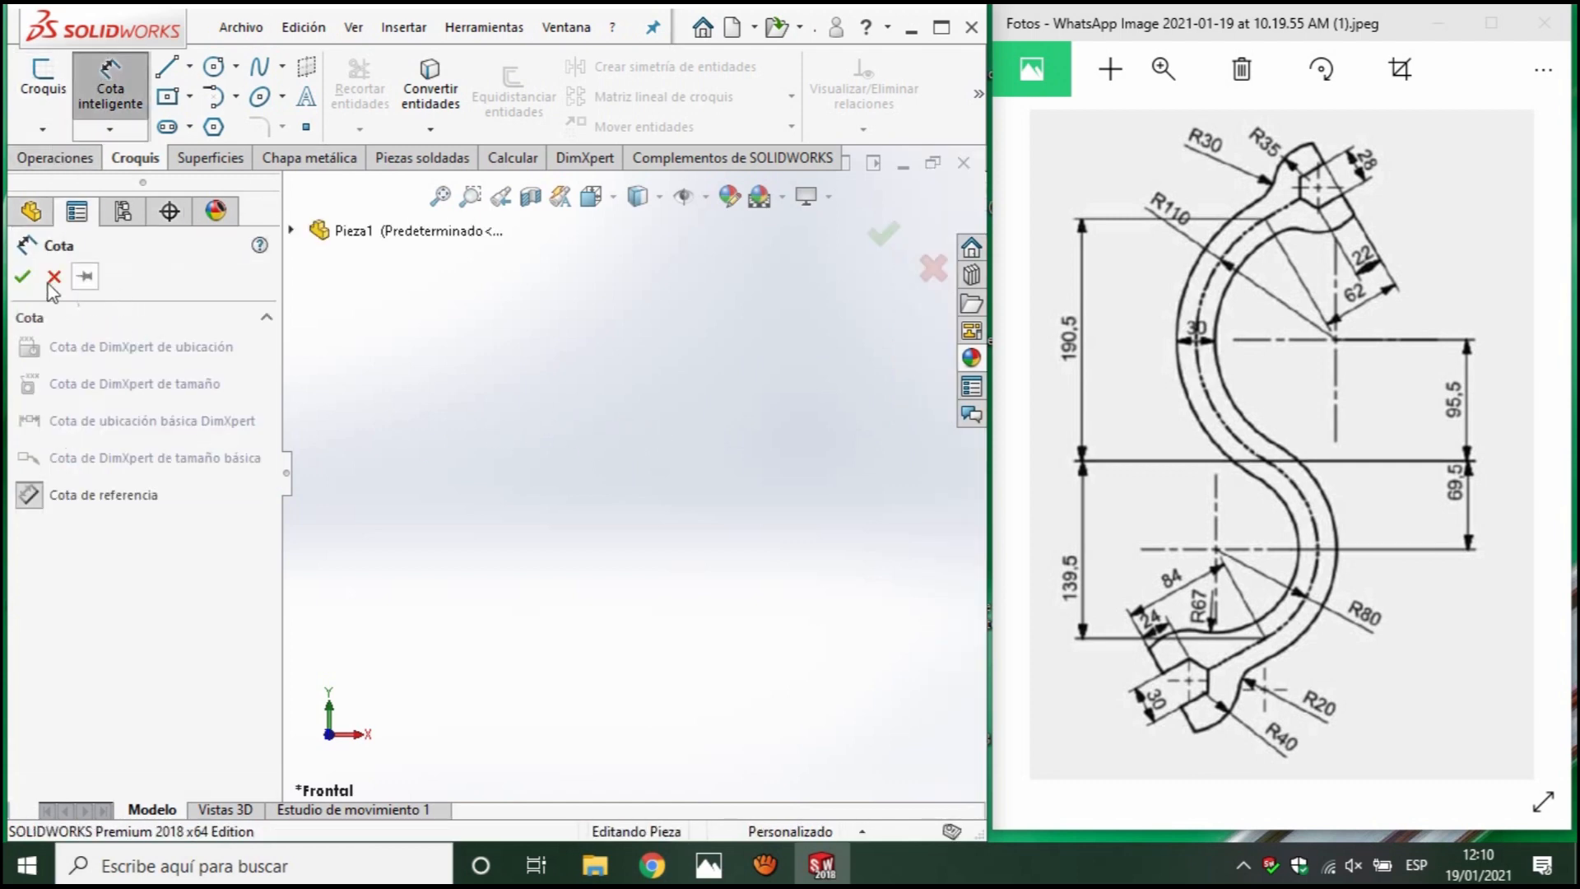
Leave the active dimension command and start a new sketch on the Alzado plane.
click(53, 277)
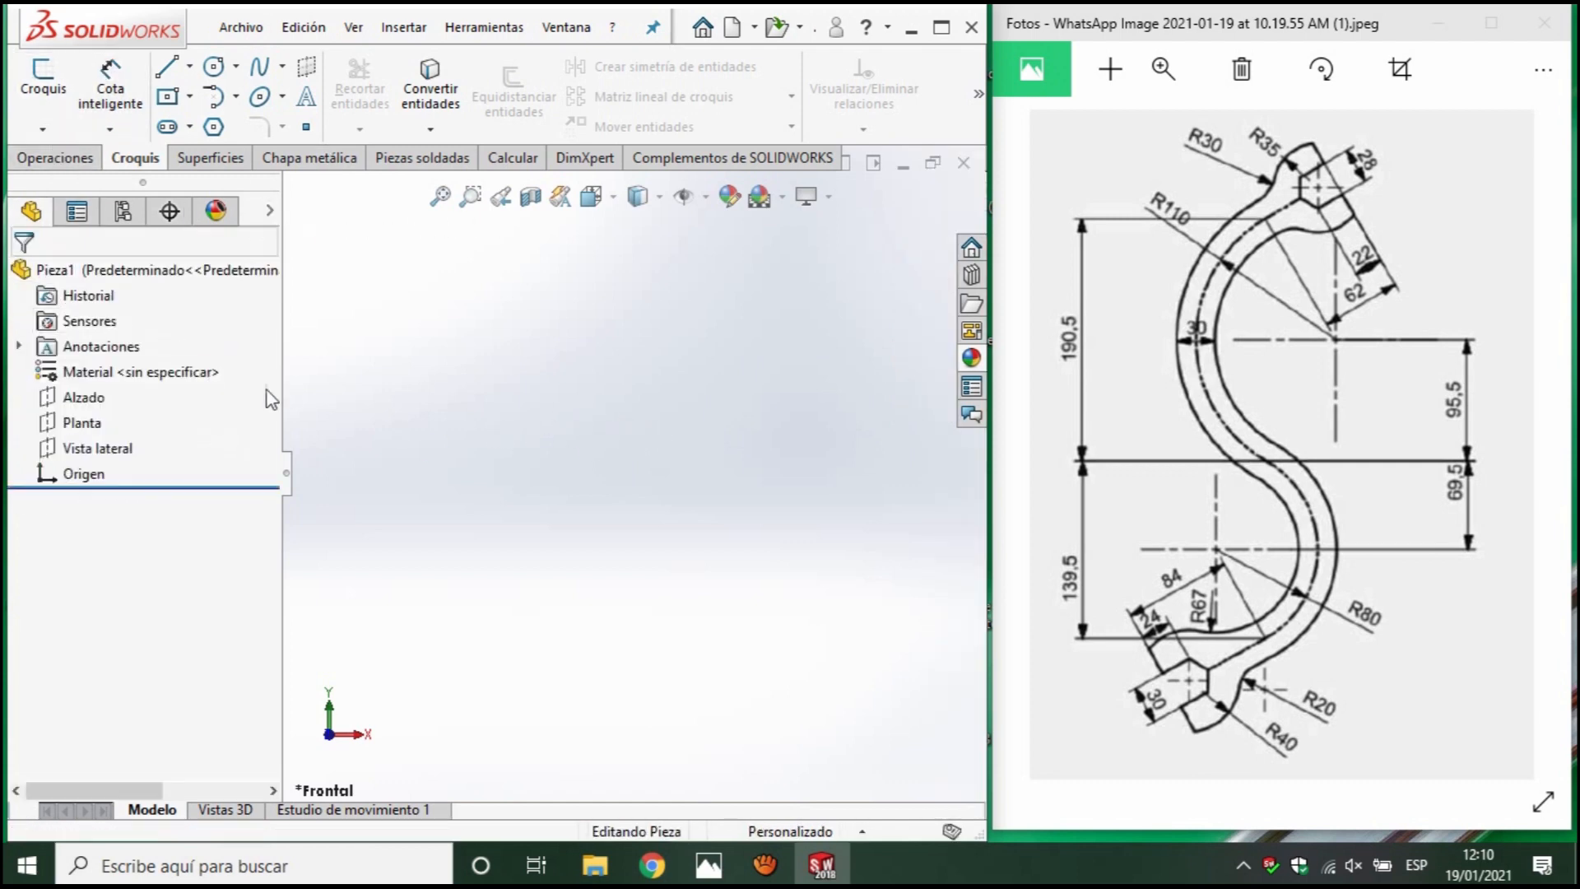
click(71, 448)
click(80, 397)
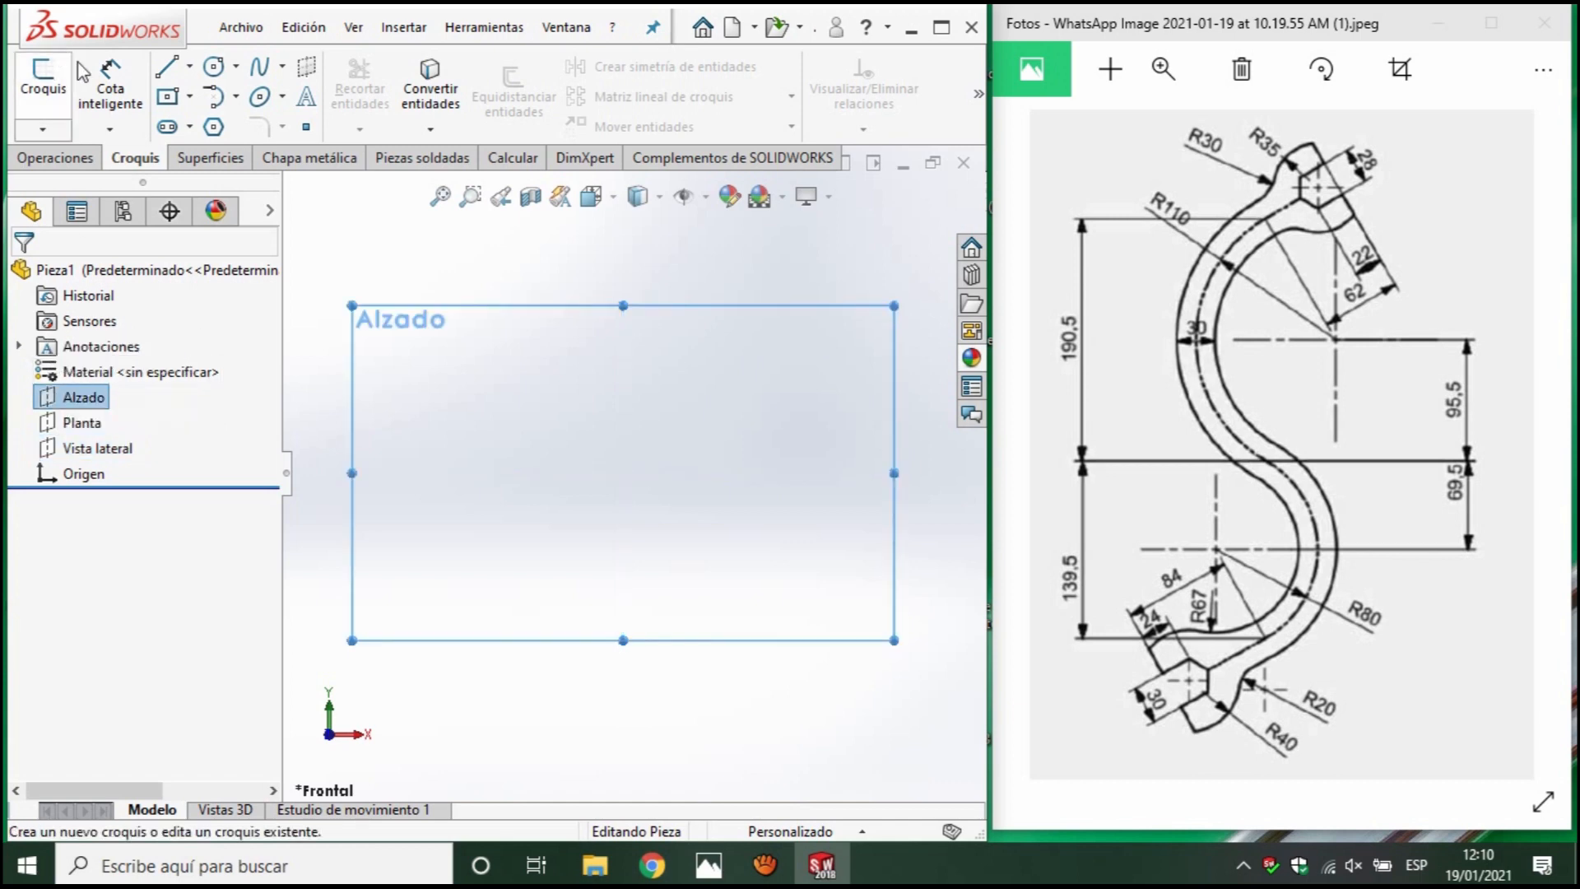
click(49, 78)
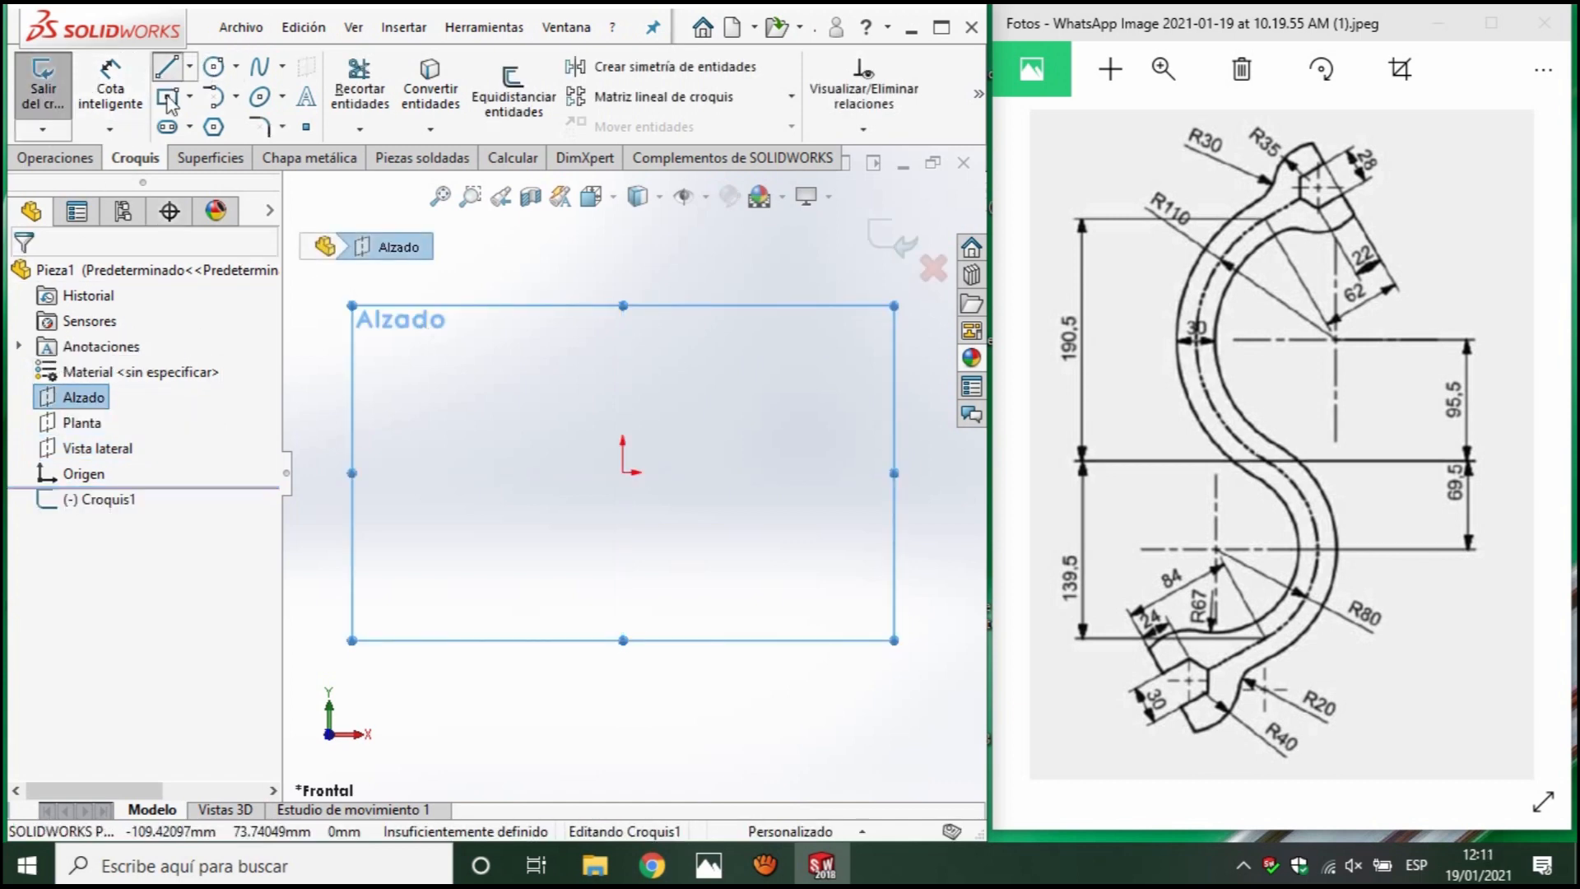
Sketch a vertical line downward from the origin and dimension its length to 139.5 mm.
click(167, 67)
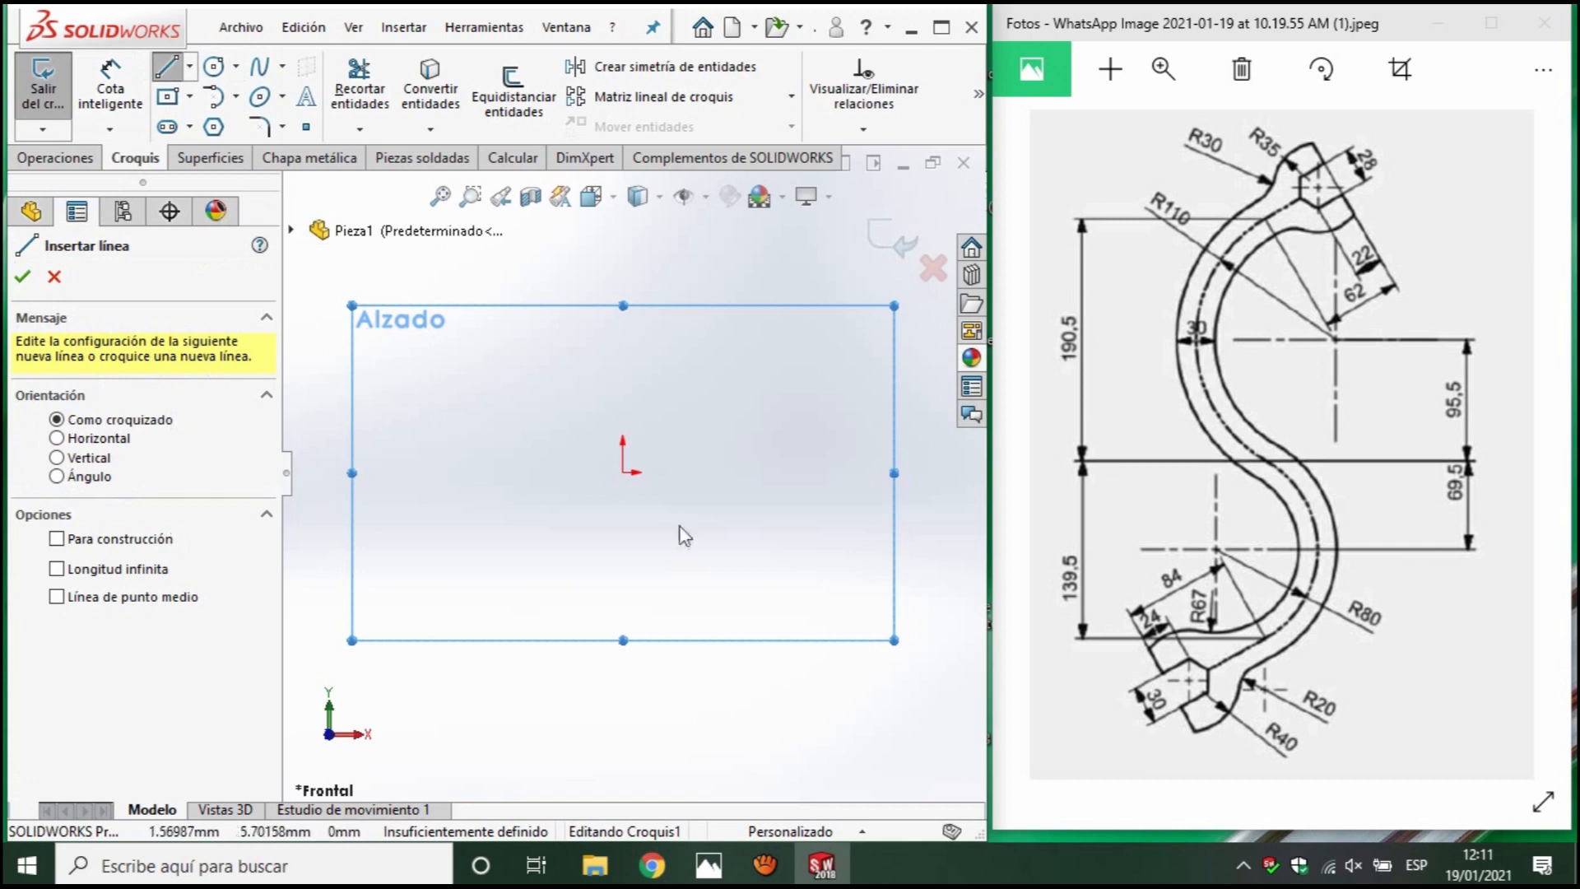
click(623, 474)
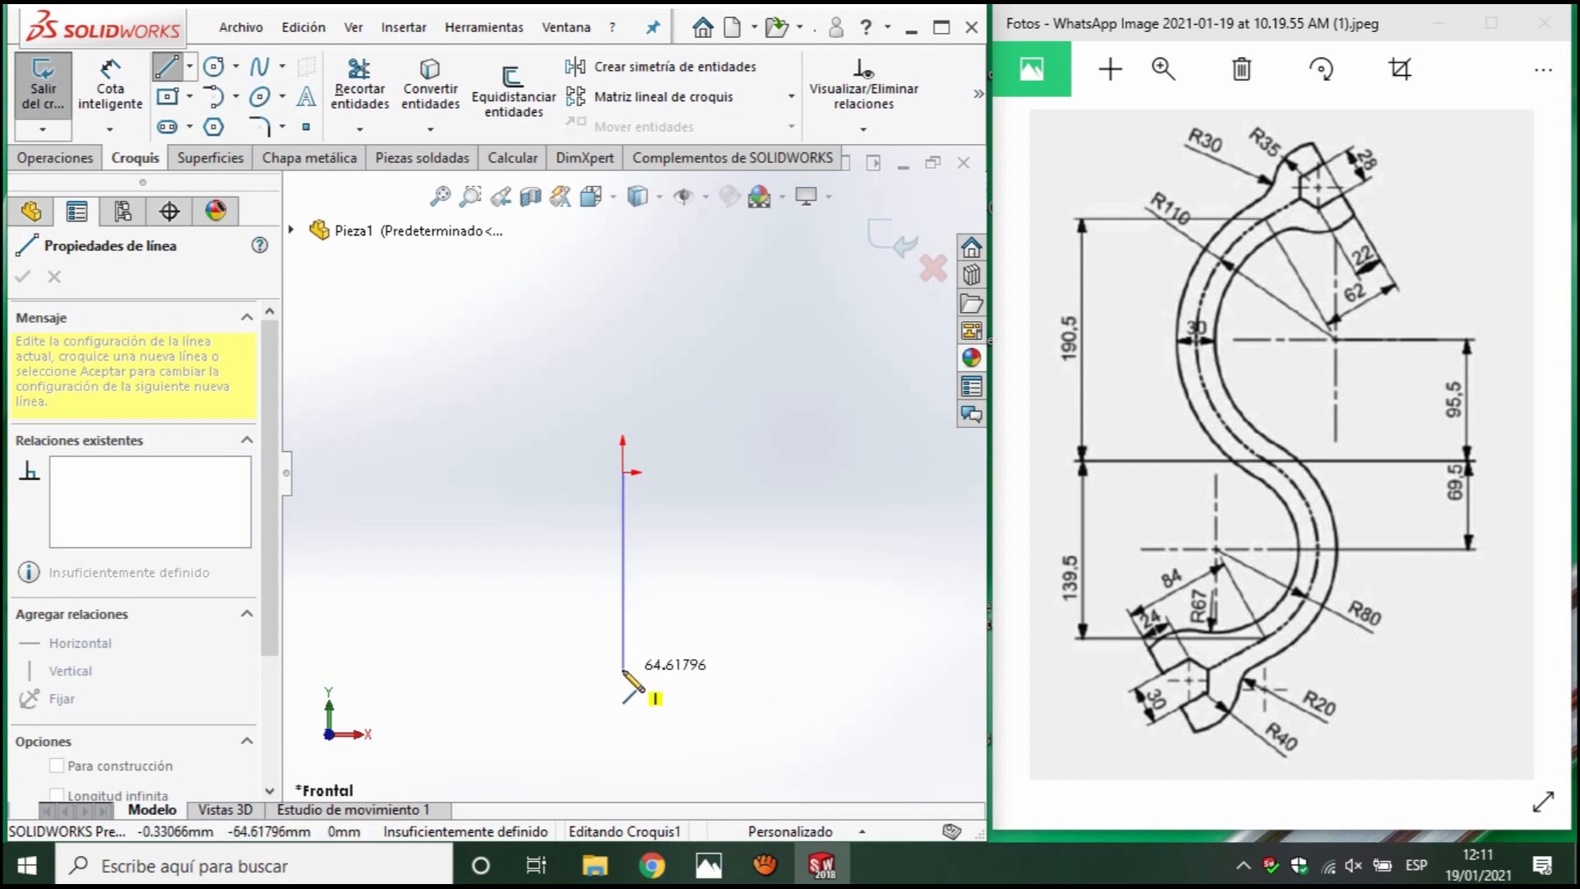
click(623, 669)
click(110, 105)
click(623, 592)
click(522, 591)
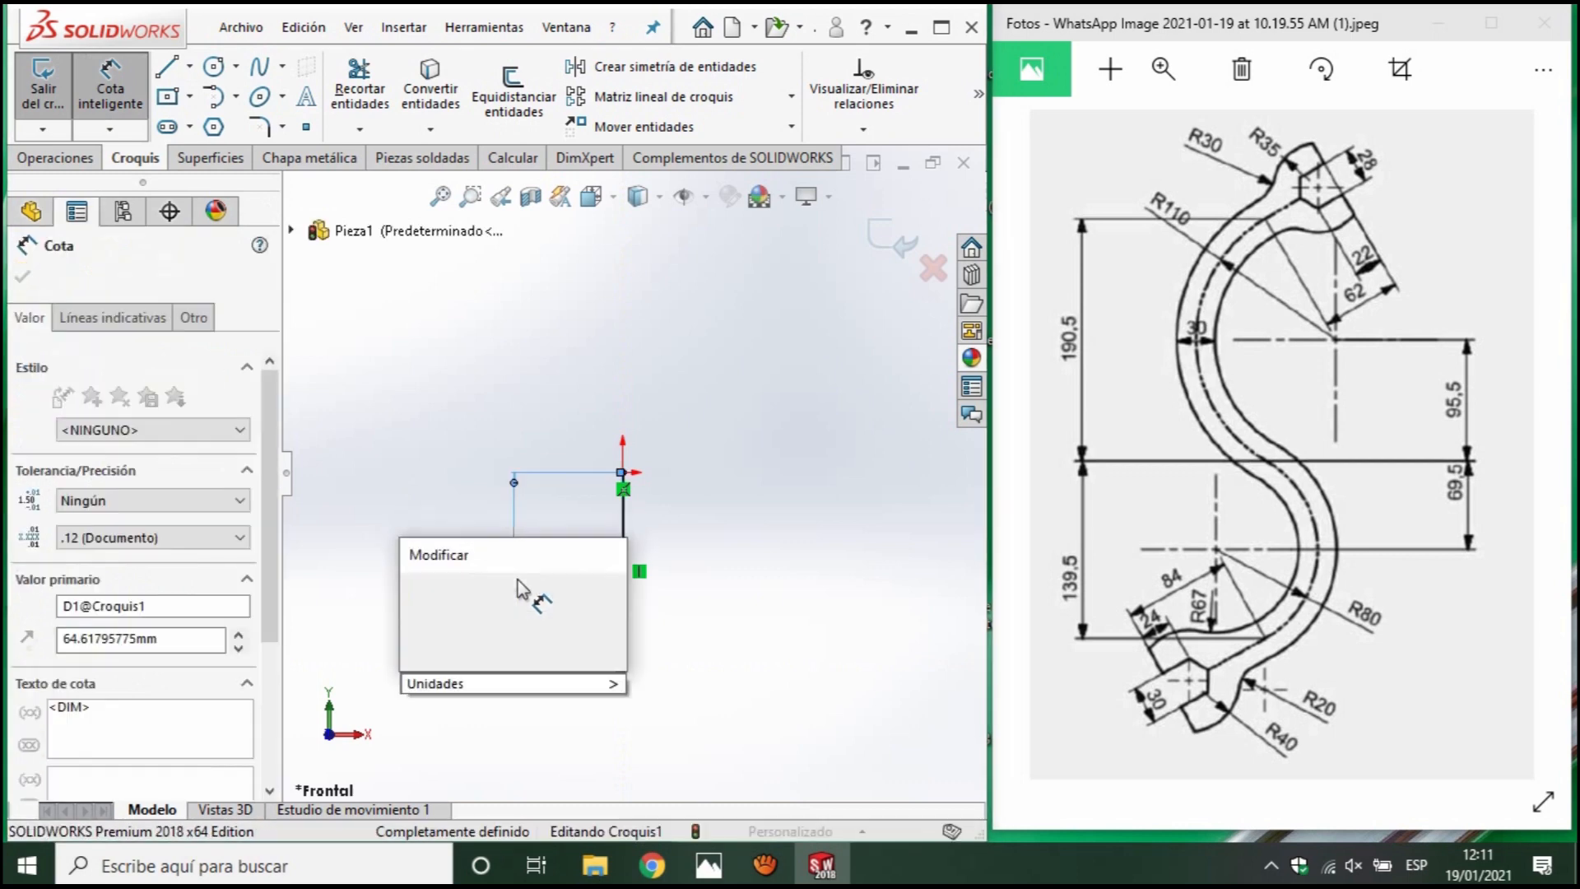
text(139,5)
key(Return)
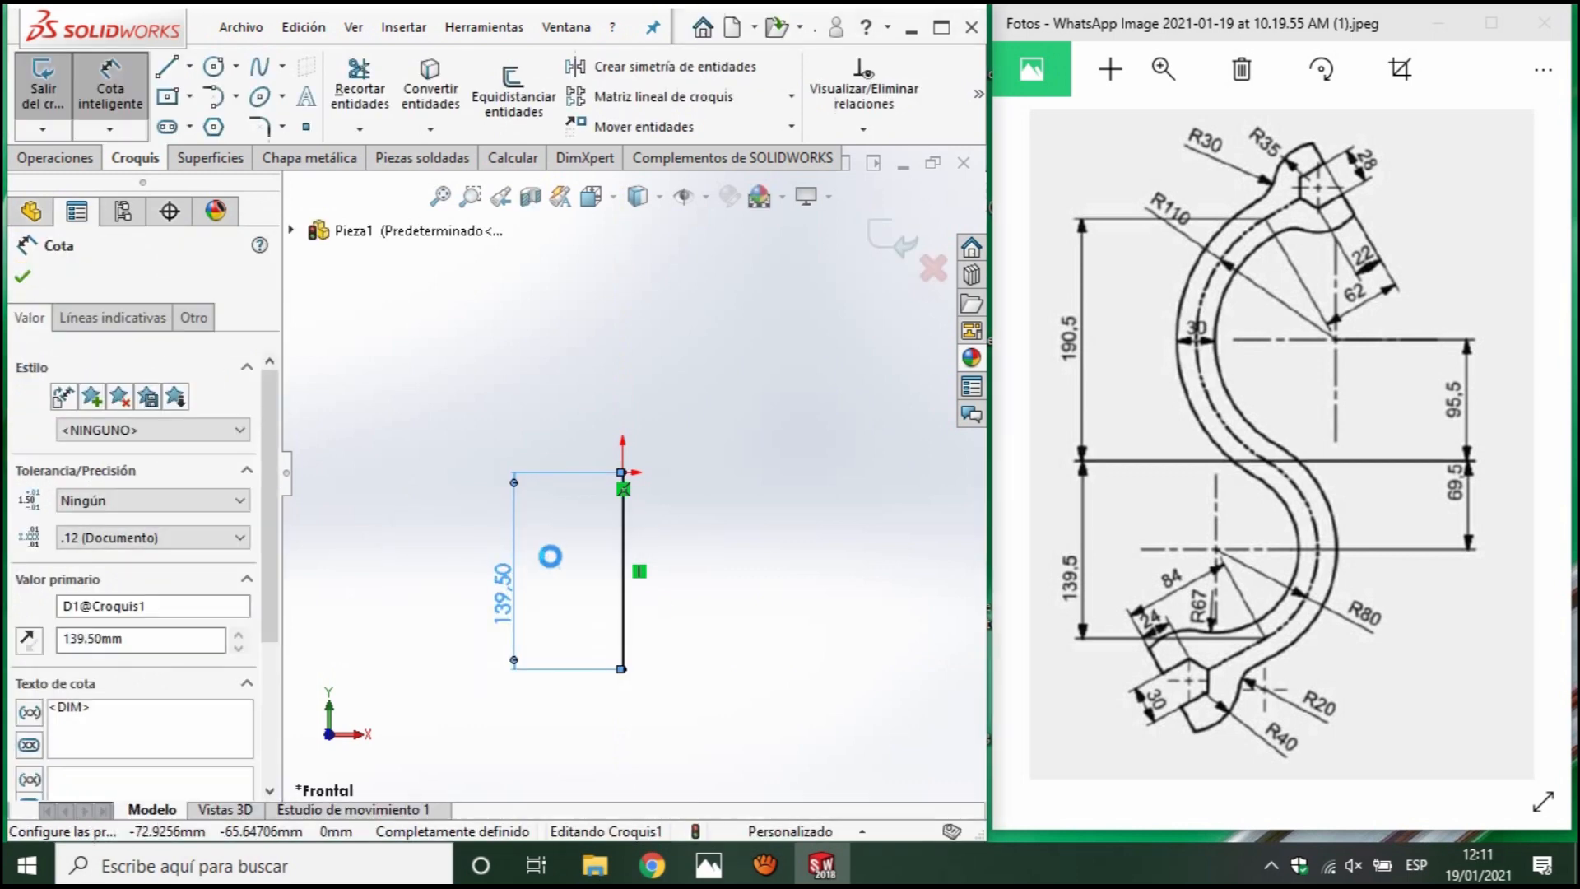
Sketch a horizontal line about 280 mm long rightward from the origin, continued by a vertical line about 70 mm downward.
click(167, 67)
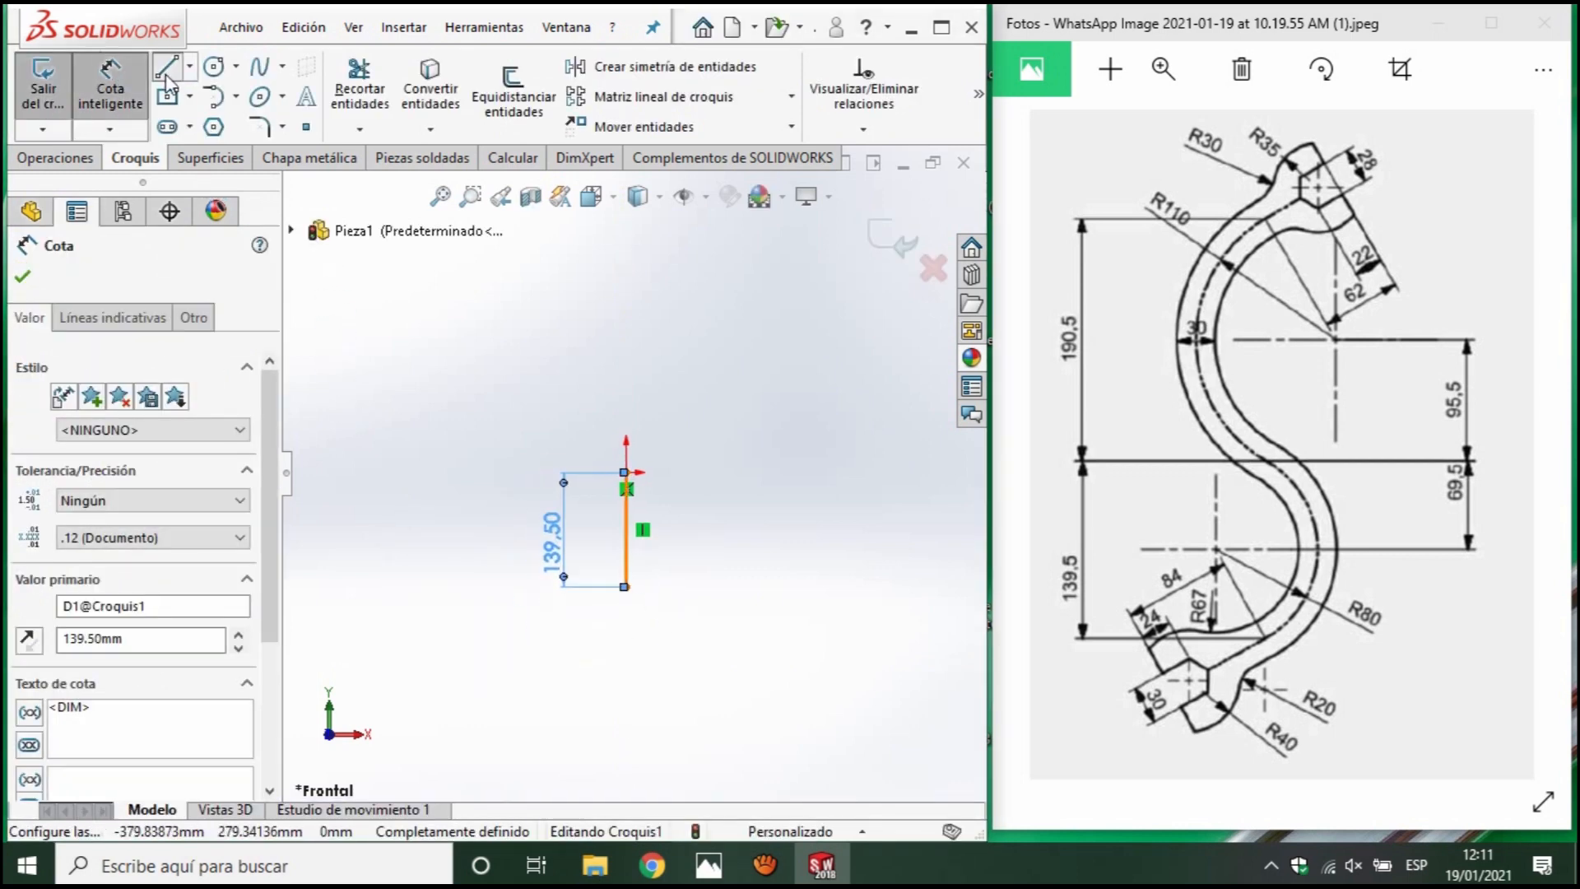
click(626, 473)
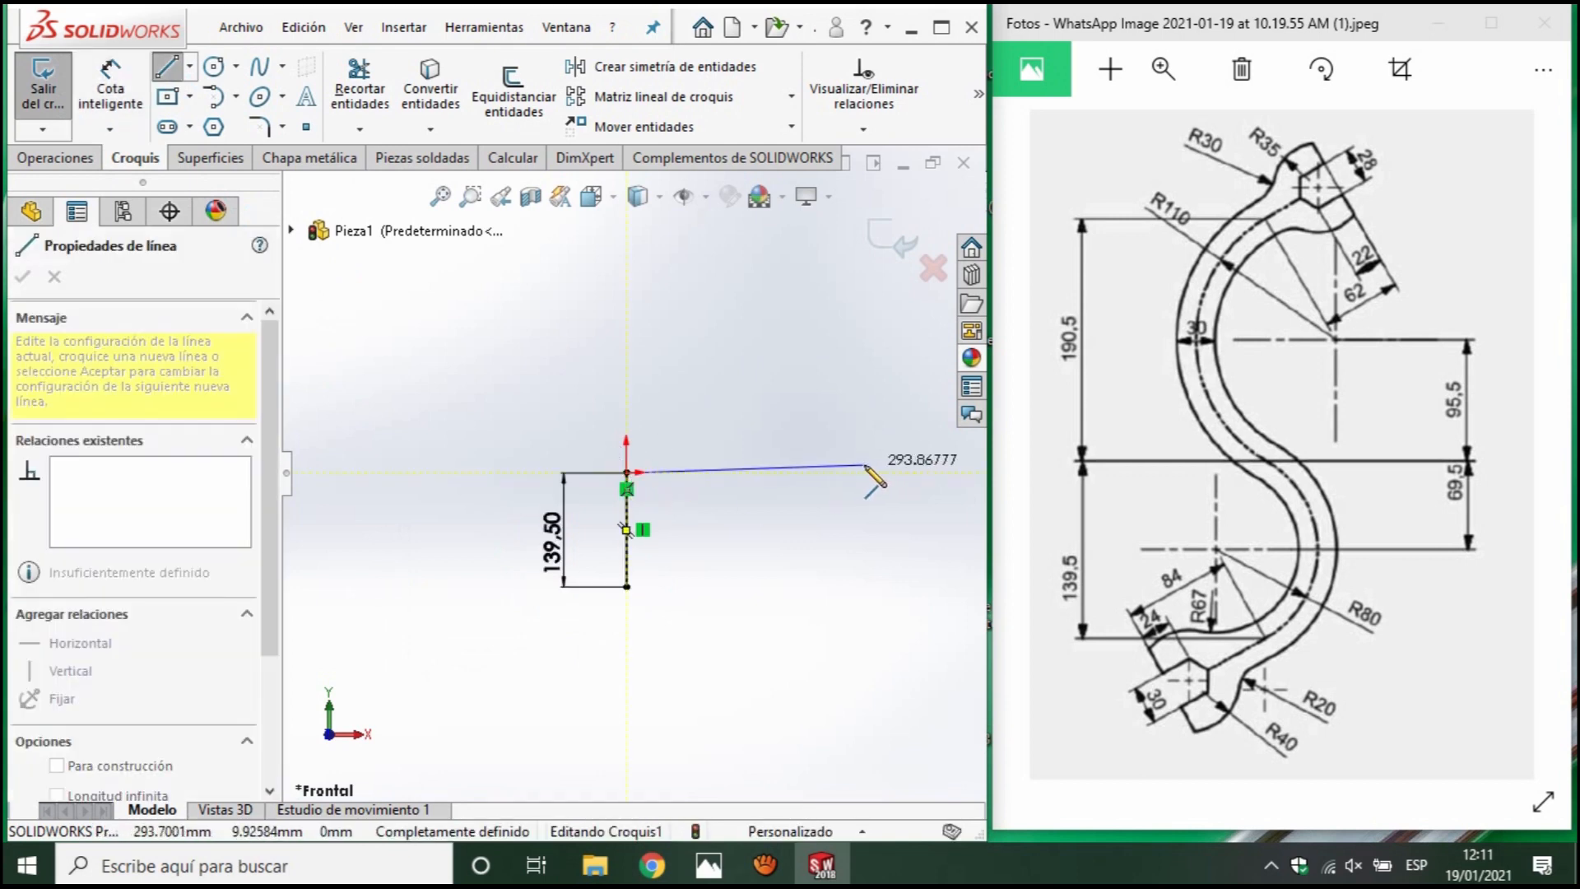
click(856, 472)
click(856, 529)
key(Escape)
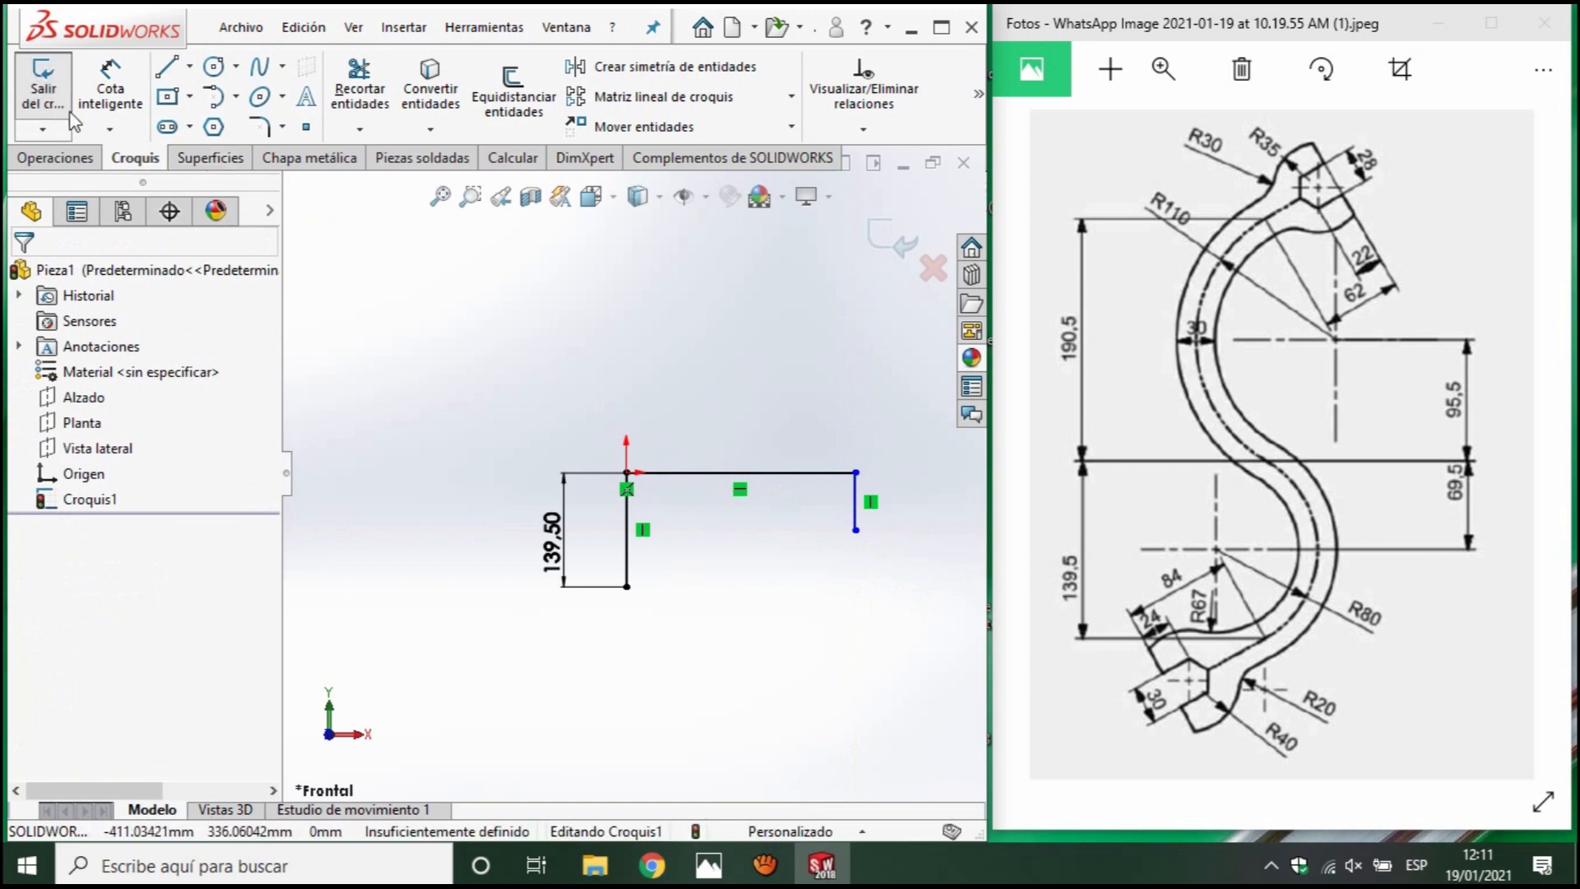
Dimension the short vertical line at the horizontal line's right end to 69.5 mm.
click(147, 105)
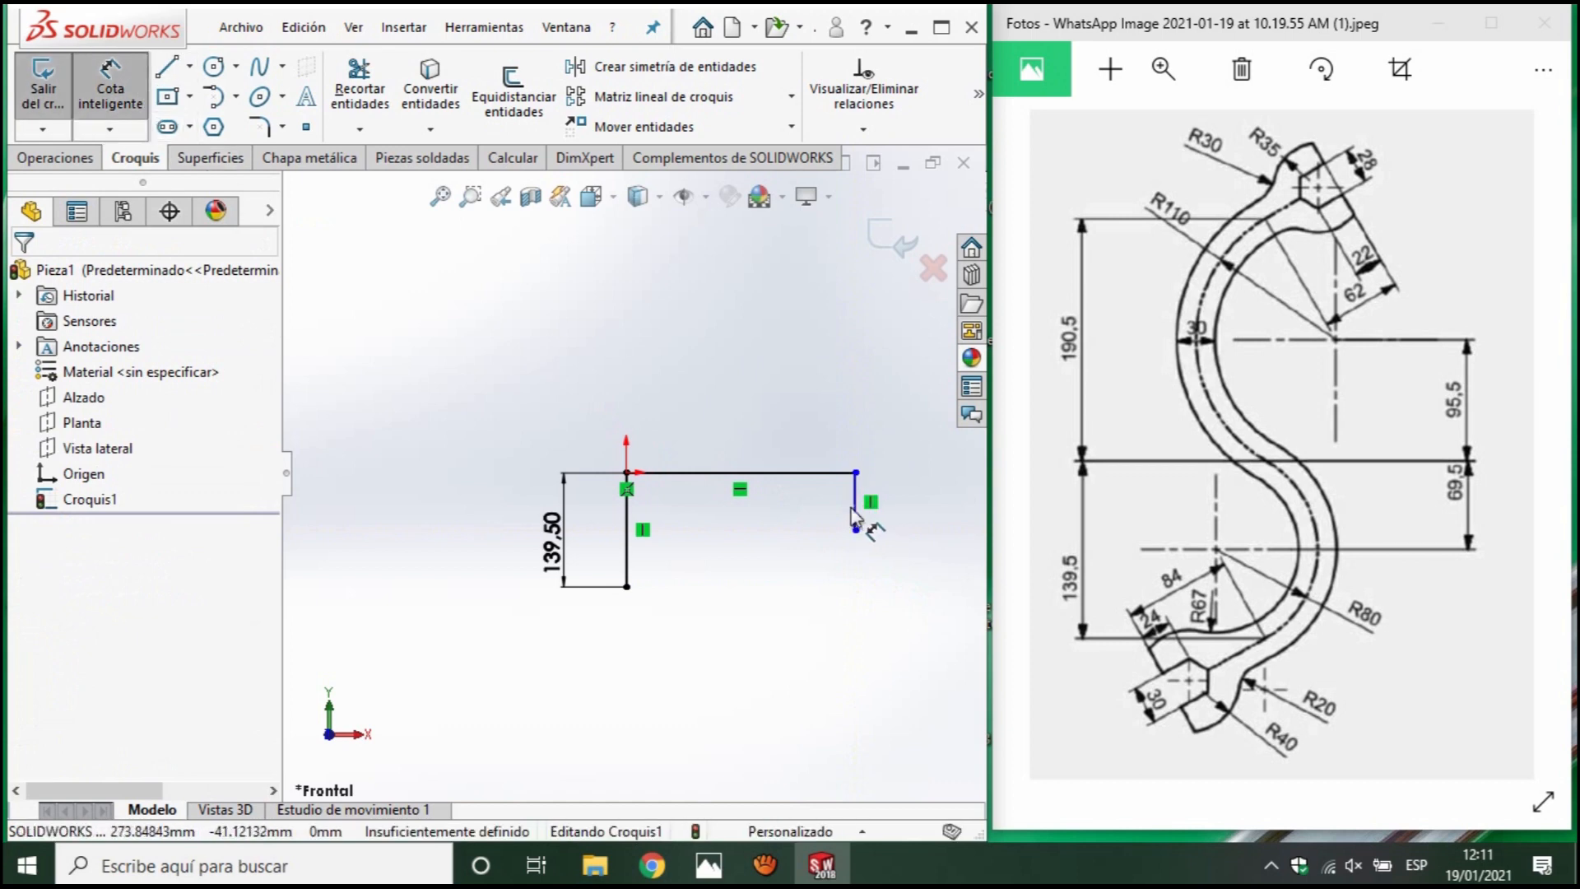
click(855, 505)
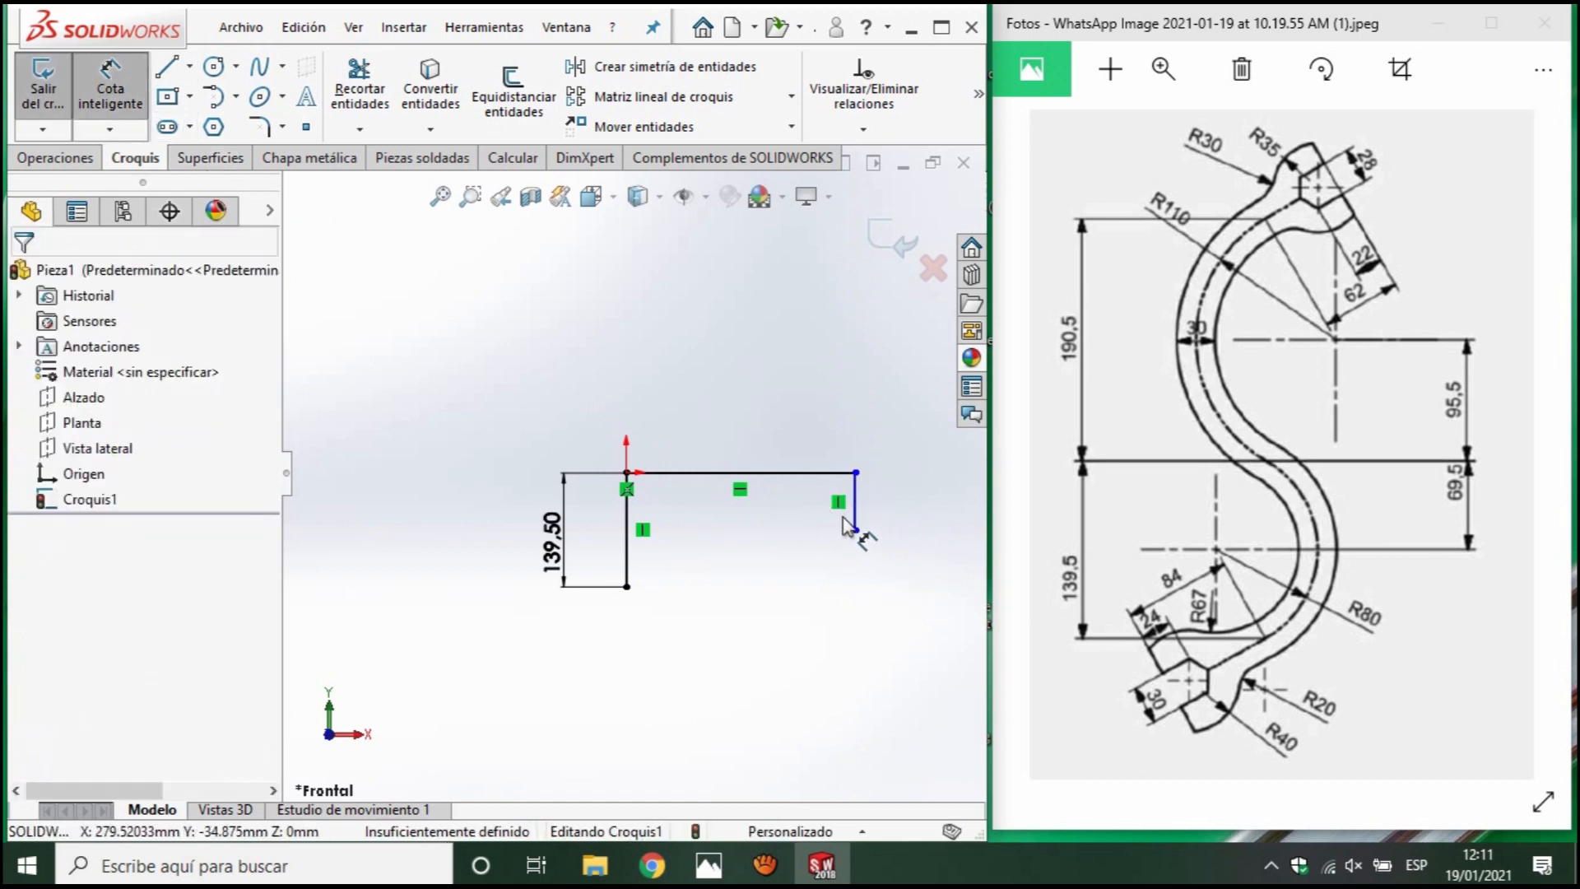
click(856, 512)
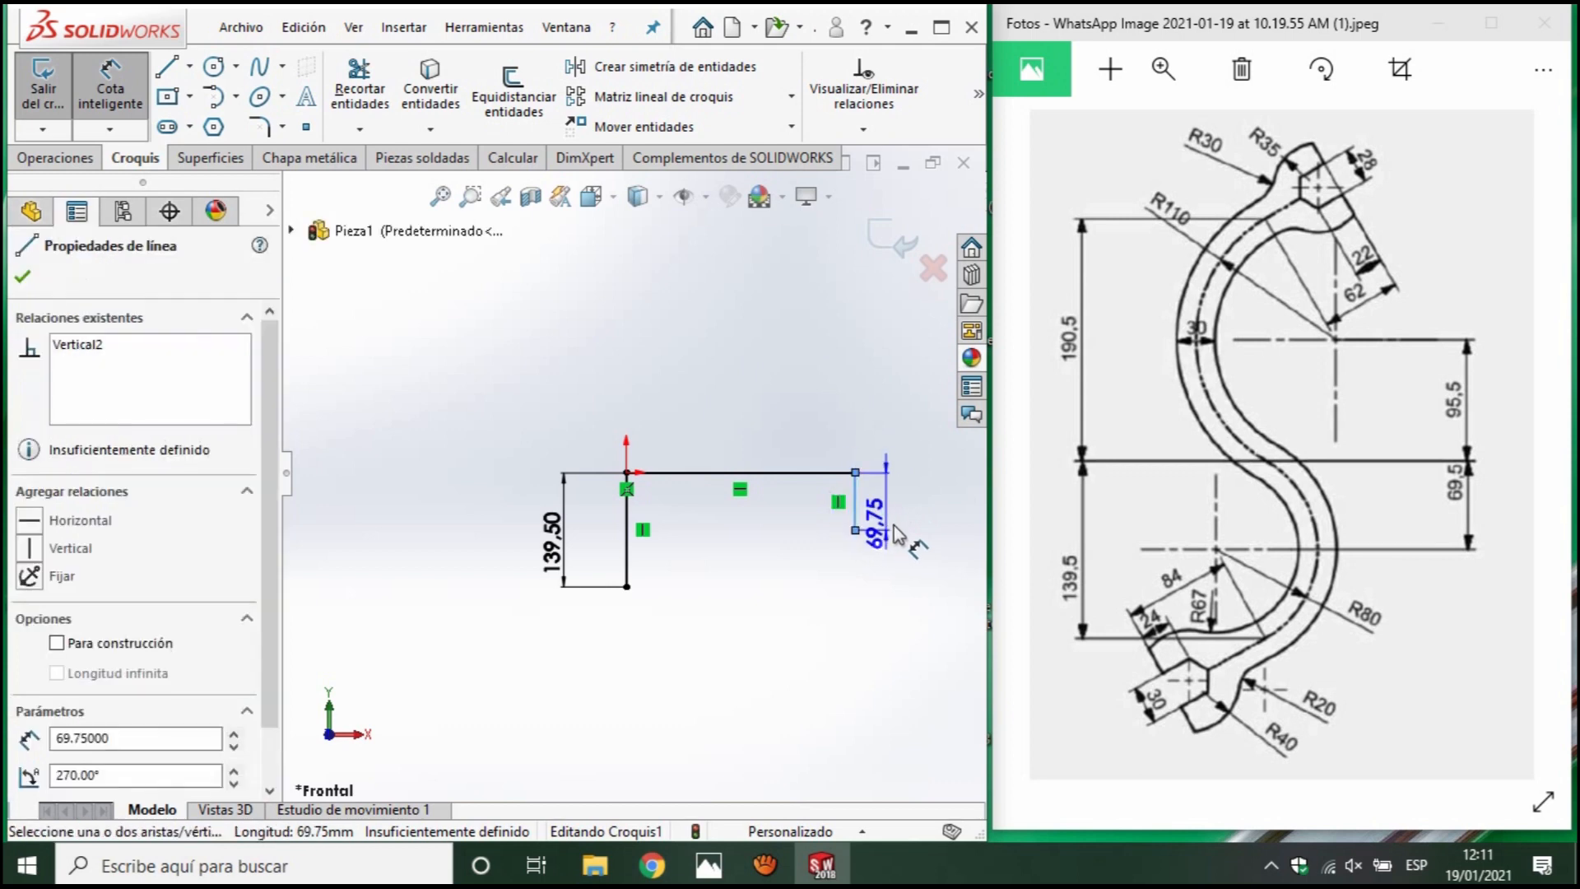
click(909, 534)
text(69.5)
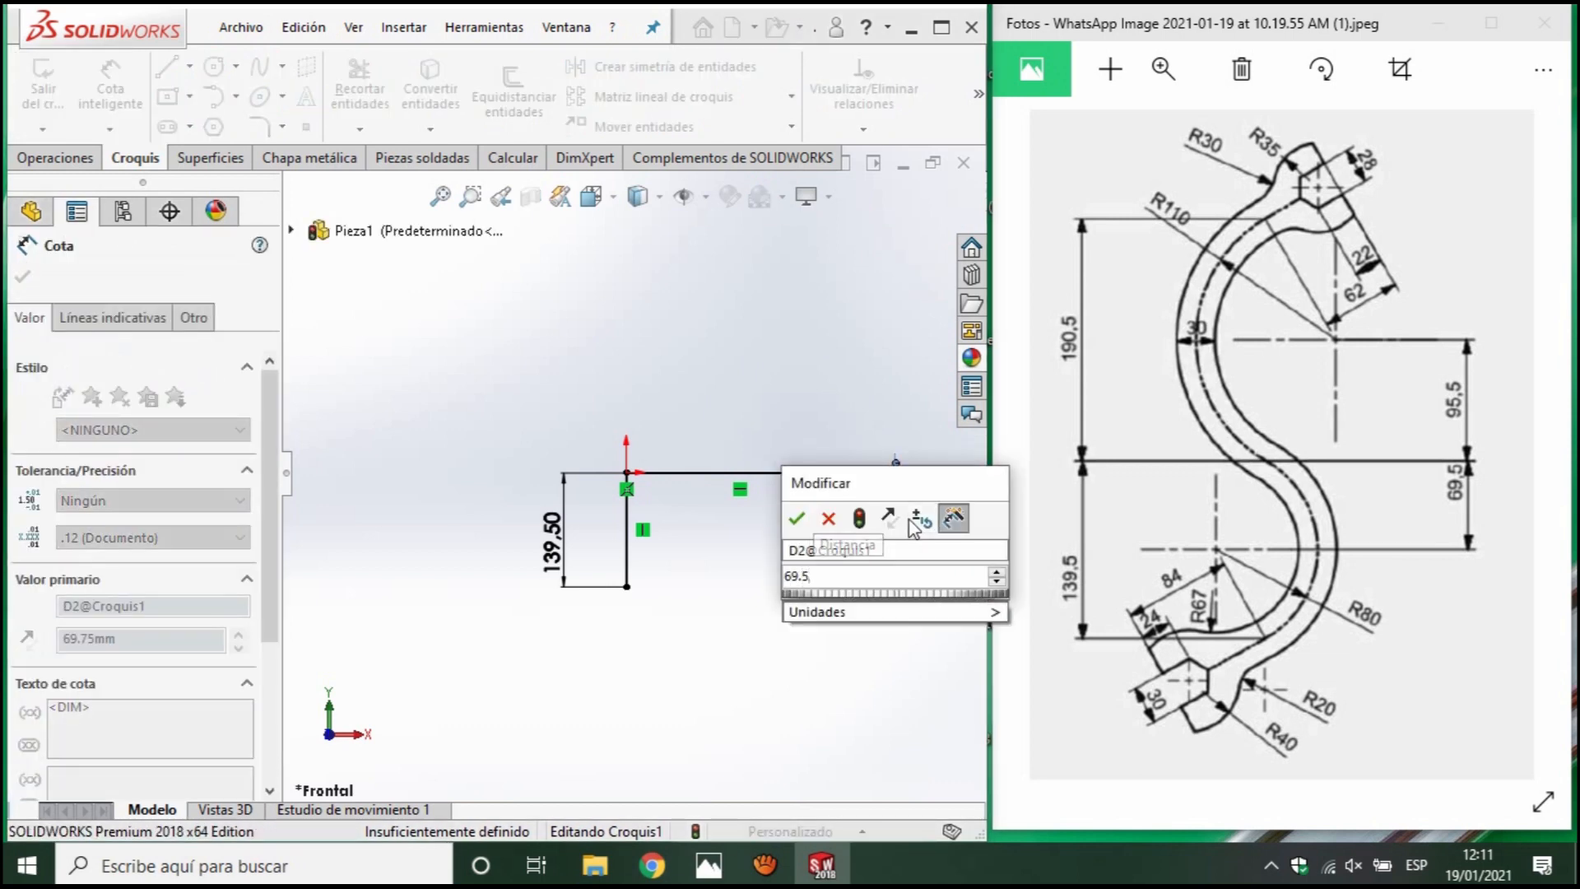
key(Return)
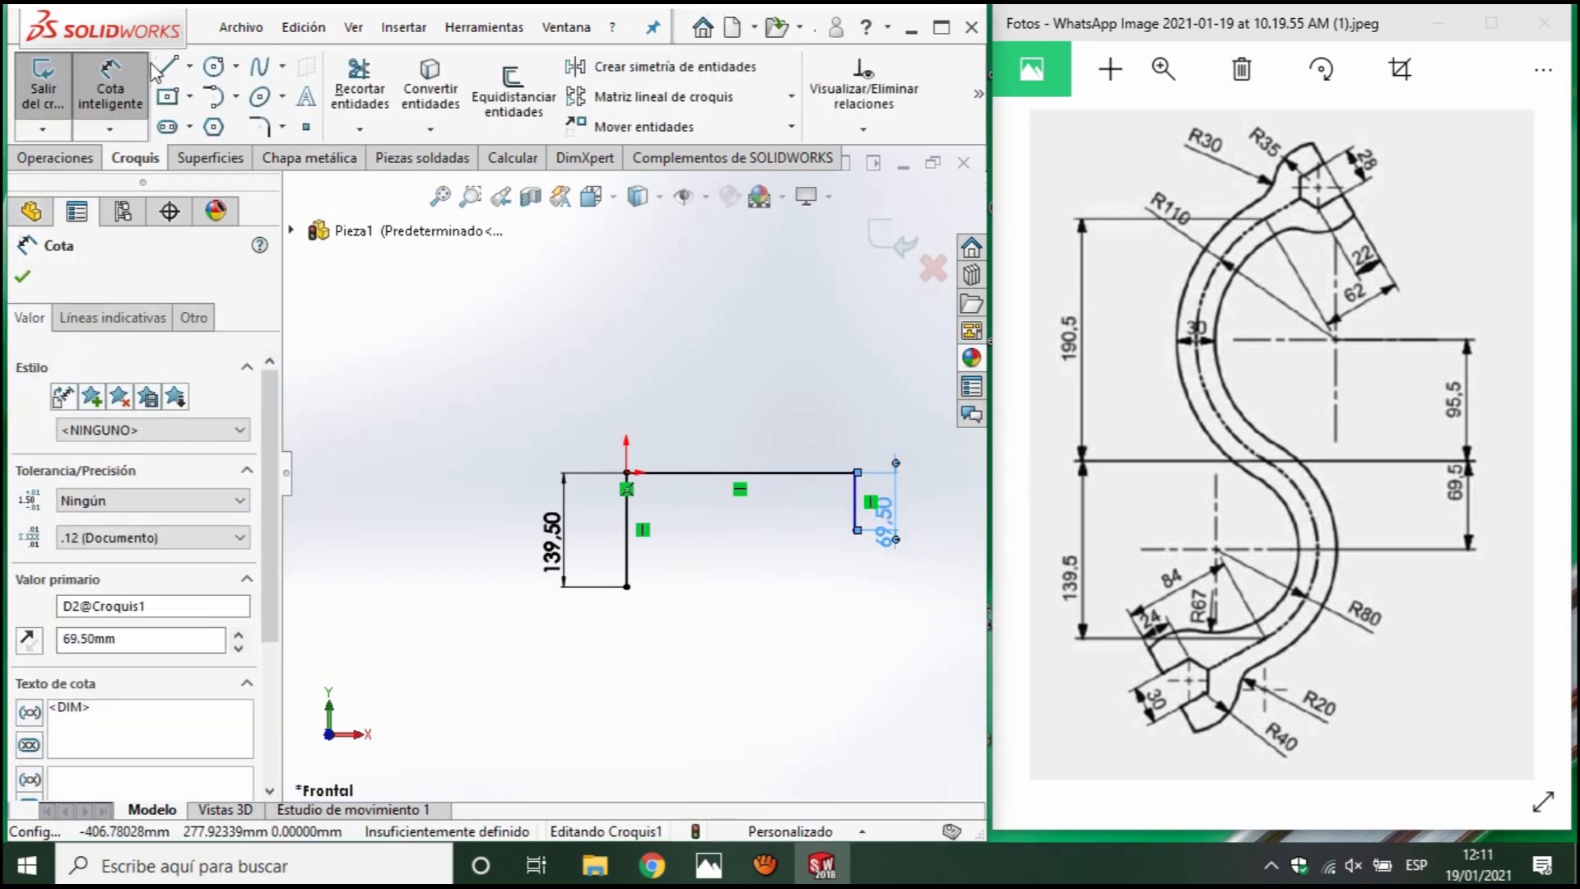
Sketch a horizontal line leftward from the lower end of the 69.5 mm line, stopping short of the 139.5 mm line.
key(l)
scroll(844, 531, down, 2)
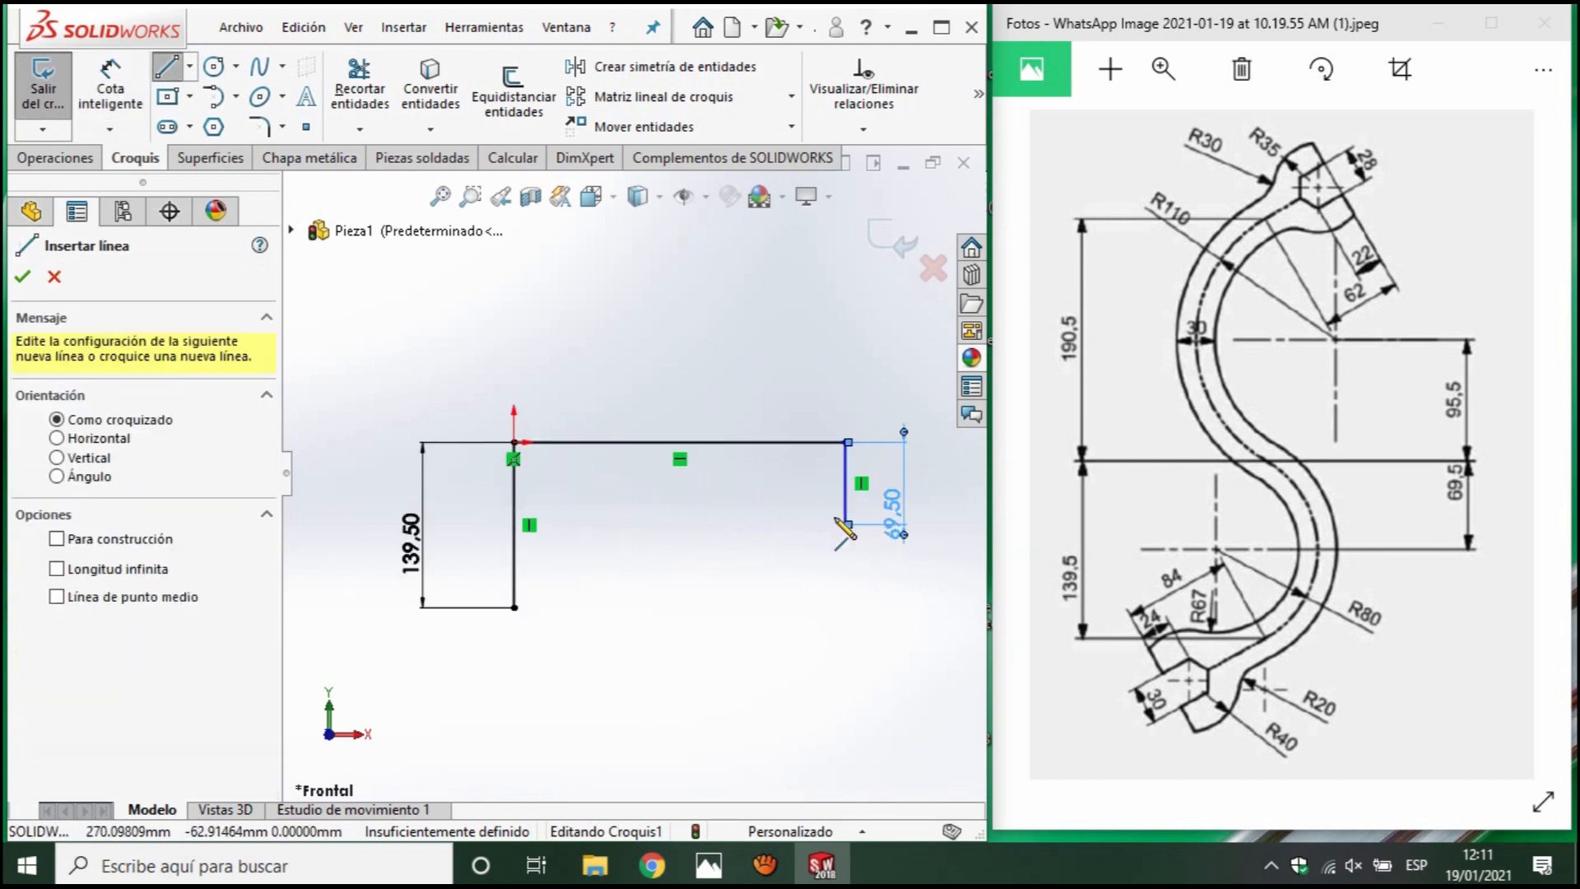
click(845, 524)
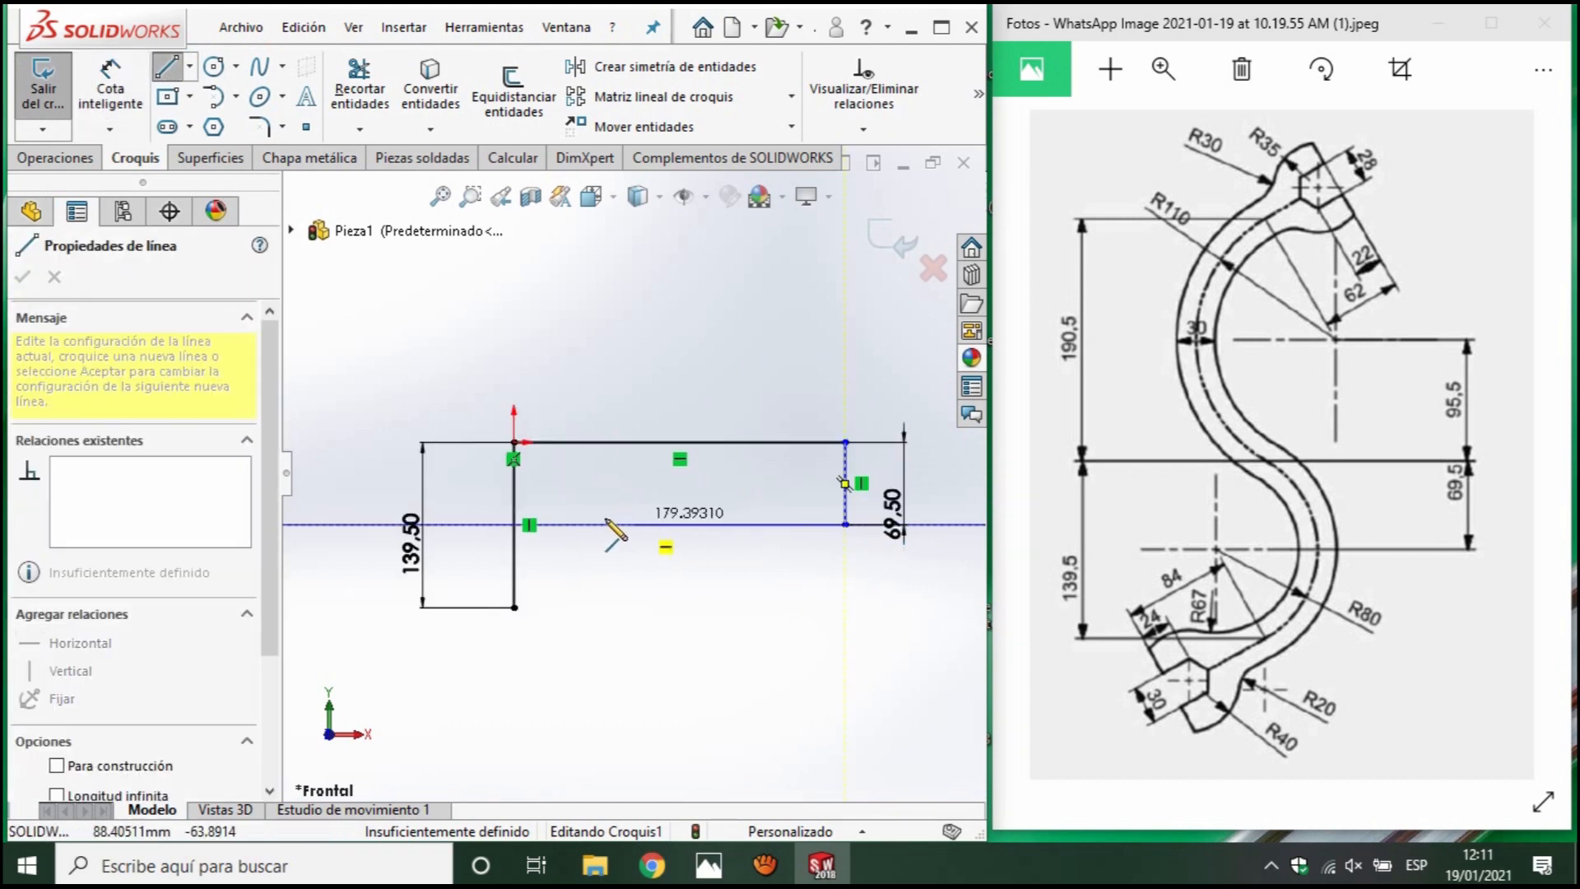
click(597, 524)
key(Escape)
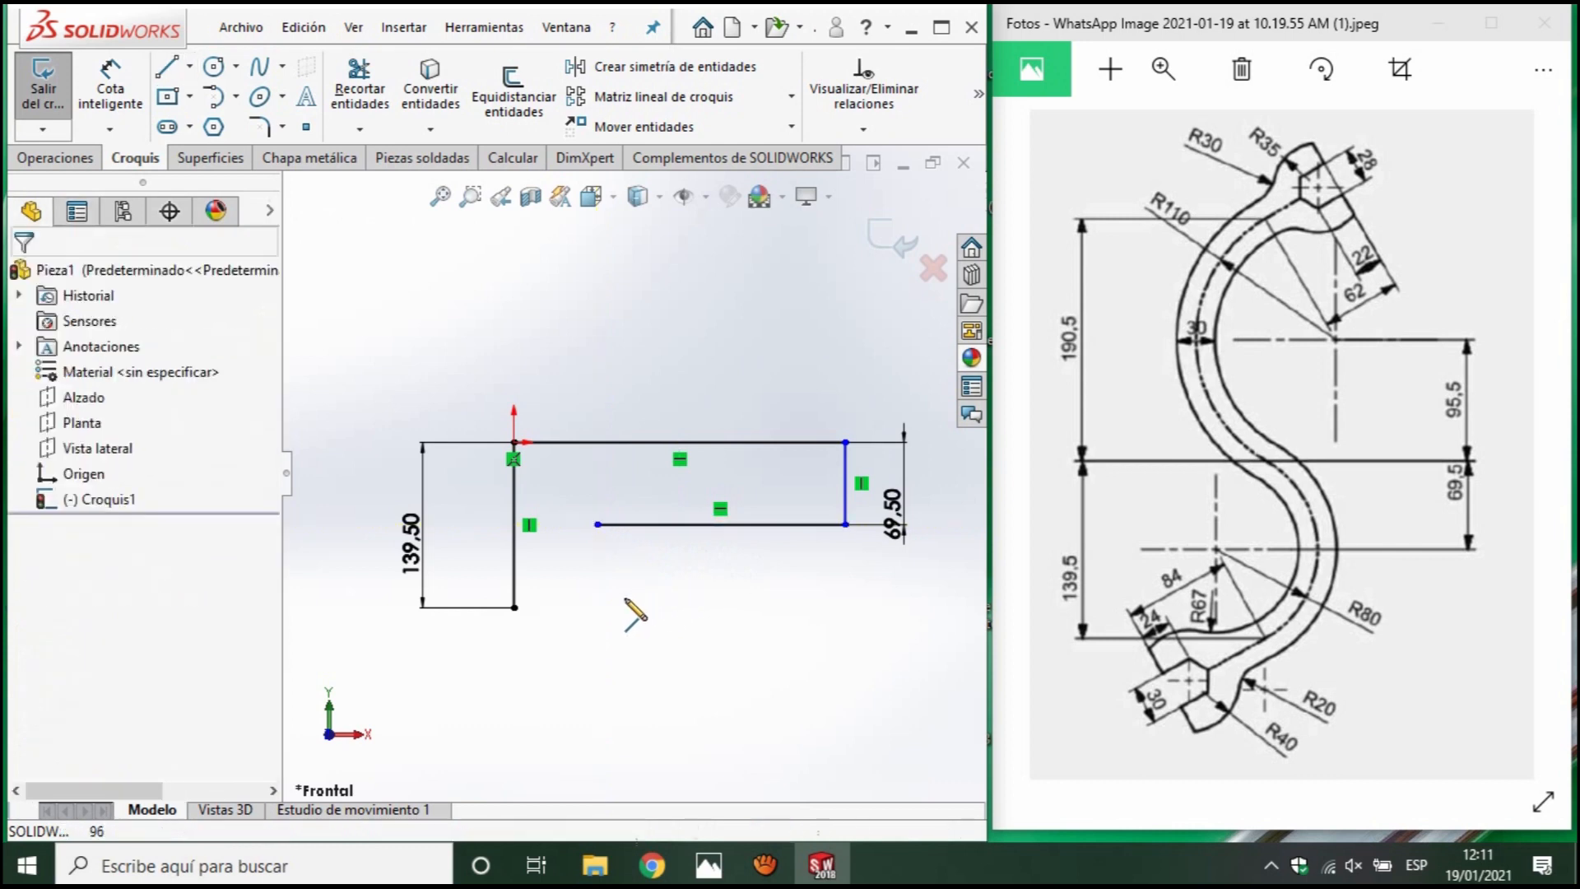
Sketch a horizontal line rightward from the lower end of the 139.5 mm vertical line.
key(l)
click(516, 608)
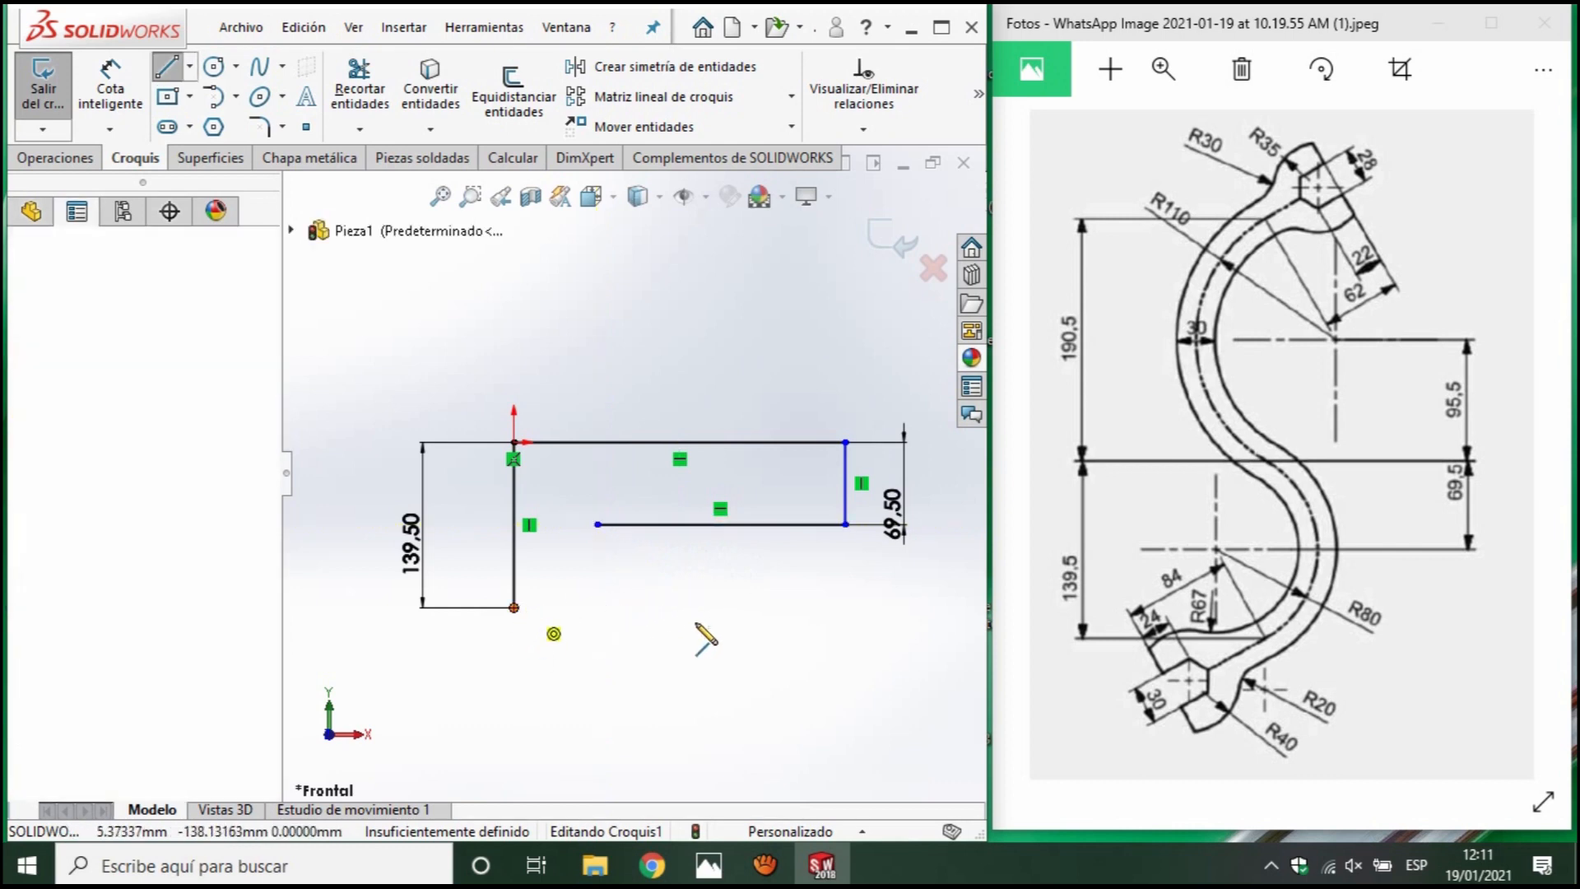
click(790, 607)
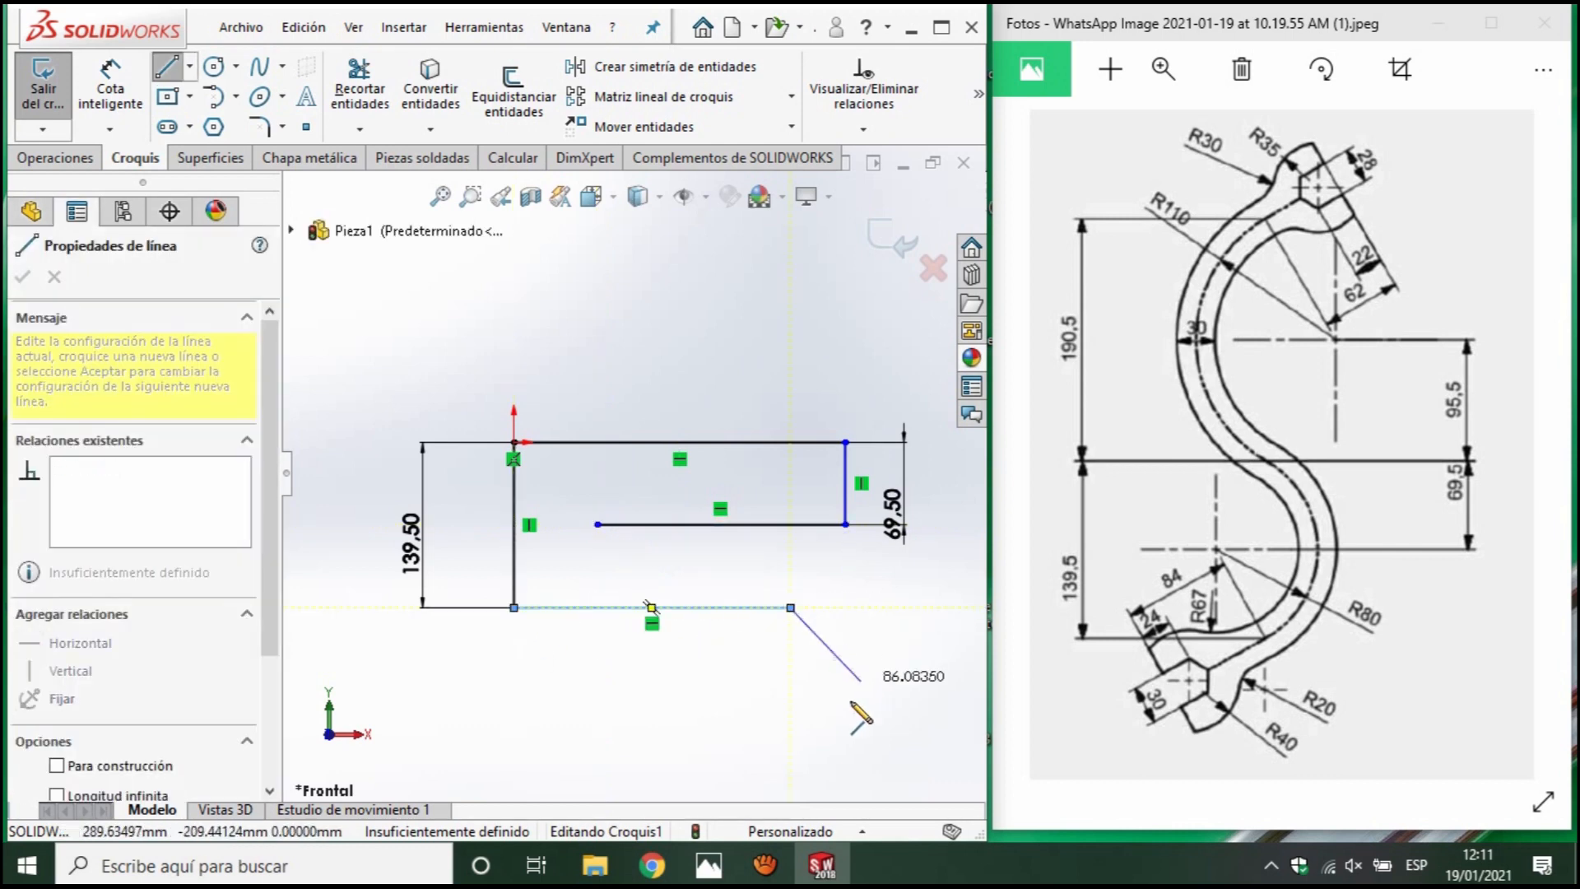
key(Escape)
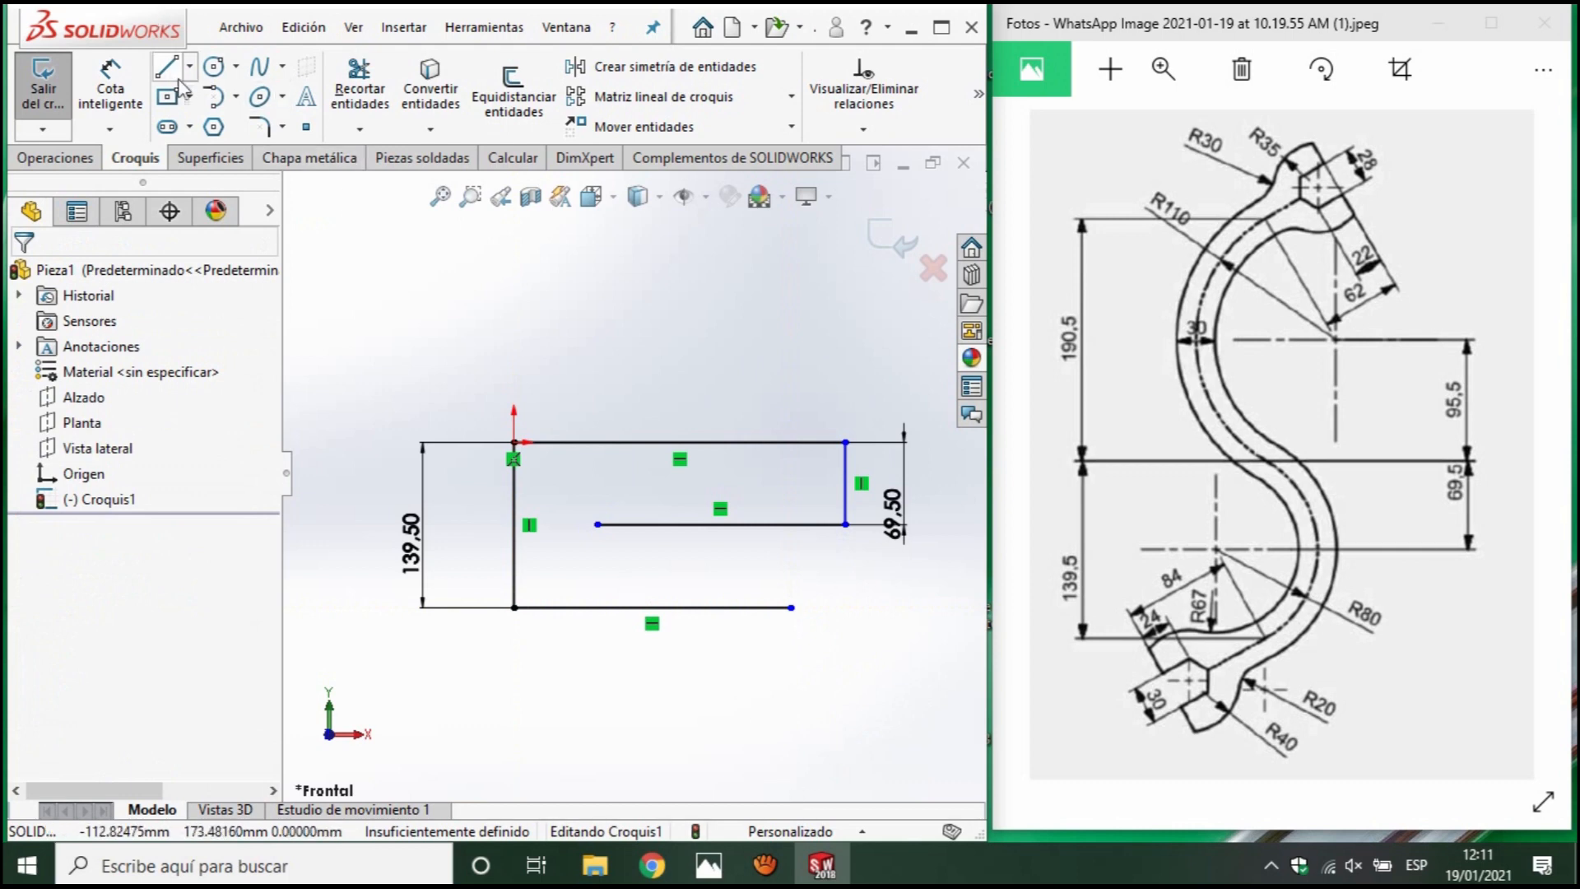
Draw a circle centred on the middle horizontal line and set its diameter to 160 mm.
click(213, 68)
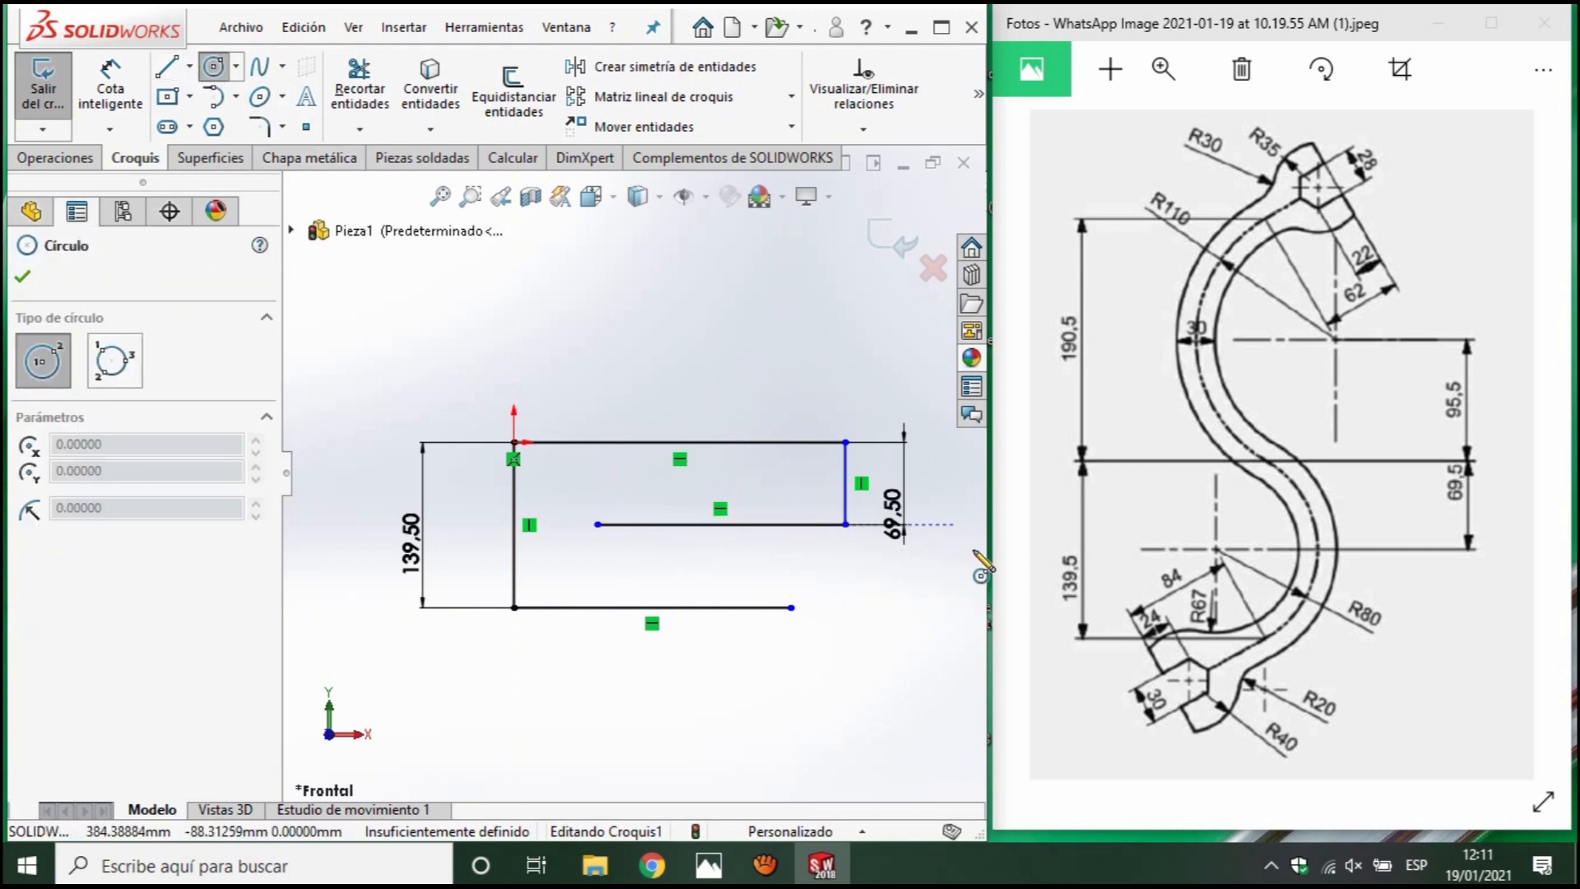
click(652, 524)
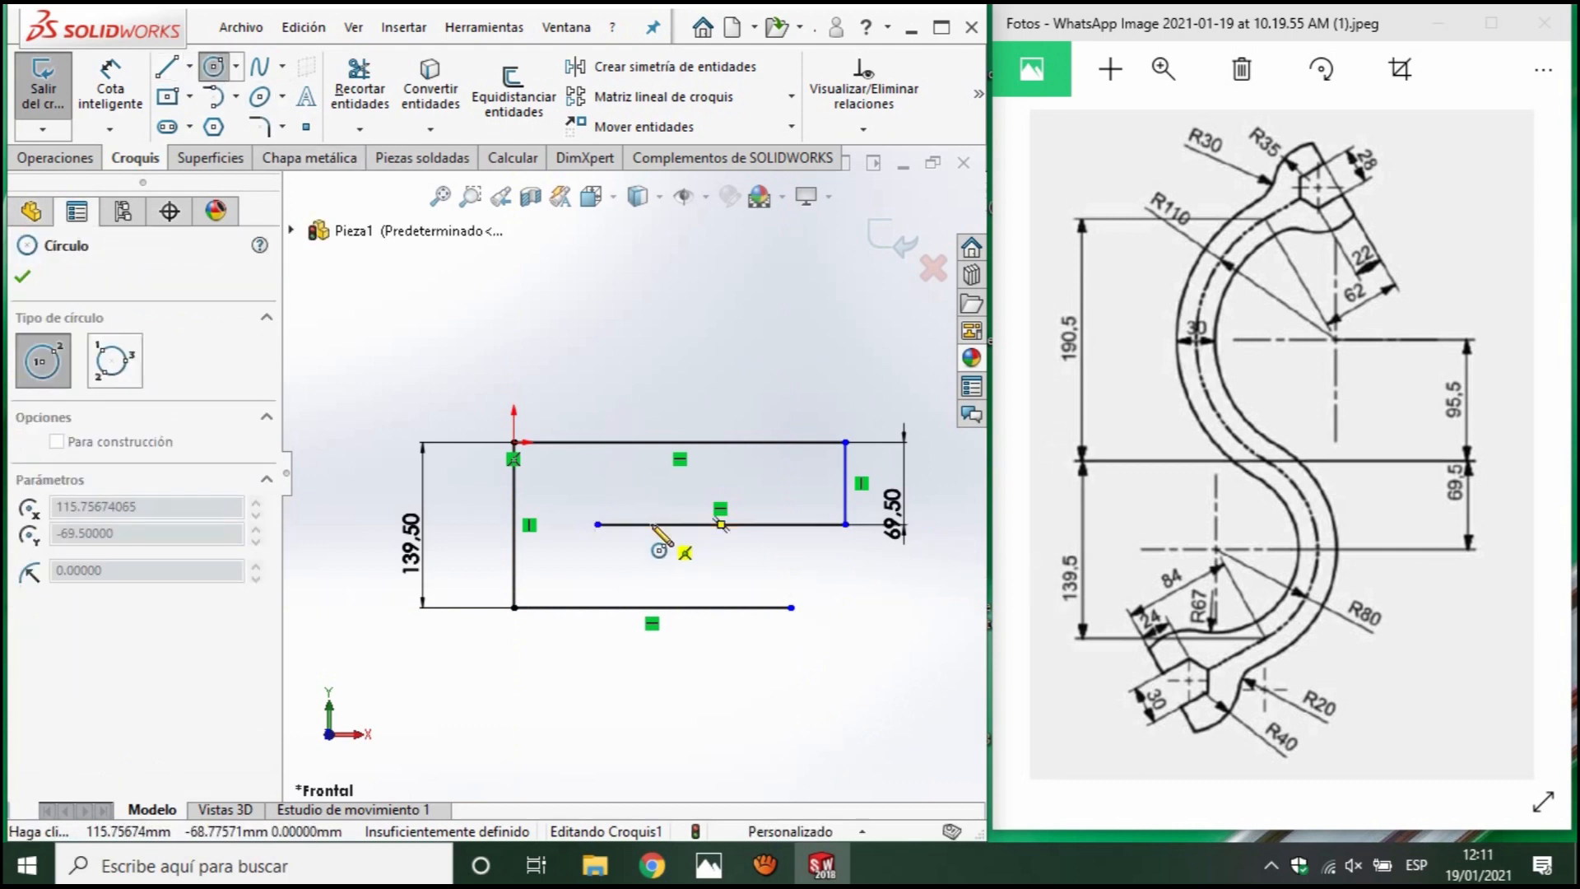
click(694, 594)
click(109, 87)
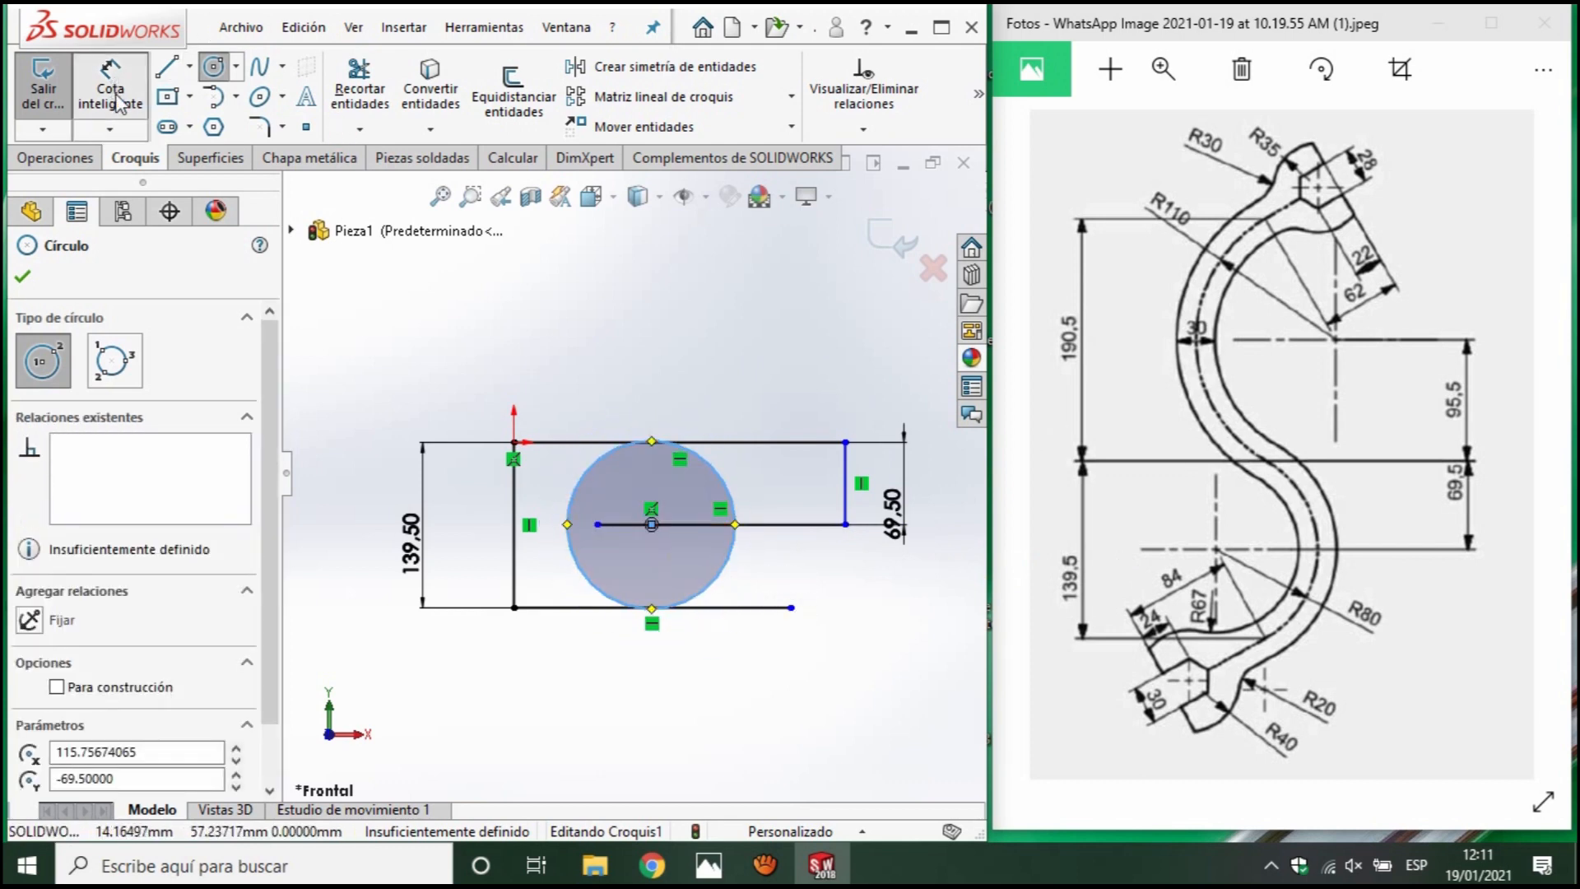
click(720, 490)
click(748, 374)
text(160)
key(Return)
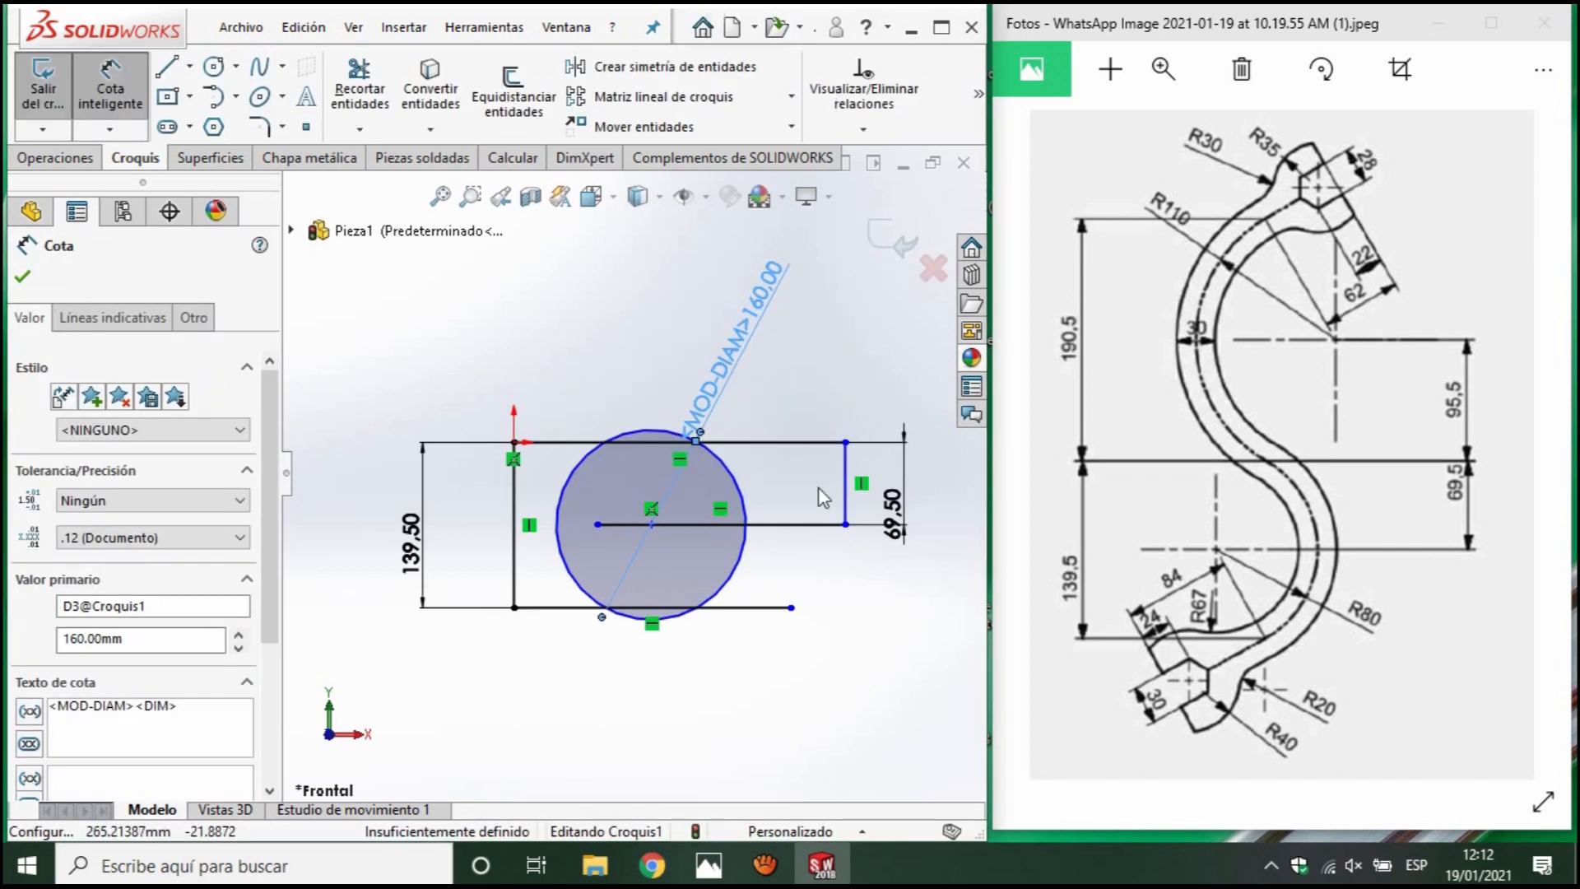
Trim the part of the lowest horizontal line that extends beyond the circle's right side.
scroll(837, 485, down, 4)
scroll(774, 568, up, 4)
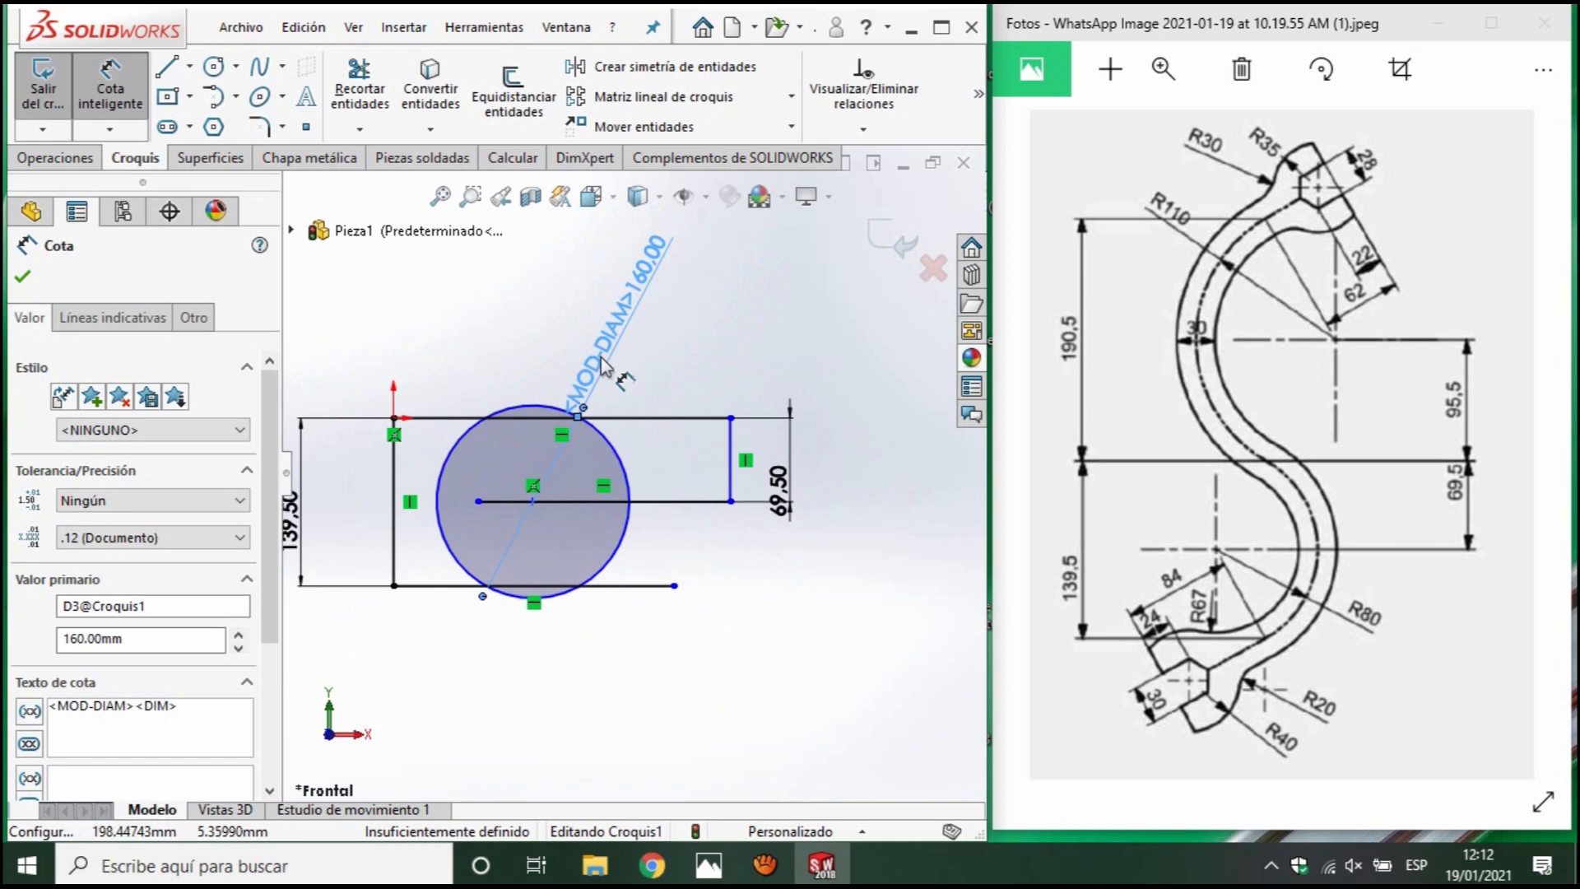
click(376, 110)
scroll(642, 632, down, 2)
scroll(644, 481, down, 4)
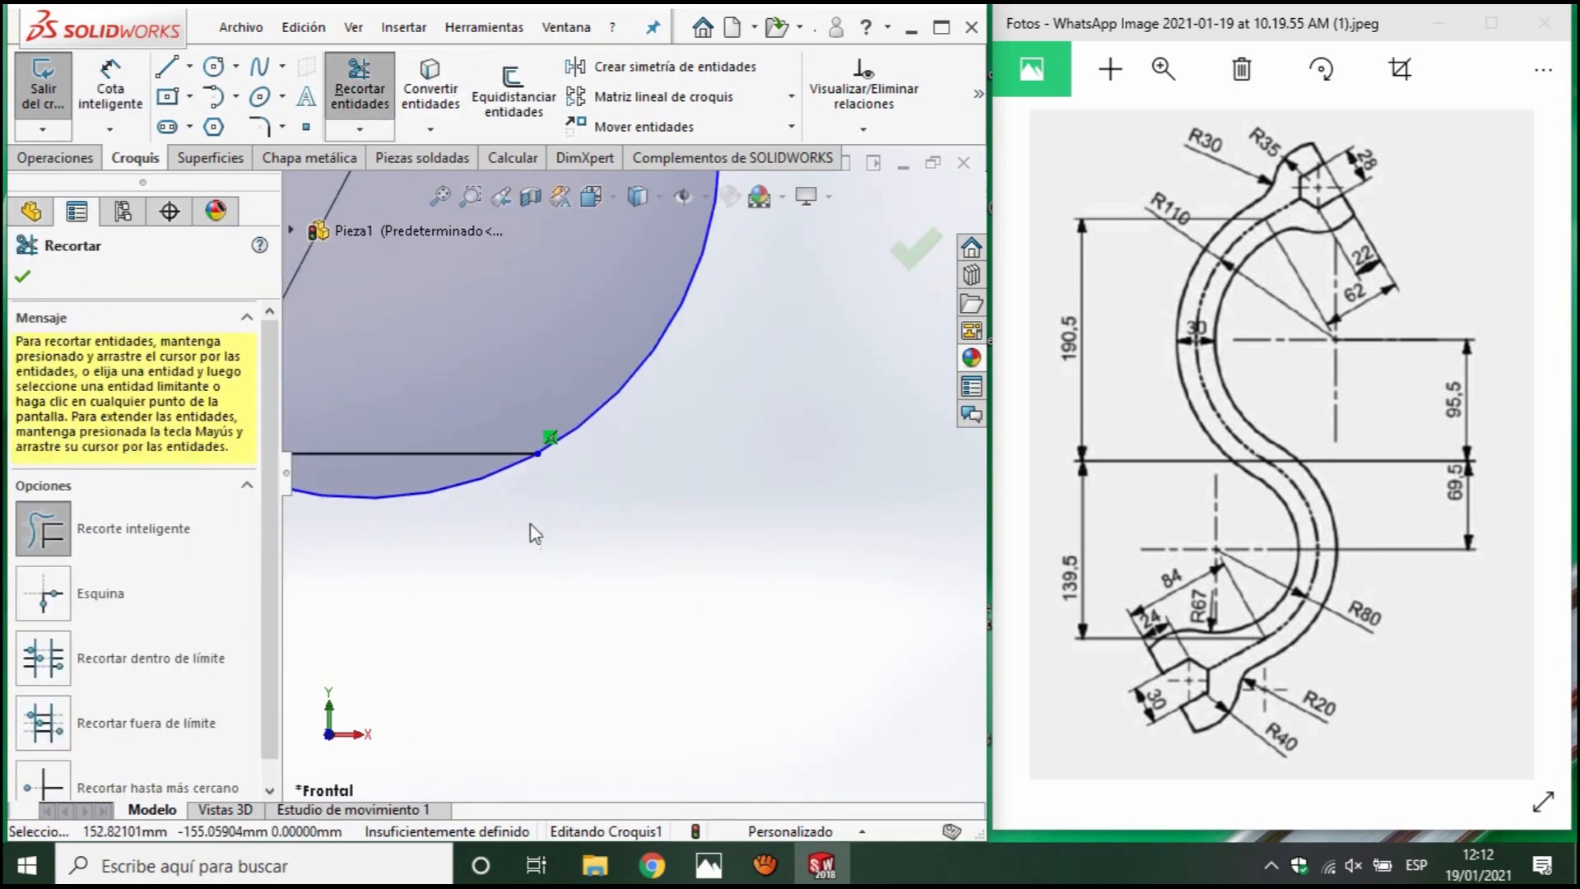
scroll(1281, 445, down, 1)
scroll(1281, 445, up, 1)
scroll(537, 527, up, 3)
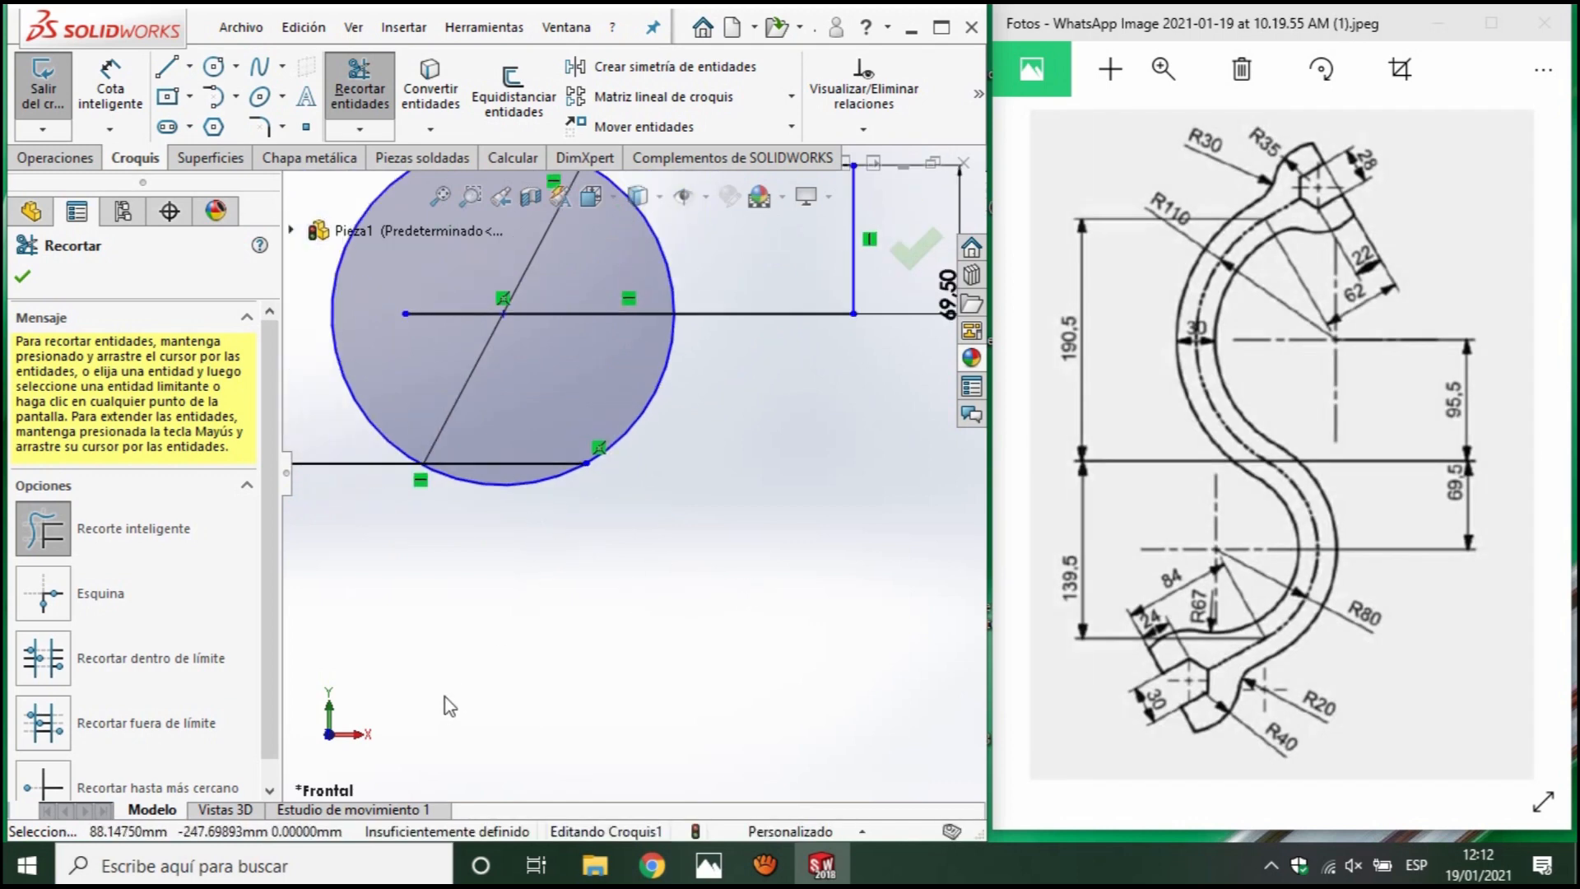
Sketch a line about 70 mm long, sloping down and left from the lower horizontal line's end on the circle.
click(174, 70)
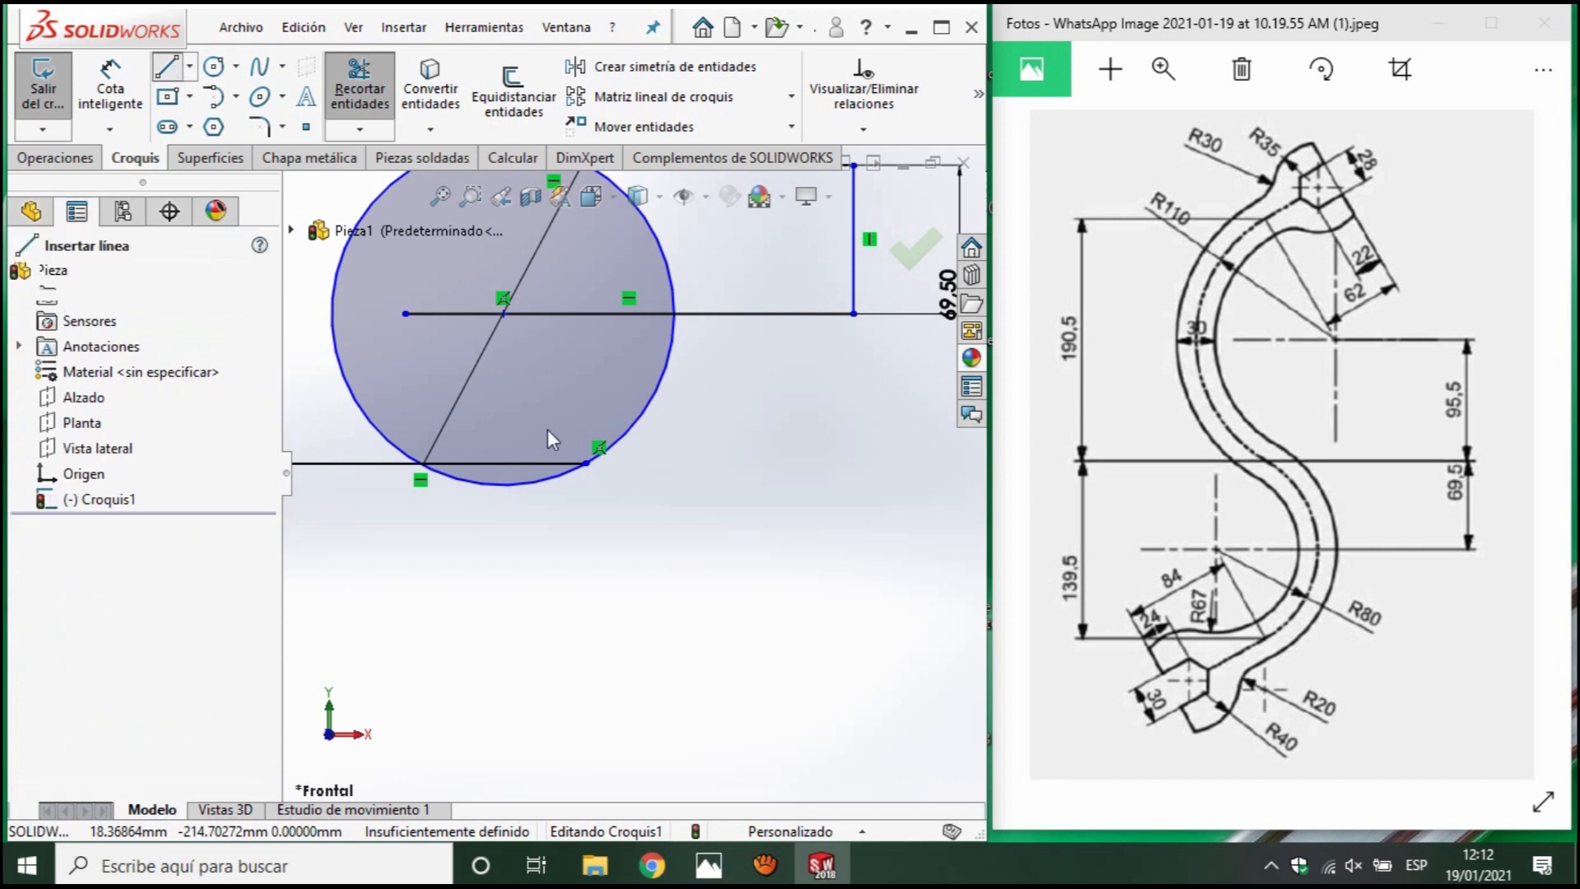
scroll(568, 477, down, 3)
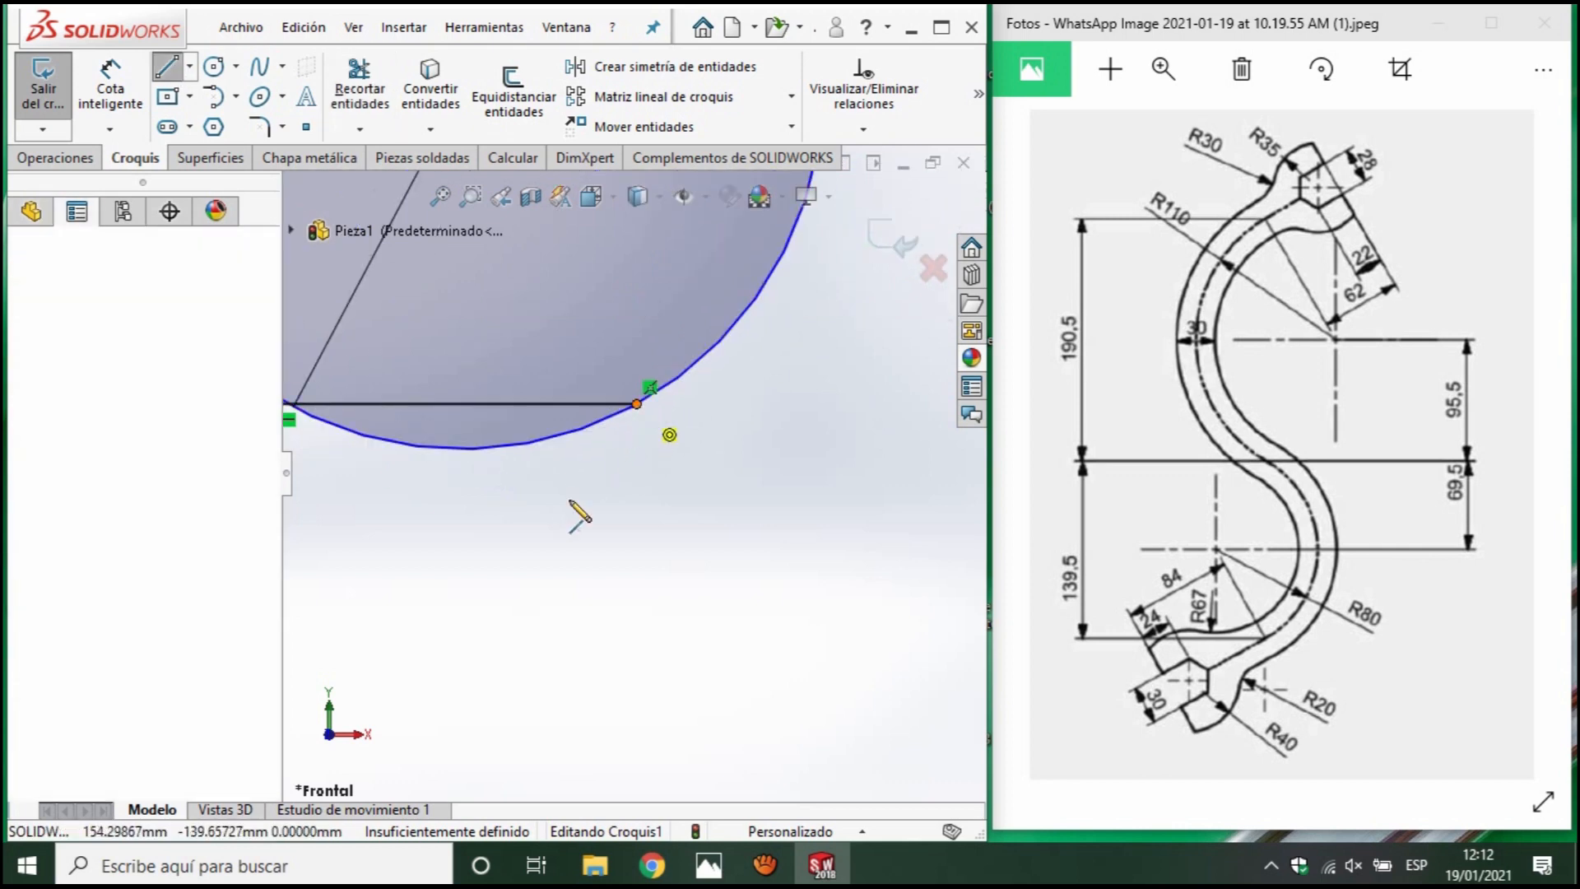
click(637, 403)
click(387, 595)
key(Escape)
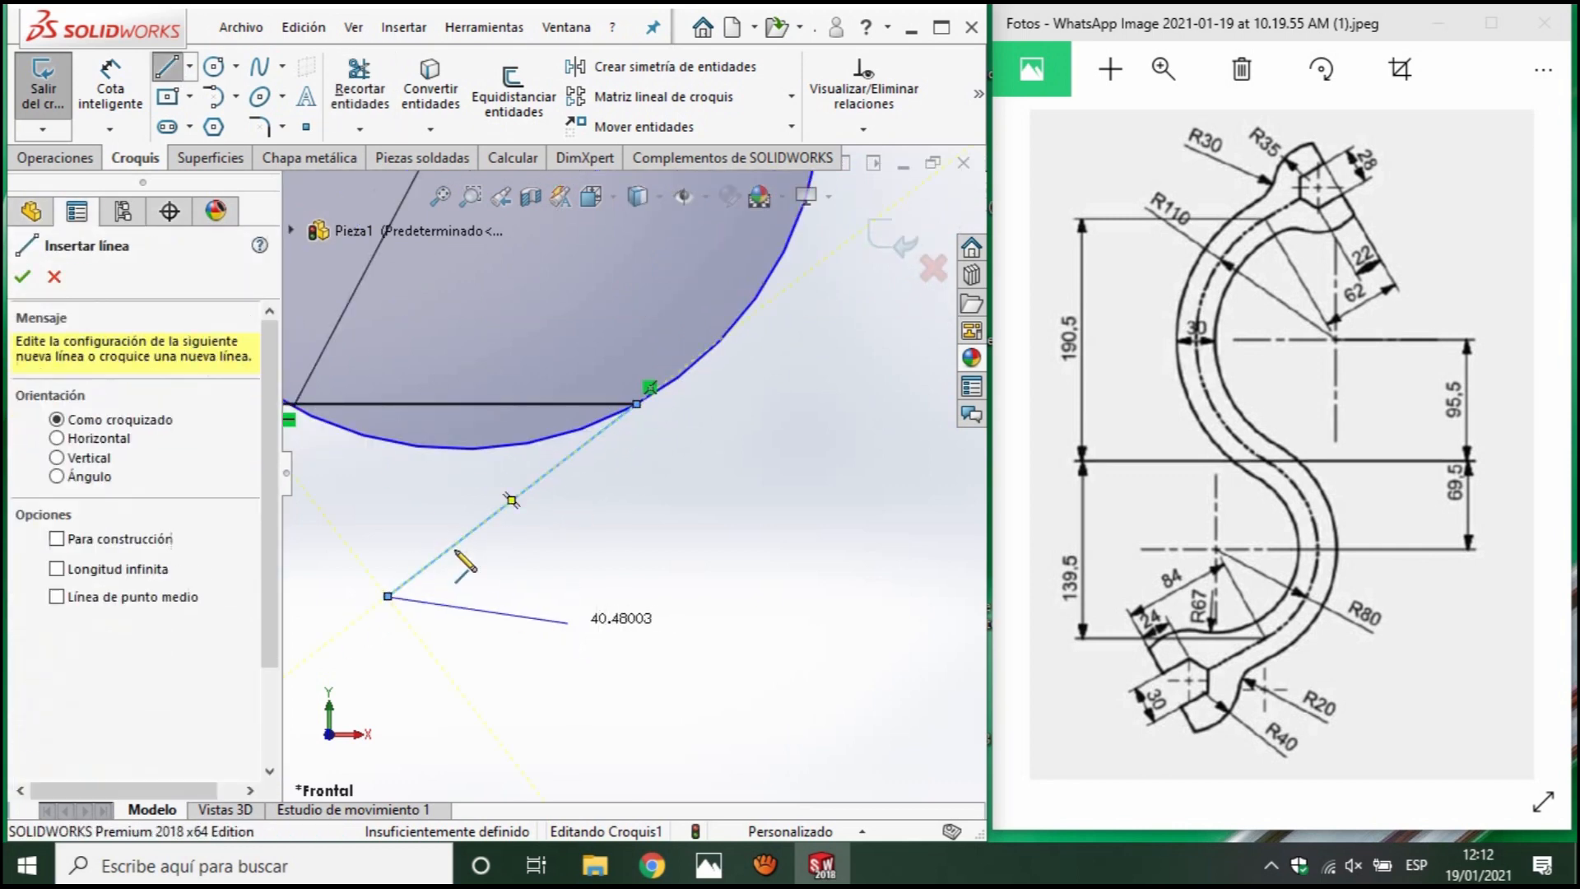
key(Escape)
Make the sloping line tangent to the 160 mm circle.
click(459, 543)
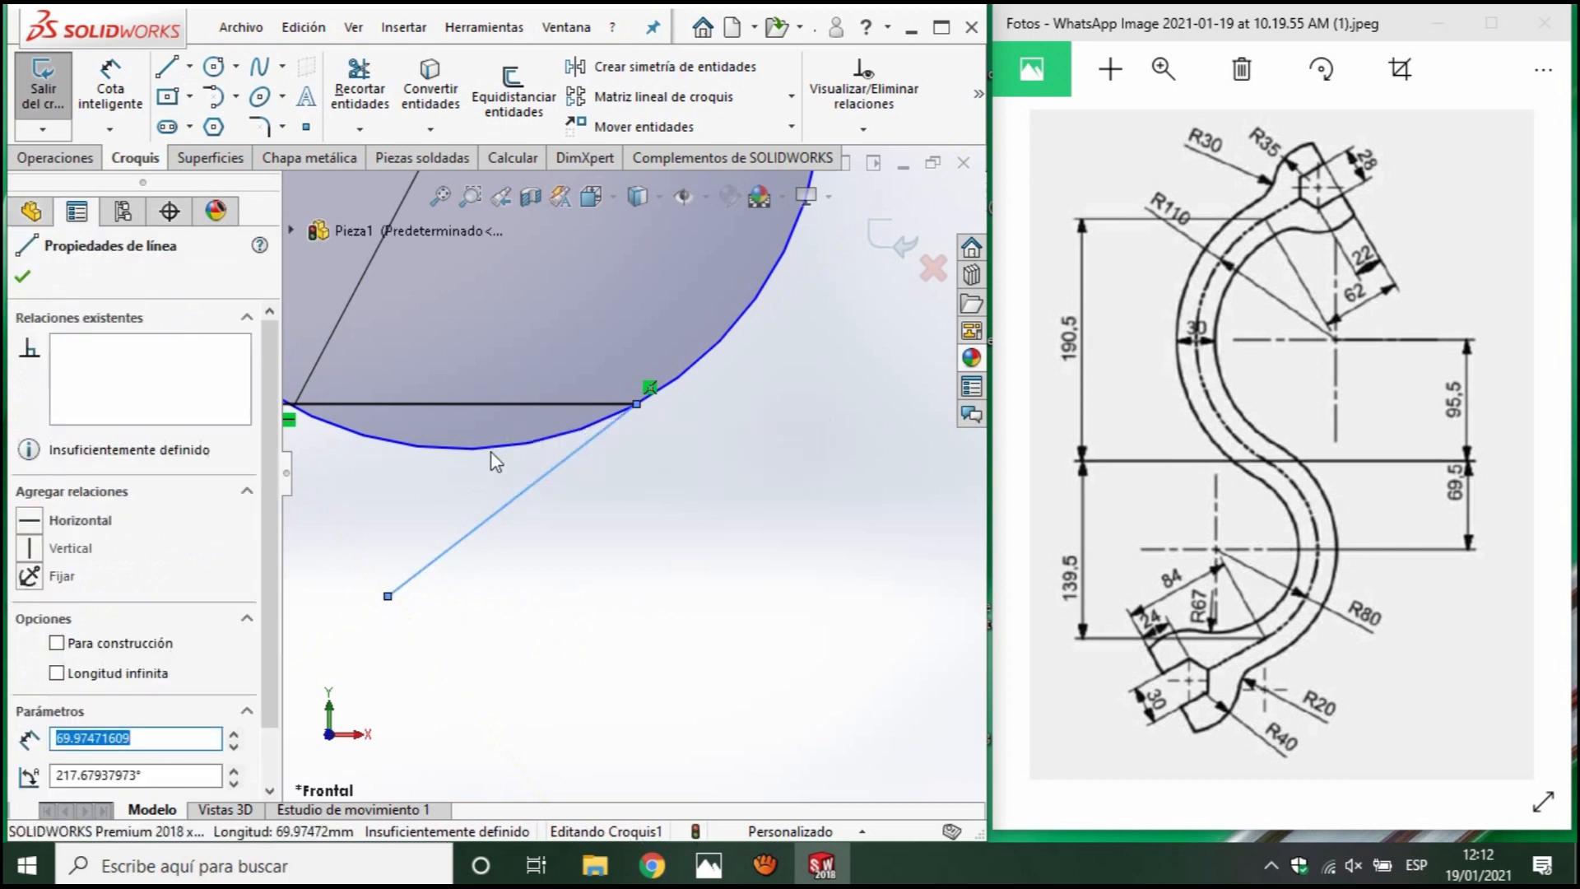
ctrl+click(490, 449)
click(27, 652)
key(z)
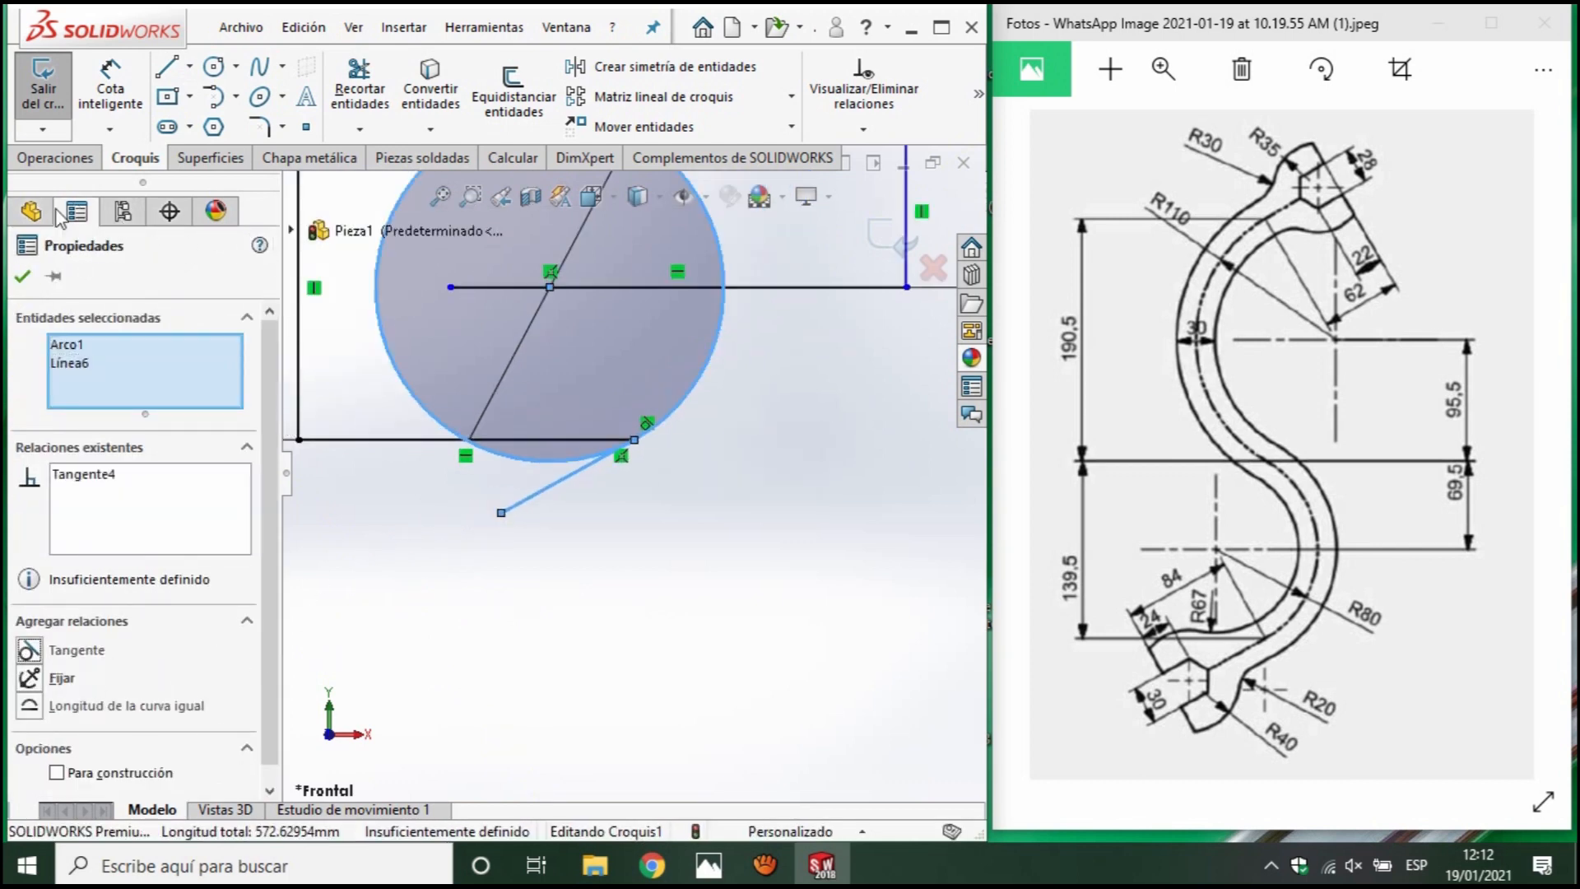
click(22, 279)
Dimension the sloping tangent line's length to 84 mm.
click(111, 91)
click(539, 491)
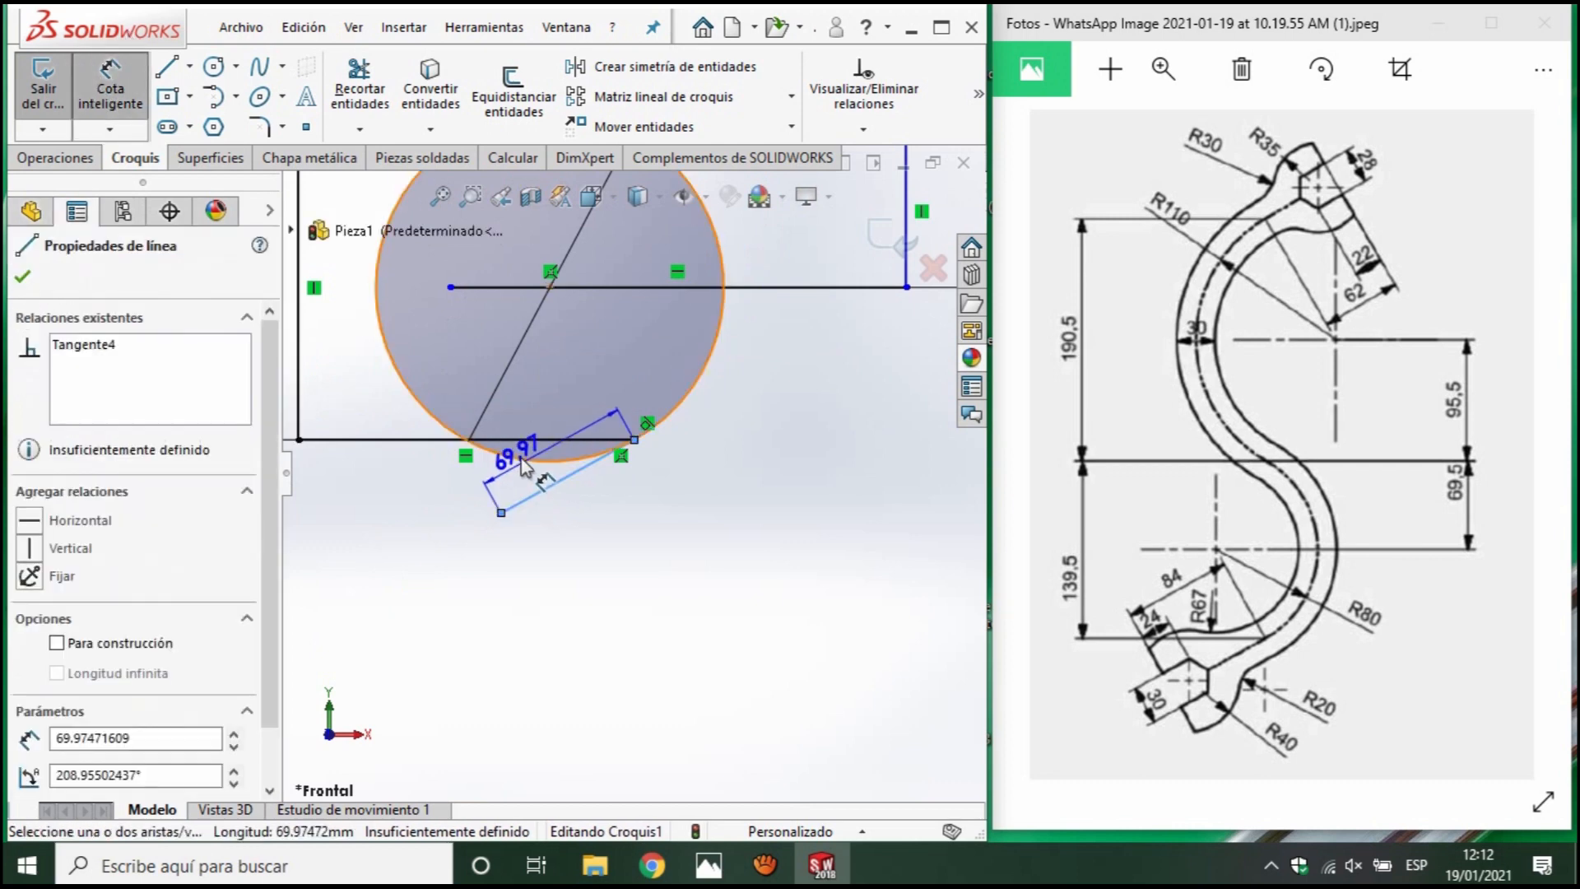
click(522, 458)
text(84)
key(Return)
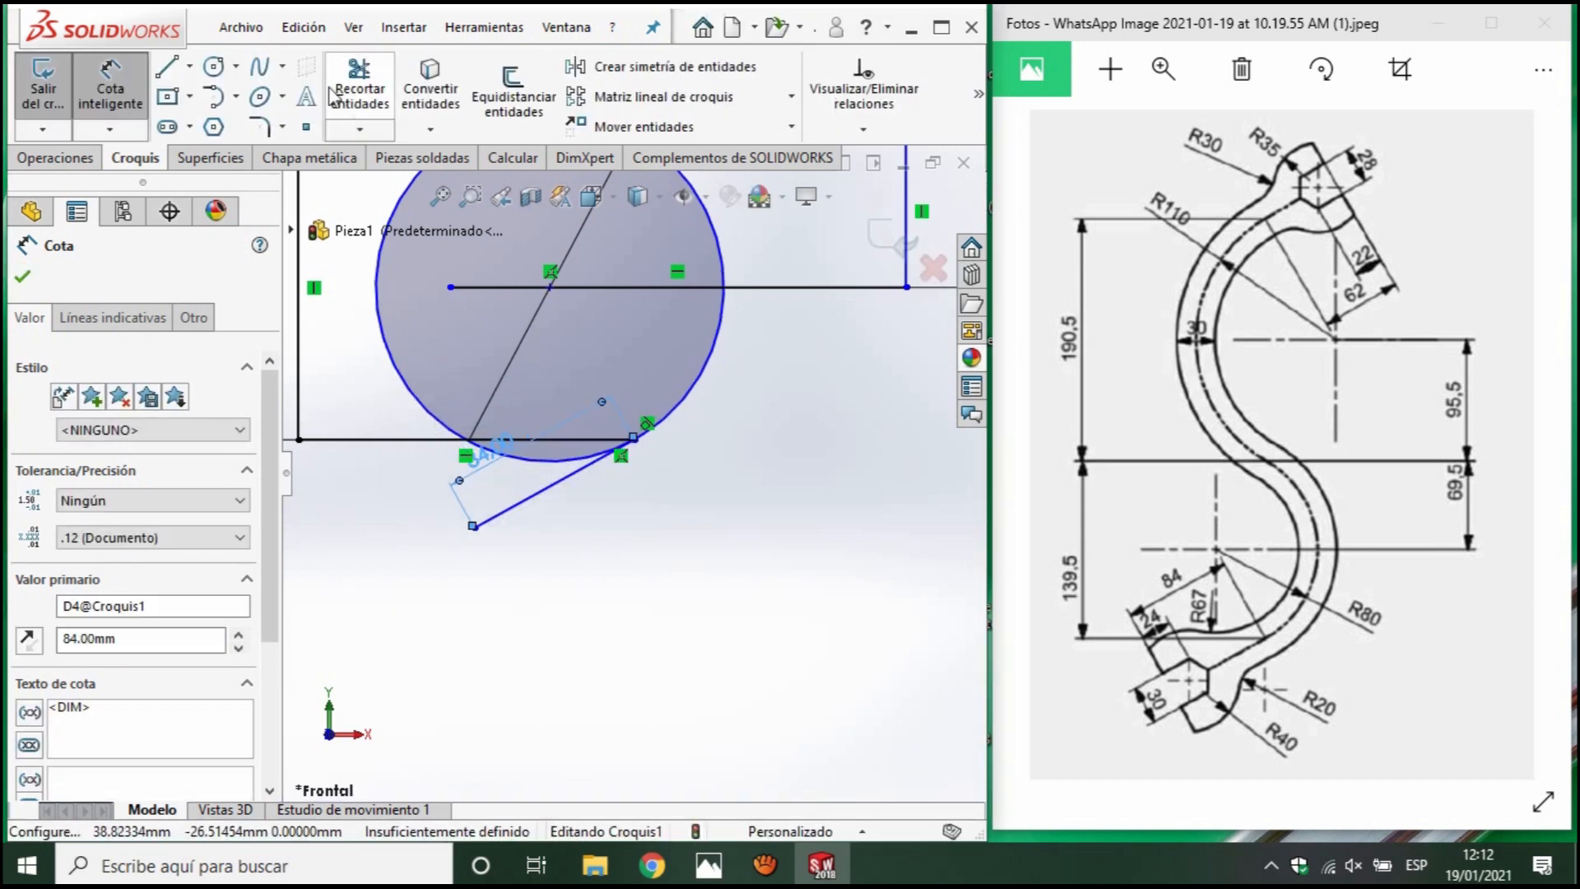
Sketch a midpoint line about 33 mm long, centred on the 84 mm line's lower end and perpendicular to that line.
click(190, 66)
click(216, 152)
scroll(386, 517, down, 5)
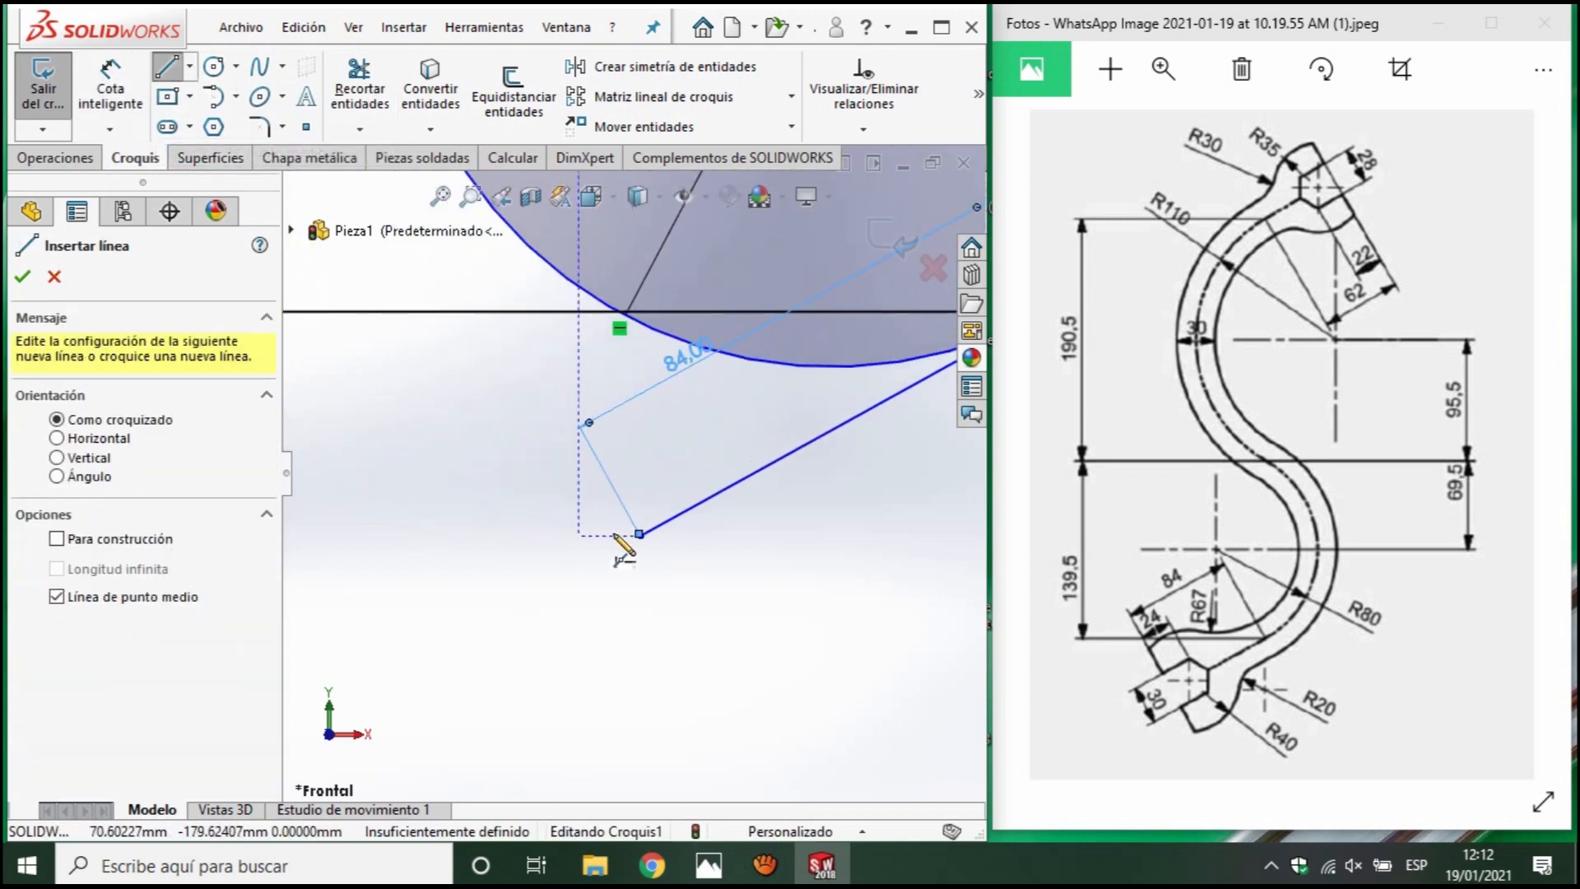
scroll(639, 536, down, 2)
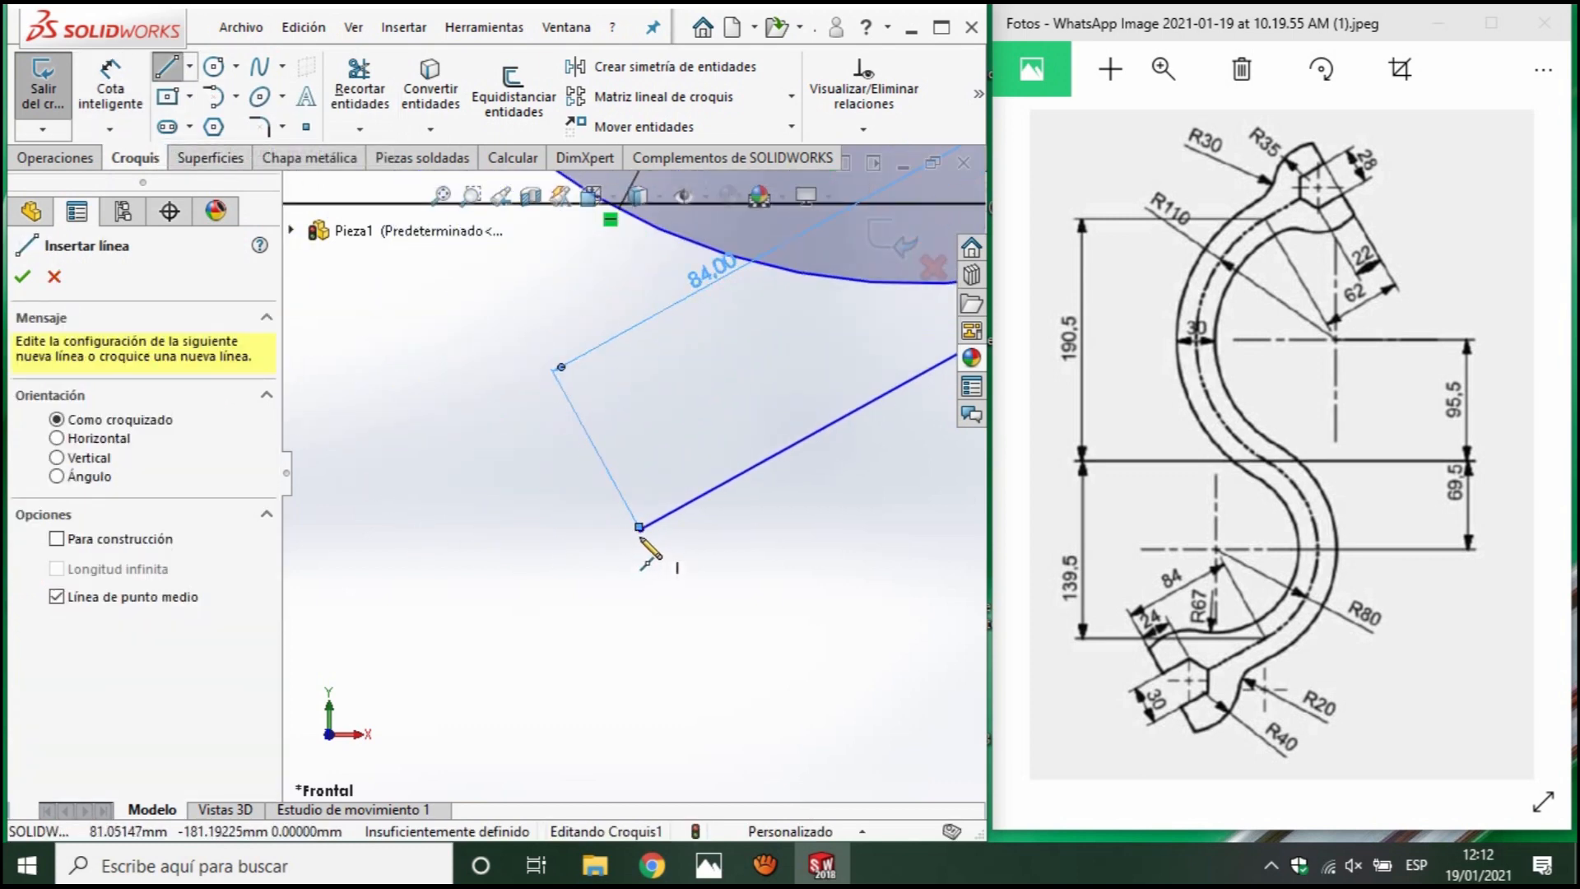
click(639, 527)
click(704, 643)
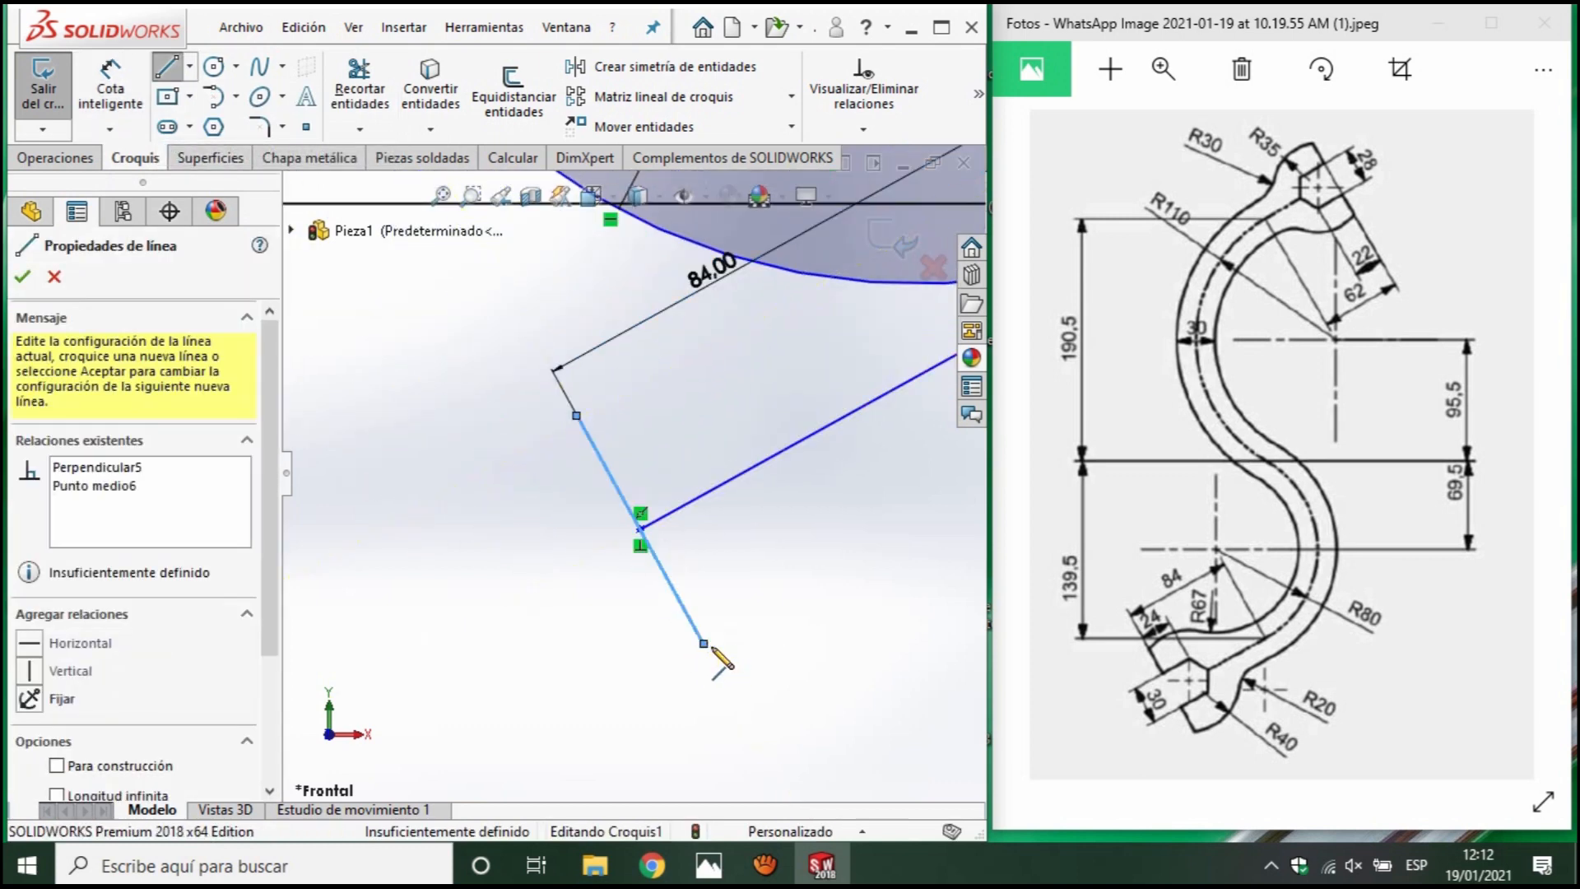
key(Escape)
Dimension the perpendicular end line's length to 30 mm.
click(112, 101)
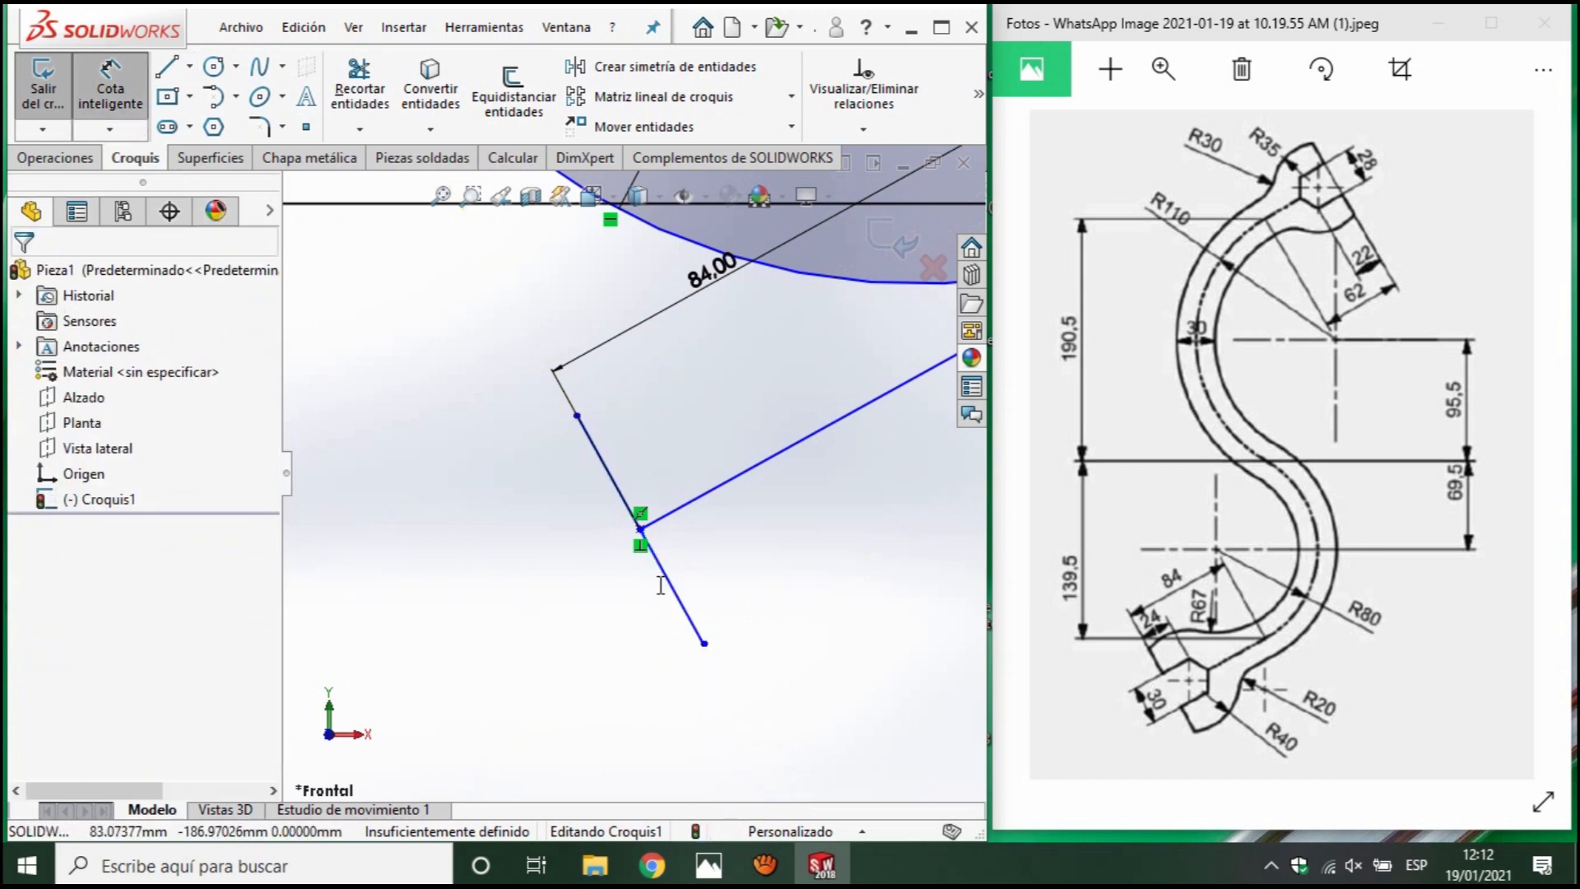
click(691, 630)
click(666, 676)
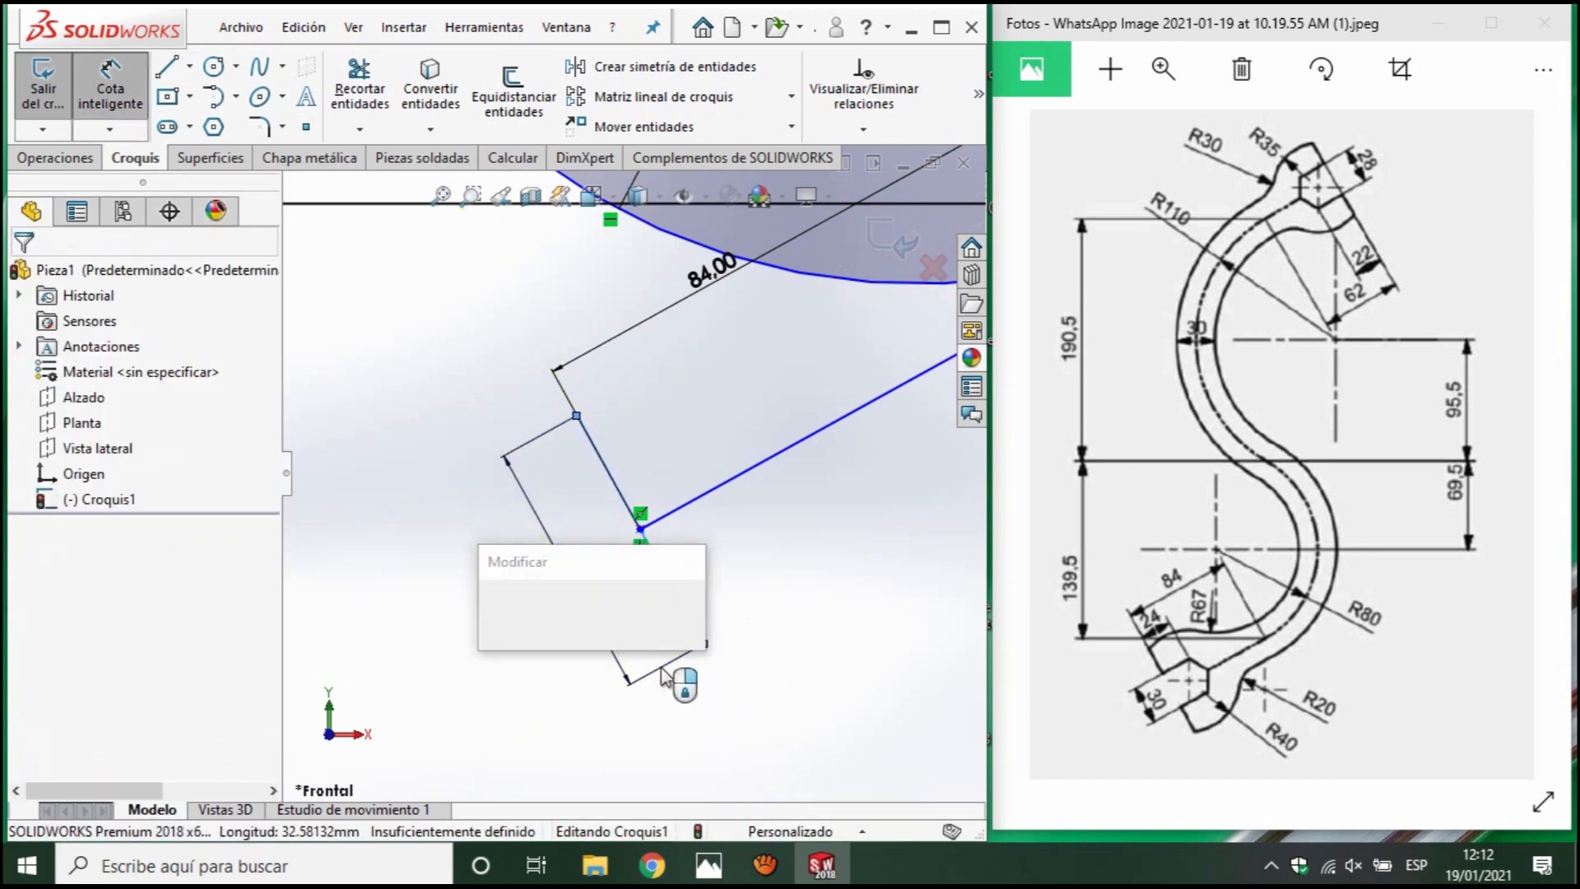
text(30)
key(Return)
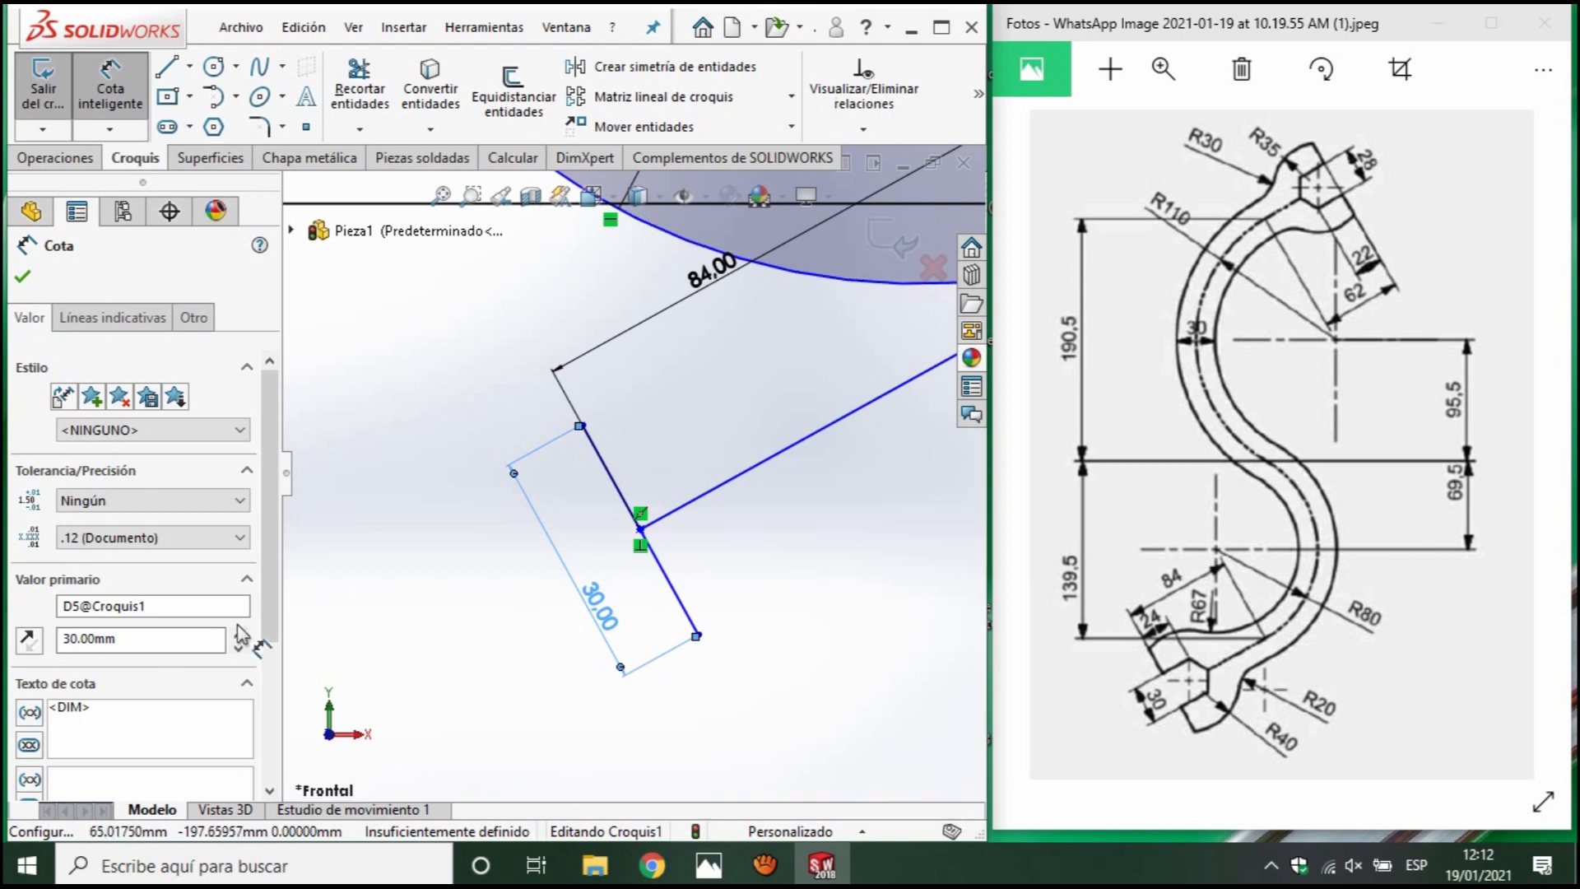
Sketch a line about 29 mm long, sloping up and right from the 30 mm line's upper end.
click(169, 71)
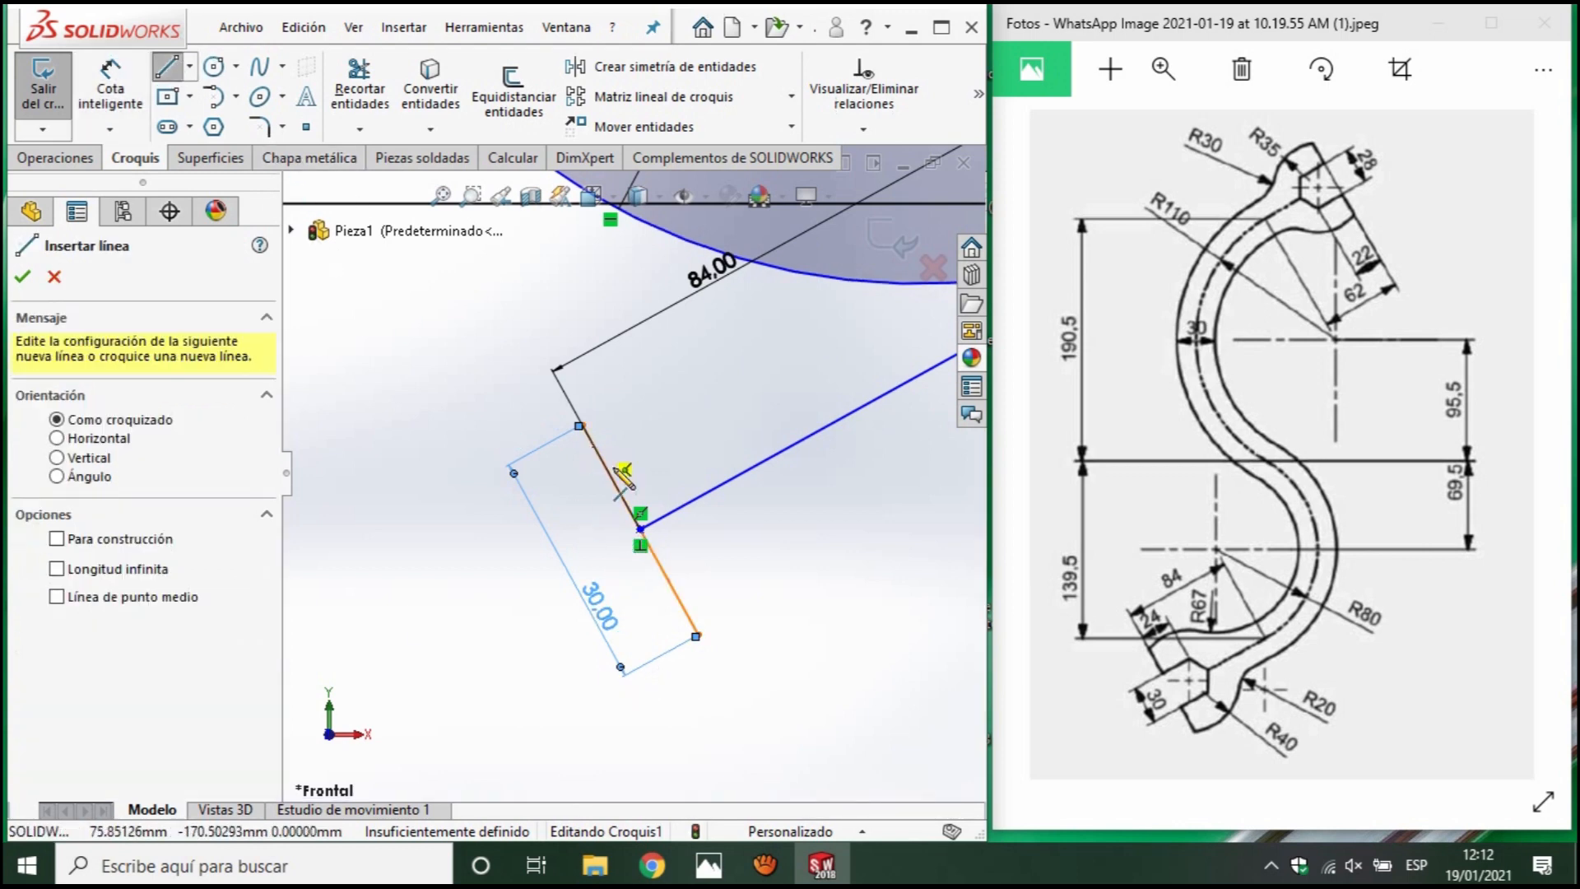
click(581, 425)
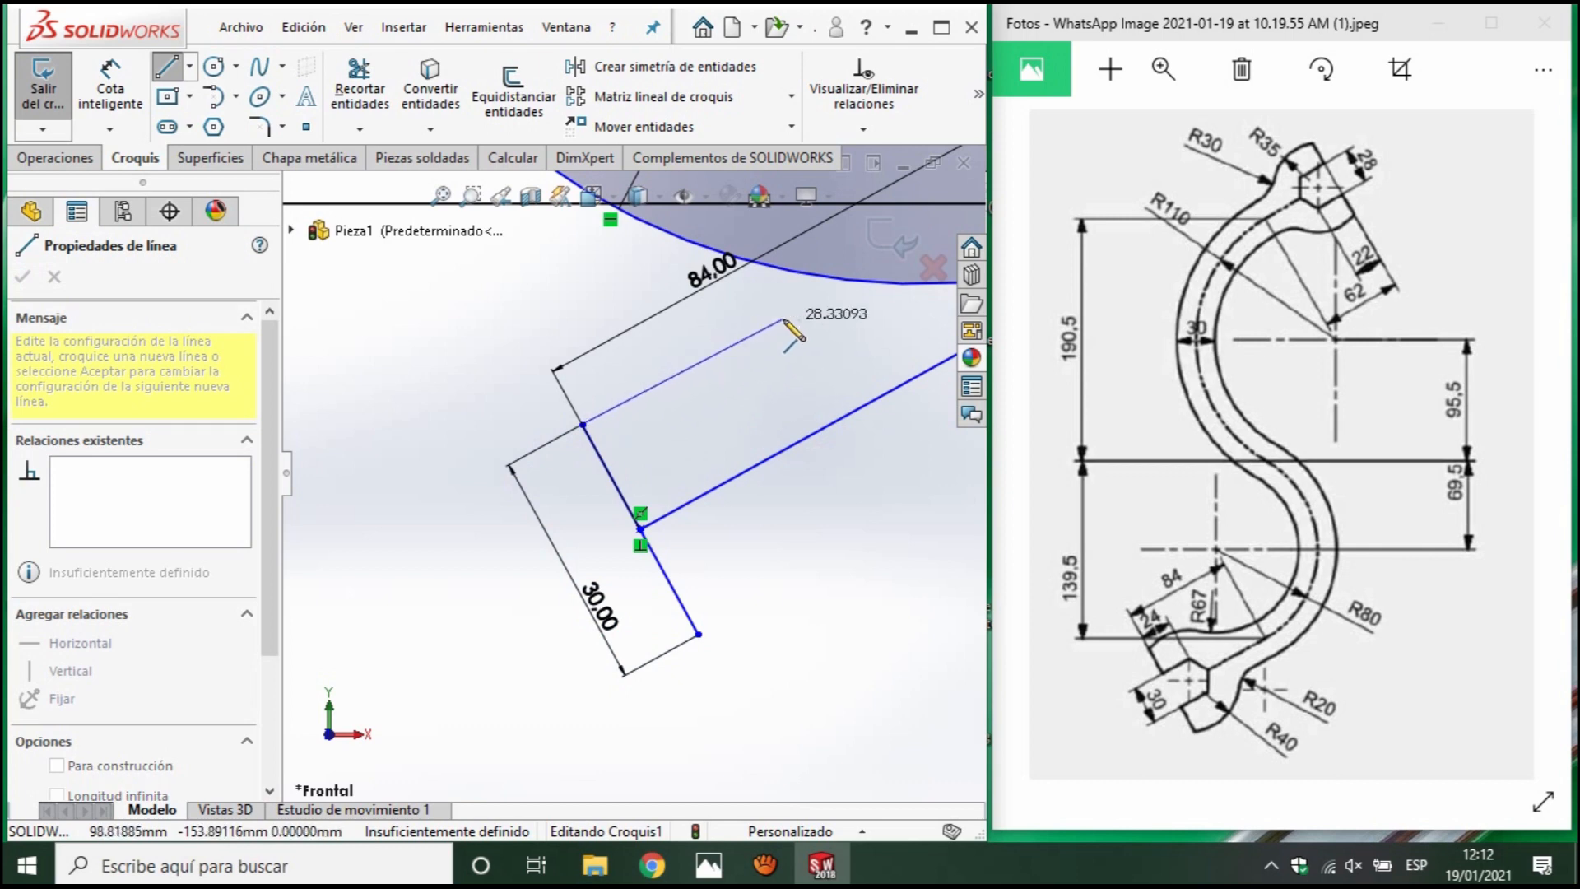
double_click(786, 319)
key(Escape)
Make the new upper sloping line perpendicular to the 30 mm line.
click(614, 483)
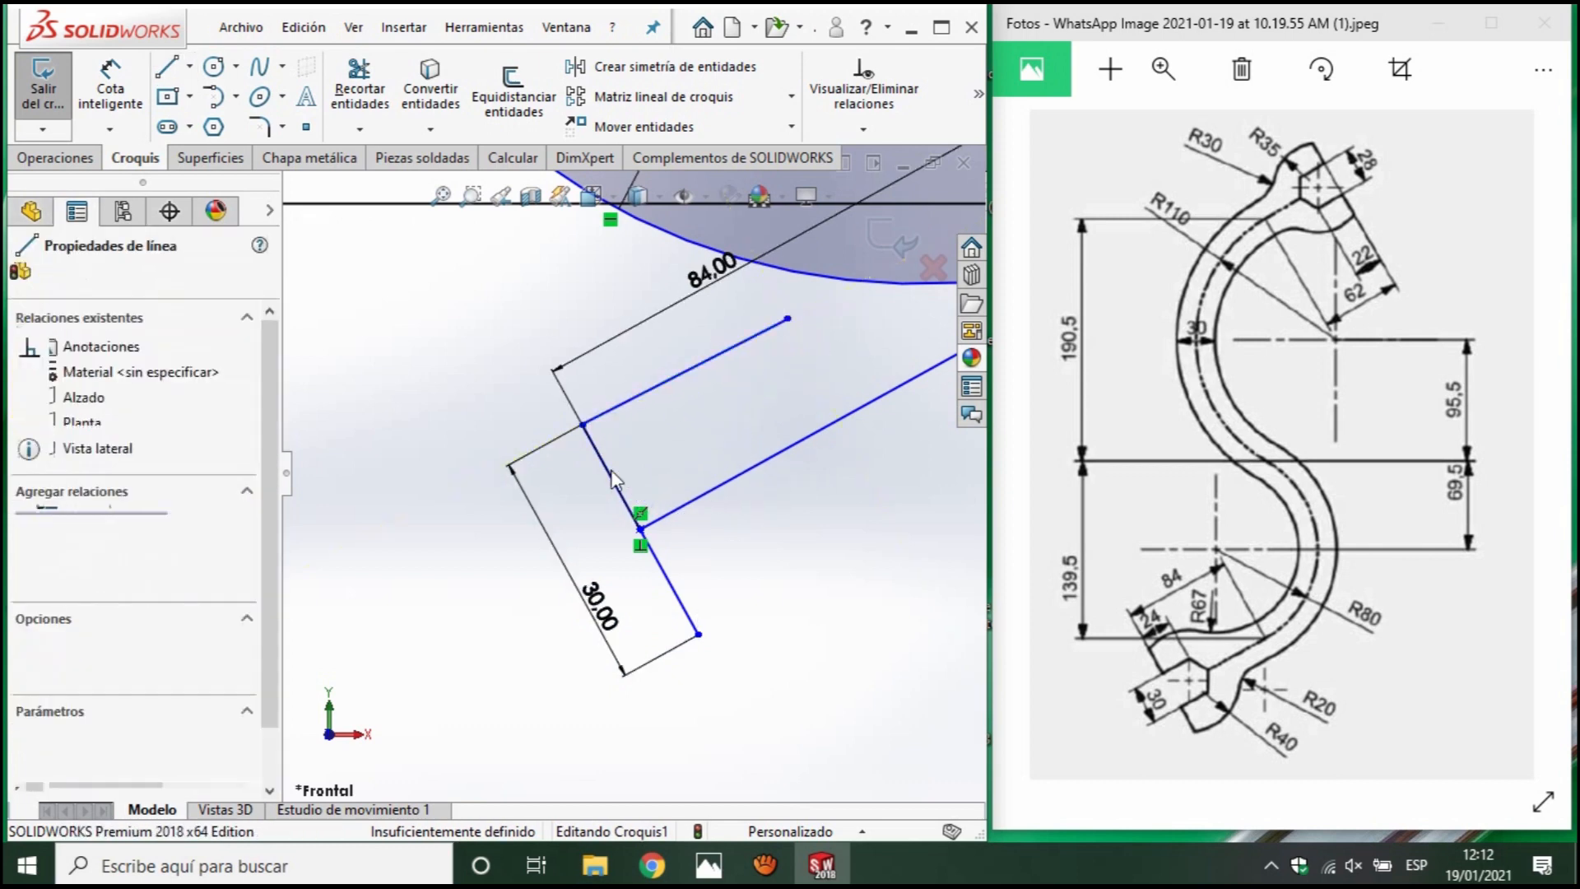
ctrl+click(624, 404)
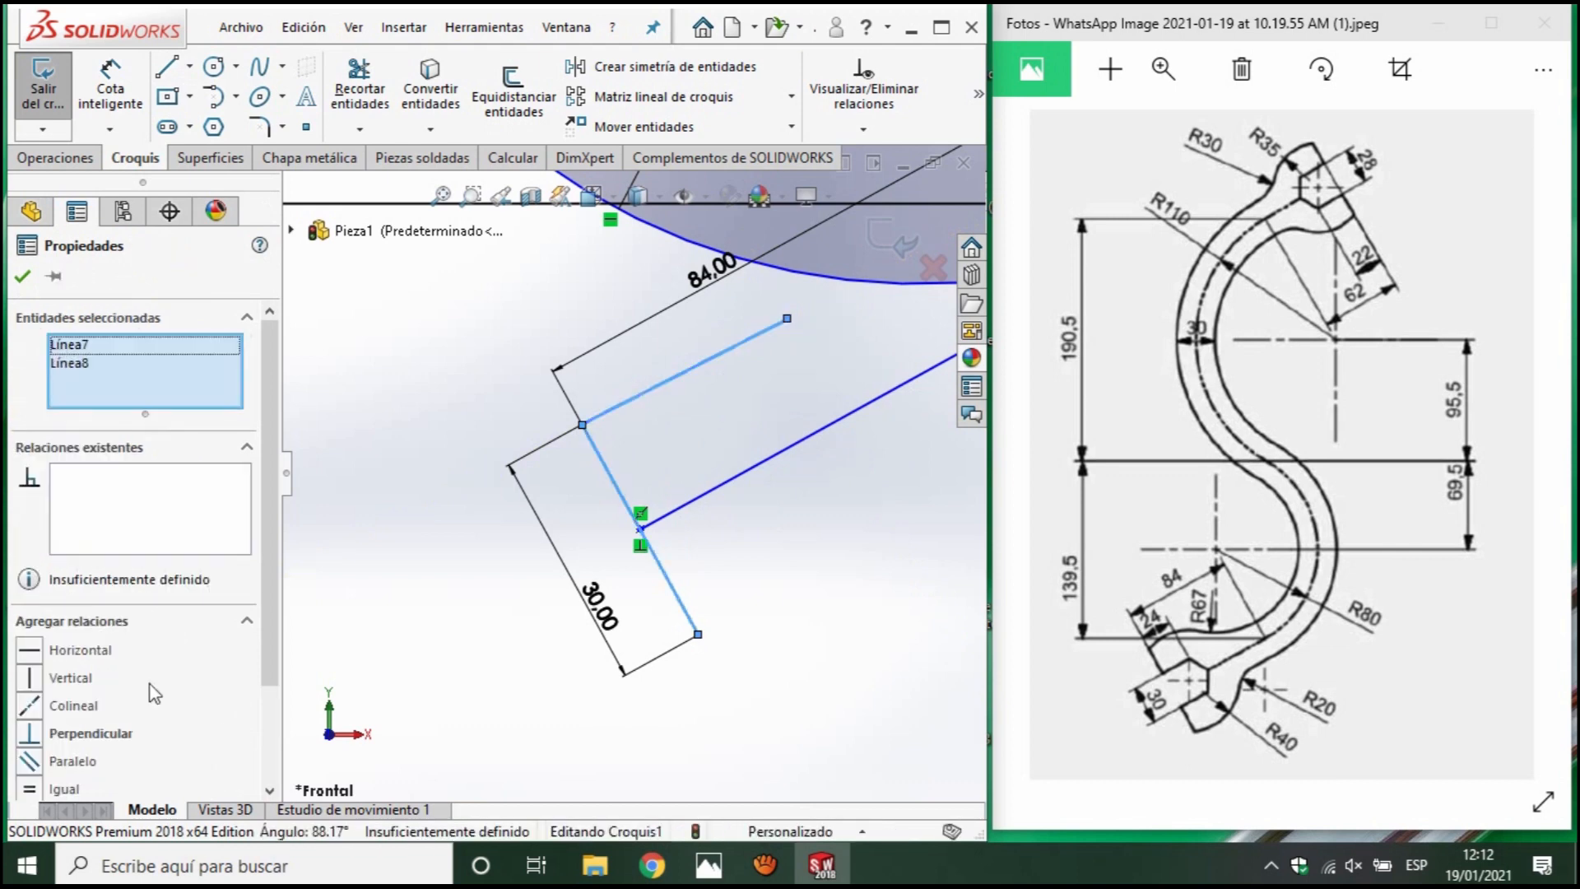
click(34, 733)
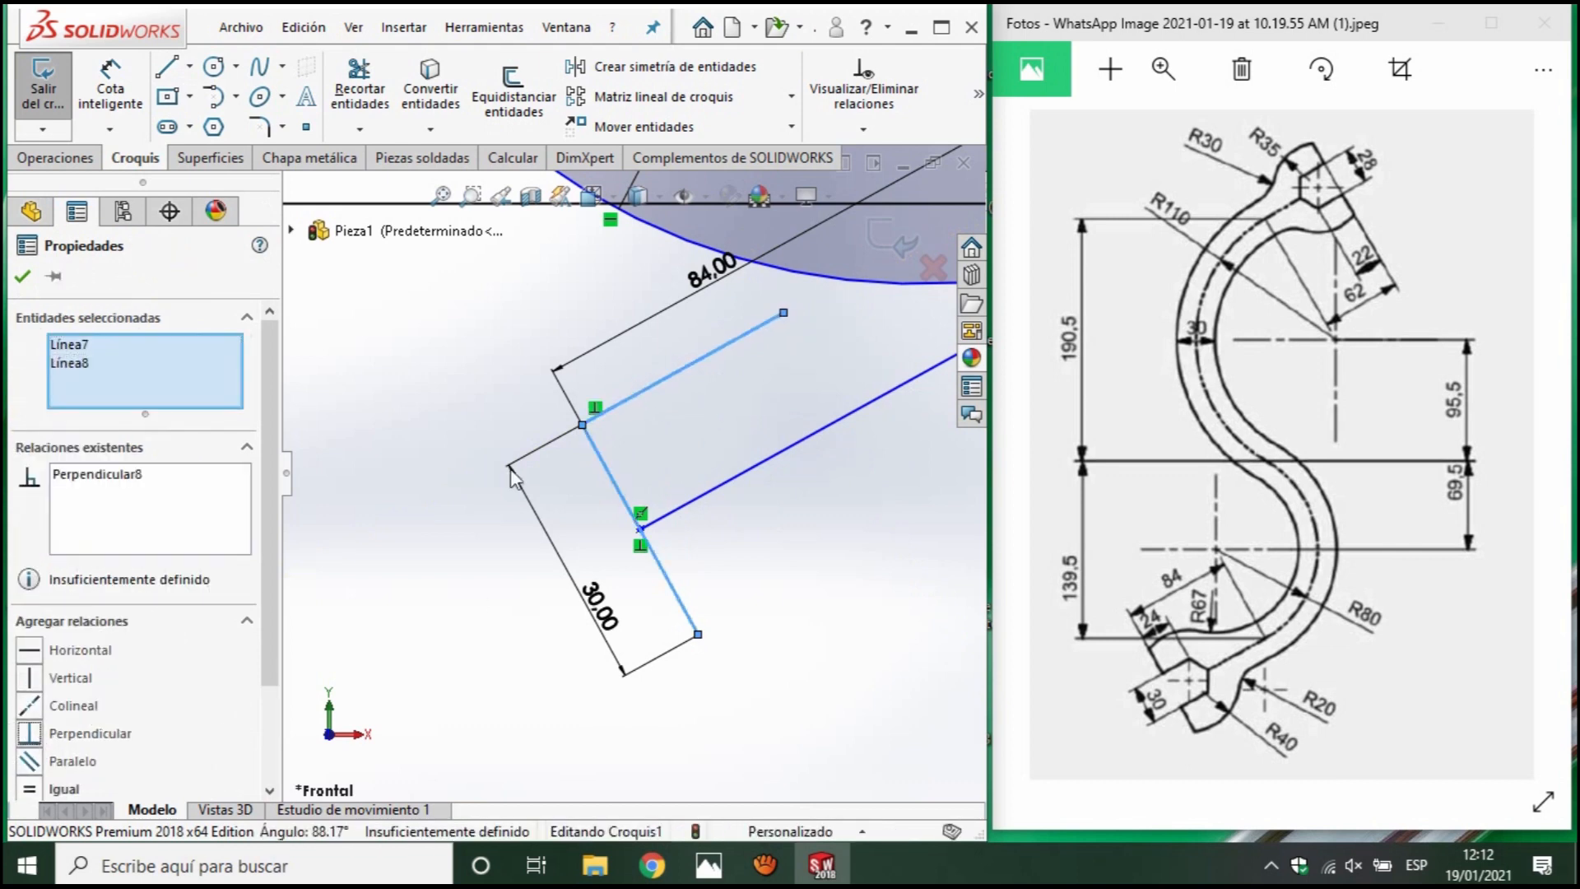
Dimension the upper sloping line's length to 24 mm.
click(110, 90)
click(693, 364)
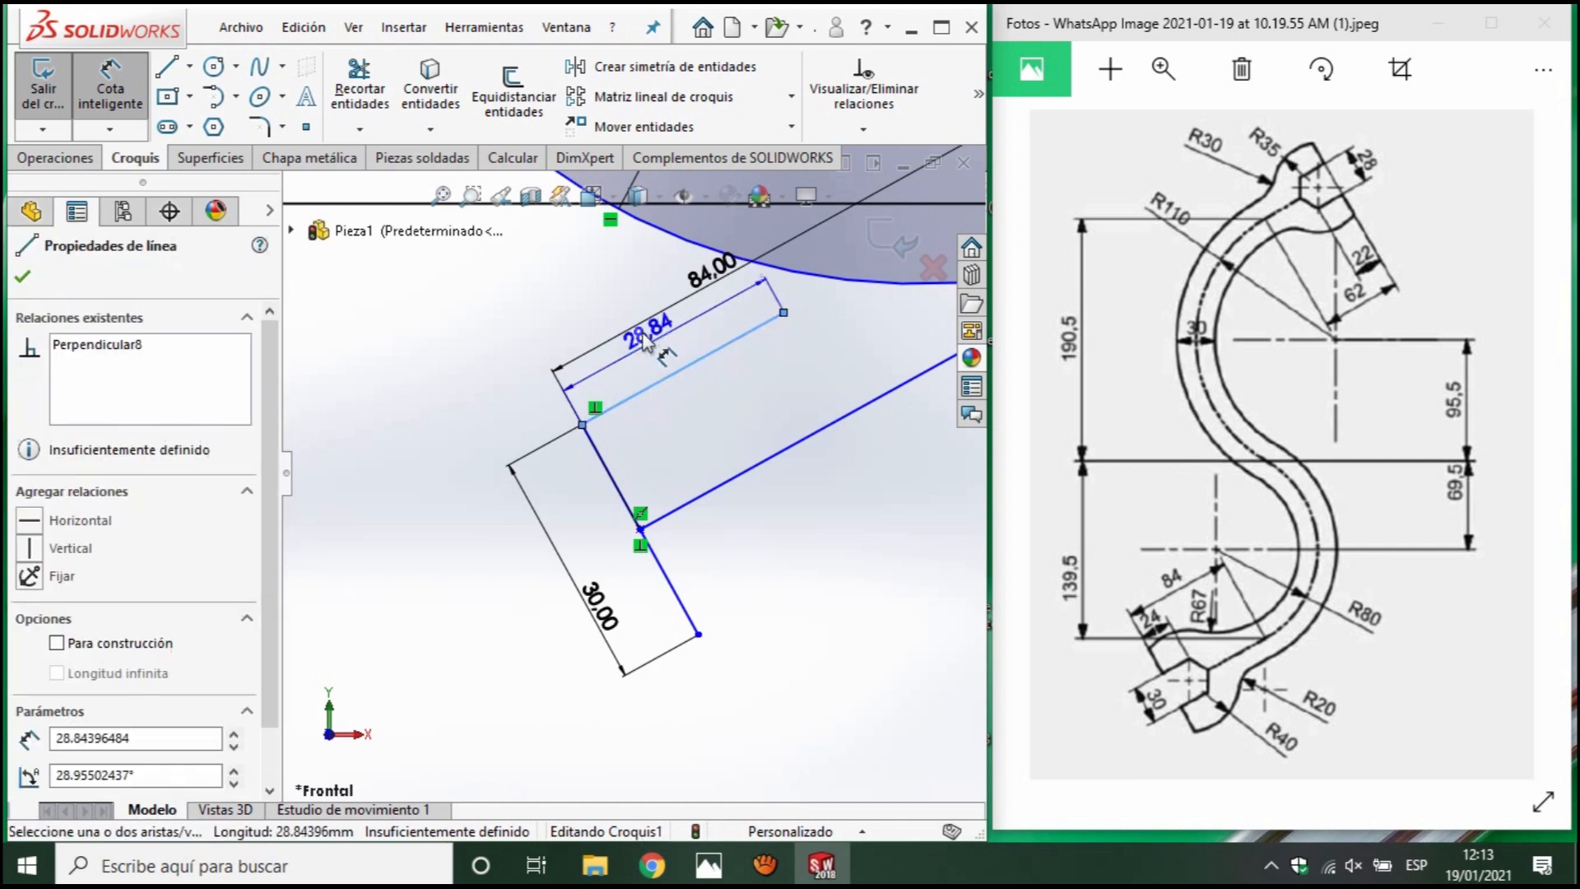
click(650, 367)
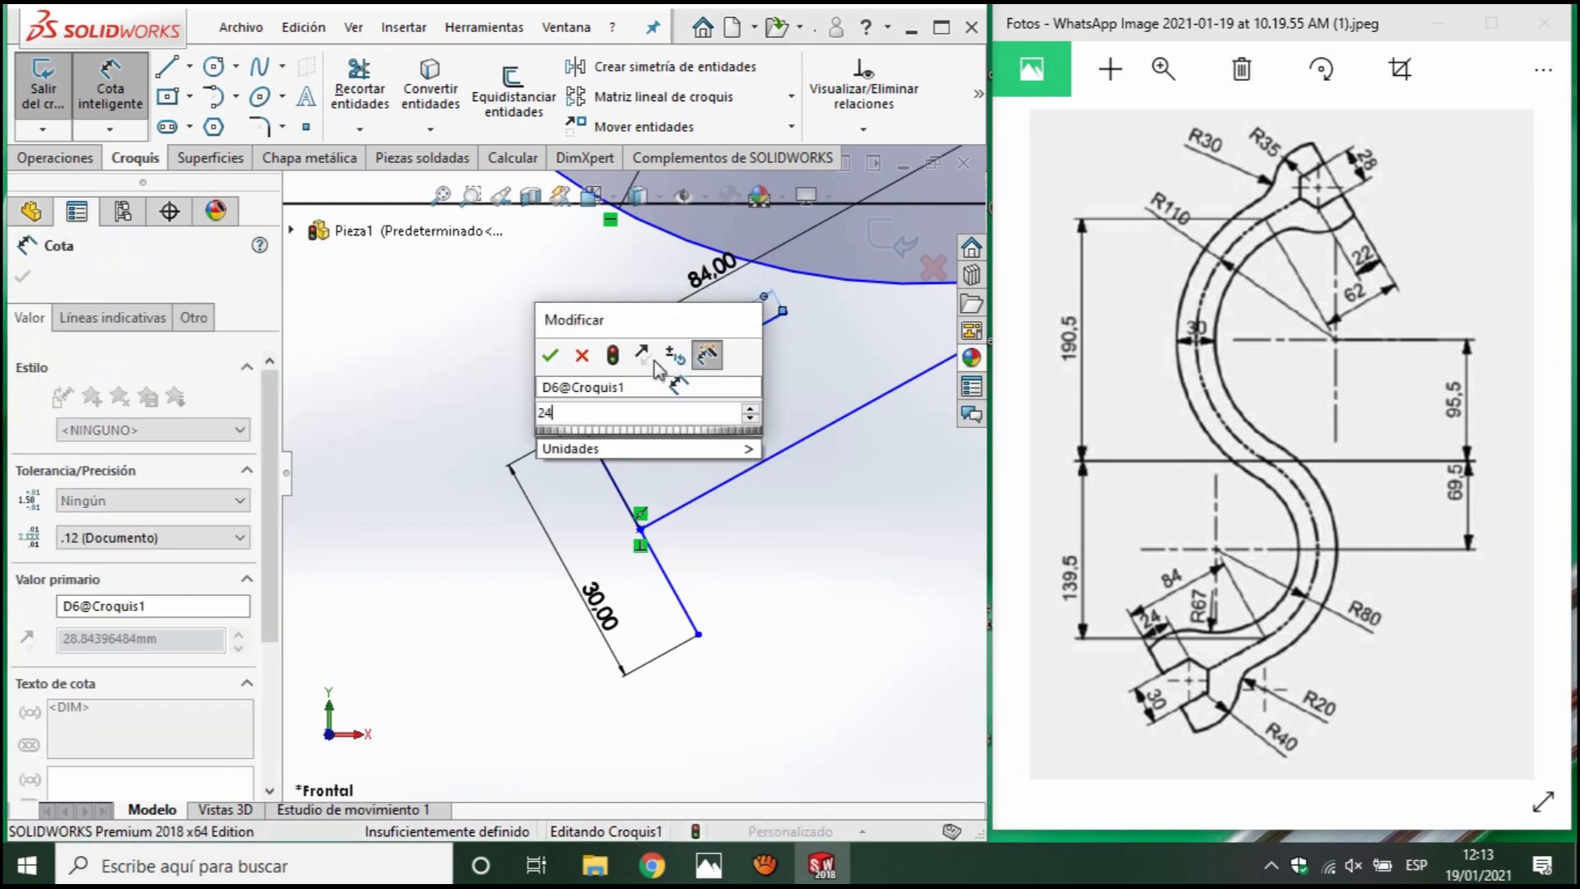
text(24.00mm)
key(Return)
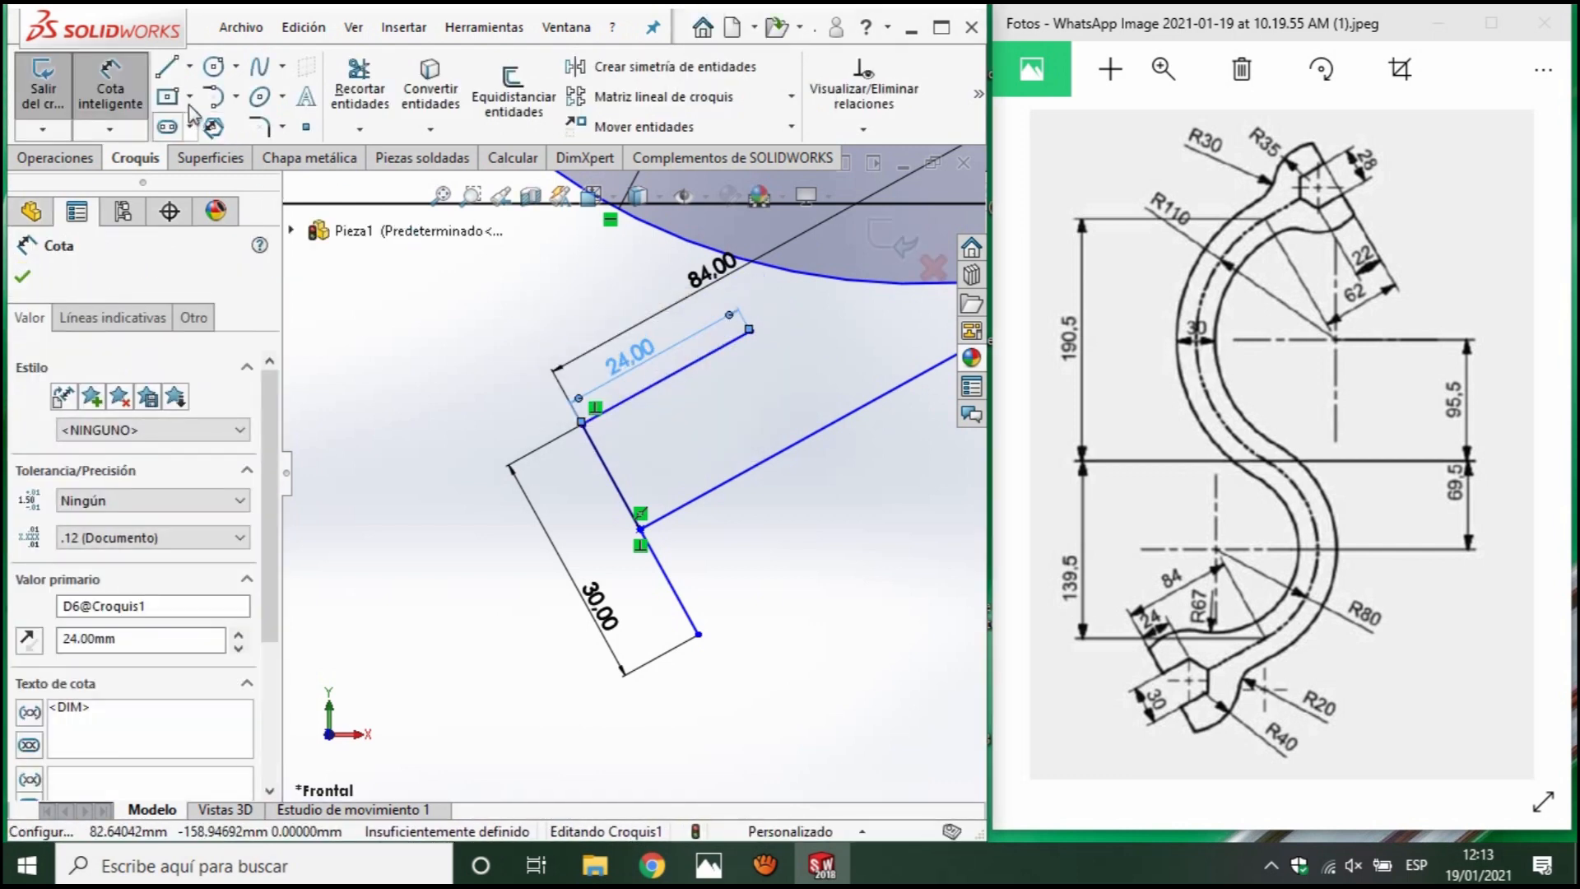
Sketch a vertical line downward from the 24 mm line's free end, crossing the 84 mm line.
click(170, 68)
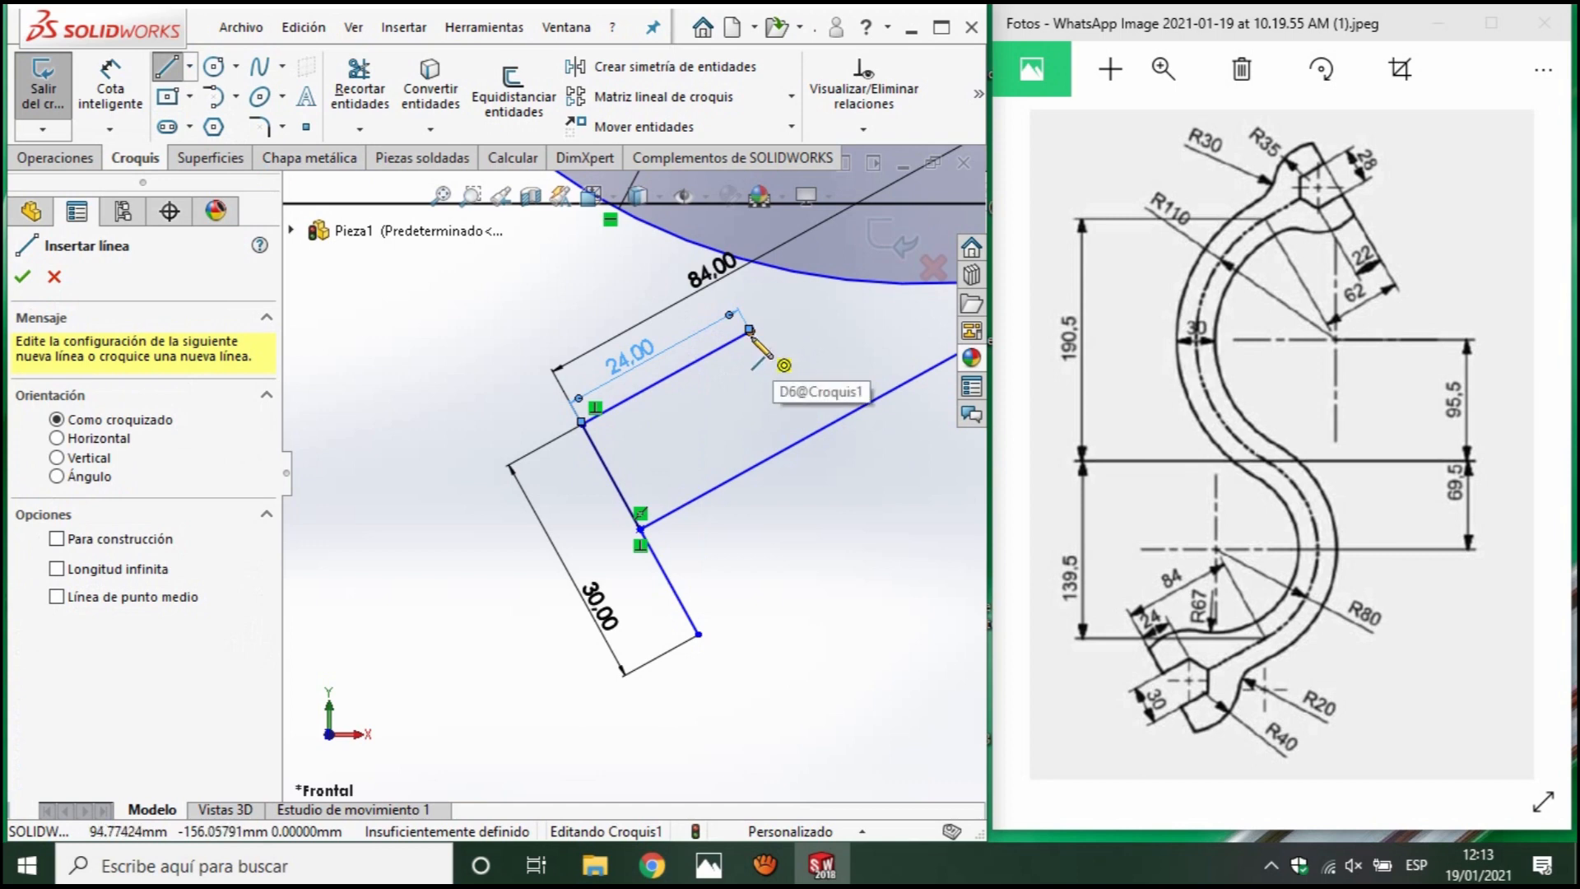
click(750, 332)
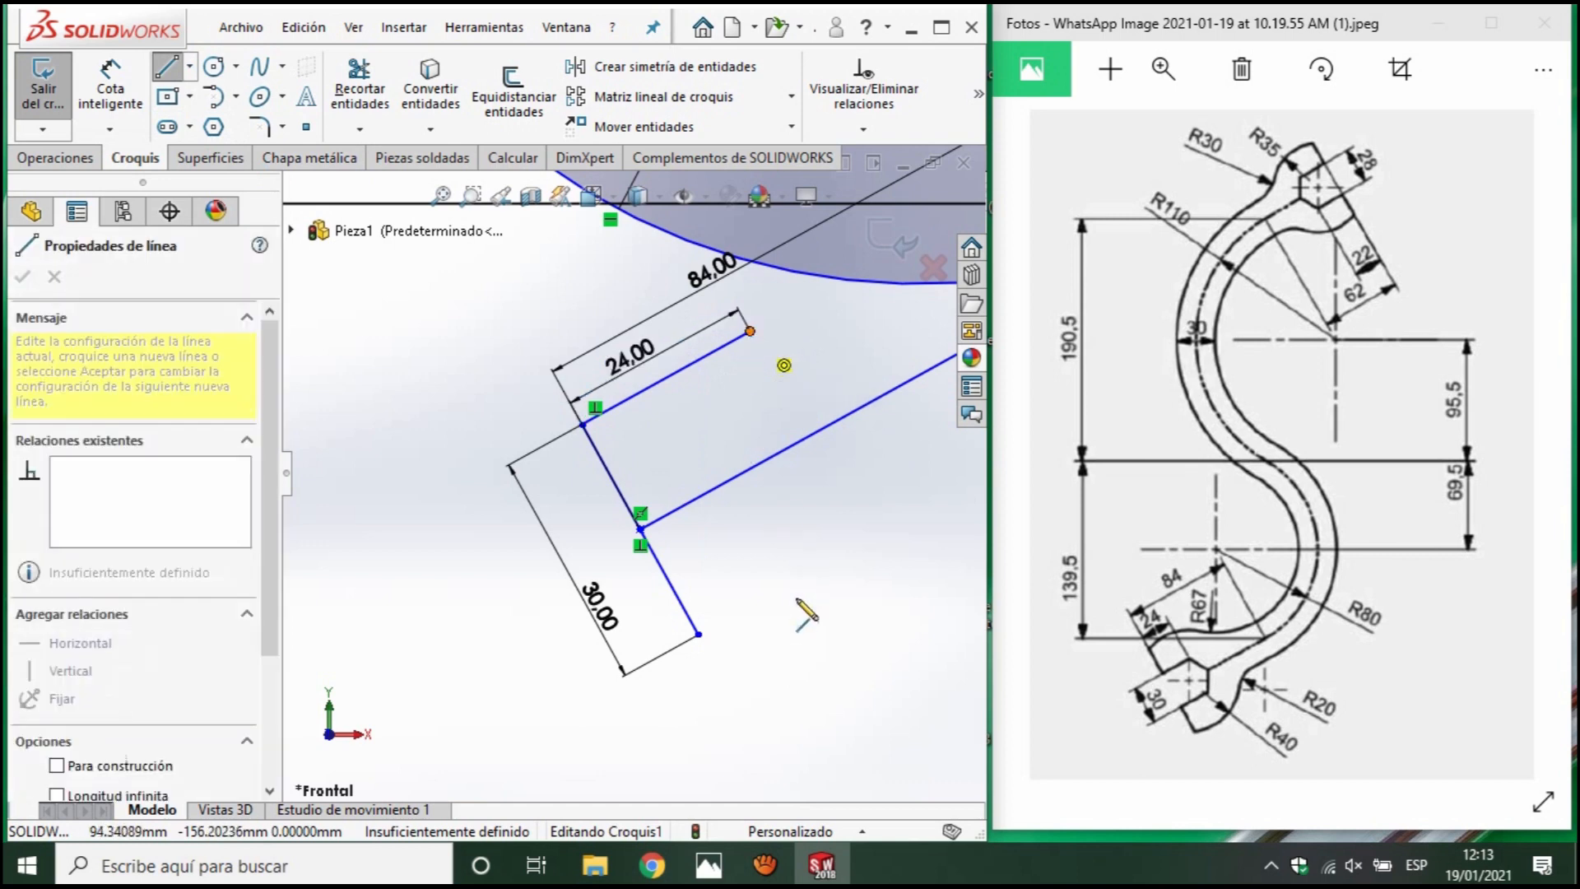
click(750, 713)
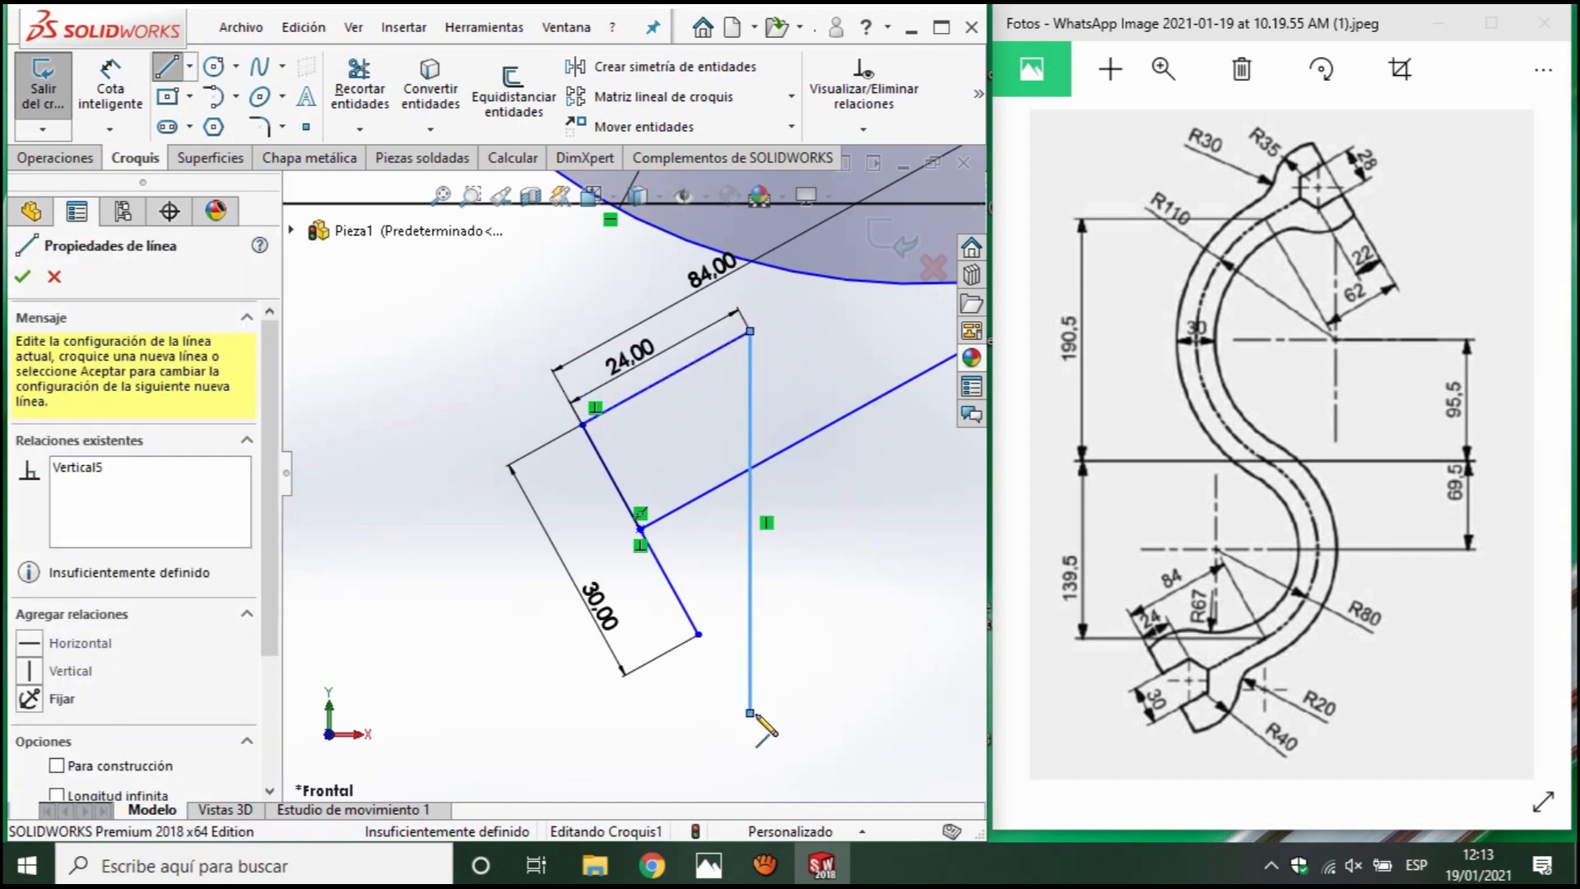
key(Escape)
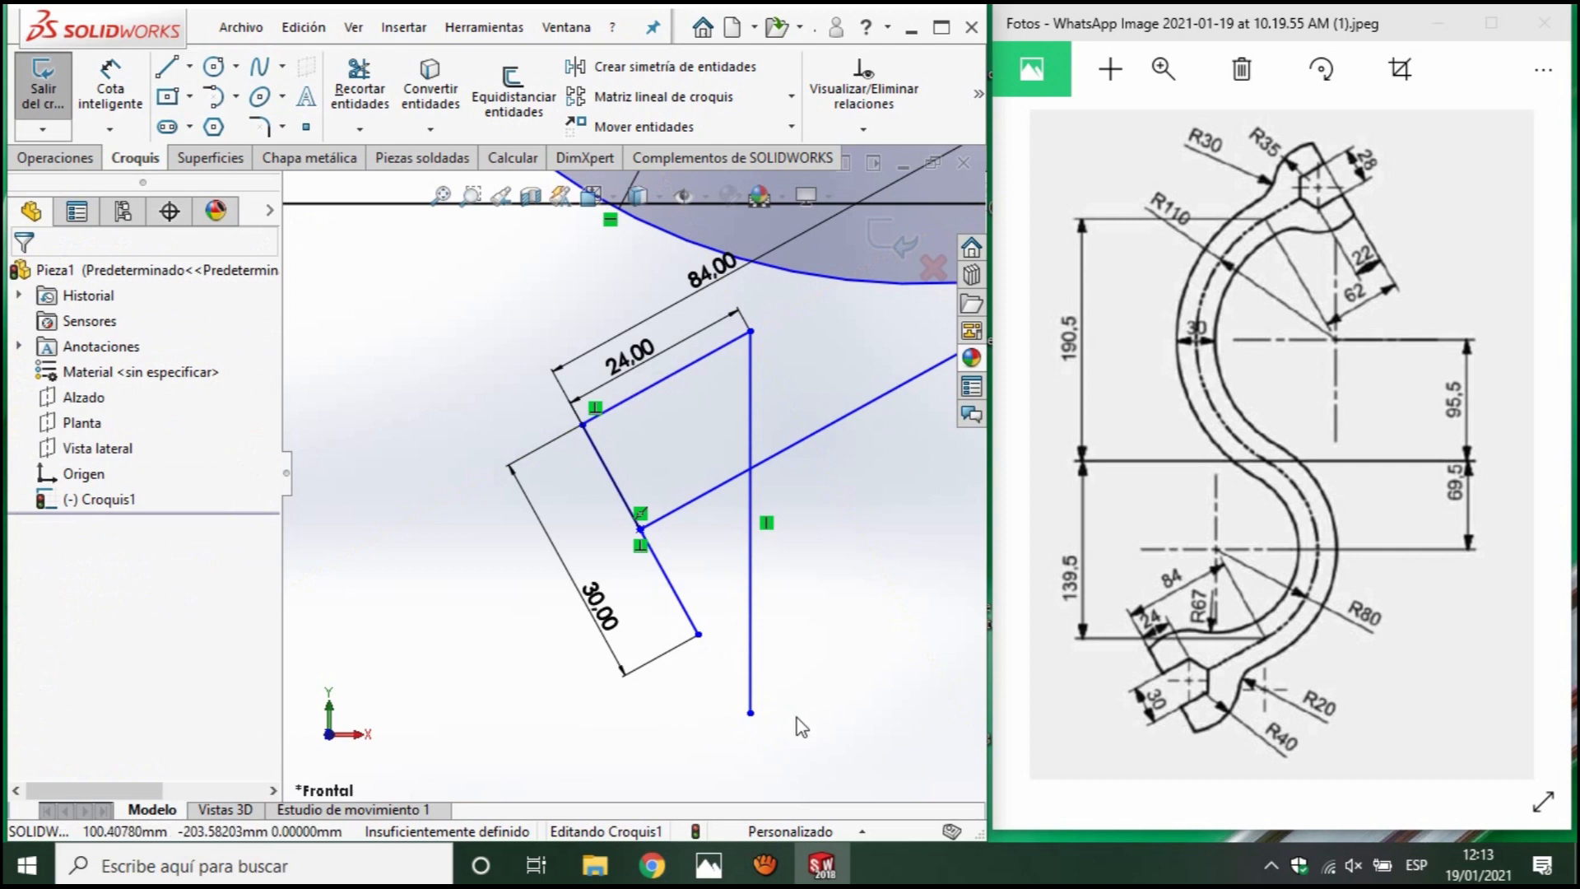
click(174, 71)
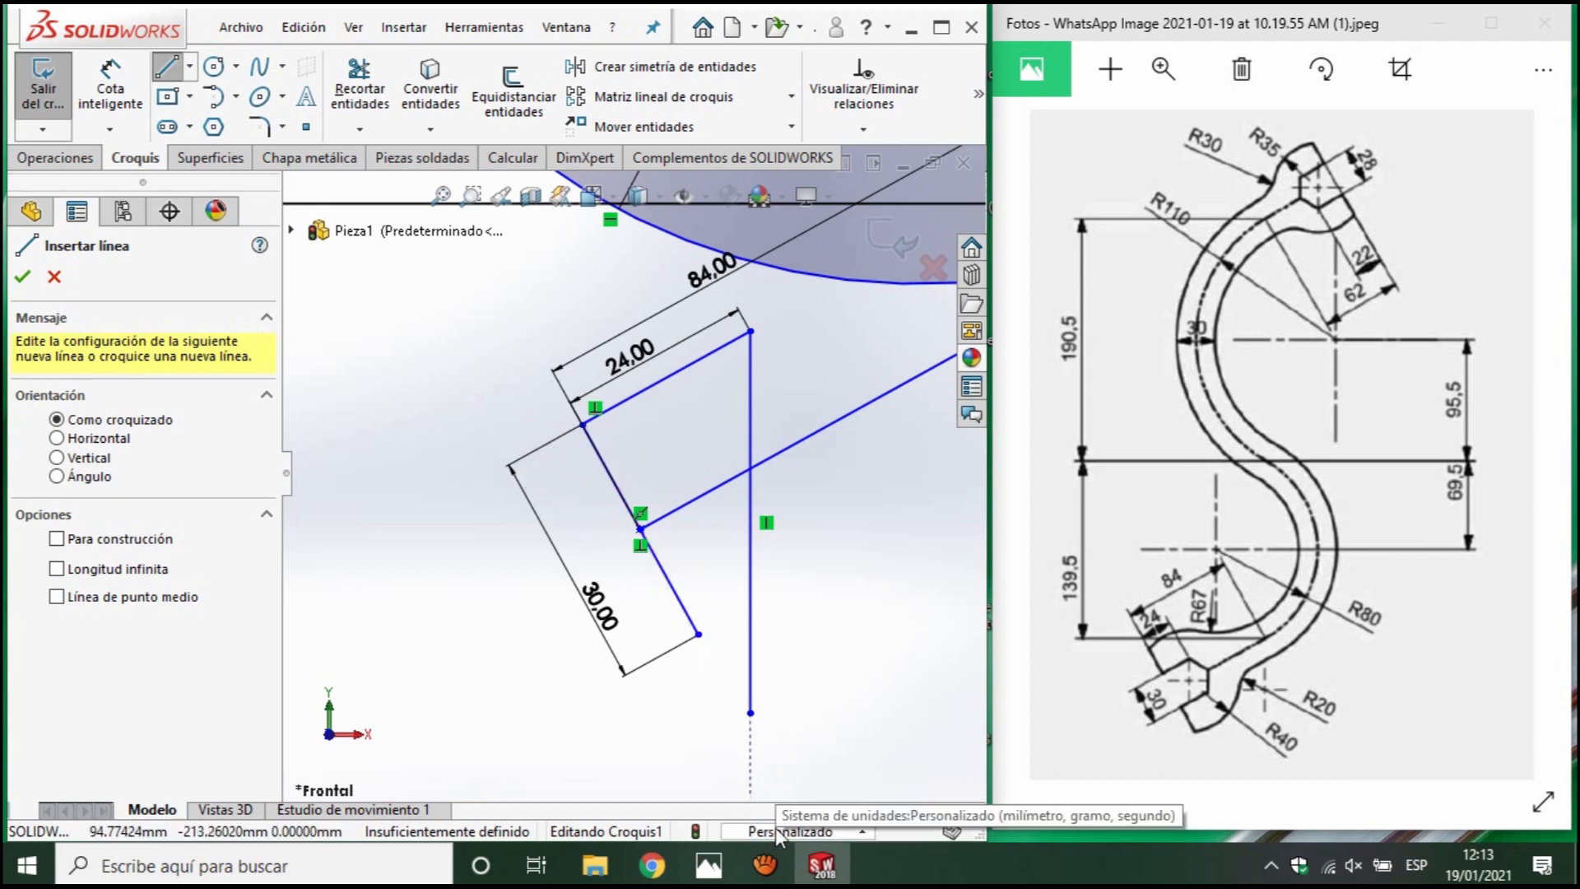
key(Escape)
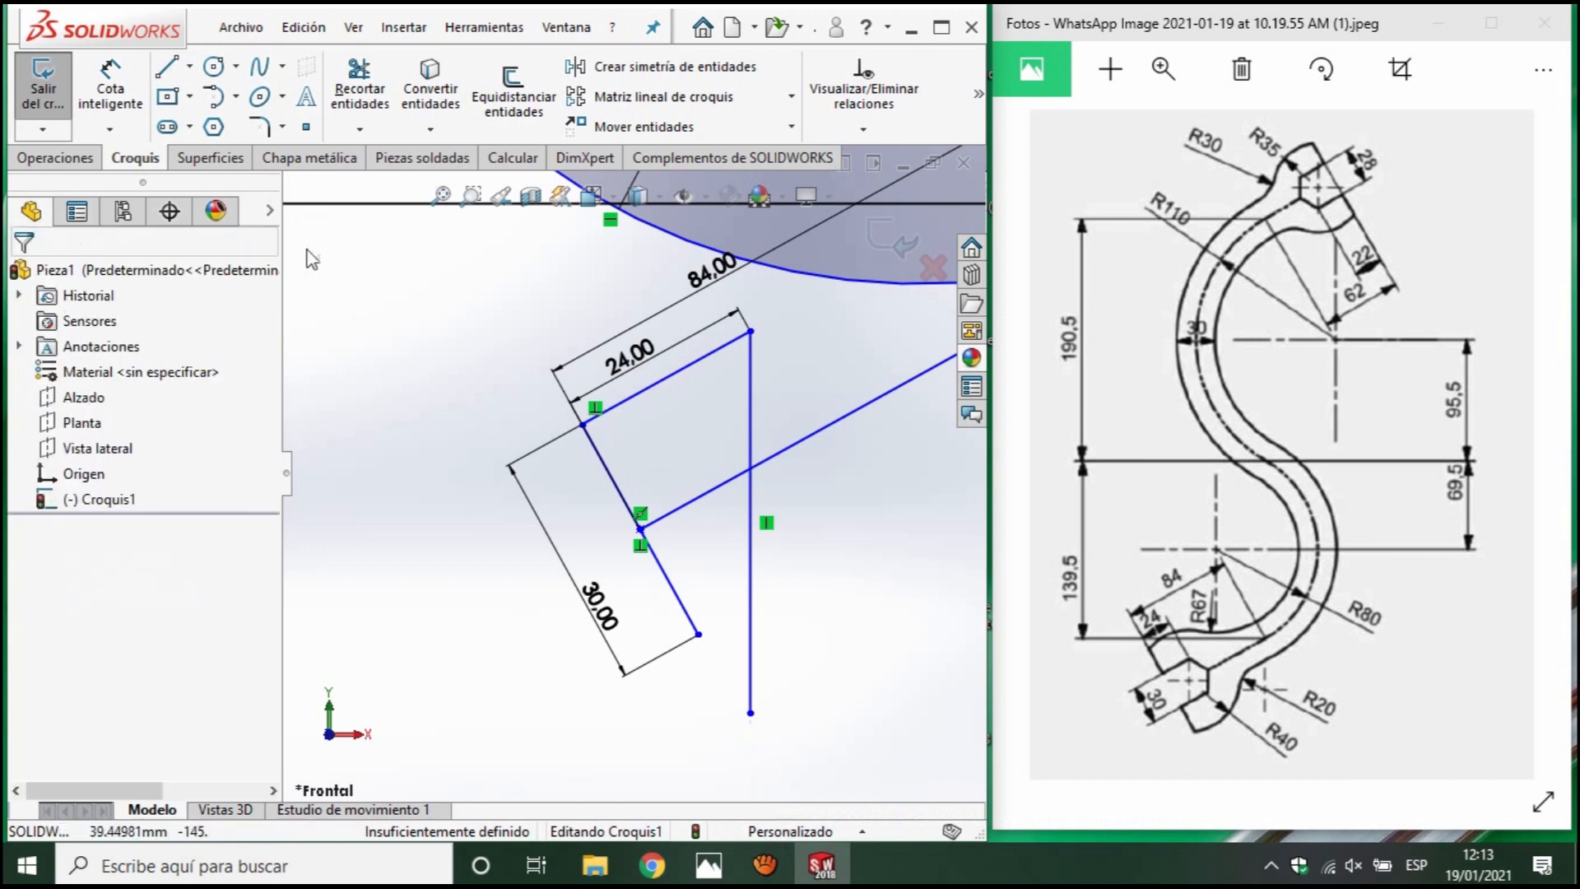
Sketch a circle about 45 mm in diameter with its centre on the vertical line.
click(211, 68)
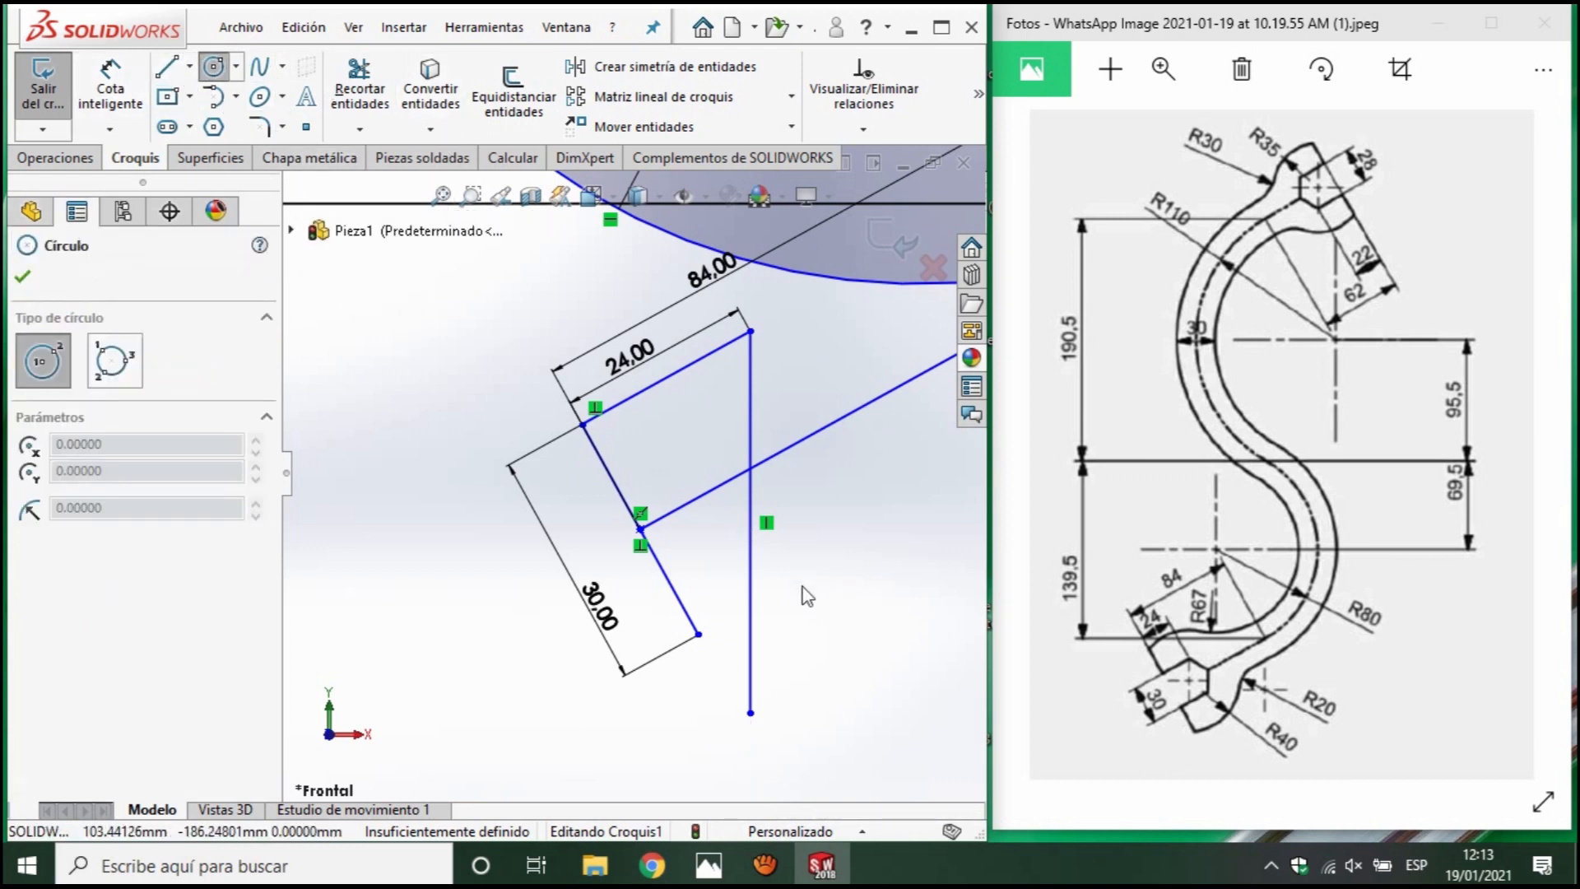
click(749, 576)
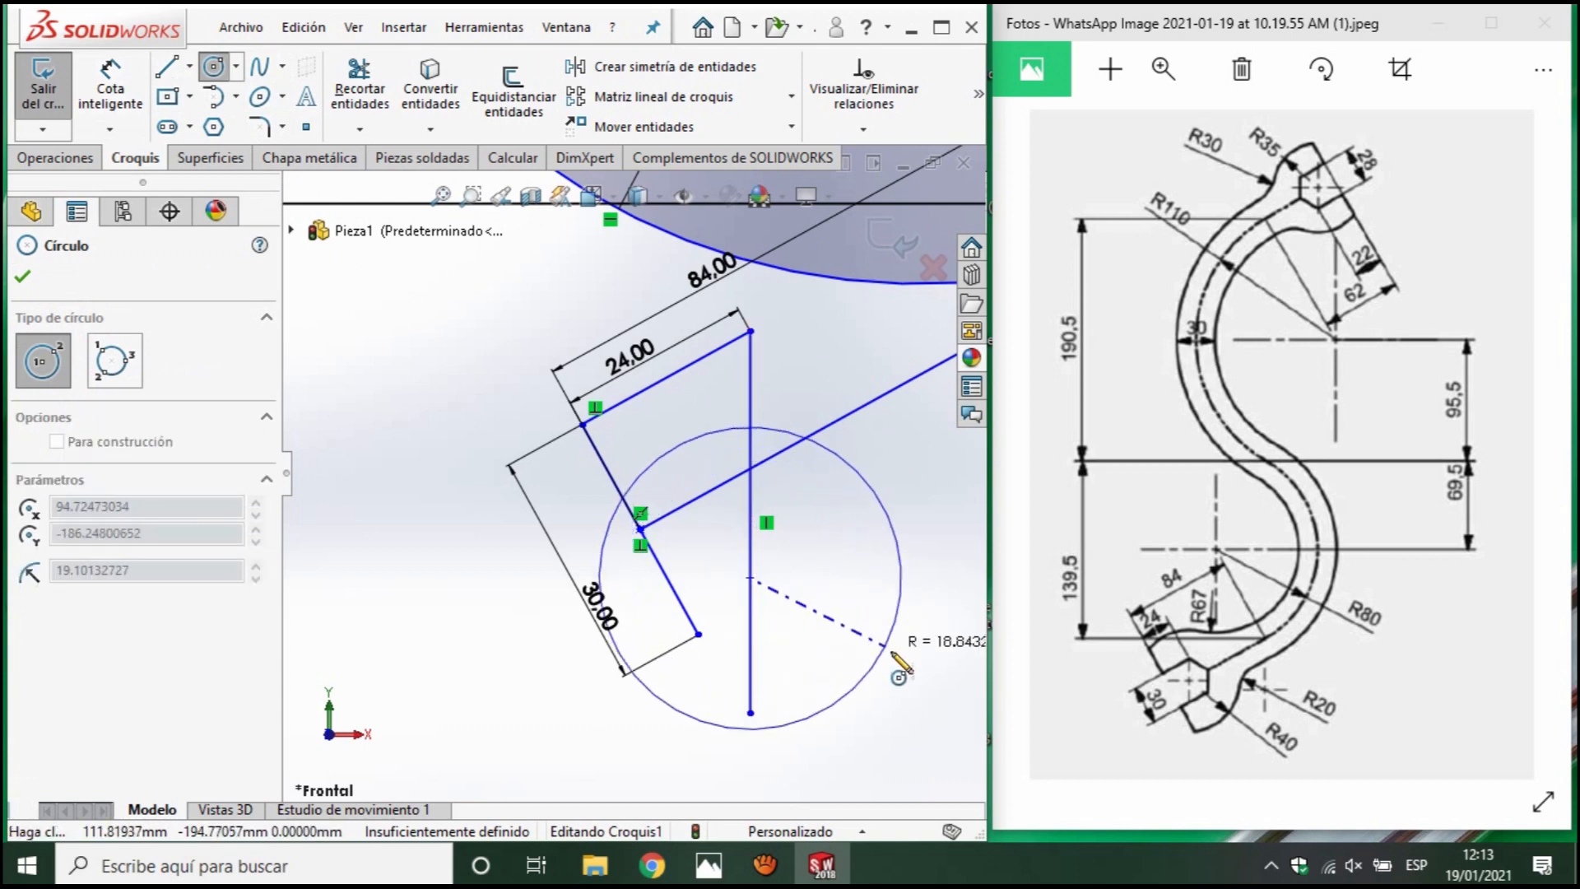
click(919, 643)
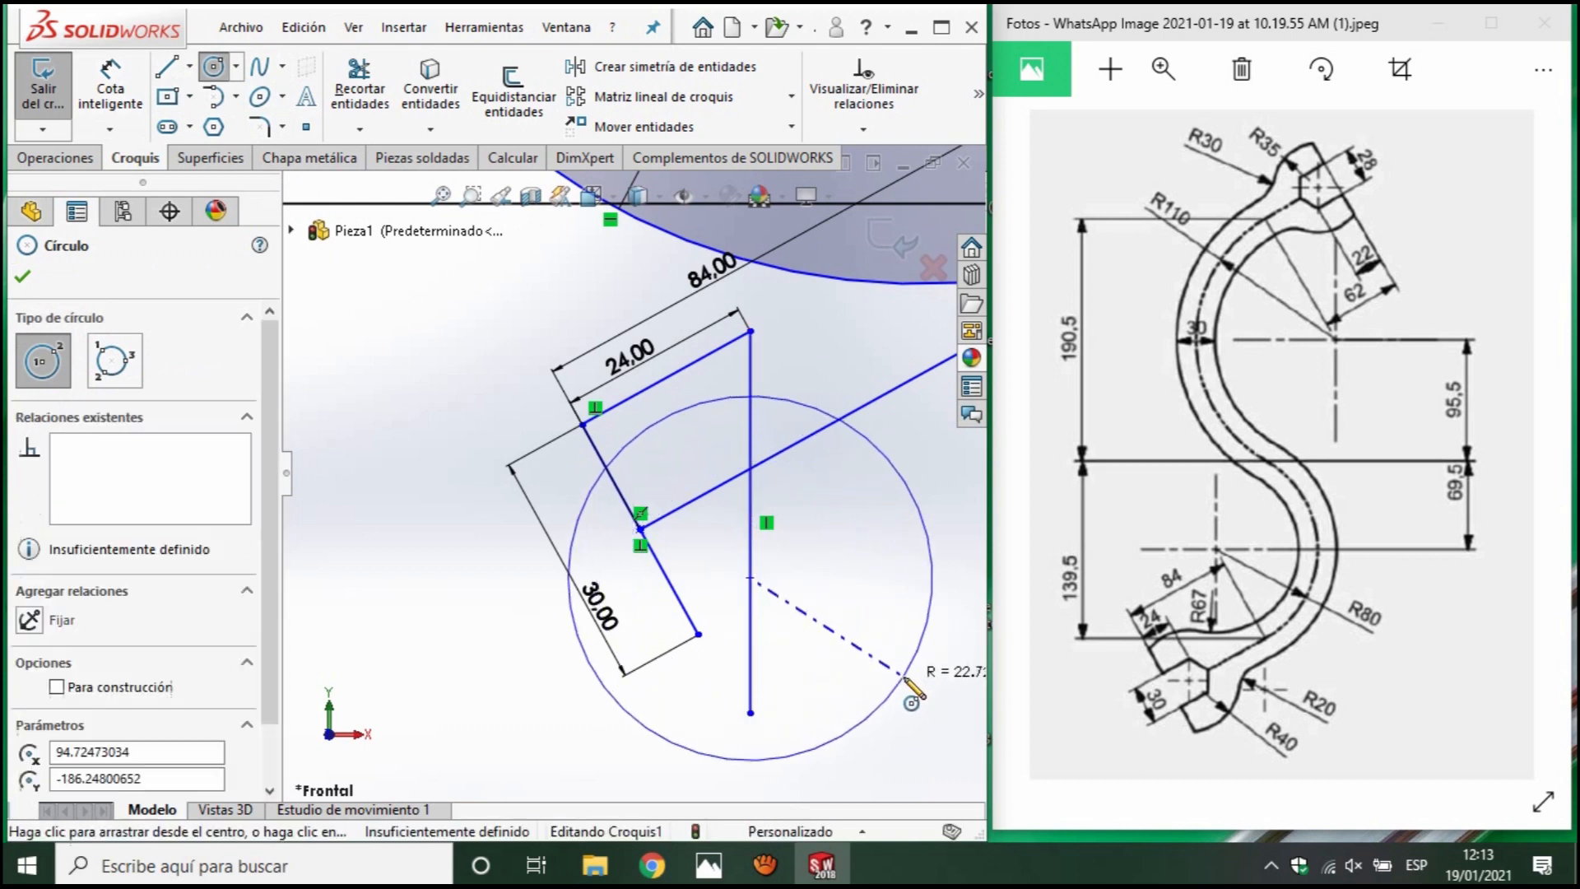
Dimension the new circle's diameter to 80 mm.
click(136, 89)
scroll(633, 473, down, 3)
click(801, 498)
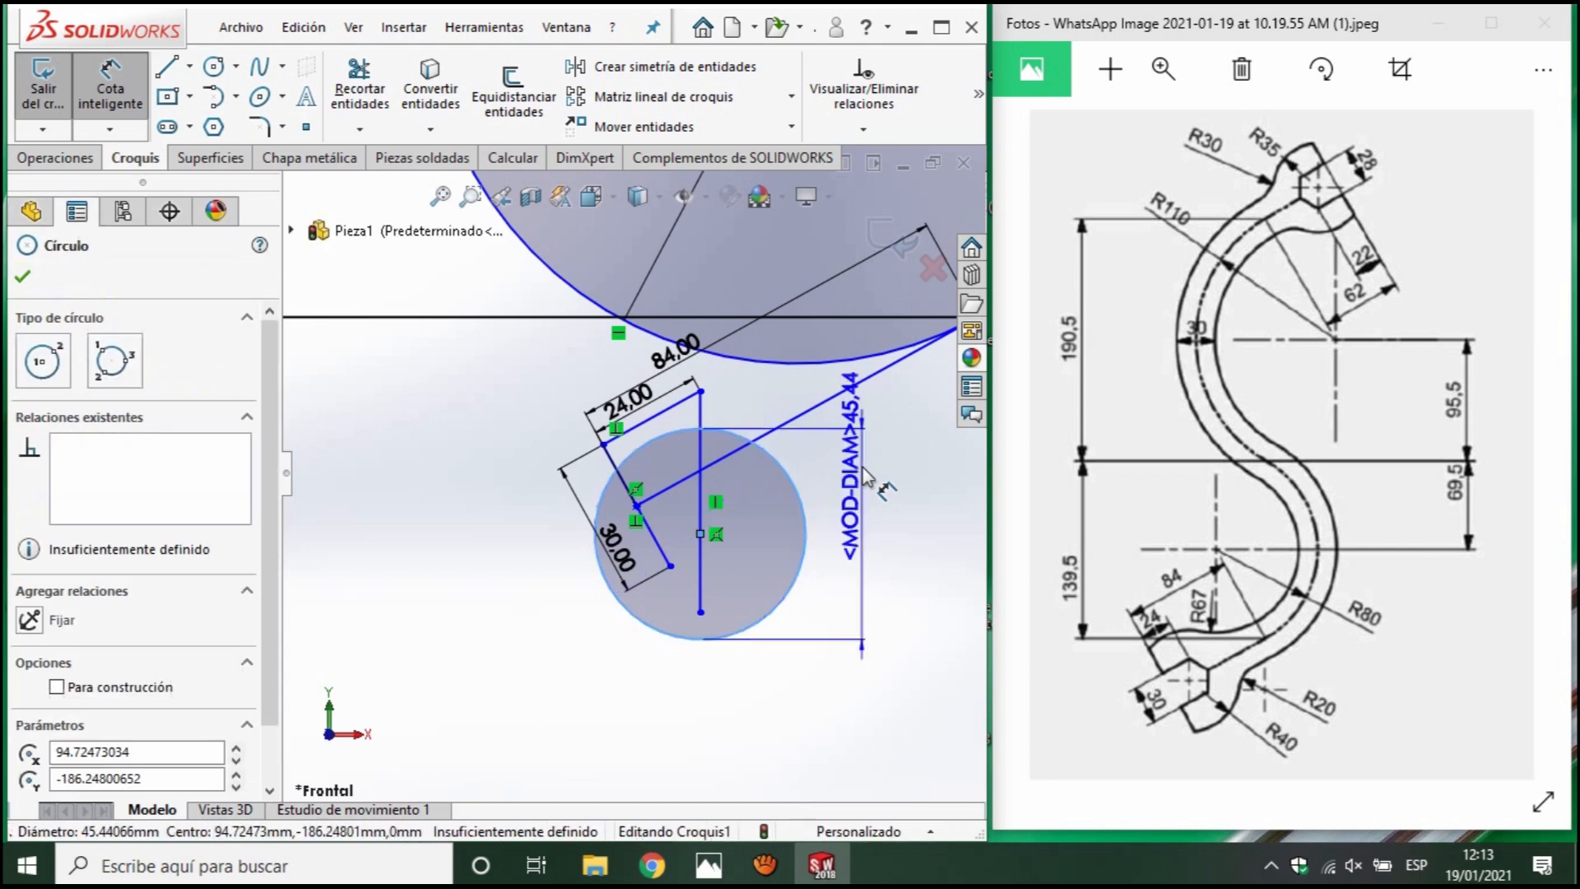
click(864, 476)
key(Return)
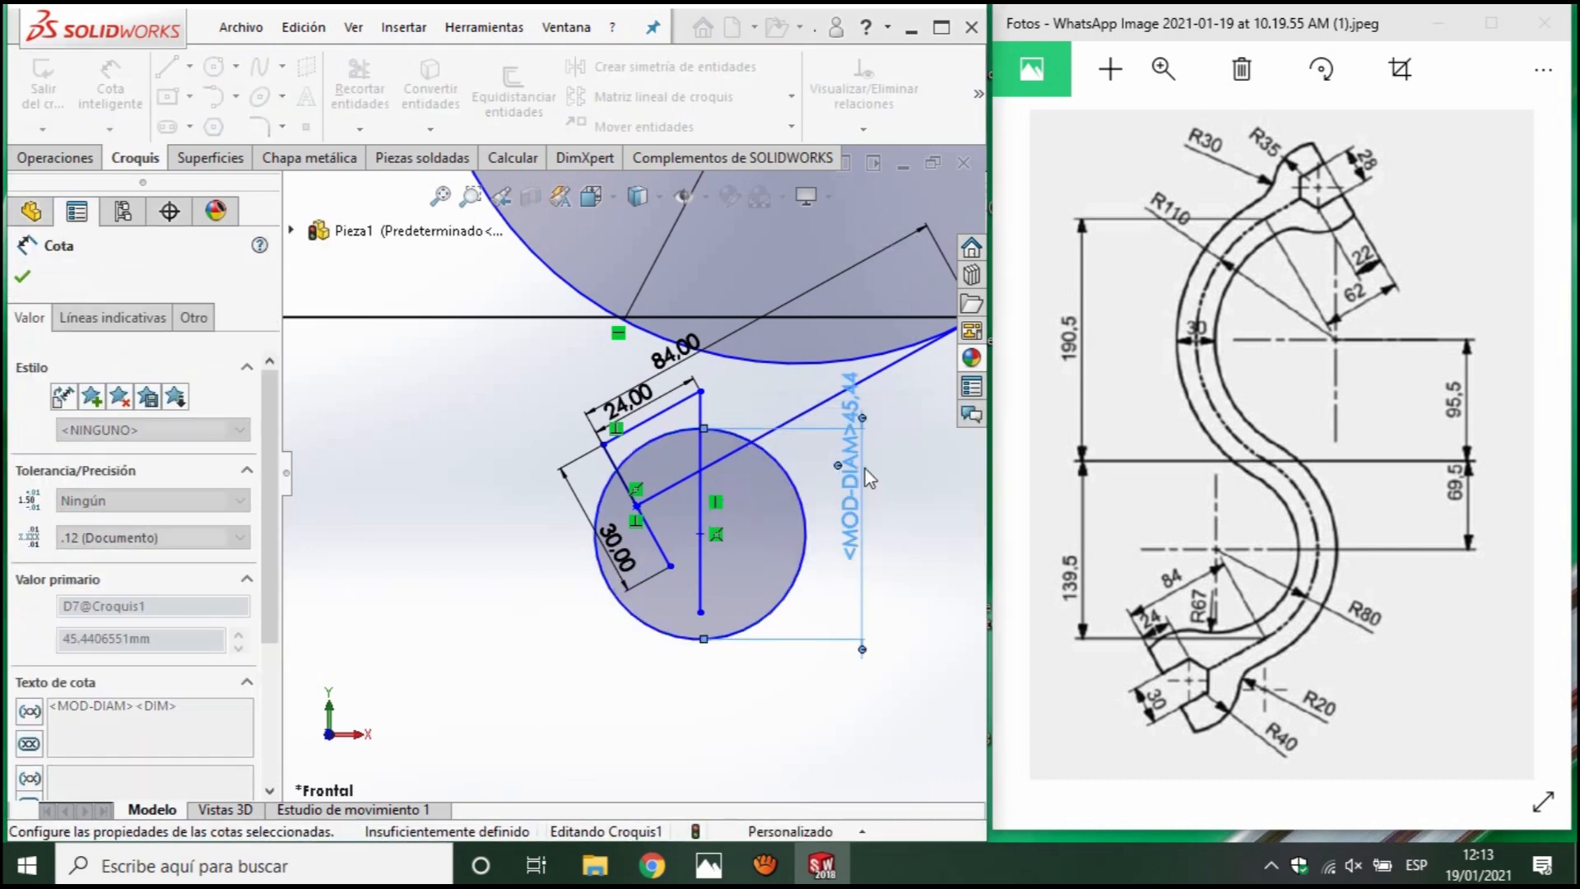
scroll(714, 621, up, 2)
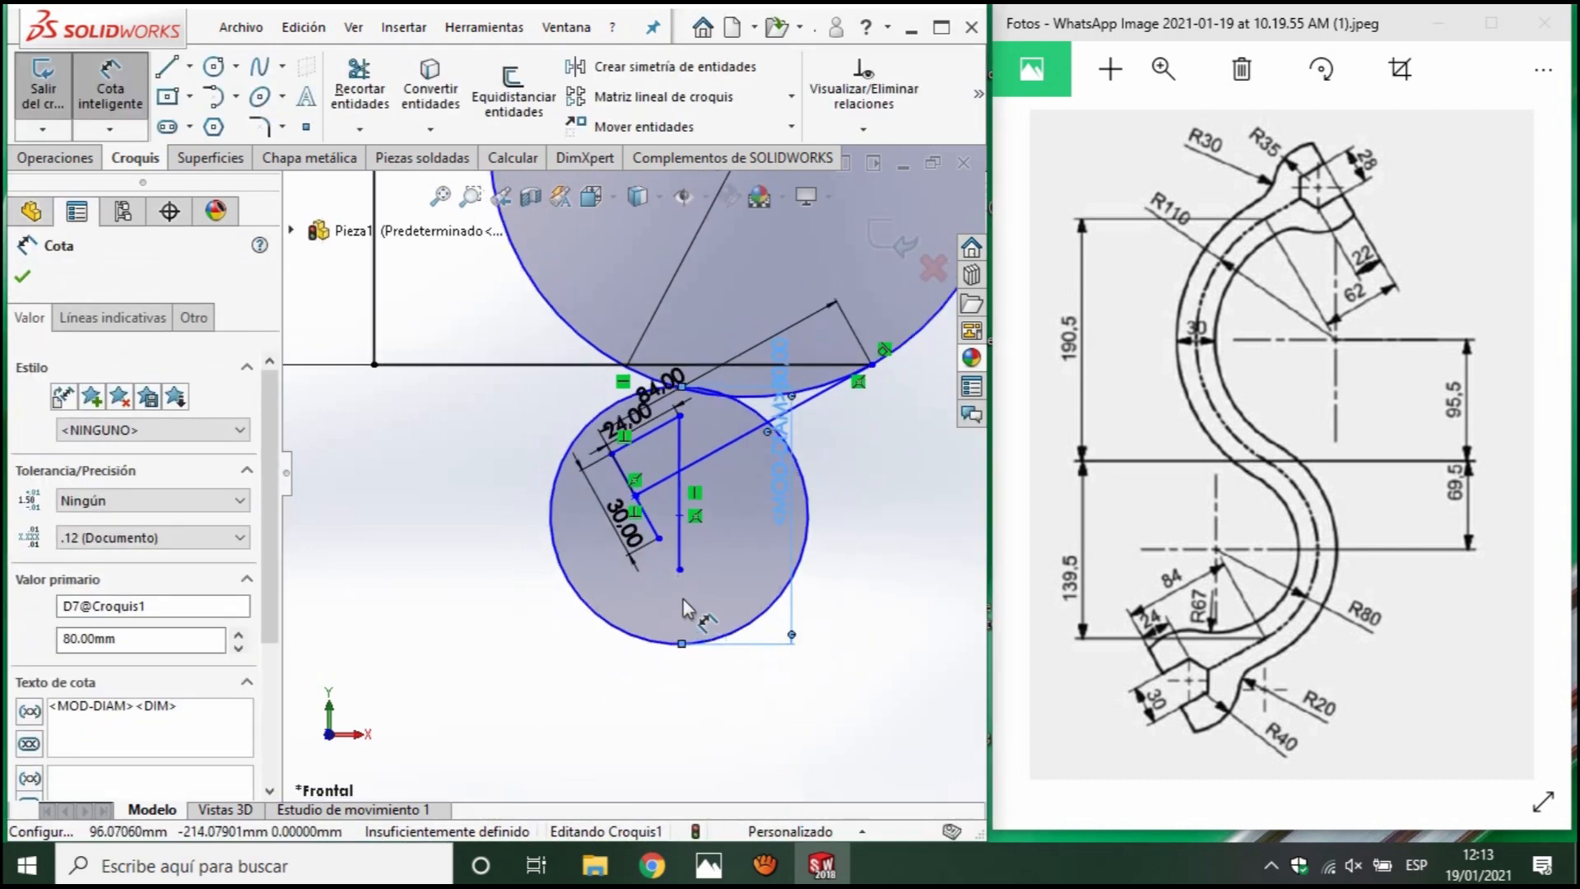
Try to continue the 30 mm line with a separate line about 22 mm long from its lower end, and delete that line.
scroll(683, 591, down, 3)
scroll(575, 561, down, 1)
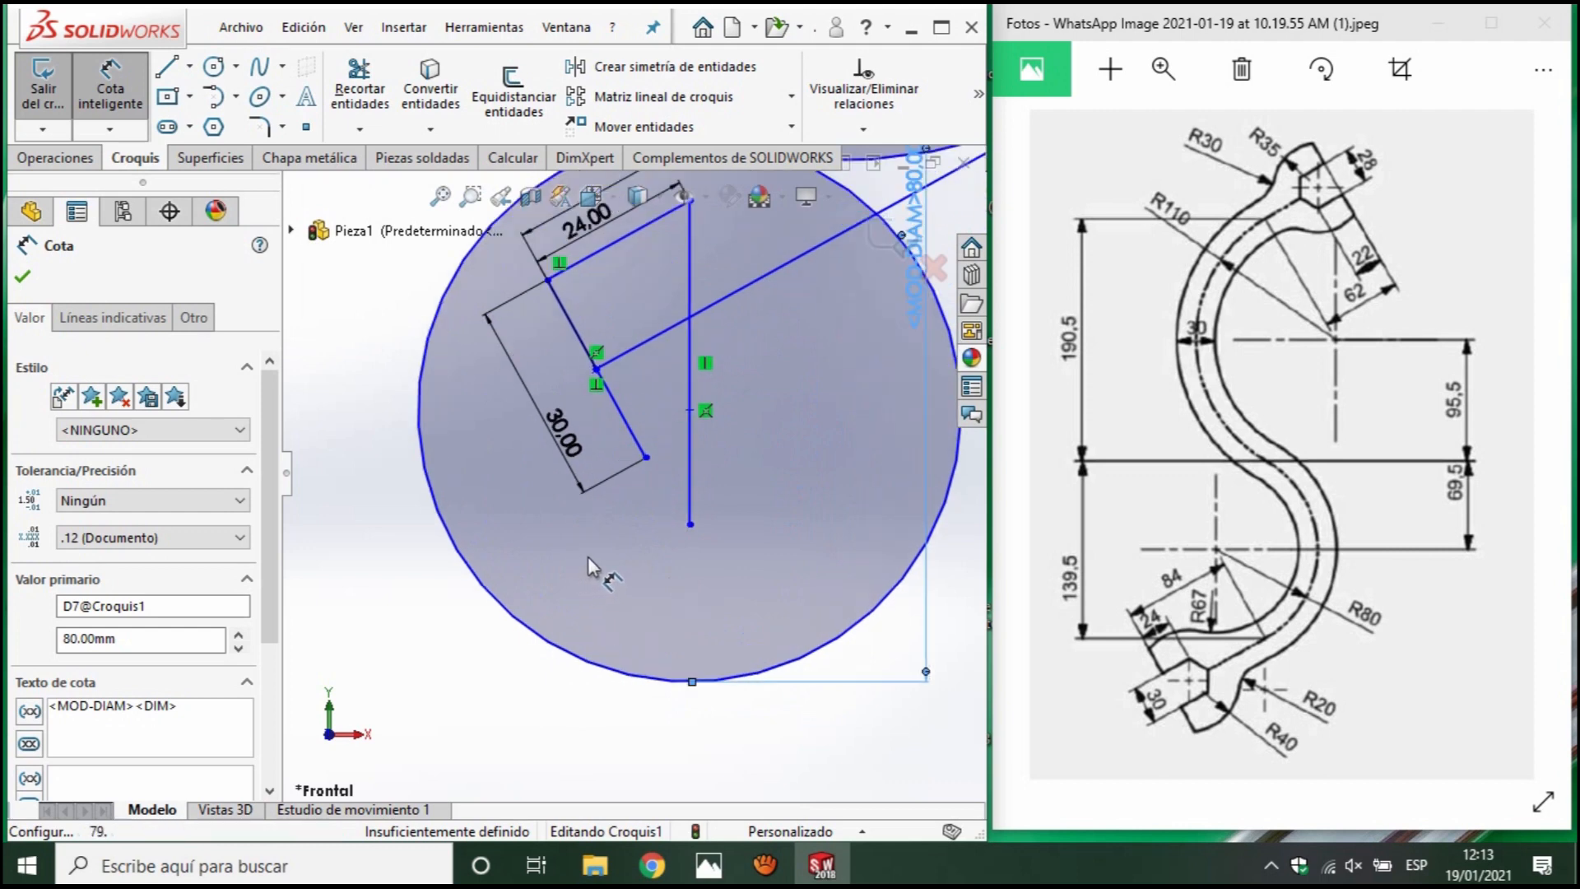
click(167, 67)
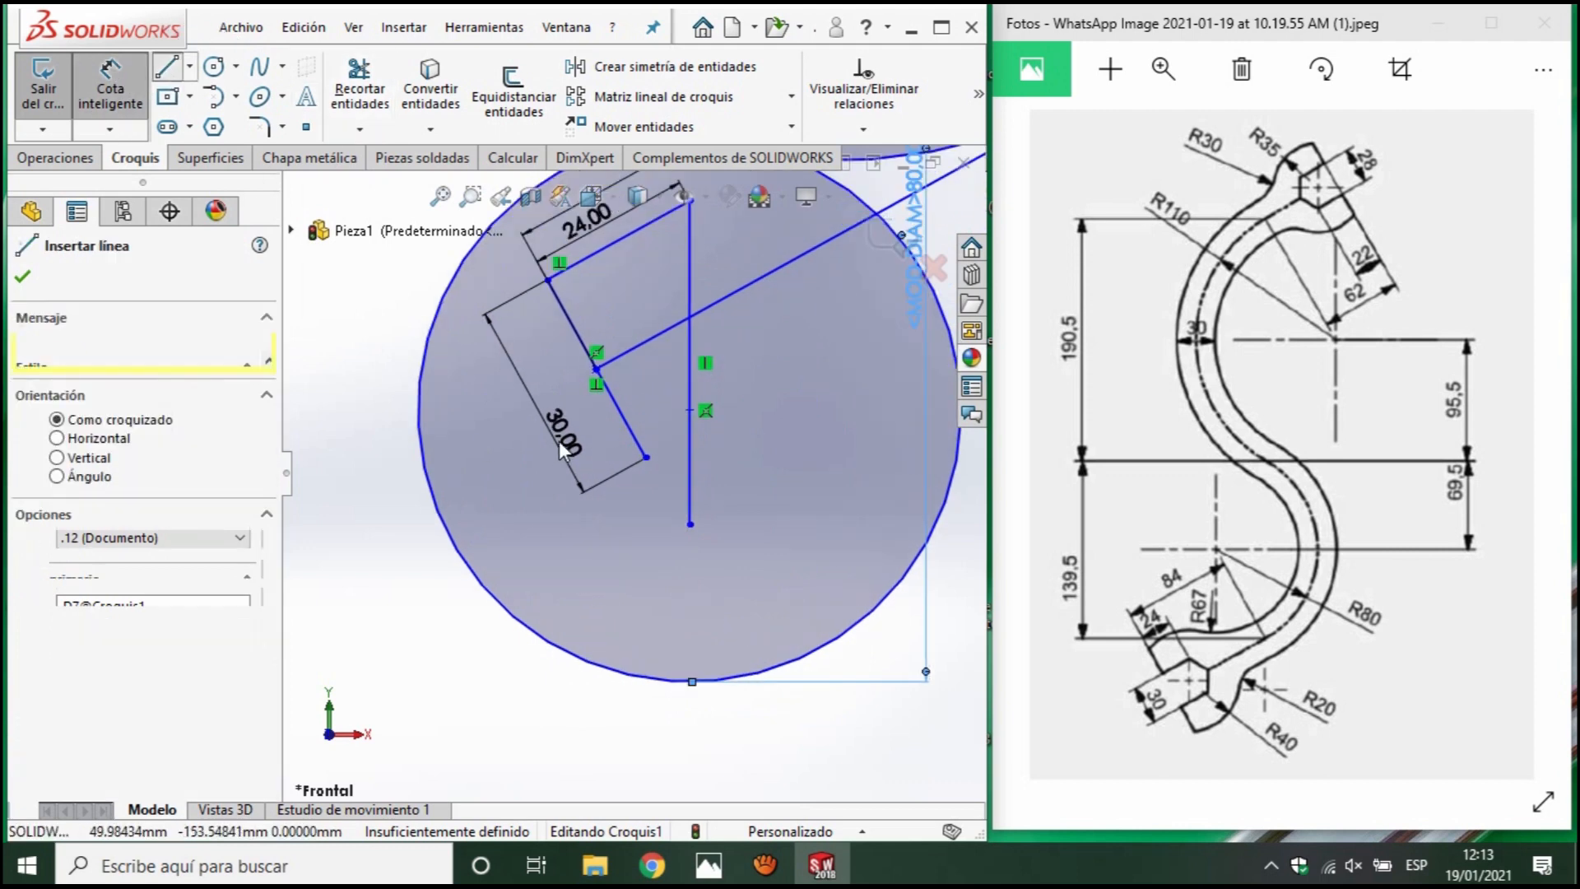
click(646, 457)
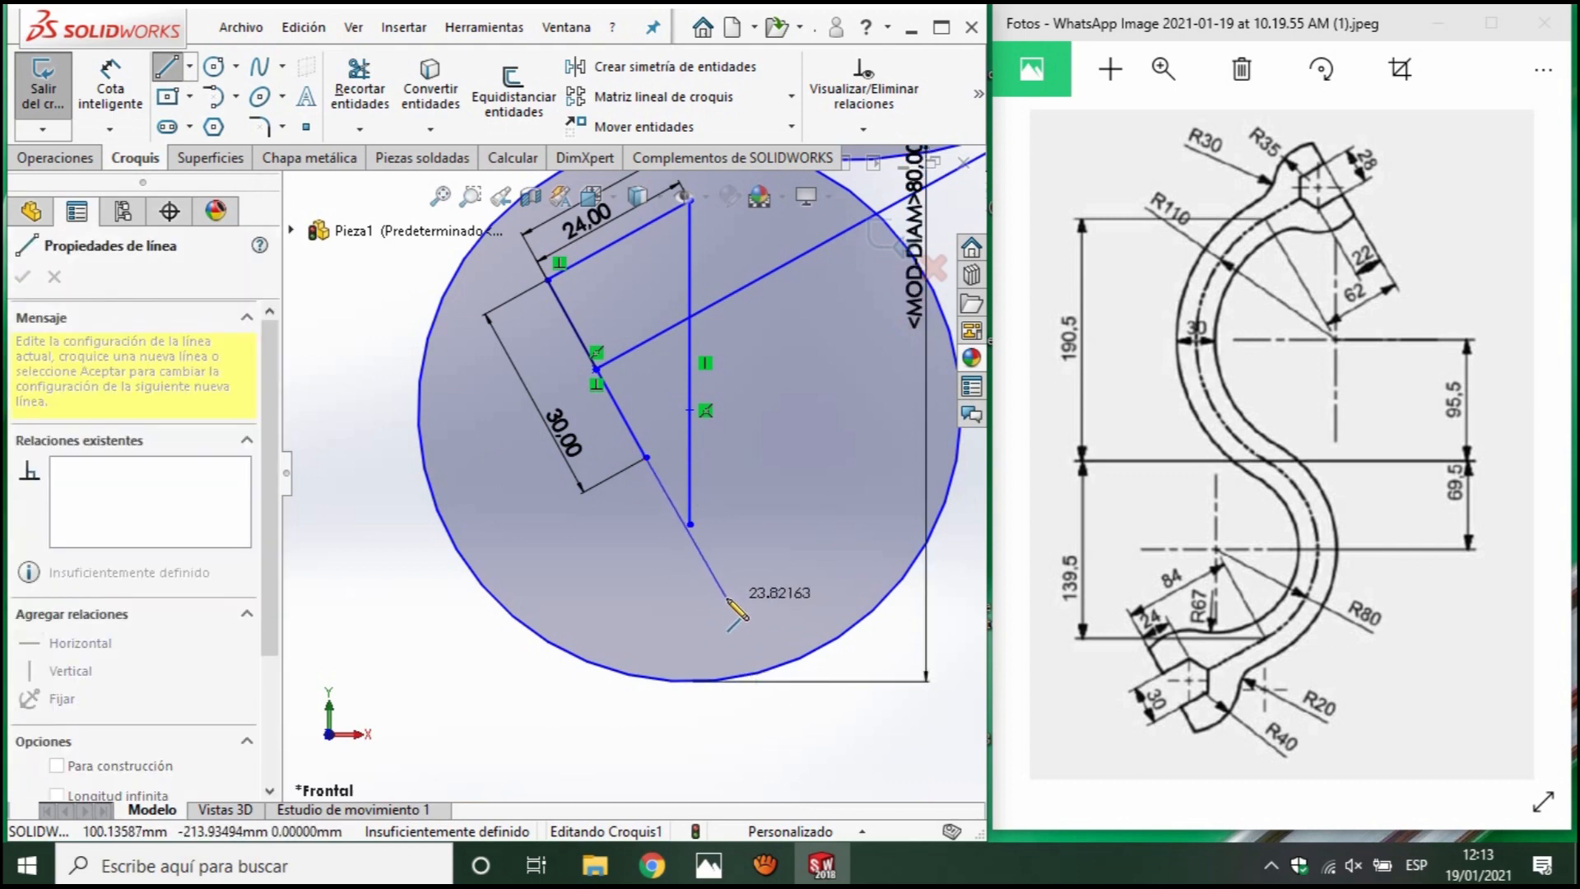
click(720, 593)
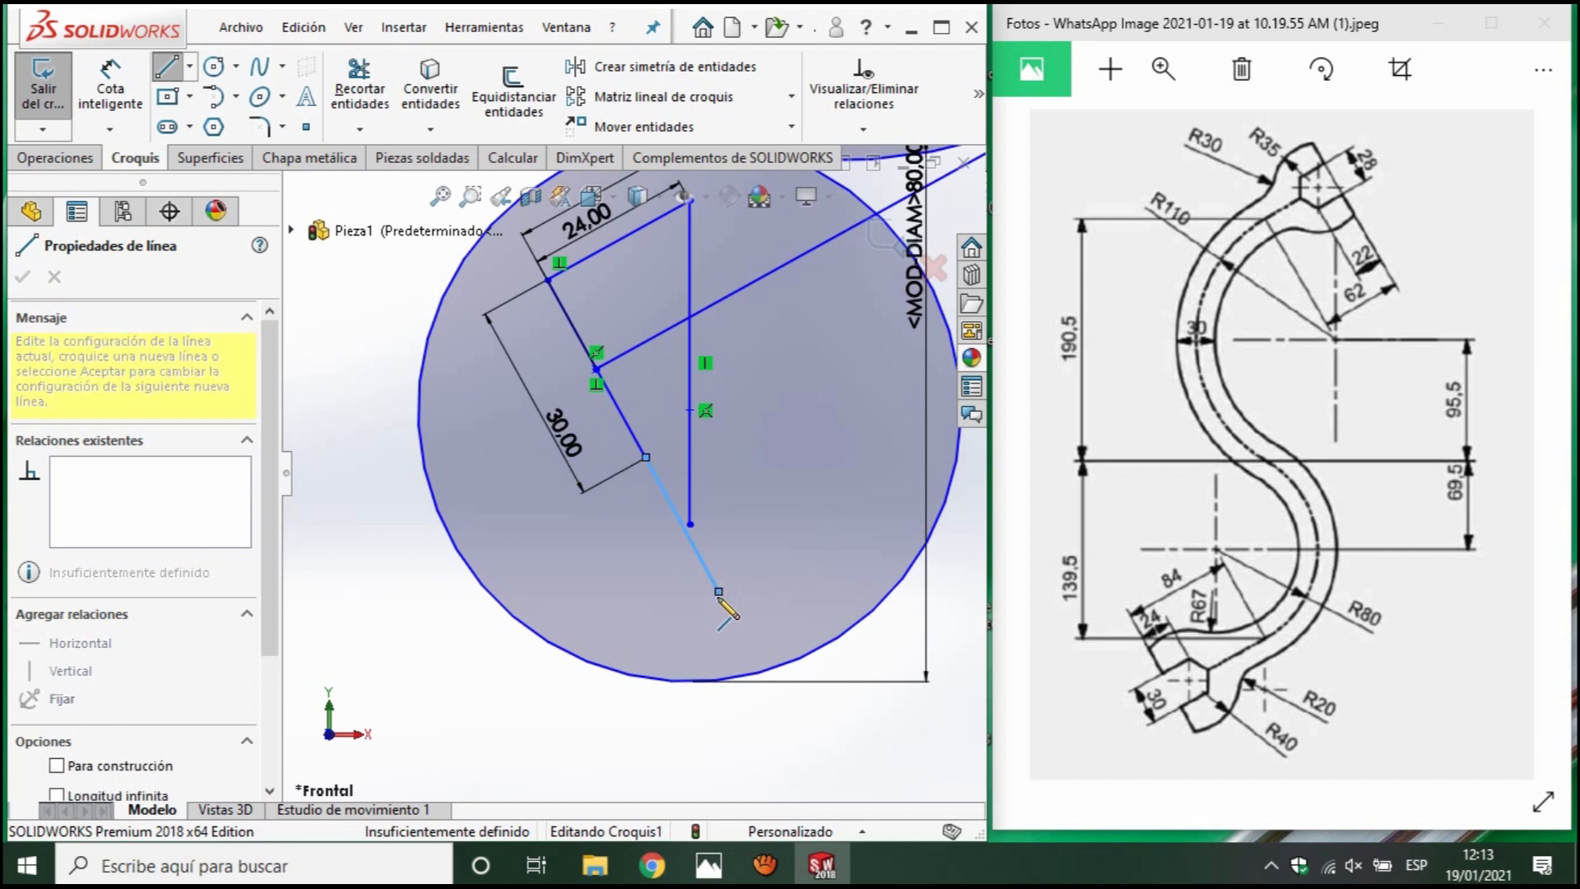
key(Escape)
click(695, 545)
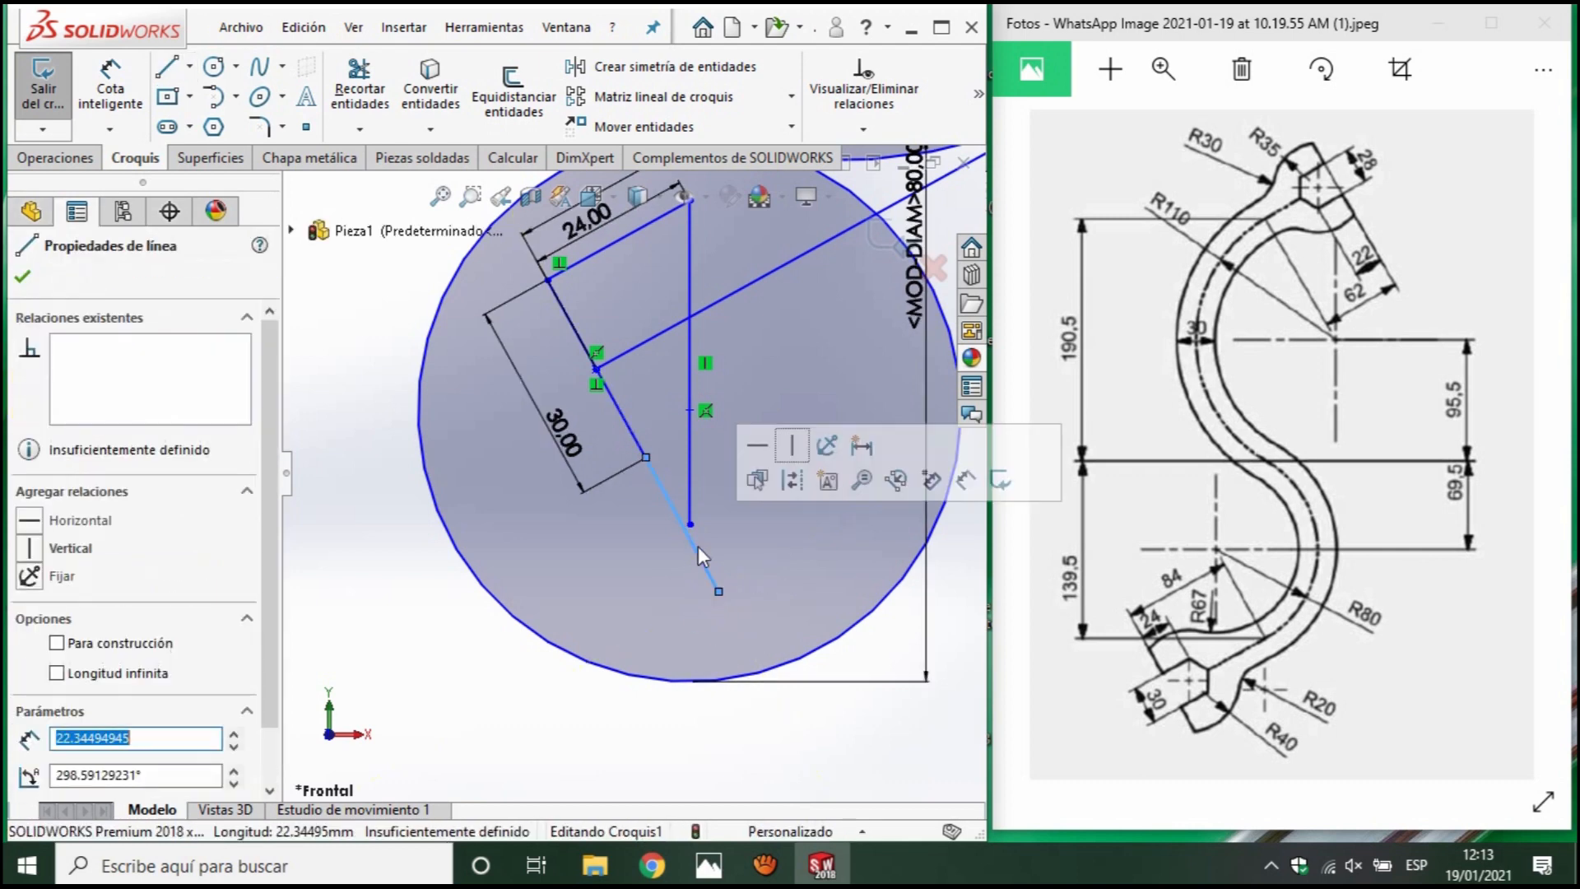
key(Delete)
Extend the lower end of the 30 mm line to the 80 mm circle.
click(360, 128)
click(395, 153)
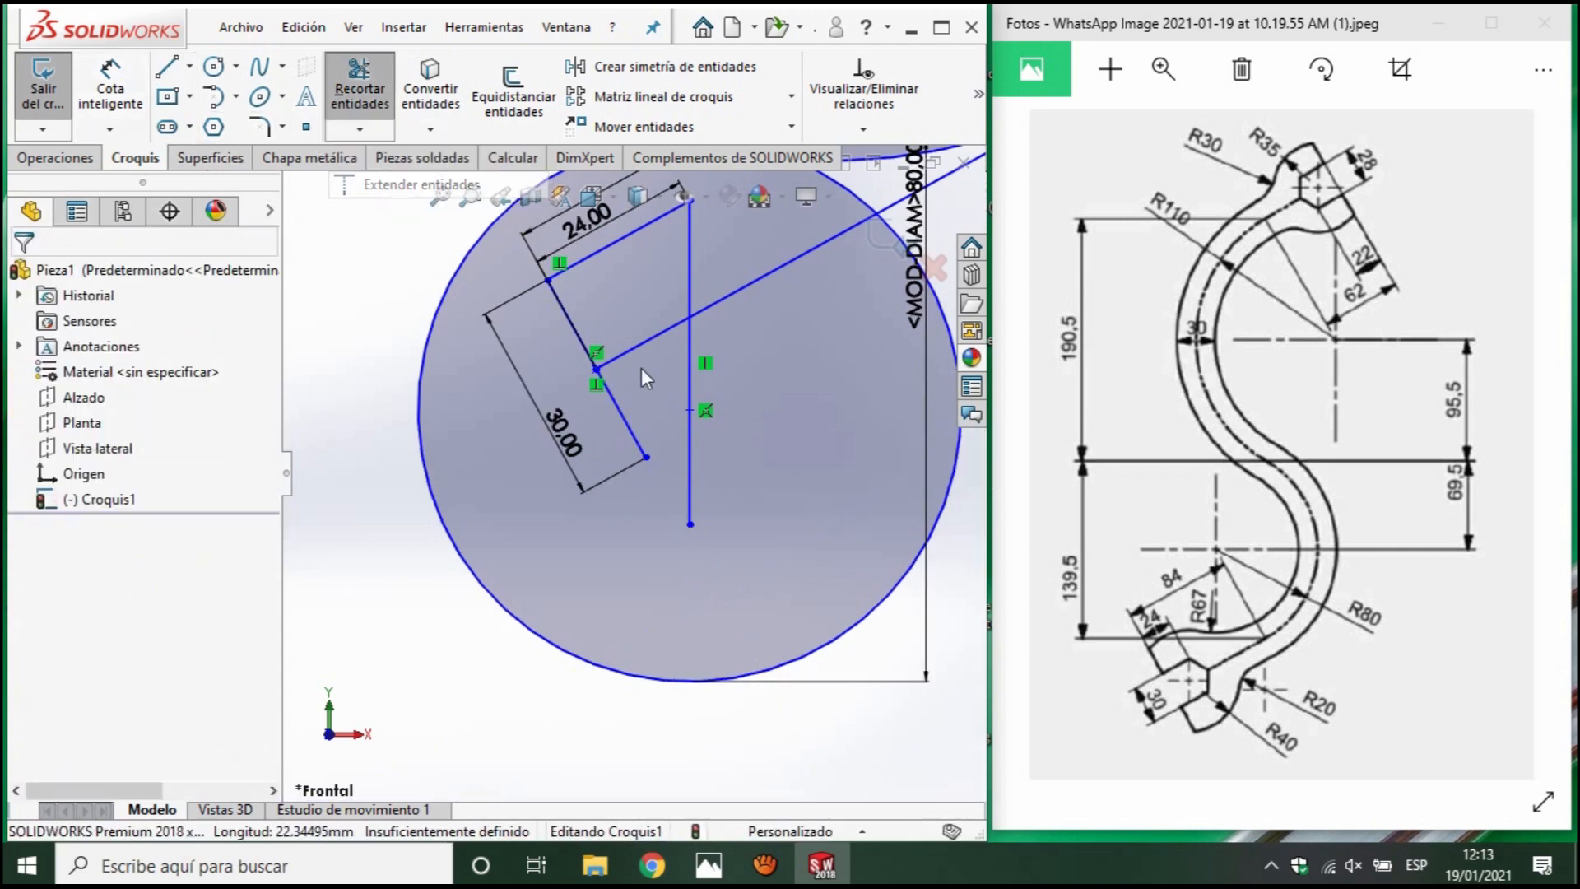
click(629, 426)
click(839, 451)
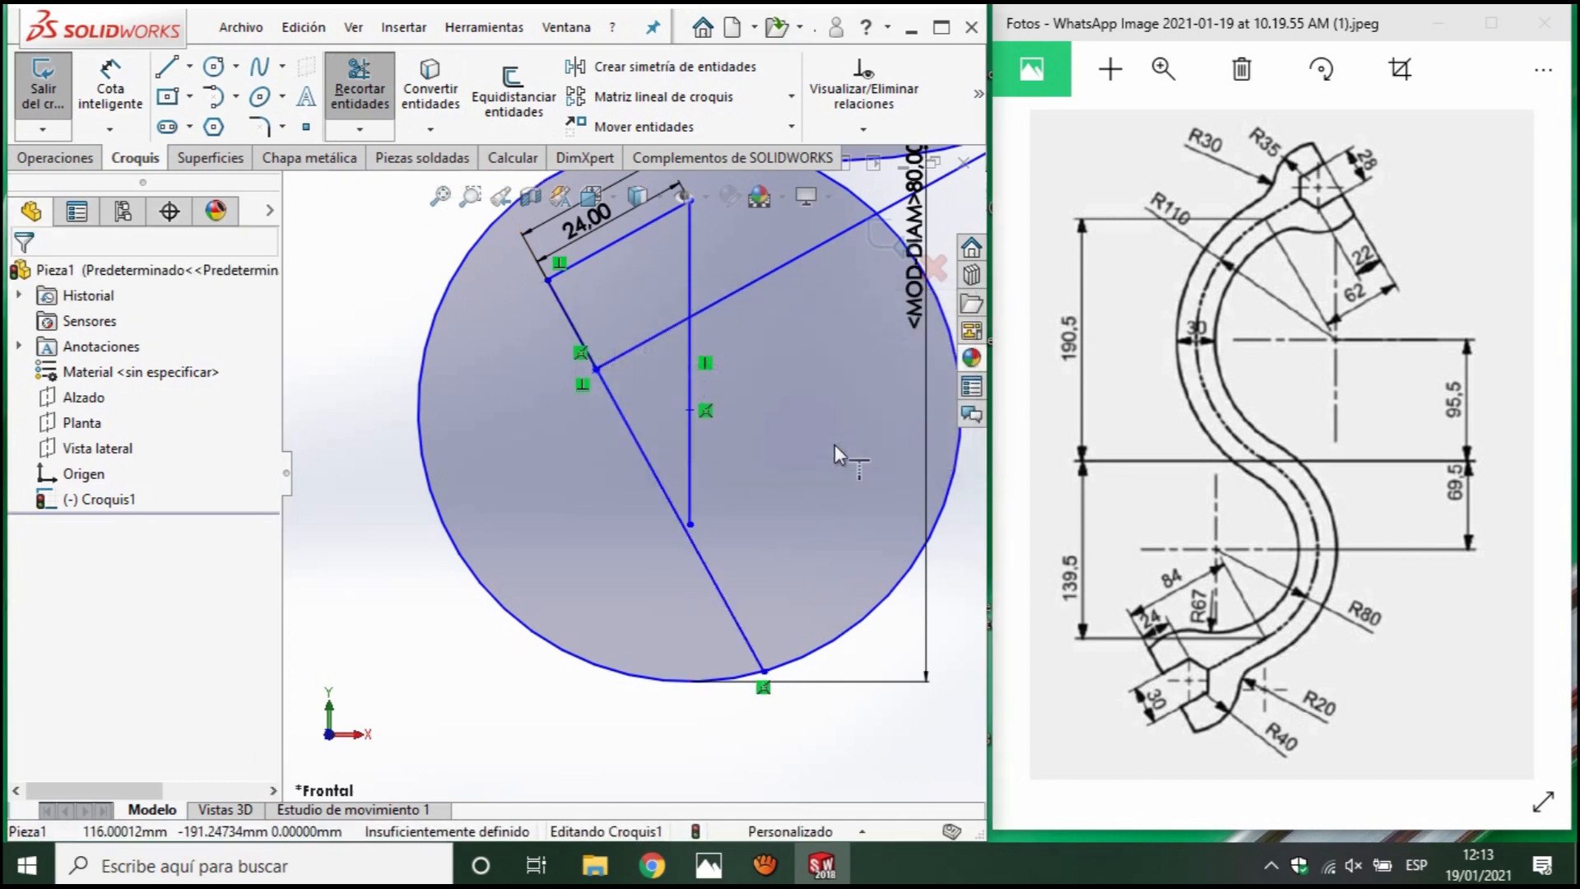
key(Escape)
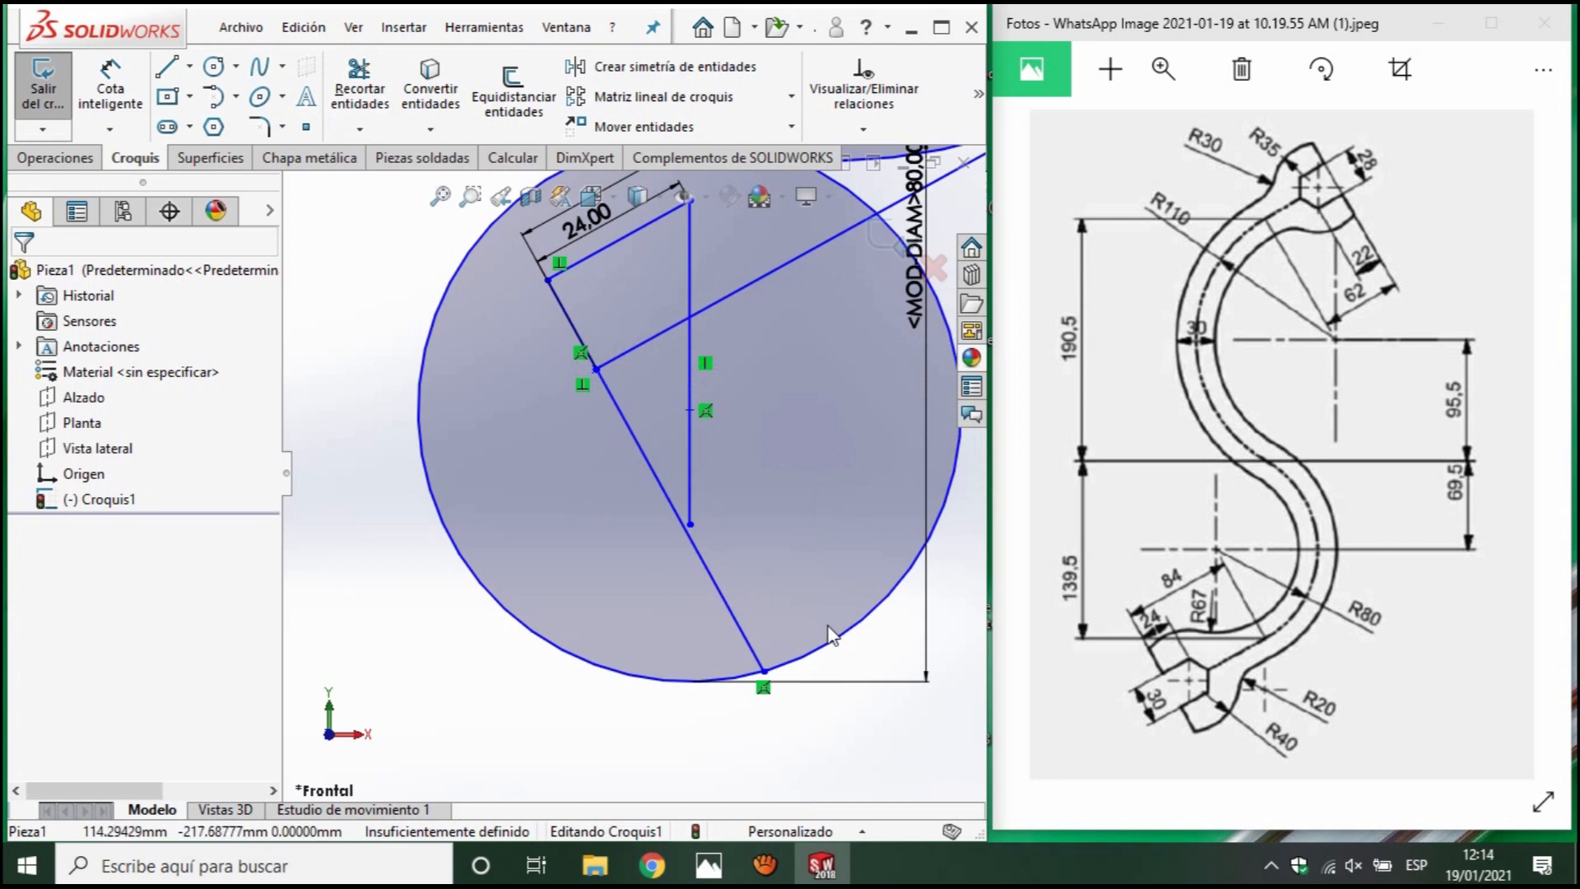
Try to move the 80 mm circle by its centre point and undo the move.
mouse_move(689, 411)
mouse_down()
mouse_move(700, 385)
mouse_move(714, 421)
mouse_move(689, 410)
mouse_up()
key(ctrl+z)
scroll(724, 439, up, 6)
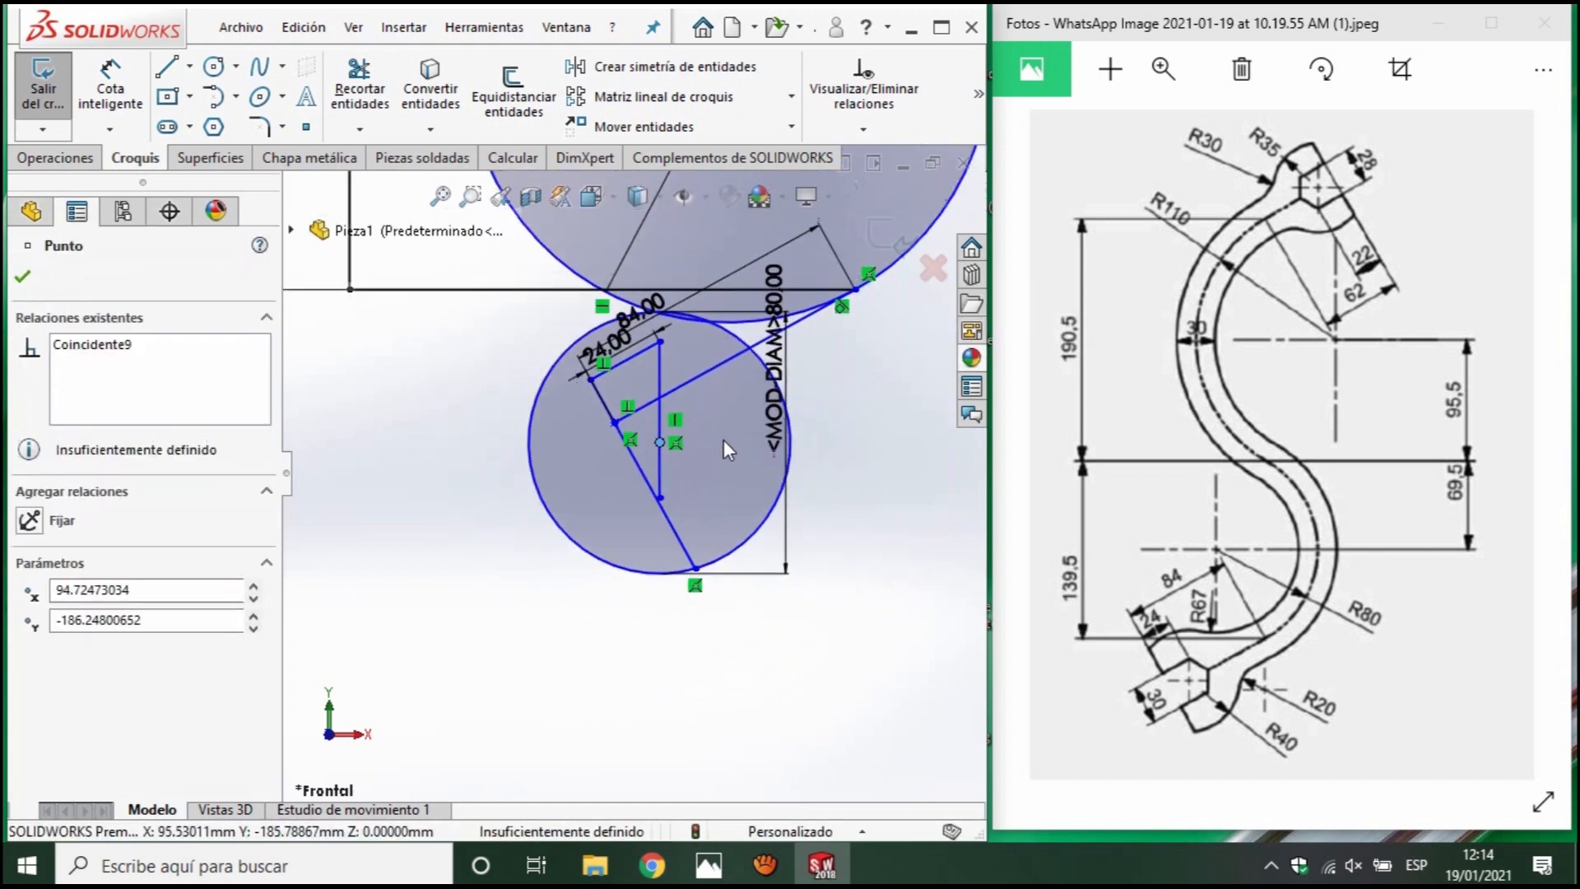
Try to shift the 80 mm circle's centre upward along its vertical line, and undo the last shift.
scroll(714, 451, down, 4)
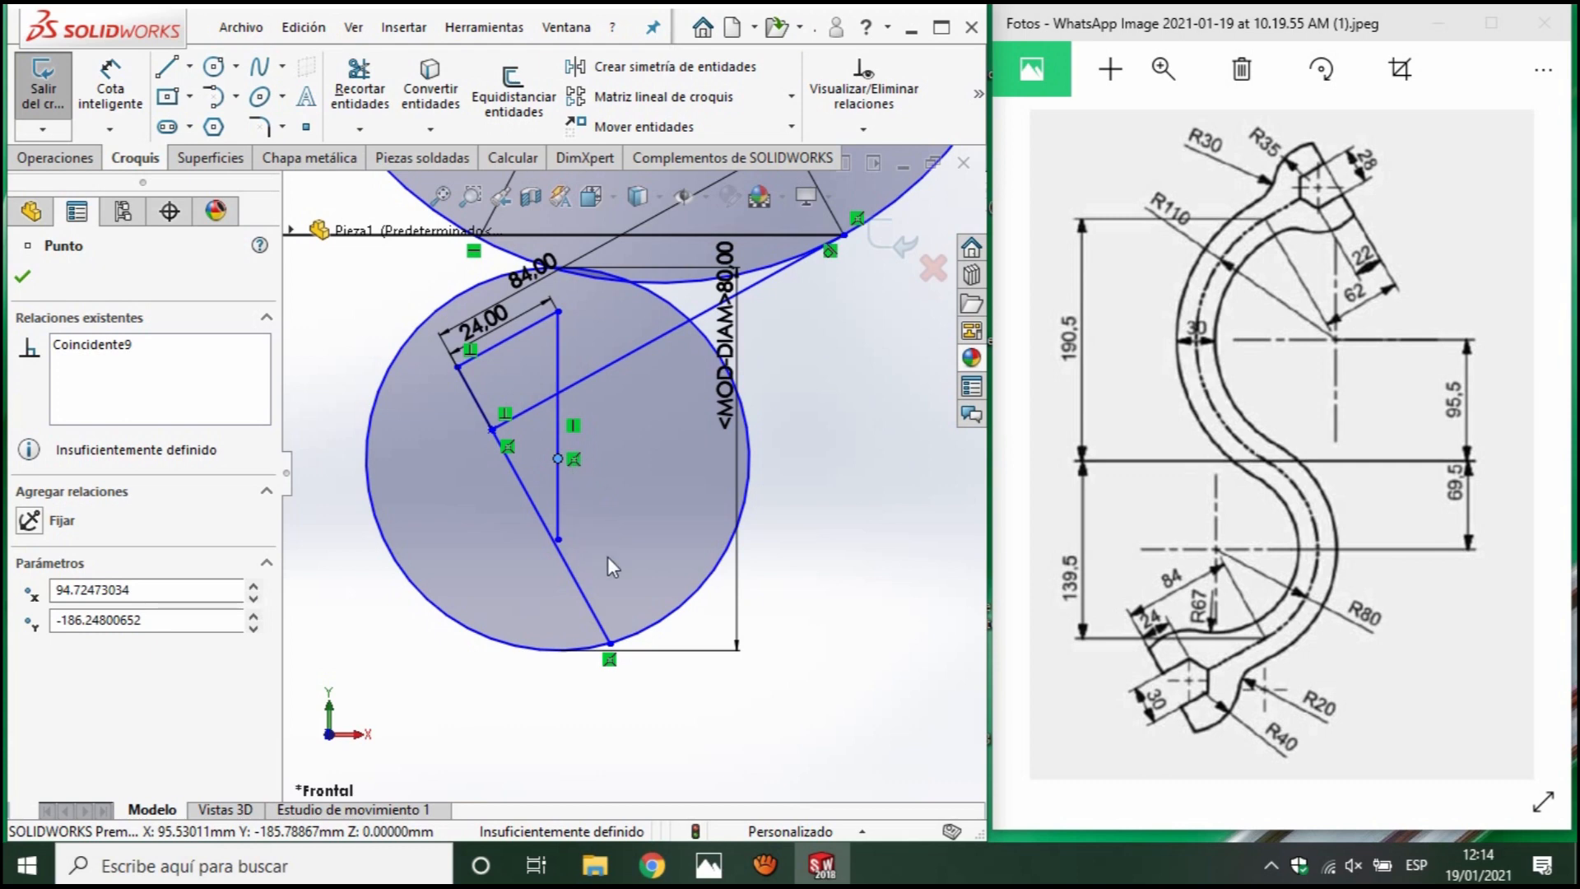
scroll(640, 557, up, 3)
scroll(604, 481, down, 3)
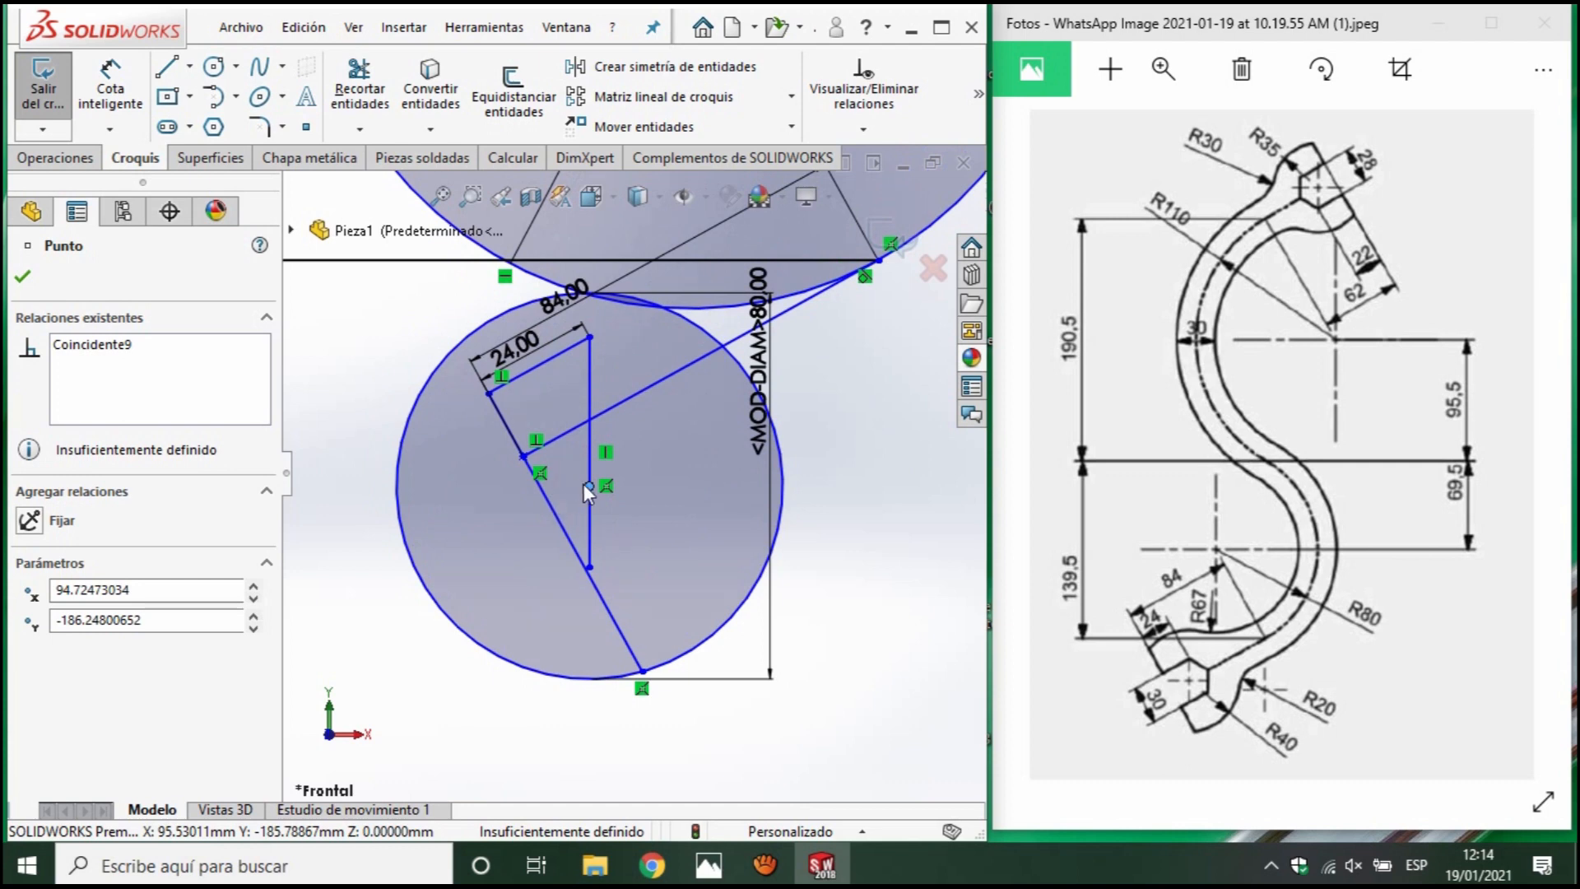
mouse_move(592, 487)
mouse_down()
mouse_move(579, 426)
mouse_move(603, 407)
mouse_up()
scroll(623, 412, down, 2)
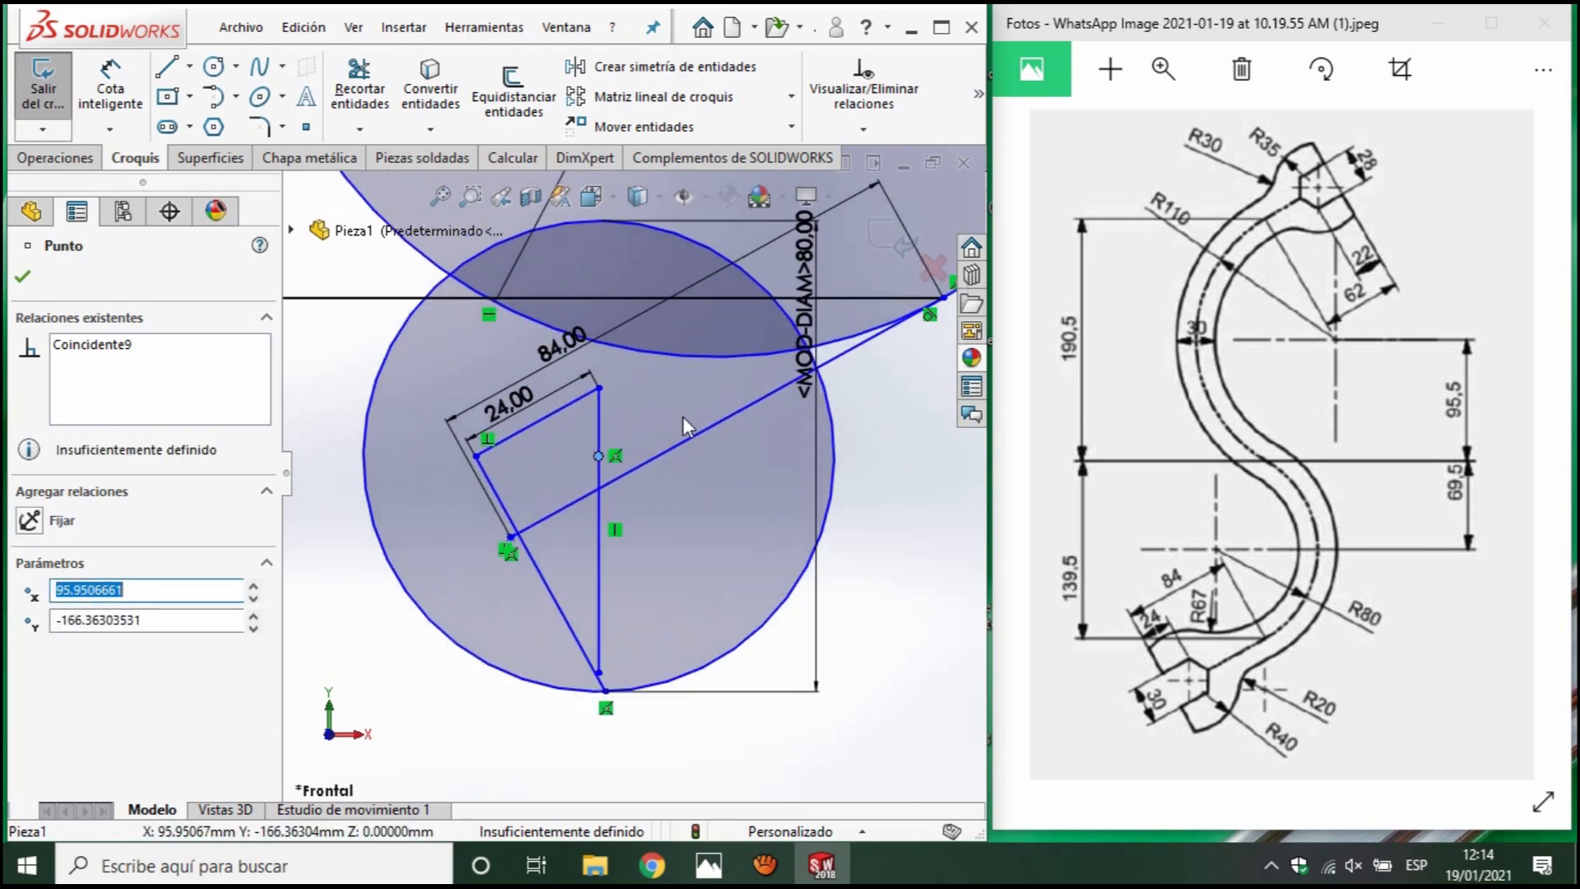
mouse_move(597, 455)
mouse_down()
mouse_move(554, 615)
mouse_move(589, 526)
mouse_move(613, 580)
mouse_move(599, 491)
mouse_up()
key(ctrl+z)
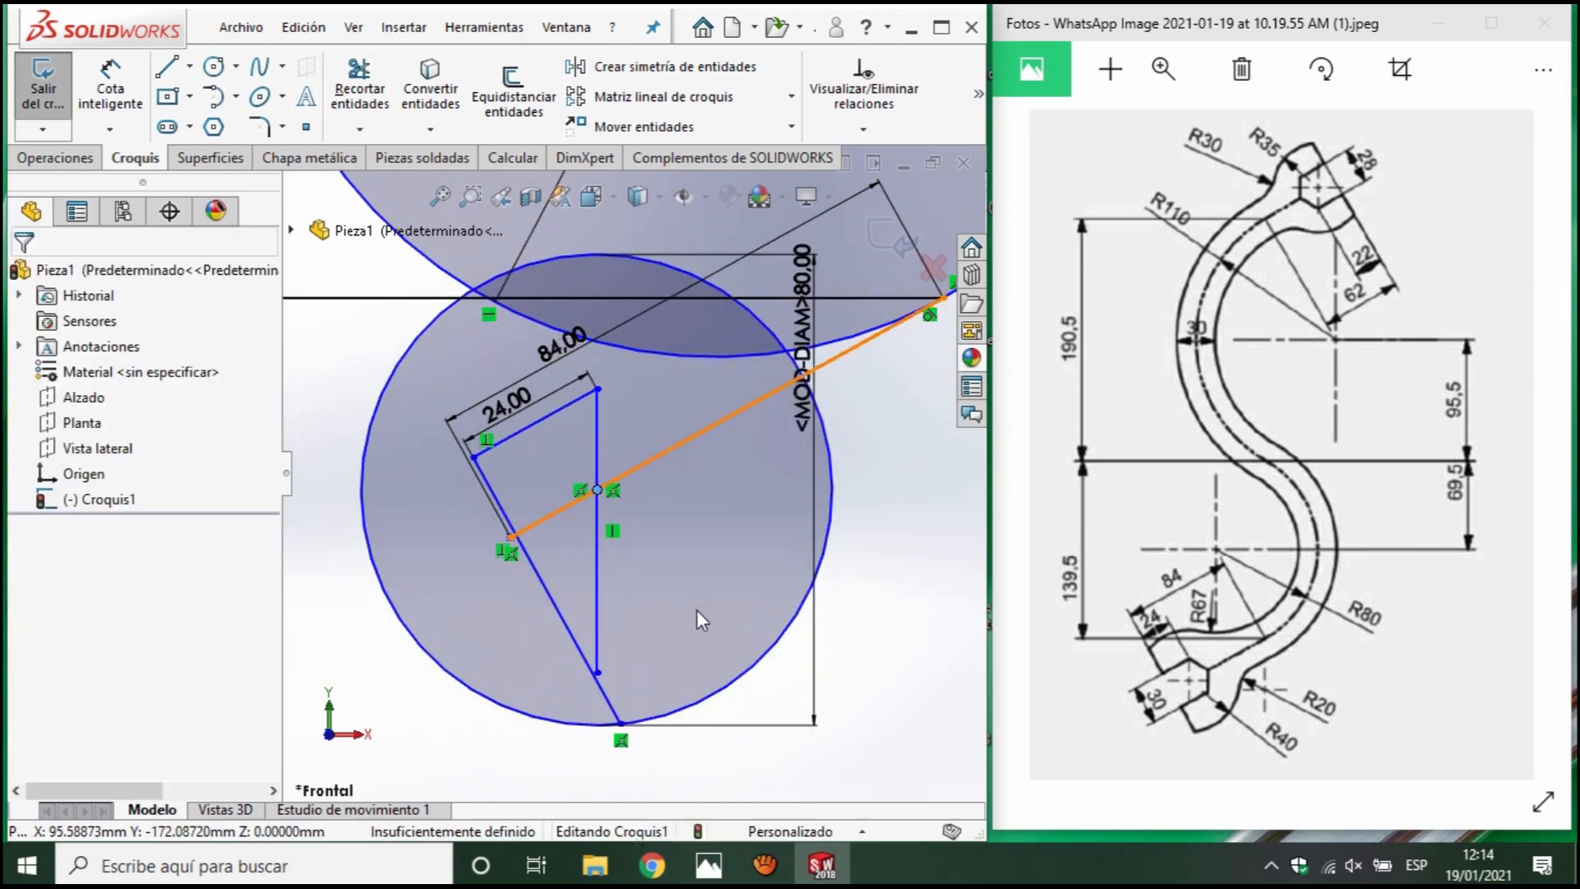
Try to trim the extended 30 mm line below the 84 mm line, and undo that trim.
click(359, 91)
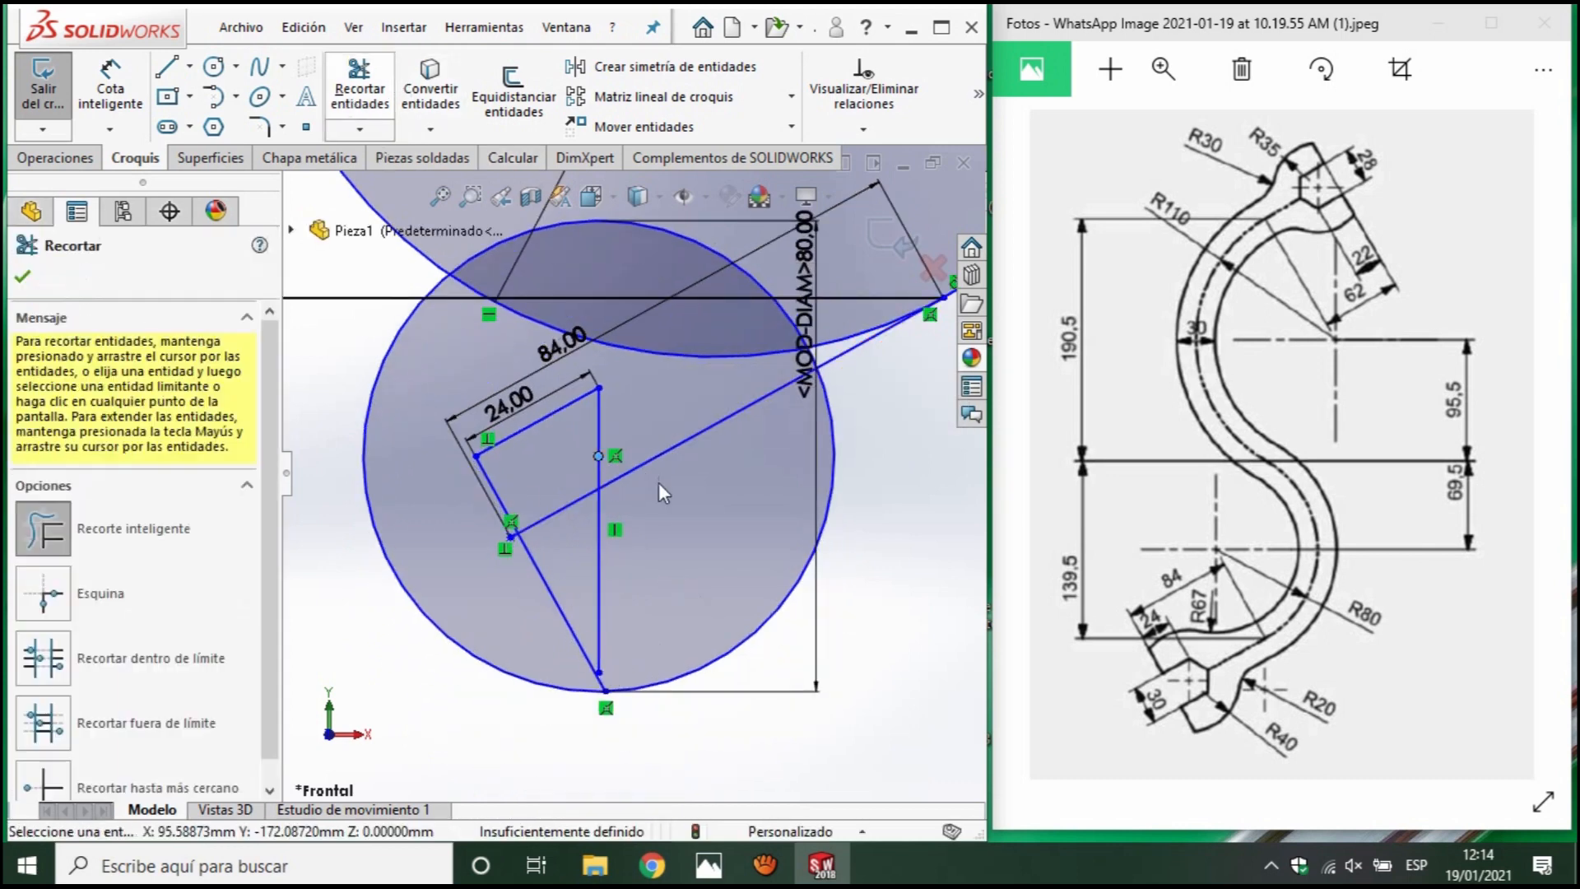
scroll(603, 654, down, 5)
drag(630, 684, 566, 699)
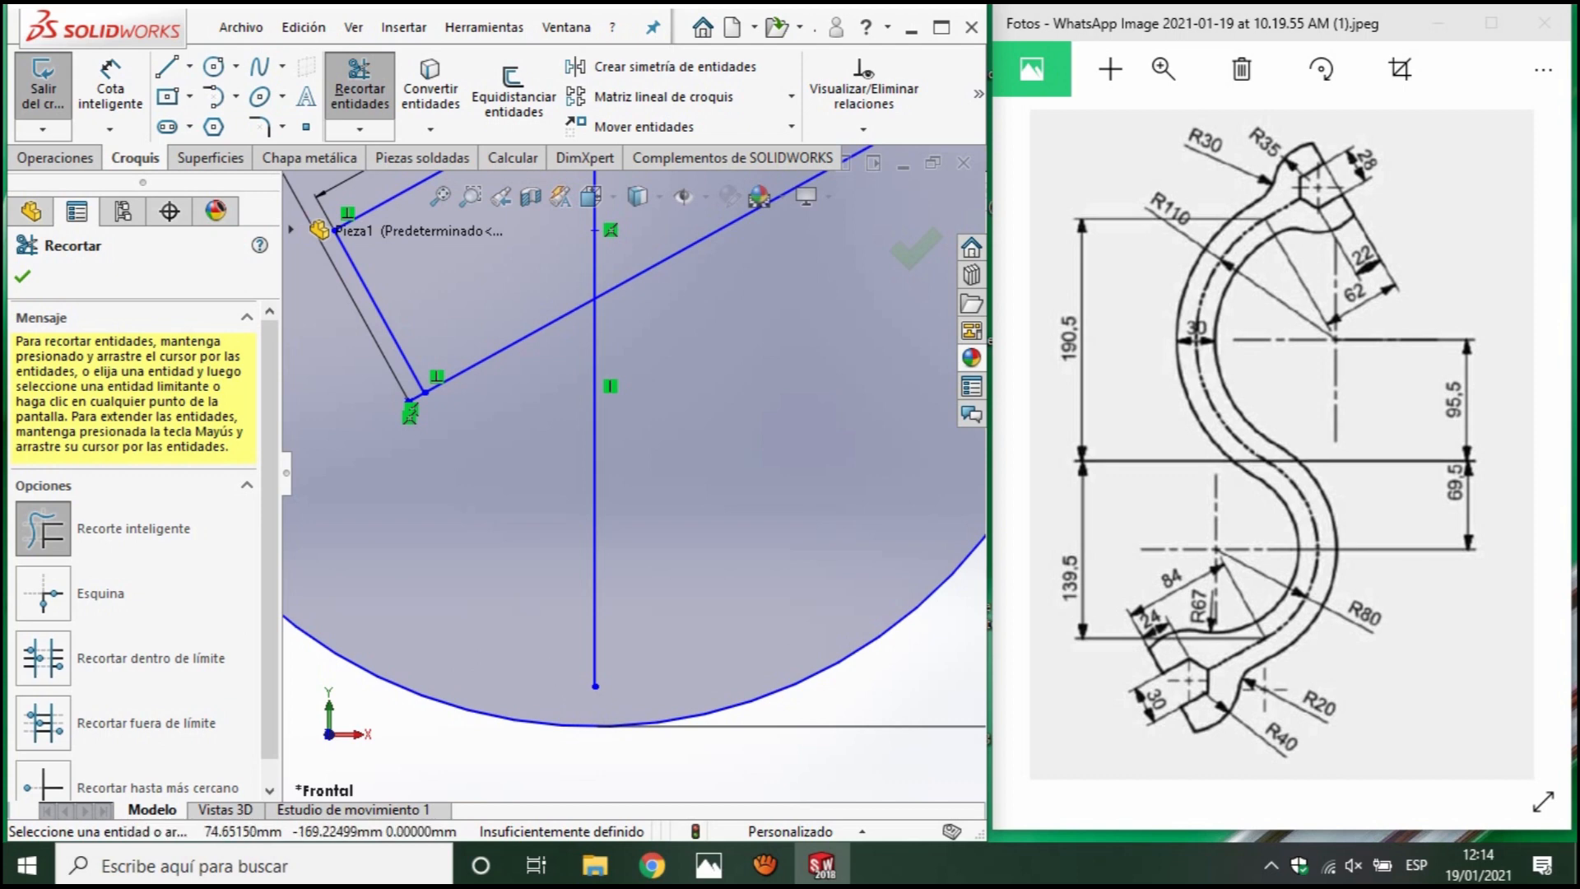
click(163, 67)
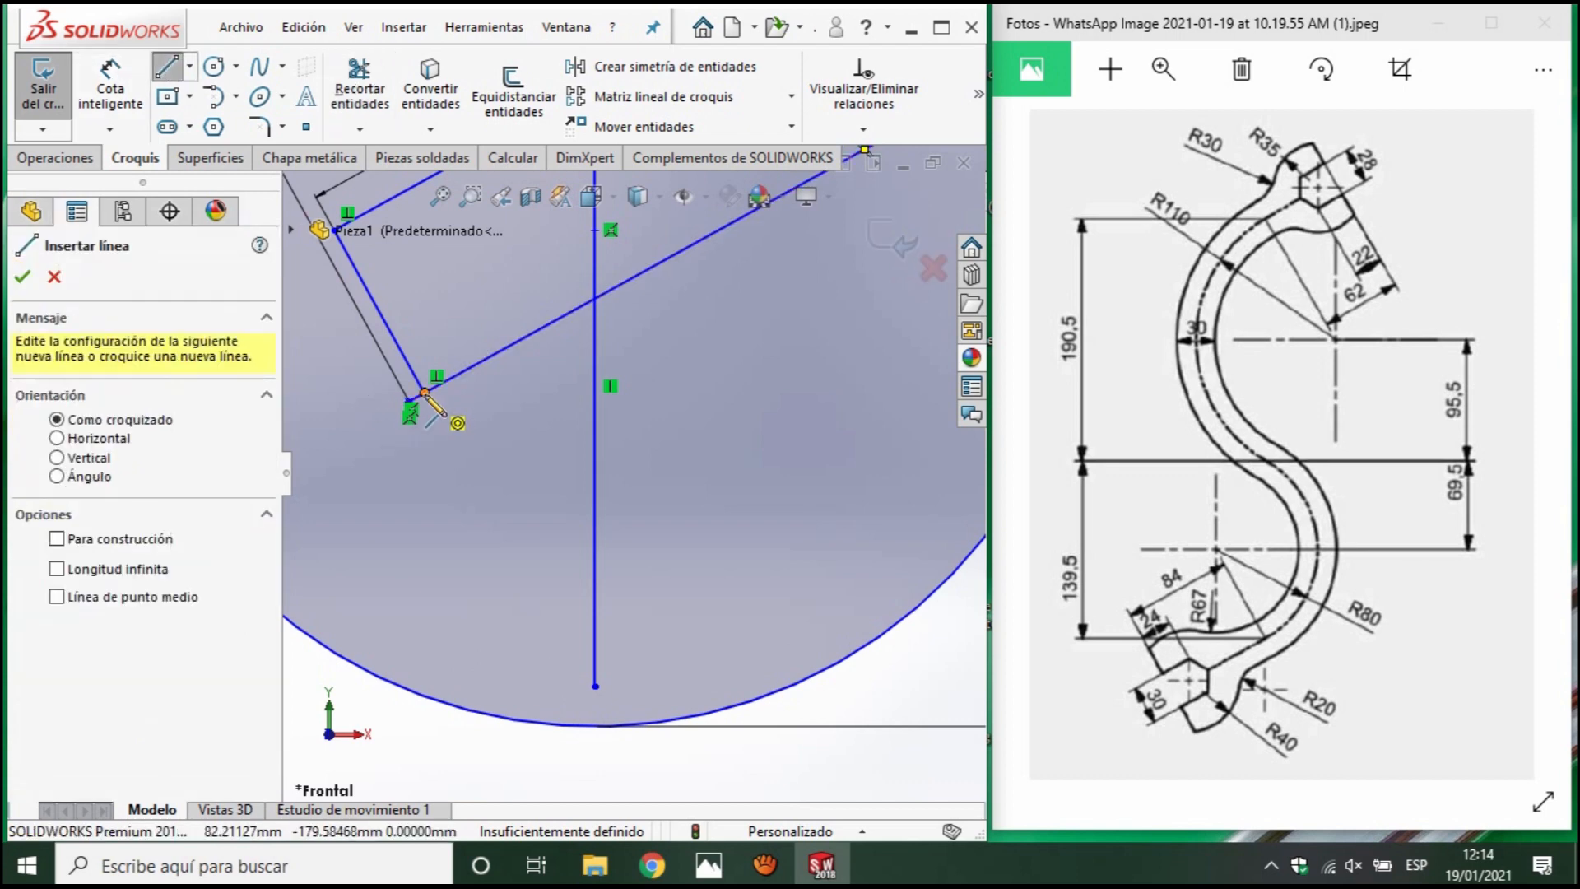
key(Escape)
key(ctrl+z)
key(ctrl+z)
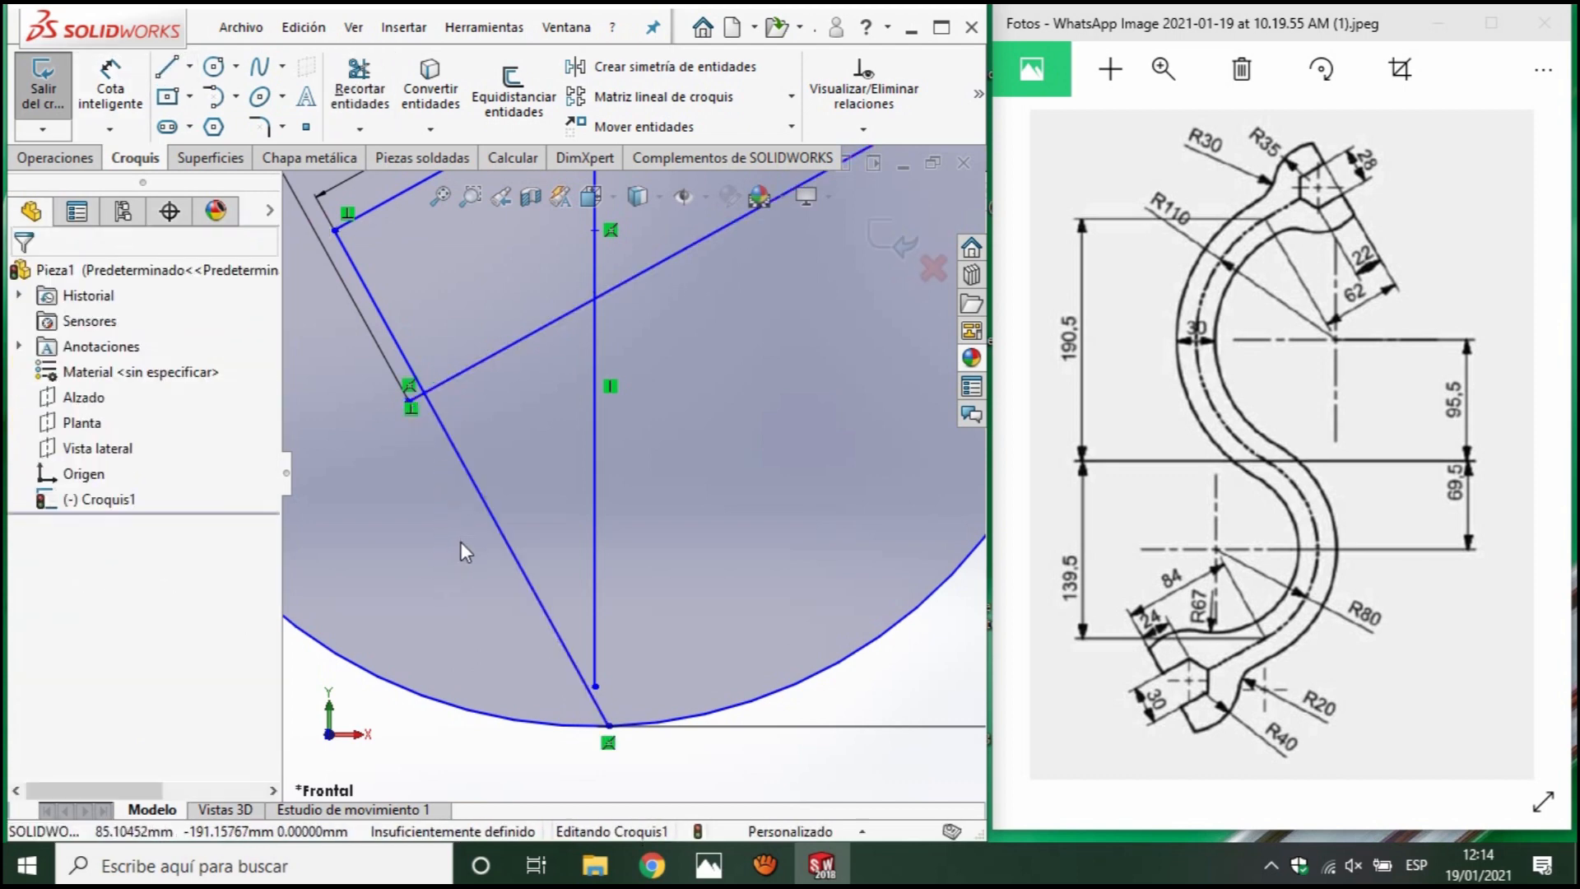
Undo the remaining circle move, the extension of the 30 mm line and the circle's 80 mm diameter change.
scroll(477, 493, up, 4)
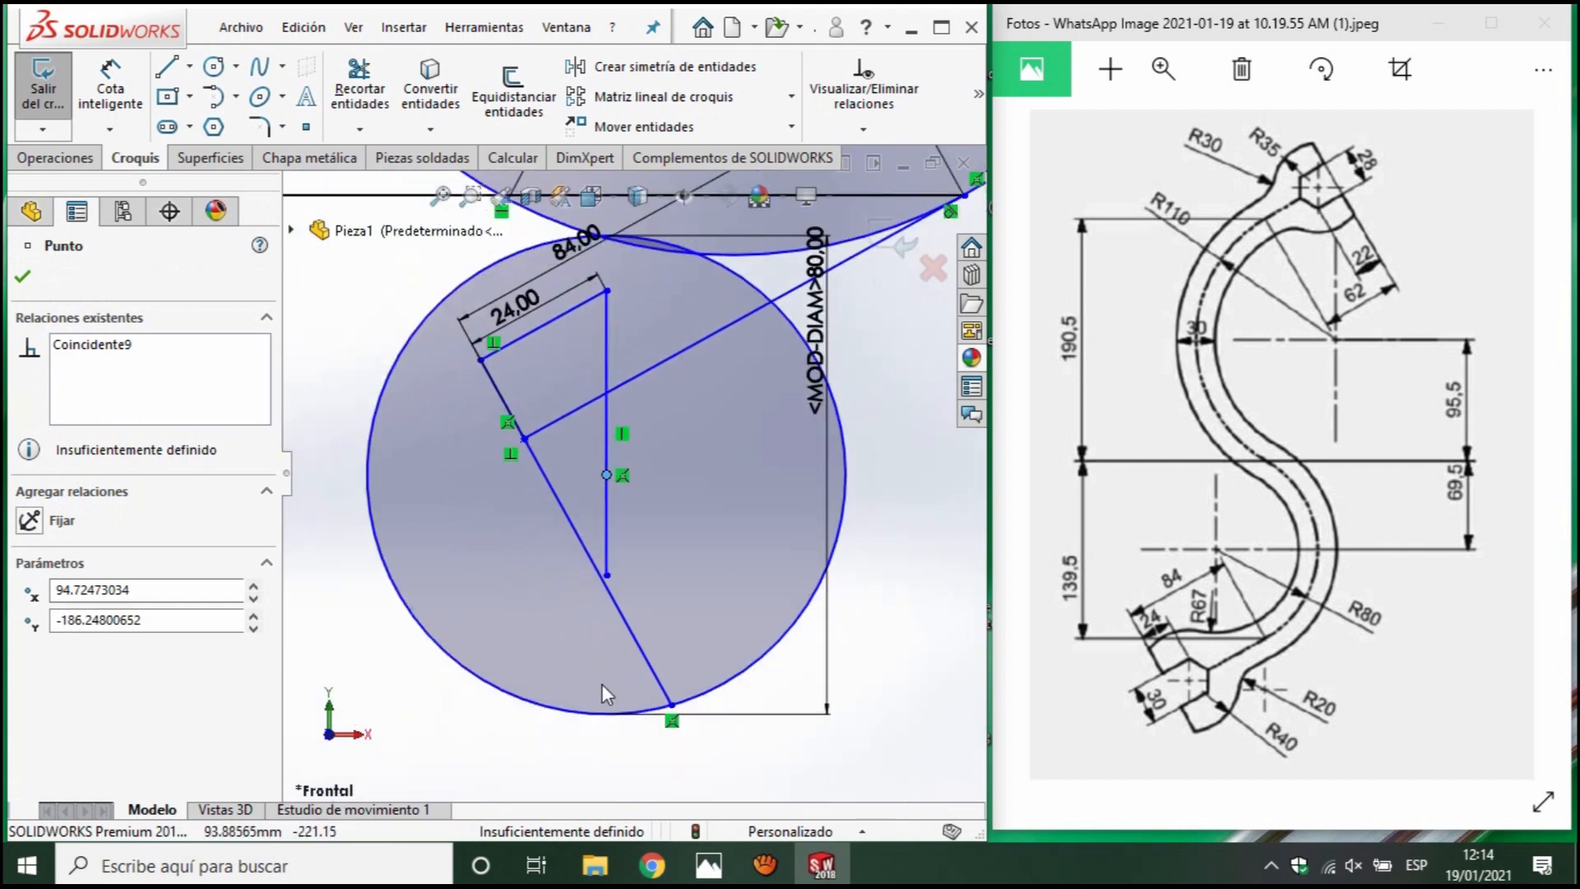
key(ctrl+z)
key(ctrl+z)
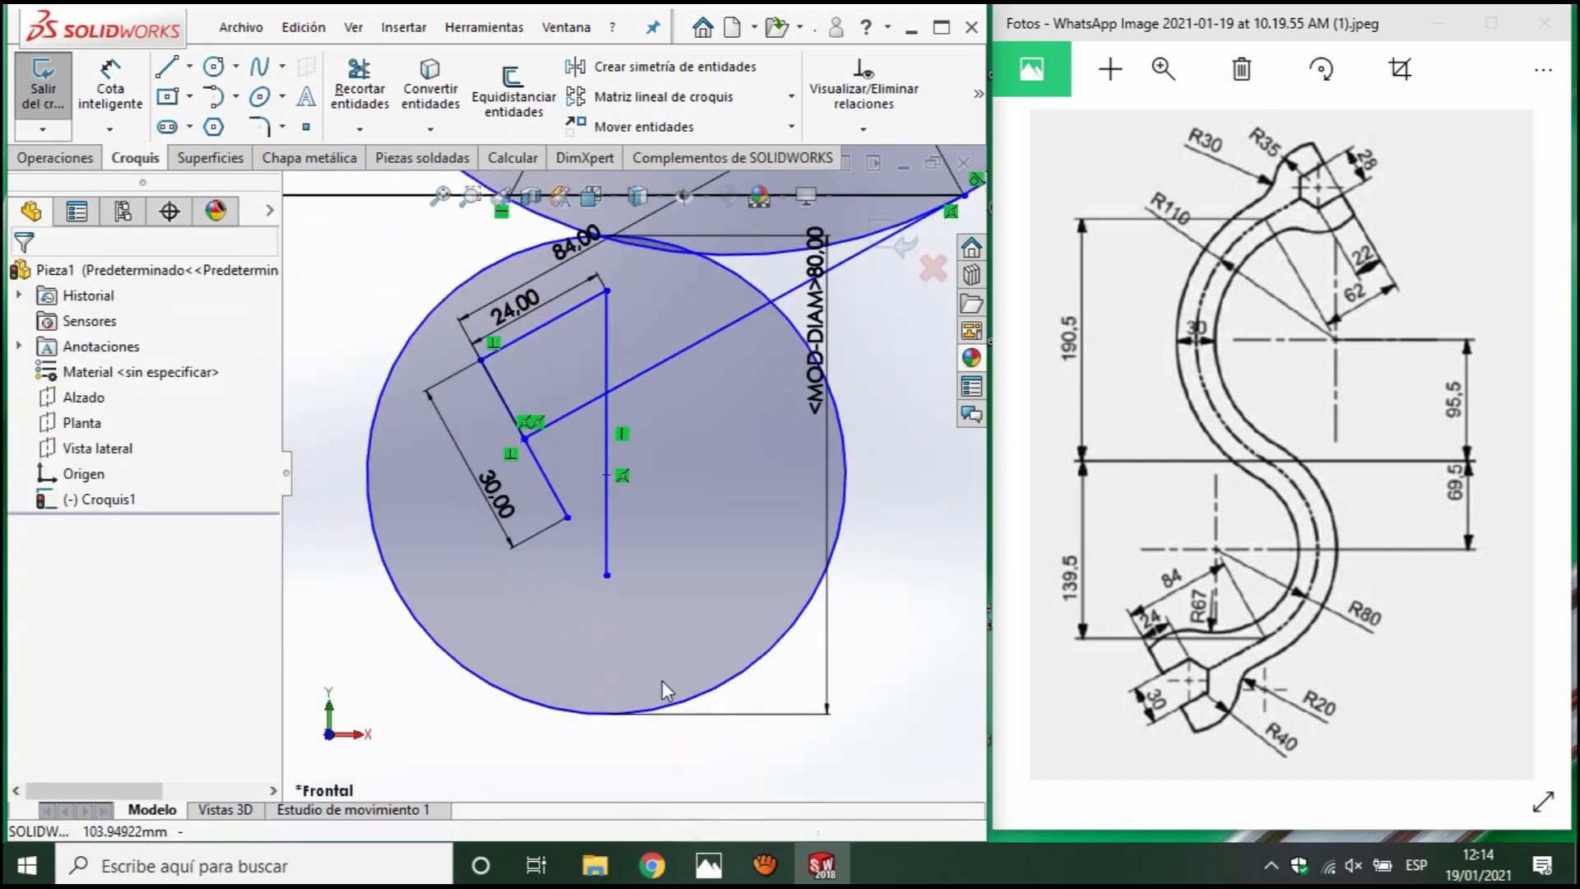
key(Delete)
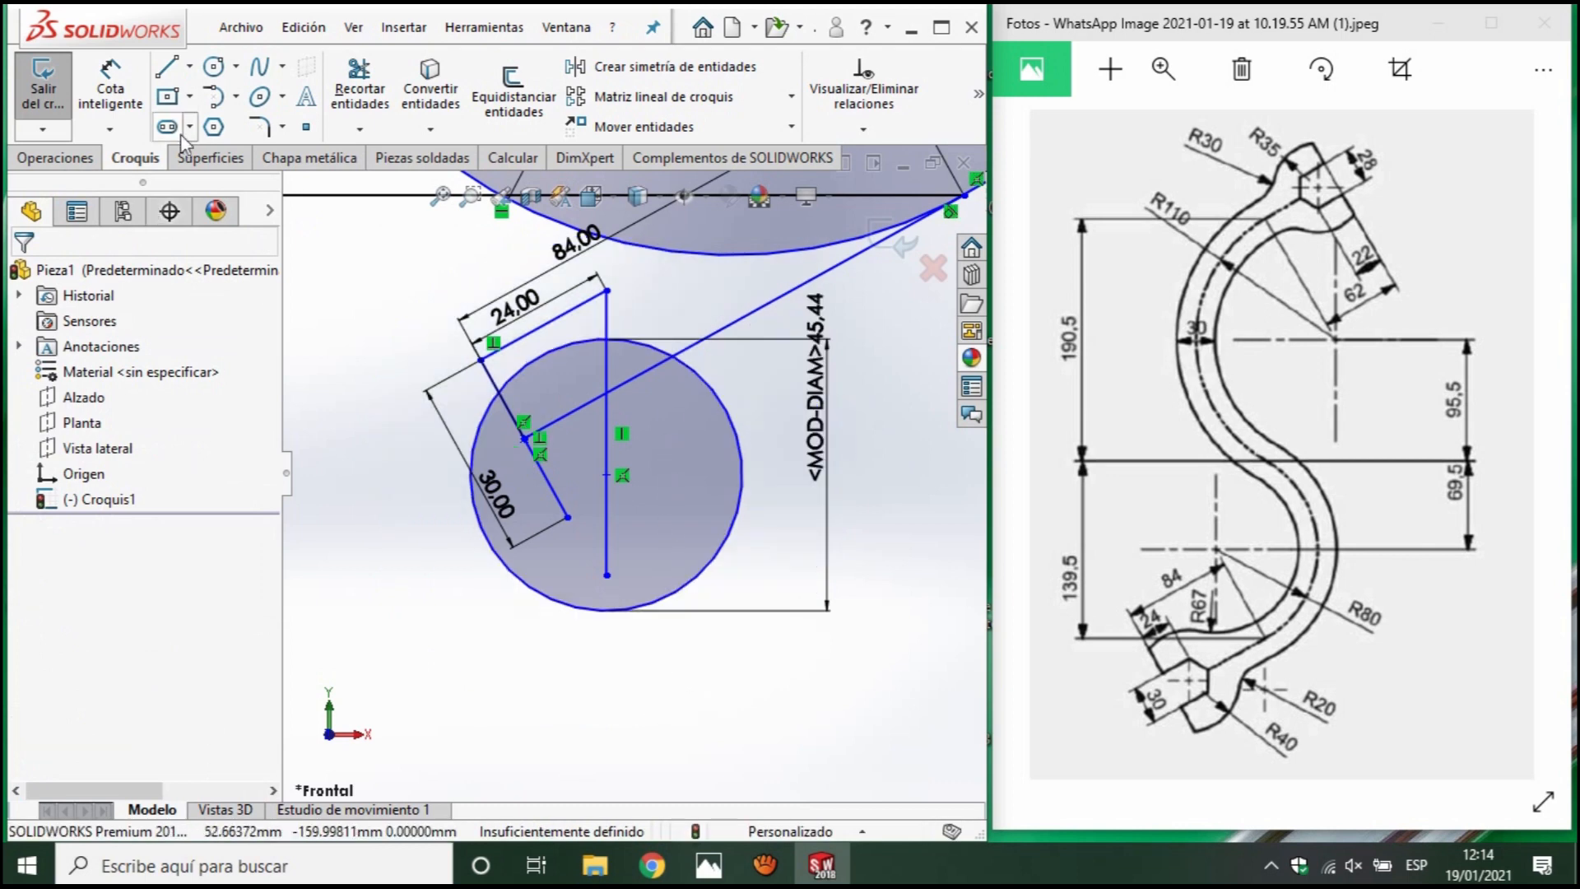
Set the diameter of the circle around the lower end lines to 80 mm.
click(819, 403)
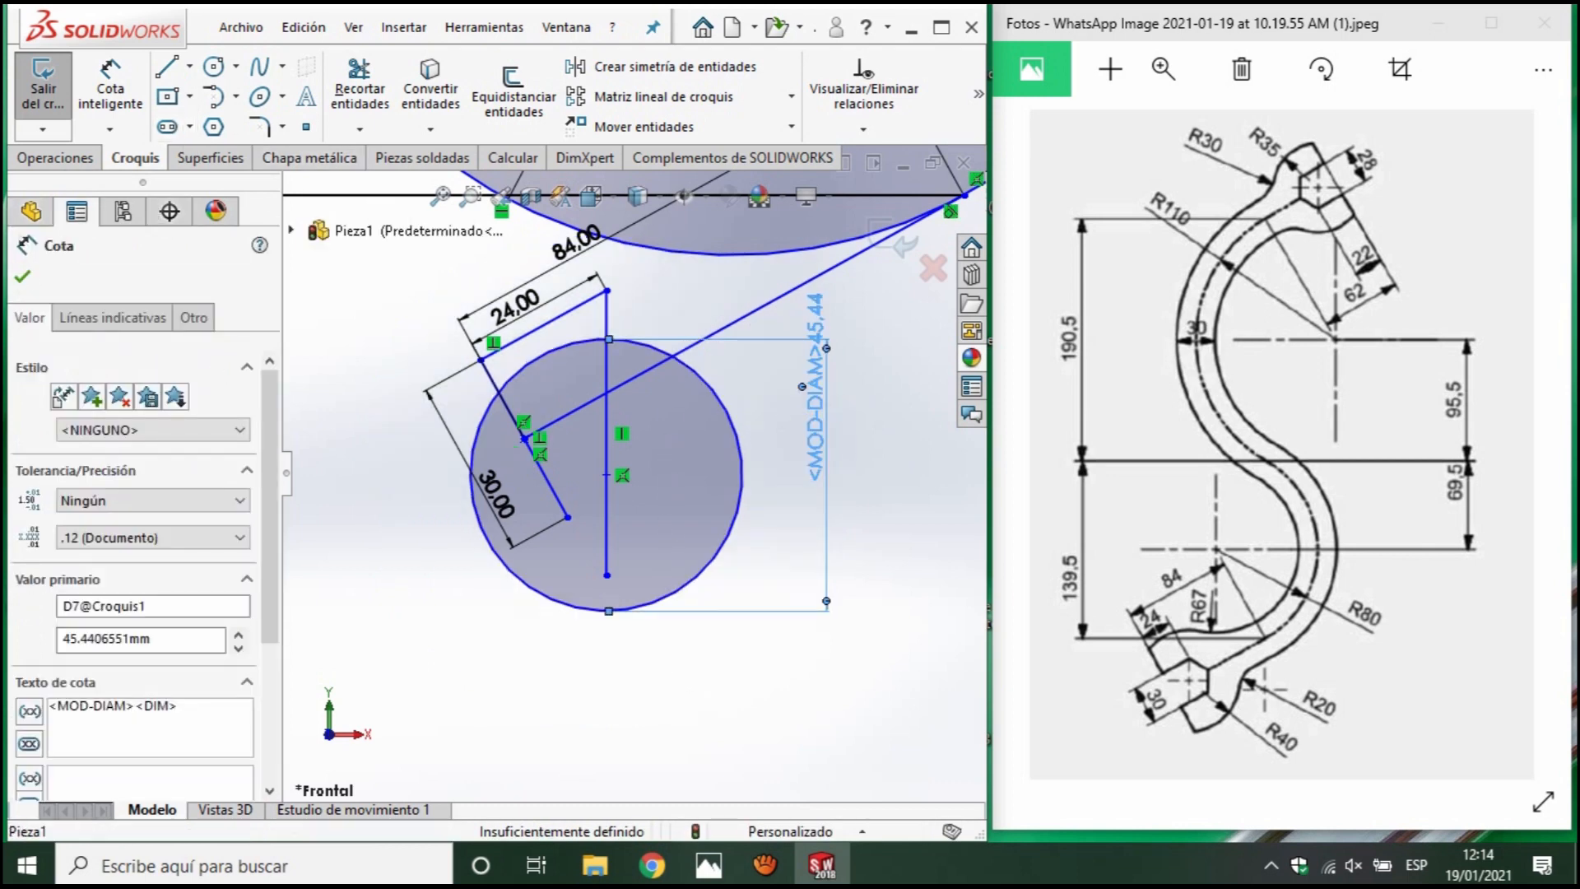
double_click(819, 403)
text(30)
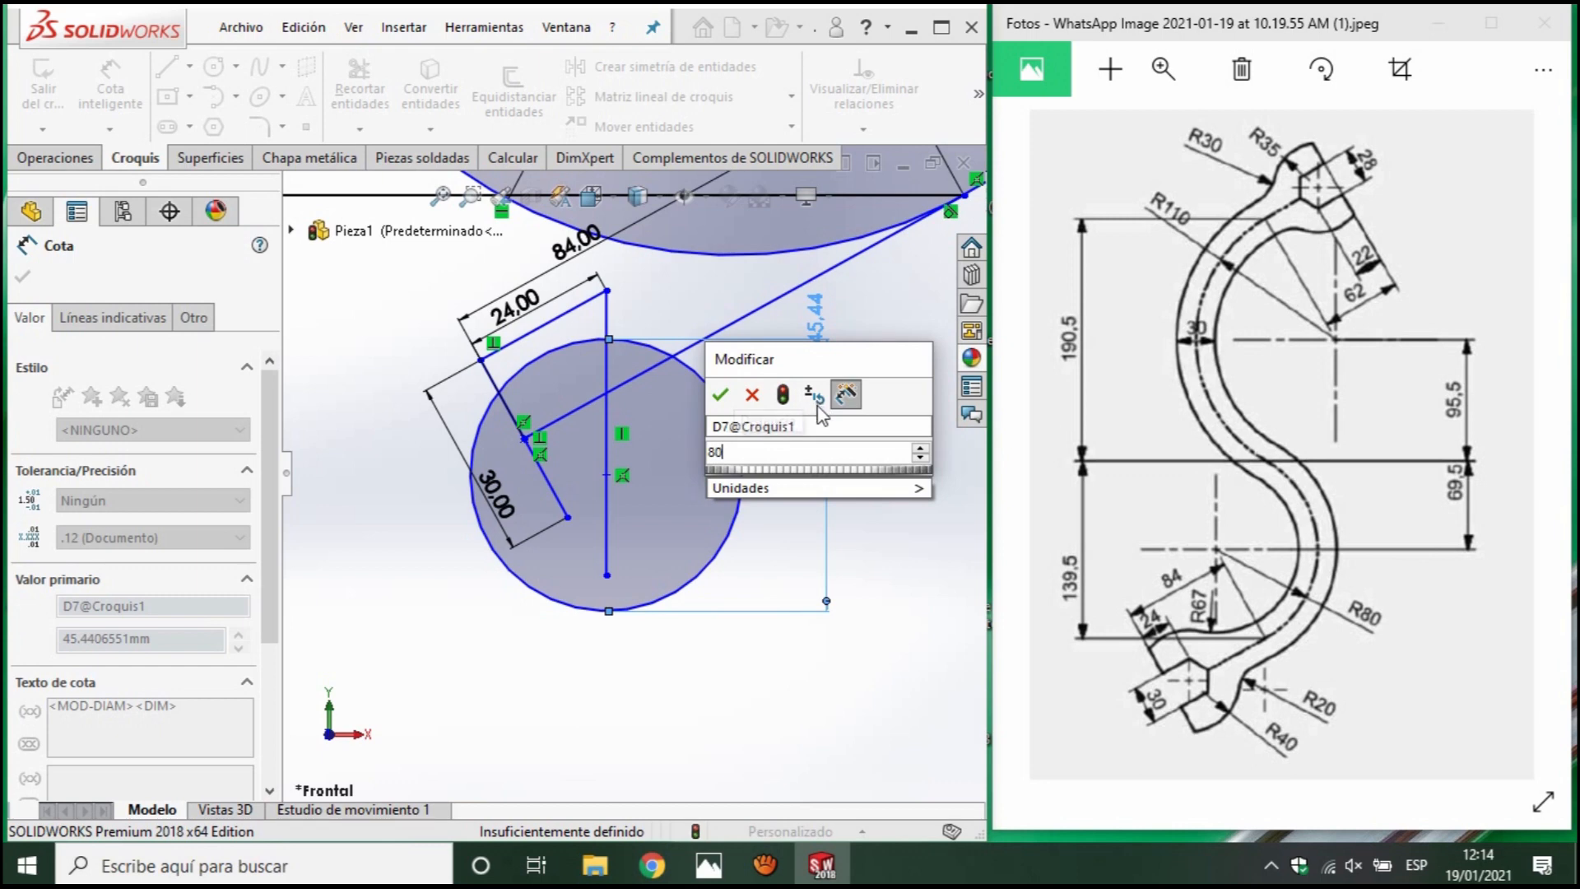
key(Return)
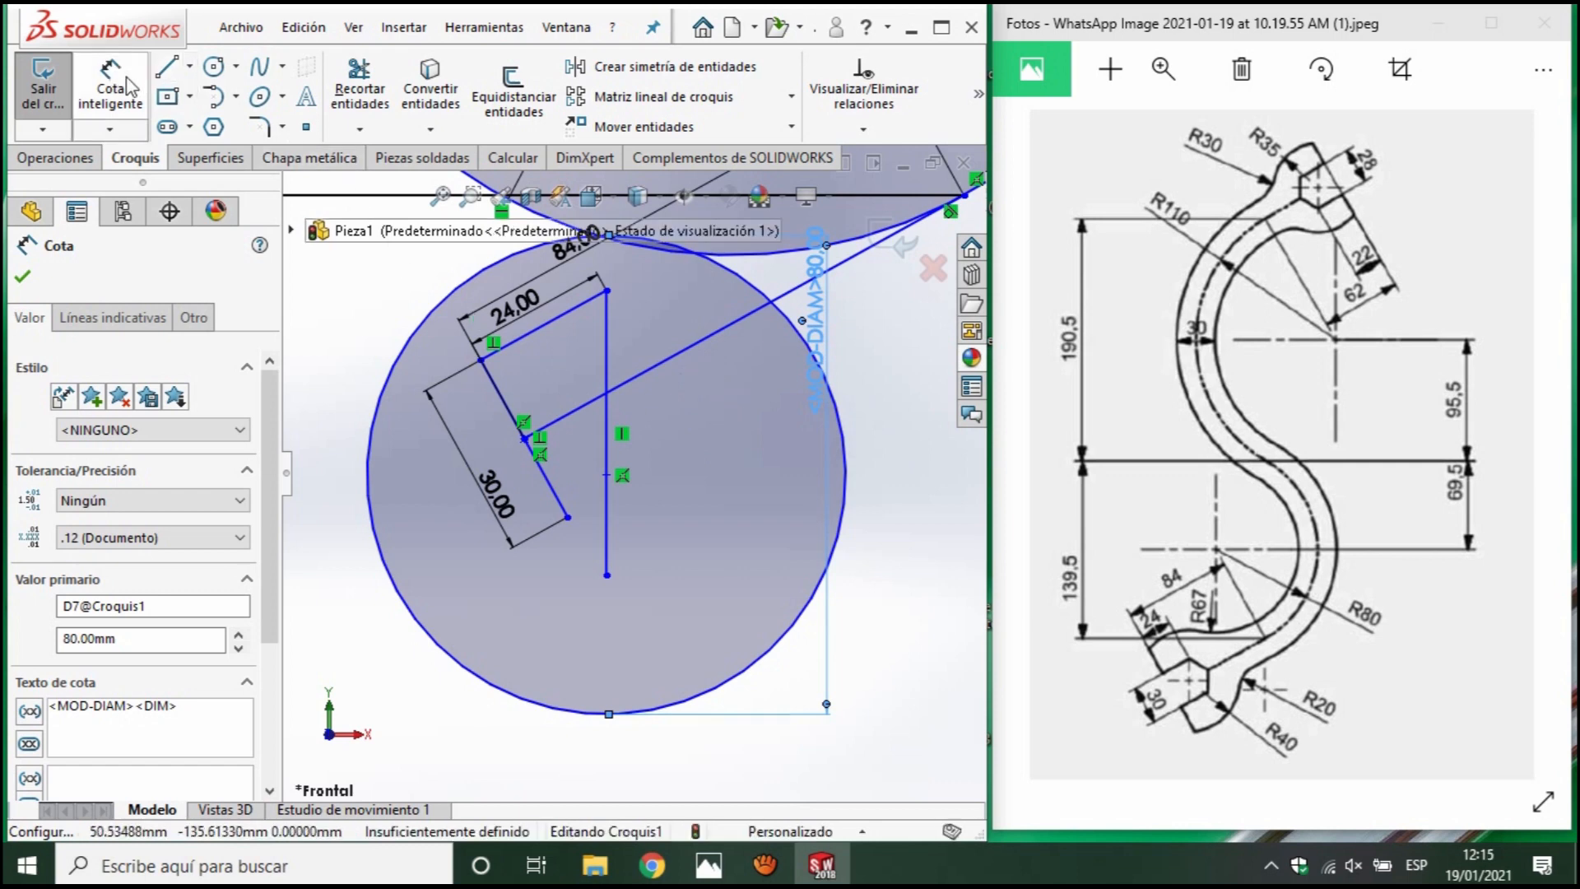
Sketch a second circle about 35 mm in diameter inside the 80 mm circle, right of the vertical line.
click(213, 66)
click(684, 494)
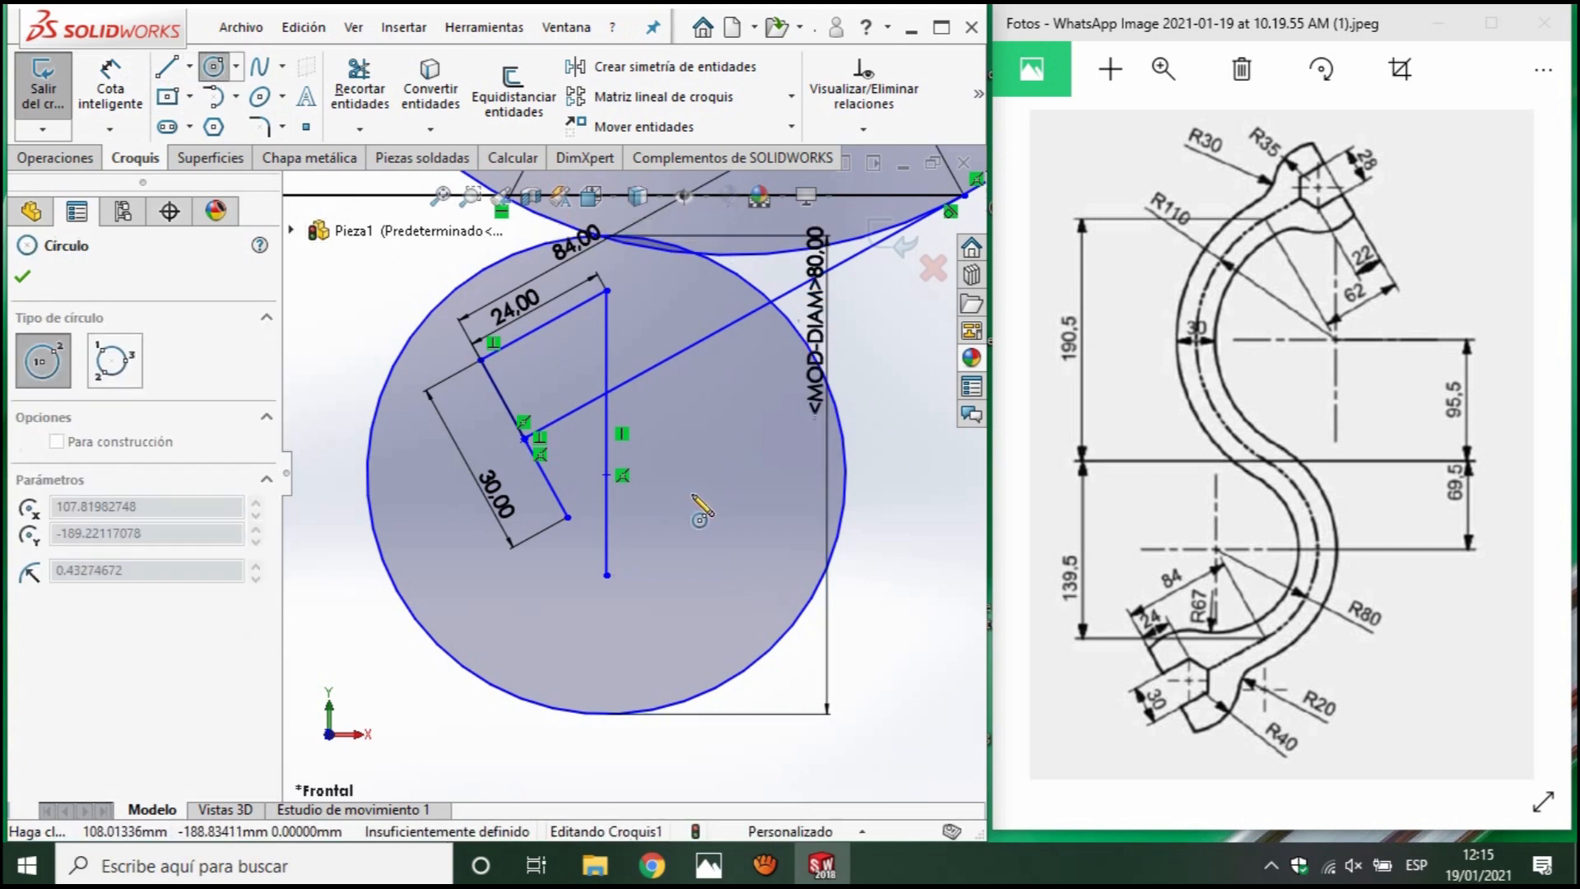
click(761, 566)
key(Escape)
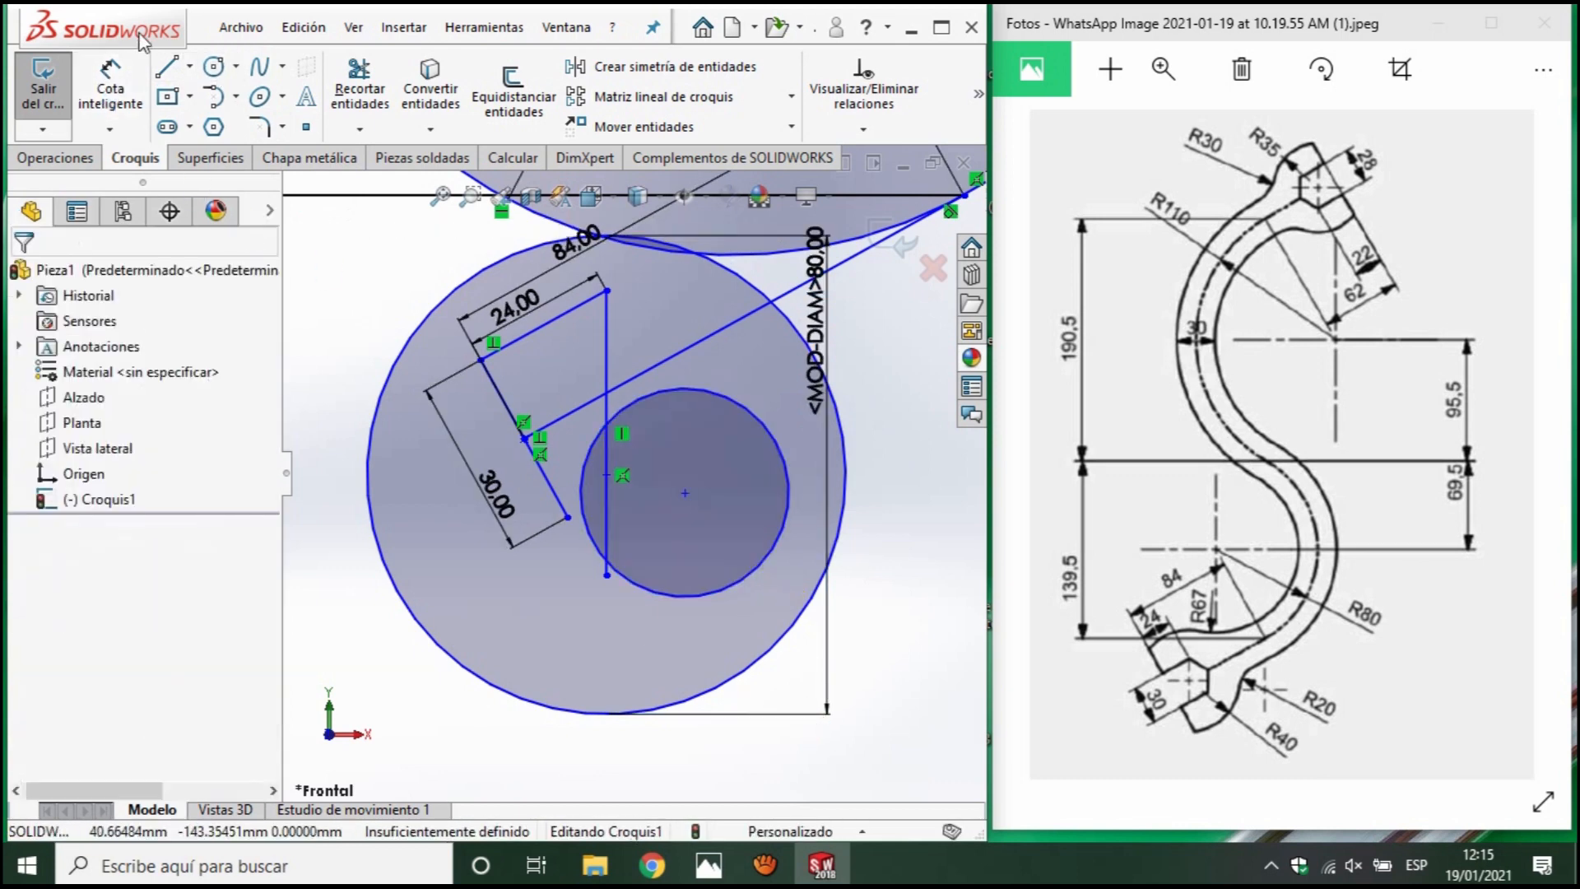
Dimension the smaller circle's diameter to 40 mm and move it so it overlaps the 80 mm circle's lower right edge.
click(735, 406)
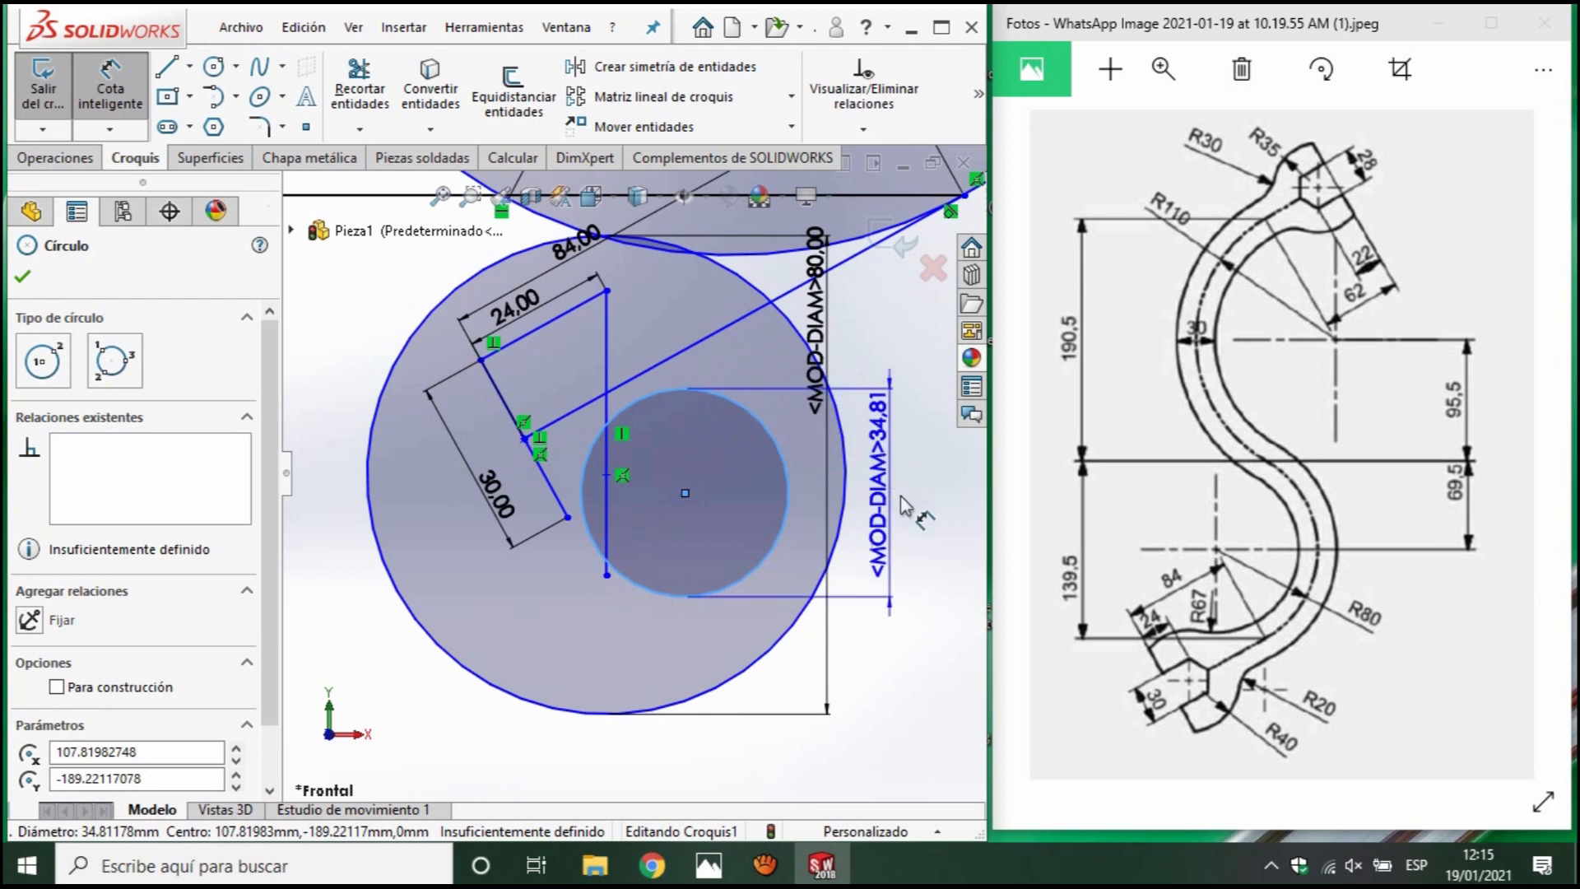
click(839, 494)
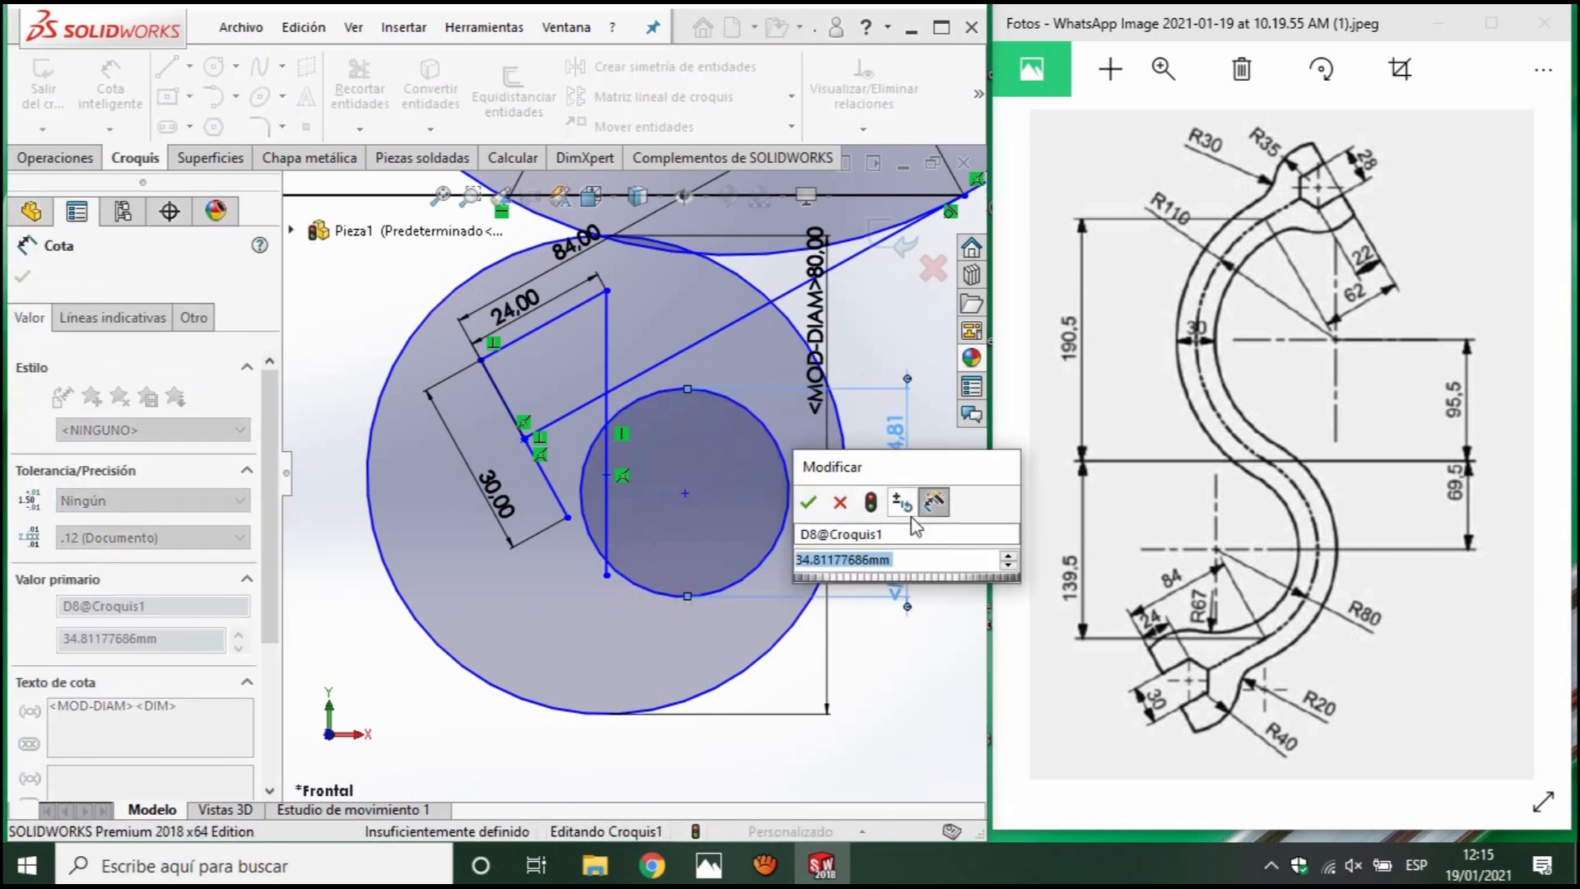
text(40)
key(Return)
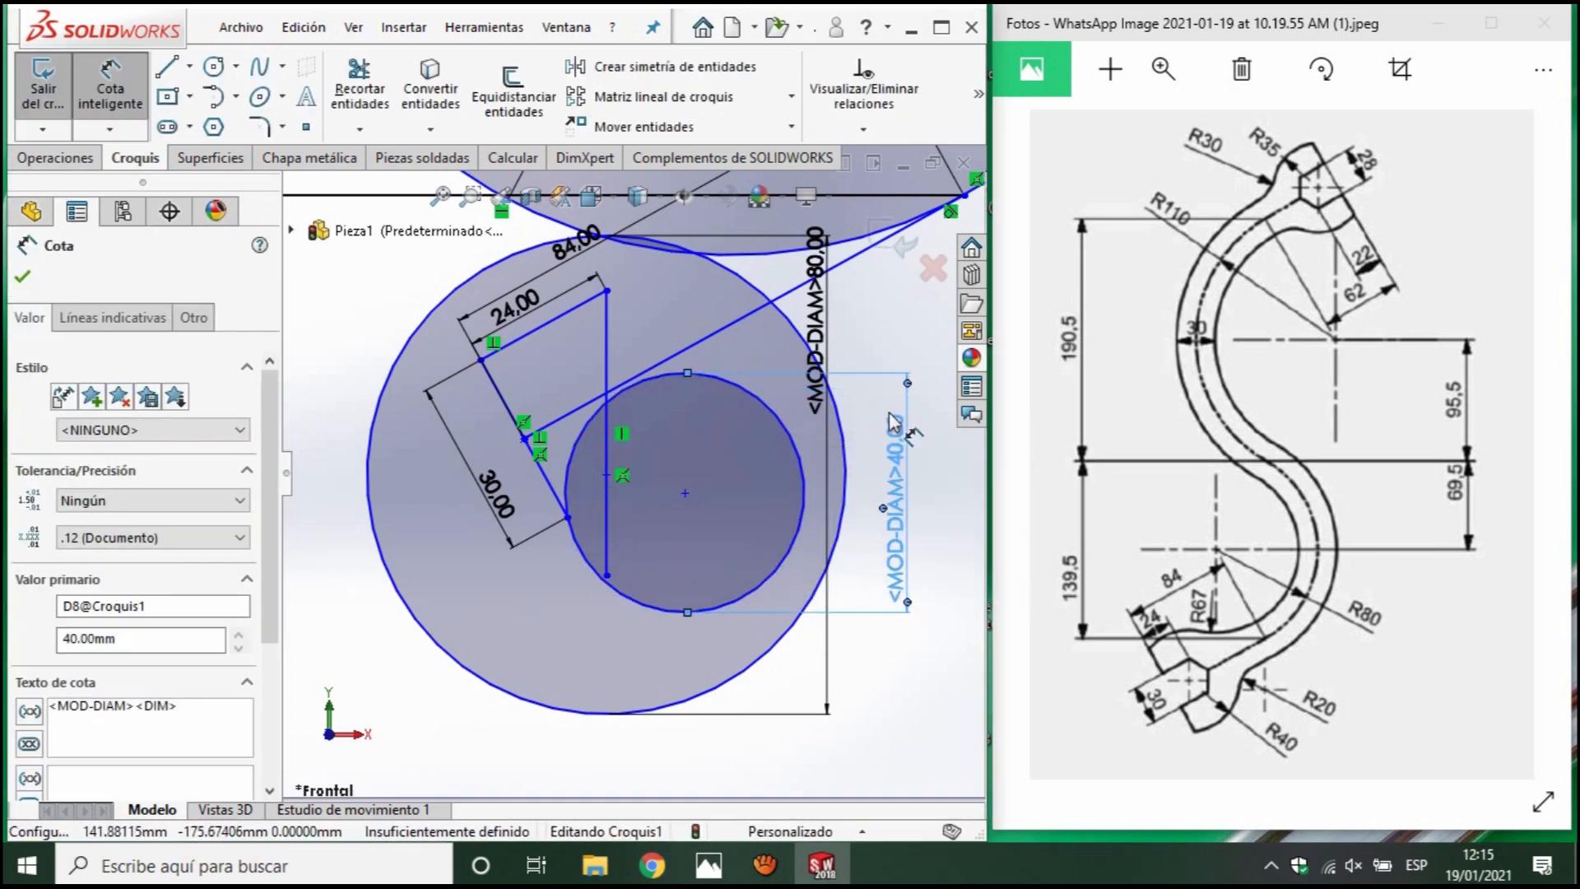
key(Escape)
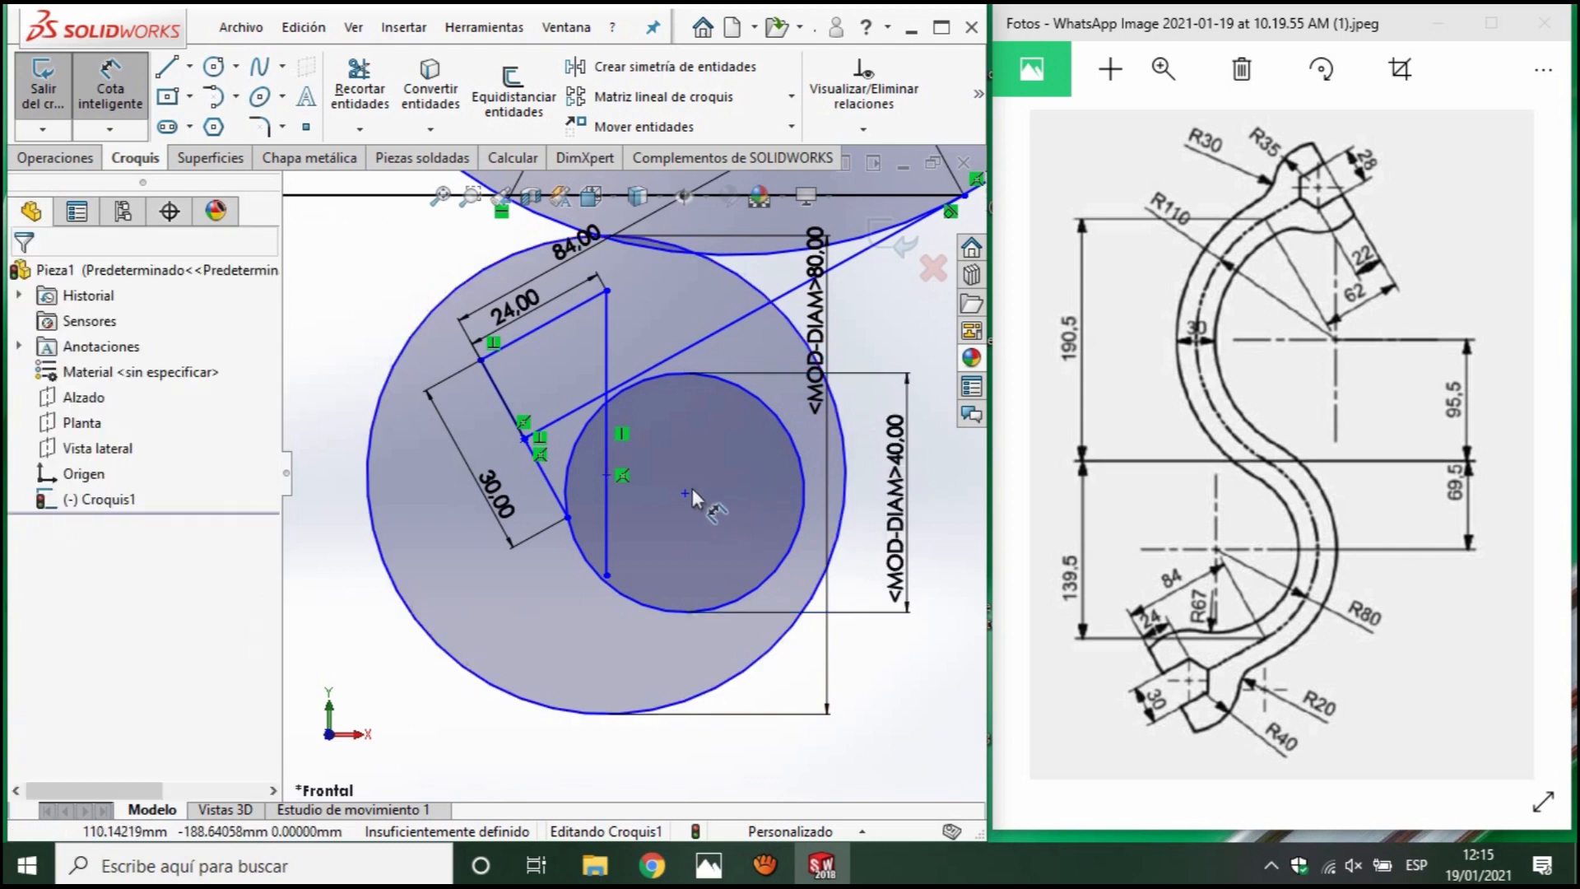
drag(685, 493, 891, 664)
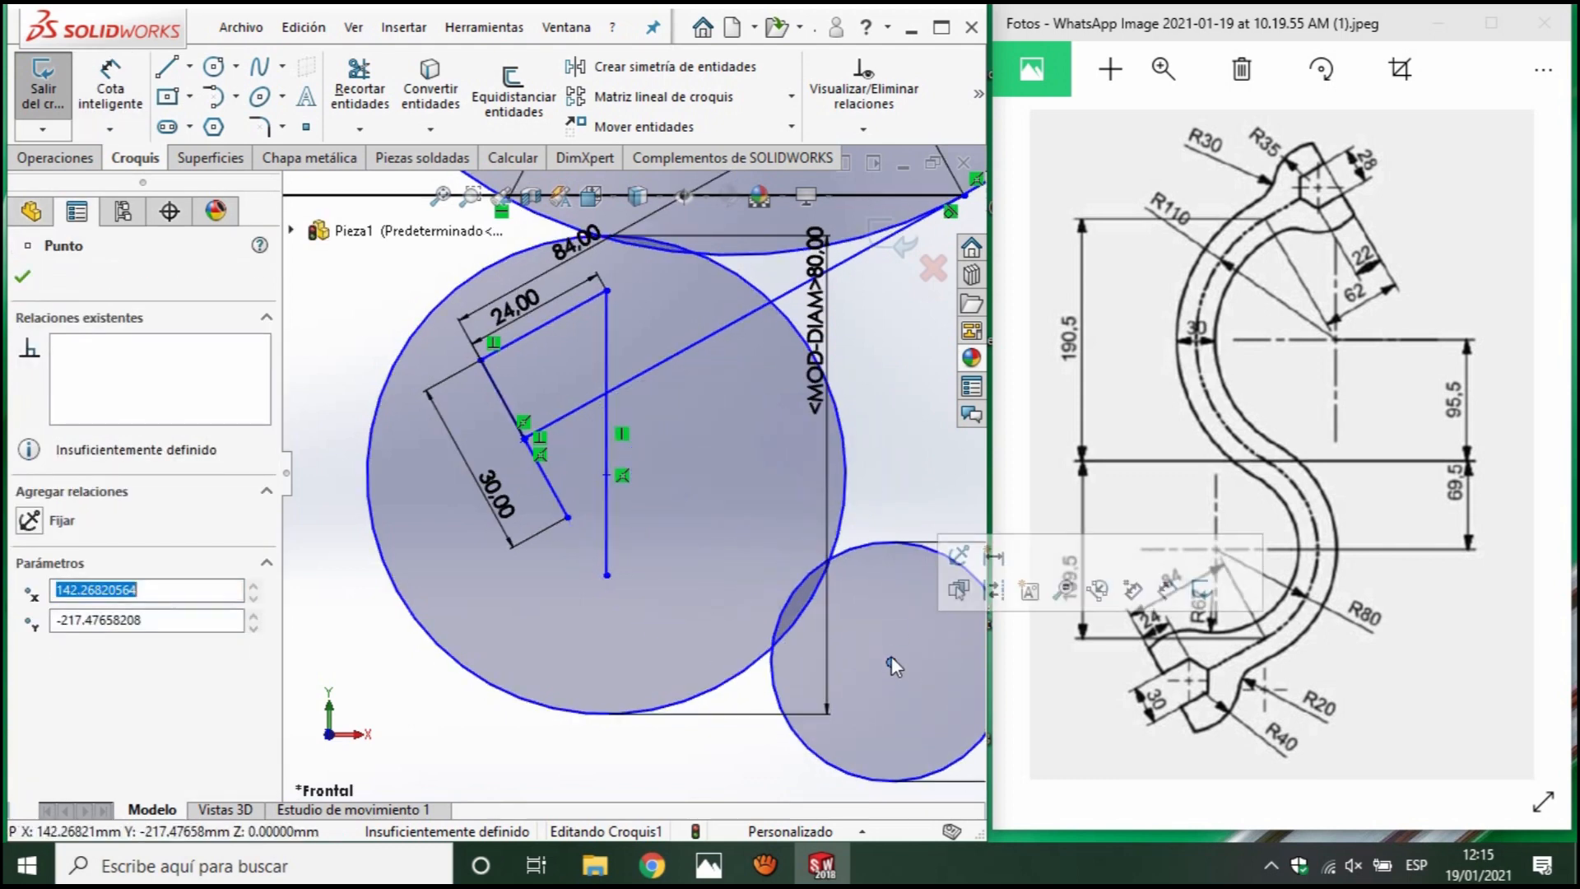
Trim away the lower and left portions of the 160 mm circle and delete the leftover arc above the 80 mm circle.
scroll(887, 625, up, 3)
scroll(752, 418, up, 3)
scroll(752, 385, down, 4)
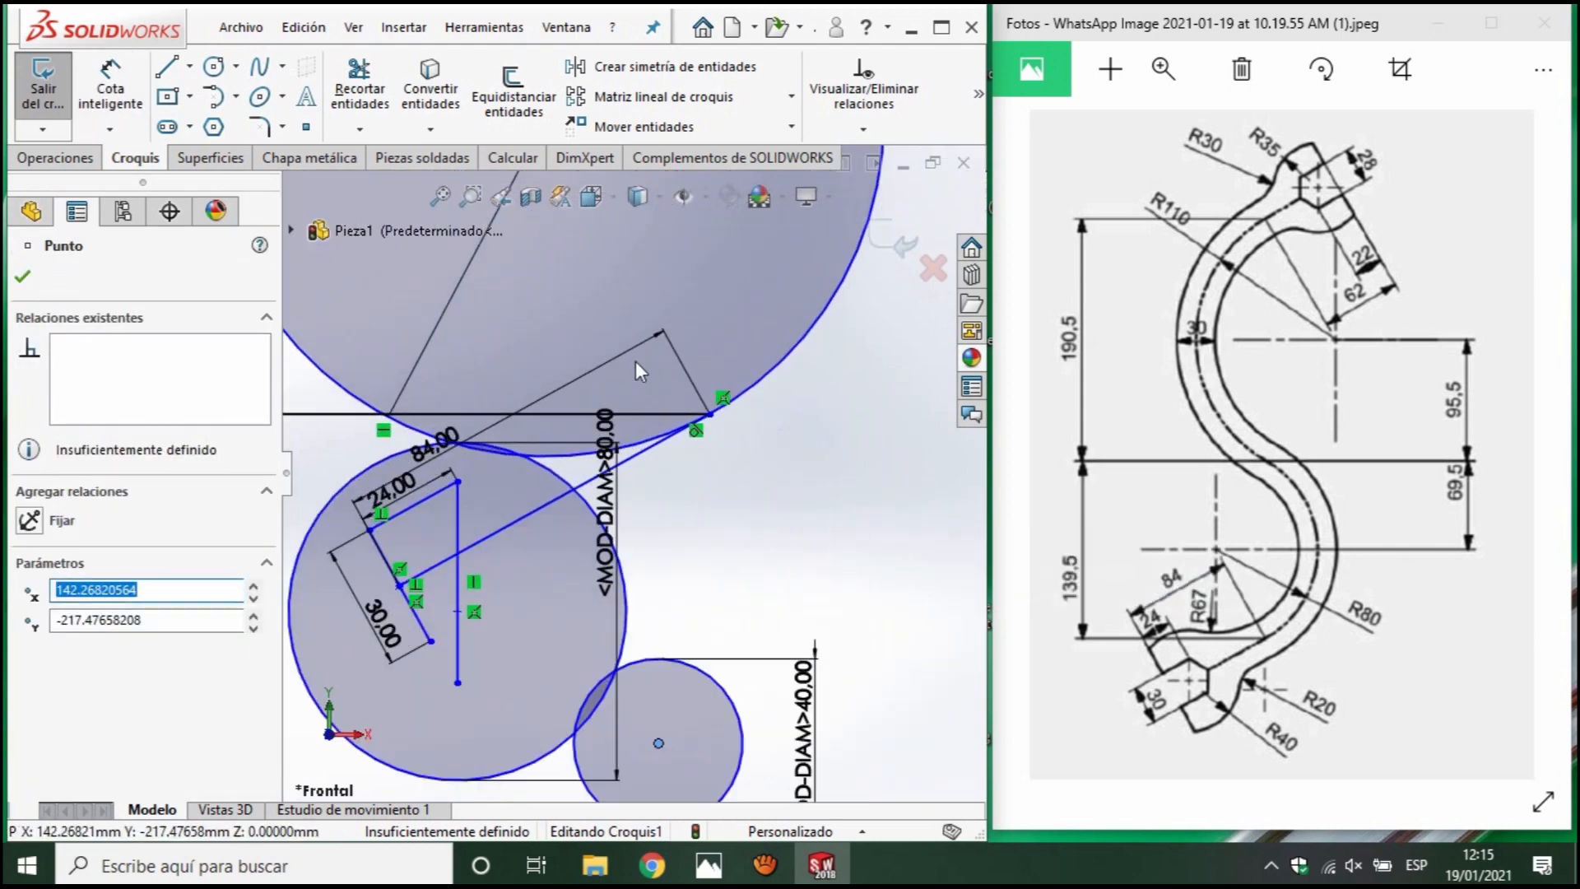
click(367, 71)
scroll(655, 428, down, 3)
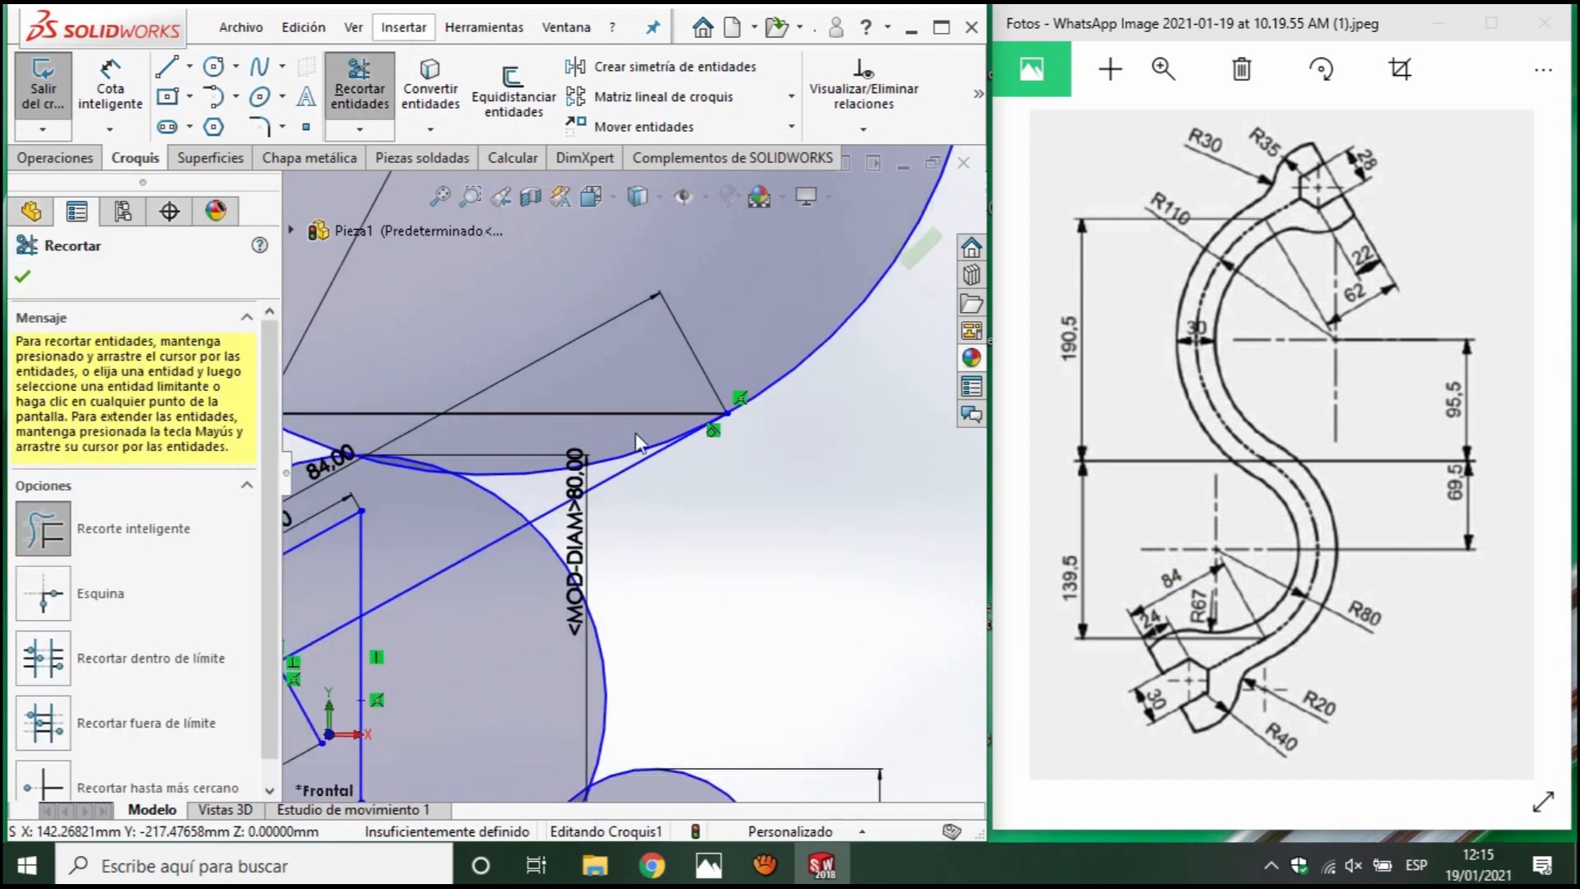
click(584, 473)
scroll(630, 453, up, 4)
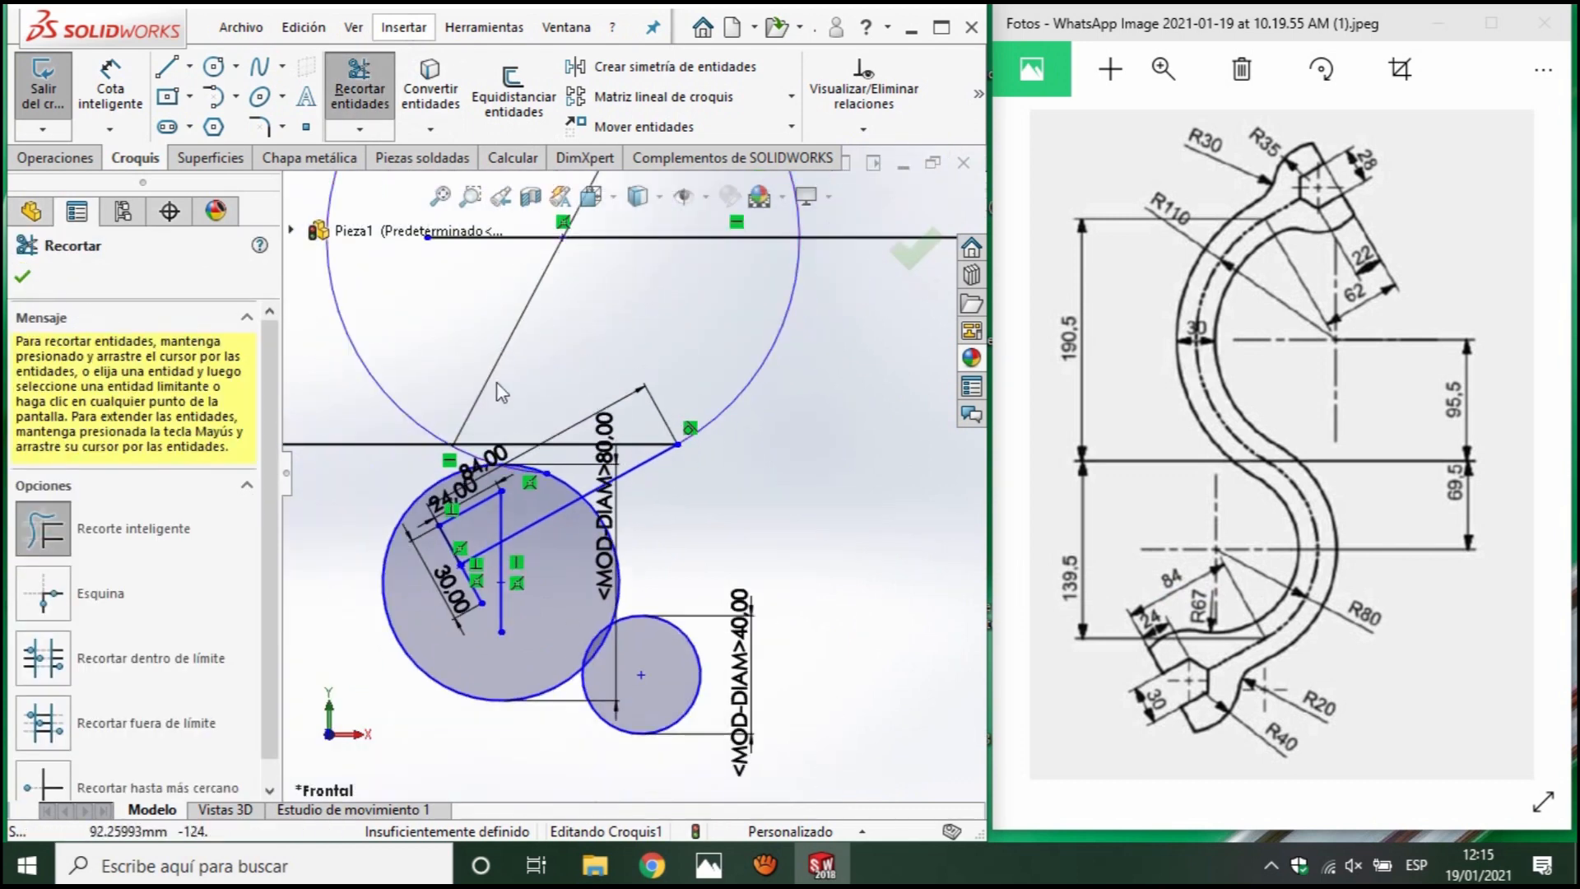
drag(418, 357, 325, 398)
scroll(427, 472, down, 3)
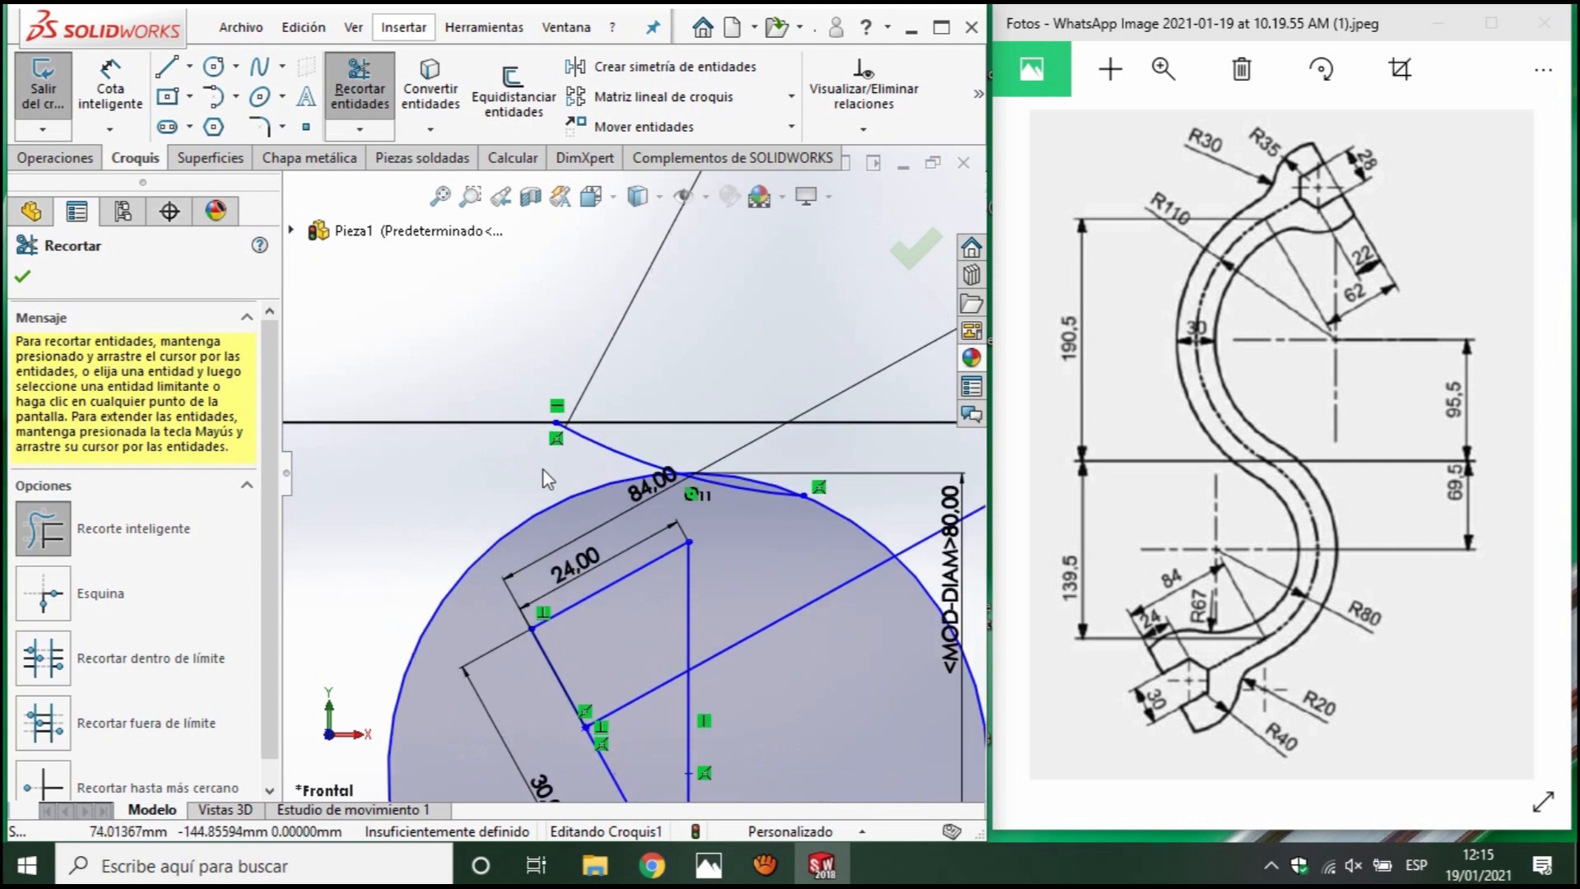
key(Escape)
click(586, 452)
key(Escape)
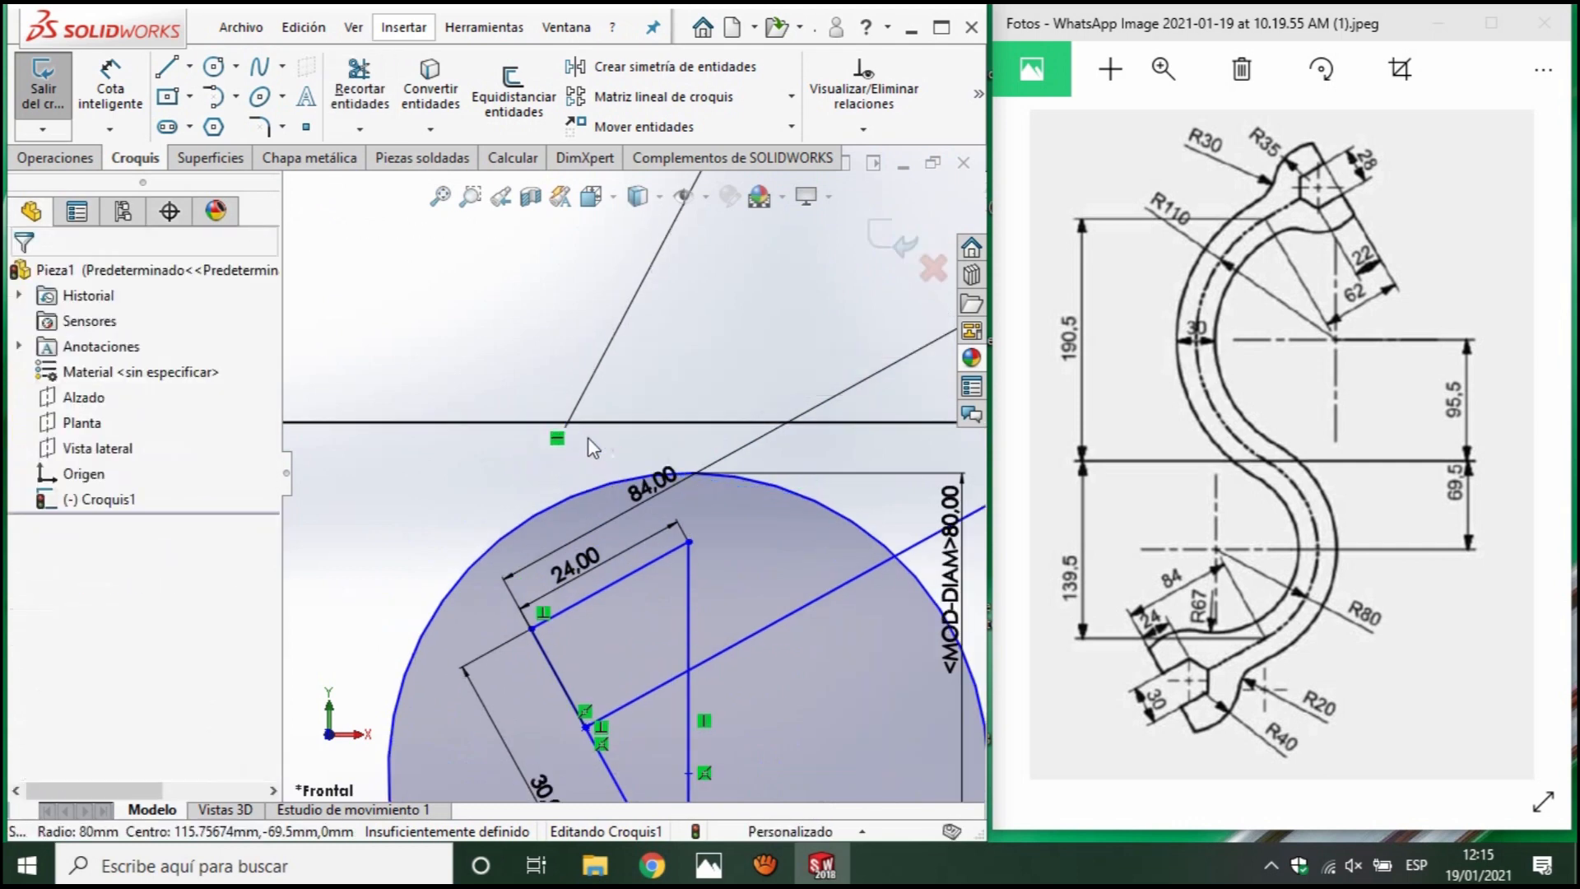
Trim the 160 mm circle's arc above the origin line and remove the two horizontal construction lines meeting it.
scroll(706, 741, up, 3)
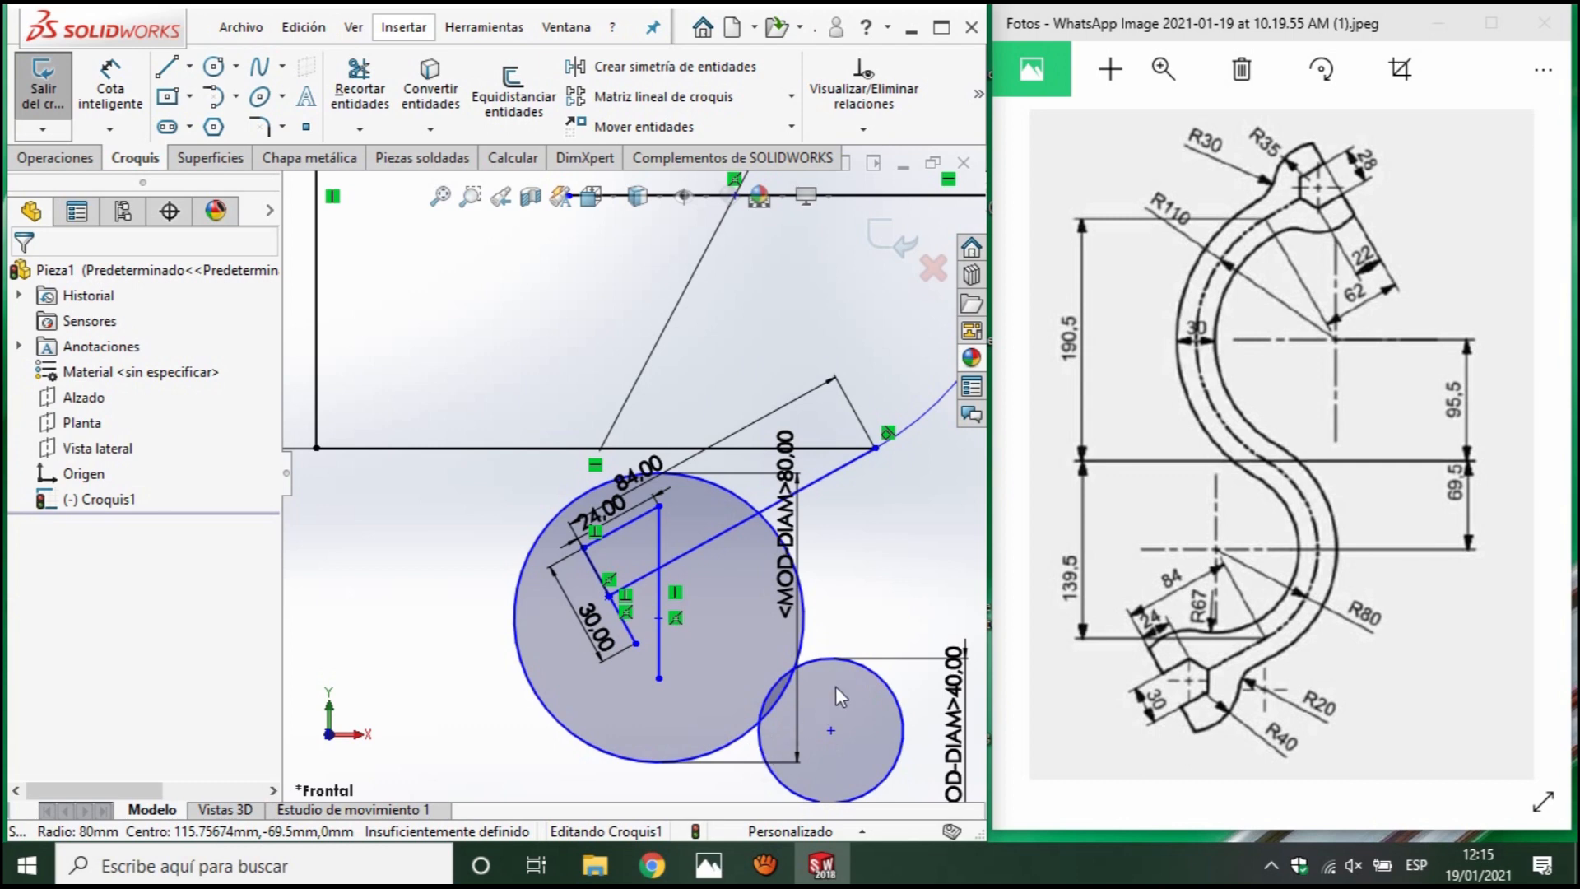
scroll(836, 688, up, 4)
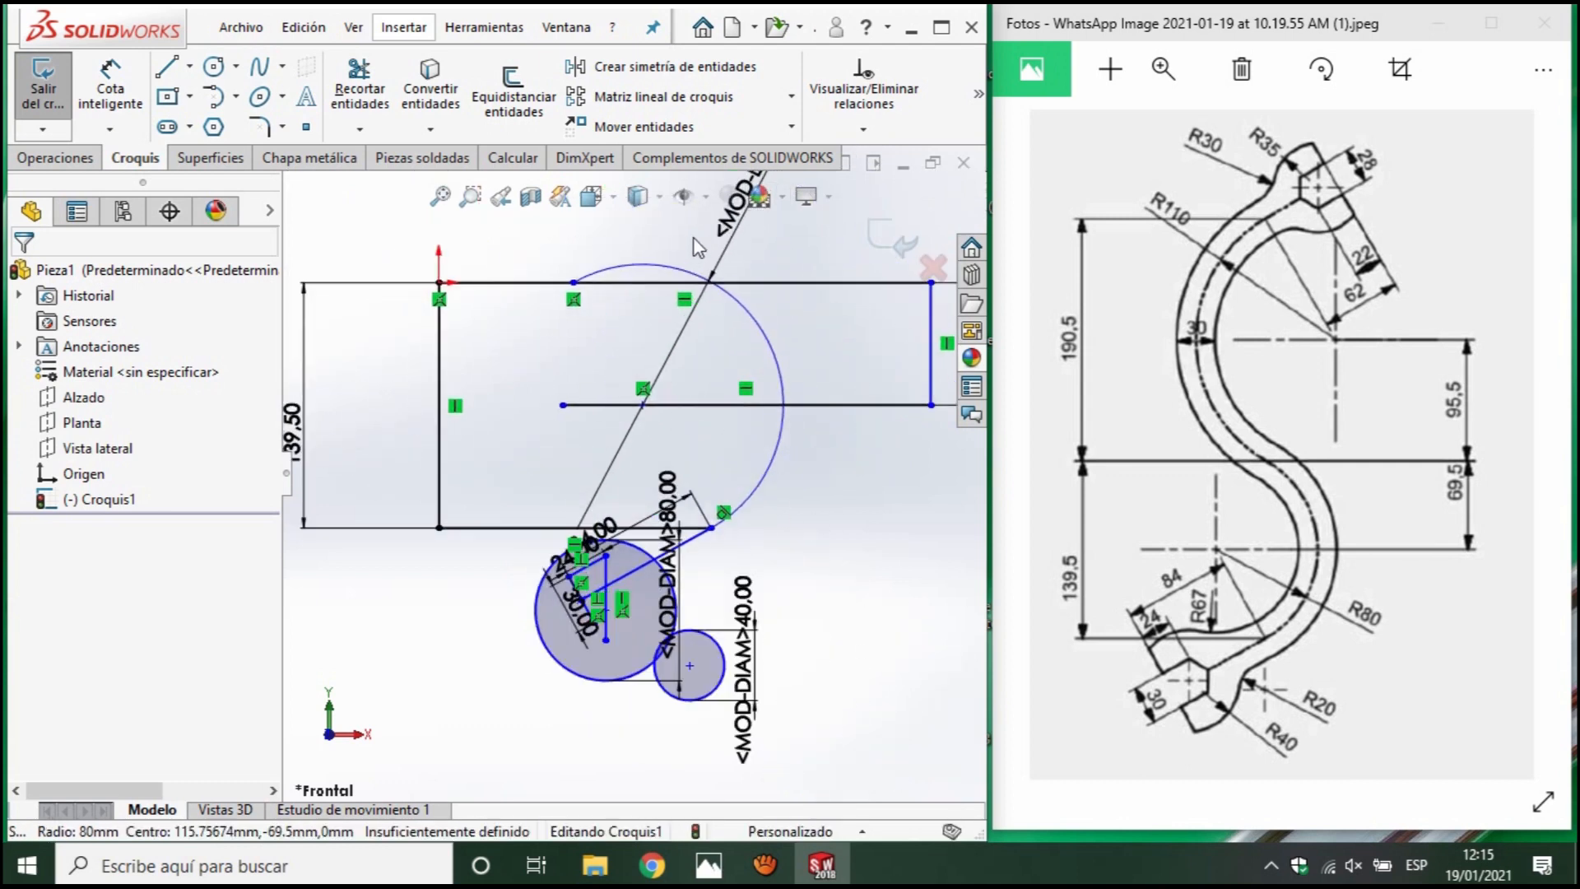
drag(693, 246, 644, 272)
click(360, 88)
drag(881, 477, 906, 312)
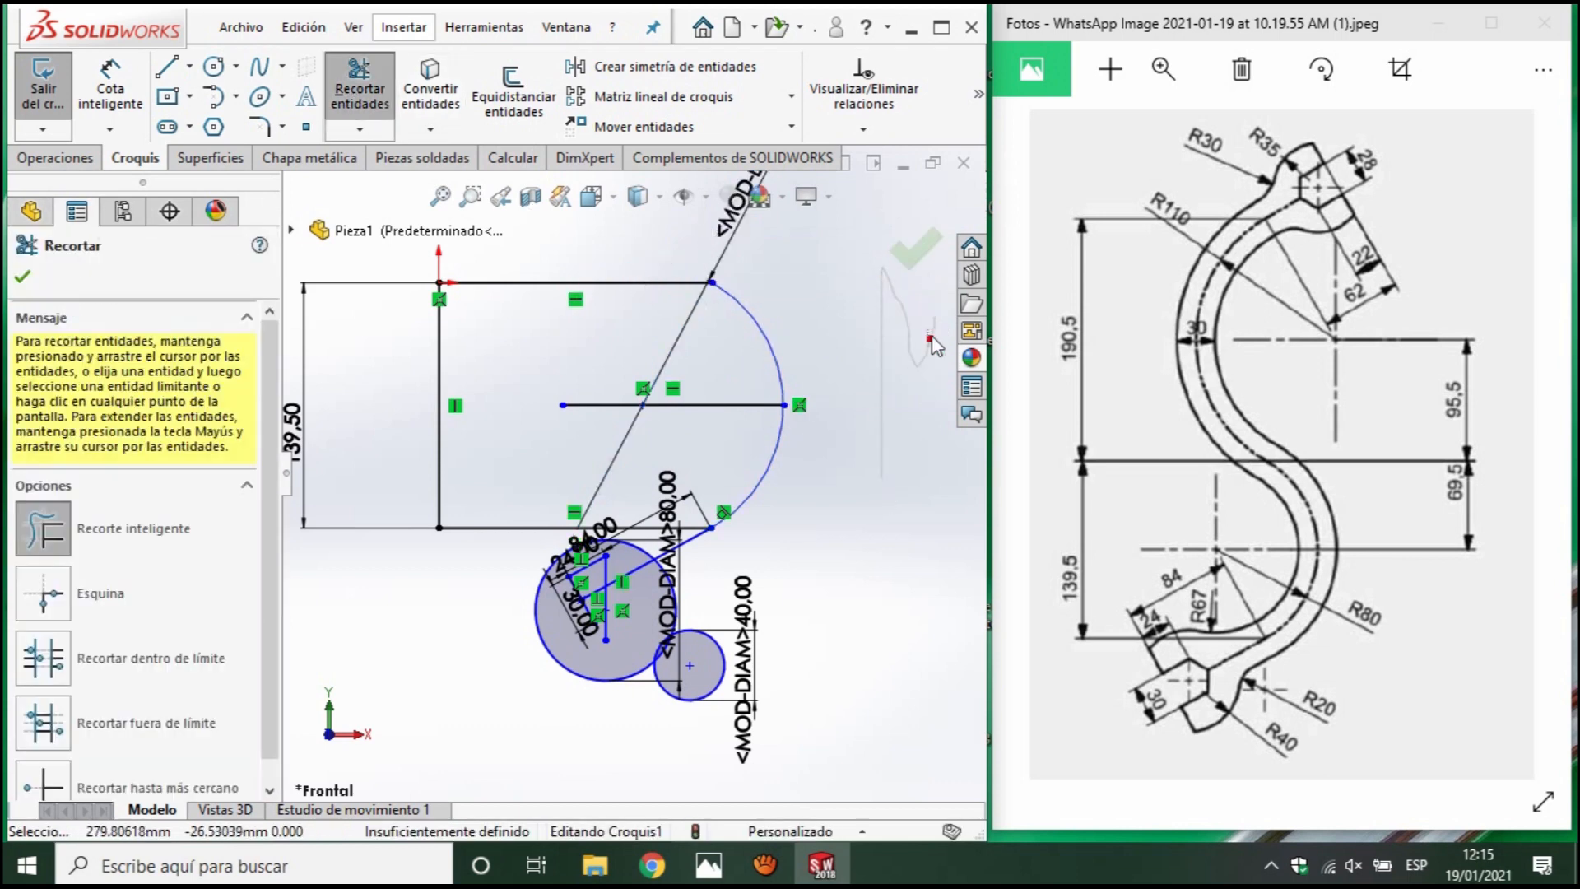
drag(693, 428, 696, 384)
drag(638, 236, 624, 374)
scroll(611, 269, down, 5)
scroll(628, 468, up, 5)
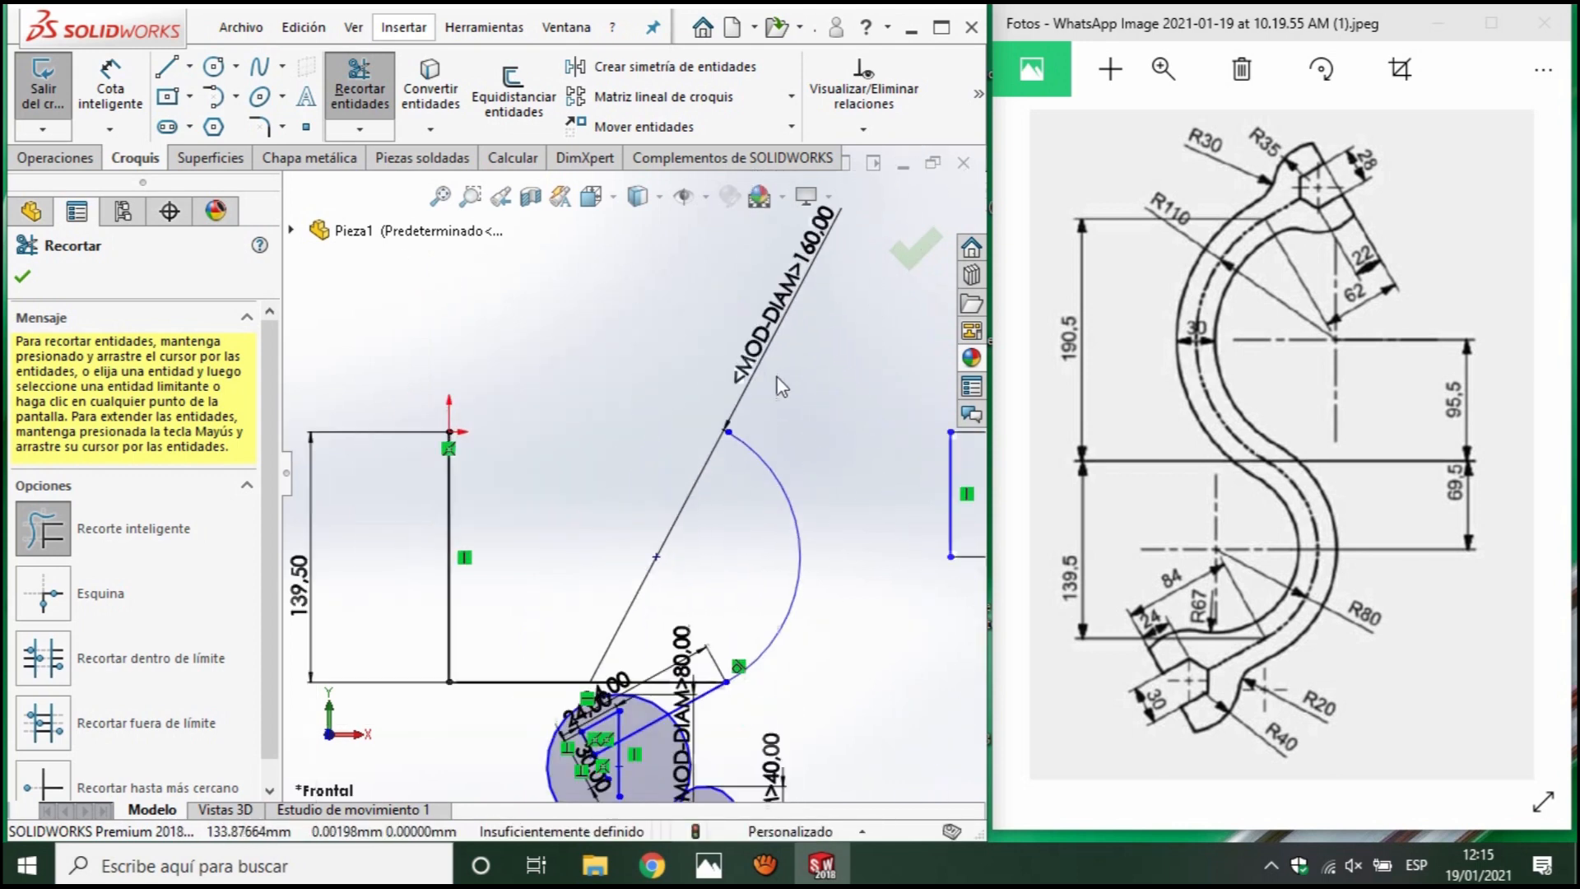
Offset the 160 mm diameter arc by 15 mm in both directions.
click(522, 135)
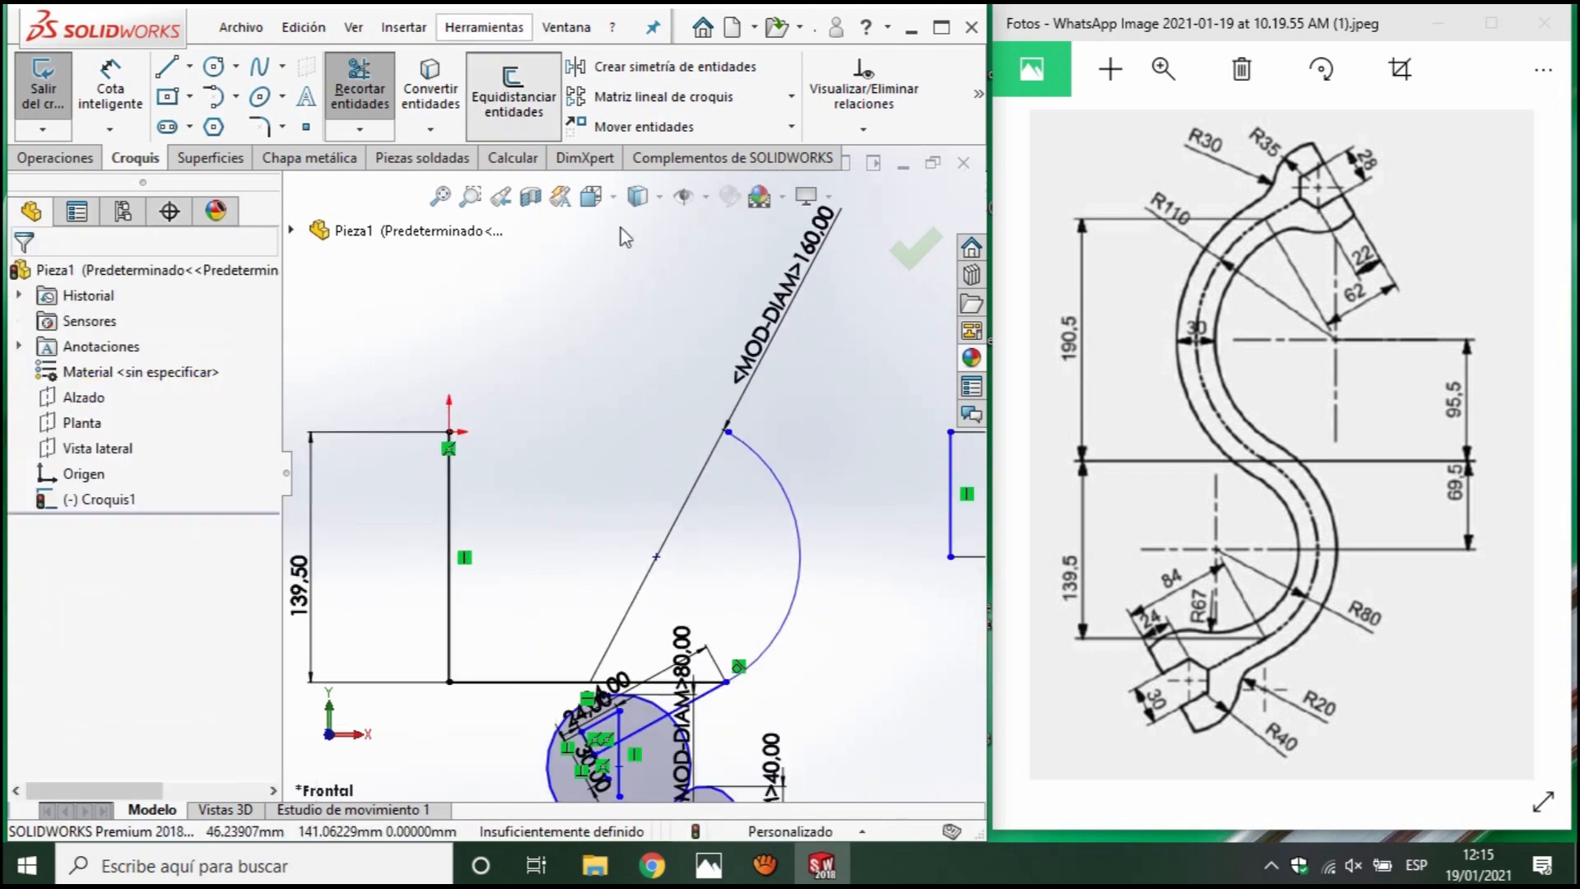
click(803, 553)
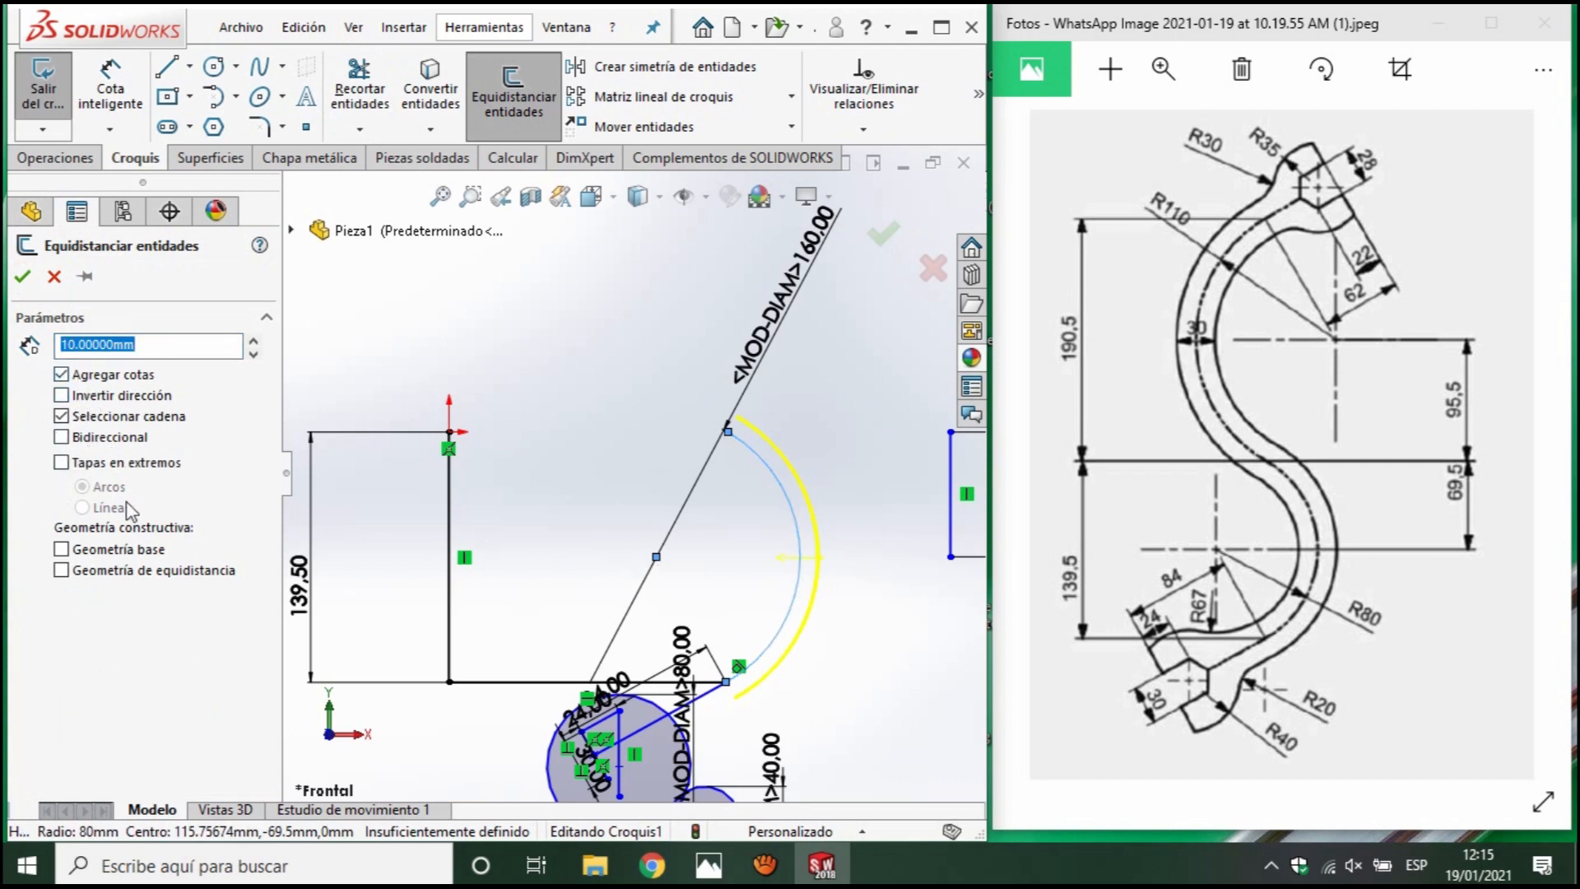
click(62, 437)
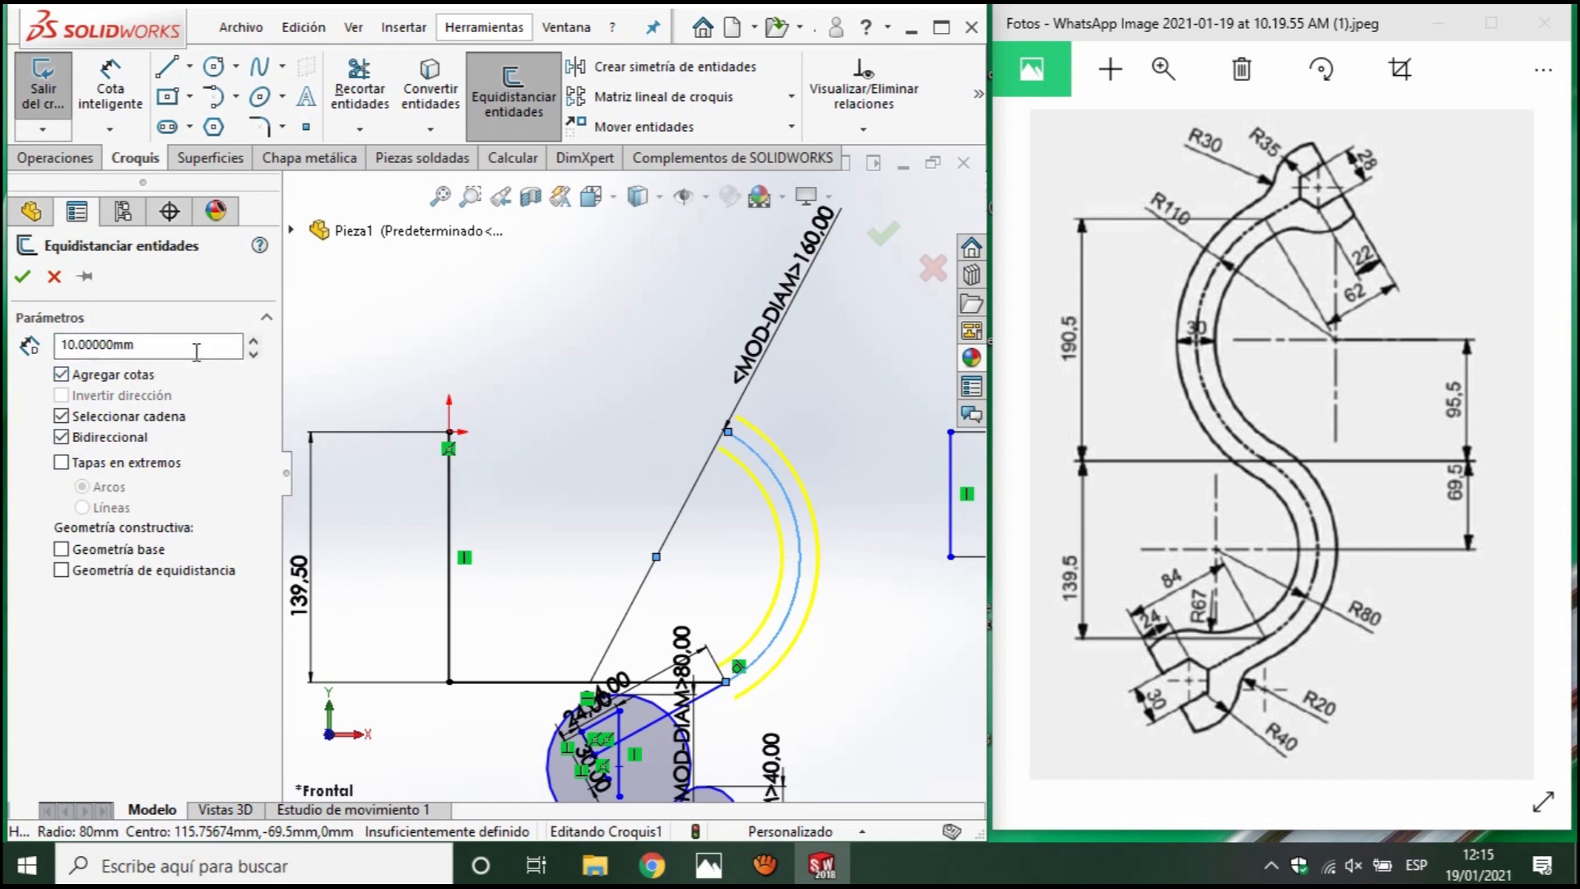
double_click(165, 348)
text(15)
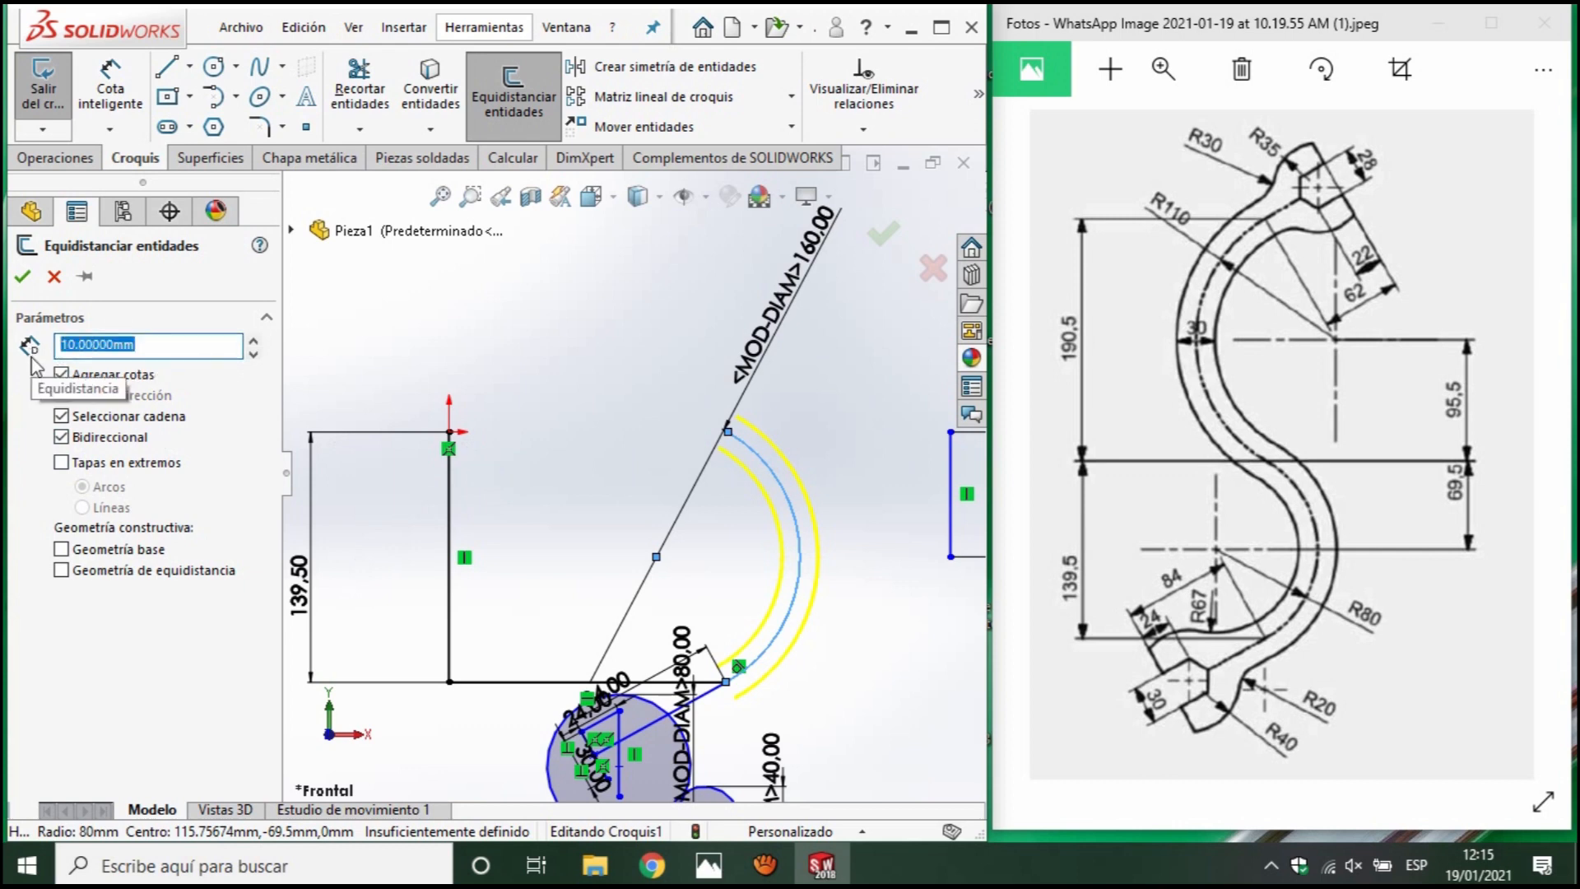
key(Return)
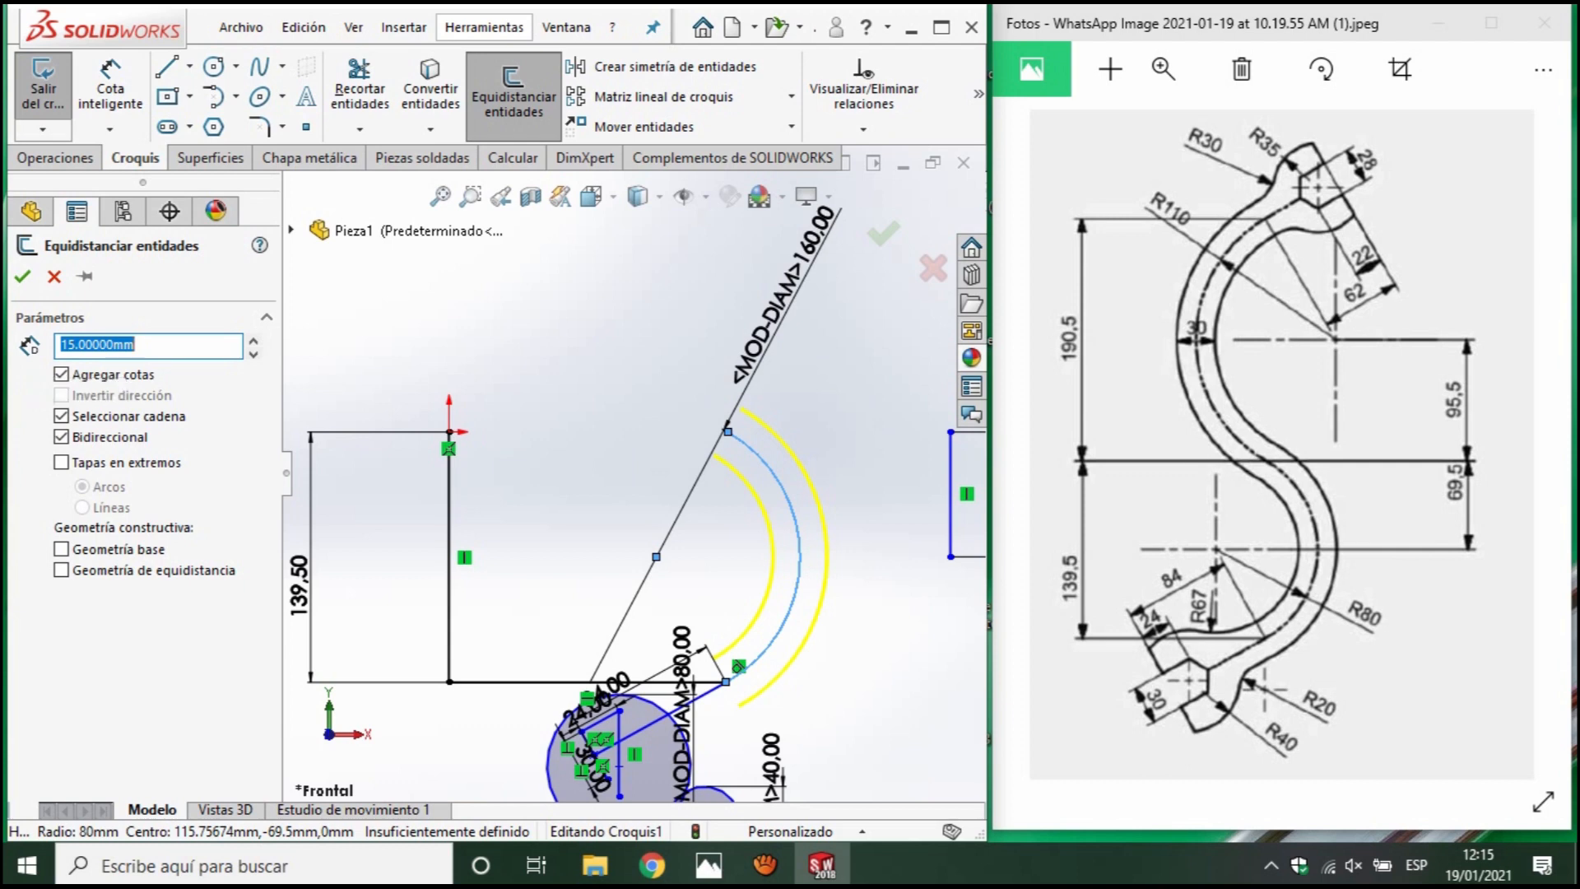
click(20, 277)
scroll(706, 605, down, 2)
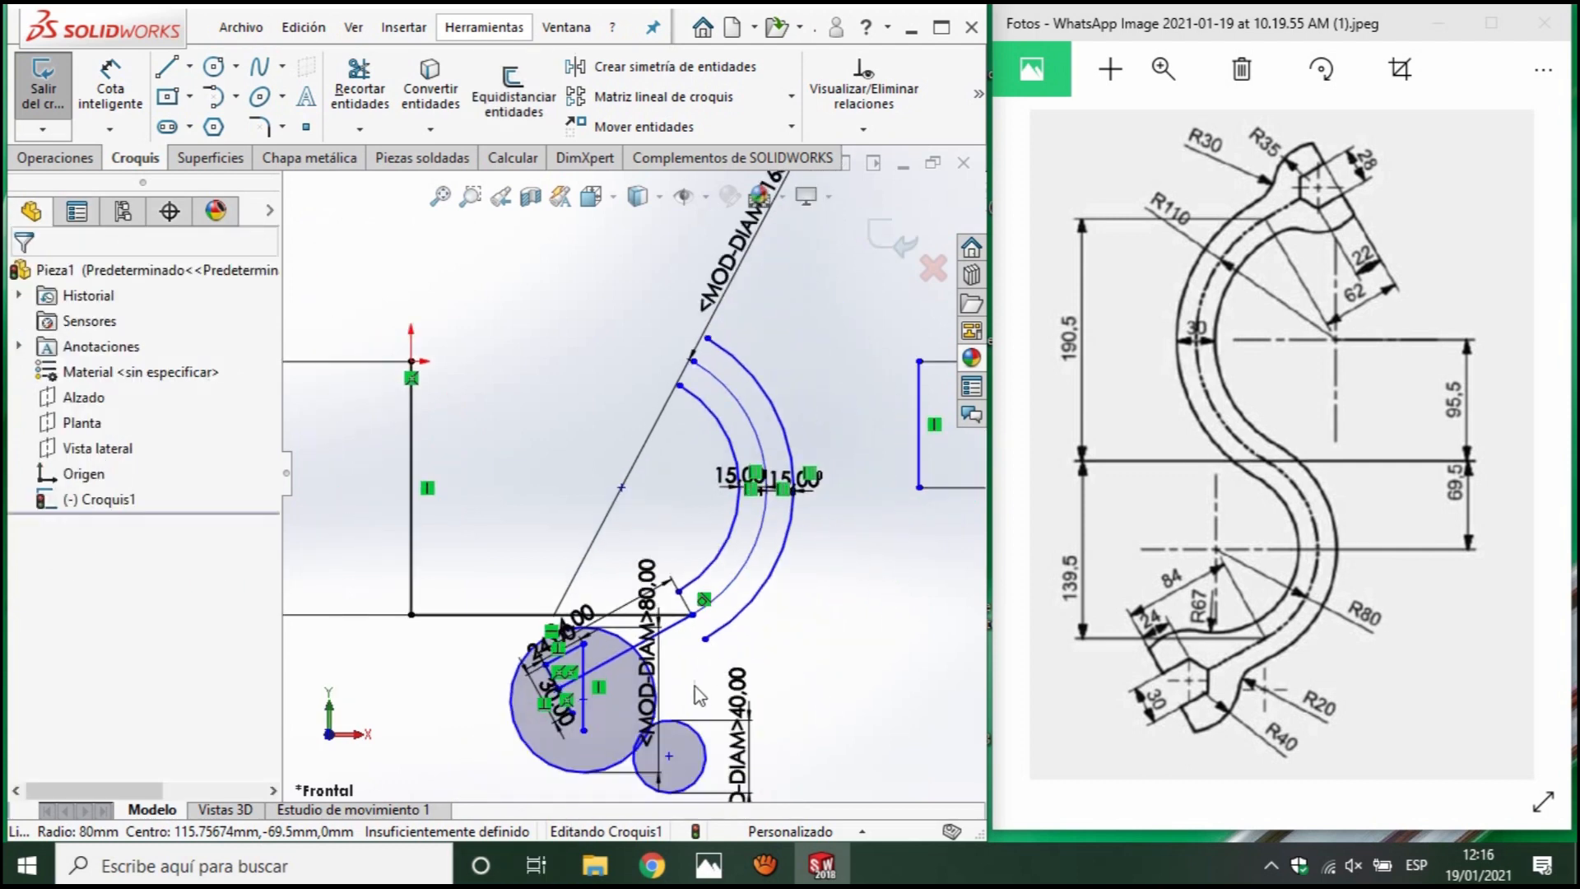
Extend the lower end of the outer offset arc to the 80 mm circle.
click(723, 626)
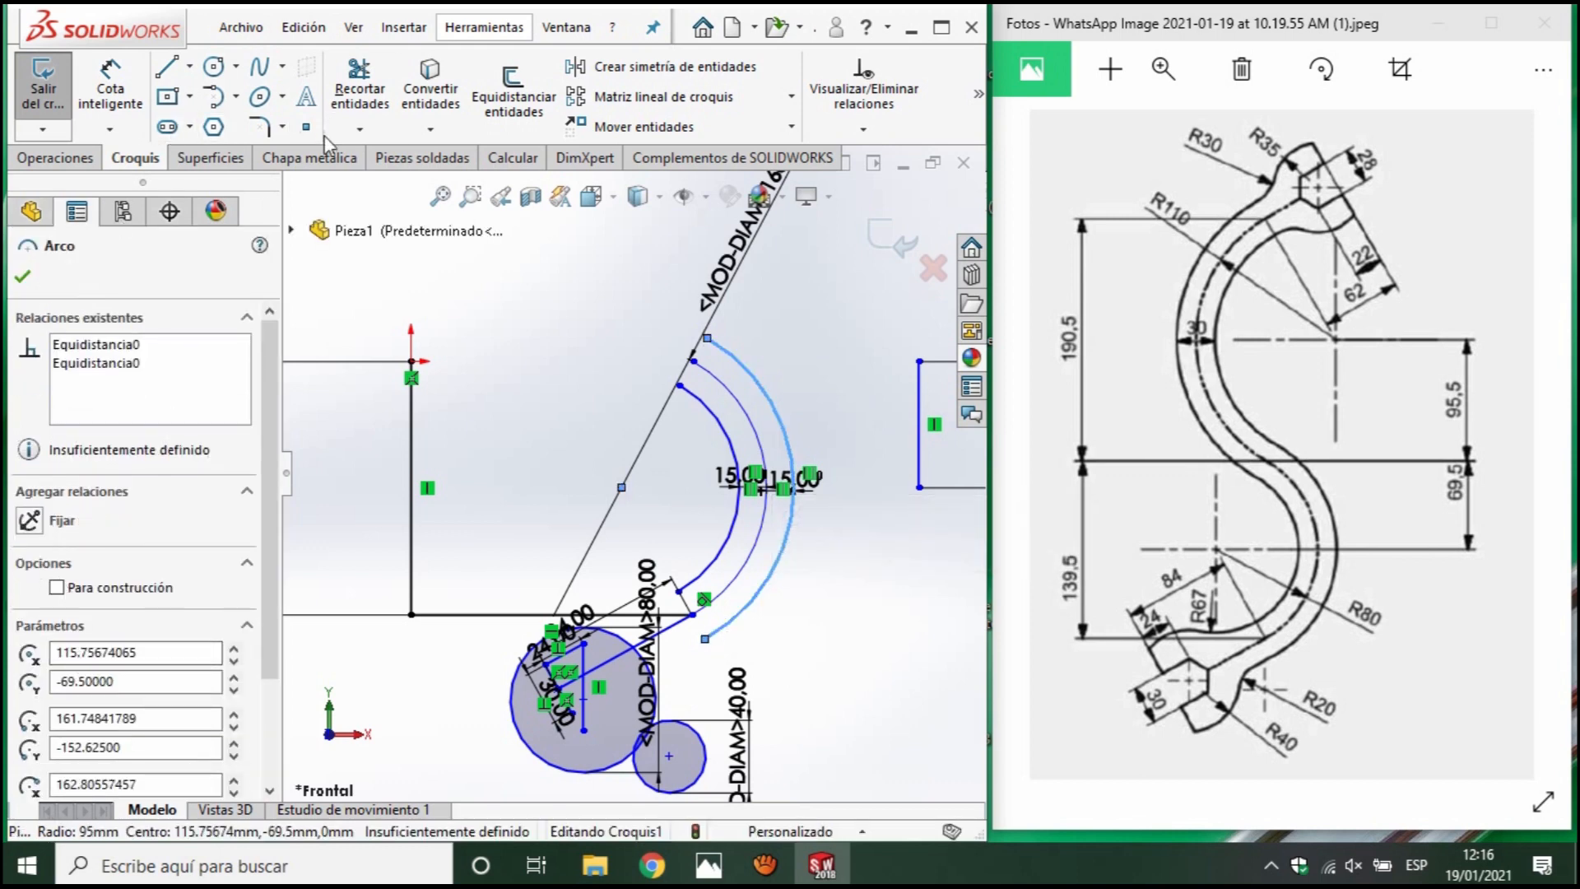
click(359, 129)
click(412, 153)
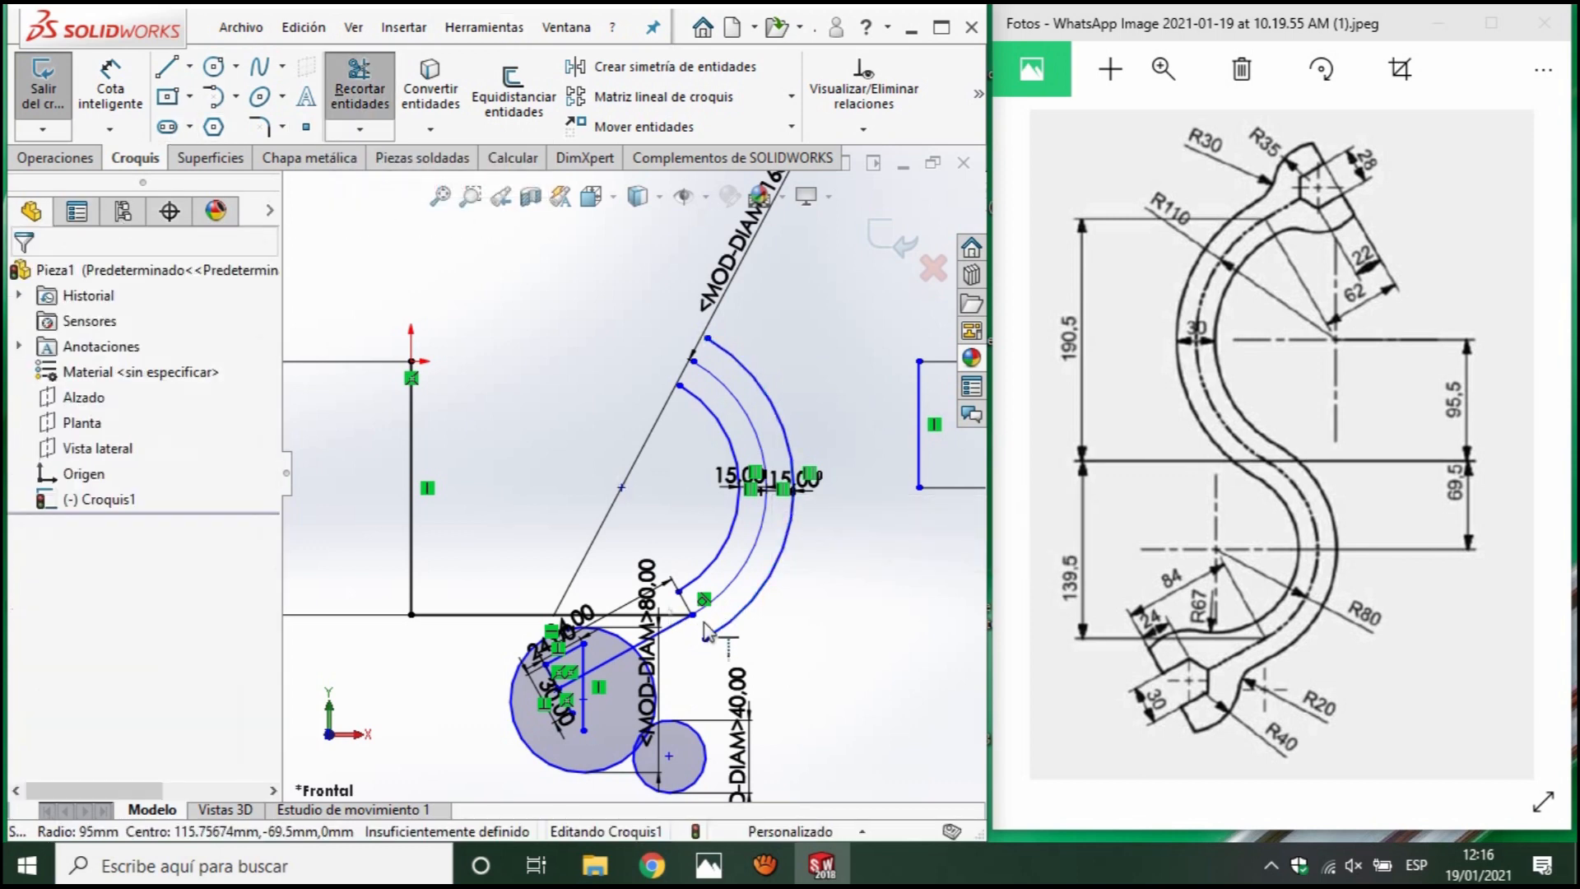
click(725, 630)
scroll(734, 683, down, 4)
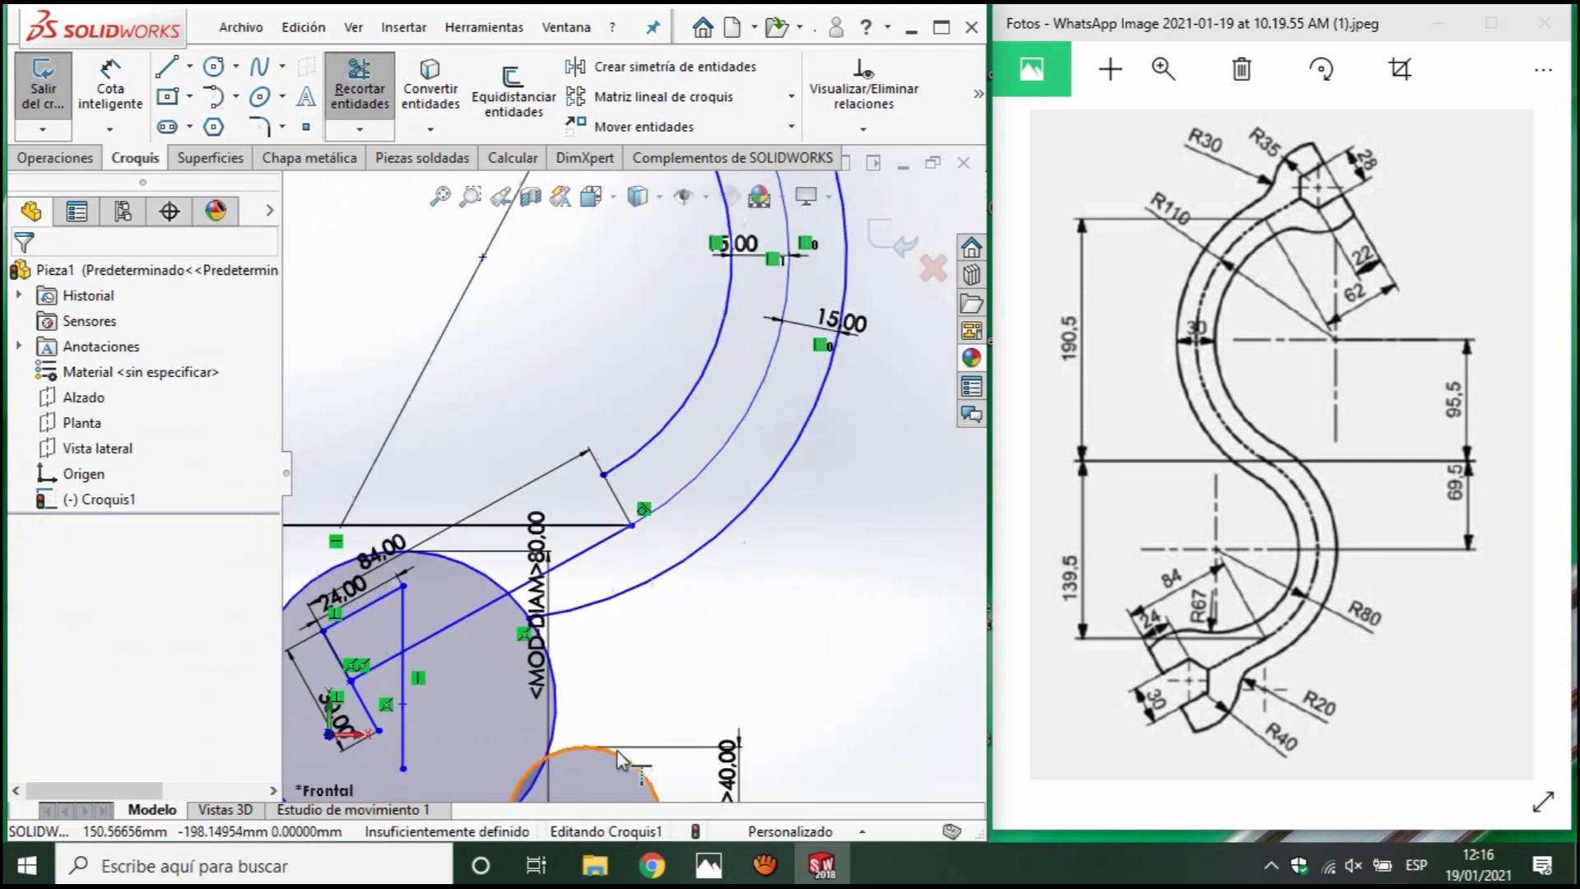
scroll(619, 744, up, 3)
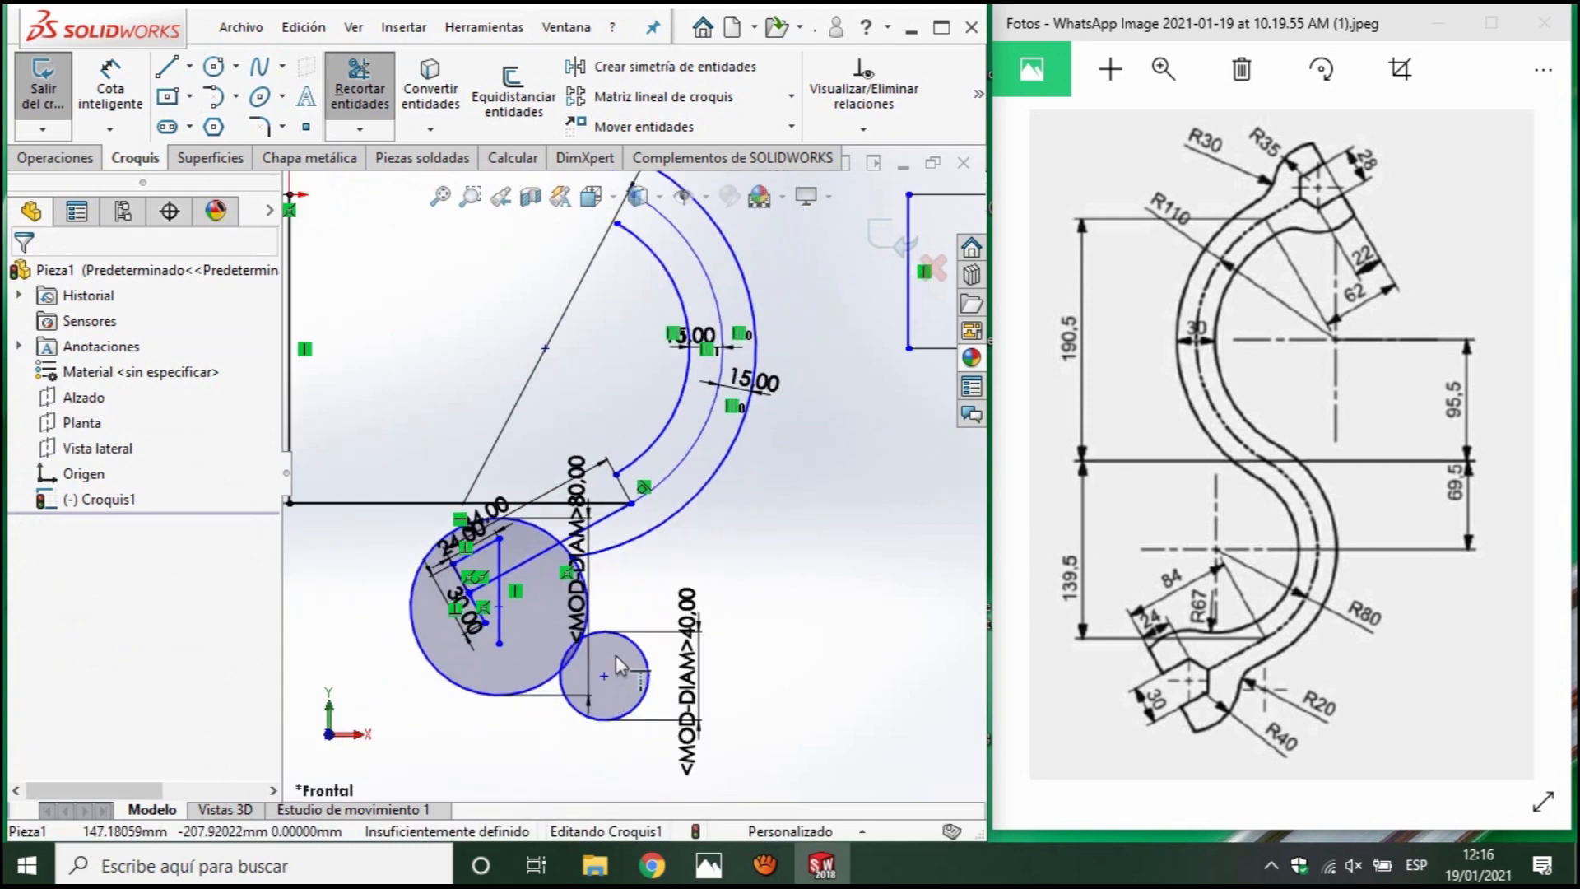
Move the 40 mm circle up beside the 80 mm circle and make it tangent to the outer offset arc.
key(Escape)
drag(605, 676, 694, 617)
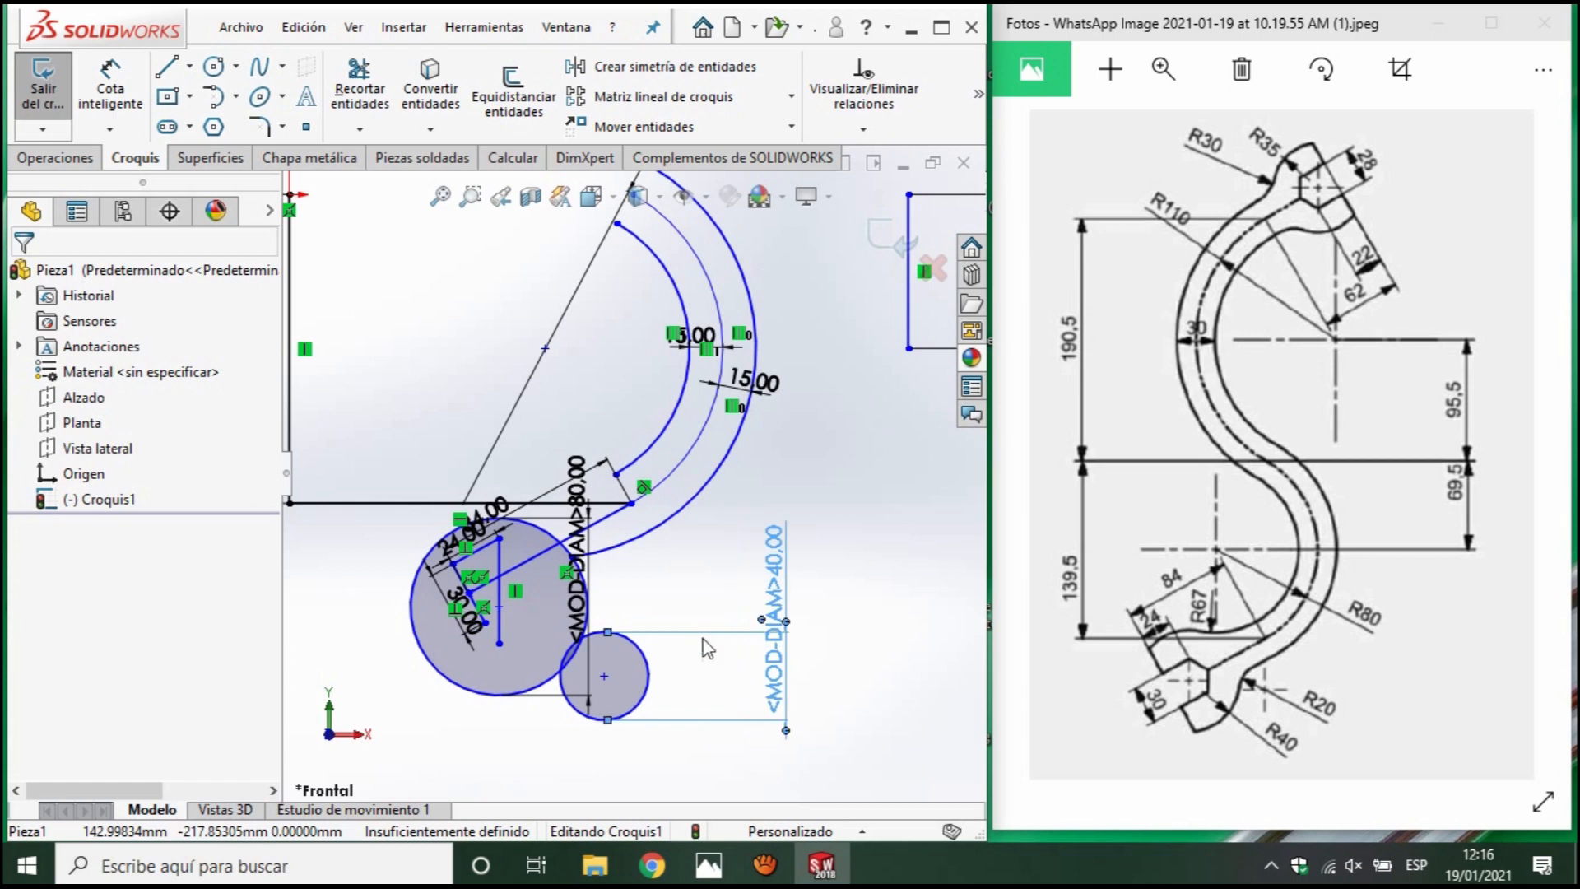
drag(604, 678, 631, 606)
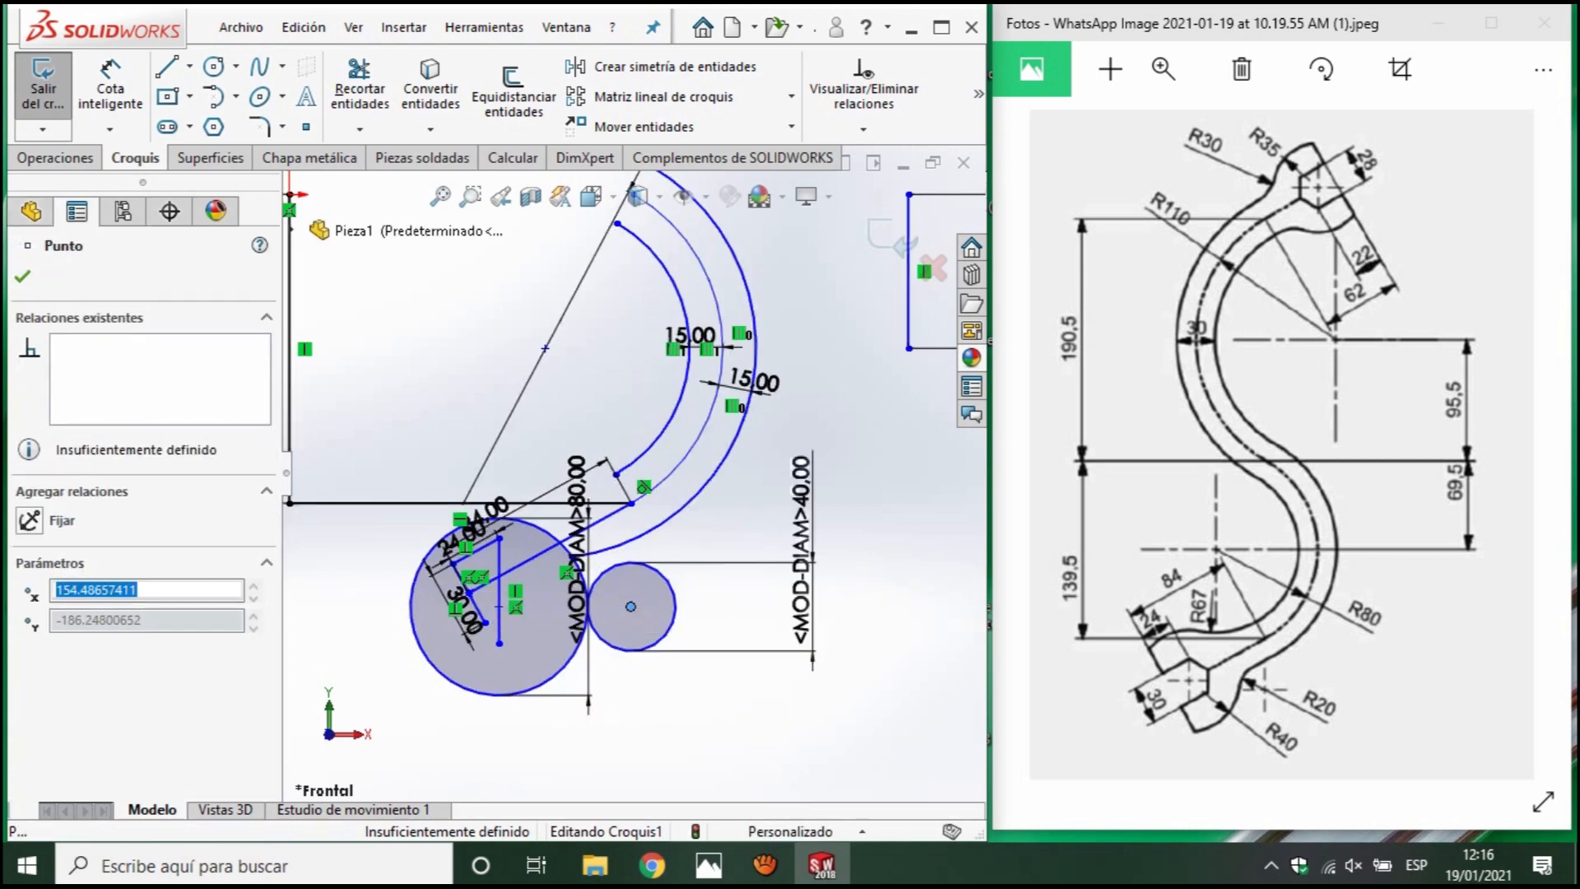
scroll(624, 556, down, 3)
click(658, 524)
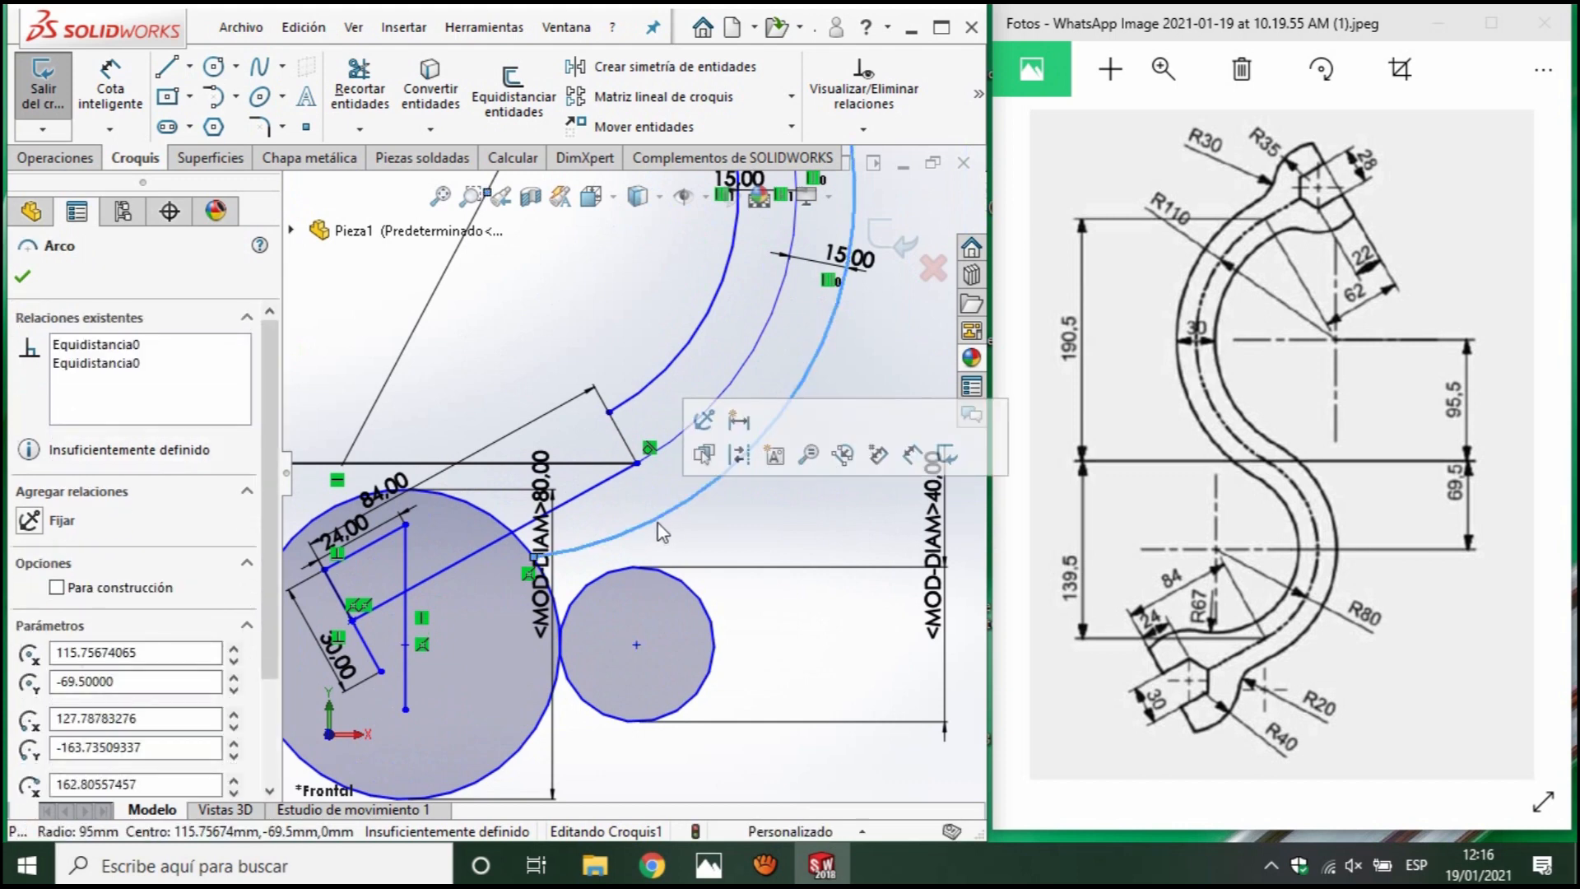
ctrl+click(628, 578)
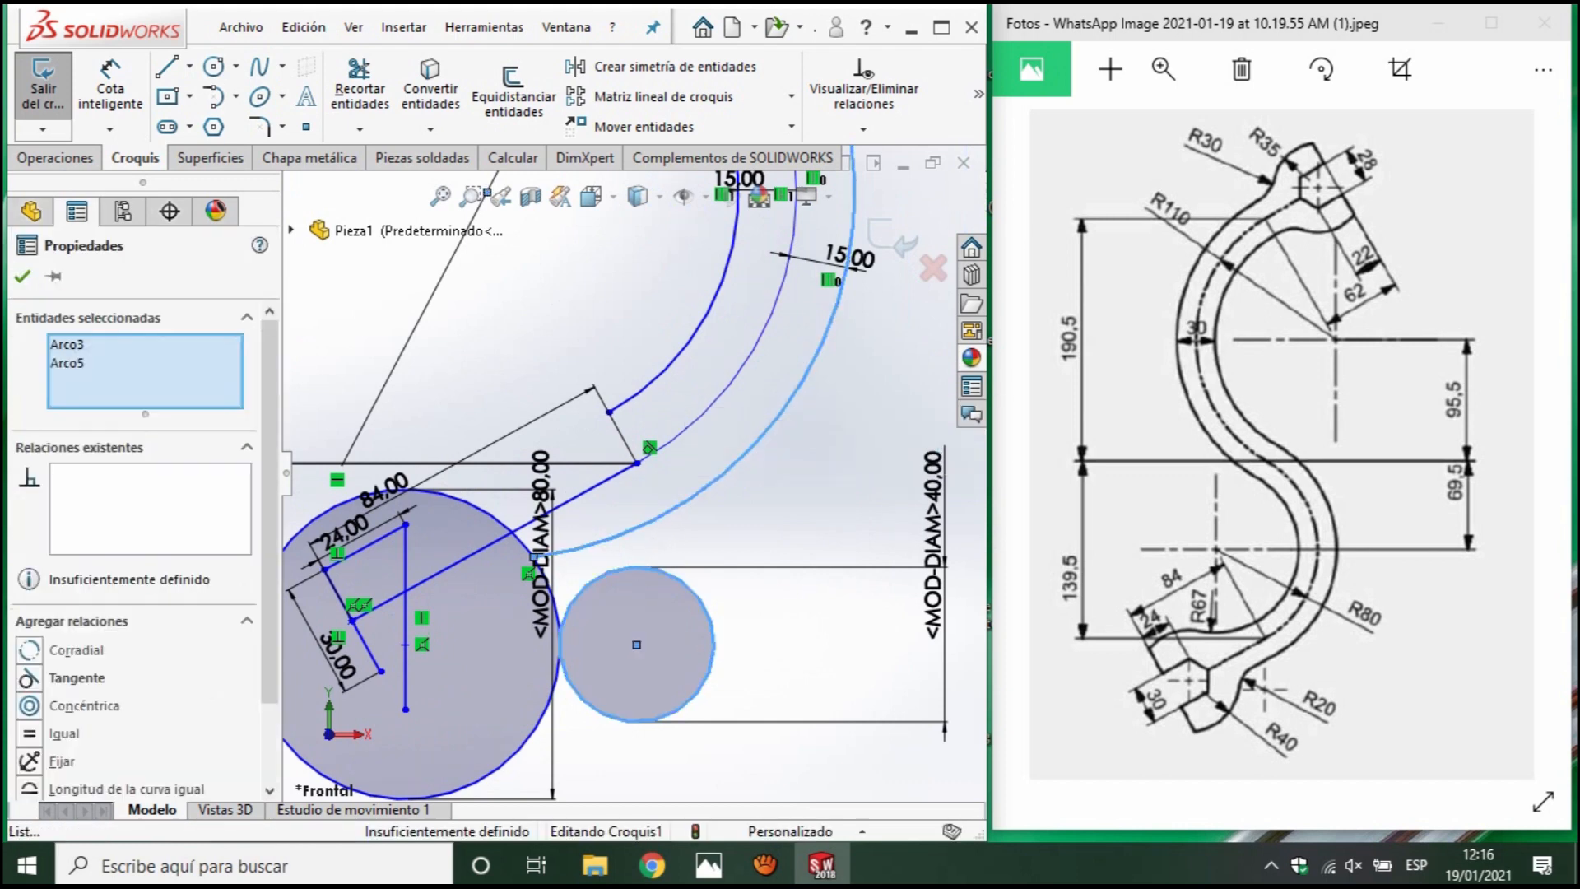
click(48, 679)
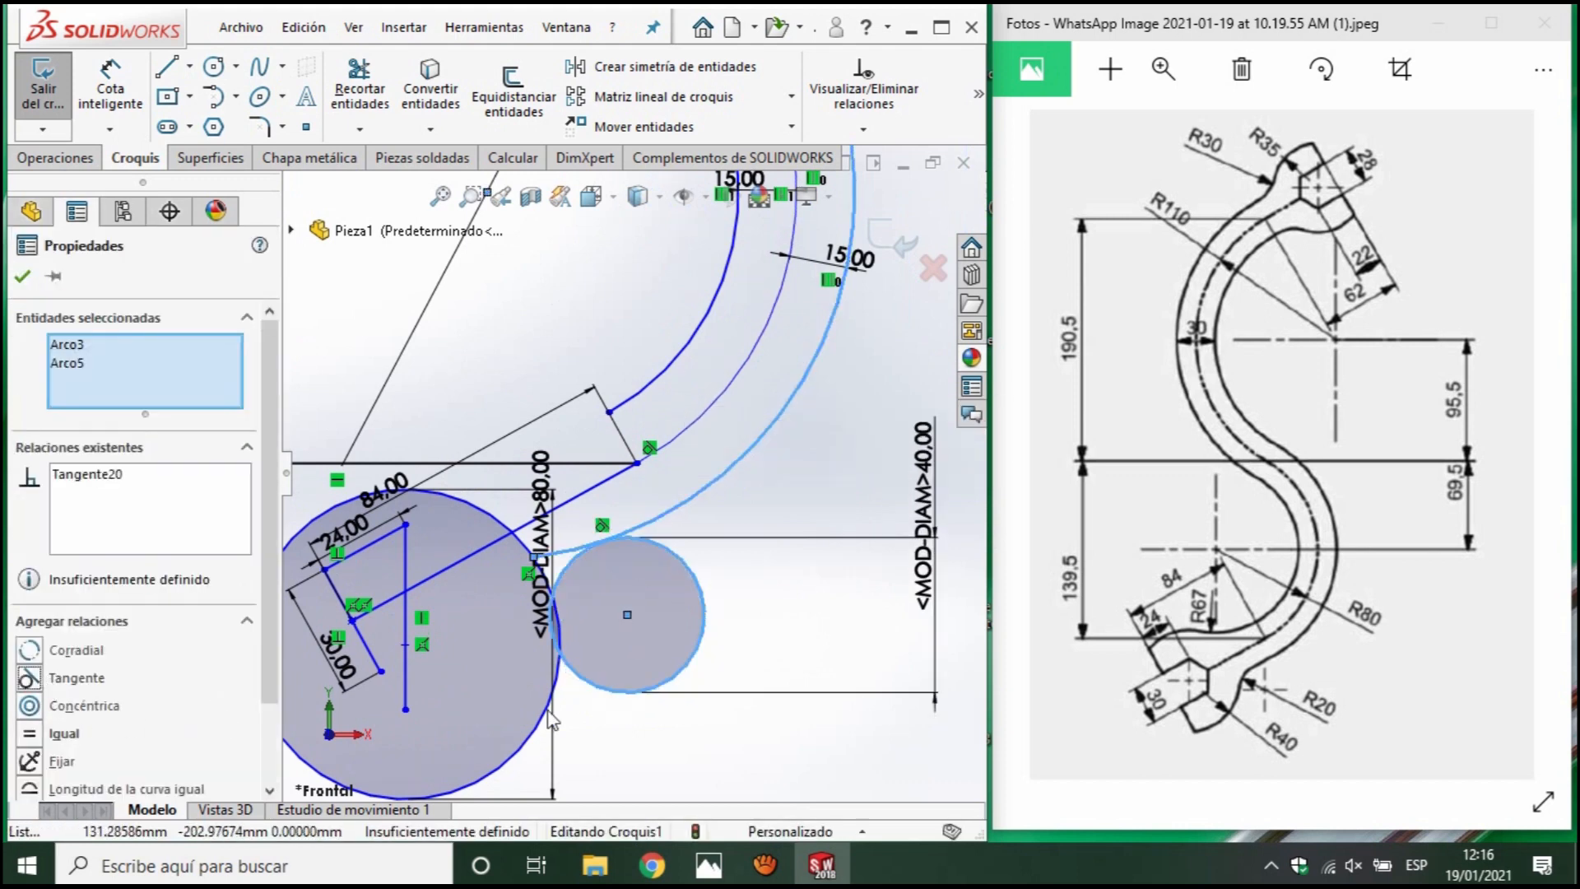
scroll(550, 717, down, 2)
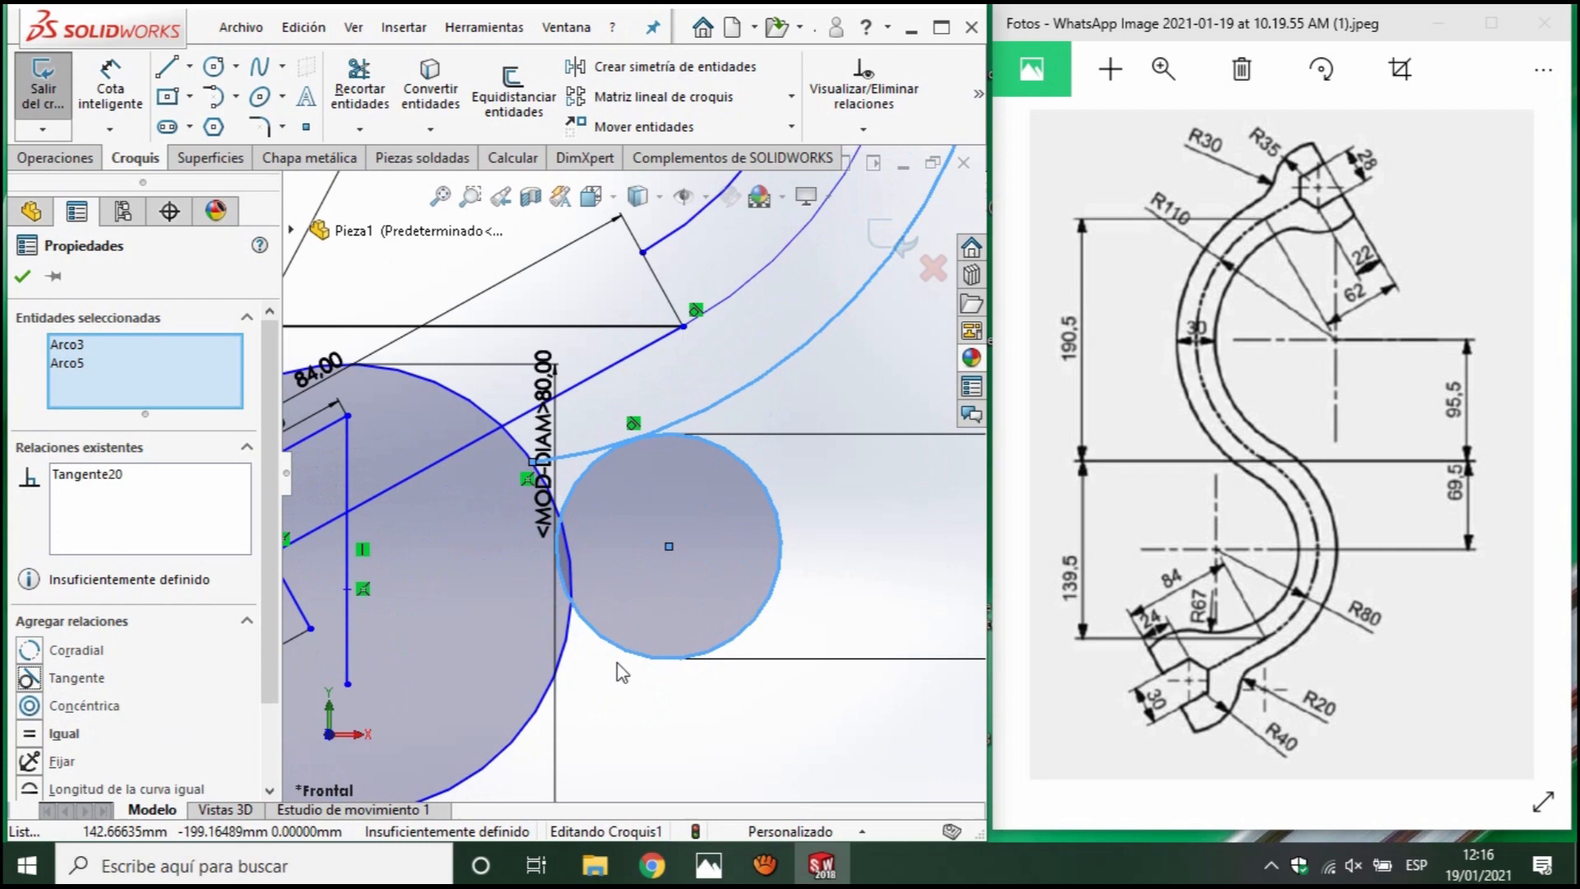
ctrl+click(562, 683)
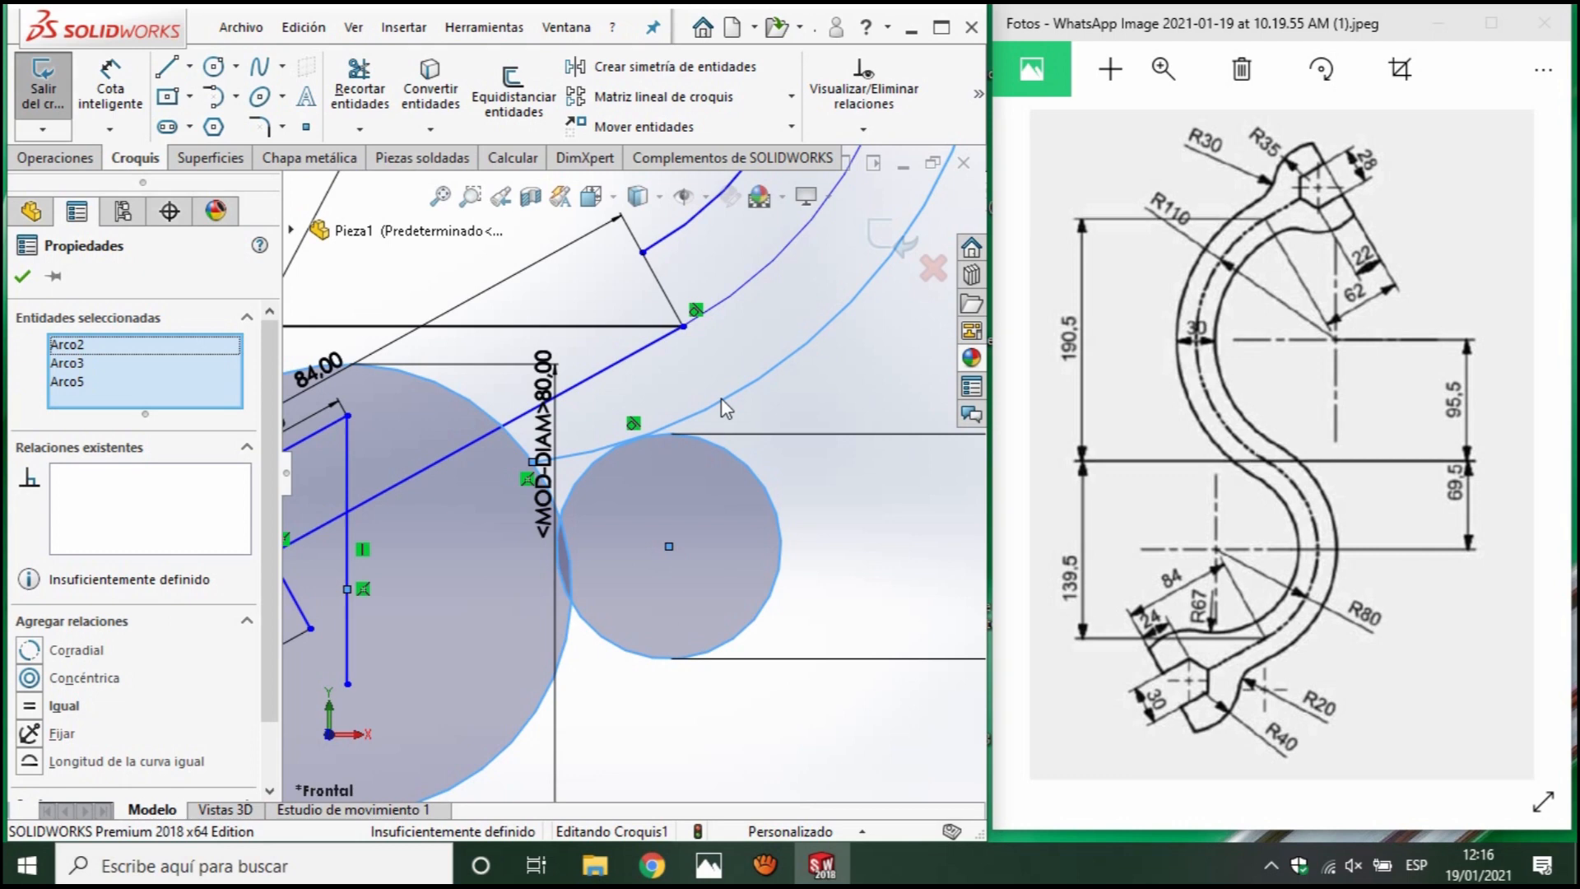
right_click(76, 347)
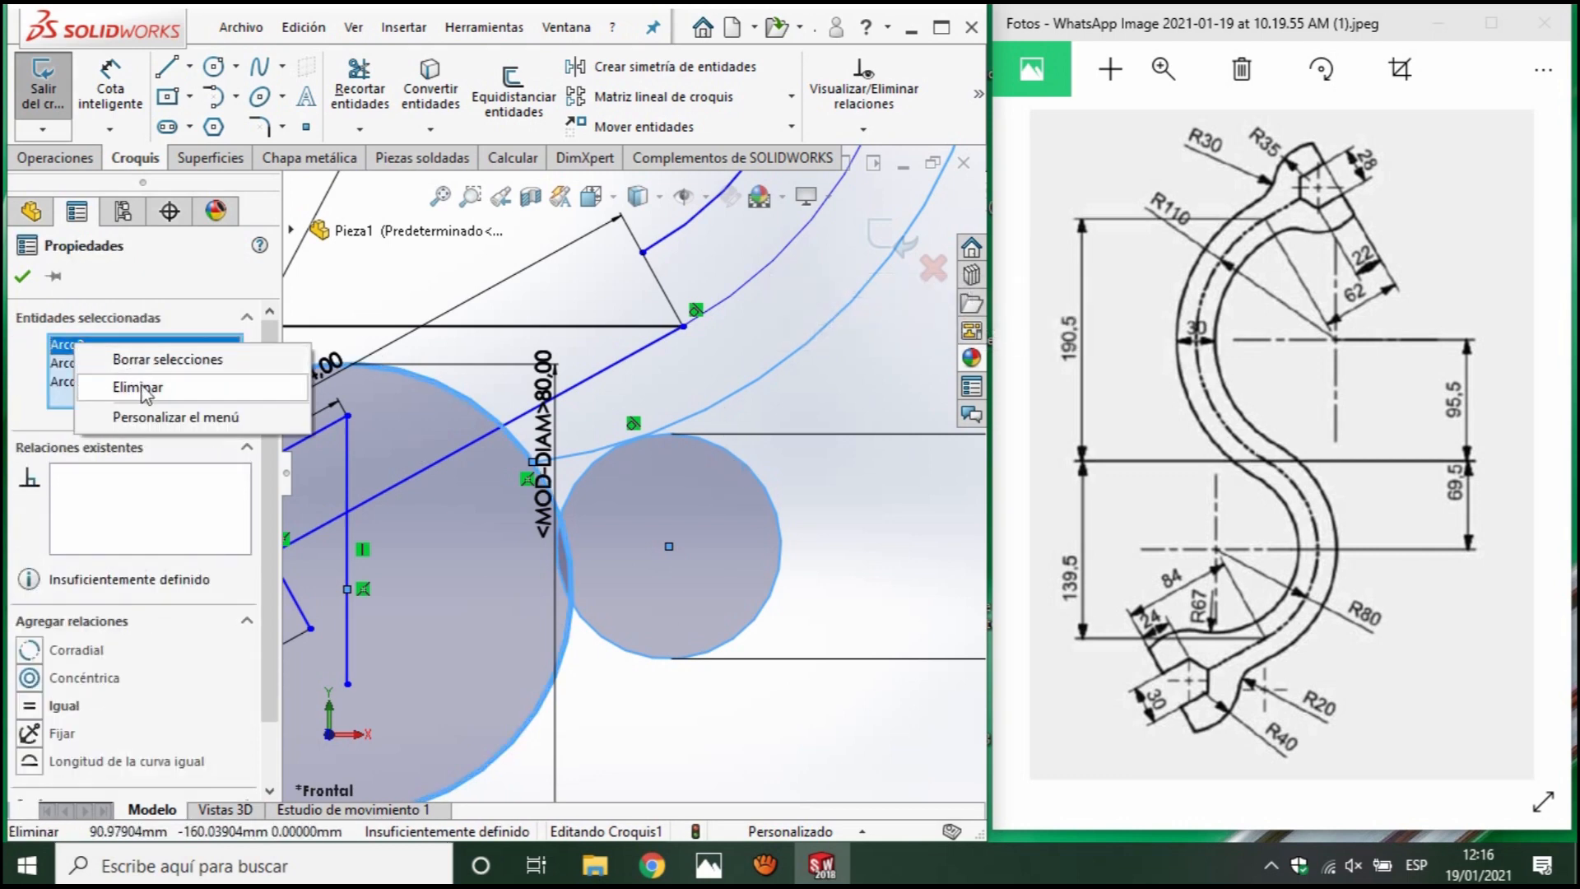
click(140, 389)
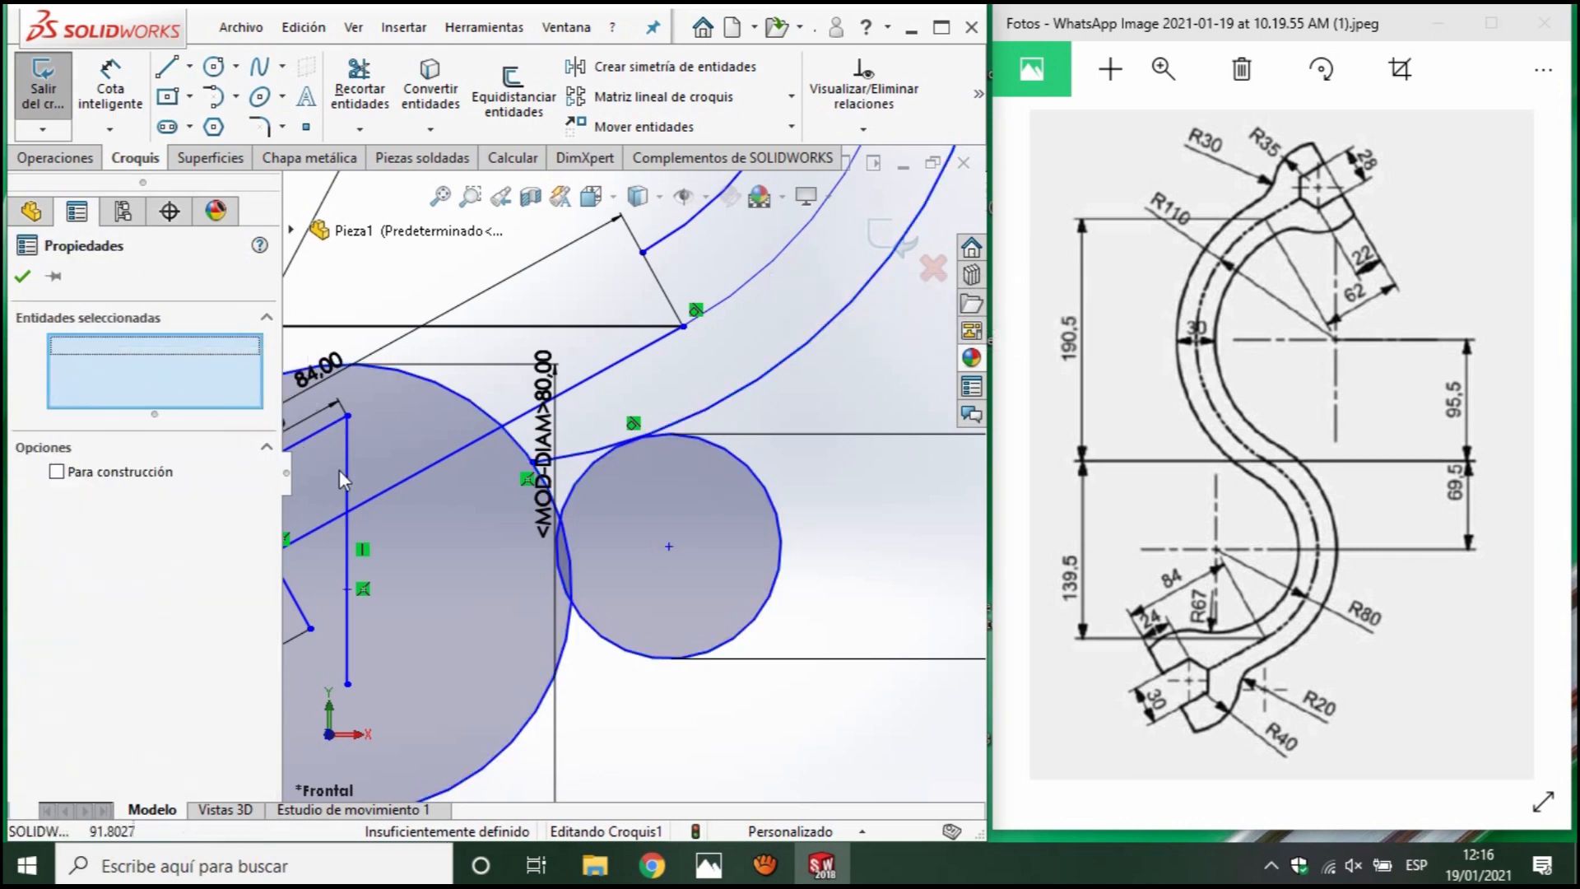
Make the 40 mm circle tangent to the 80 mm circle.
click(611, 646)
ctrl+click(560, 667)
click(27, 681)
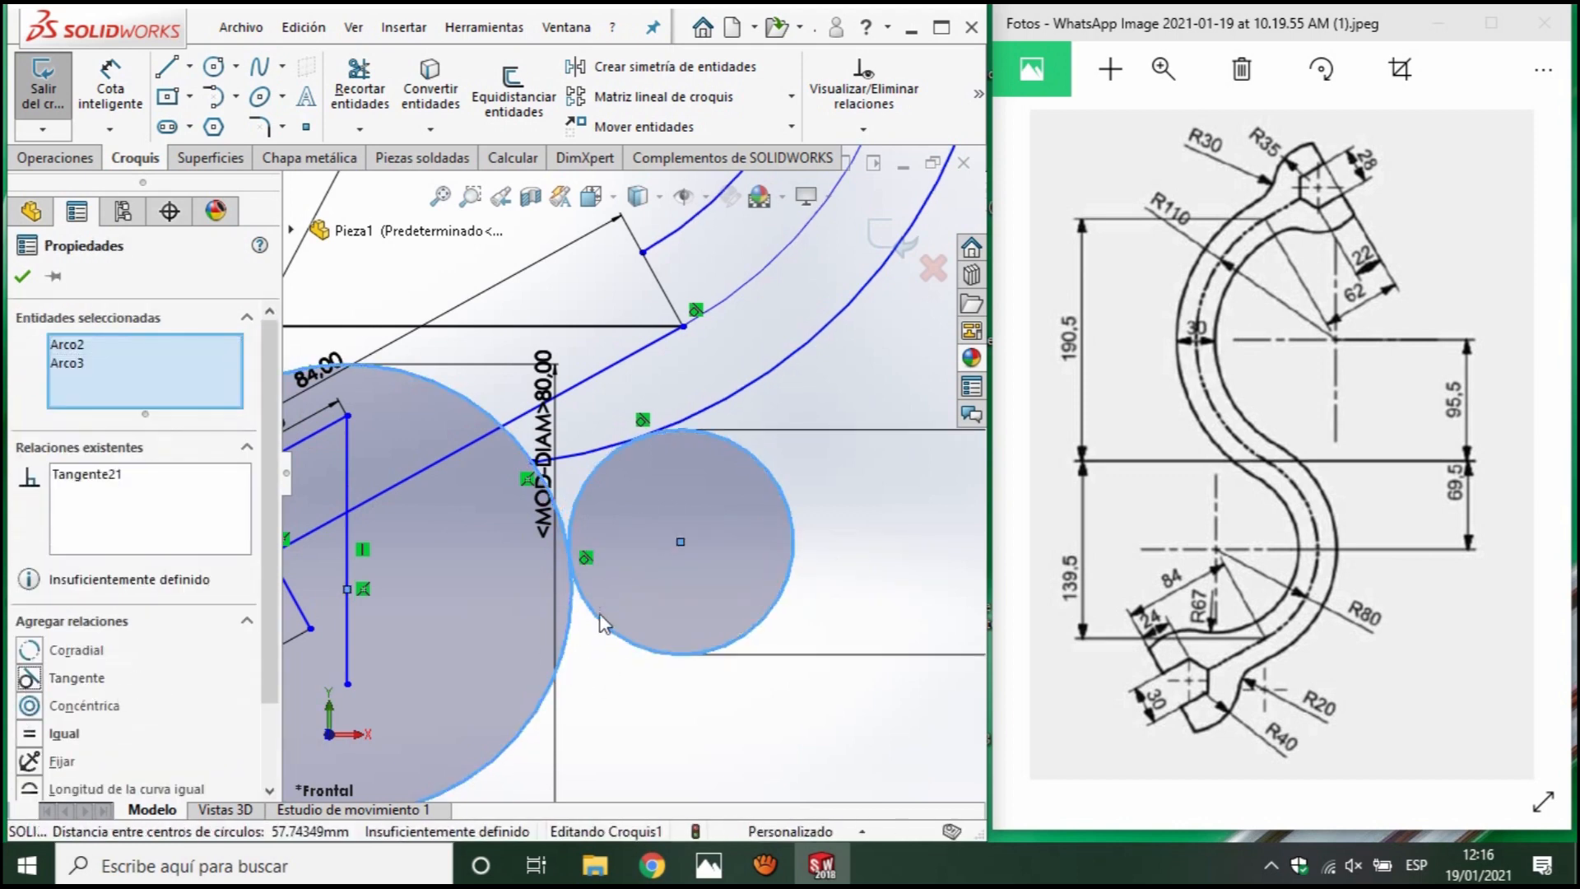
Trim the outer arc beyond its tangent point and cut the 40 mm circle down to the arc joining it to the 80 mm circle.
click(360, 91)
scroll(651, 535, down, 2)
drag(594, 623, 594, 636)
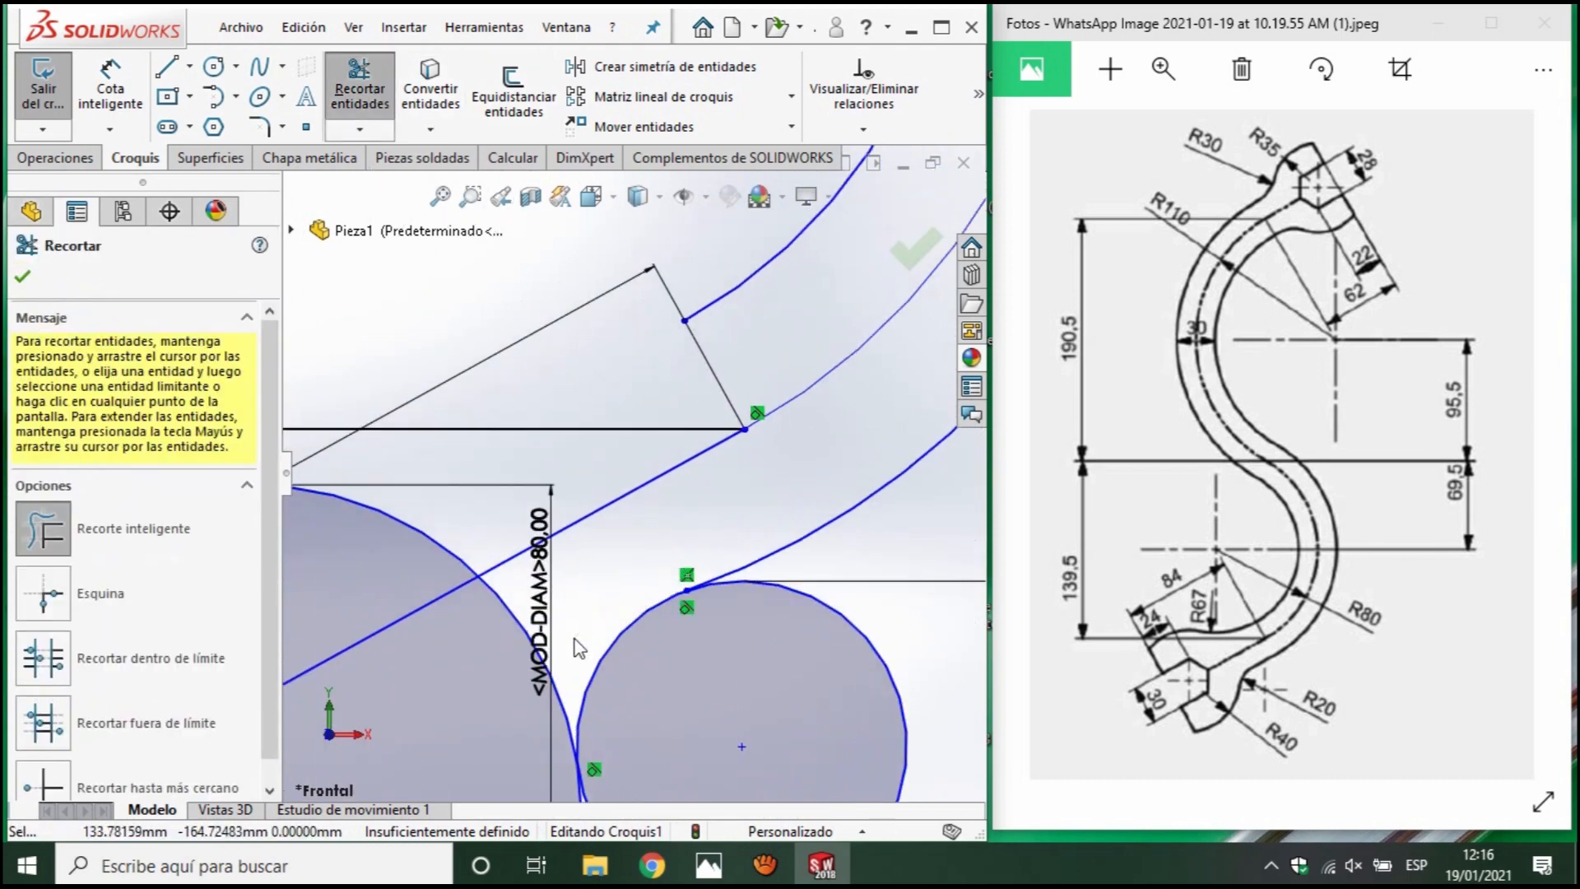
scroll(632, 472, up, 4)
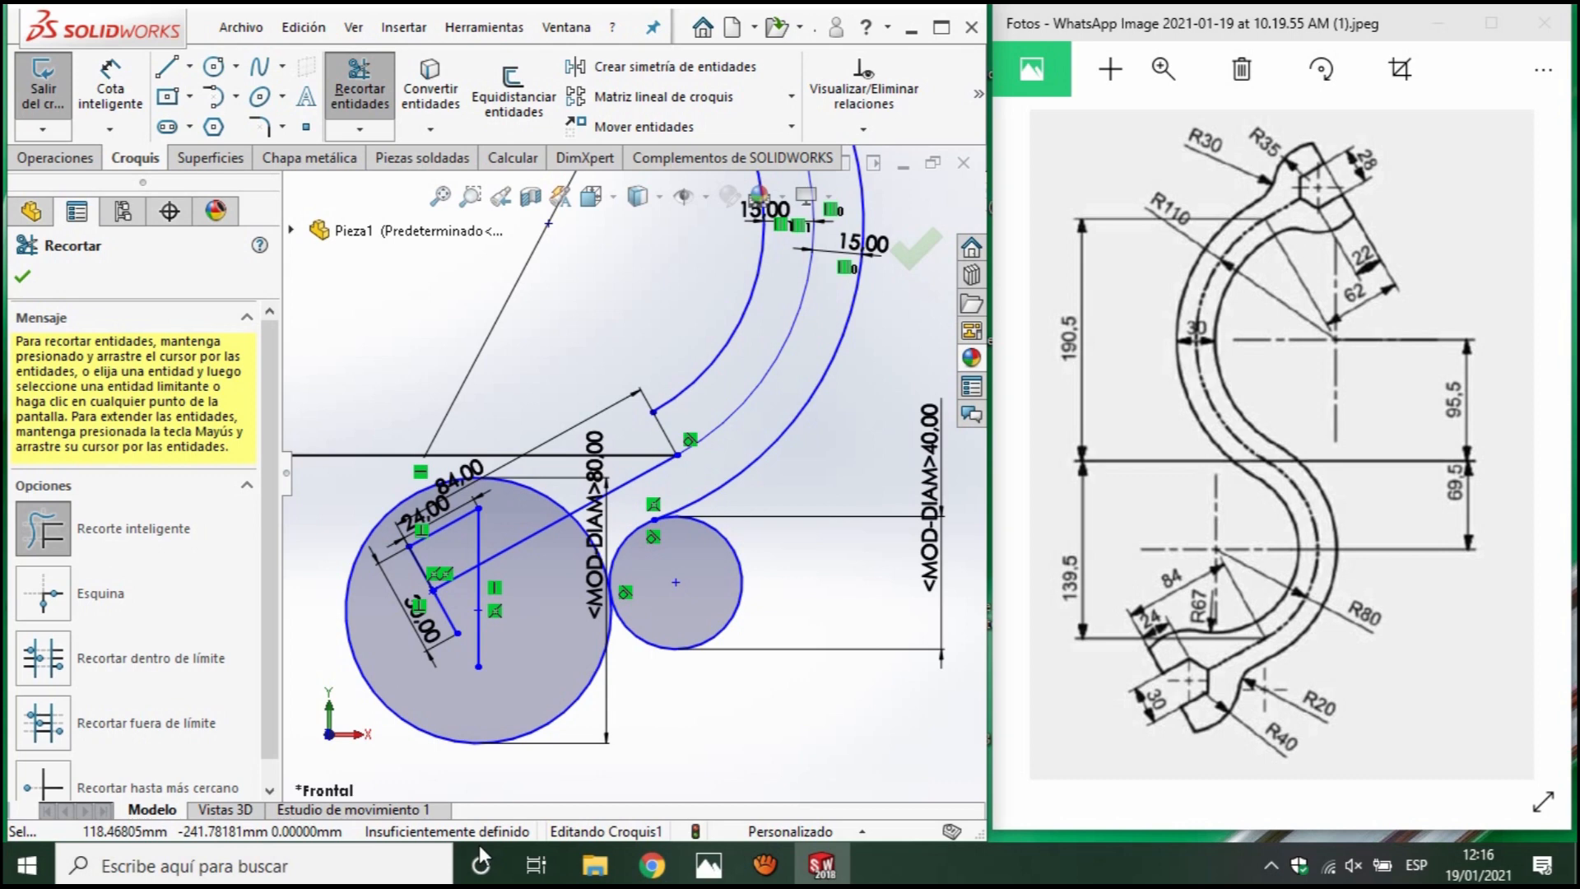
drag(662, 689, 774, 544)
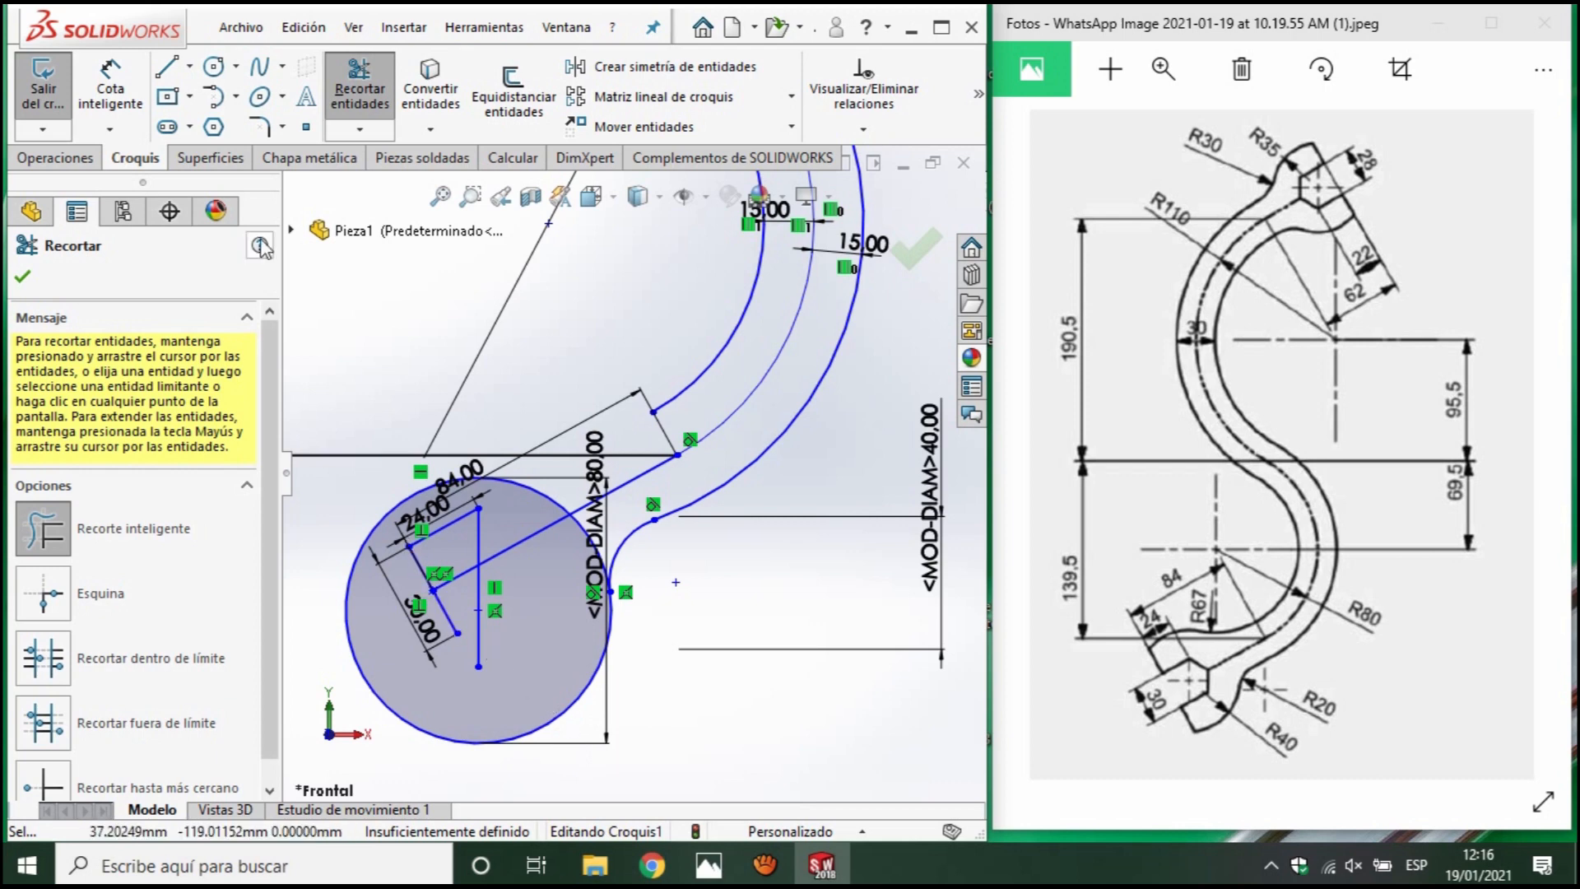
Sketch a short line upward from the 80 mm circle's centre along the vertical line.
click(175, 68)
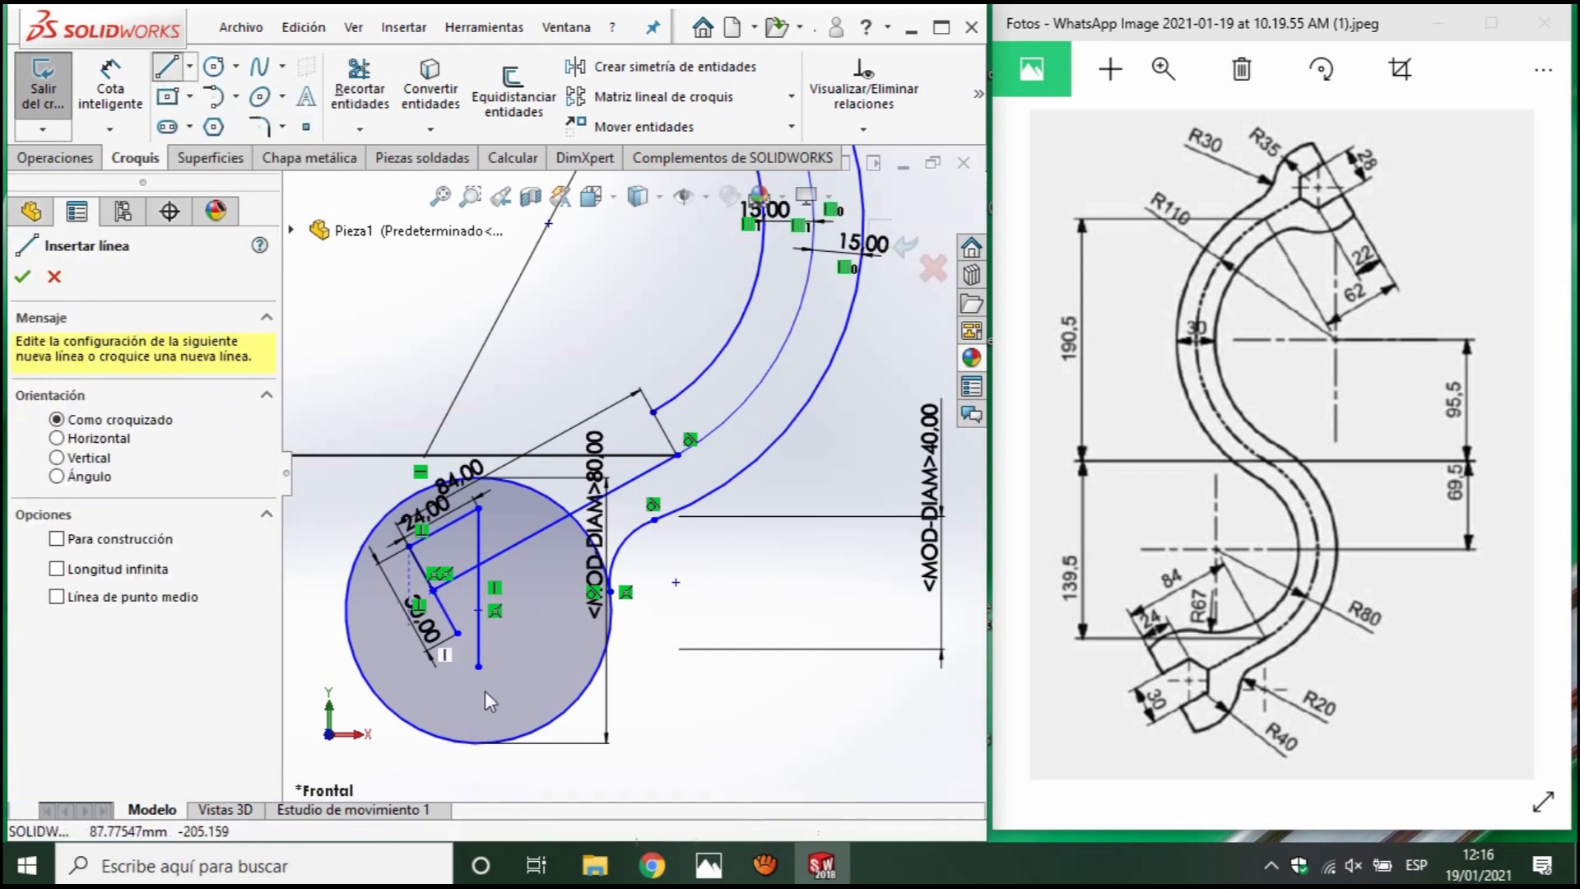
click(478, 665)
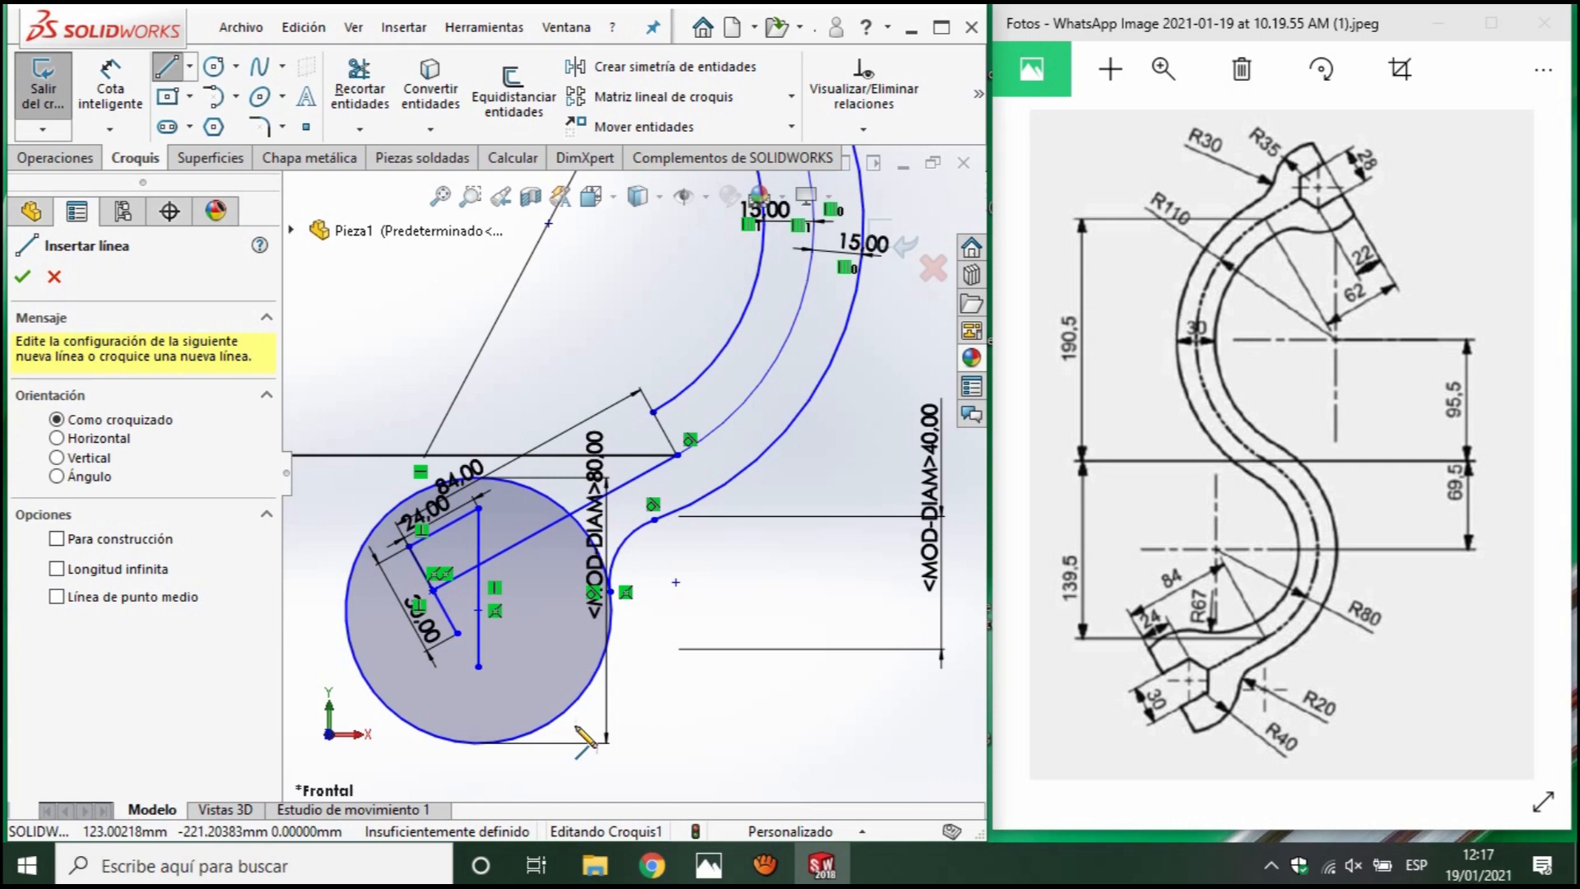
drag(478, 610, 478, 537)
key(Escape)
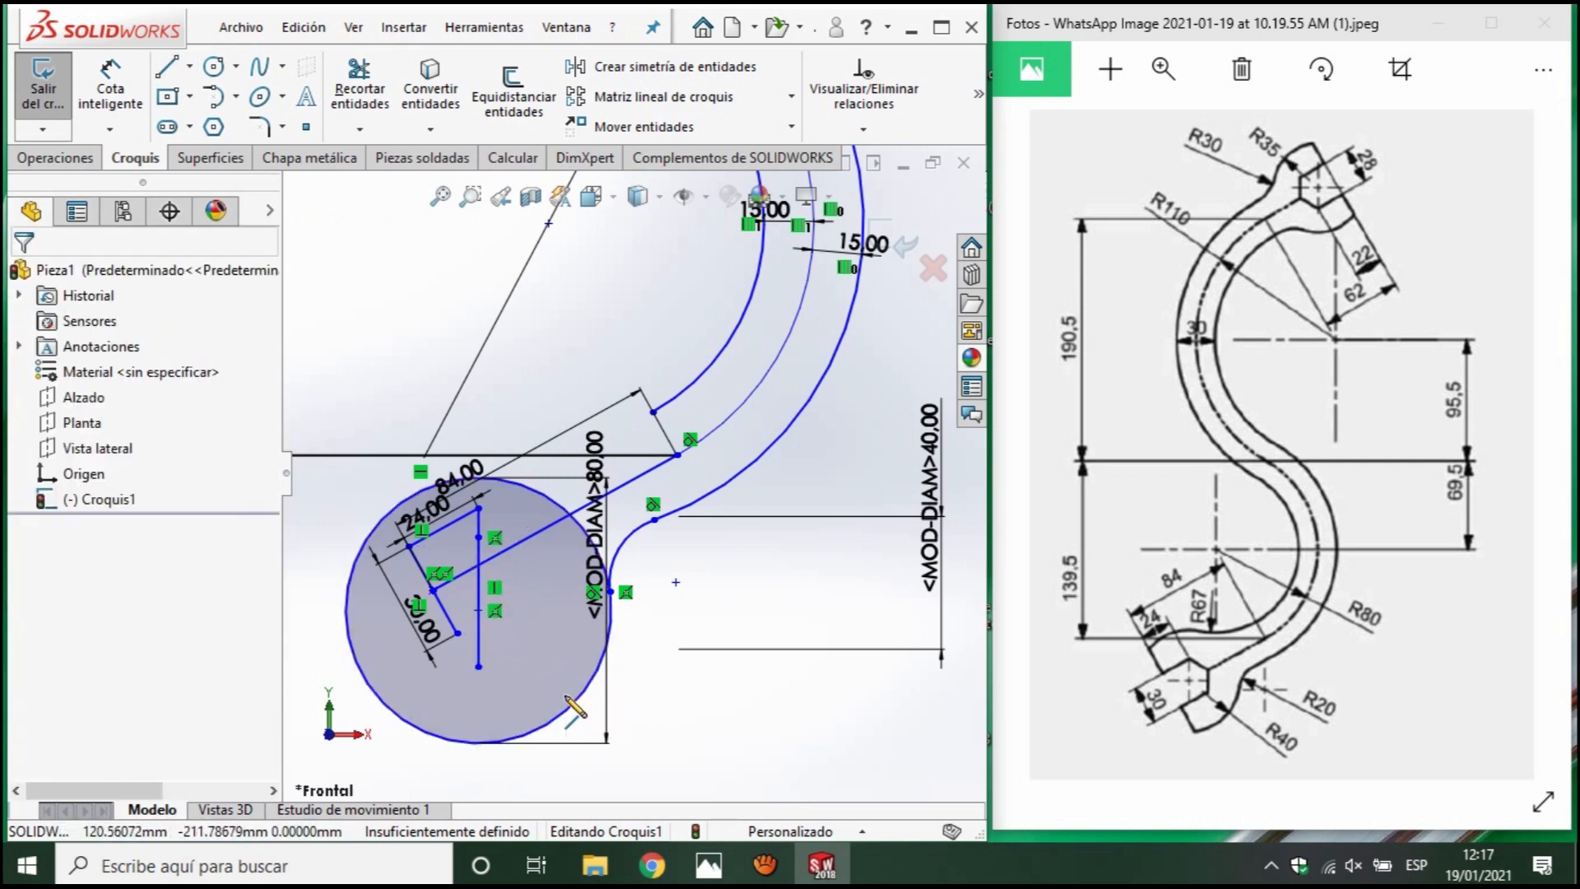
Delete the 80 mm circle around the lower end of the hook.
click(572, 705)
key(Delete)
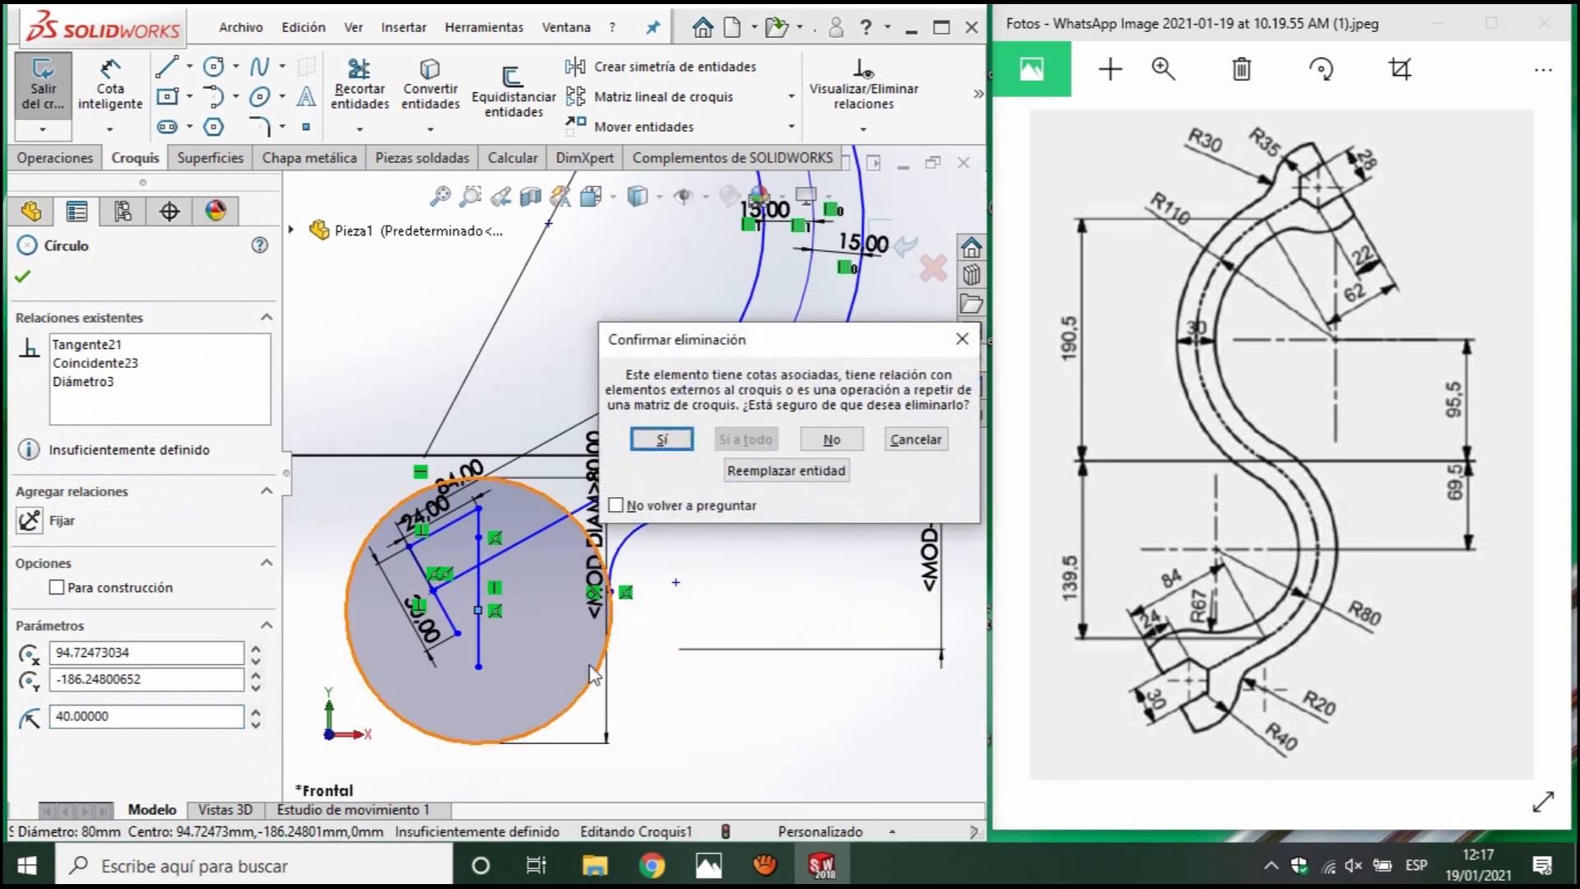
click(660, 440)
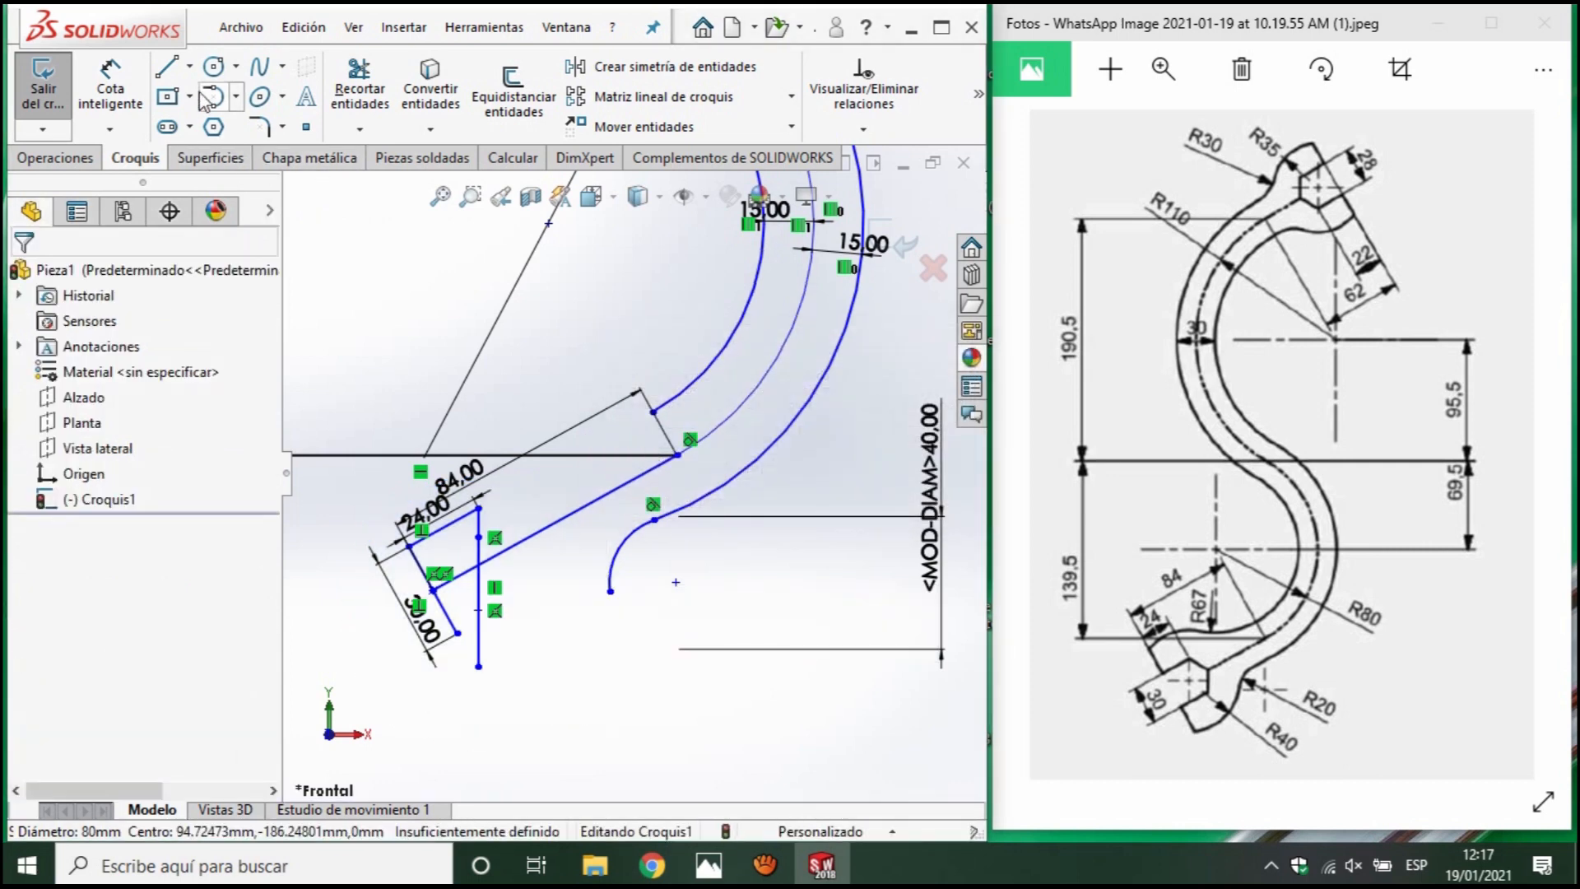
Sketch a new circle right of the vertical line's lower end and dimension its diameter to 80 mm.
click(213, 66)
click(548, 666)
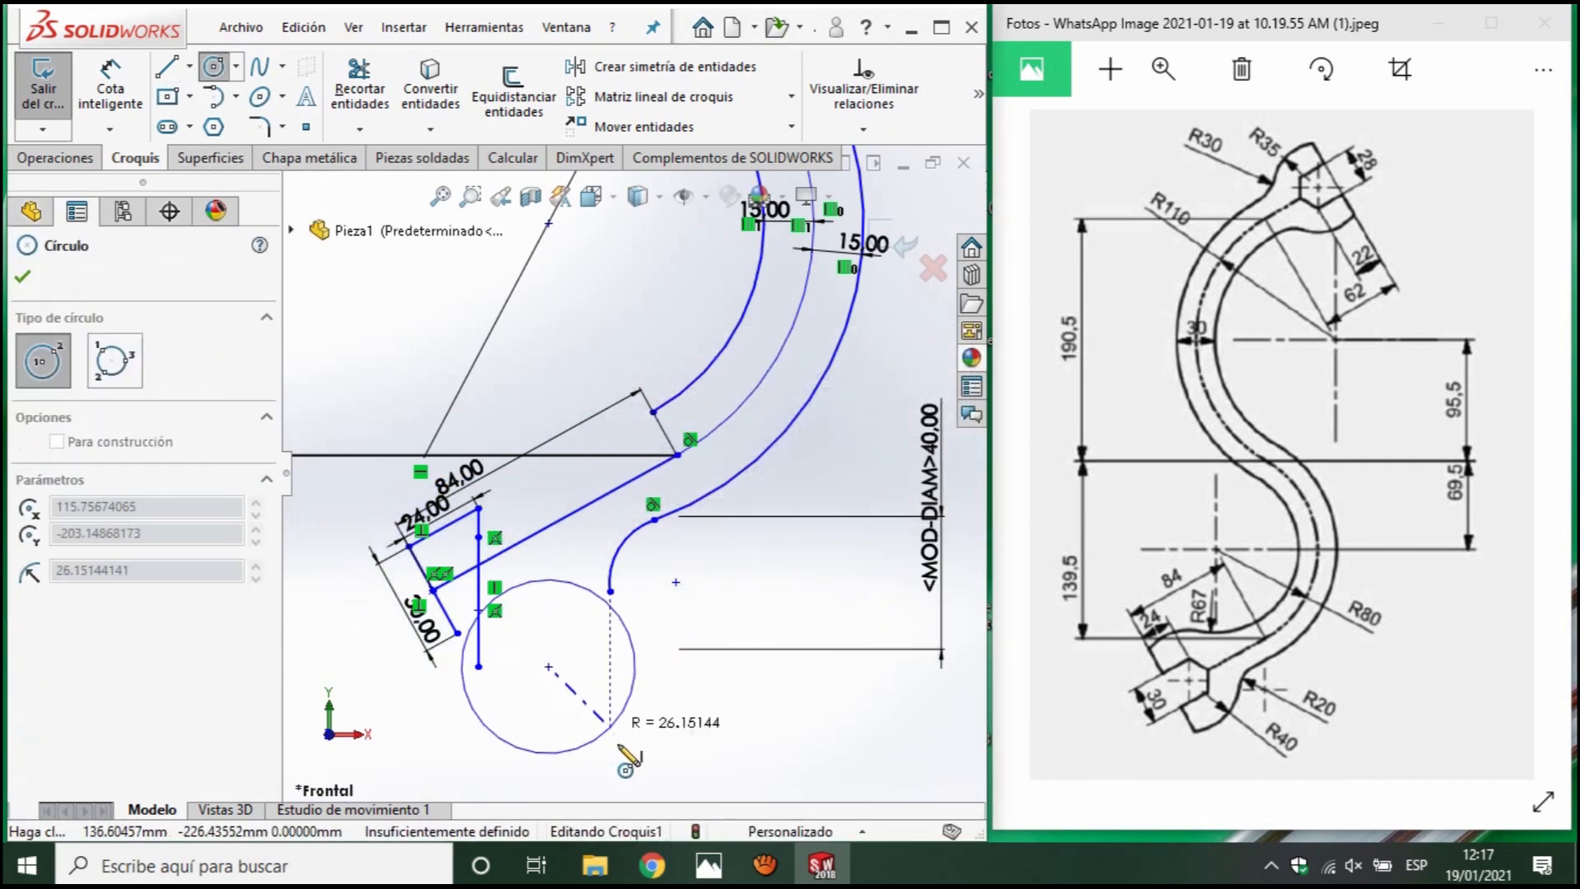
click(653, 752)
click(110, 88)
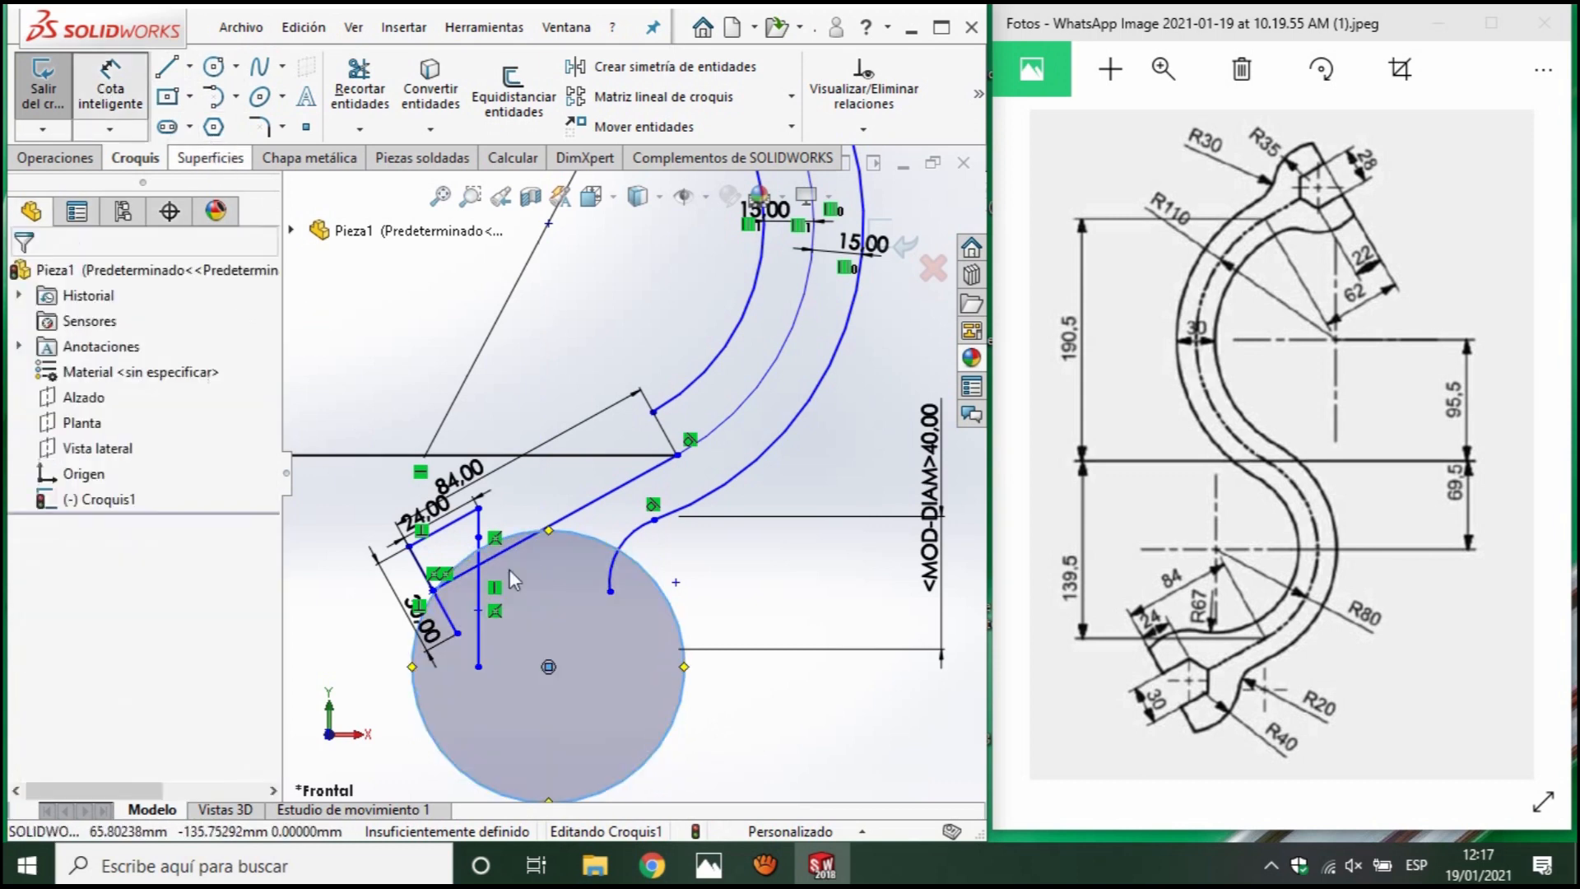
click(665, 609)
click(826, 633)
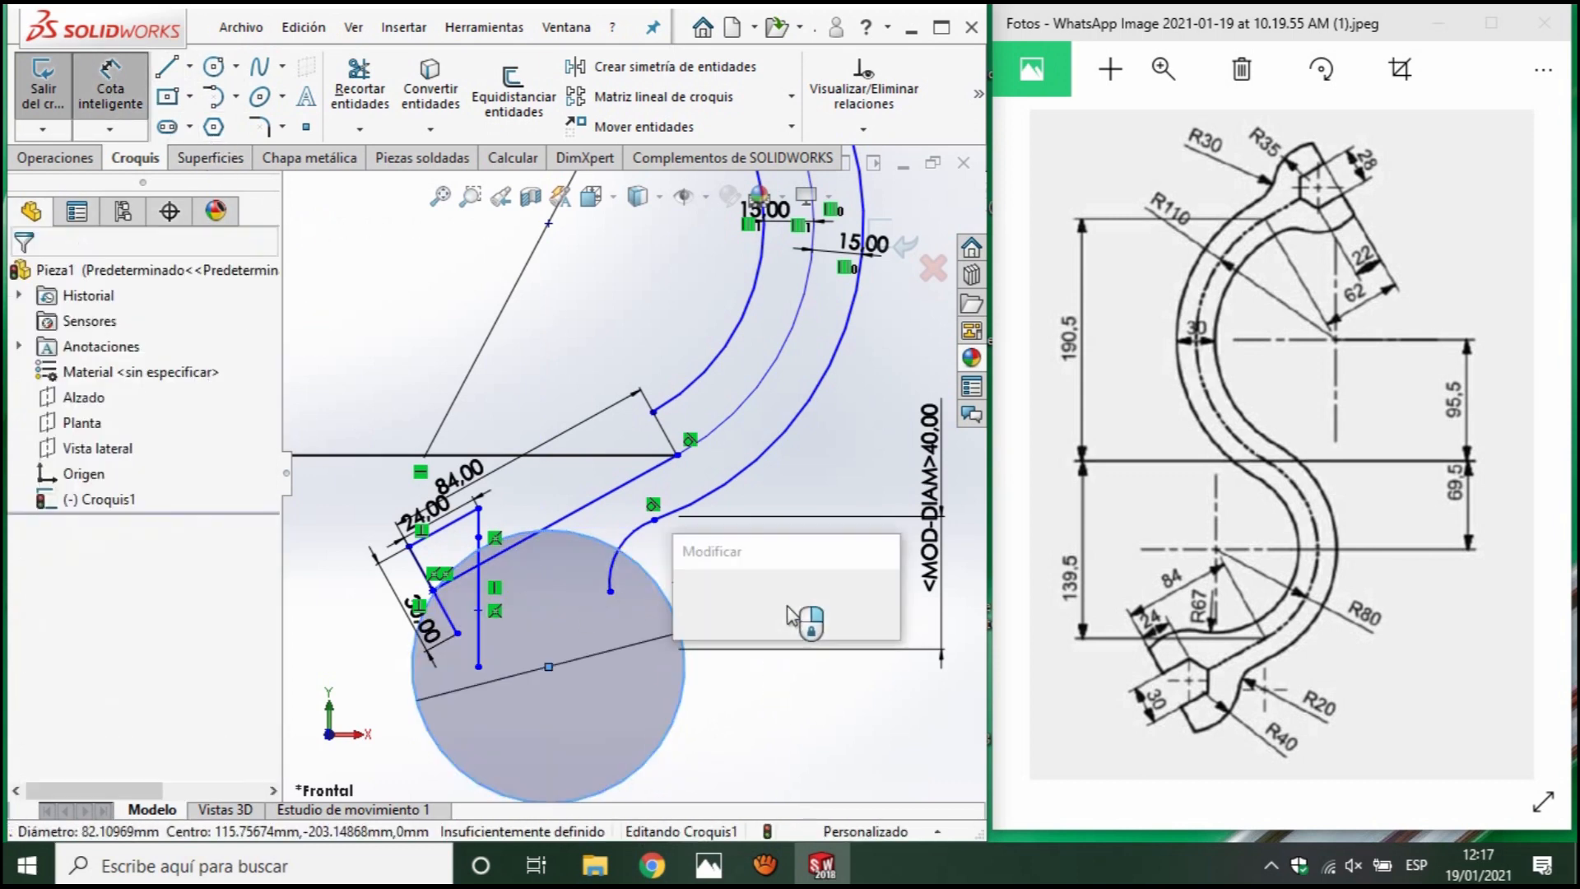
text(80)
key(Return)
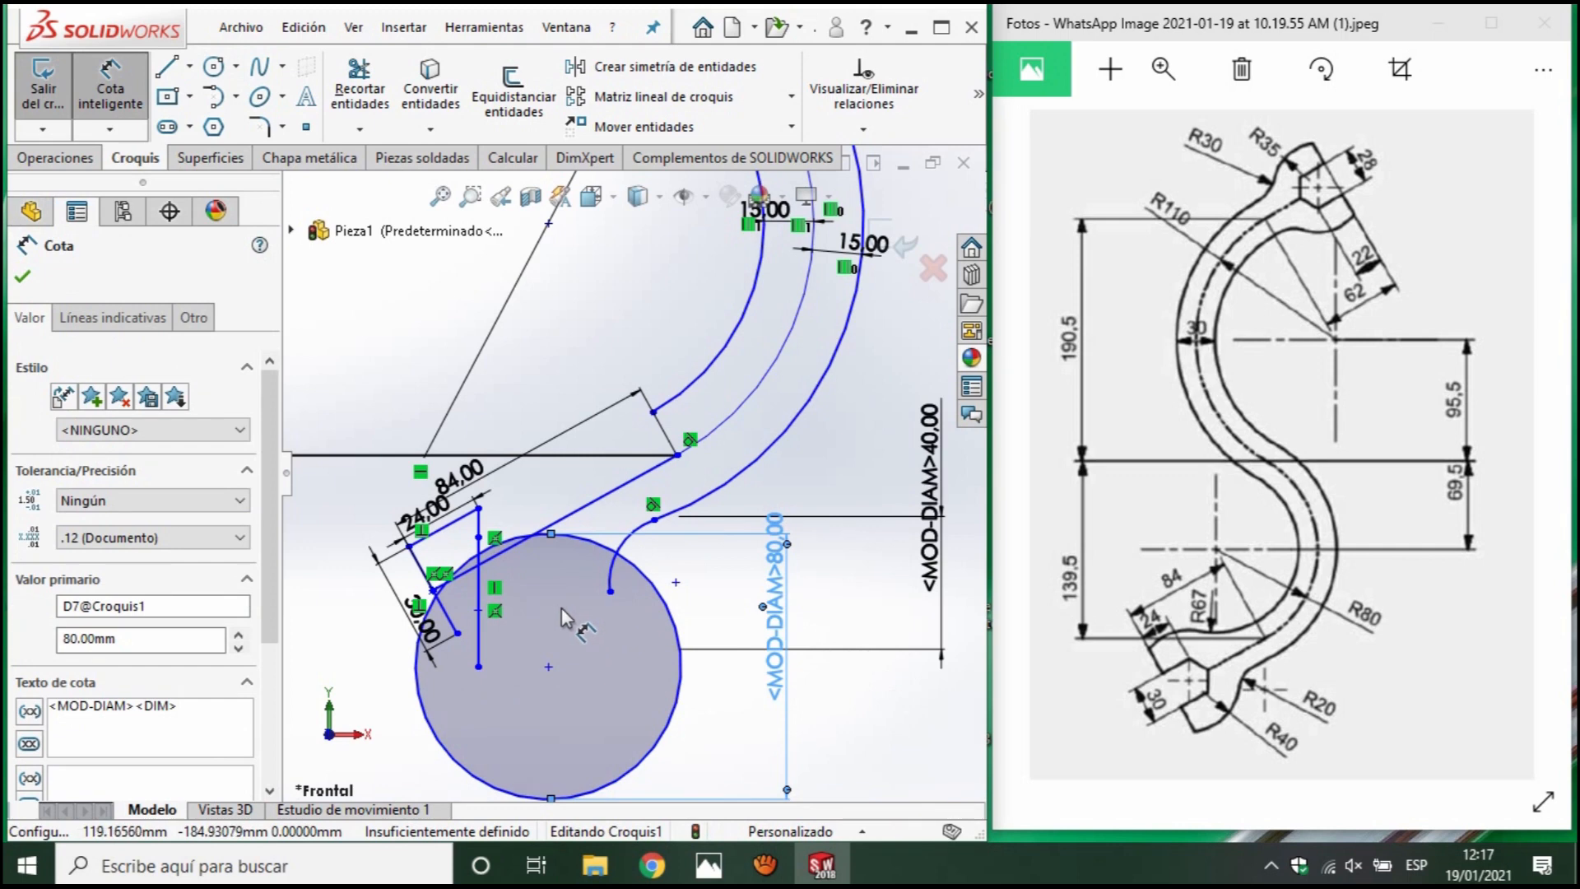
Move the new 80 mm circle so its centre lies on the short vertical line.
click(549, 666)
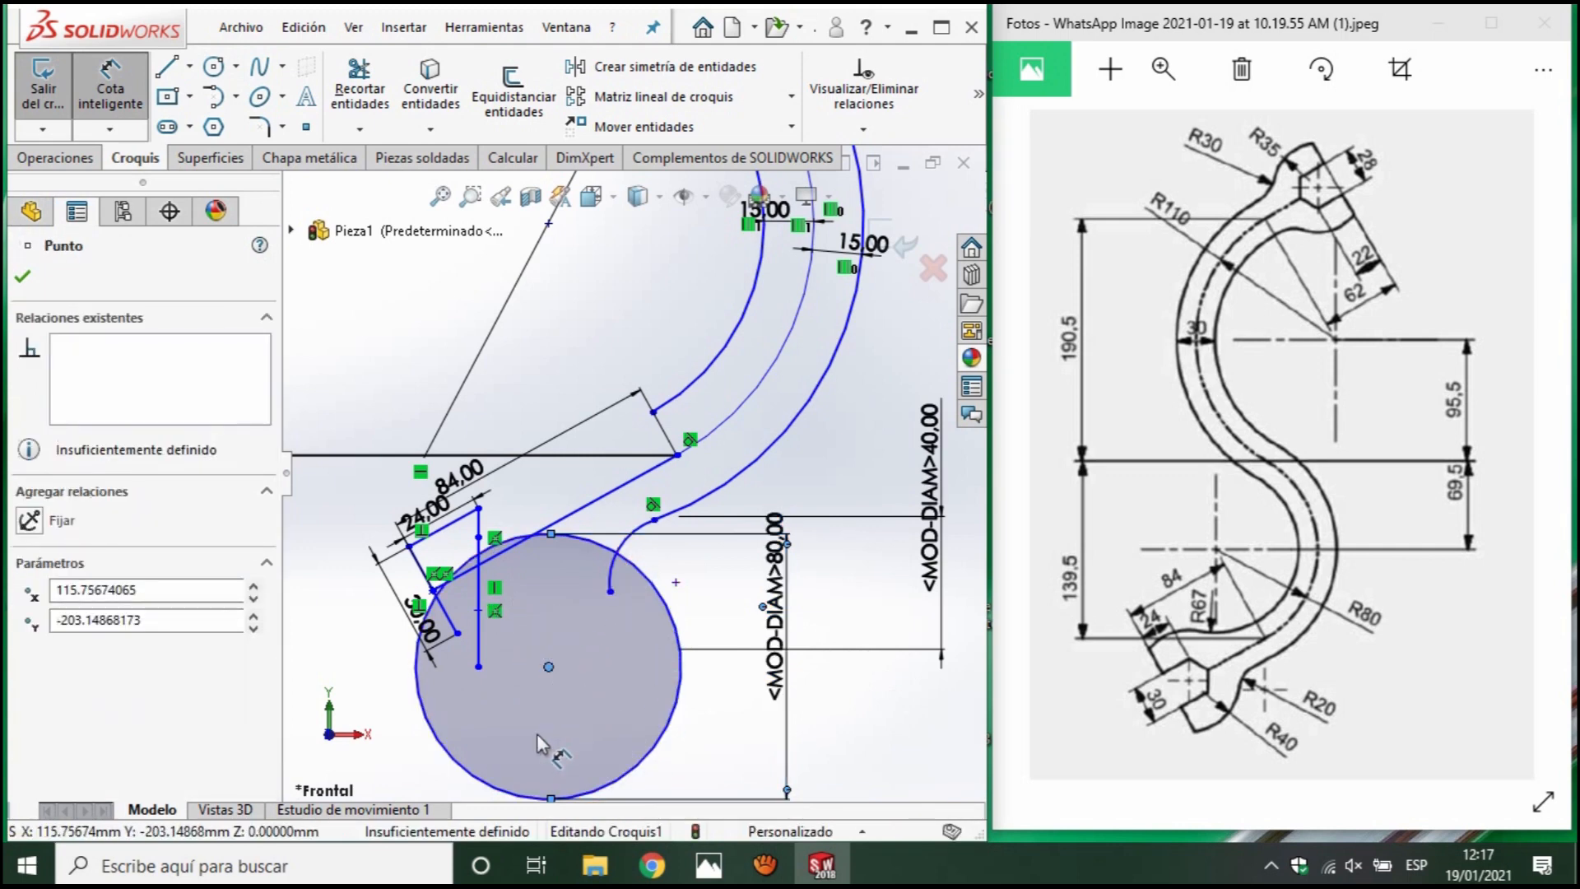
click(523, 665)
key(Escape)
drag(552, 665, 494, 573)
drag(461, 560, 479, 557)
Make the R20 arc tangent to the 80 mm circle at the lower end of the hook.
scroll(639, 620, down, 4)
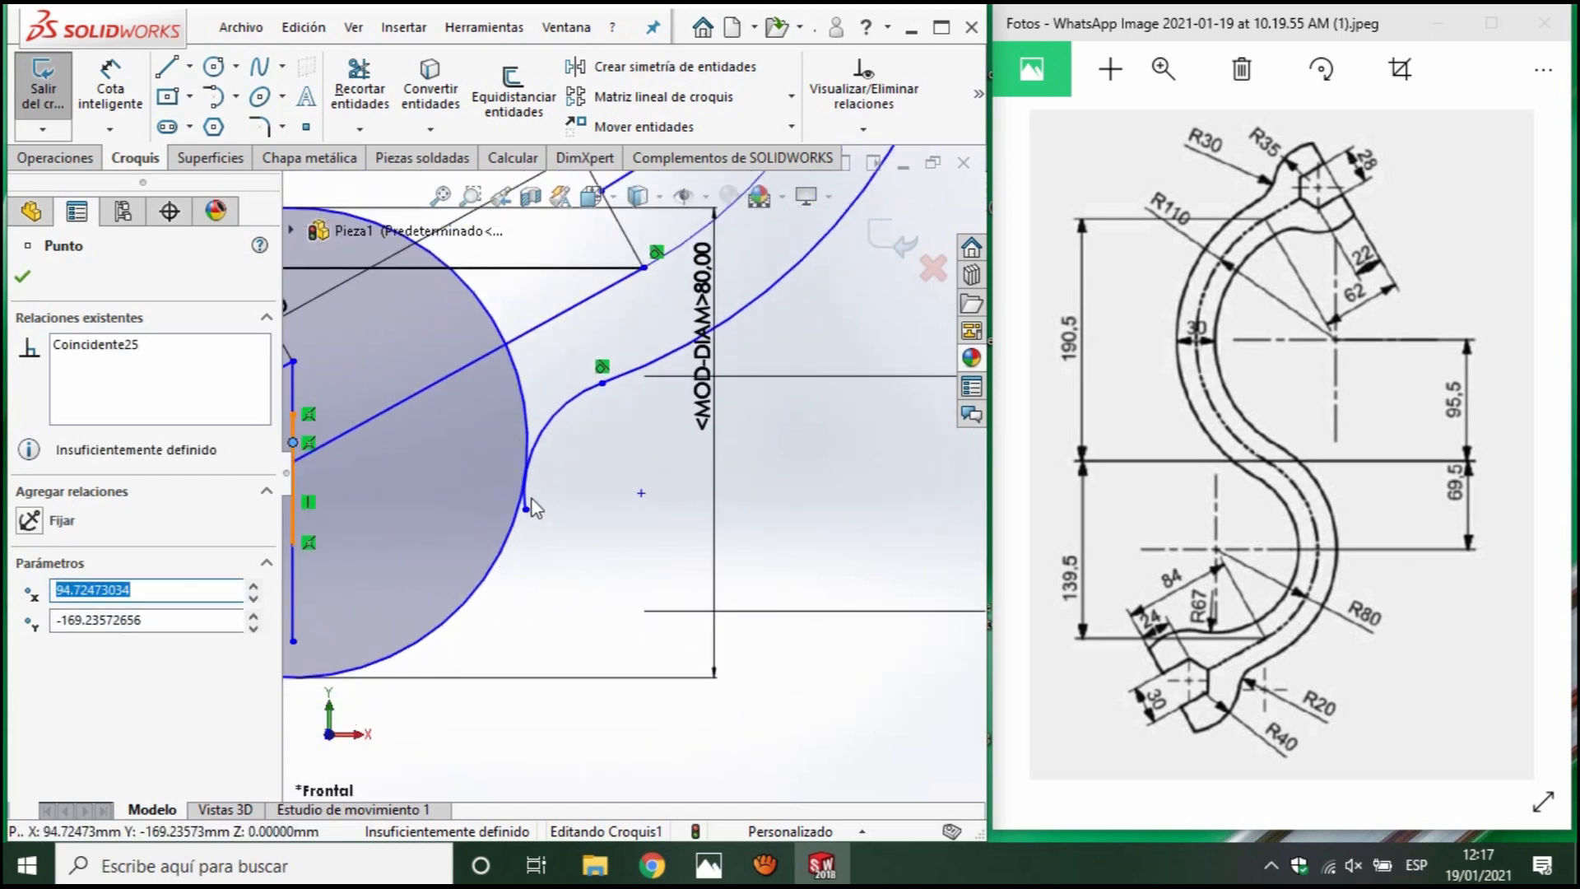
scroll(533, 508, down, 3)
click(554, 509)
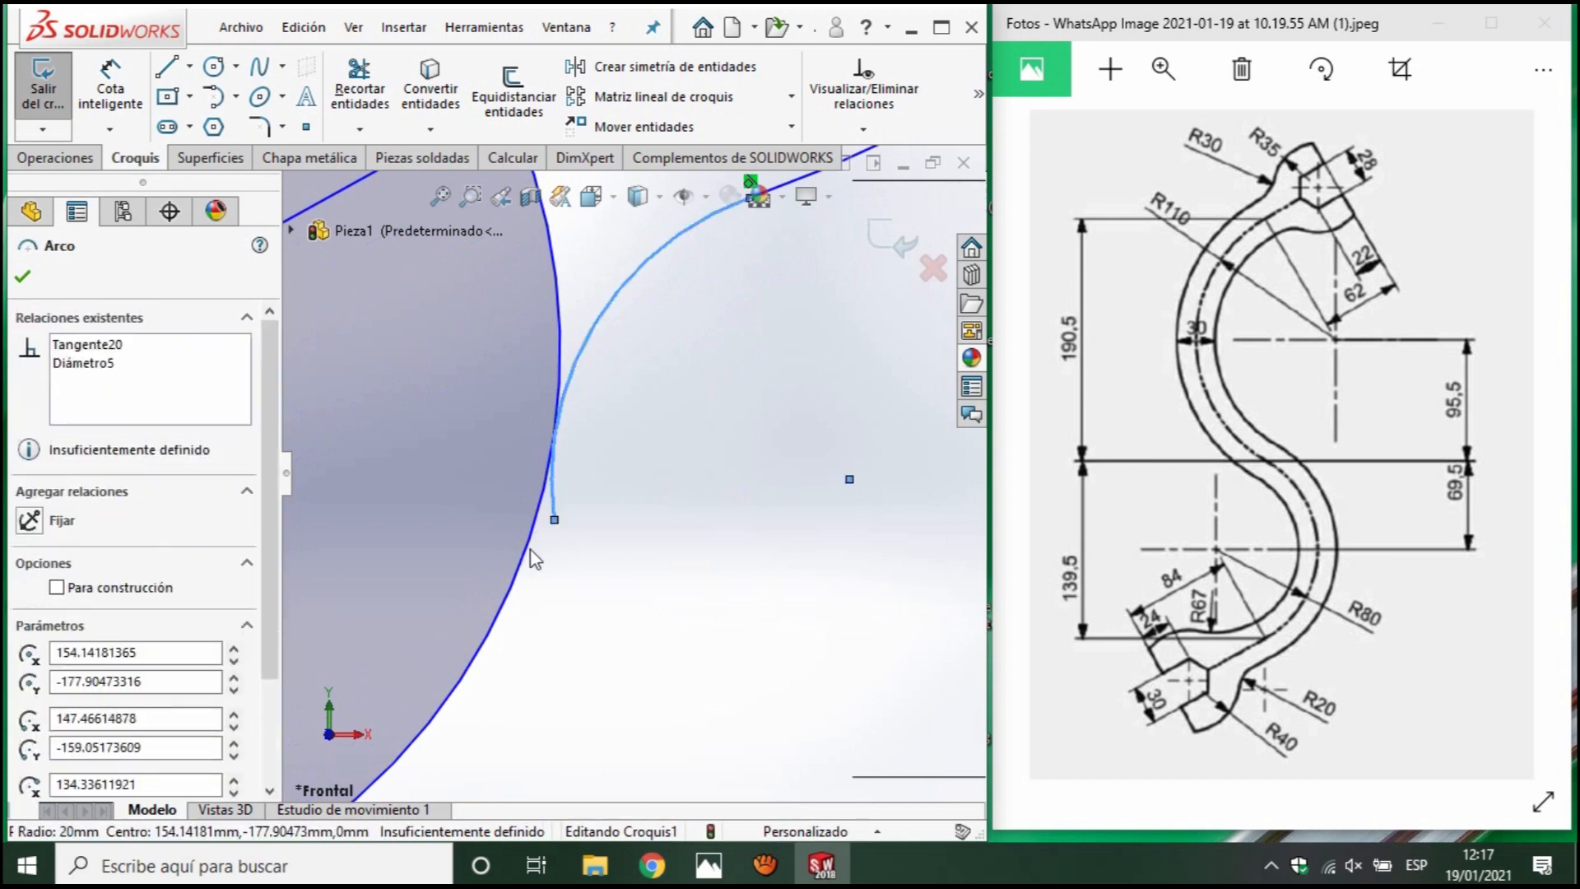
ctrl+click(531, 546)
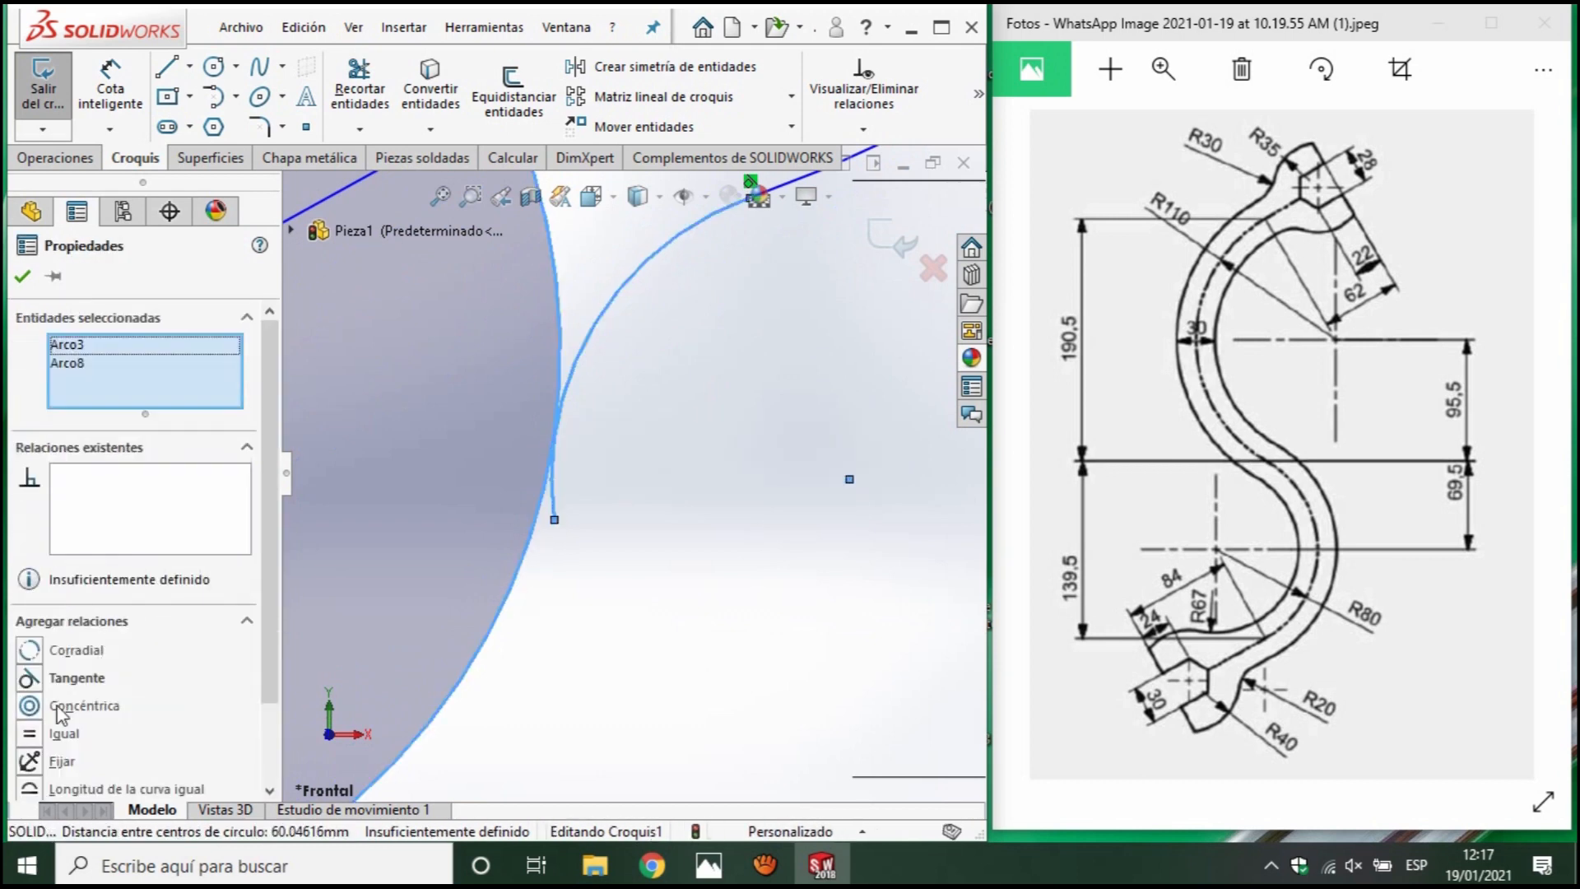
click(30, 679)
scroll(468, 623, up, 3)
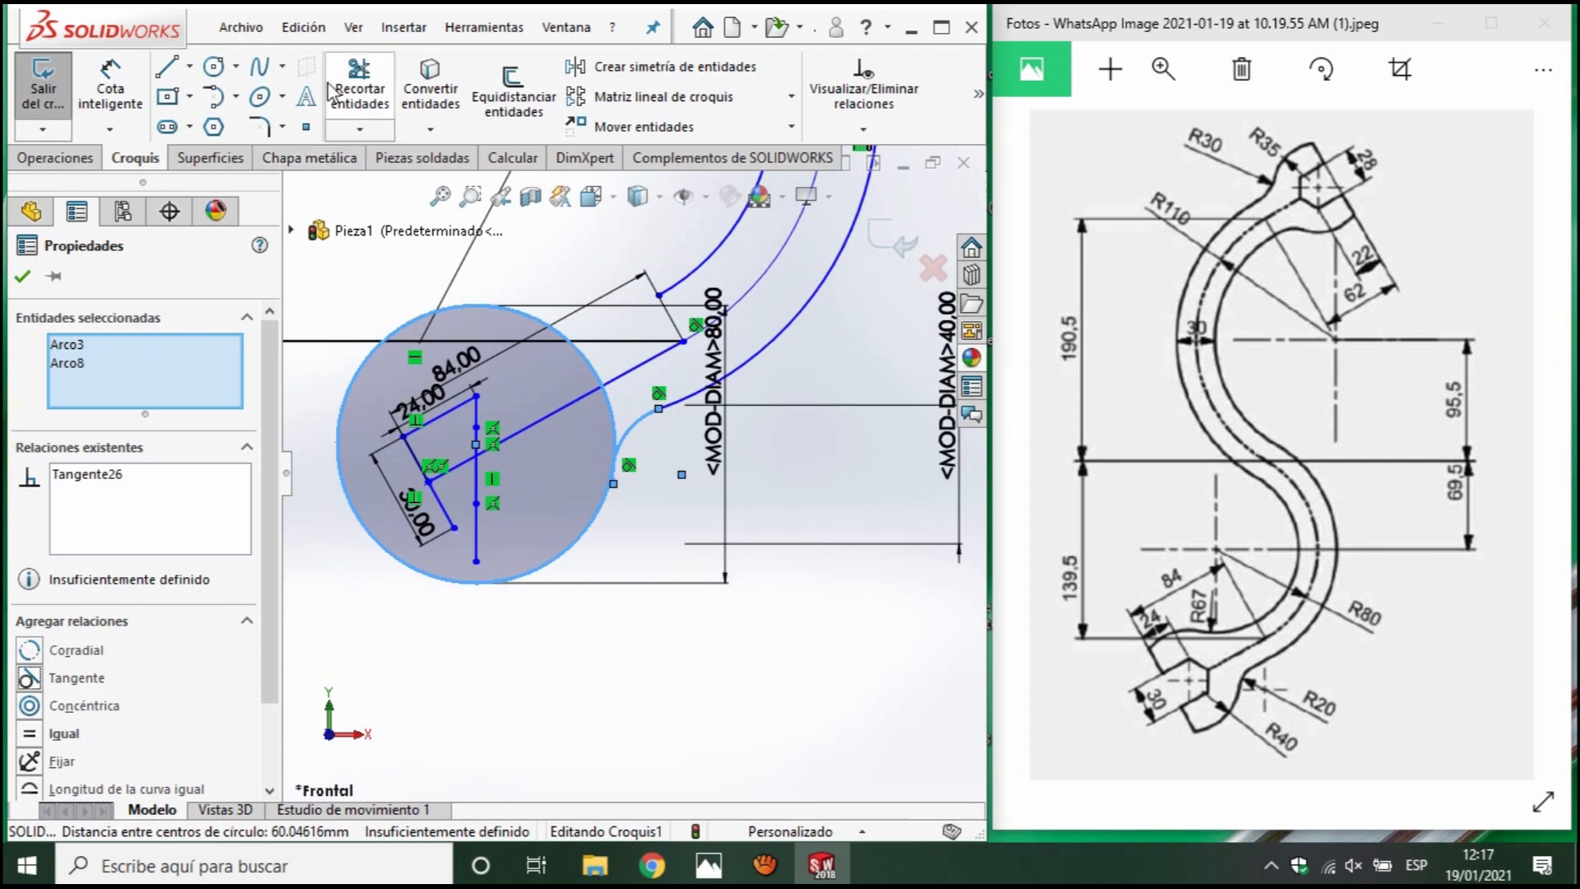
Trim the R20 arc's stub past the tangent point and the upper portion of the 80 mm circle back to the horizontal line.
click(359, 91)
scroll(634, 477, down, 3)
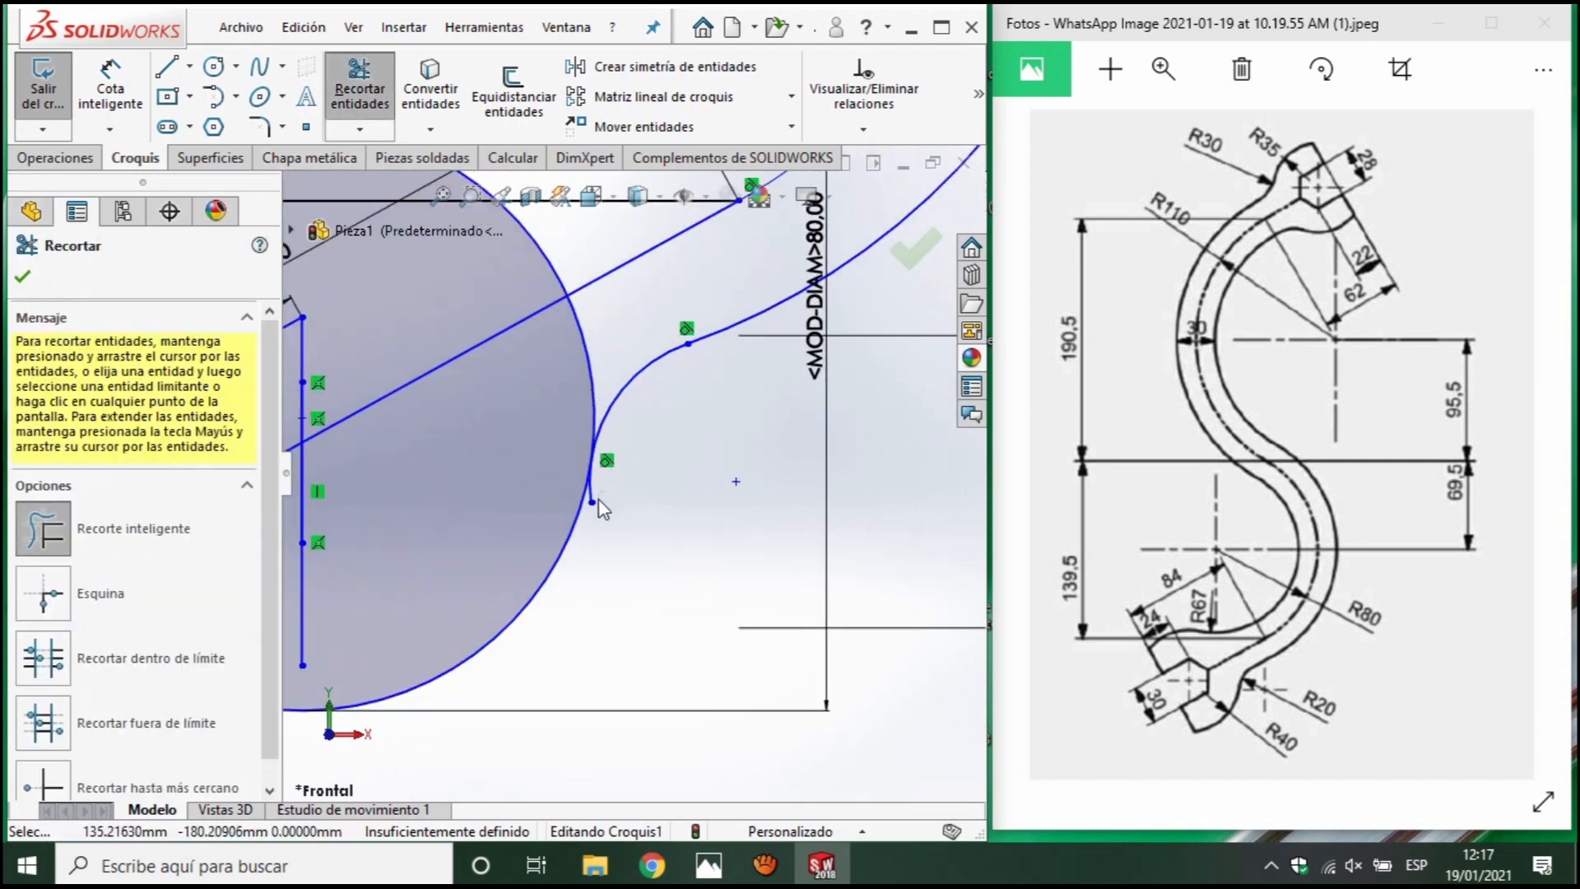
click(591, 495)
drag(609, 345, 576, 385)
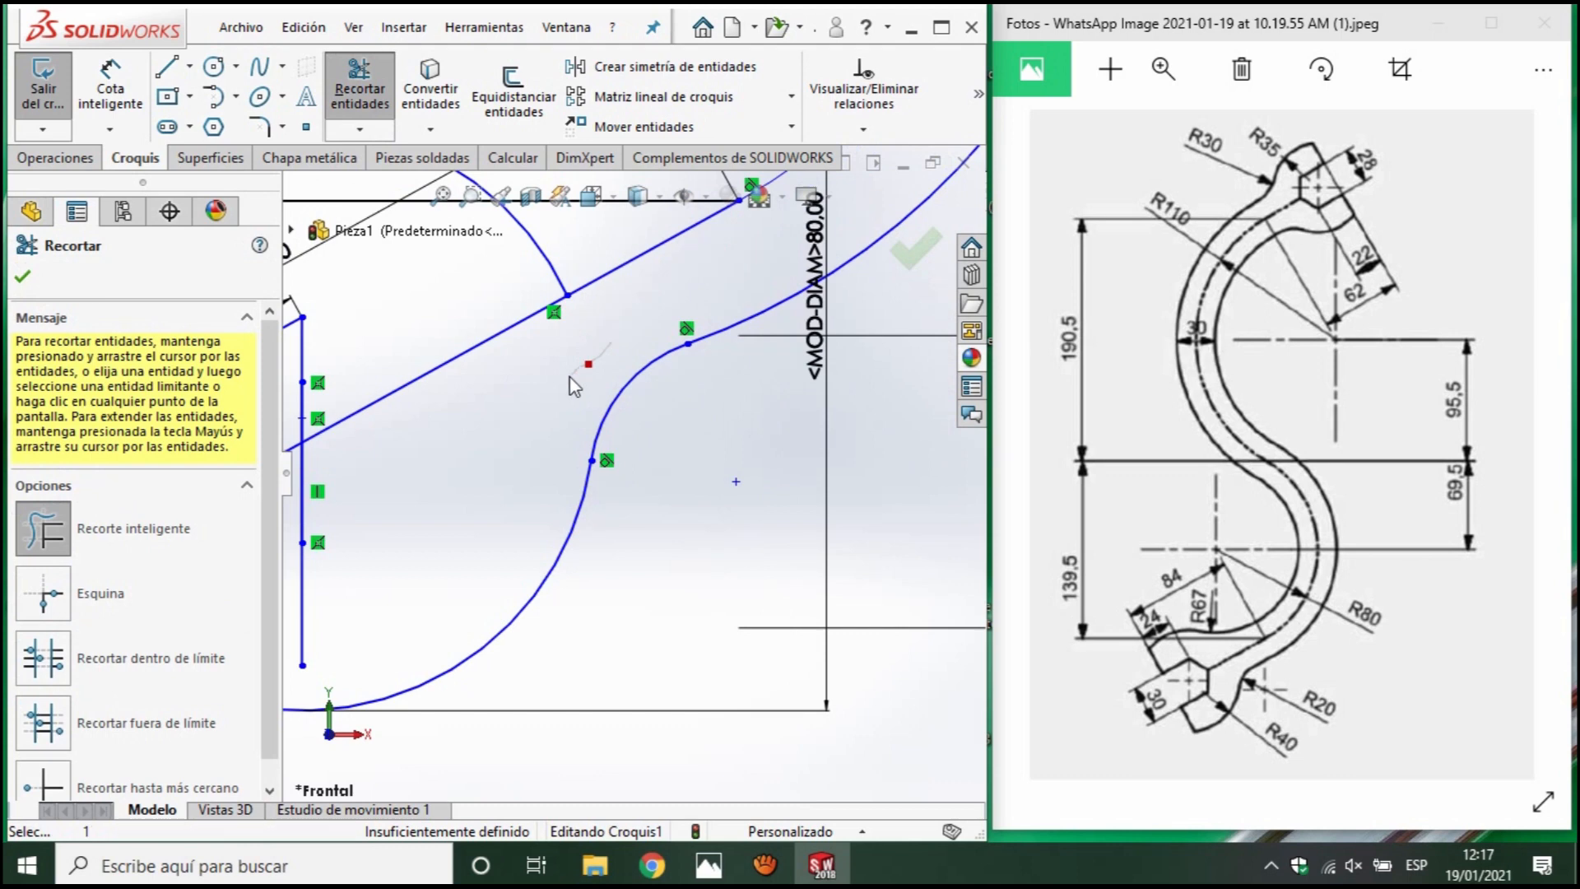
scroll(573, 388, up, 2)
click(586, 320)
click(564, 349)
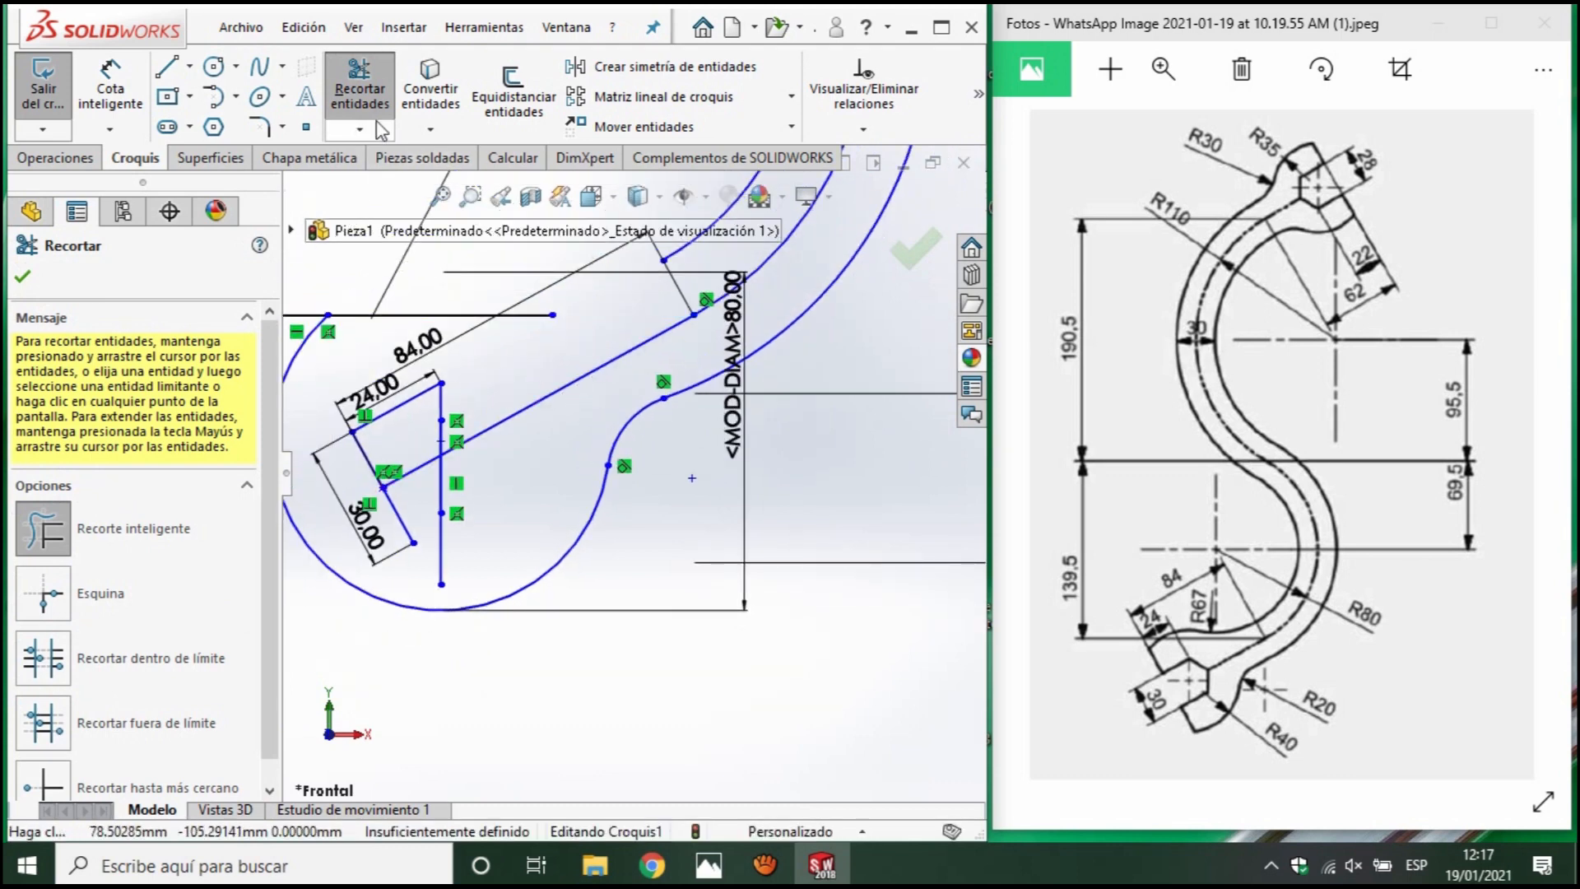
Sketch a collinear line from the lower end of the 30 mm line to beyond the 80 mm circle.
click(168, 74)
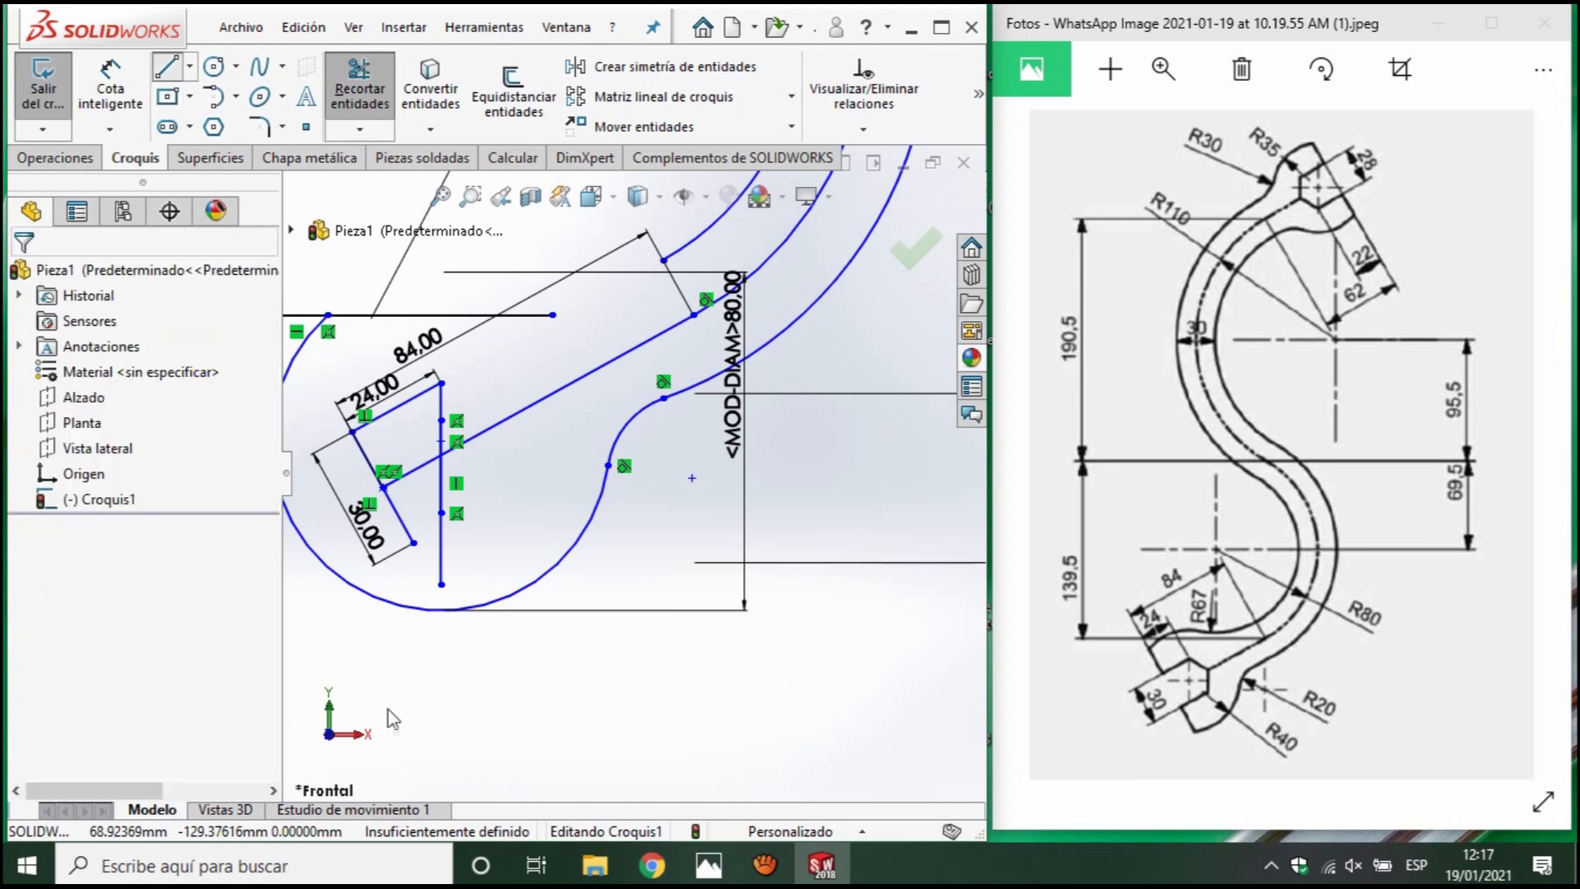
click(412, 542)
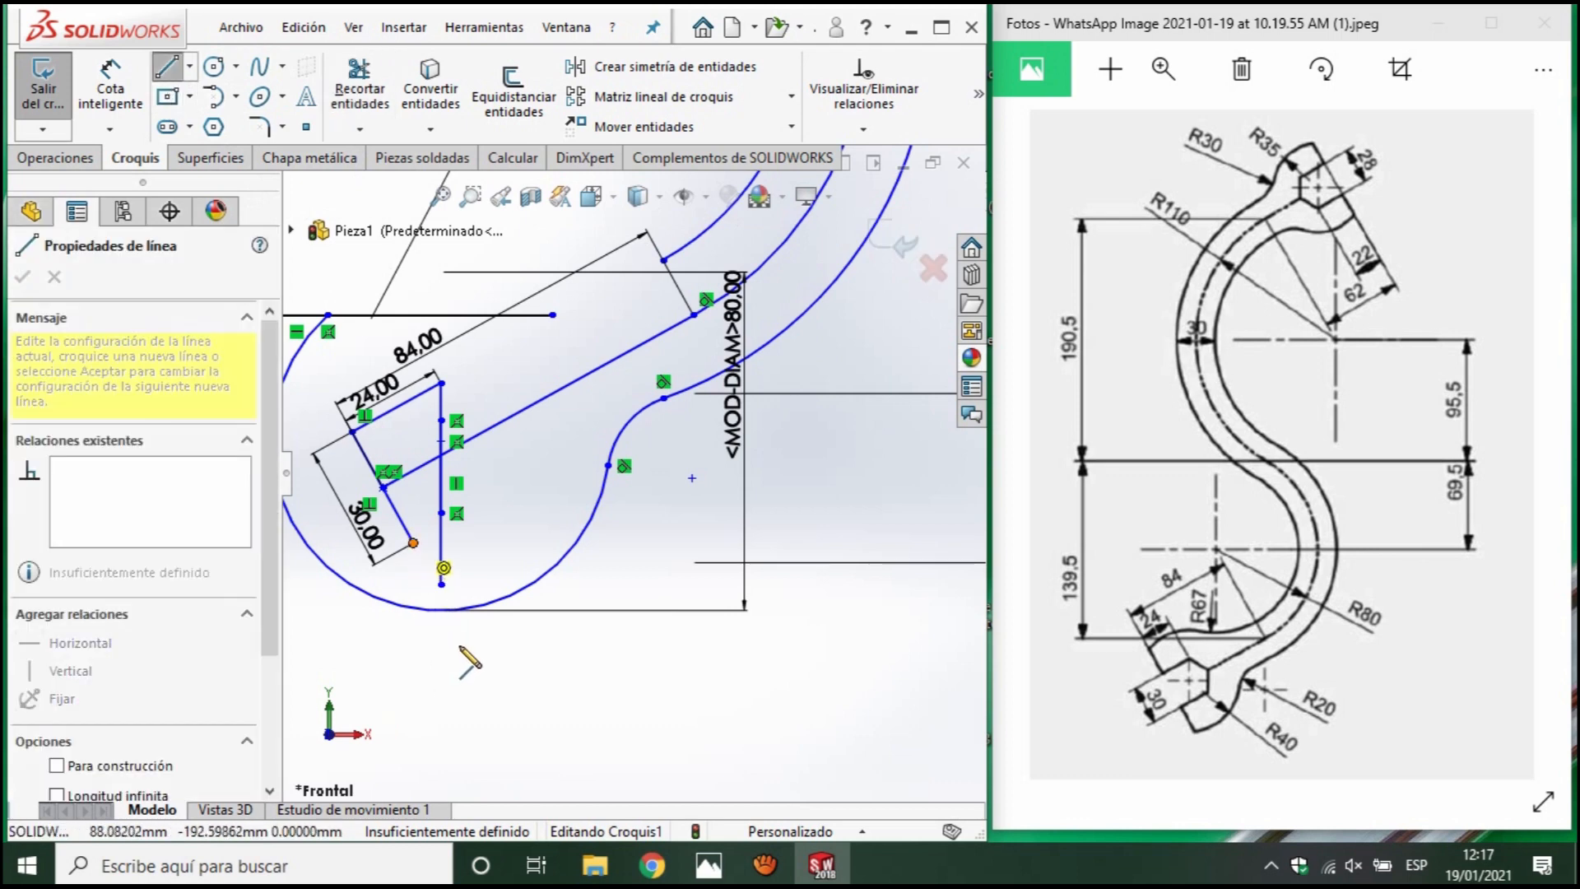
click(477, 656)
key(Escape)
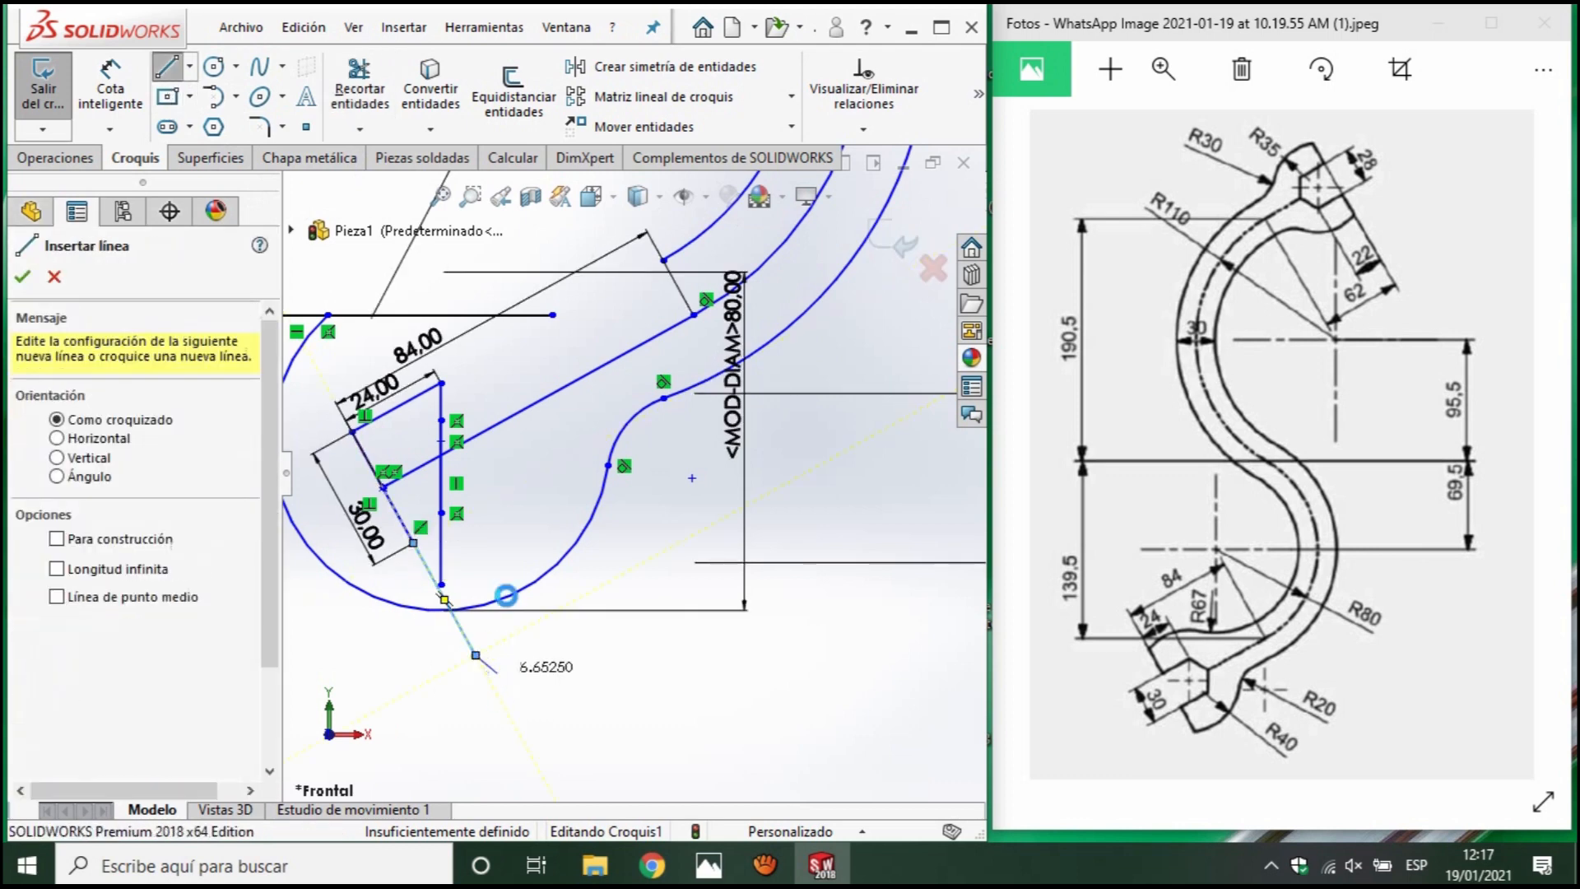
key(Escape)
Trim the new line's overhang outside the 80 mm circle and the circle's remaining portion left of that line.
click(352, 83)
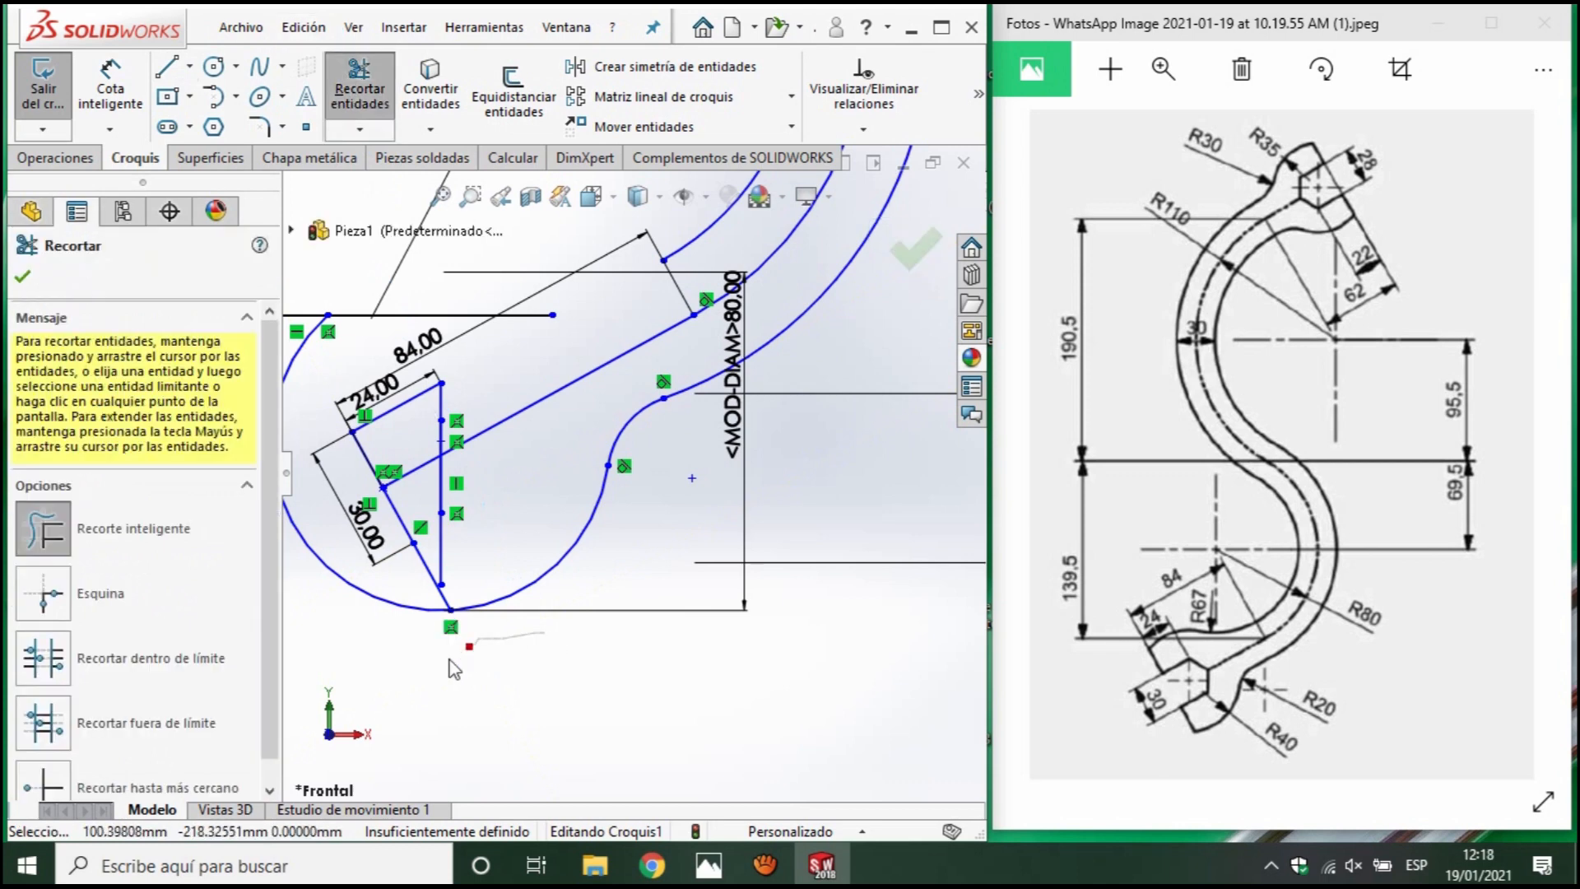
drag(422, 669, 403, 588)
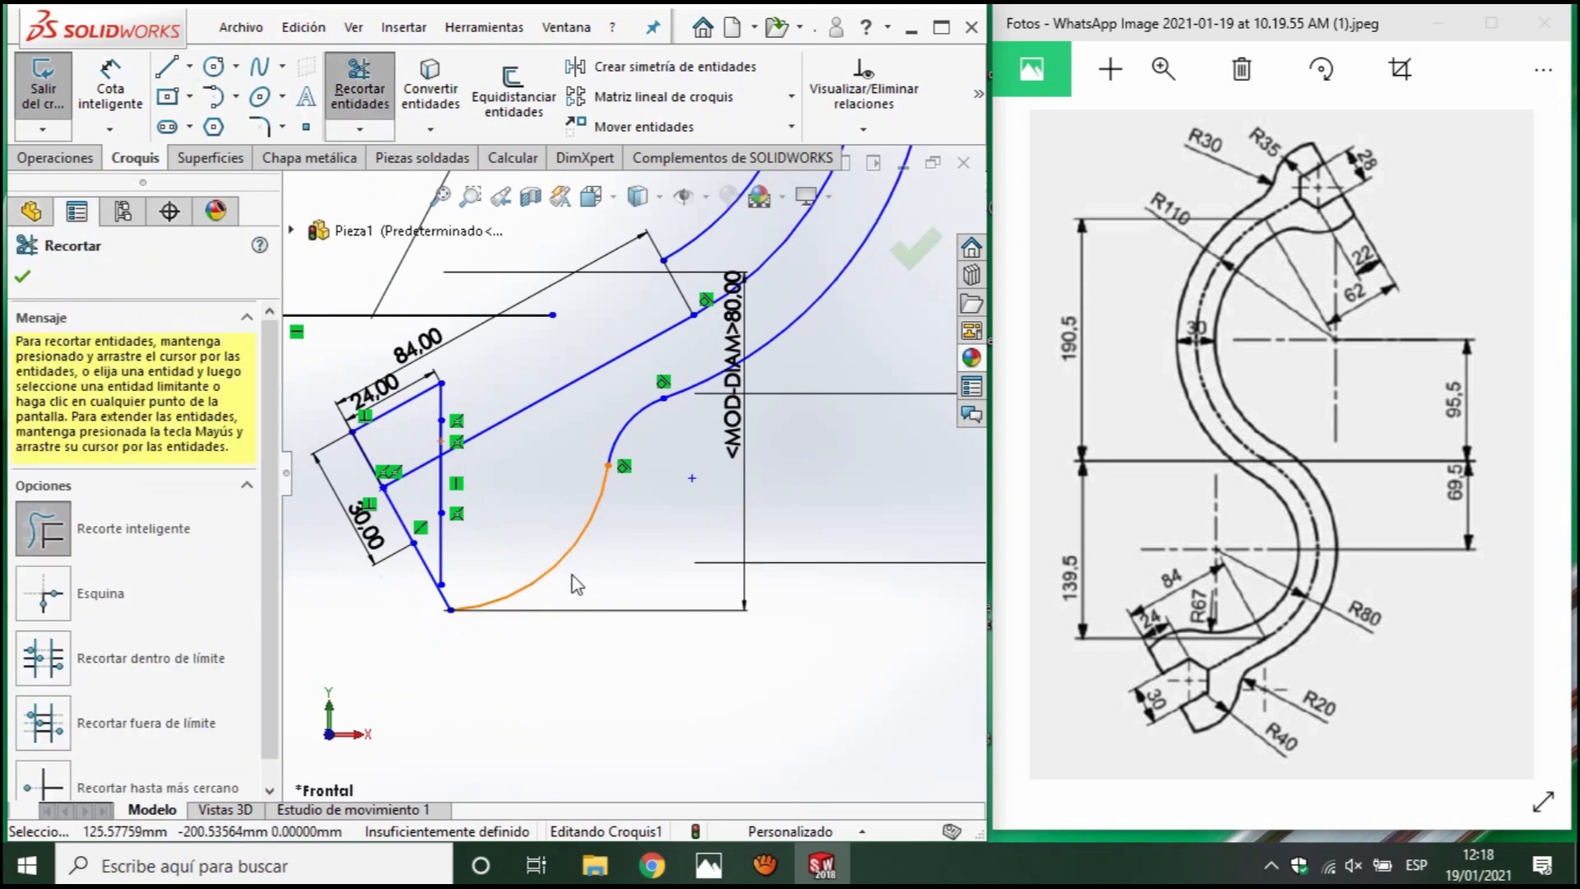
ctrl+middle_drag(577, 583, 596, 574)
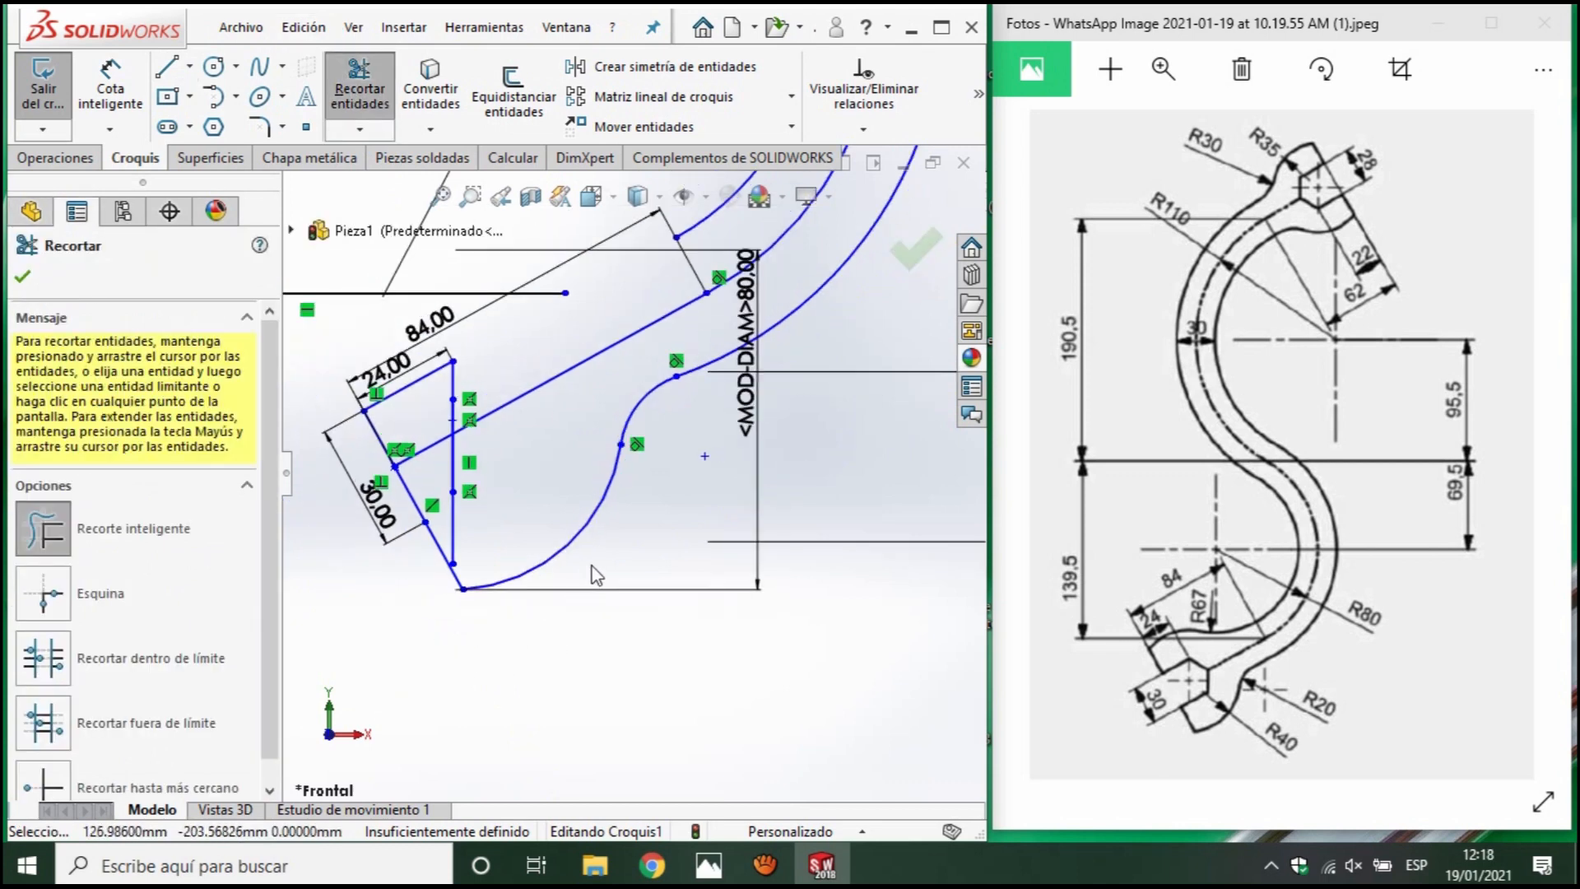
click(167, 65)
click(463, 589)
click(424, 521)
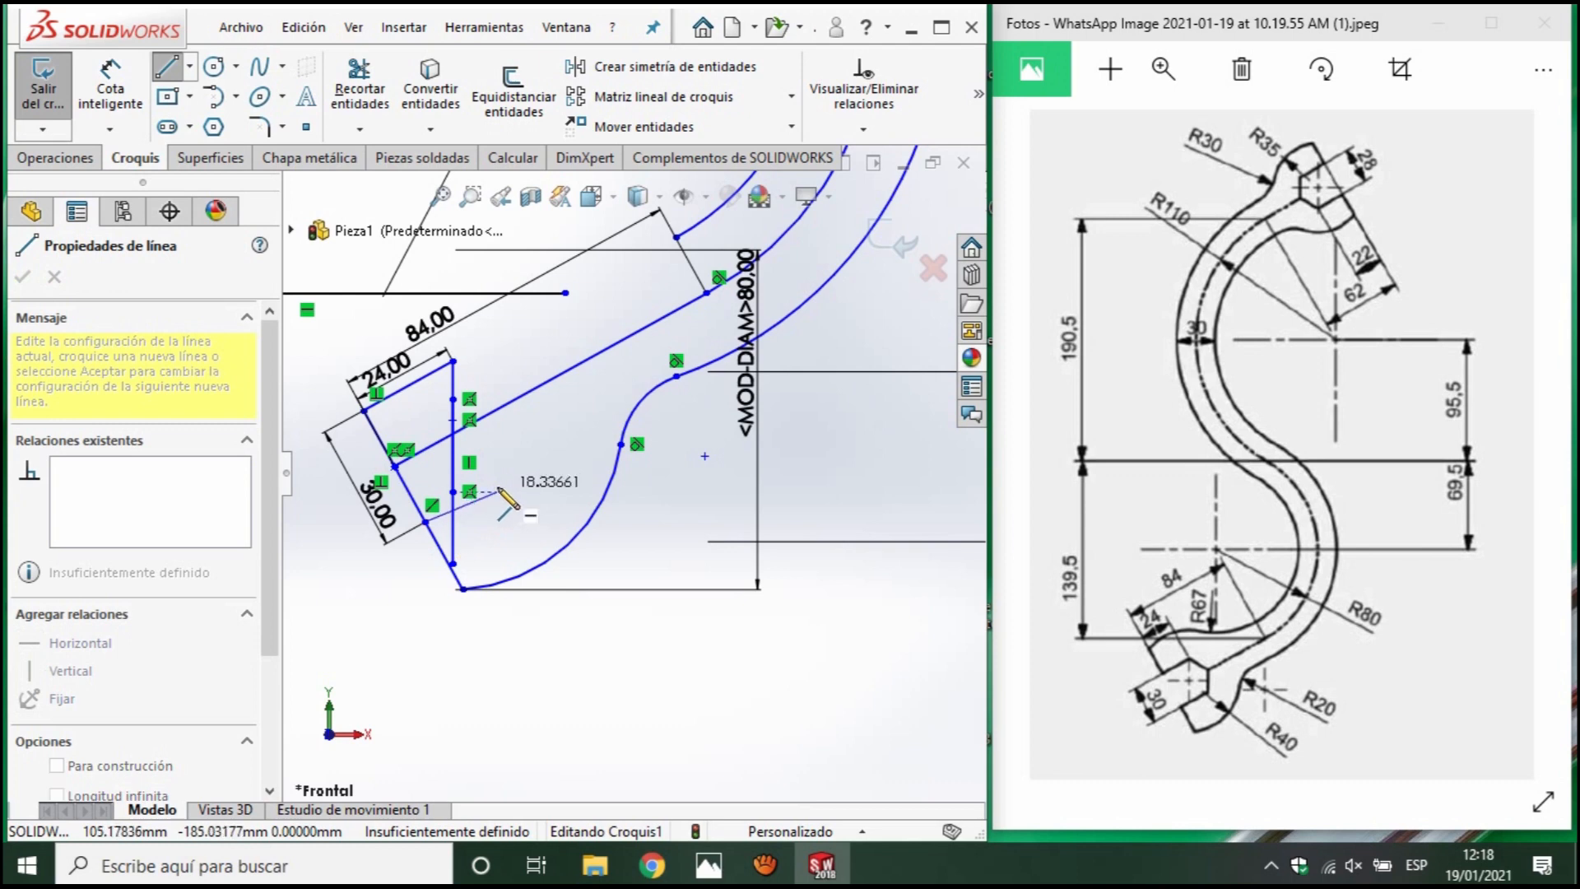
key(Escape)
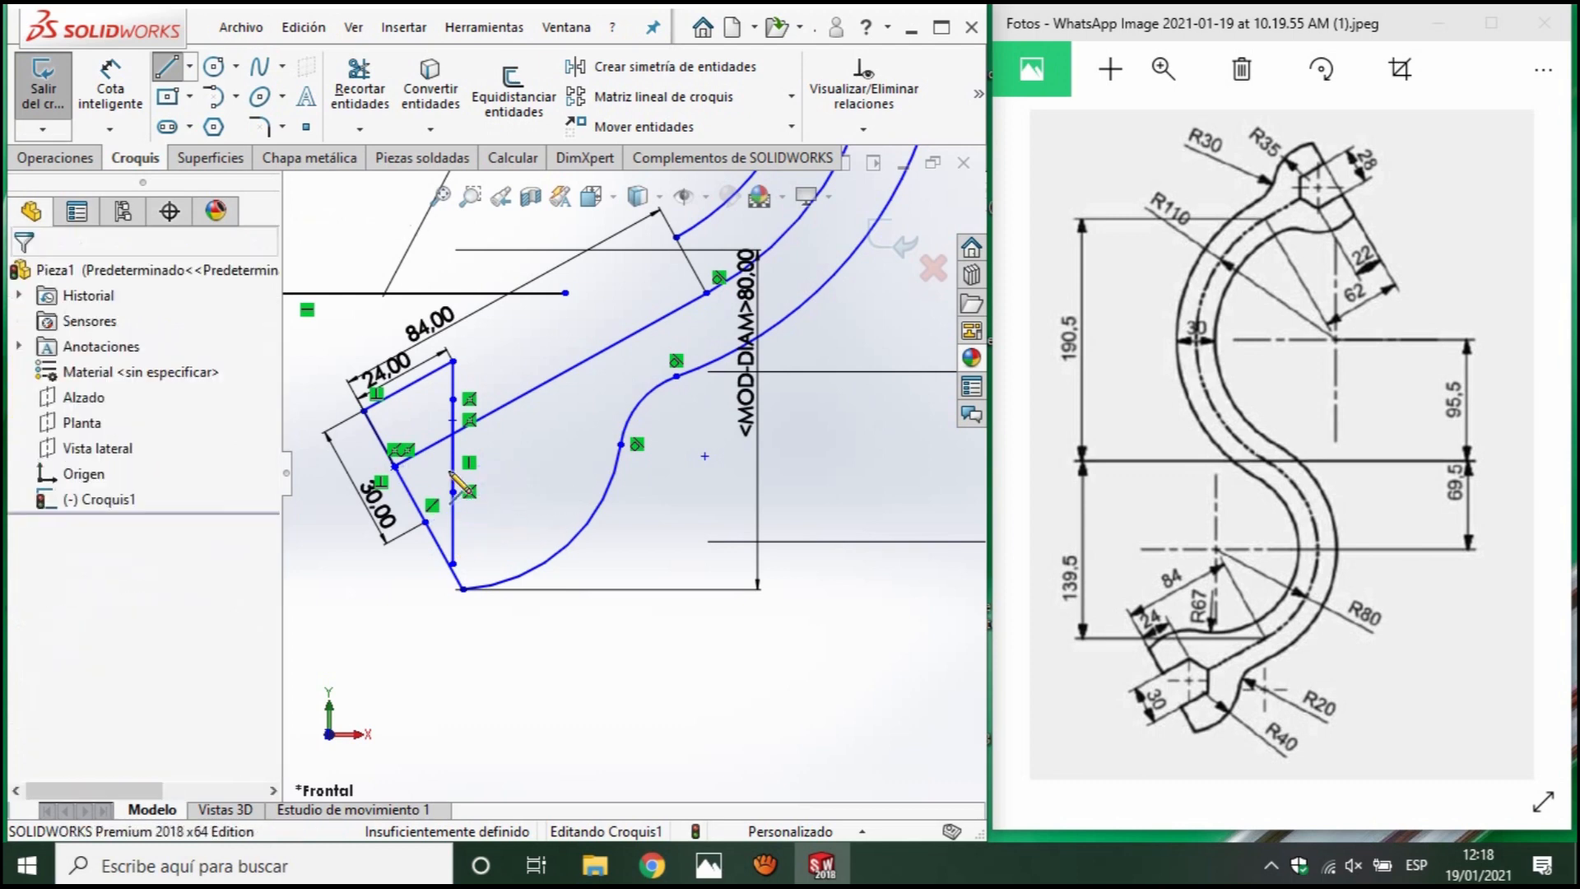
Mirror the 24 mm line about the 84 mm inclined line, keeping the original.
click(417, 386)
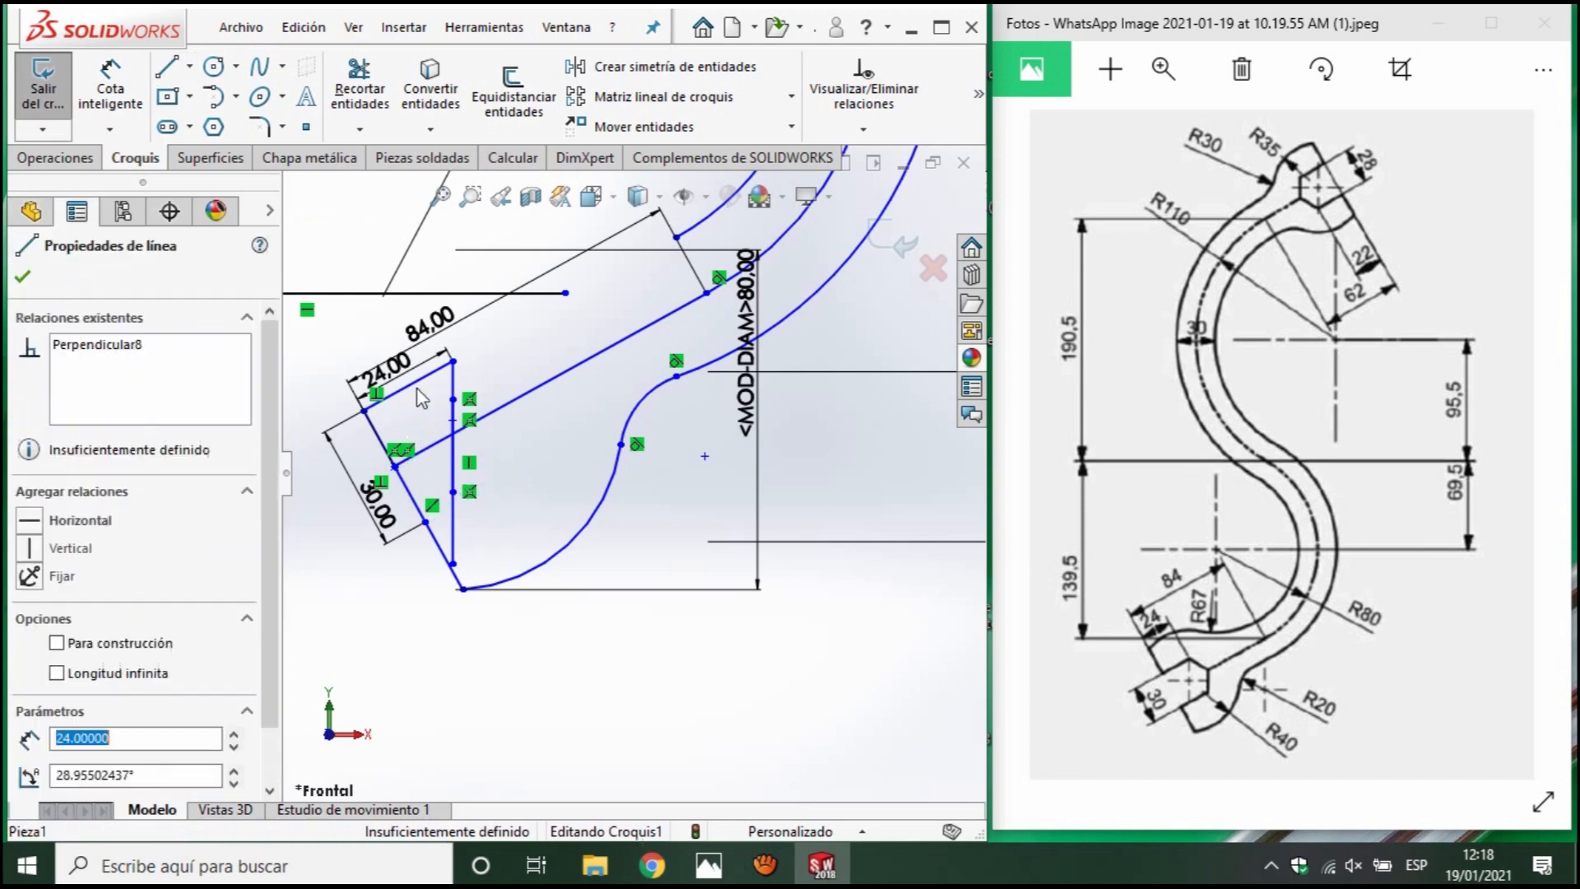
click(650, 65)
click(134, 609)
click(445, 440)
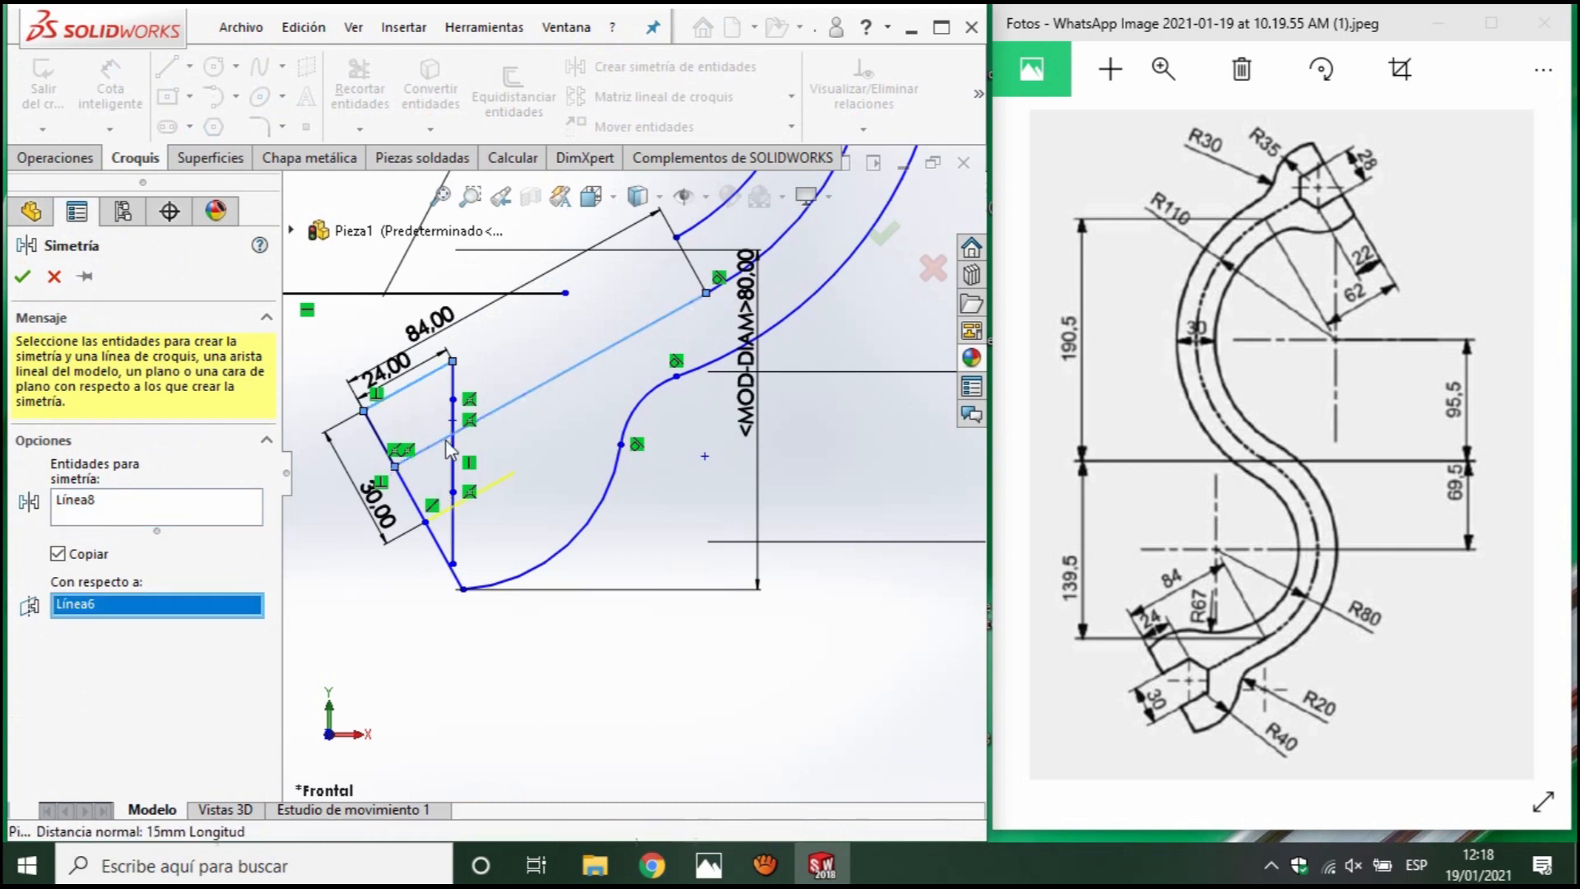
click(22, 278)
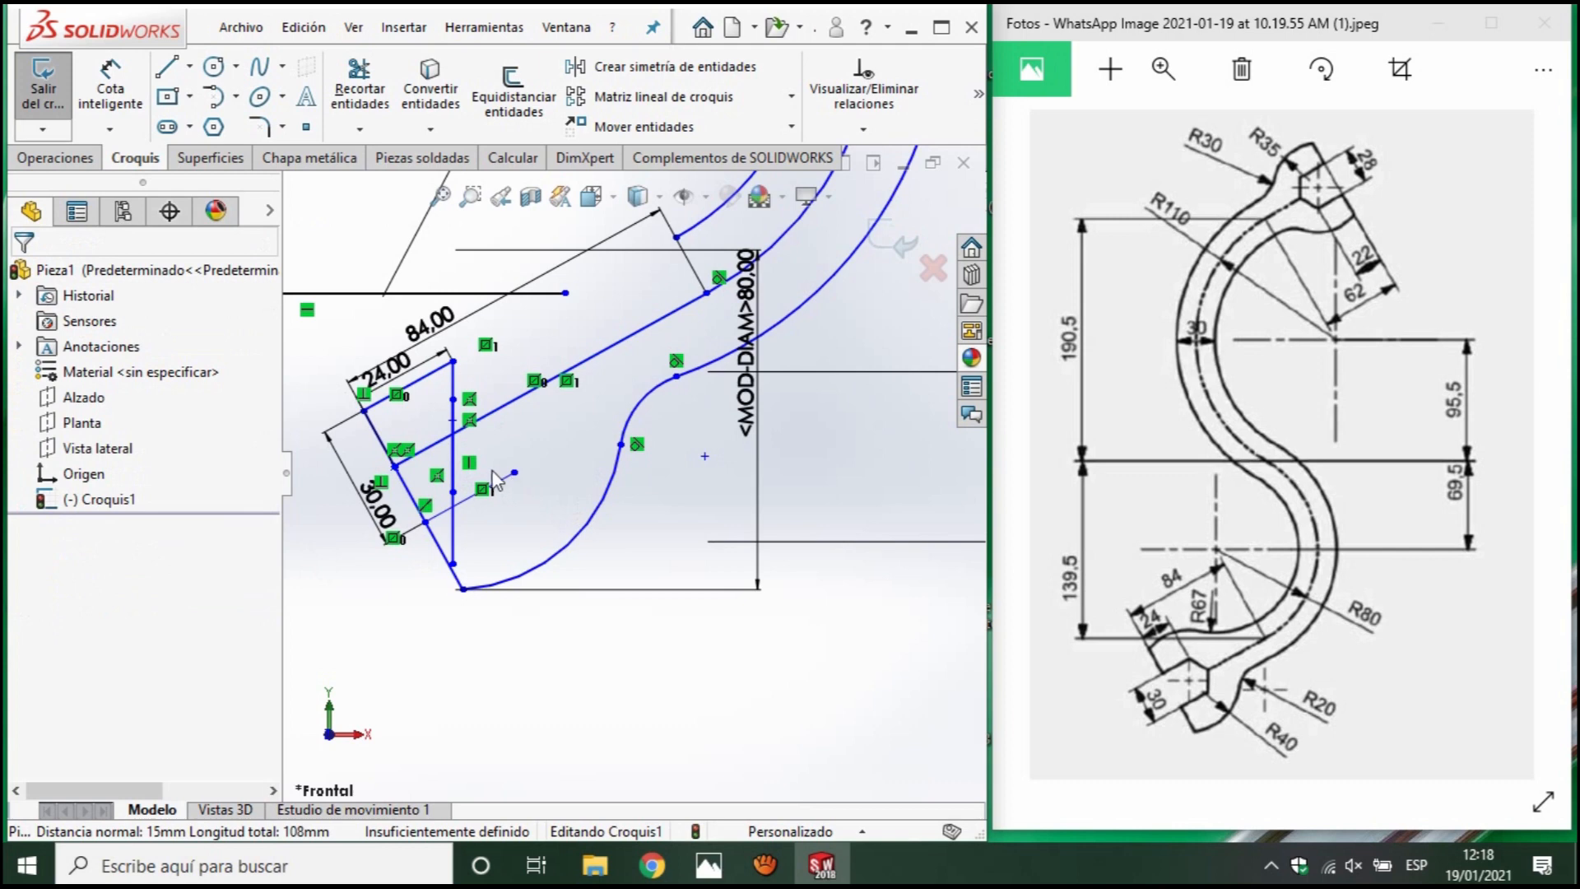
Sketch a vertical line from the mirrored line's free end up to the inclined line.
click(167, 66)
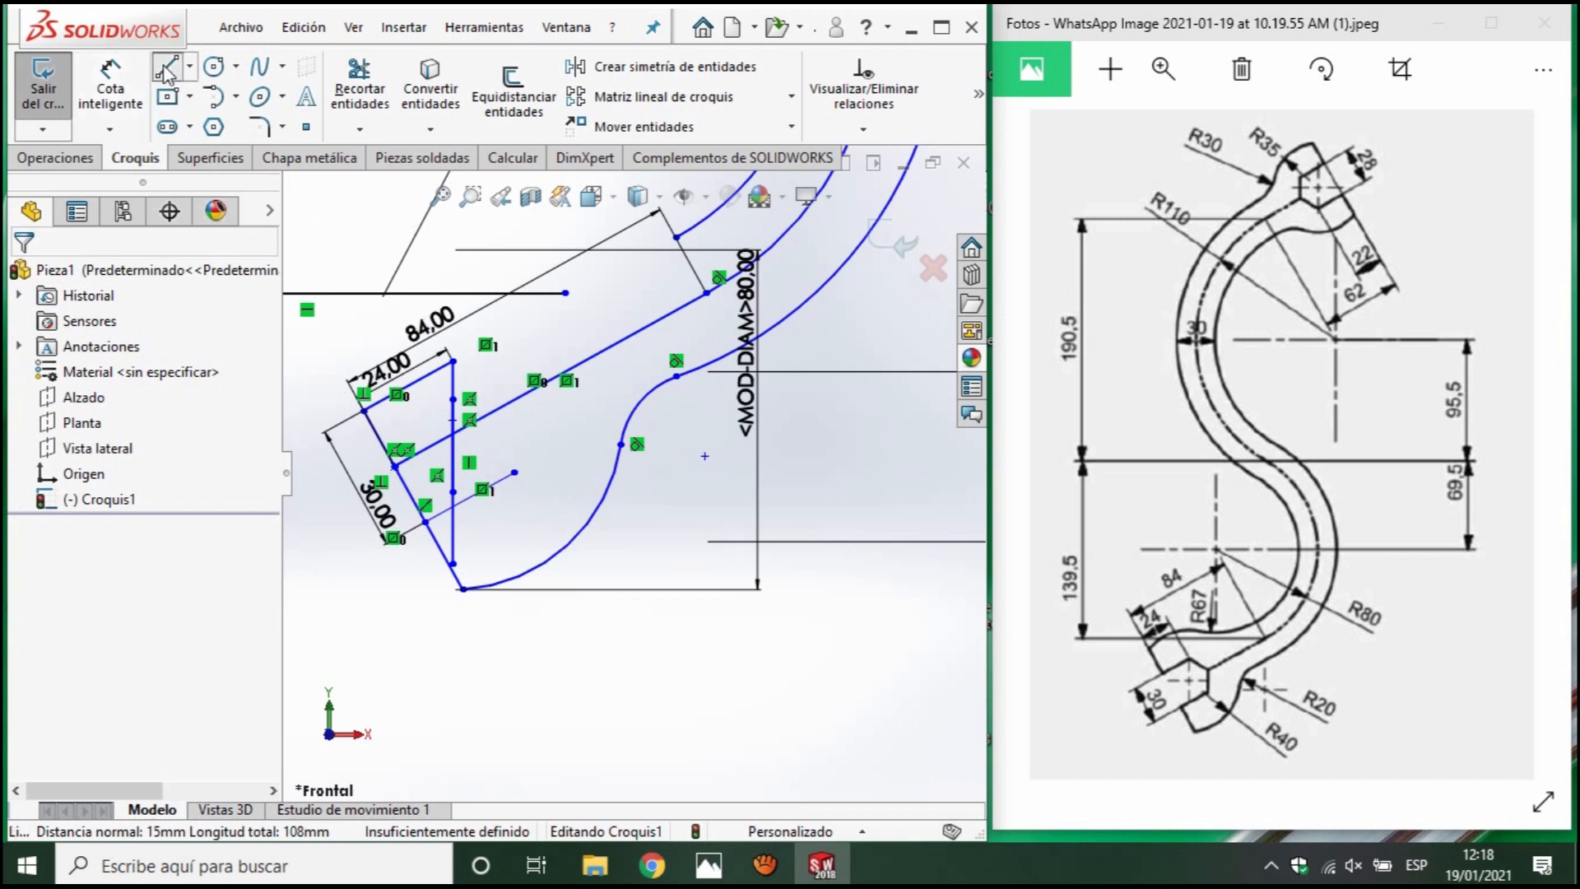
click(167, 70)
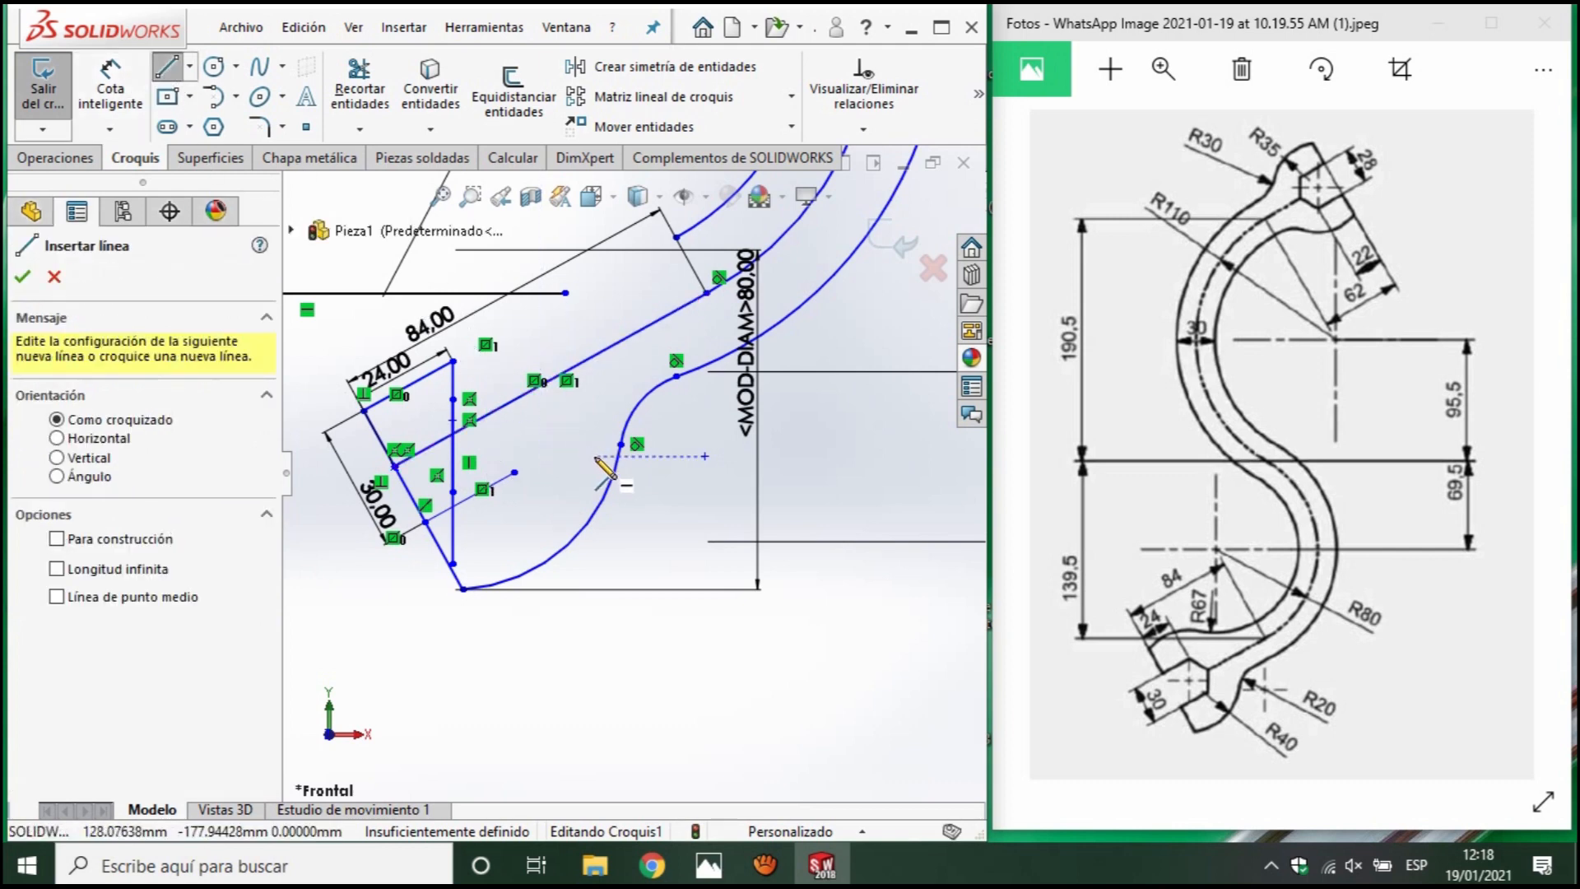
click(514, 472)
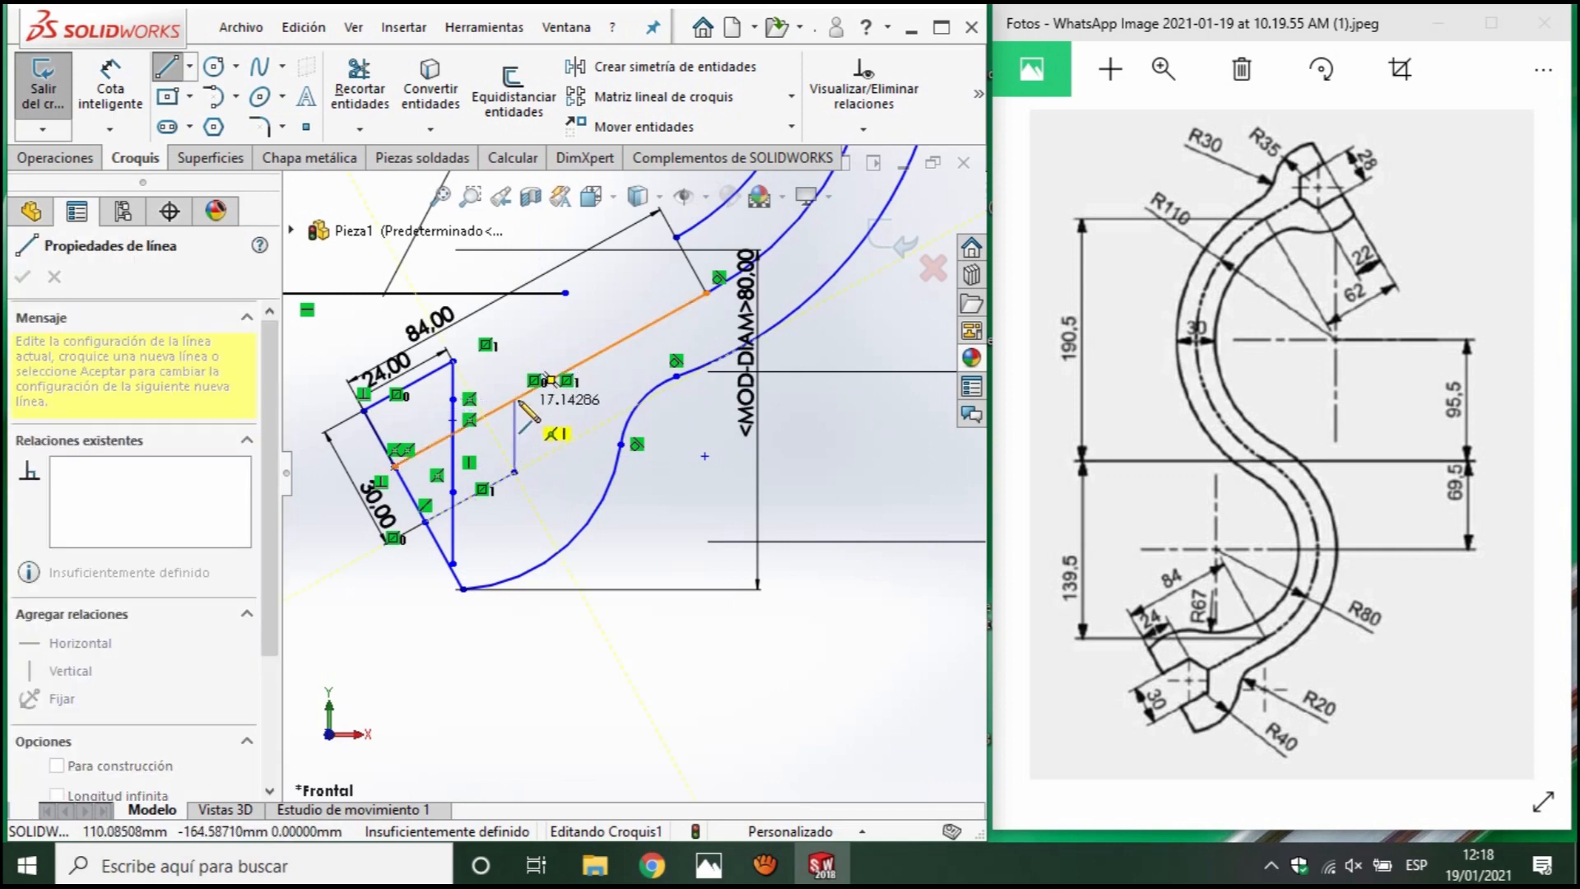
click(516, 400)
key(Escape)
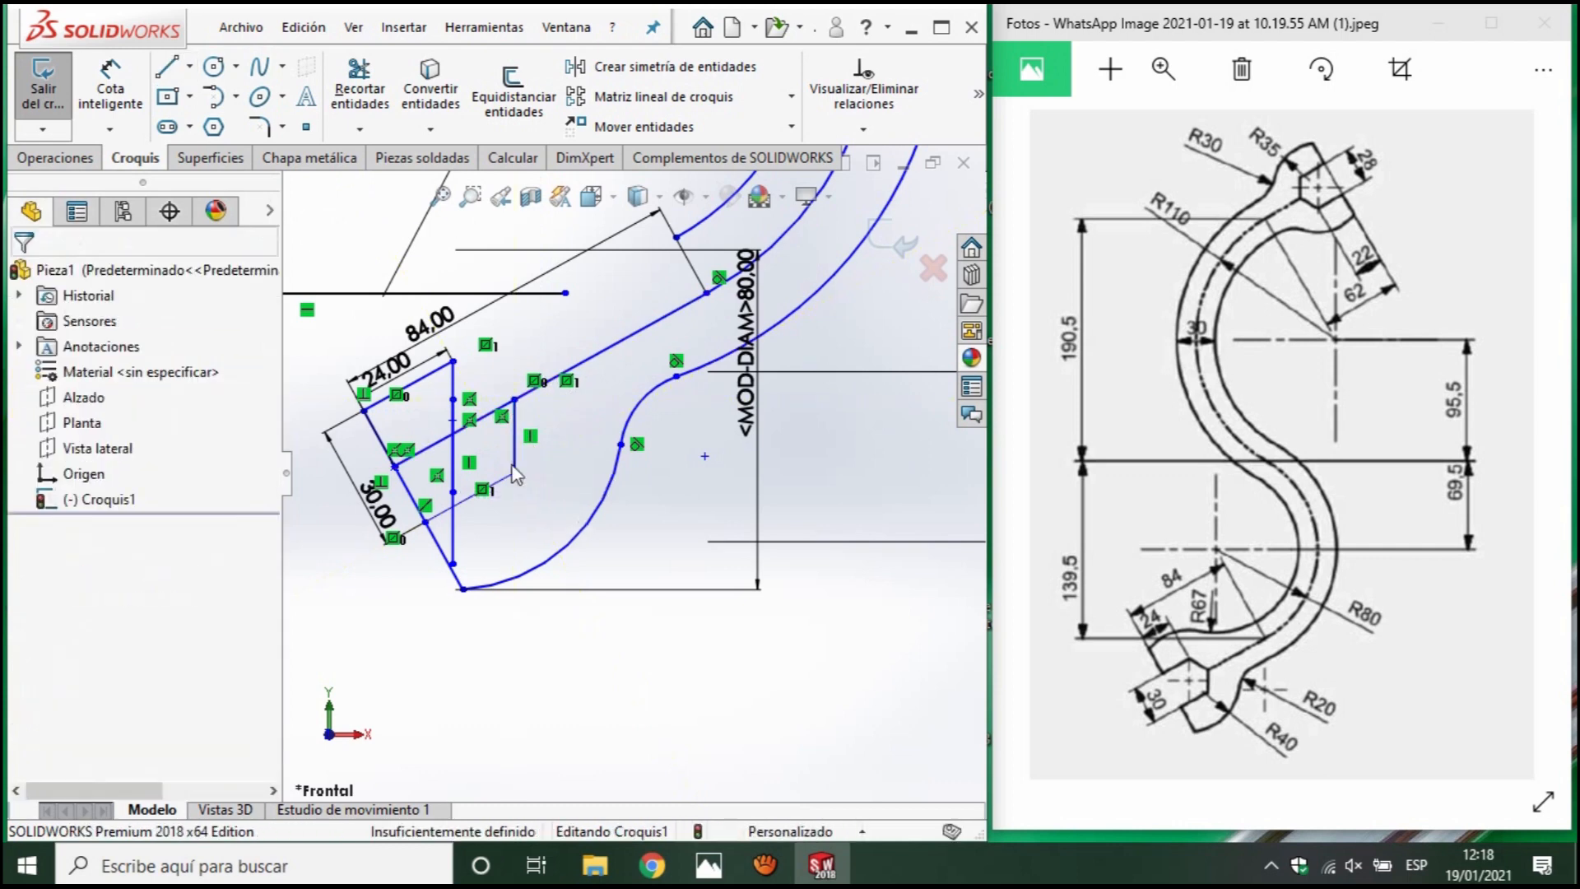
click(506, 476)
ctrl+click(503, 478)
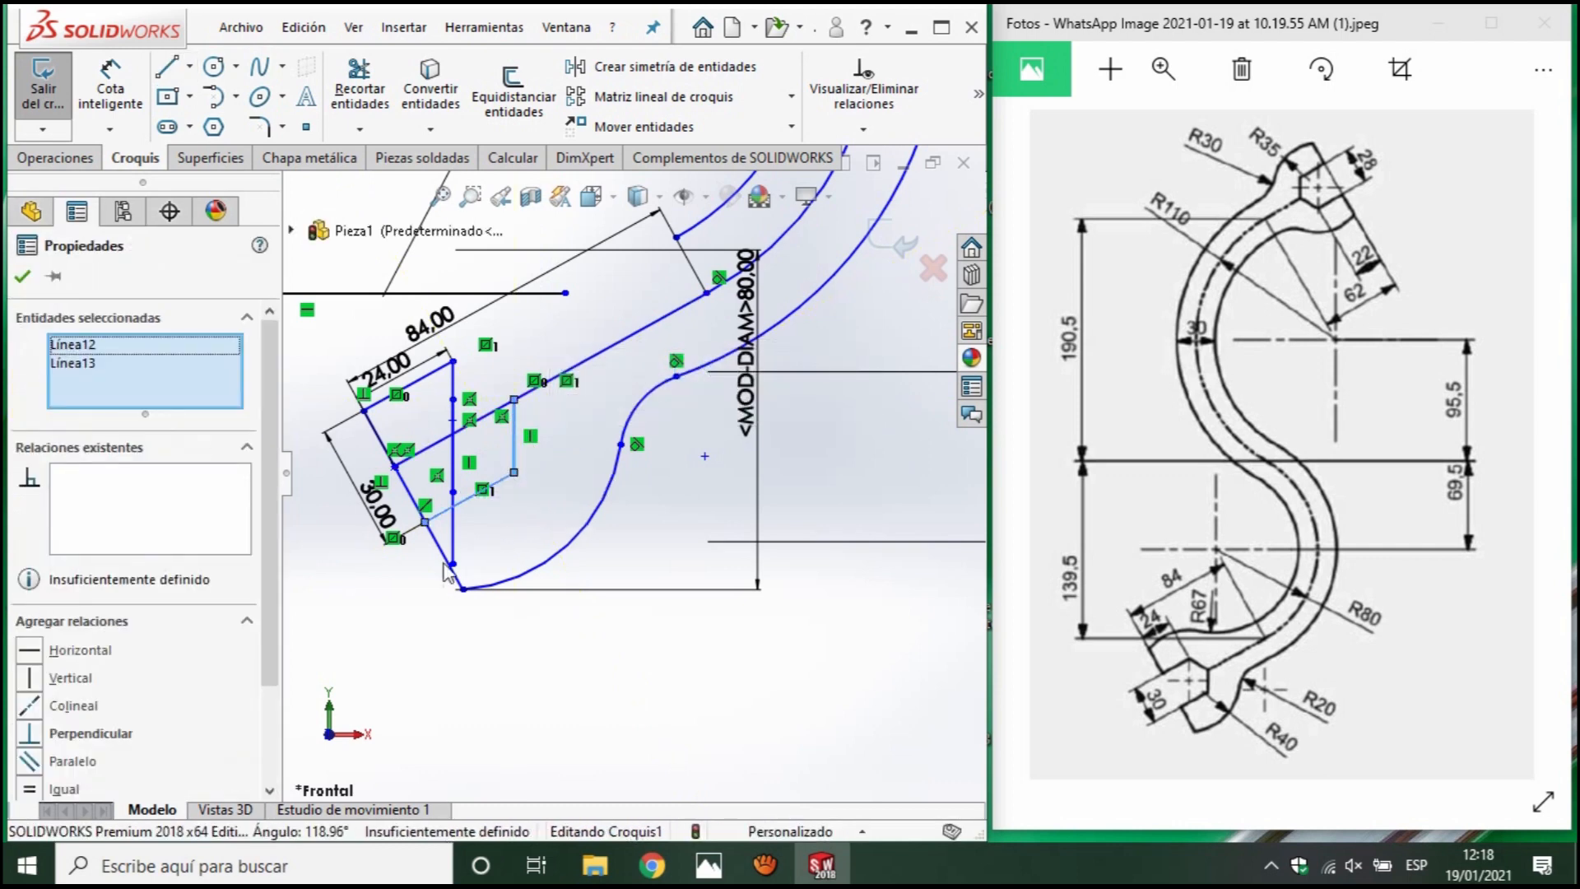
scroll(284, 677, down, 1)
click(299, 656)
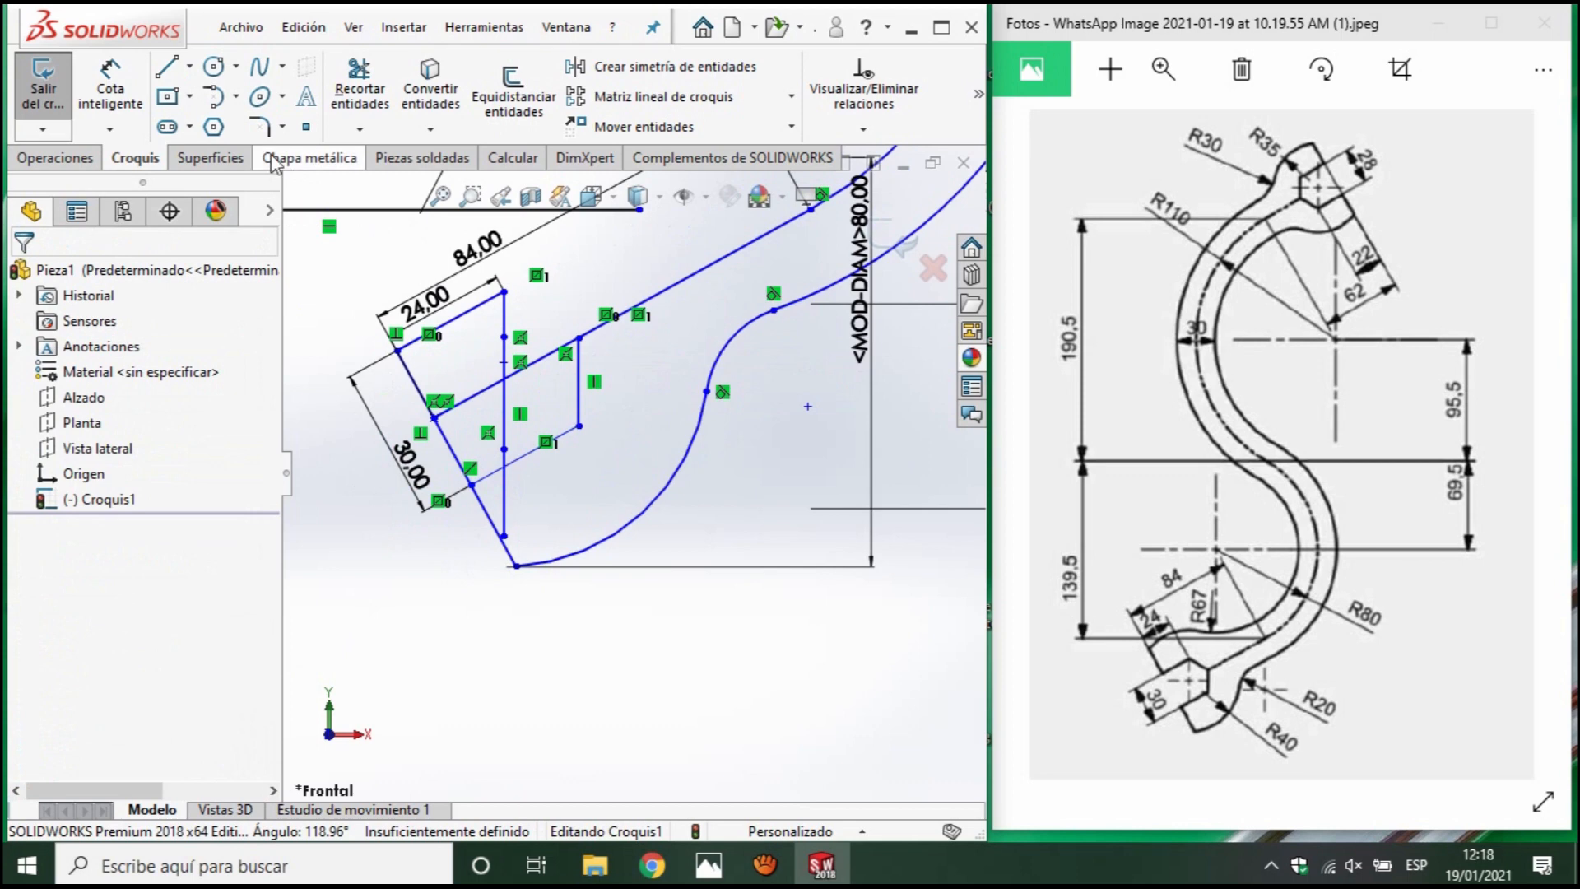
Dimension the angle between the short vertical line and the mirrored line as 90+45, giving 135°.
click(135, 90)
click(563, 435)
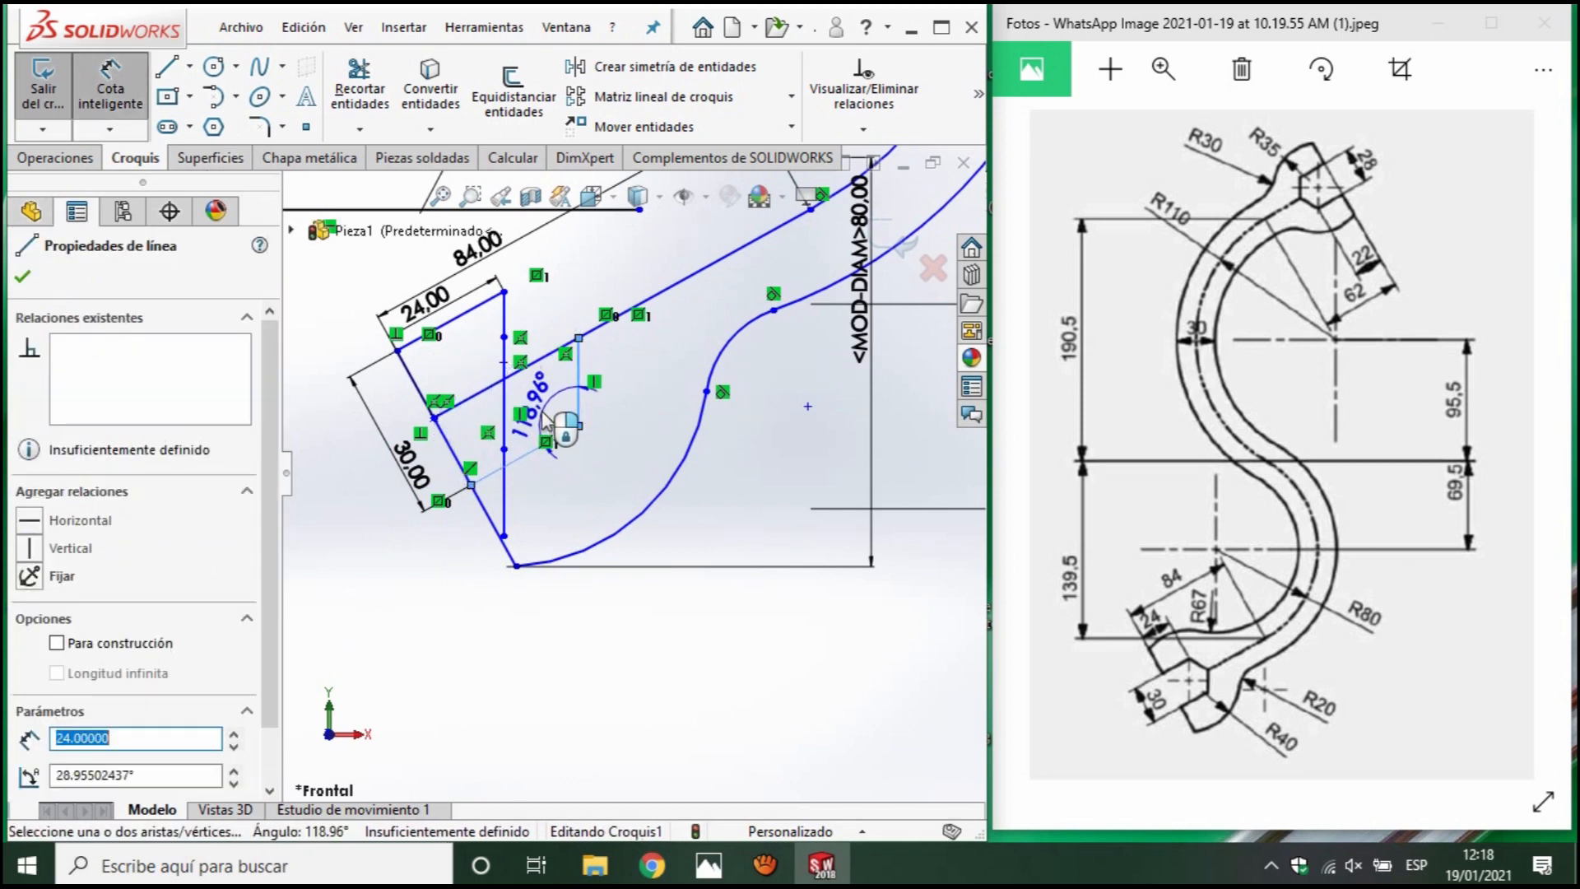
click(591, 434)
text(9)
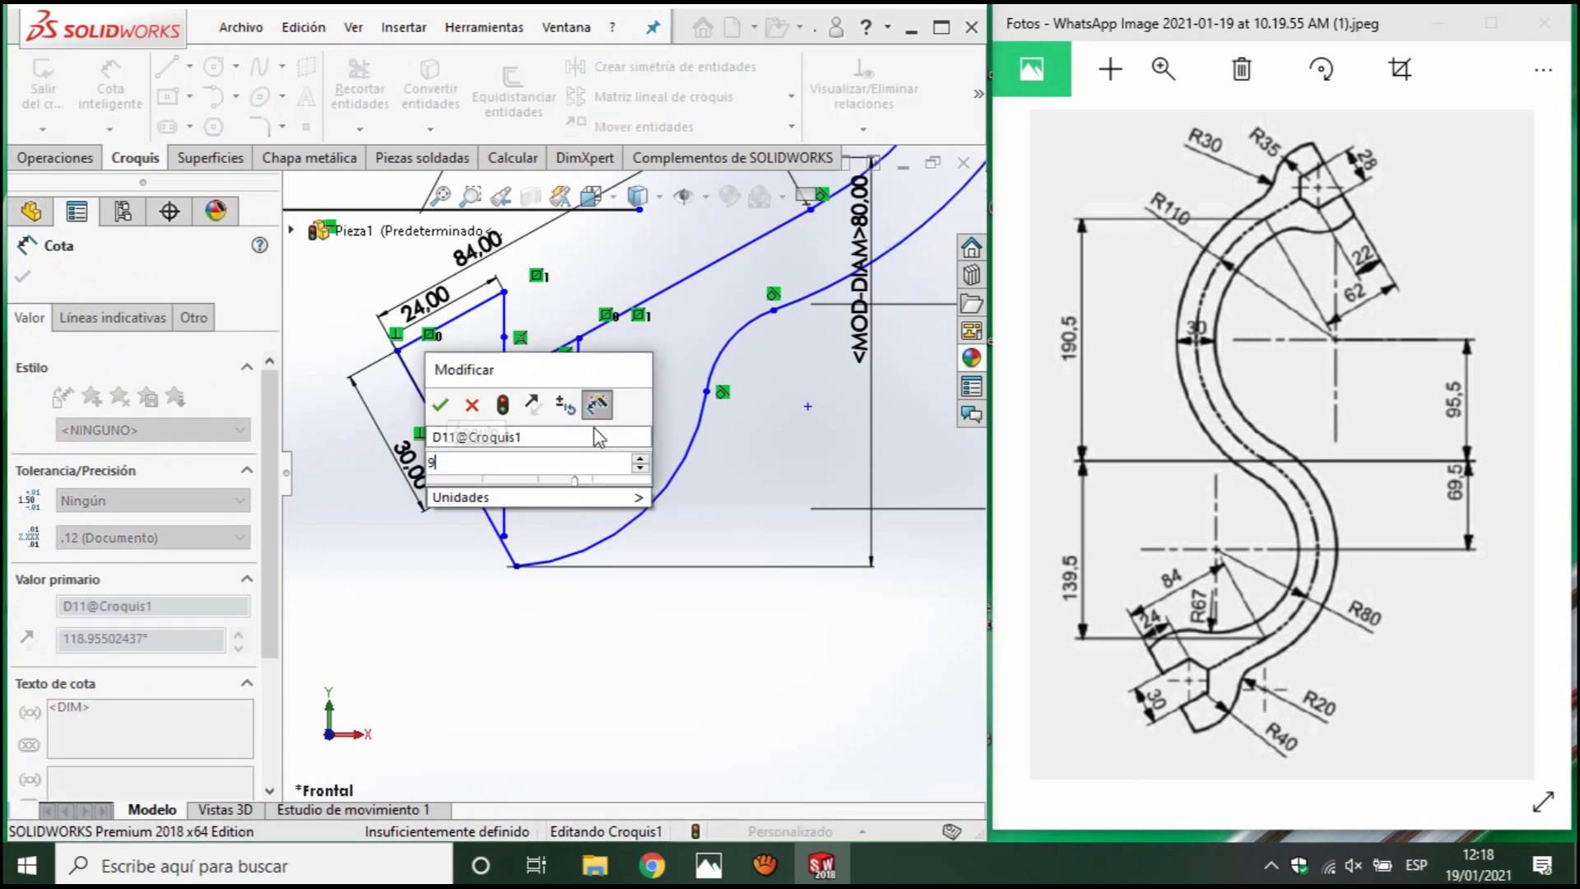
text(0+45)
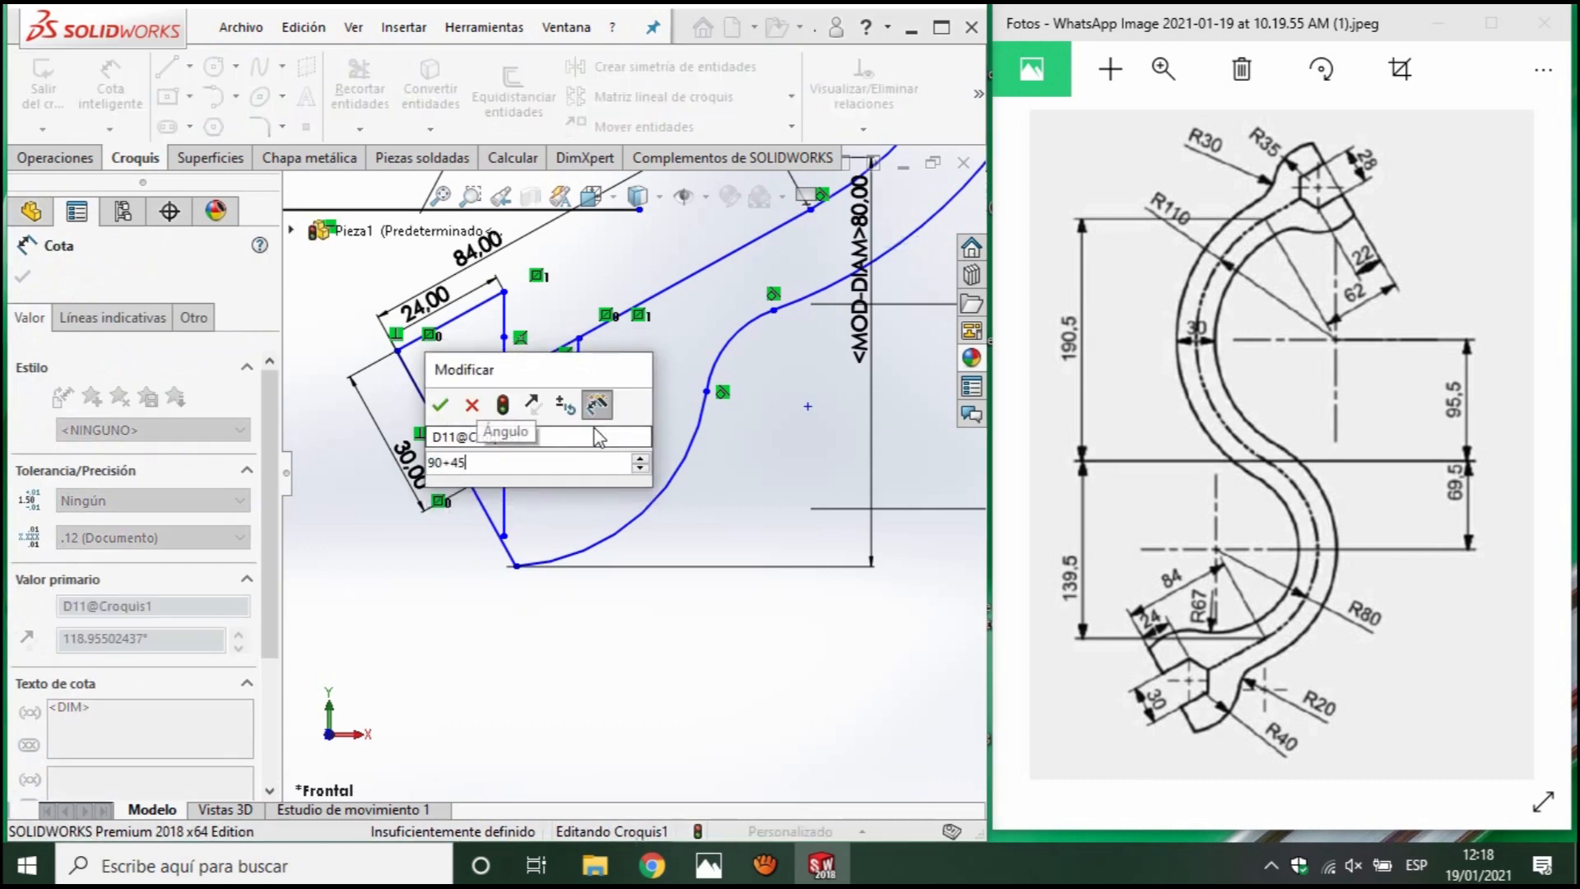
key(Return)
scroll(580, 363, up, 3)
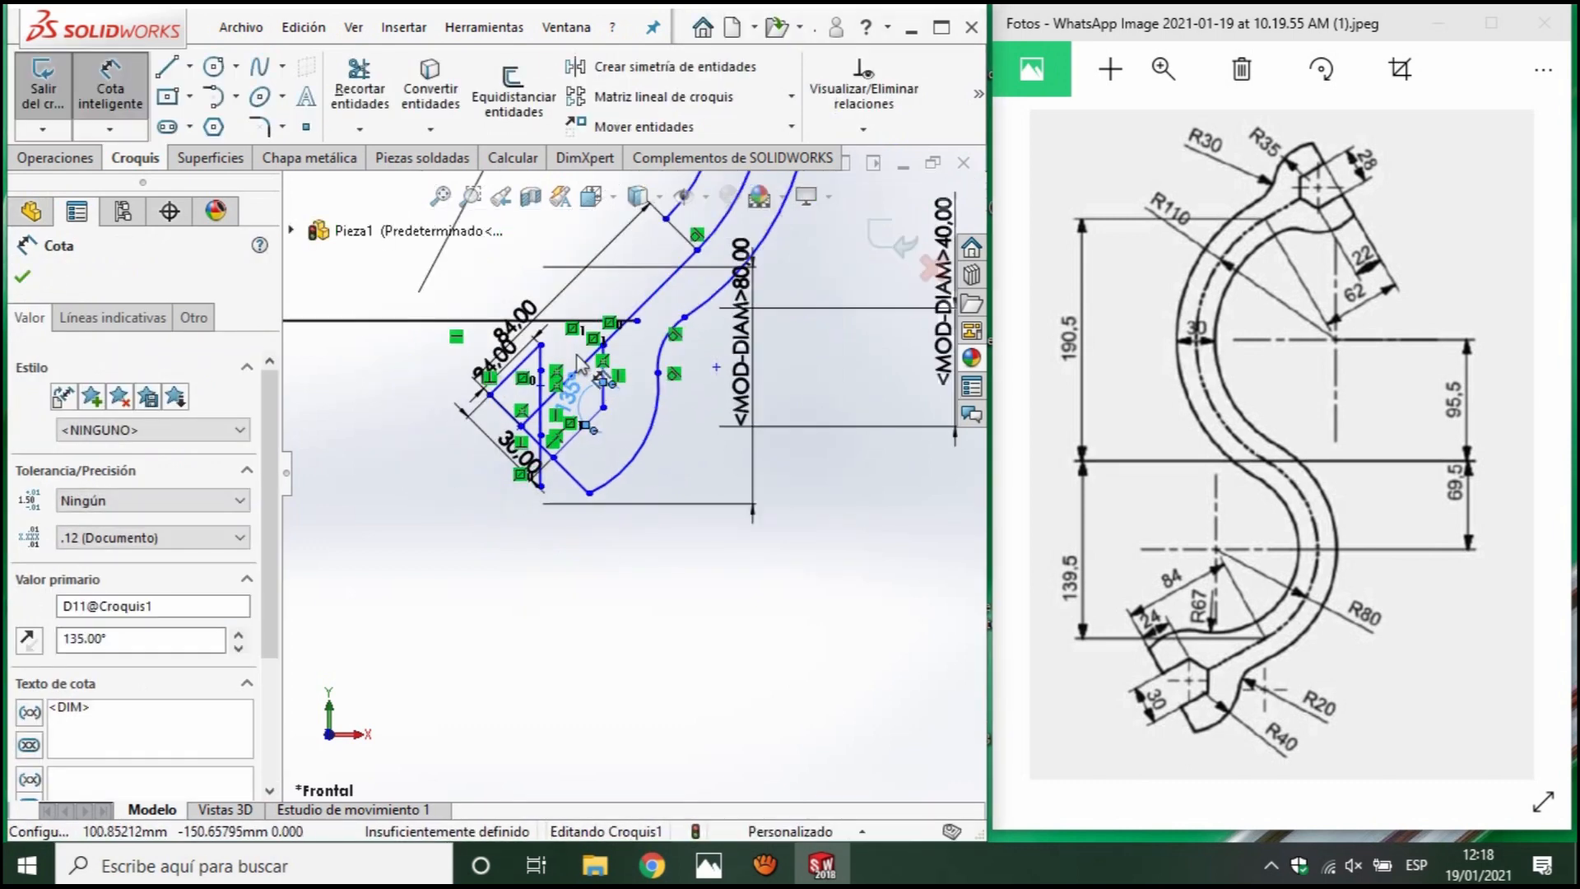
scroll(615, 362, down, 3)
scroll(580, 390, down, 2)
scroll(478, 397, up, 3)
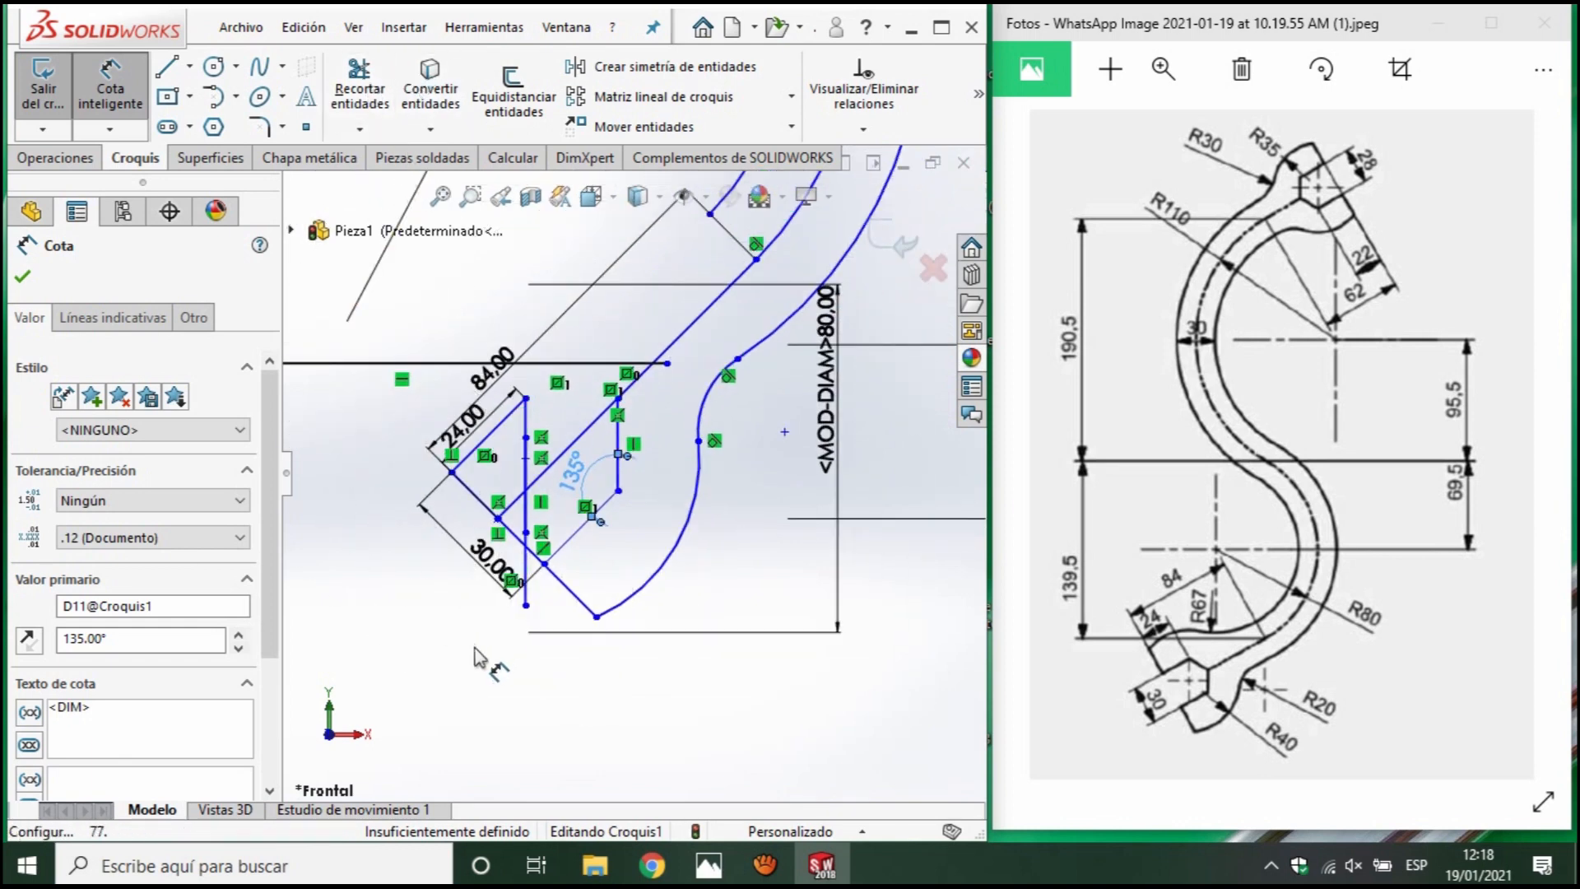
Trim away the long vertical line, the 30 mm end line and the inclined line's portion below the short vertical line.
click(376, 79)
mouse_move(497, 559)
mouse_down()
mouse_move(554, 484)
mouse_move(511, 492)
mouse_up()
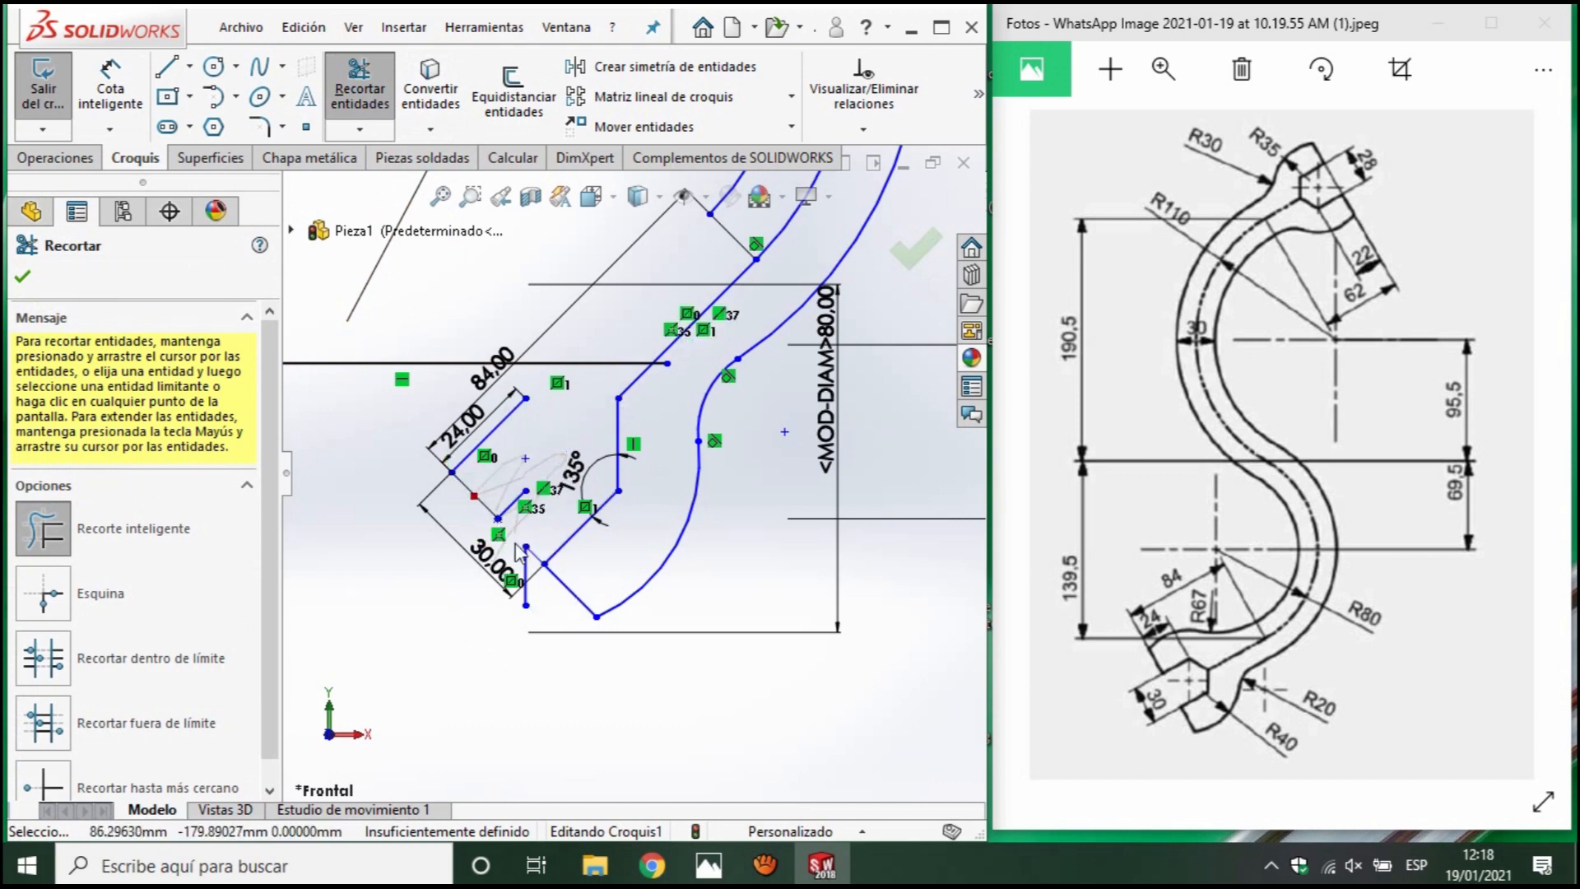
drag(504, 623, 502, 513)
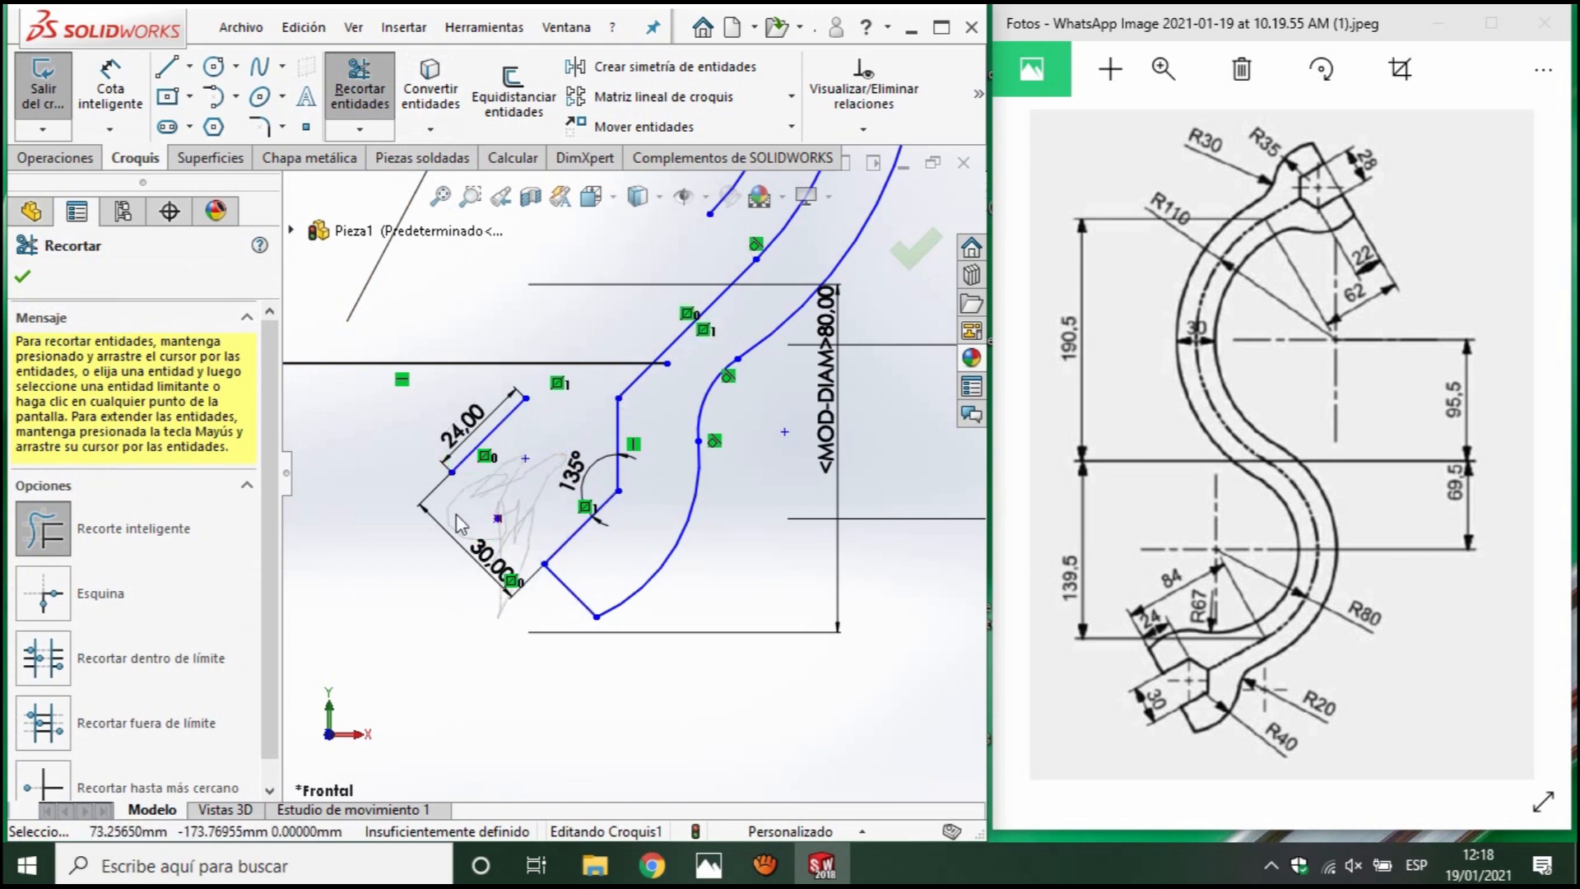
scroll(645, 461, up, 4)
scroll(655, 358, down, 4)
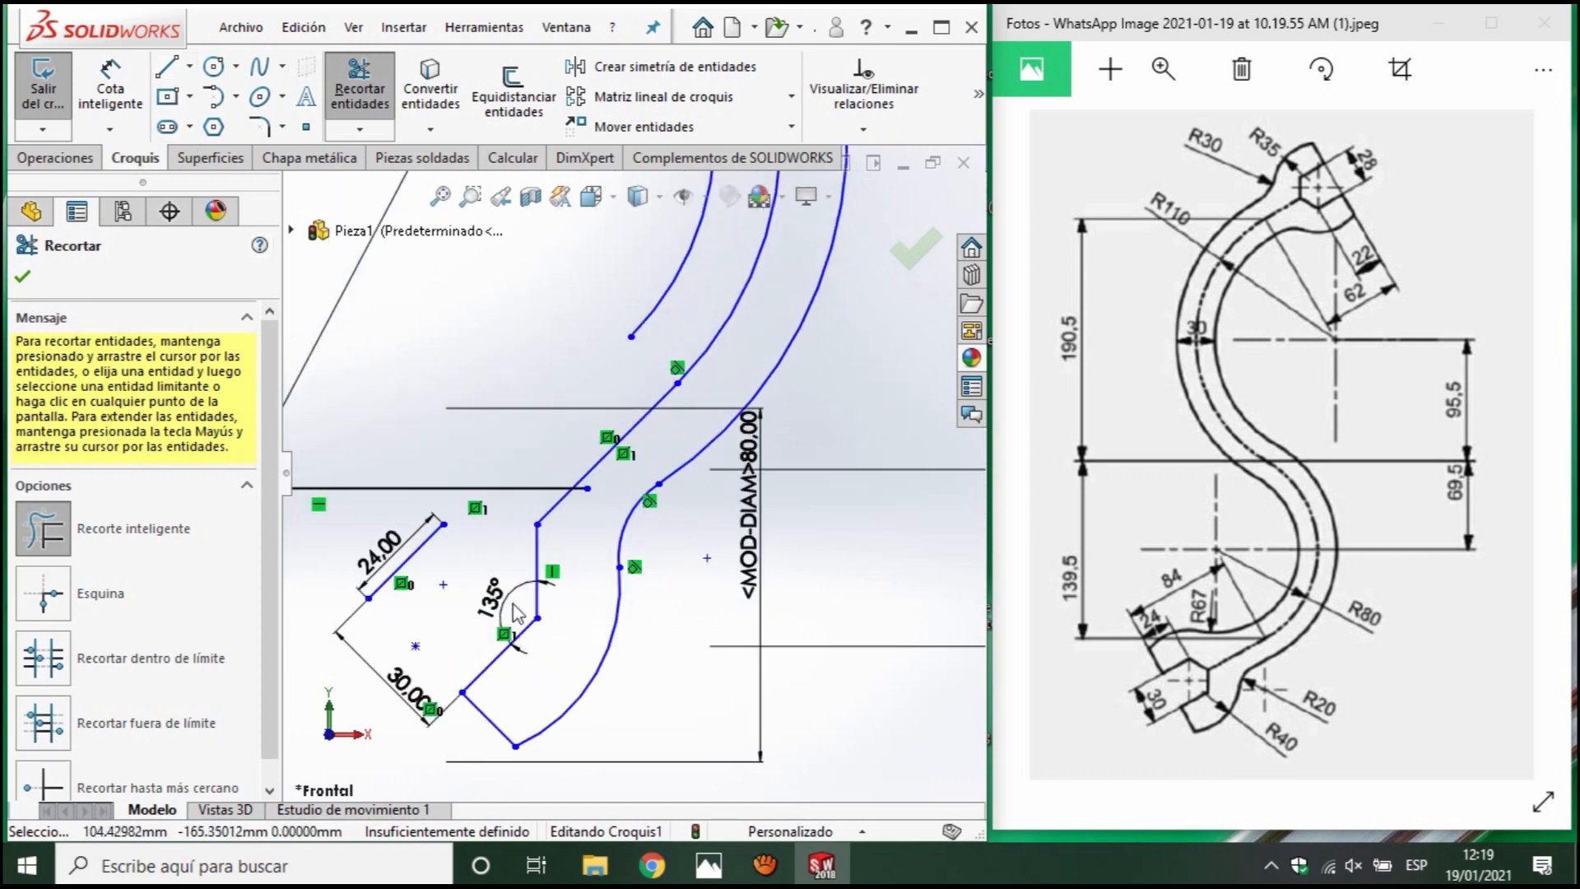
Mirror the tip's short vertical line, the two adjoining lines, the R40 arc and the R20 arc about the inclined line, keeping the originals.
key(Escape)
click(536, 548)
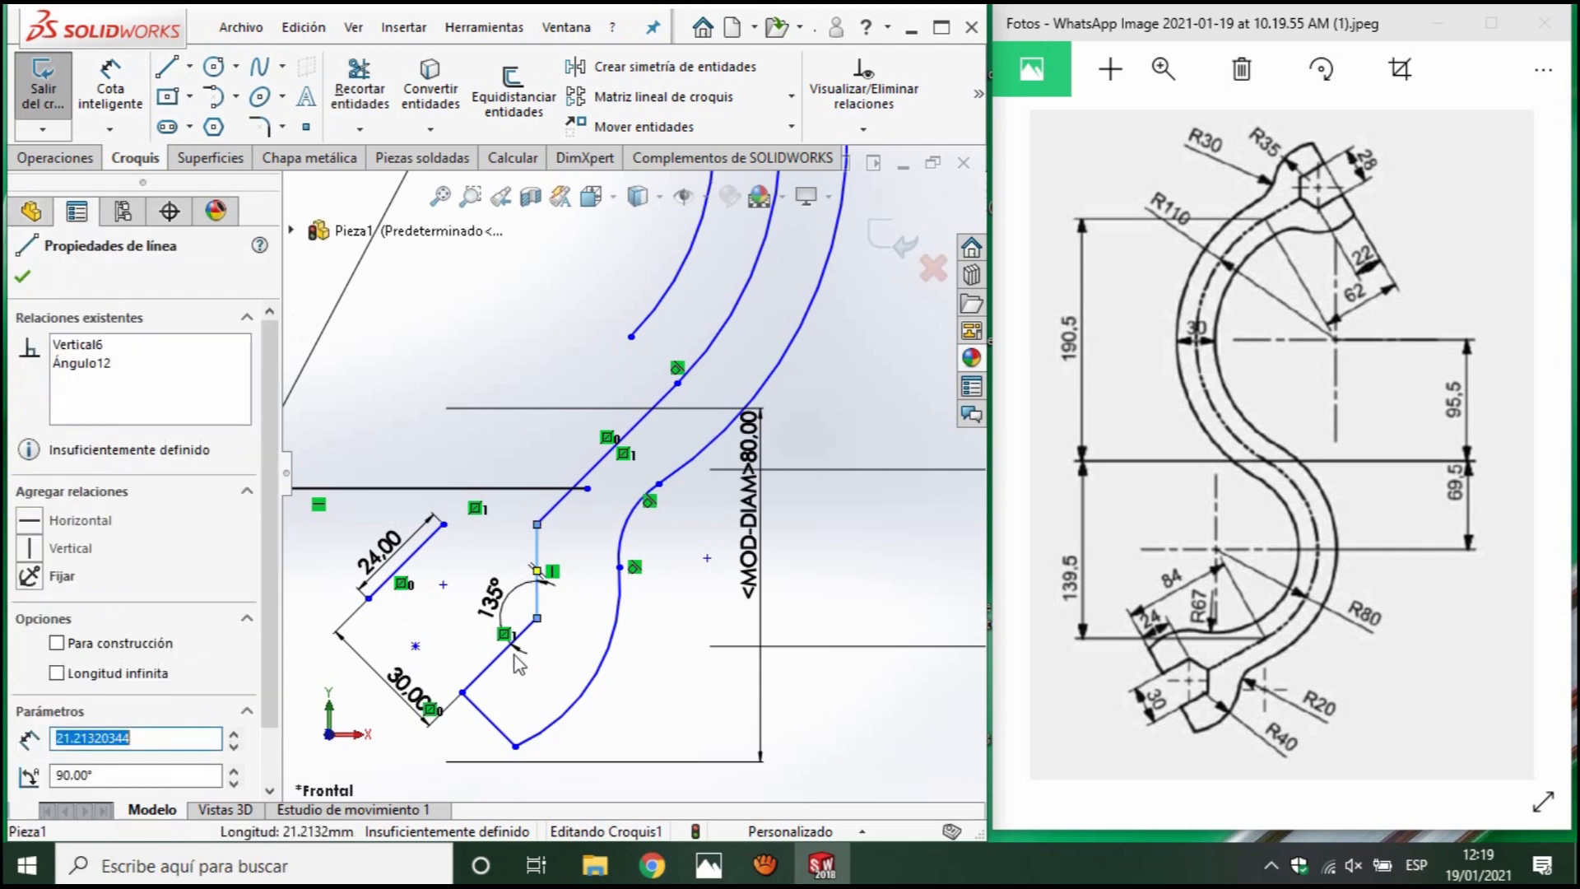
ctrl+click(511, 646)
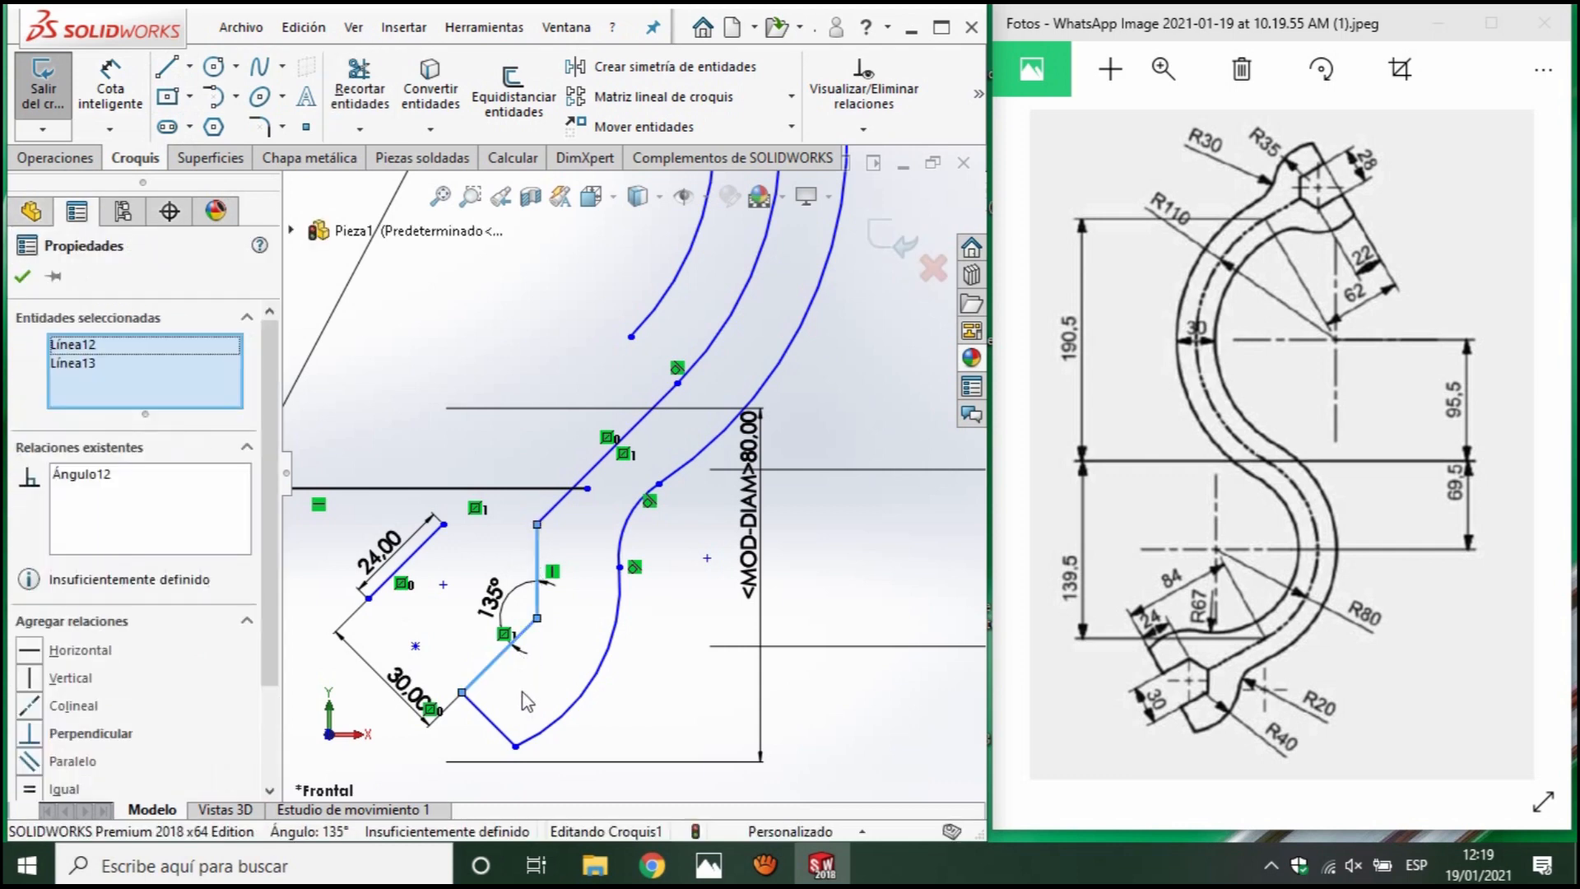
ctrl+click(515, 744)
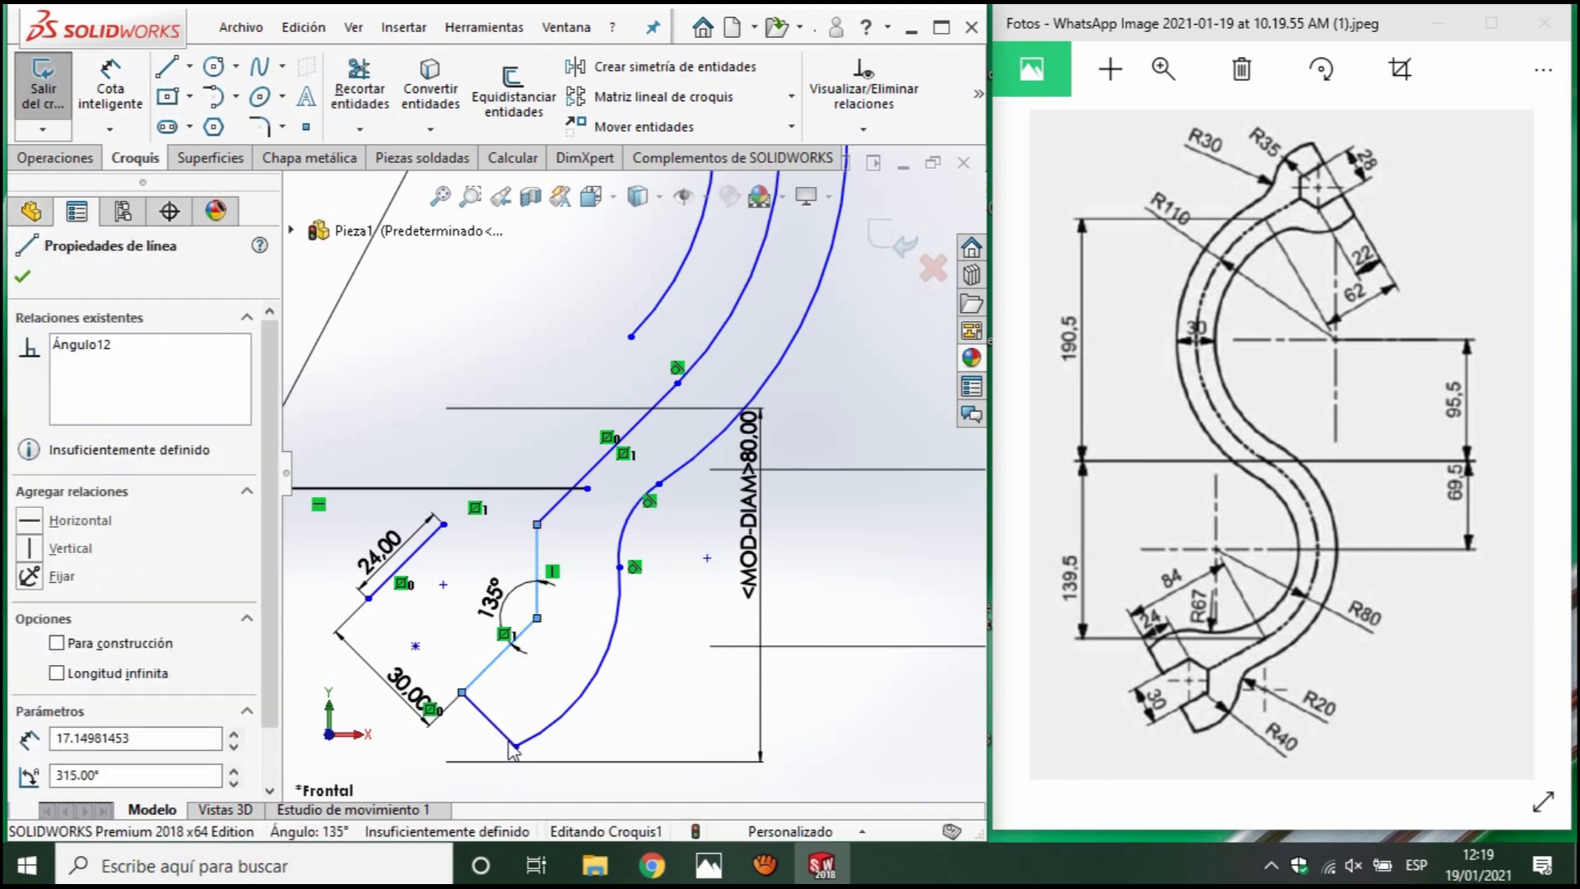
ctrl+click(583, 699)
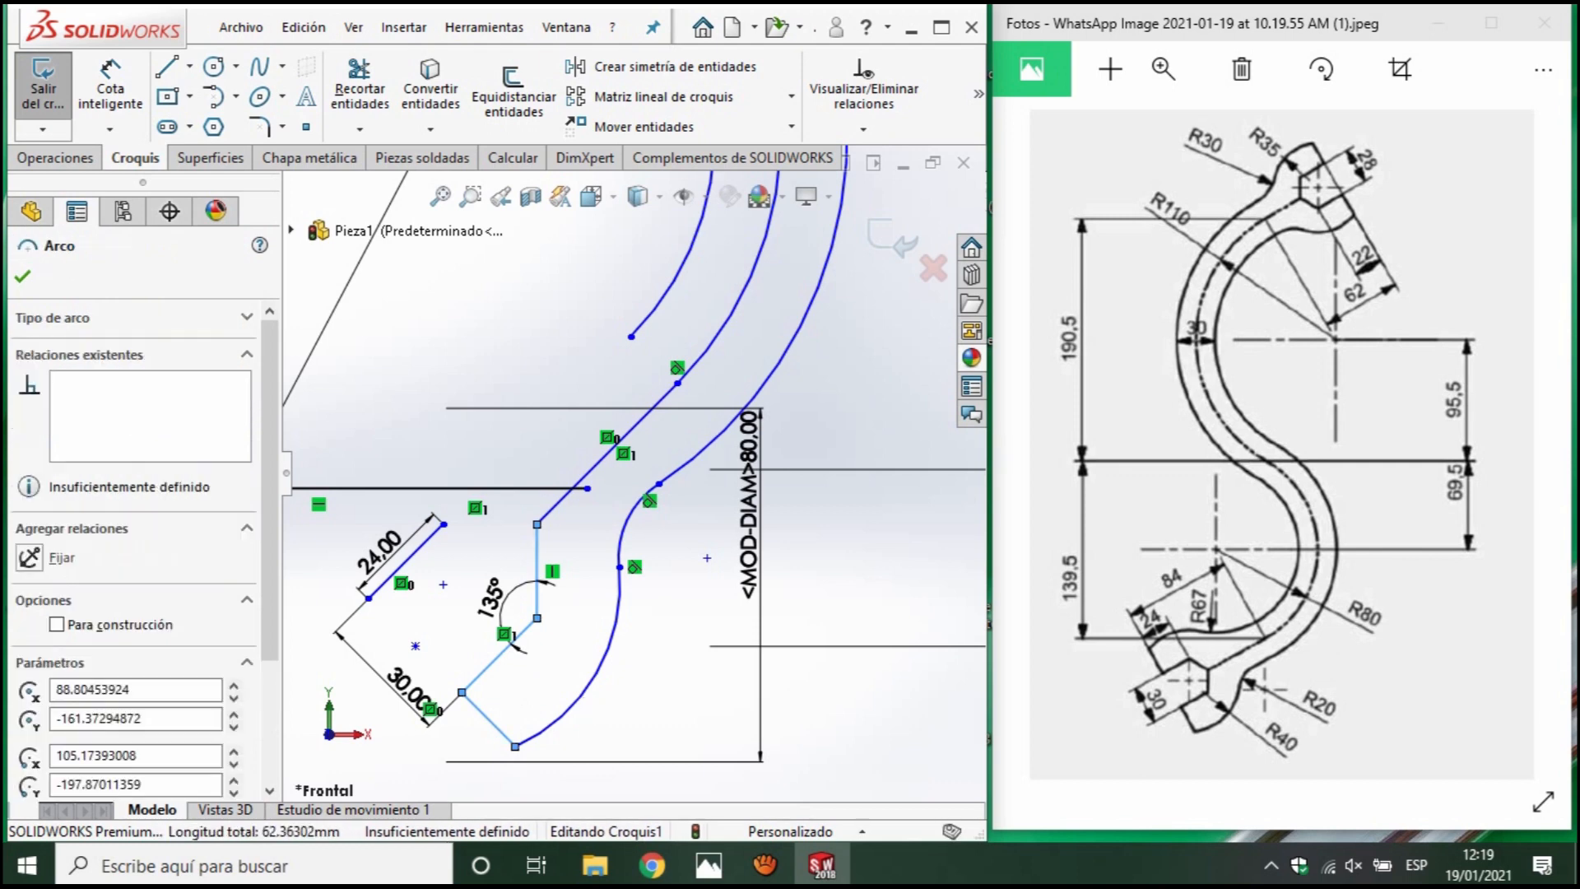
ctrl+click(634, 537)
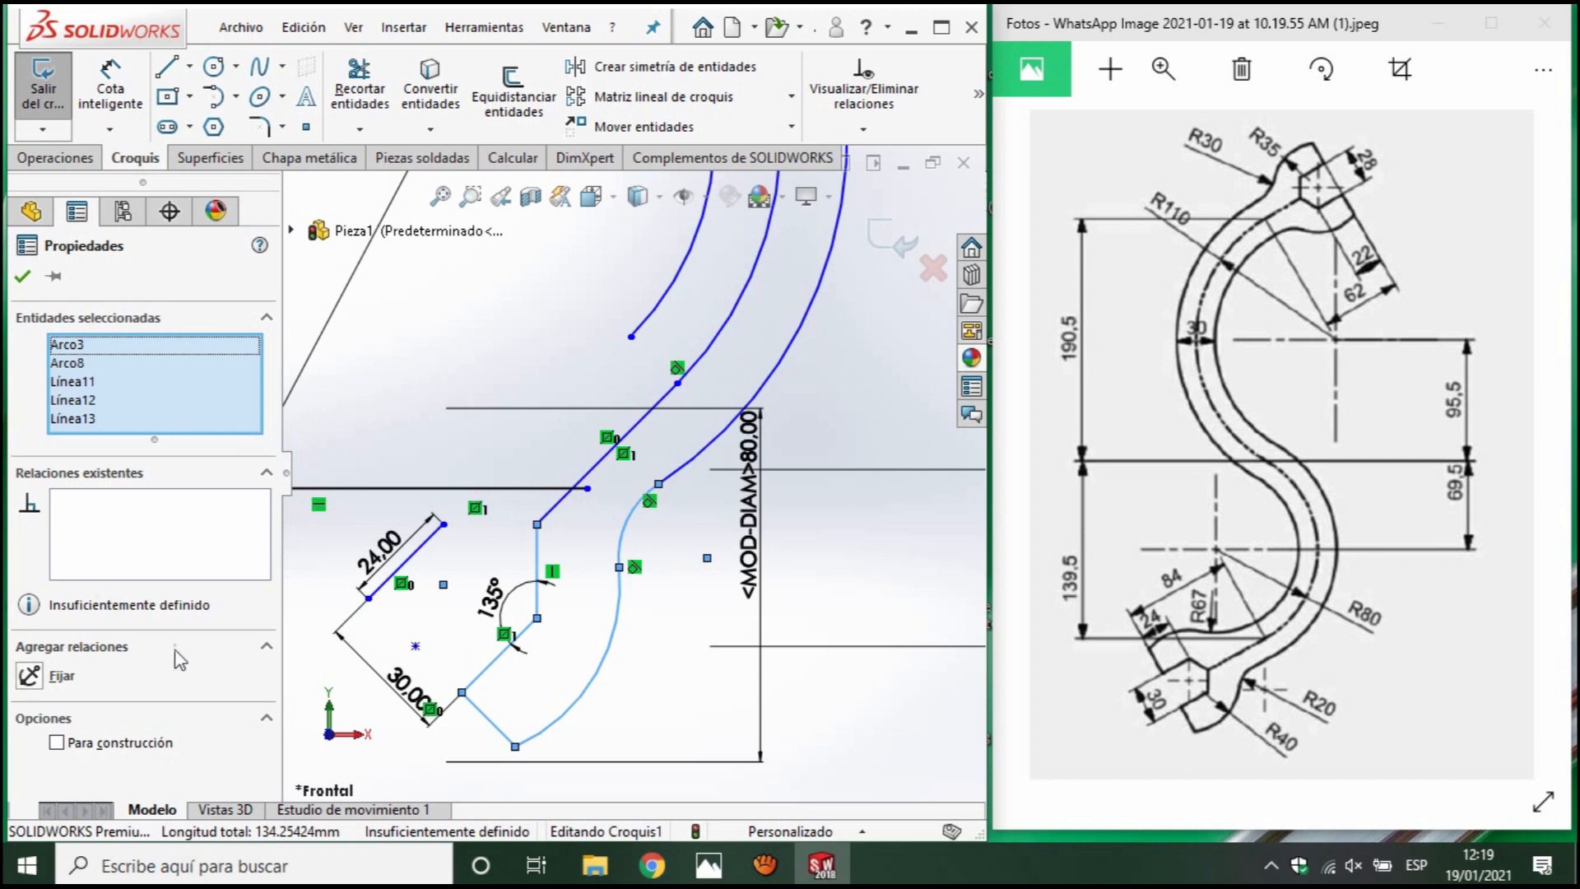
click(659, 66)
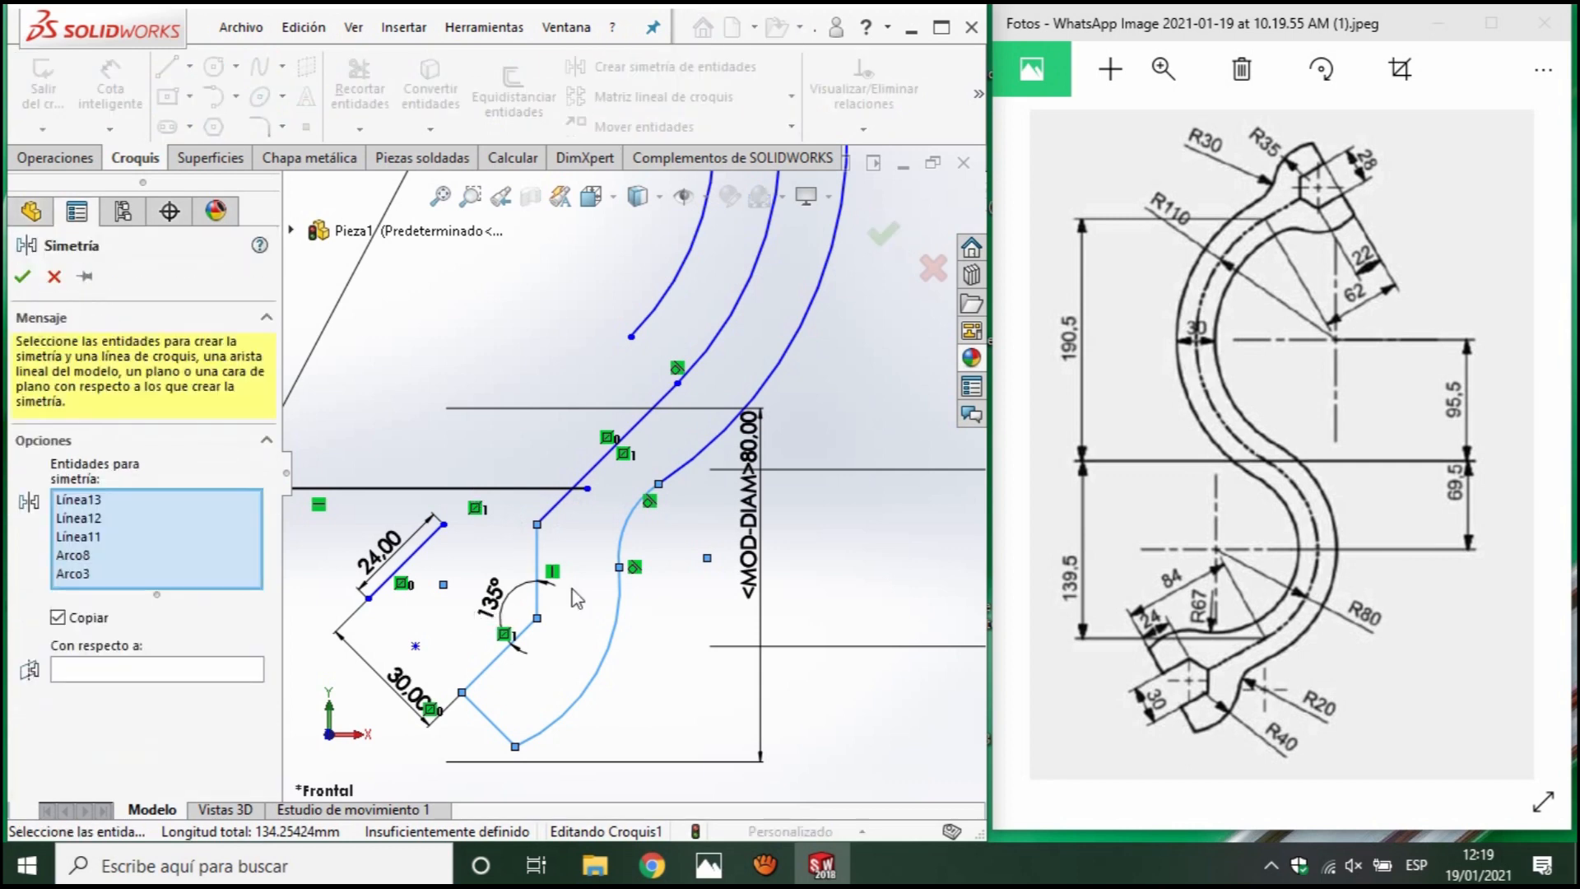
click(127, 668)
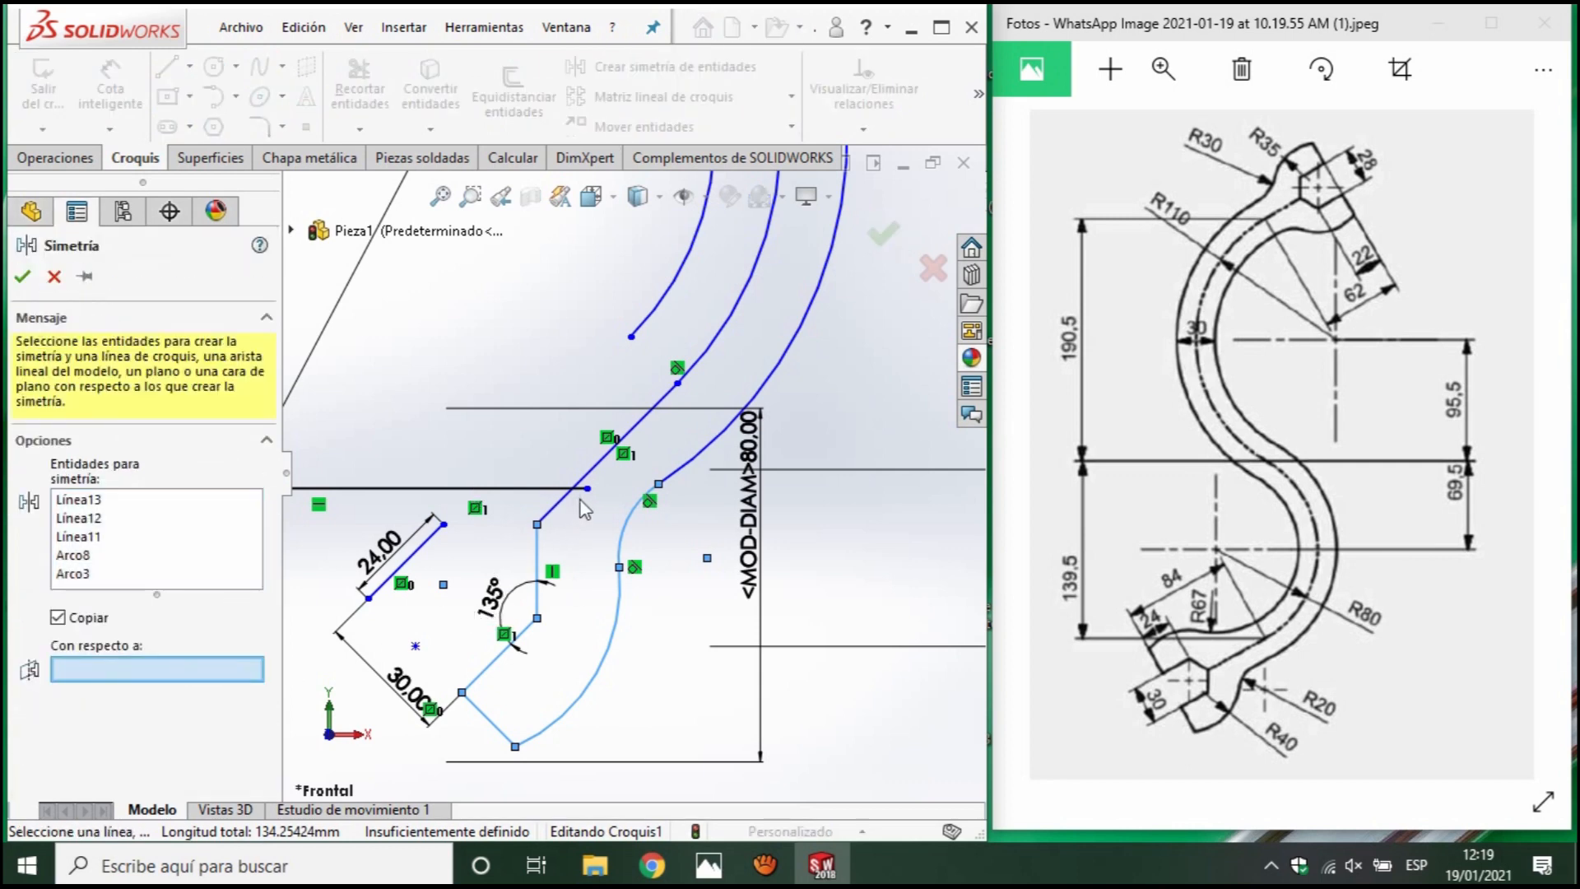
click(588, 477)
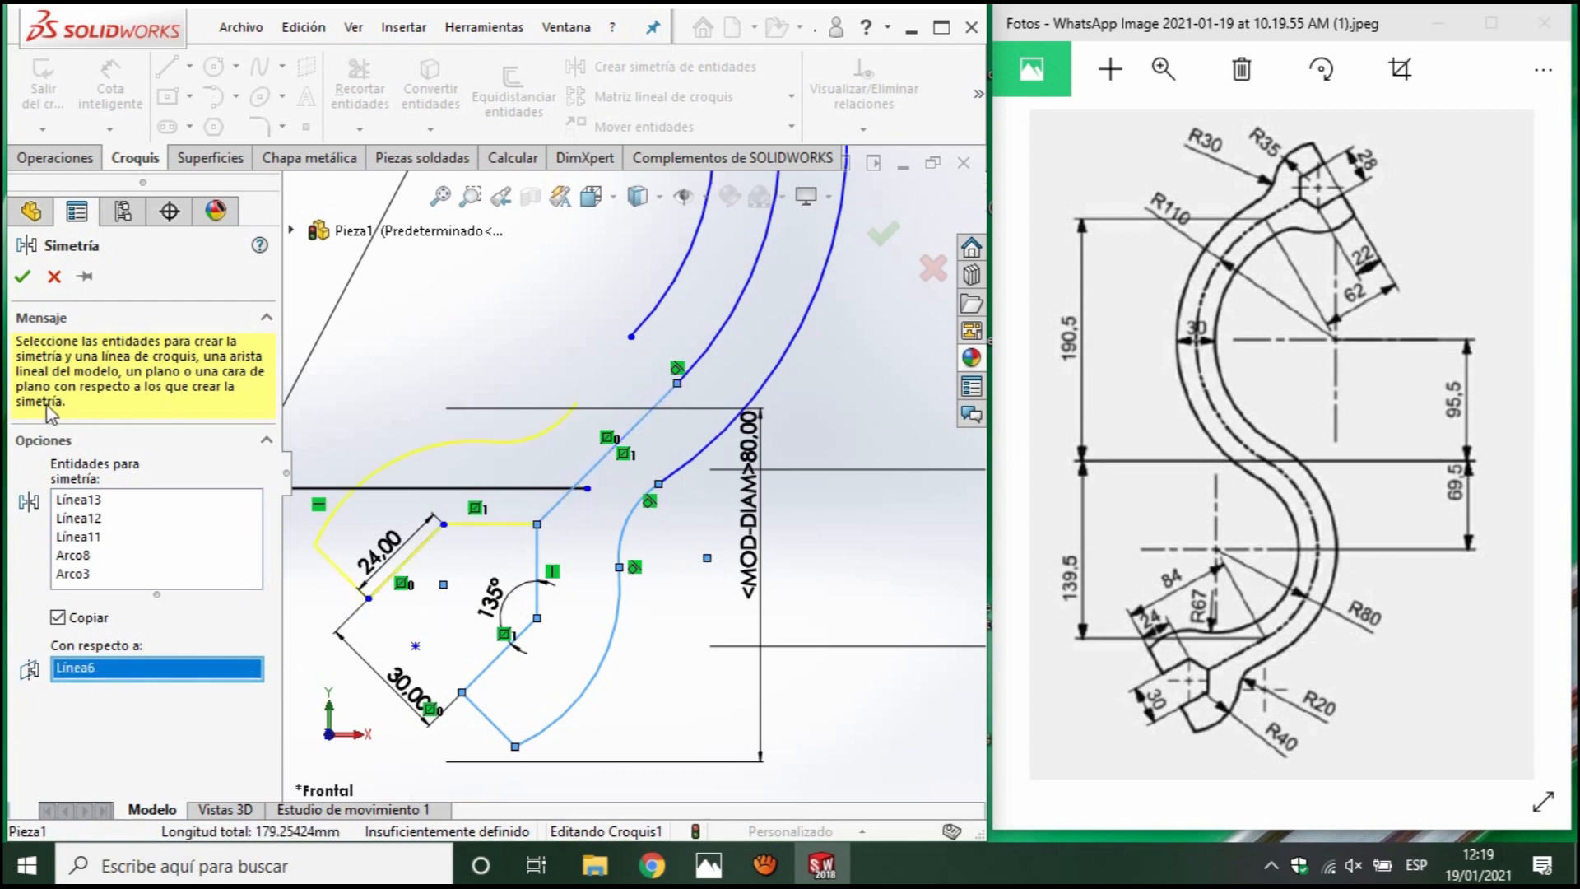
click(22, 277)
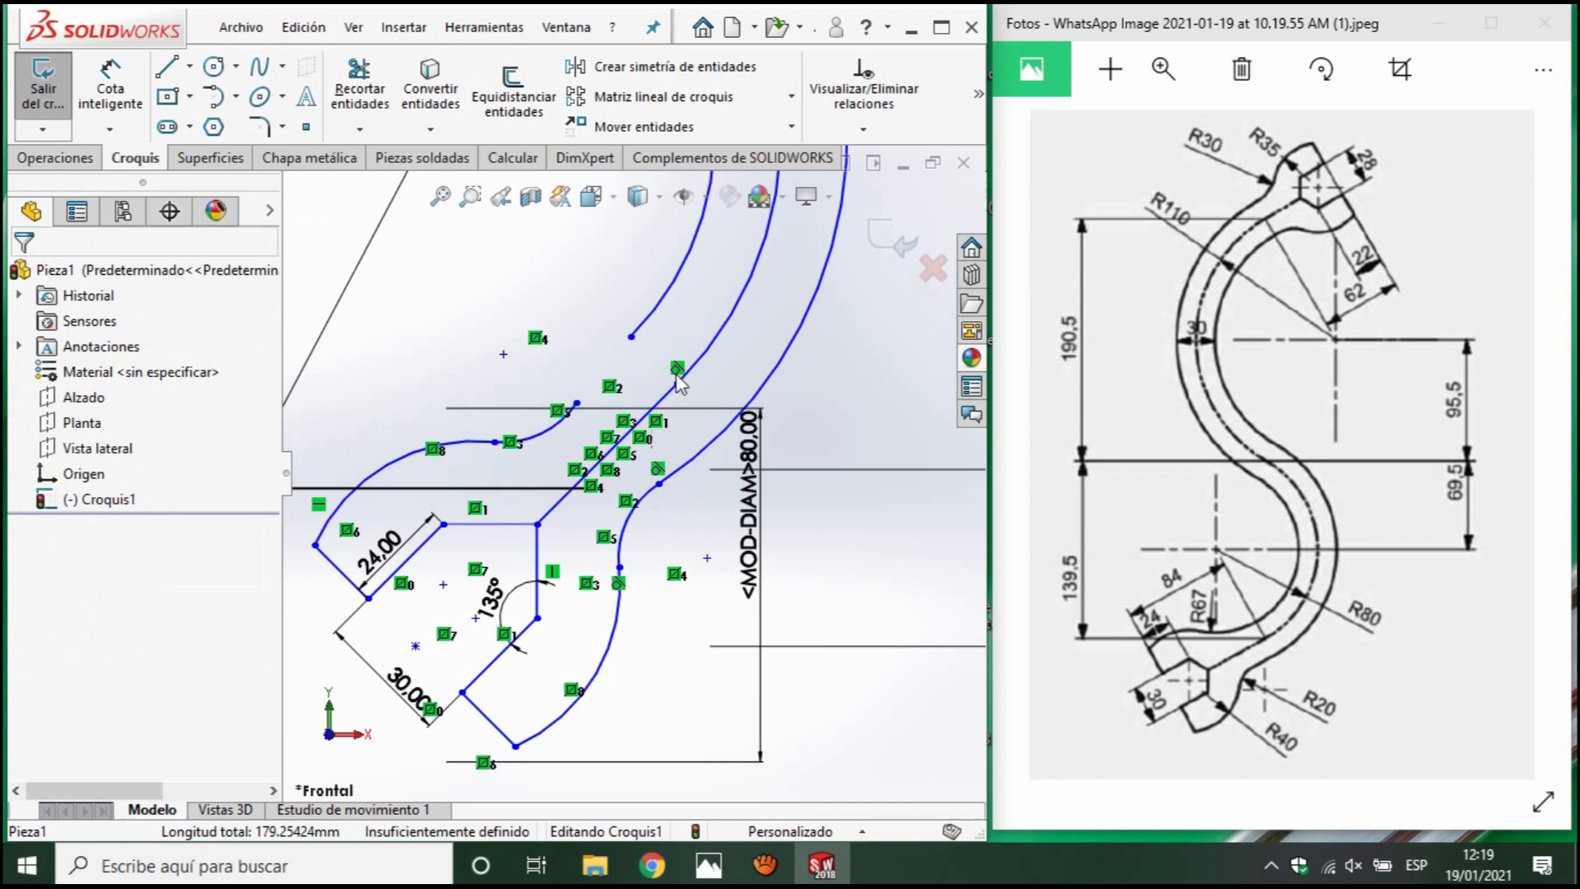
Try to extend the inner offset arc's free lower end towards the mirrored R20 arc.
click(654, 317)
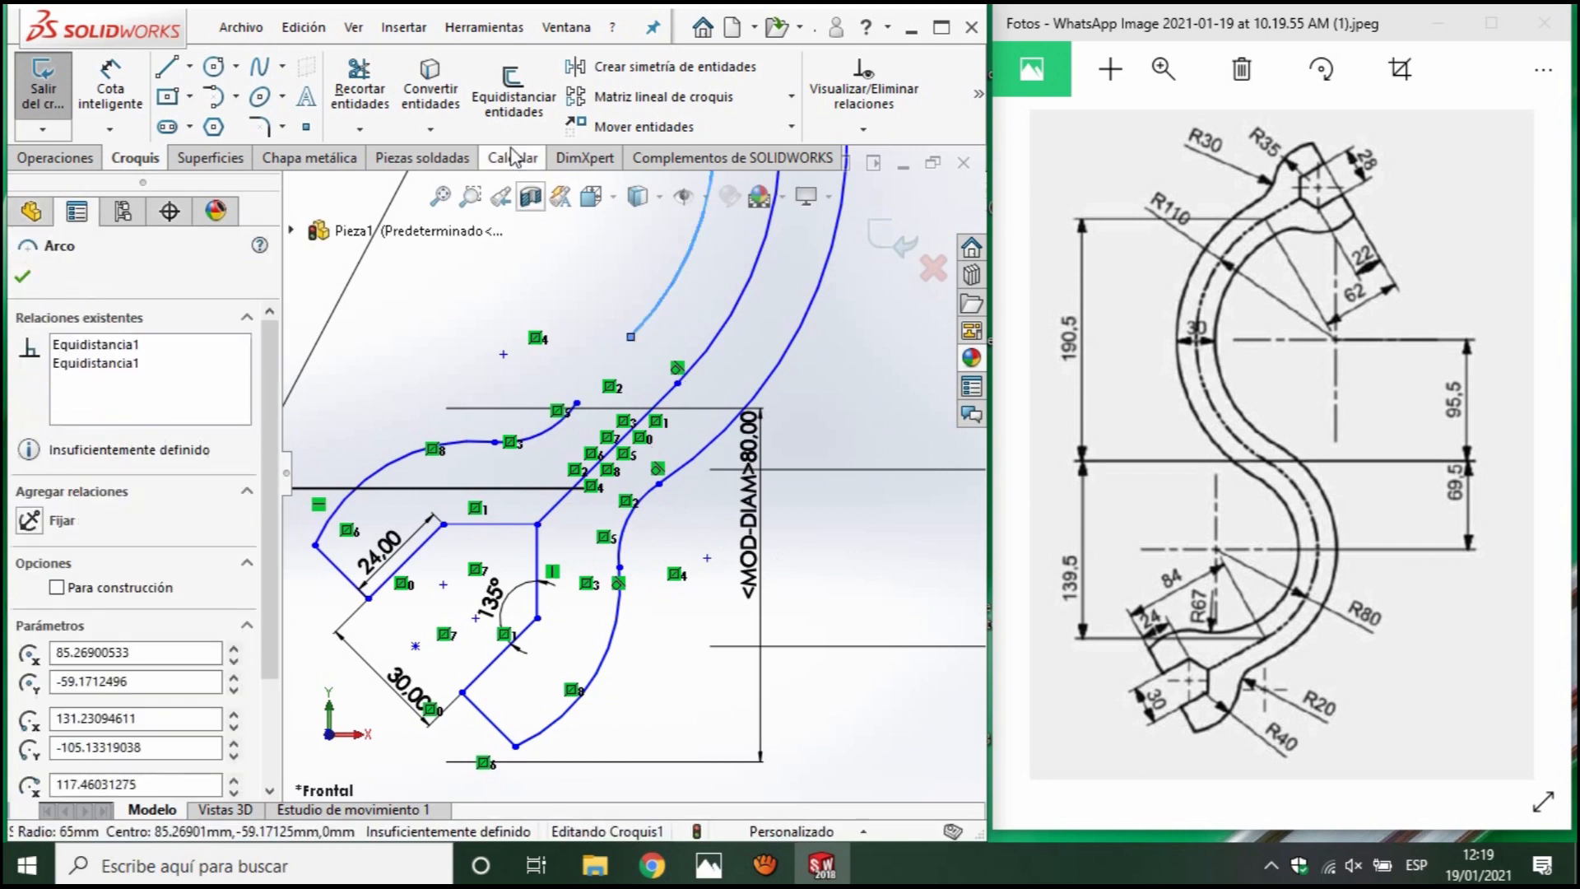
click(360, 129)
click(404, 157)
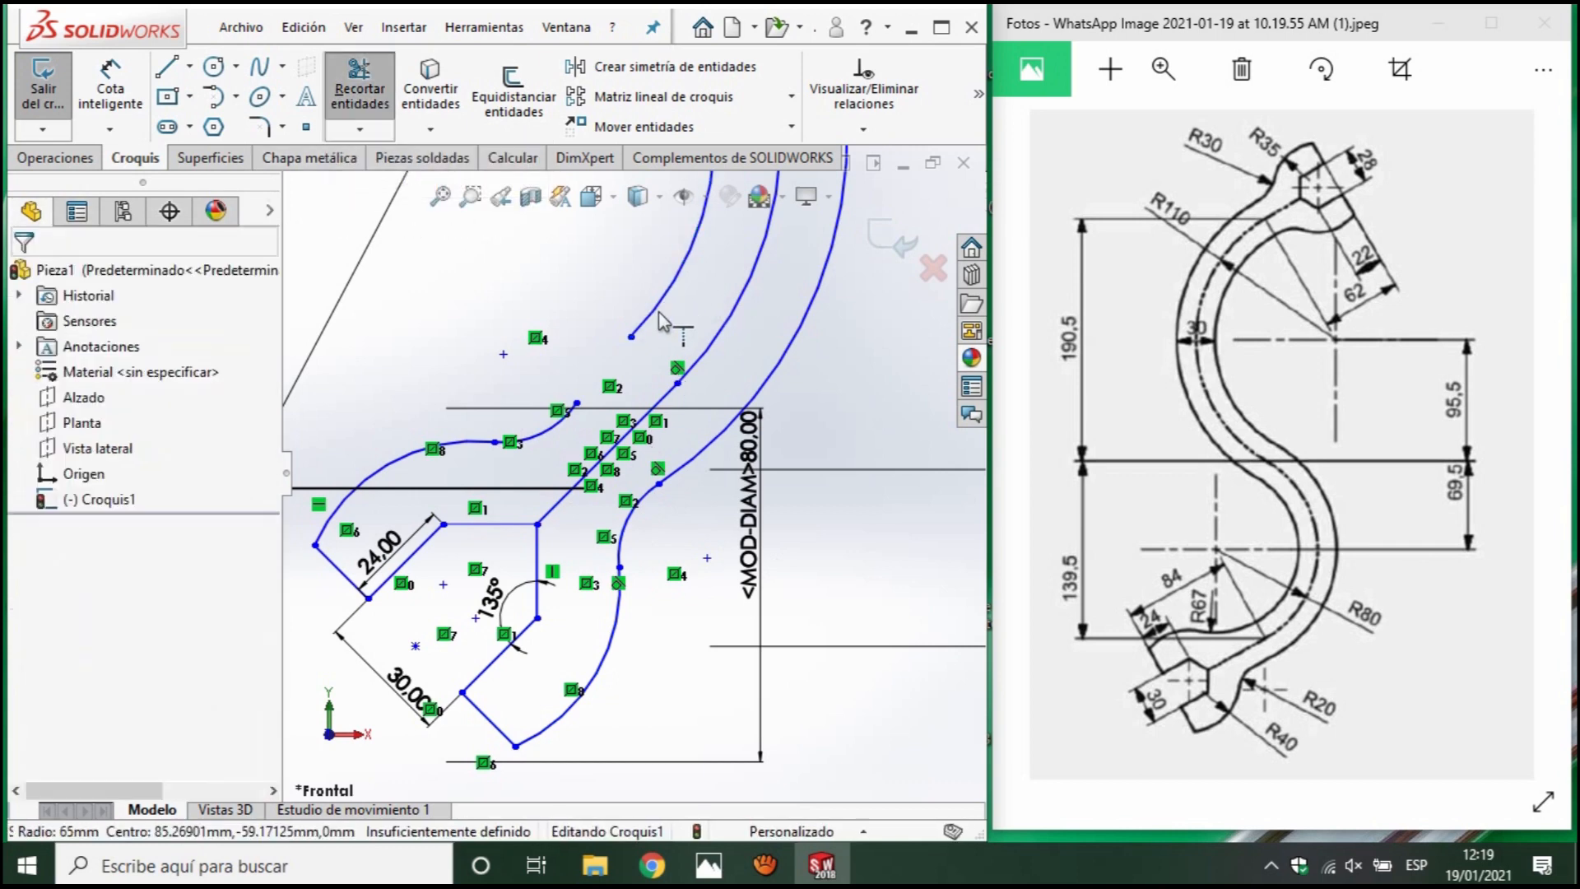
click(641, 341)
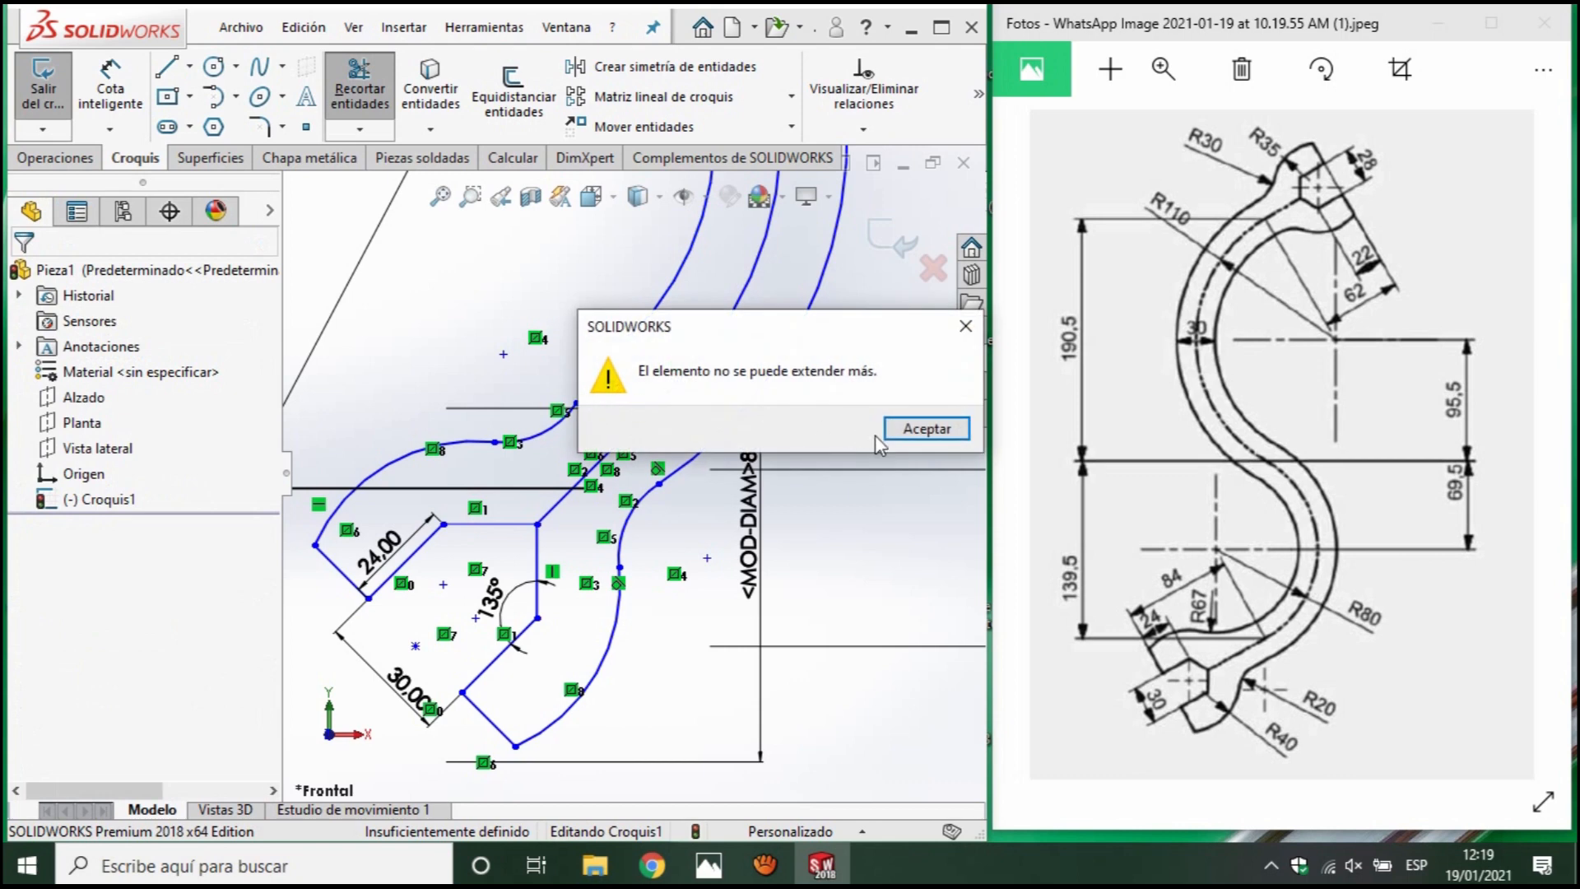
click(919, 440)
click(582, 418)
key(Escape)
key(Escape)
Examine the radii of the outer, inner and middle arcs of the lower curve.
click(709, 458)
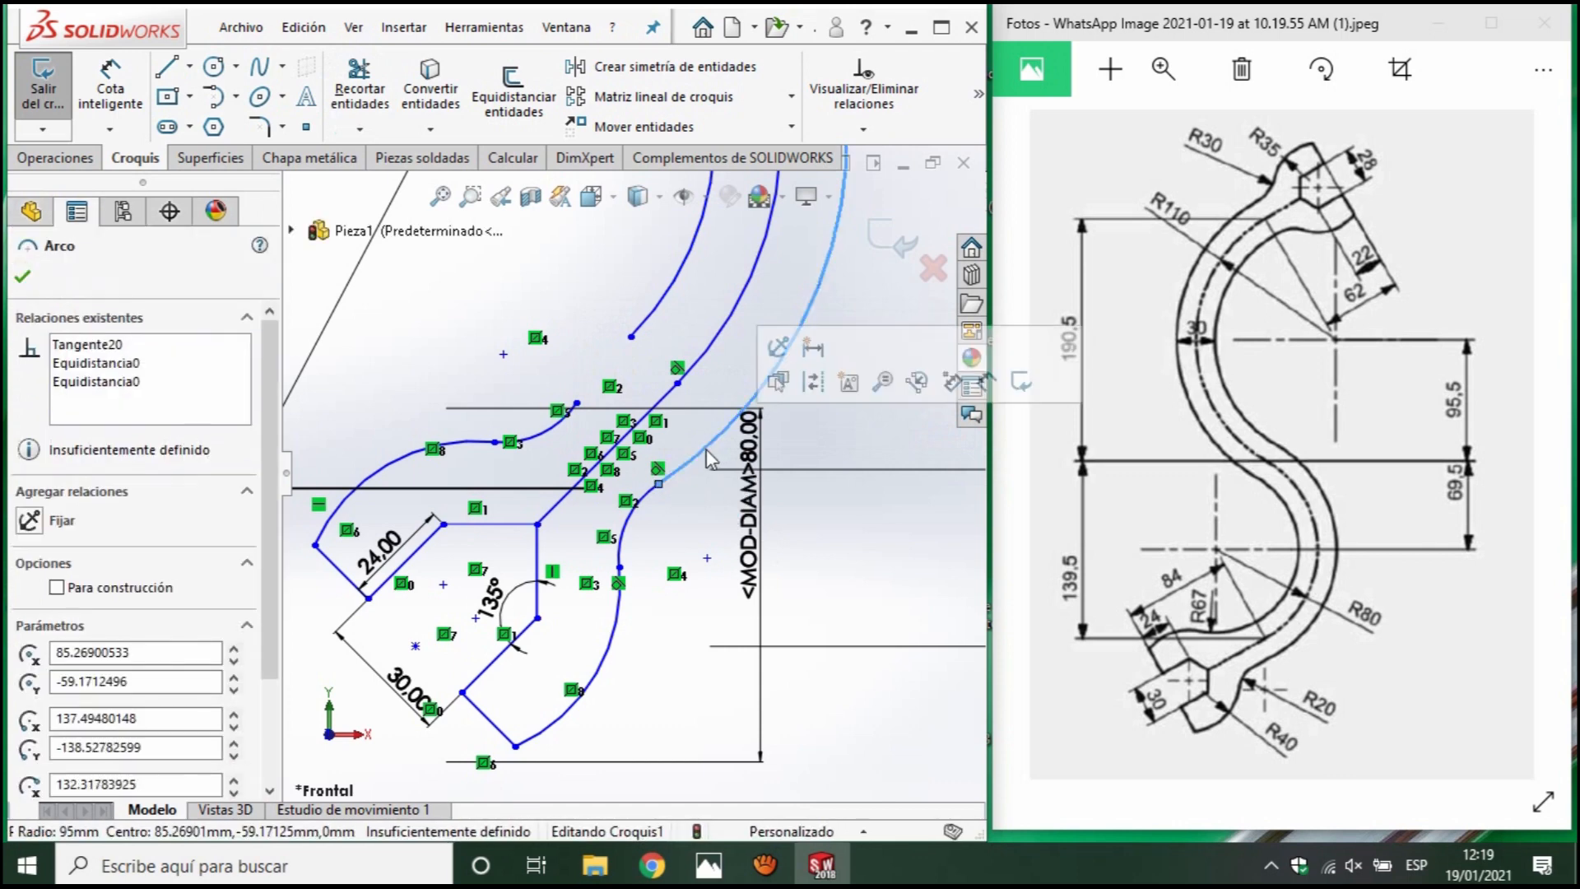
click(693, 481)
scroll(633, 330, down, 3)
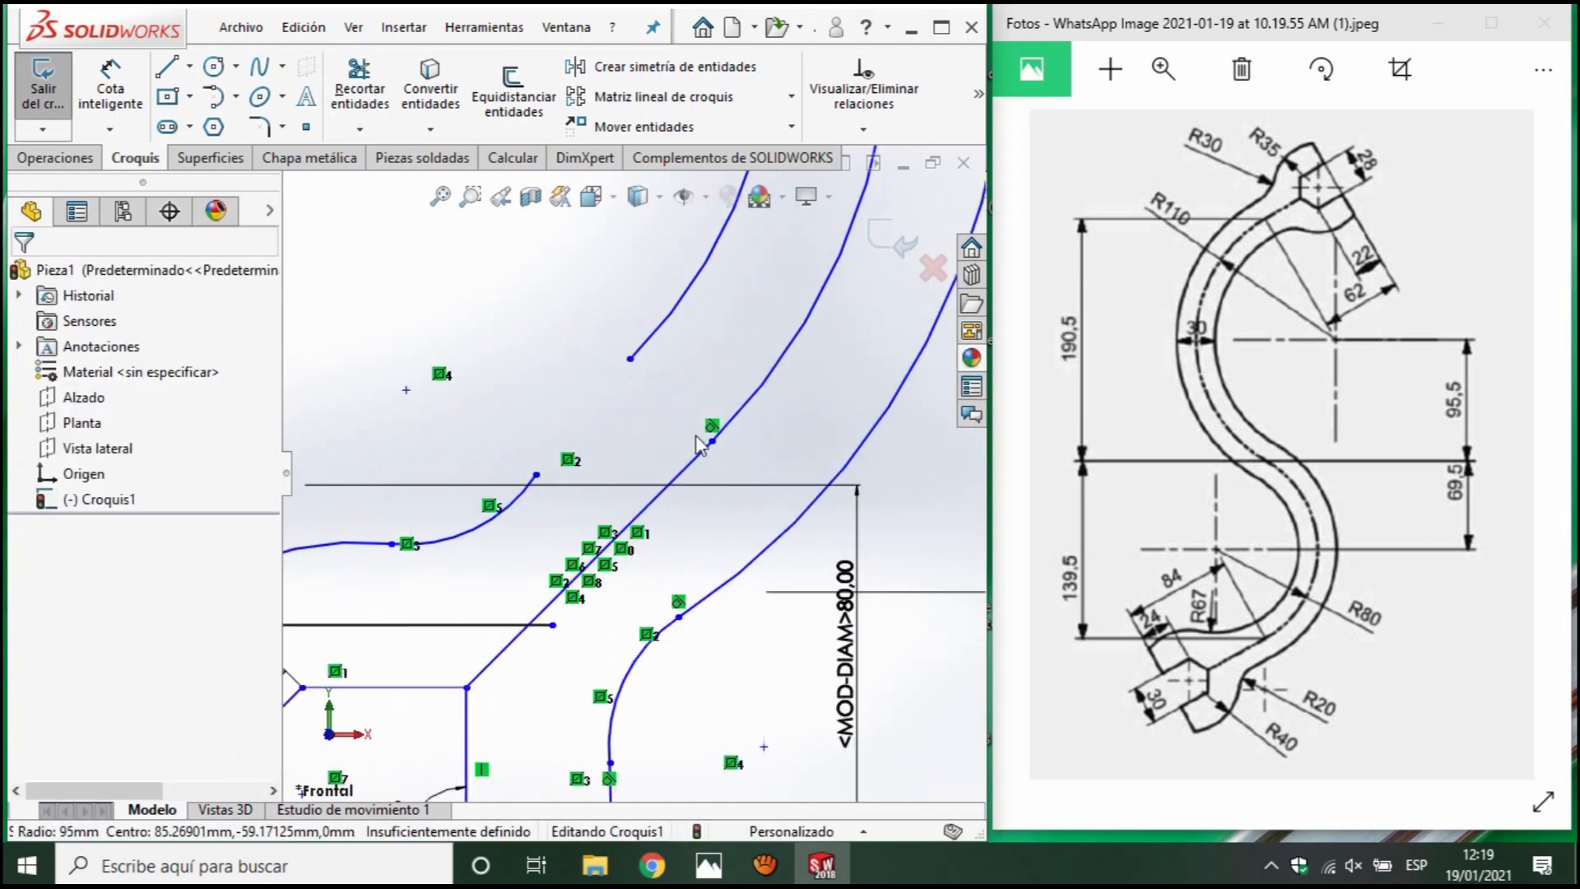
scroll(698, 444, up, 3)
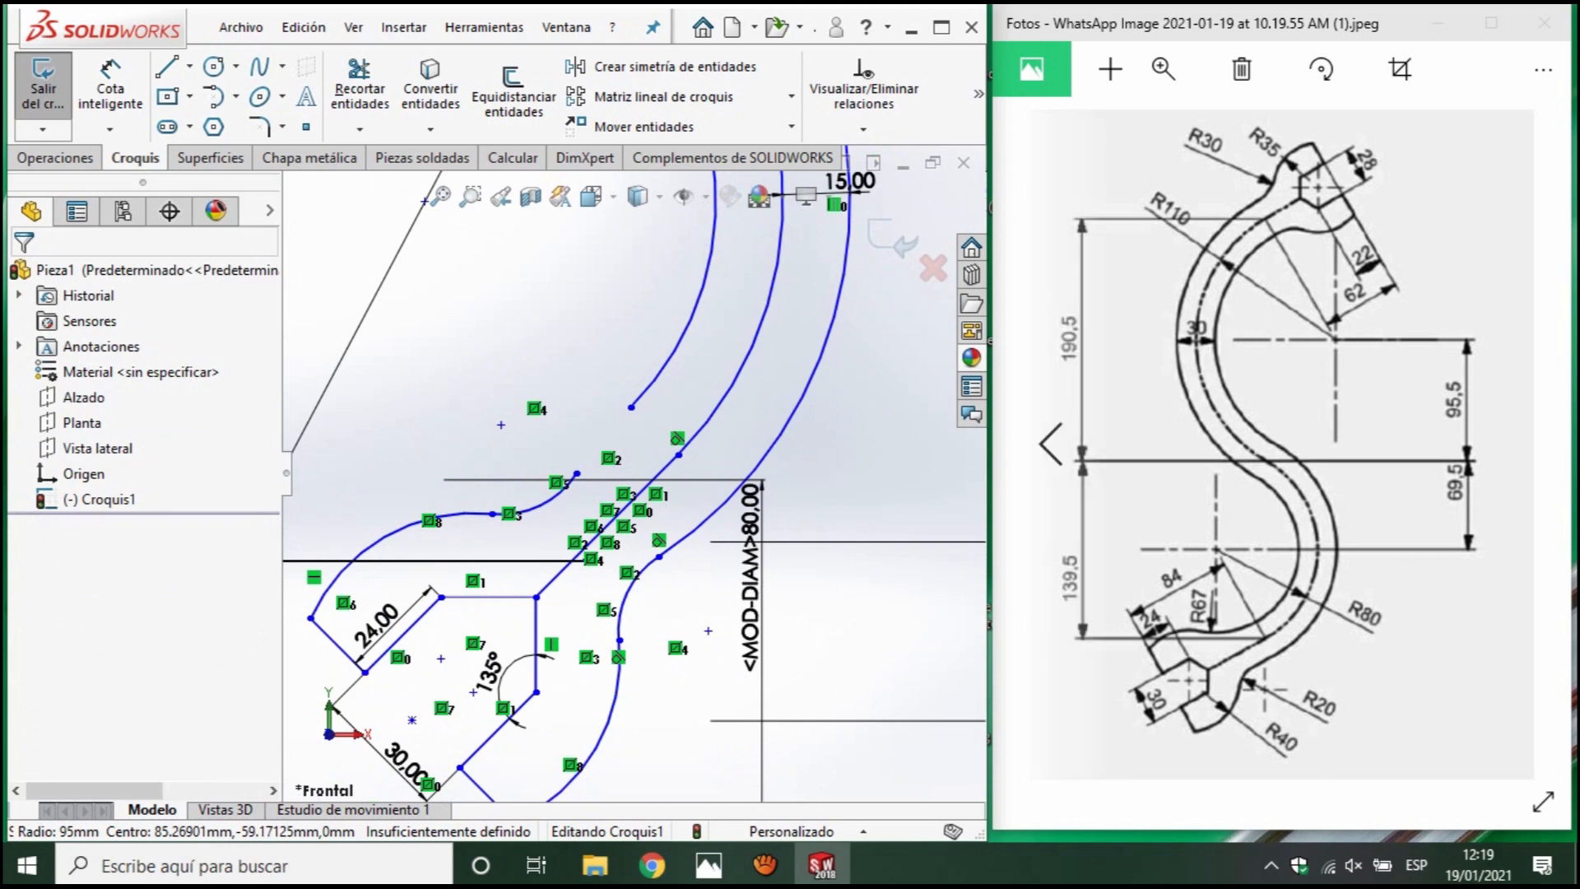
scroll(698, 449, up, 2)
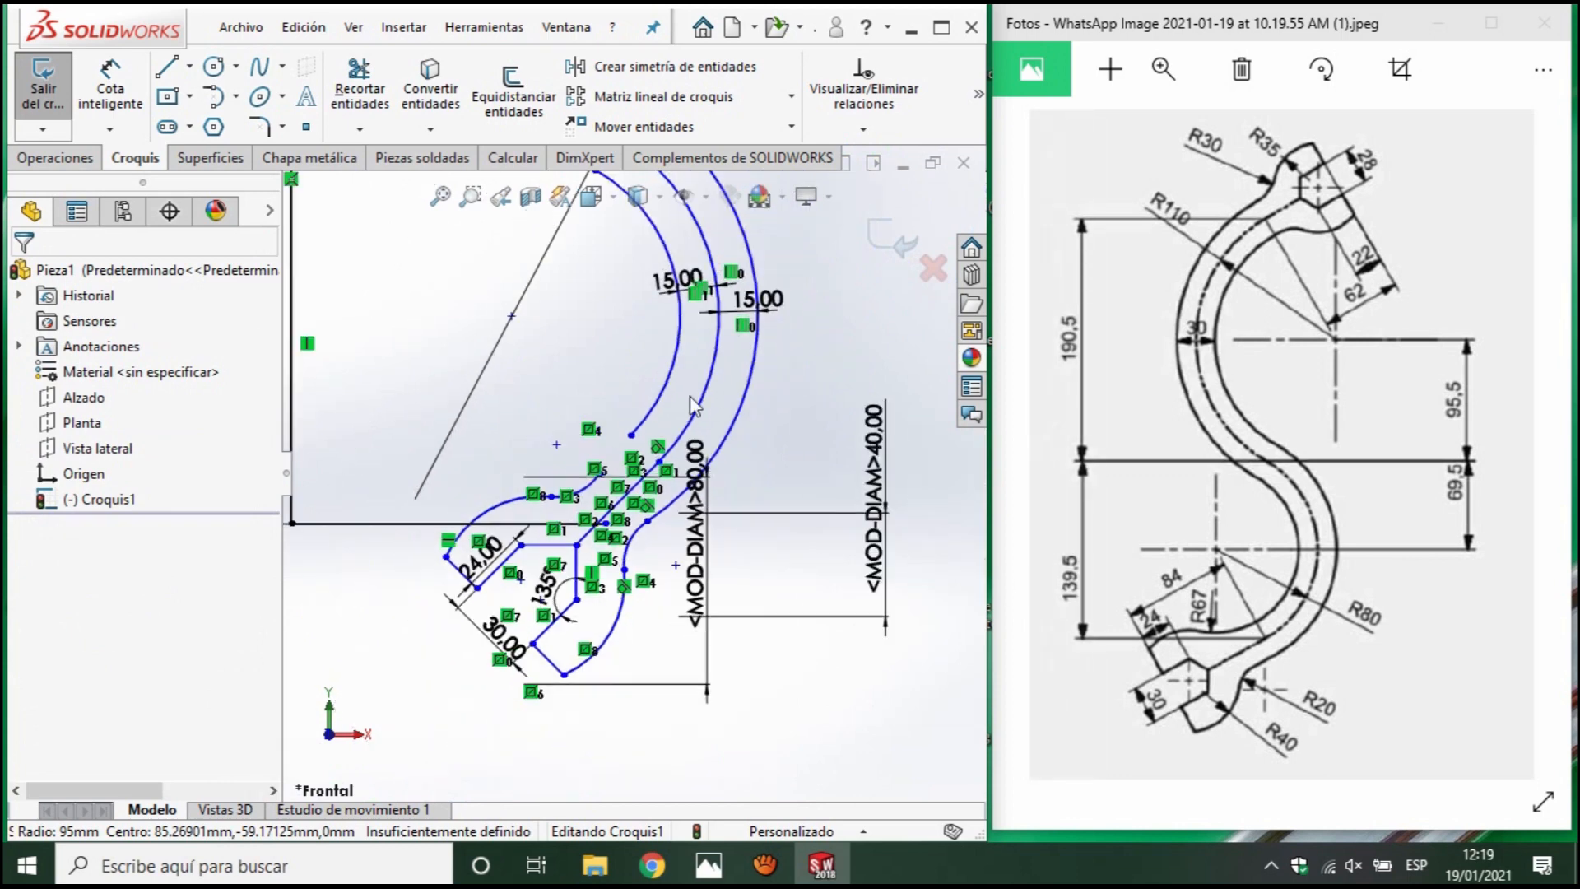
click(678, 353)
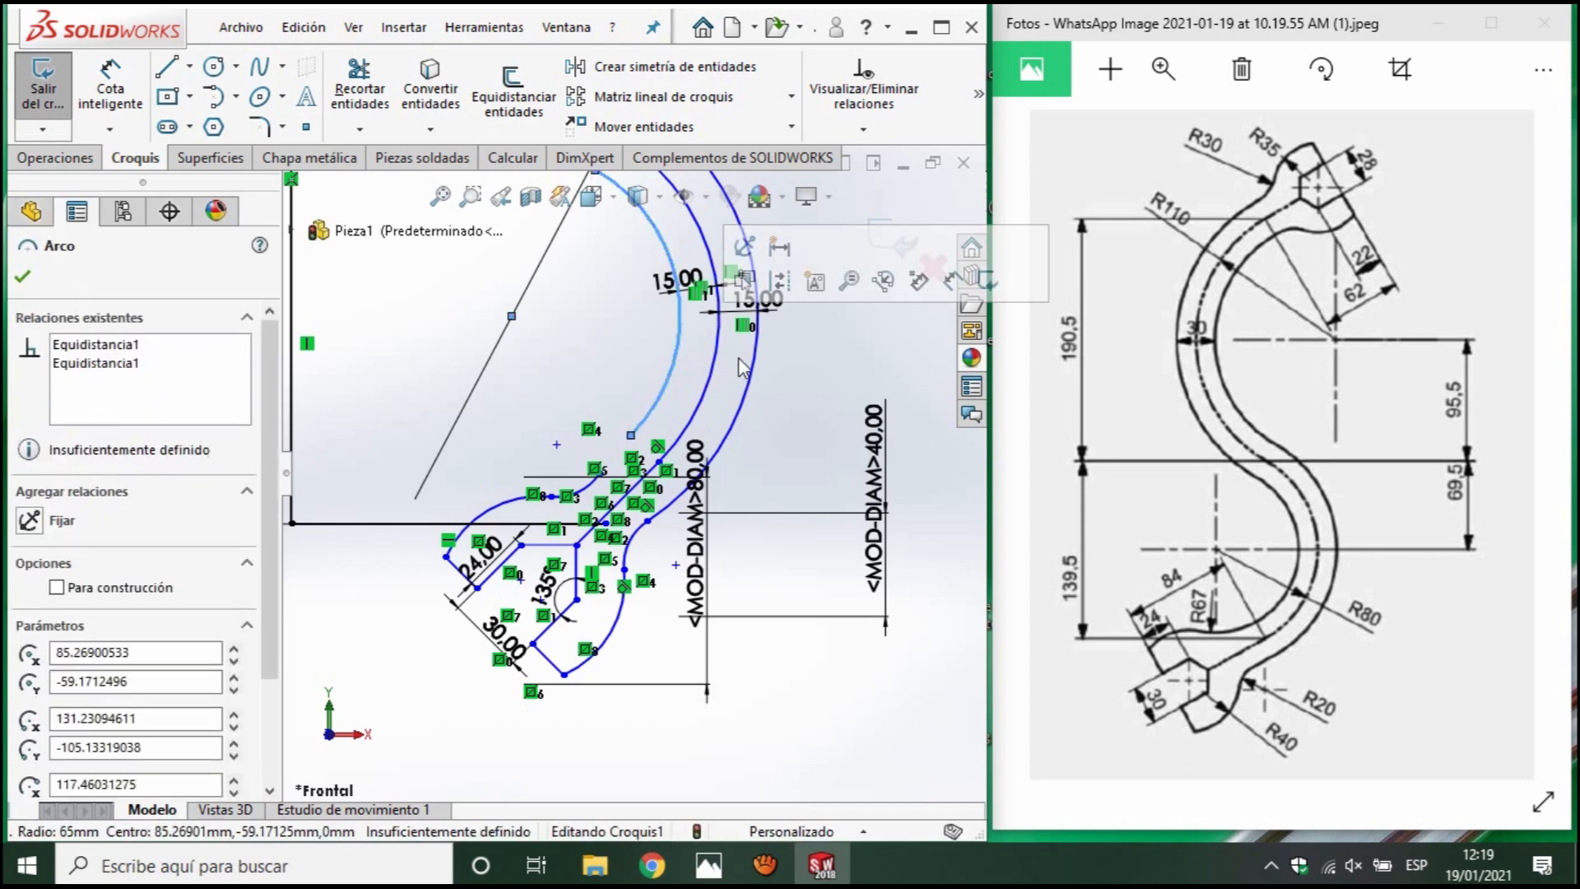
click(718, 366)
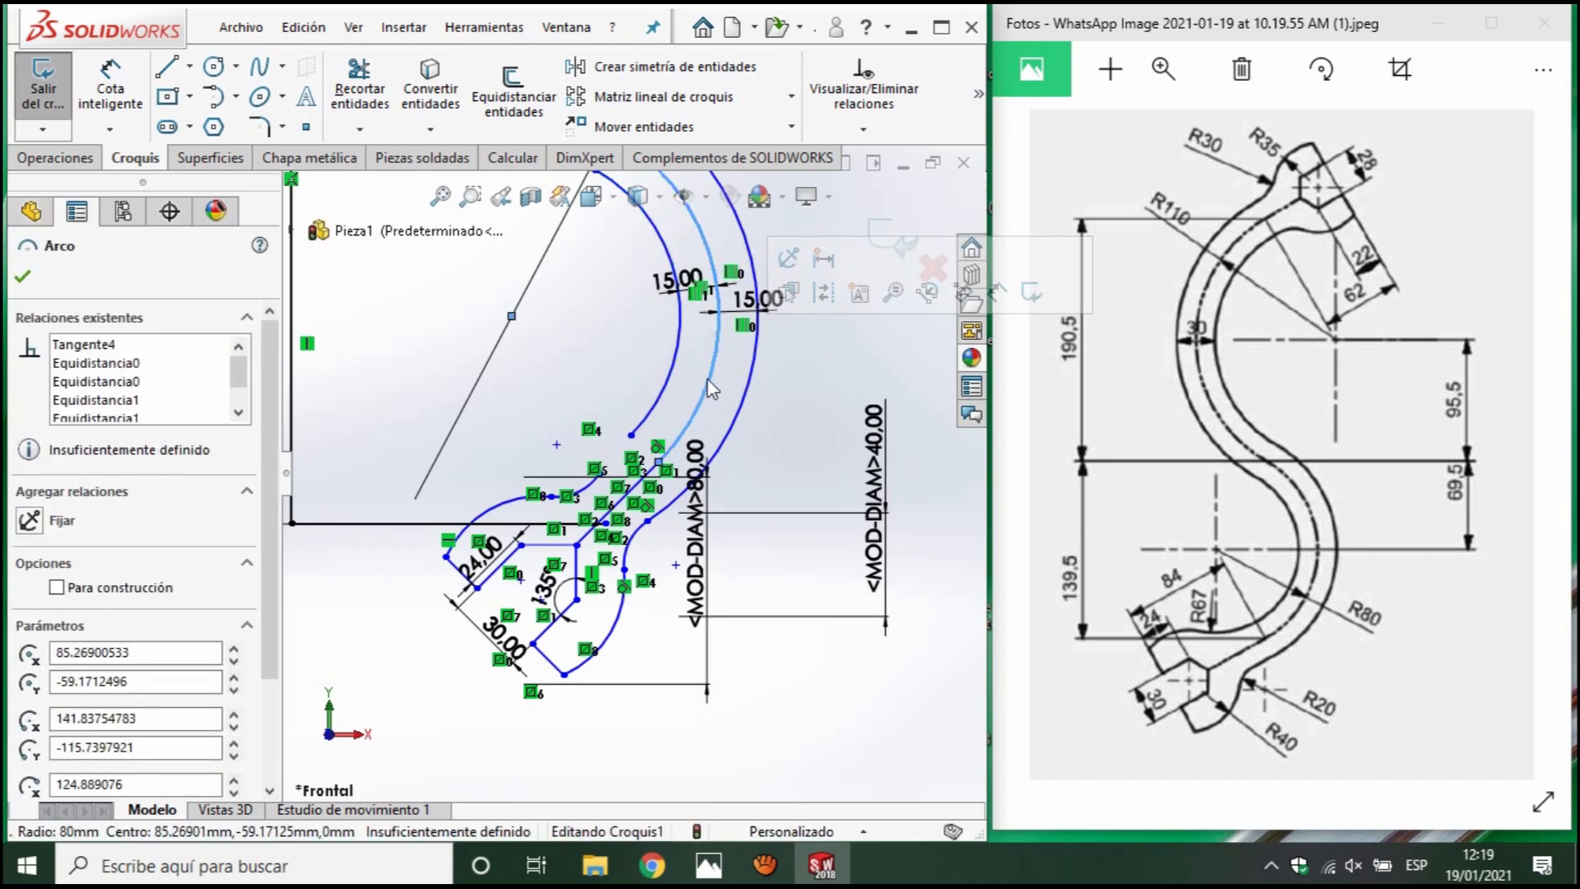
scroll(633, 393, up, 2)
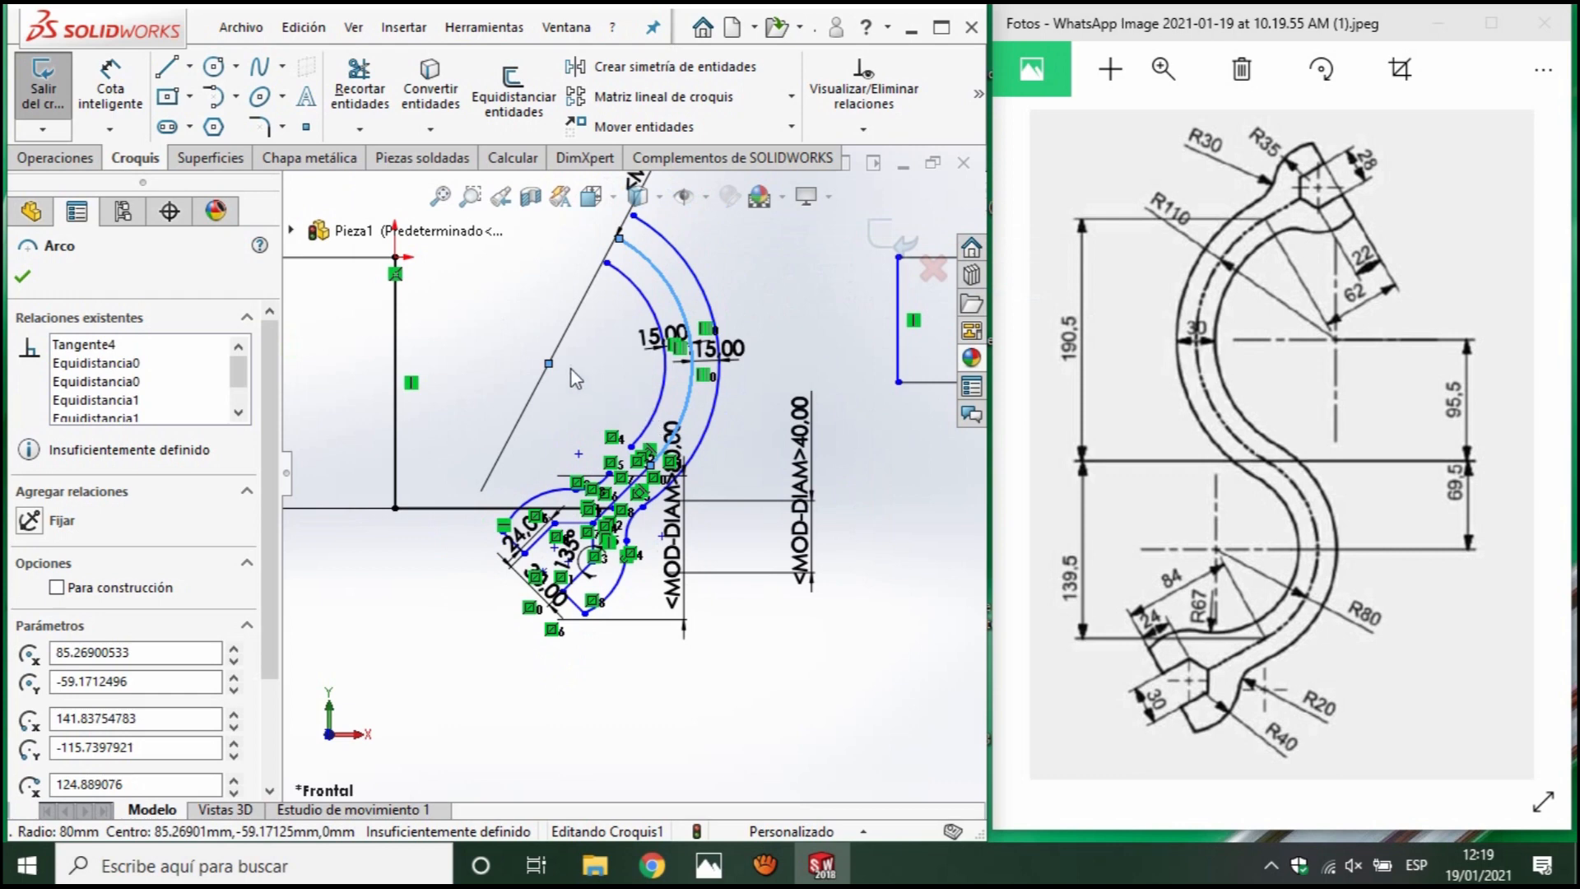
Sketch a circle about 111 mm in diameter centred on the common centre of the lower curve's arcs.
click(213, 66)
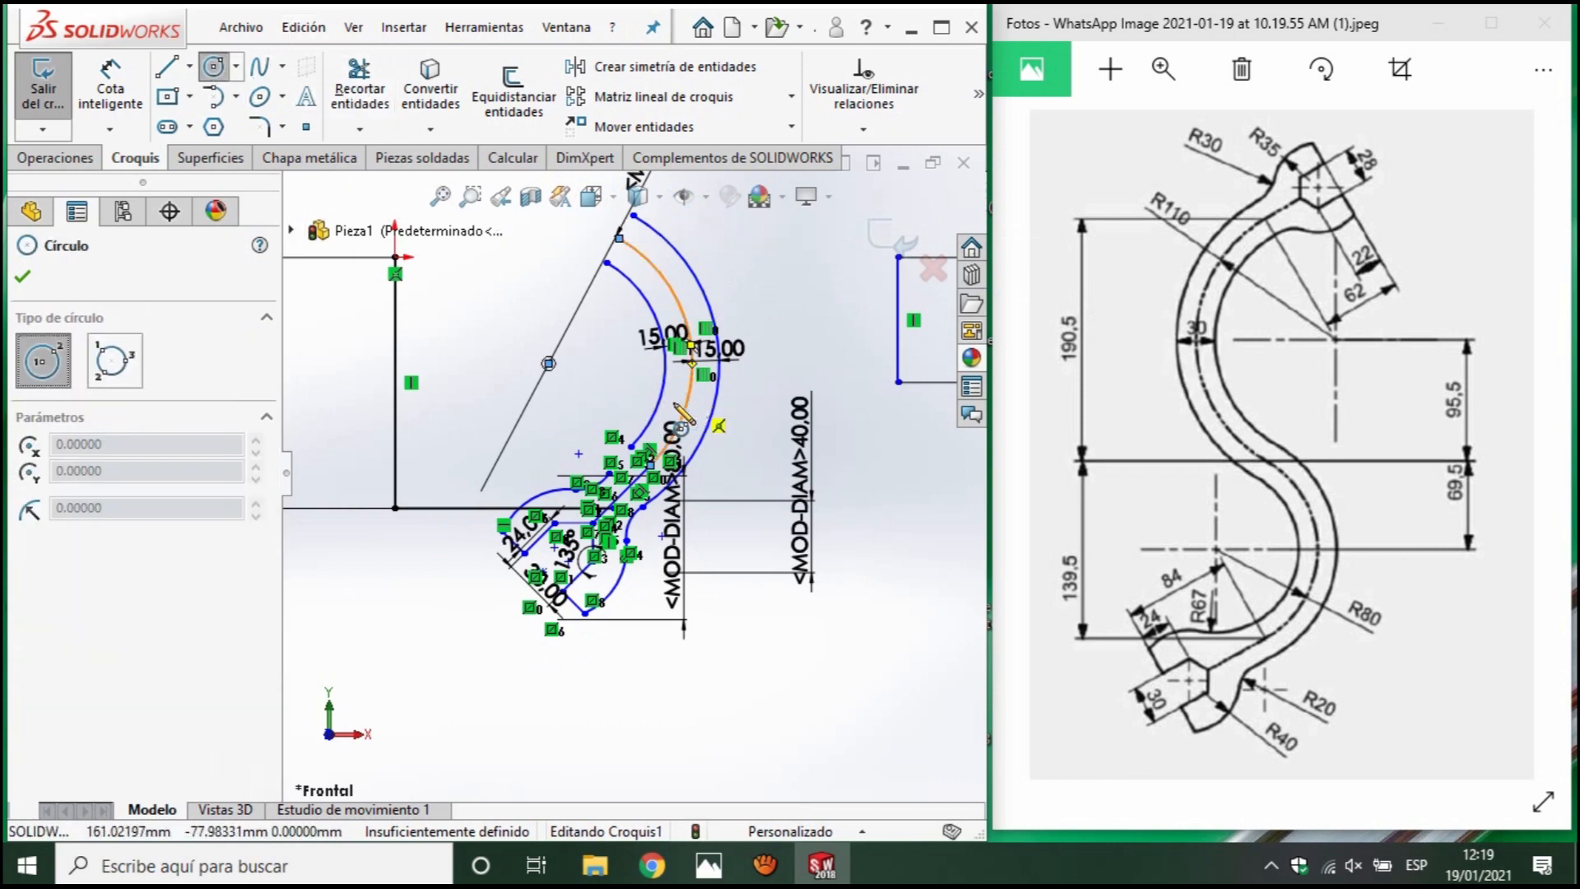
click(548, 363)
scroll(609, 424, up, 2)
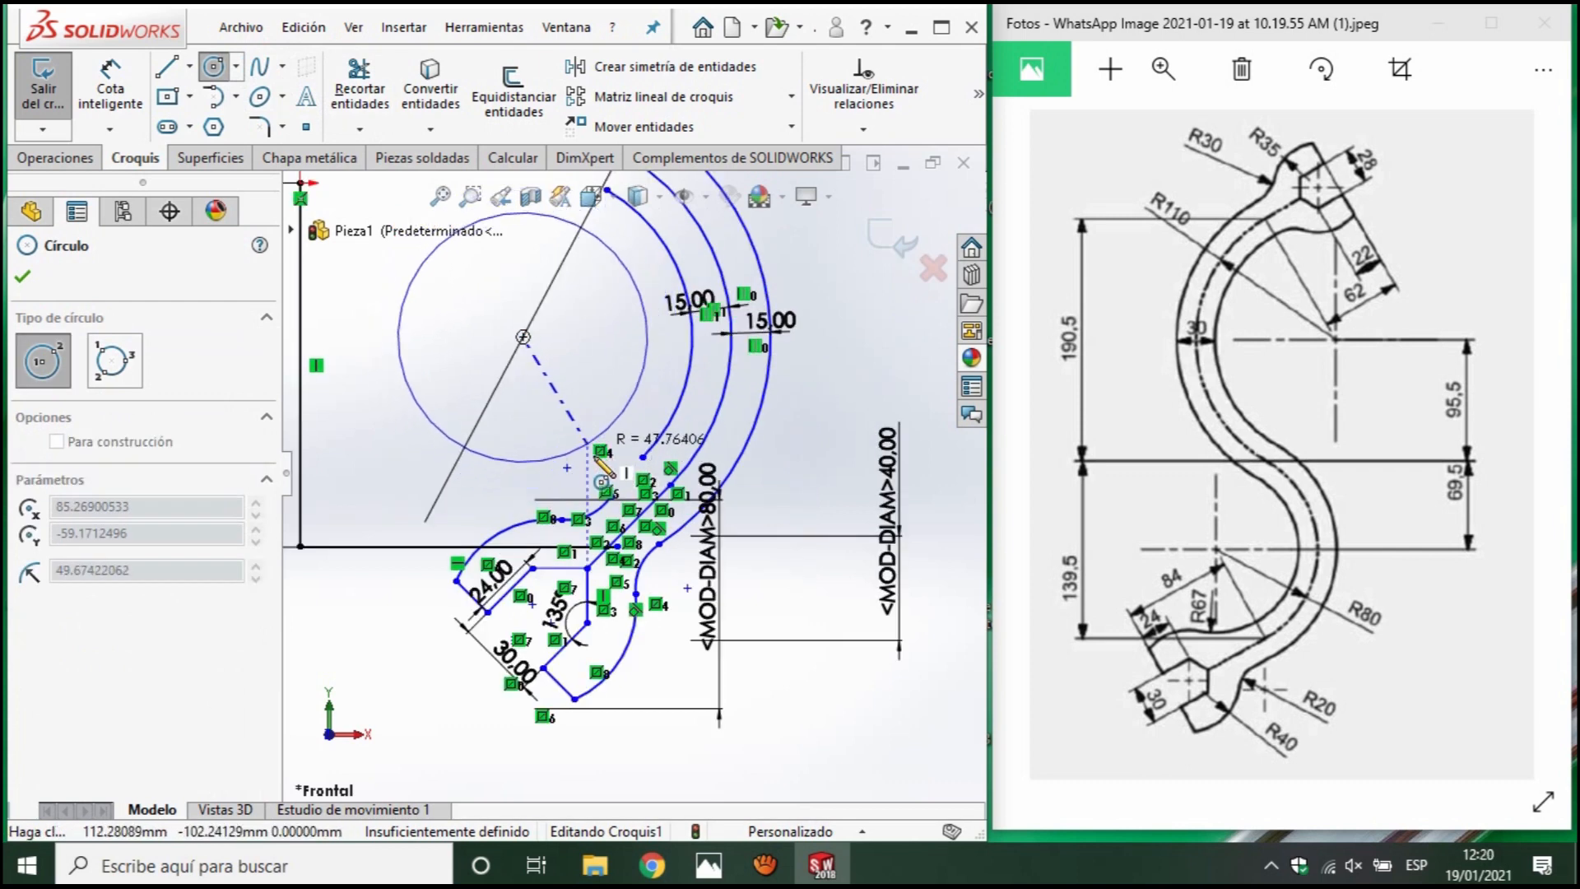
click(594, 468)
Dimension the new circle's diameter as 67*2, giving 134 mm.
click(111, 97)
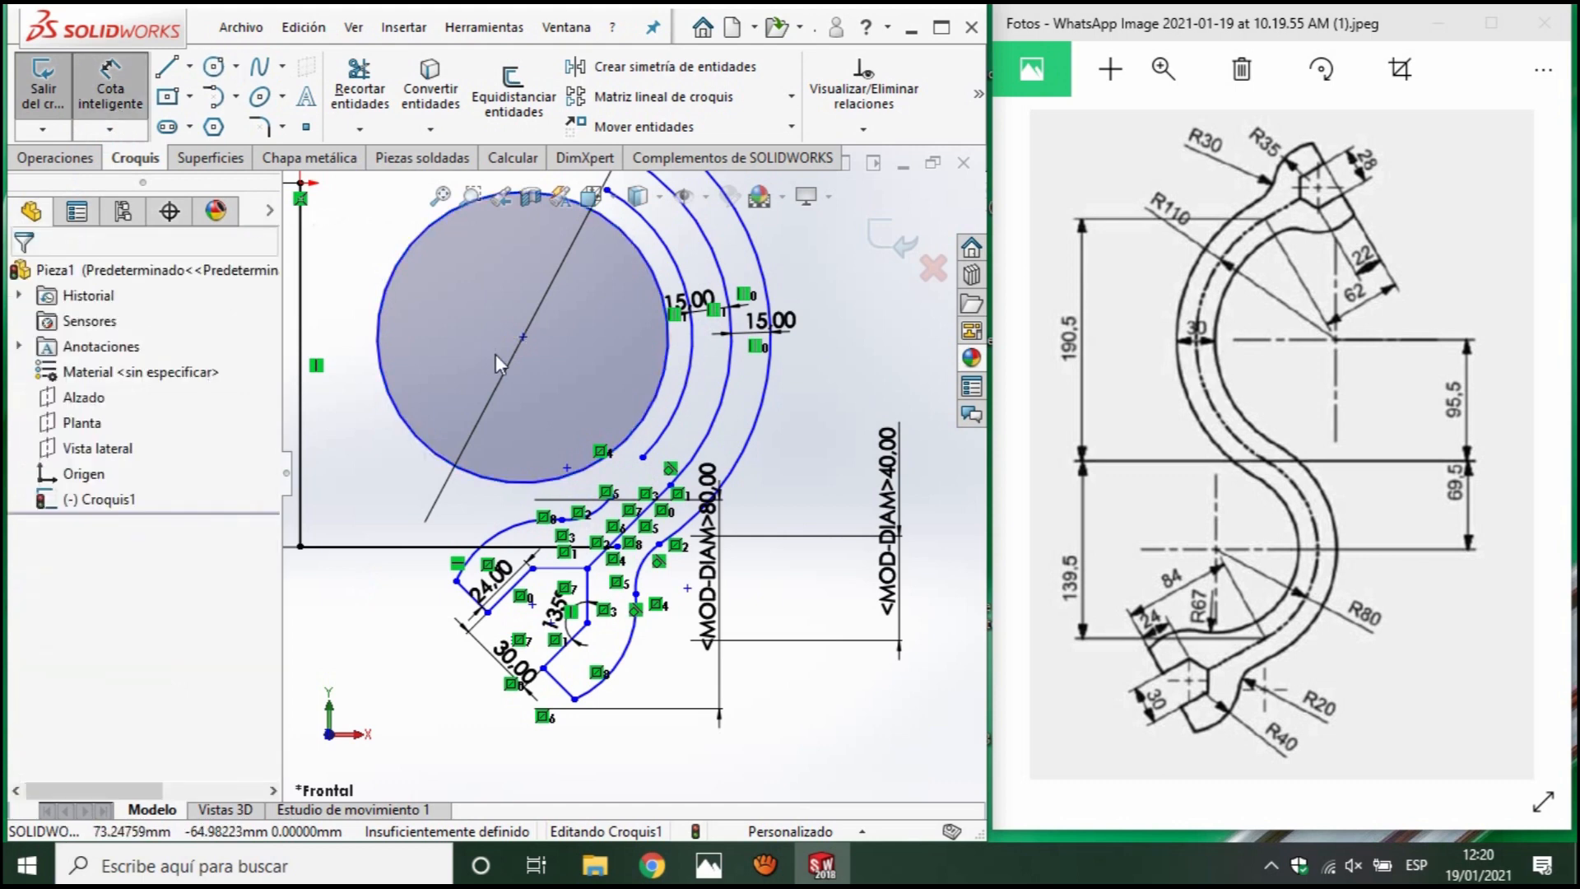
scroll(496, 354, up, 3)
click(561, 312)
click(554, 264)
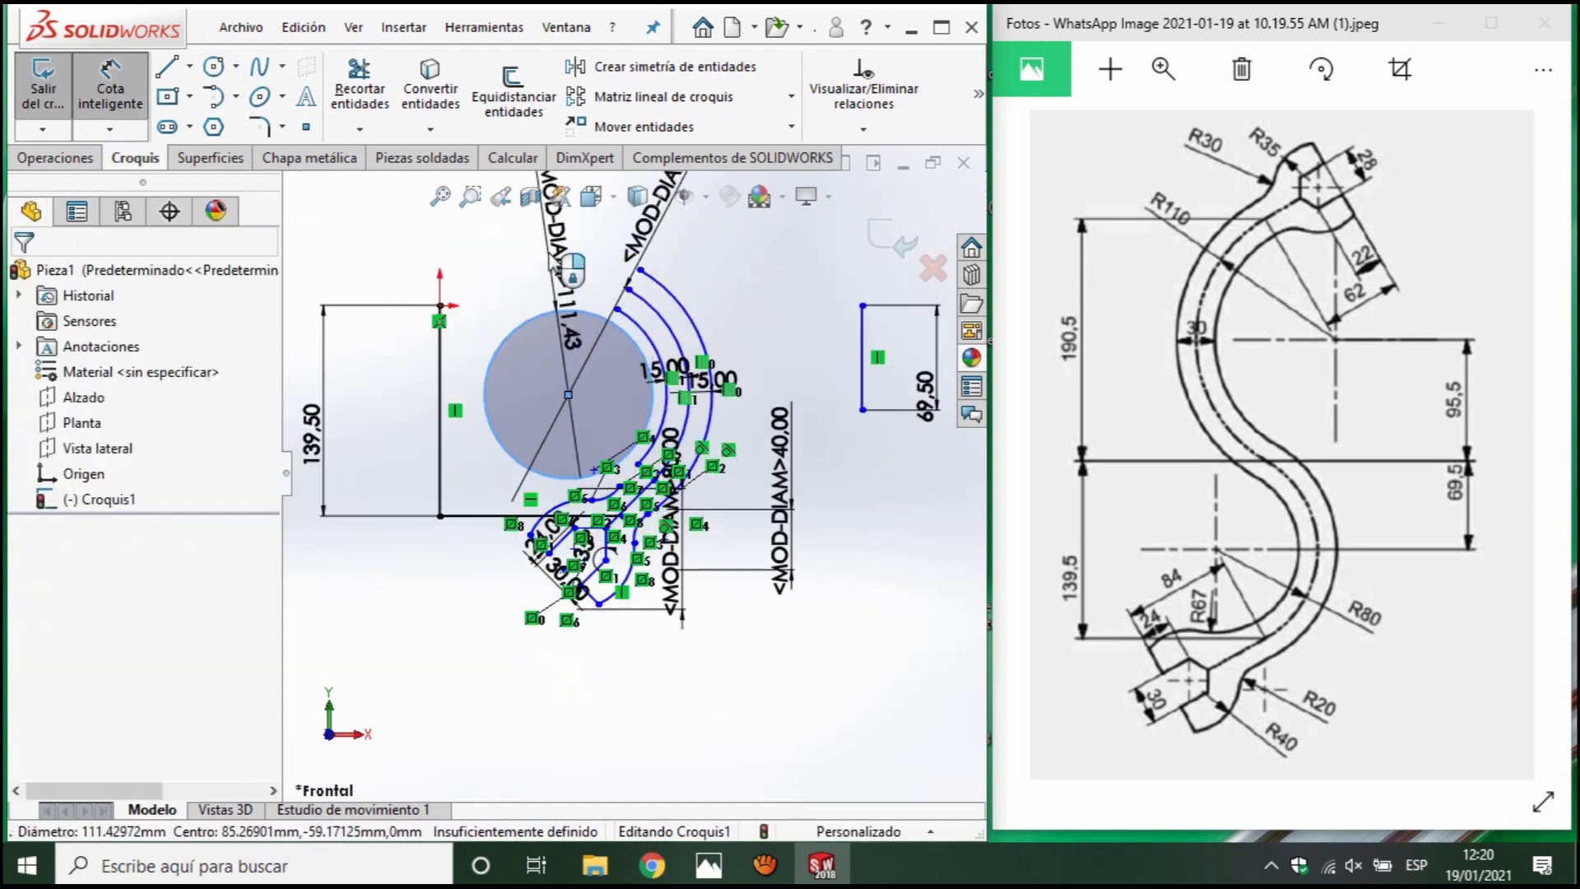
text(67*2)
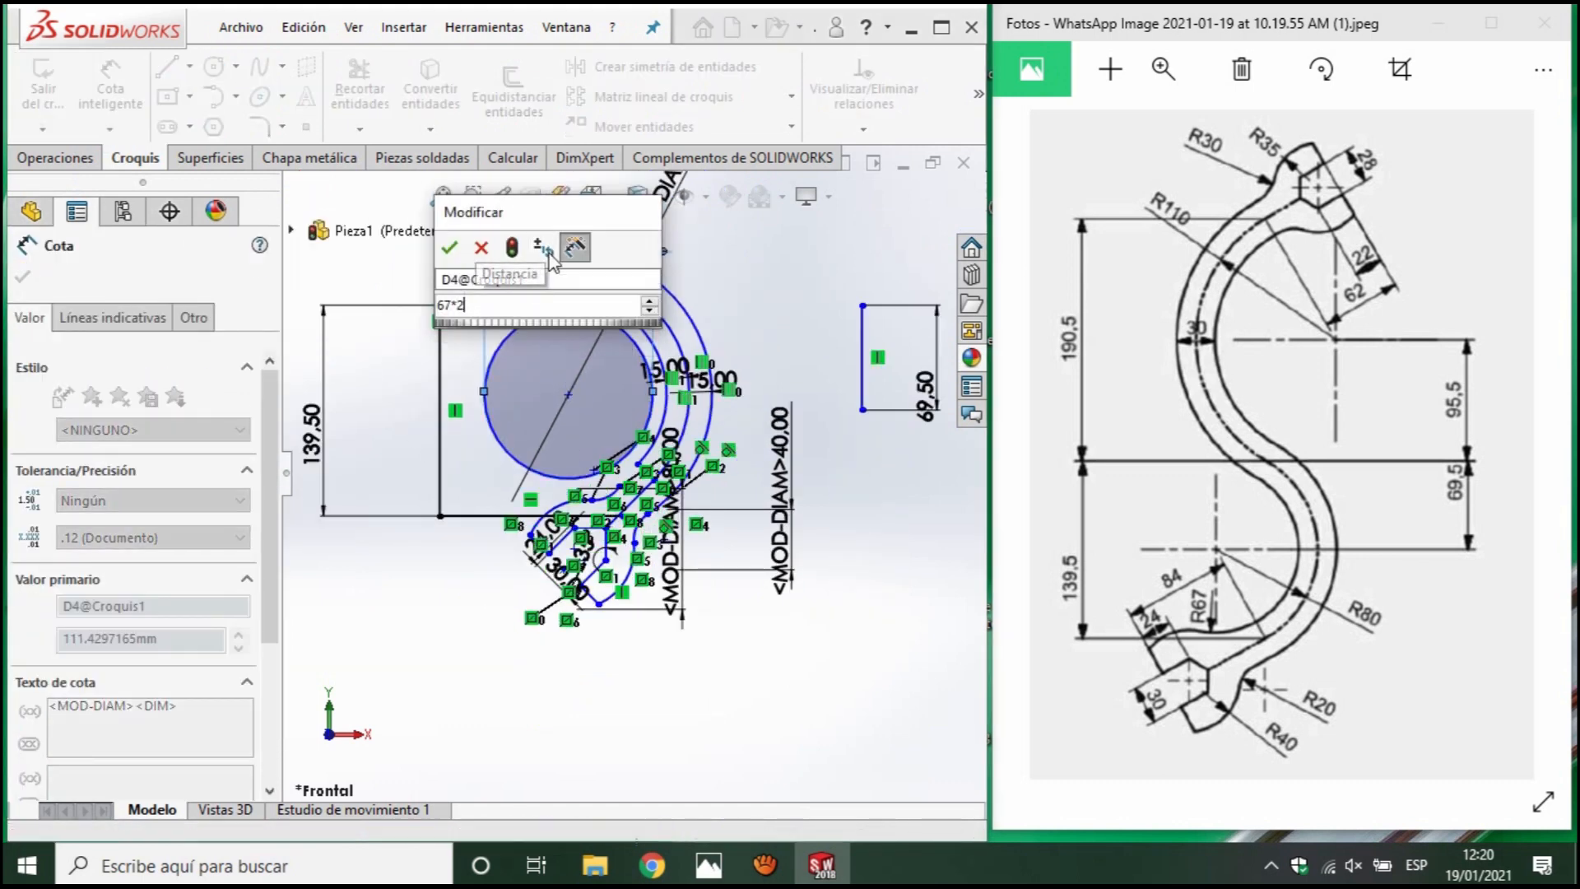
key(Return)
scroll(640, 529, down, 5)
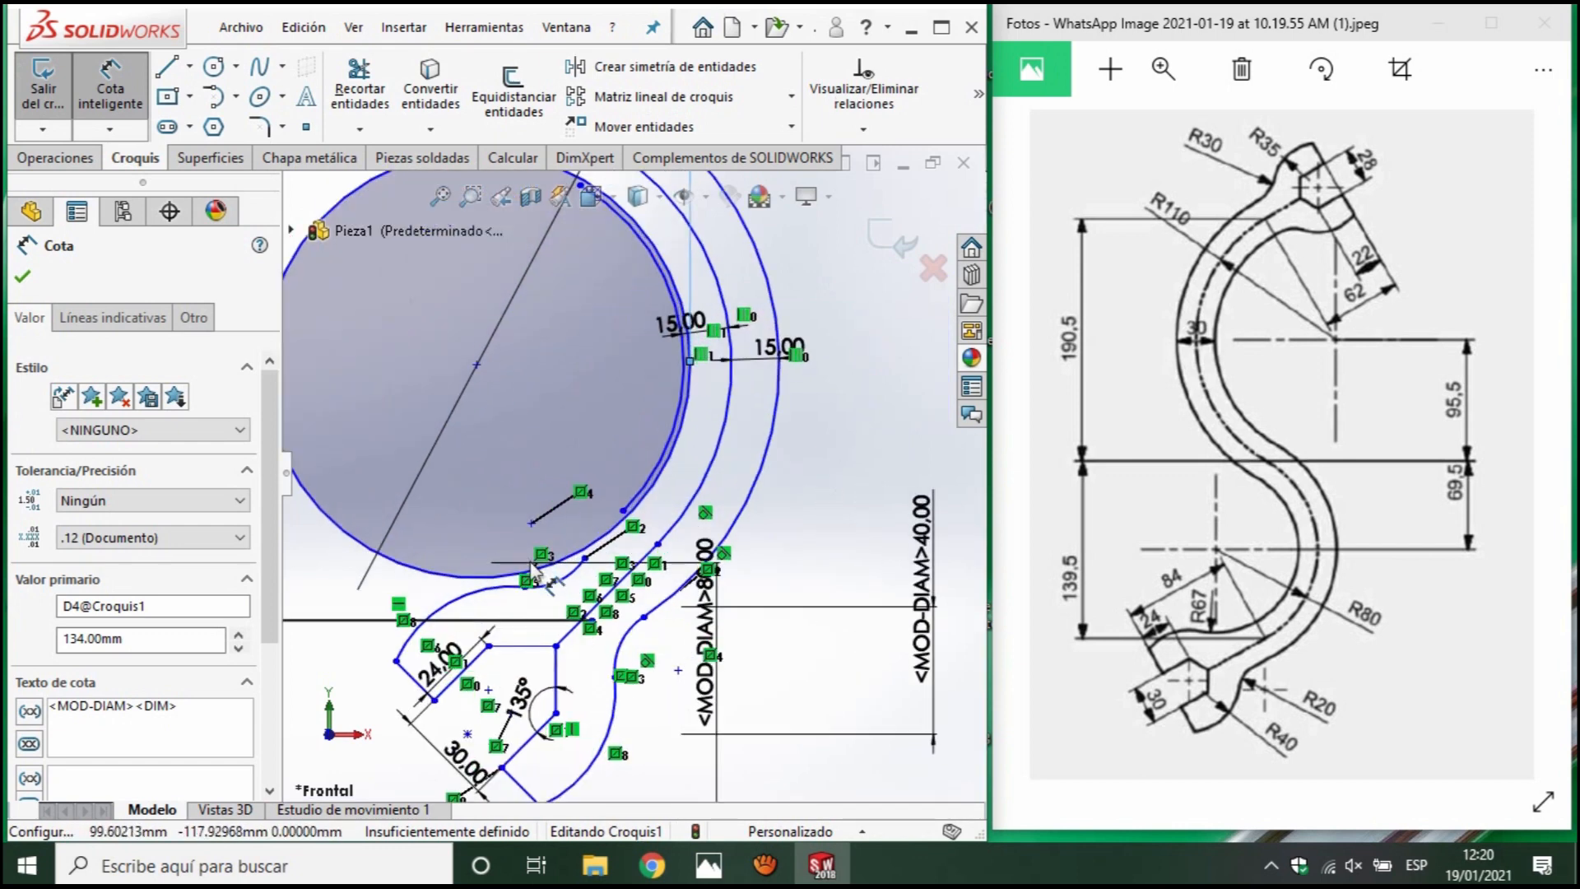
scroll(610, 566, down, 1)
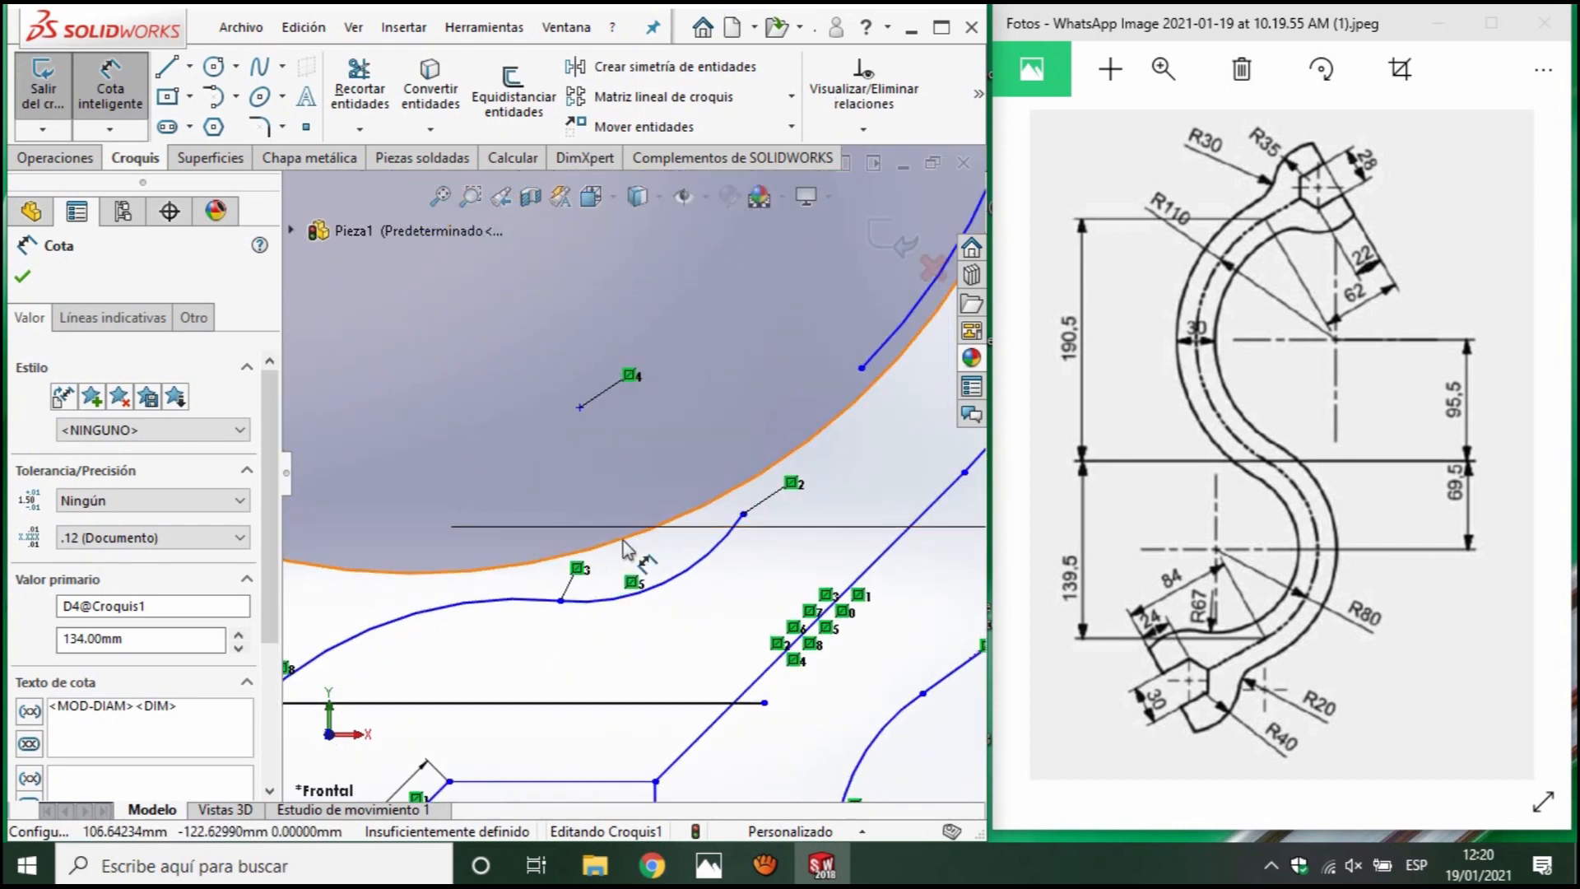
key(Escape)
Delete the mirrored R20 arc between the tip's mirrored R40 arc and the inner offset arc.
scroll(634, 544, up, 2)
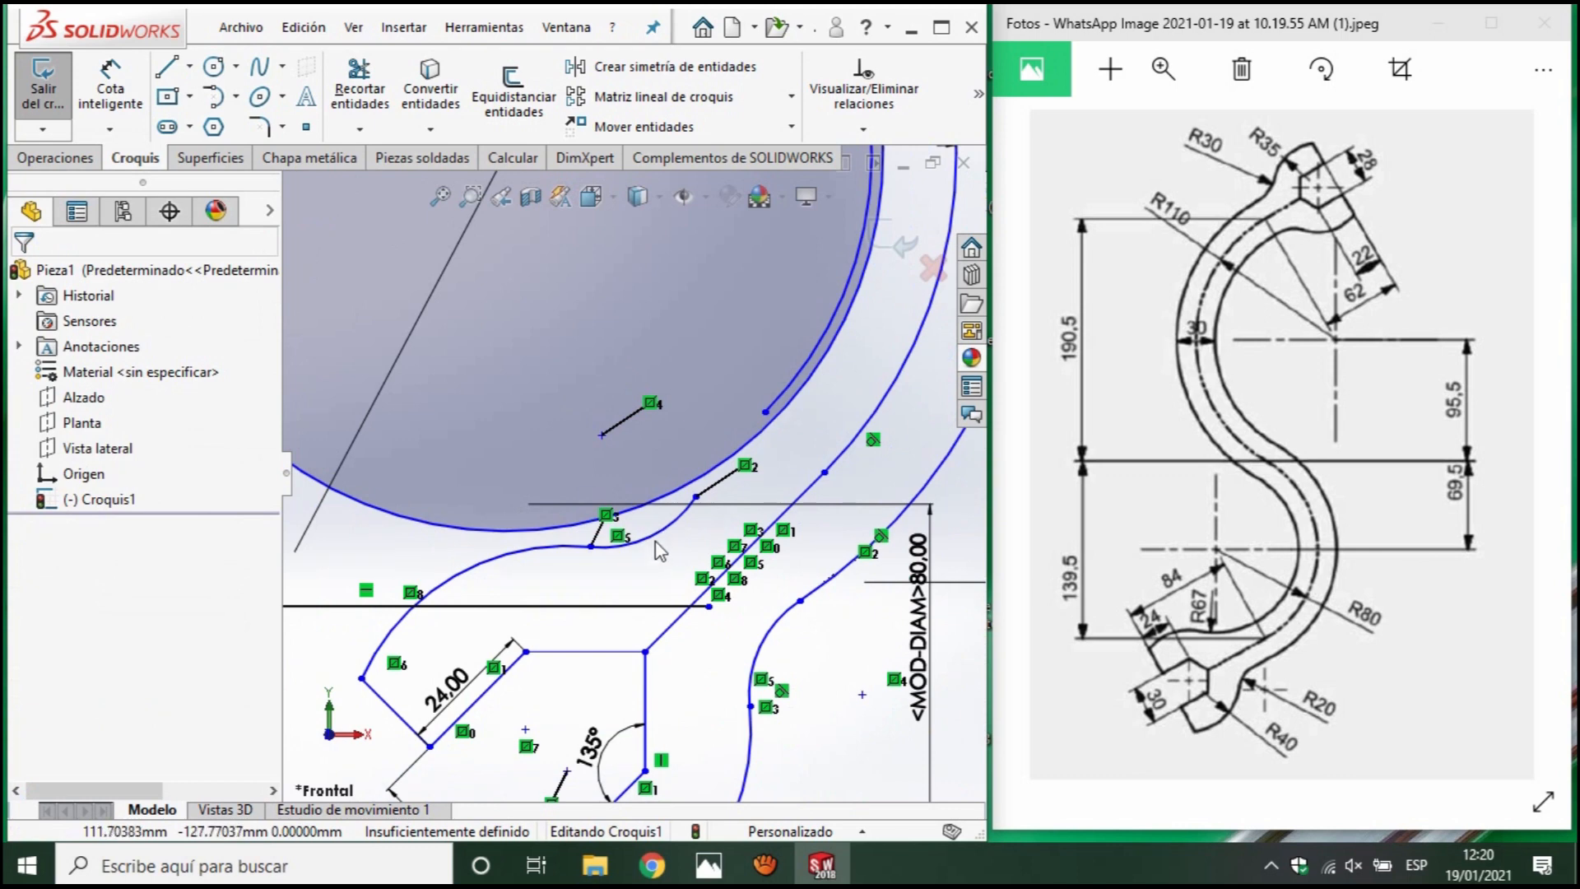
click(655, 540)
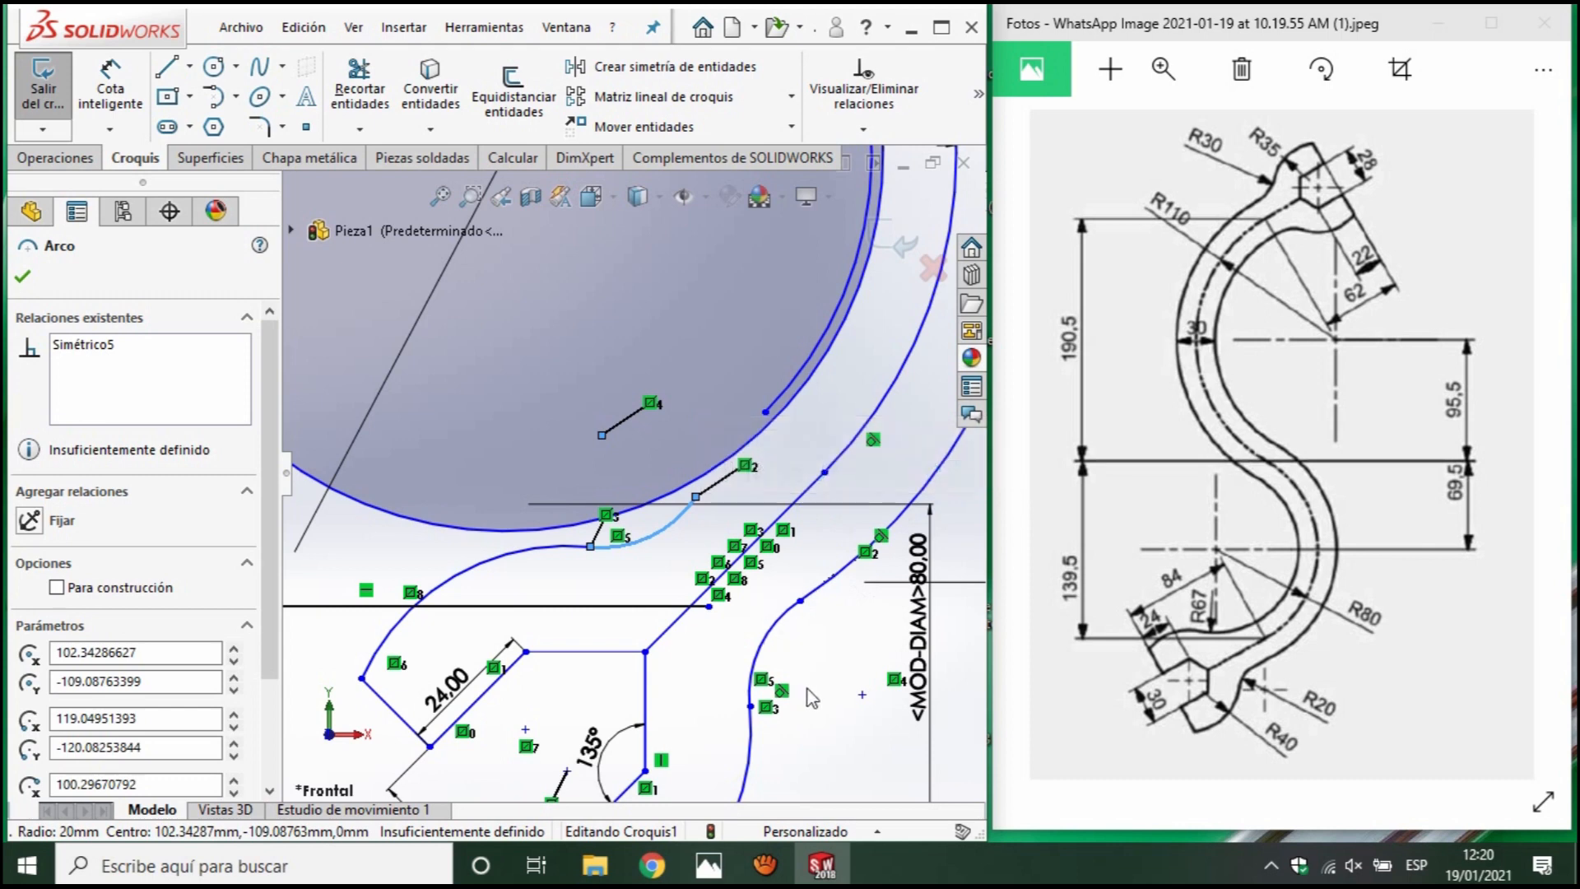
key(Delete)
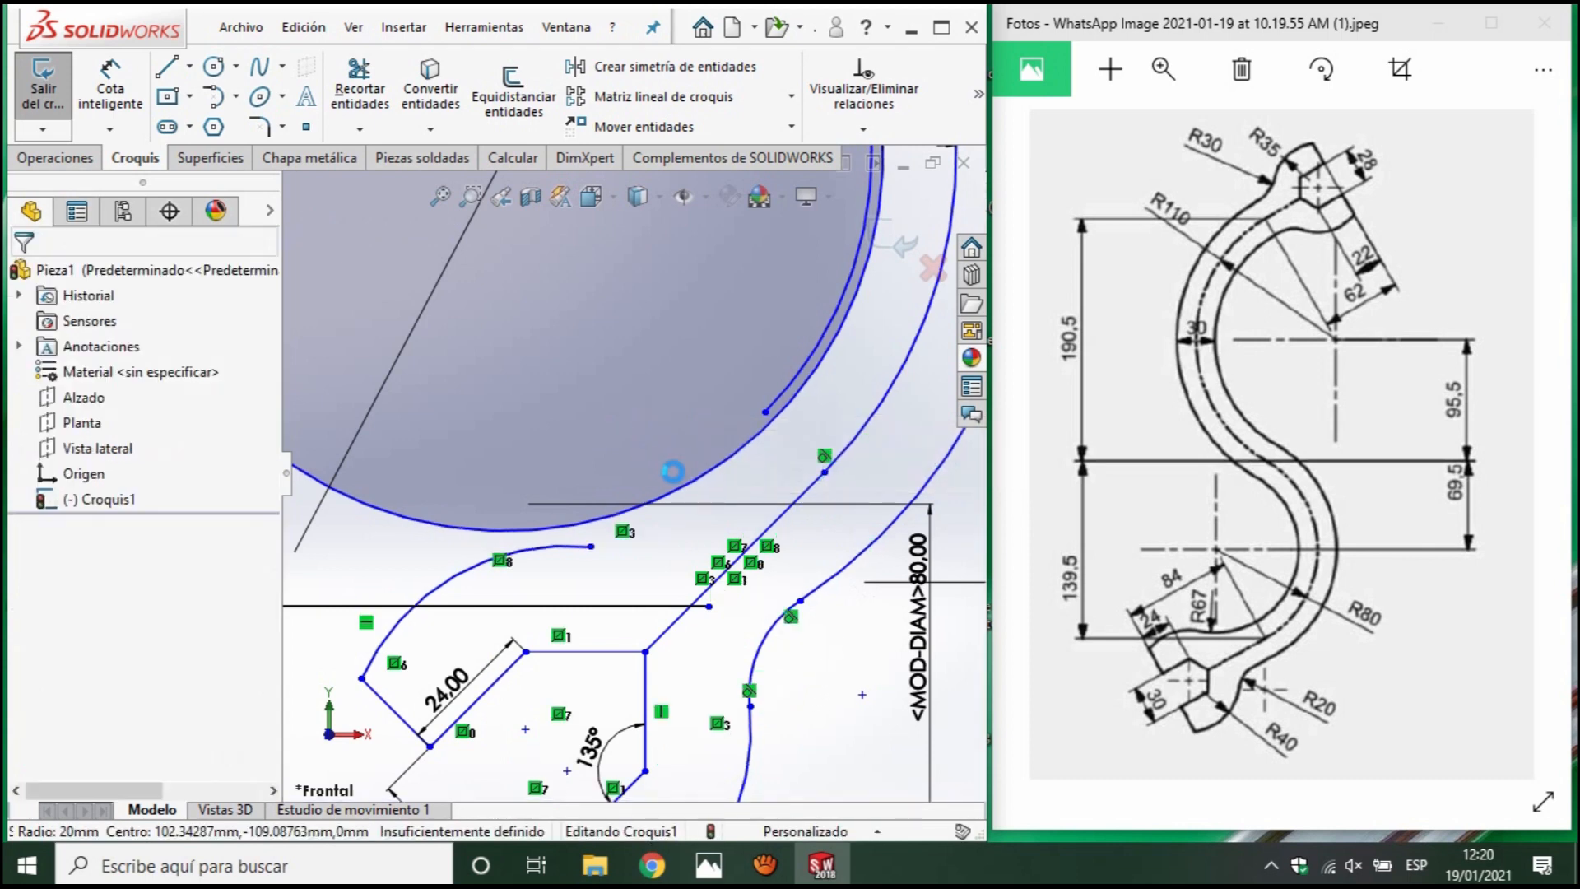
Try to make the inner offset arc's lower endpoint coincident with the 134 mm circle, and undo the relation.
click(767, 410)
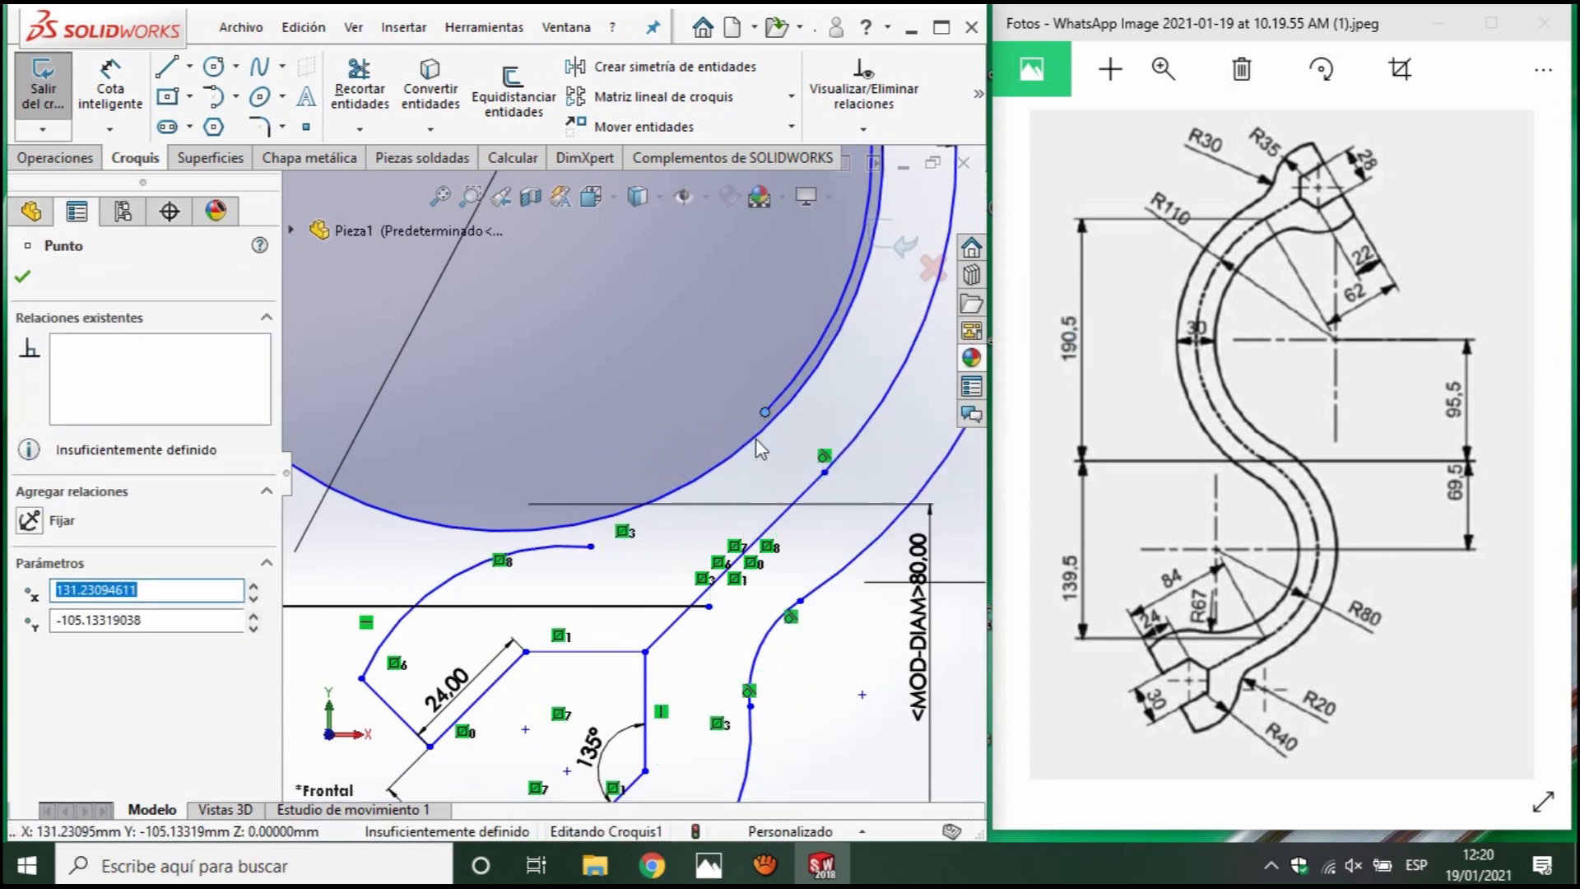
click(754, 437)
ctrl+click(543, 532)
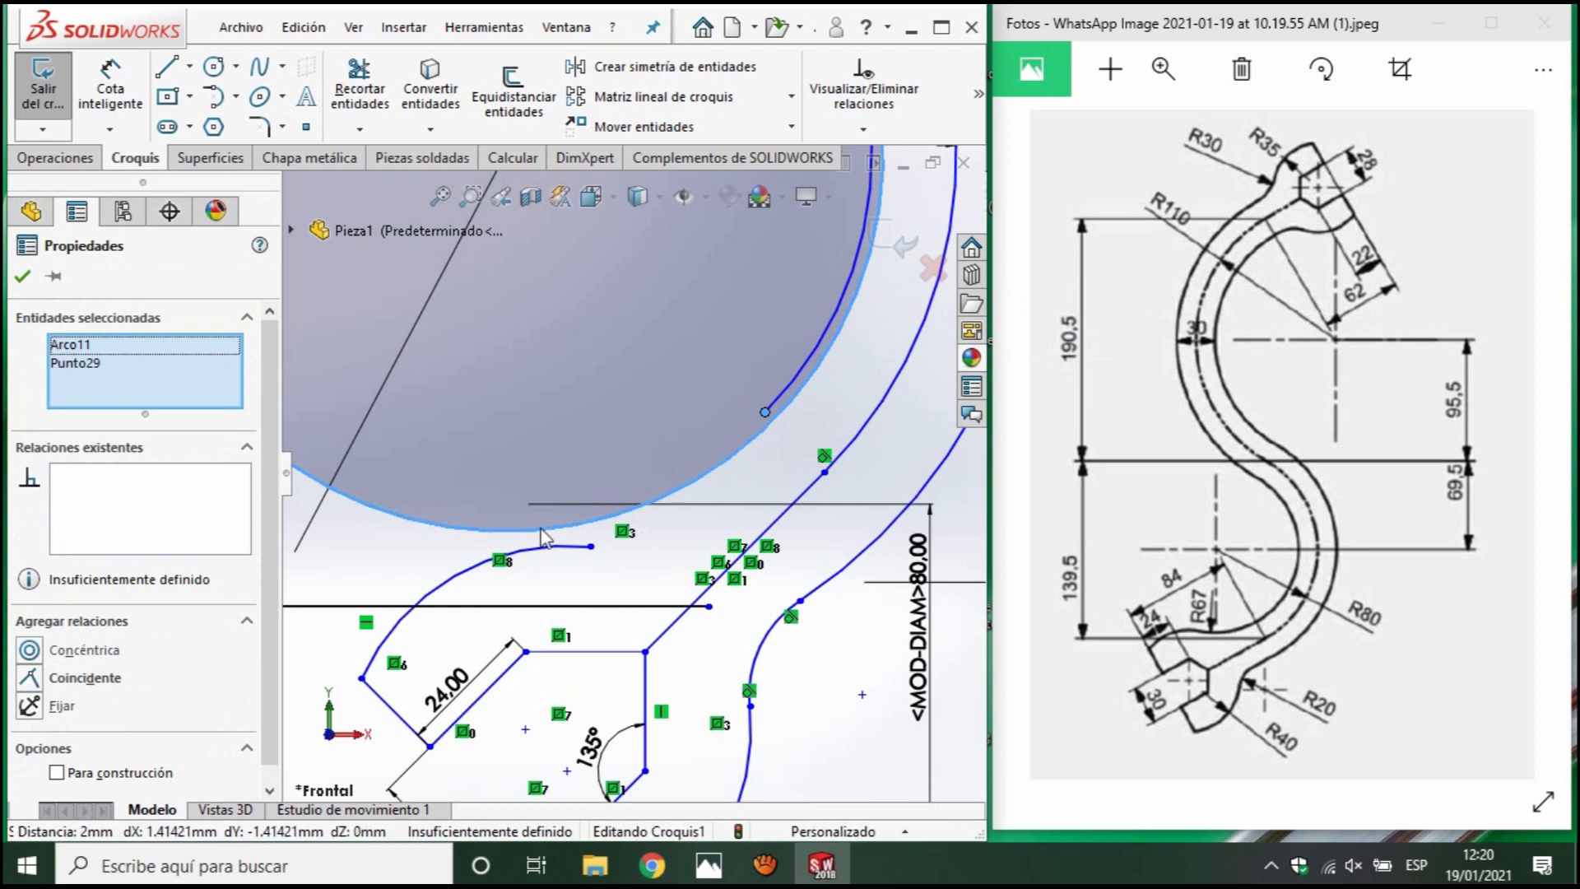
click(46, 688)
key(ctrl+z)
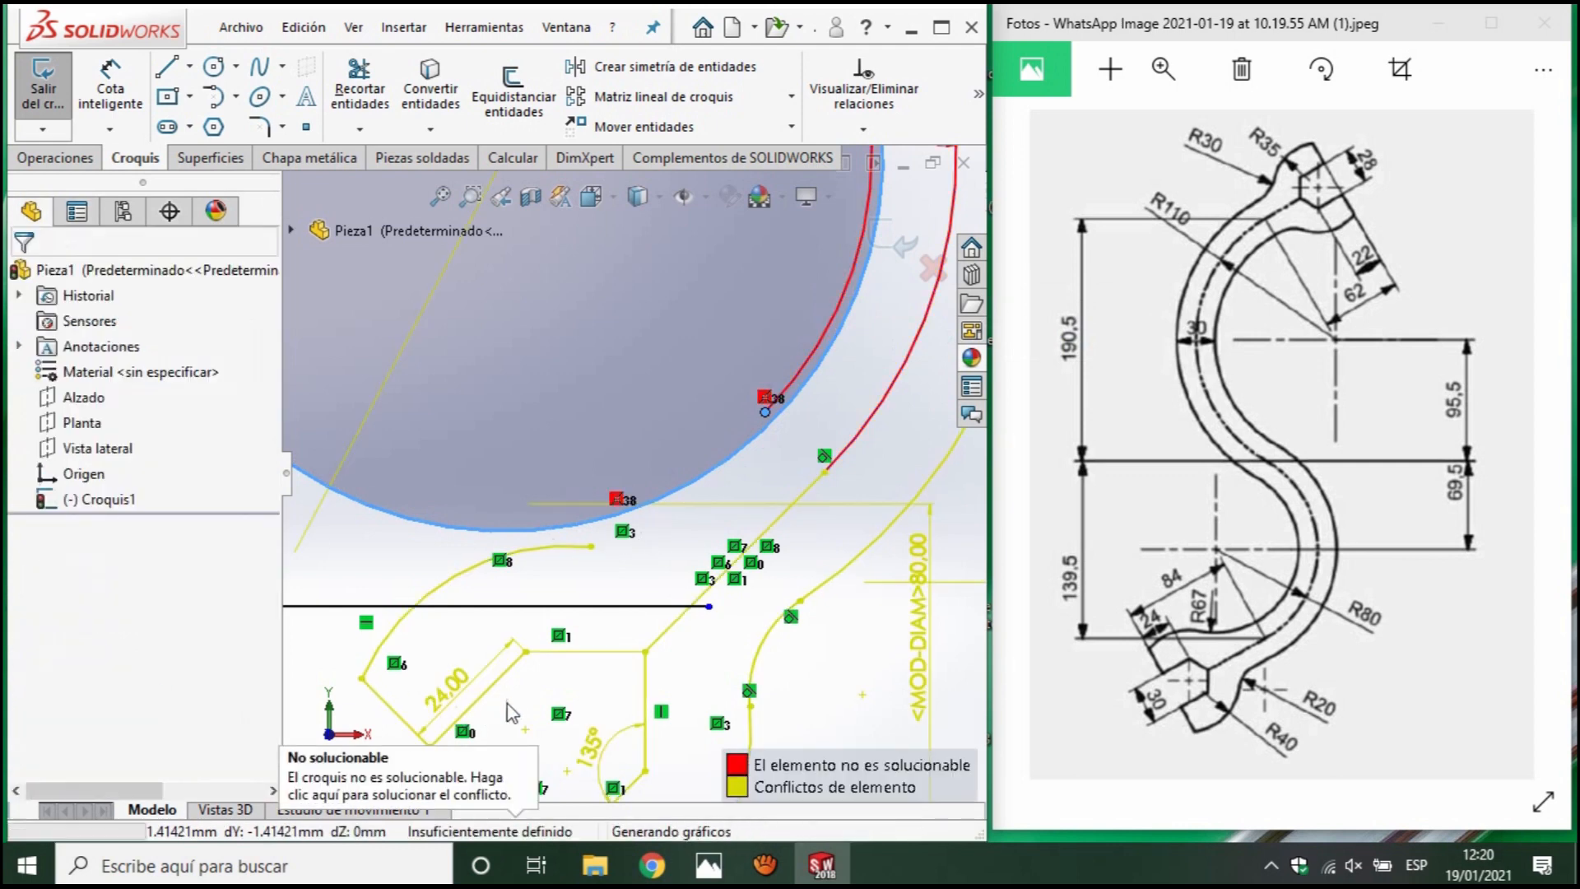
click(680, 534)
scroll(679, 535, up, 3)
scroll(675, 518, down, 3)
key(Escape)
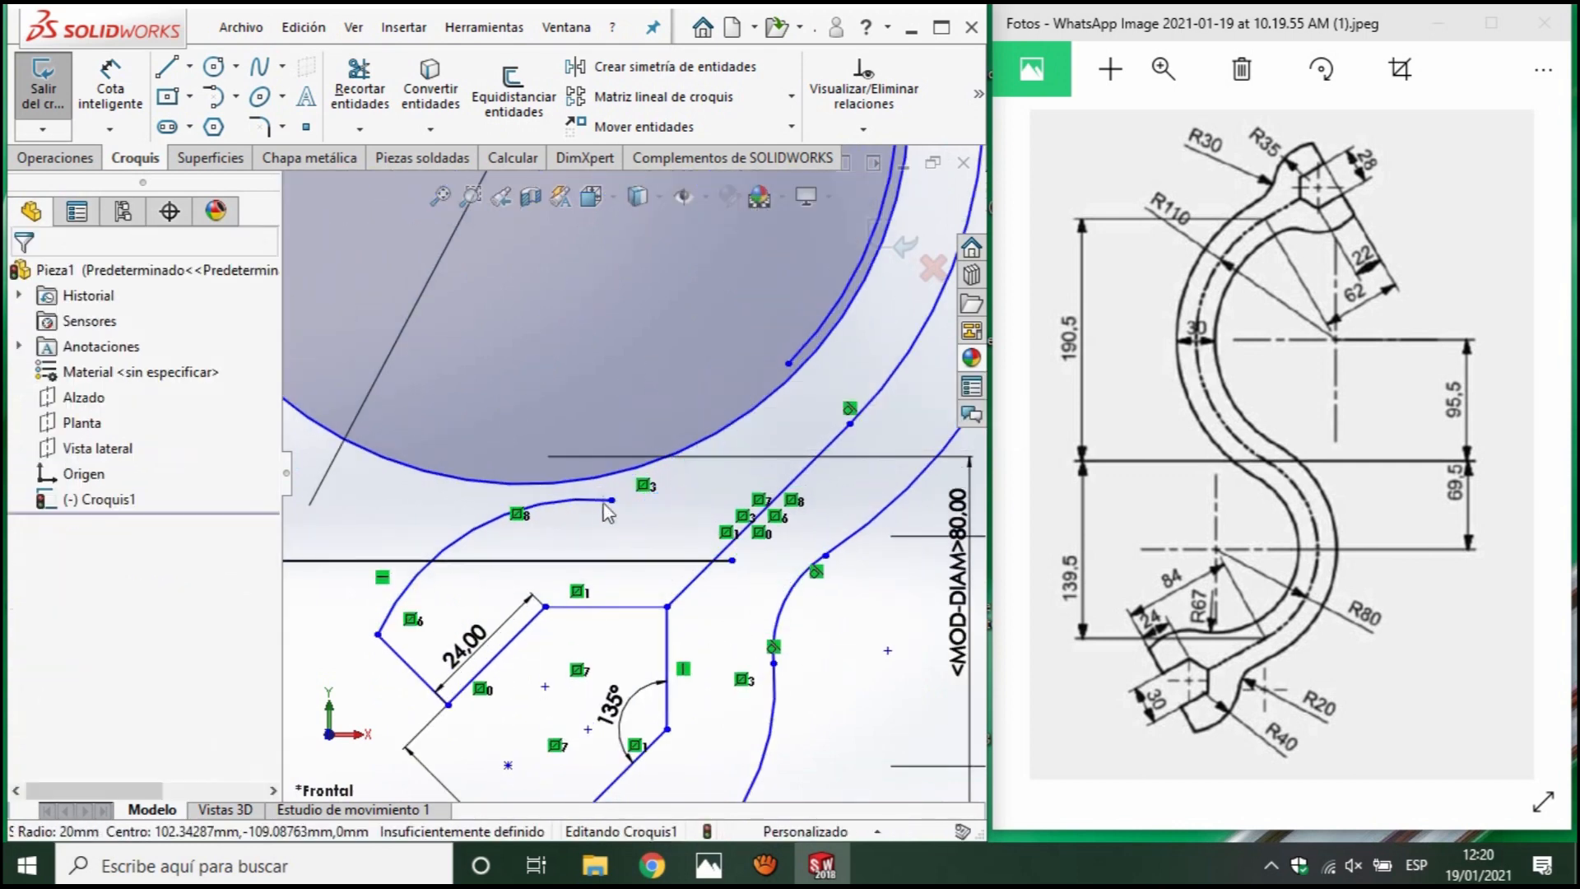
Undo the mirrored R20 arc's deletion, the 134 mm diameter dimension and the circle itself.
scroll(565, 441, up, 3)
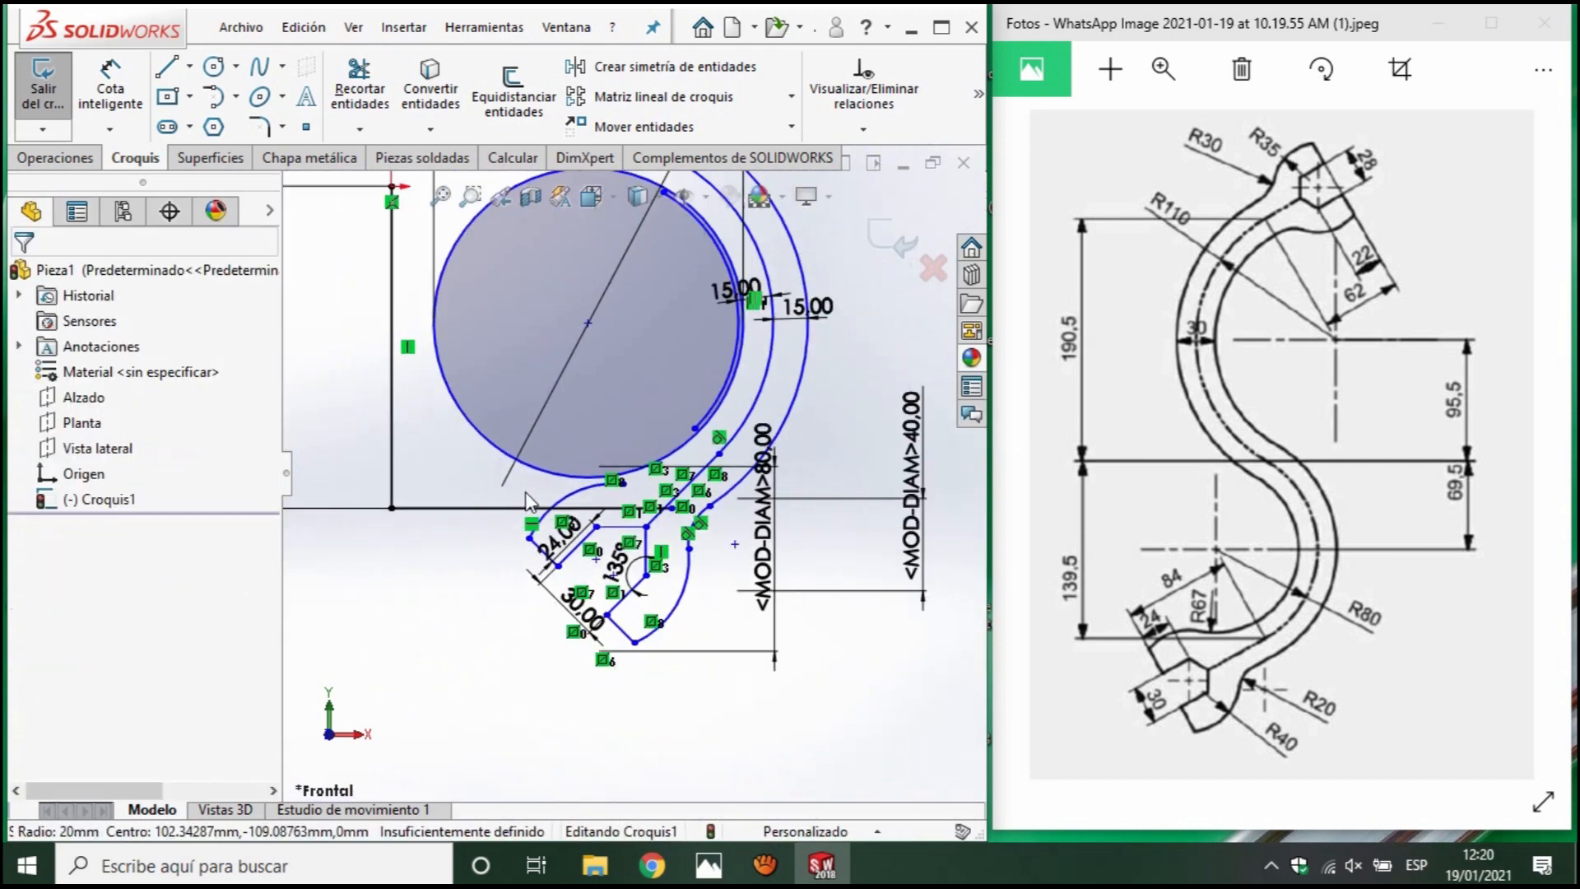
click(569, 479)
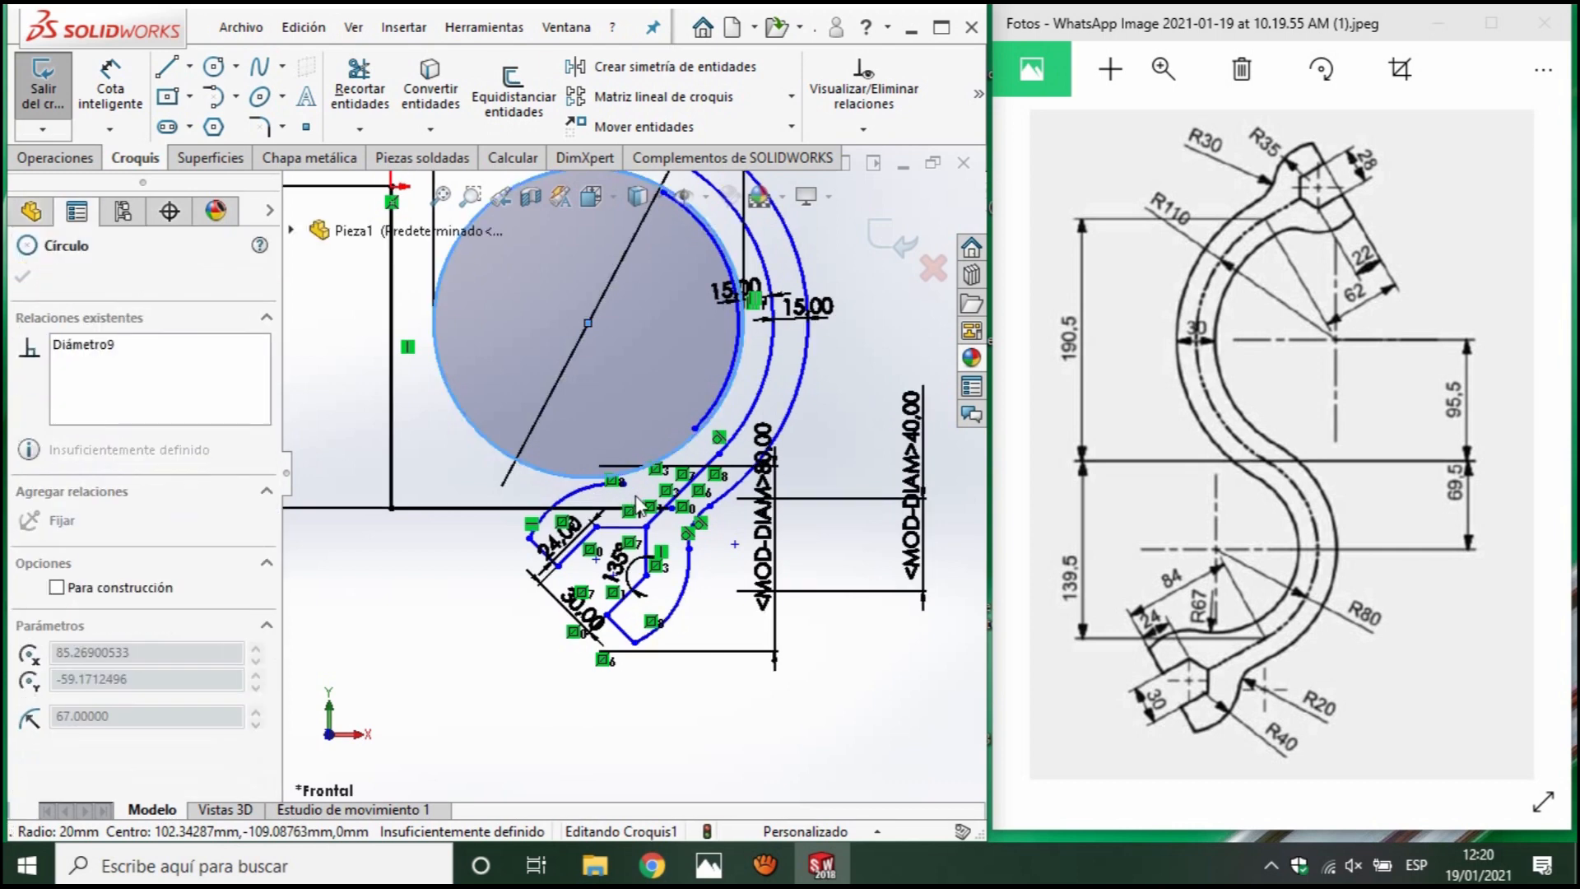
key(ctrl+z)
key(ctrl+z)
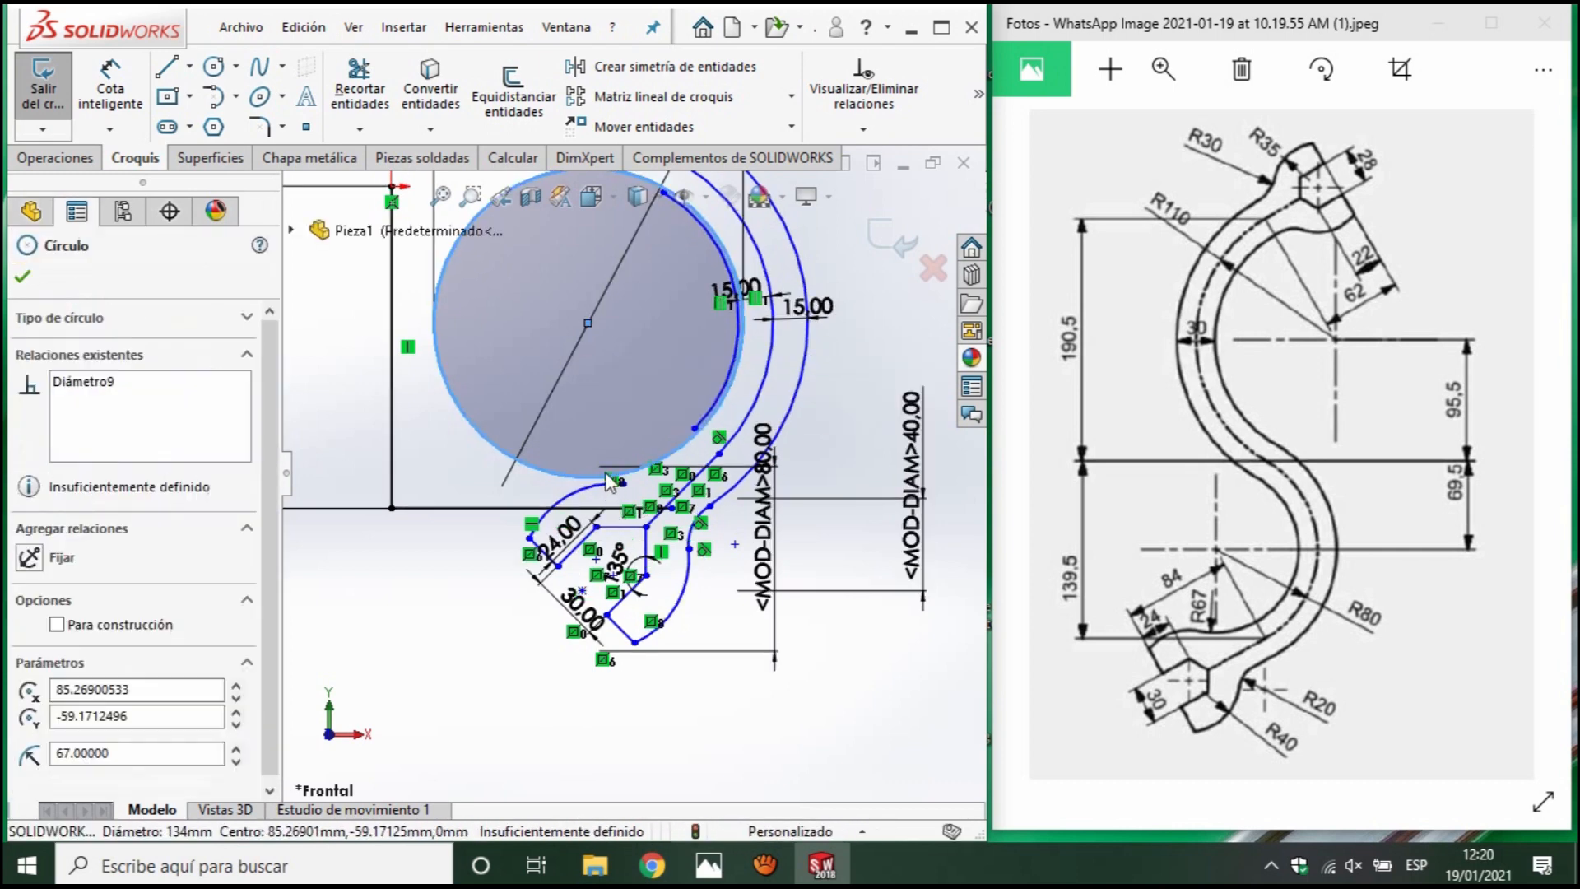
key(ctrl+z)
key(ctrl+z)
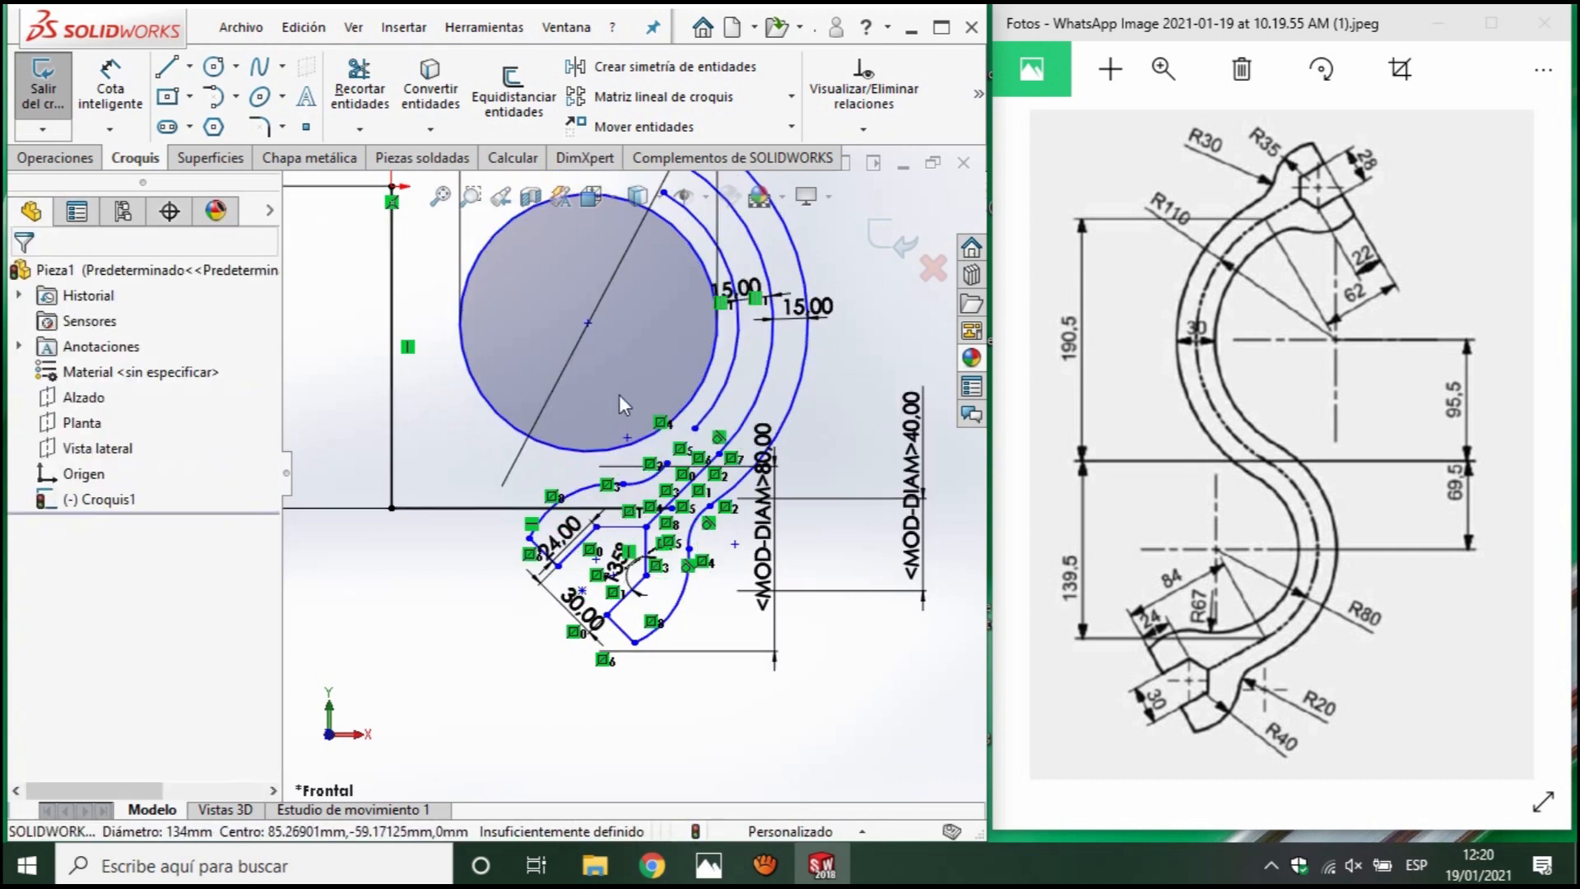
key(ctrl+z)
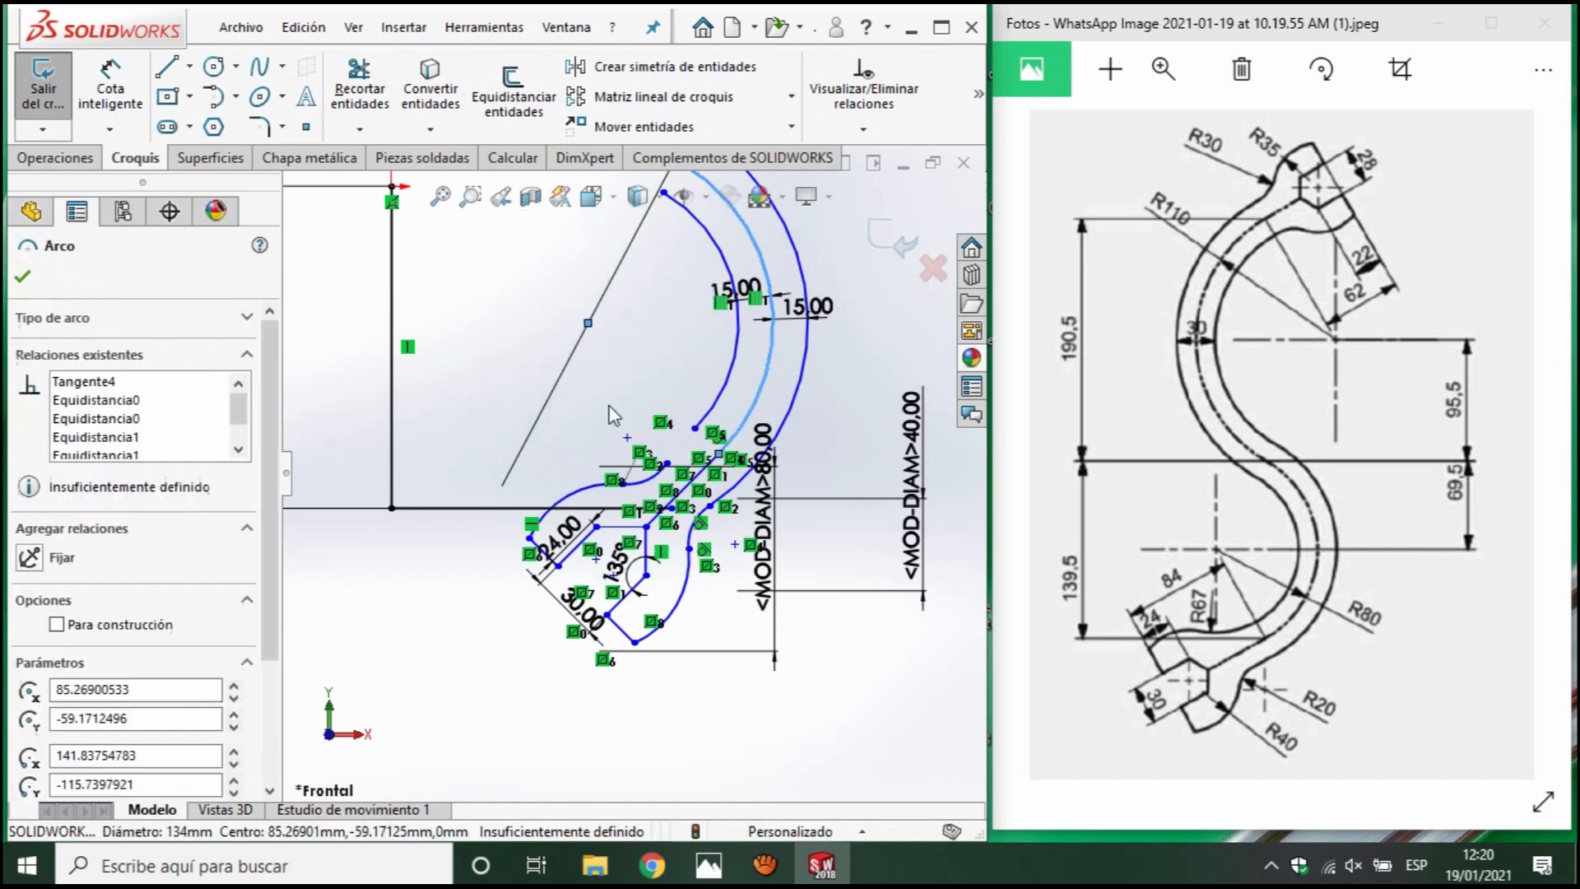
Sketch a circle about 111 mm in diameter, centred about 55 mm left of the lower curve's common centre.
click(213, 65)
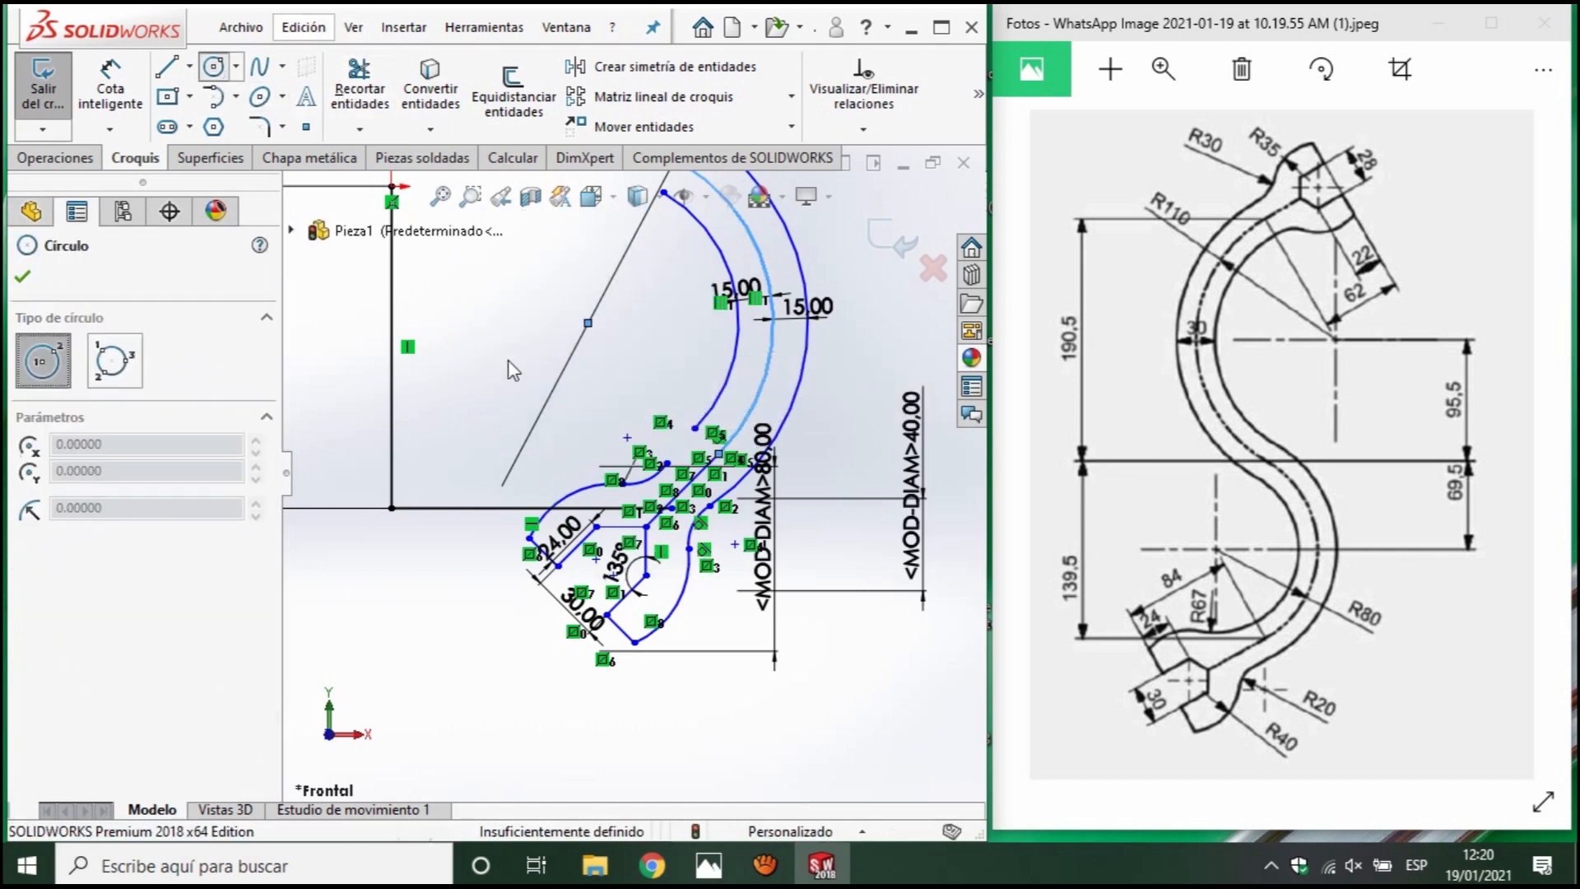
click(461, 323)
click(566, 394)
key(Escape)
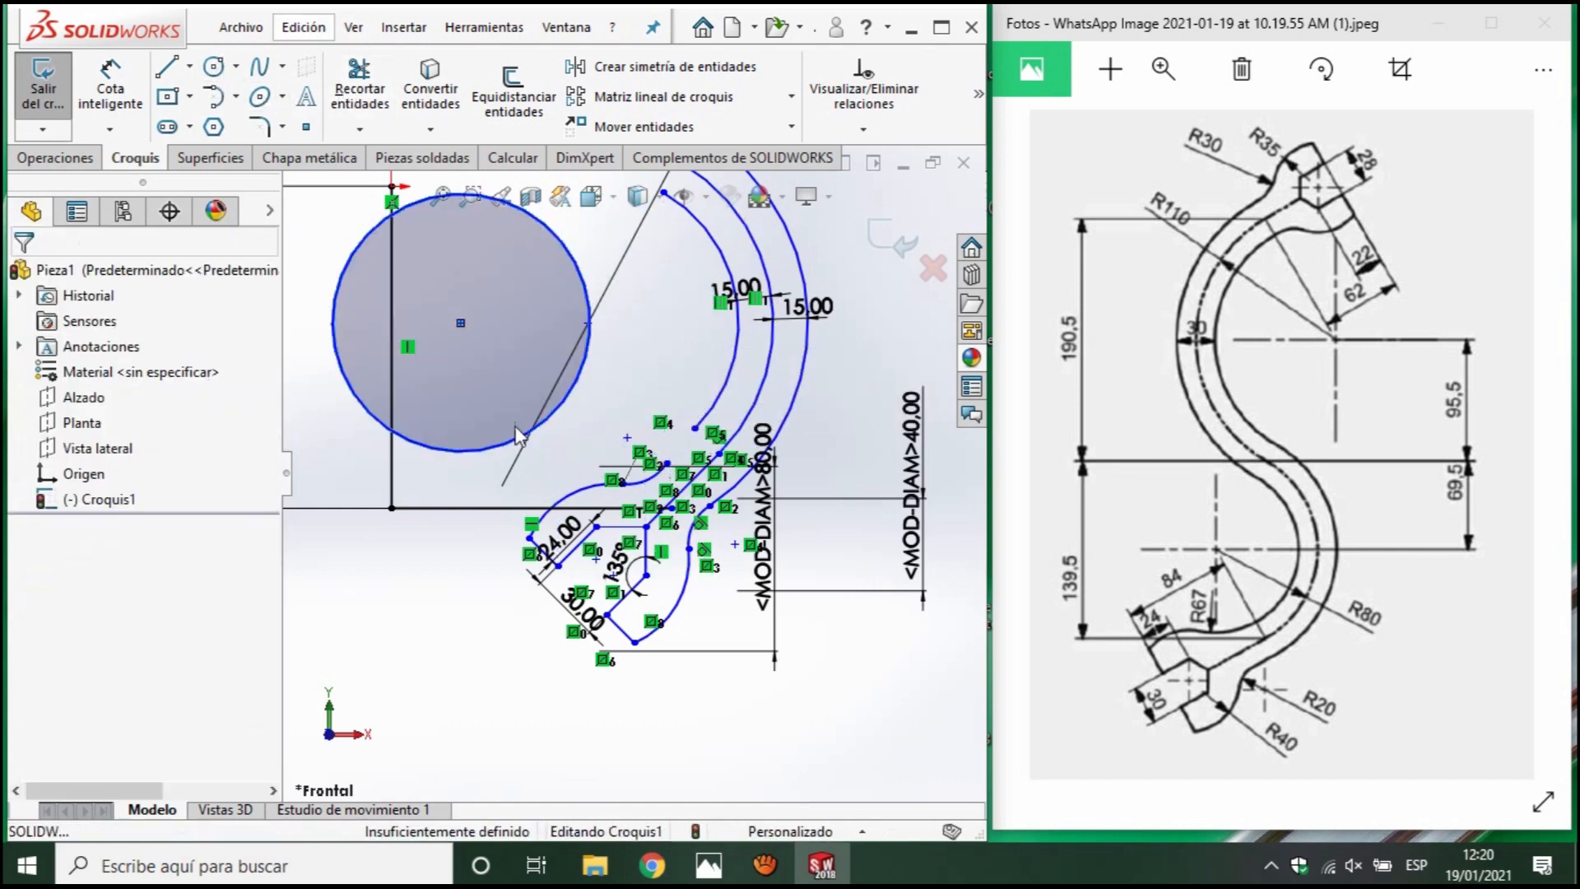
Dimension the offset circle's diameter as 67*2, giving 134 mm.
click(97, 83)
click(555, 237)
click(628, 262)
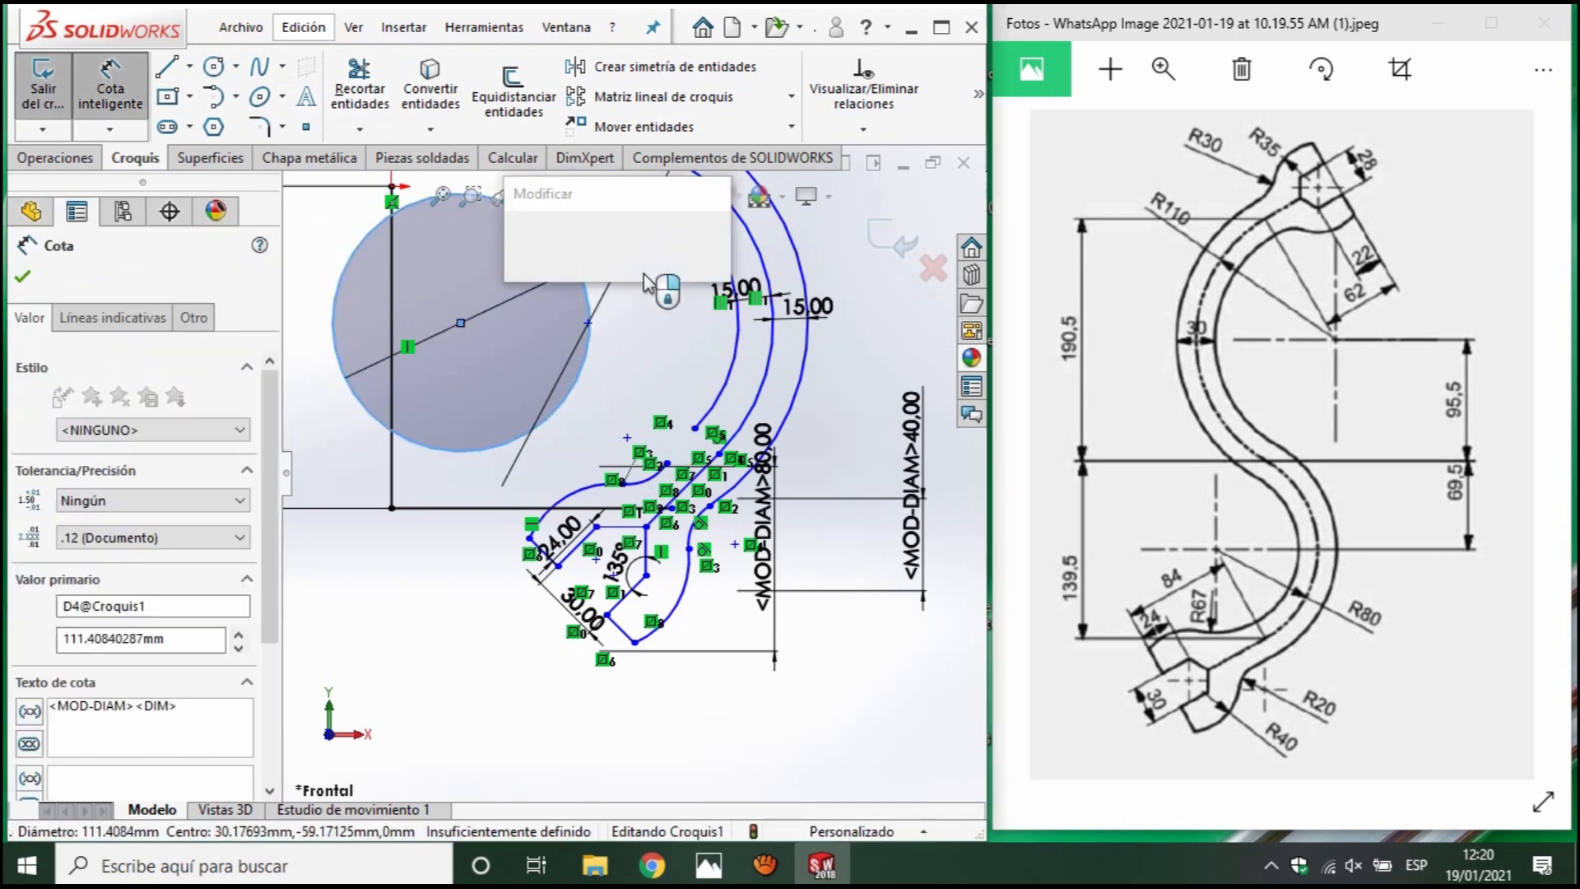
text(67*2)
key(Return)
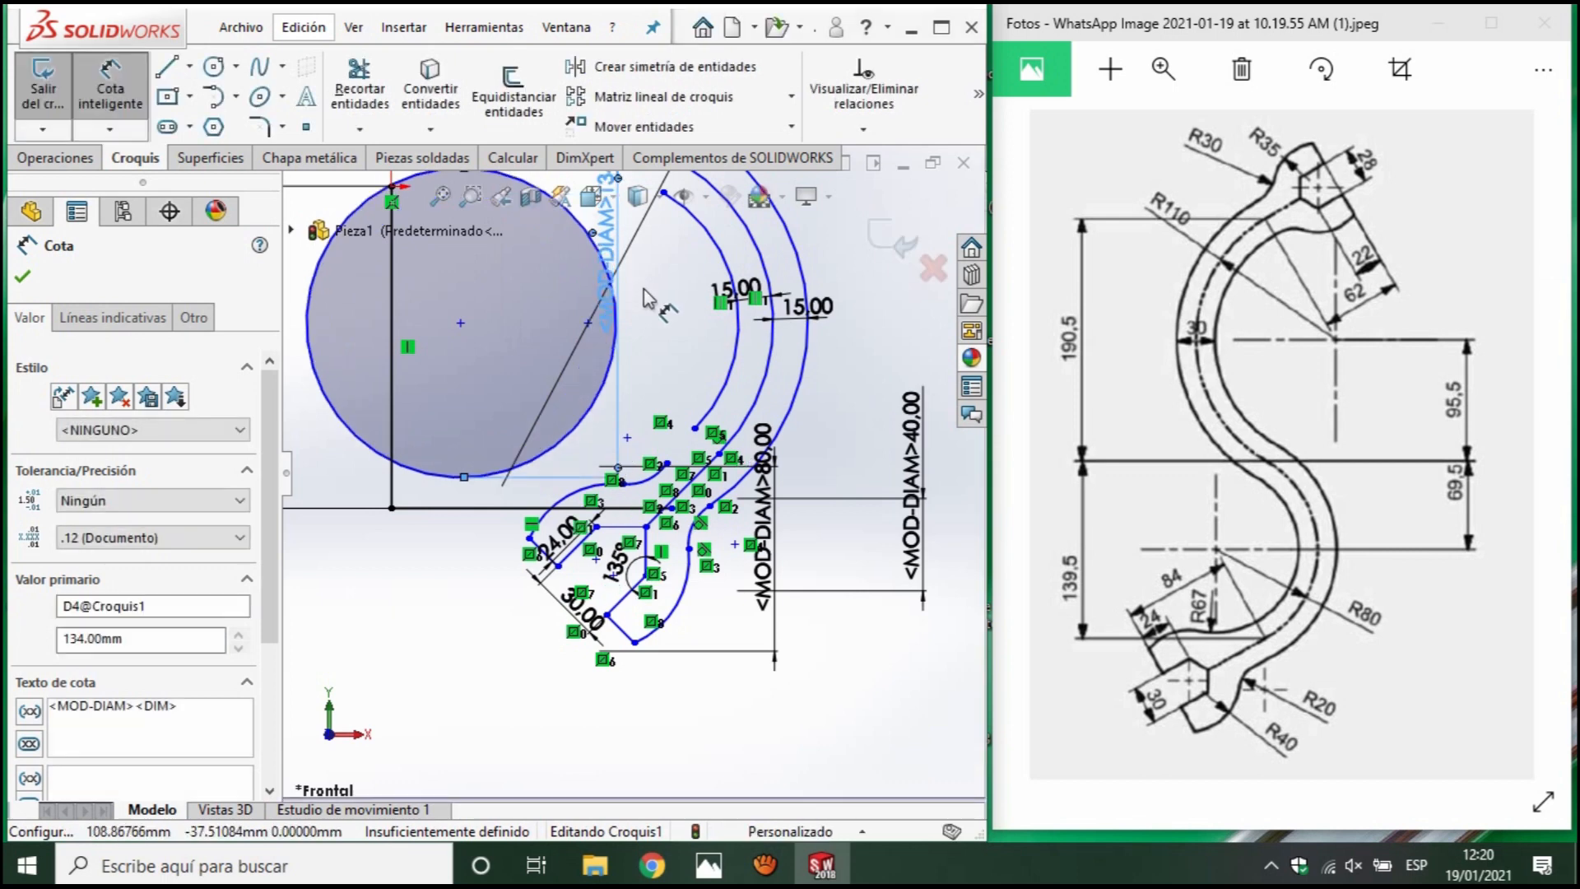
Delete the mirrored R20 arc that links the tip's mirrored R40 arc to the inner offset arc.
click(653, 481)
key(Delete)
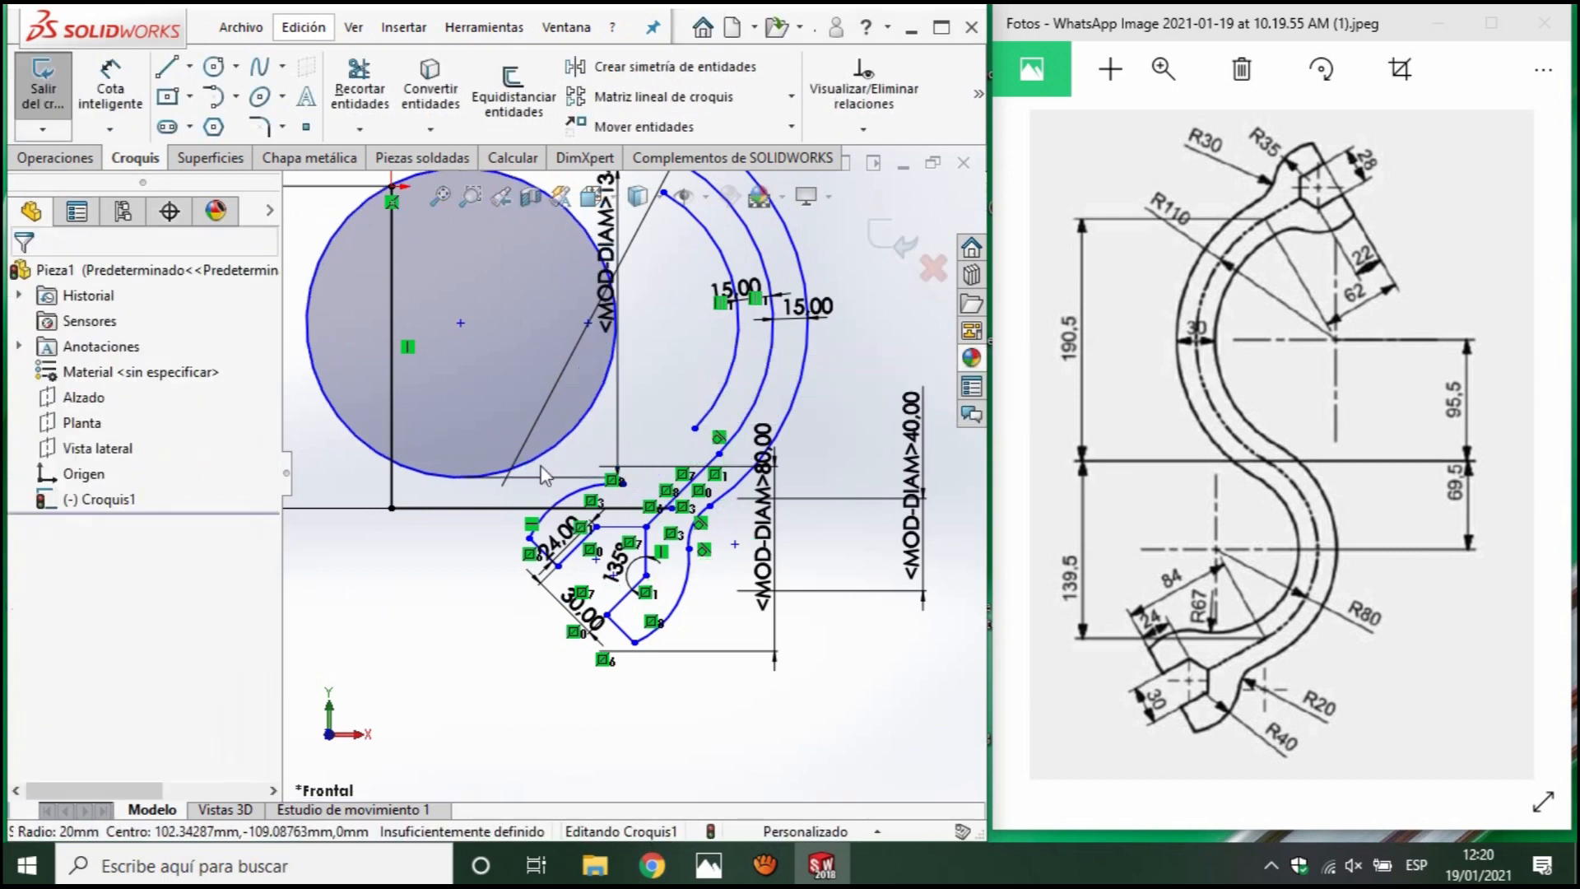
Try placing the 134 mm circle's centre on the lower curve's common centre, and undo the move.
click(541, 473)
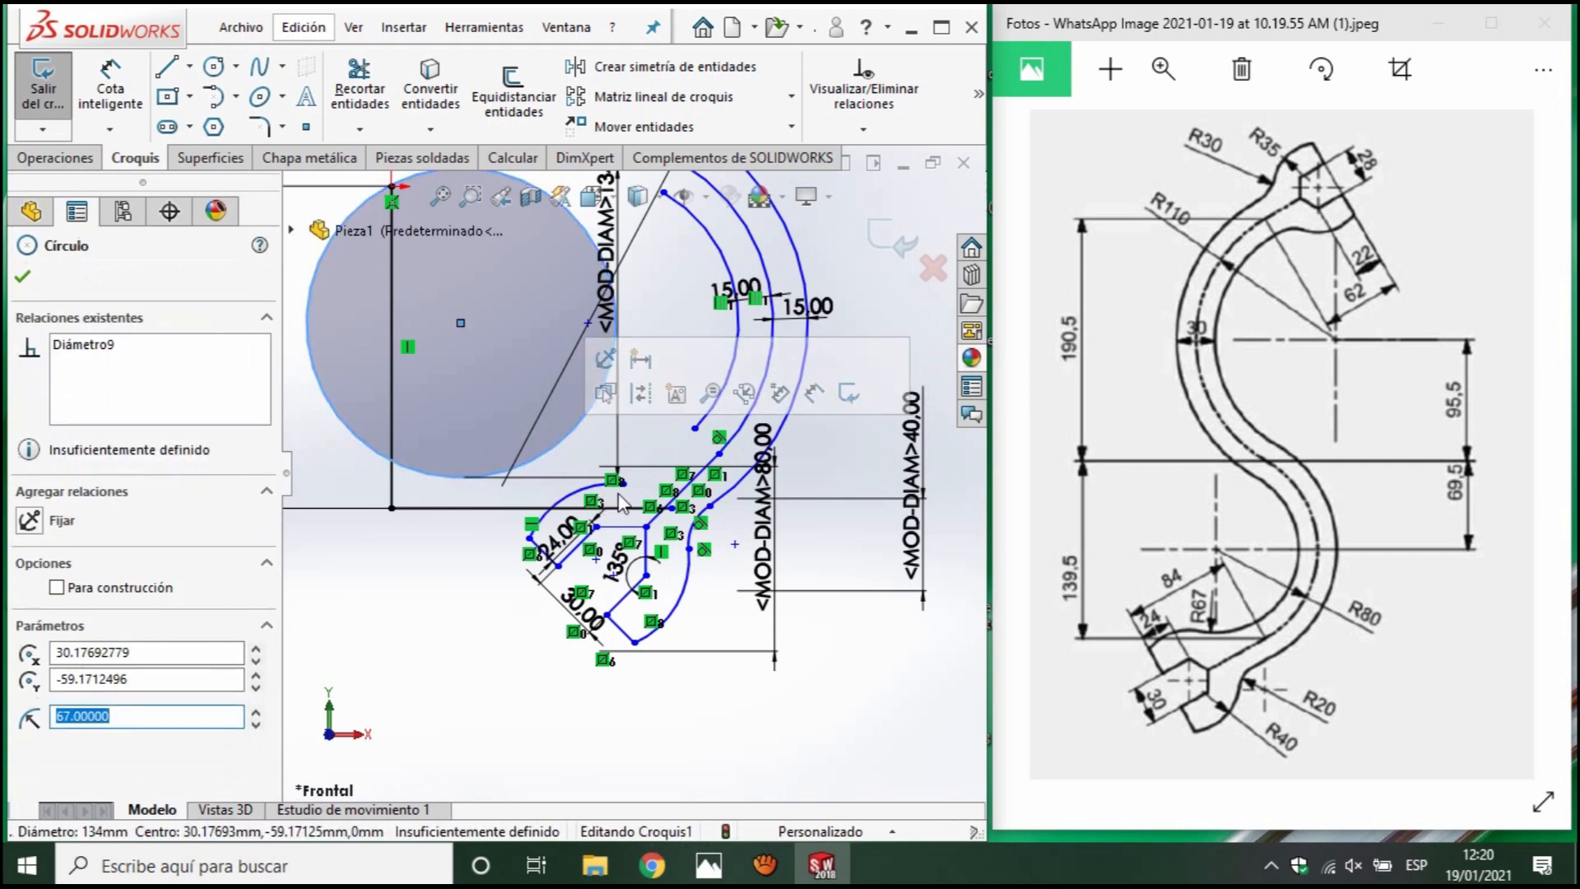
mouse_move(461, 321)
mouse_down()
mouse_move(607, 352)
mouse_move(584, 328)
mouse_up()
scroll(587, 311, down, 5)
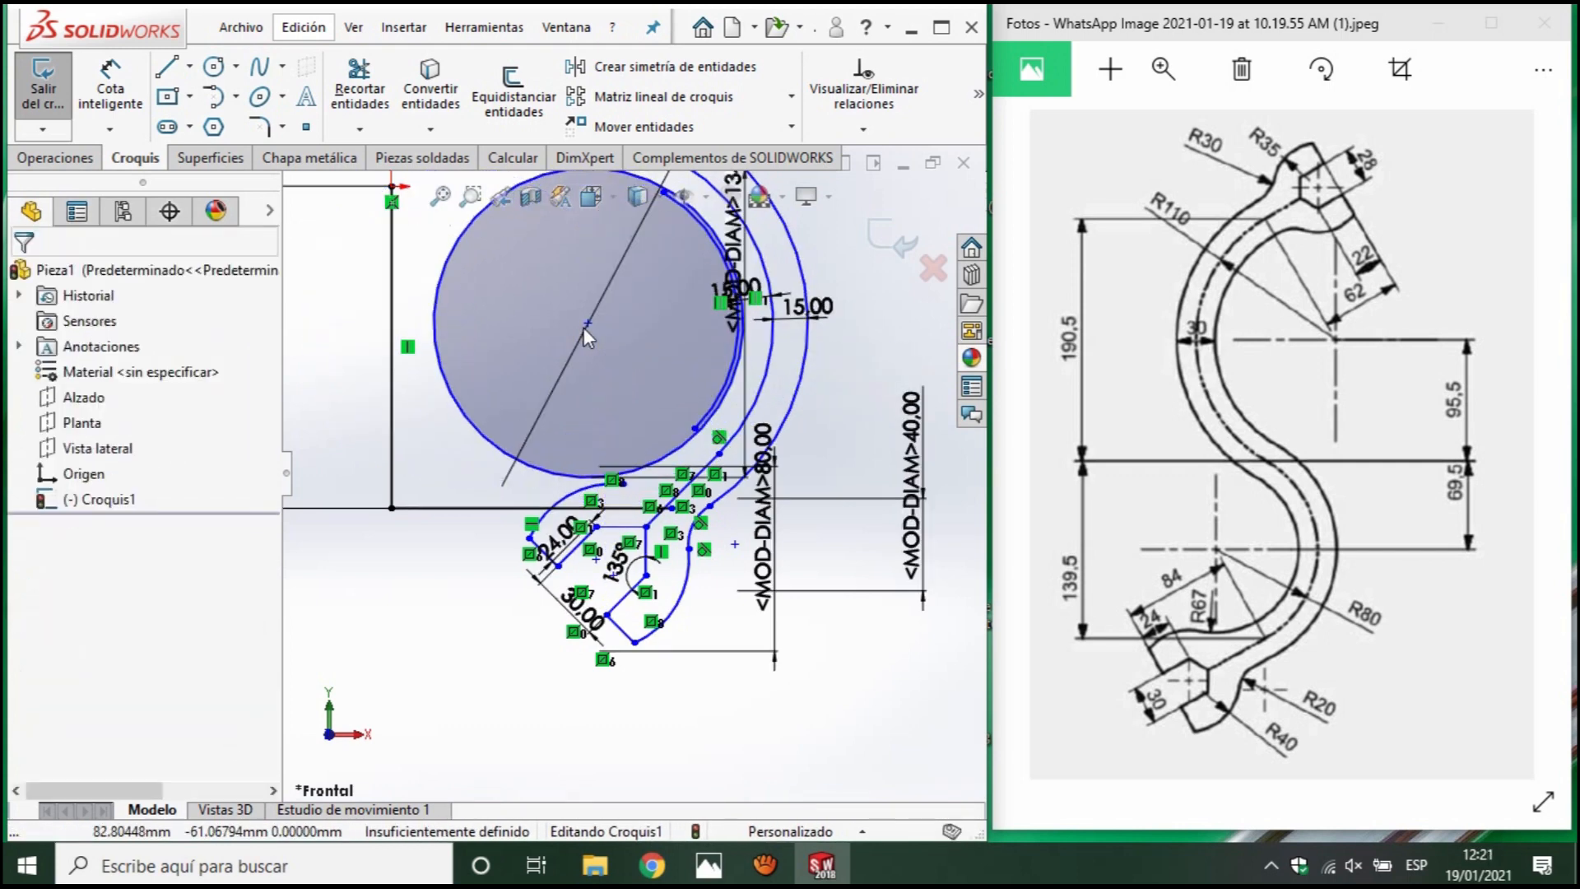
scroll(690, 461, up, 3)
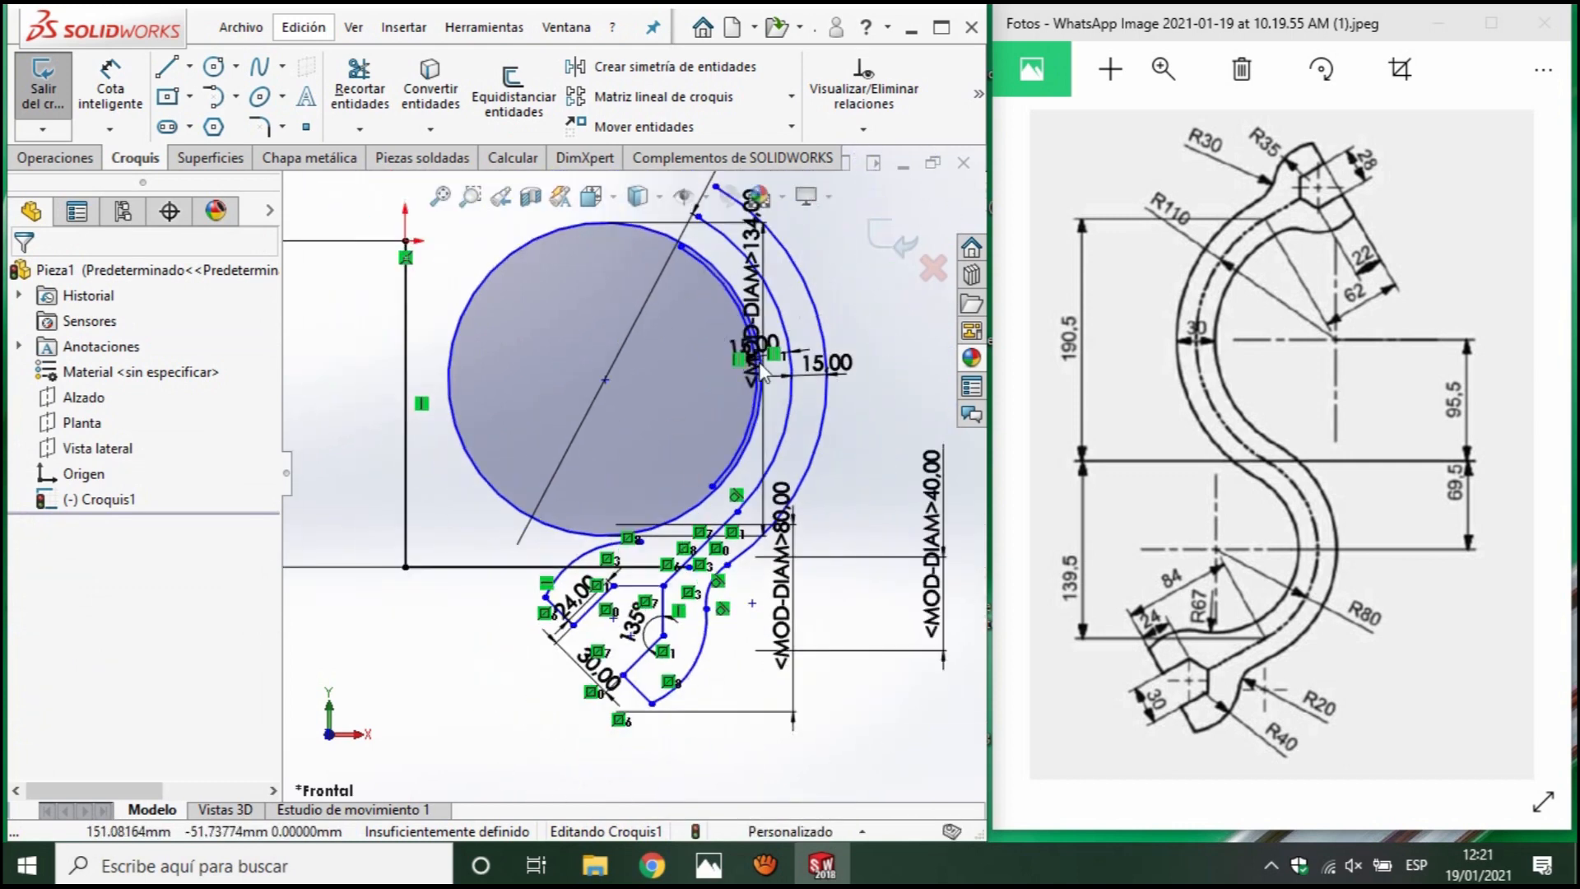
scroll(658, 545, down, 3)
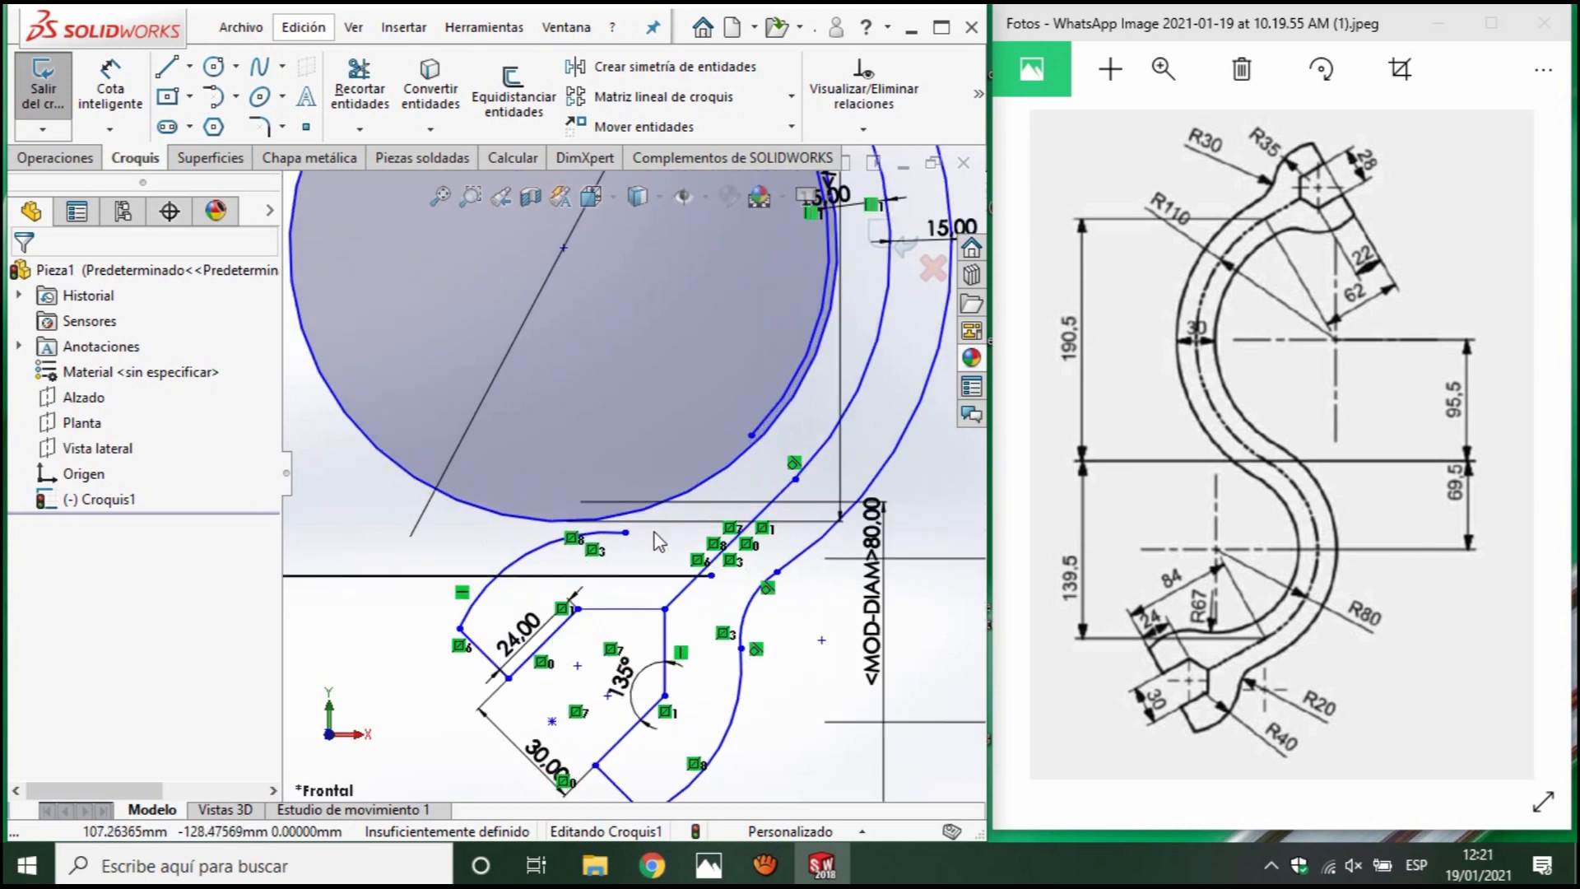
scroll(653, 540, down, 2)
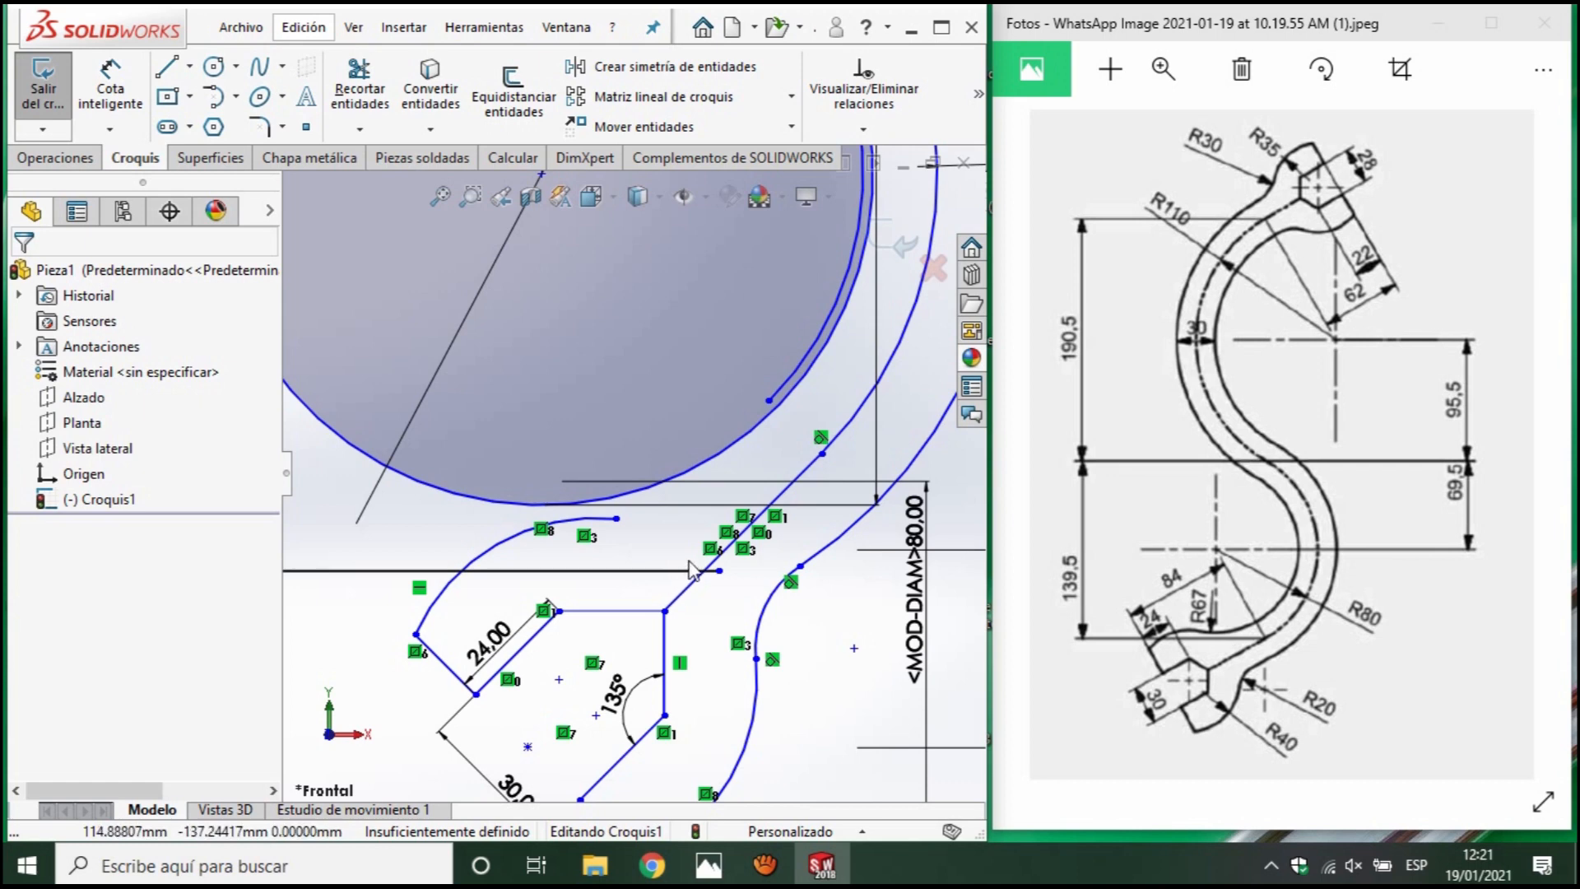
scroll(629, 466, up, 1)
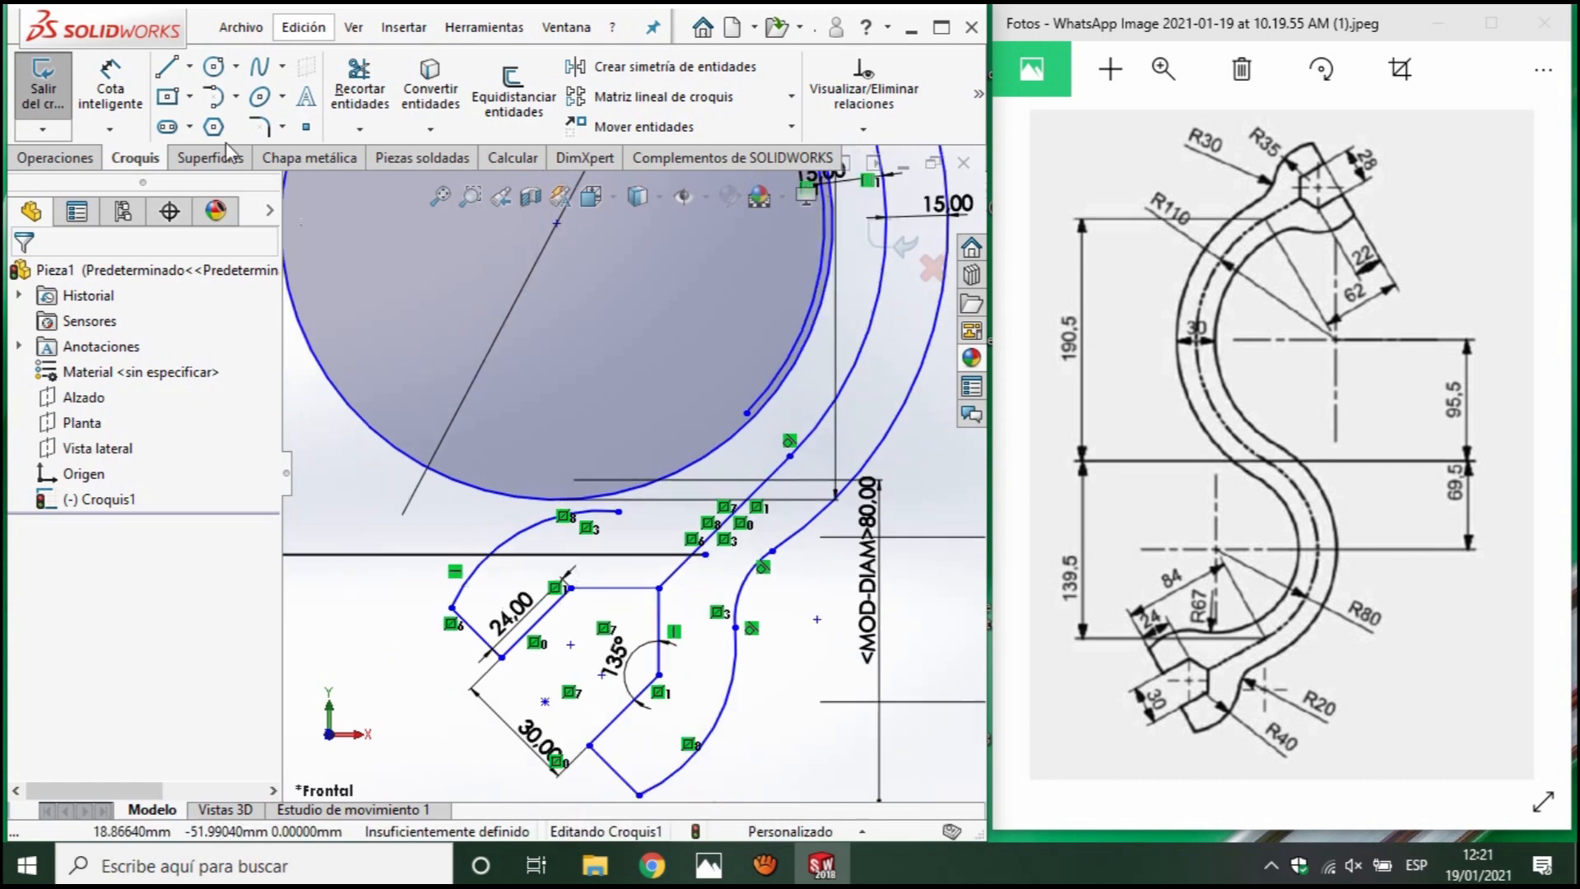
click(110, 90)
click(503, 537)
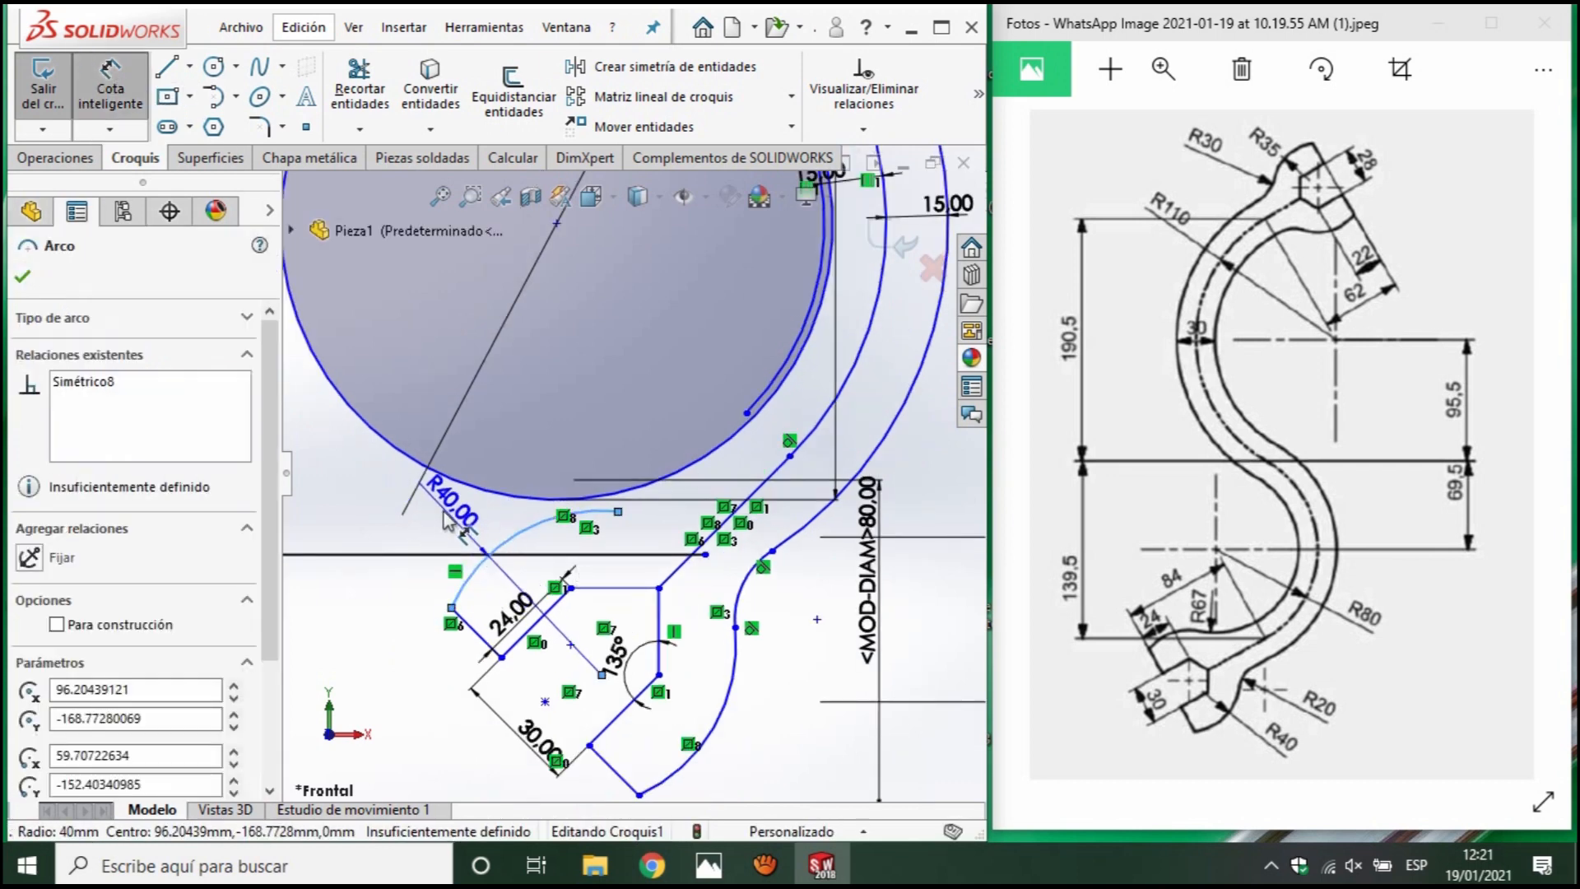
key(Escape)
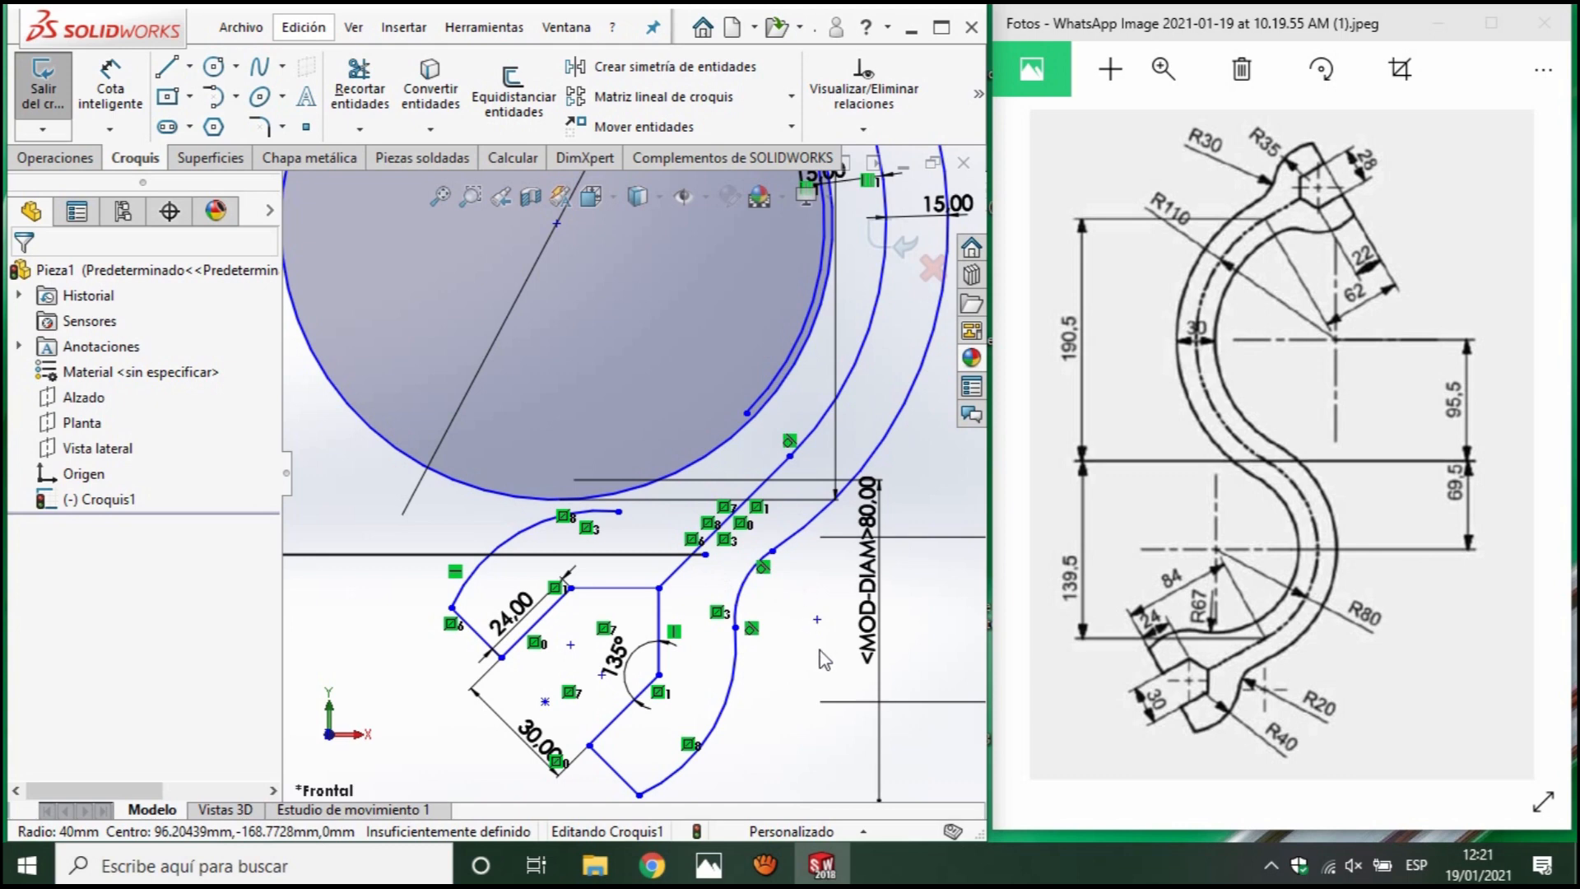
key(ctrl+z)
scroll(701, 568, up, 3)
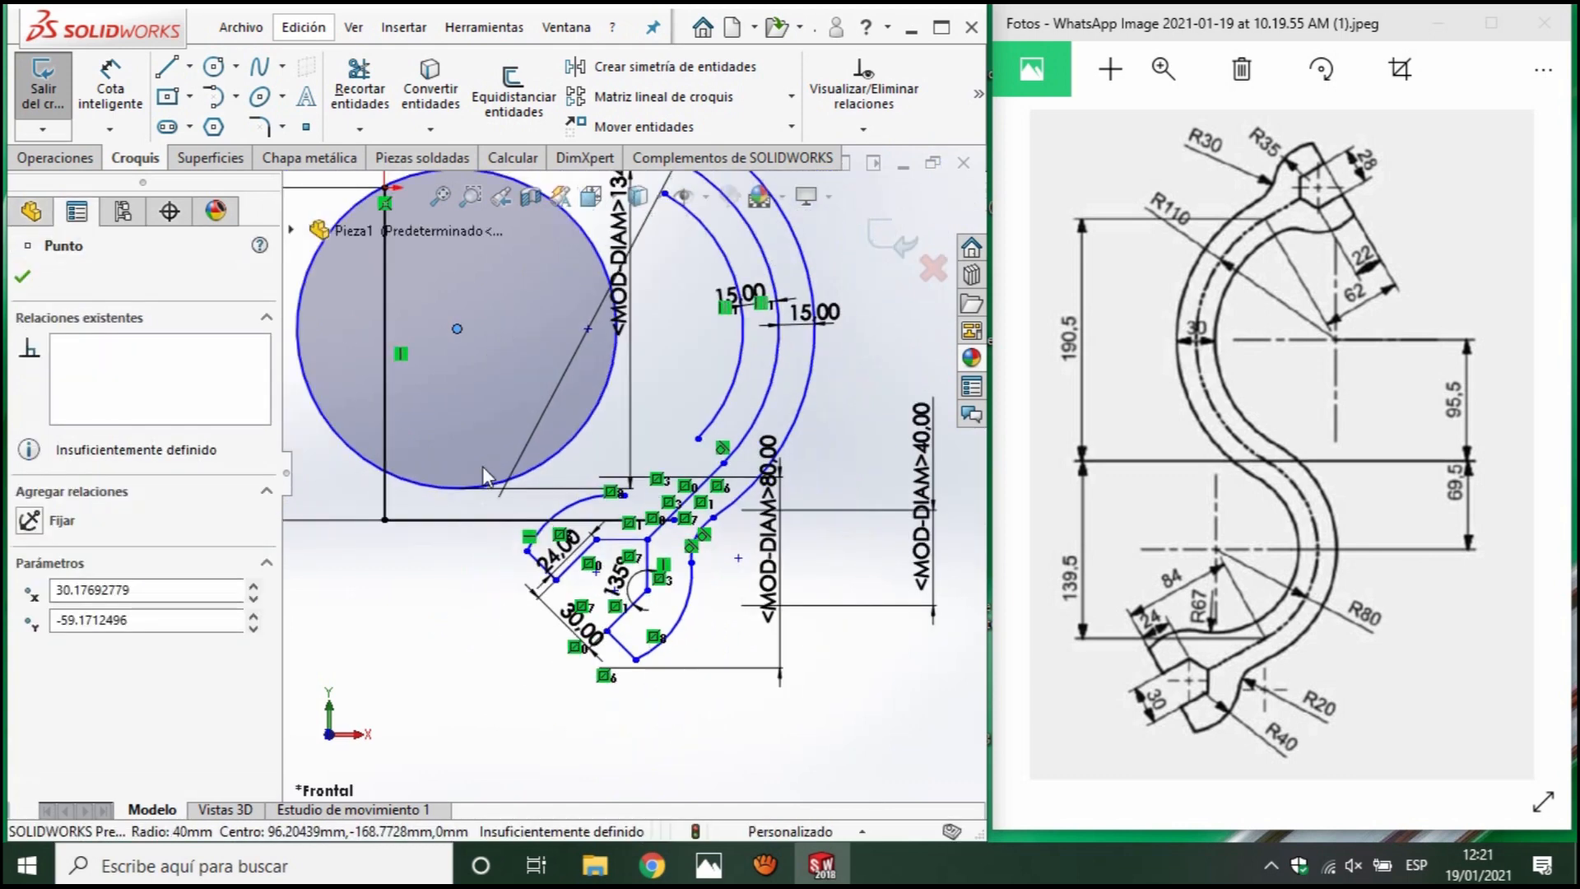
Move the 134 mm circle closer to the tip's mirrored R40 arc and make the two tangent.
click(471, 492)
mouse_move(450, 329)
mouse_down()
mouse_move(491, 365)
mouse_move(524, 334)
mouse_move(571, 371)
mouse_up()
scroll(632, 477, down, 5)
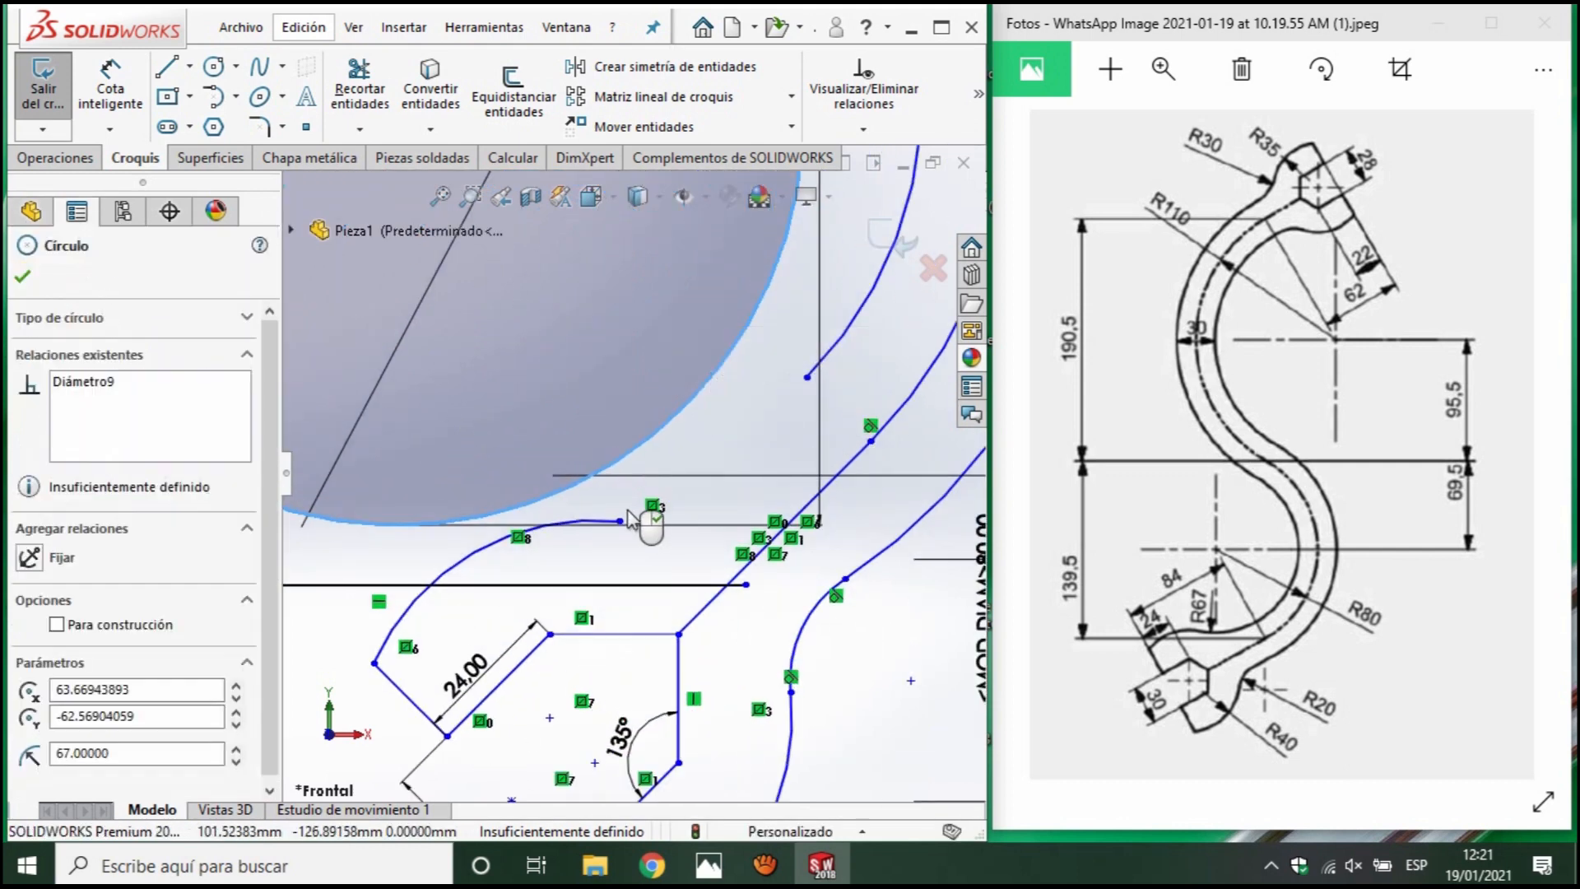
ctrl+click(614, 522)
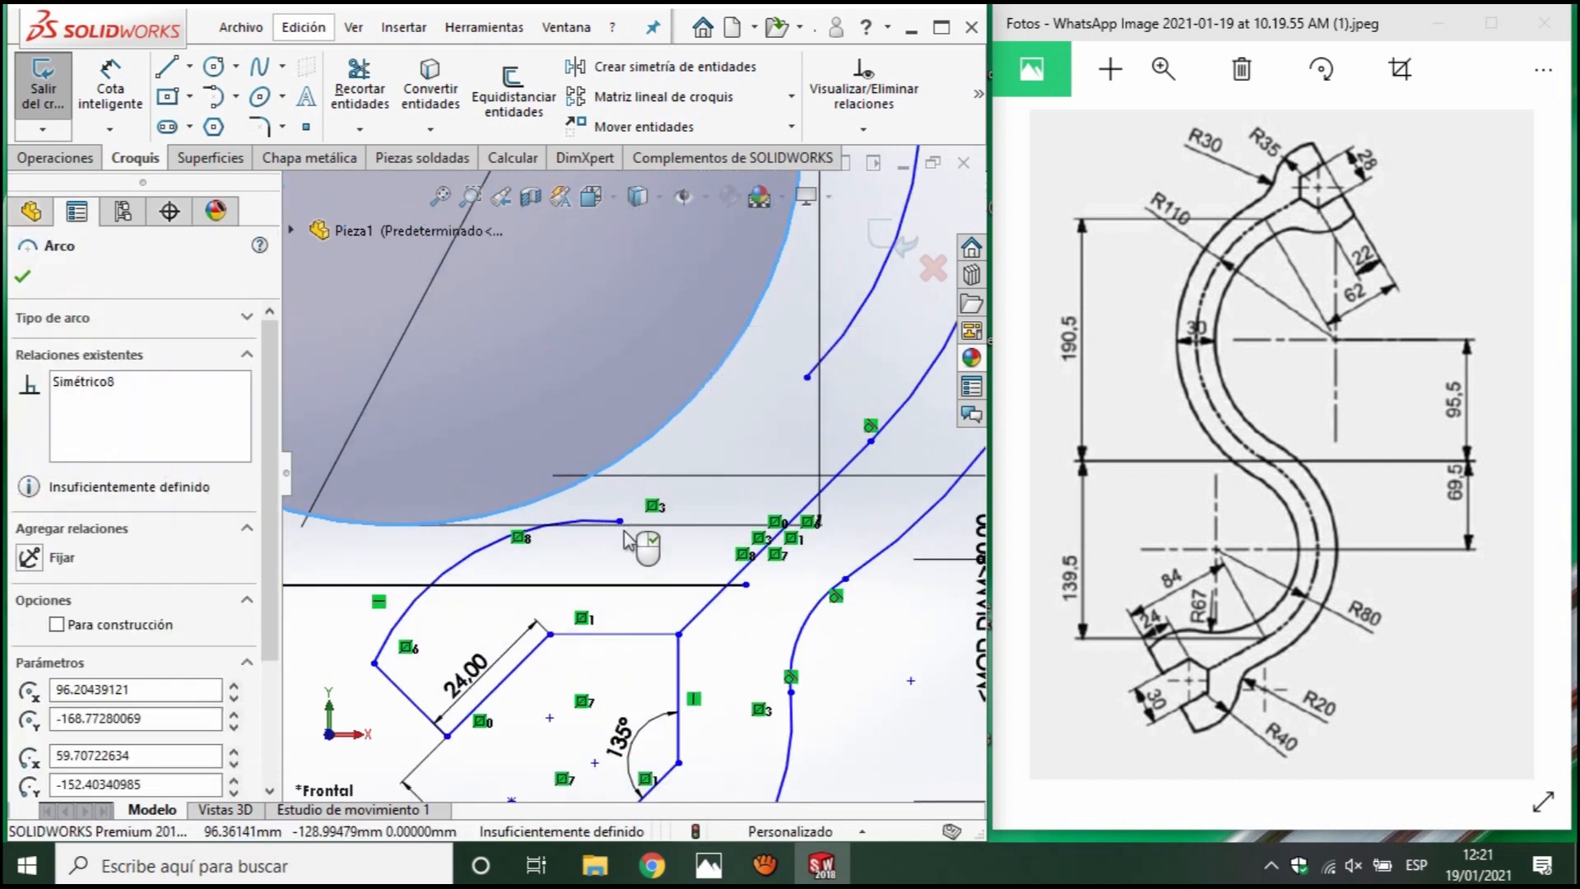
click(29, 679)
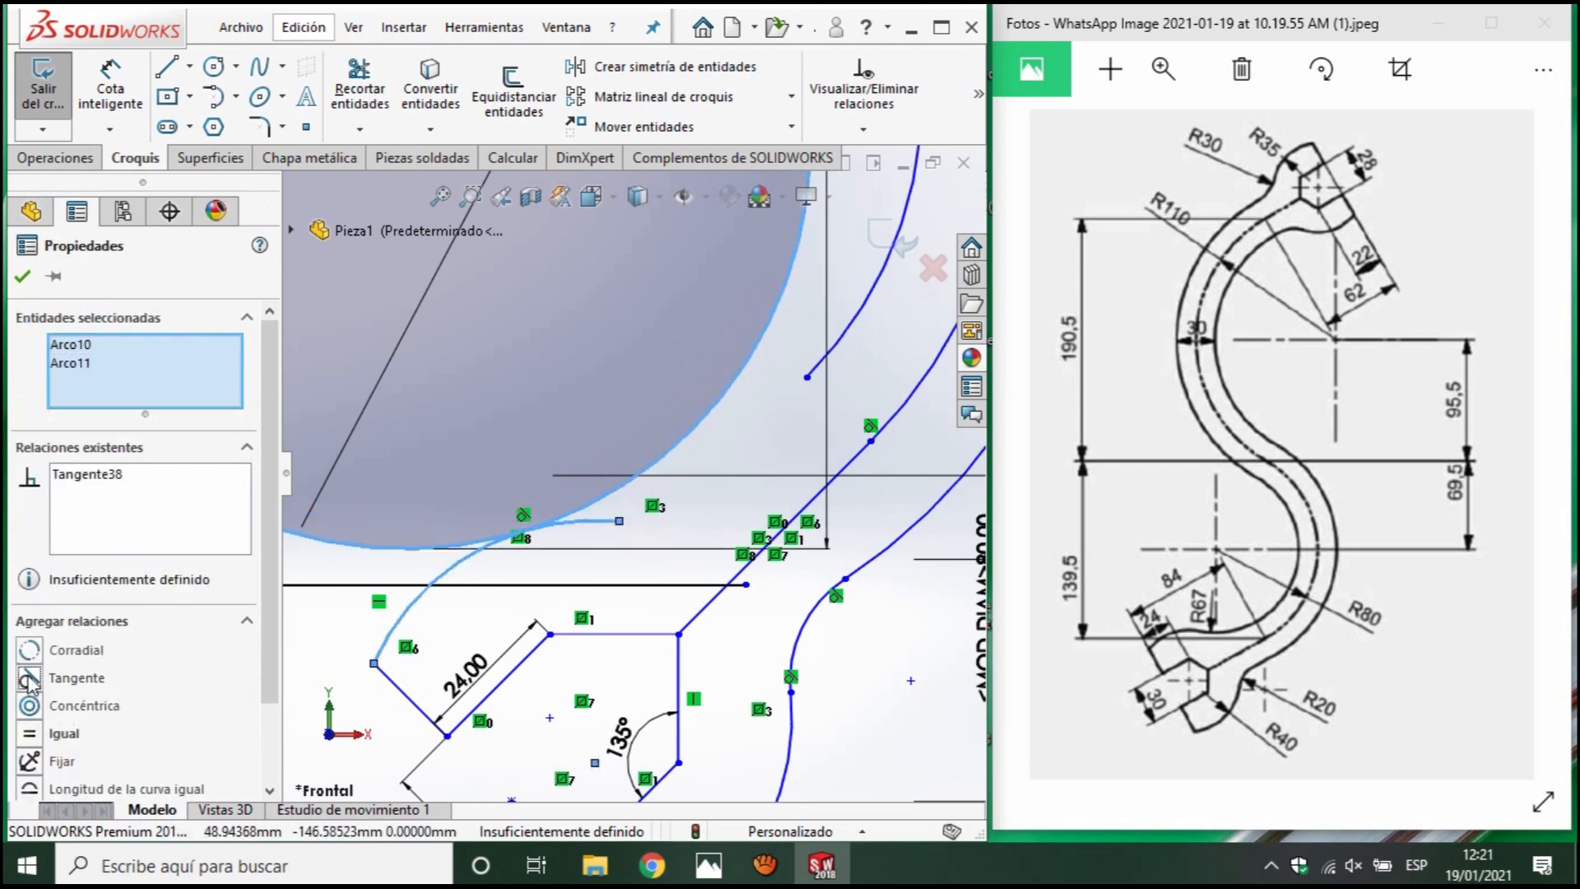
Make the 134 mm circle tangent to the lower curve's inner R65 offset arc.
click(848, 325)
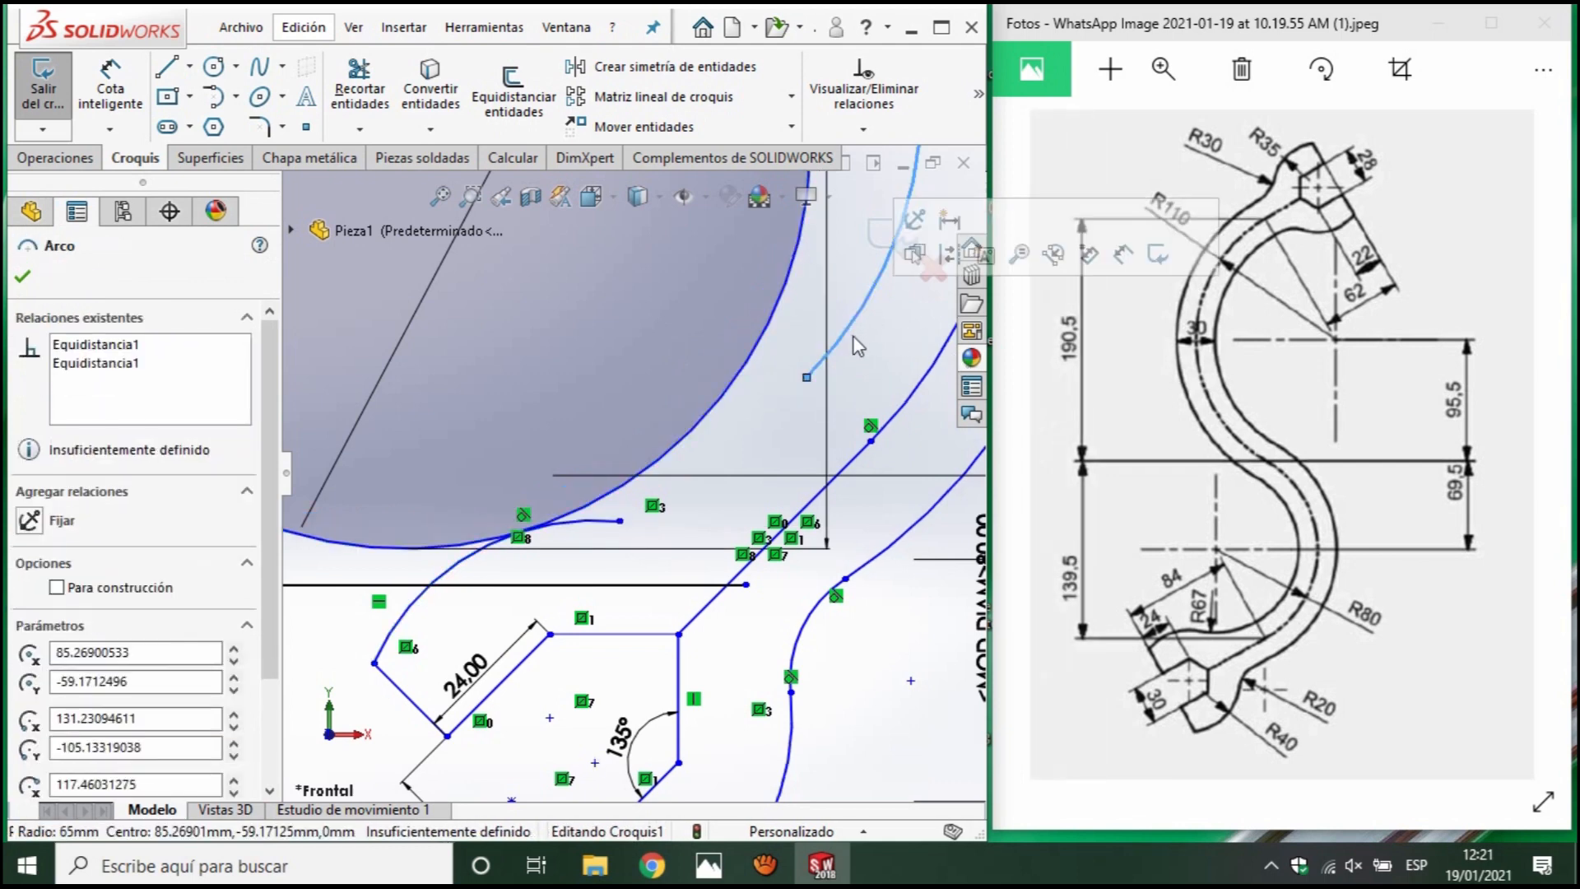
ctrl+click(708, 415)
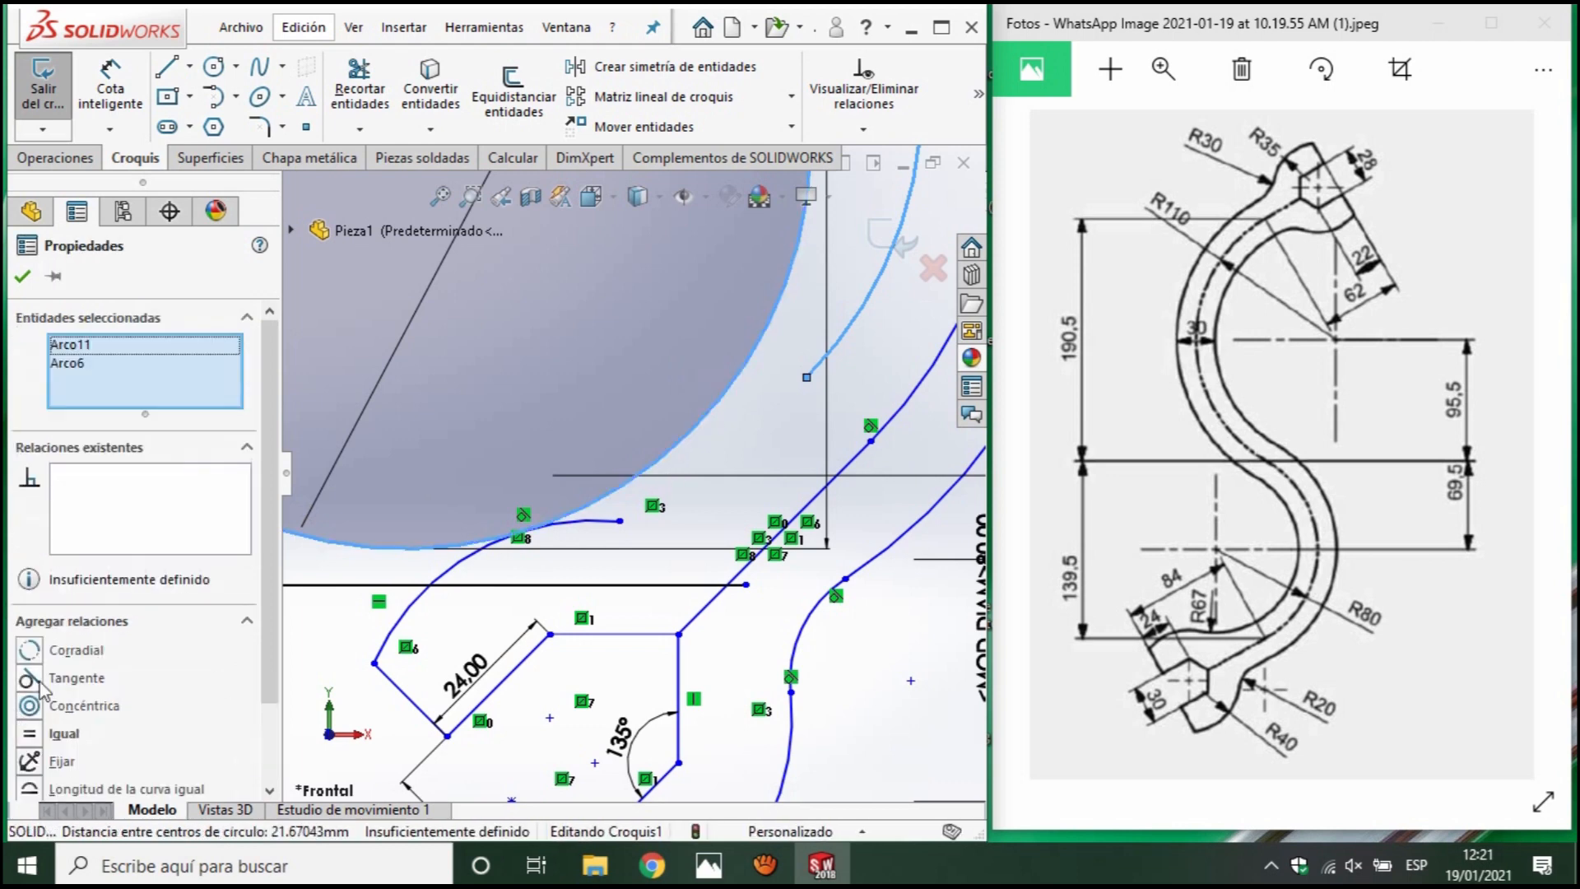
click(29, 678)
scroll(722, 599, up, 5)
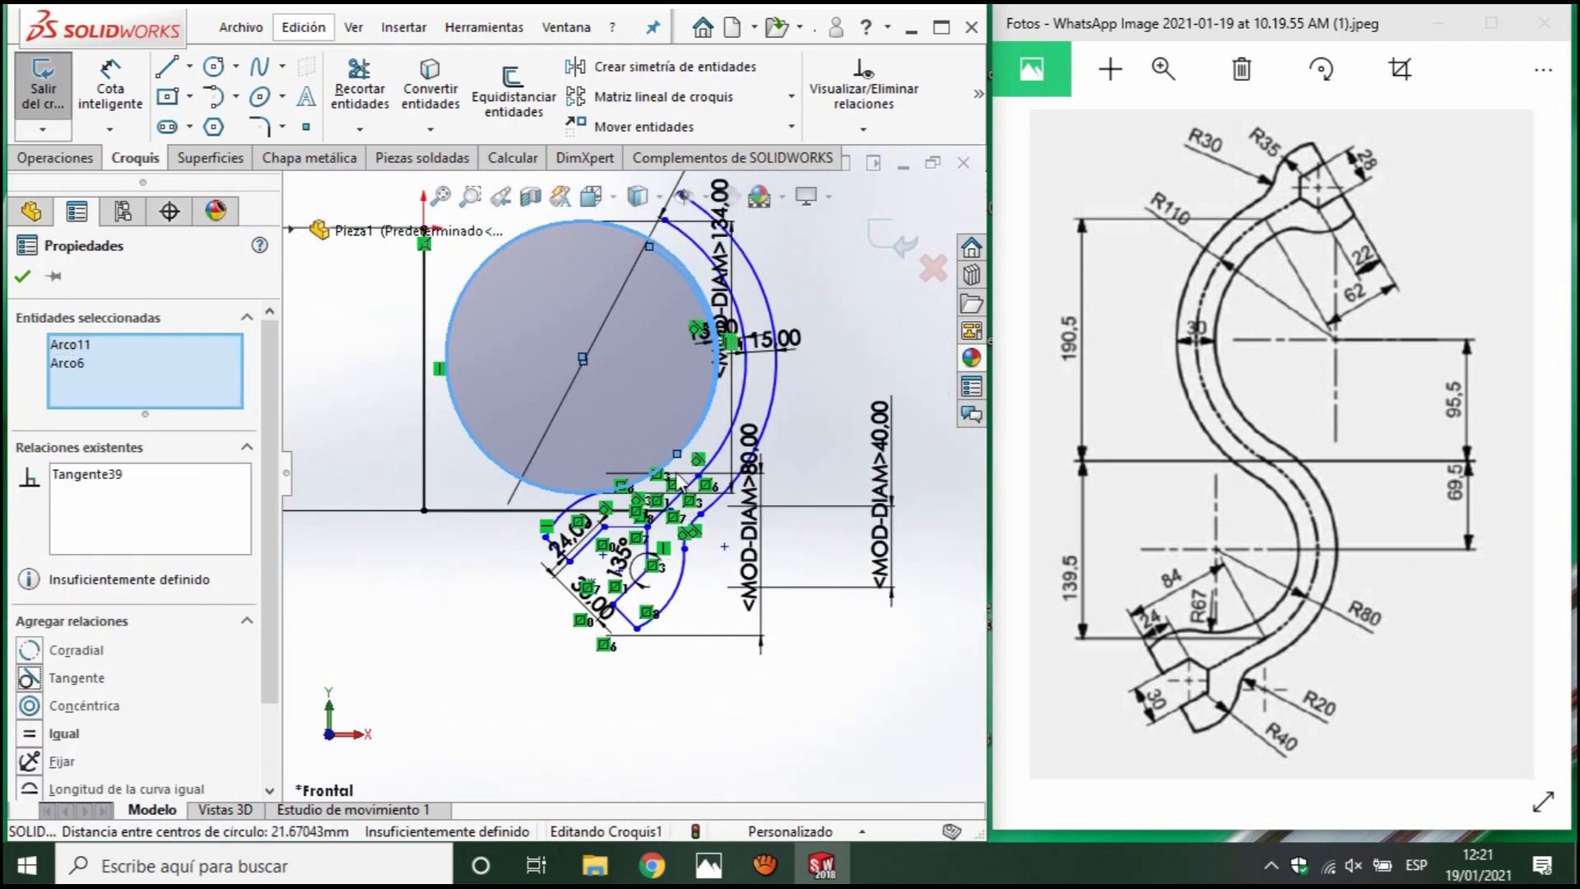
Try to trim away the unneeded part of the 134 mm circle, and undo the trim.
click(359, 89)
drag(441, 481, 553, 376)
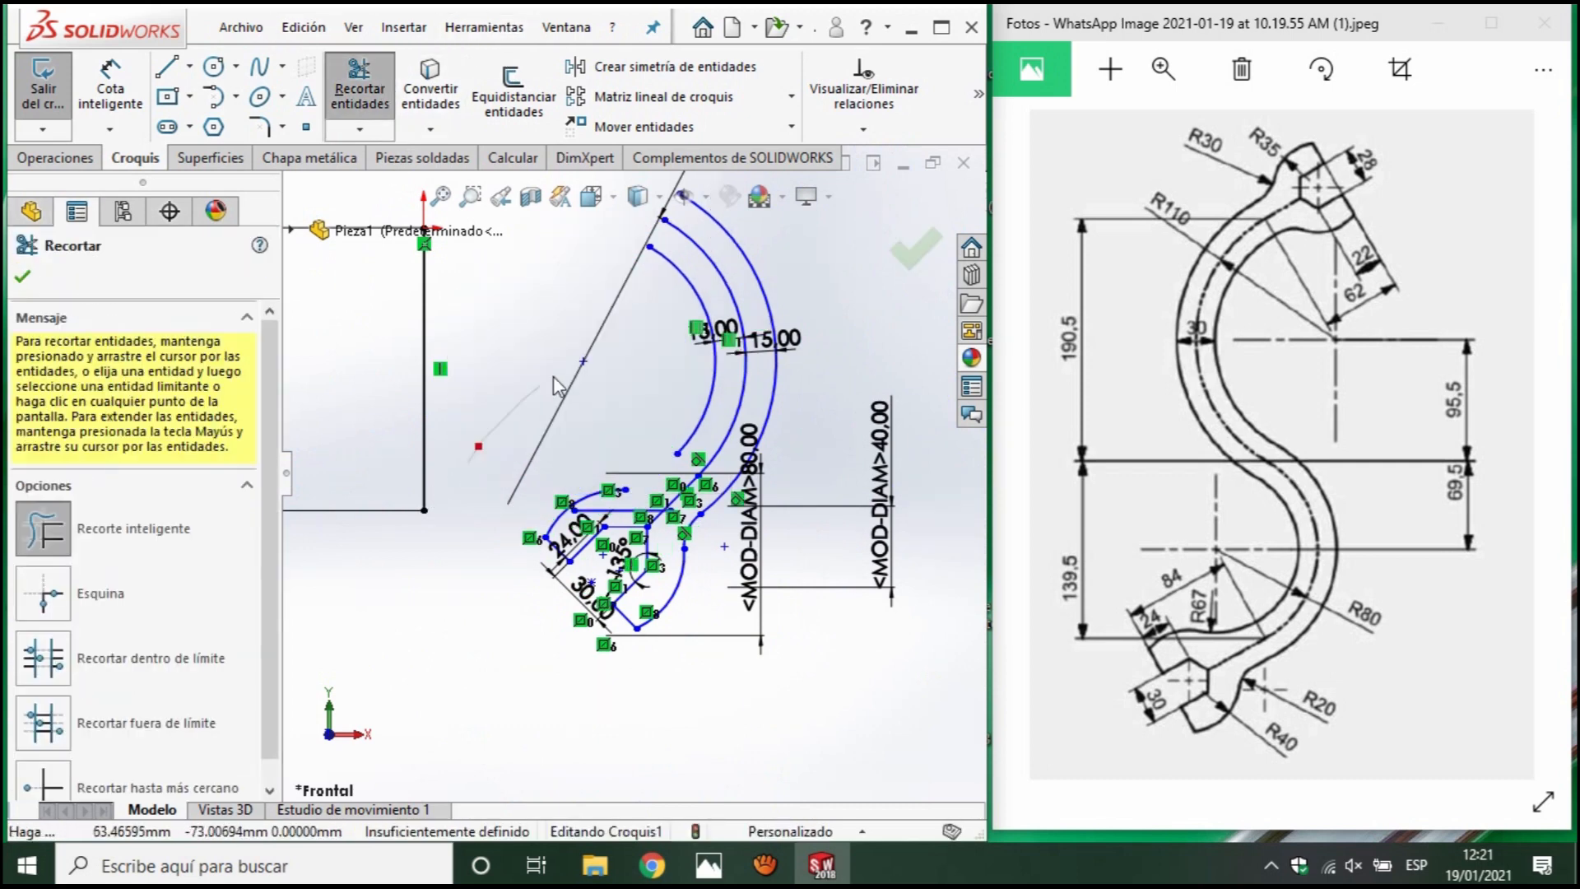
scroll(654, 385, down, 2)
key(ctrl+z)
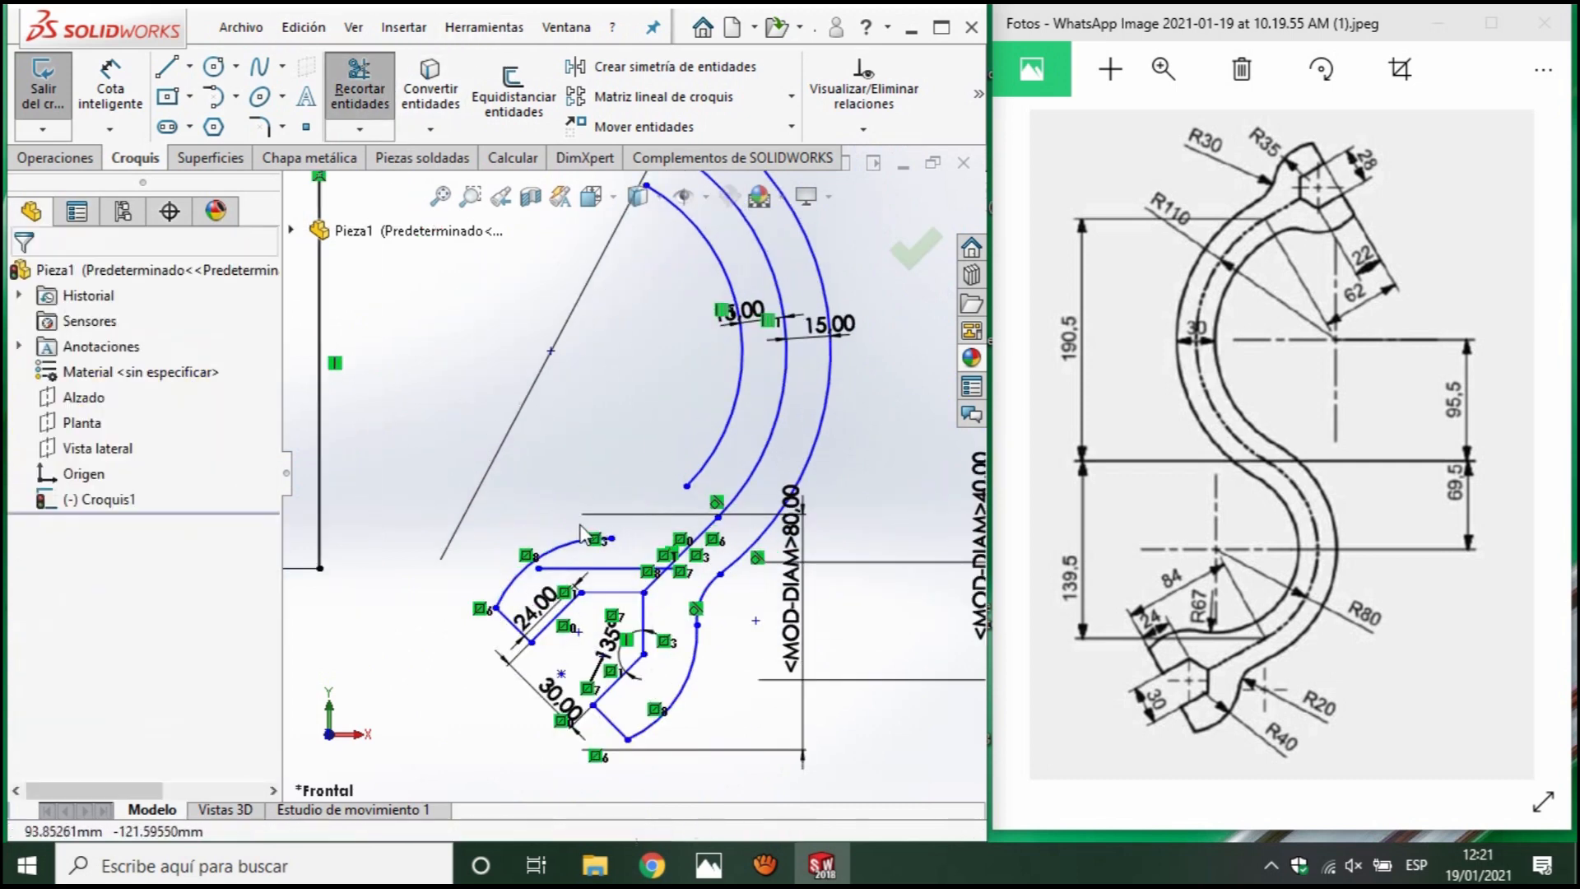
click(360, 90)
drag(457, 533, 500, 503)
key(ctrl+z)
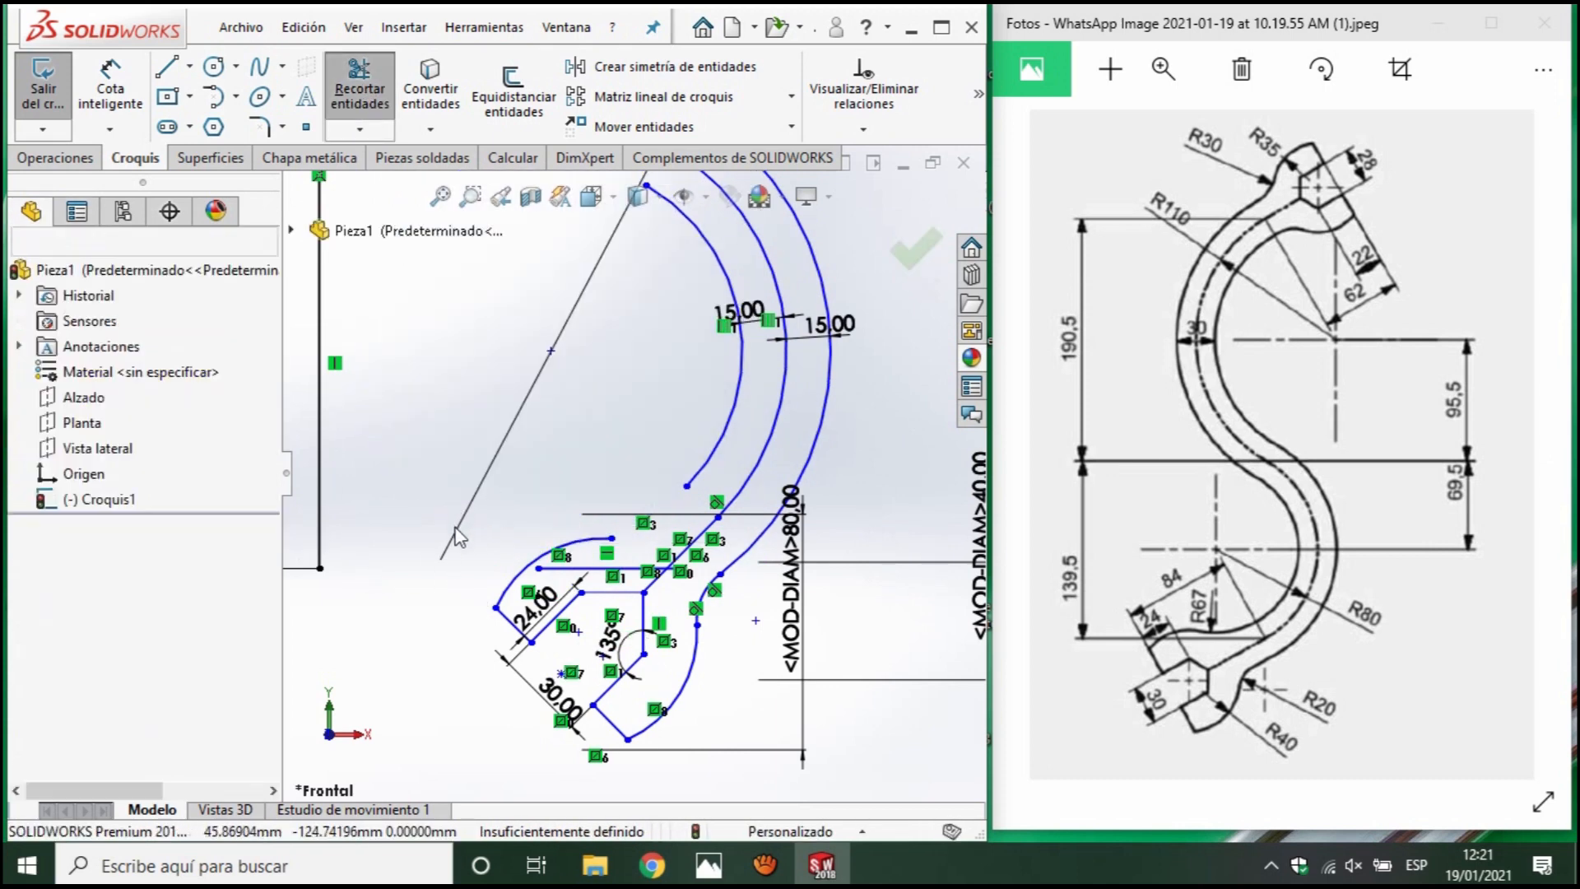
Trim the end of the tip's mirrored R40 arc beyond its tangency with the 134 mm circle.
scroll(625, 533, down, 7)
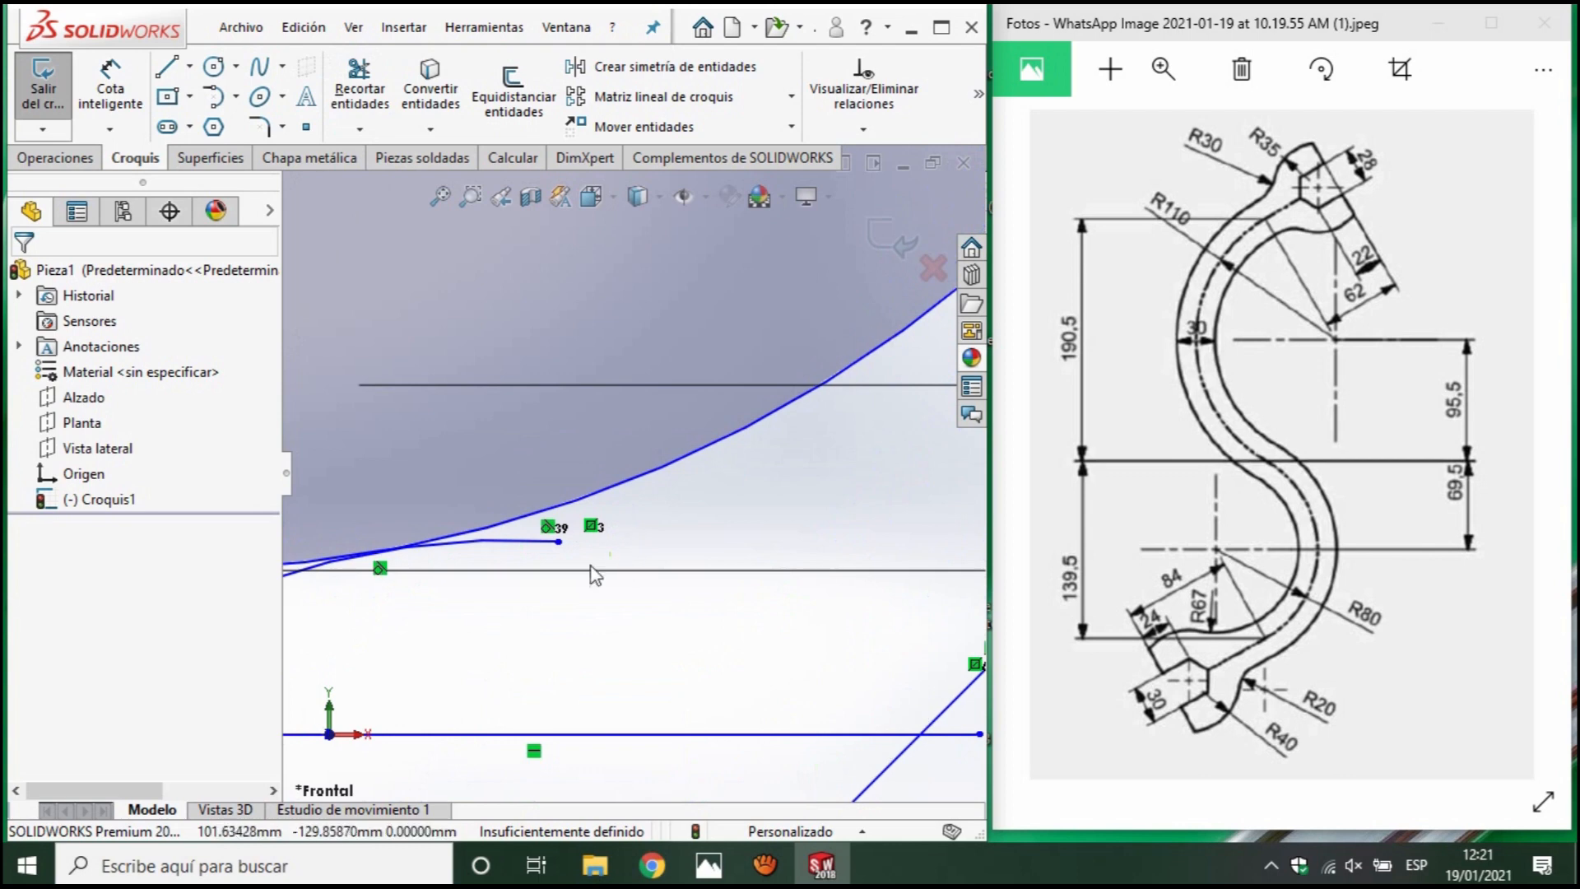
click(360, 91)
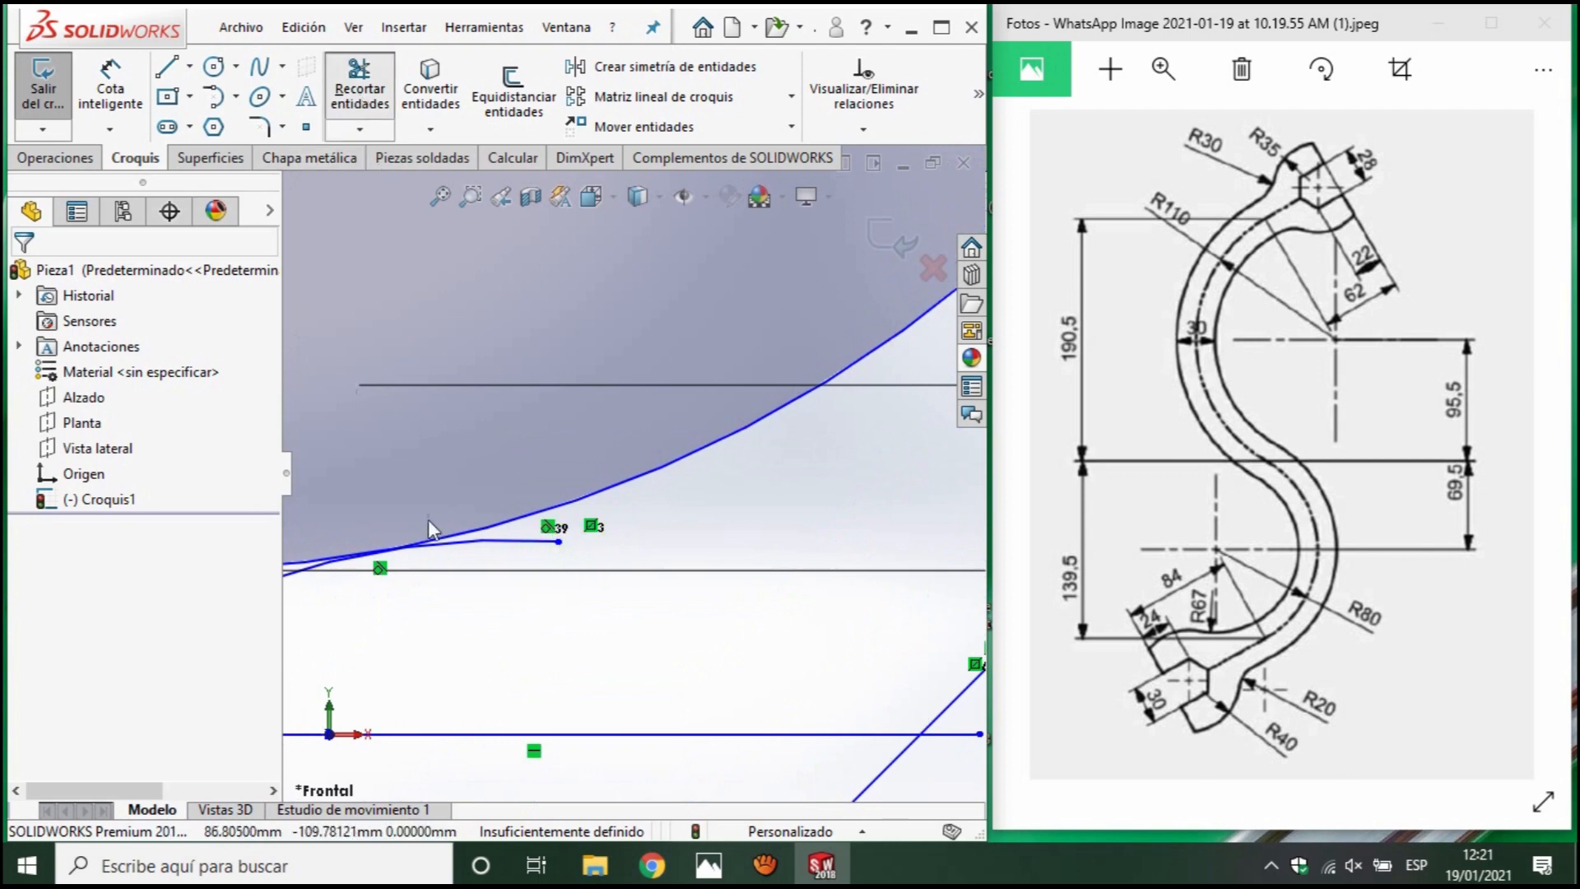
scroll(757, 571, up, 3)
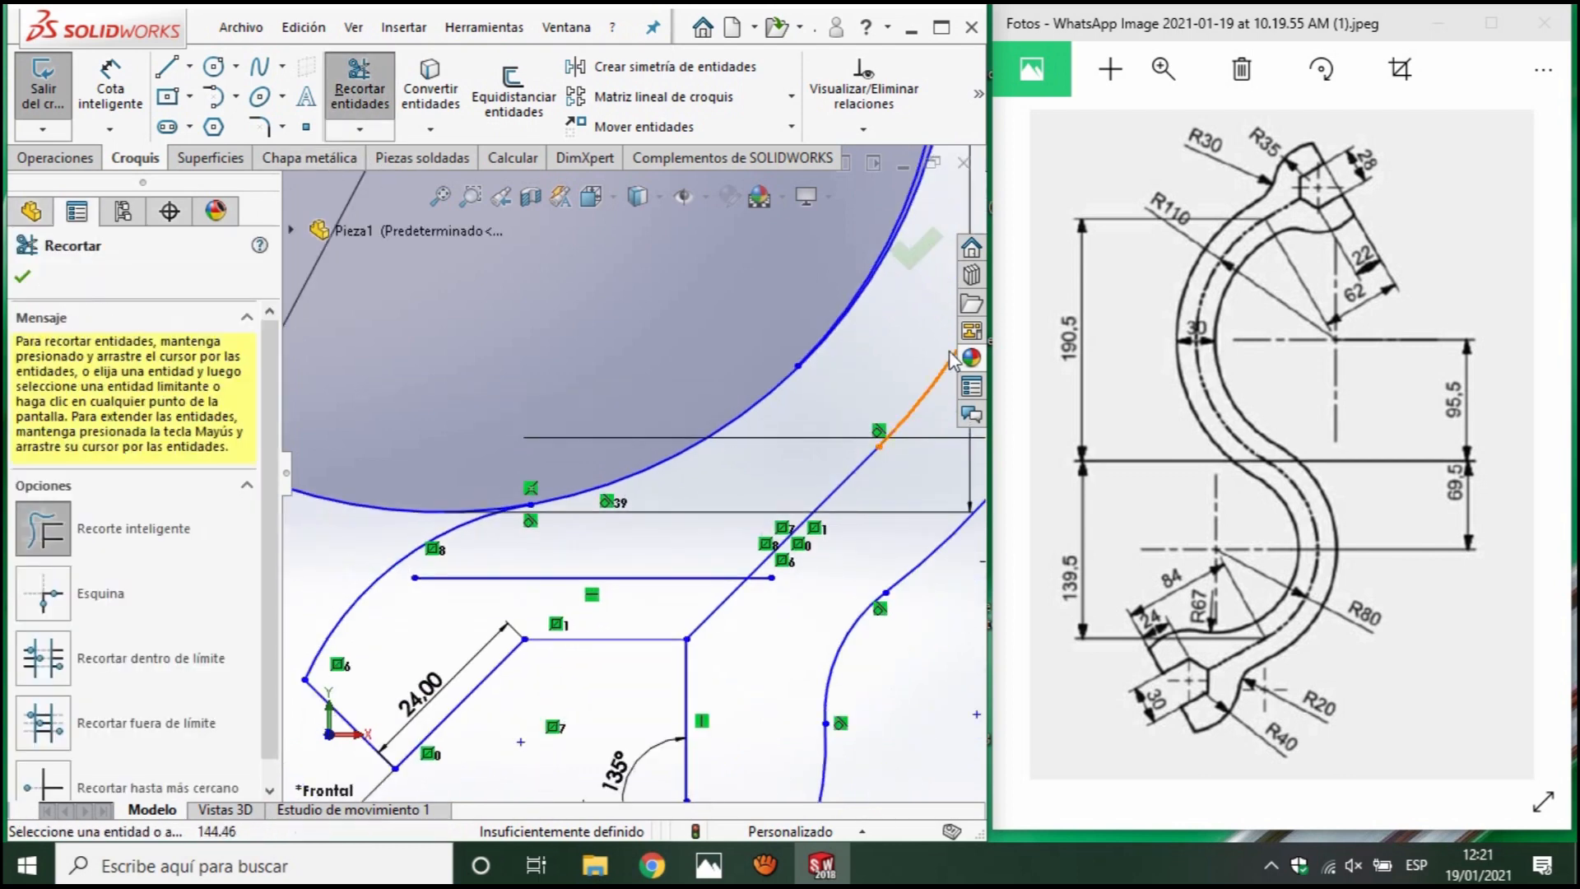
Try trimming the circle near the inner offset arc's lower endpoint, and undo back to before the circle's tangency with that arc.
scroll(823, 333, down, 10)
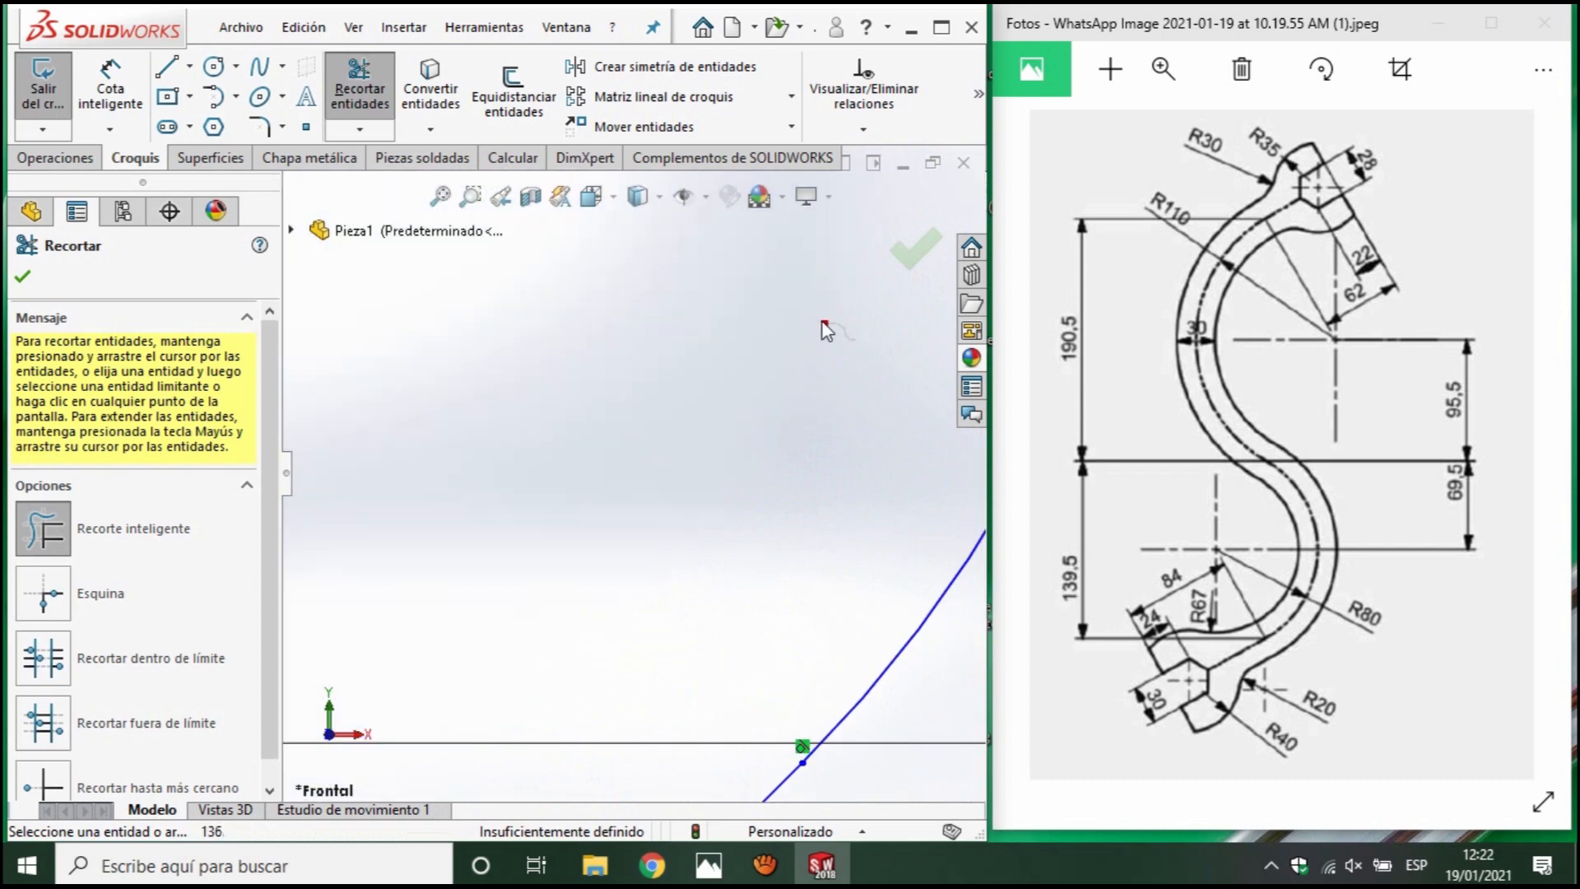
key(Escape)
click(360, 90)
scroll(608, 621, down, 5)
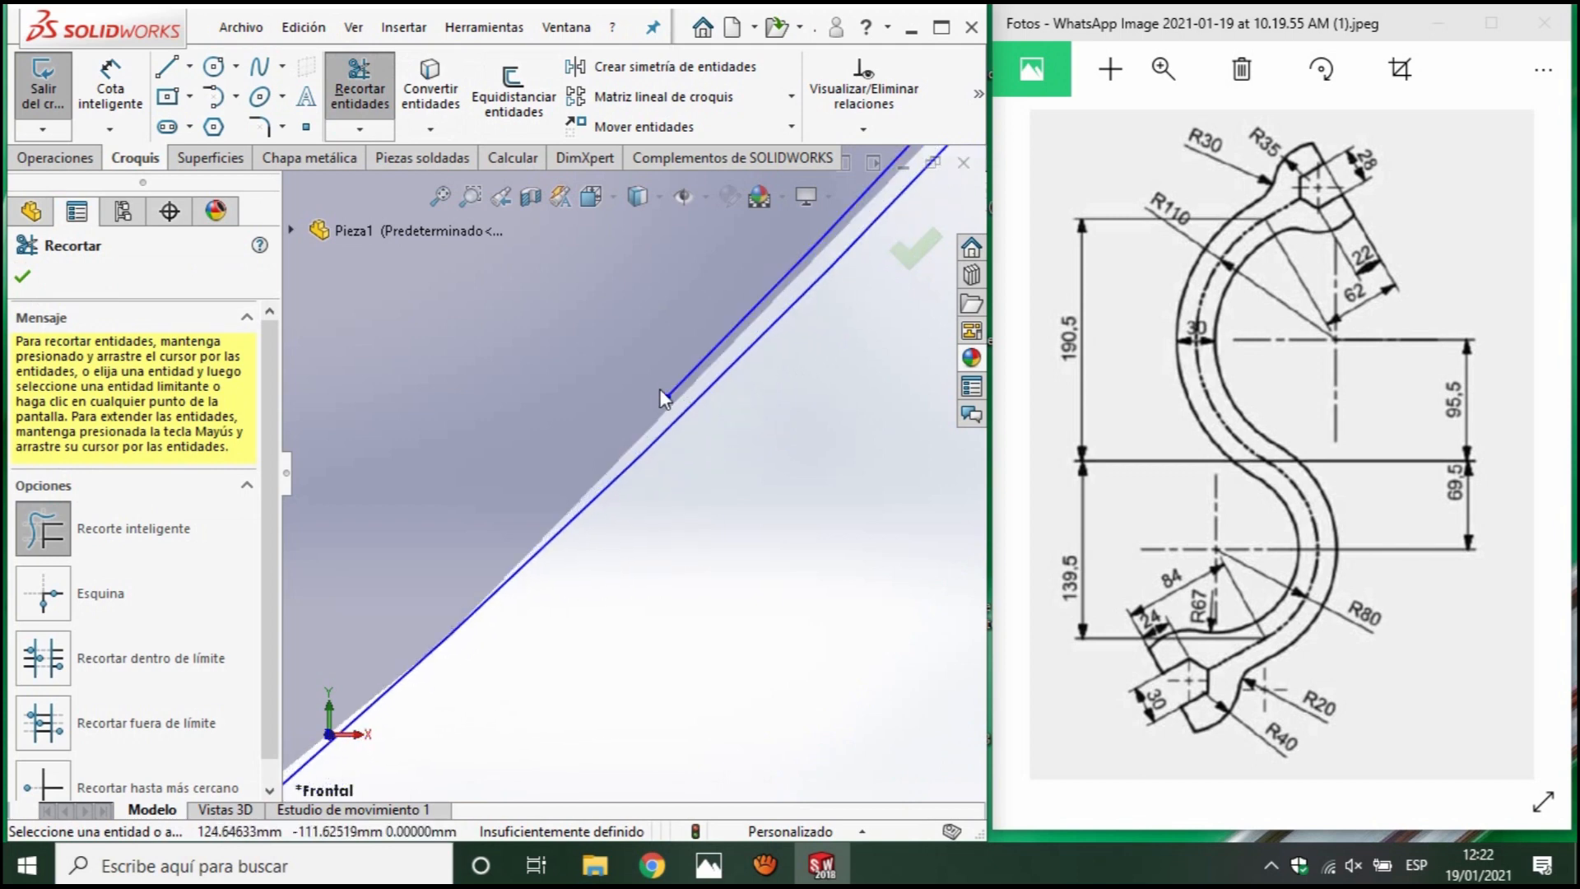
key(Escape)
scroll(720, 505, up, 5)
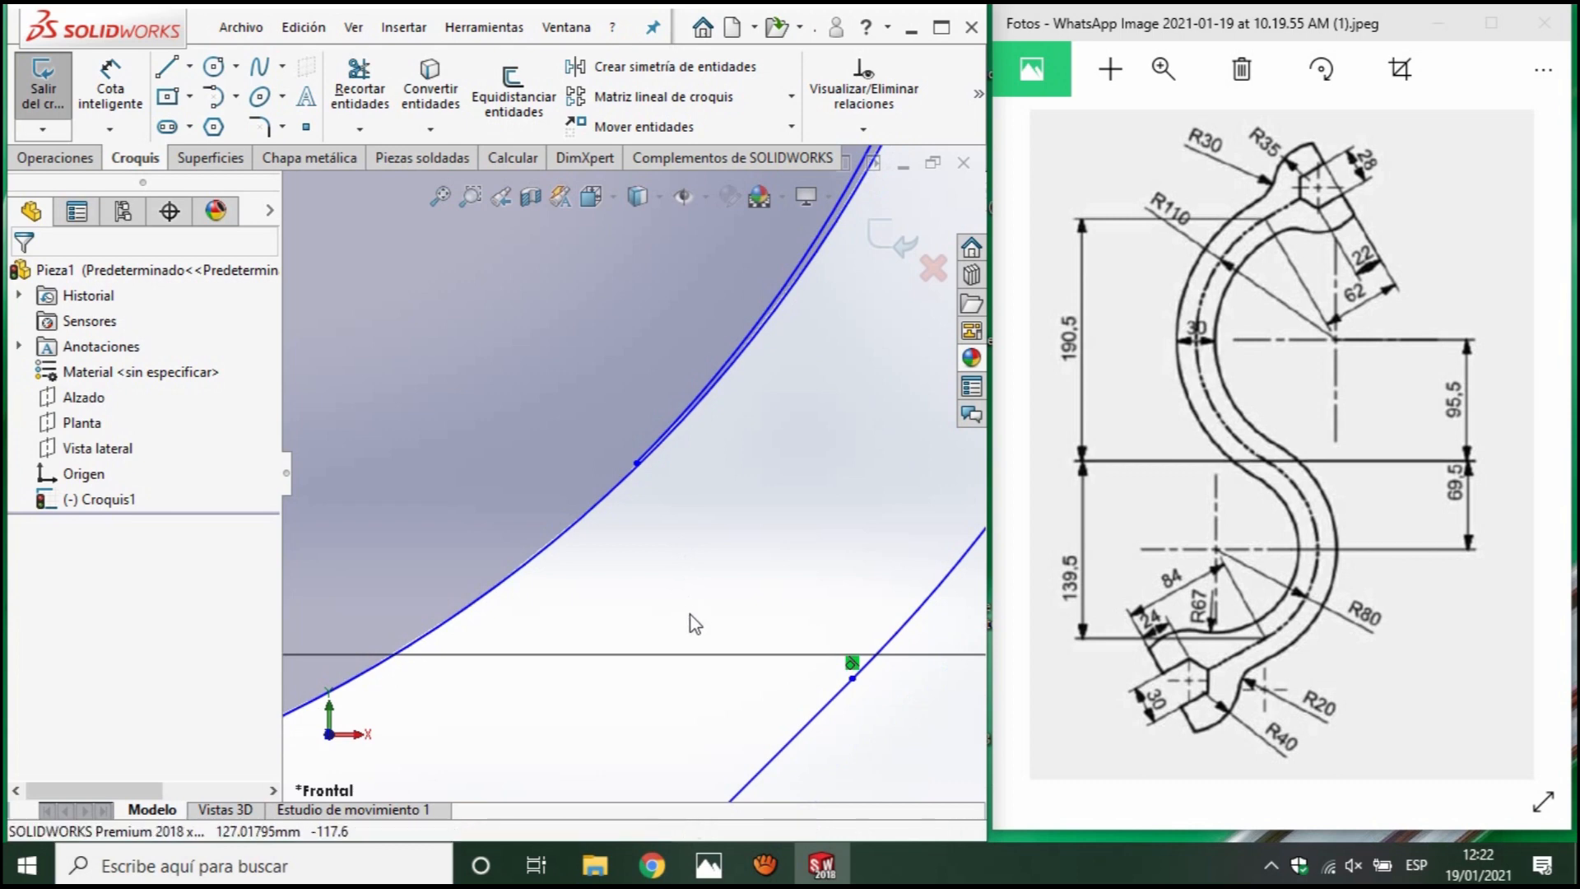
key(ctrl+z)
scroll(690, 616, up, 4)
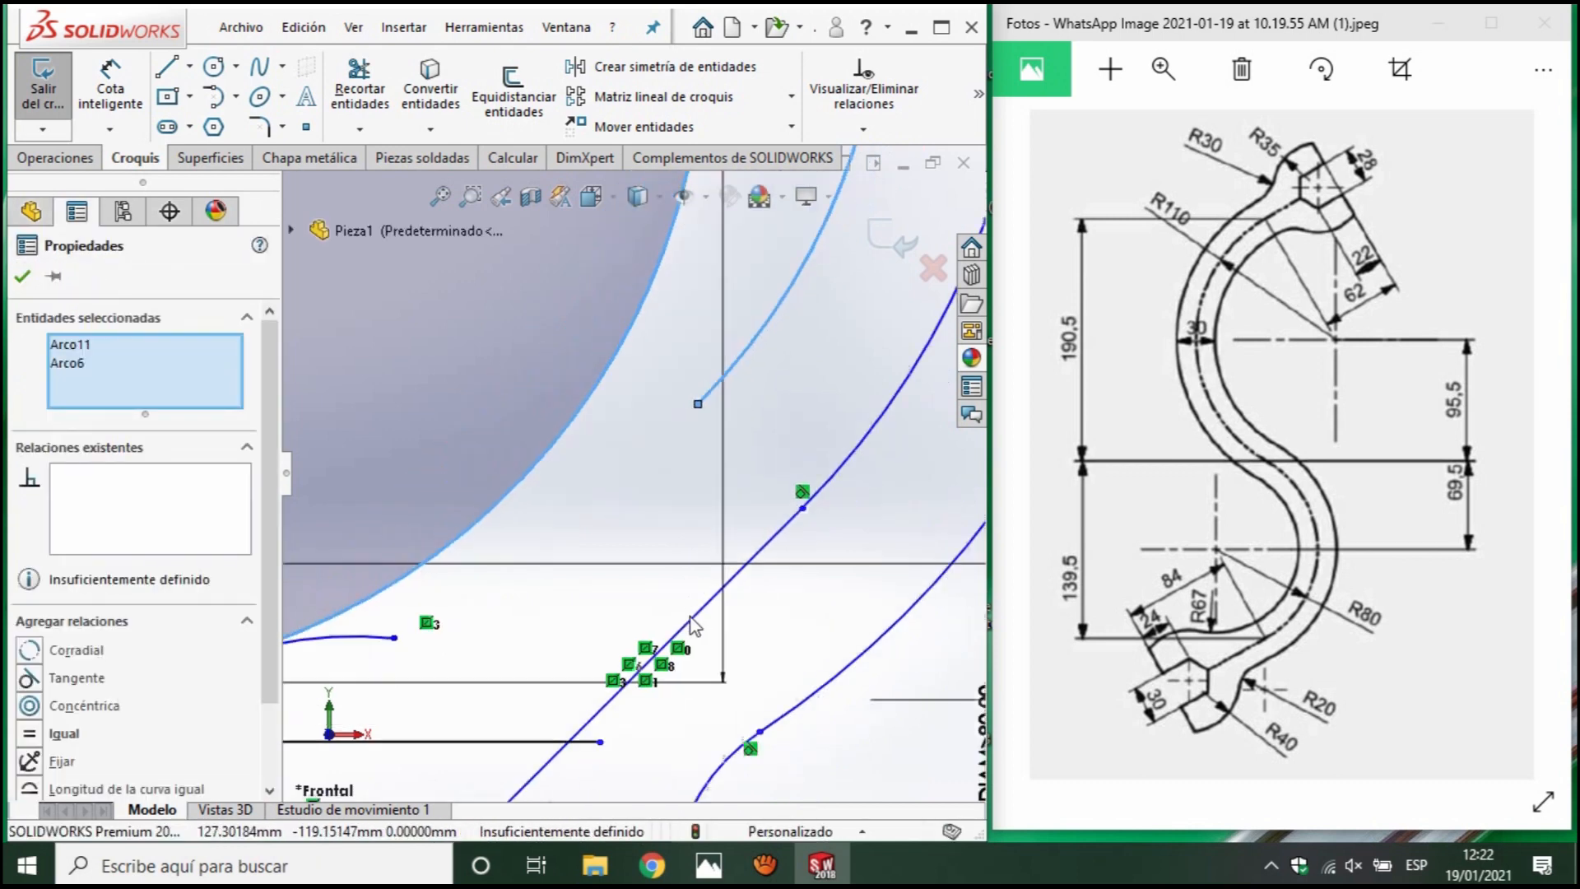
Make the lower endpoint of the inner offset arc coincident with the 134 mm circle.
scroll(690, 617, up, 2)
key(Escape)
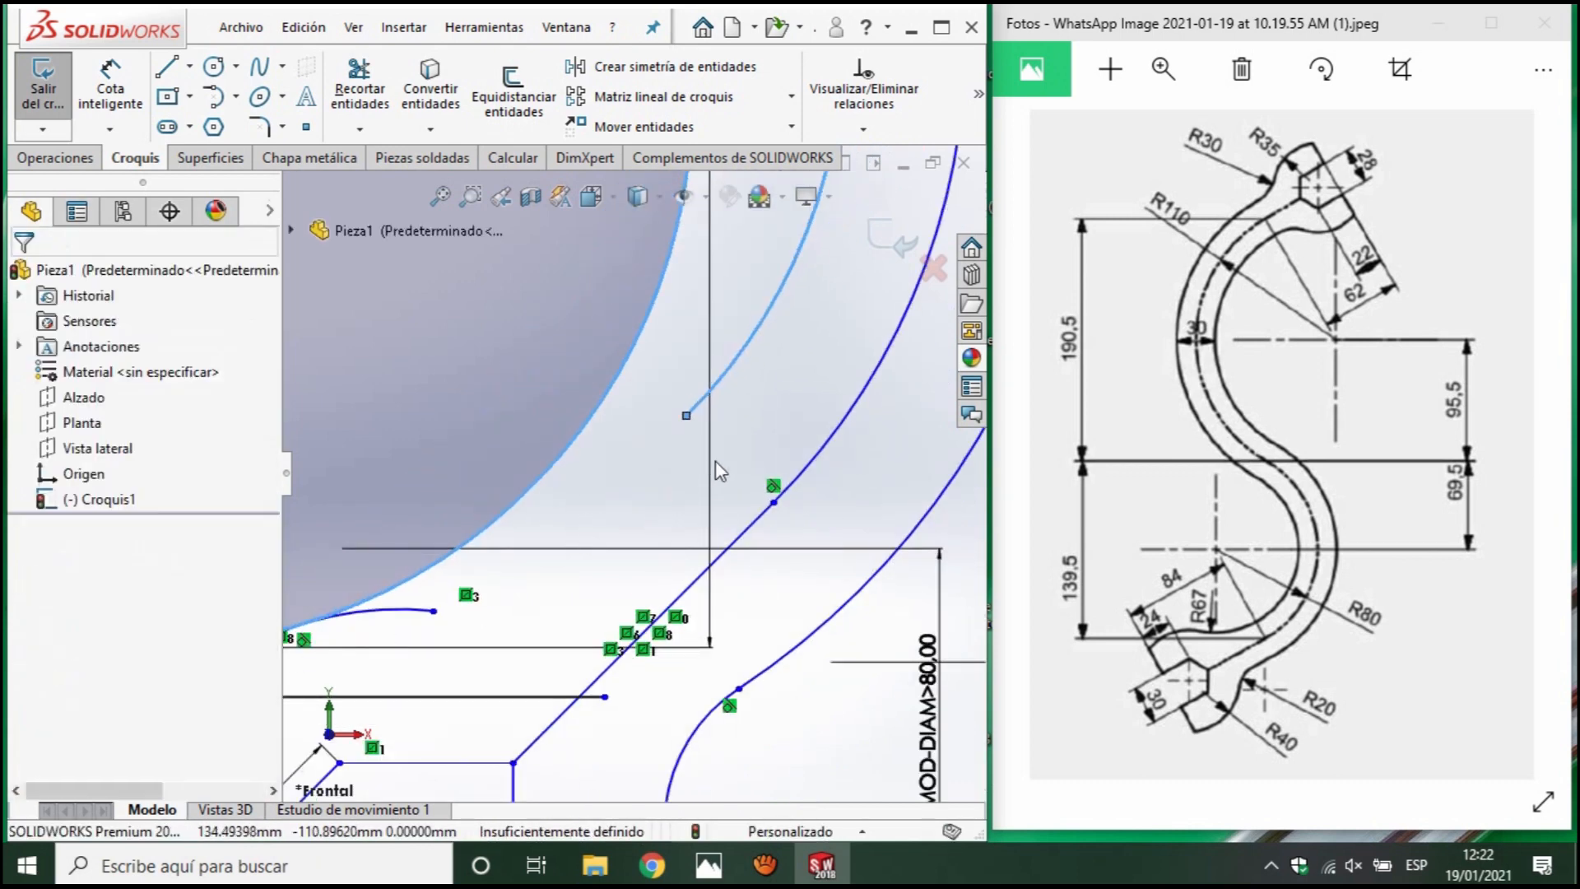
click(688, 418)
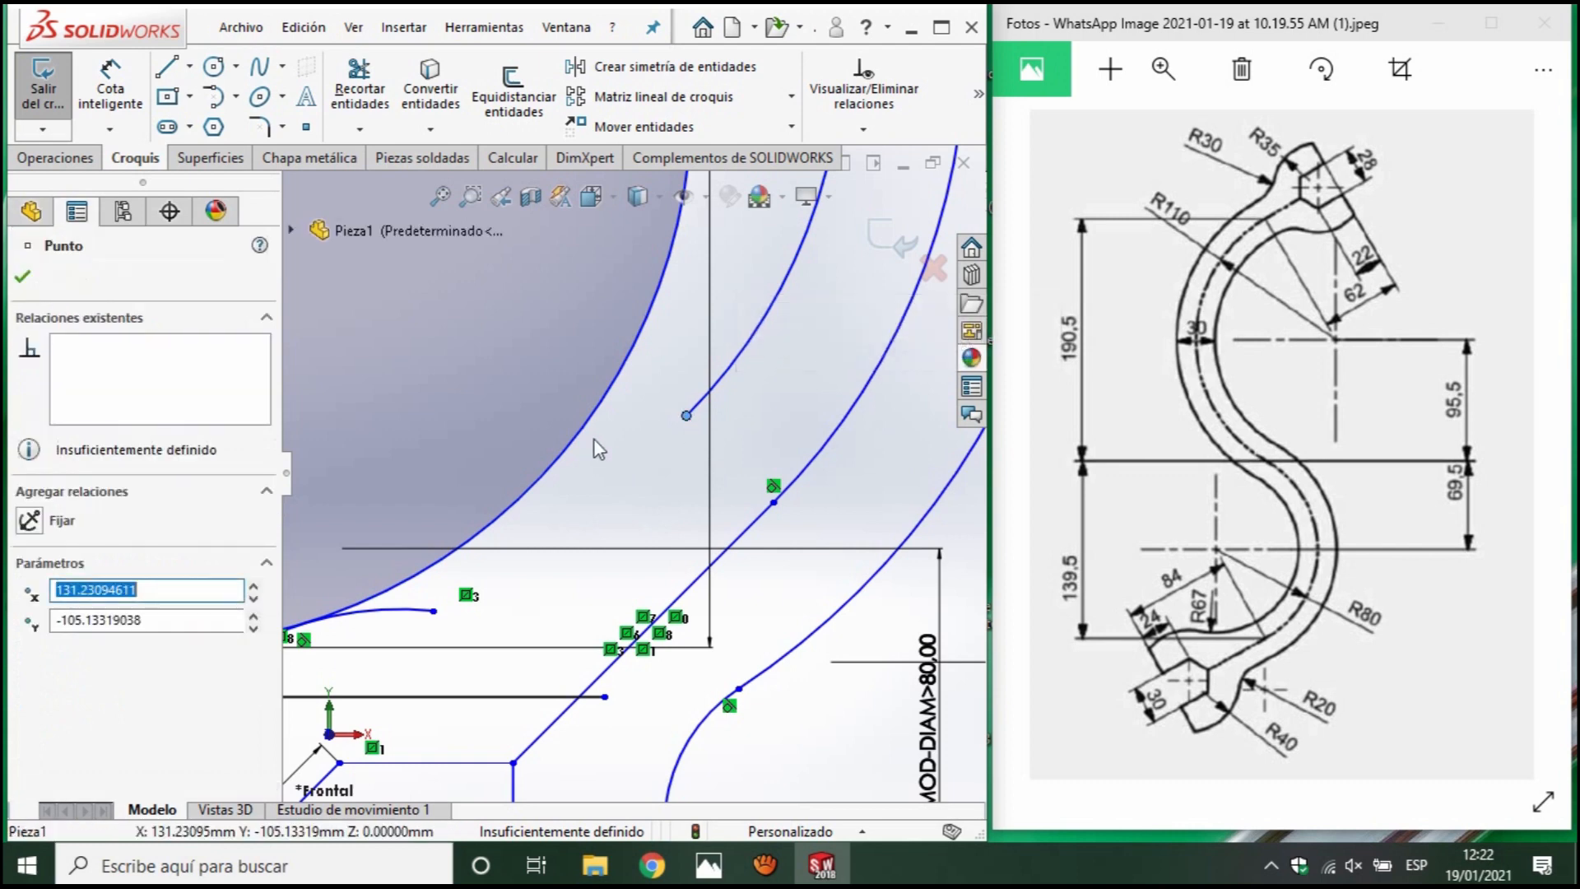
ctrl+click(494, 514)
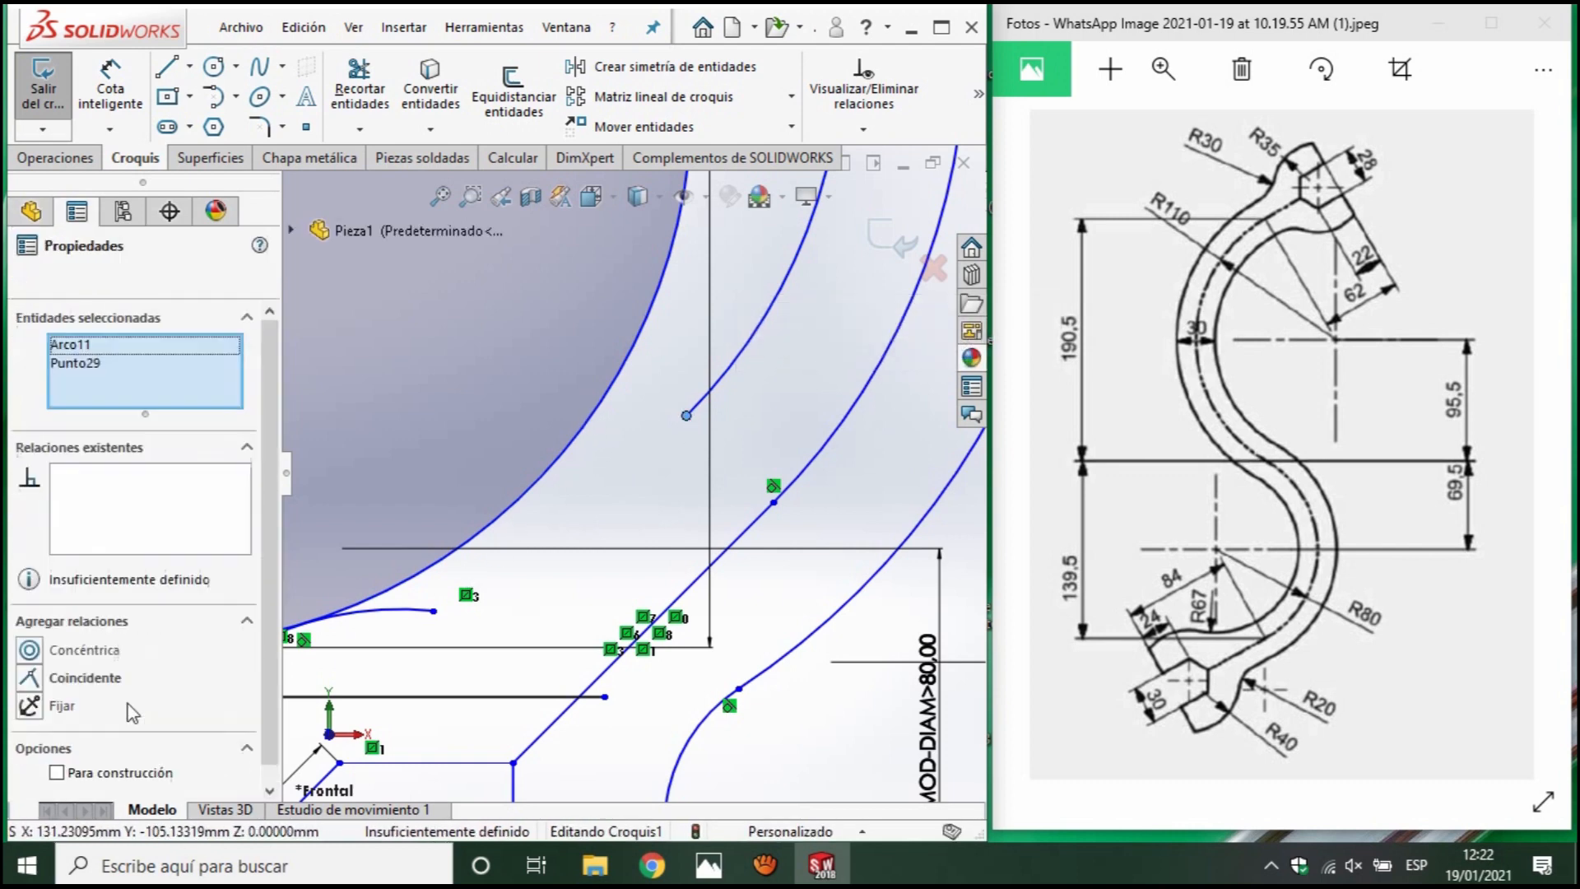
click(29, 678)
Trim the 134 mm circle to the stretch joining the inner offset arc, and the tip arc's end beyond its tangency.
scroll(350, 442, up, 3)
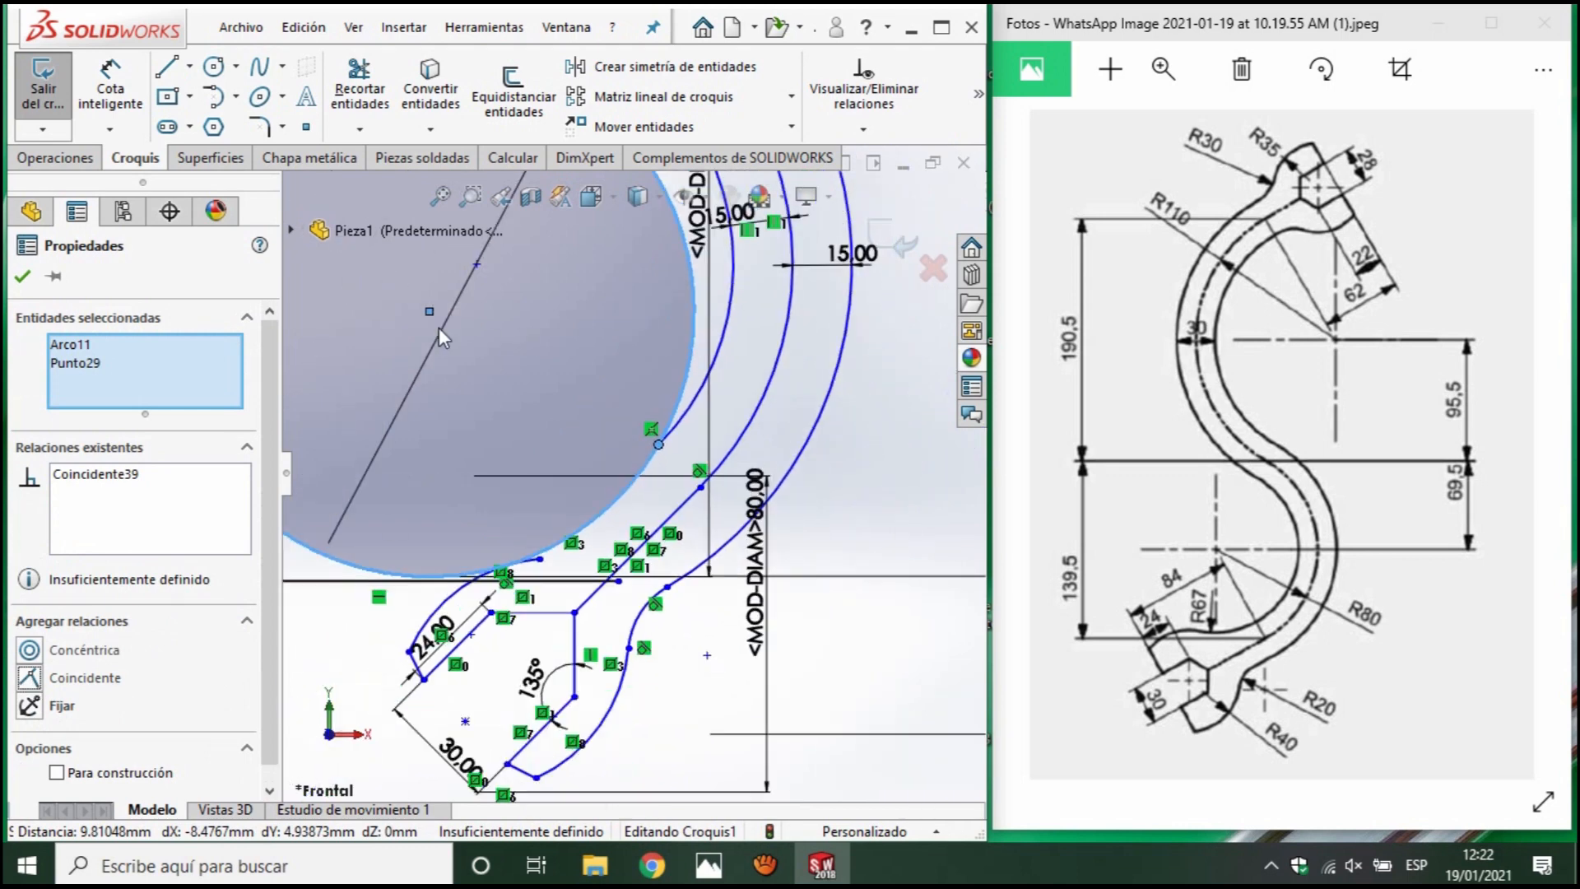
click(360, 91)
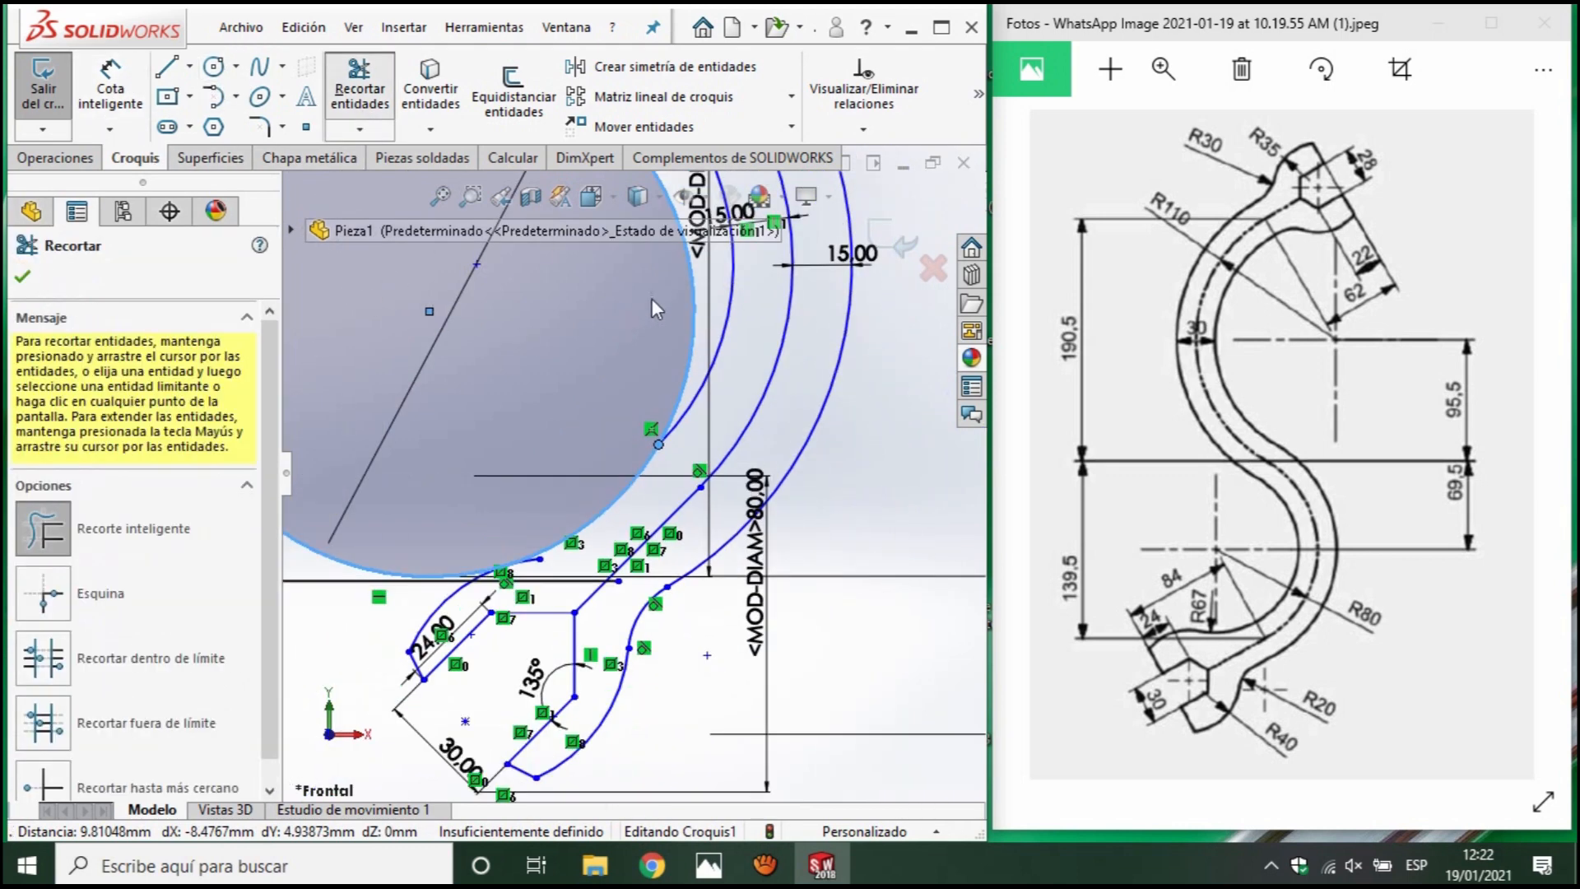
drag(692, 291, 660, 325)
scroll(566, 551, down, 4)
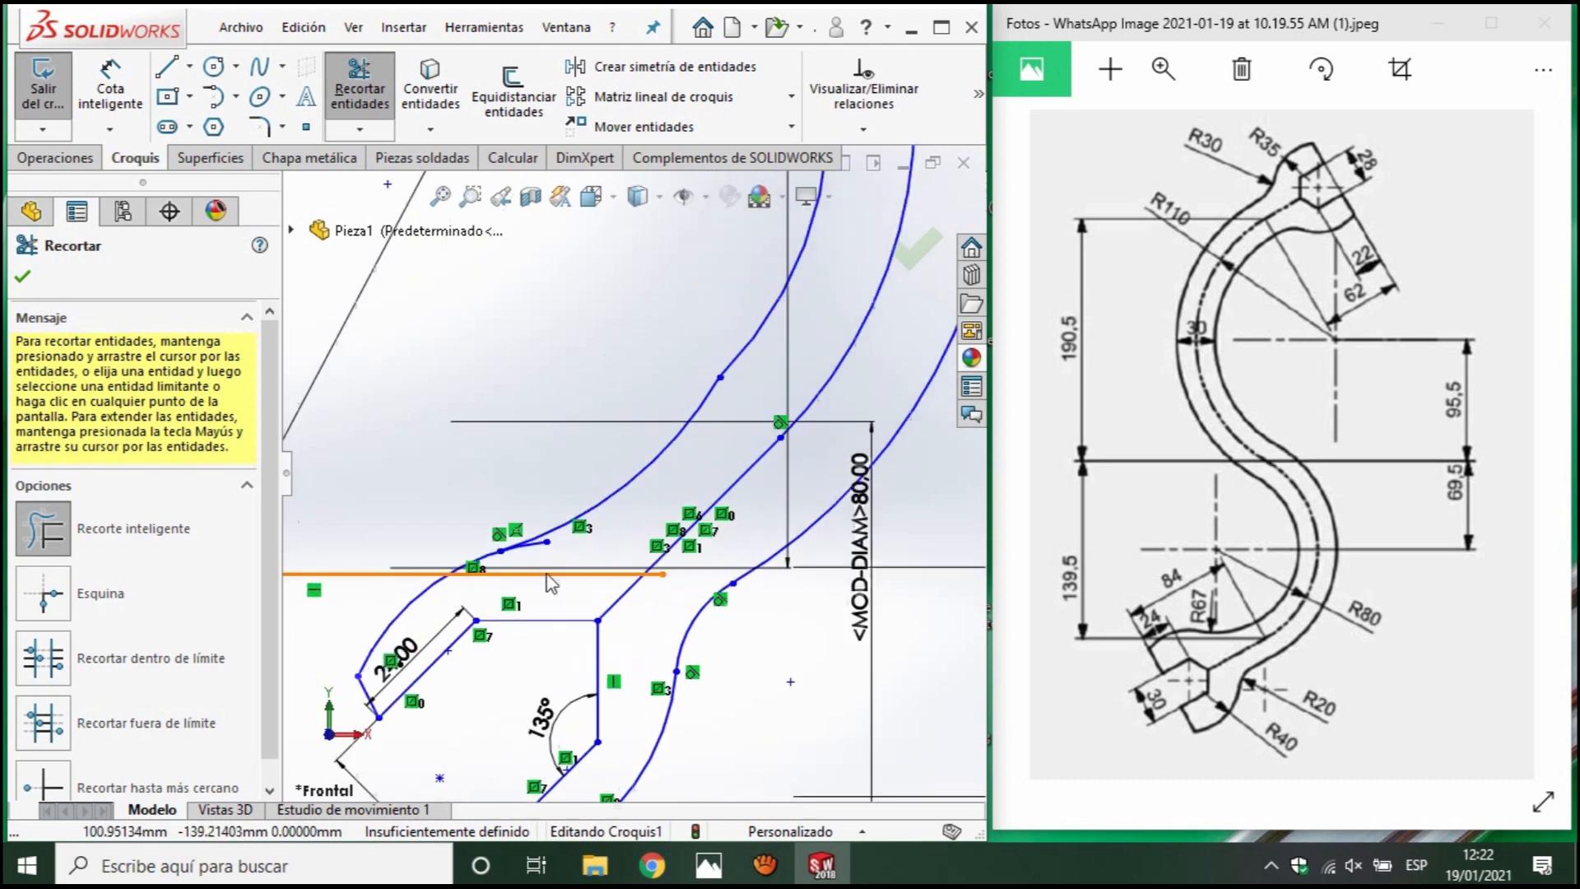
scroll(541, 541, up, 5)
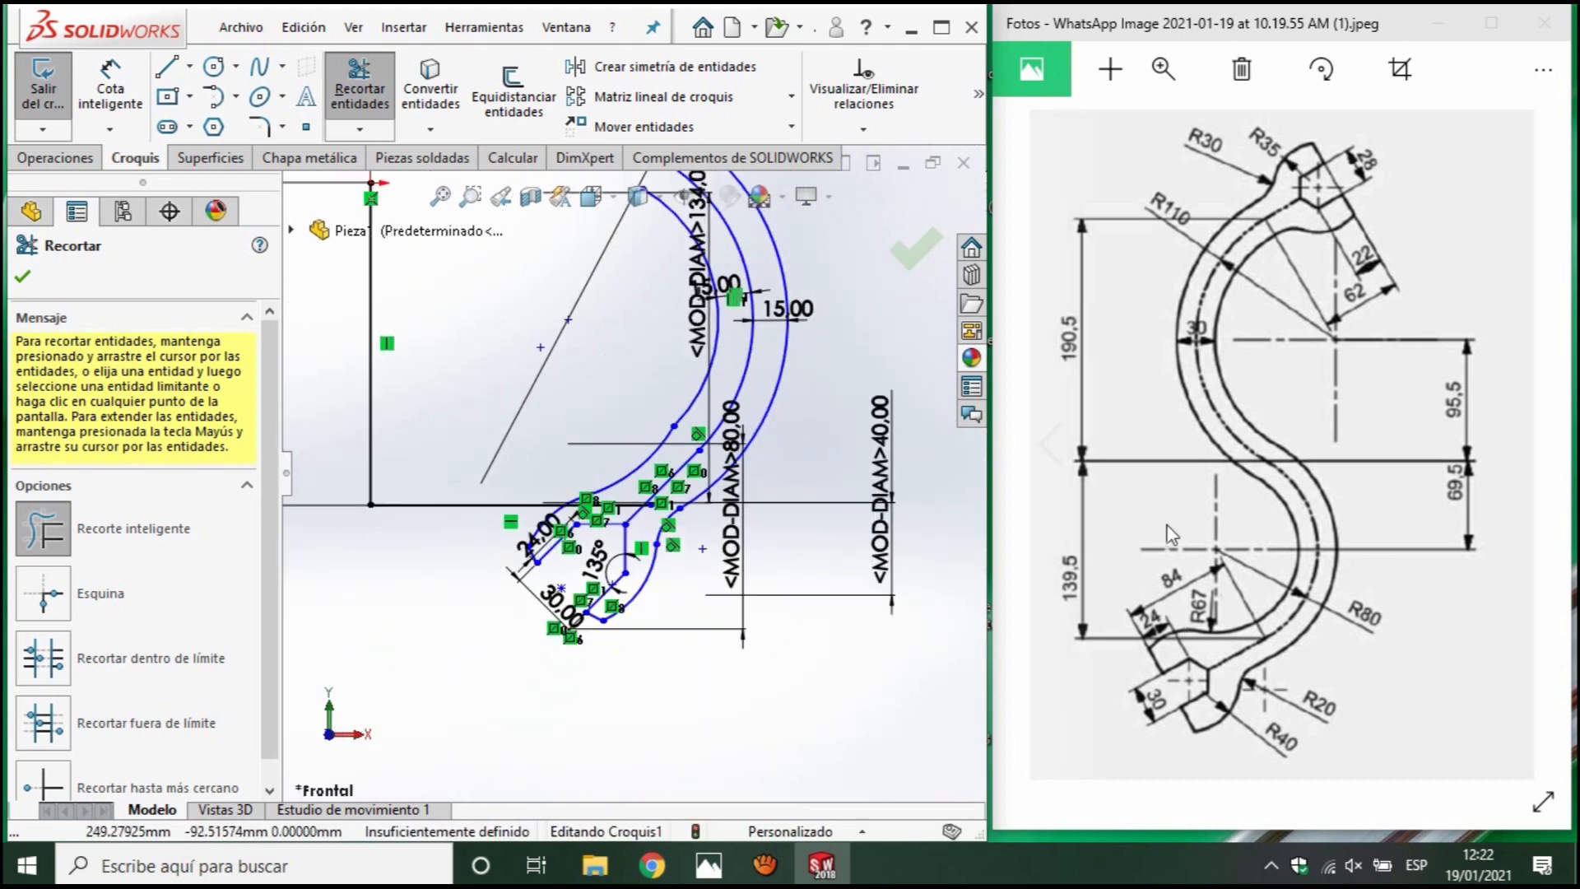
Compare the trimmed lower tip and its joint to the inner curve with the reference drawing.
scroll(1298, 601, down, 2)
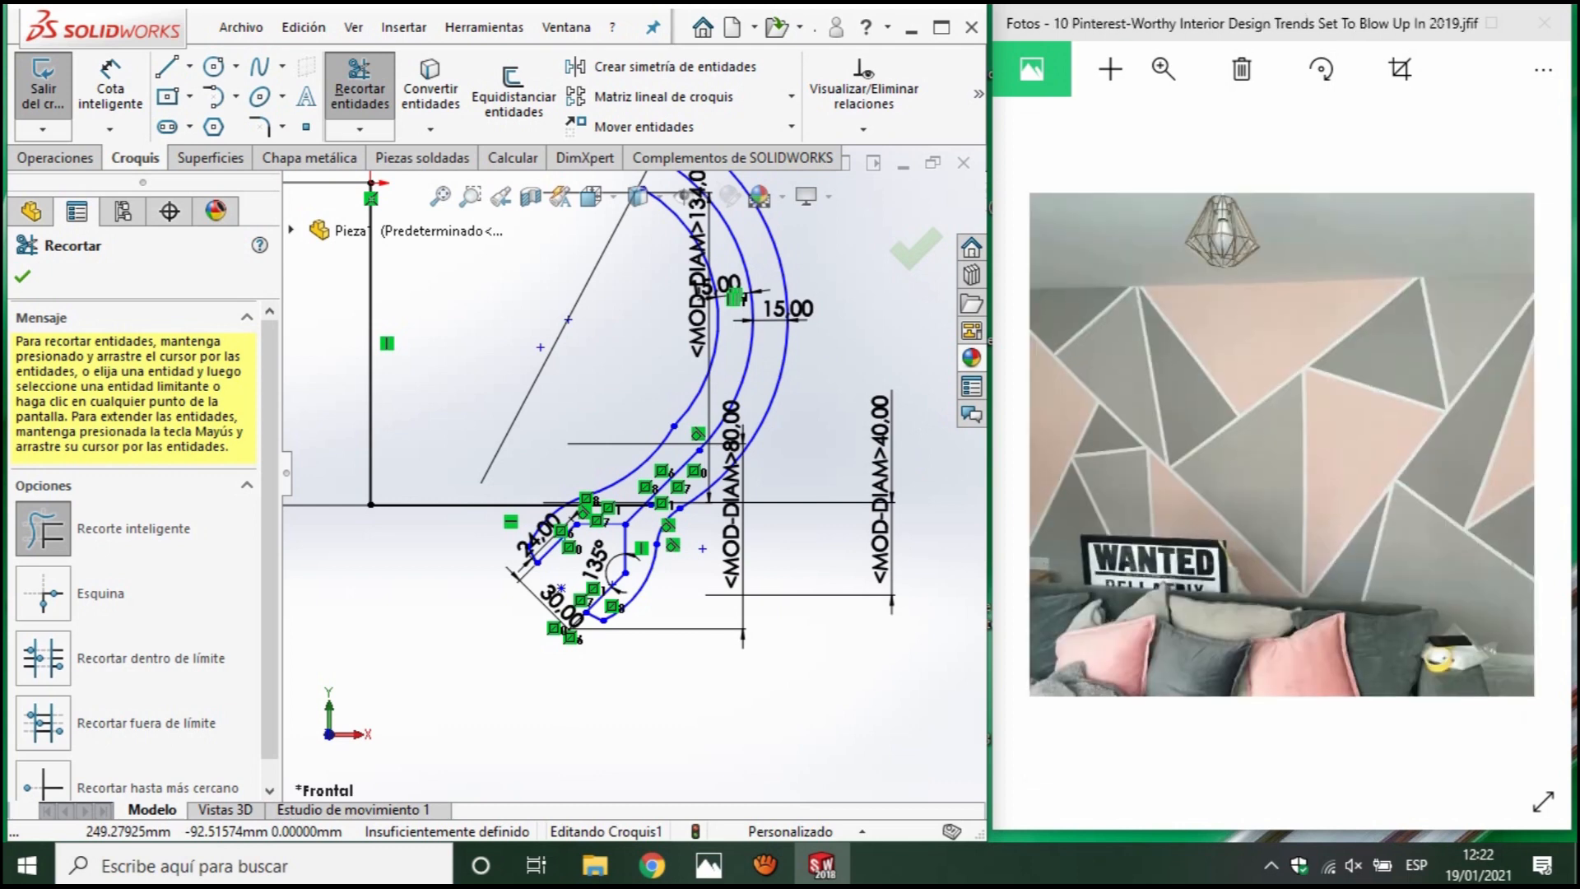
scroll(1297, 601, up, 1)
scroll(643, 547, up, 2)
scroll(643, 547, down, 4)
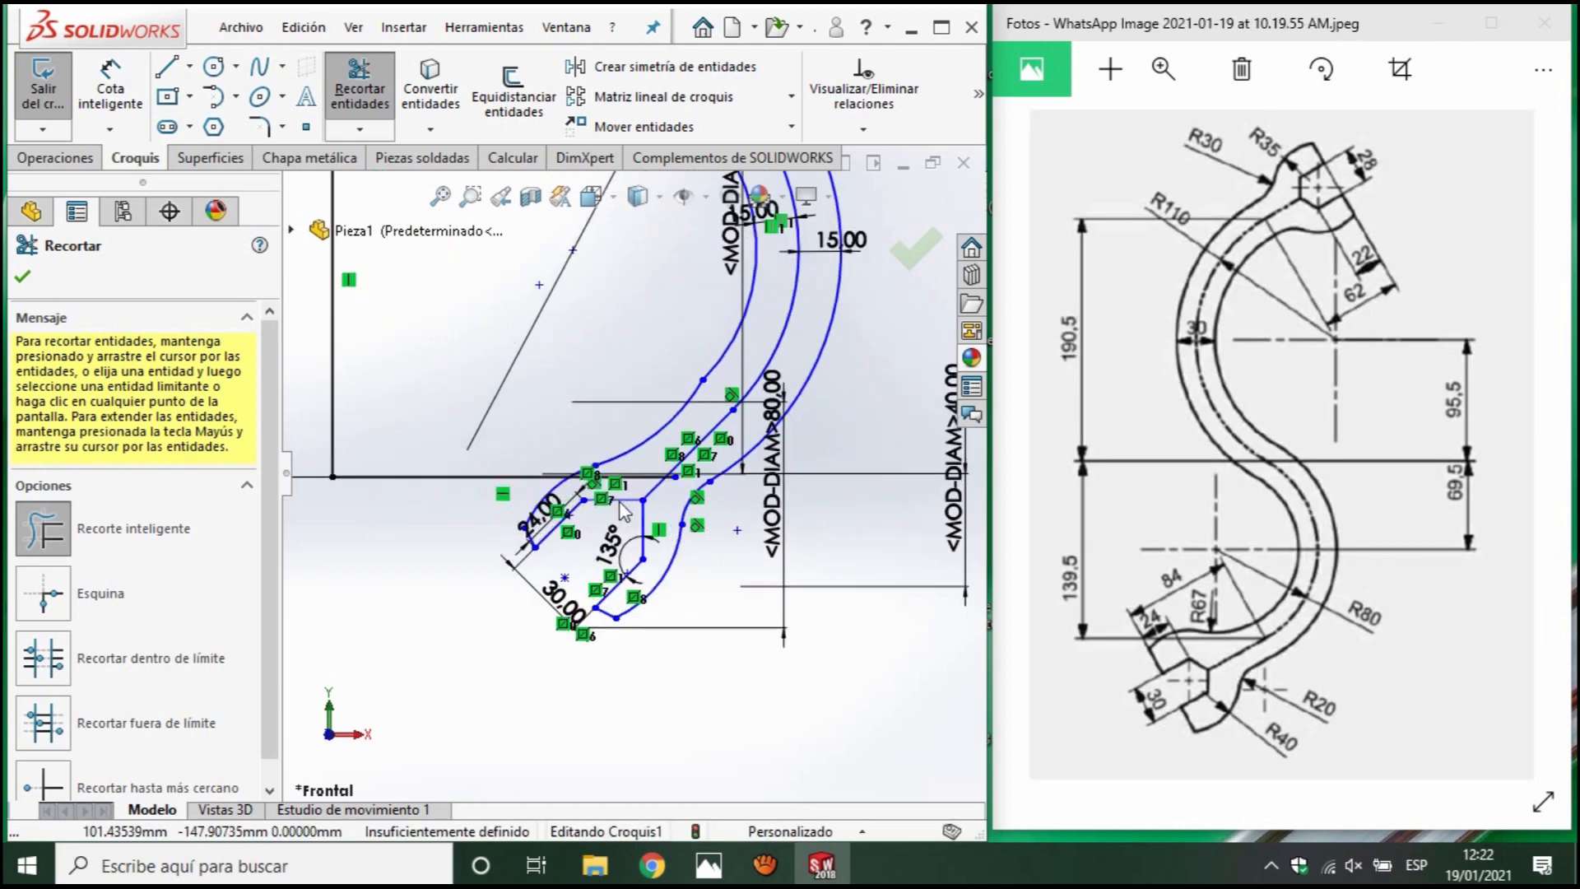
scroll(643, 547, down, 2)
scroll(609, 527, up, 1)
scroll(613, 493, down, 2)
scroll(632, 504, up, 2)
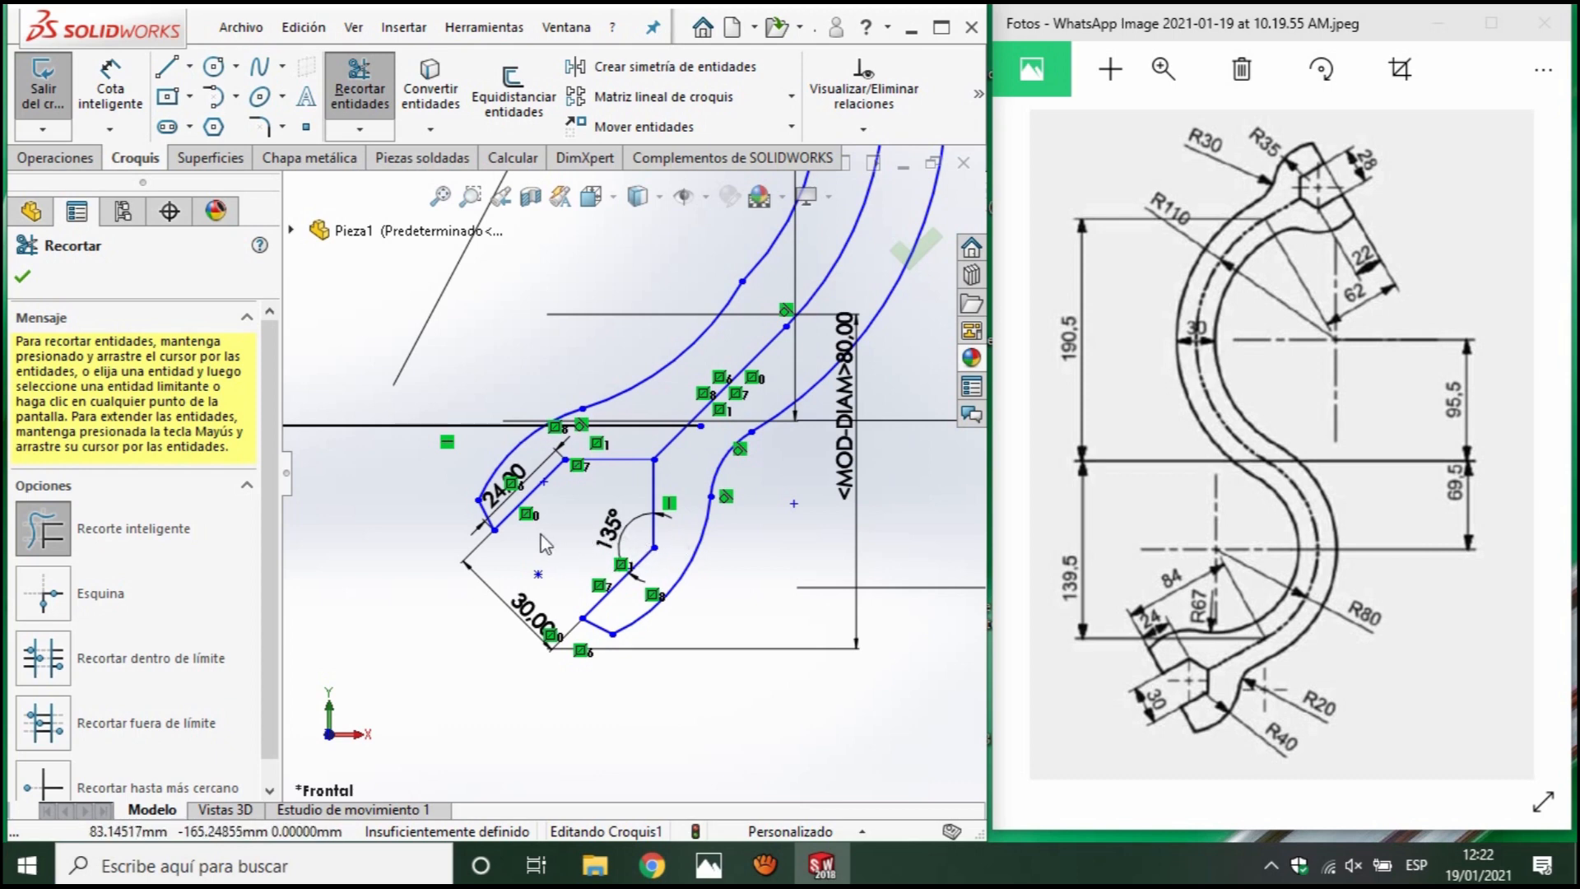
scroll(541, 535, down, 2)
scroll(620, 621, up, 2)
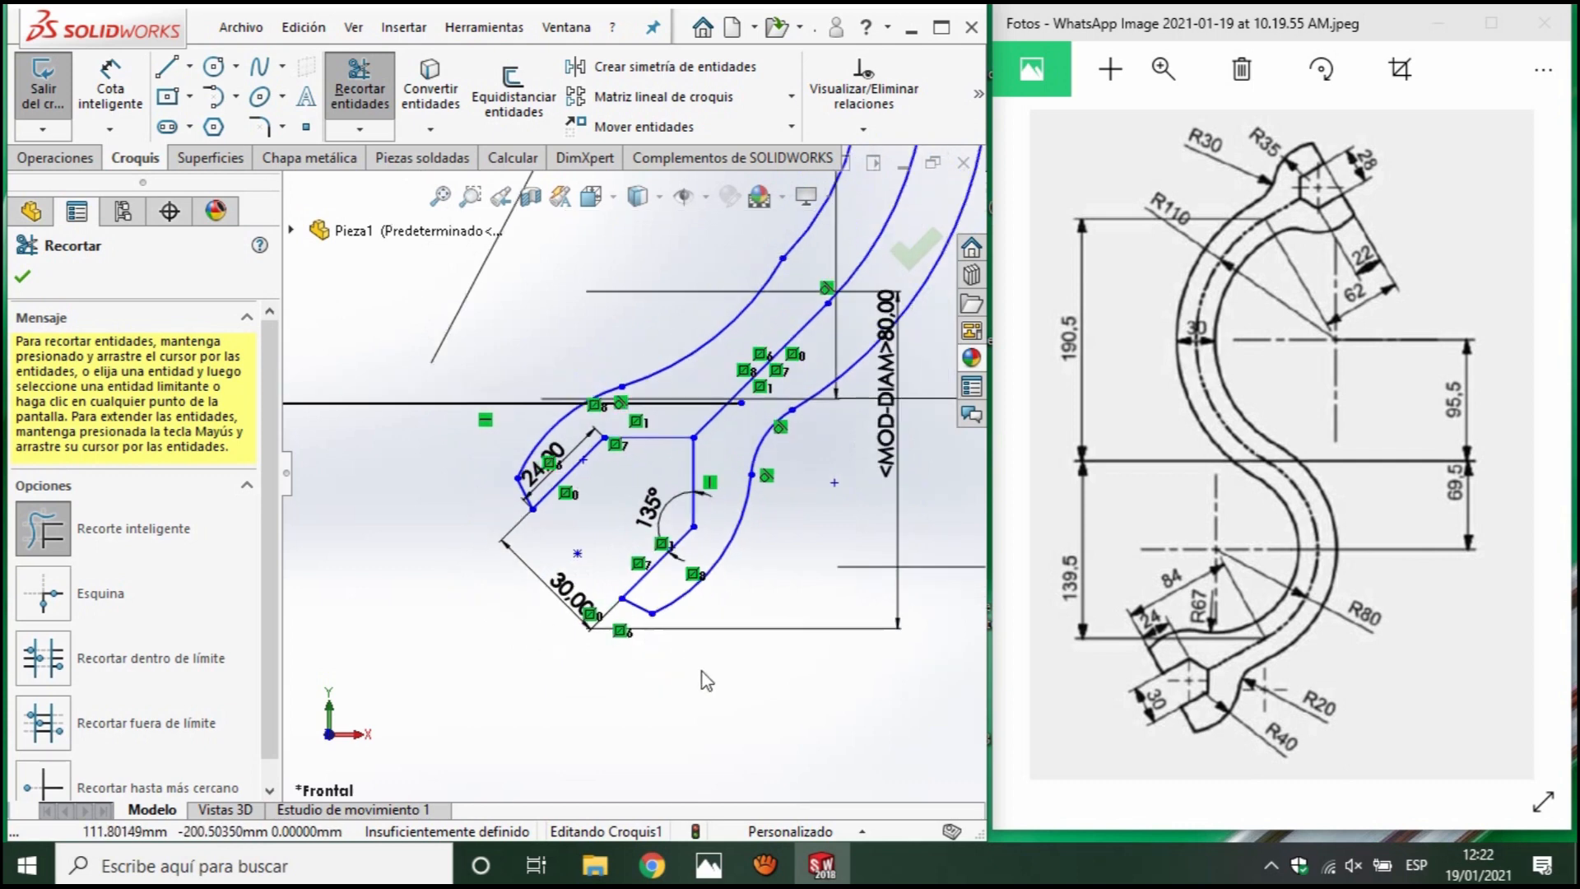
Undo the trims at the lower tip and the coincident relation between the circle and the inner offset arc's endpoint.
key(Escape)
scroll(683, 658, up, 4)
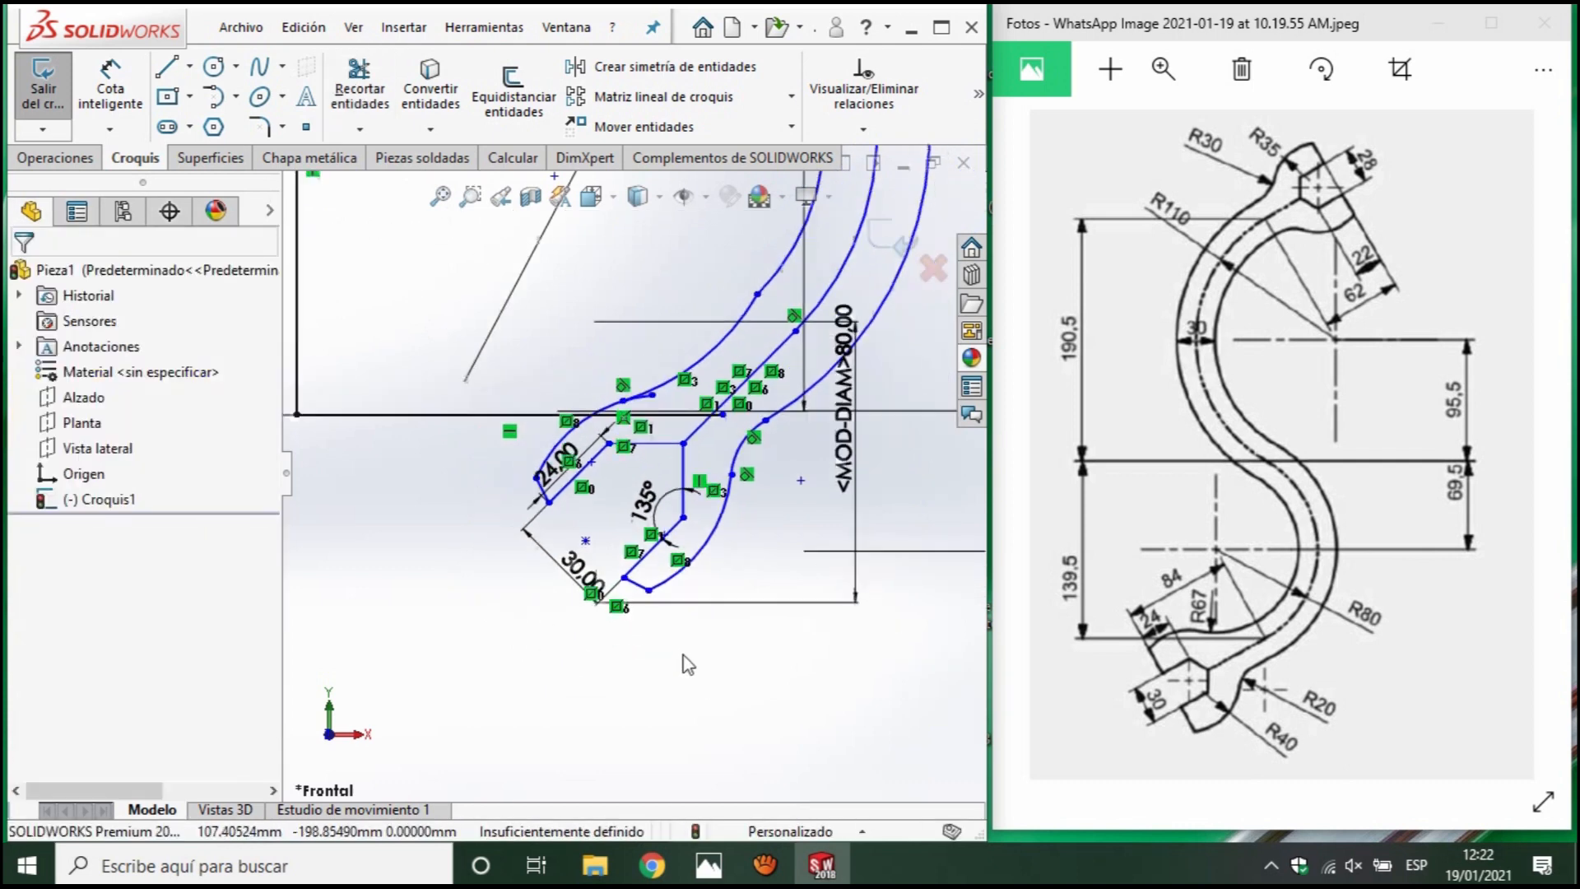
scroll(683, 650, up, 1)
key(ctrl+z)
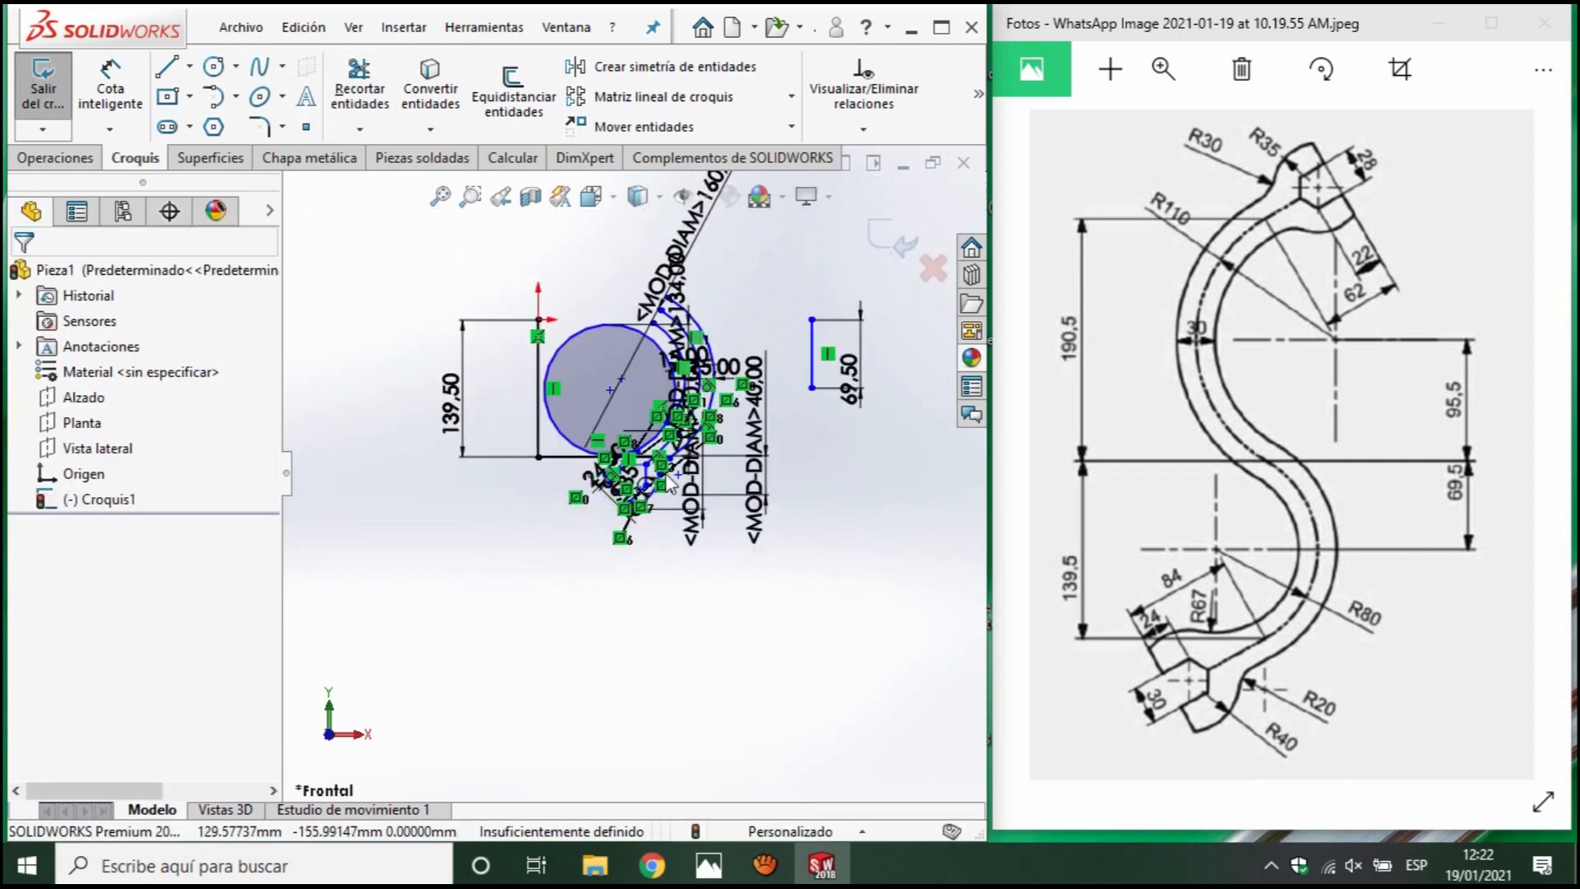
scroll(667, 485, down, 5)
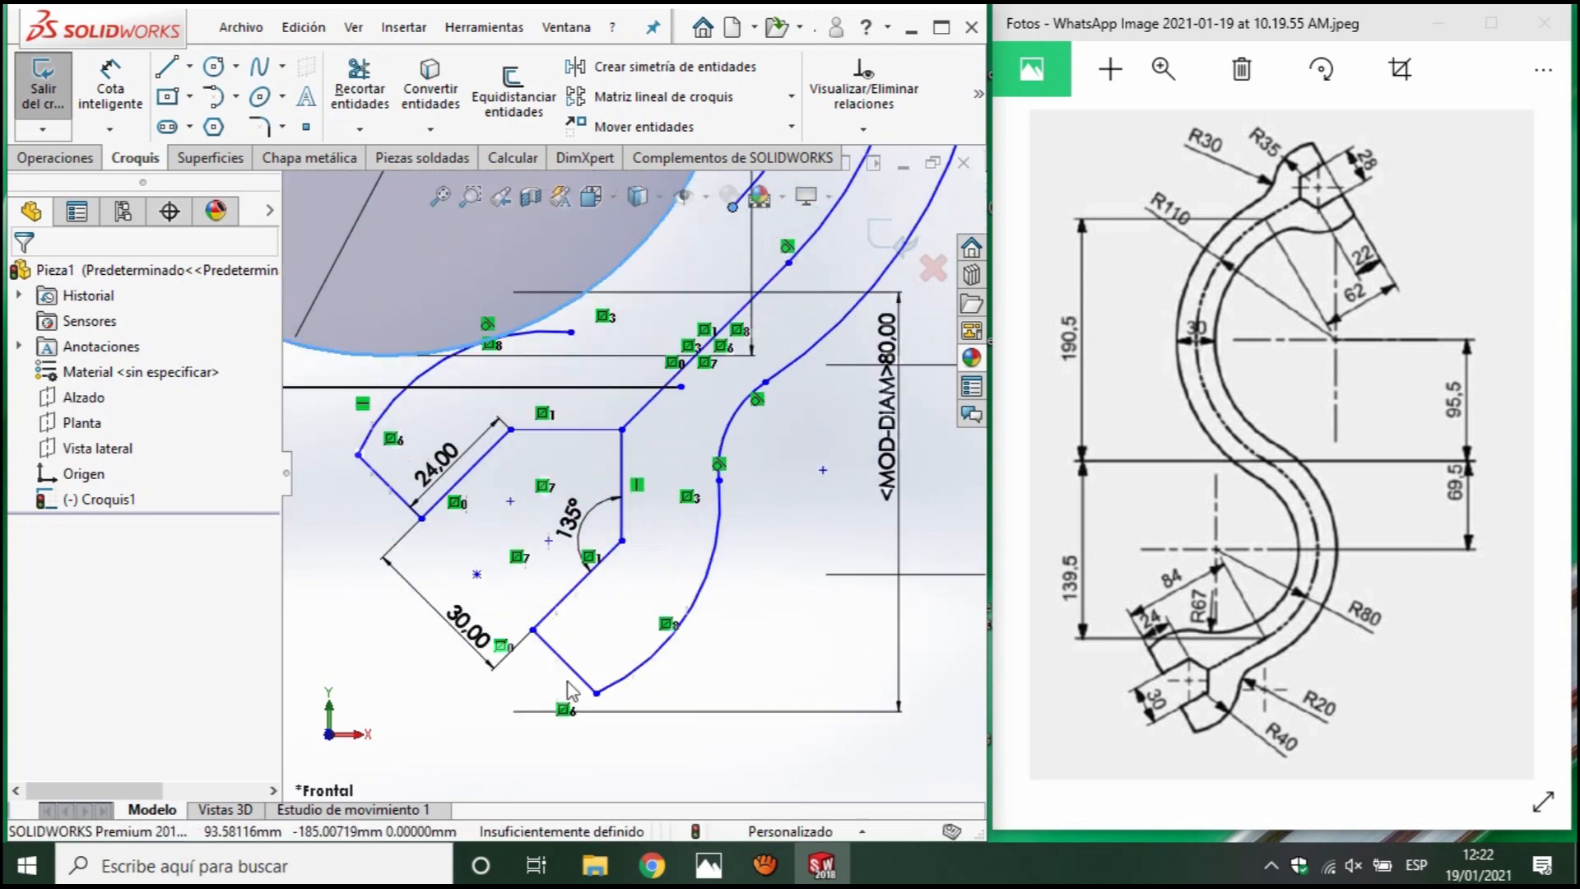
scroll(508, 643, up, 3)
scroll(495, 486, down, 1)
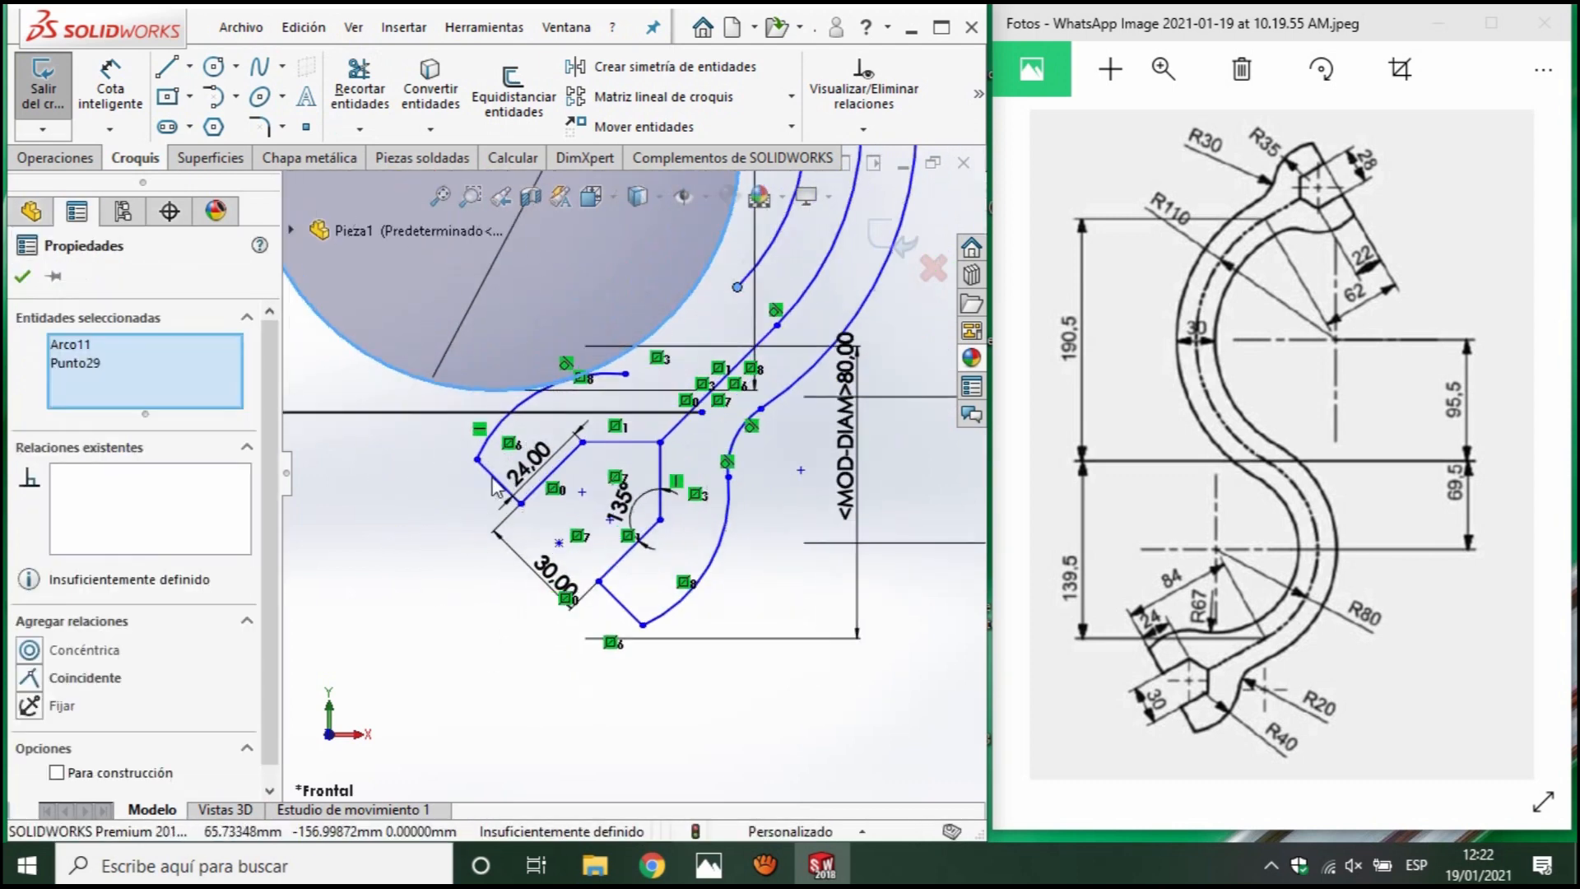
Make the 134 mm circle tangent to the lower curve's inner offset arc.
scroll(678, 470, up, 3)
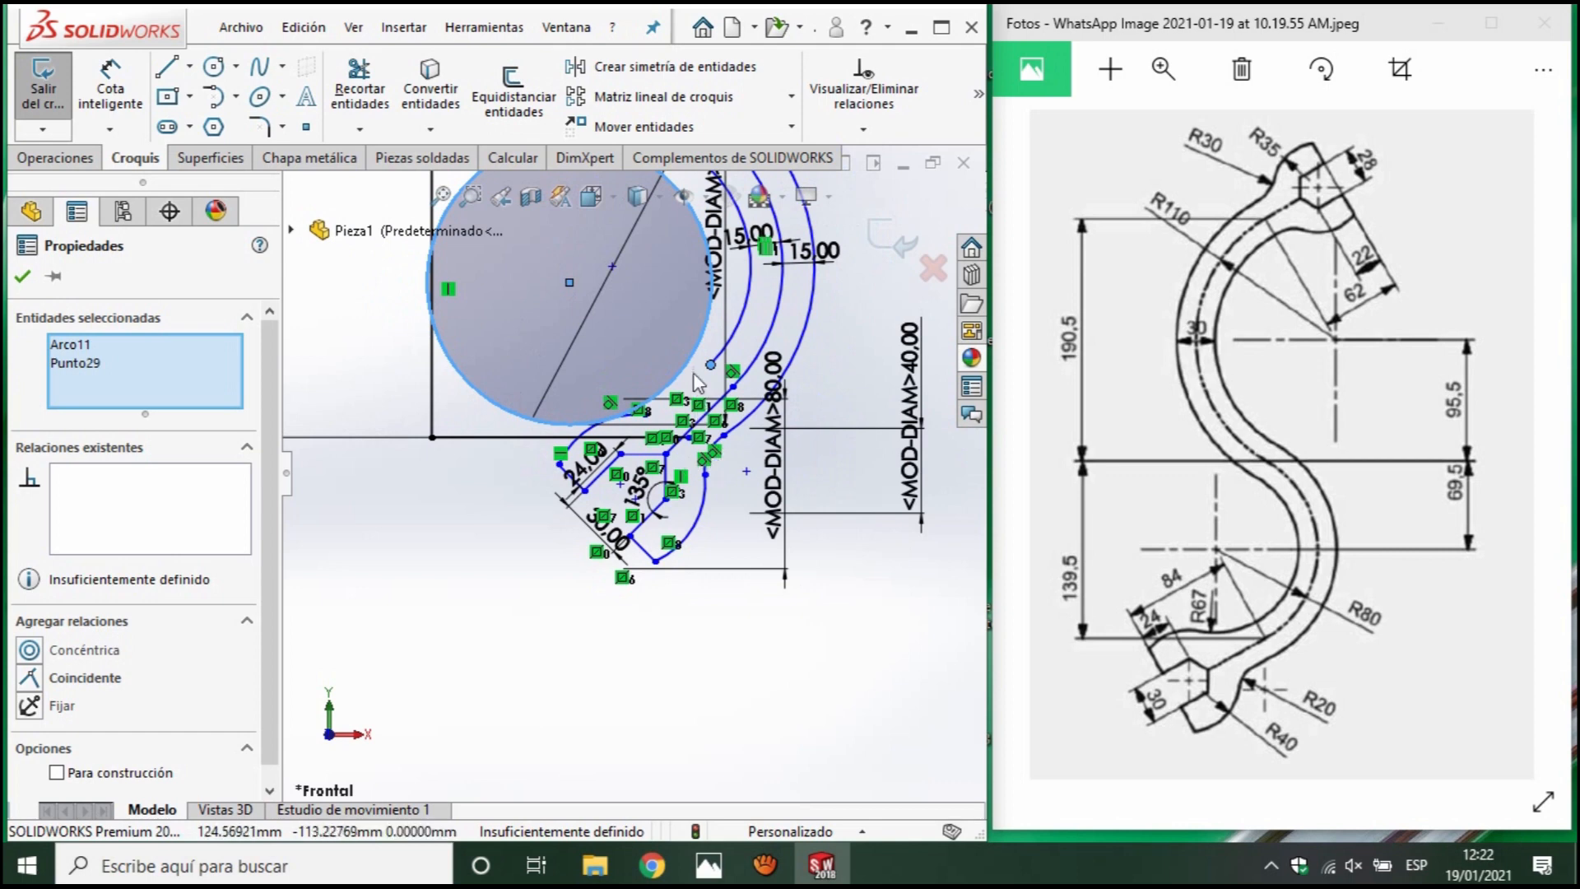
click(705, 337)
ctrl+click(710, 364)
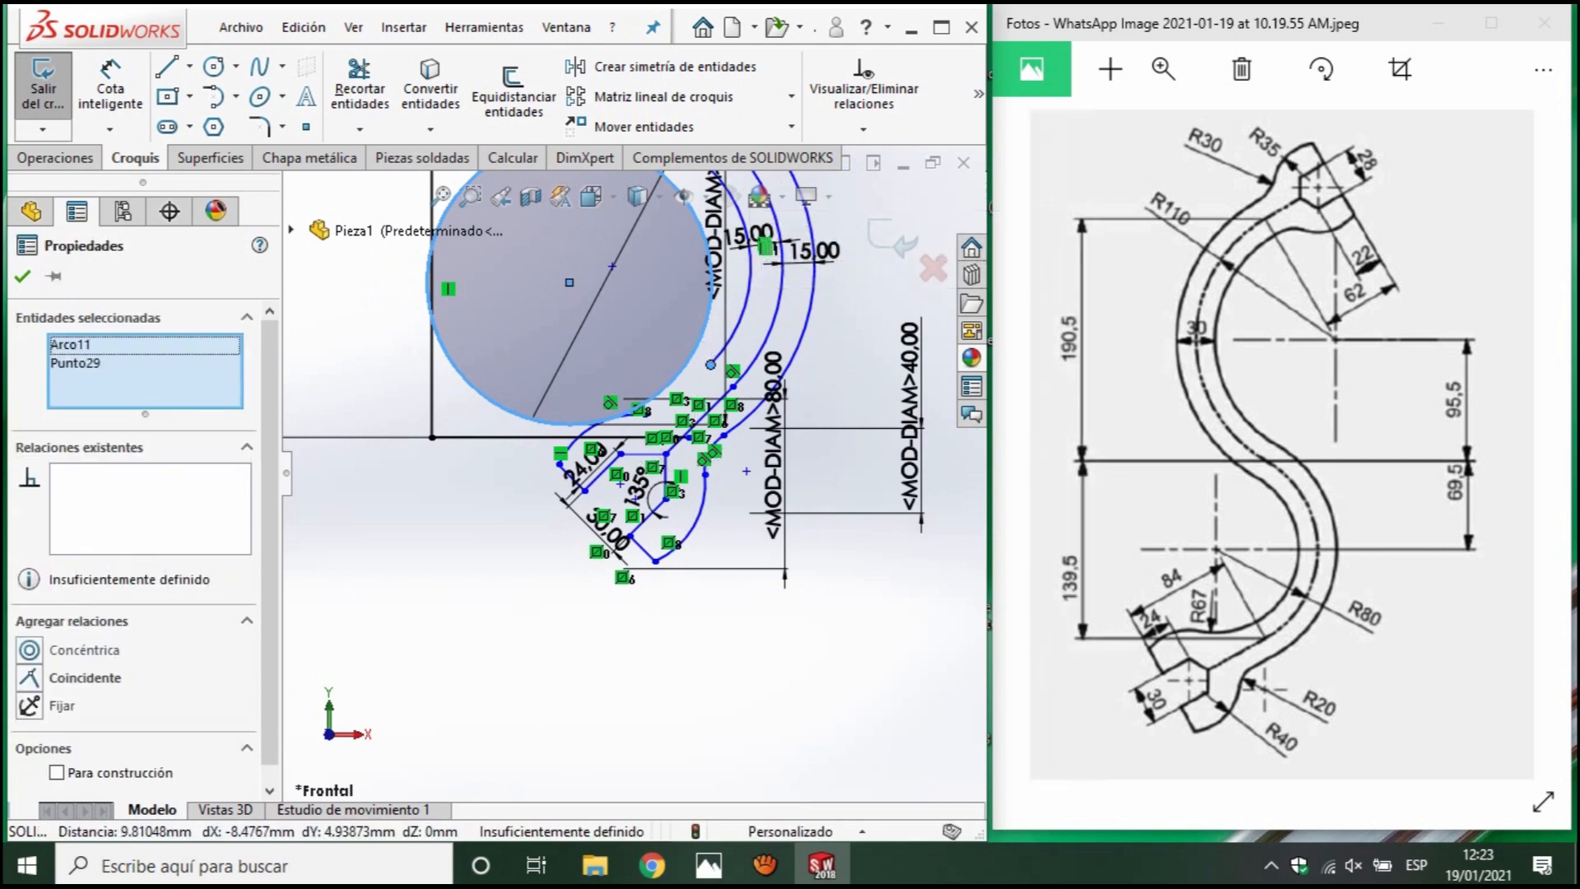
scroll(685, 364, down, 4)
click(699, 379)
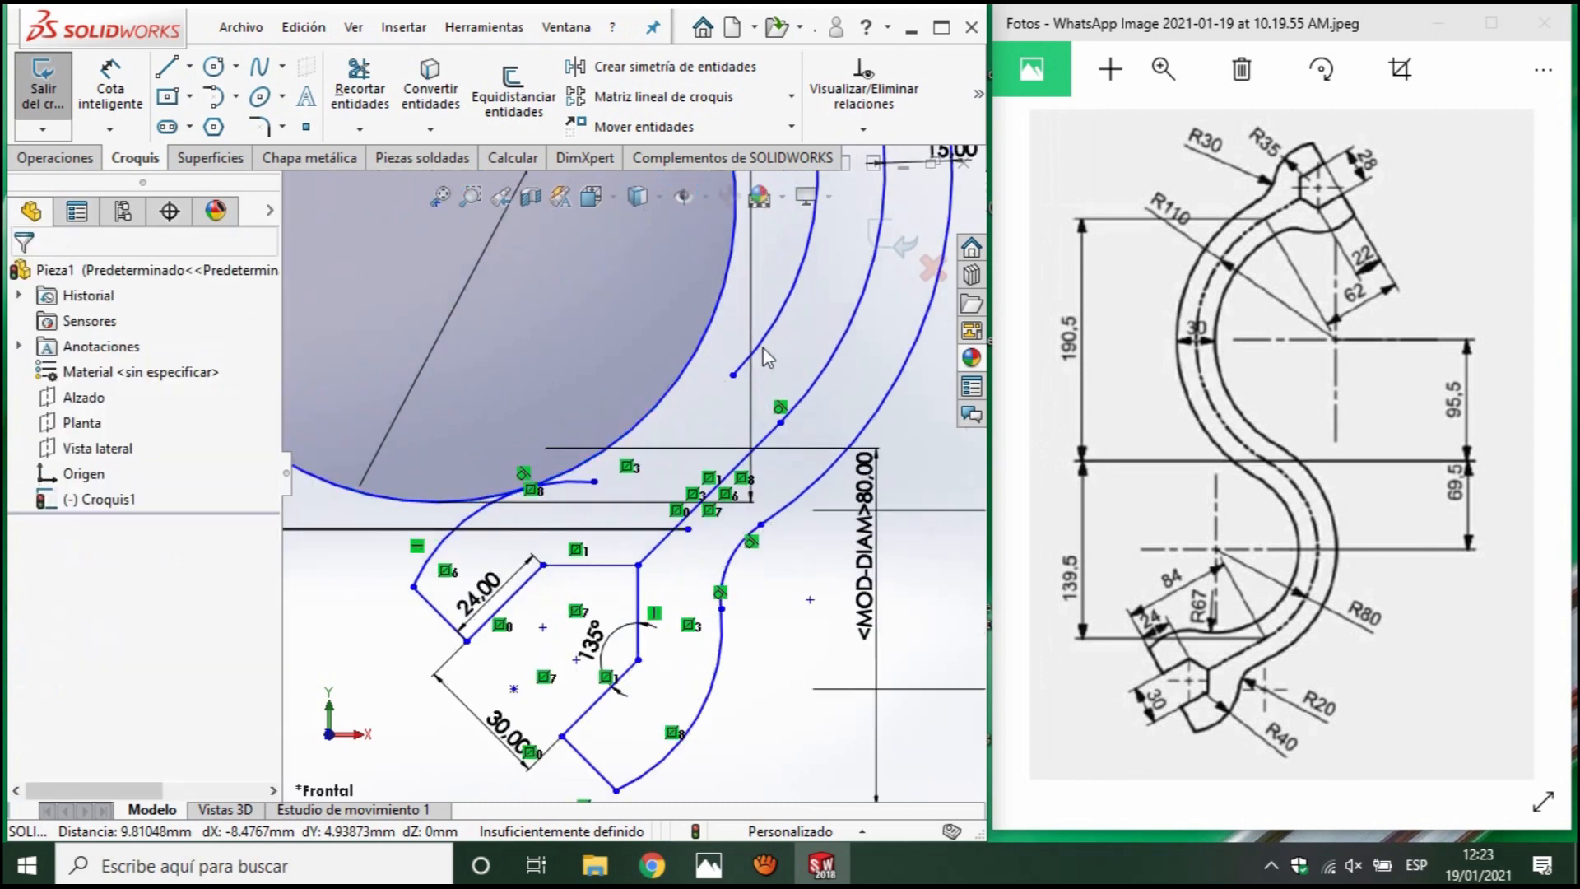
click(750, 352)
ctrl+click(387, 495)
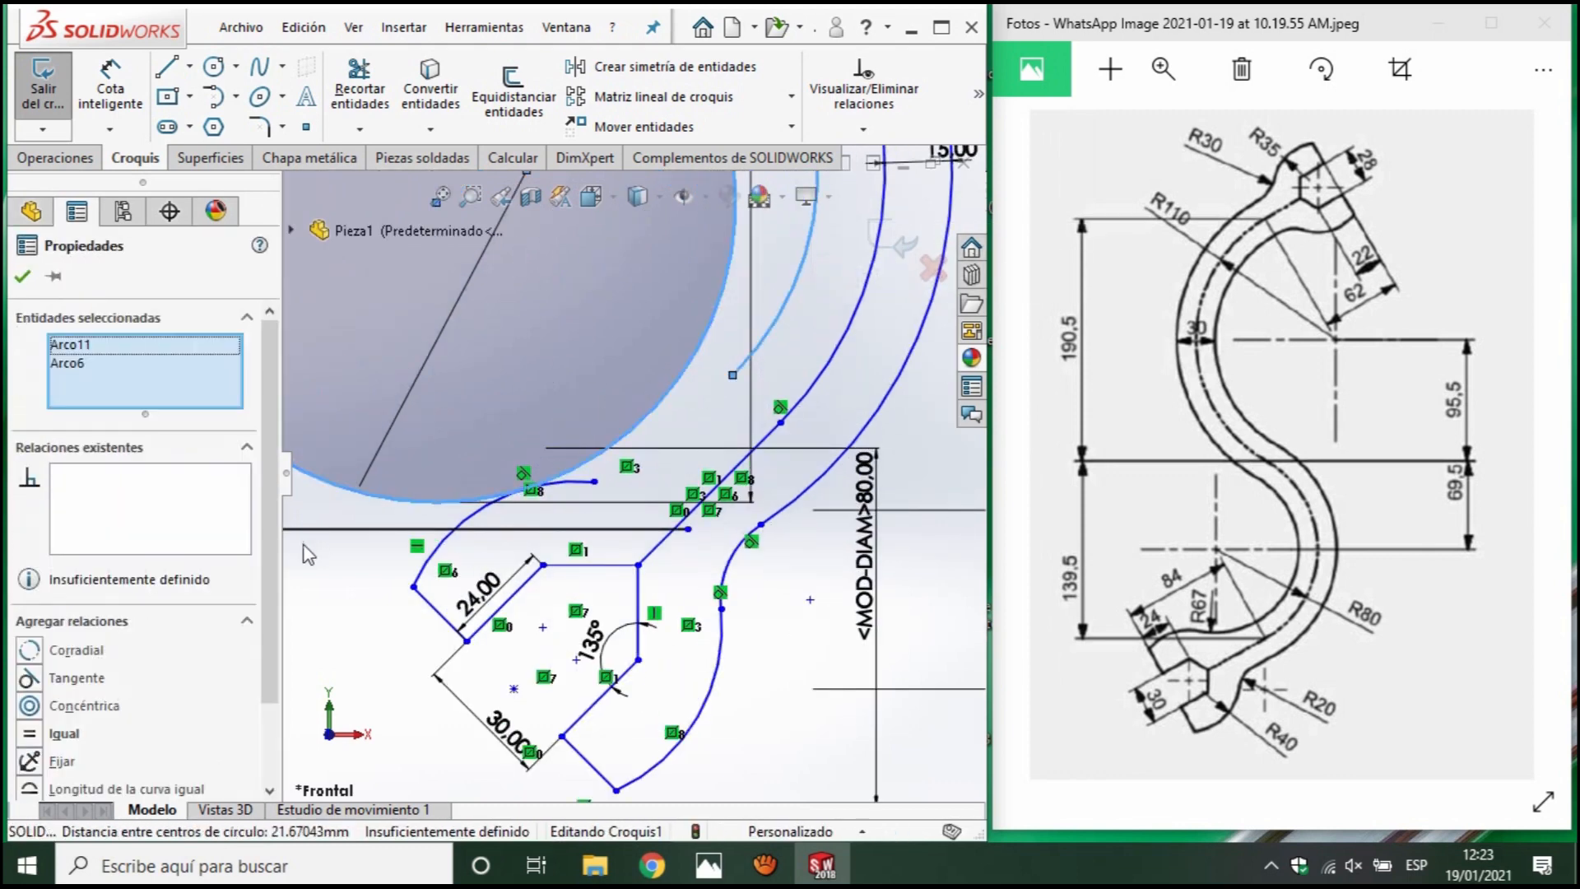
click(29, 682)
scroll(678, 348, up, 5)
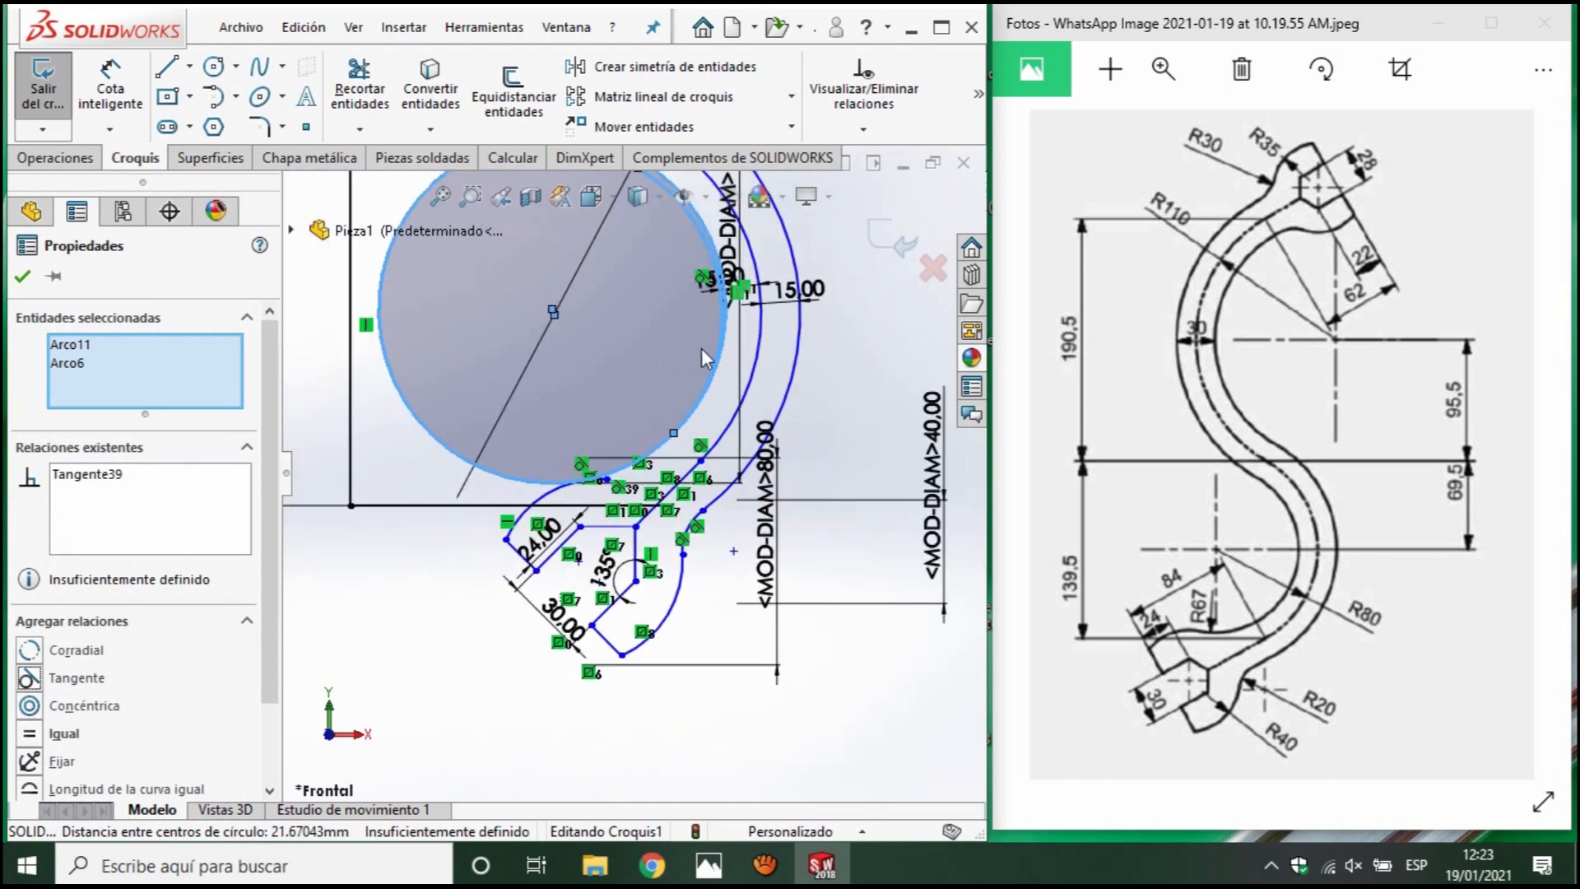
Trim away the lower curve's inner offset arc beside the 134 mm circle, along with its 15 mm offset dimension.
scroll(720, 392, up, 2)
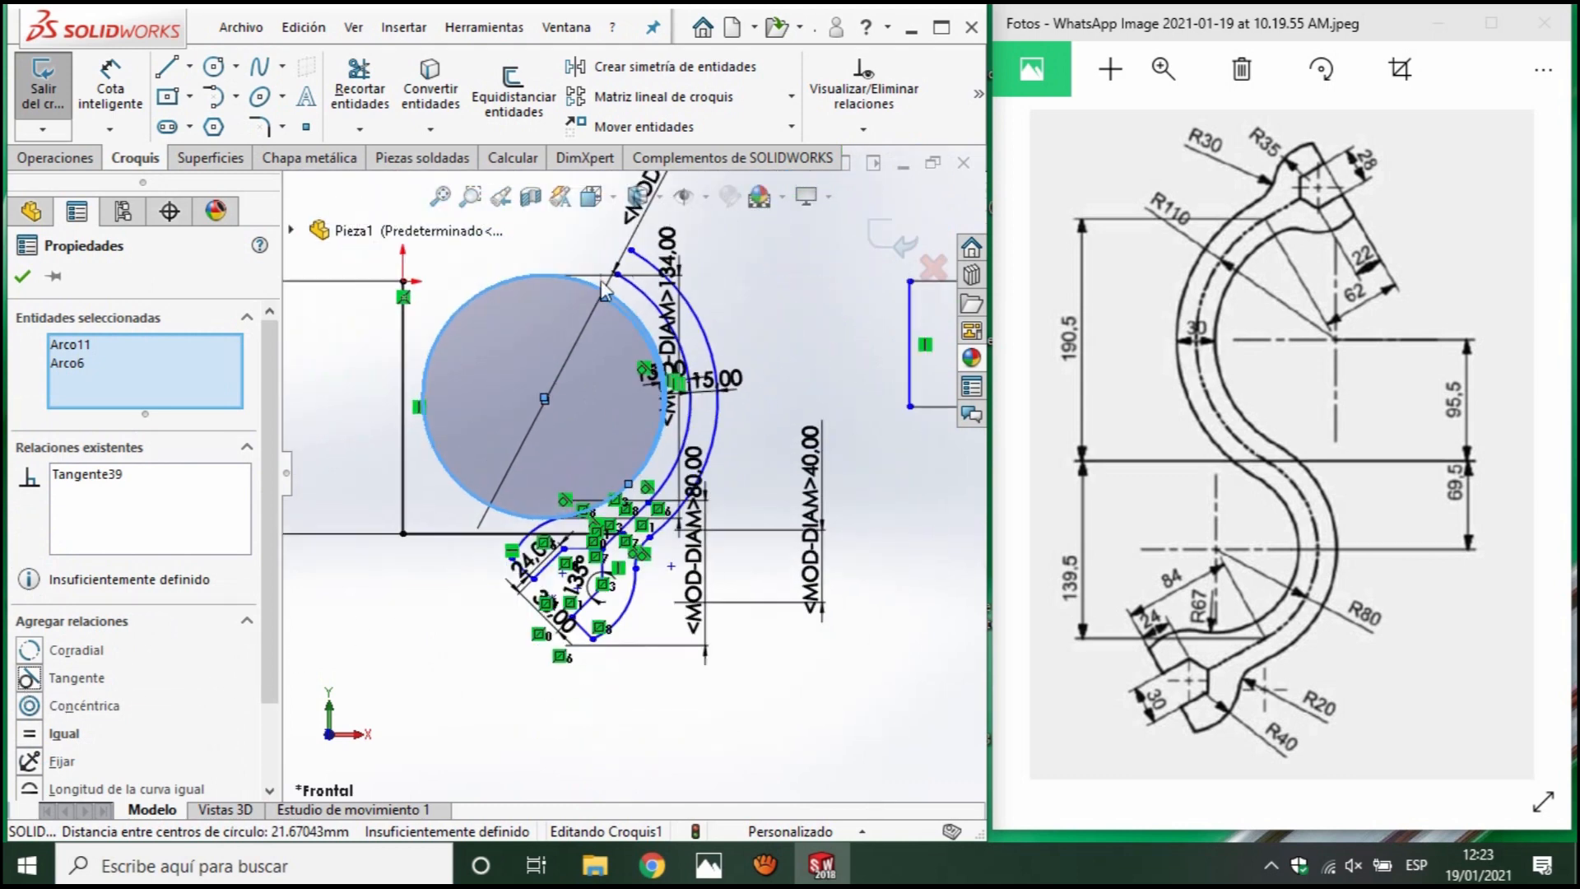
scroll(565, 313, down, 3)
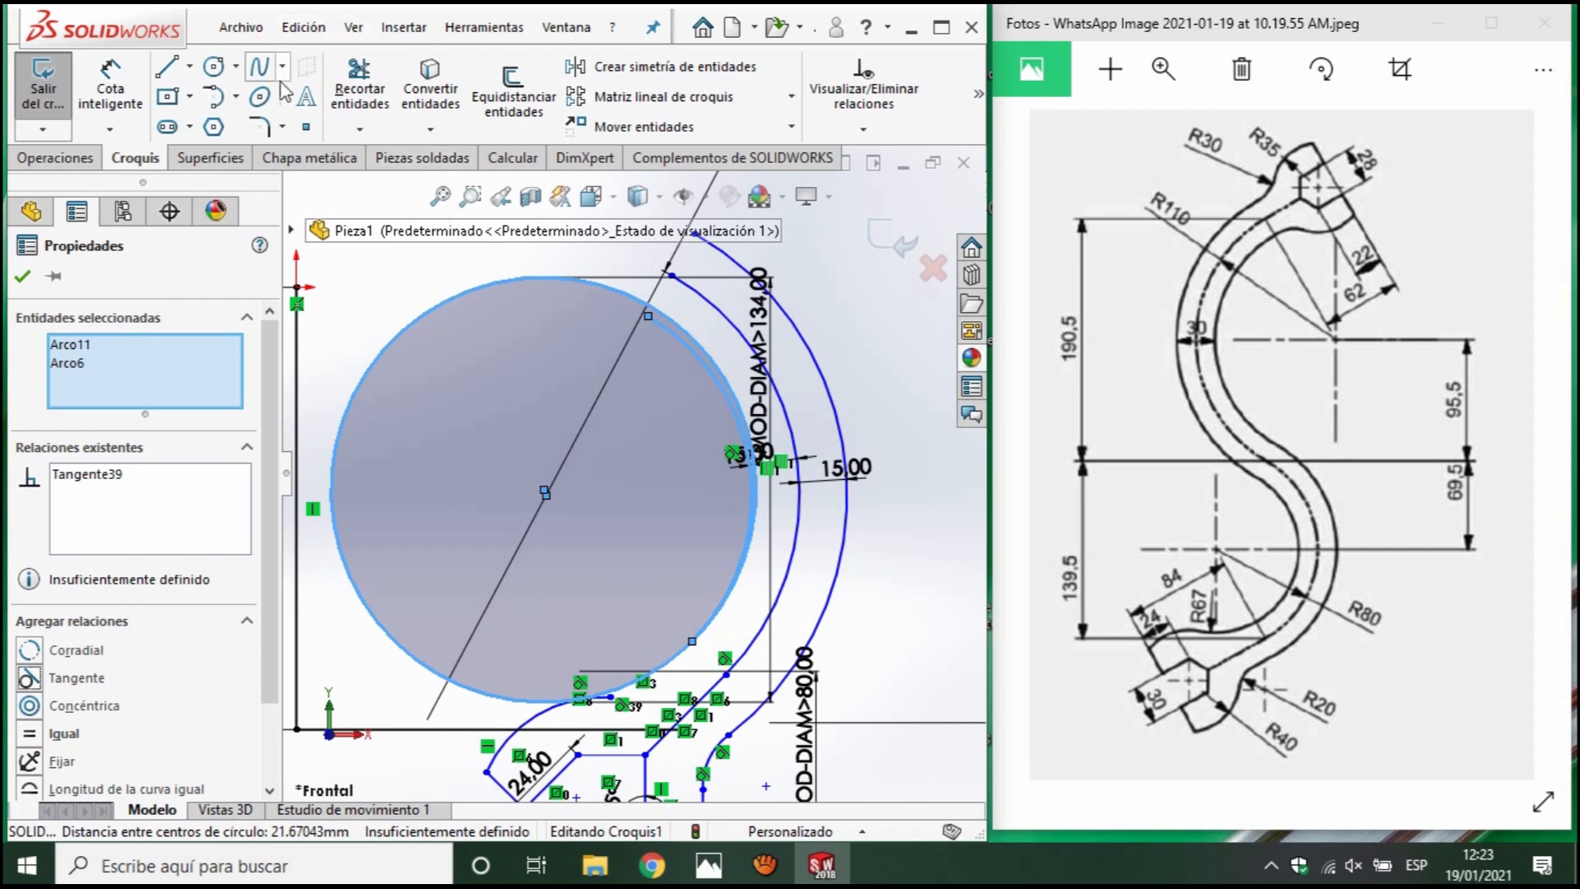
click(362, 81)
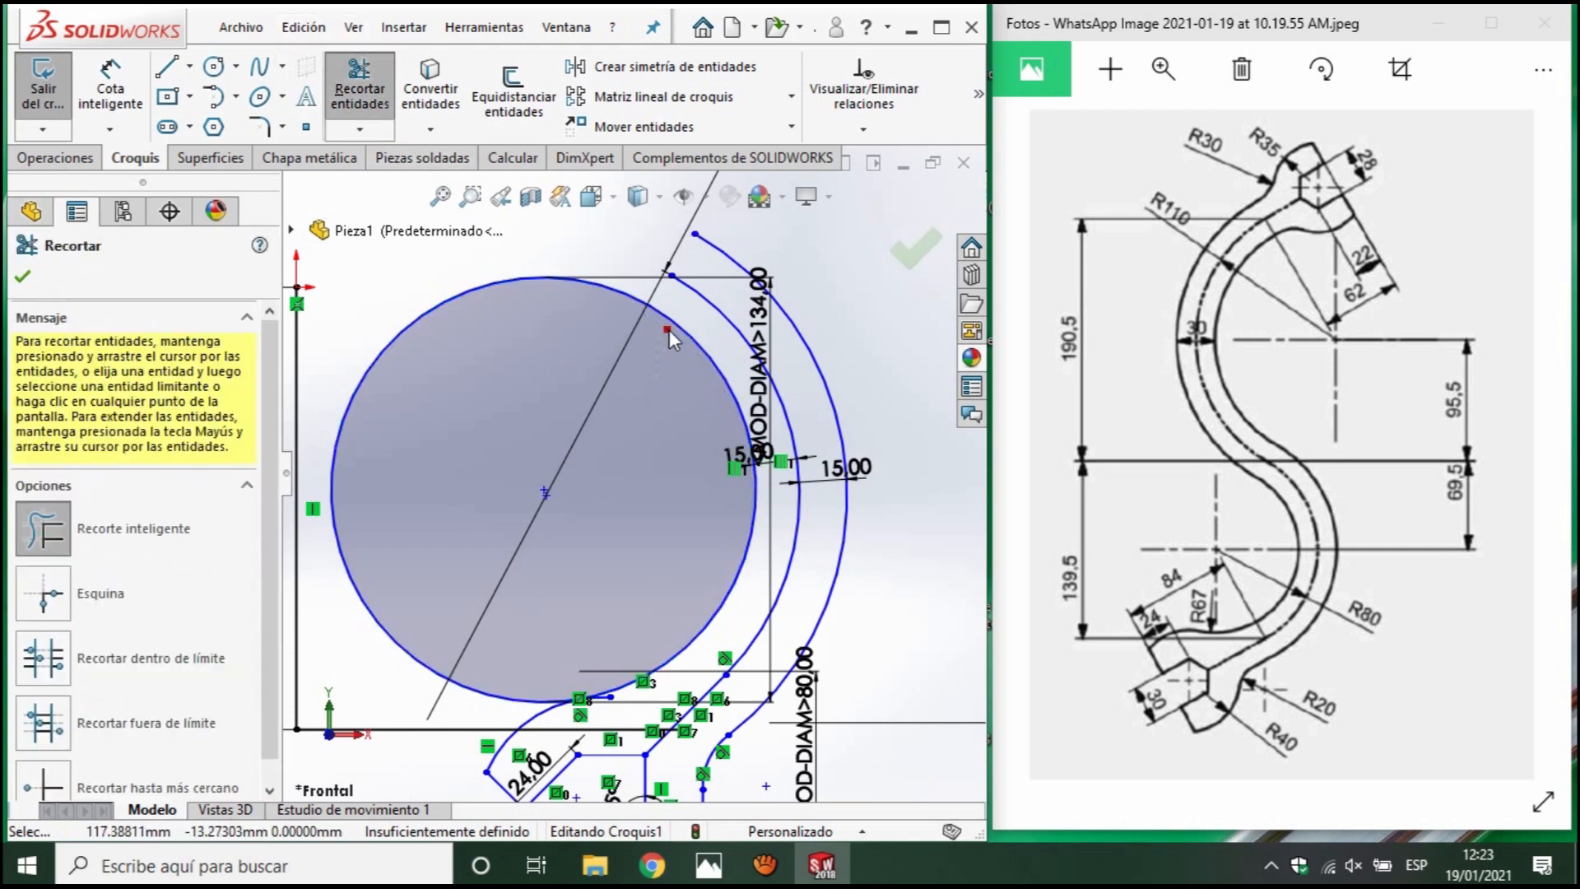
click(761, 463)
click(167, 67)
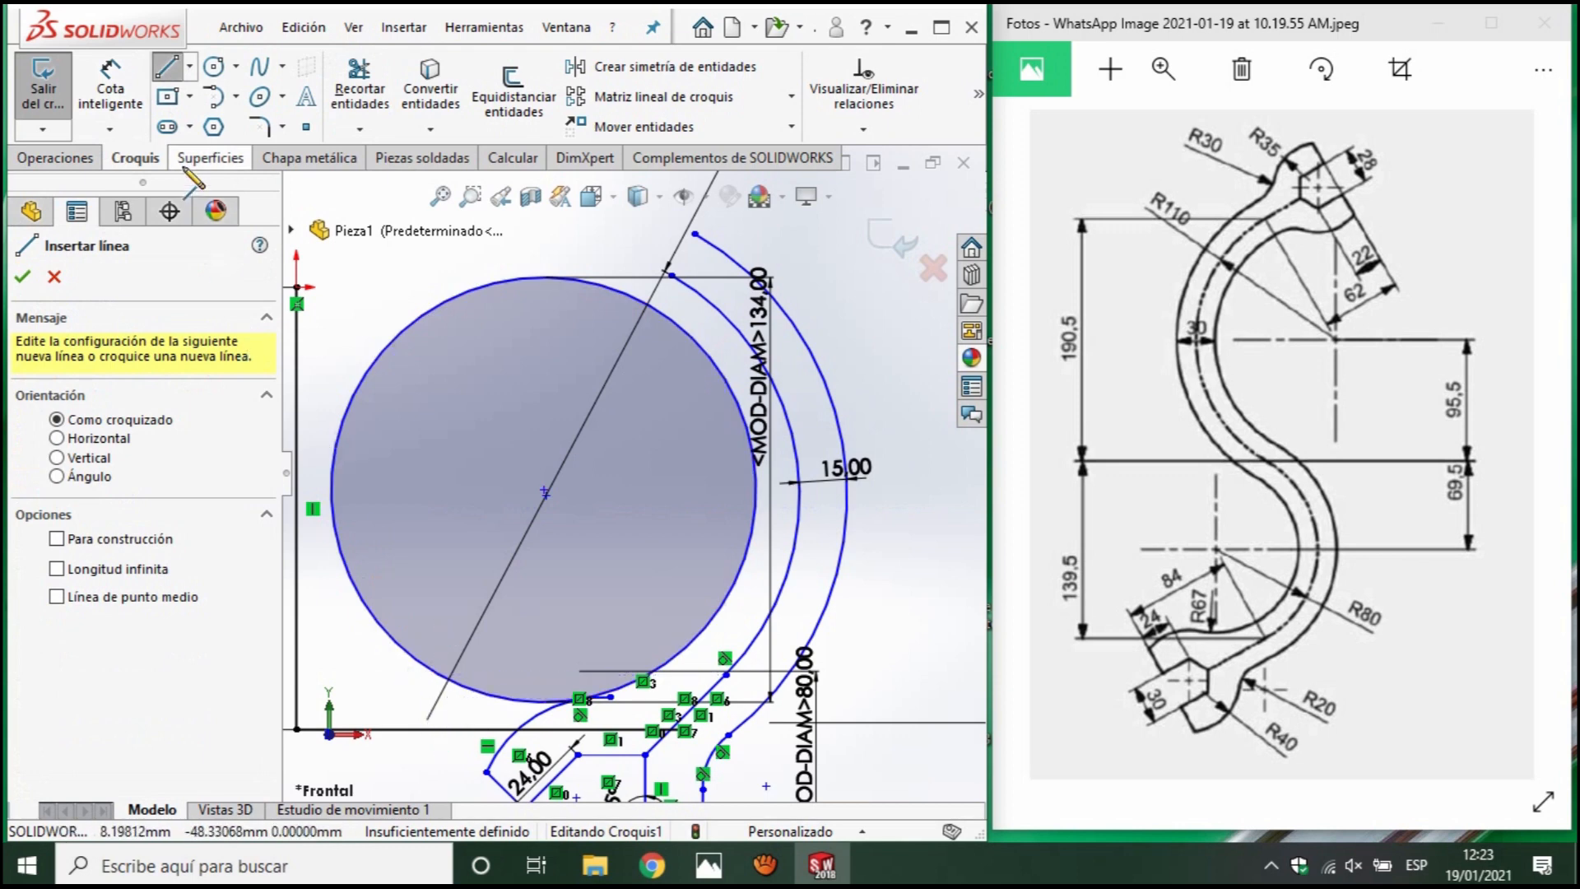
Try to trim the tip arc's end where it meets the 134 mm circle, and undo the trim.
click(359, 81)
scroll(636, 702, down, 3)
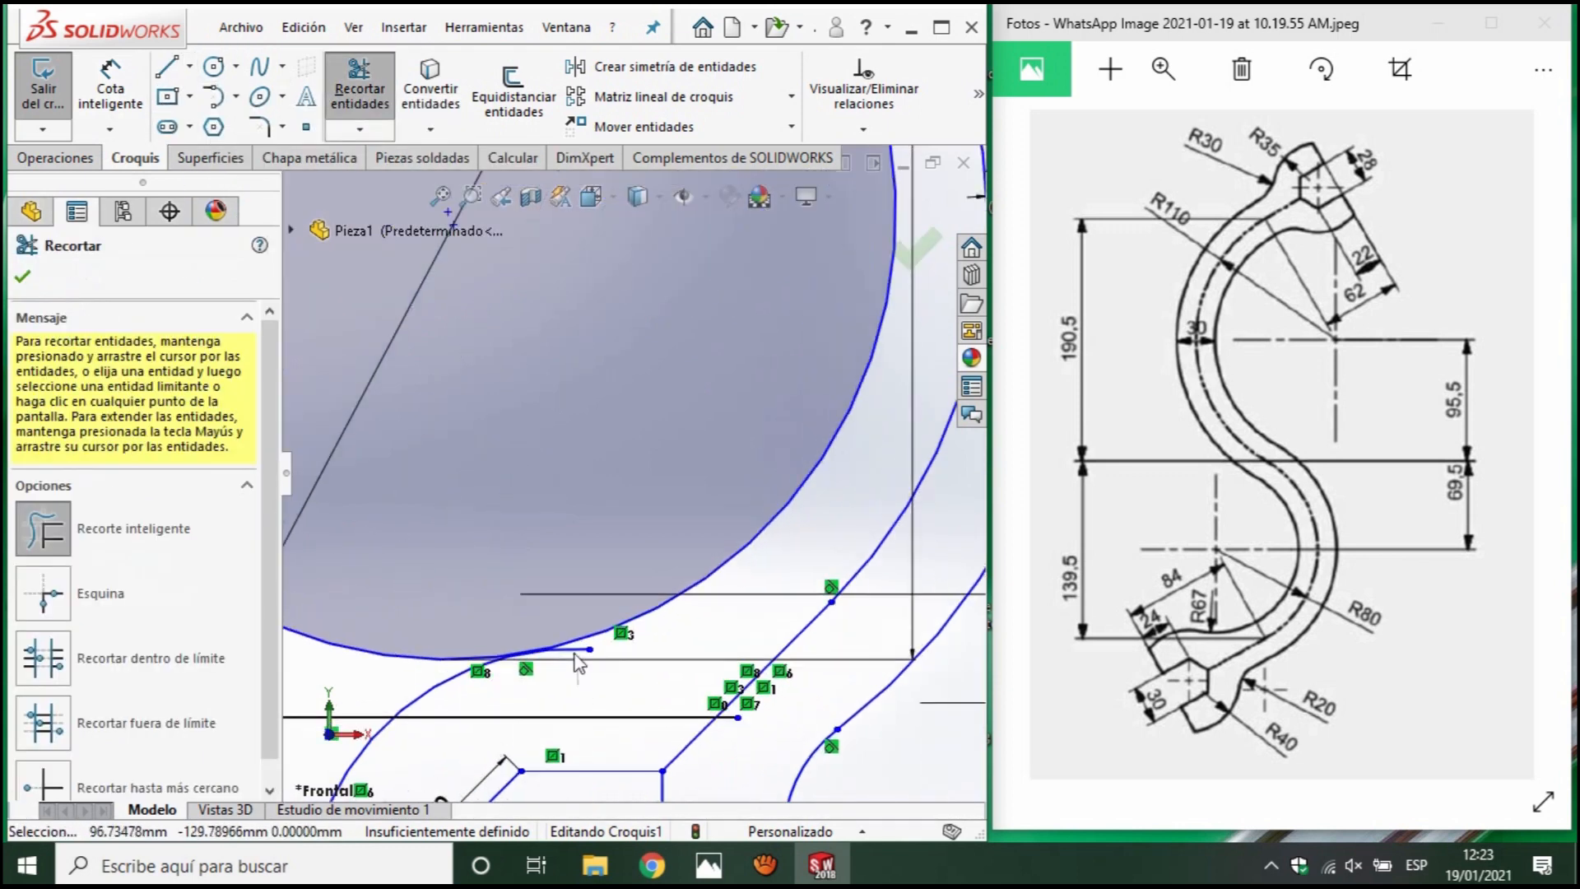
drag(588, 651, 574, 661)
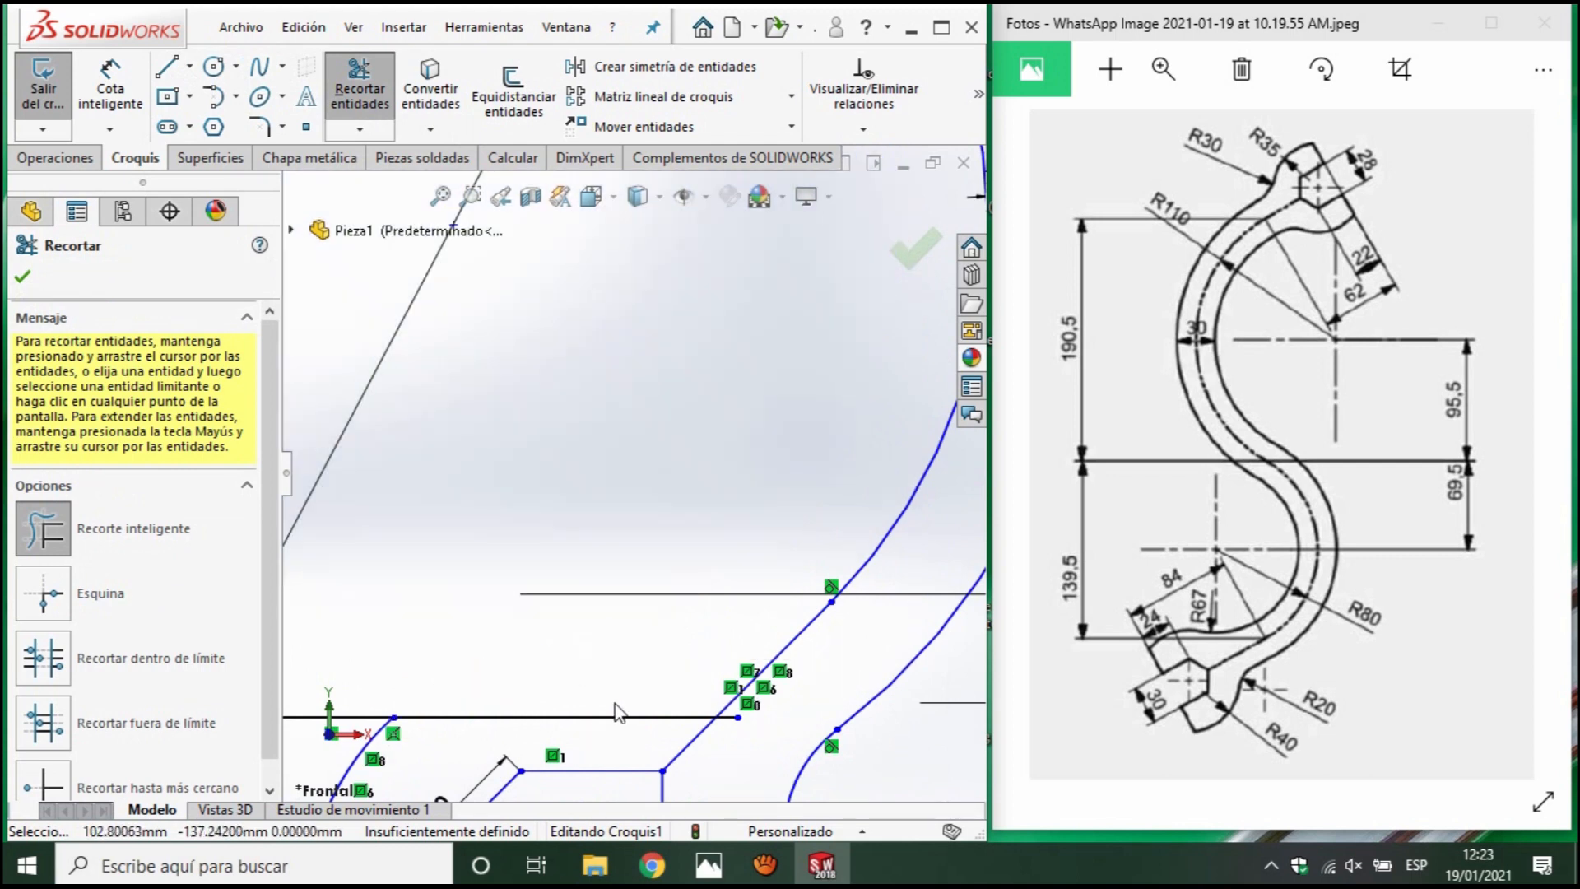
key(Escape)
key(ctrl+z)
Trim the end of the tip's mirrored R40 arc beyond its tangency with the 134 mm circle.
click(366, 80)
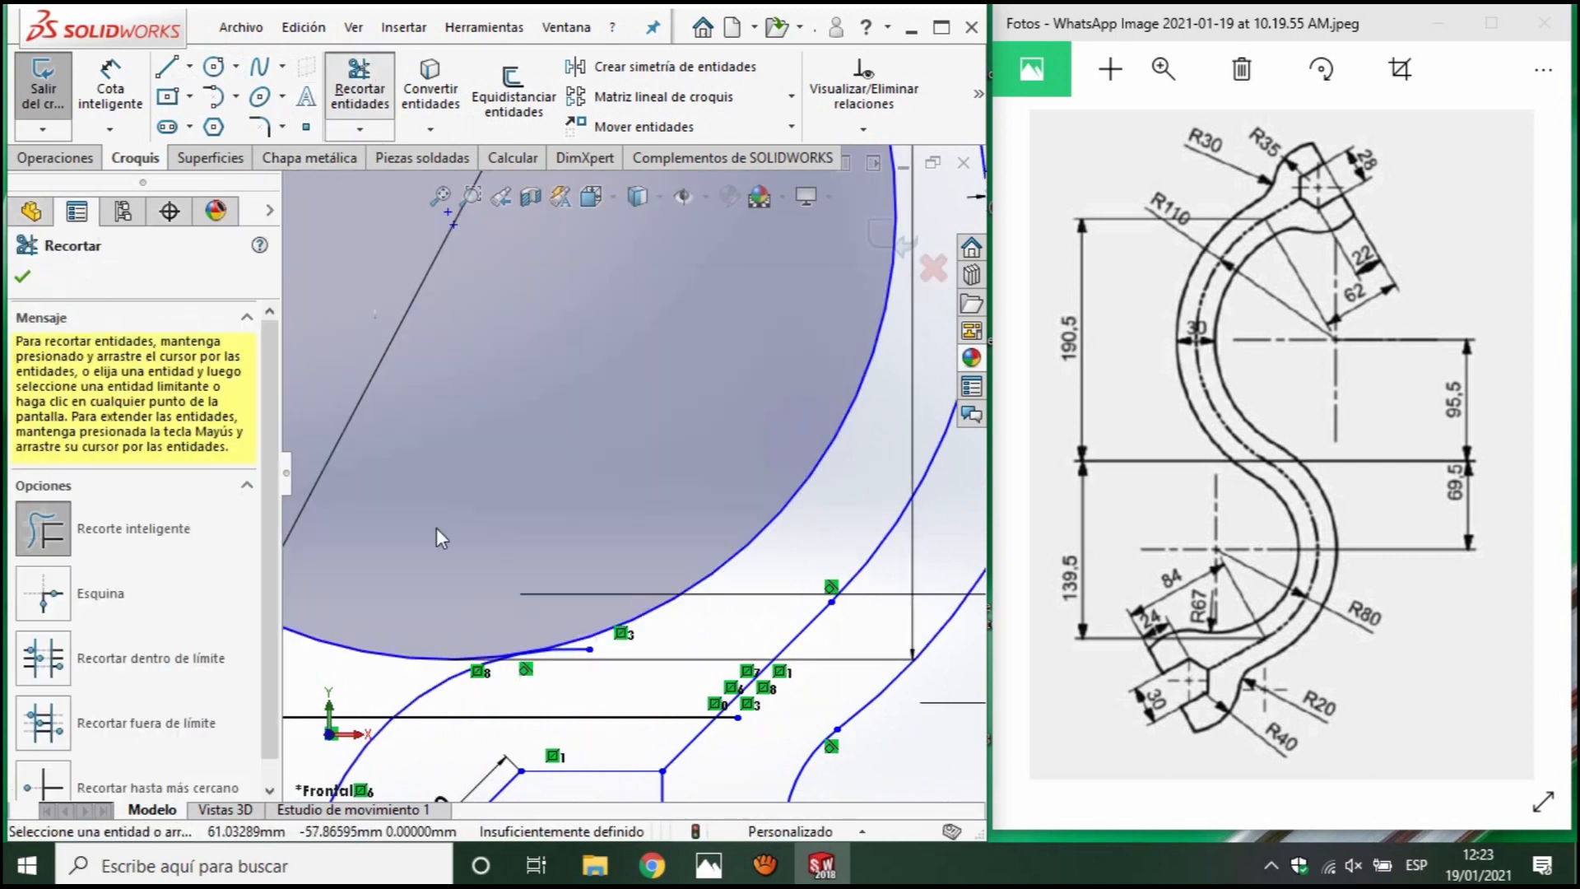
scroll(584, 680, down, 1)
scroll(625, 633, up, 4)
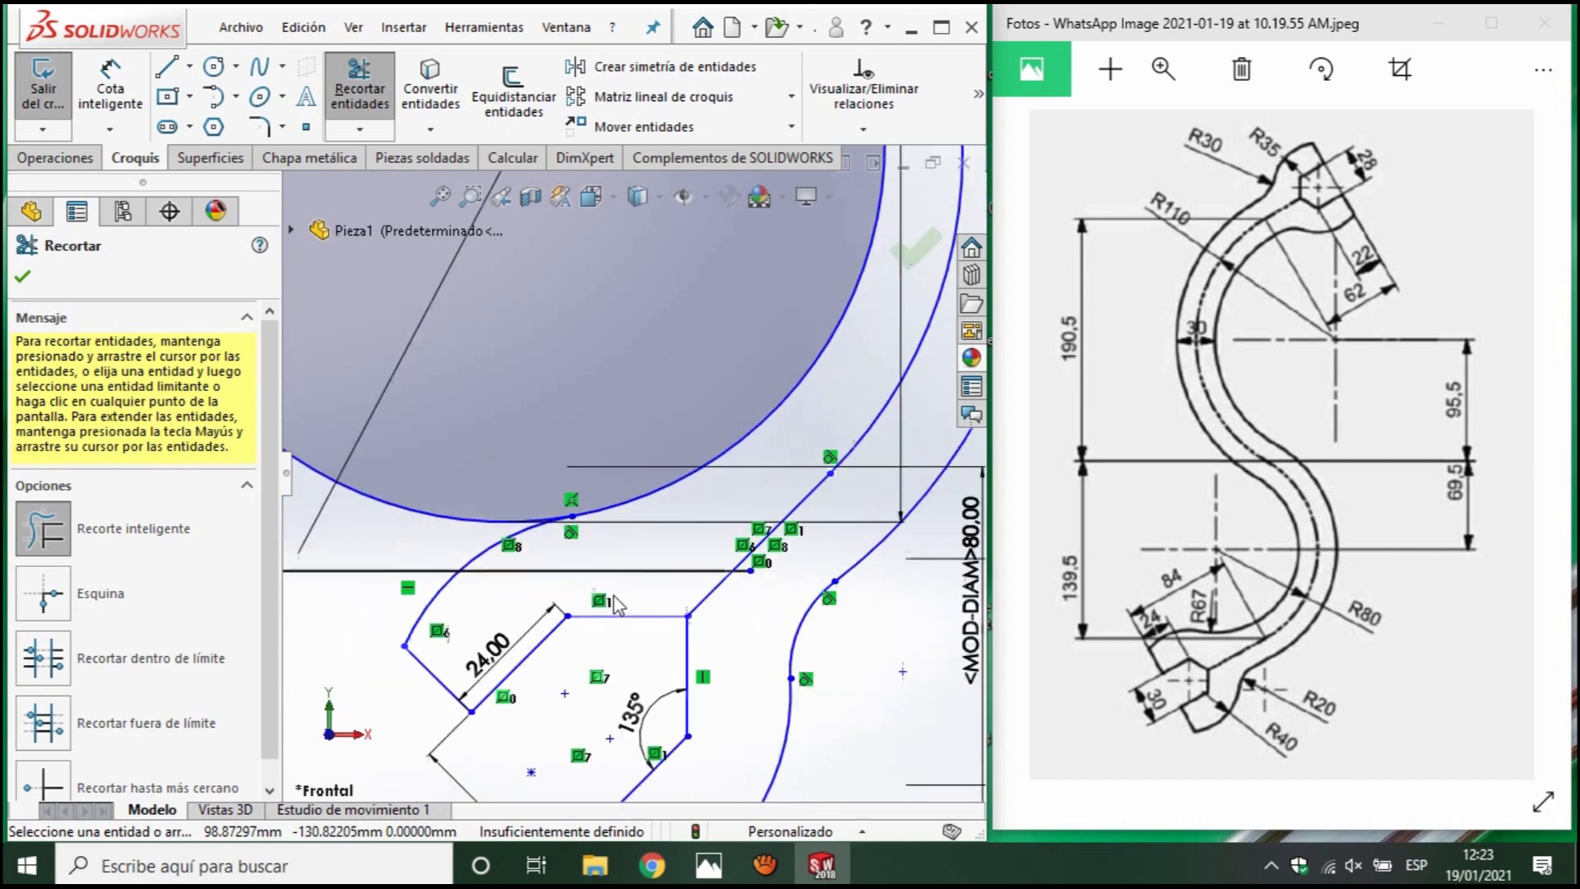
scroll(673, 601, up, 1)
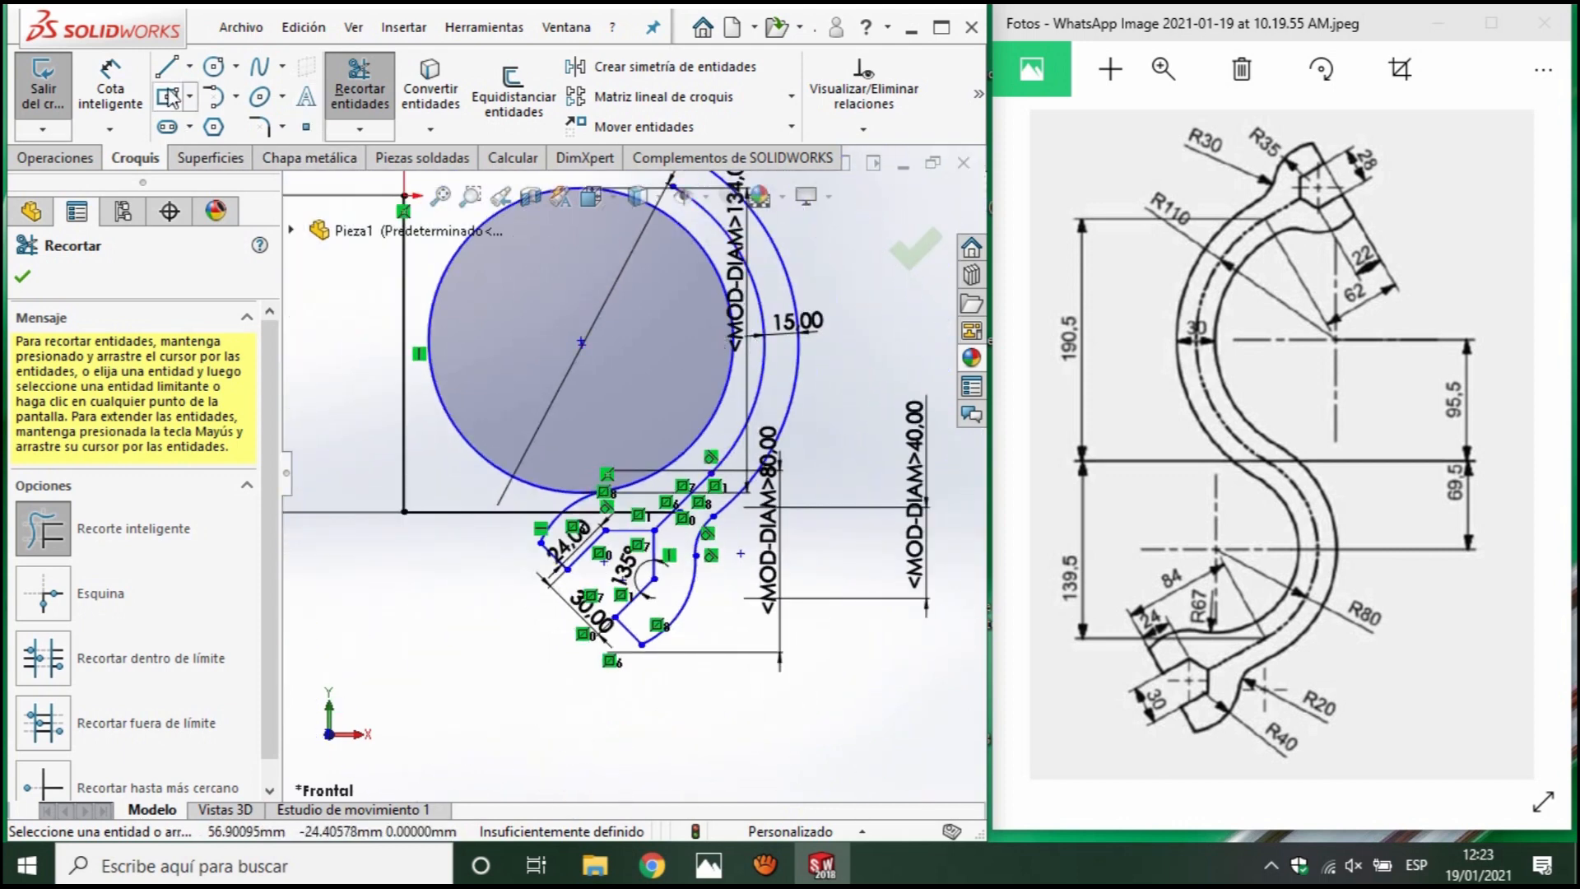
click(122, 85)
scroll(800, 396, down, 3)
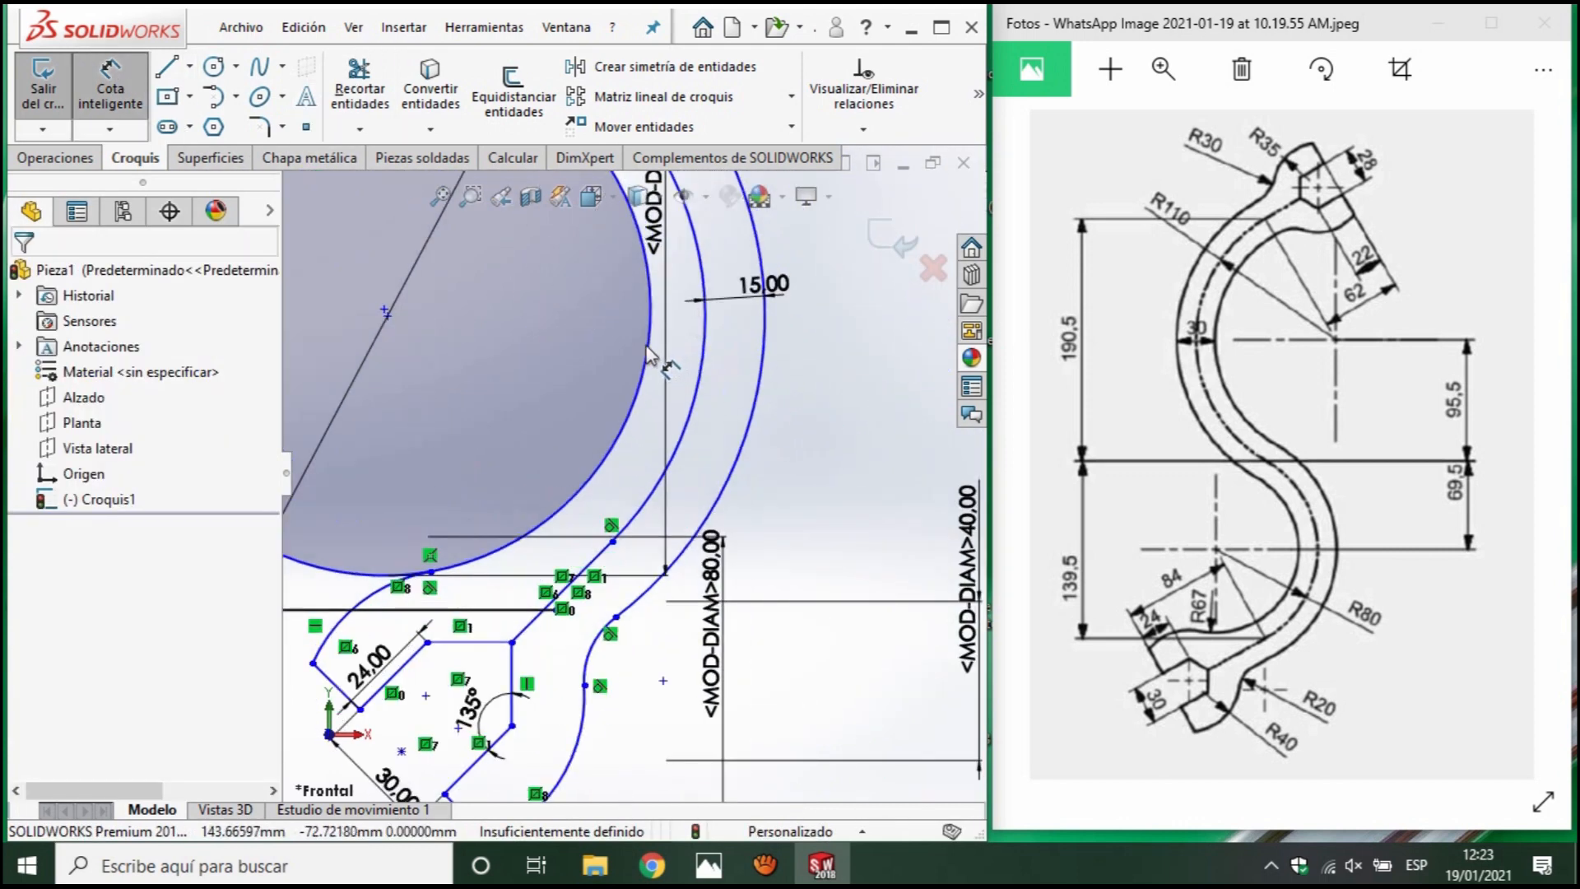
click(647, 354)
click(761, 372)
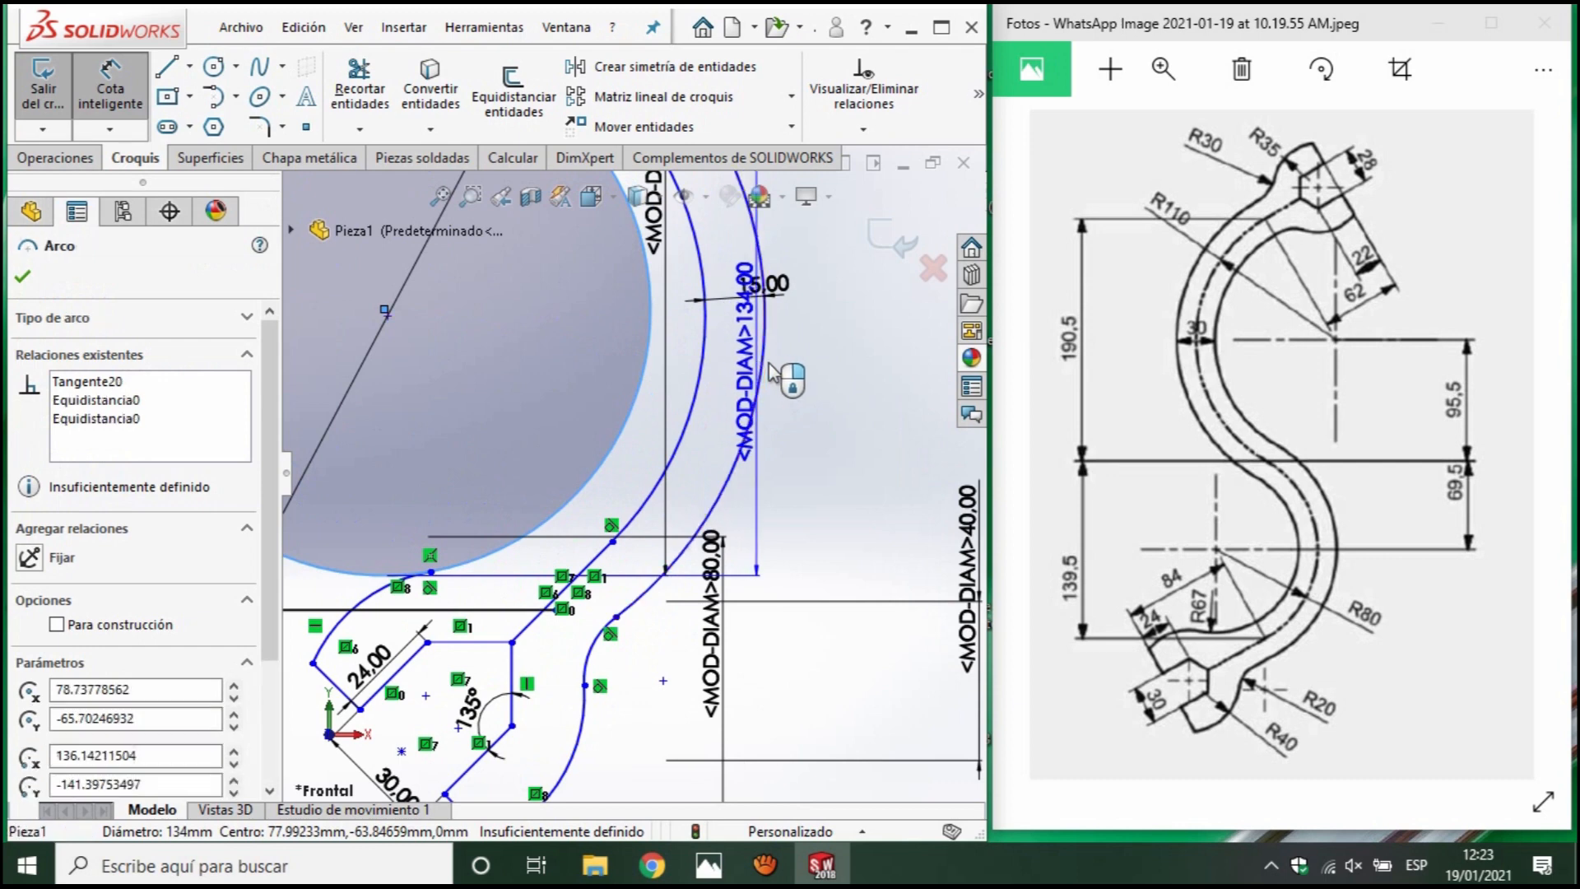
scroll(780, 418, up, 3)
key(Escape)
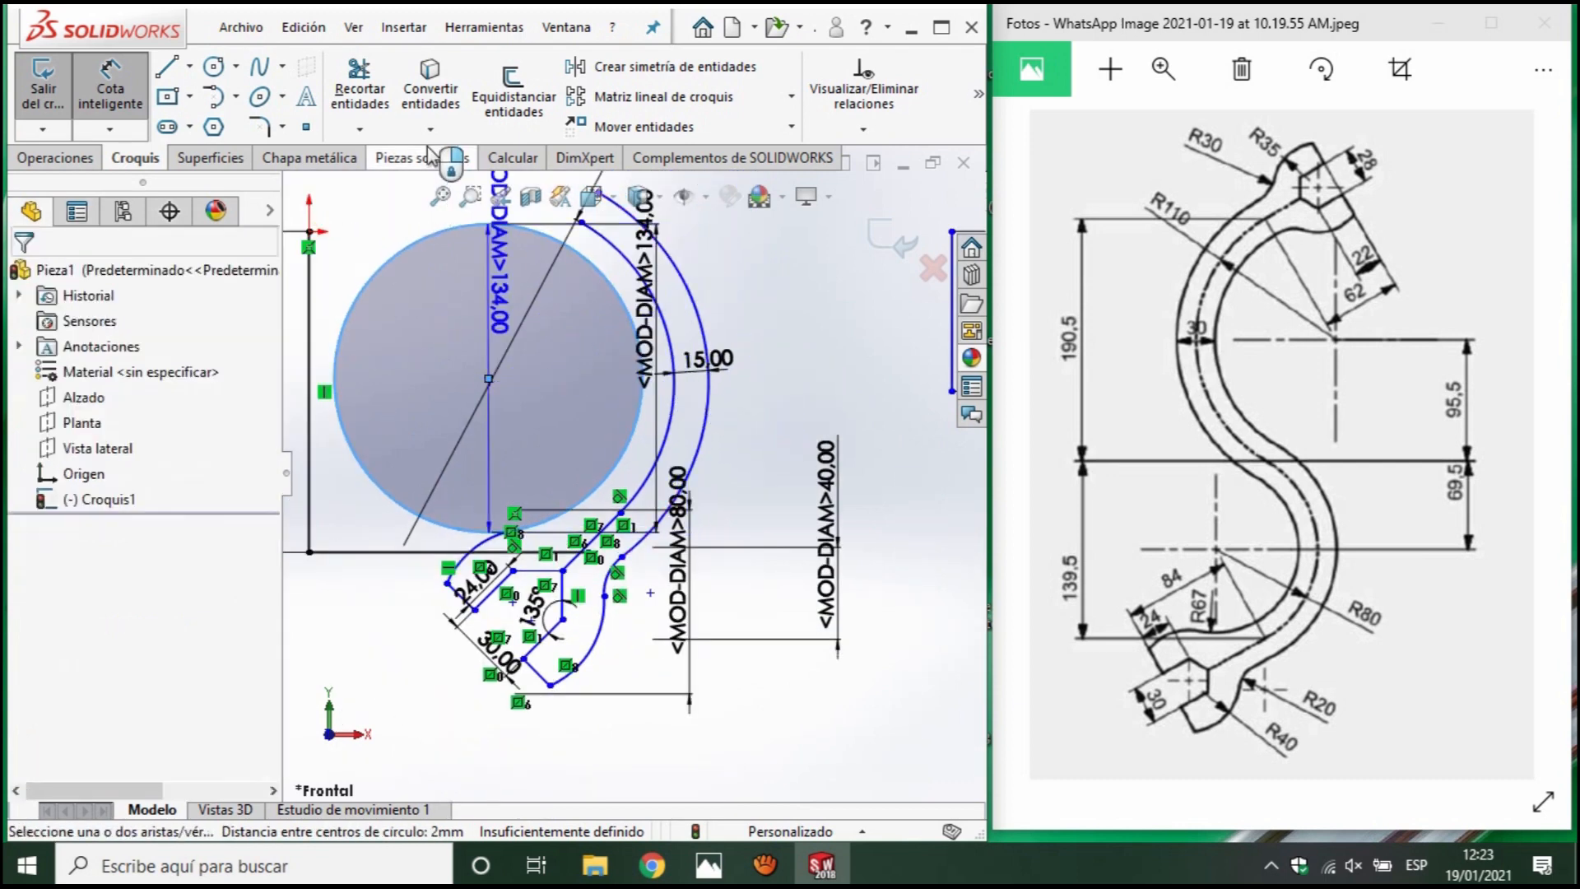
key(Escape)
key(Escape)
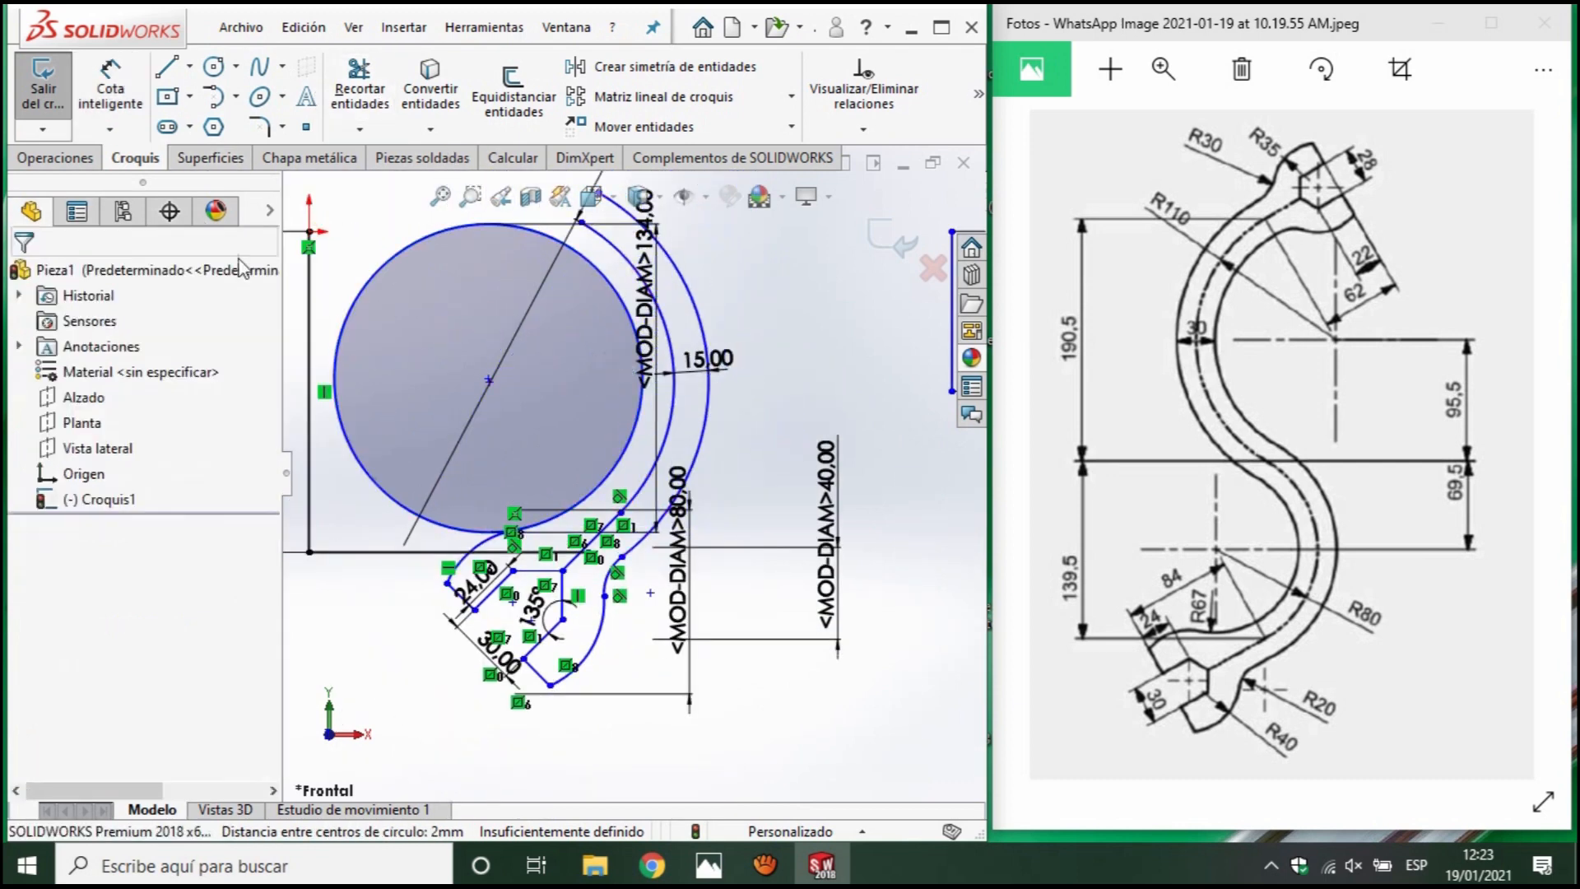
Draw a vertical line about 140 mm long from where the tip arc meets the 134 mm circle to just above the circle.
click(177, 69)
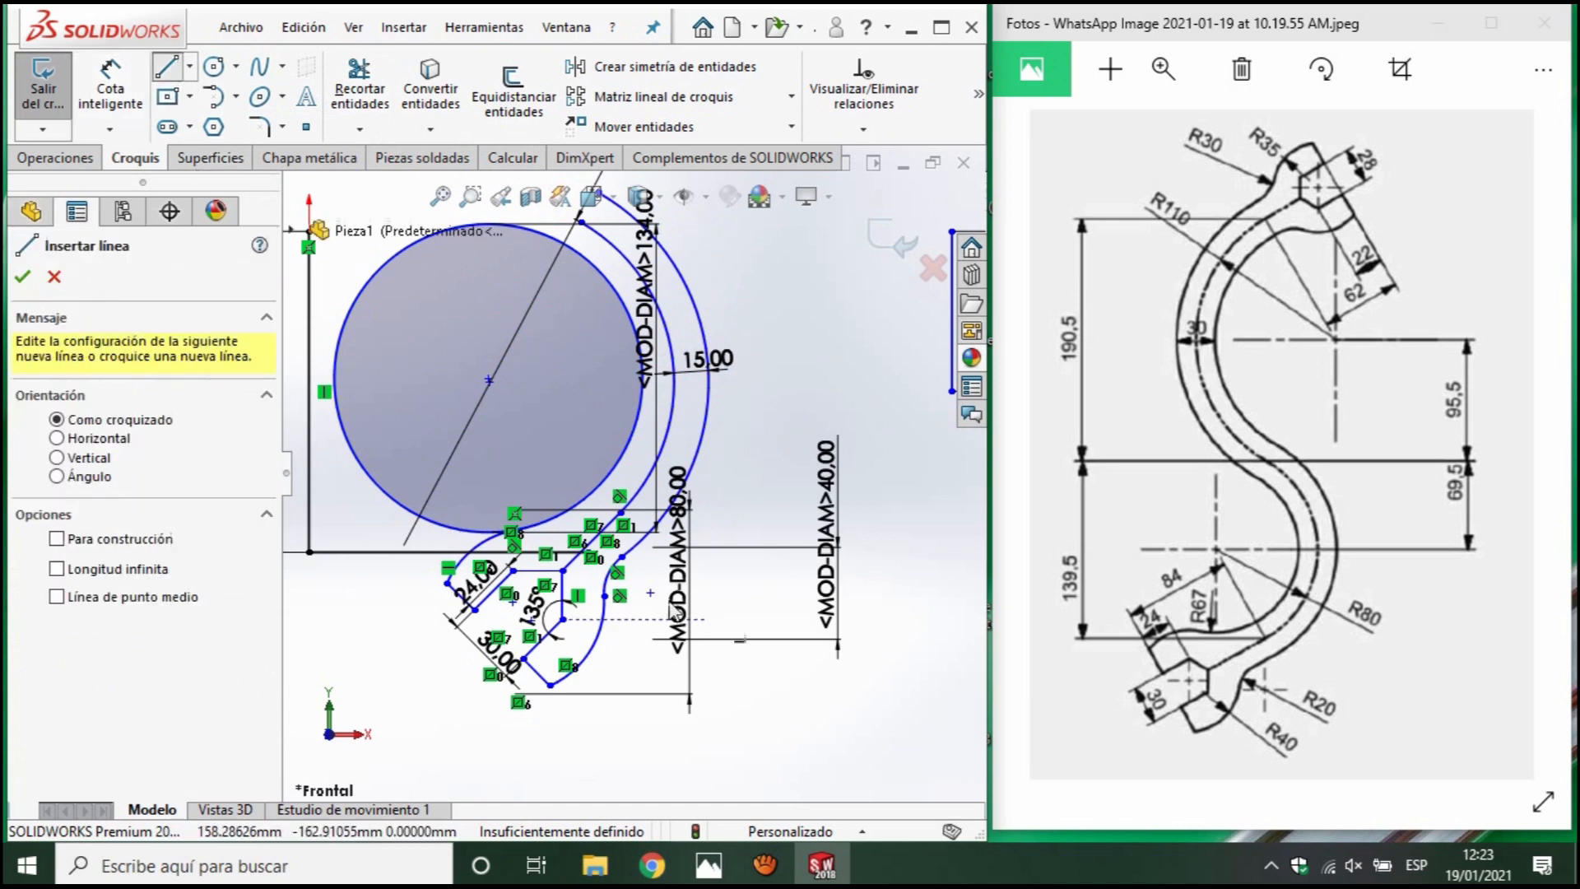
click(510, 535)
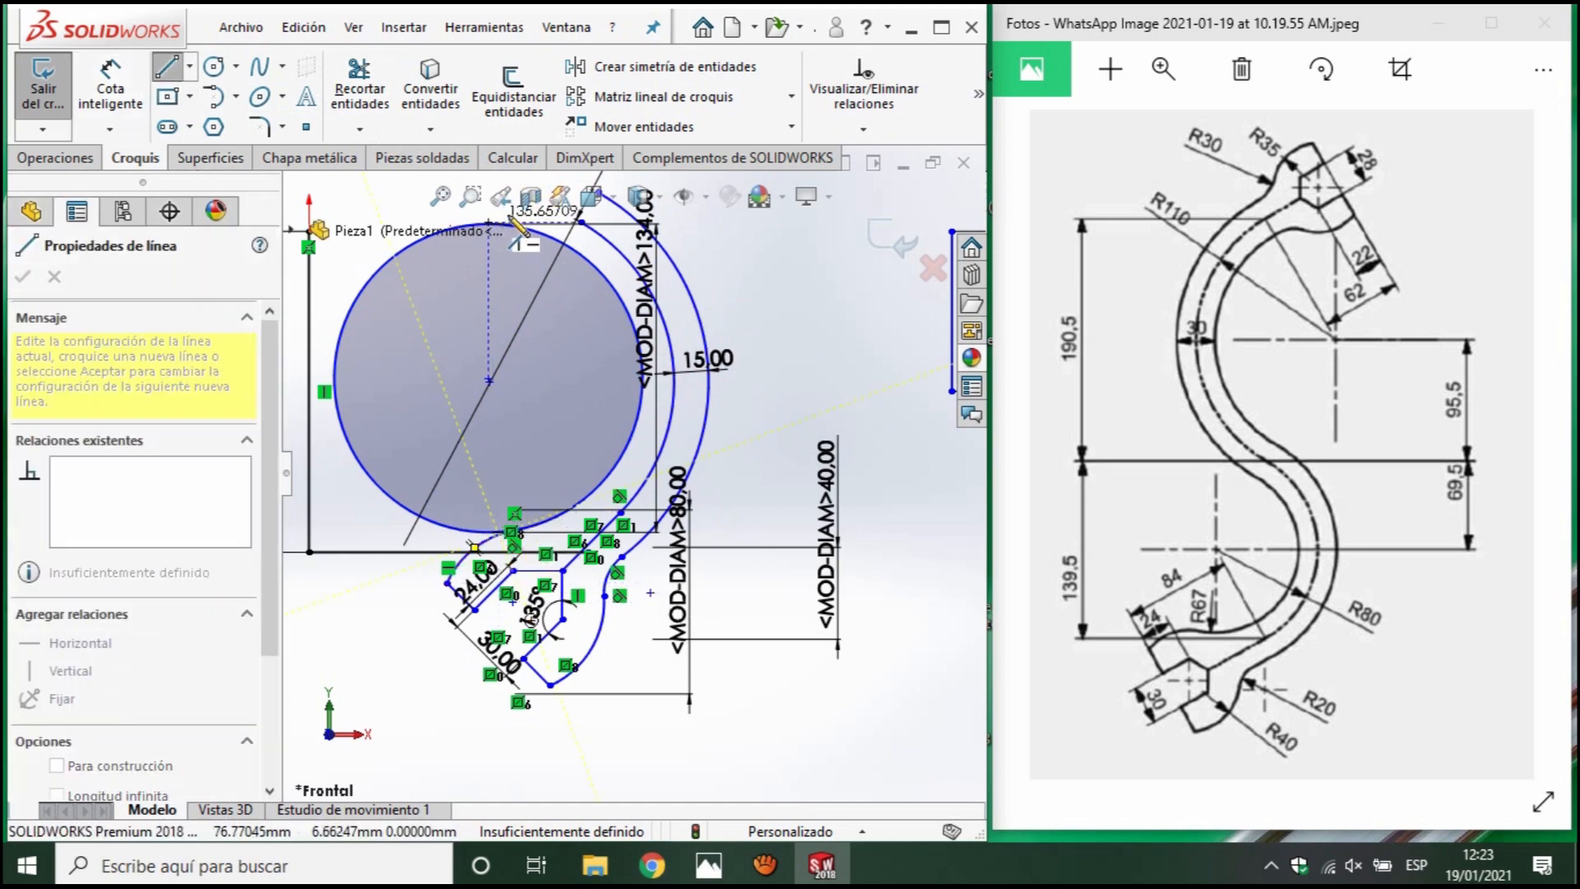
scroll(508, 223, down, 3)
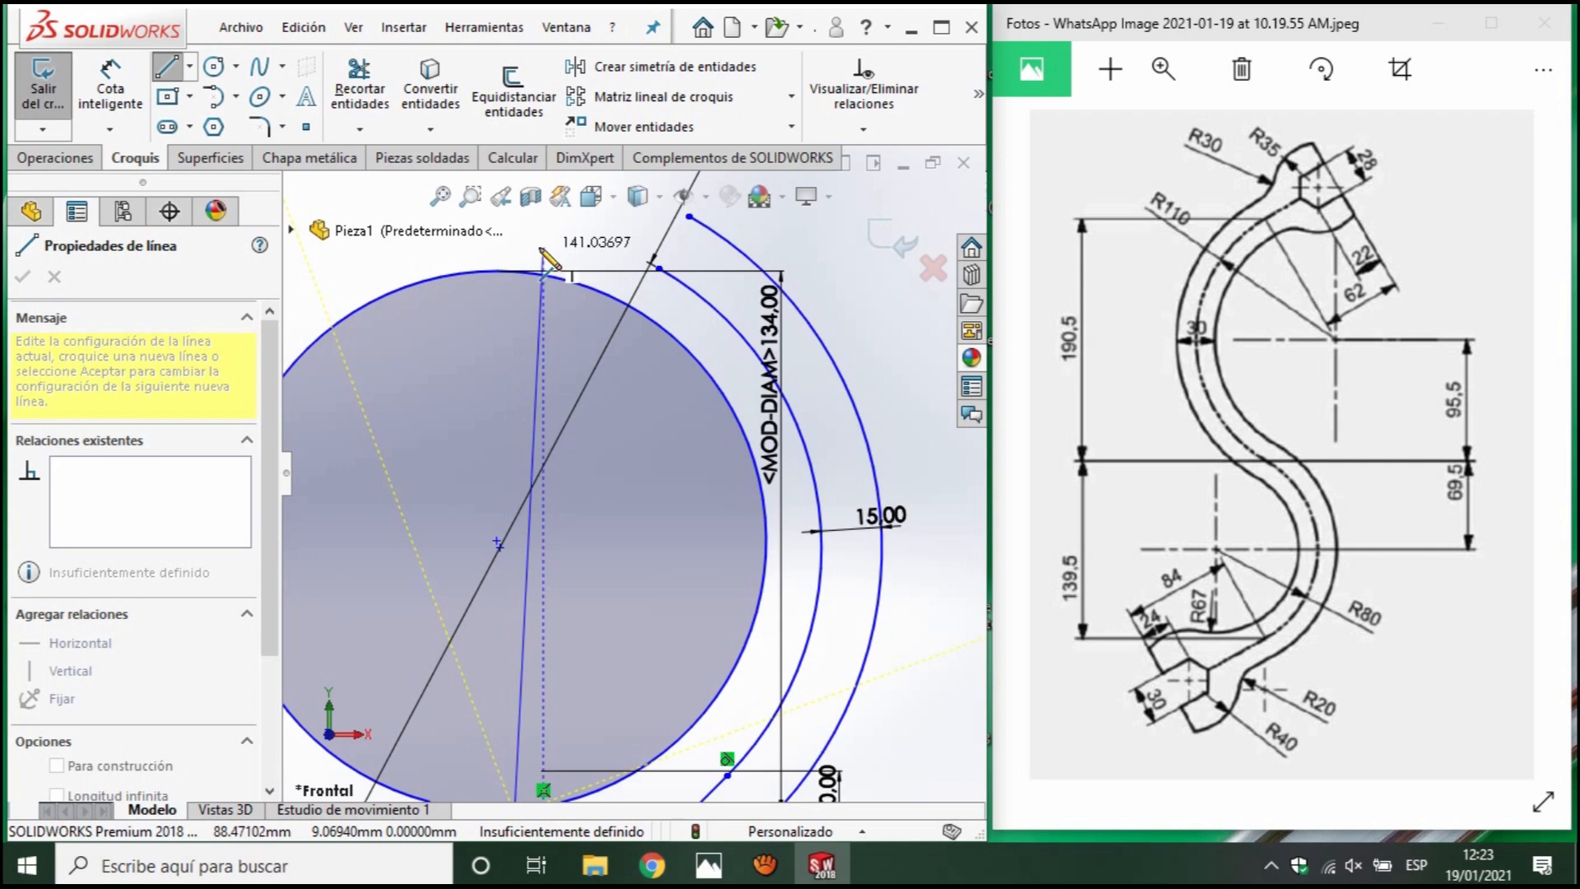
click(515, 252)
key(Escape)
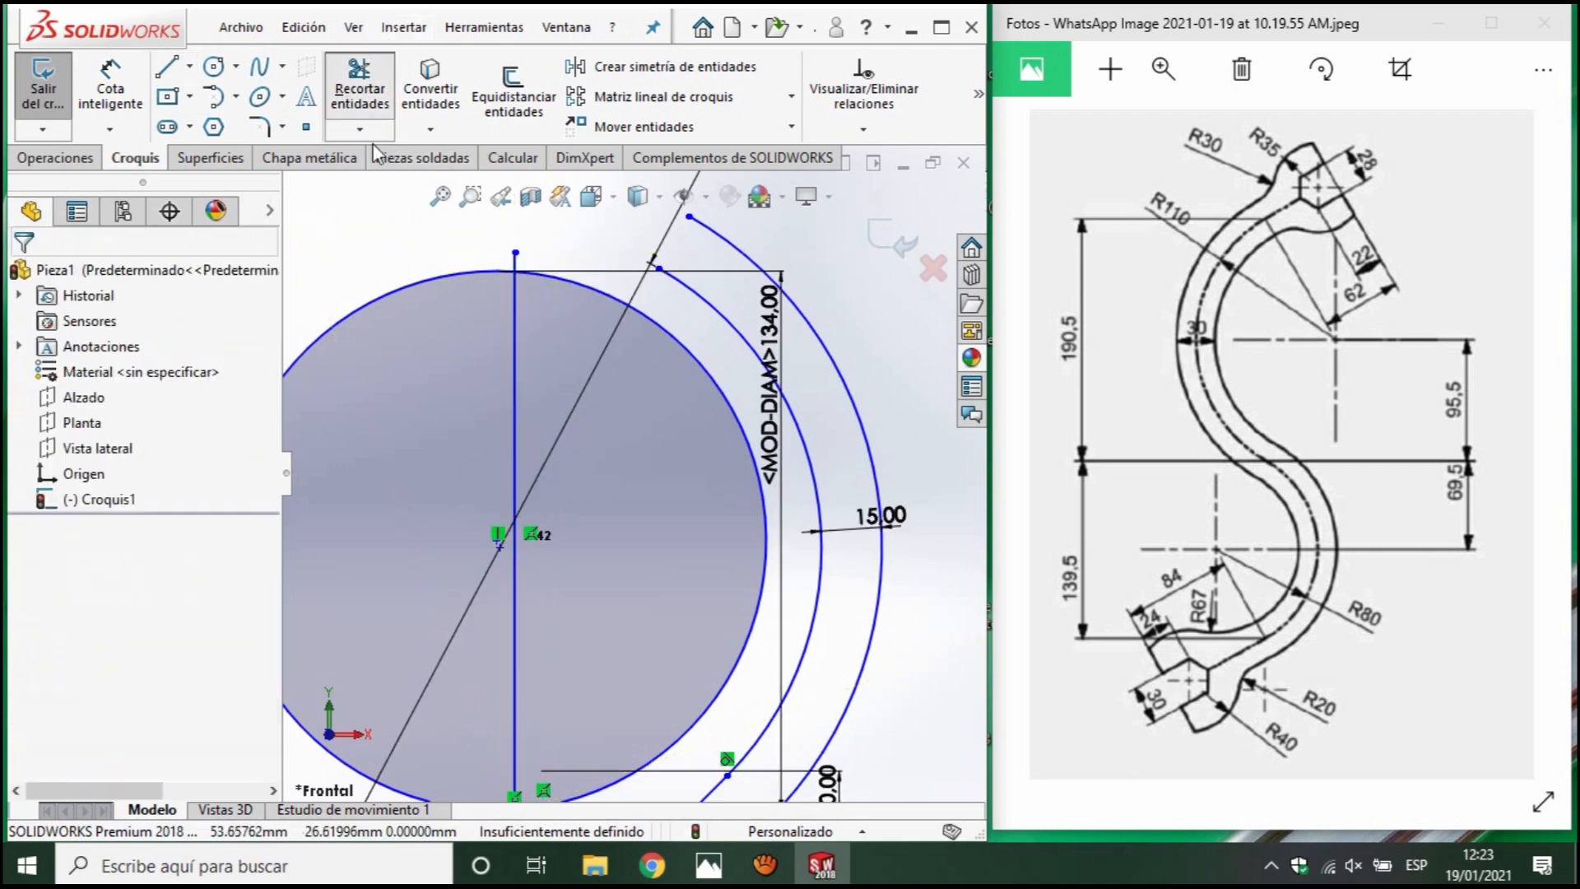
Trim away the part of the 134 mm circle on the vertical line's outer side, keeping the half nearest the offset curves.
click(360, 90)
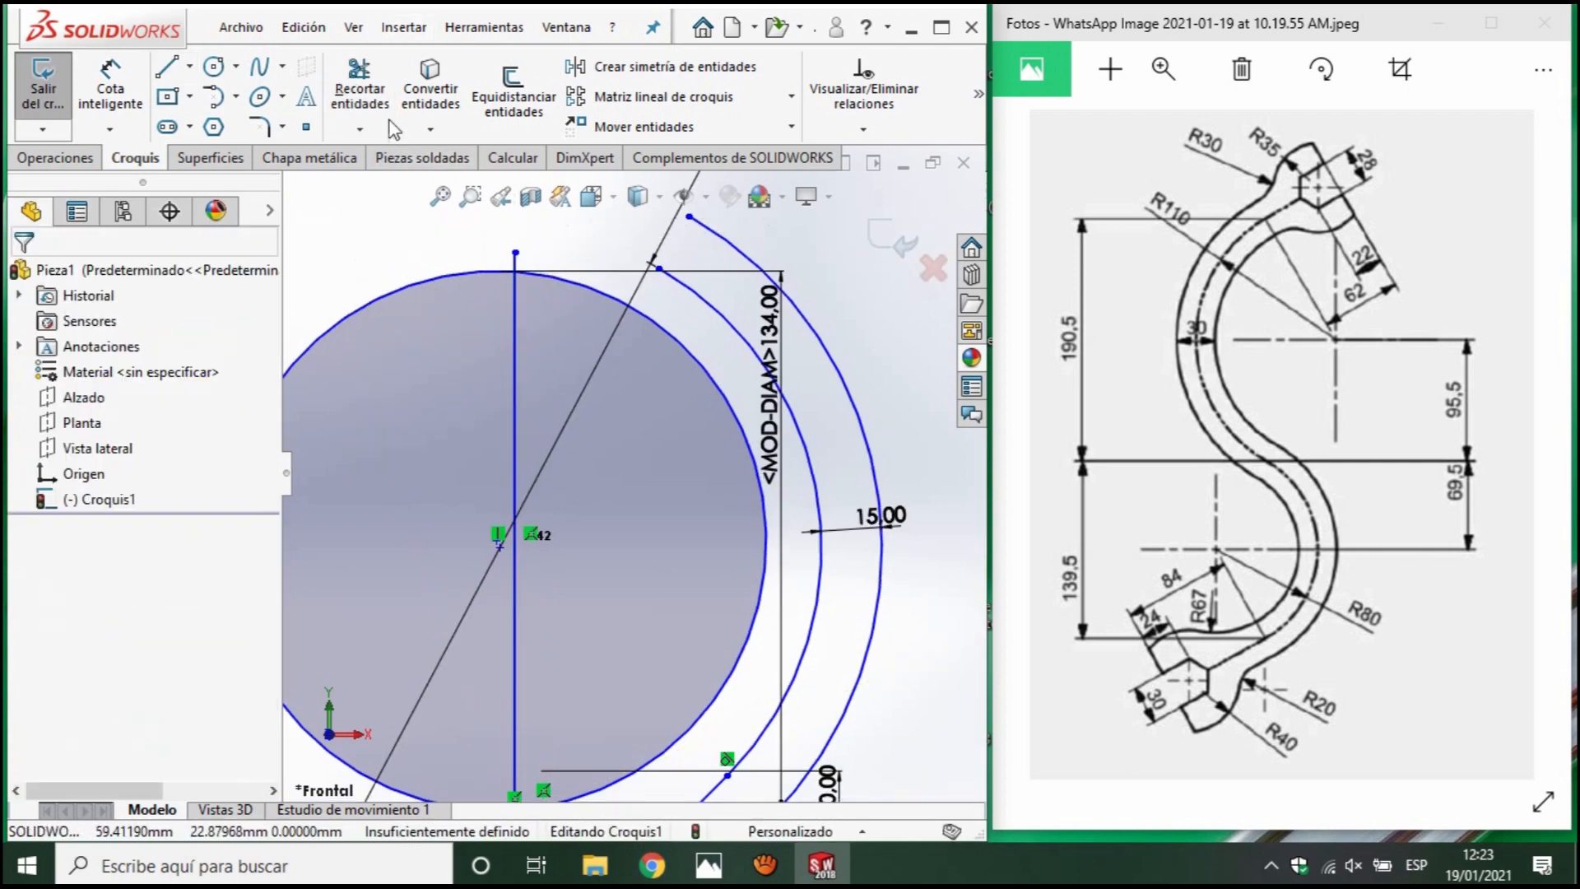
drag(440, 247, 453, 318)
scroll(525, 322, up, 3)
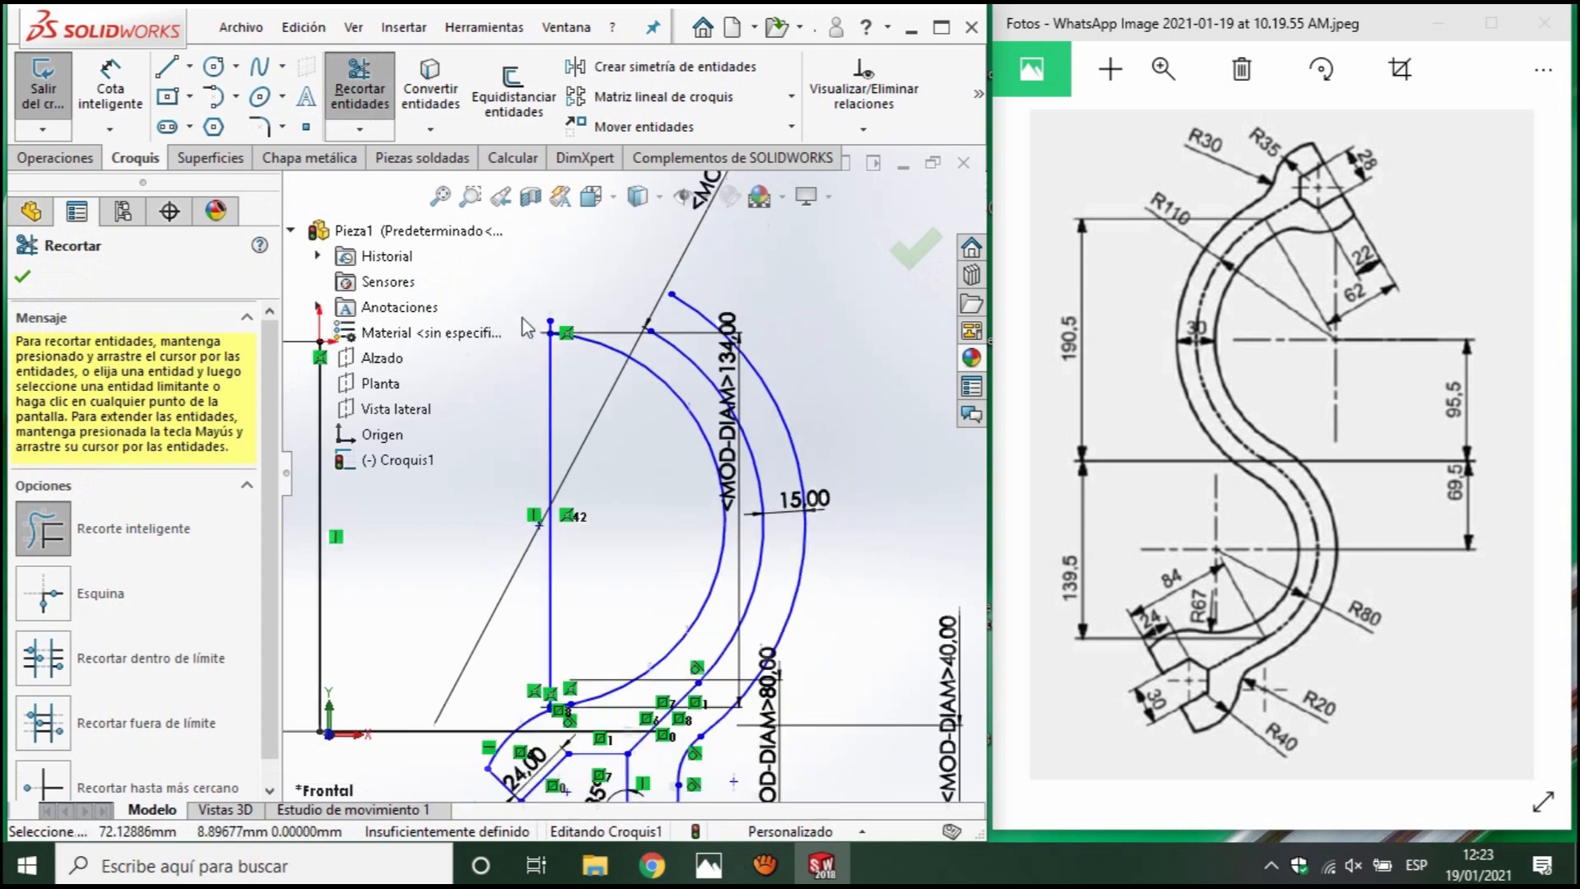
scroll(538, 353, down, 2)
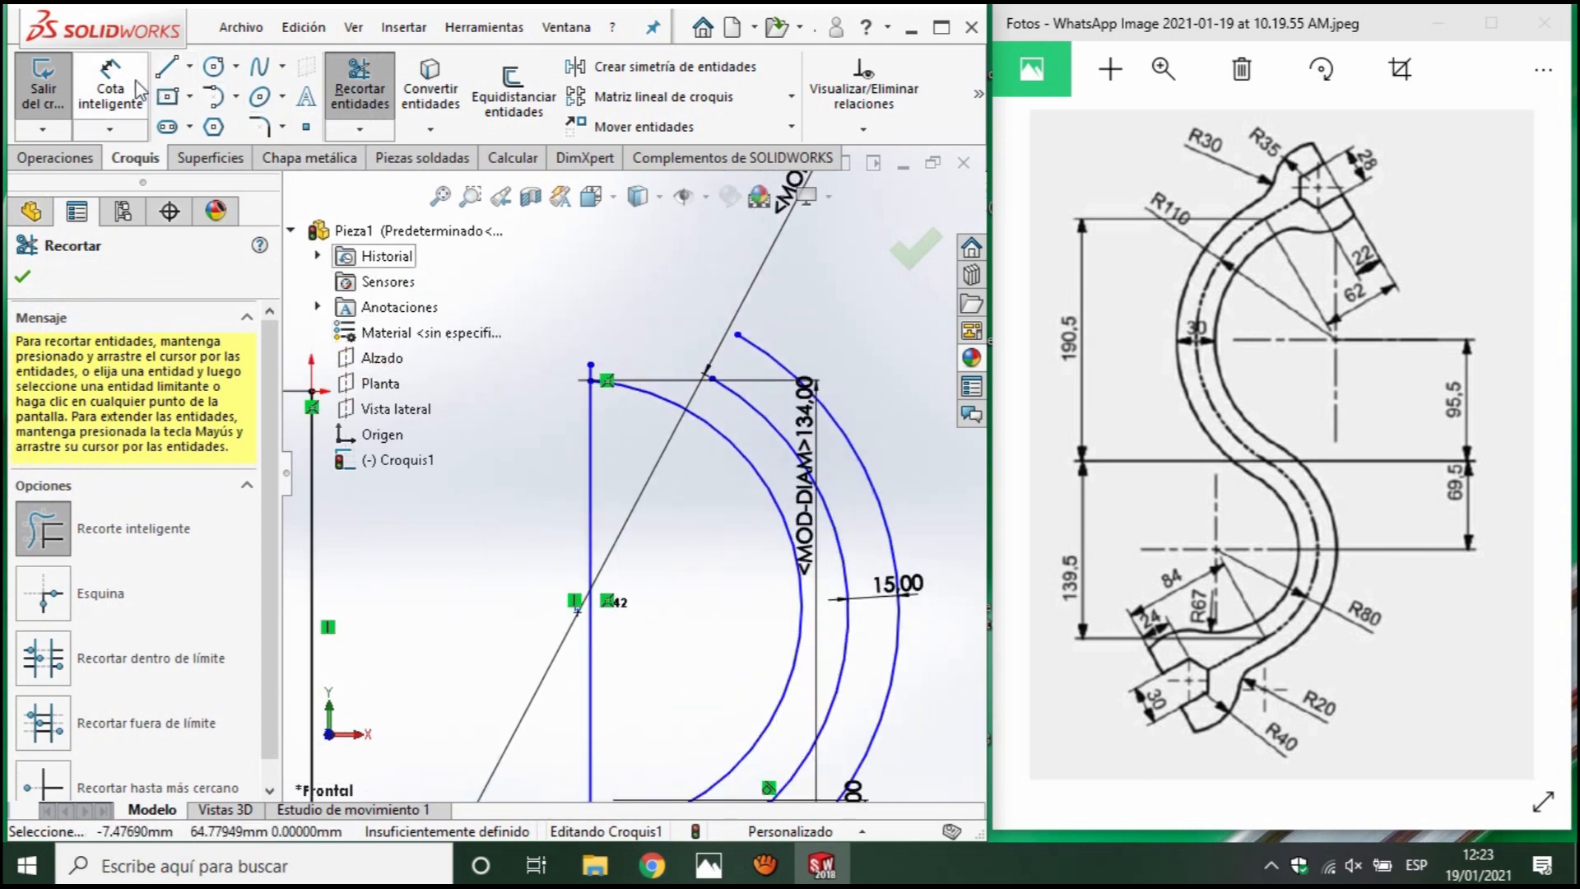
click(110, 91)
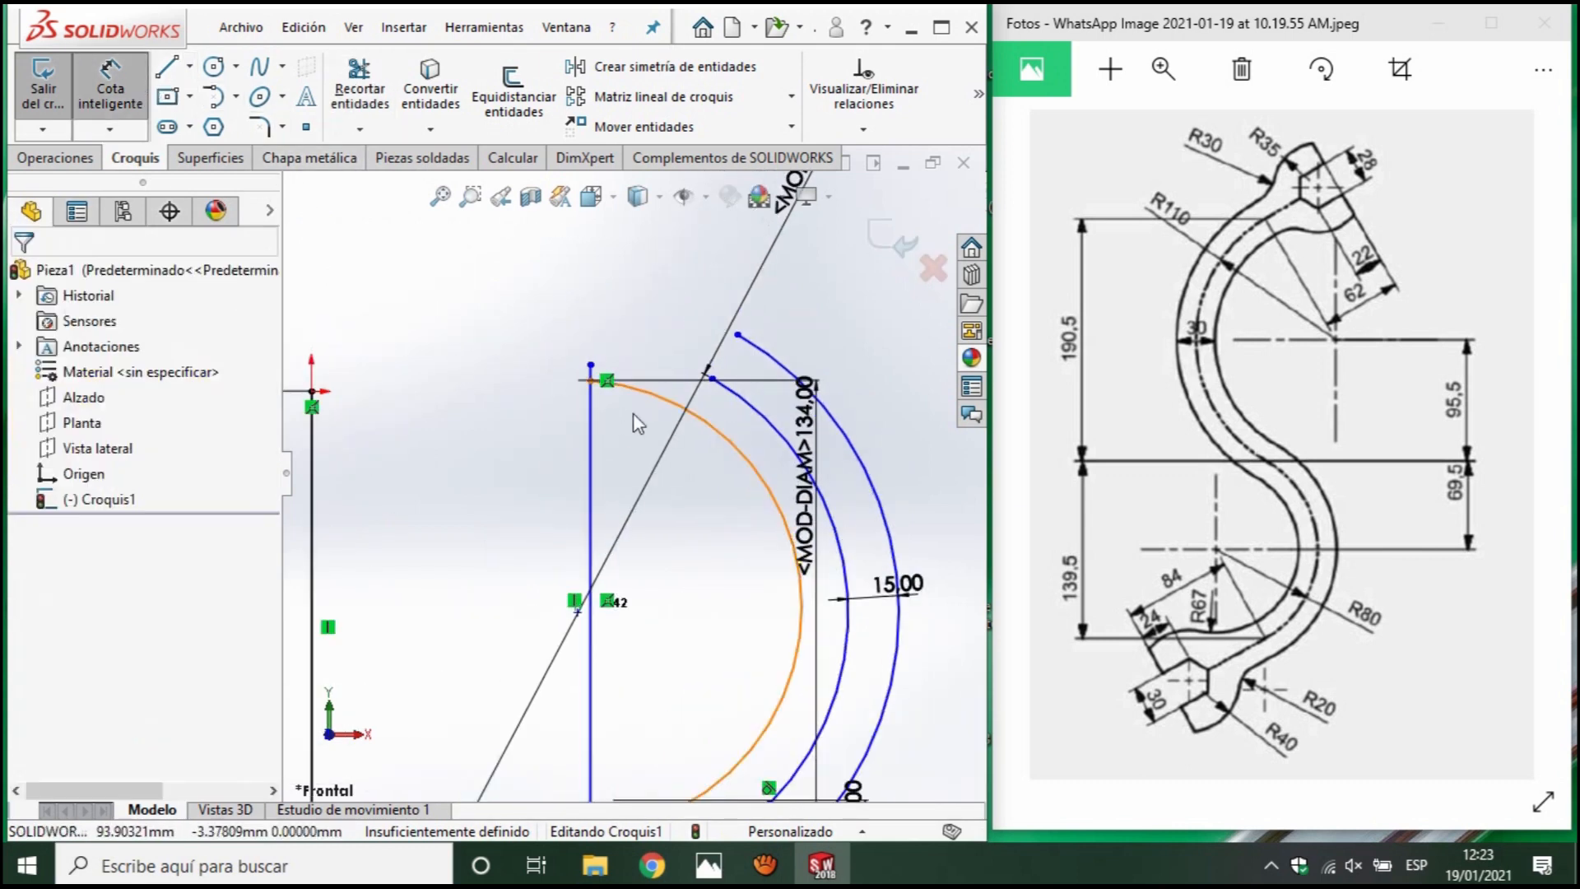
click(786, 523)
click(884, 536)
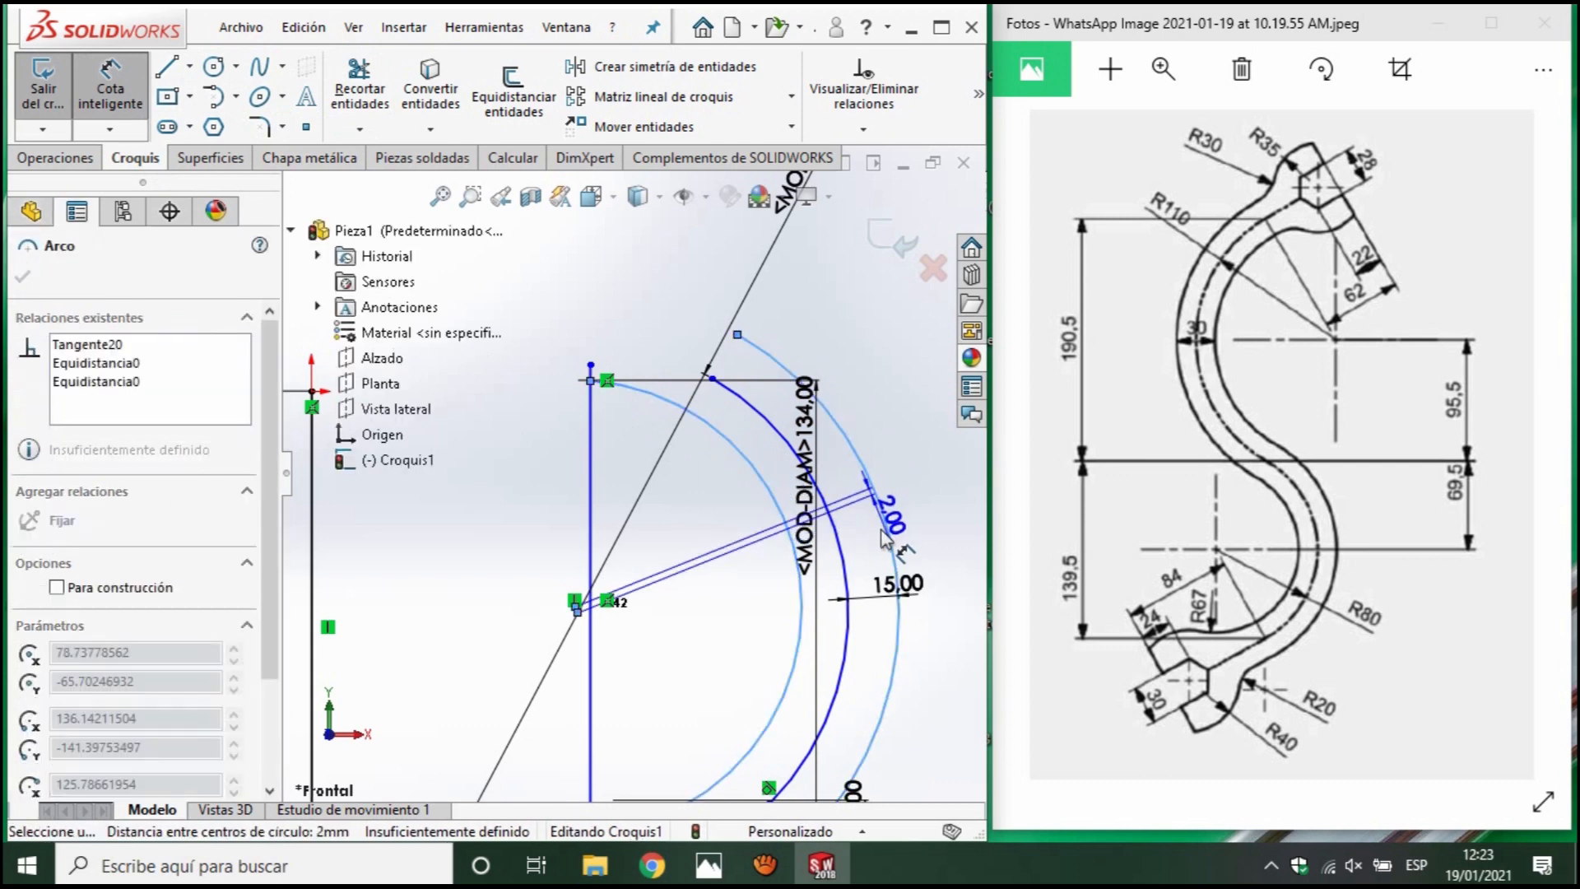
key(Escape)
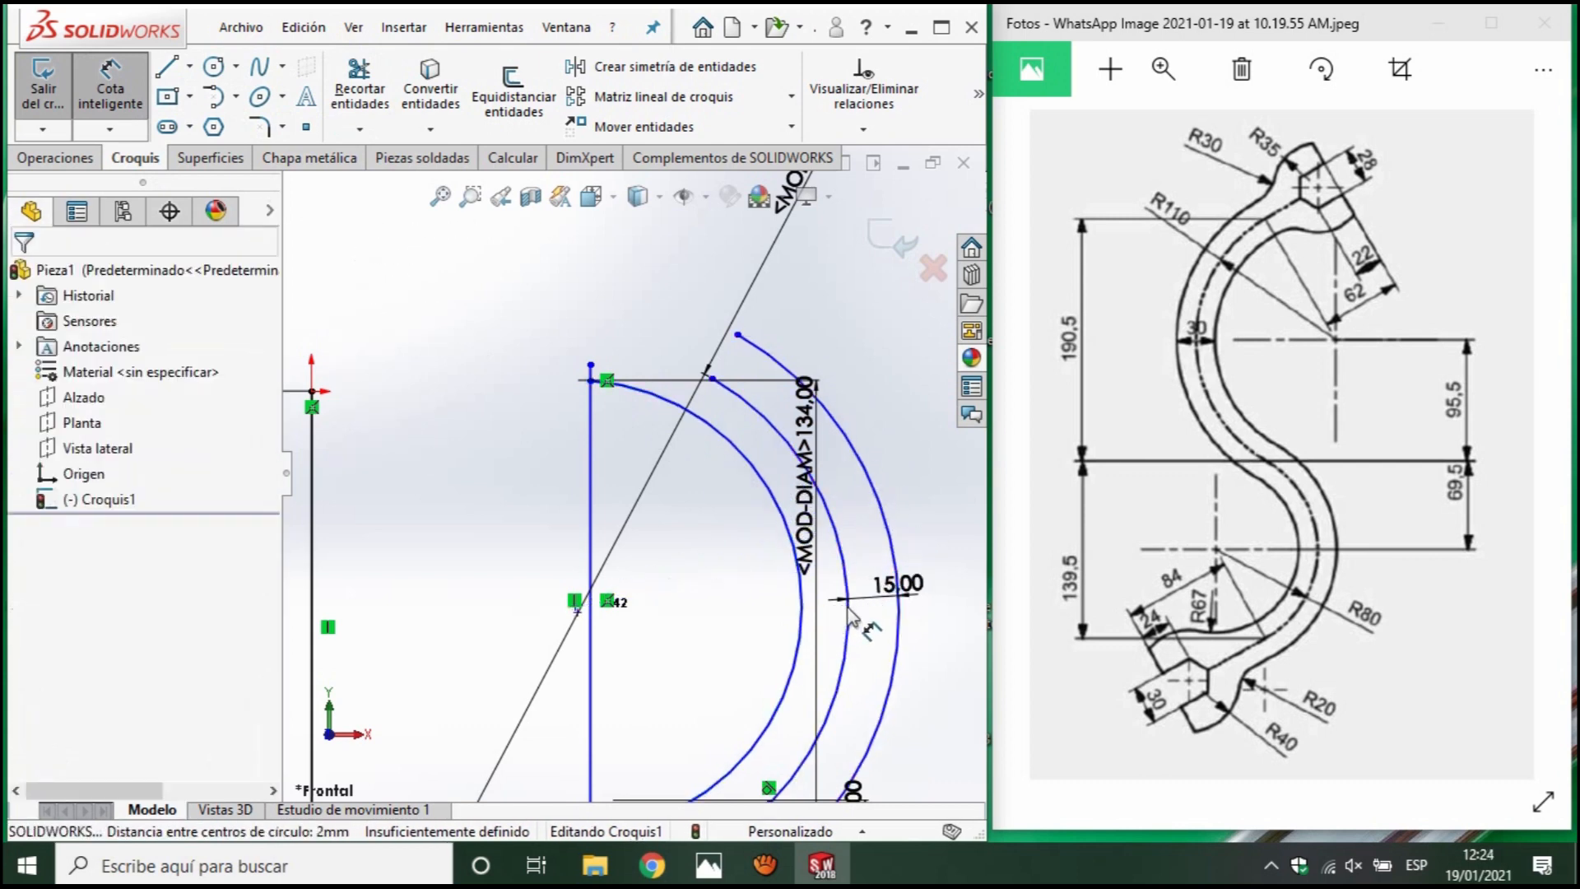
click(847, 617)
click(804, 638)
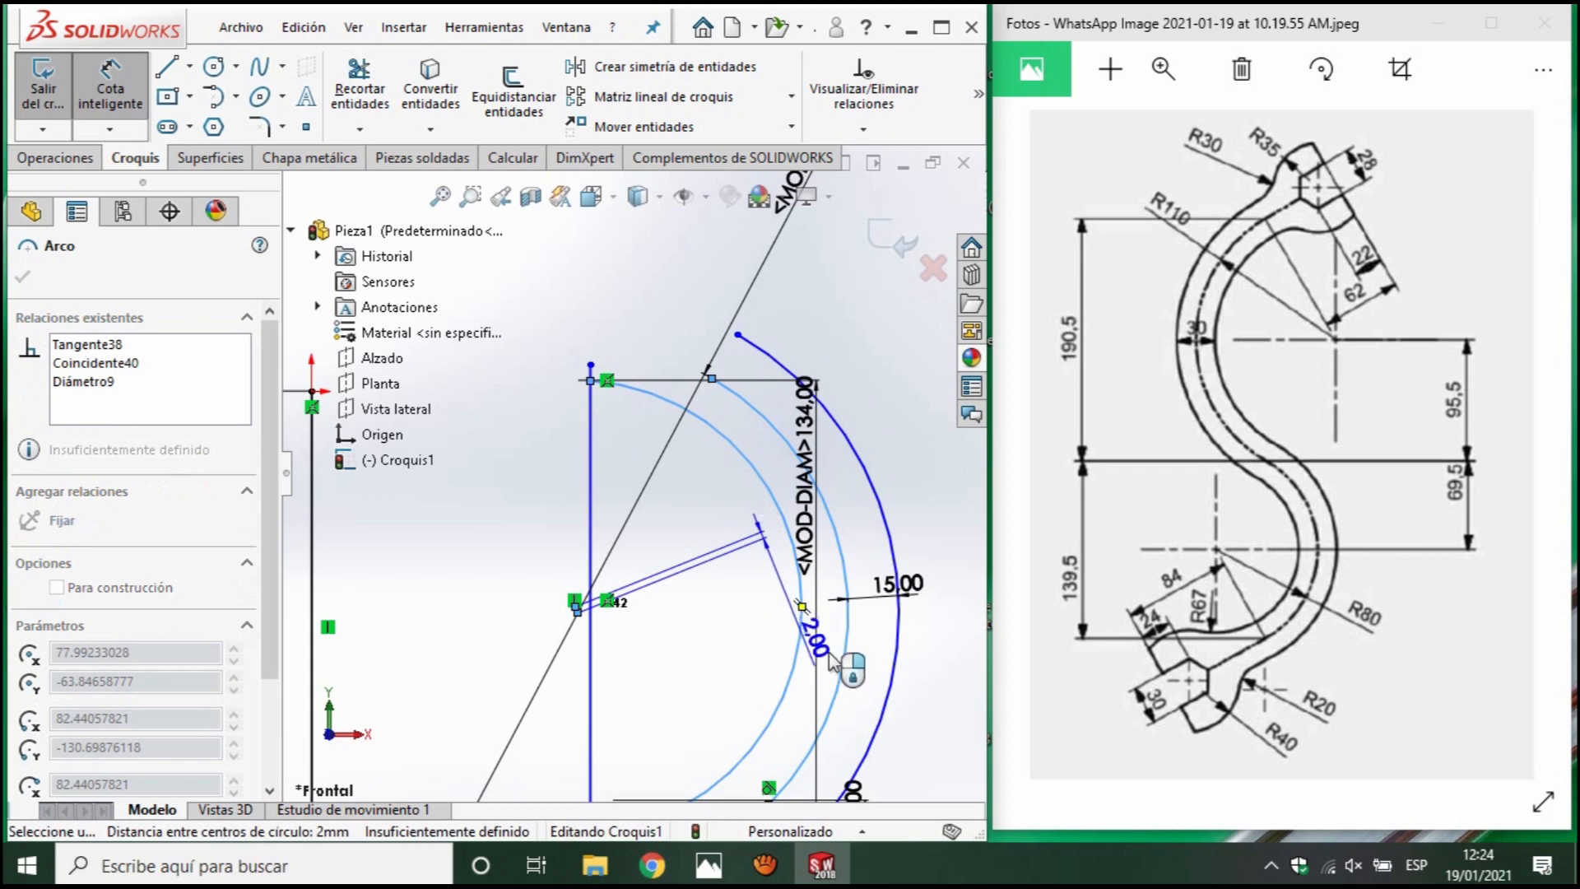
key(Escape)
key(Escape)
Offset the middle arc and its connected line 15 mm inward, with the bidirectional option off and dimensions added.
scroll(798, 642, up, 3)
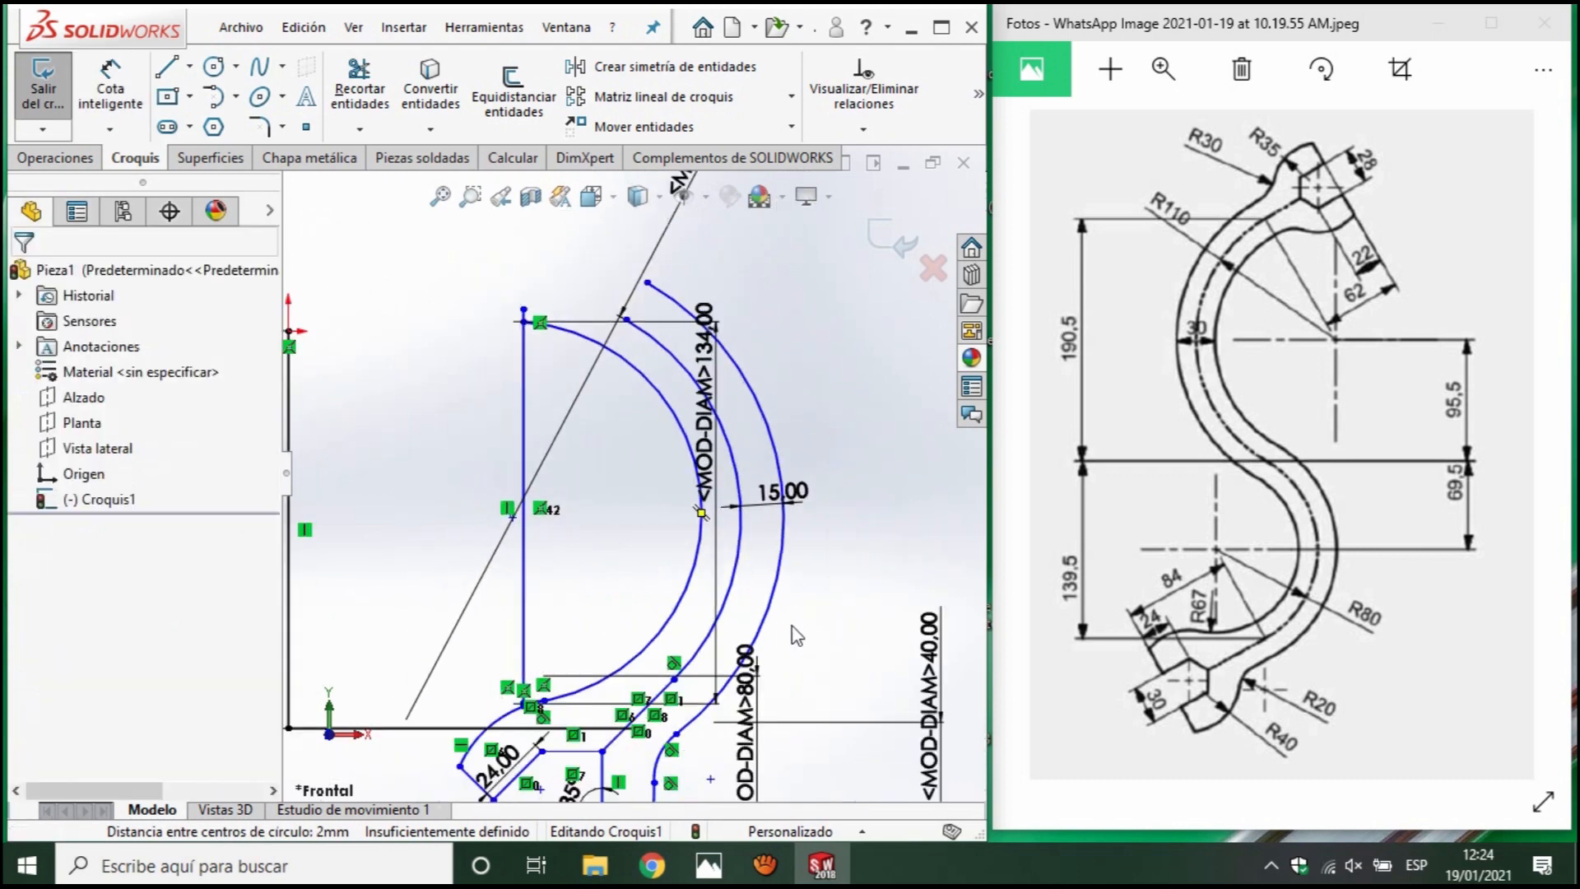
scroll(770, 529, down, 3)
scroll(659, 485, up, 2)
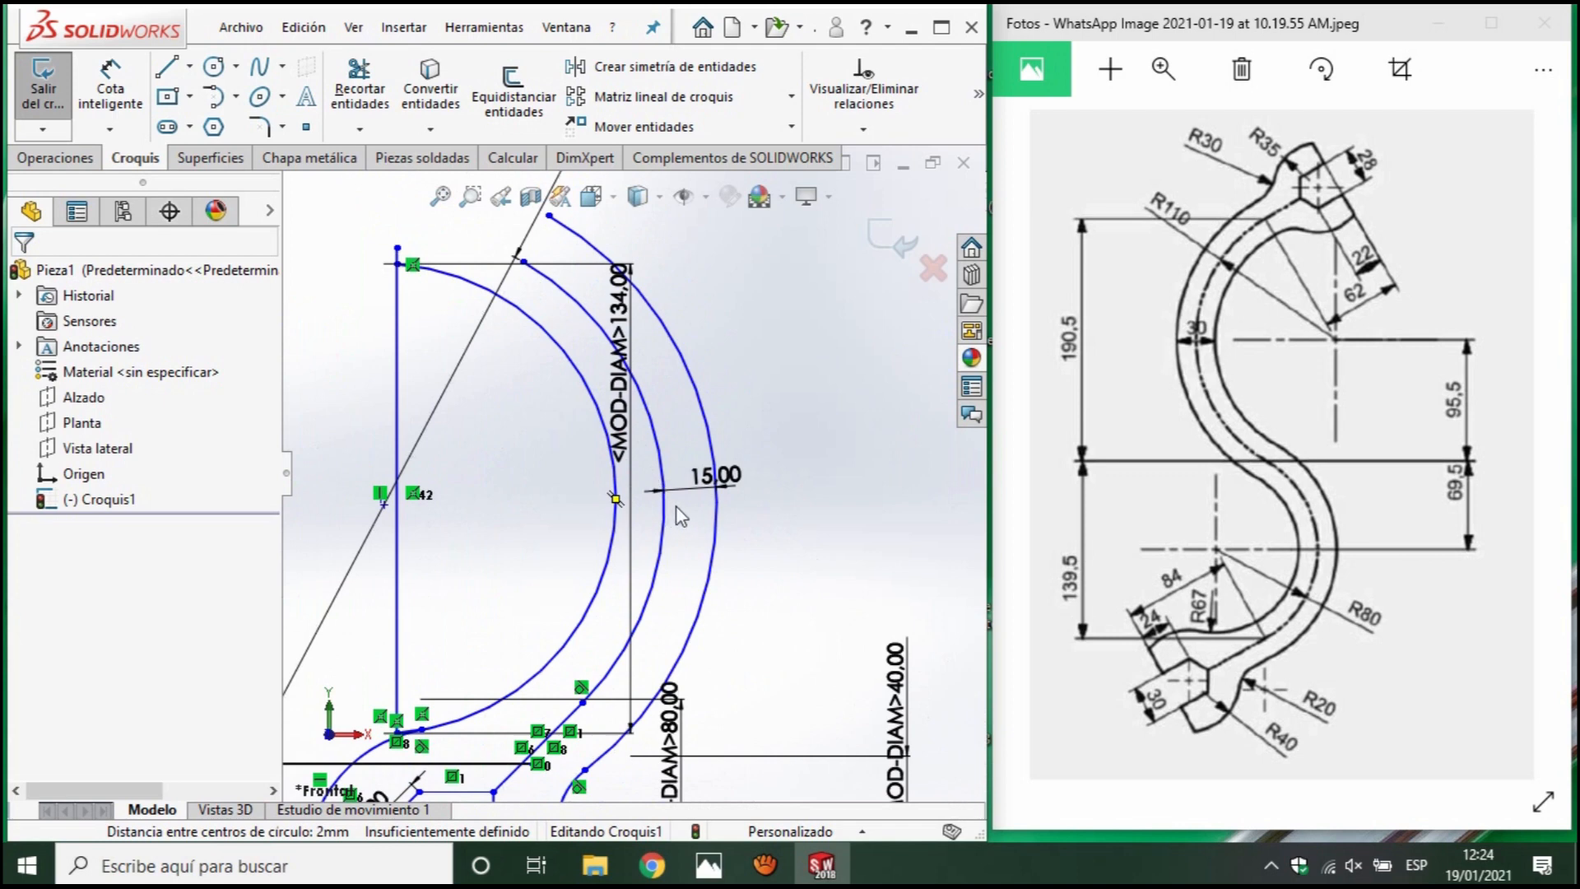
scroll(679, 516, down, 2)
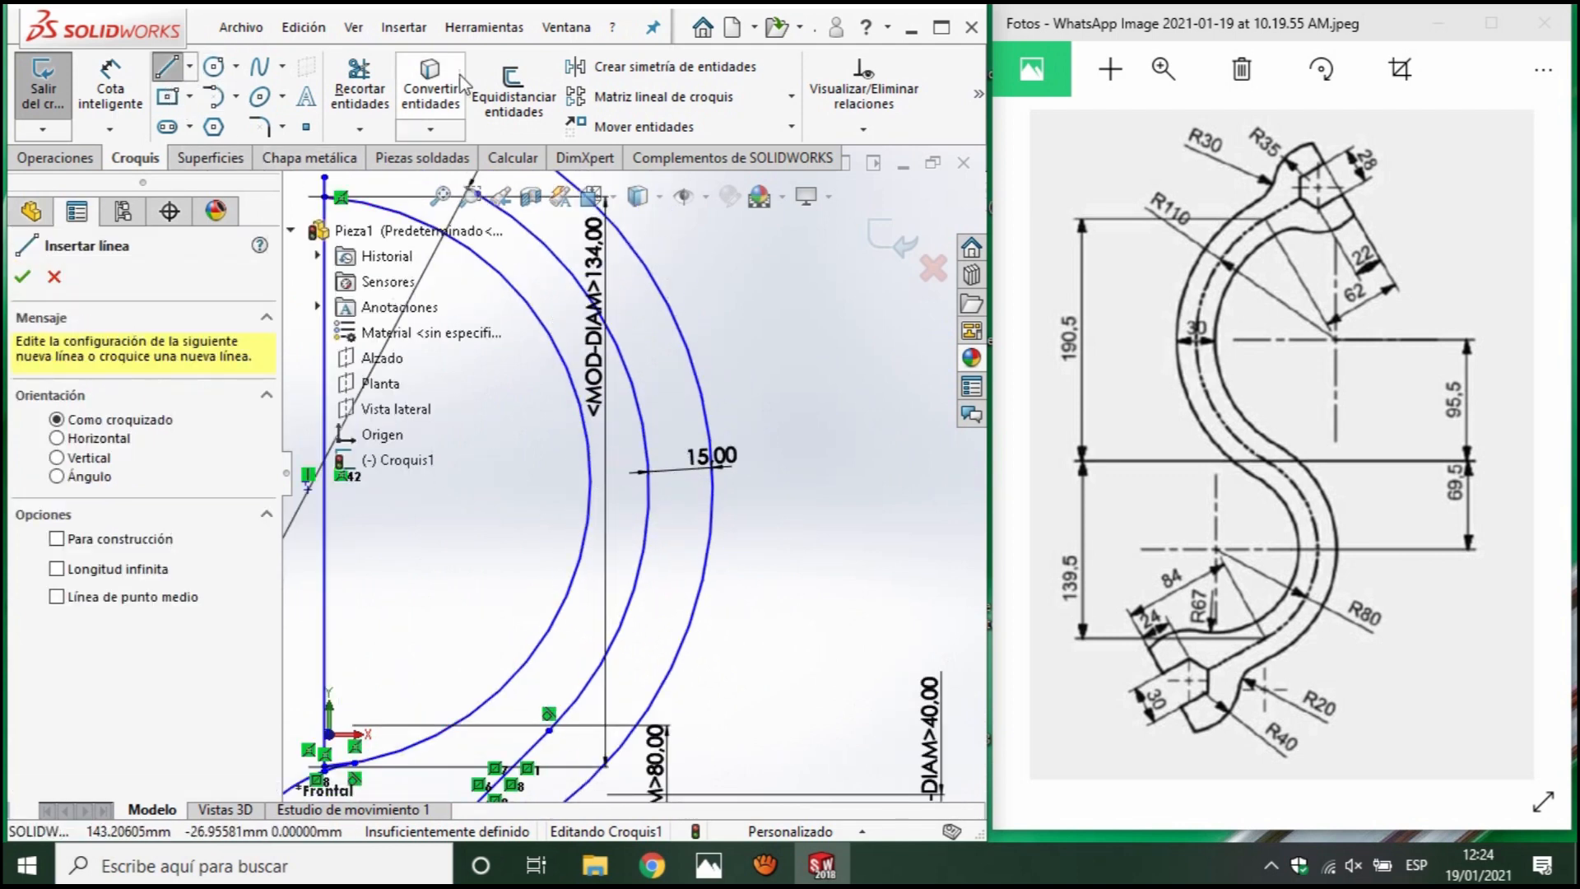
click(514, 97)
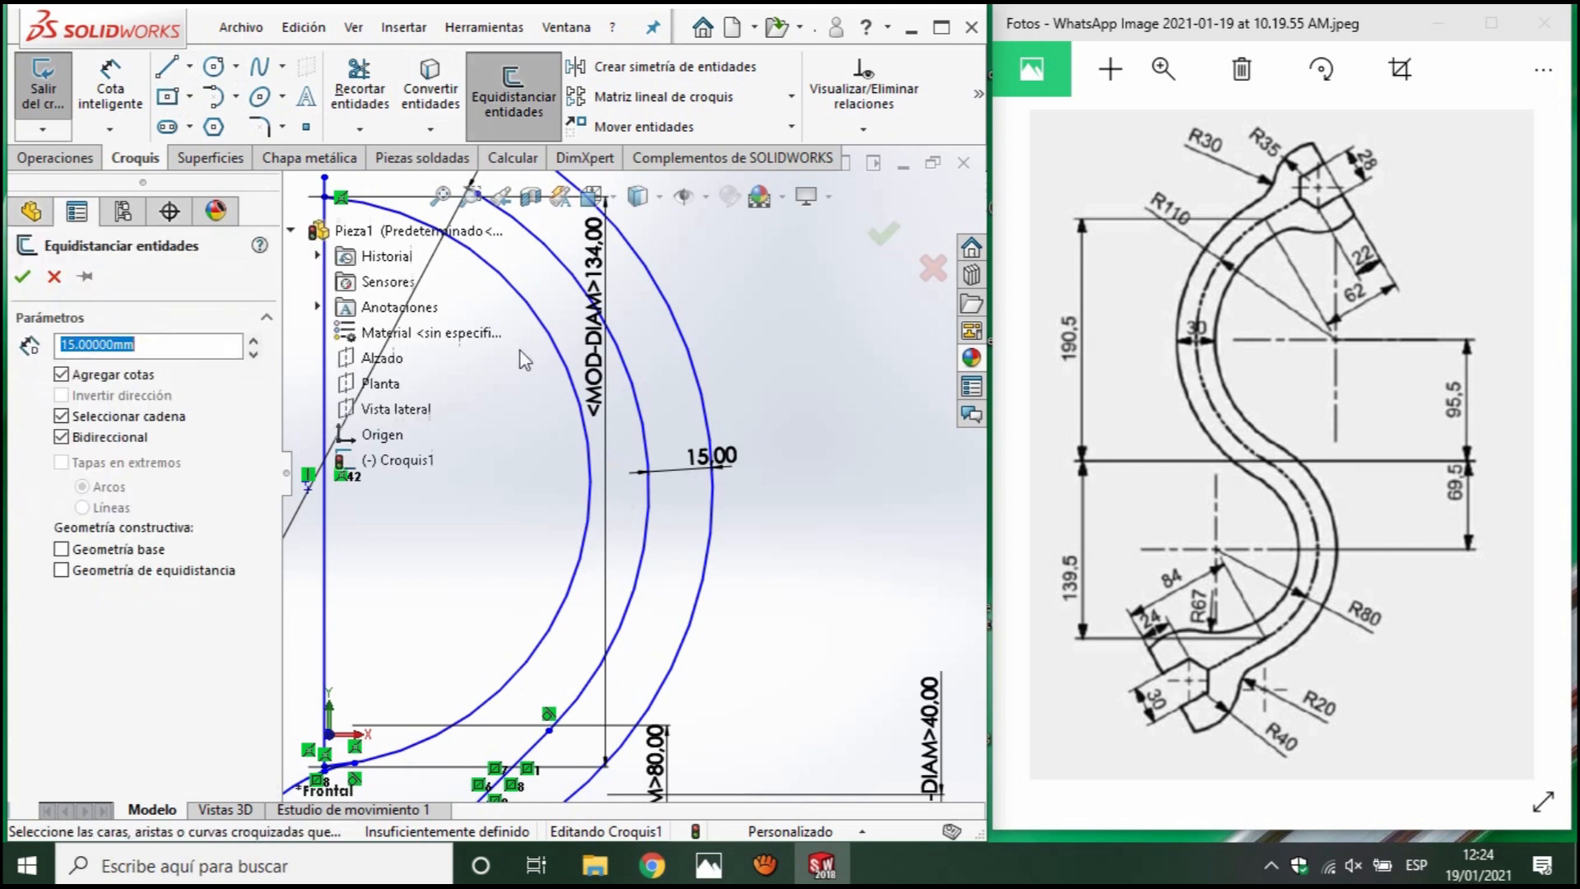
click(645, 560)
scroll(625, 565, up, 3)
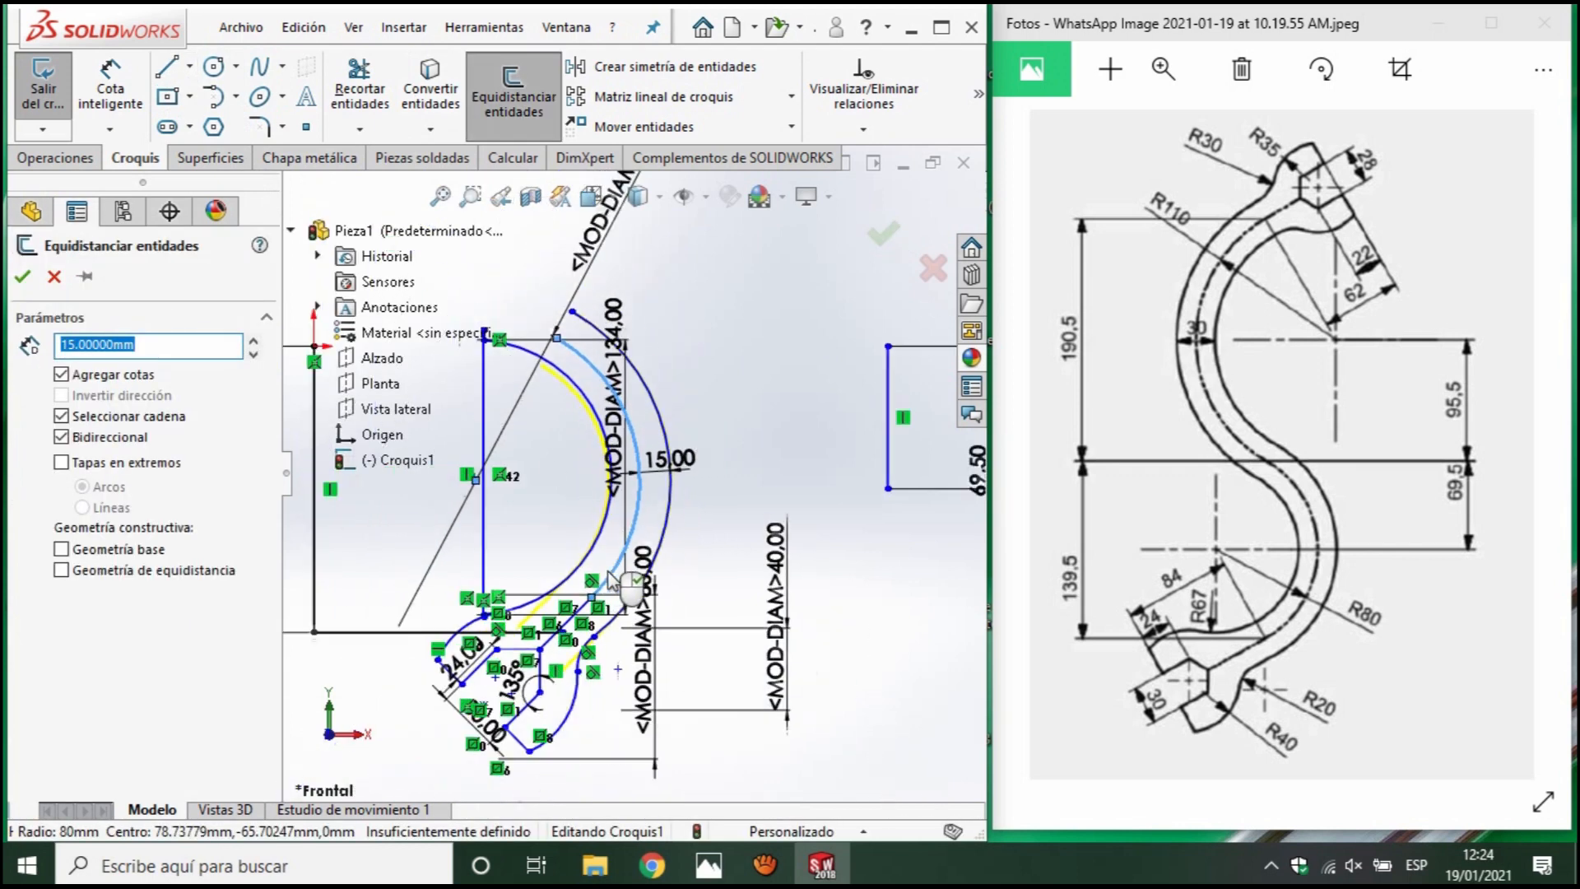
scroll(599, 566, down, 6)
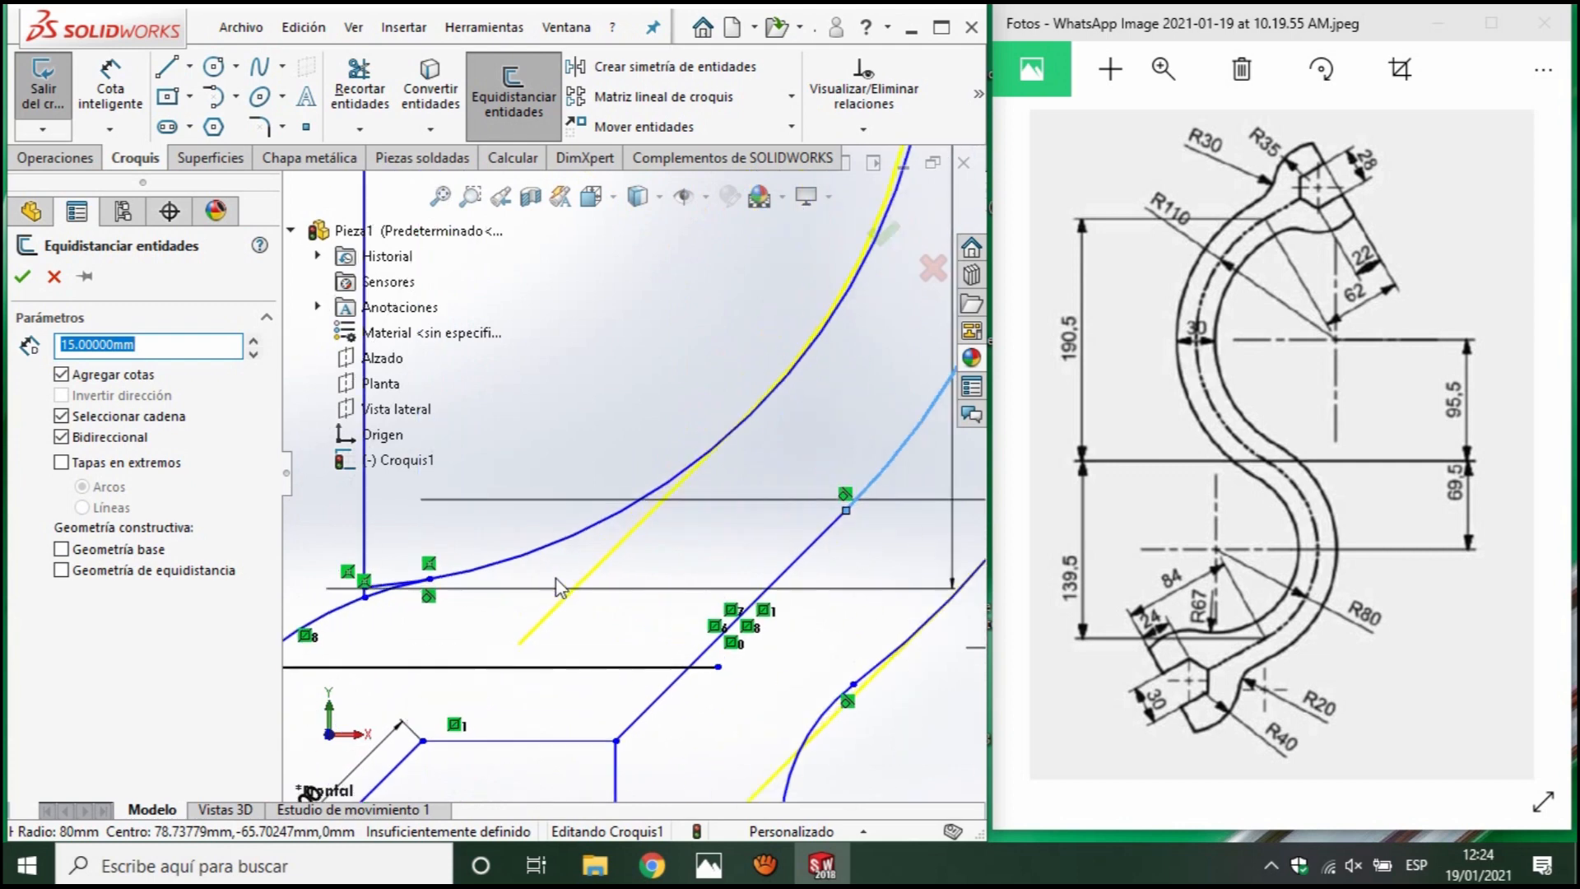
scroll(637, 658, up, 2)
scroll(833, 668, up, 2)
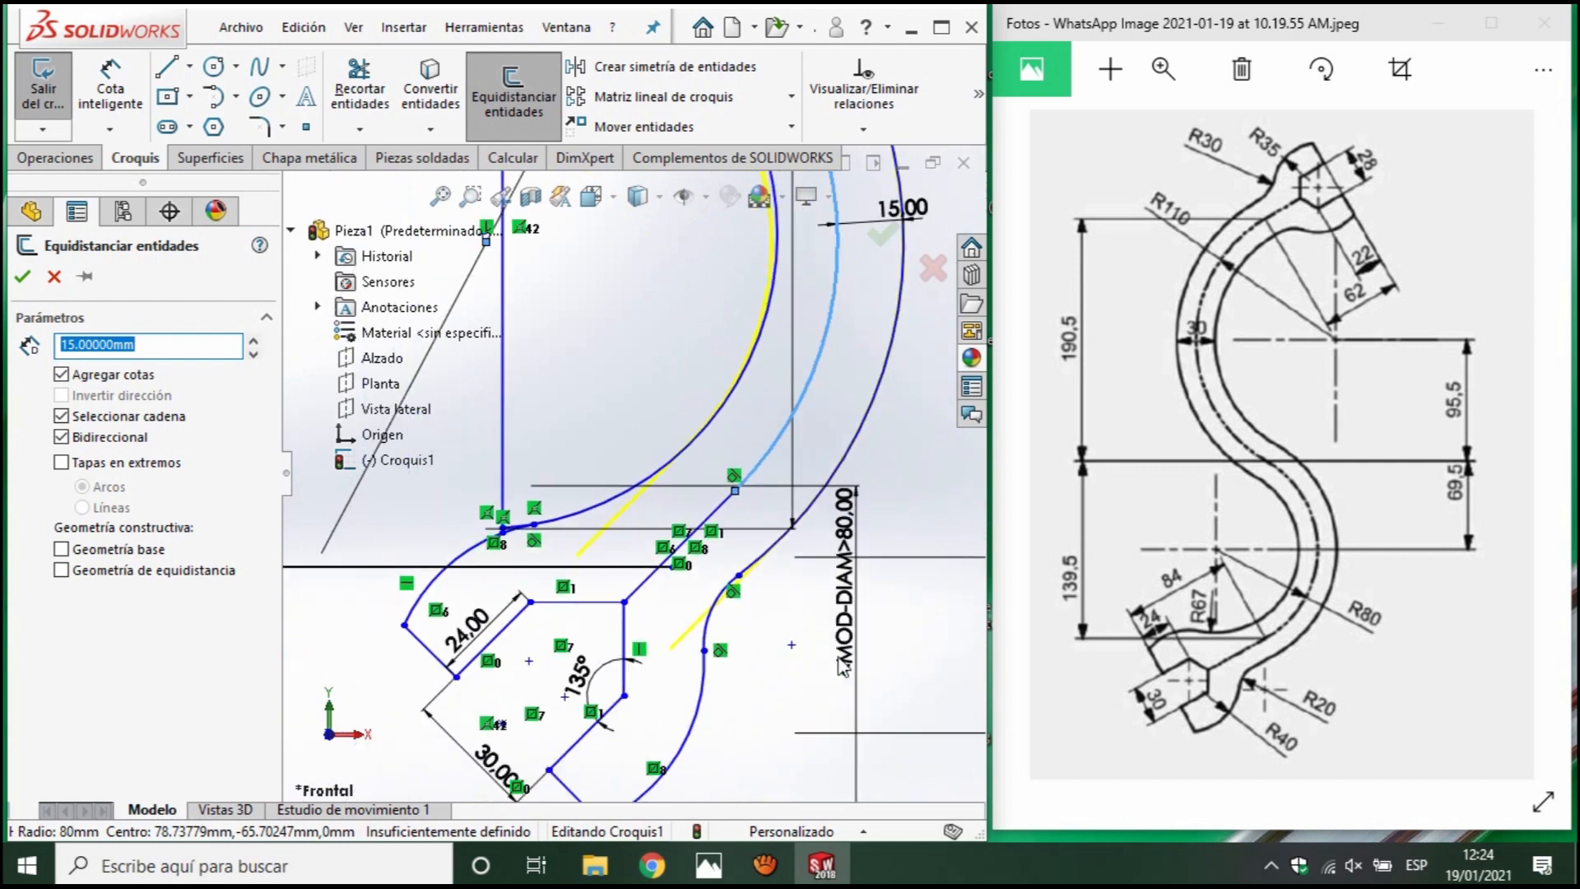
scroll(809, 597, down, 3)
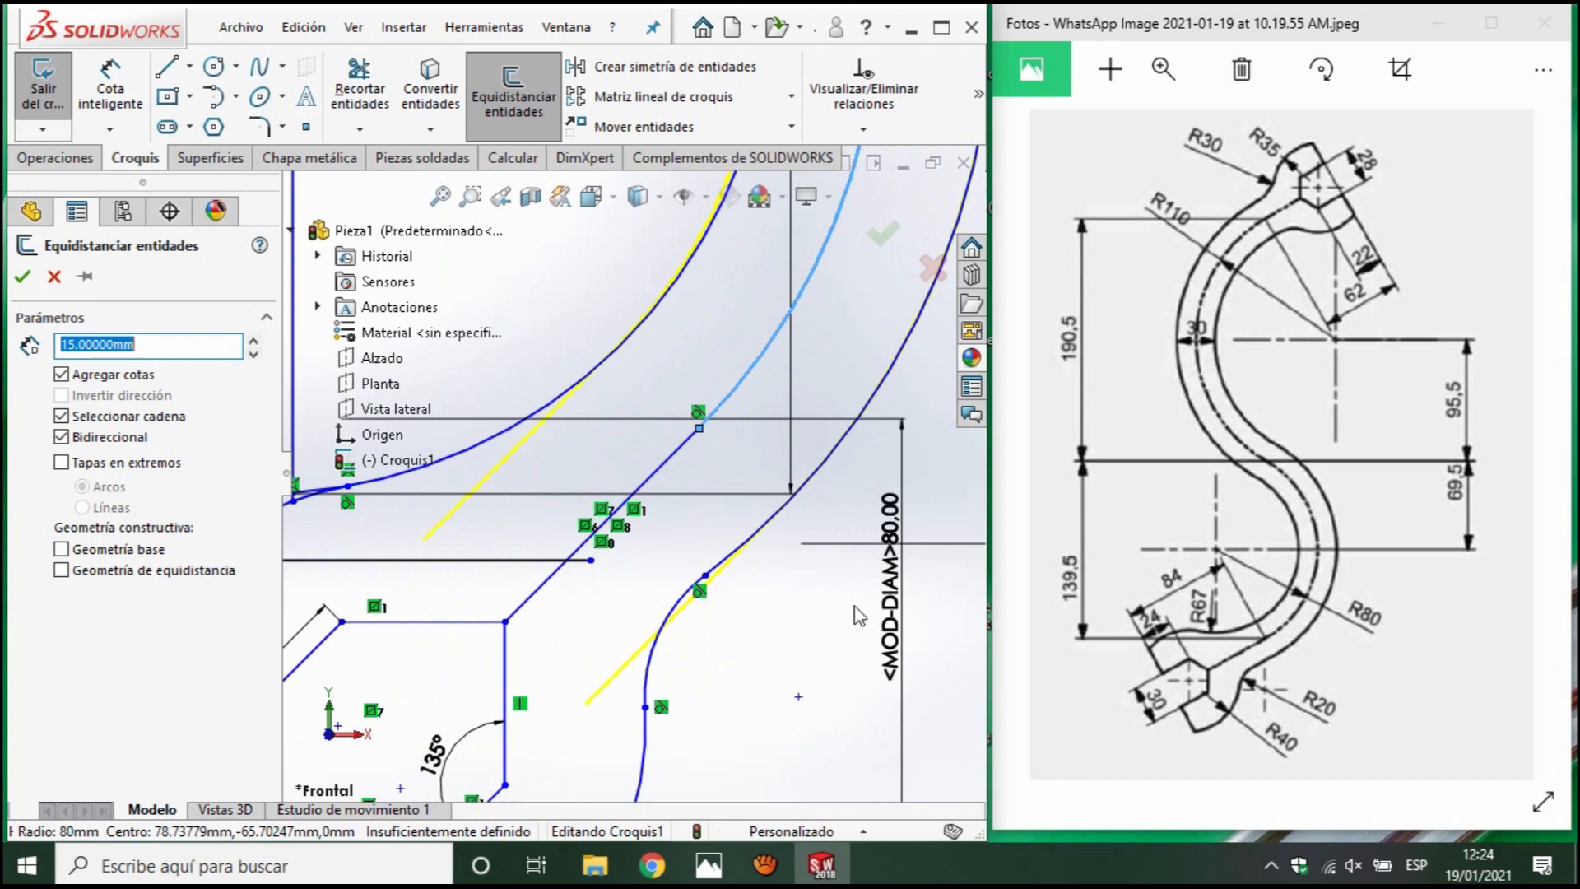
scroll(862, 616, up, 2)
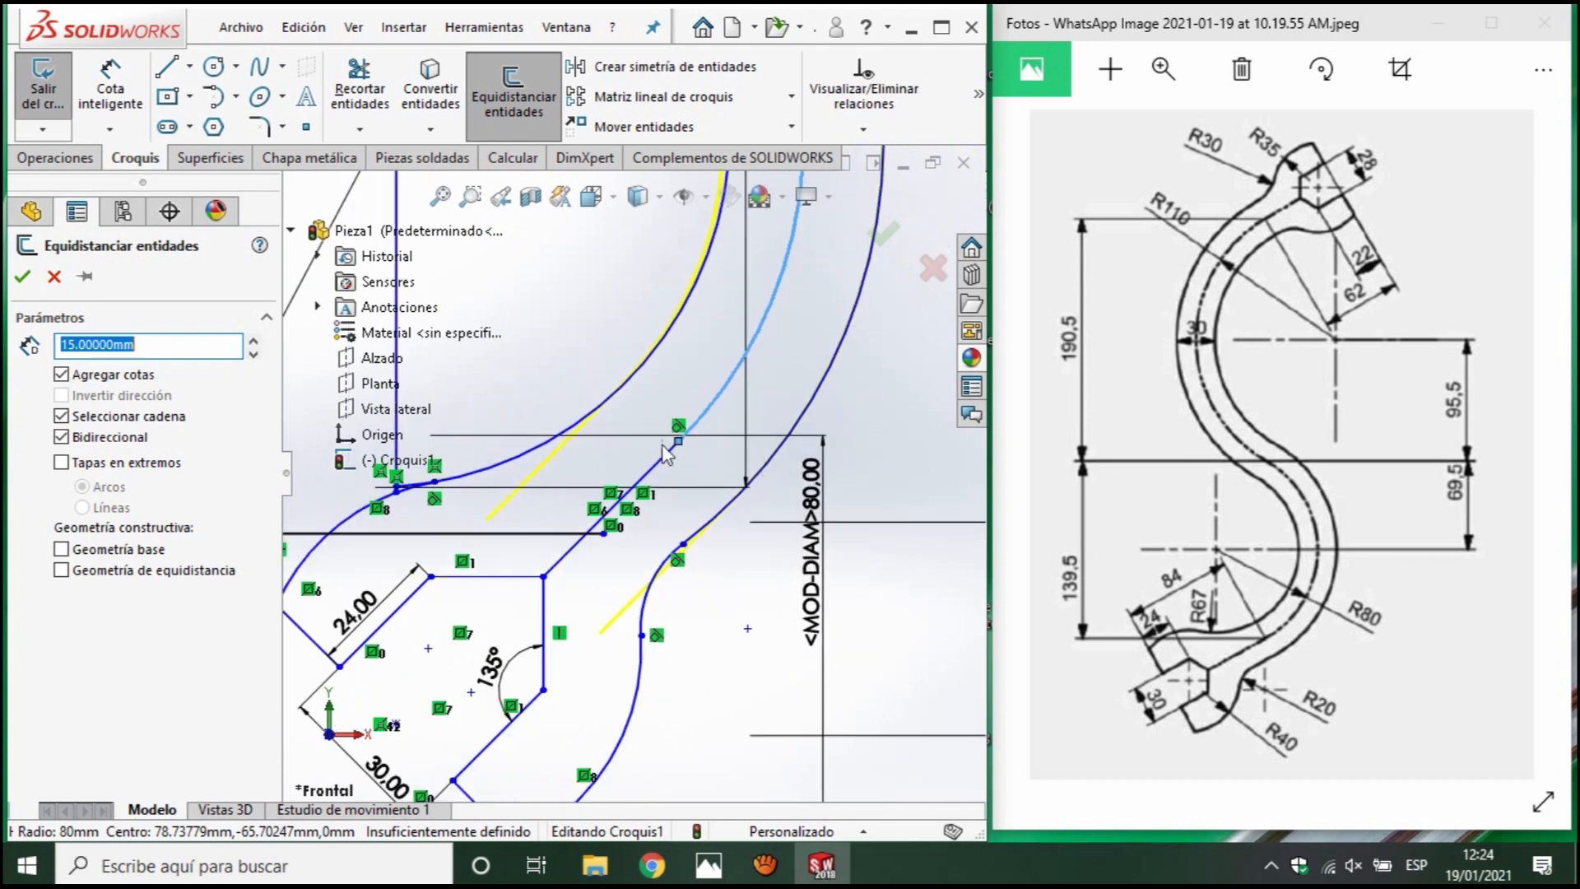
click(61, 437)
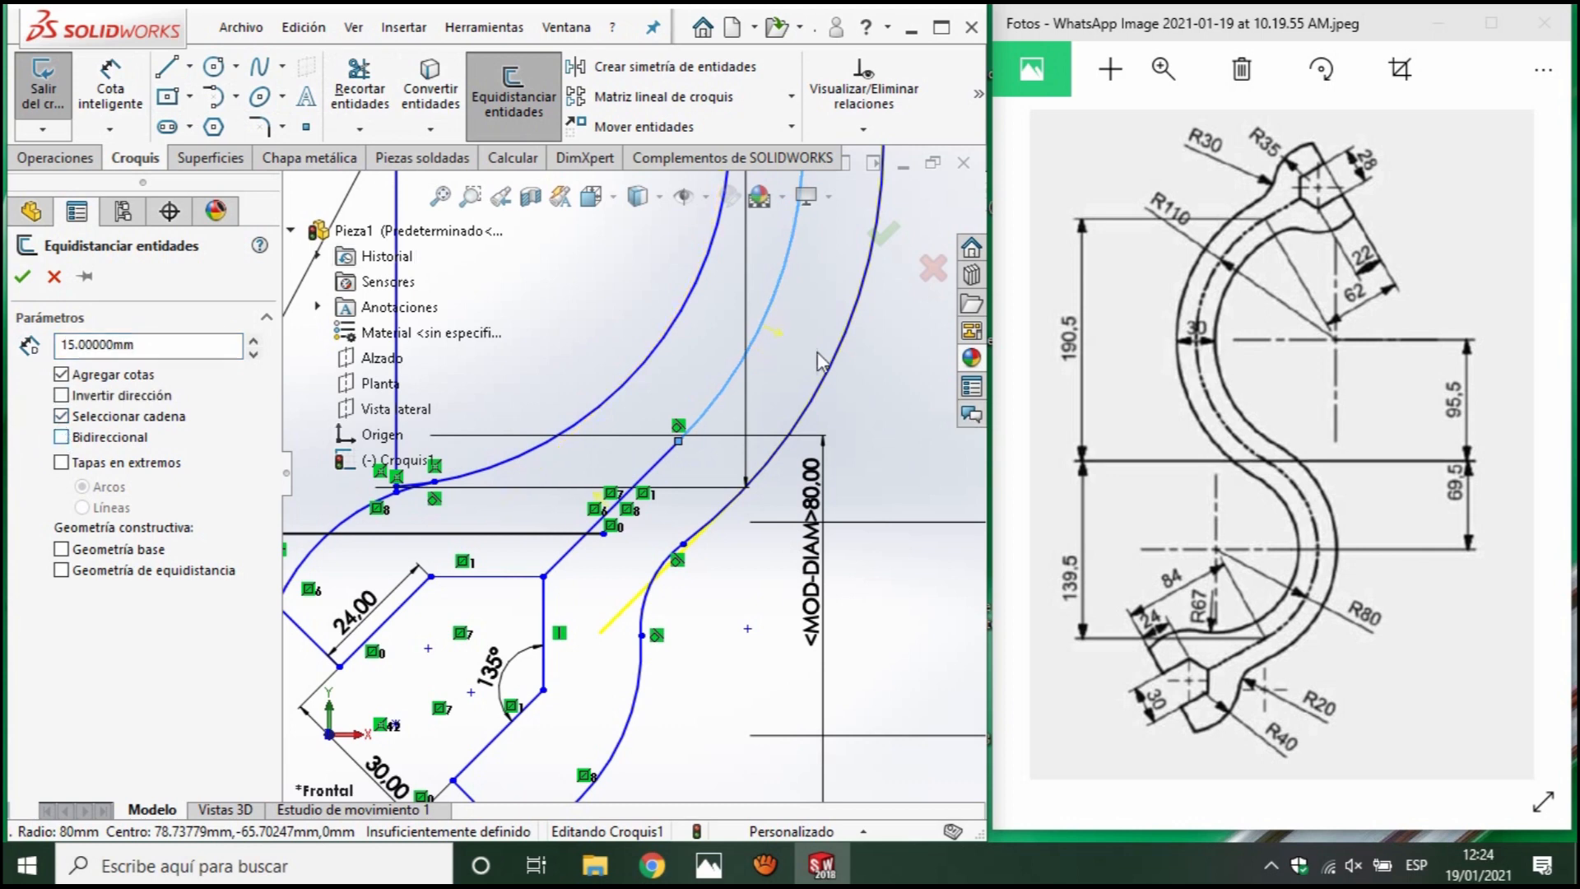
scroll(682, 354, up, 2)
click(705, 259)
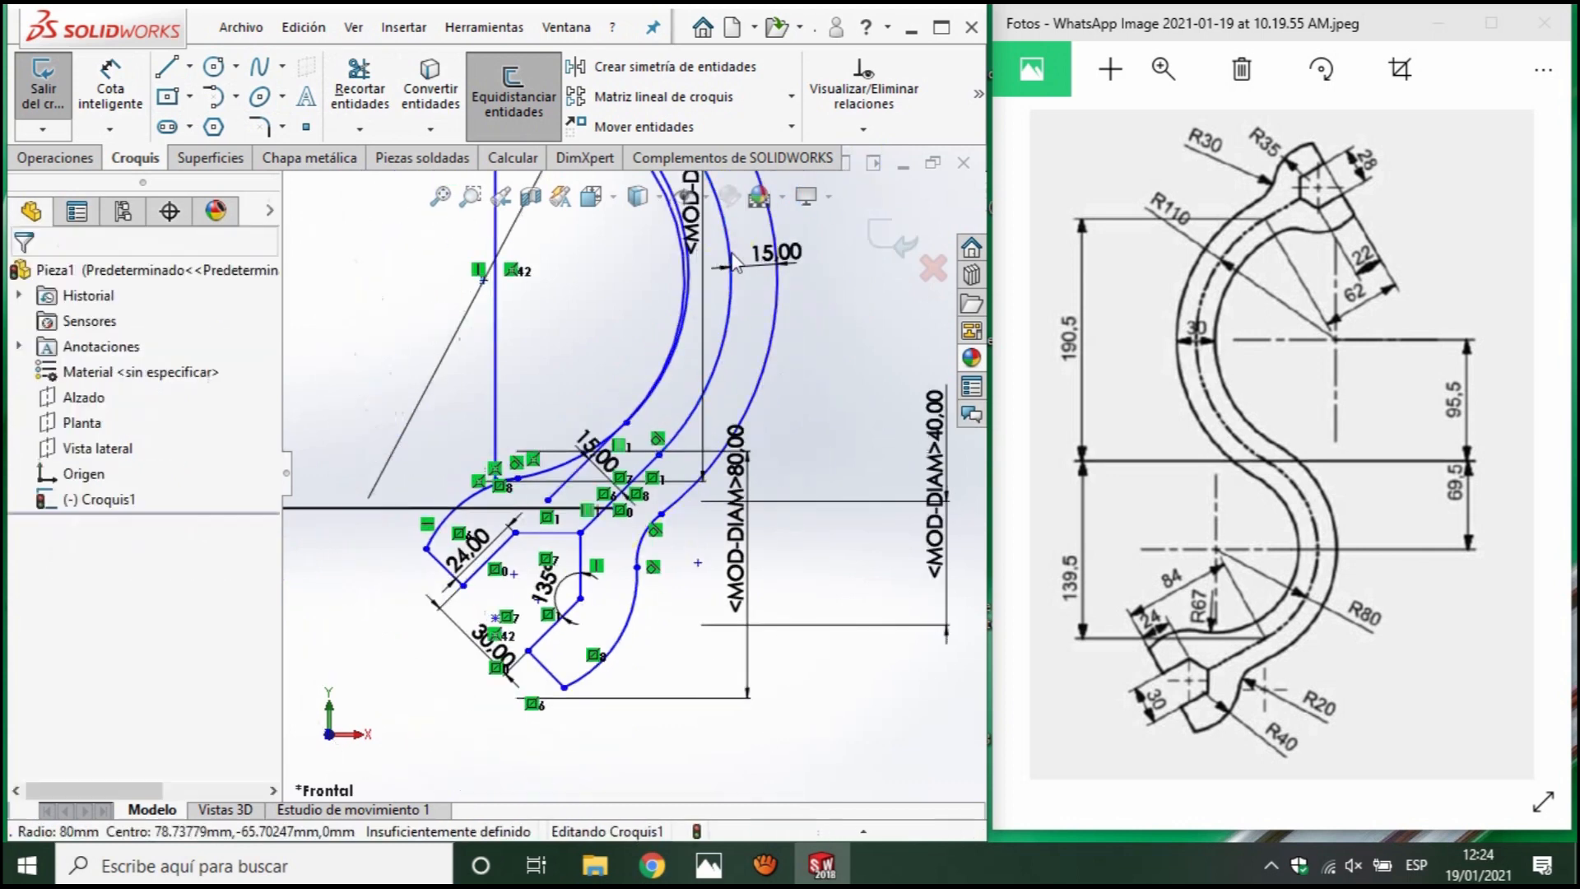
Trim the overlapping upper part of the 134 mm diameter inner arc and the loose end of the new offset.
scroll(684, 411, down, 3)
scroll(676, 383, down, 1)
scroll(635, 388, up, 3)
scroll(608, 302, down, 2)
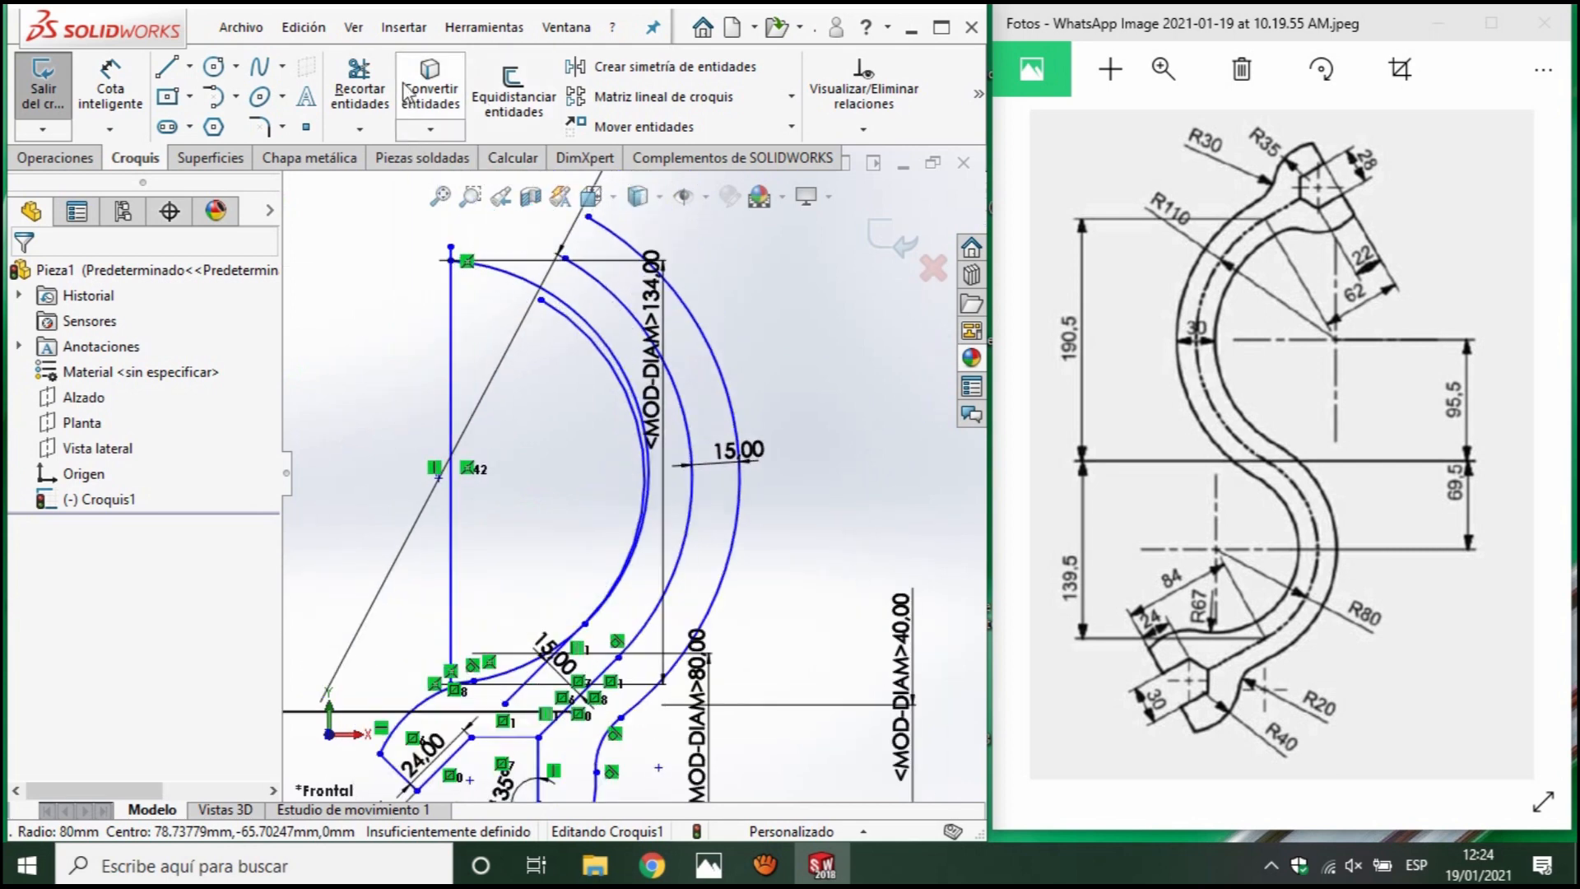
click(359, 91)
scroll(629, 326, down, 2)
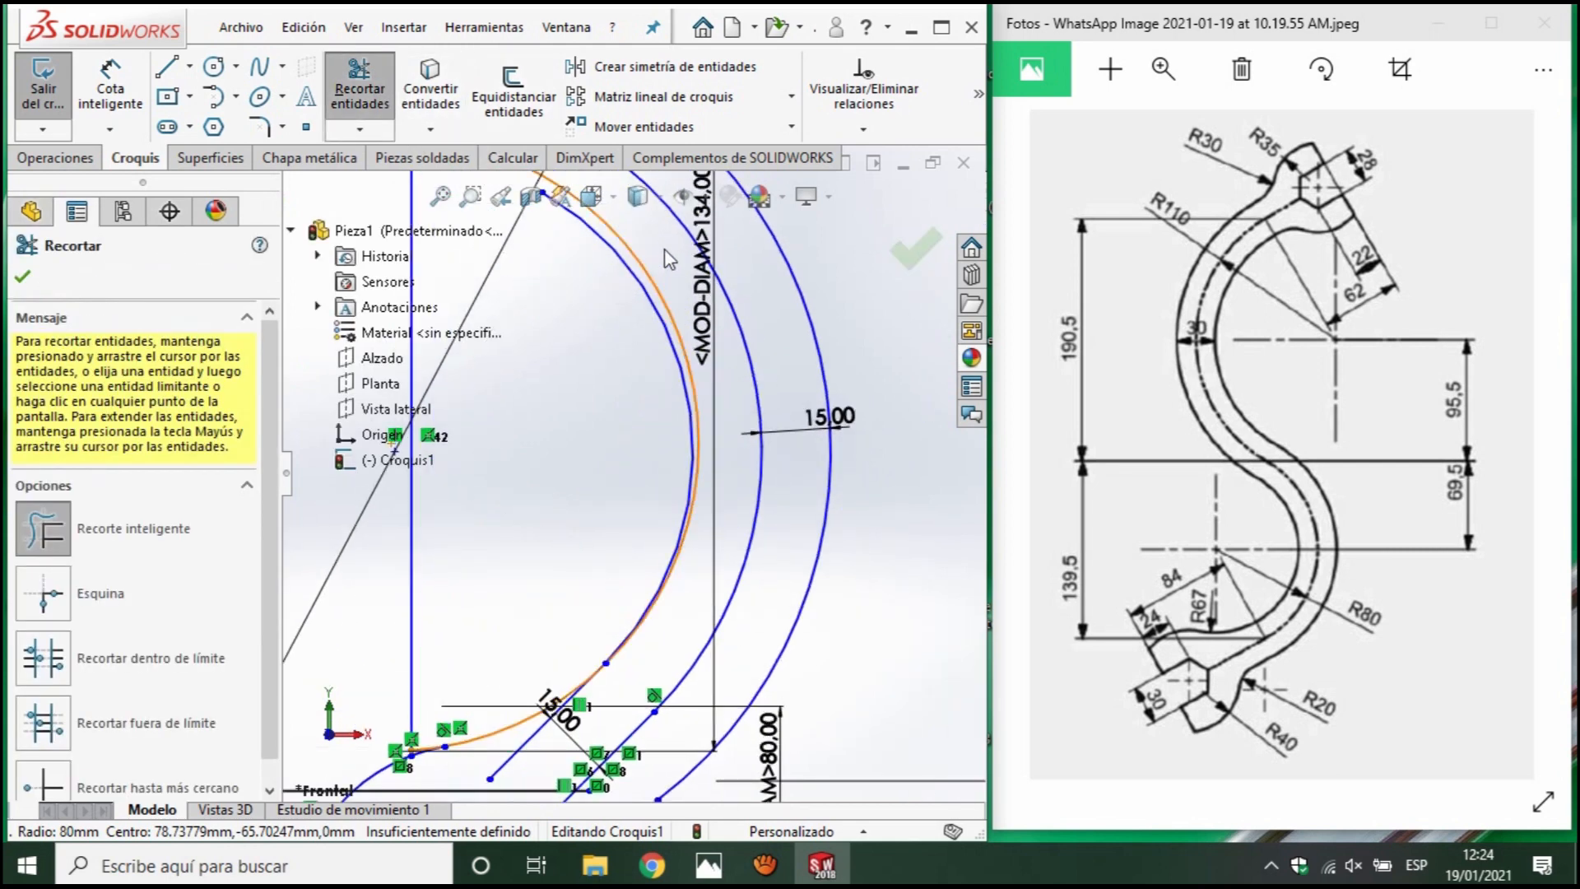
scroll(648, 281, up, 2)
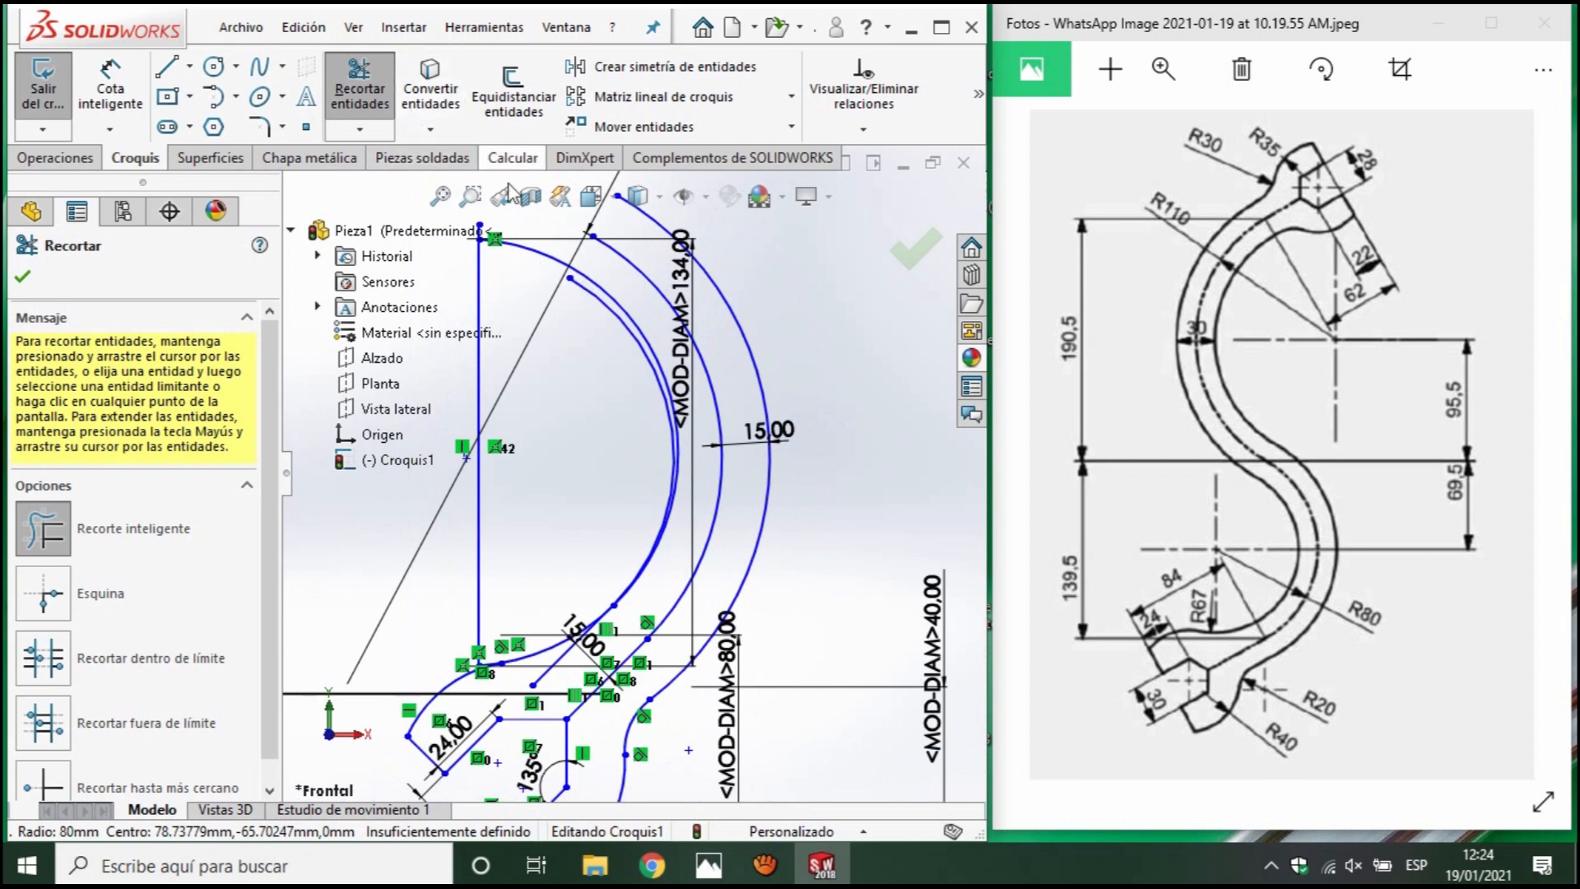
click(550, 252)
scroll(649, 632, down, 5)
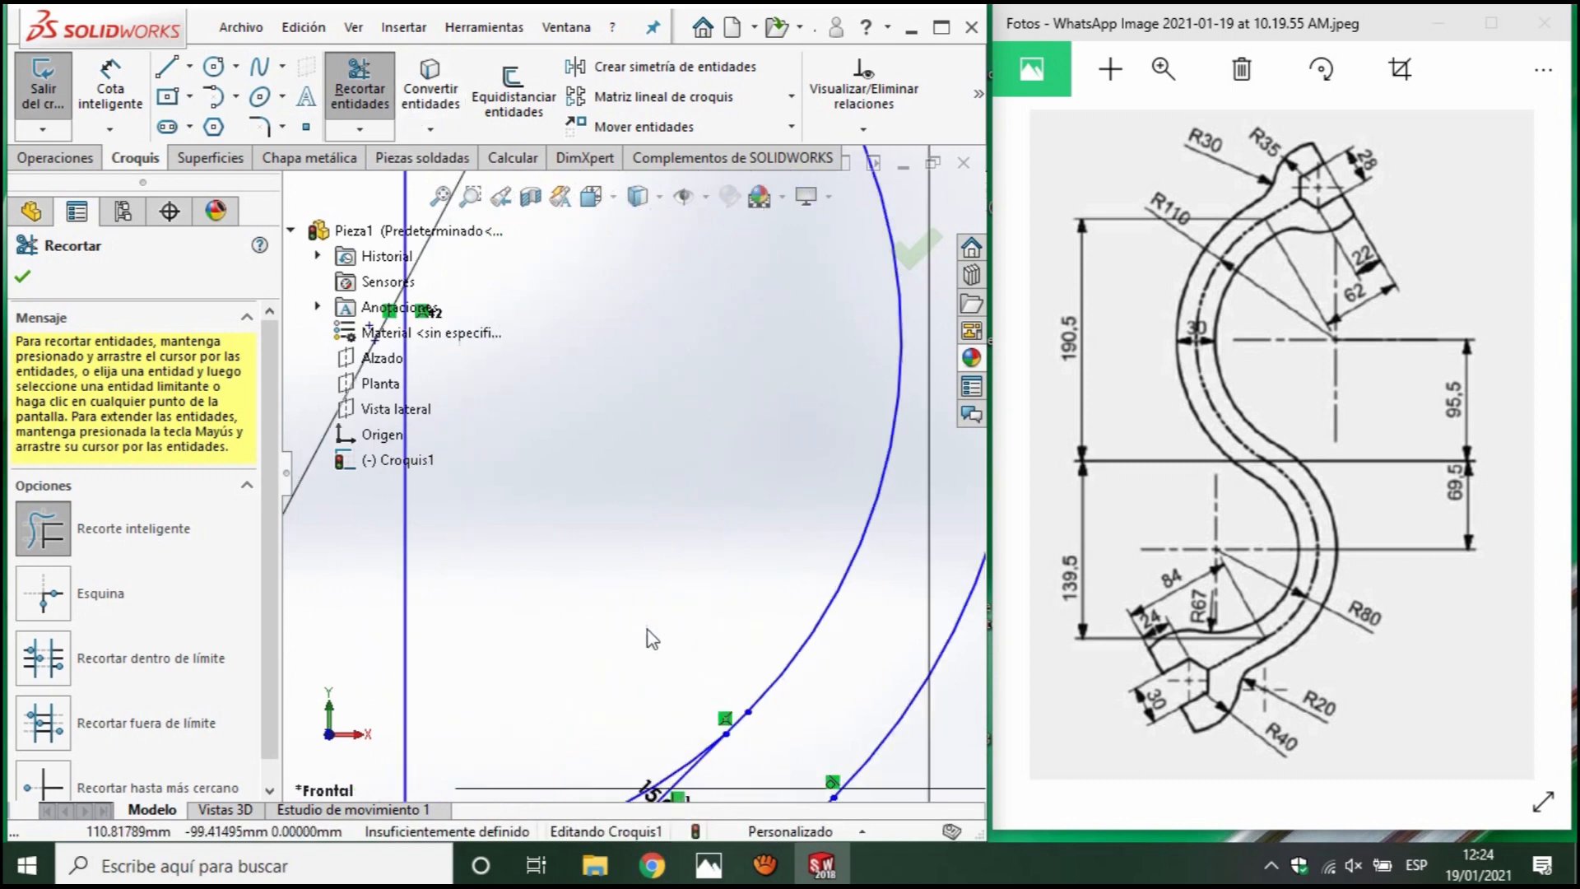
scroll(652, 627, up, 3)
scroll(654, 623, down, 2)
click(583, 589)
scroll(650, 597, up, 3)
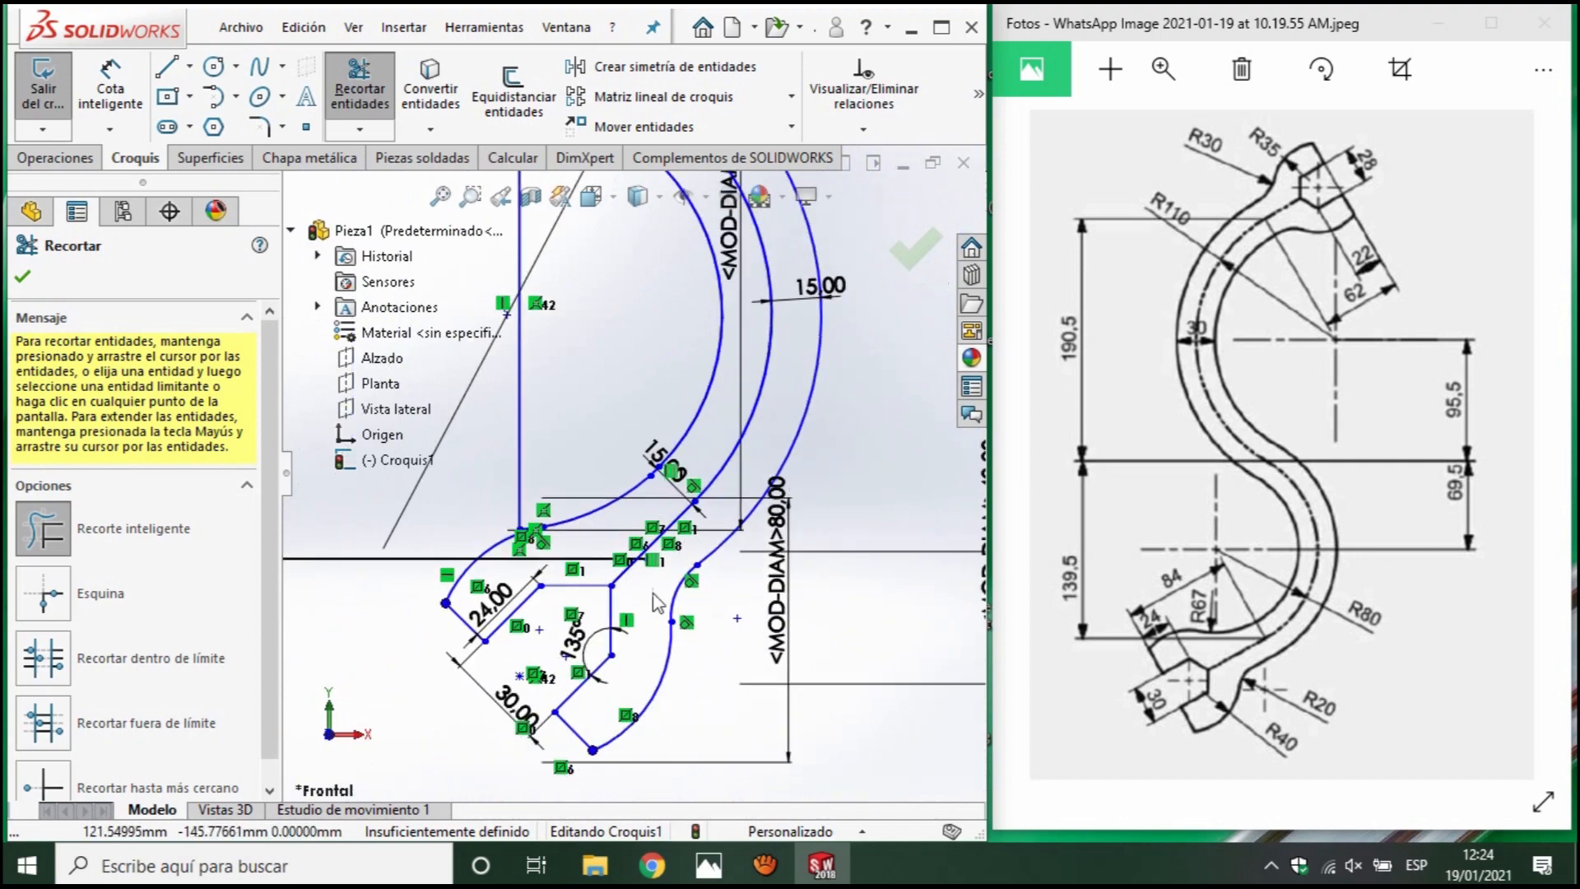
Trim the leftover vertical line and short segment where the inner curve meets the jaw arc.
scroll(655, 603, down, 3)
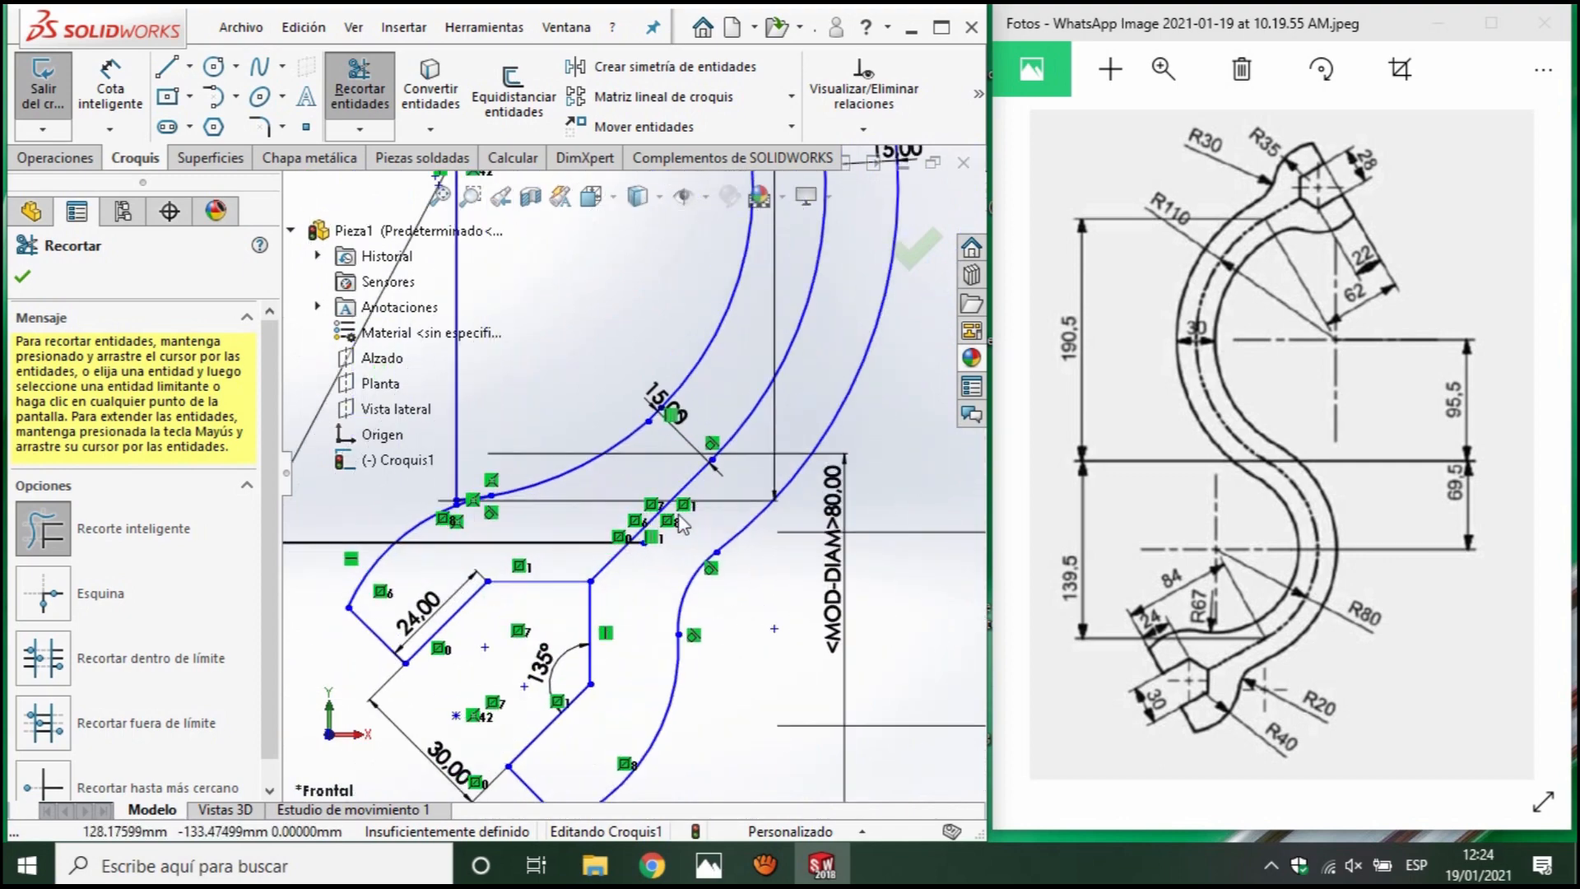
scroll(641, 494, up, 2)
scroll(598, 454, down, 2)
scroll(598, 454, down, 5)
mouse_move(630, 563)
mouse_down()
mouse_move(533, 572)
mouse_move(575, 469)
mouse_up()
scroll(640, 541, up, 9)
scroll(650, 565, up, 3)
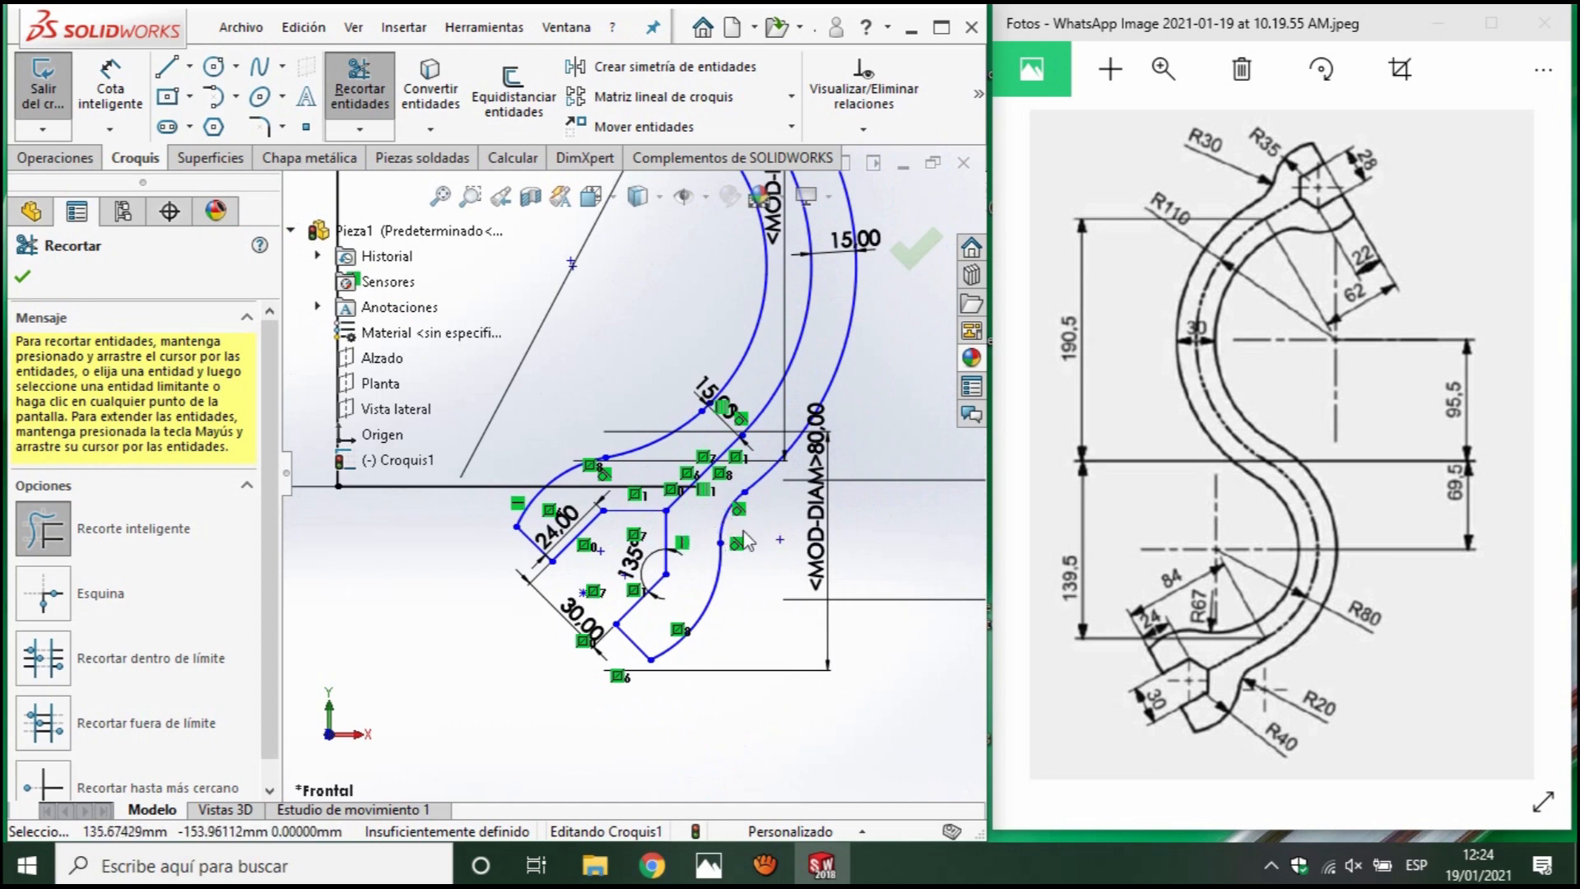
Draw a horizontal line from the origin across and beyond the upper ends of the three arcs.
scroll(626, 469, up, 4)
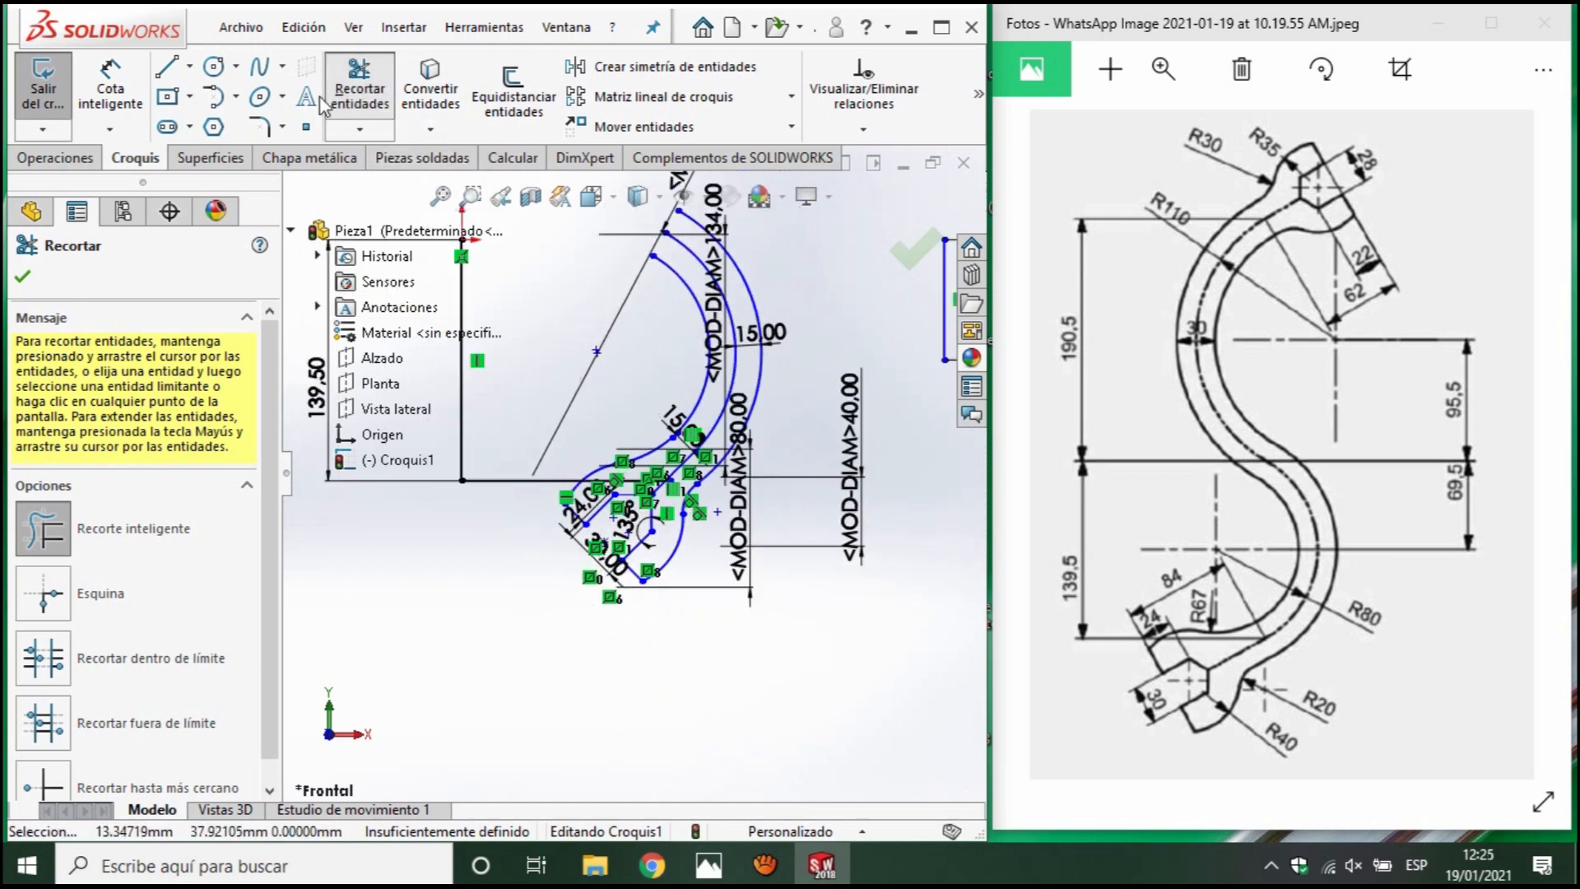
click(167, 70)
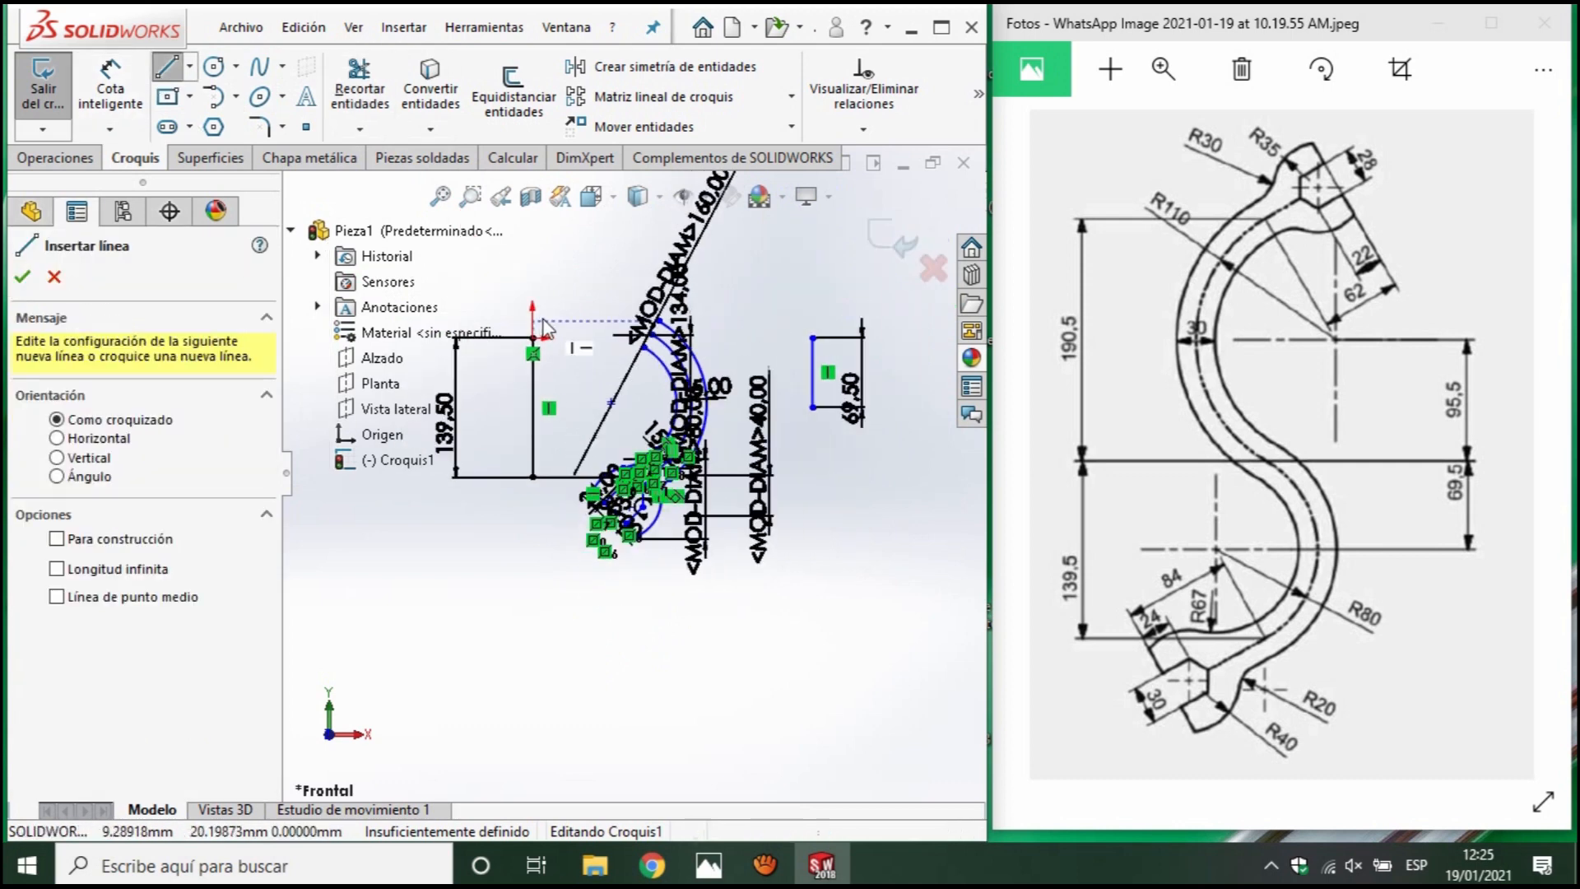
click(544, 359)
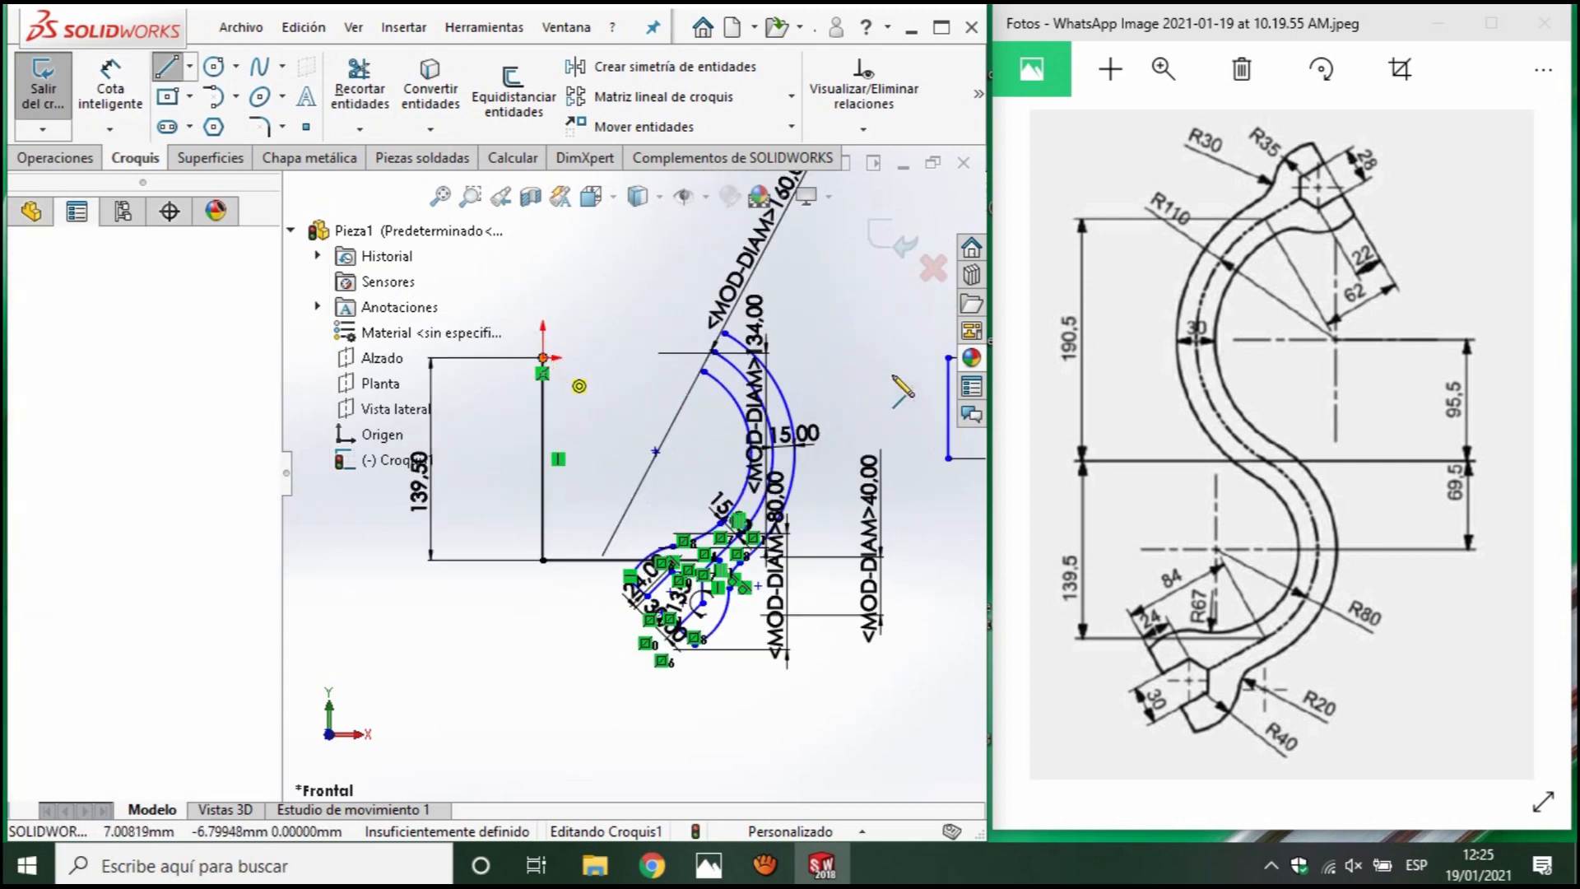
click(885, 358)
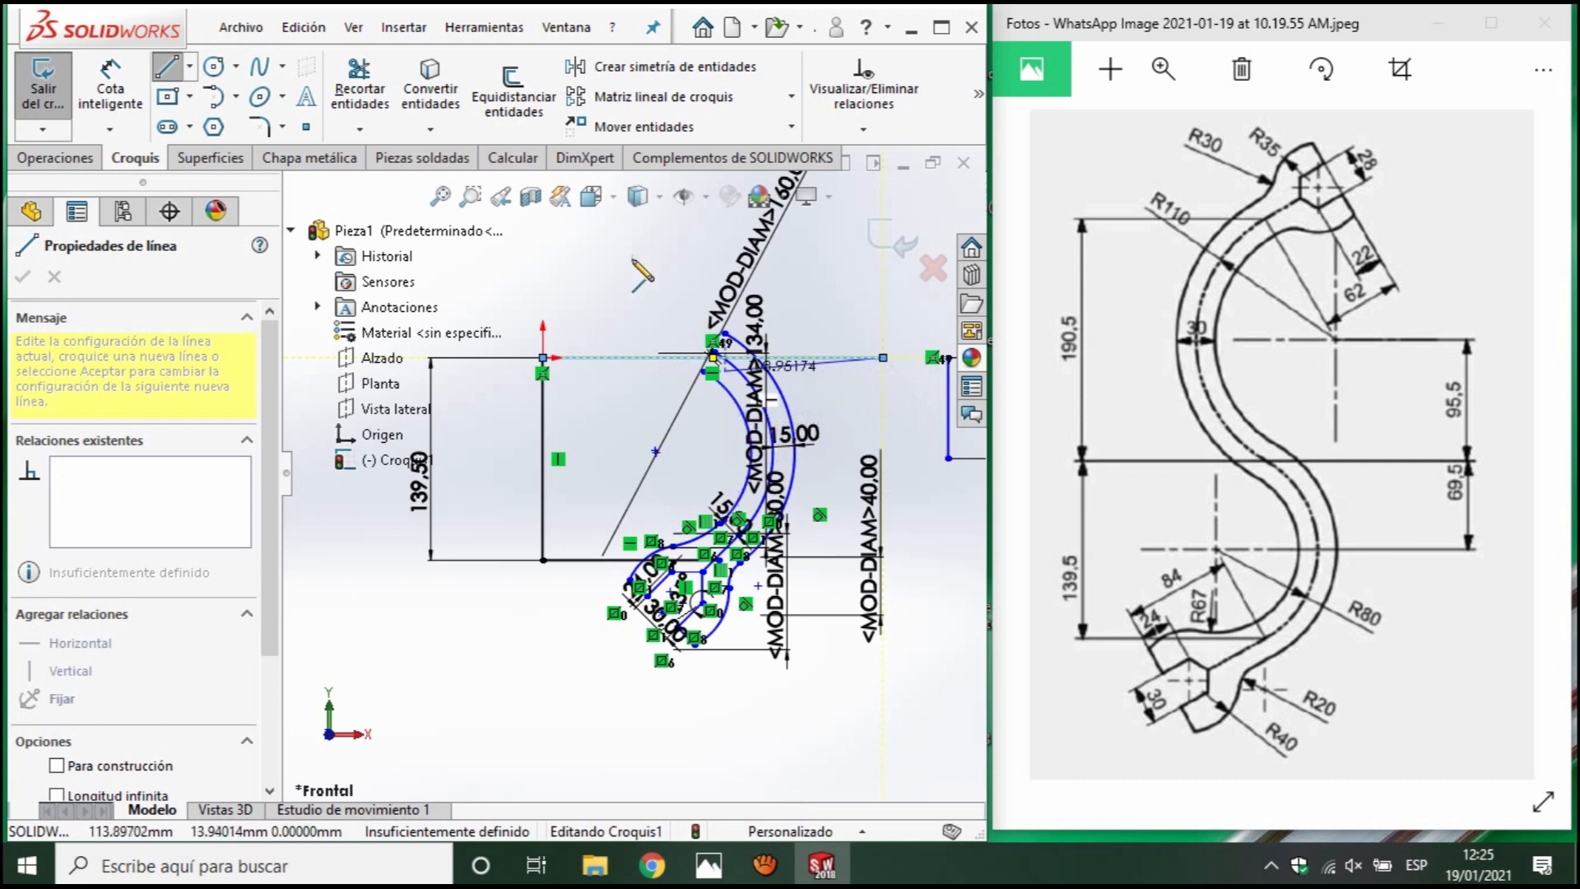
key(Escape)
Trim the middle and outer arc ends that project above the horizontal line.
click(378, 97)
scroll(707, 319, down, 3)
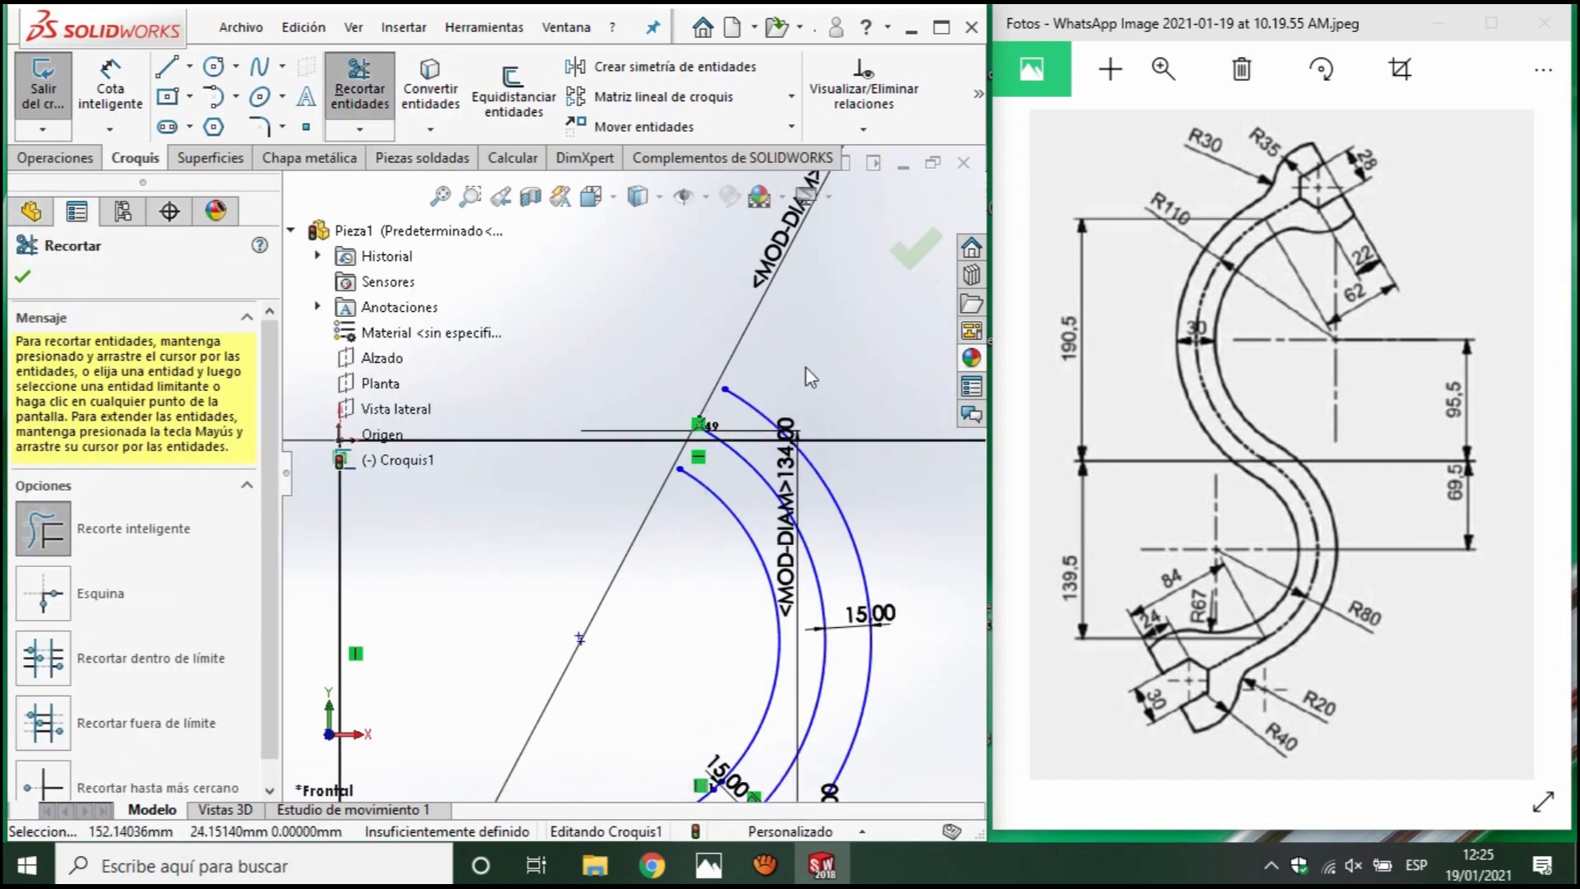
drag(745, 412, 709, 430)
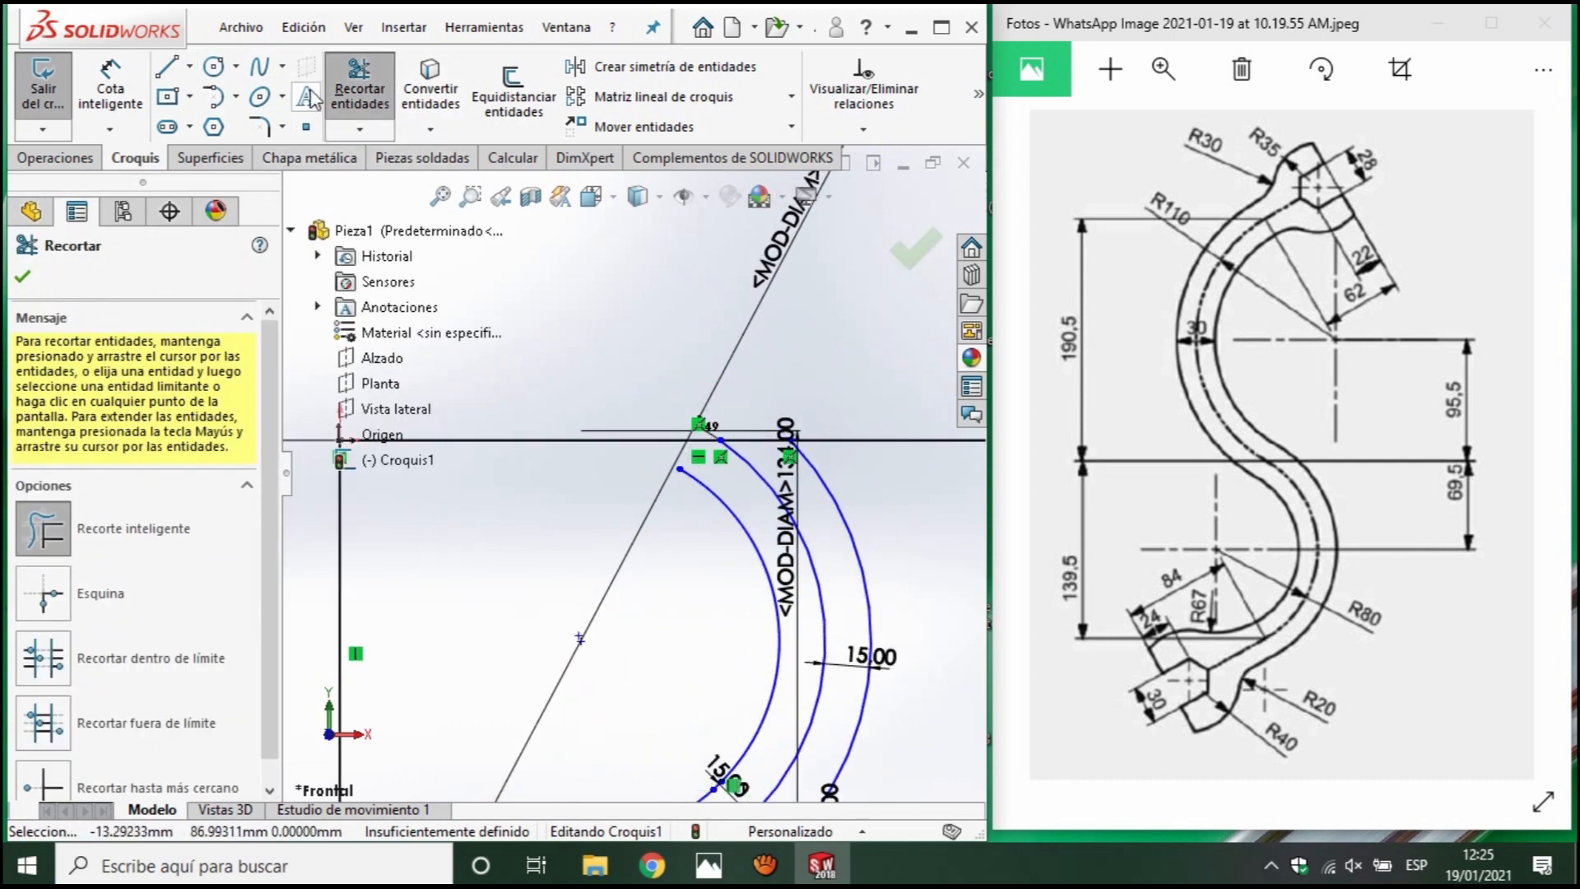
Extend the inner offset arc from its upper end toward the horizontal line.
click(359, 129)
click(423, 187)
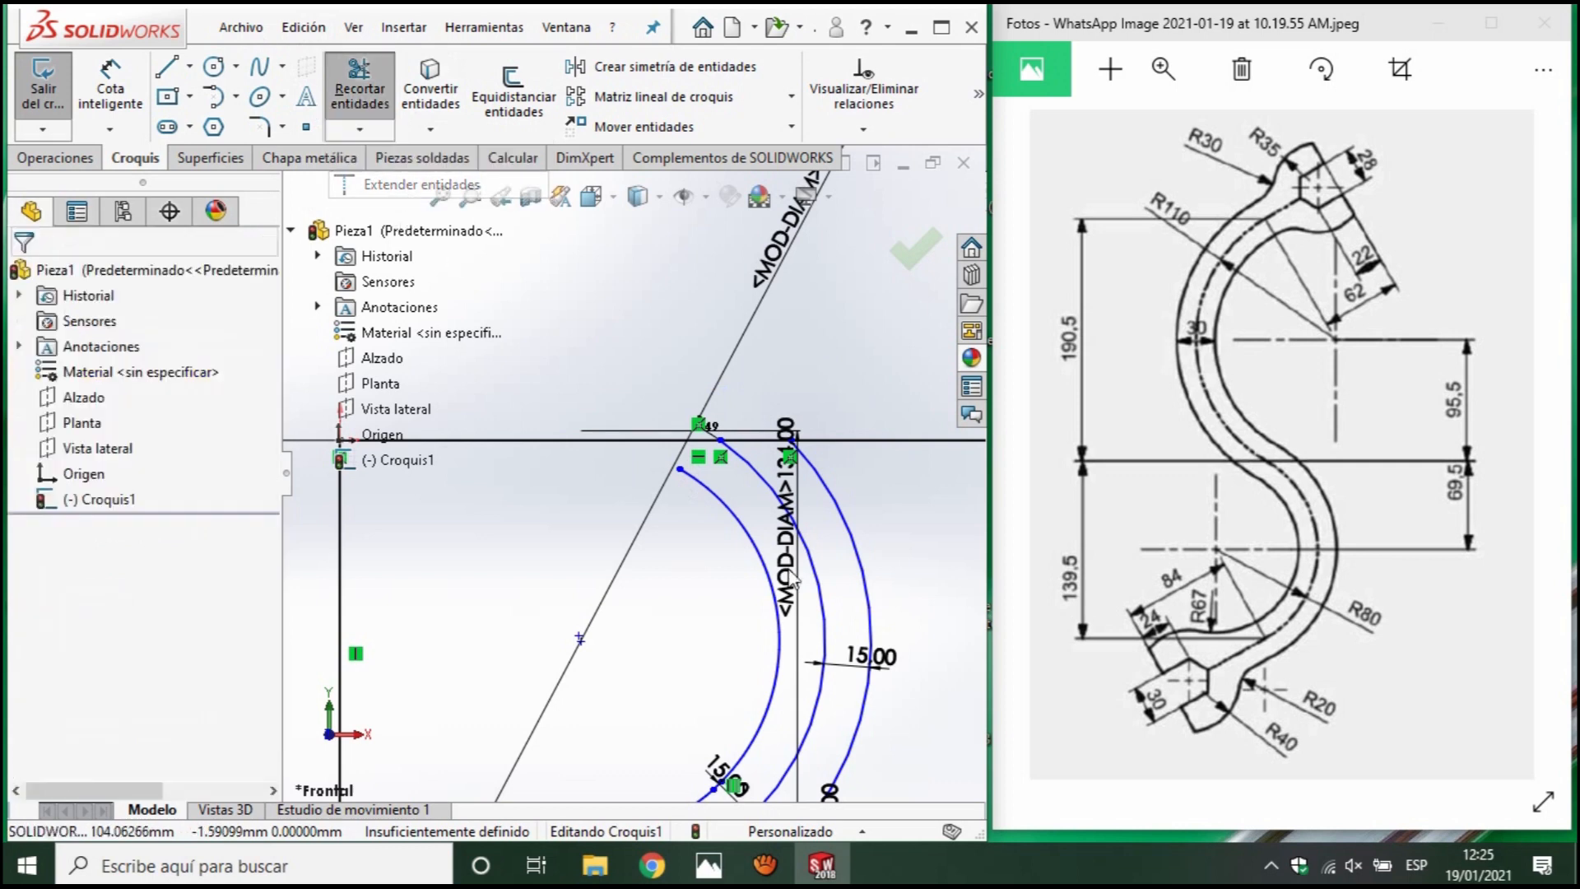
scroll(734, 535, down, 4)
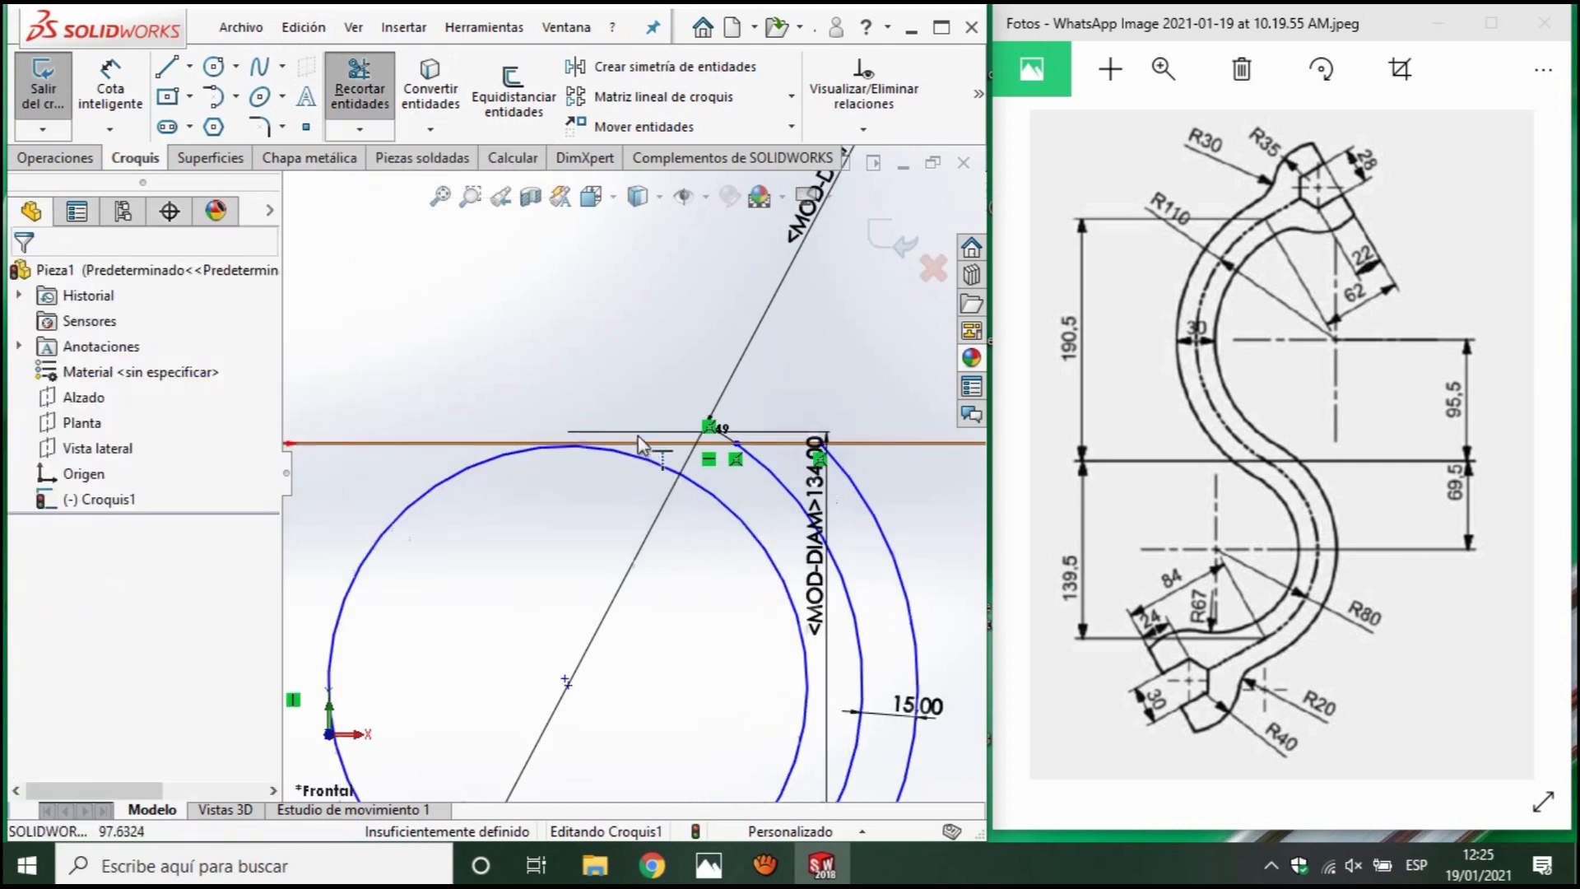
scroll(678, 617, up, 4)
scroll(659, 576, down, 2)
scroll(546, 398, down, 5)
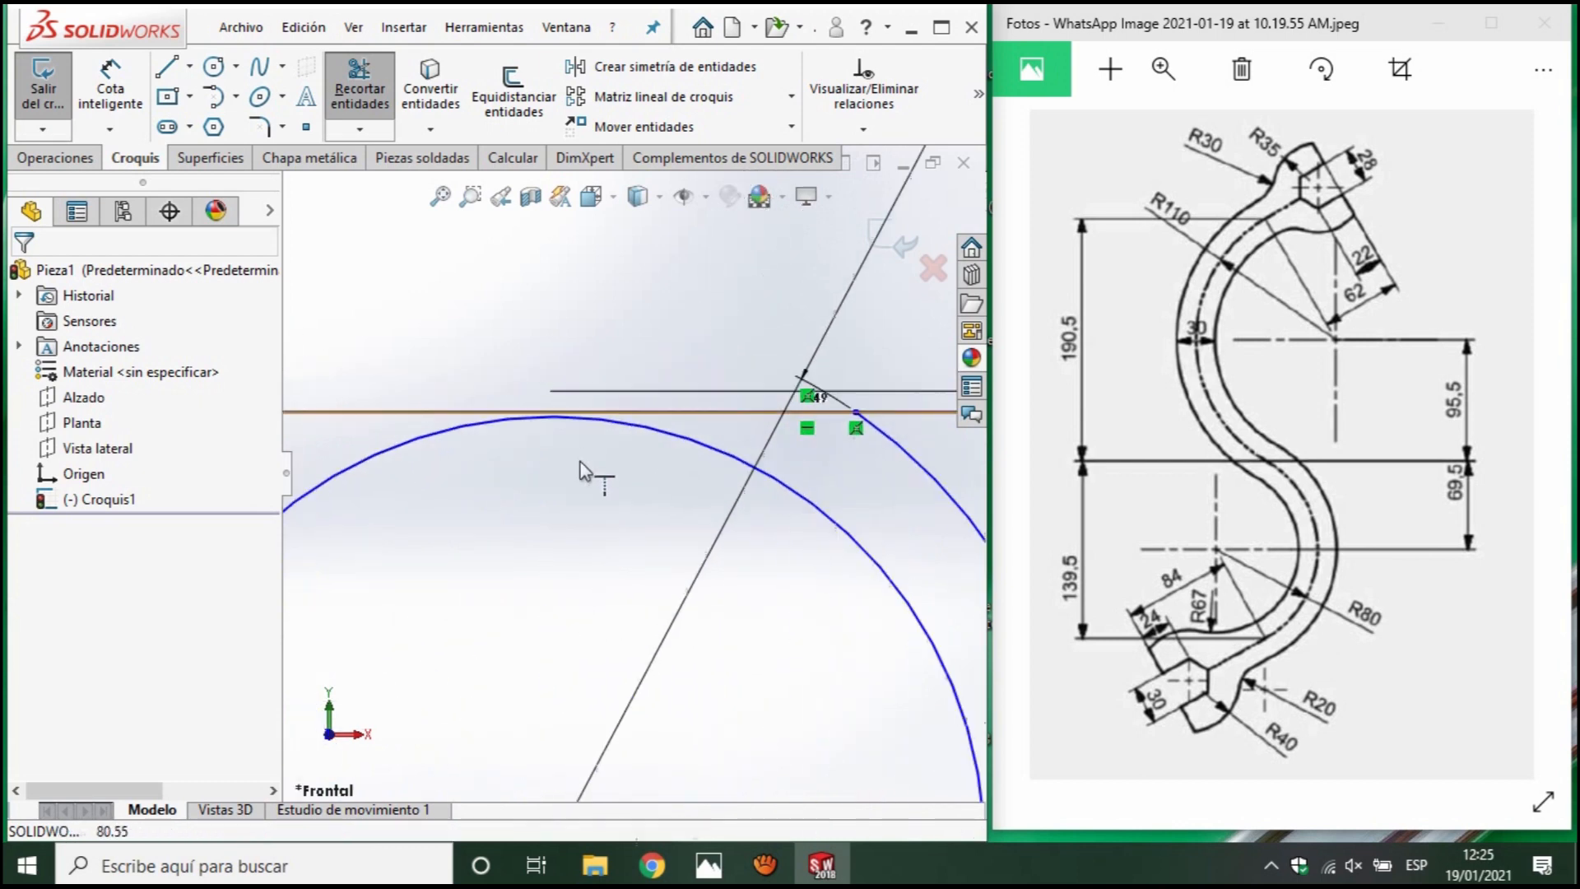
scroll(571, 499, up, 6)
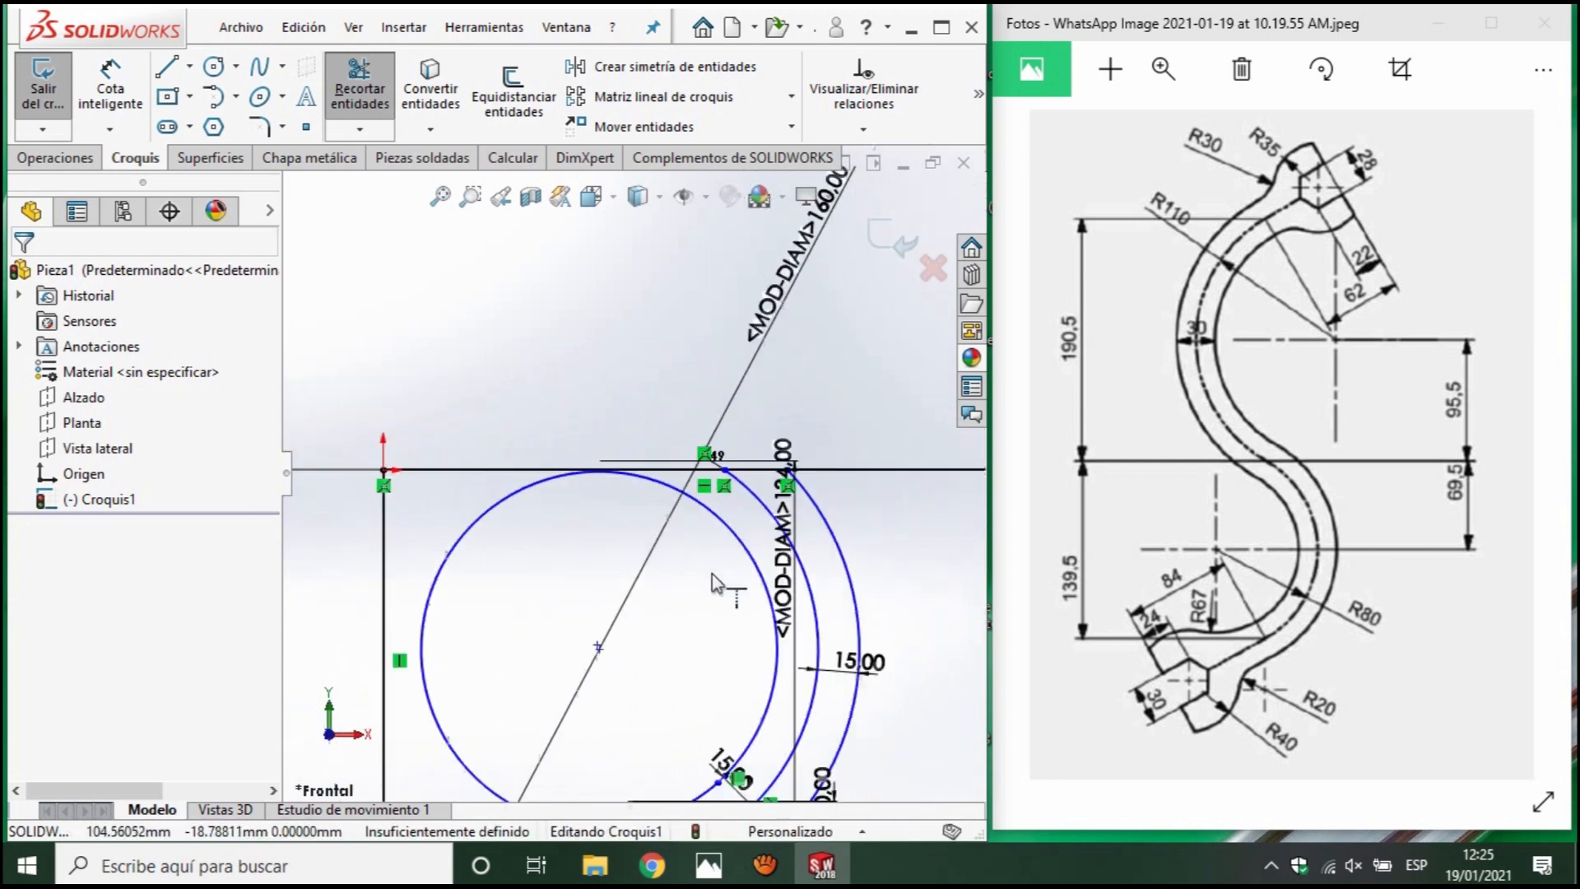
scroll(716, 591, down, 3)
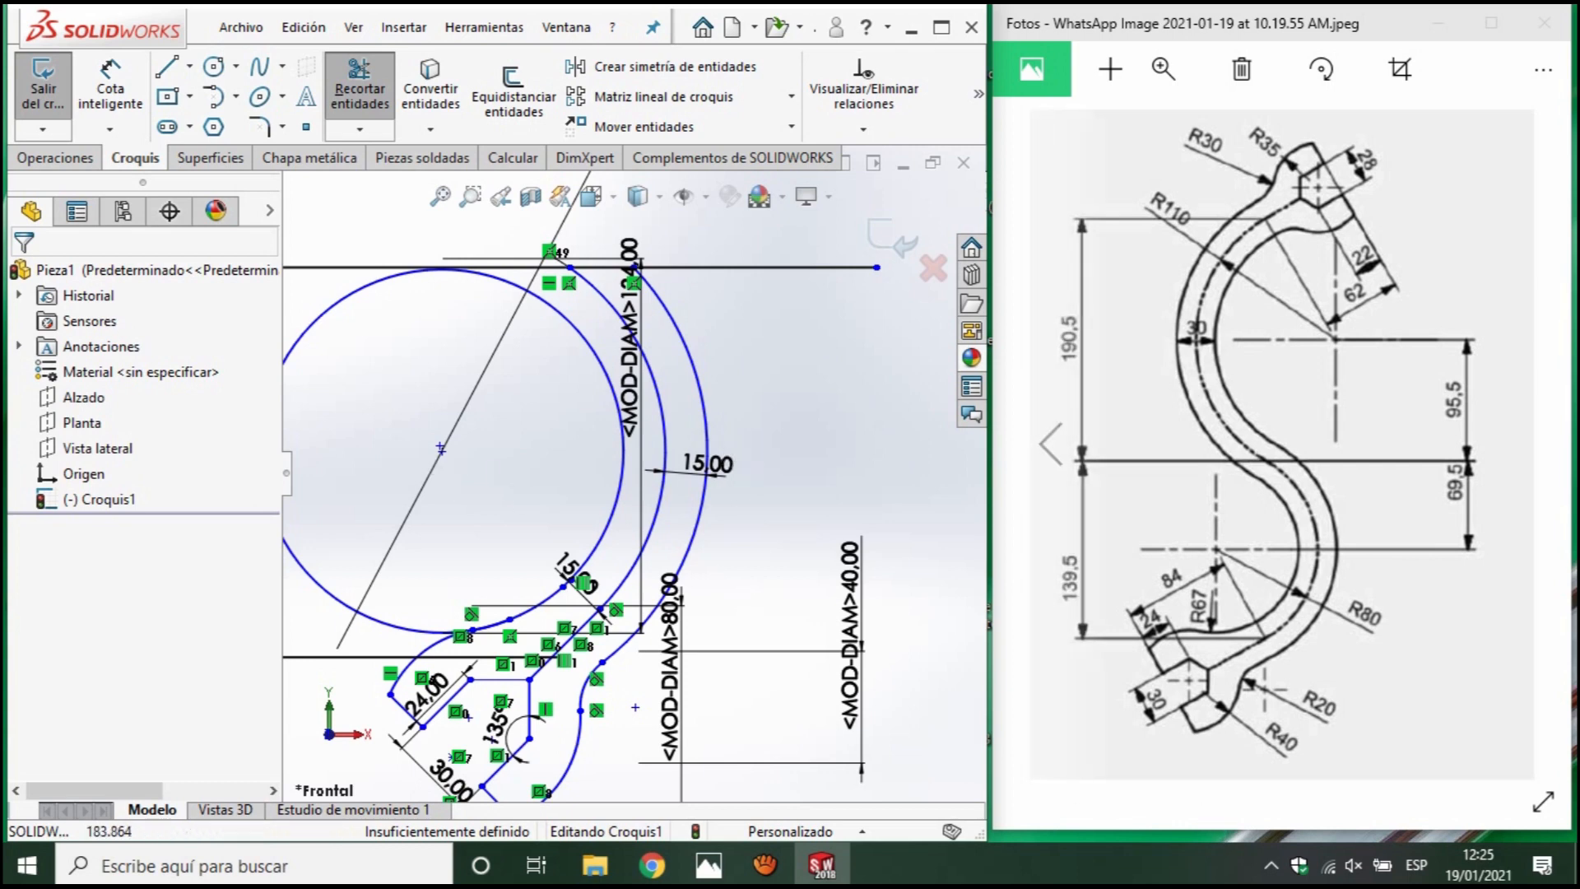
Draw a vertical line about 82 mm long upward from the horizontal line, near its far end.
scroll(601, 474, up, 3)
scroll(595, 502, down, 2)
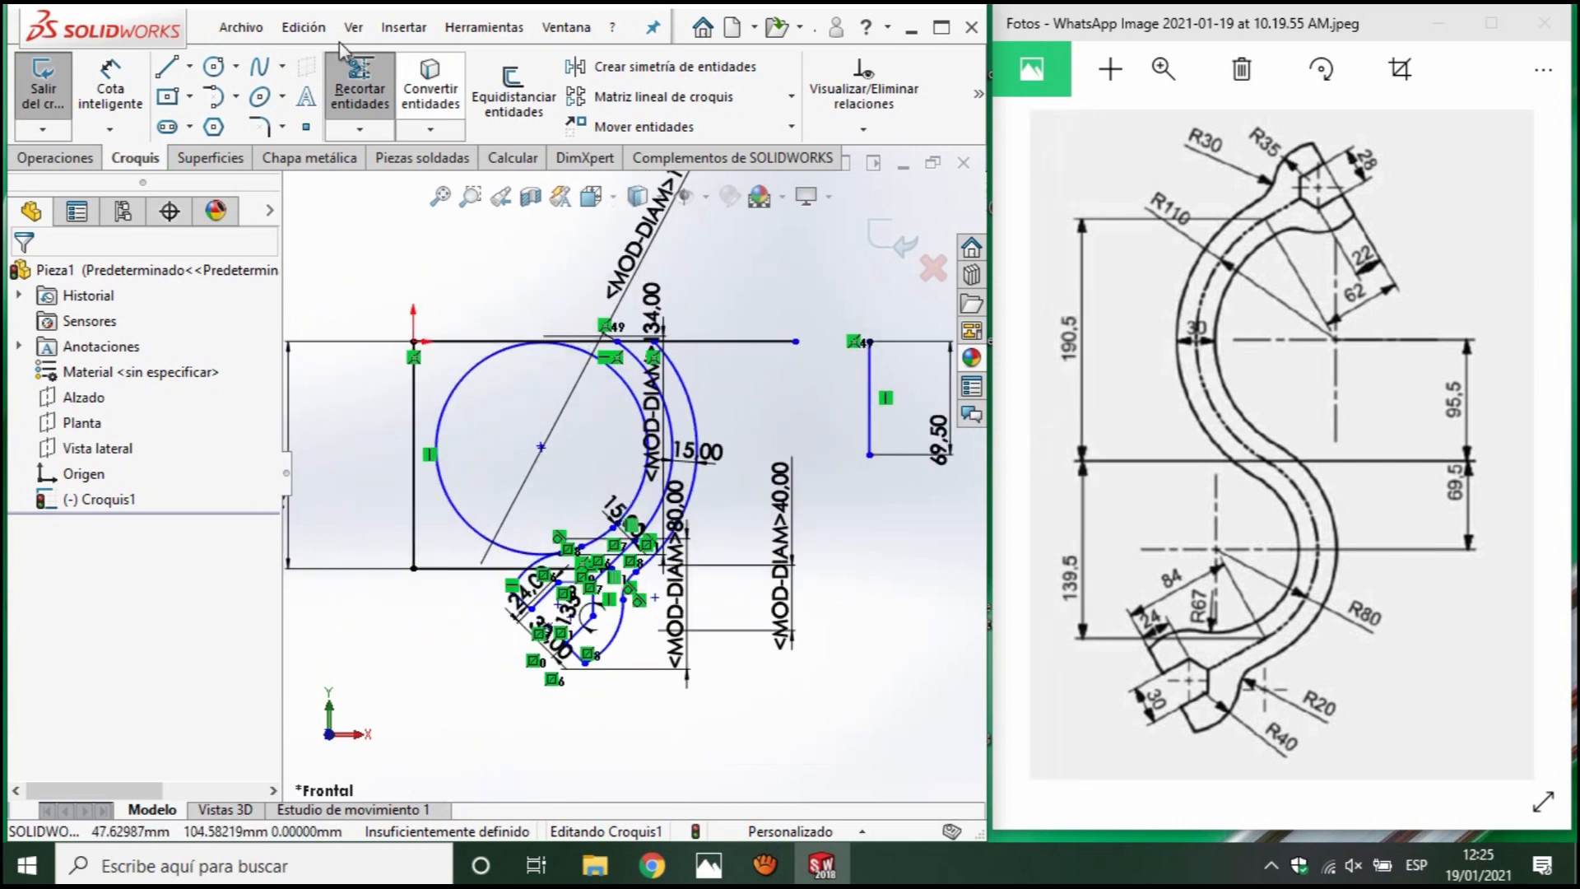
click(183, 69)
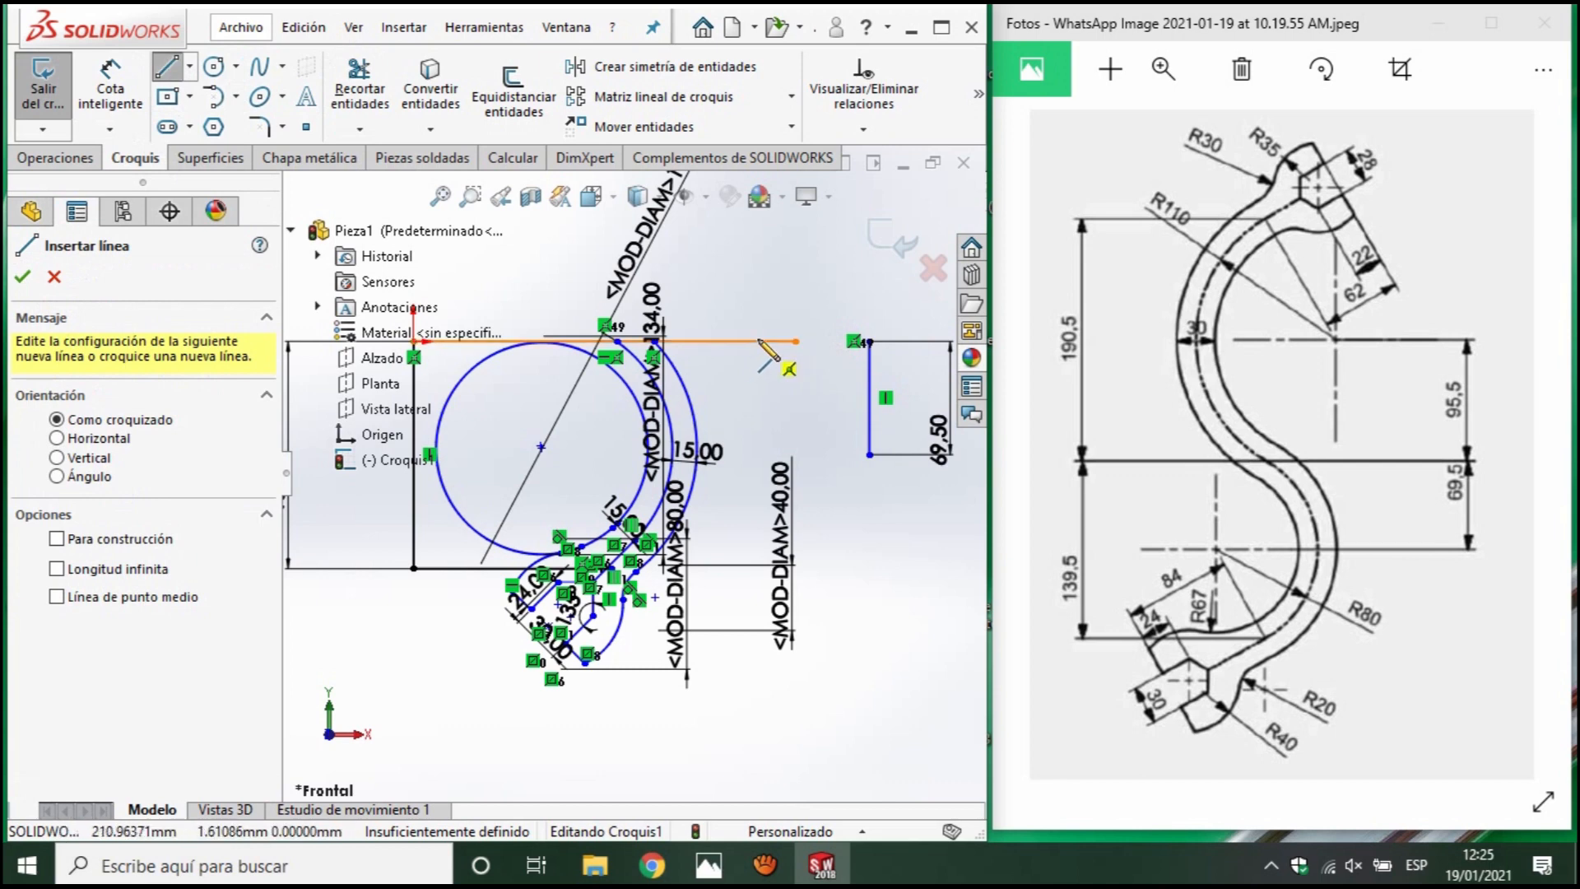
scroll(779, 260, up, 2)
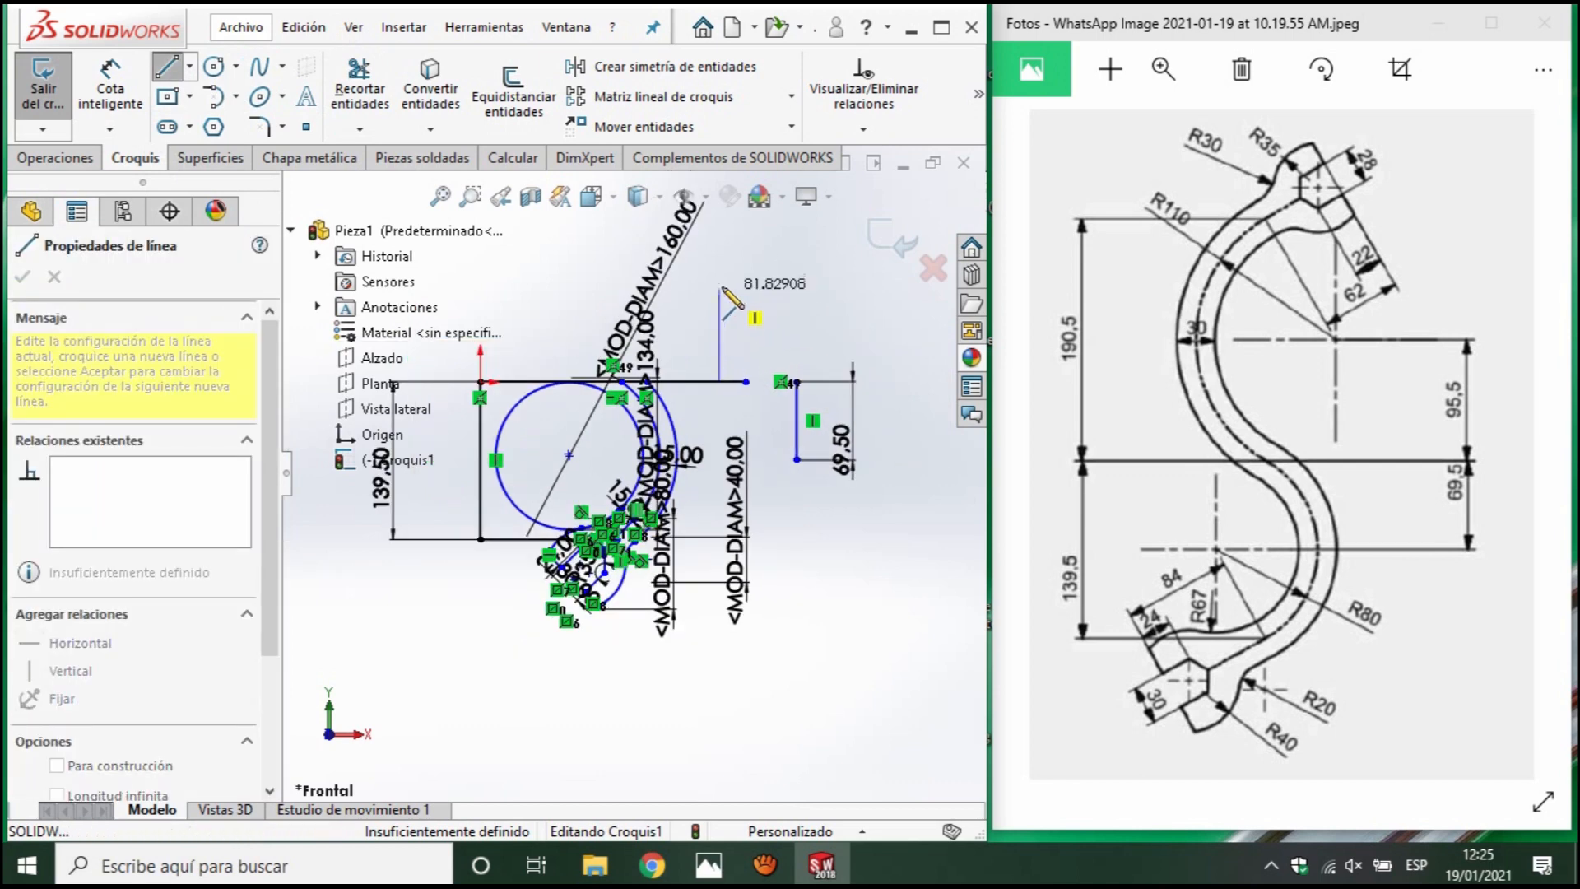
click(719, 286)
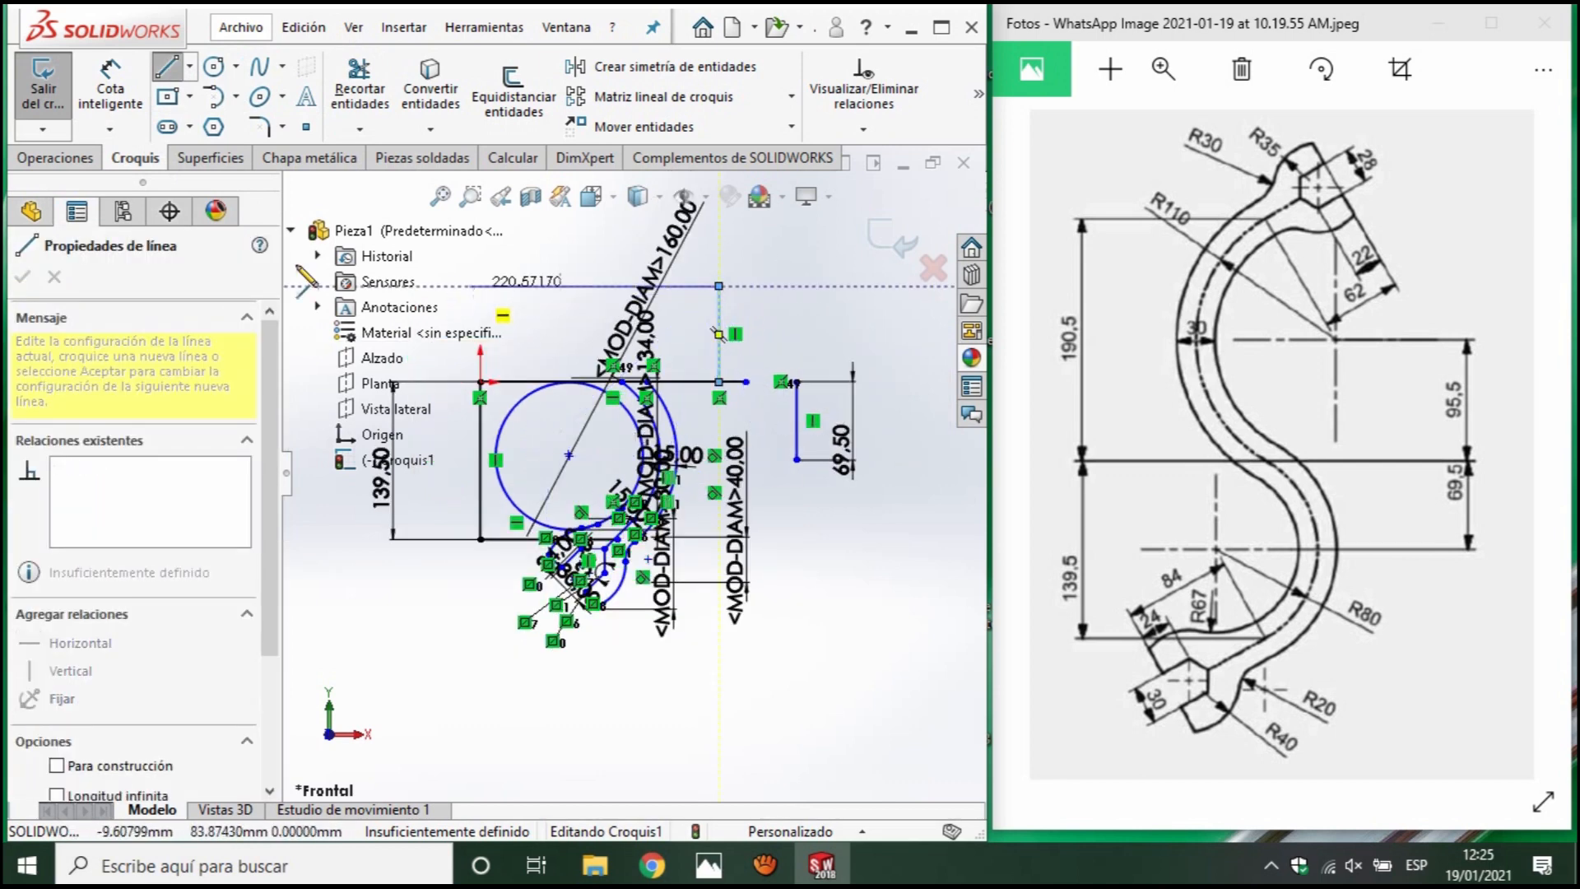
key(Escape)
Dimension the vertical line above the horizontal line to a length of 95.5 mm.
click(110, 90)
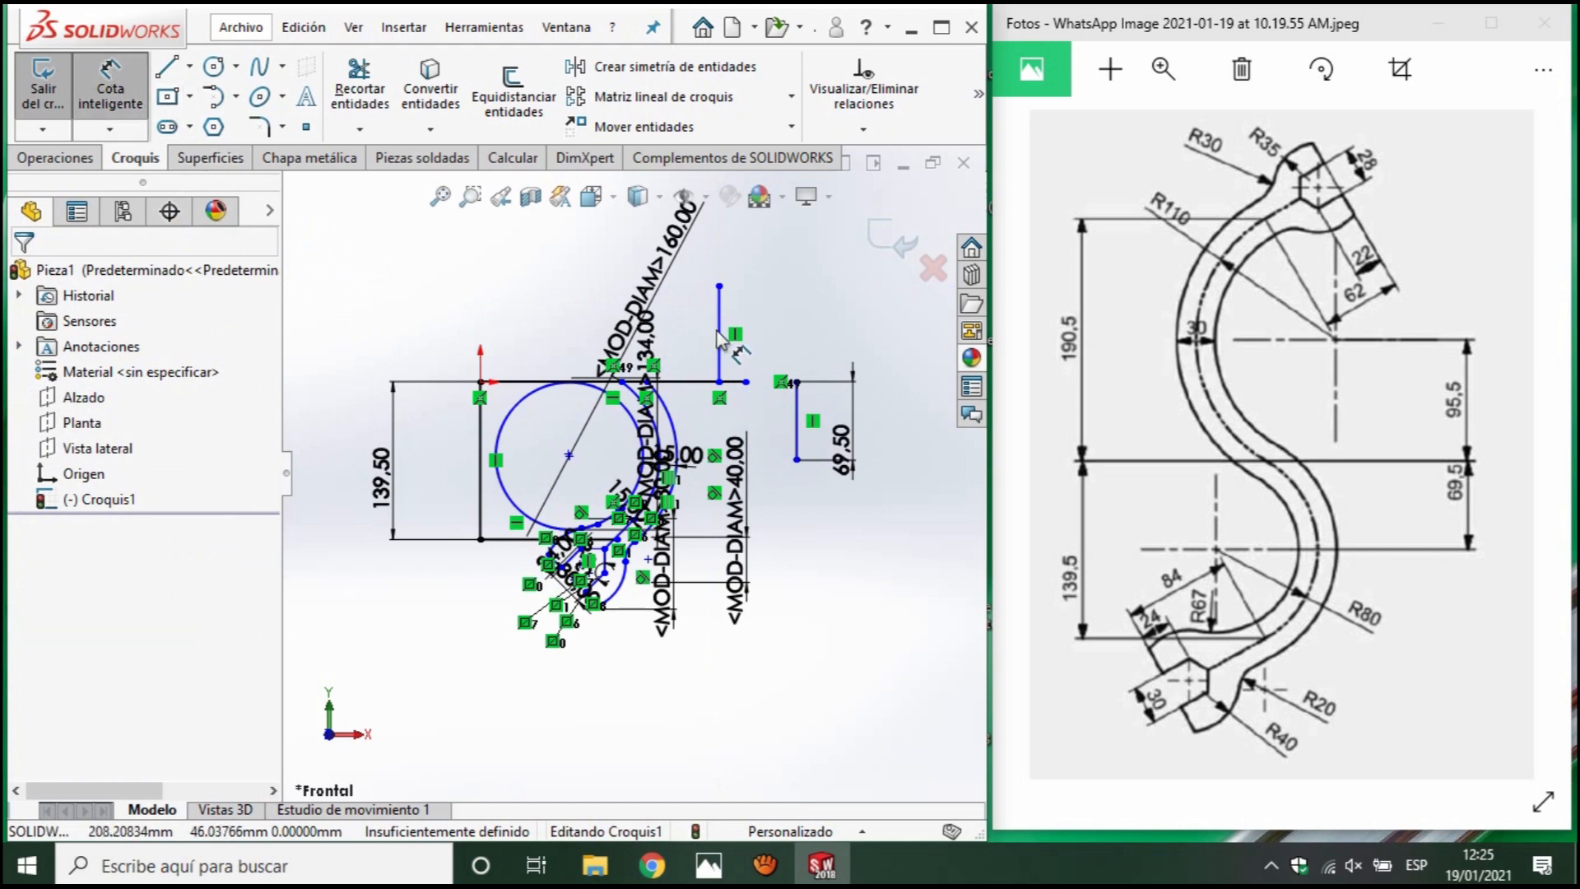
click(719, 335)
click(803, 346)
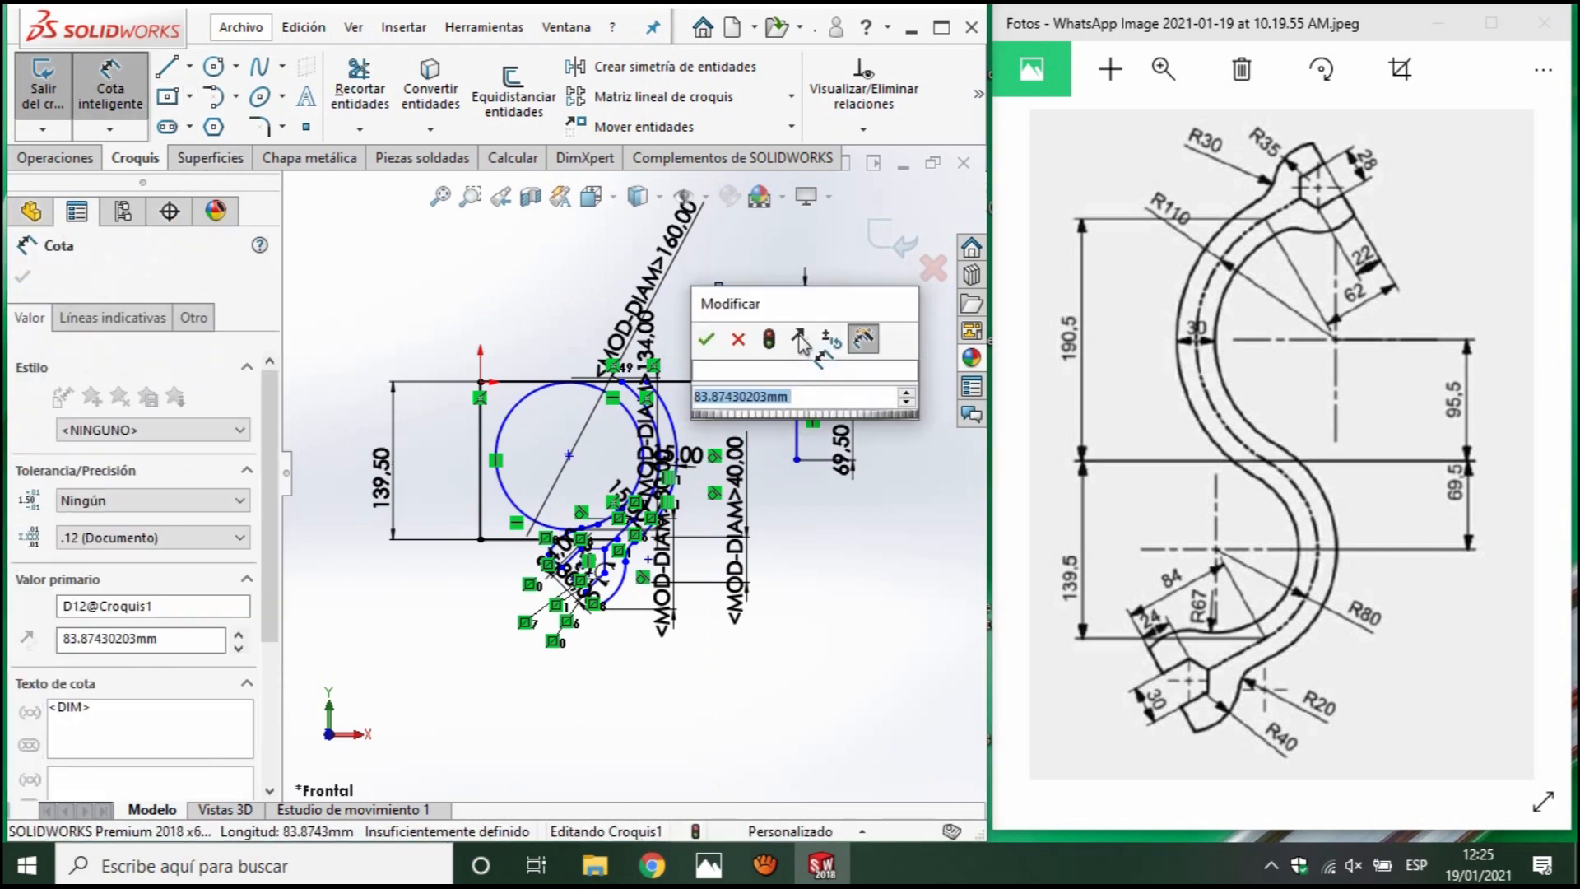
text(95.5)
key(Return)
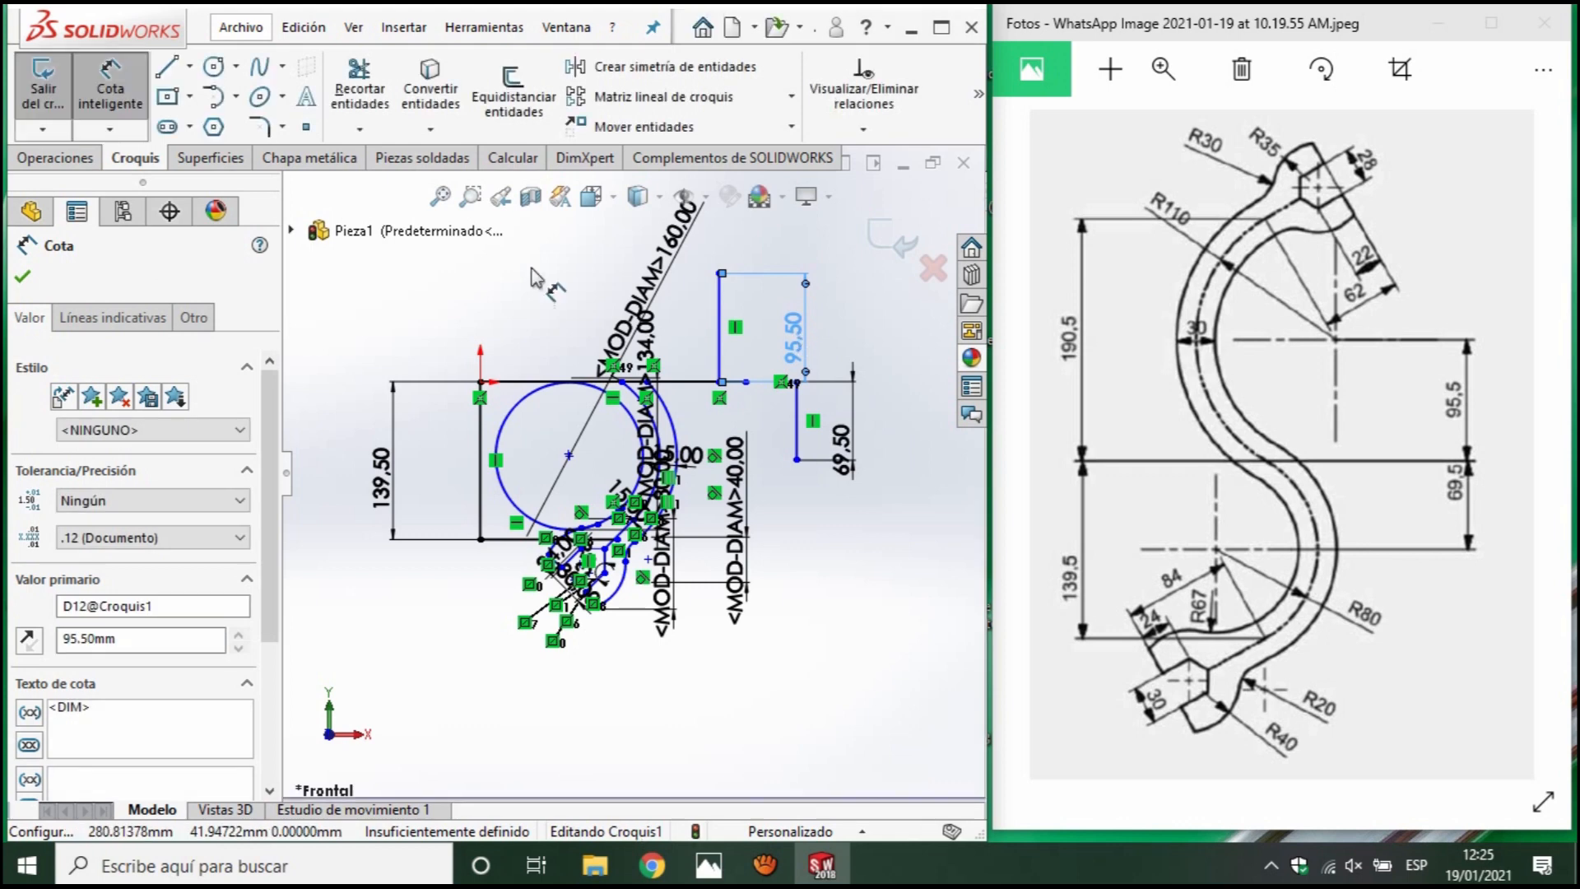
Draw a circle centred on the upper end of the vertical line and dimension its diameter at 220 mm.
click(229, 69)
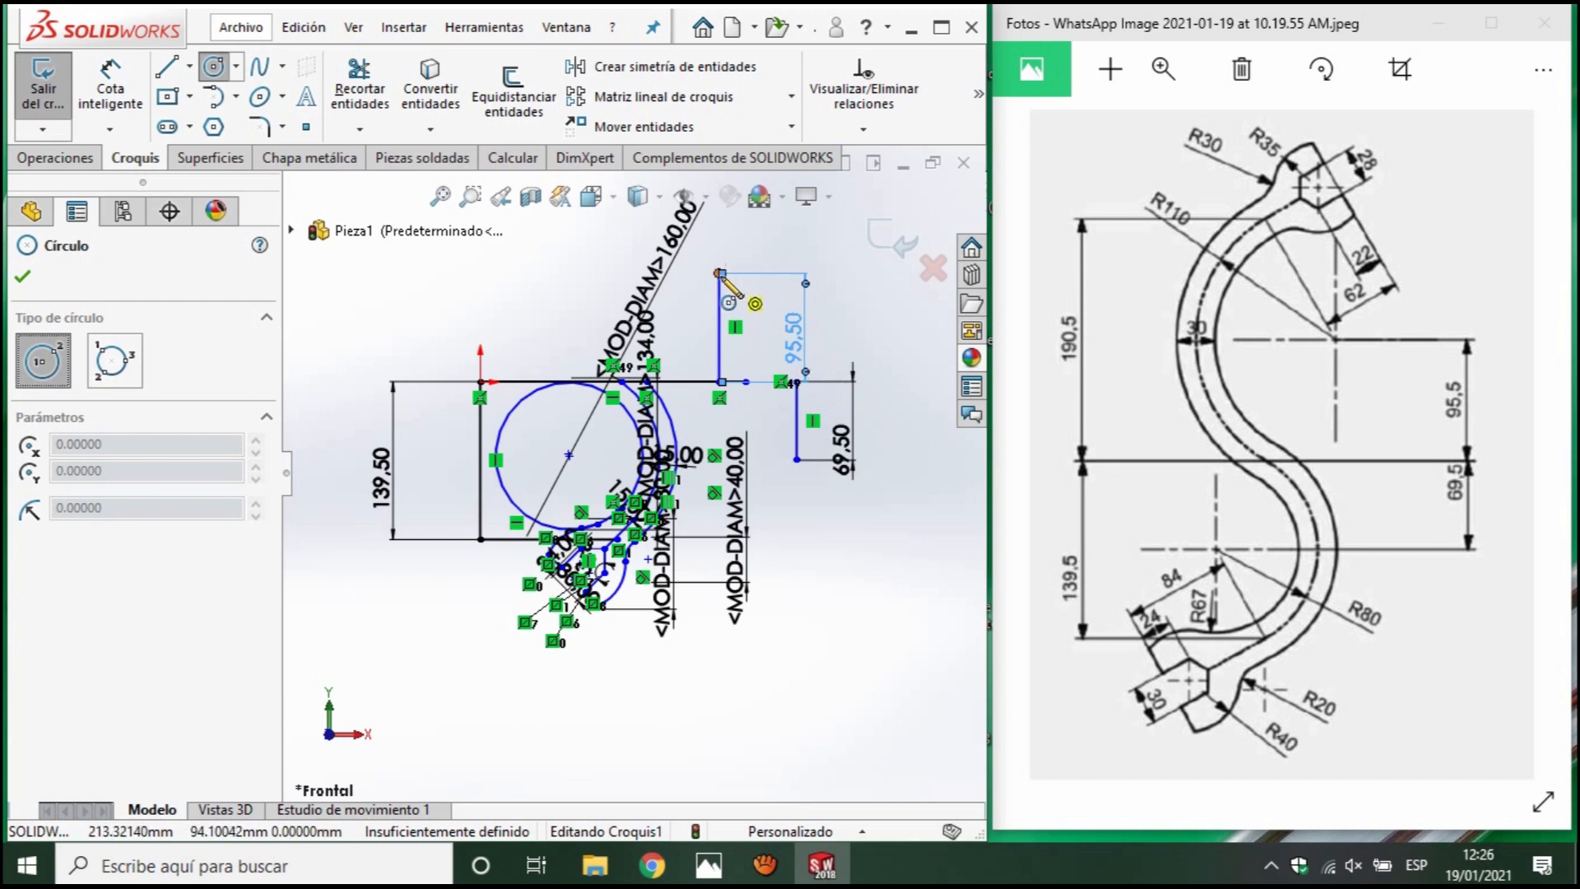
click(720, 273)
click(535, 313)
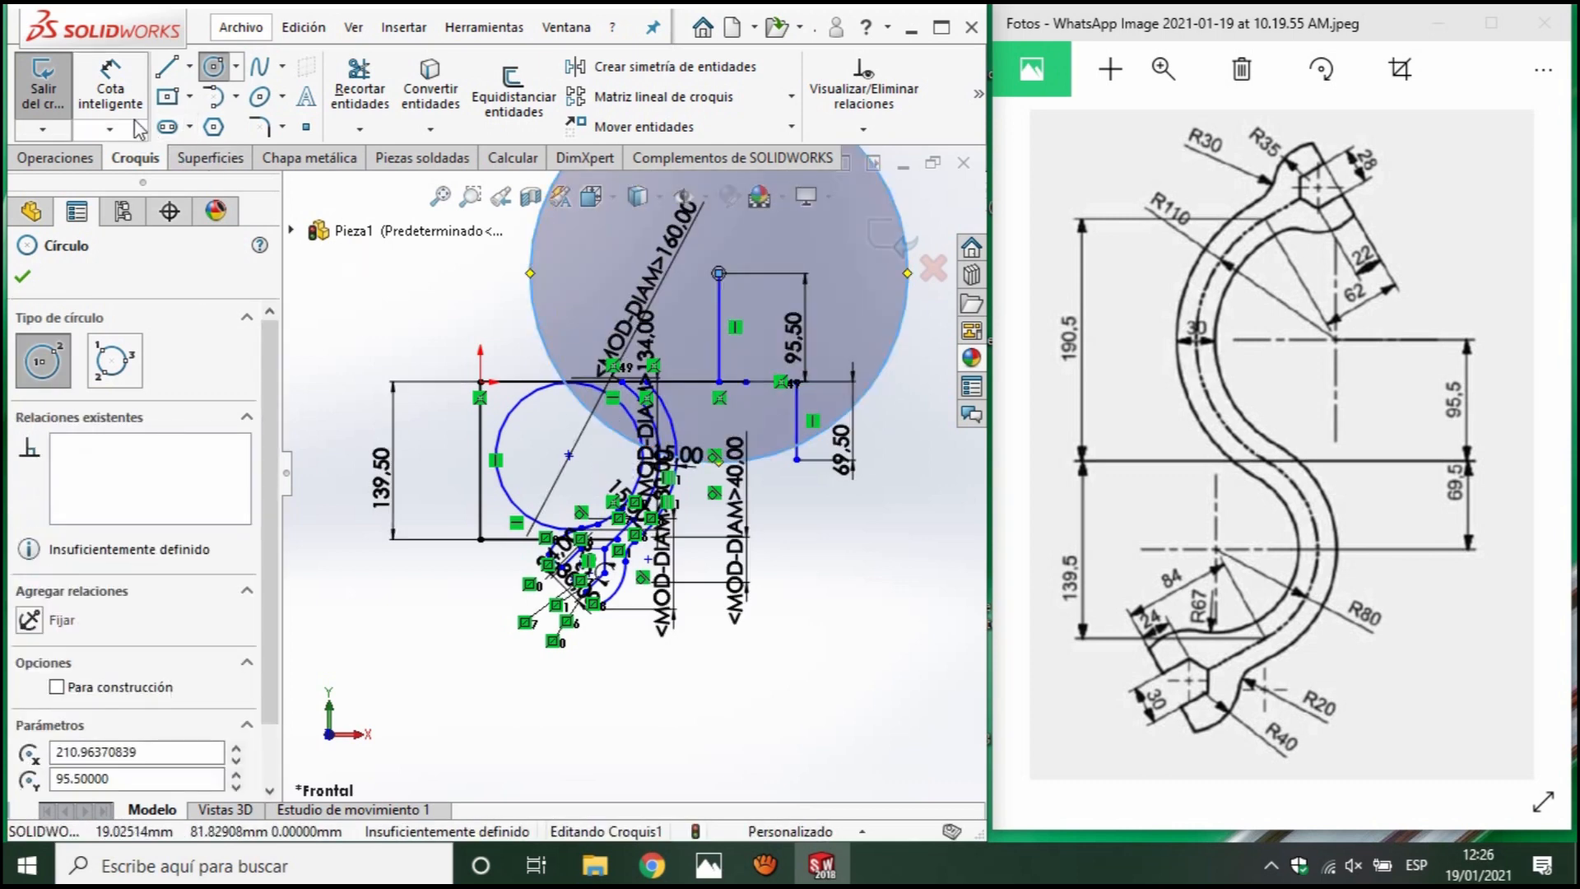
click(110, 92)
scroll(630, 473, up, 5)
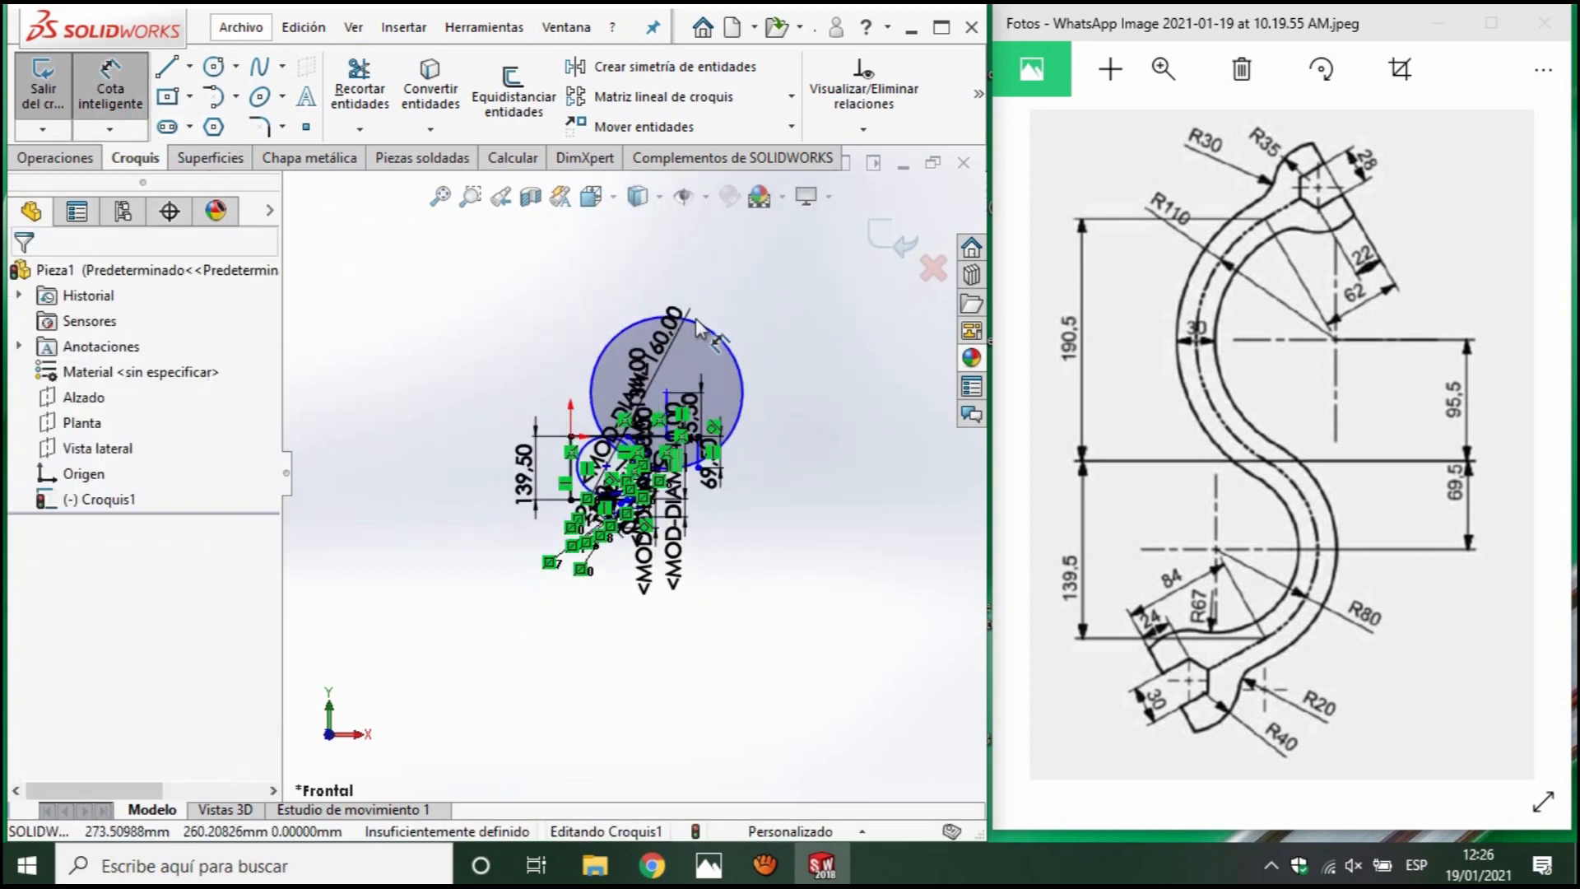
click(698, 329)
click(743, 299)
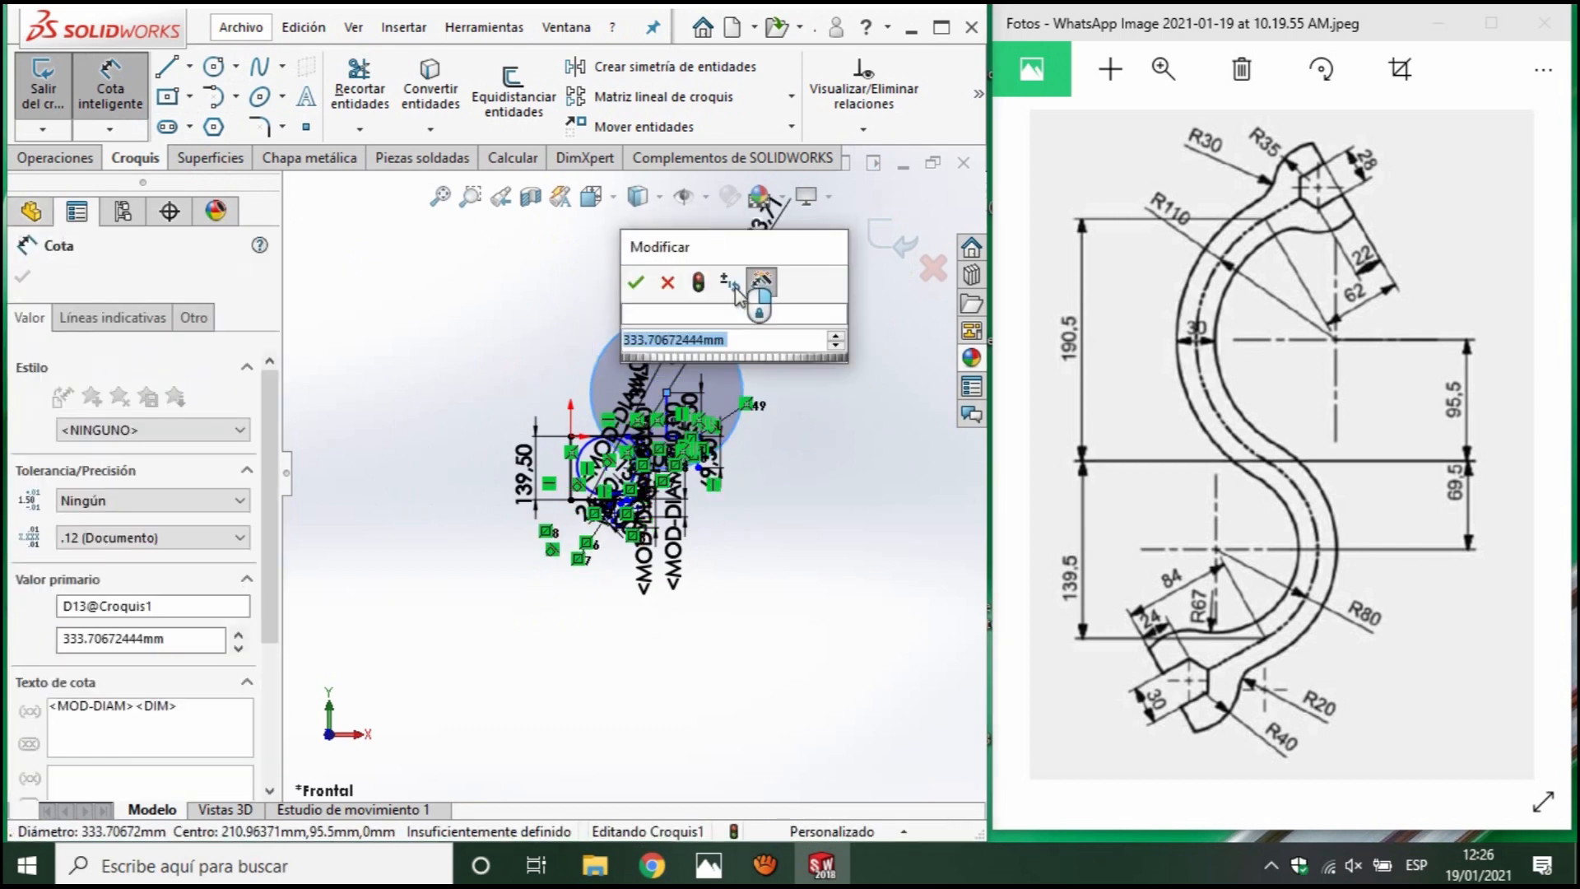
text(220)
key(Return)
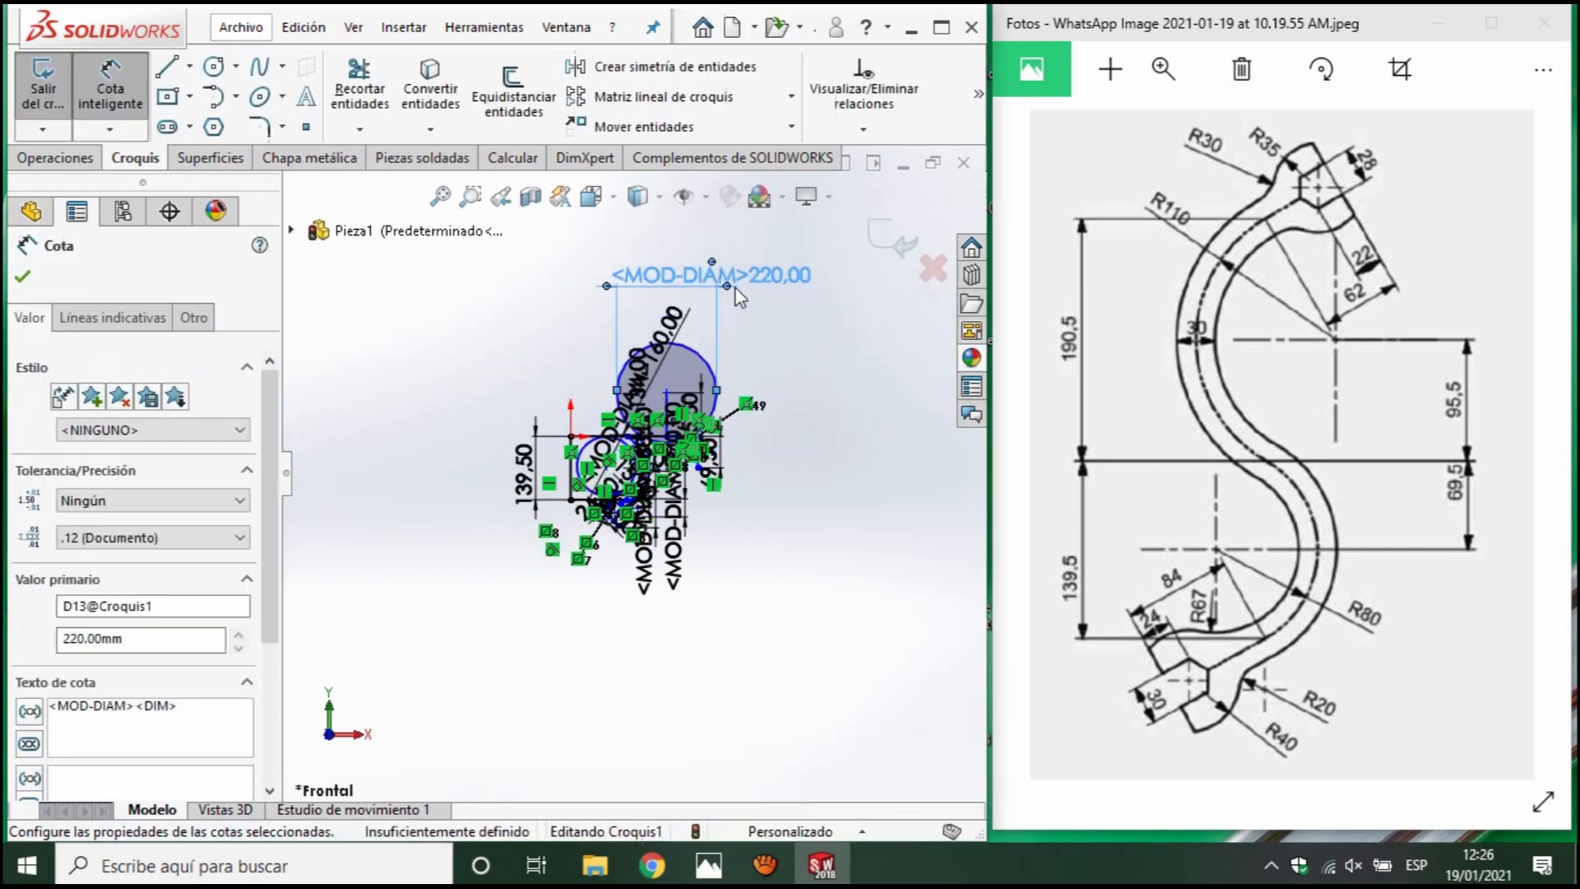
scroll(626, 432, down, 6)
scroll(709, 390, up, 4)
key(Escape)
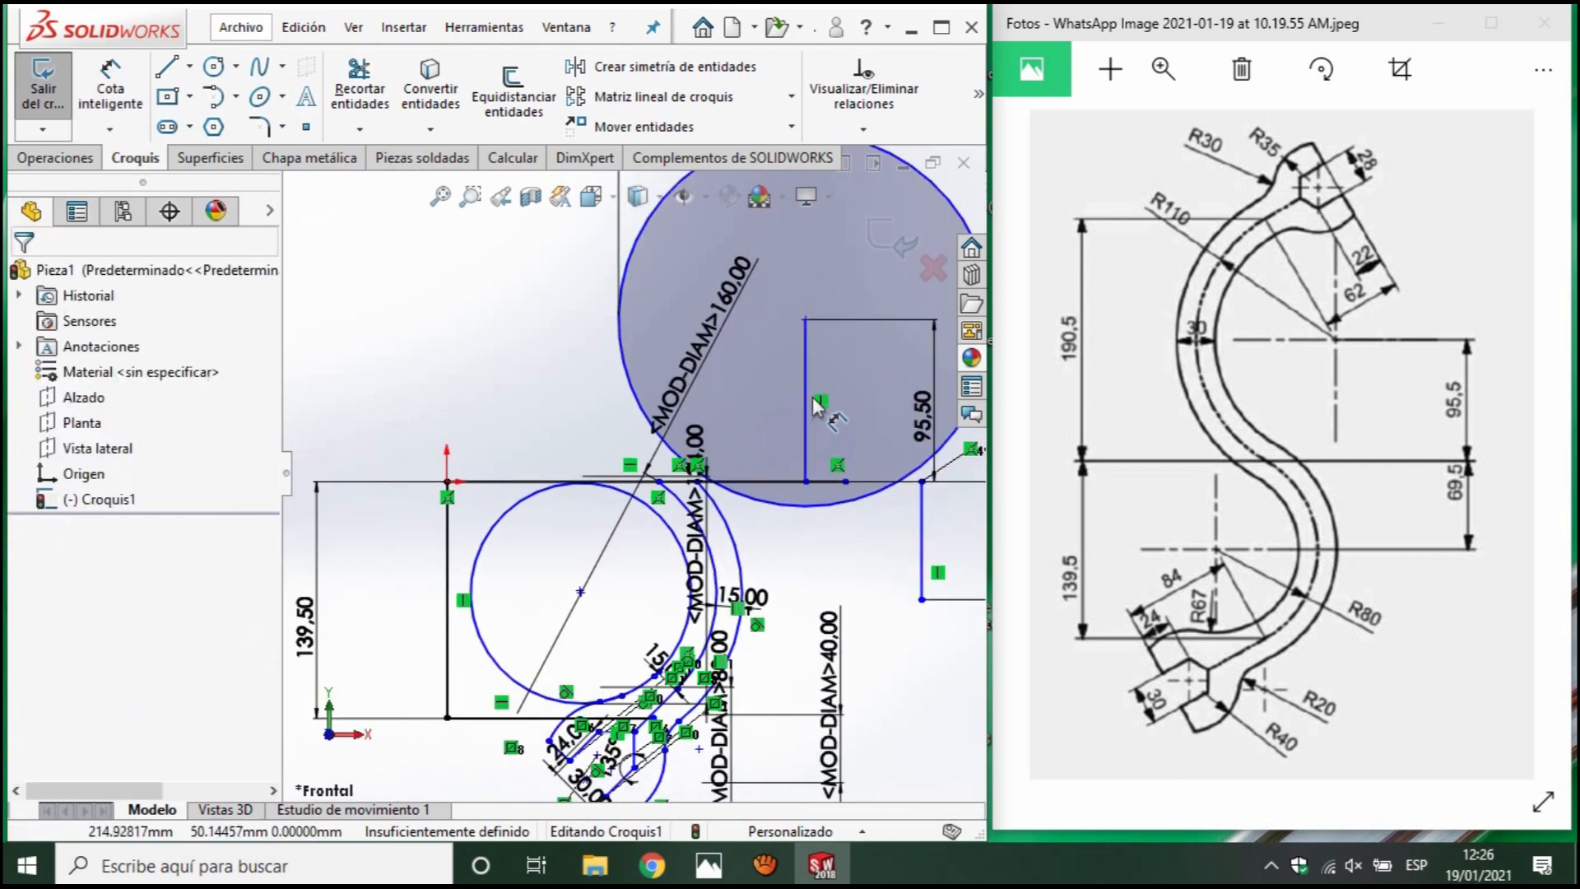
click(655, 479)
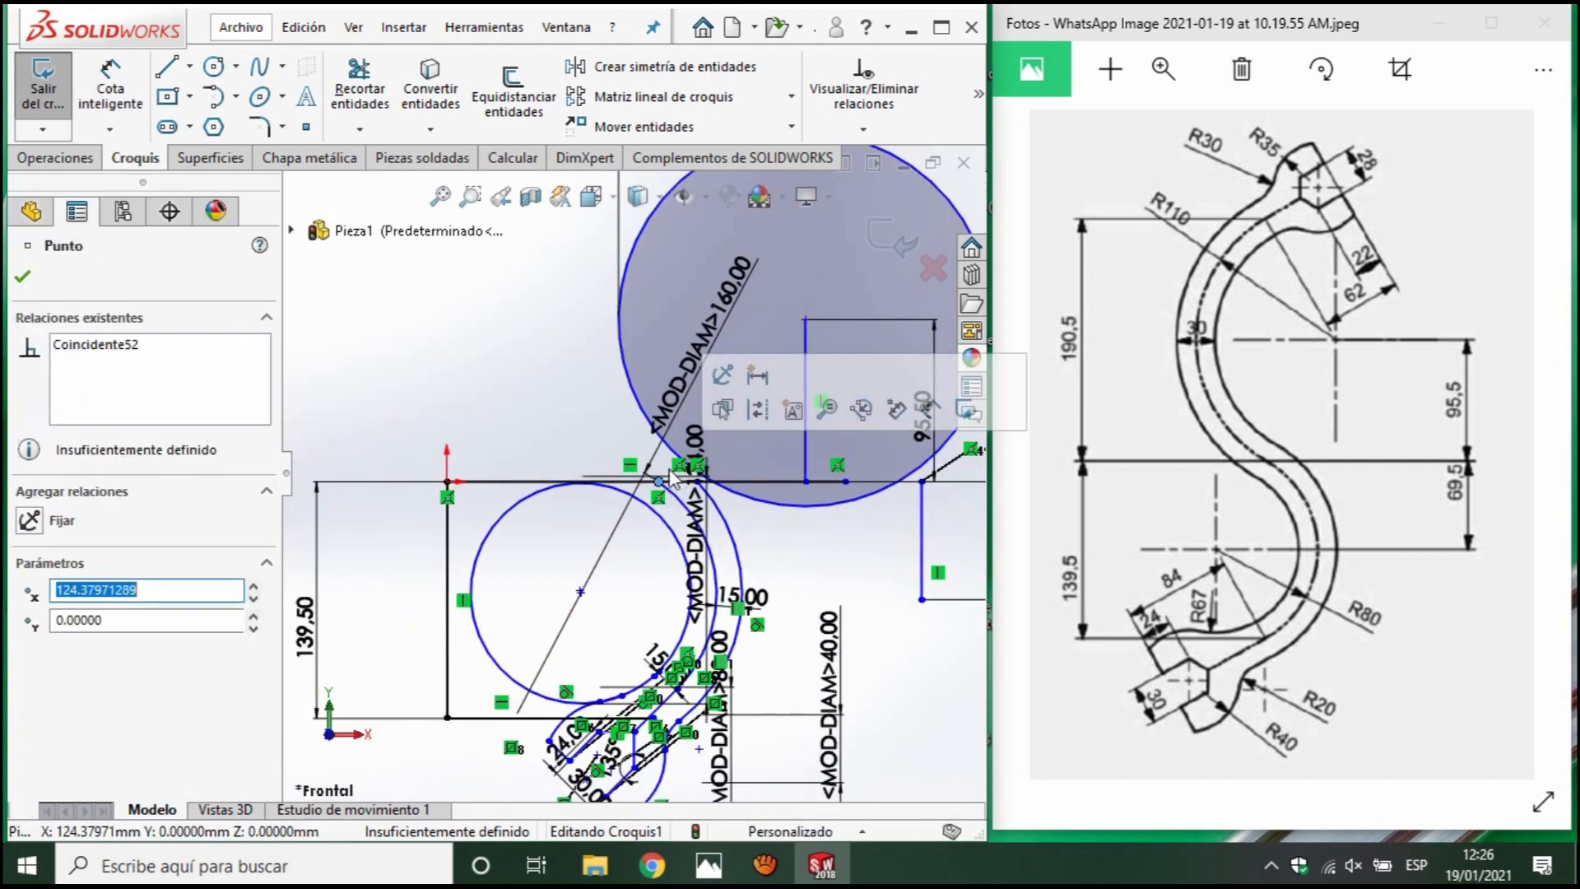
click(665, 457)
ctrl+click(576, 589)
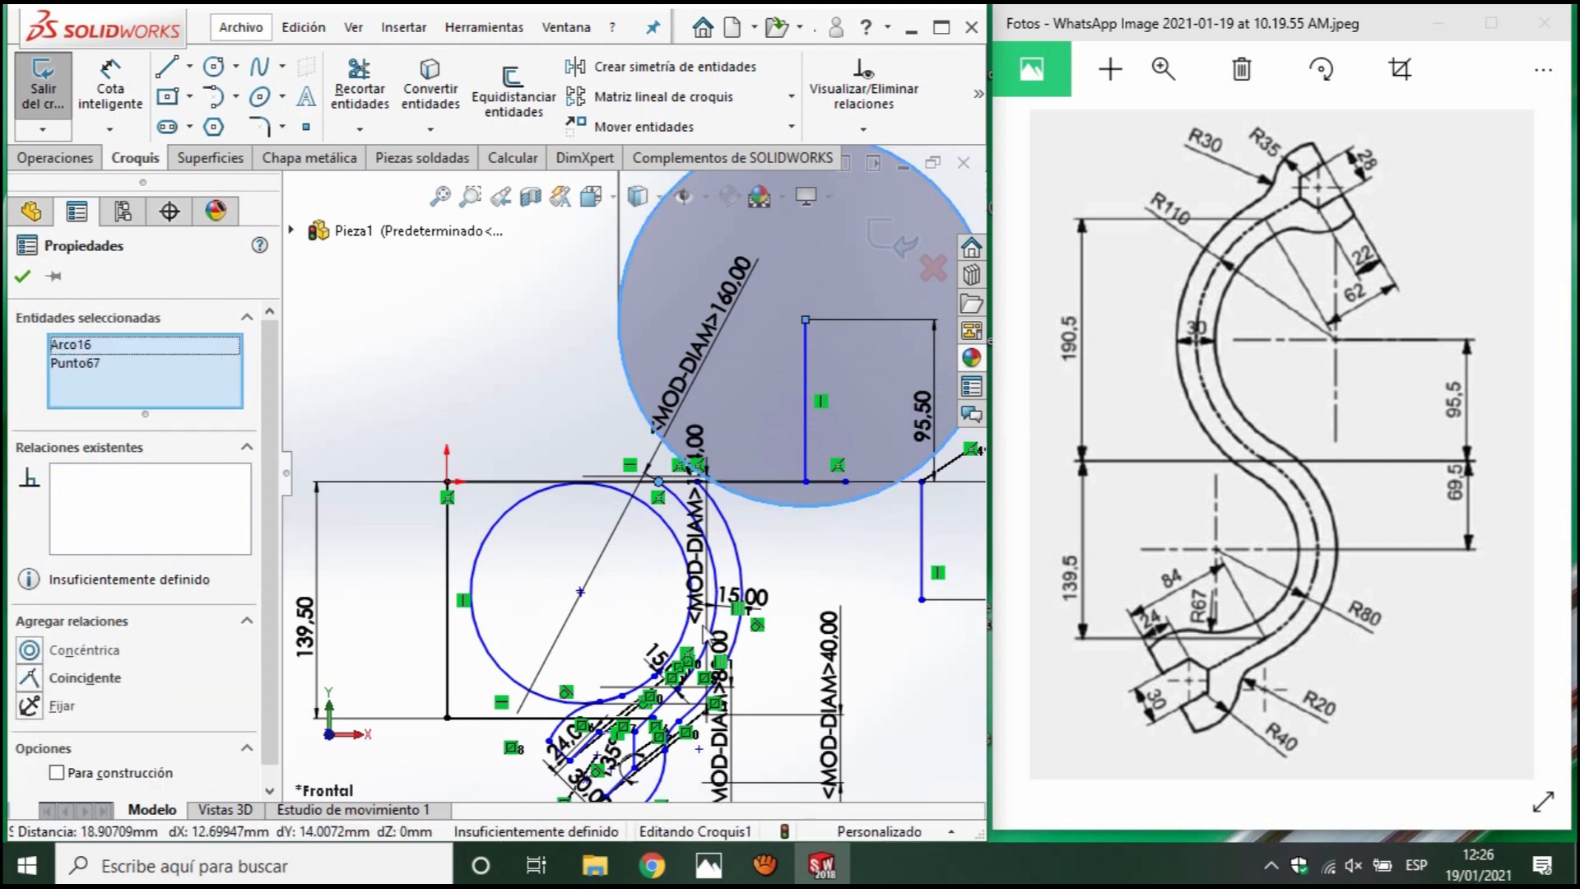
key(Escape)
Trim away the vertical line under the circle's centre and the horizontal line's excess beyond the outer lower arc.
click(846, 389)
click(357, 96)
mouse_move(802, 494)
mouse_down()
mouse_move(848, 421)
mouse_move(810, 490)
mouse_up()
scroll(656, 487, down, 6)
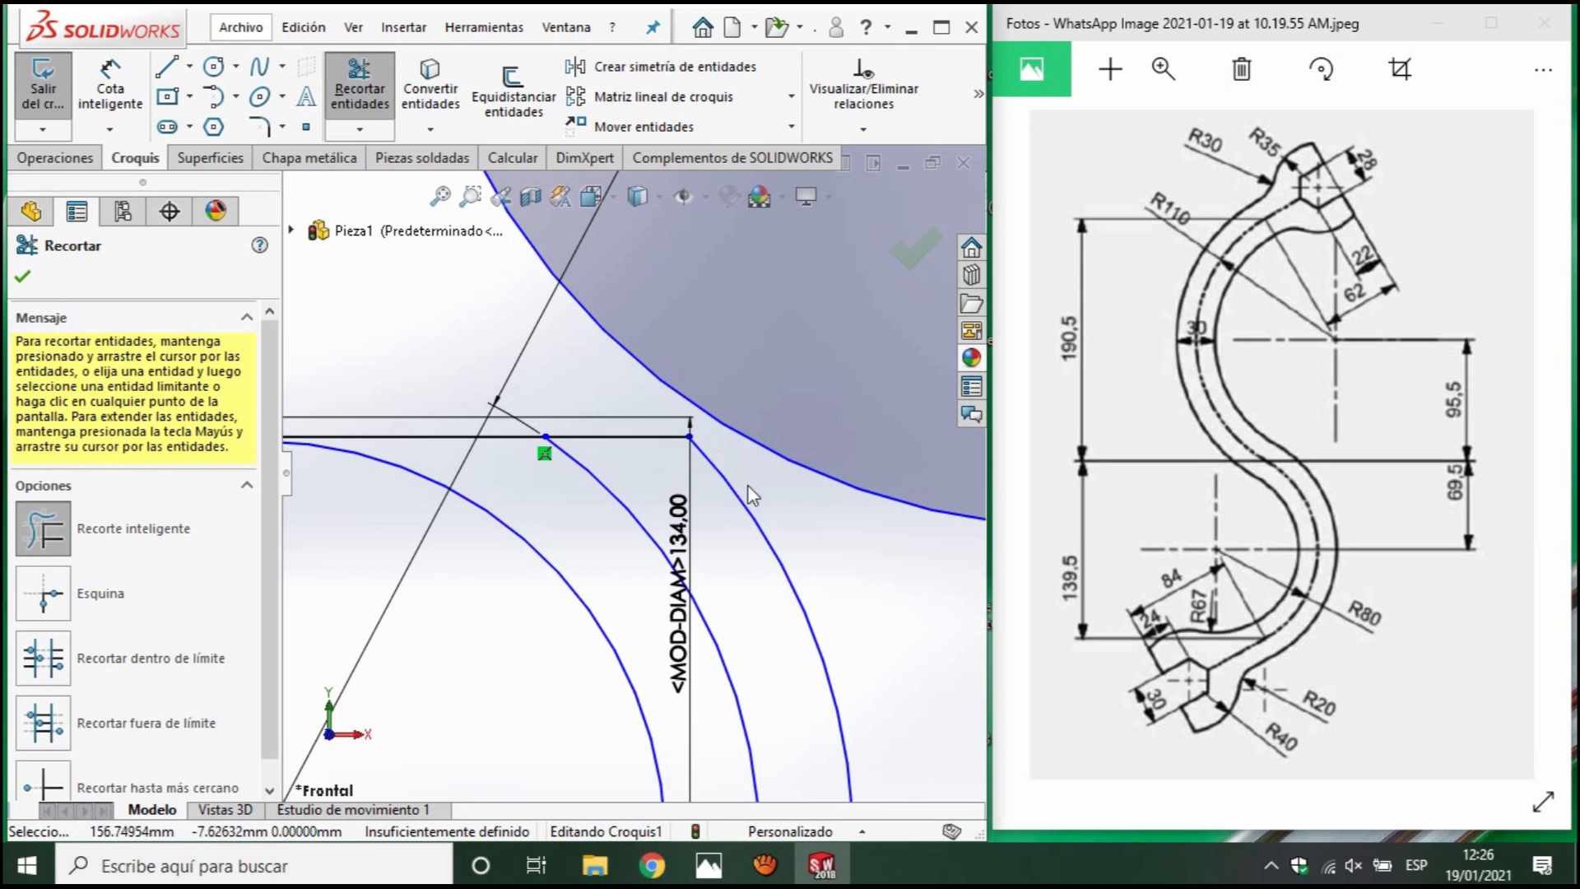
scroll(642, 473, up, 5)
scroll(834, 302, up, 2)
key(Escape)
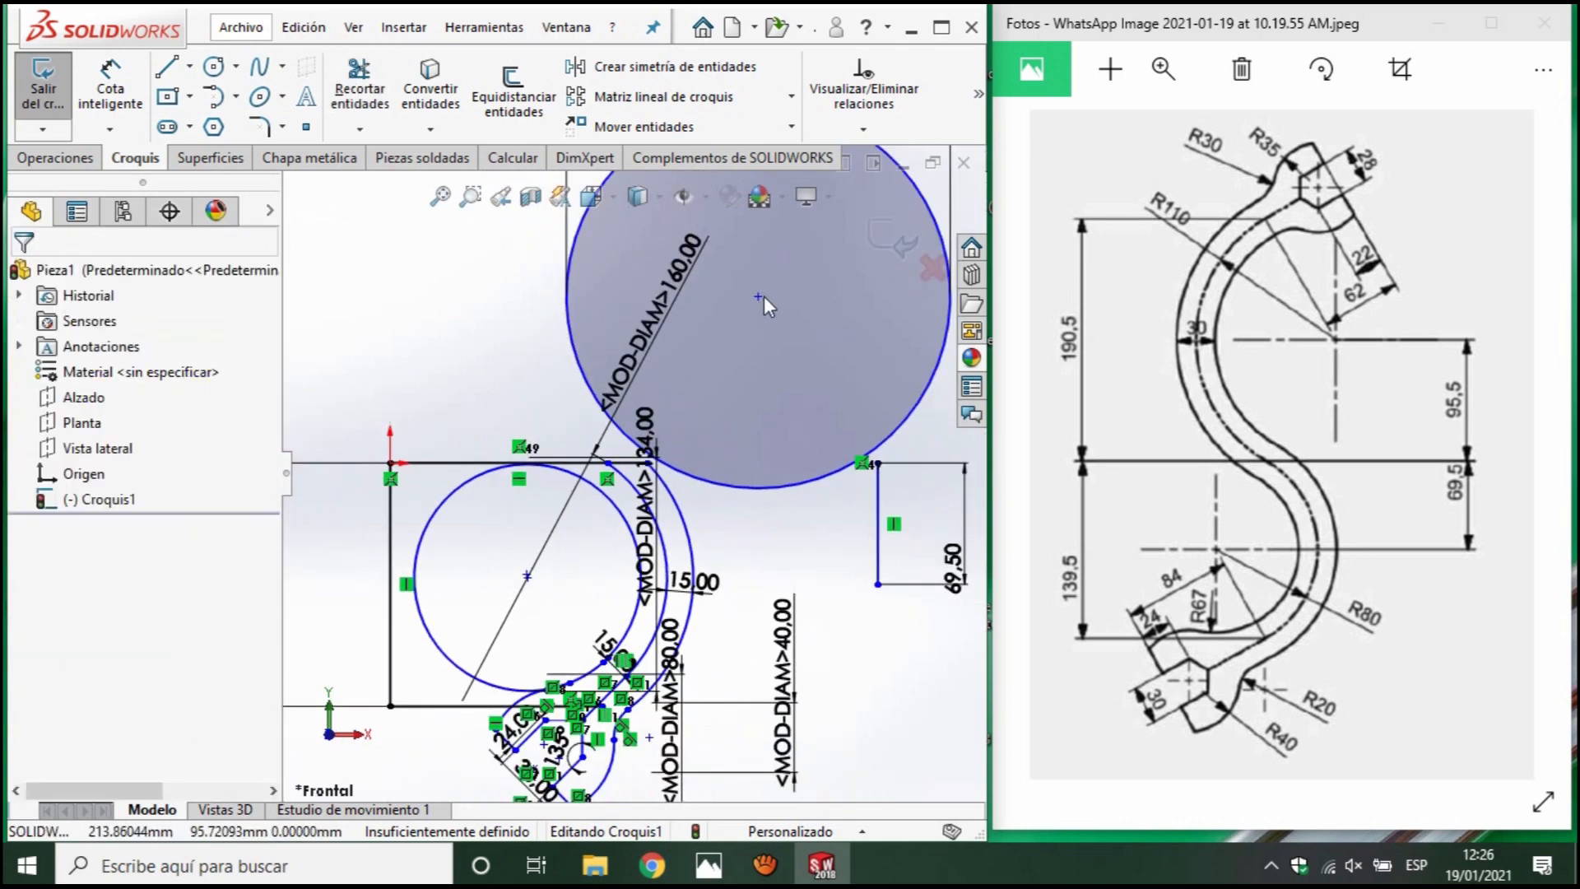
Make the 220 mm circle tangent to the middle arc of the lower curve.
click(760, 296)
click(698, 483)
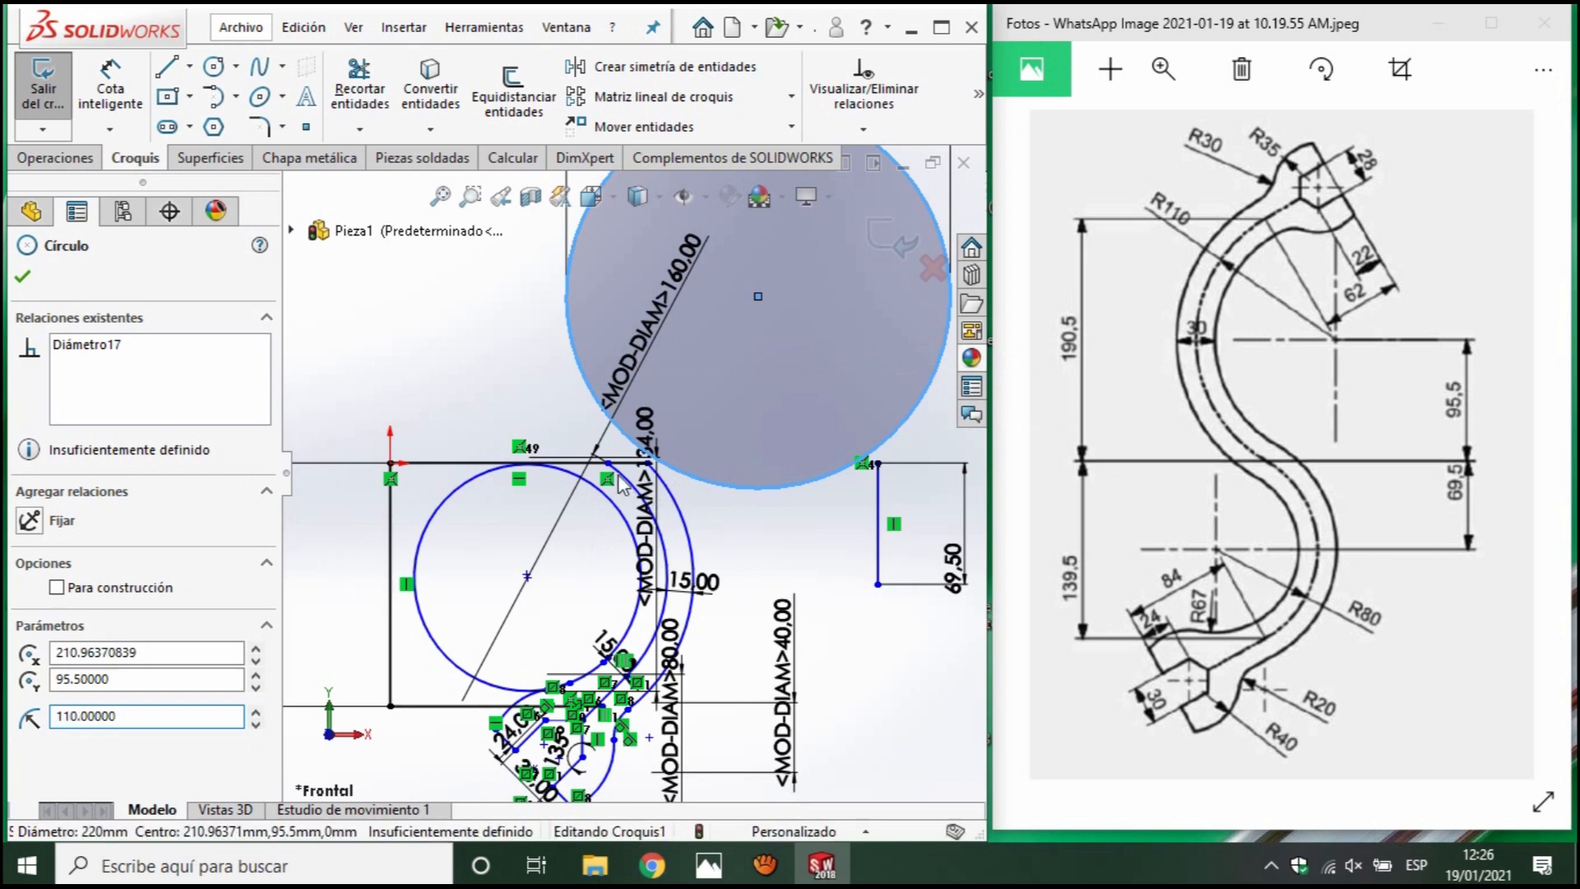
click(619, 474)
ctrl+click(622, 500)
click(27, 680)
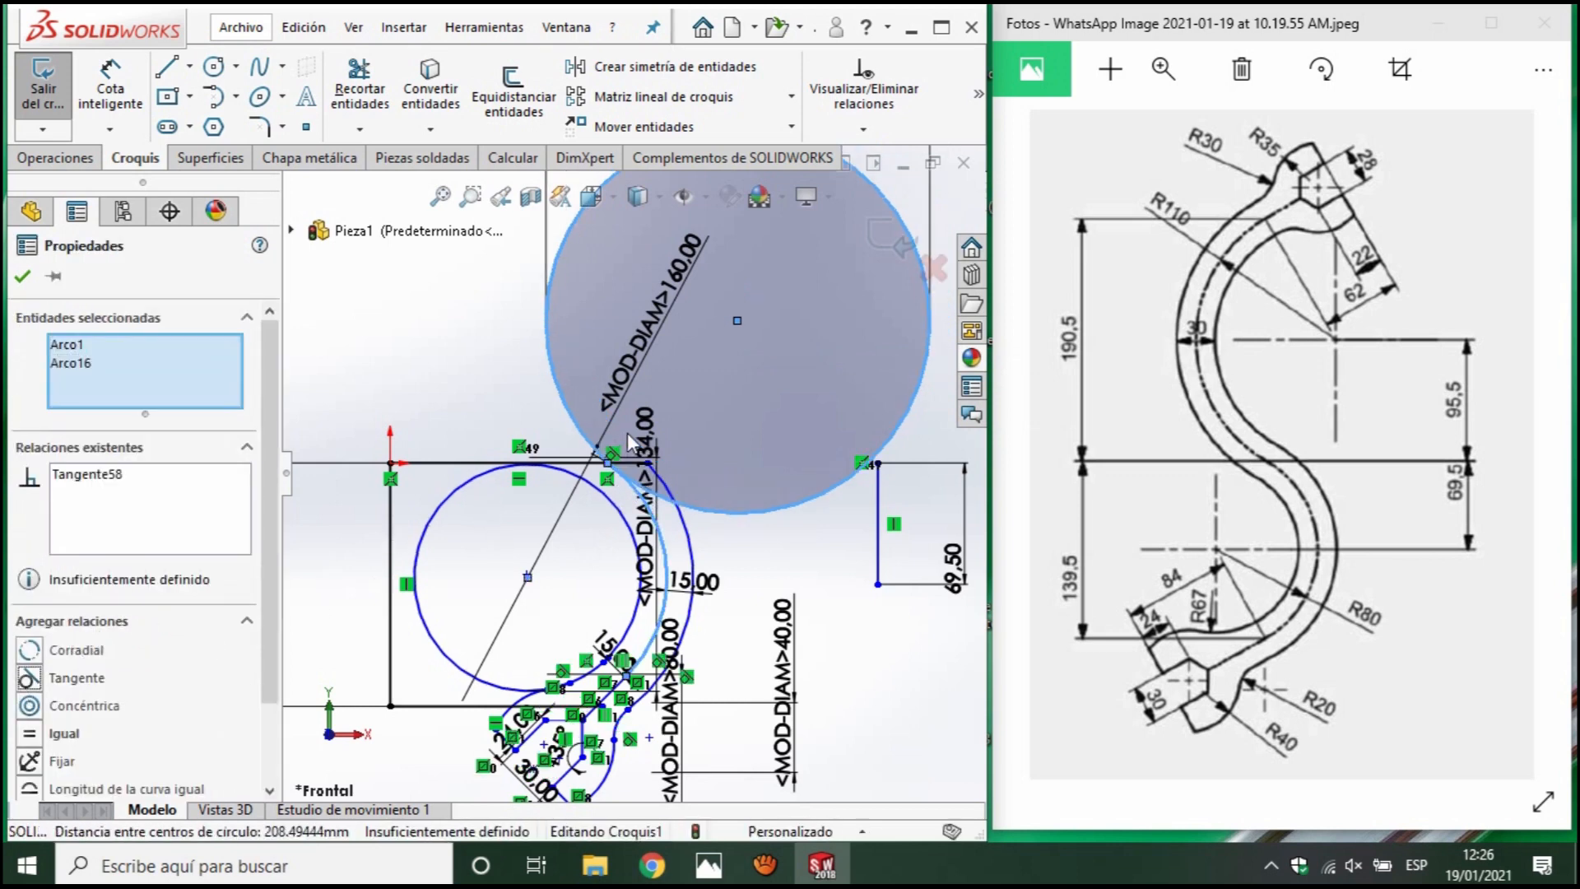
Dimension the vertical distance from the horizontal line to the 220 mm circle's centre at 95.5 mm.
scroll(629, 472, up, 3)
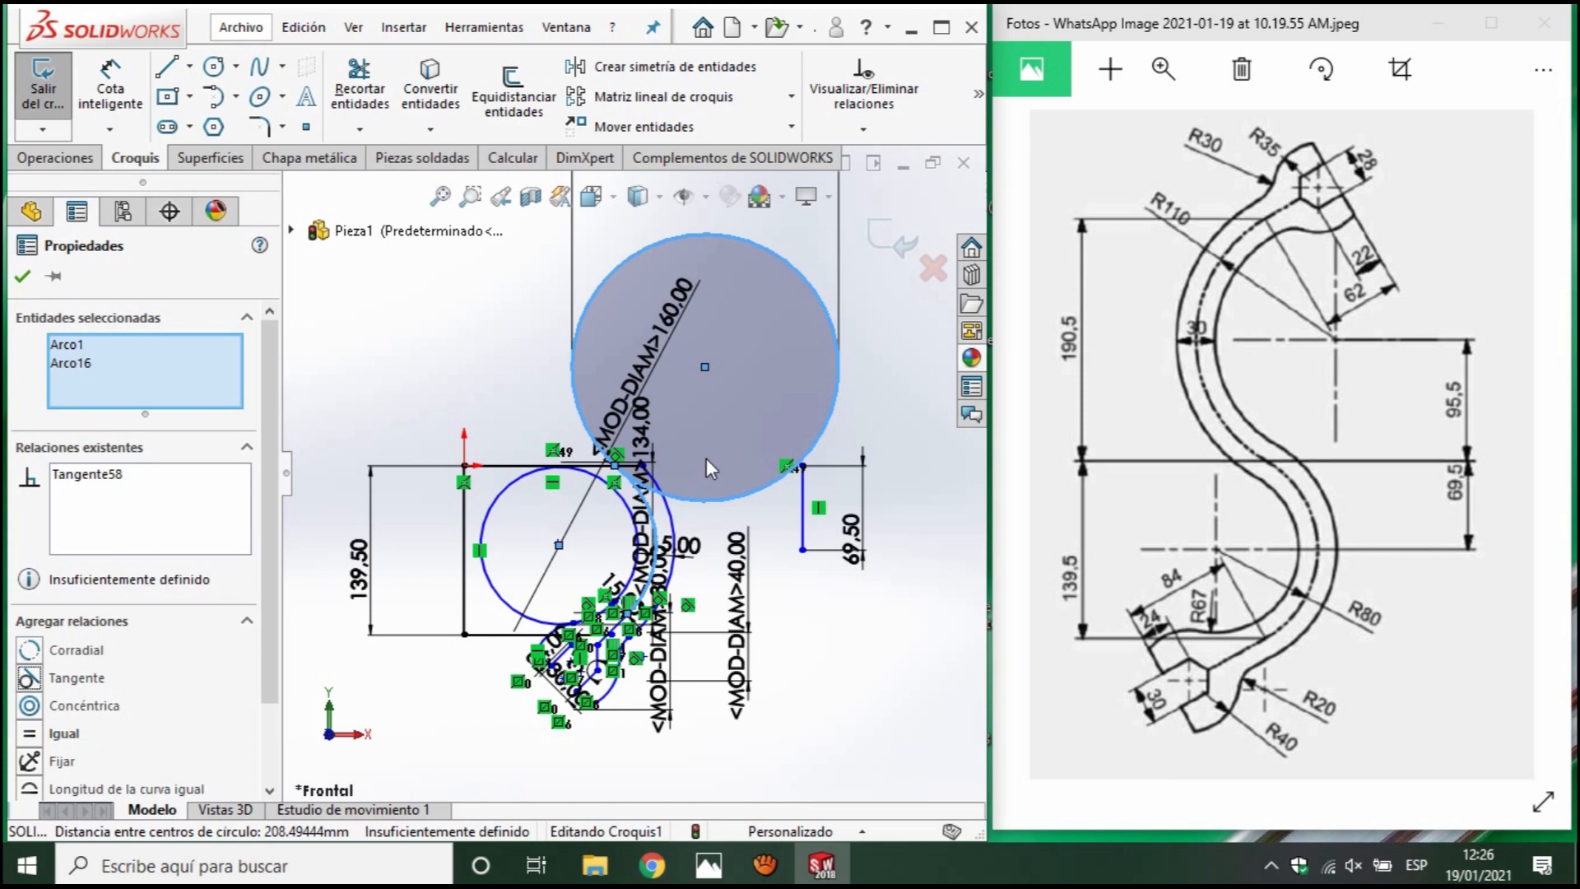
click(110, 91)
click(642, 466)
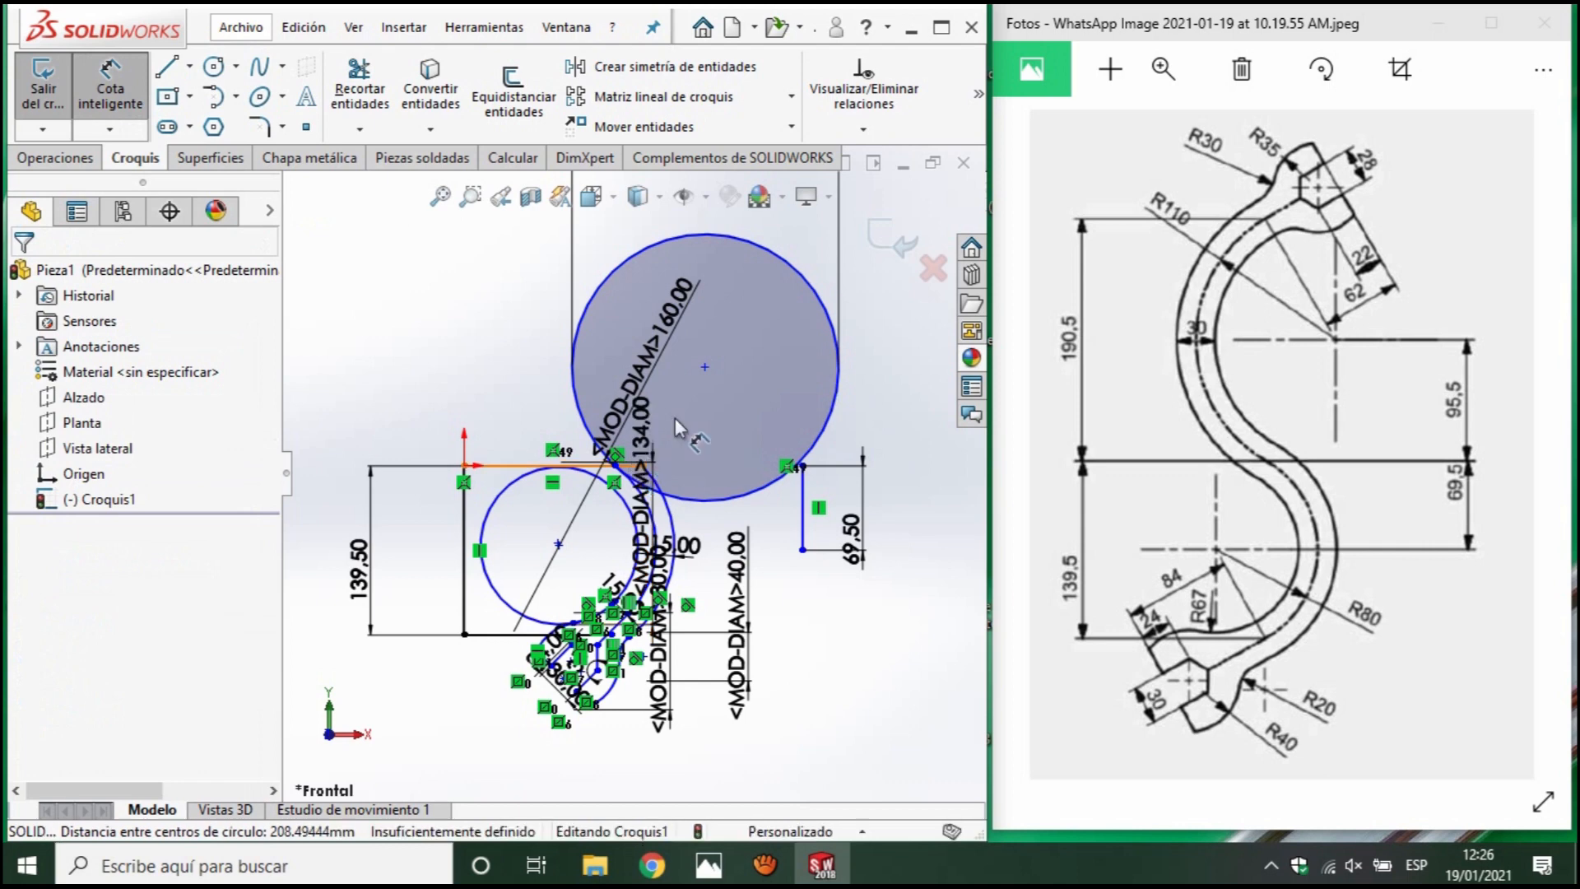
click(706, 367)
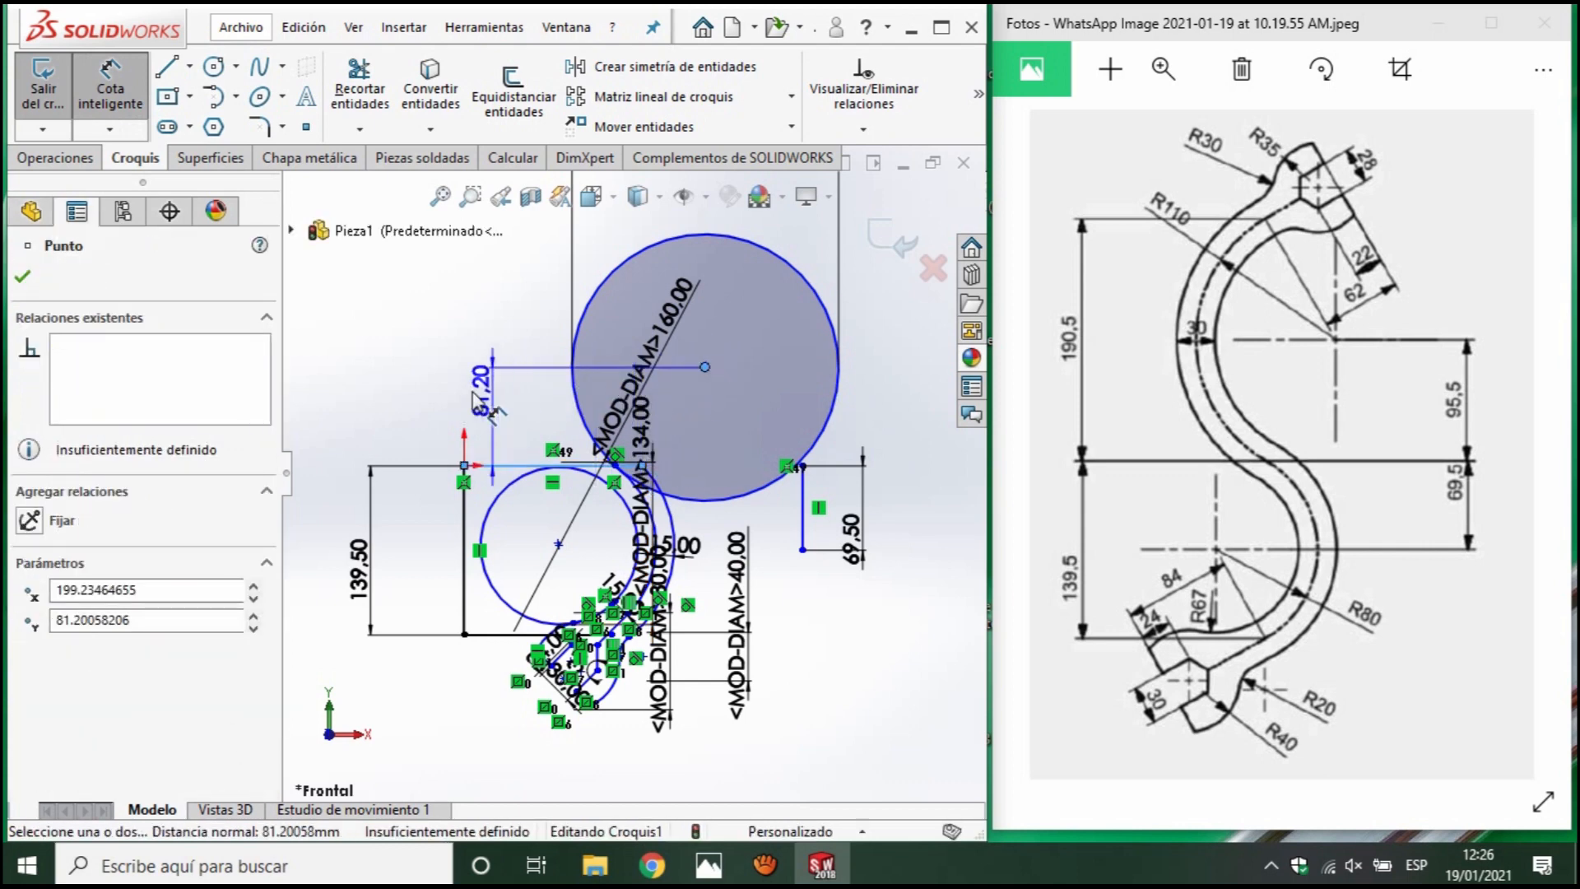
click(343, 388)
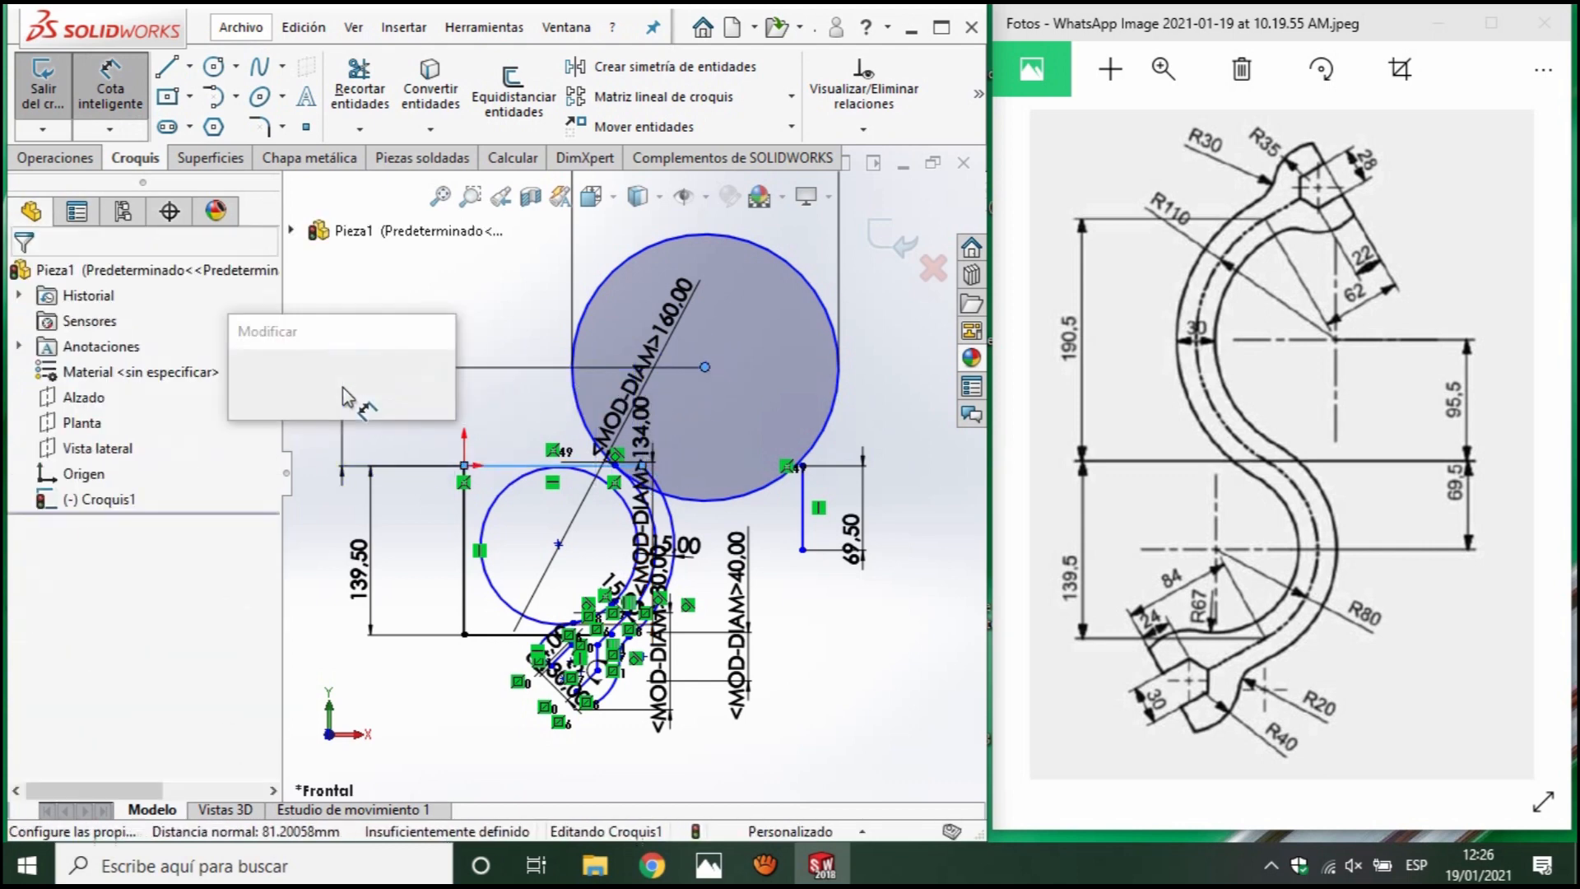
text(95.5)
key(Return)
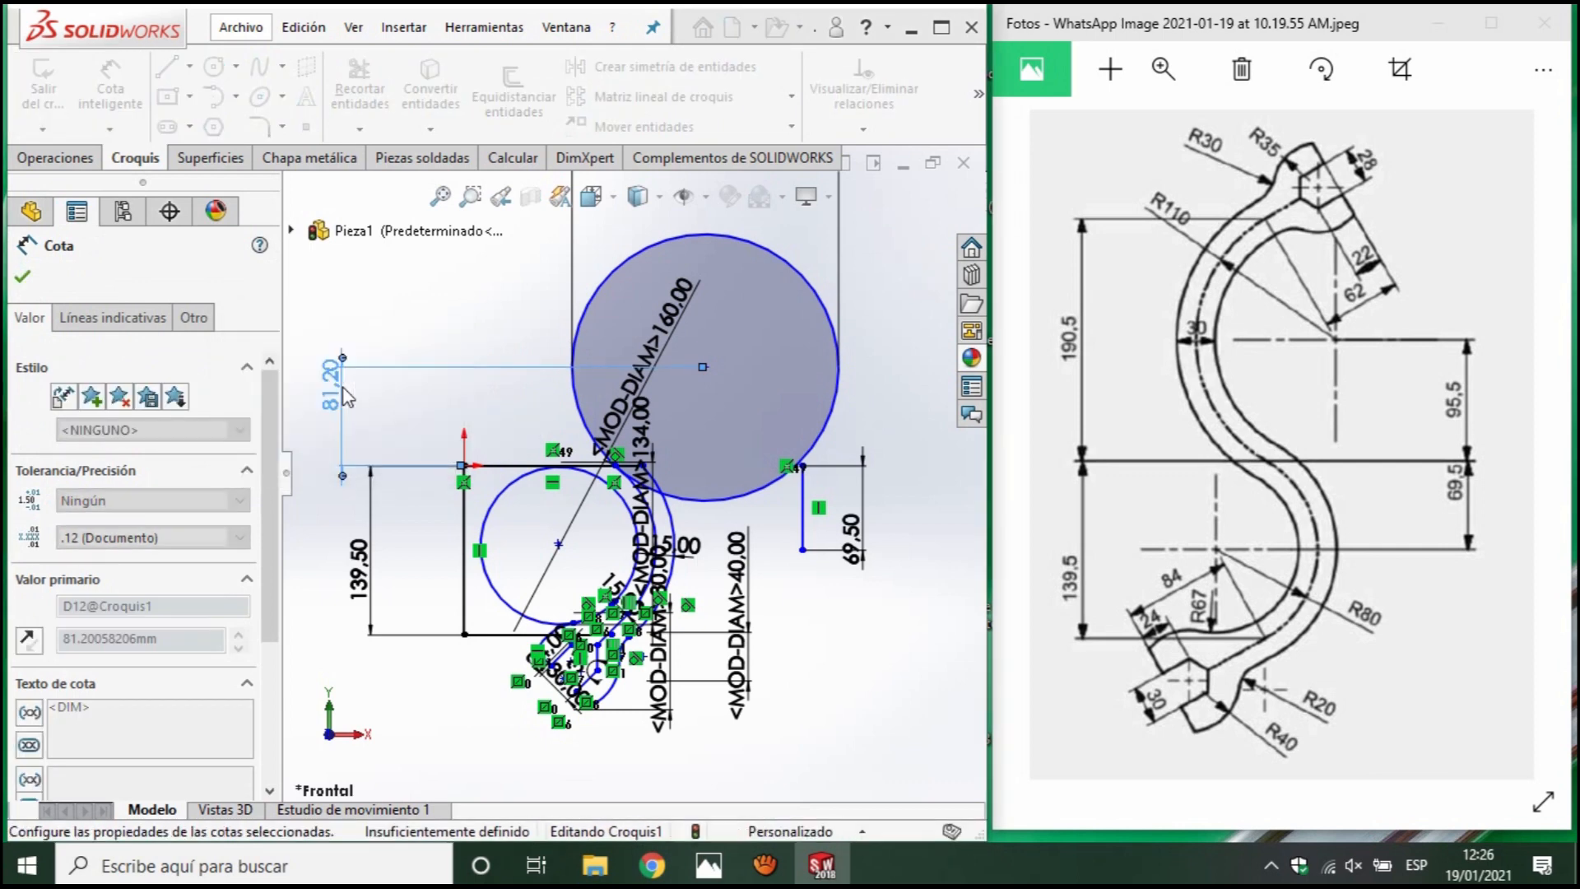
Draw a vertical line about 275 mm long upward from the origin.
scroll(697, 372, down, 3)
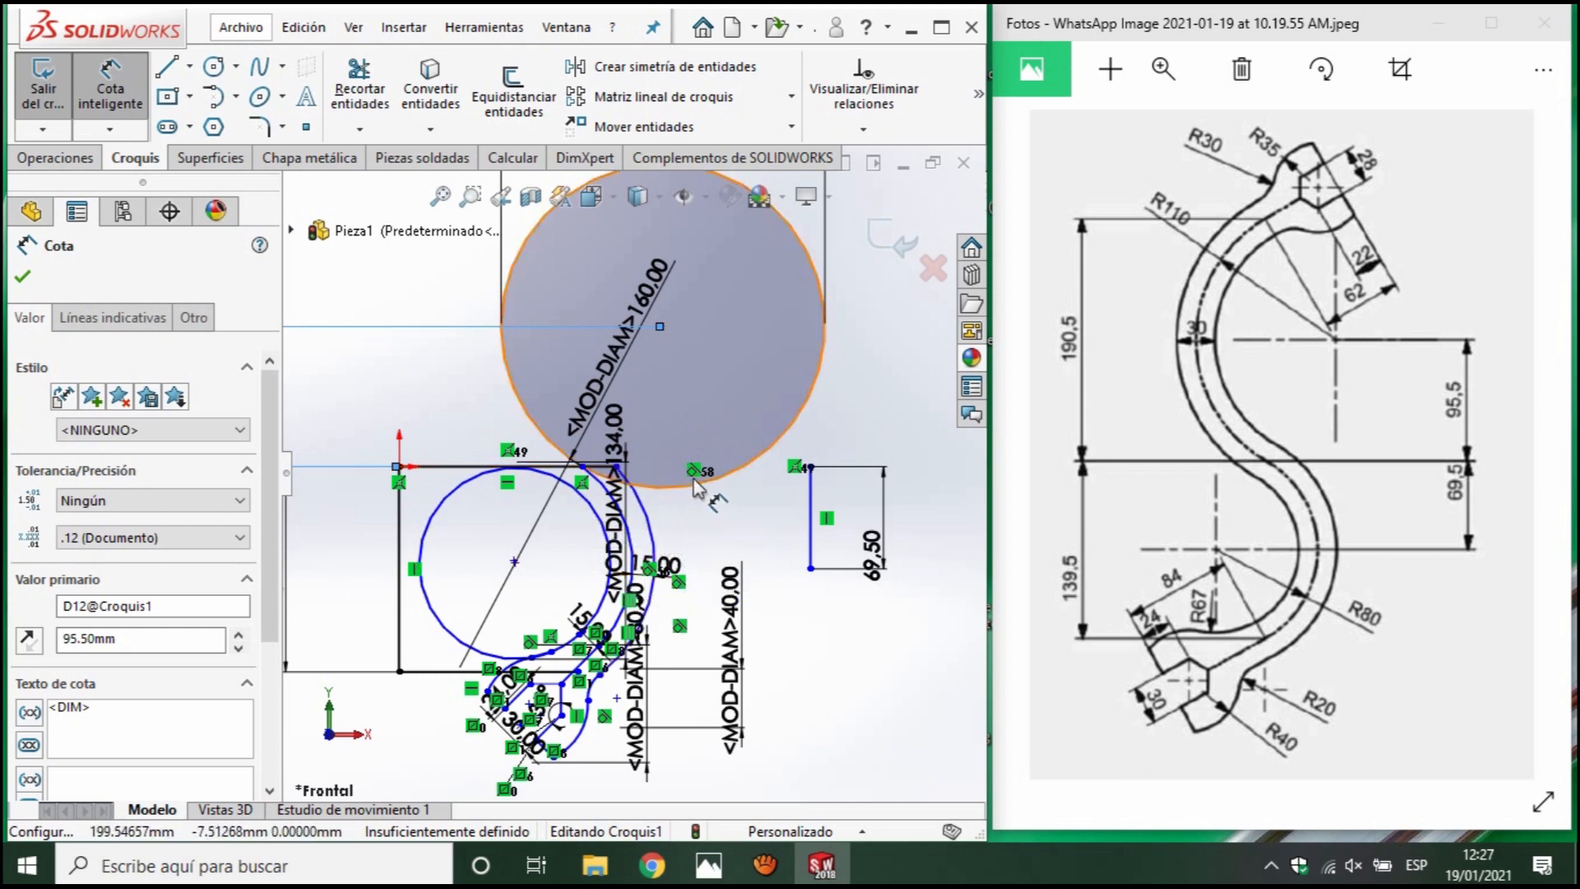
scroll(579, 518, down, 3)
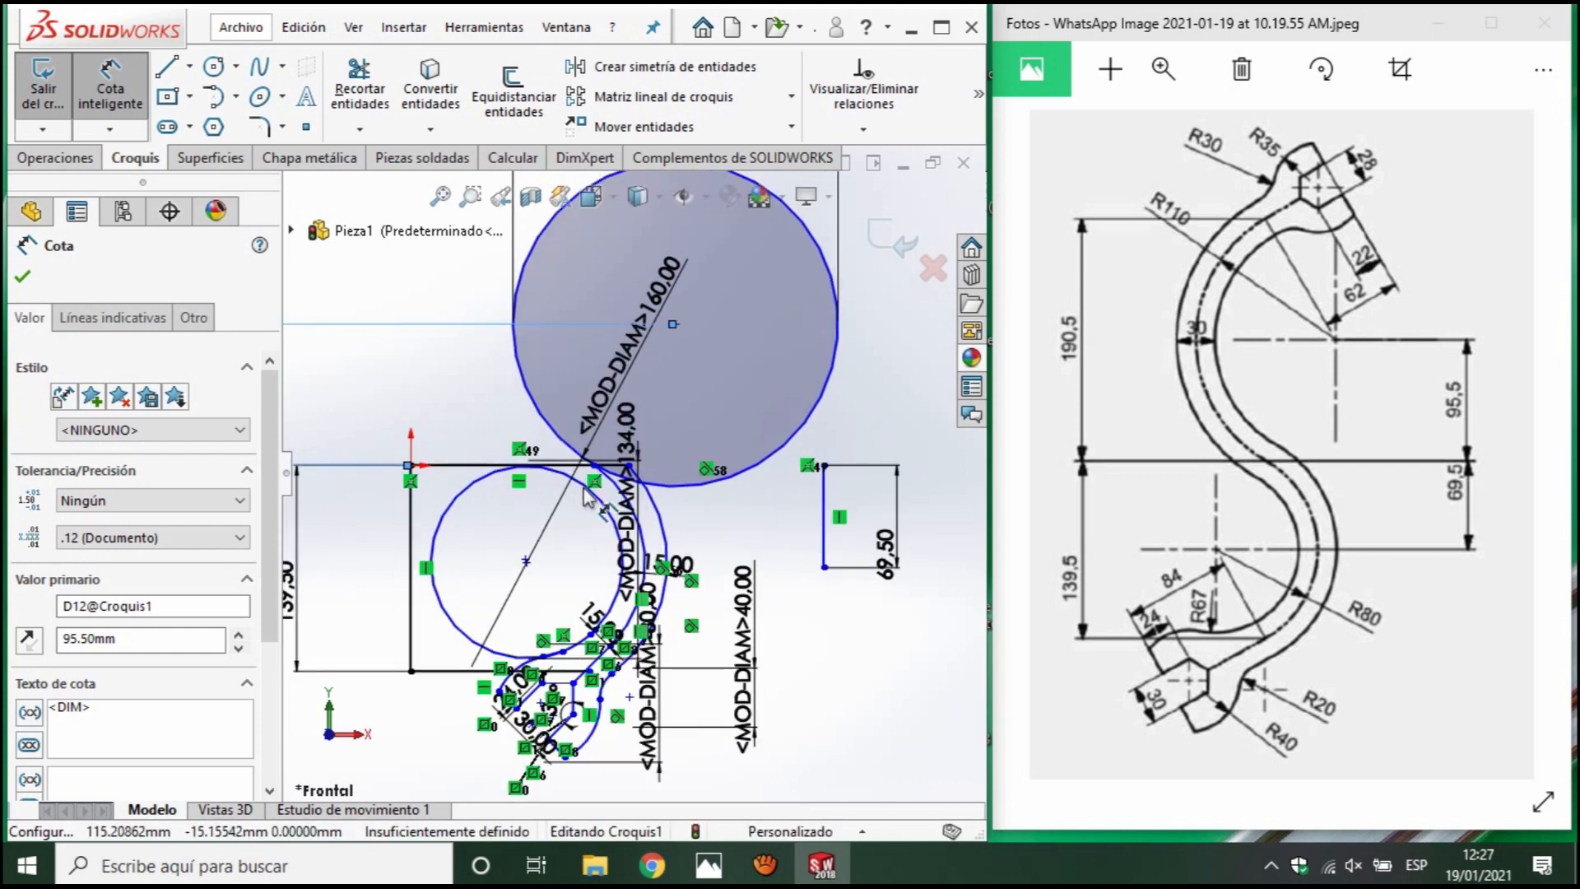
scroll(588, 461, up, 3)
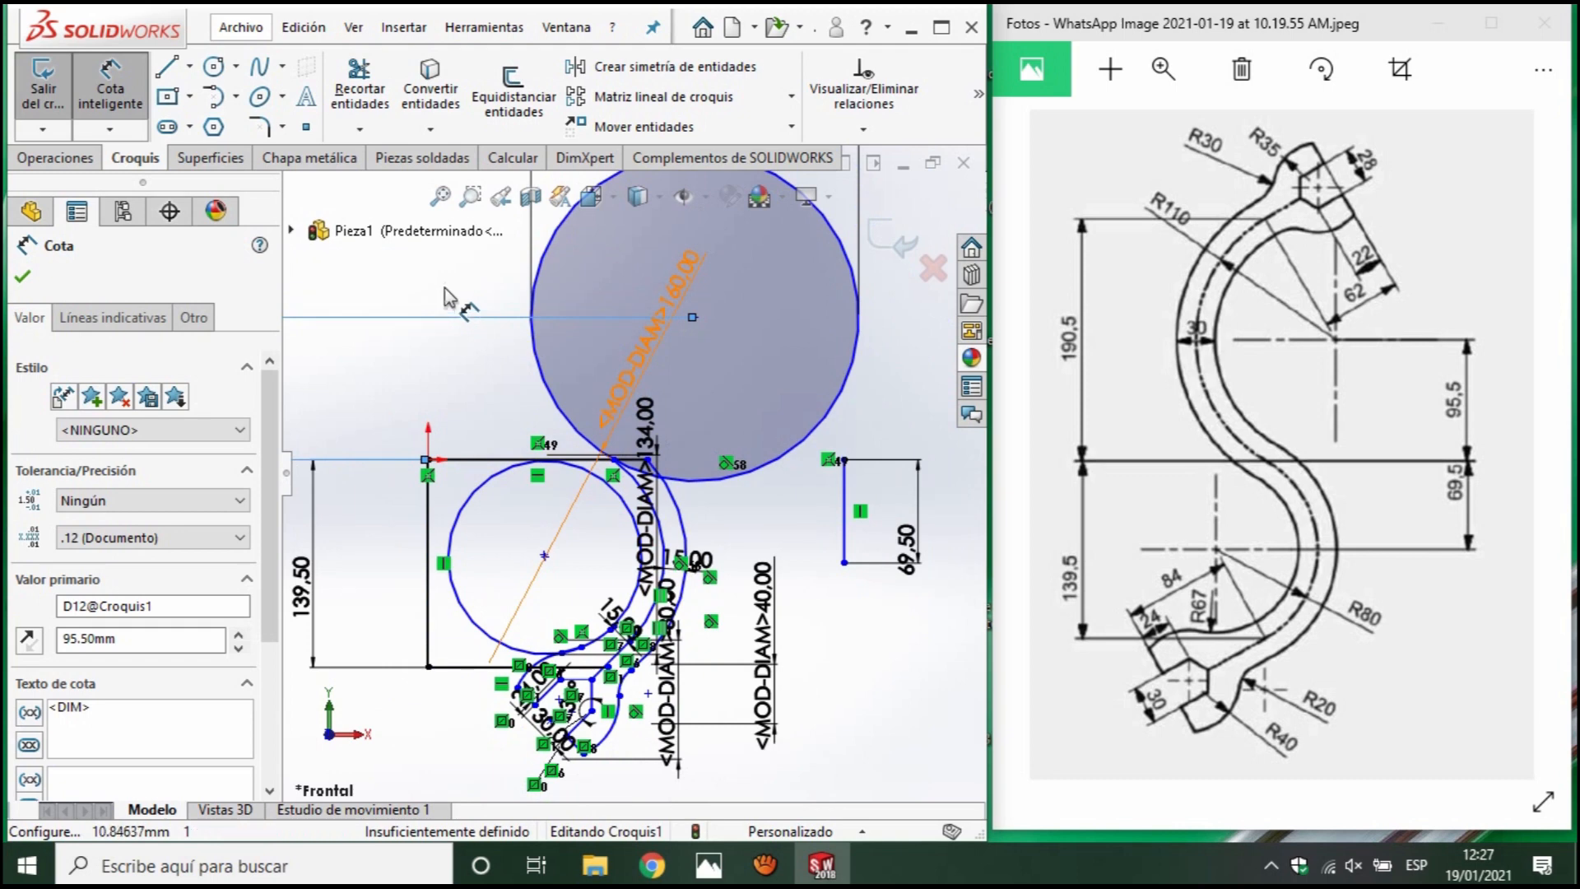
scroll(626, 473, up, 3)
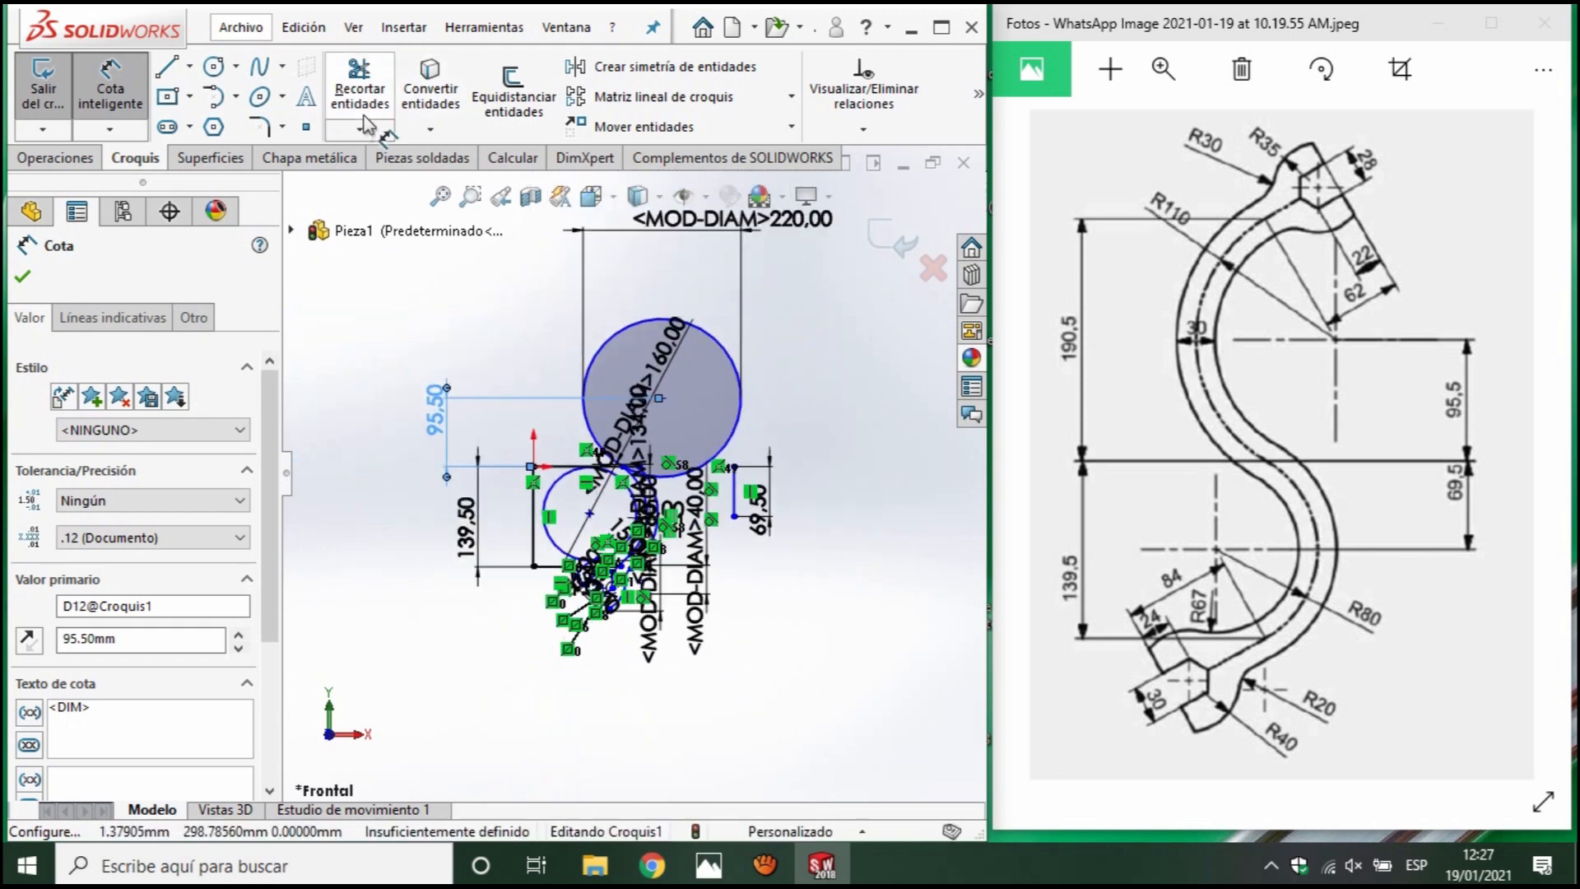
key(l)
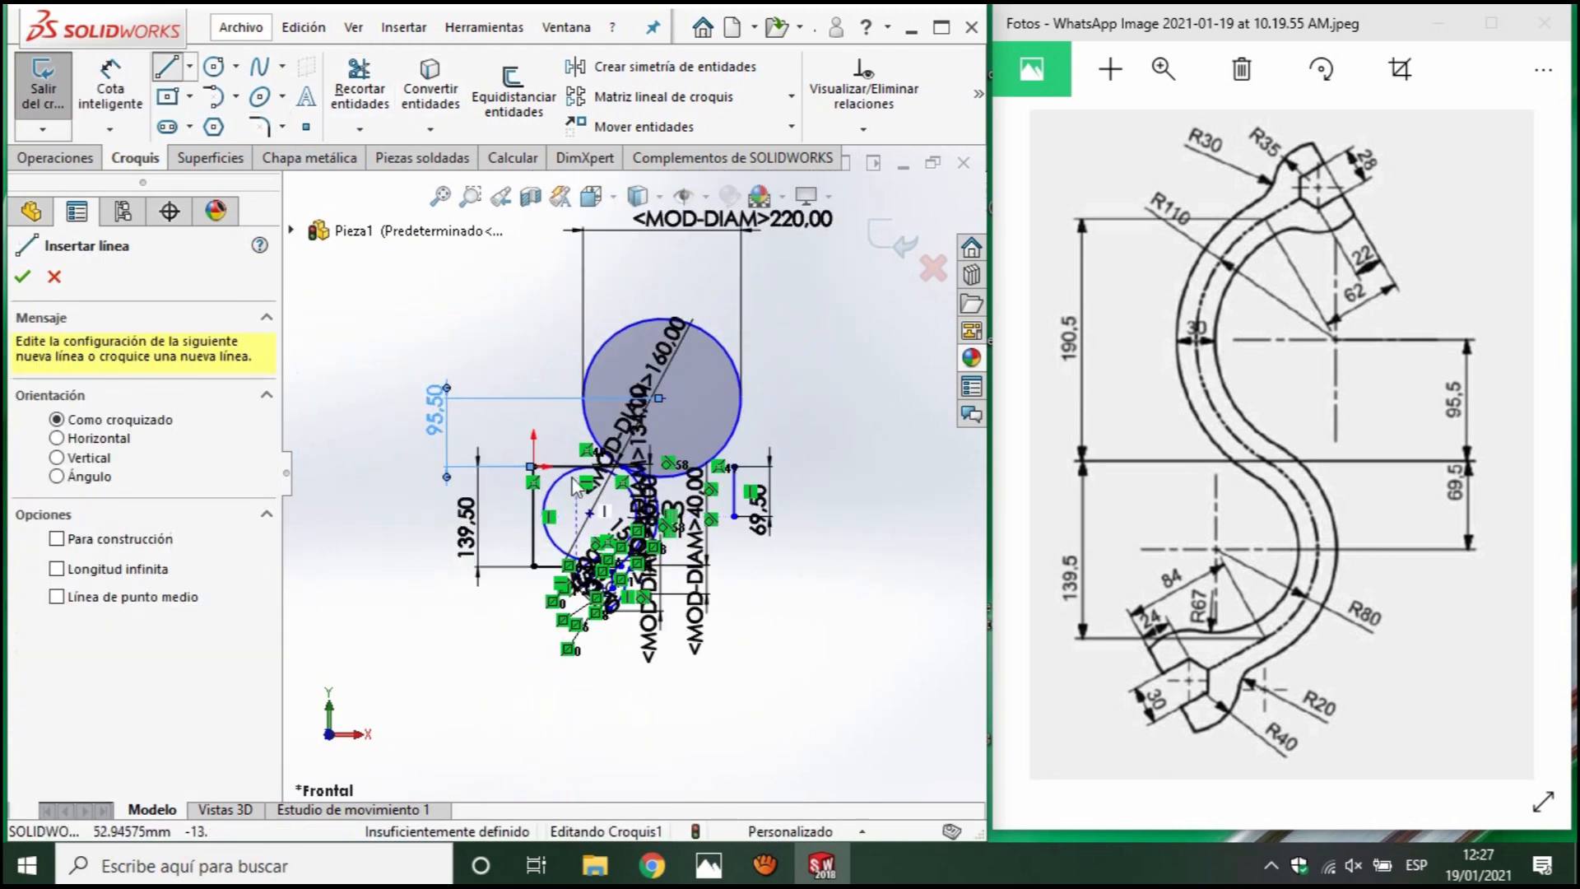
click(531, 466)
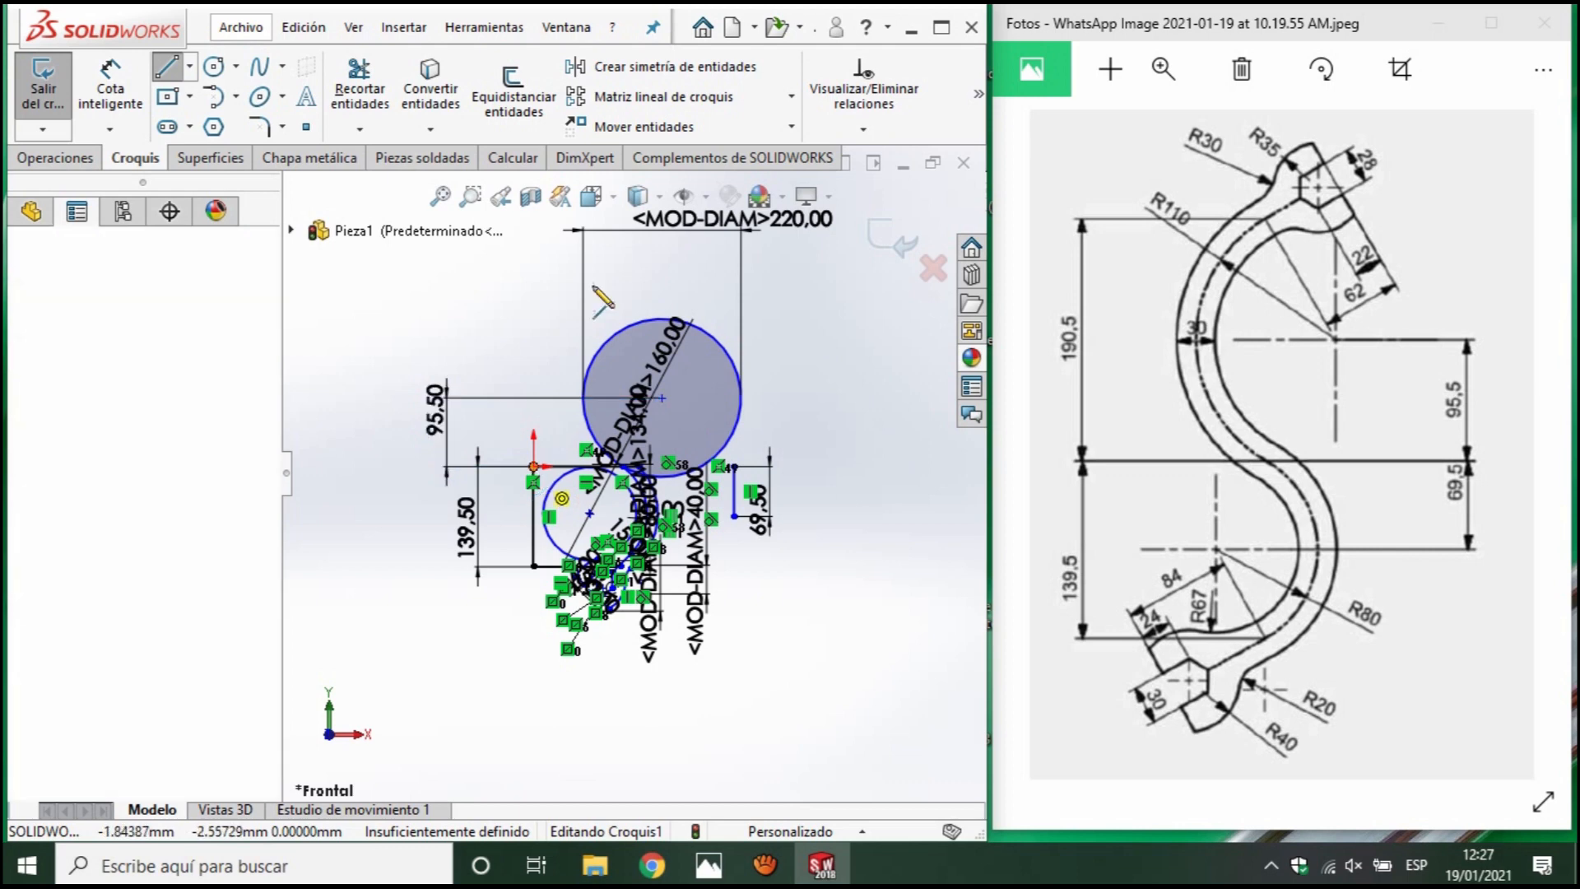
click(533, 269)
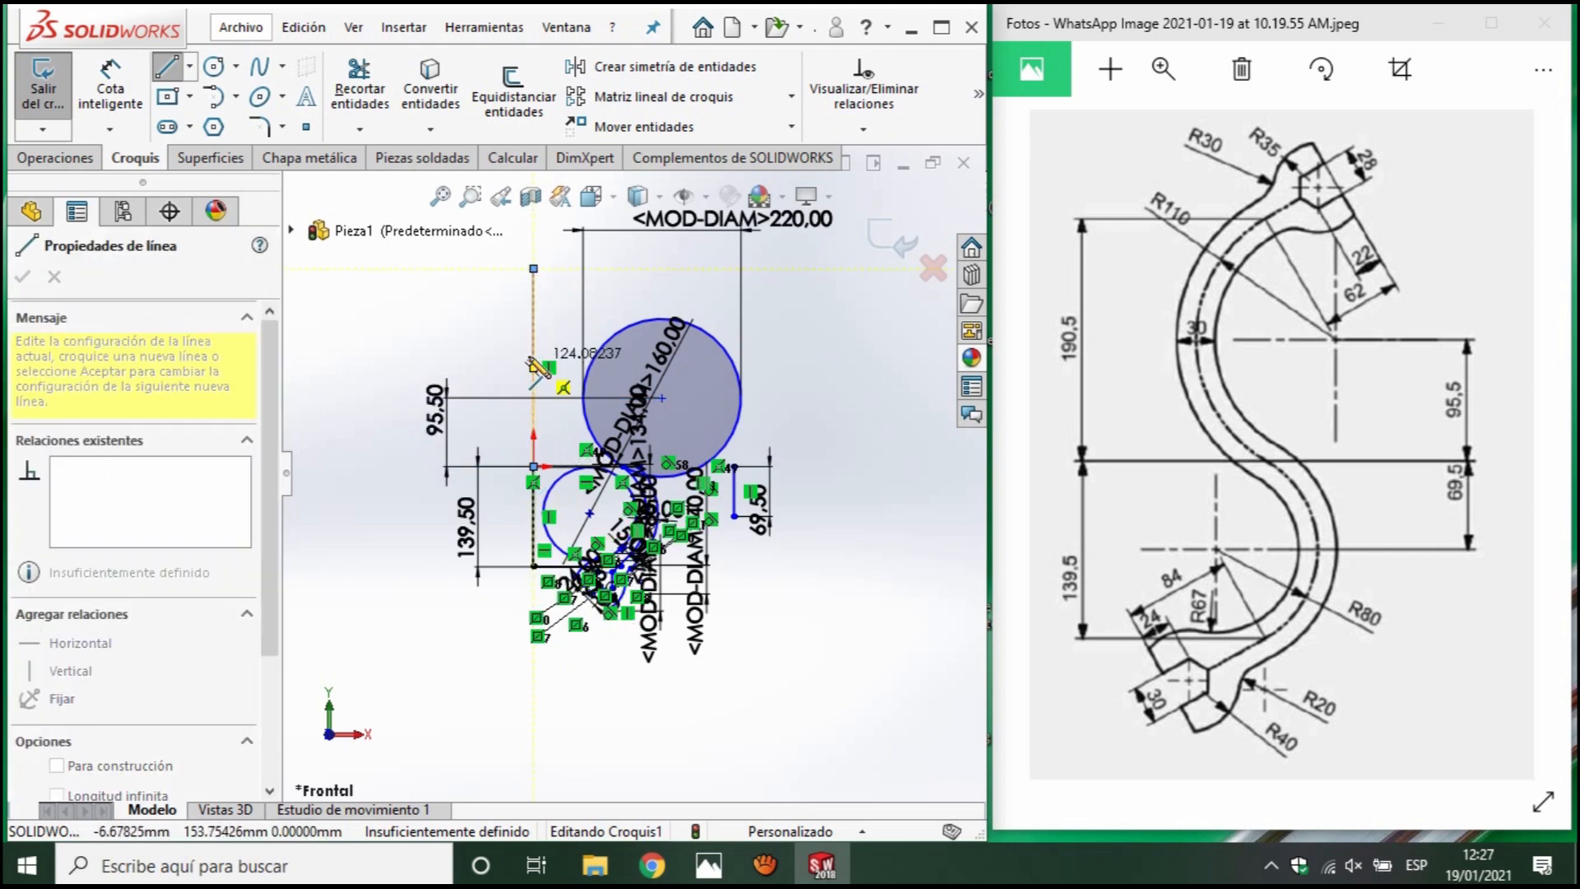
key(Escape)
Dimension the length of the vertical line above the origin at 190.5 mm.
click(131, 103)
click(534, 343)
click(376, 368)
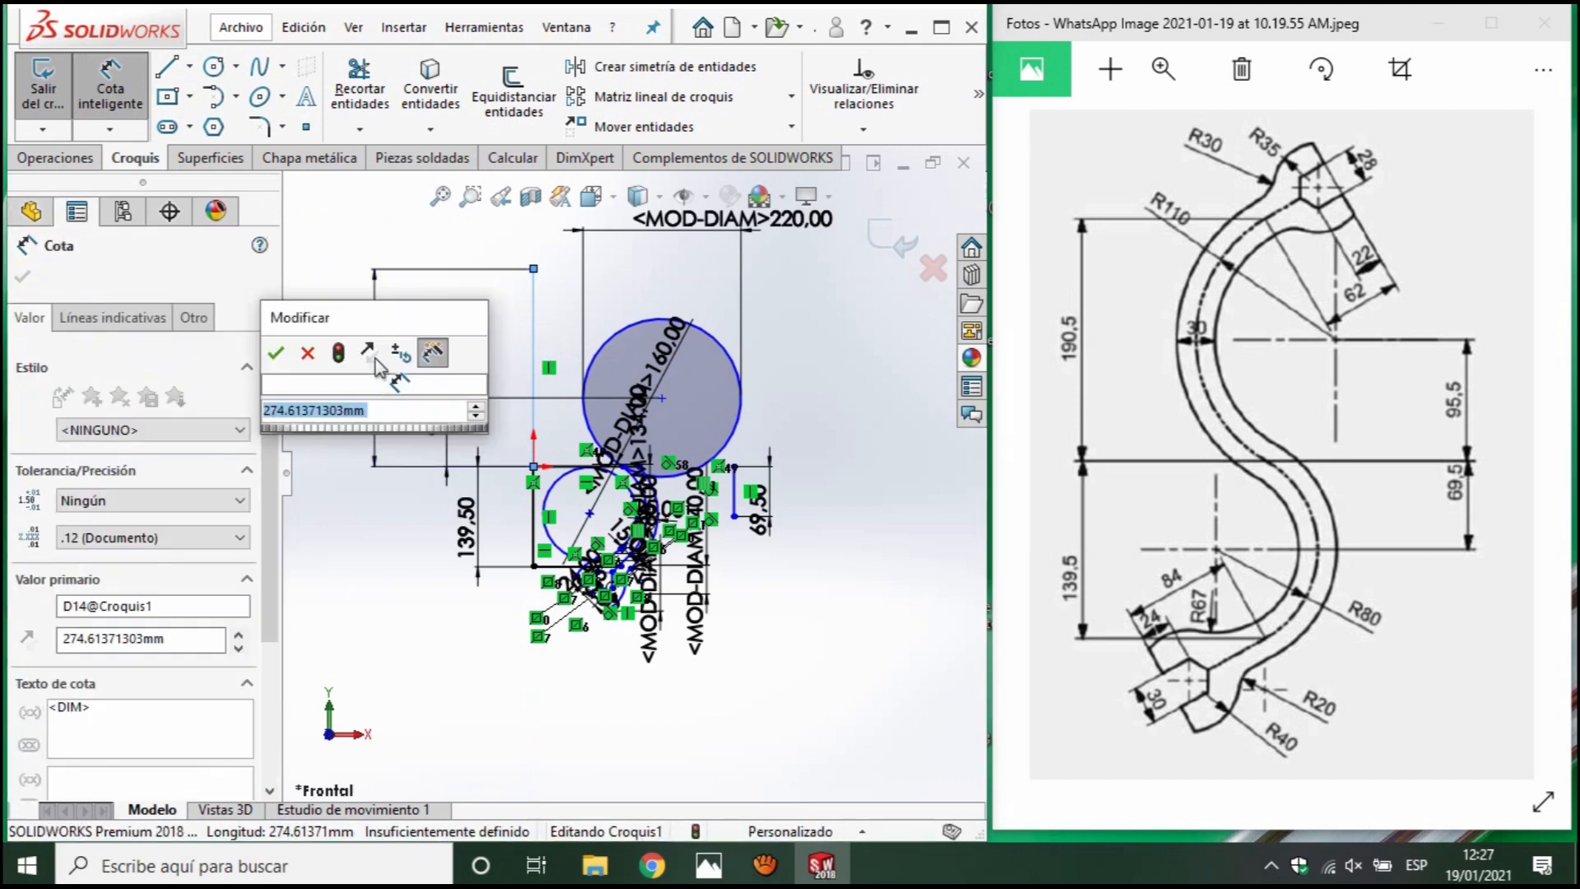
text(190.5)
key(Return)
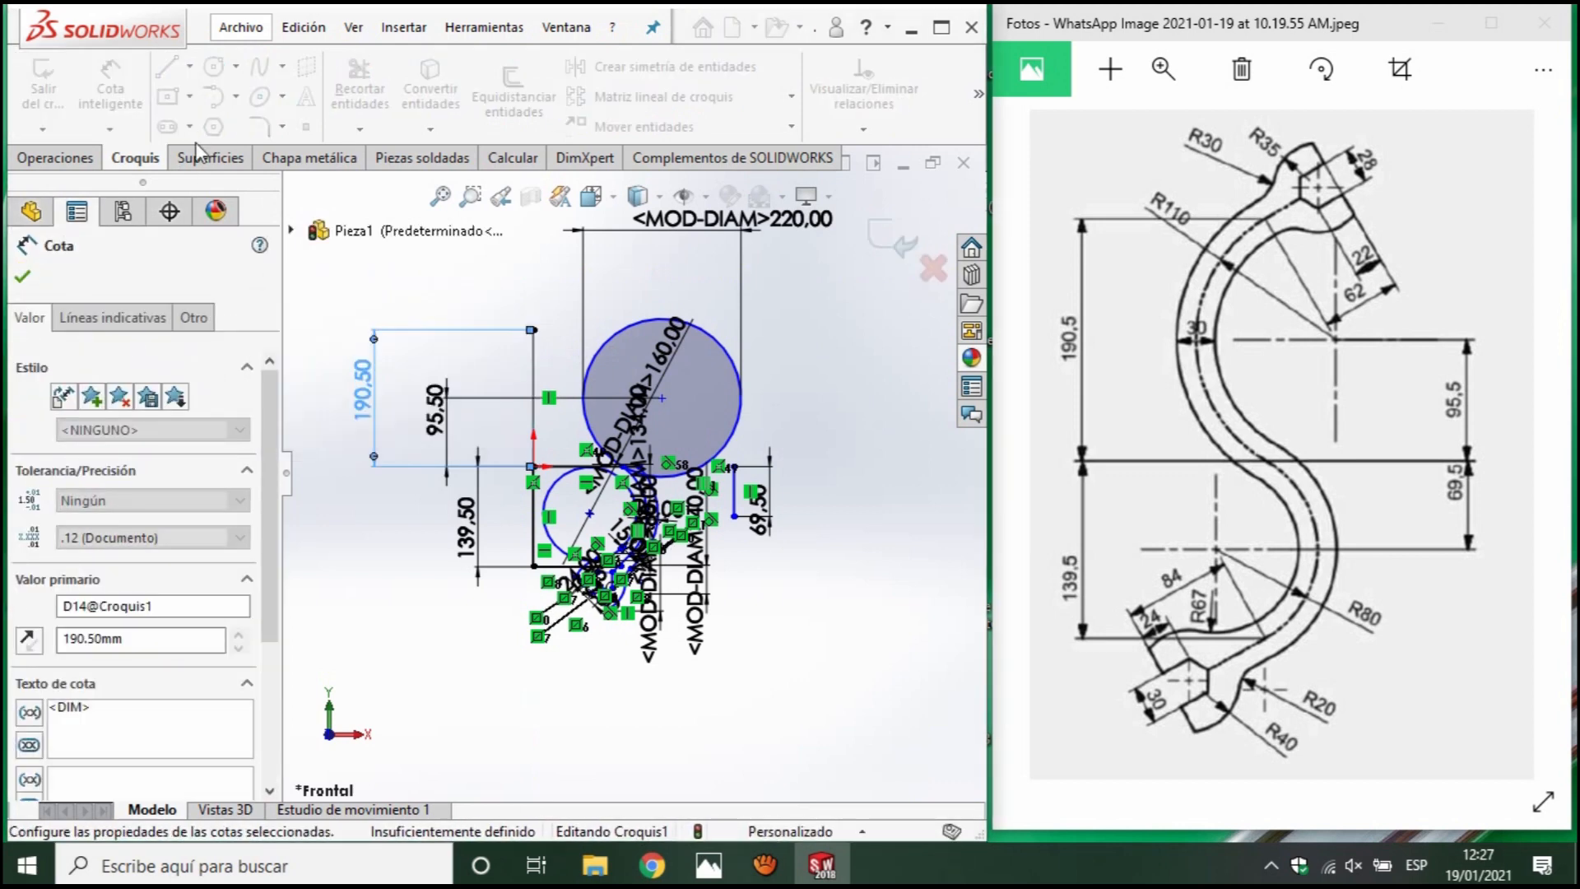
Draw a horizontal line from the upper end of the 190.5 mm line across and beyond the 220 mm circle.
click(169, 69)
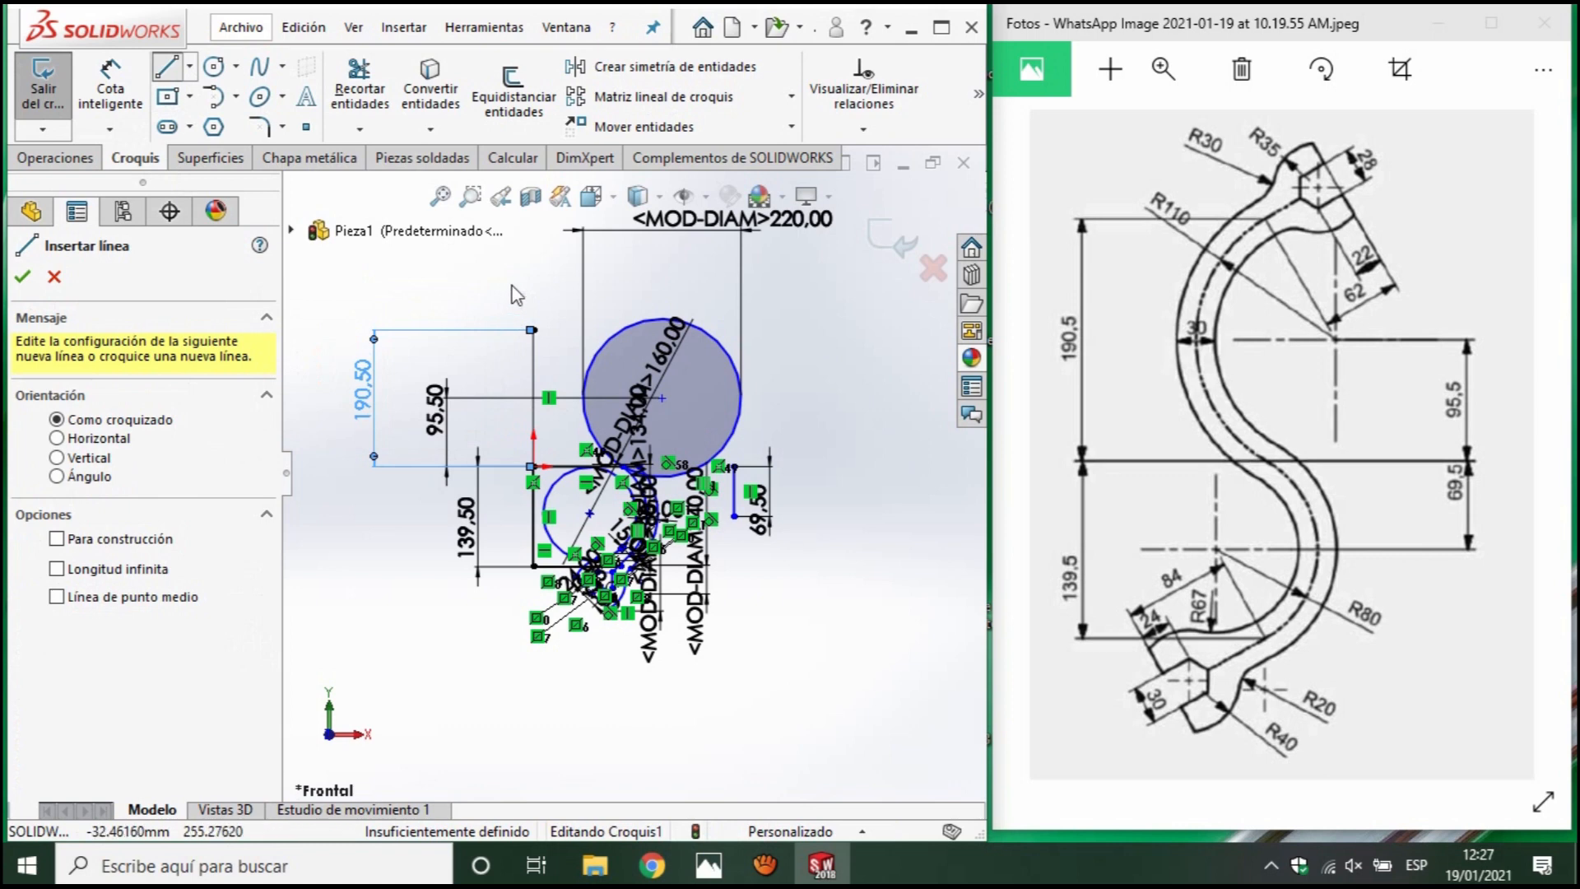
click(533, 329)
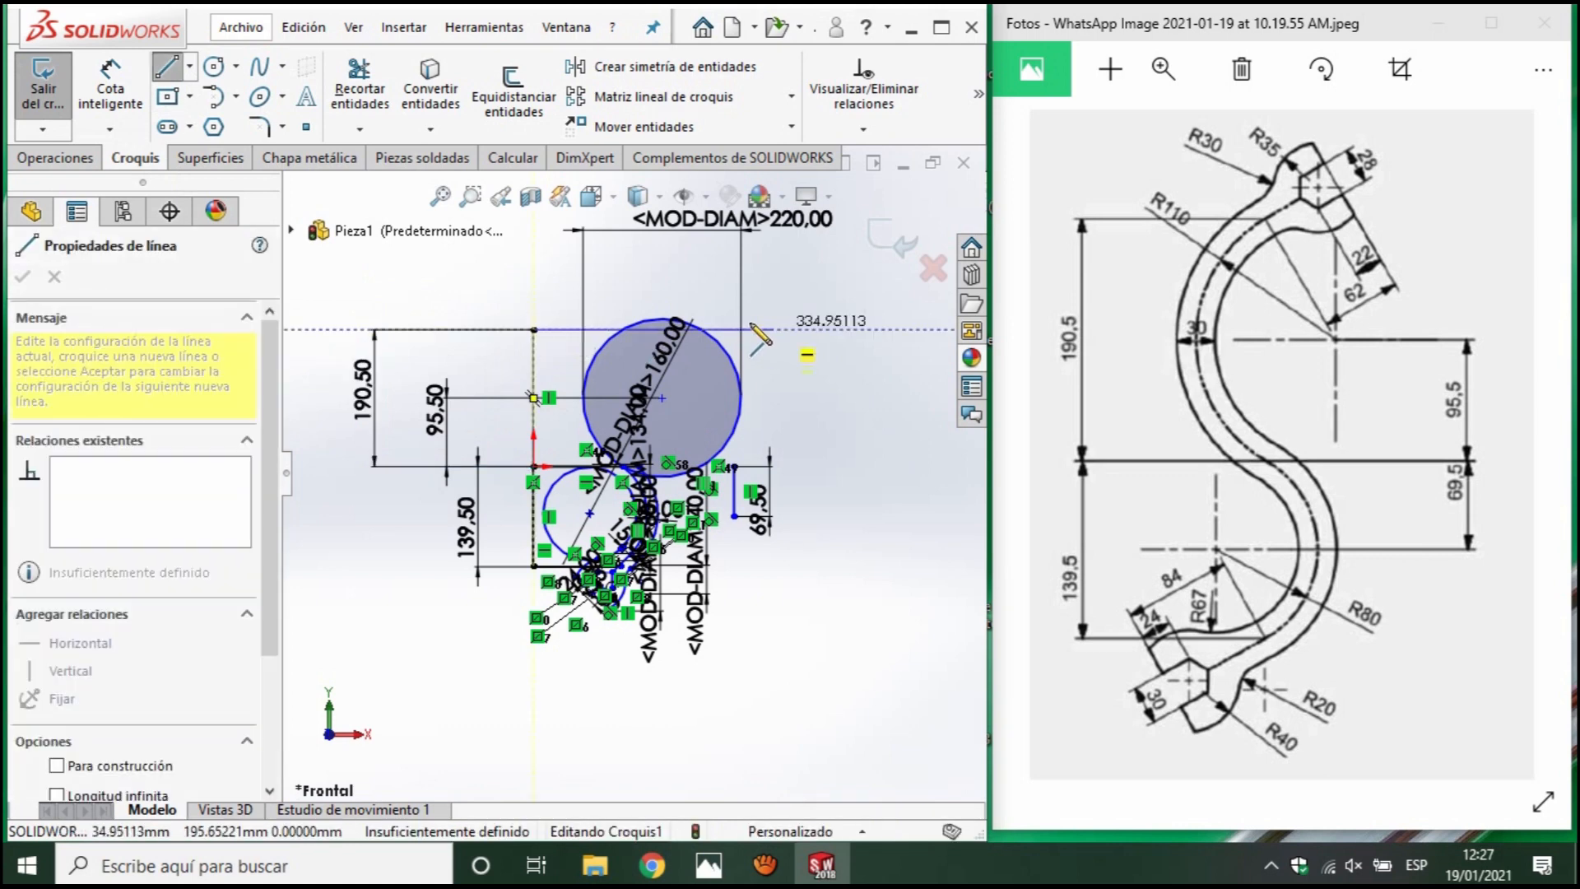
click(750, 329)
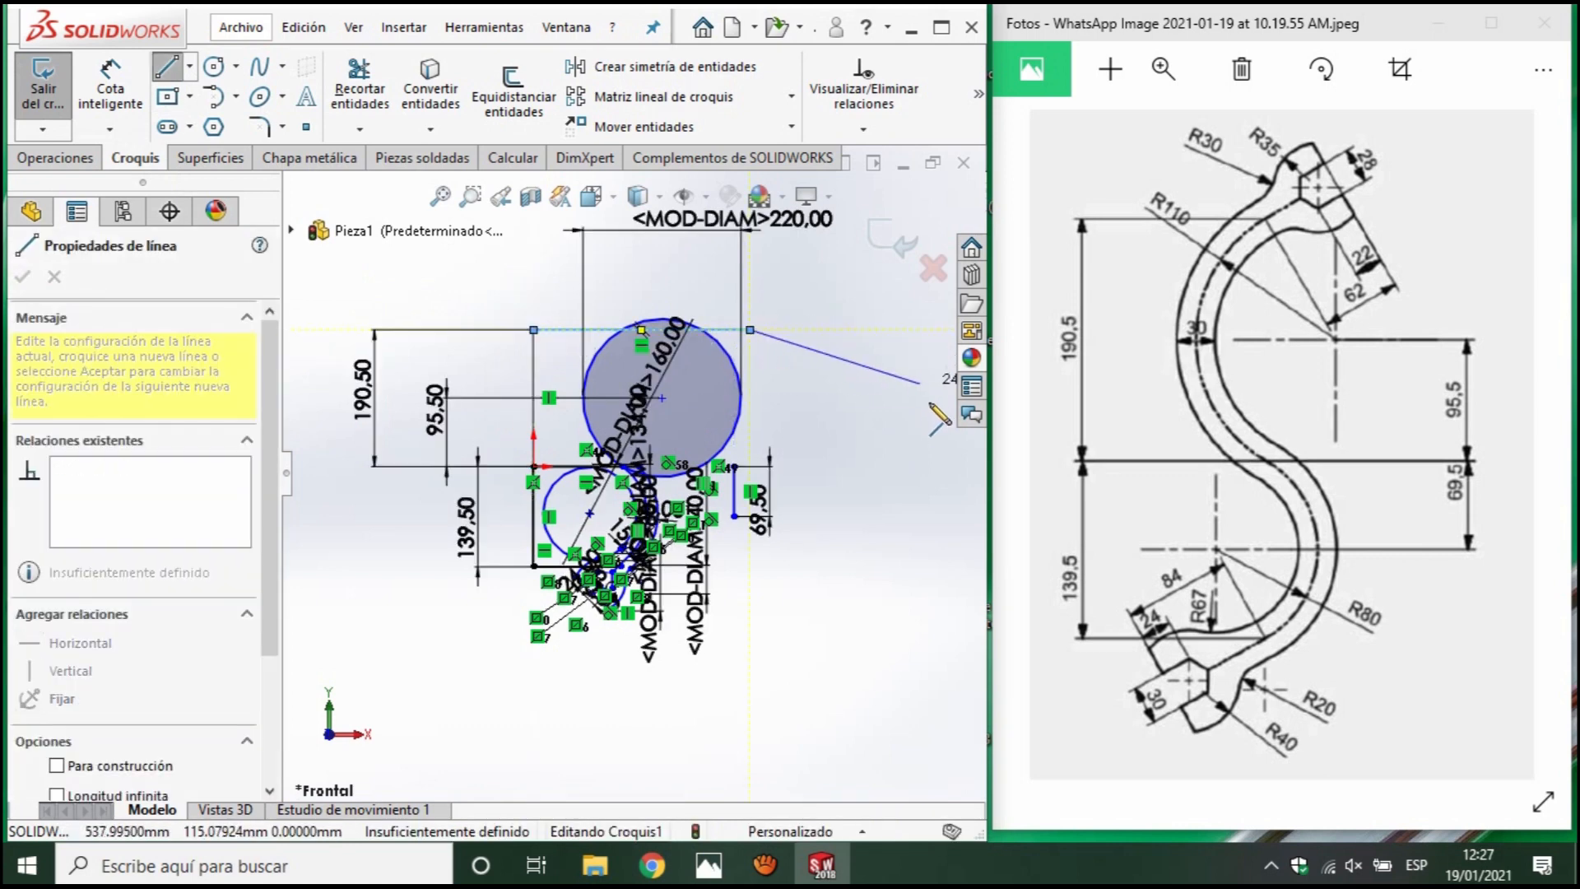
key(Escape)
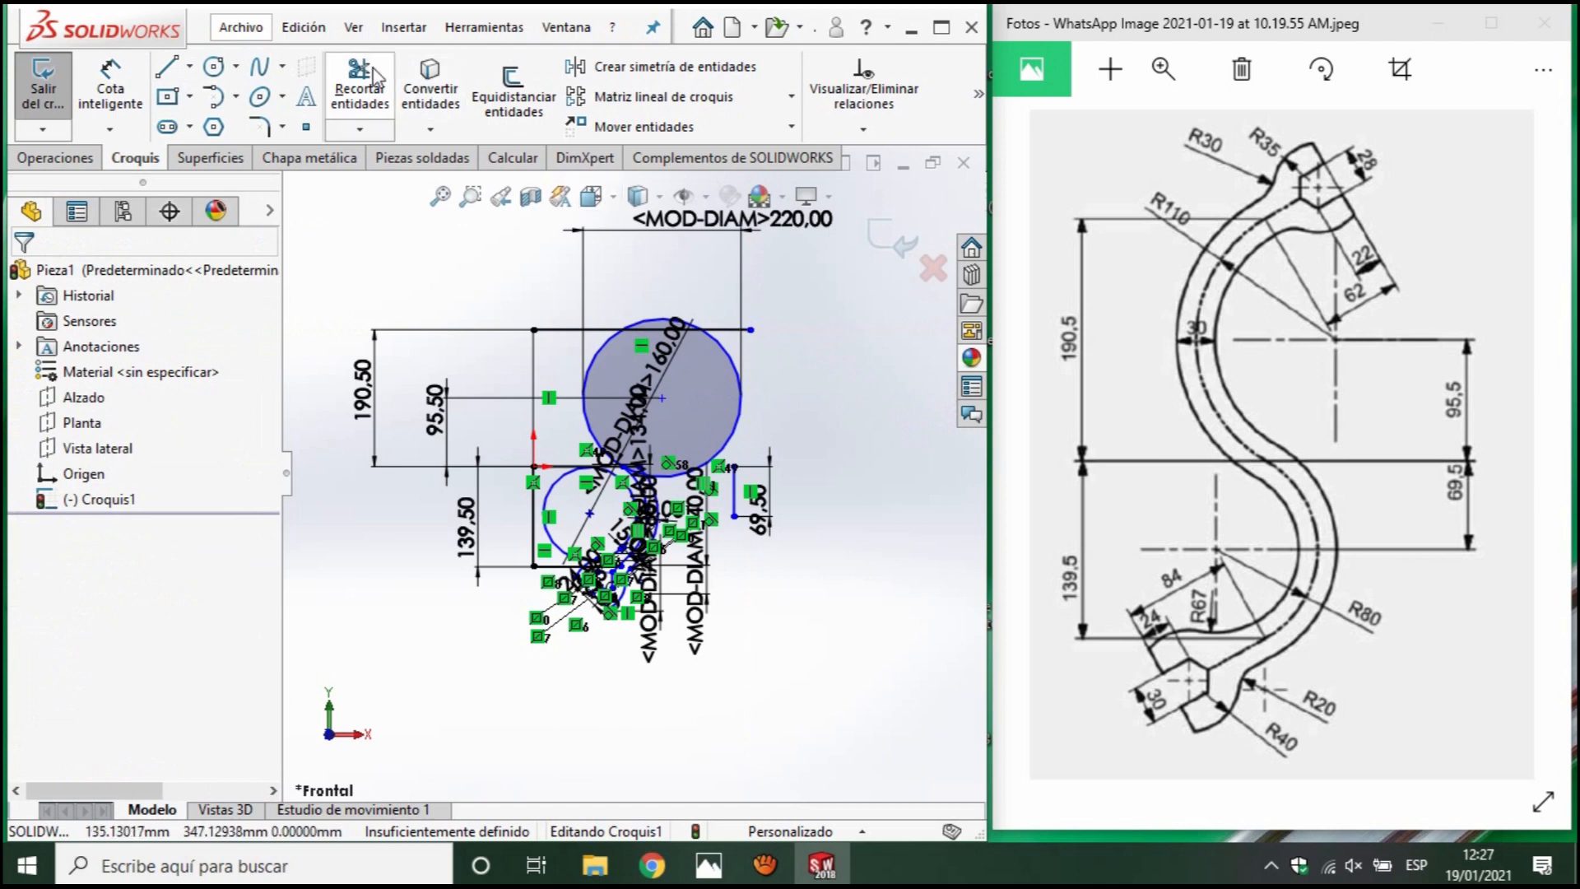
Trim the 220 mm circle above the upper horizontal line and along its right side, keeping the left arc.
click(360, 86)
scroll(654, 263, down, 5)
drag(645, 413, 719, 440)
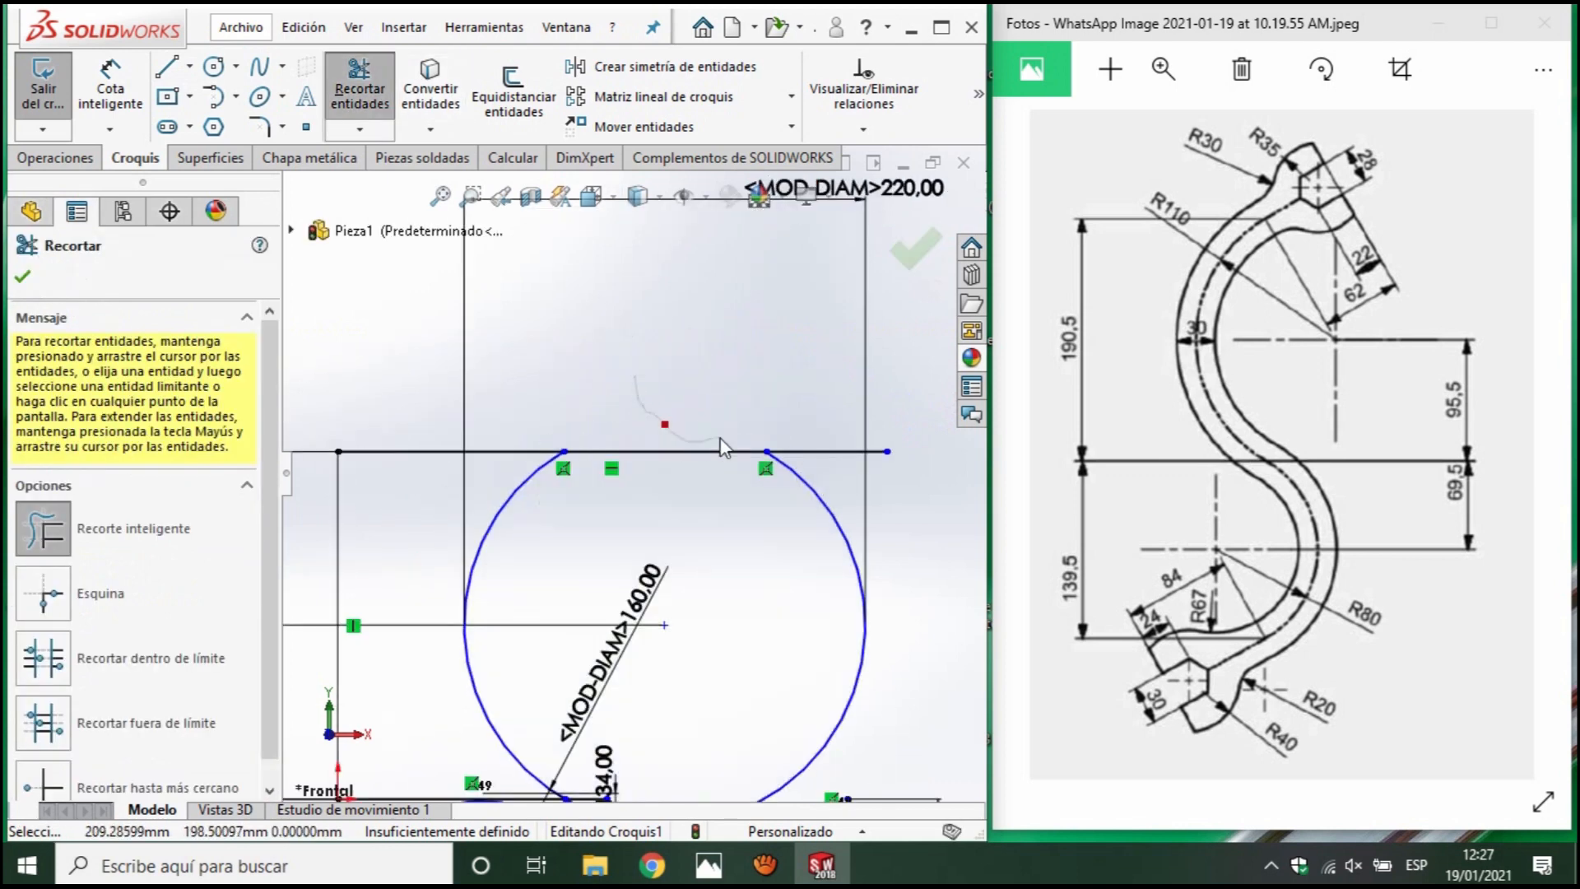
scroll(784, 630, up, 2)
scroll(740, 708, down, 2)
drag(709, 691, 709, 541)
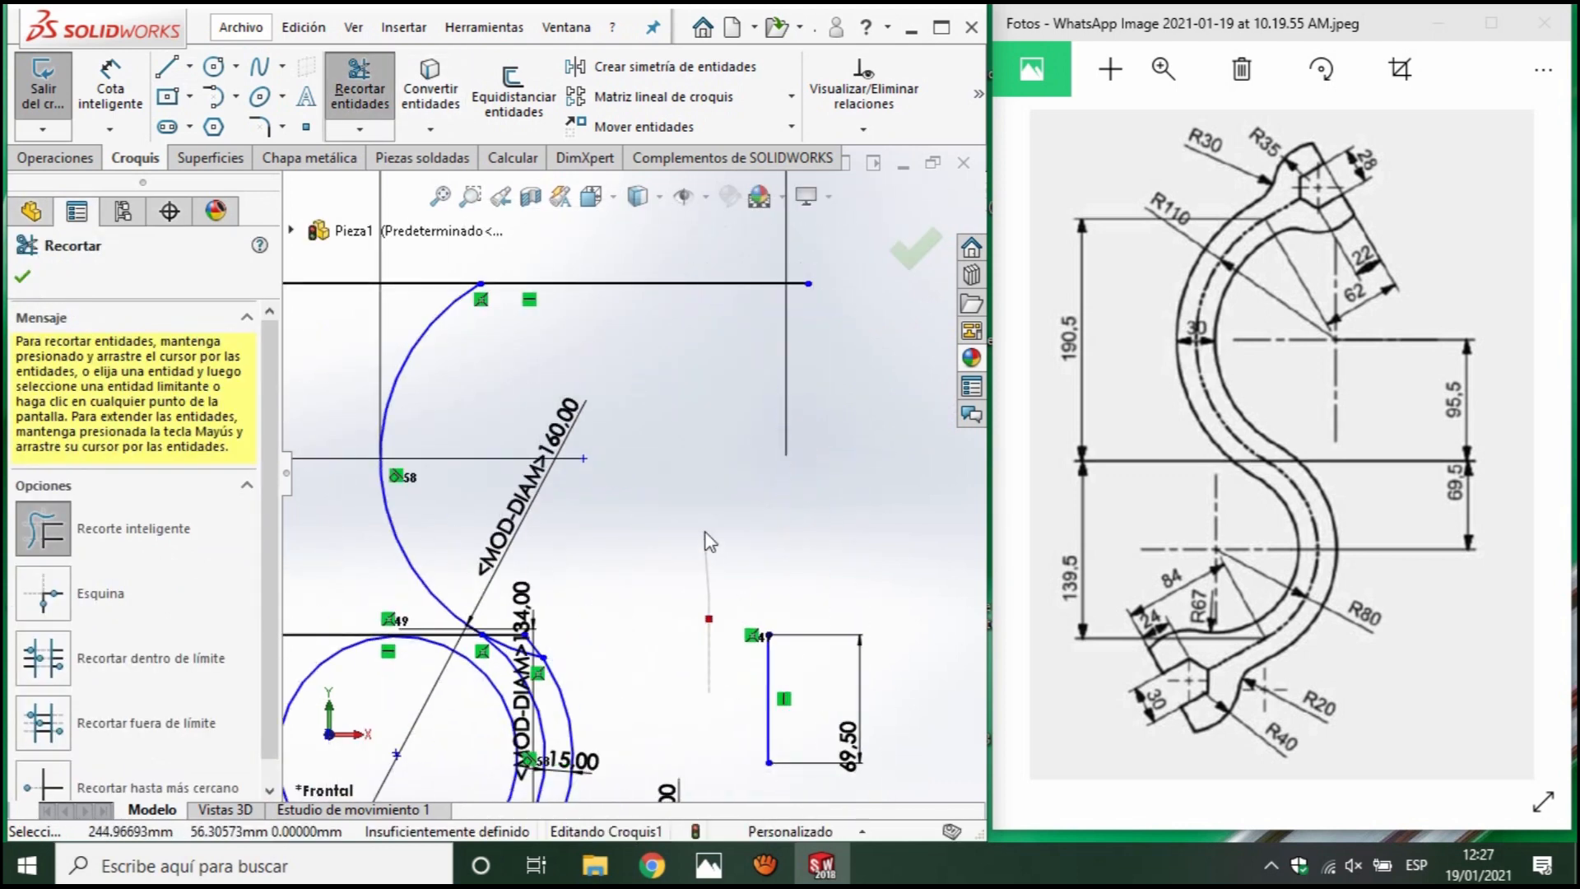
Trim the leftover end of the 220 mm circle below the middle horizontal line.
scroll(497, 692, down, 3)
drag(584, 638, 576, 576)
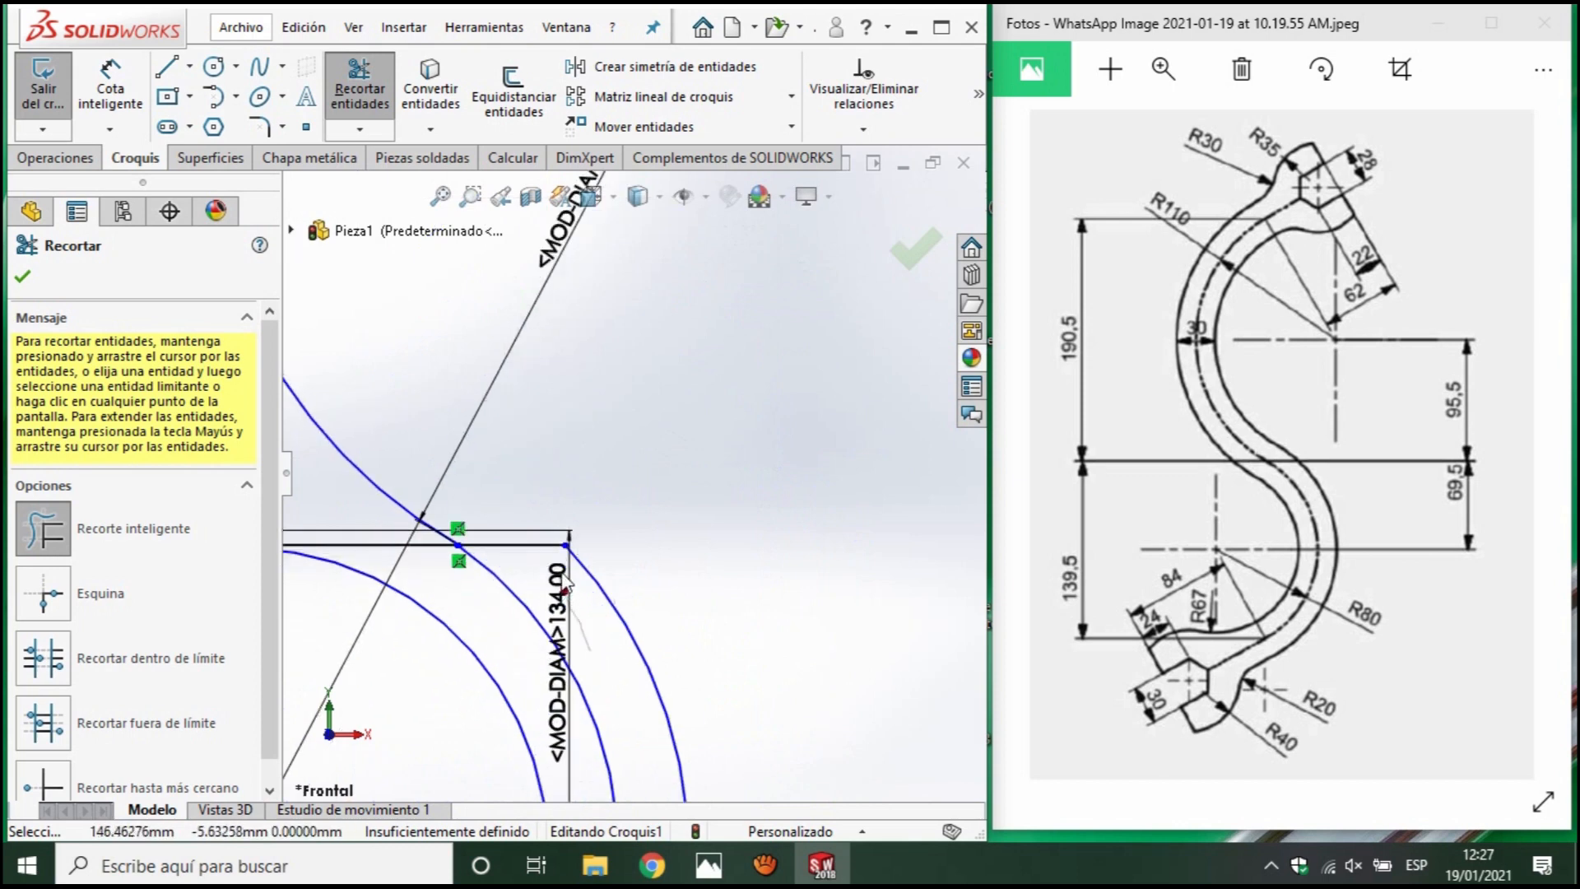
scroll(580, 581, up, 3)
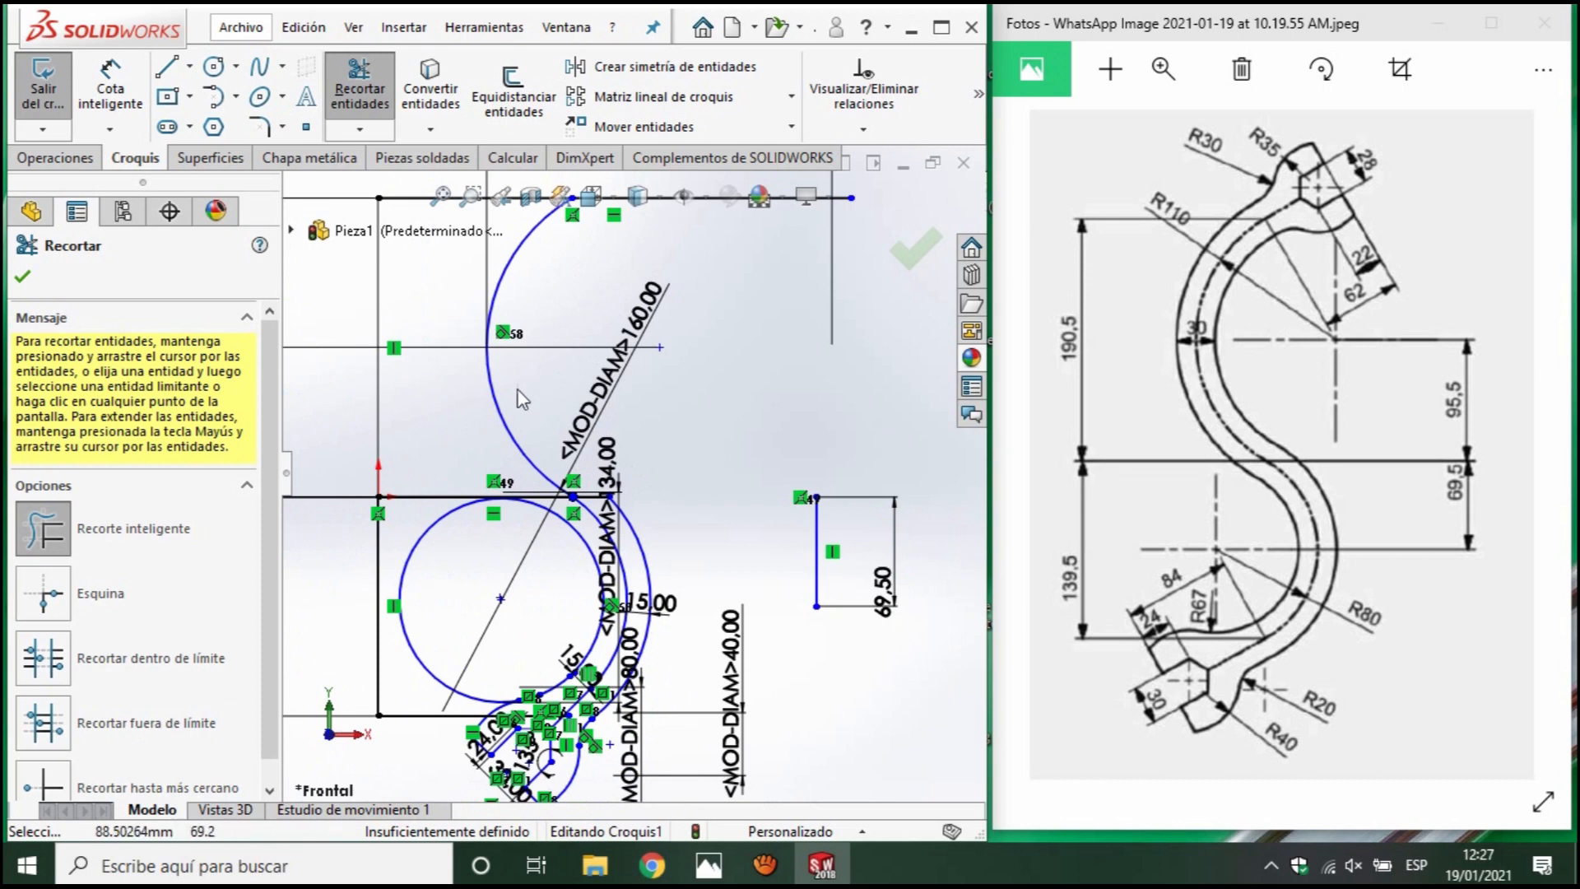
click(502, 436)
click(504, 434)
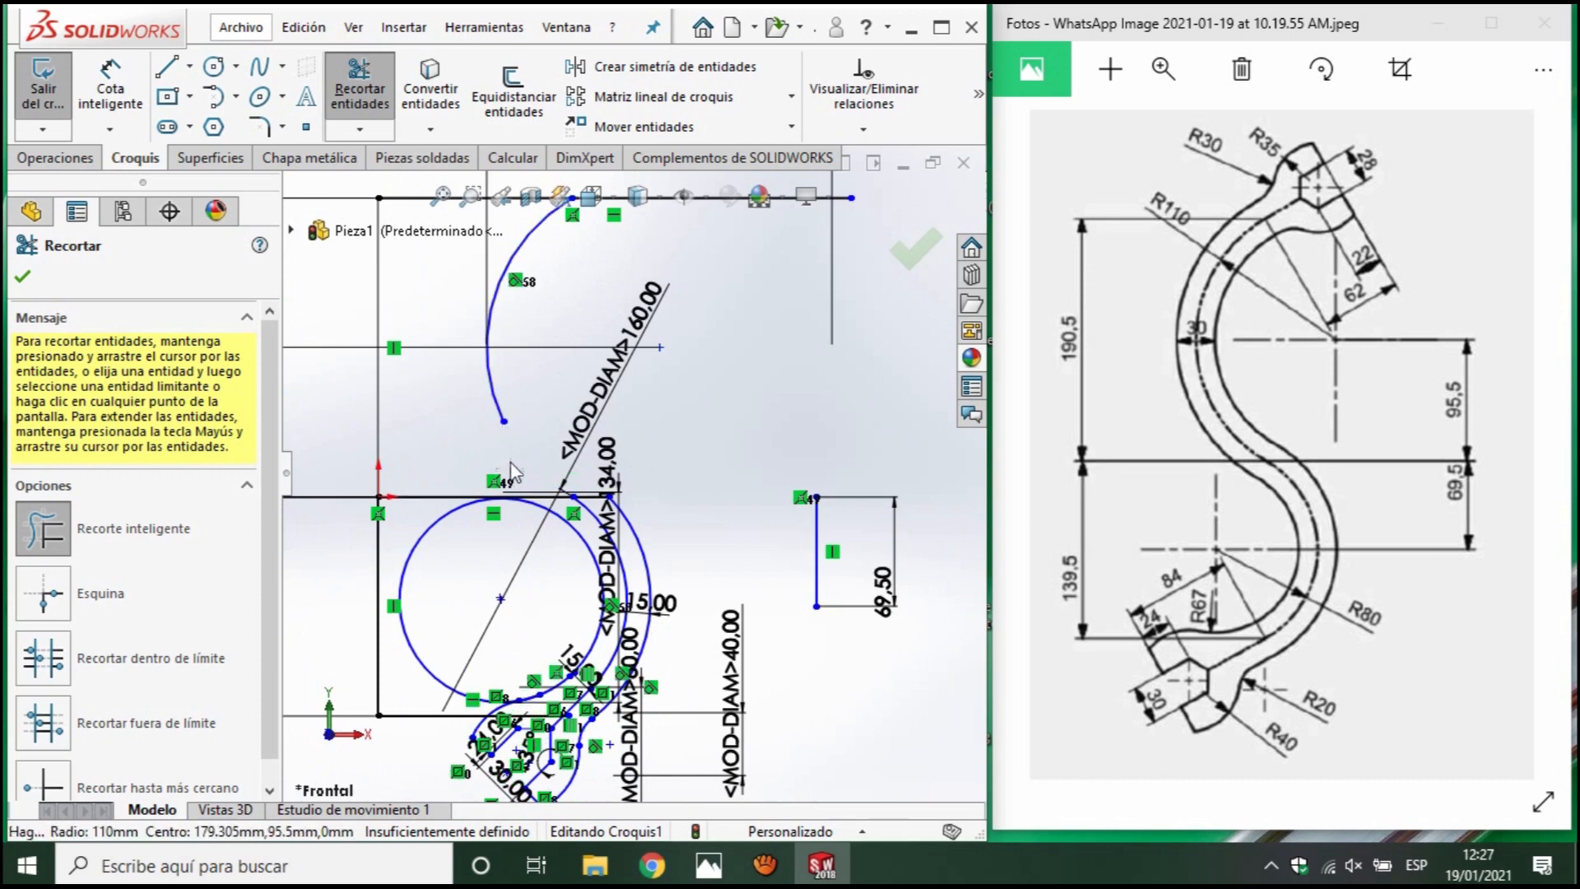
key(Escape)
key(ctrl+z)
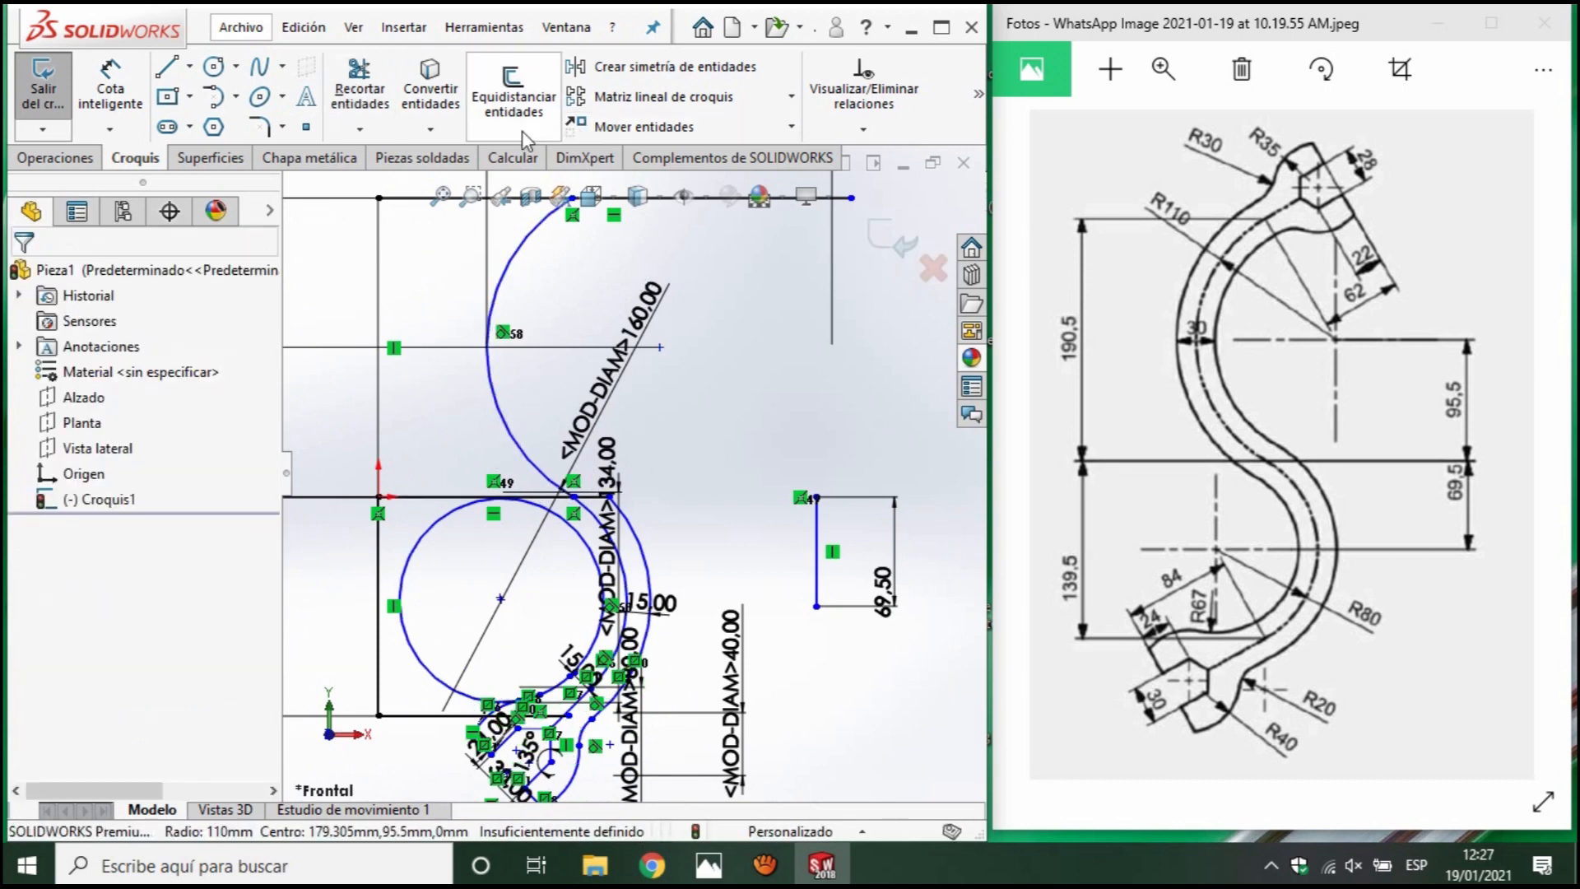
Offset the trimmed R110 arc by 15 mm bidirectionally to form the outer and inner sides of the upper curve.
click(523, 99)
click(550, 473)
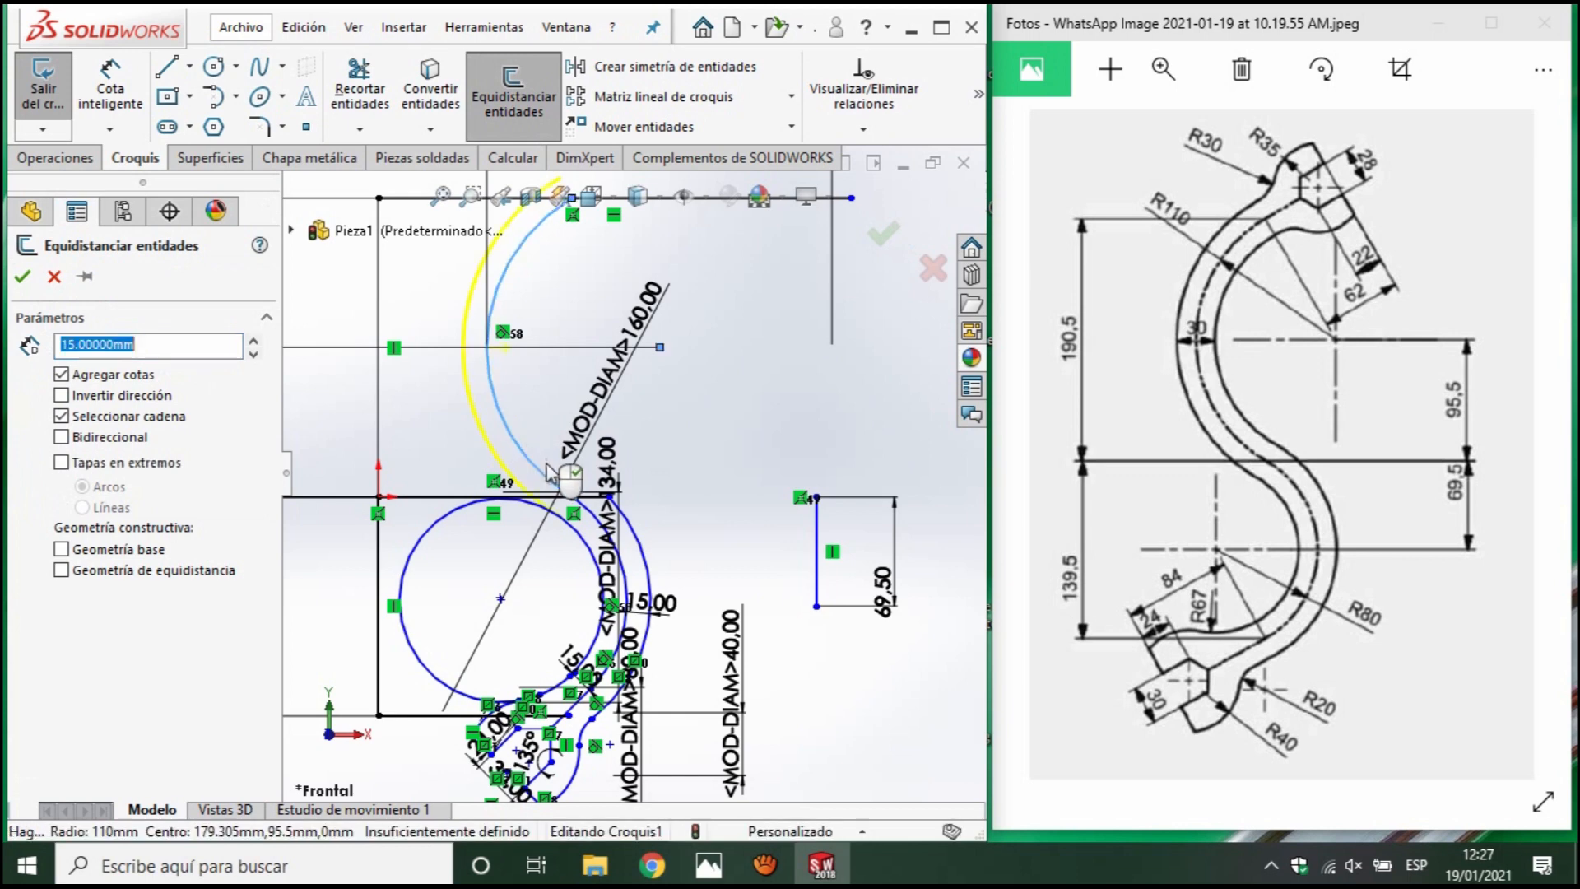
click(62, 437)
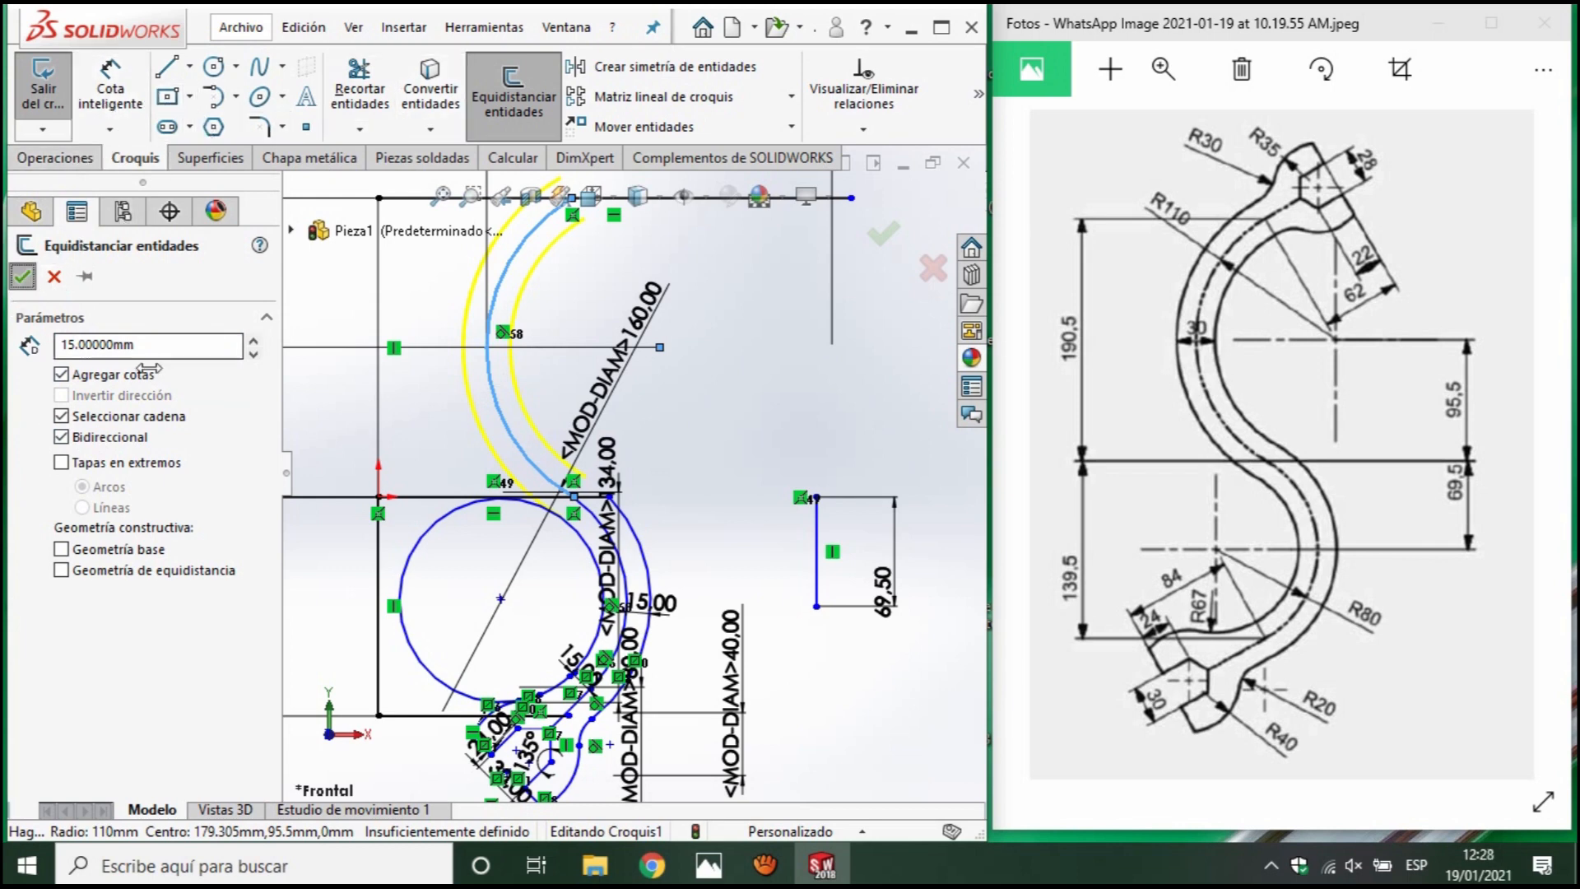
click(25, 278)
Try to trim the outer offset arc's overhanging end and the 134 mm circle where the two curves meet.
scroll(715, 584, down, 5)
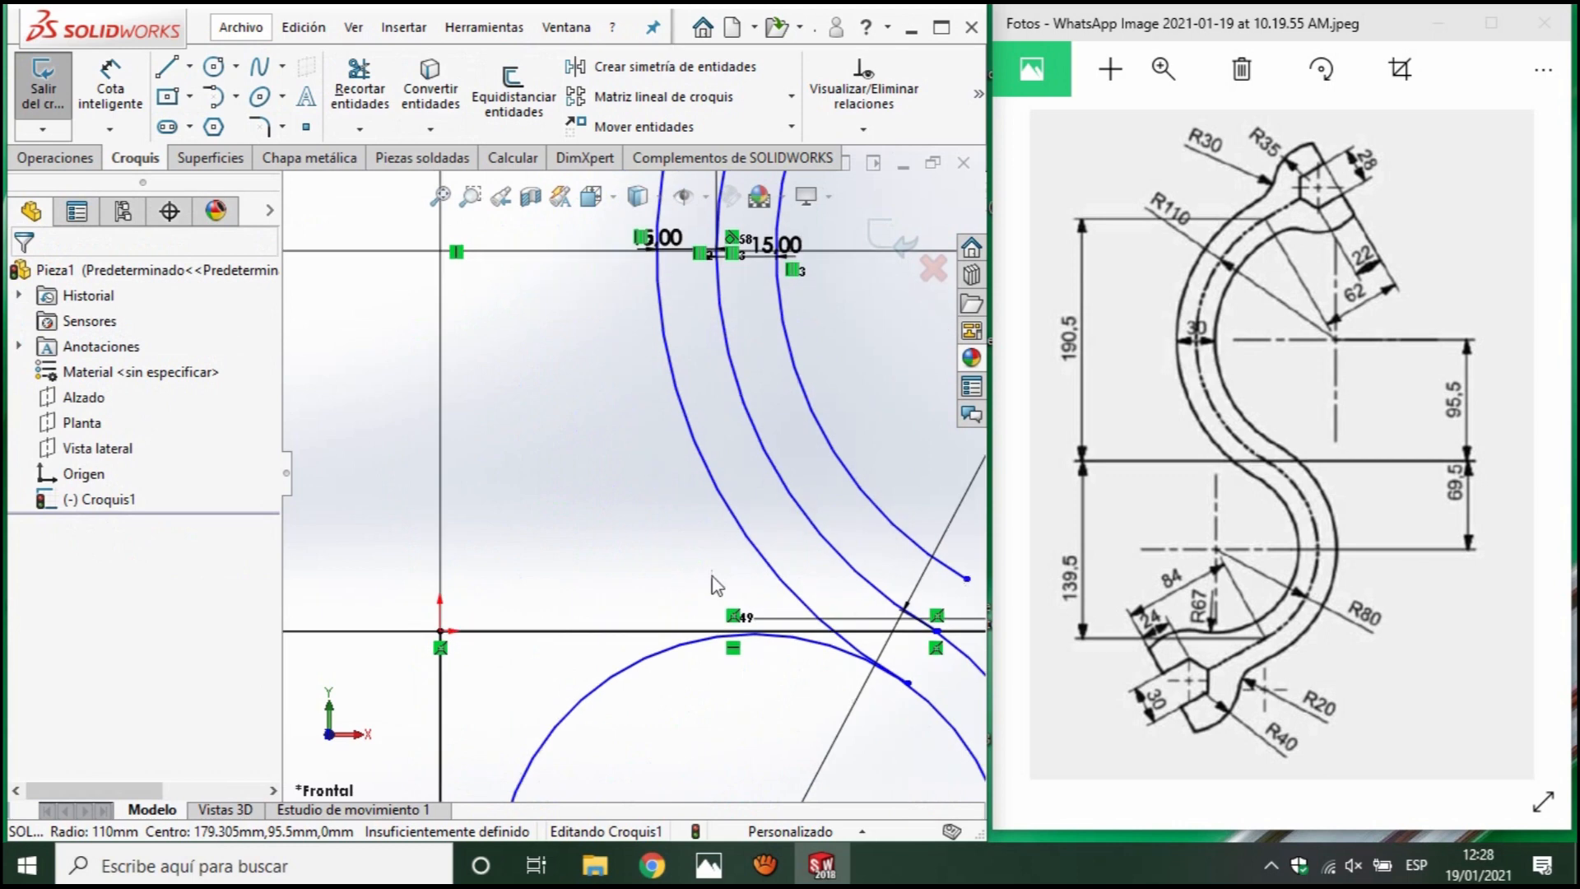
scroll(935, 675, up, 3)
scroll(673, 583, down, 6)
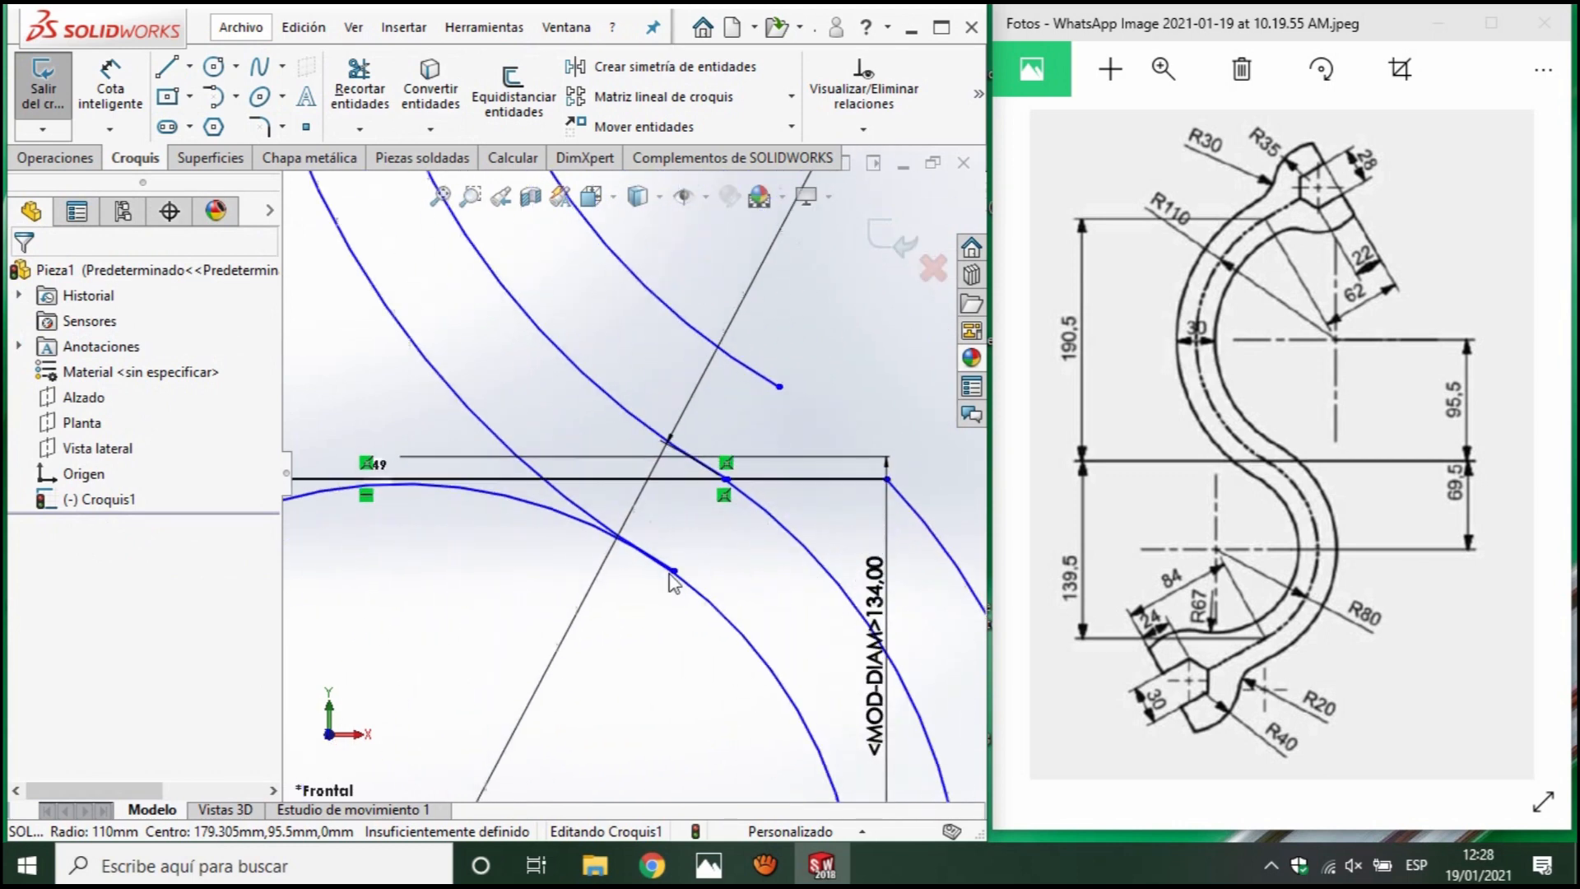
scroll(673, 583, down, 5)
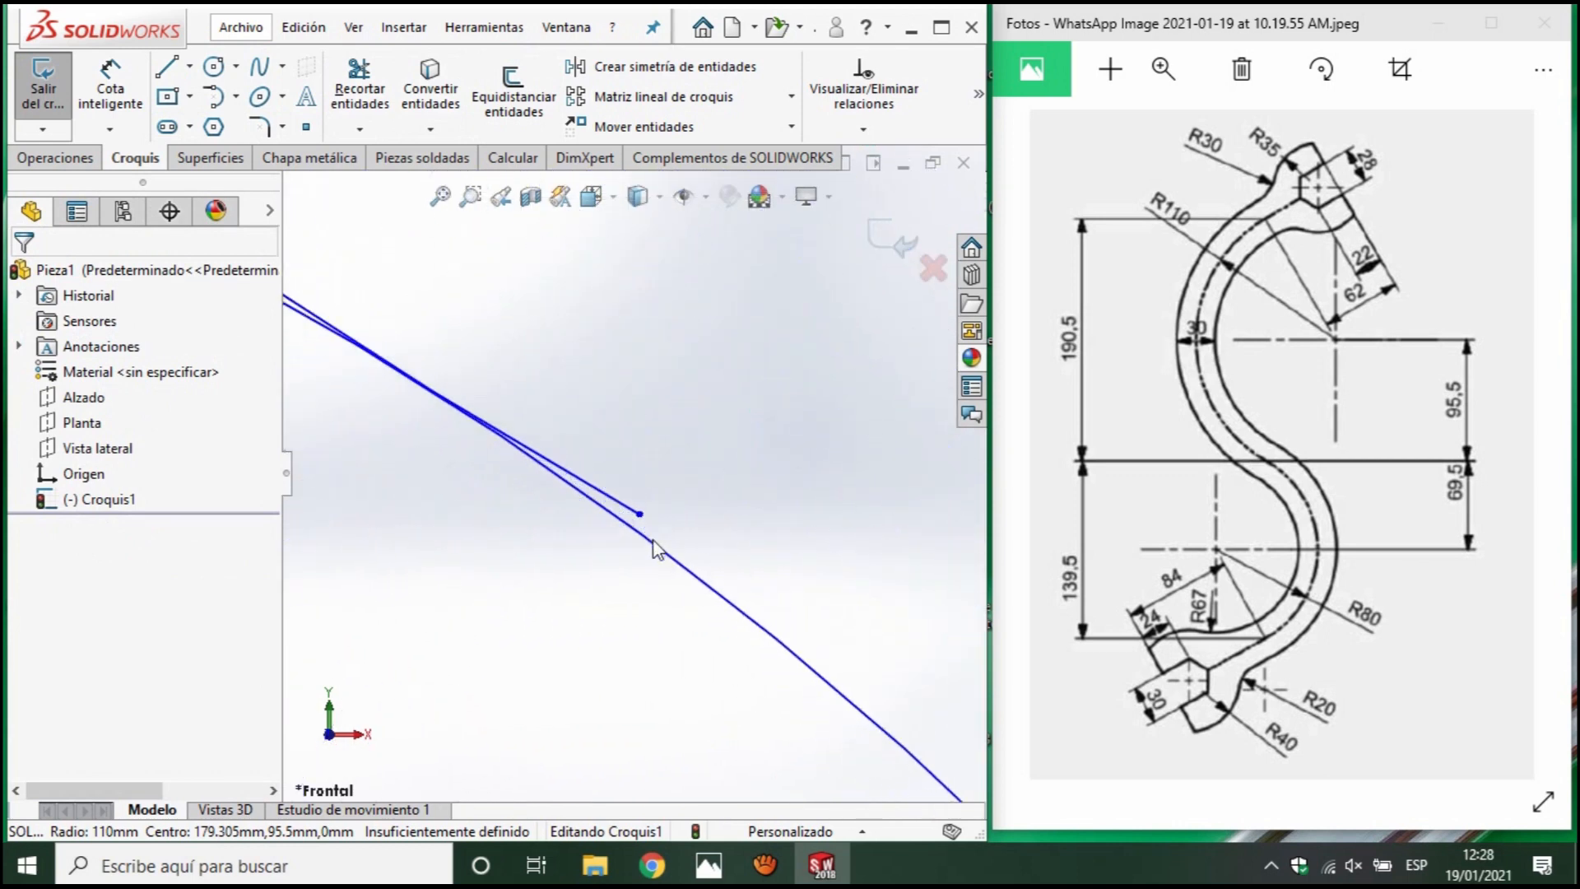
scroll(657, 549, up, 1)
click(387, 98)
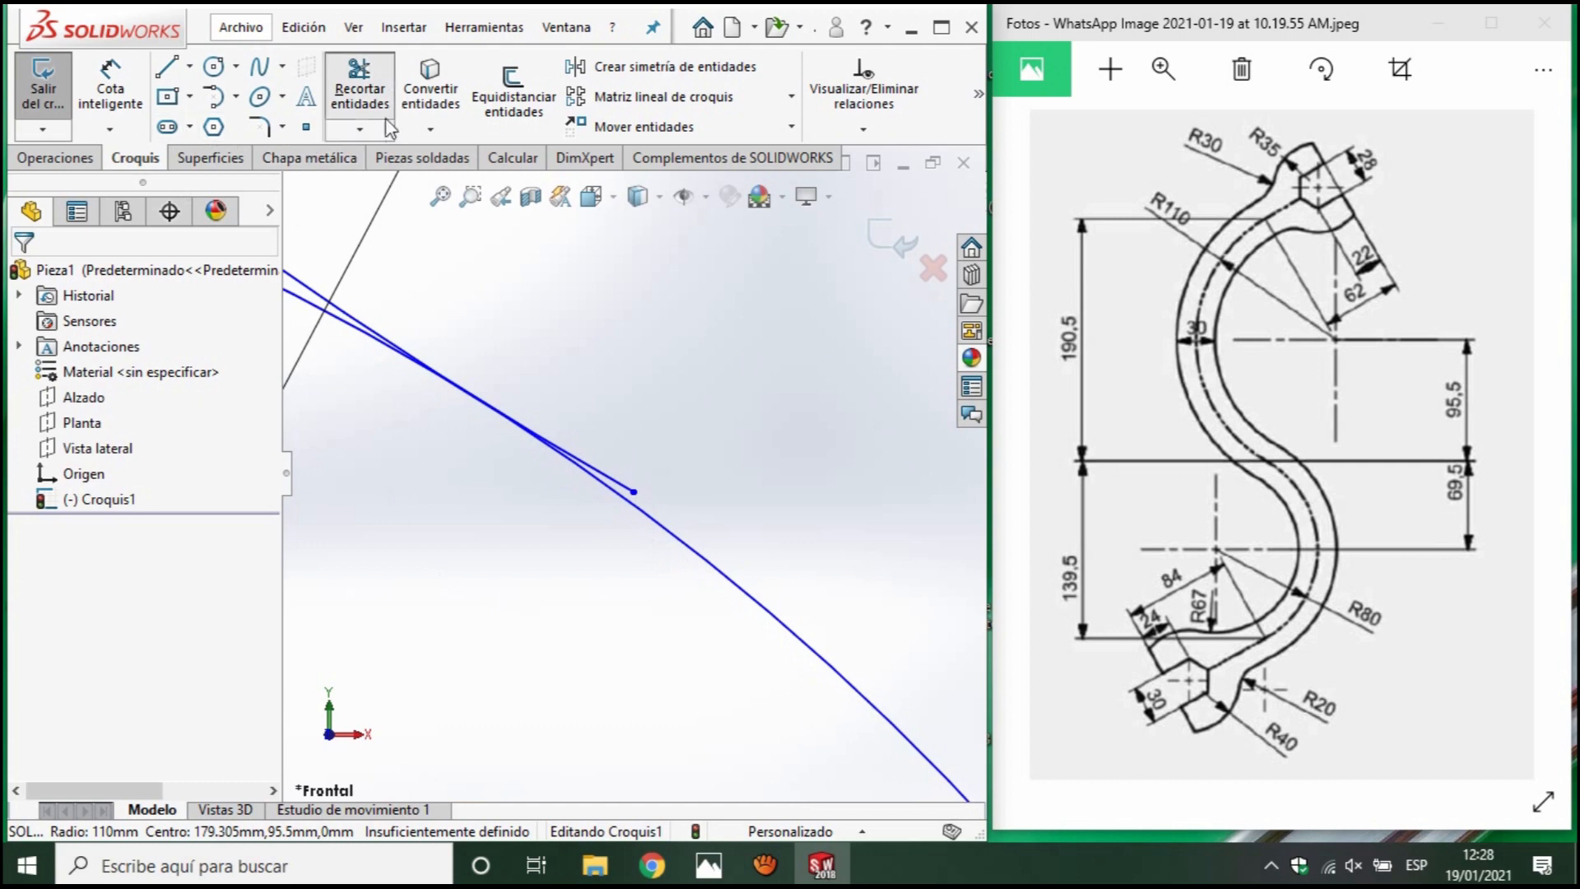
drag(633, 438, 617, 493)
scroll(548, 536, up, 5)
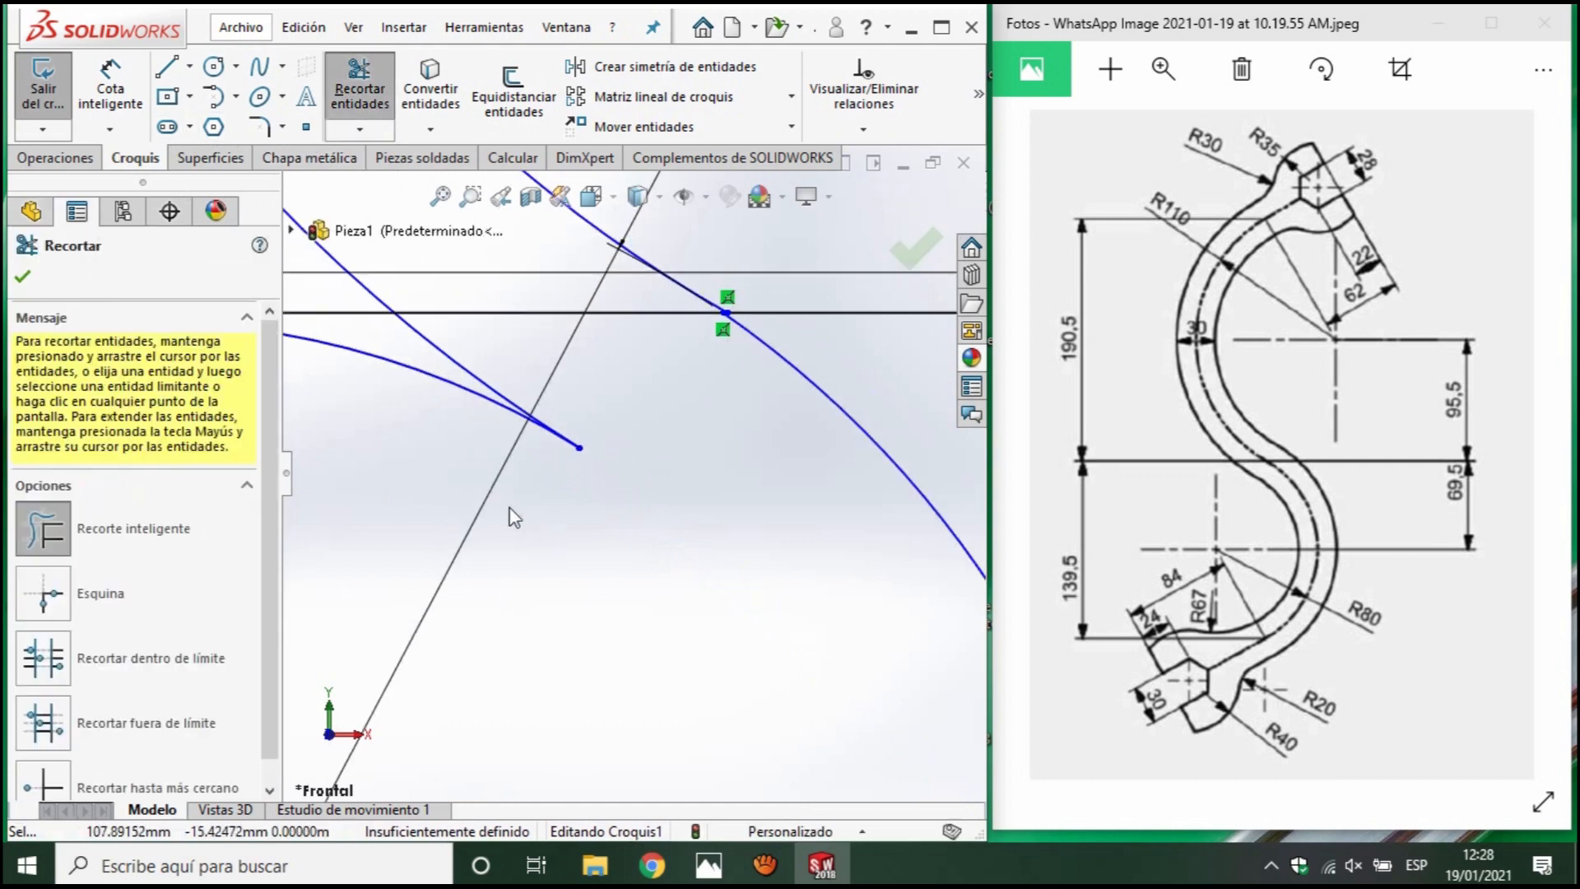
drag(454, 437, 386, 352)
scroll(480, 589, up, 1)
scroll(631, 473, up, 4)
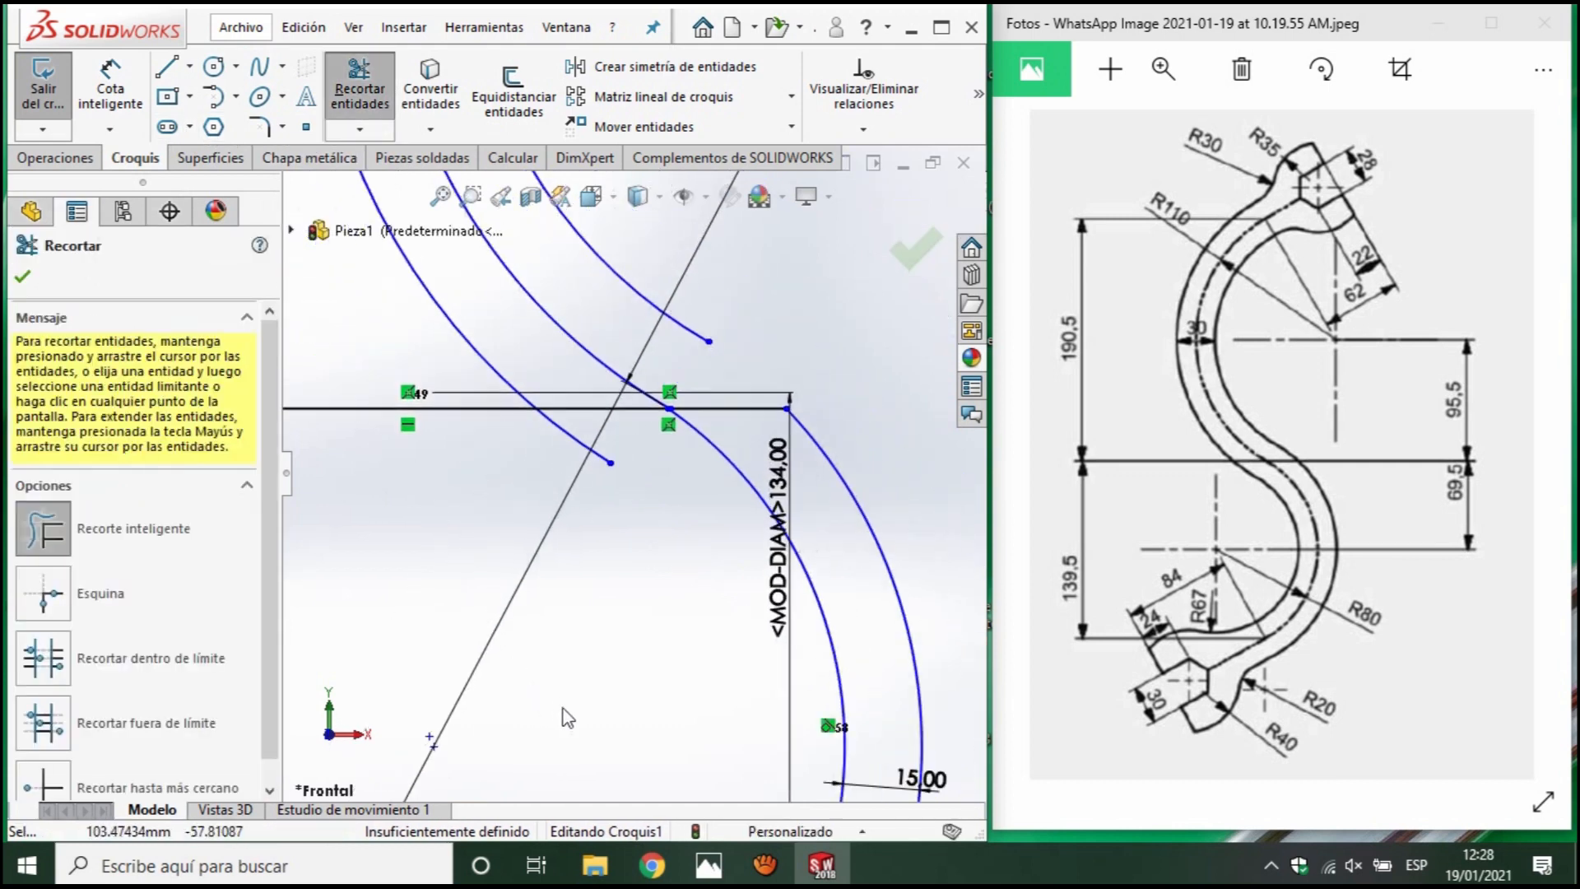
key(Escape)
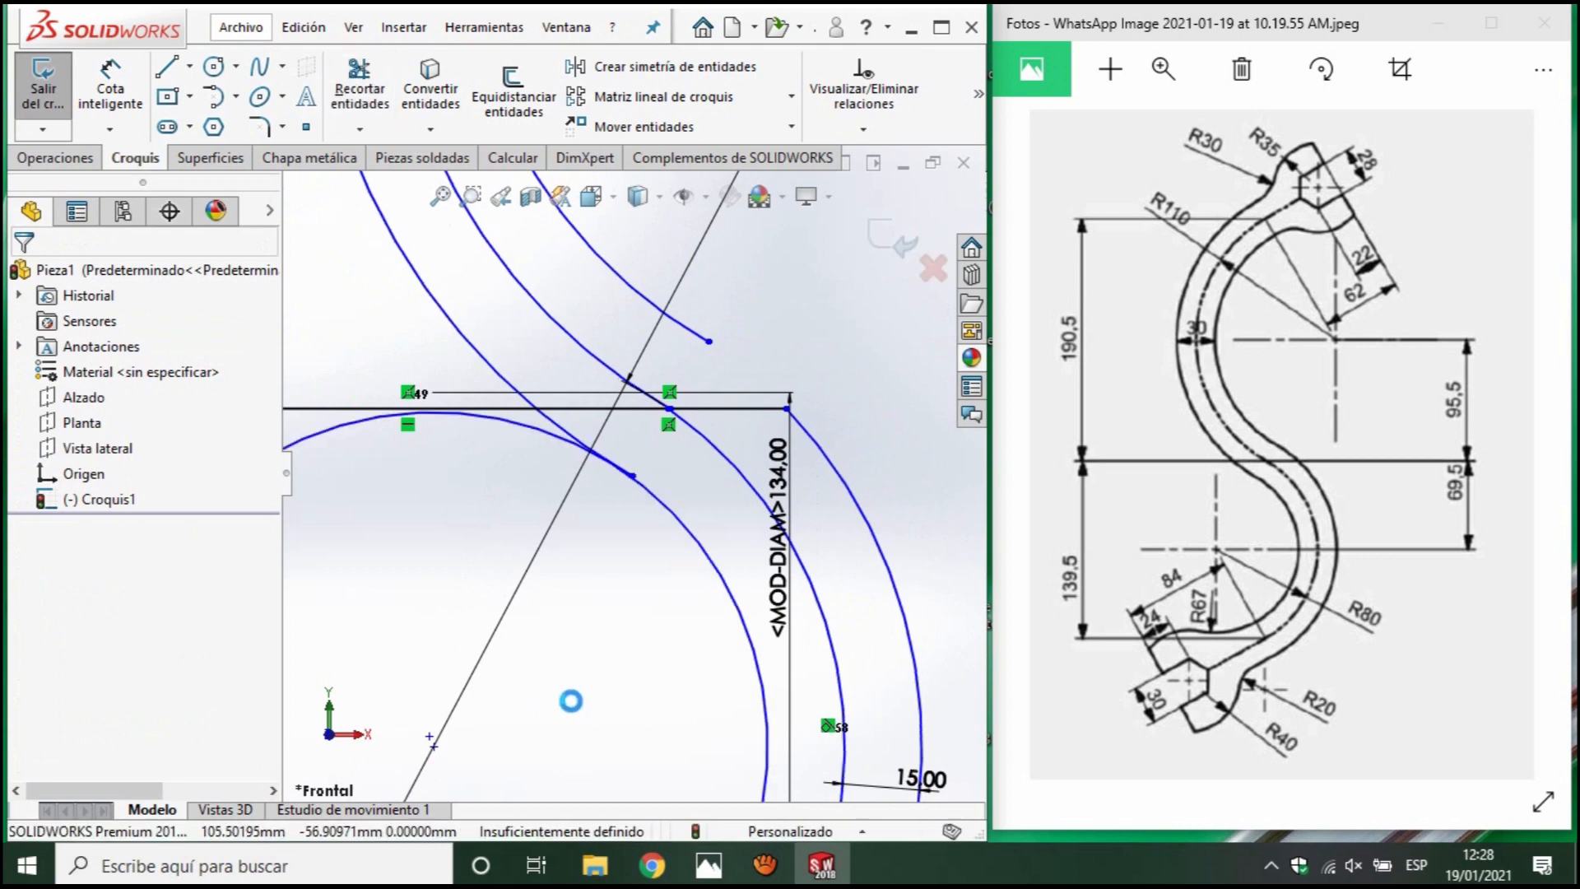
Trim the excess of the 134 mm circle and middle horizontal line beside the outer offset arc, plus that arc's overhanging end.
click(375, 113)
drag(469, 466, 434, 385)
scroll(623, 510, down, 10)
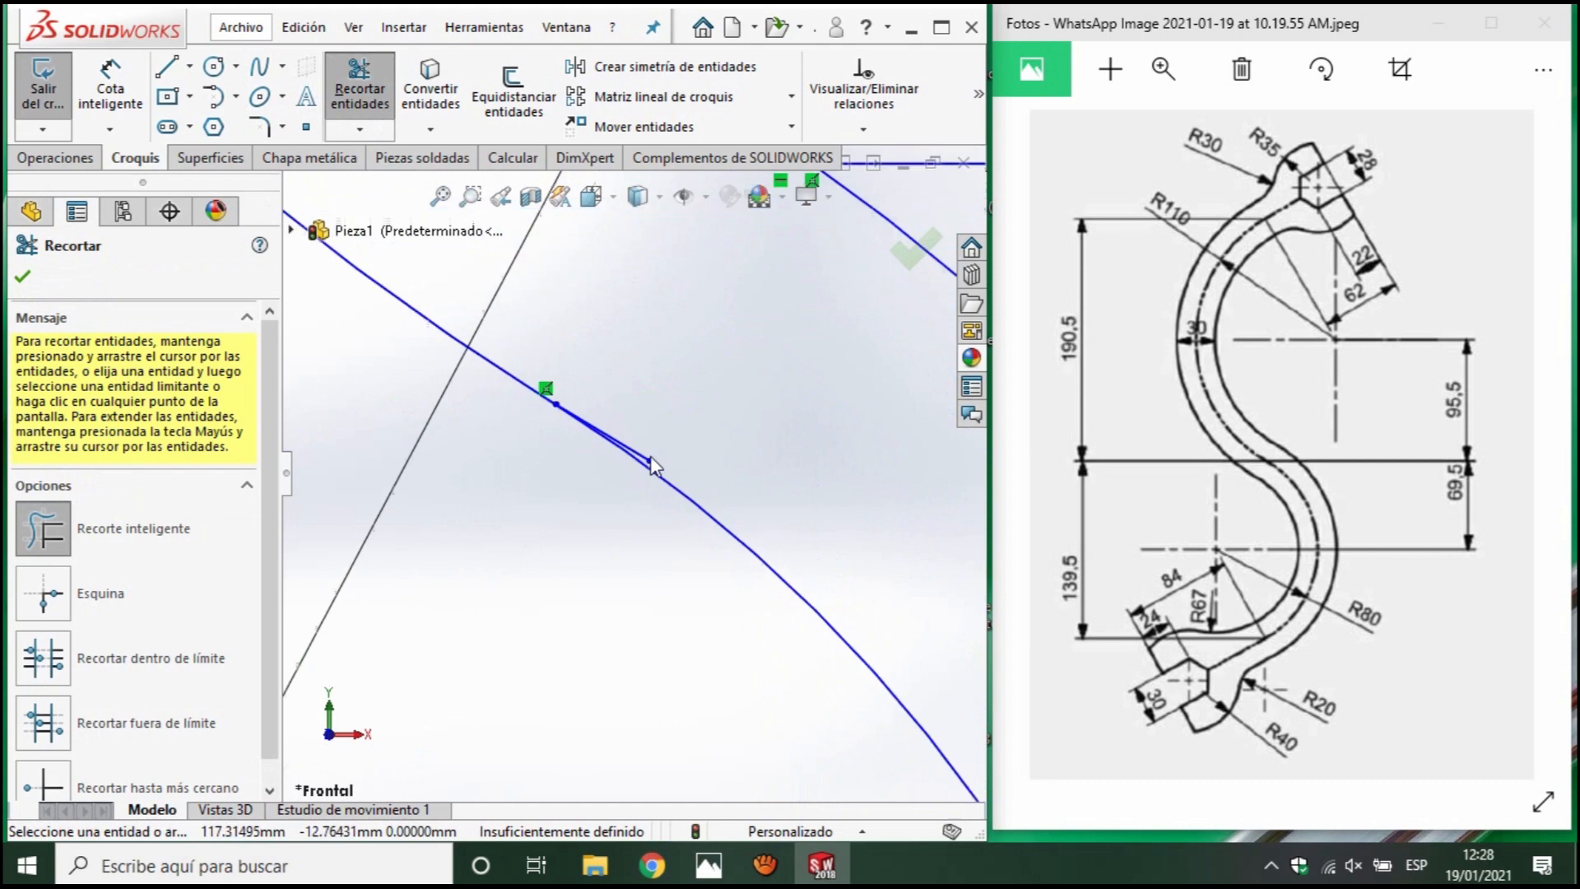
scroll(634, 503, up, 6)
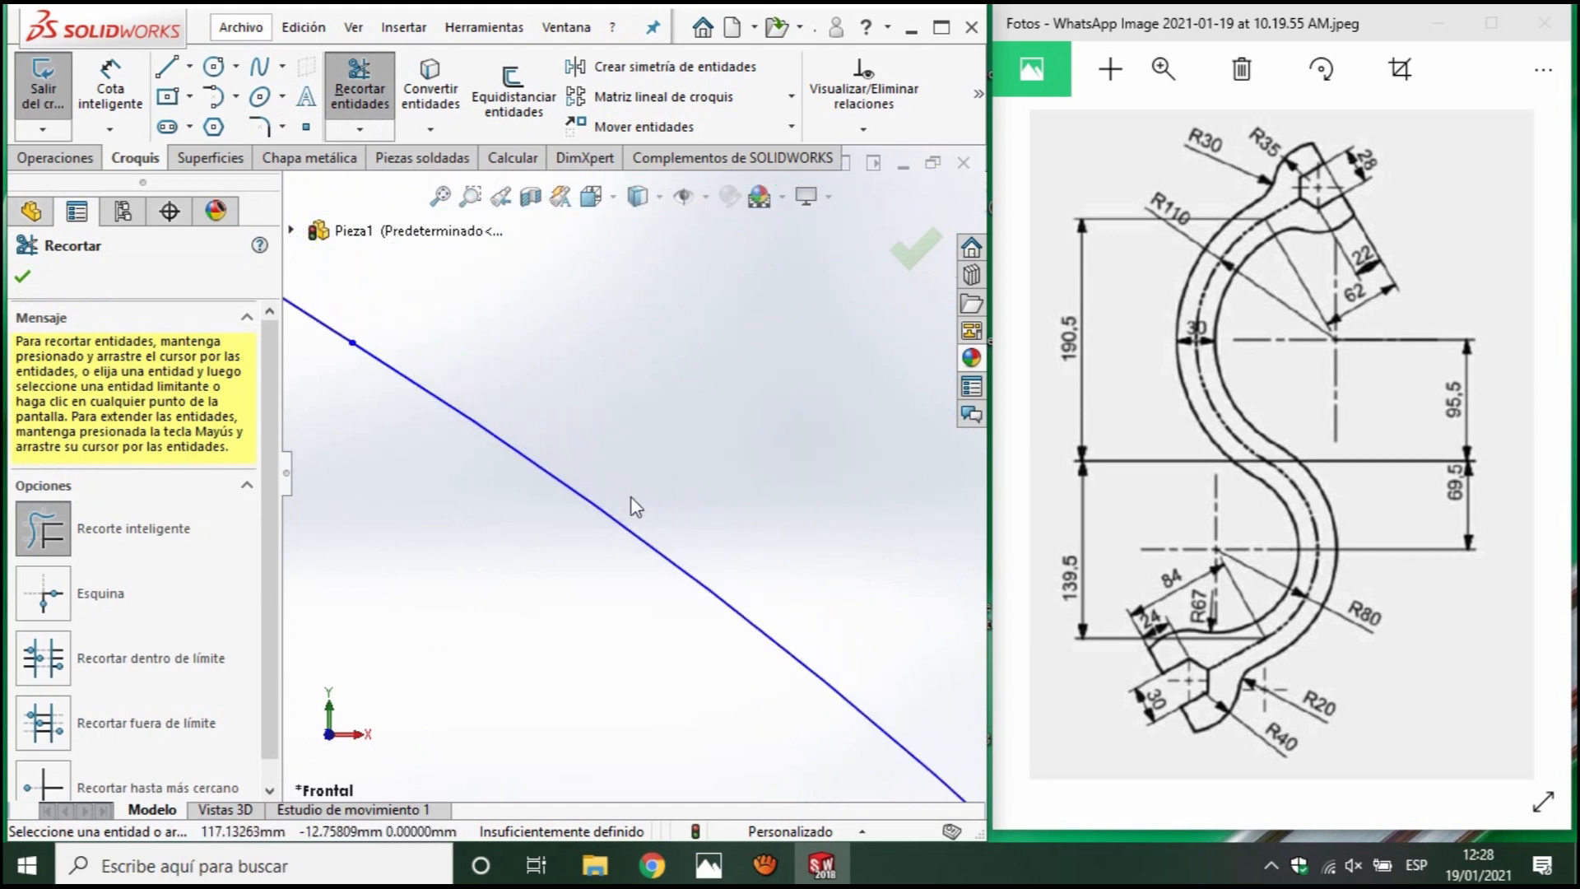
scroll(627, 506, up, 5)
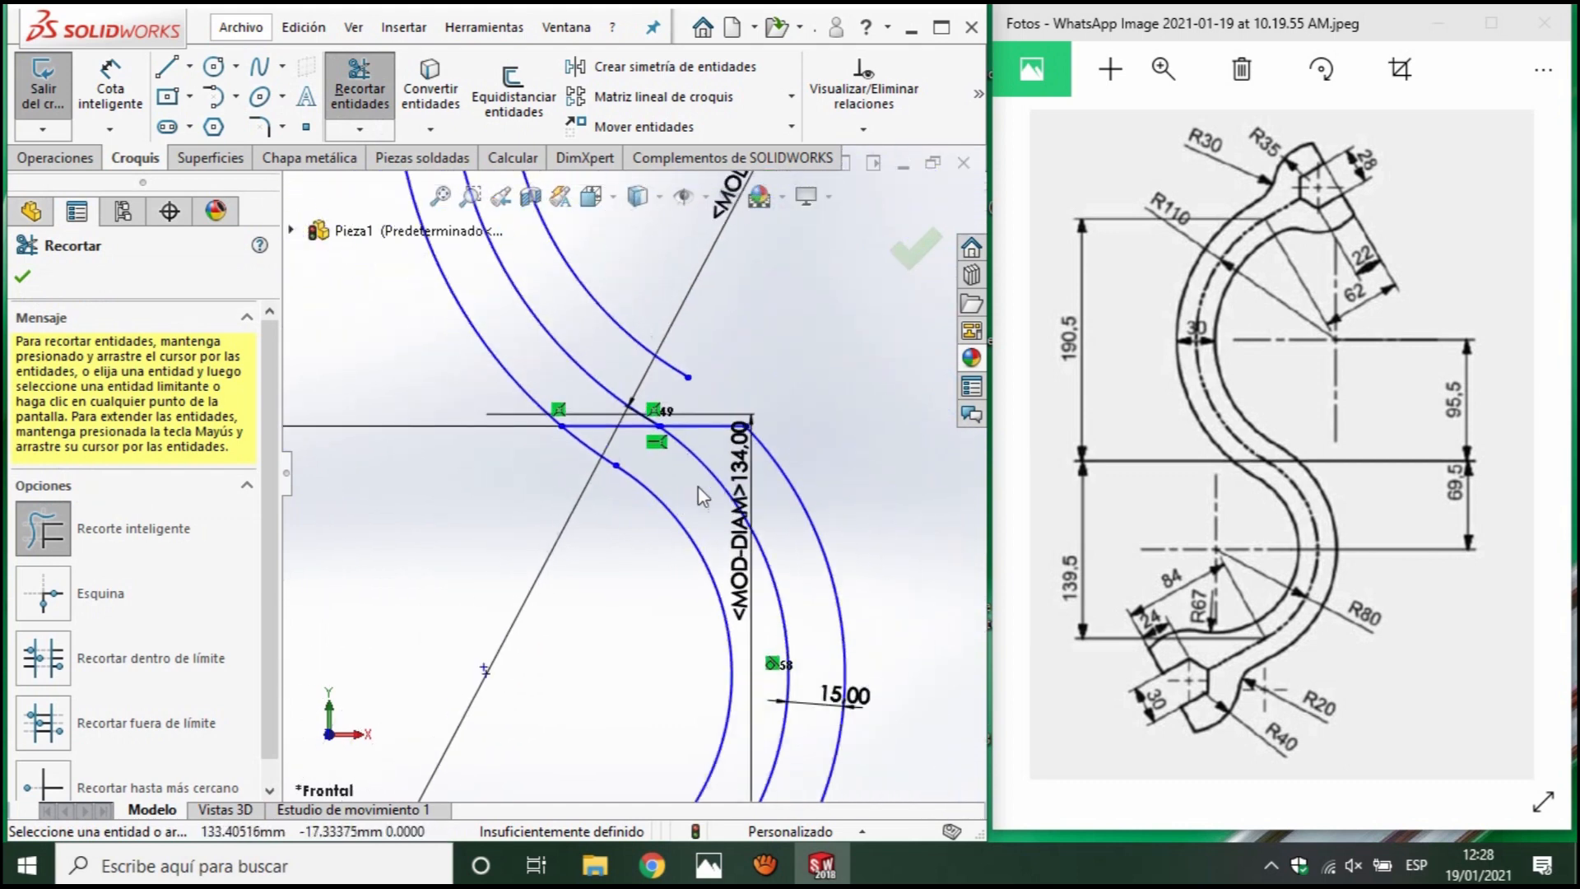
Extend the outermost lower arc upward until it meets the inner offset arc of the upper curve.
click(629, 362)
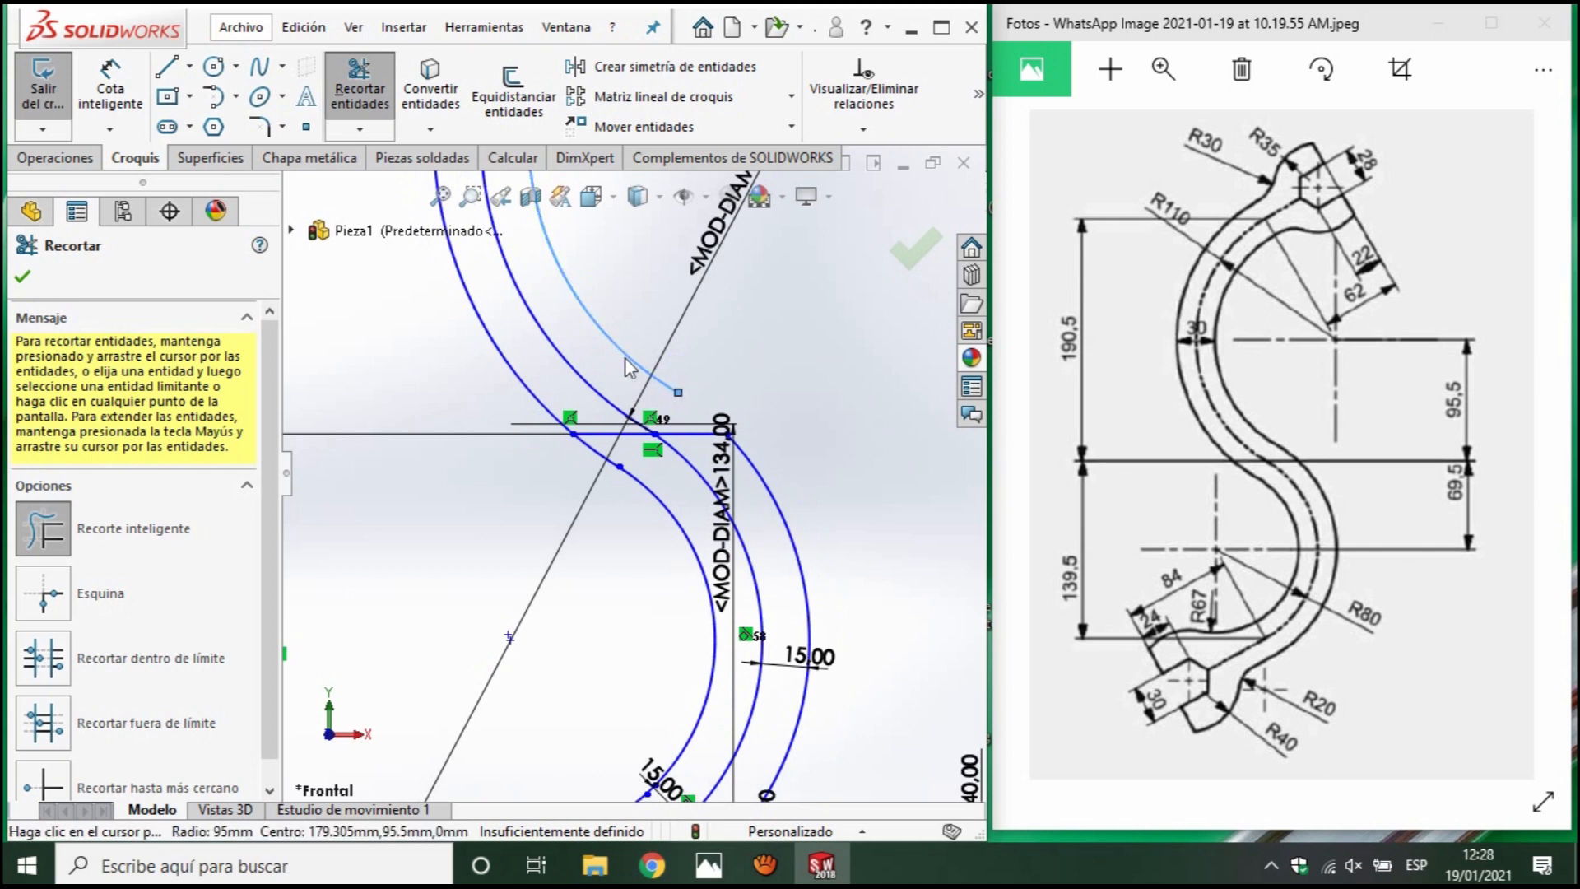
click(360, 129)
click(371, 156)
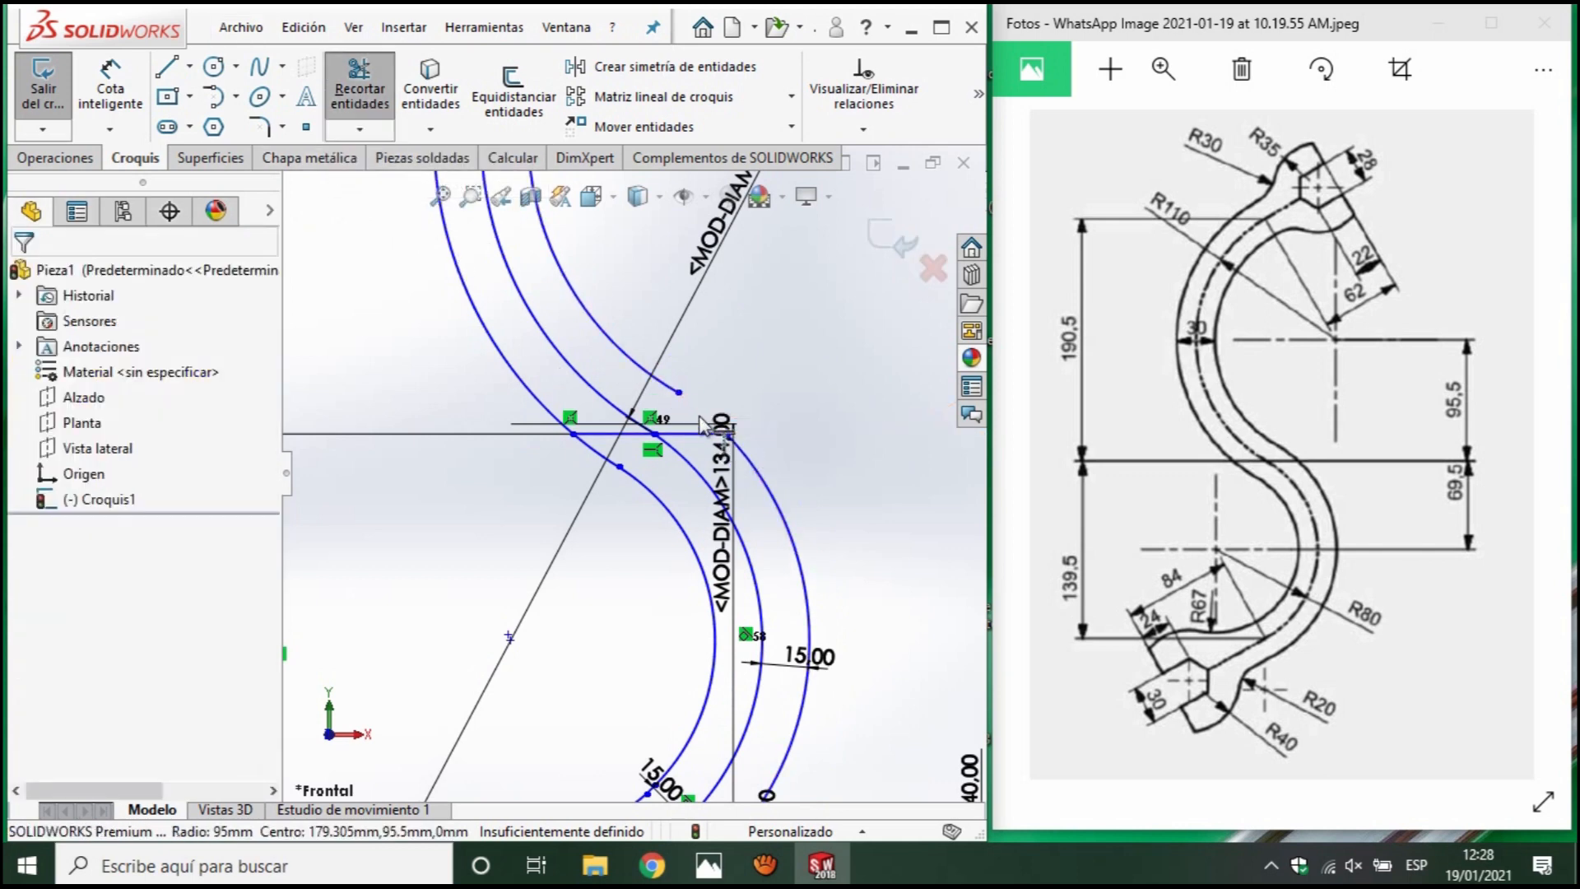
scroll(701, 424, down, 4)
click(778, 460)
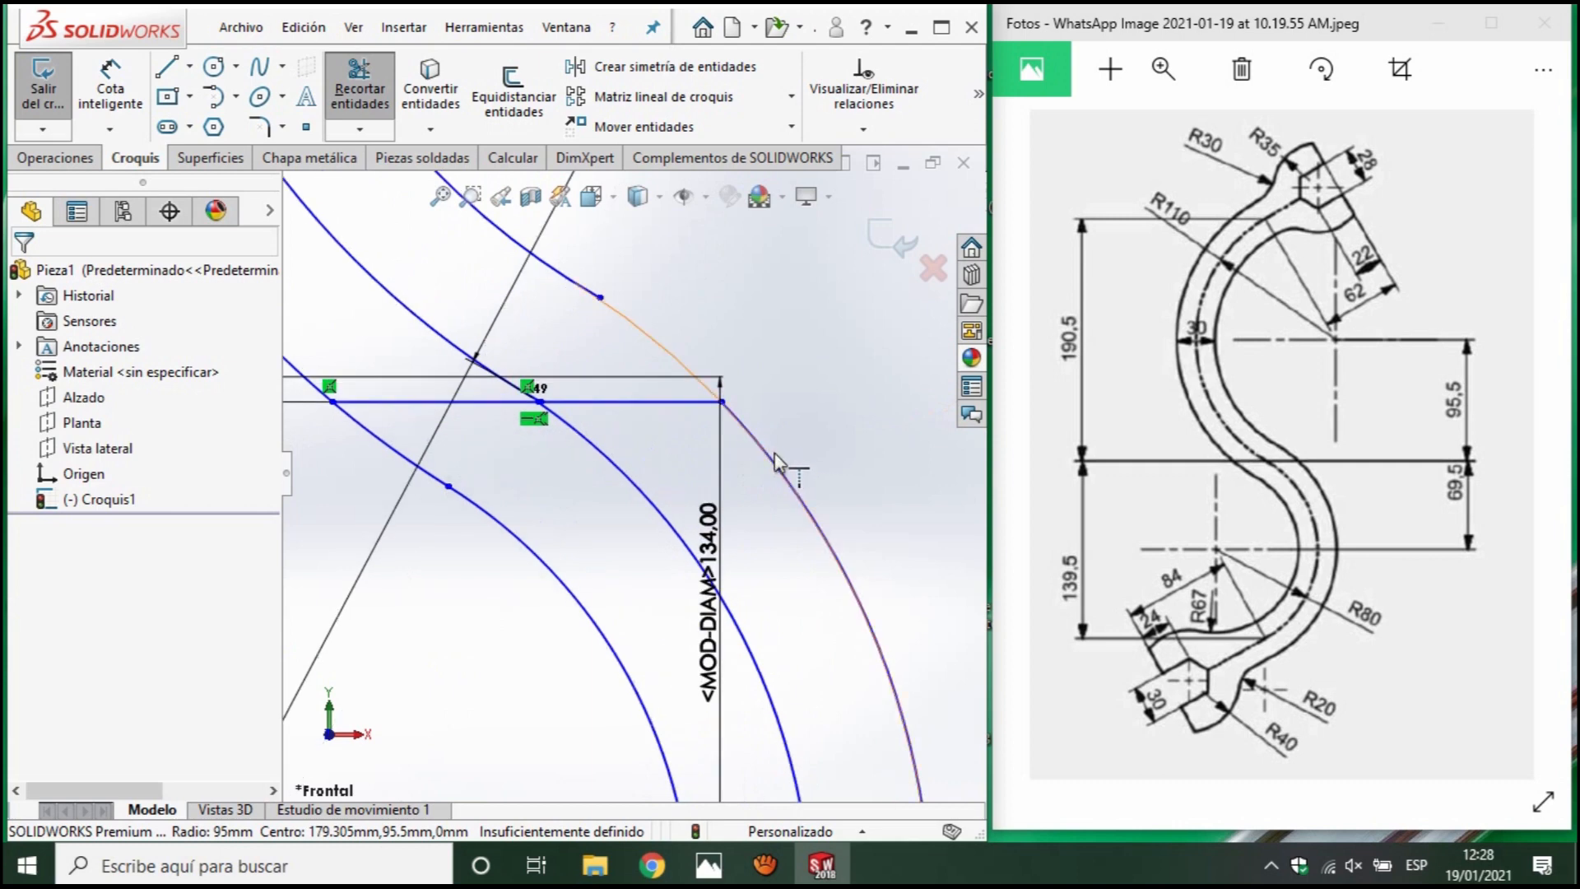
Trim the inner offset arc's short end overhanging past its junction with the extended lower arc.
scroll(686, 319, down, 2)
scroll(601, 328, down, 1)
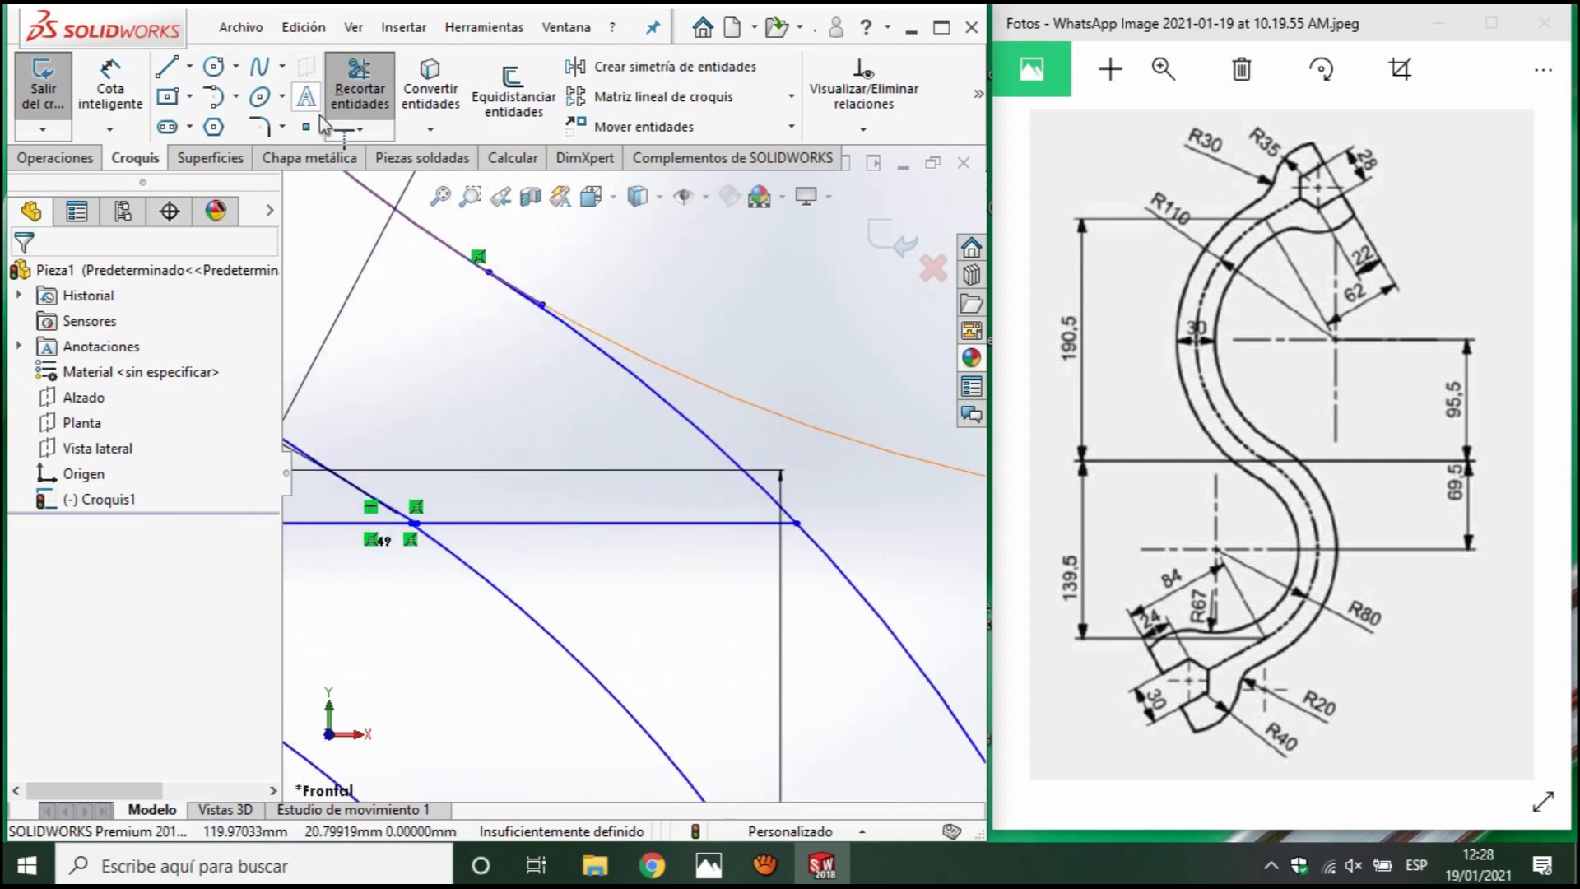
scroll(522, 219, down, 5)
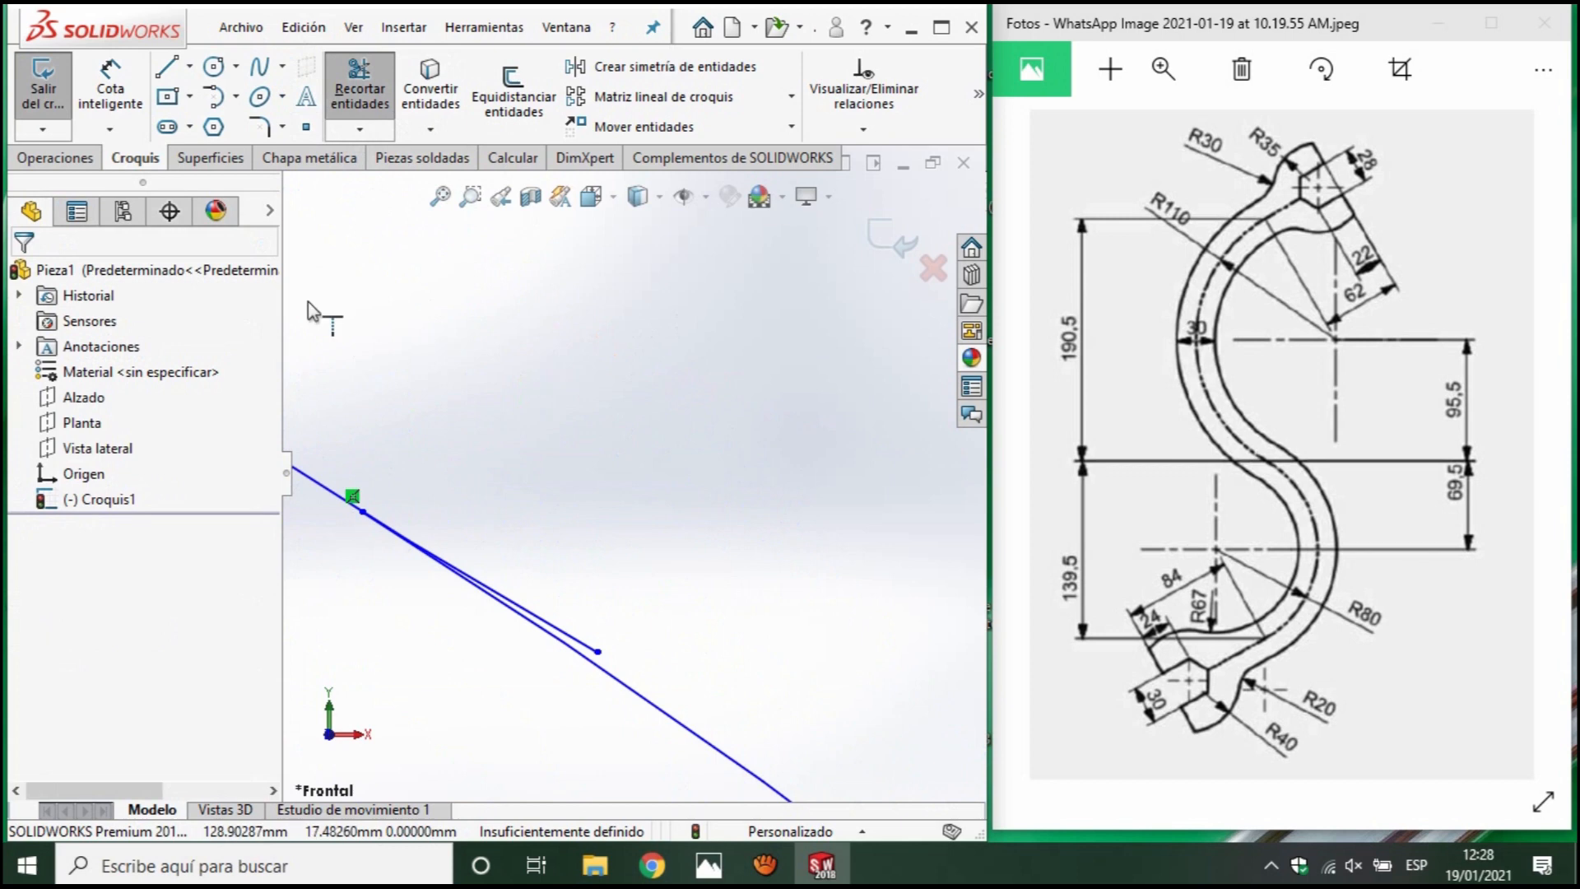
scroll(533, 568, down, 3)
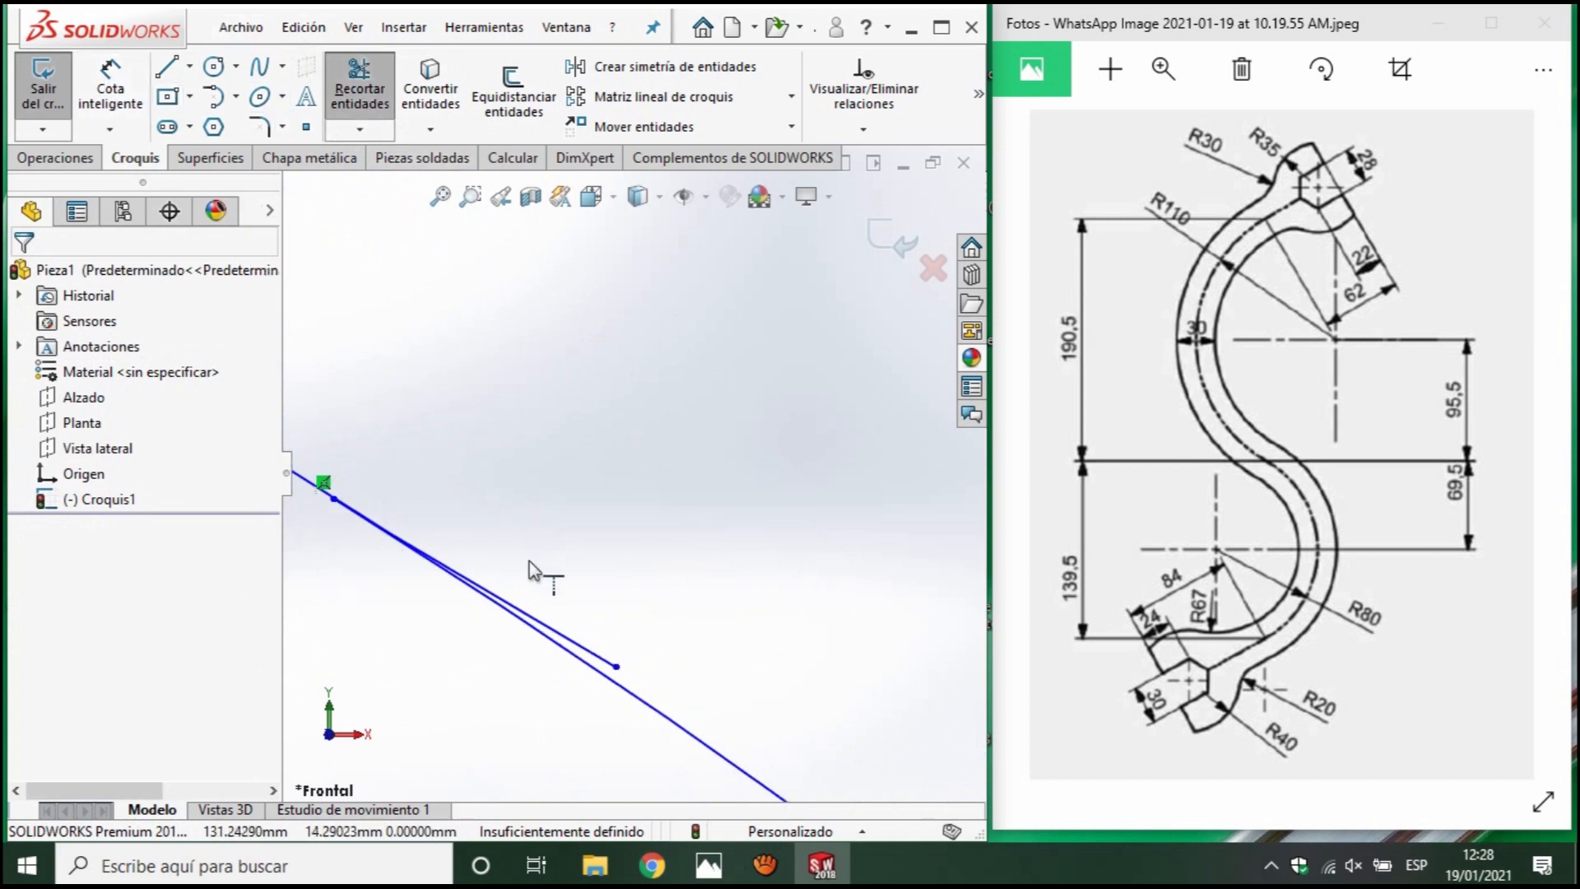
click(387, 111)
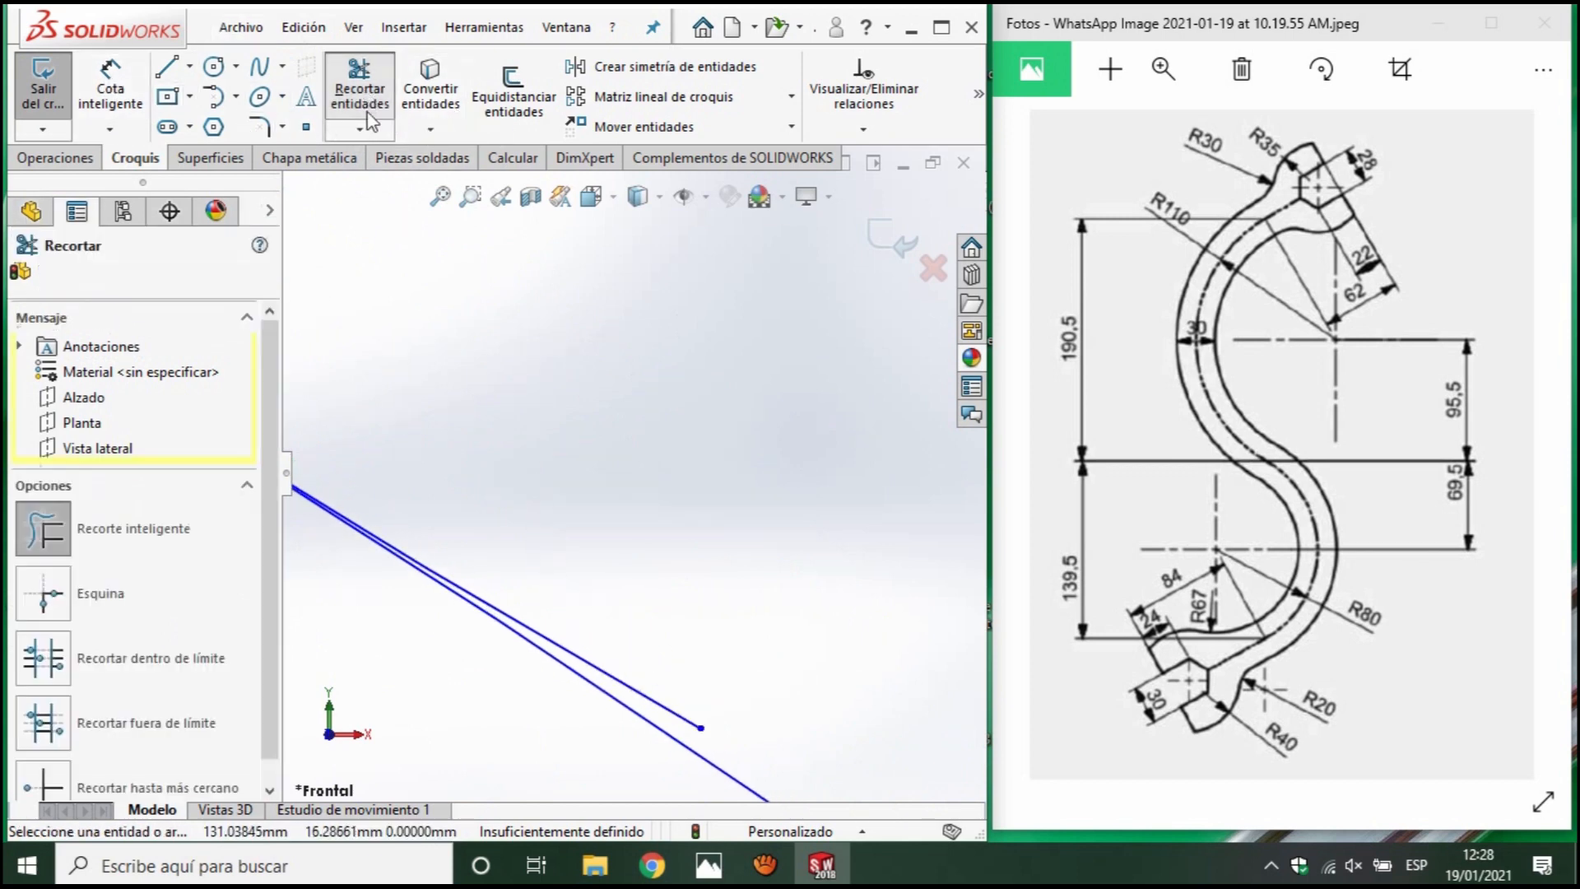
drag(640, 613, 656, 702)
scroll(586, 502, up, 6)
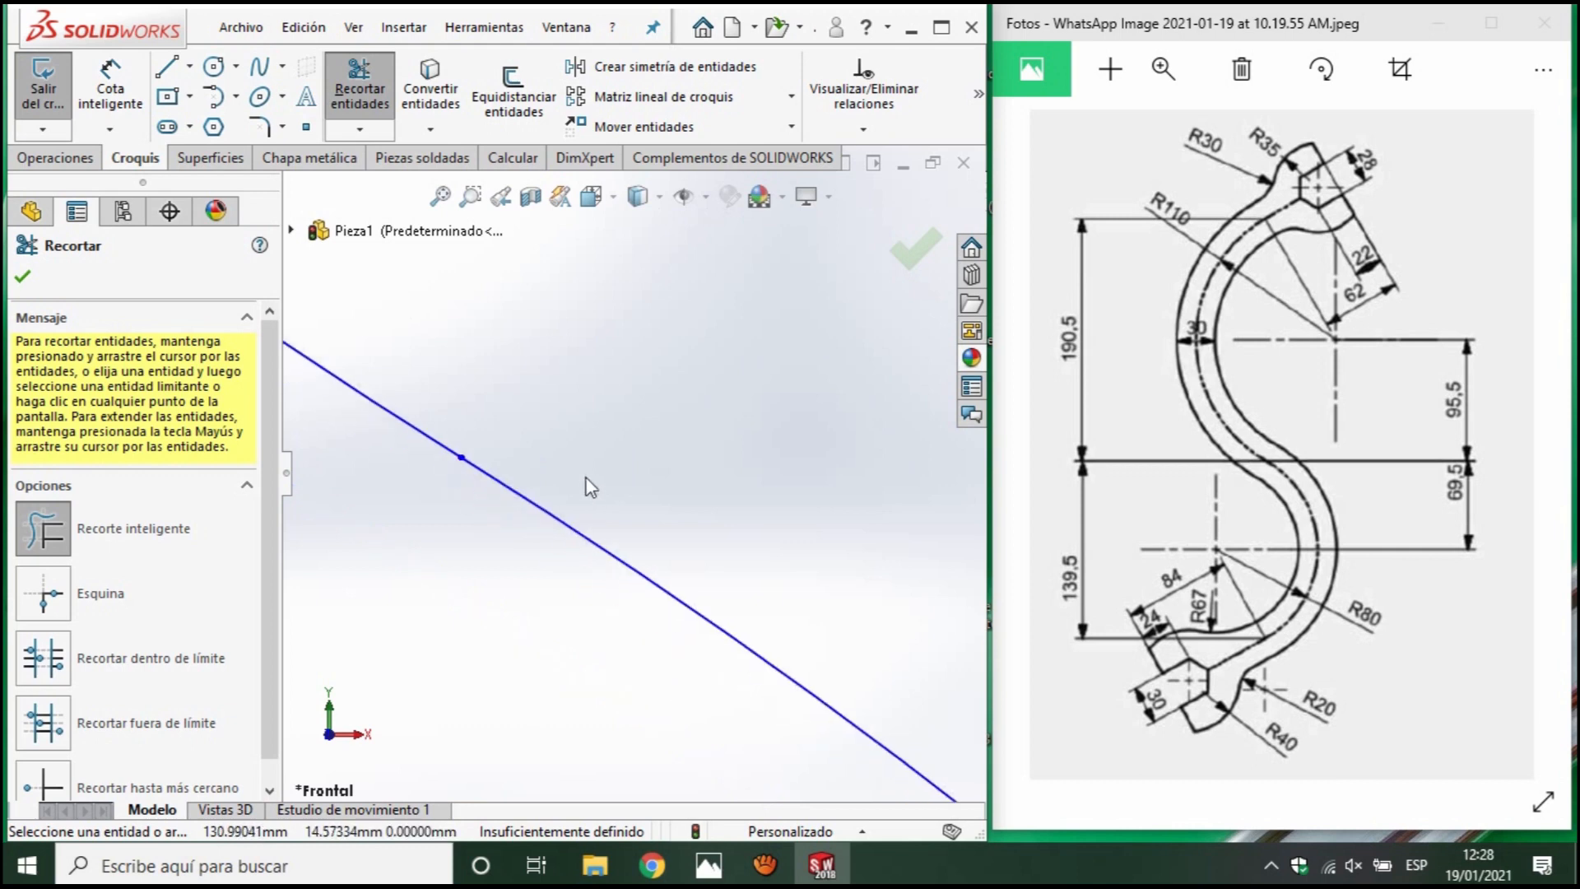
scroll(585, 518, up, 3)
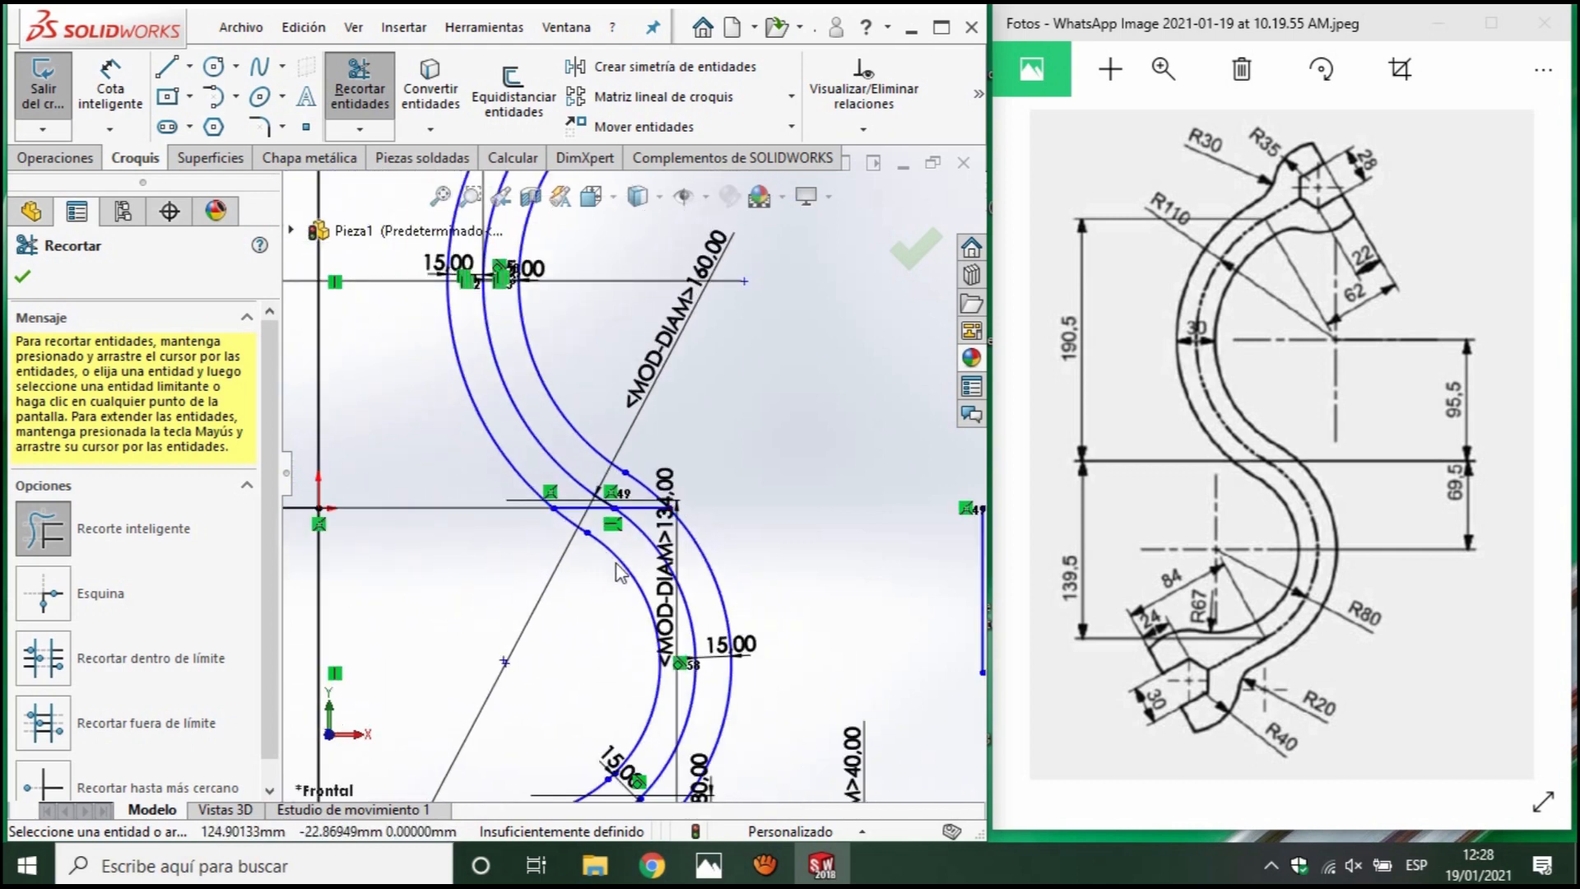
Draw a line about 61 mm long, rising to the right at about 25° from the upper end of the middle R110 arc.
scroll(749, 629, down, 3)
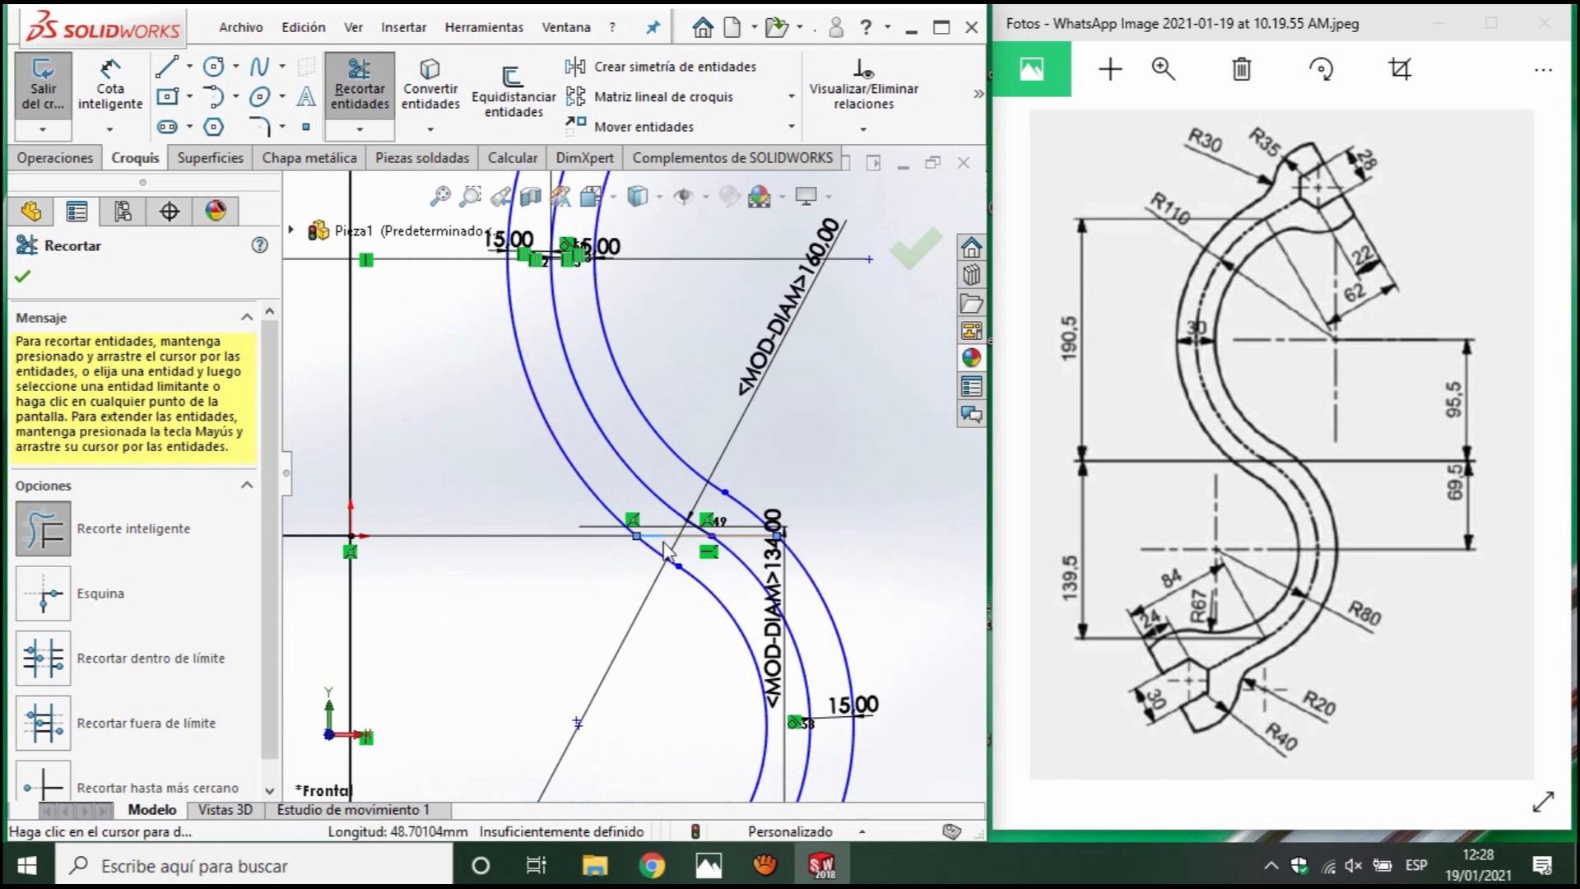
scroll(633, 477, up, 4)
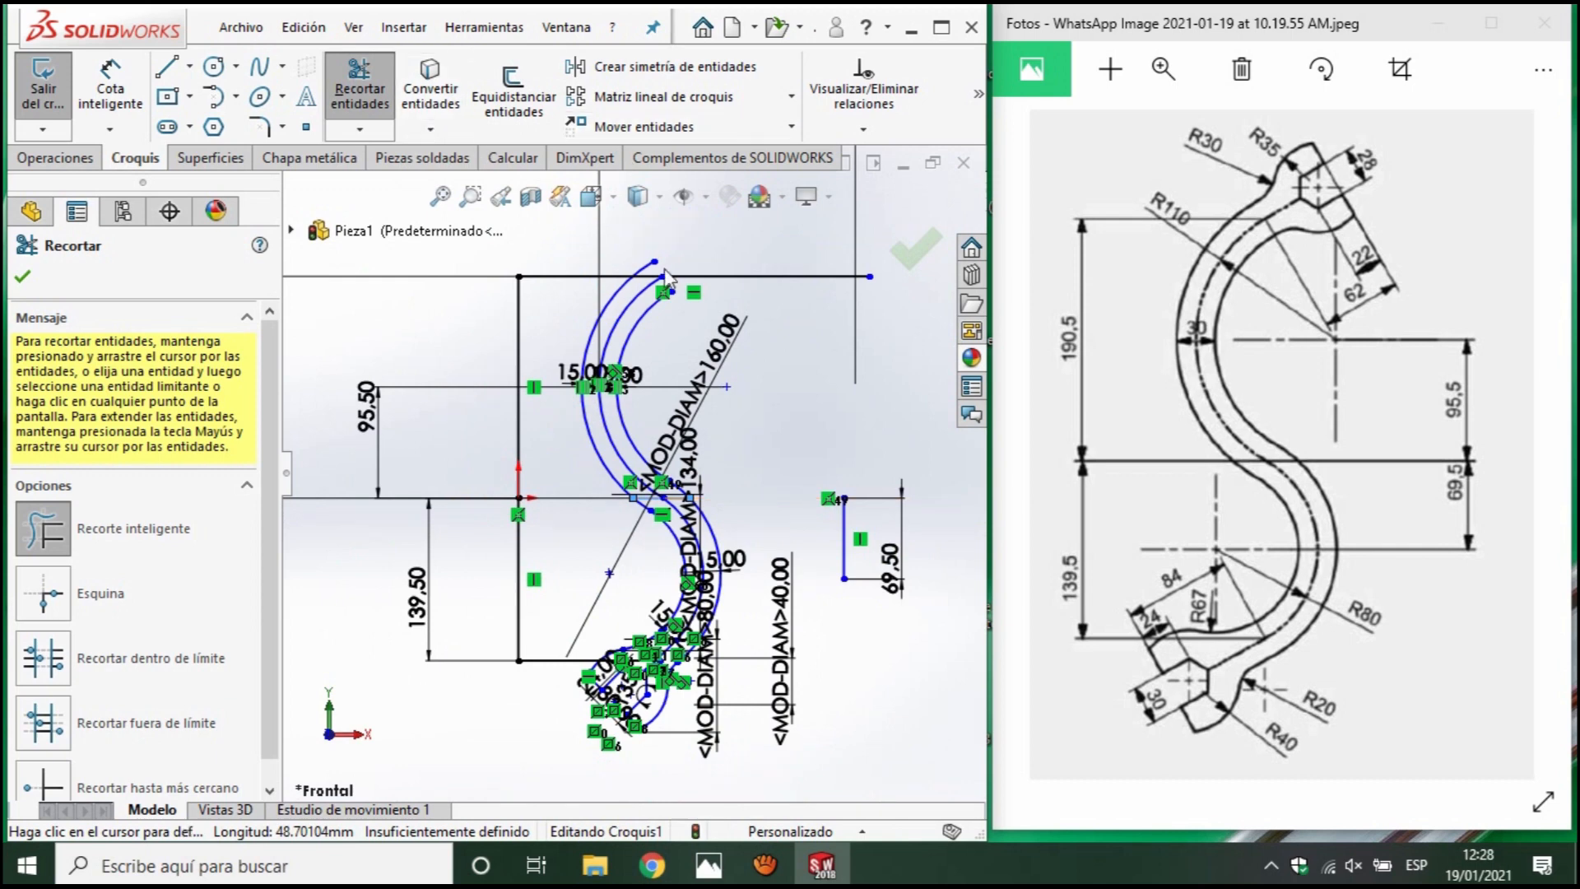
scroll(665, 276, down, 5)
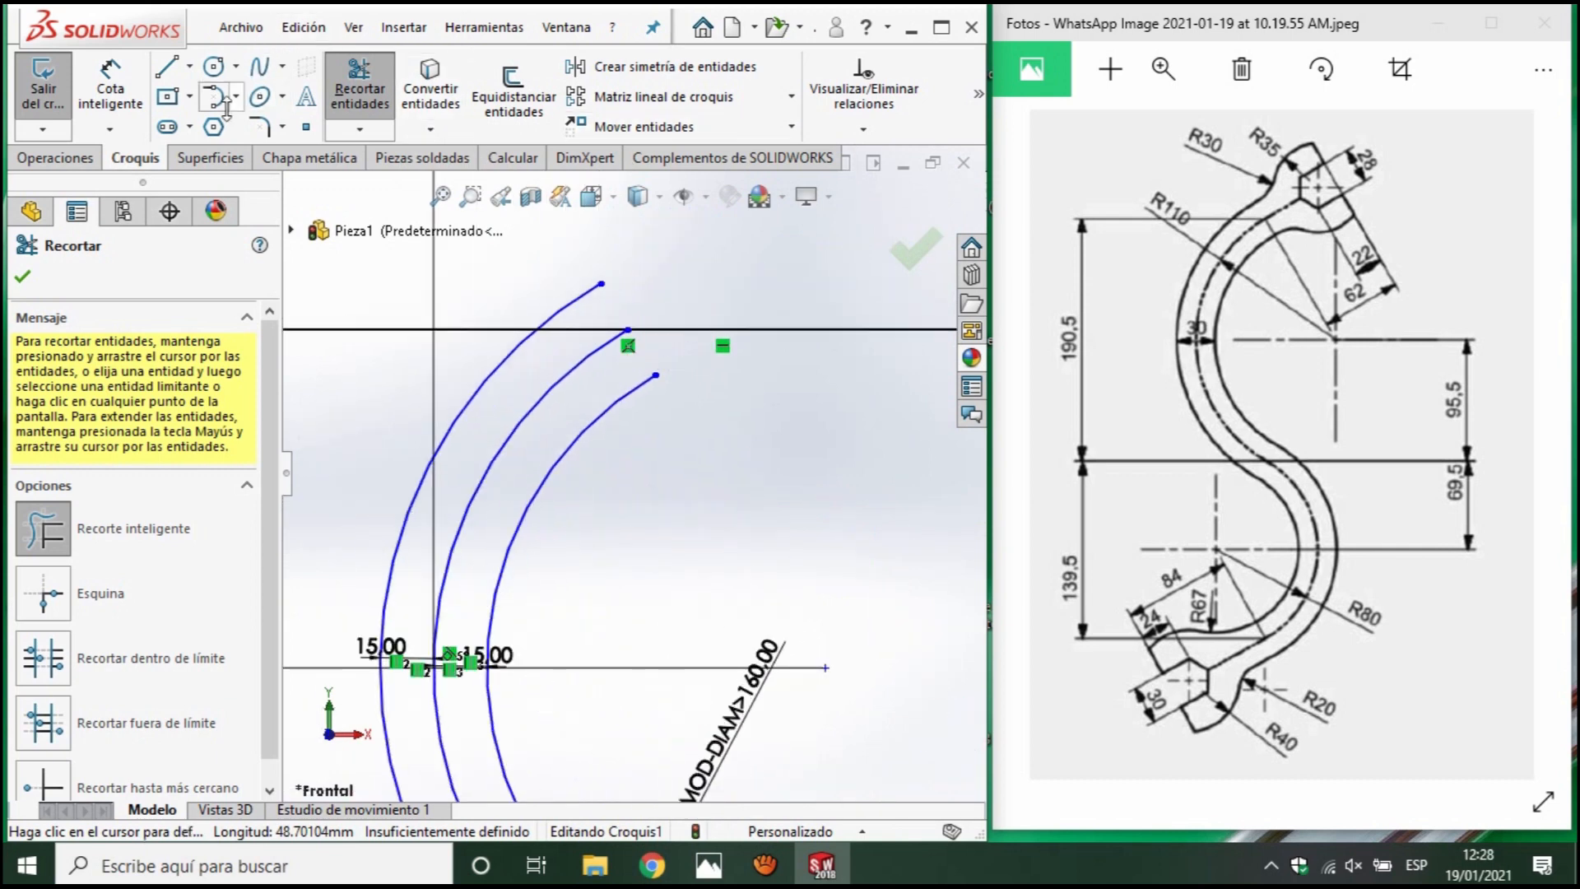
click(165, 67)
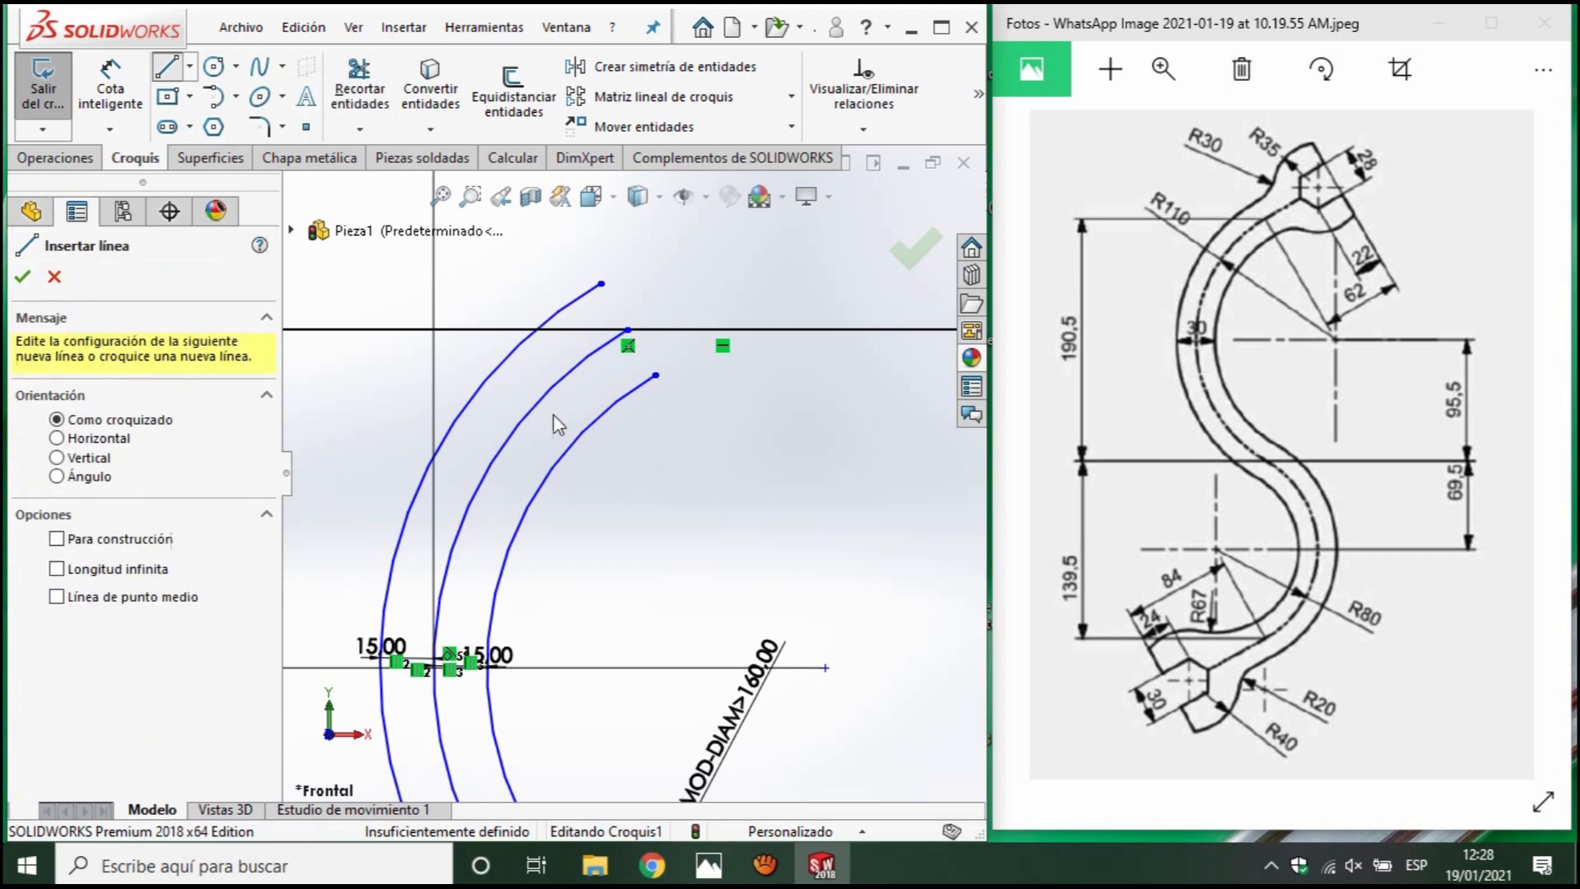
click(627, 330)
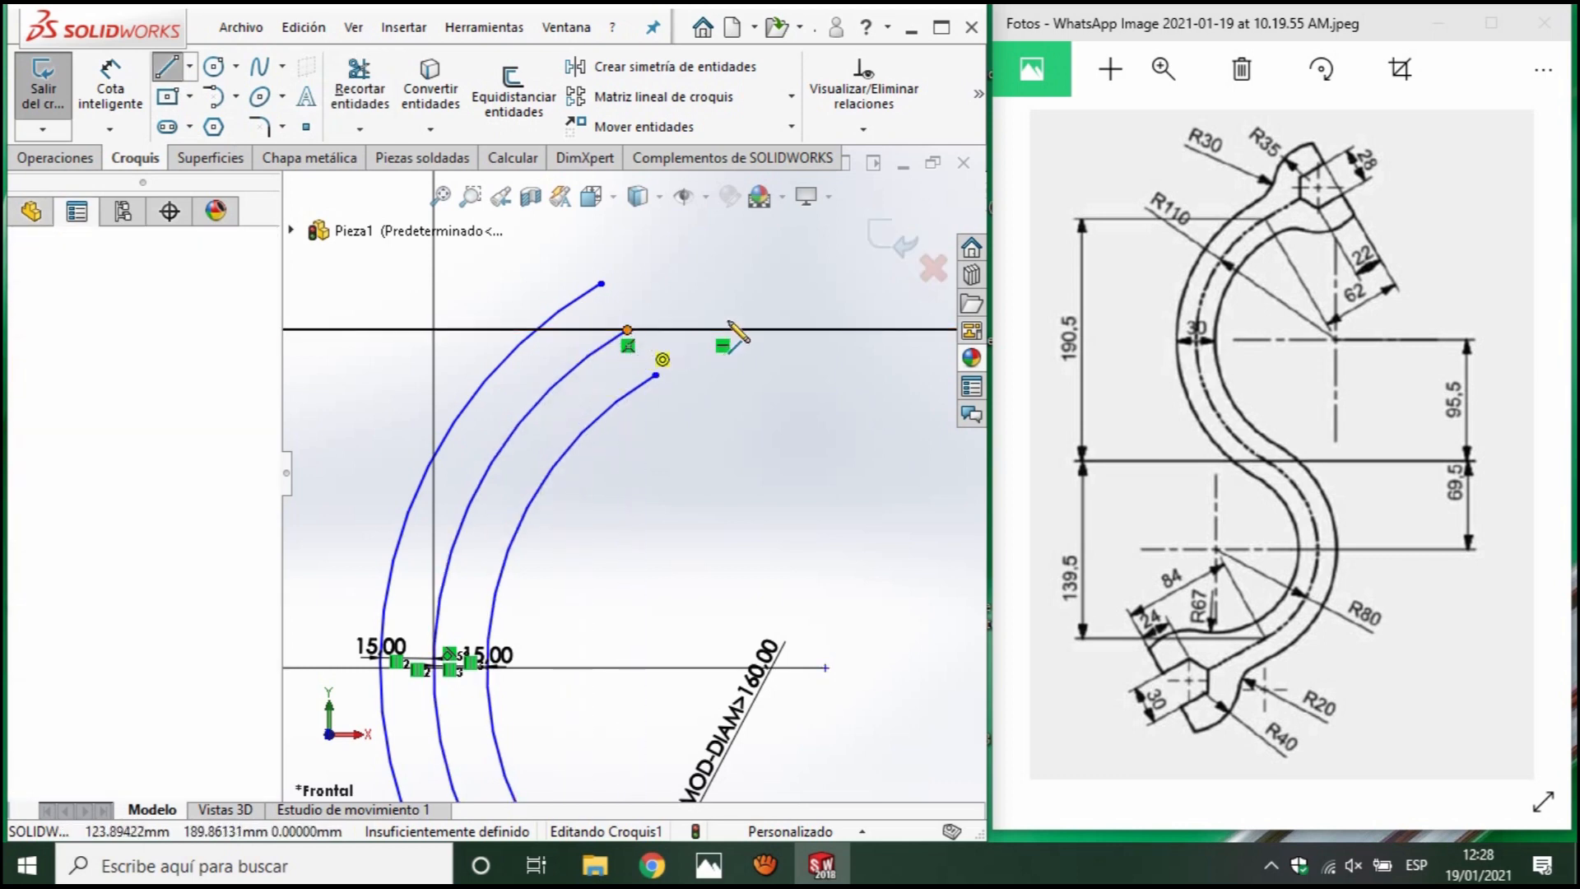
scroll(725, 329, up, 3)
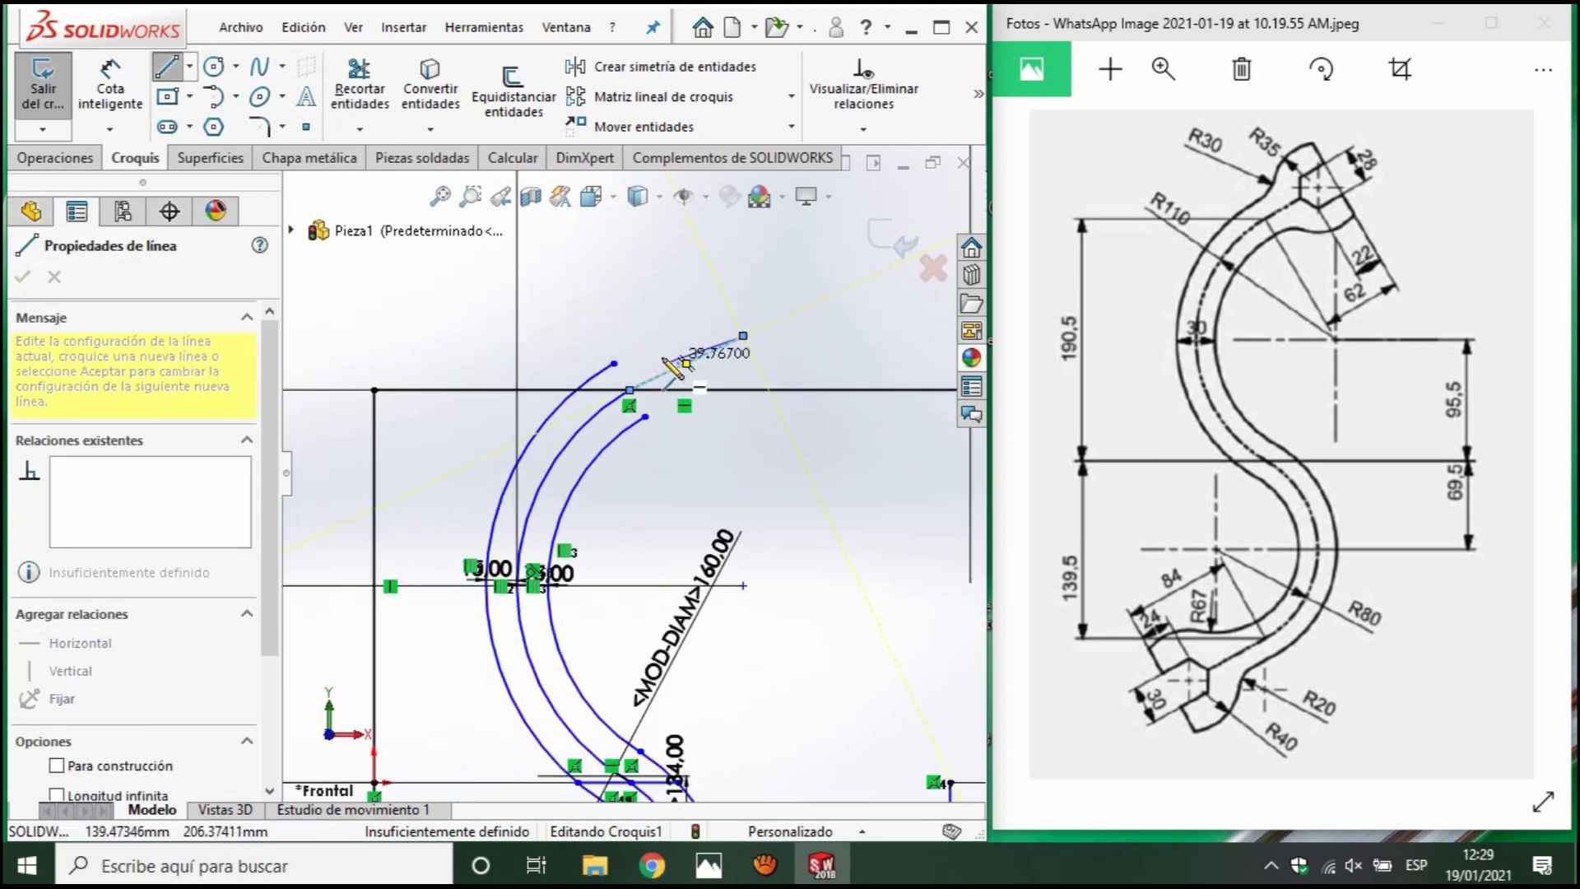
click(743, 336)
key(Escape)
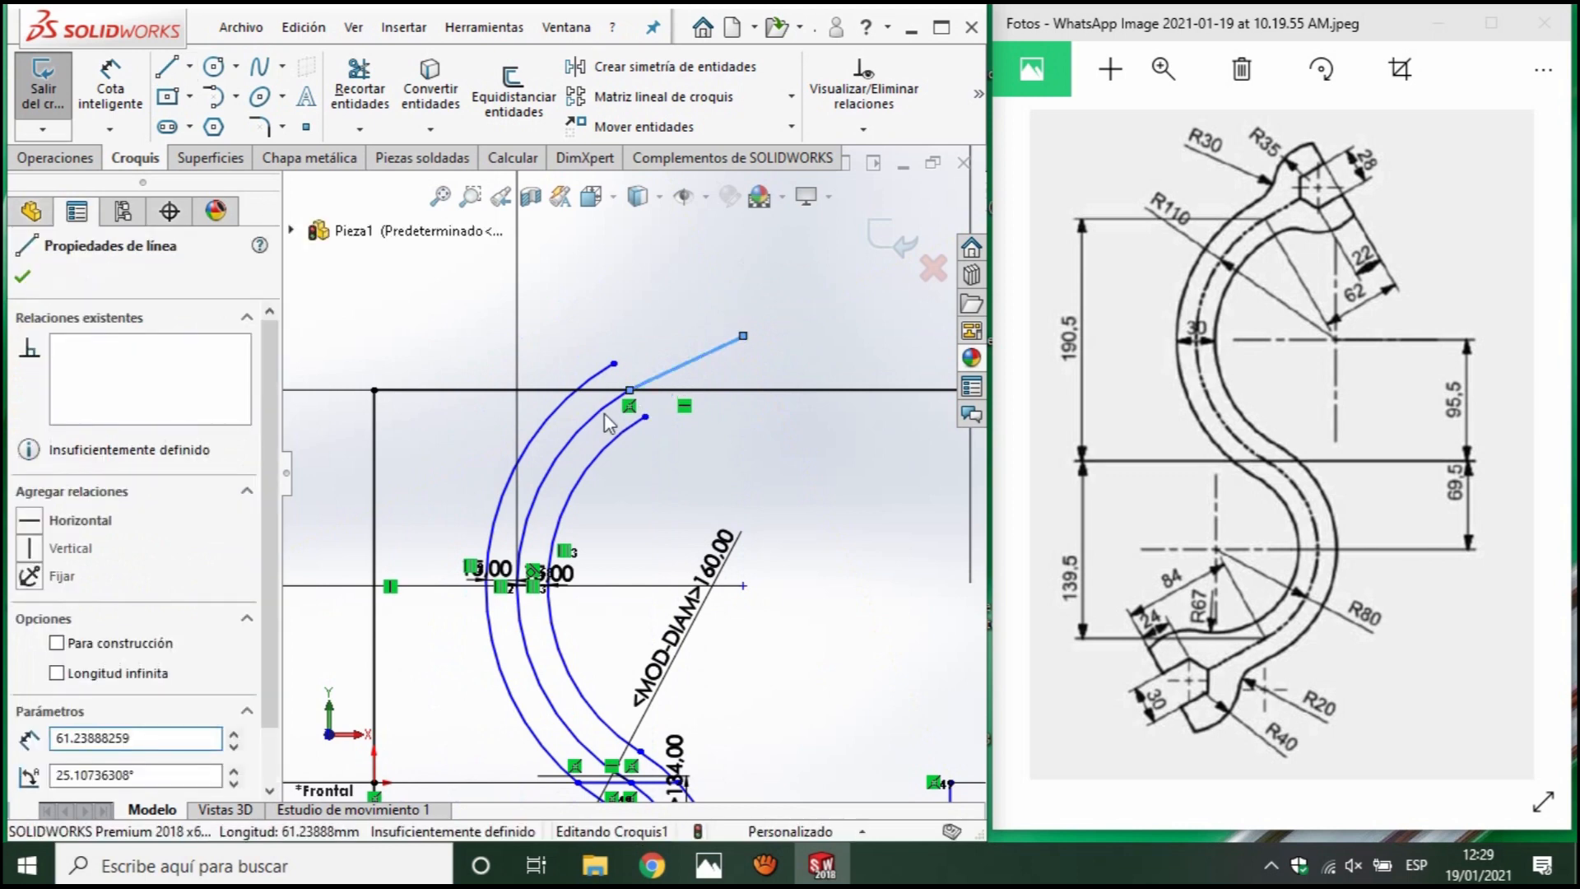
Add a tangent relation between the new angled line and the middle R110 arc.
ctrl+click(549, 508)
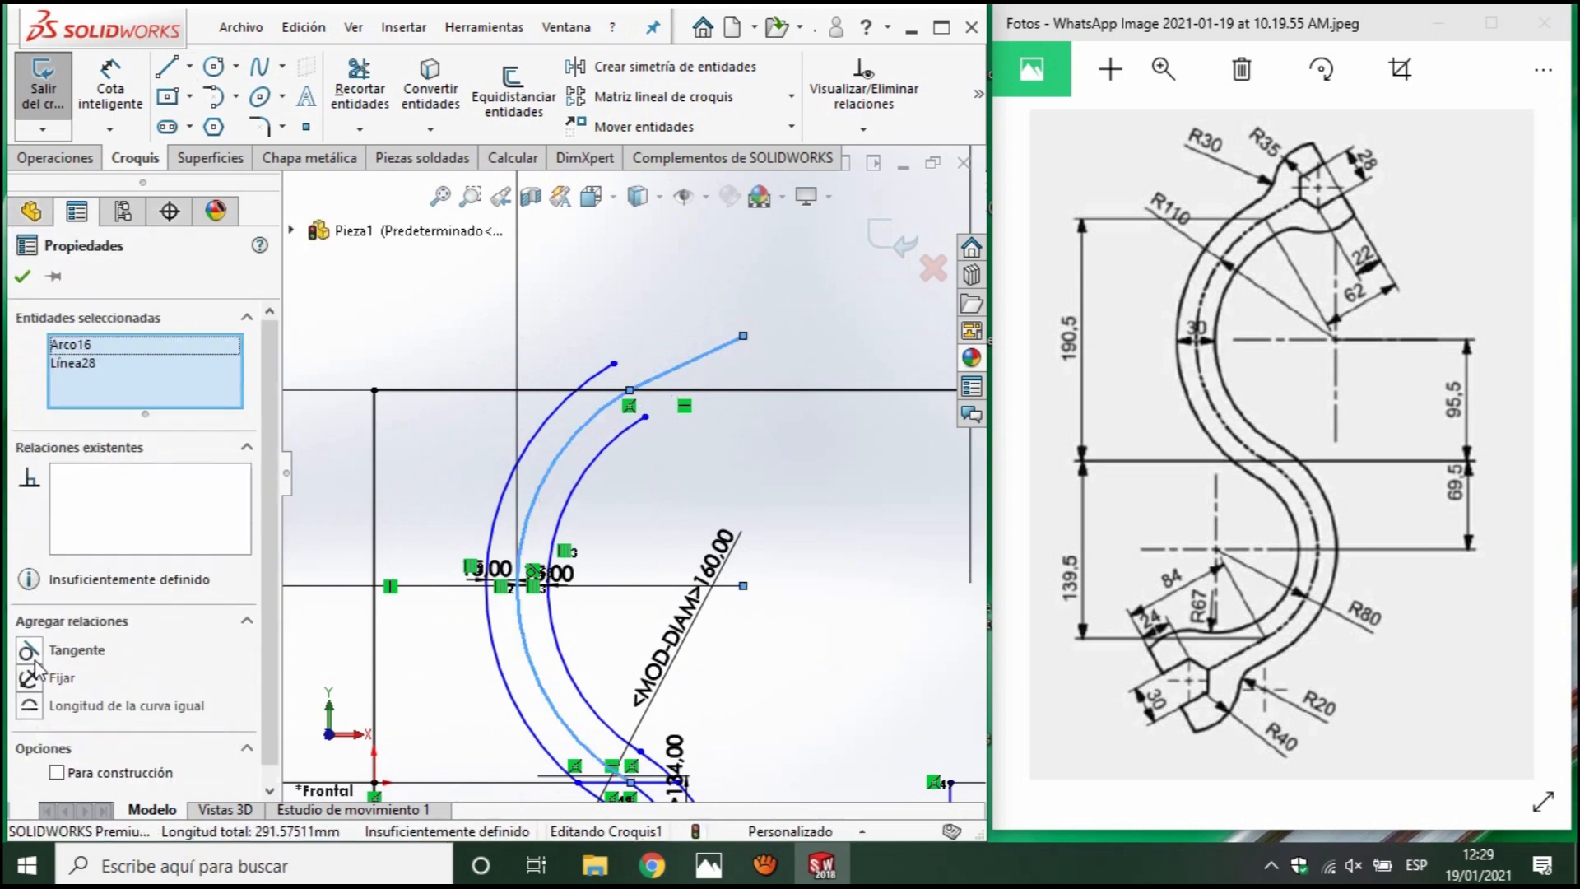
click(27, 651)
key(Escape)
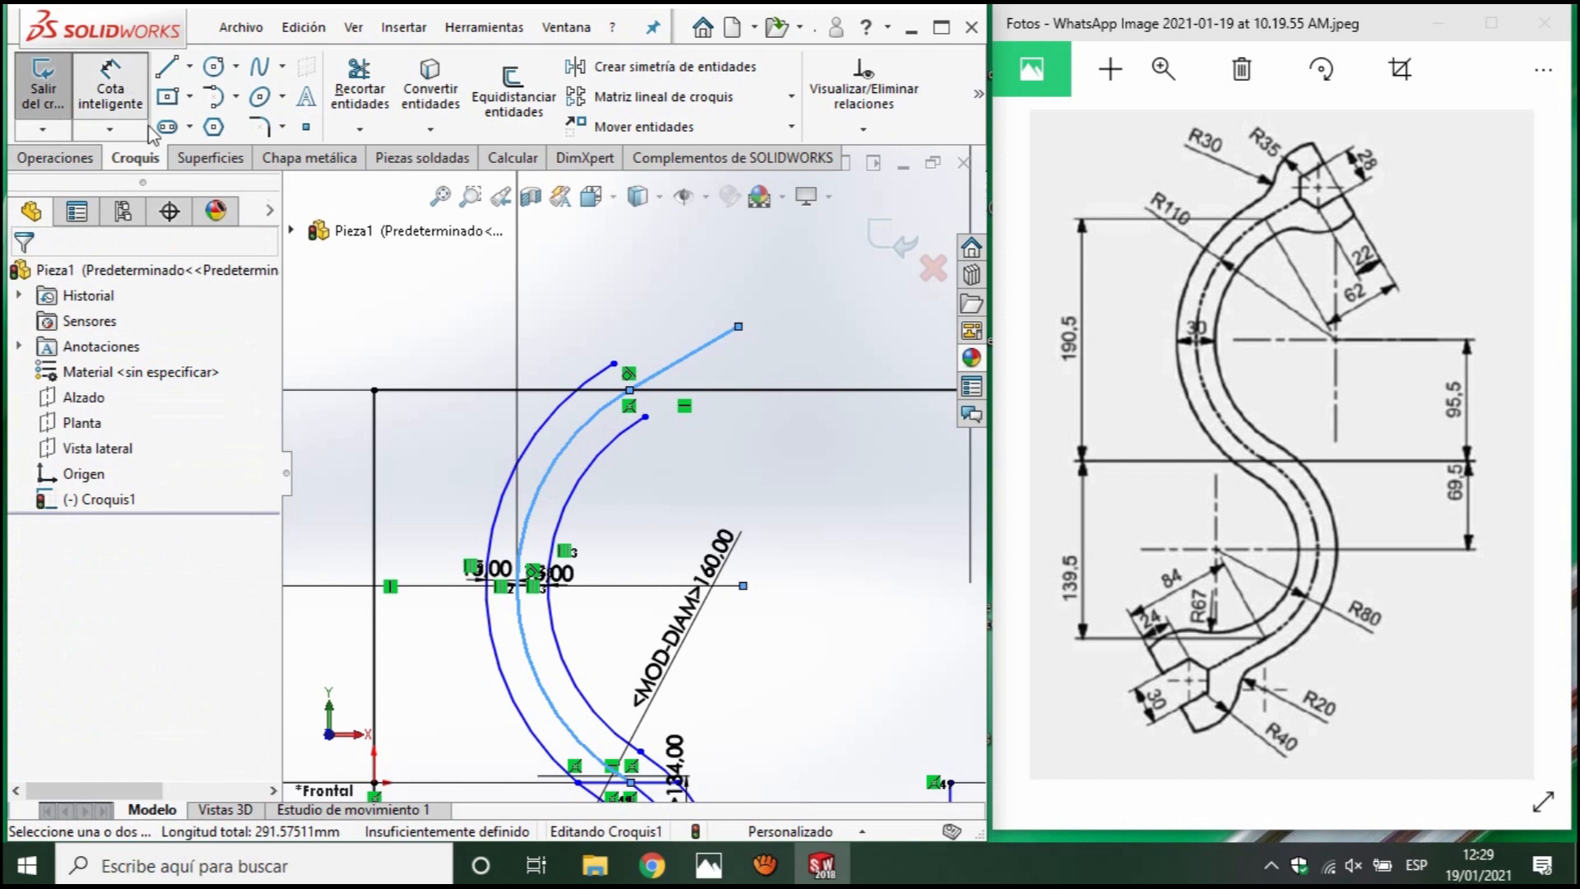
Dimension the new angled line at the upper end of the middle arc and set its length to 62 mm.
click(683, 360)
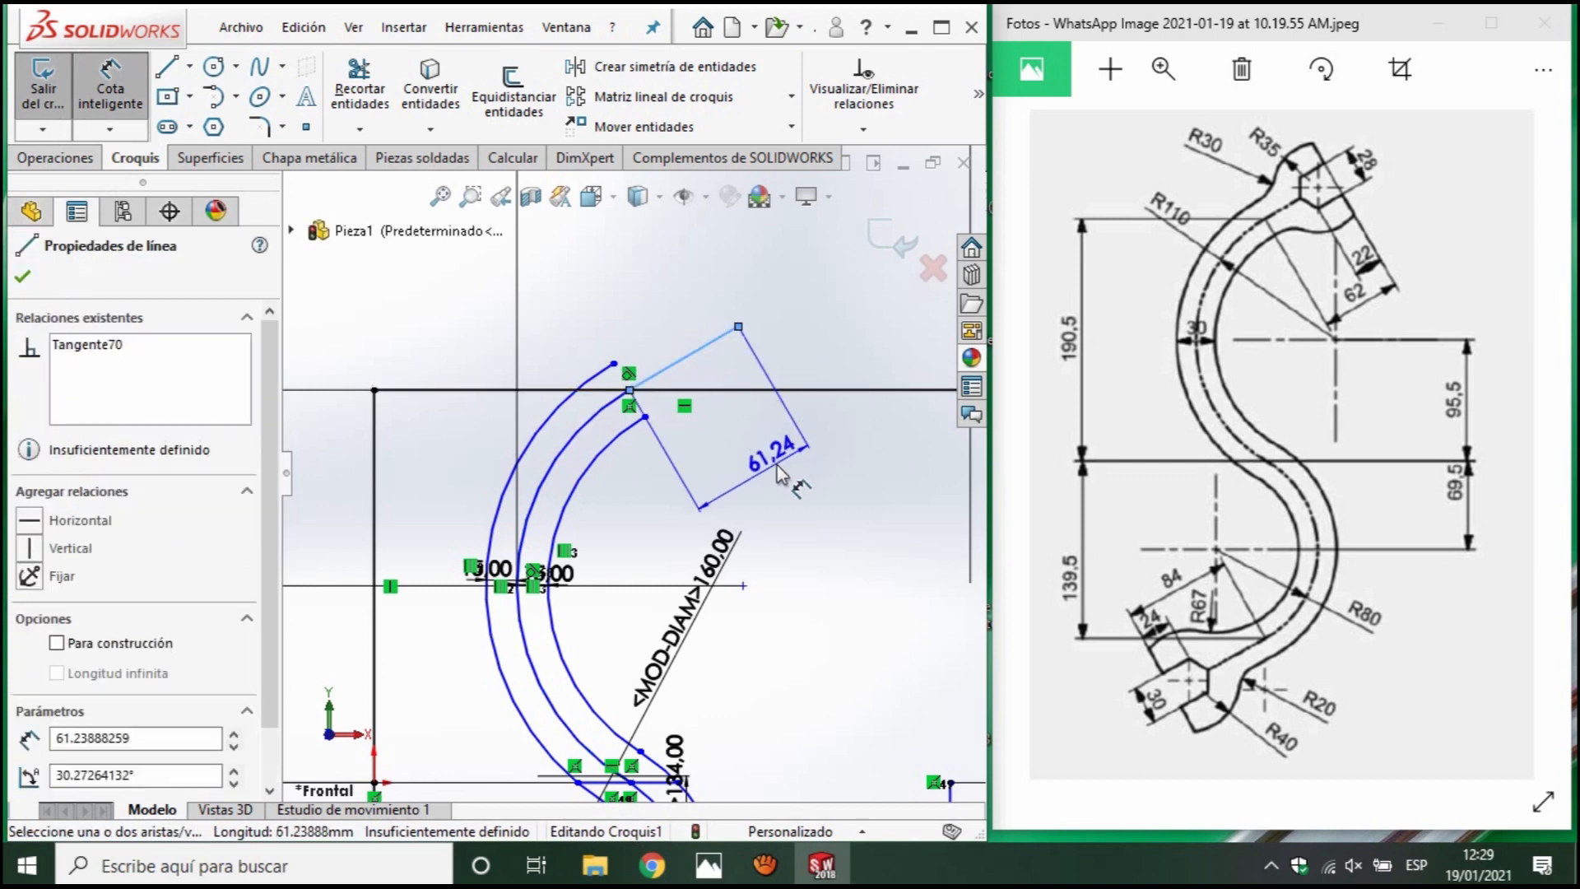
click(780, 474)
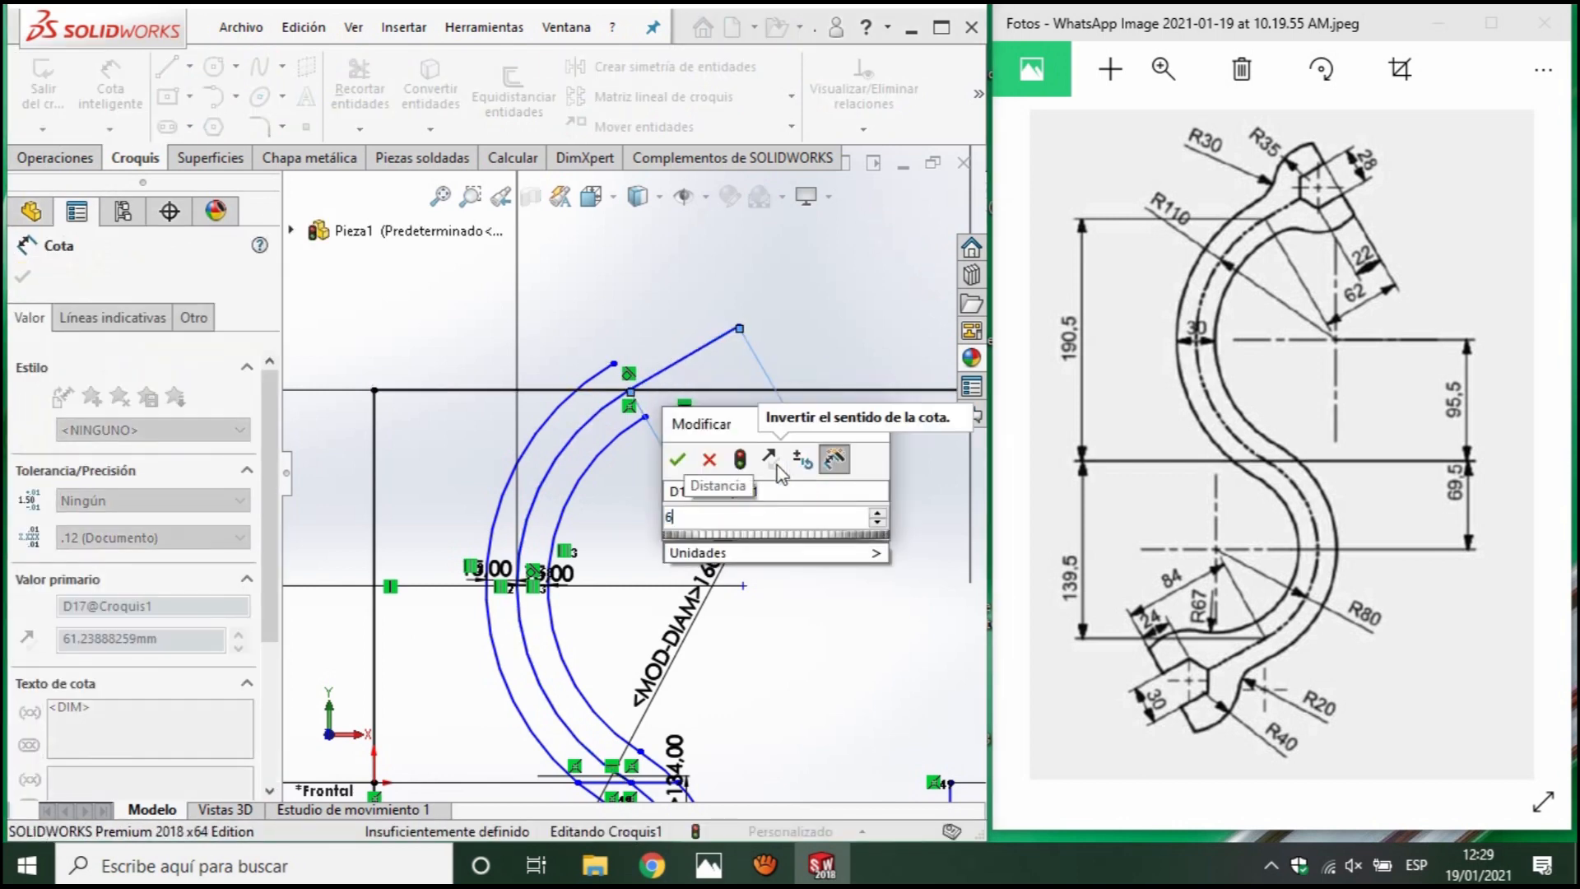
key(Return)
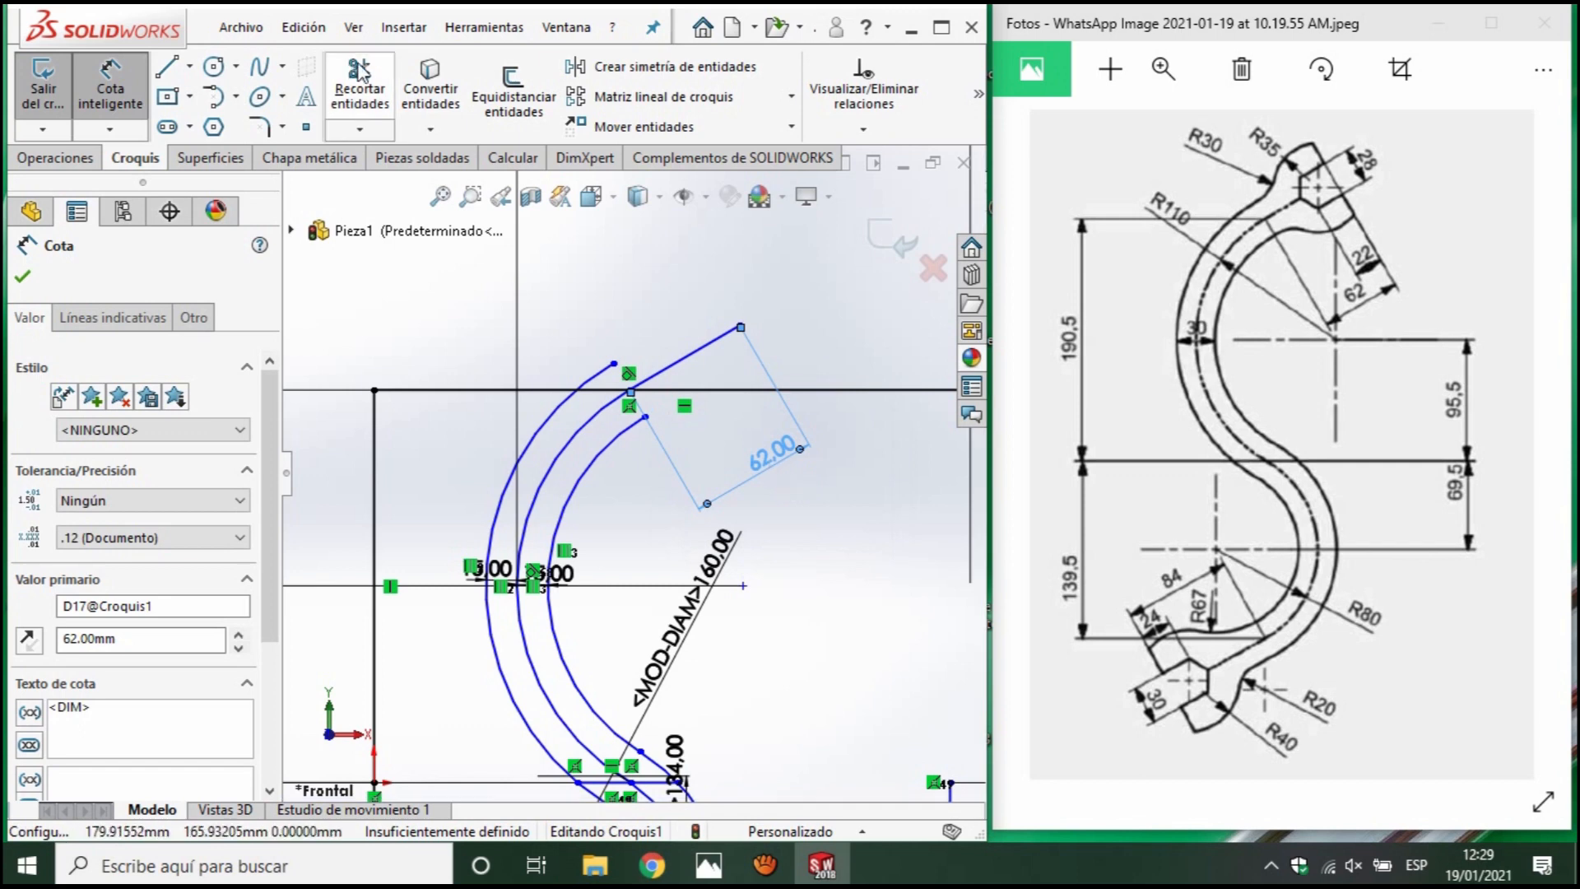
Draw a midpoint line about 60 mm long, centred on the angled line's free end and perpendicular to it.
click(190, 69)
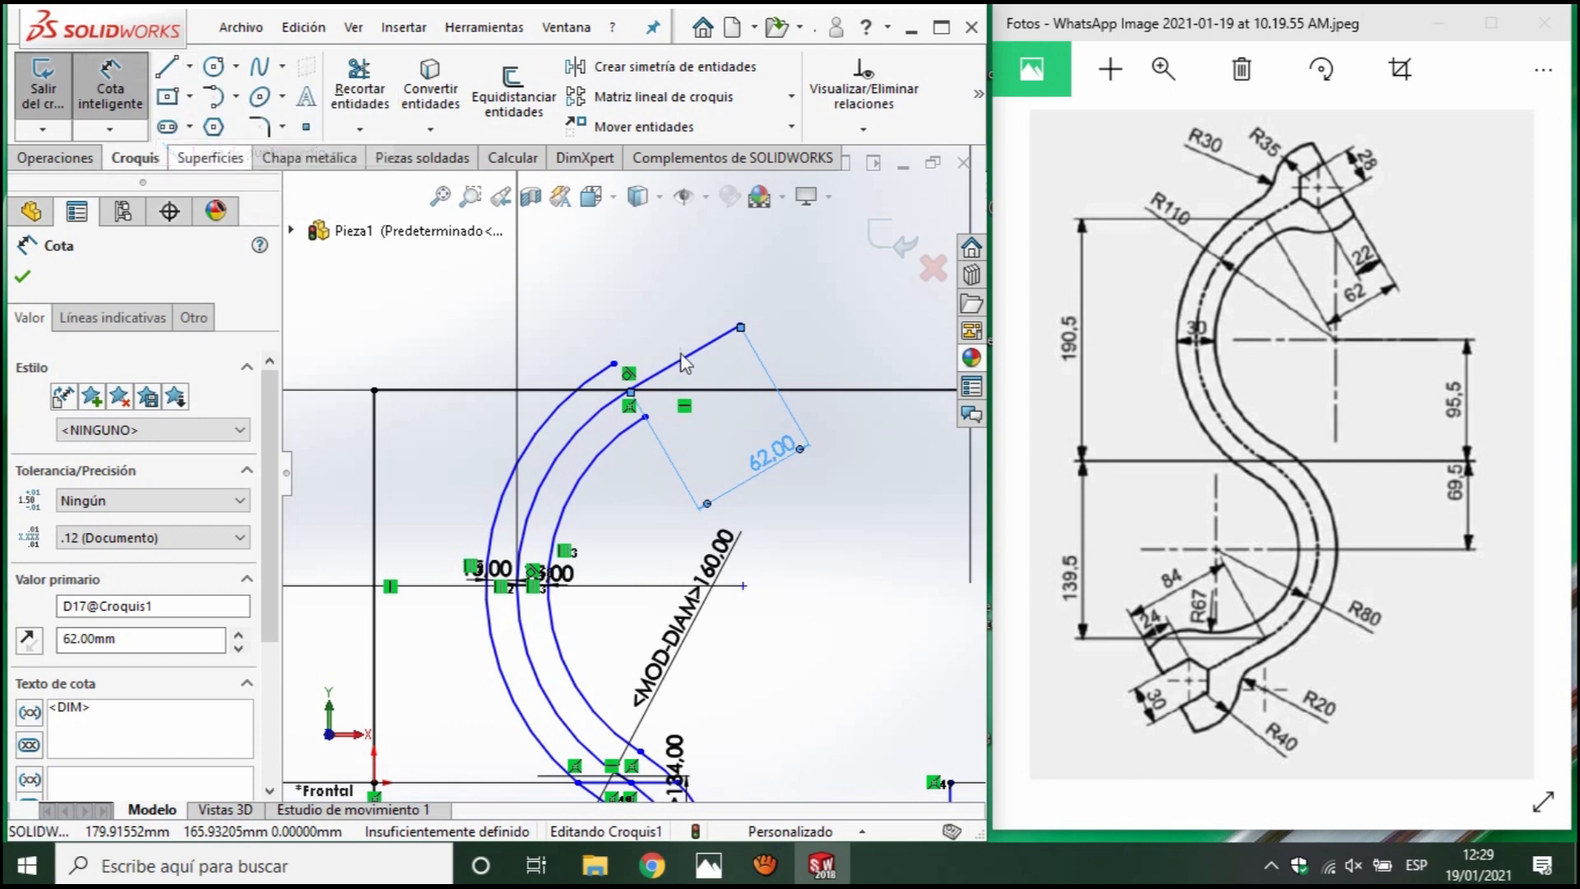
click(738, 326)
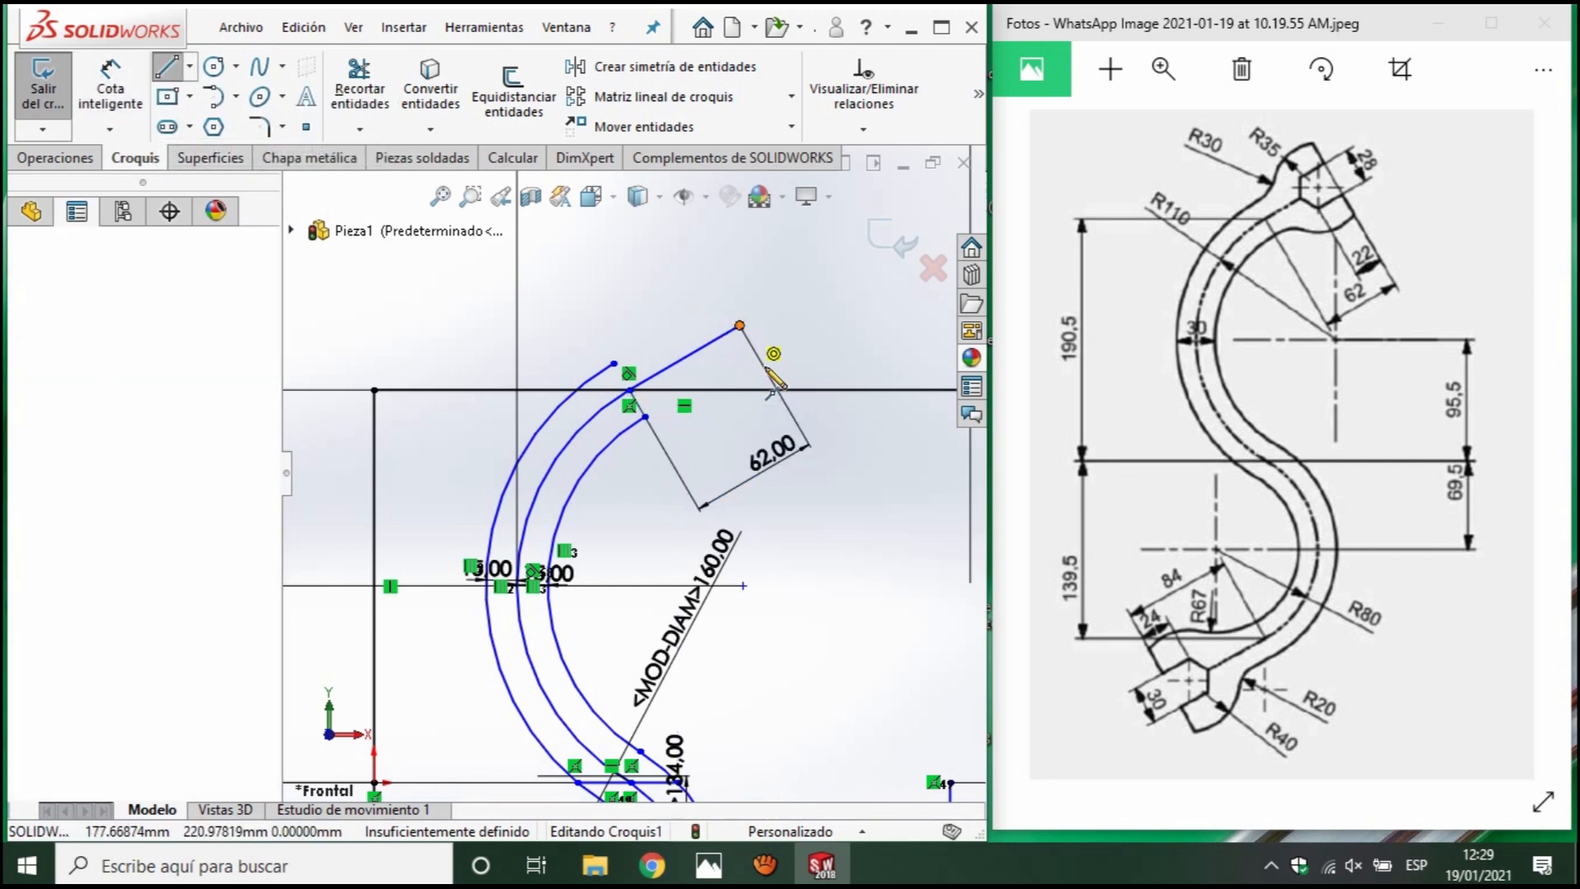
click(771, 378)
key(Escape)
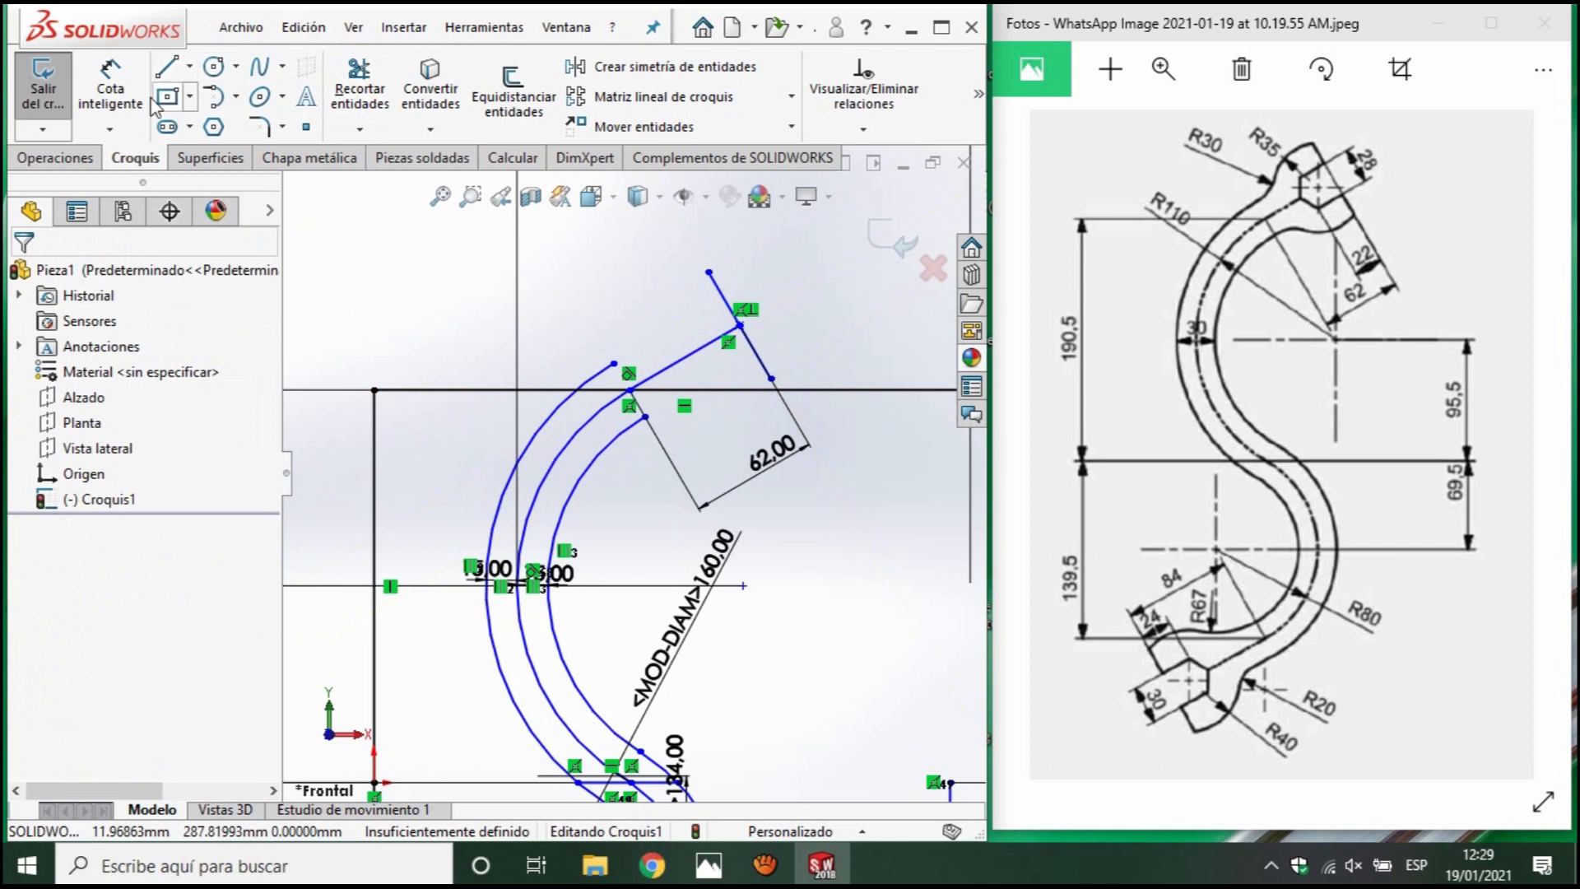
click(111, 86)
click(766, 366)
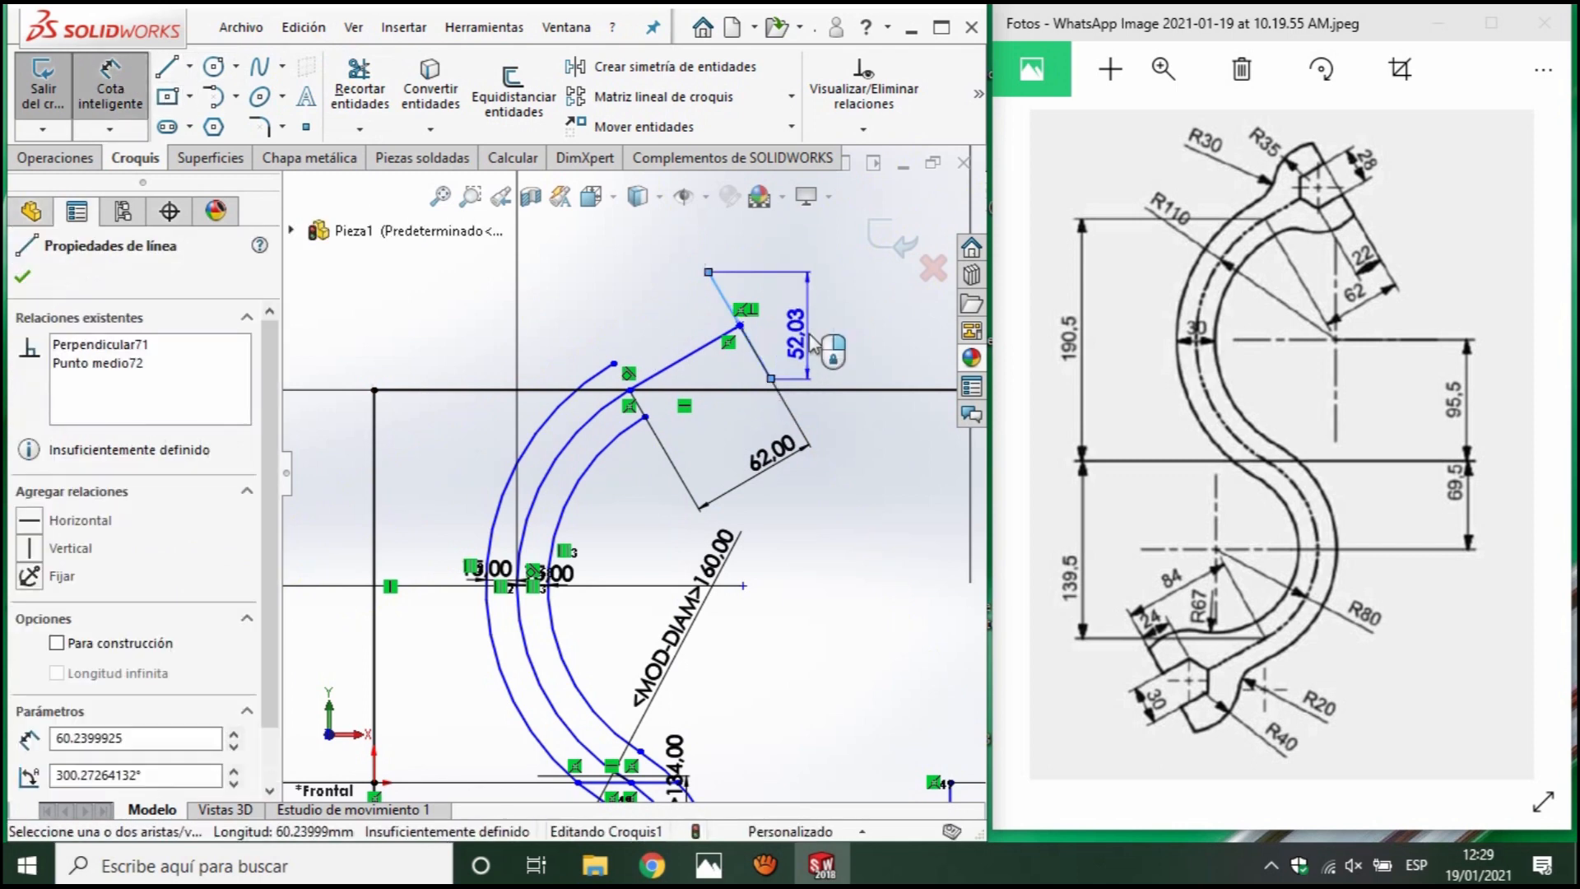
click(815, 333)
key(Return)
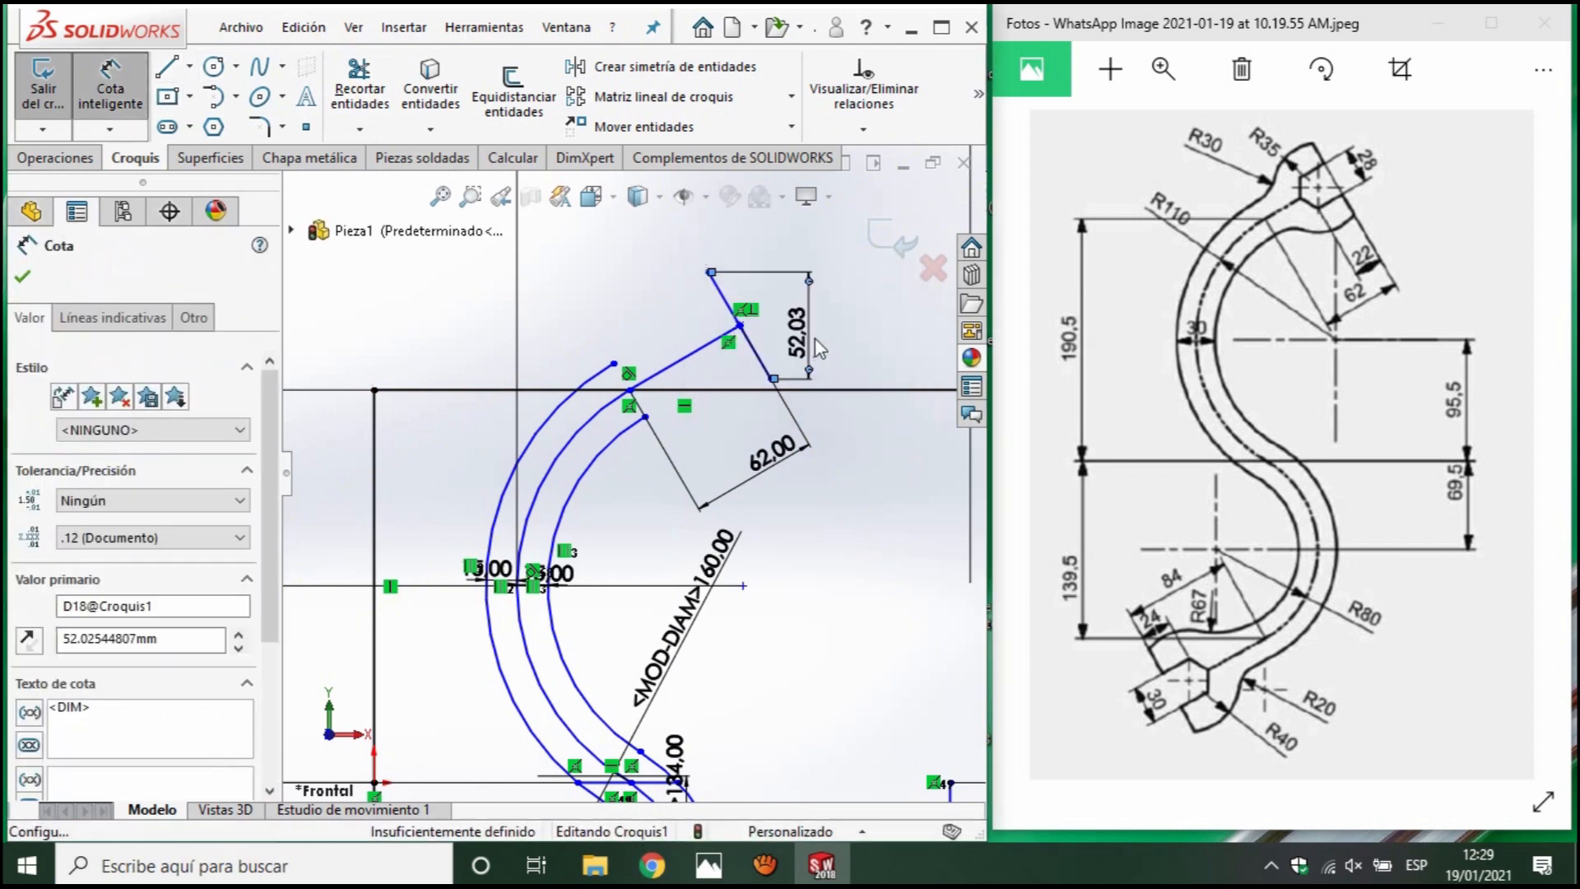
key(Escape)
drag(798, 346, 782, 313)
key(Delete)
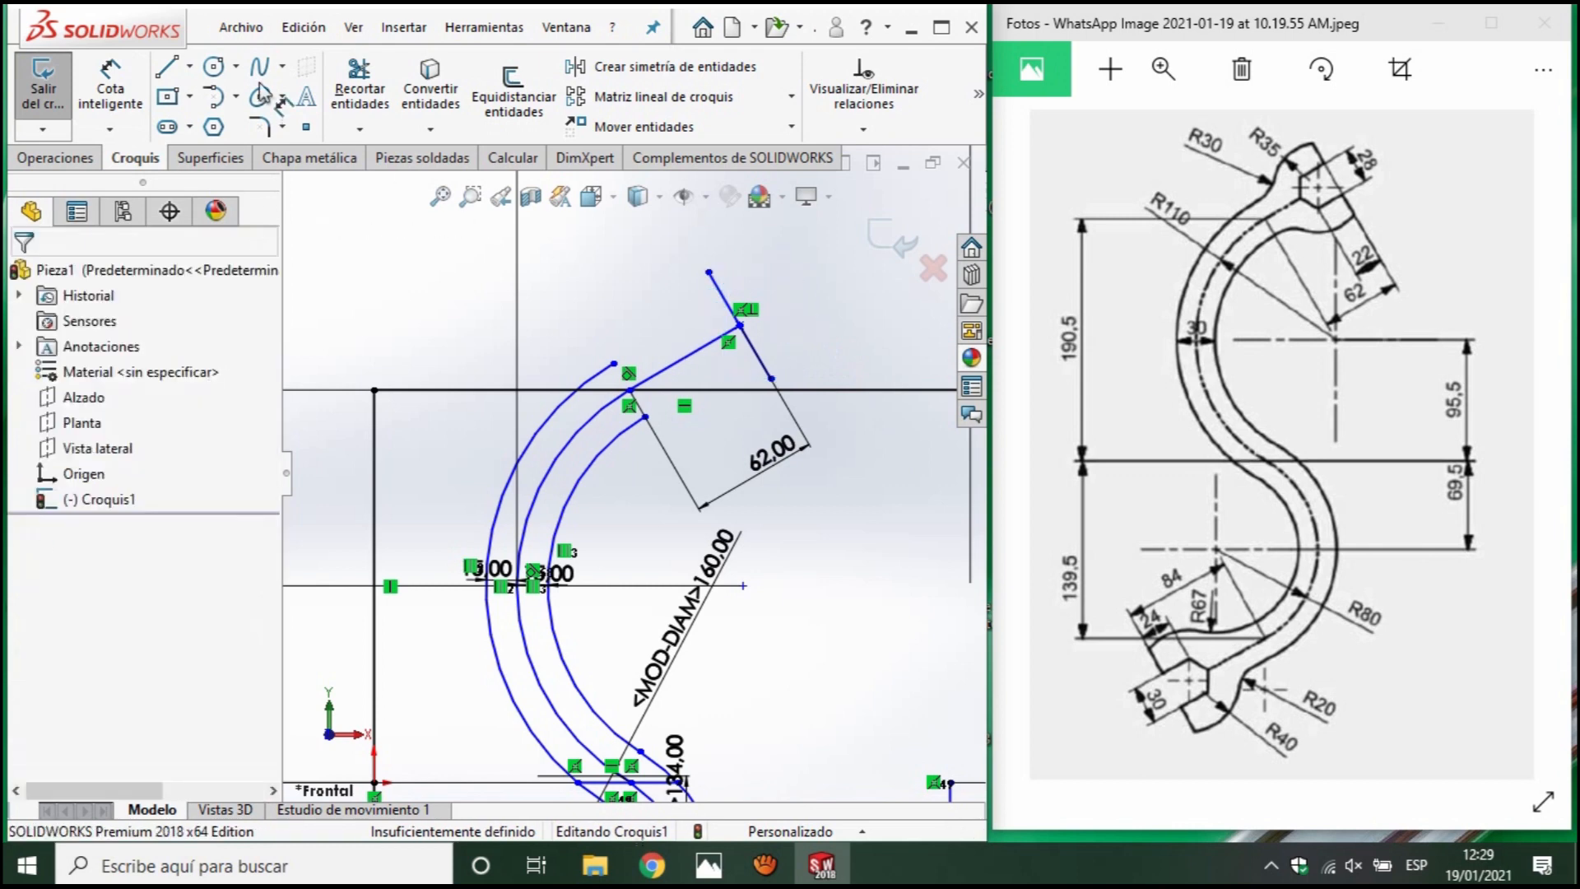
Add an aligned dimension to the perpendicular cross line and set its length to 28 mm.
click(109, 81)
click(761, 363)
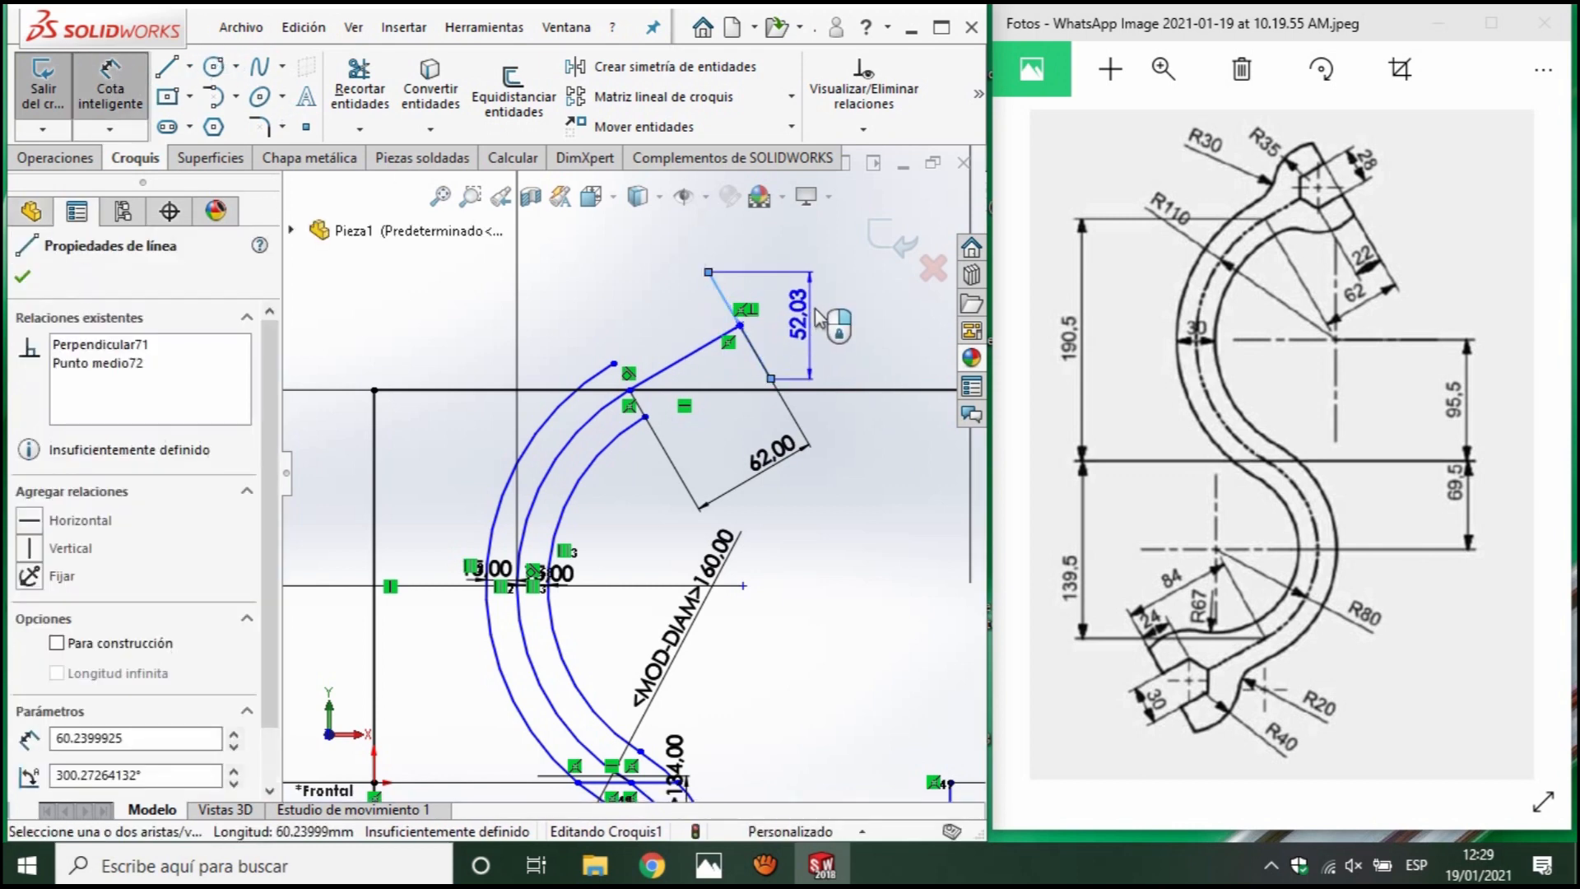
click(750, 304)
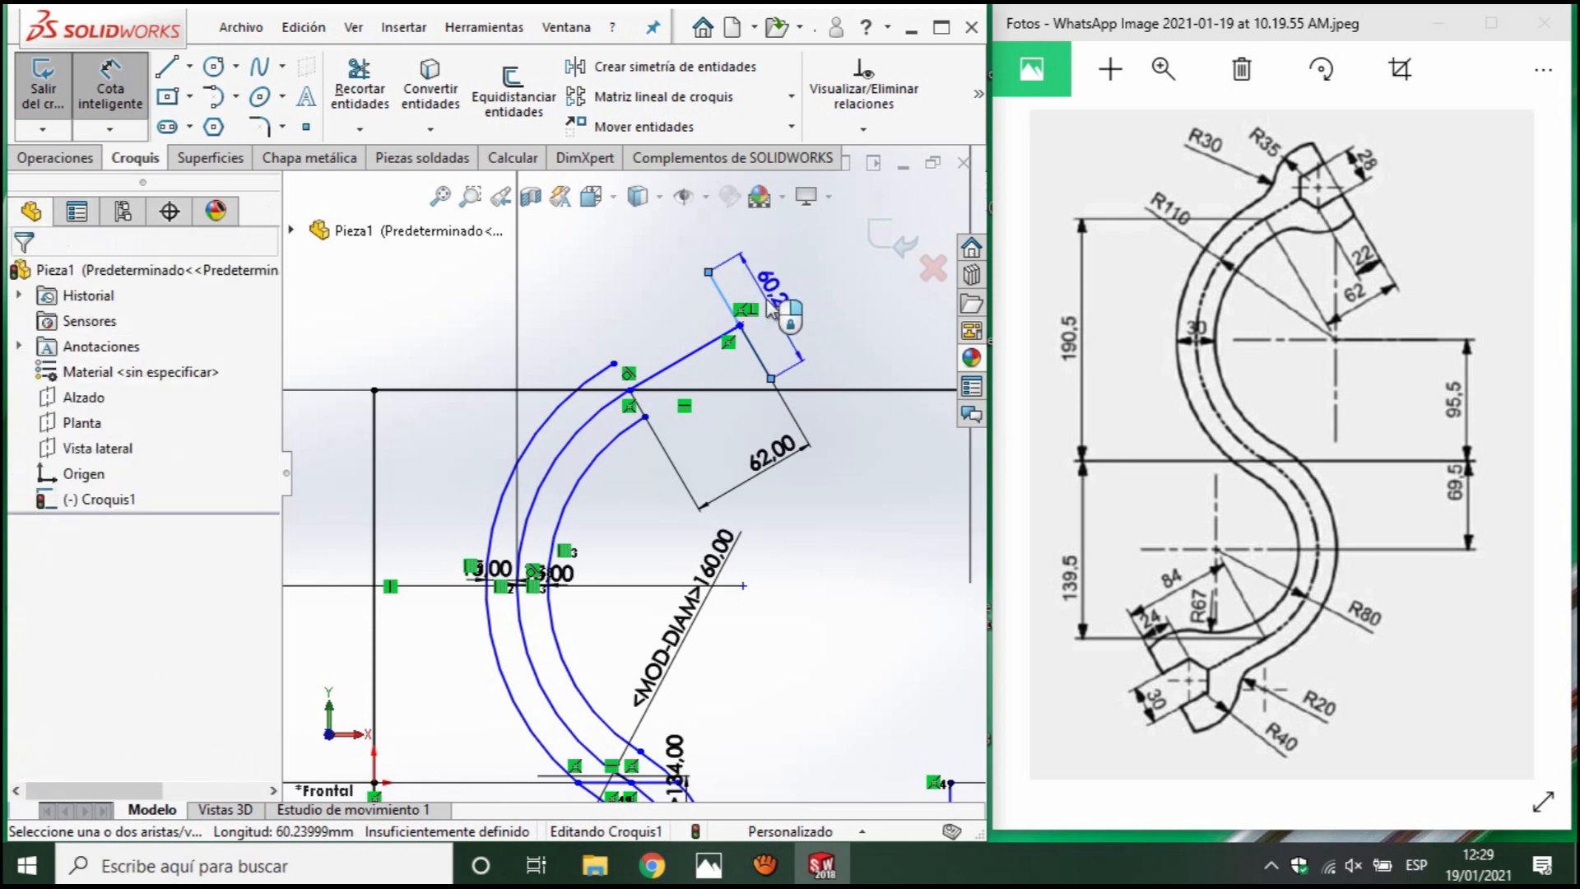
text(28)
key(Return)
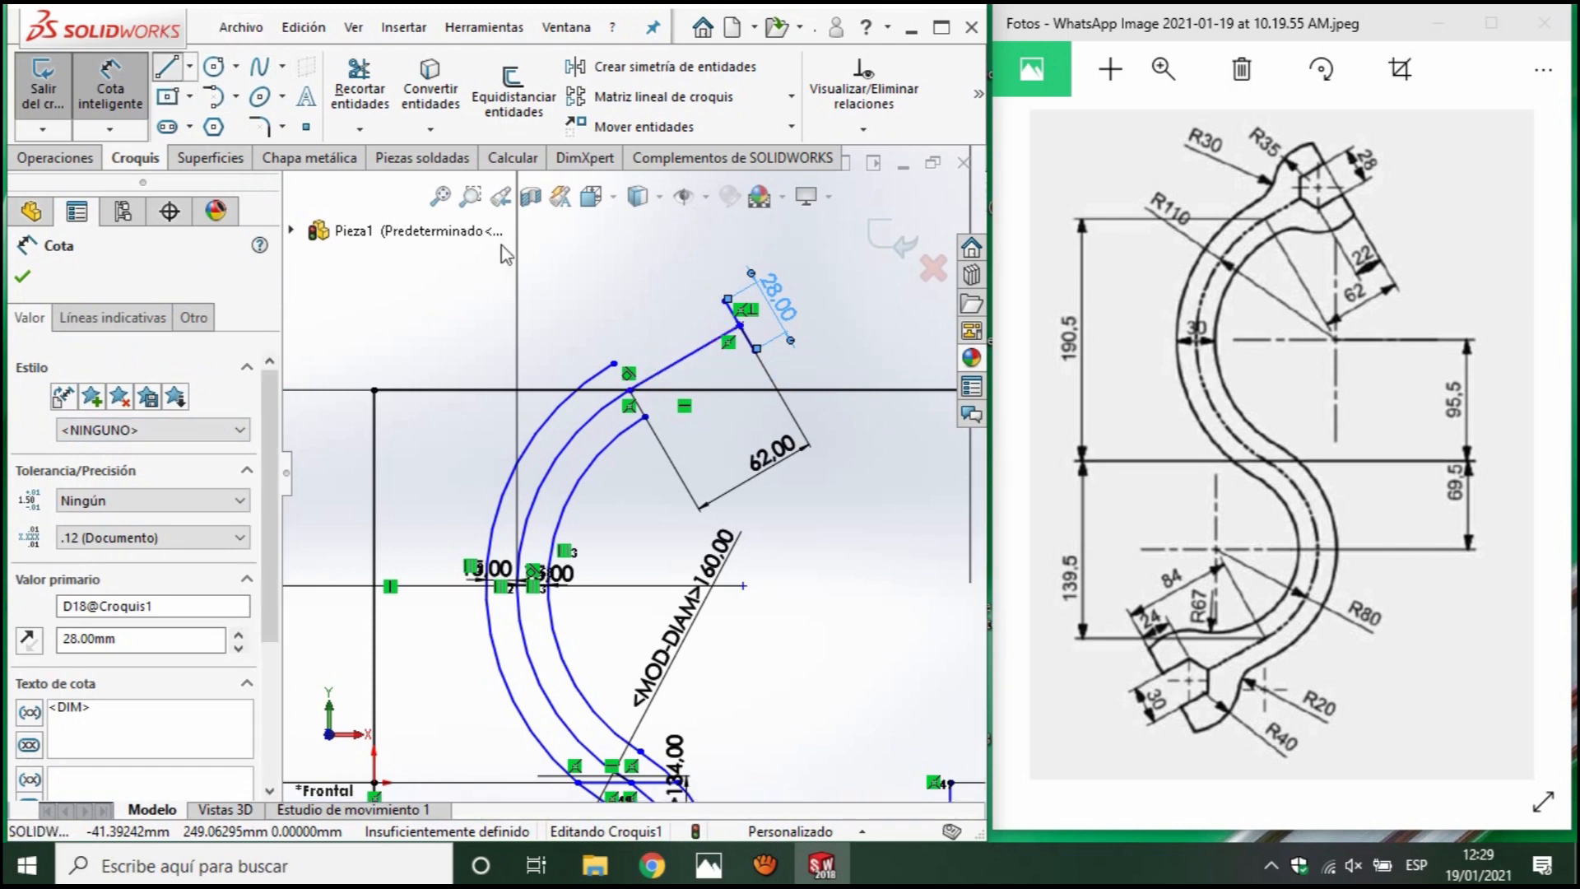
Draw a line about 33 mm long from the cross line's lower end, back toward the arcs and roughly parallel to the angled line.
click(167, 68)
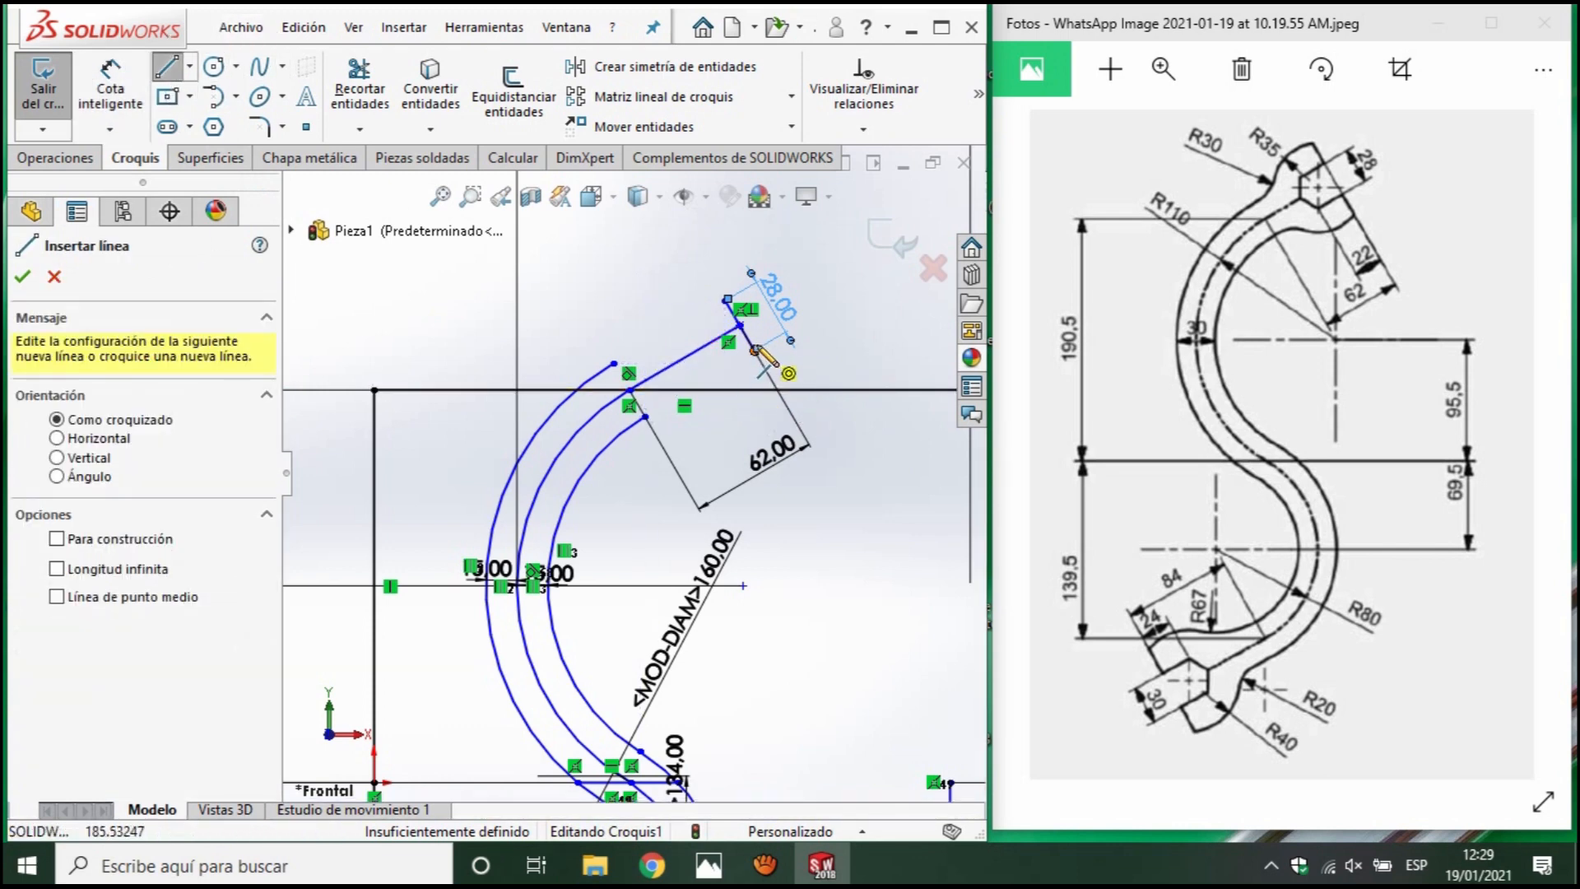
click(756, 350)
click(695, 381)
scroll(765, 329, down, 3)
key(Escape)
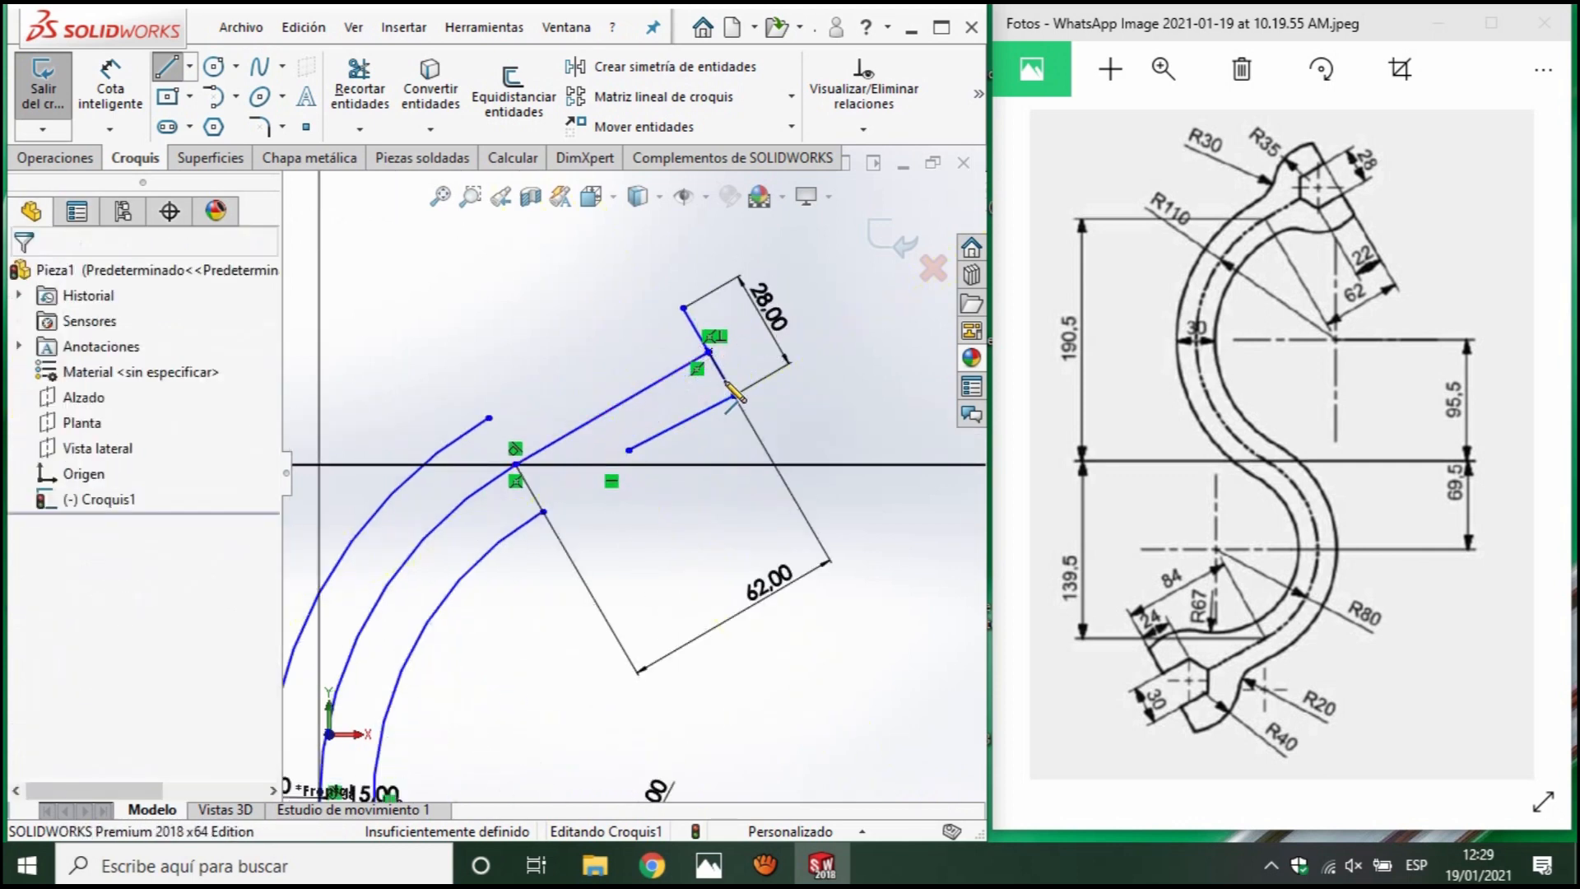
key(Escape)
Add a perpendicular relation between the 28 mm cross line and the short line starting at its lower end.
click(727, 383)
ctrl+click(715, 408)
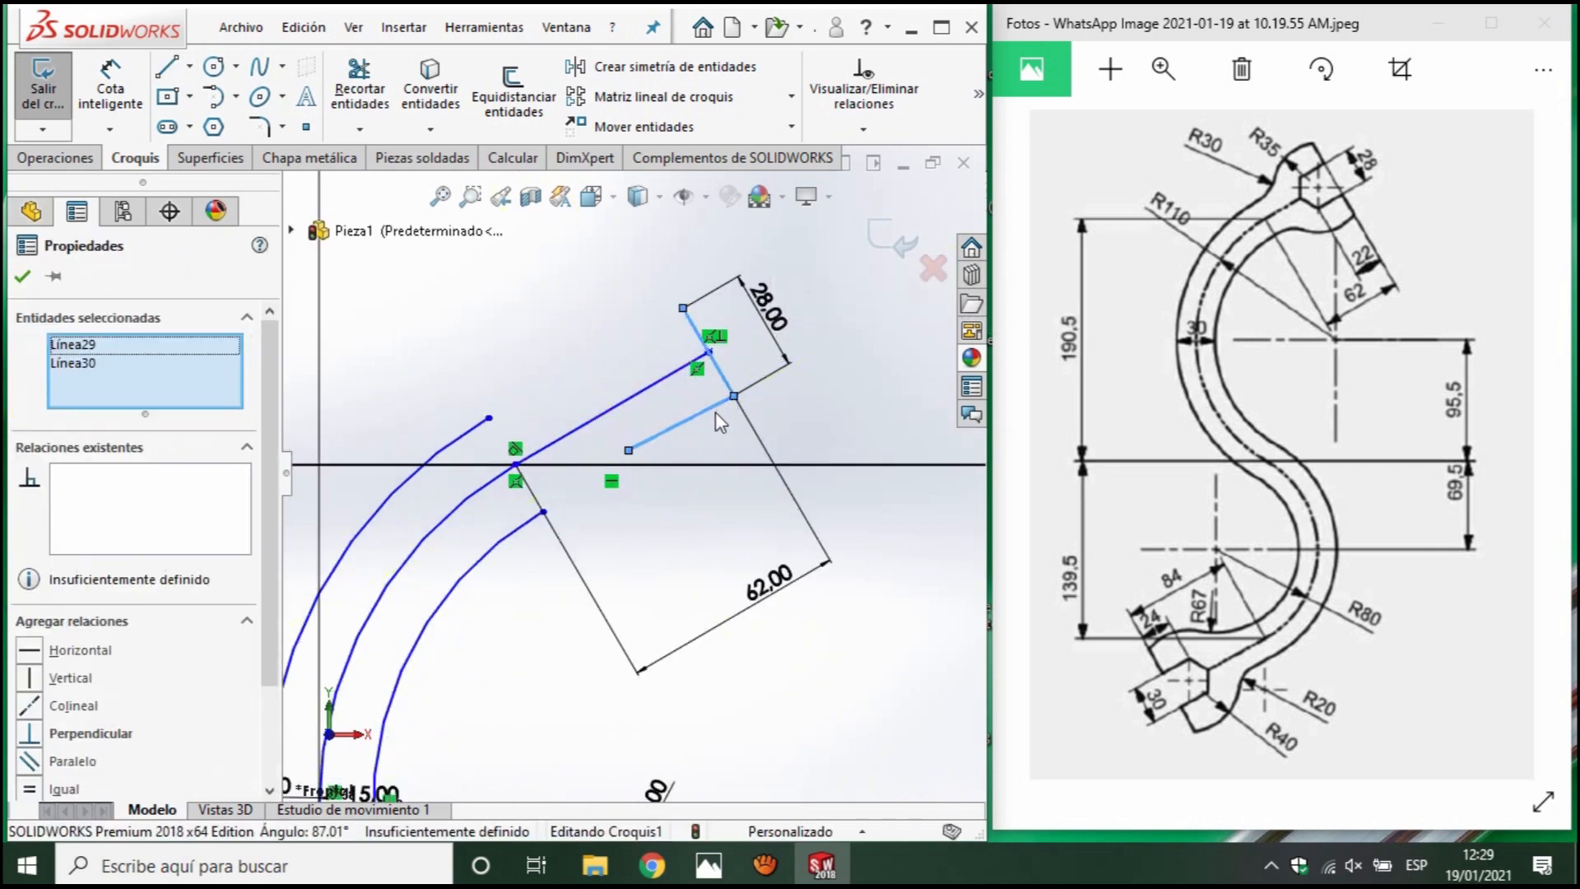
click(31, 734)
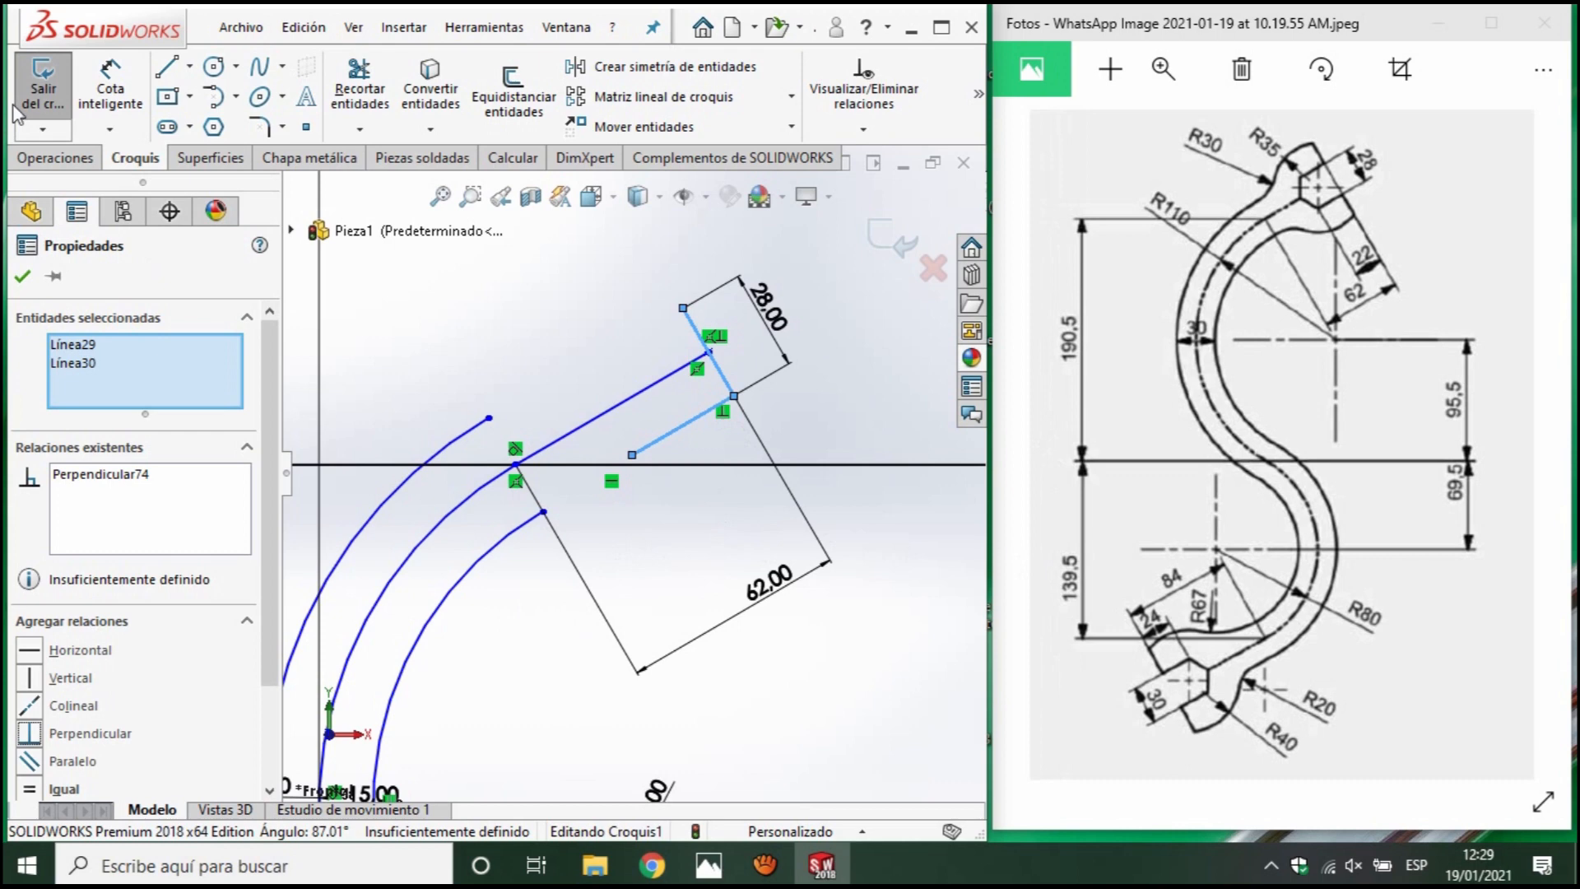
Dimension the short line at the cross line's lower end and set its length to 22 mm.
click(108, 82)
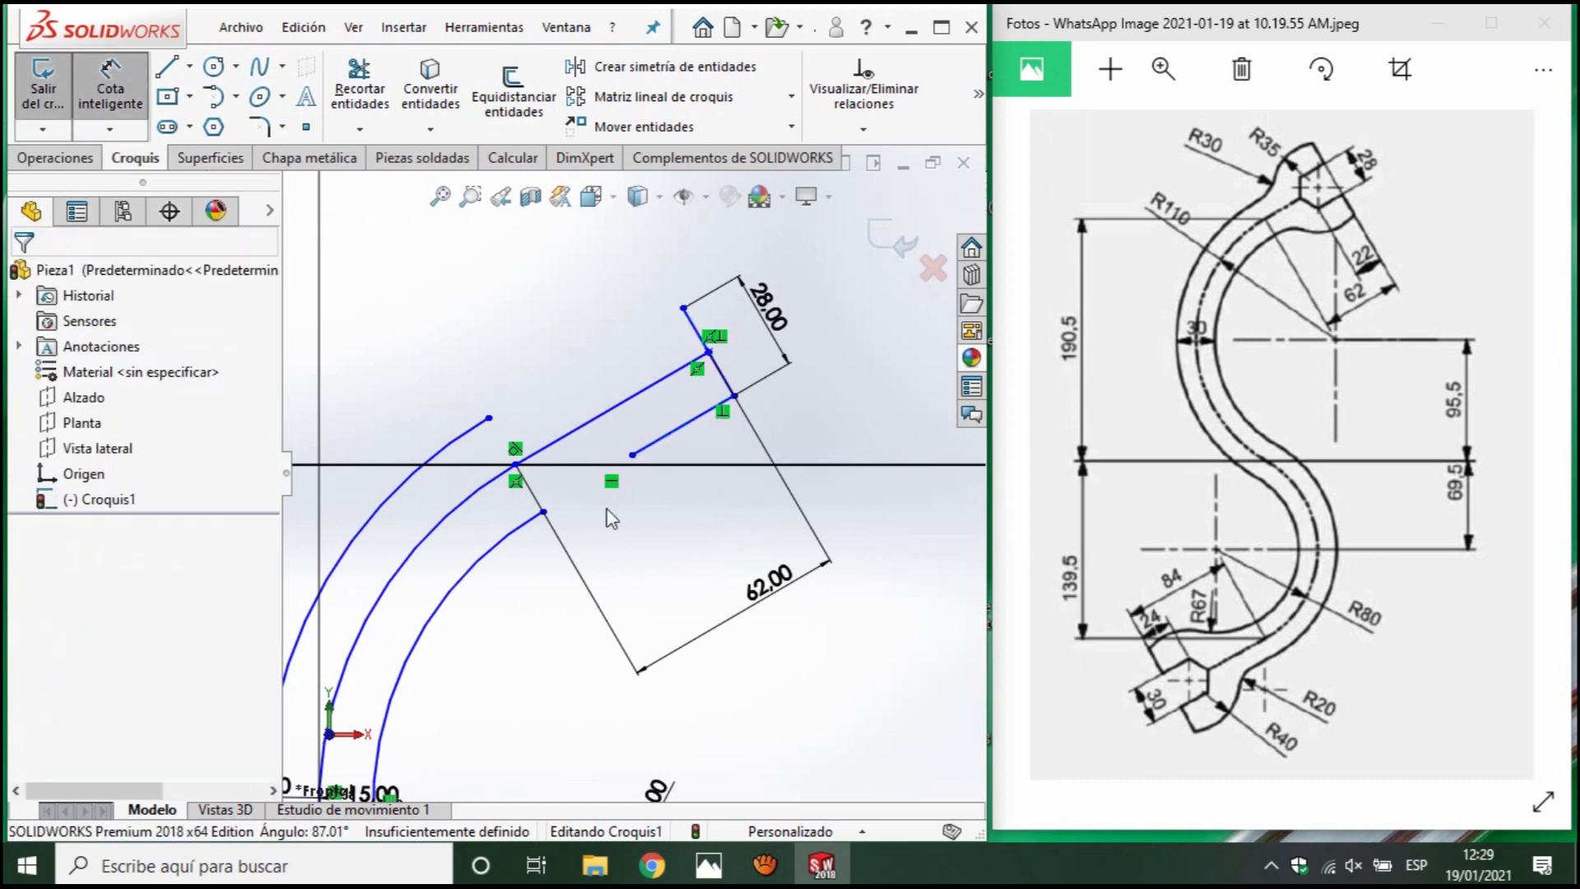
click(688, 424)
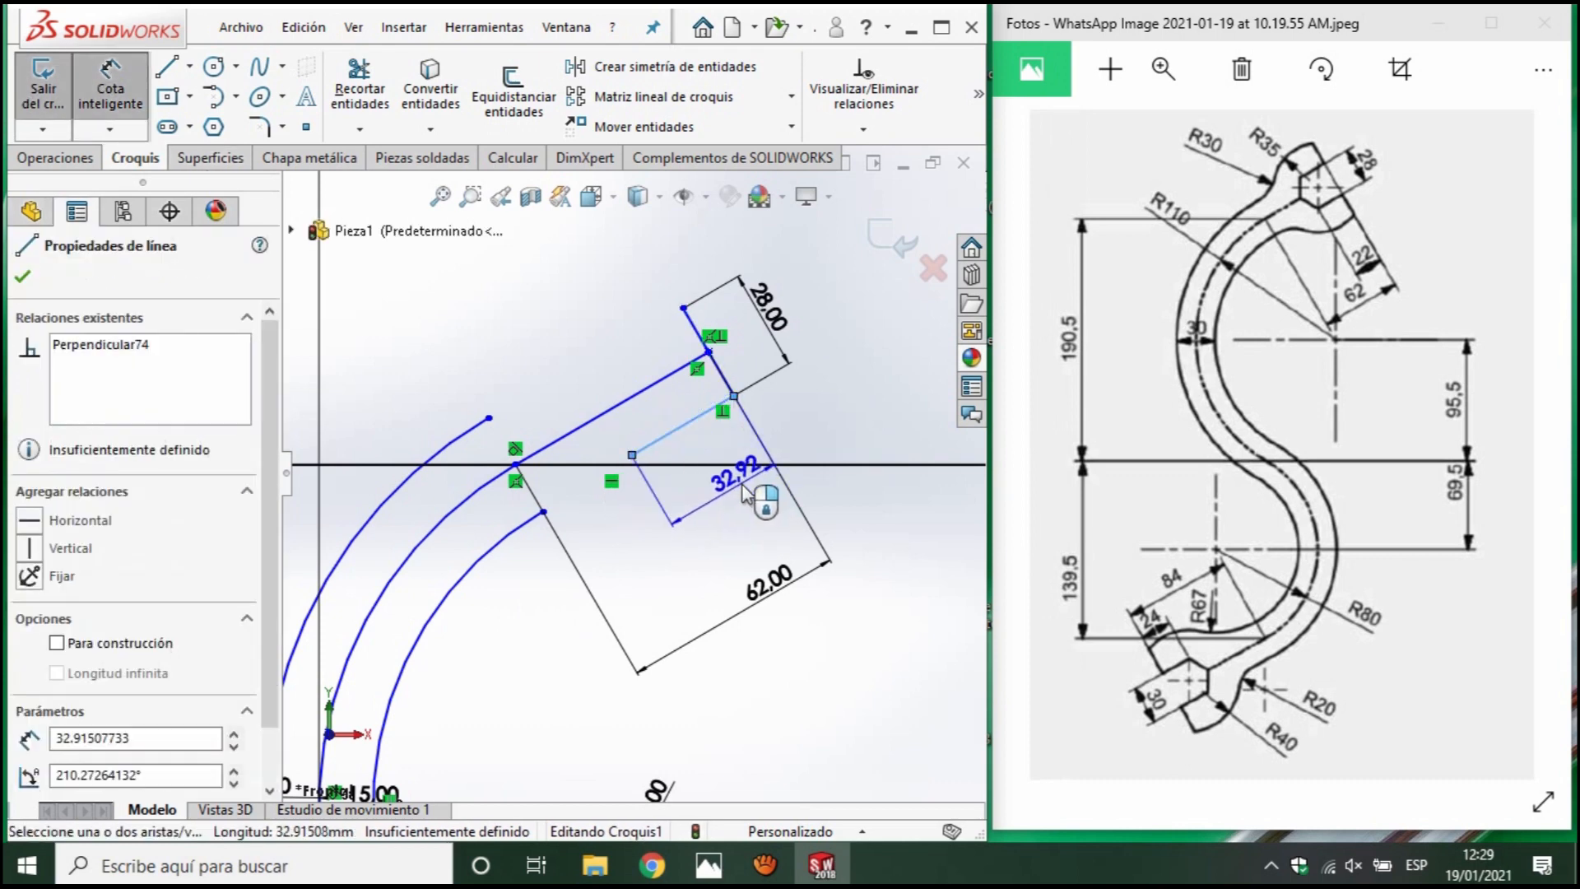
click(744, 492)
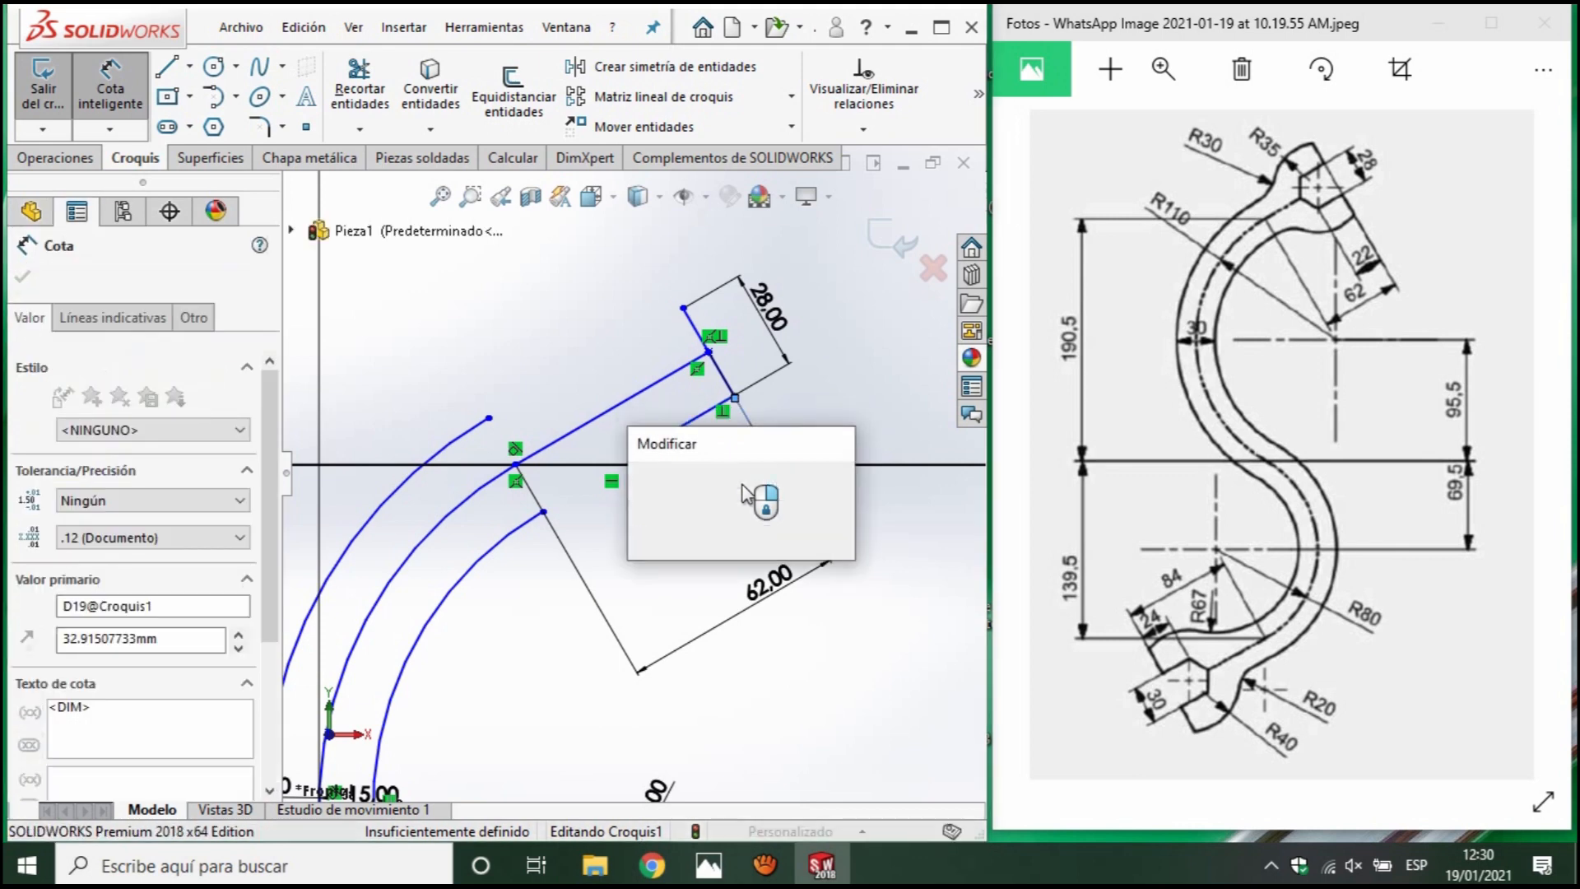
text(22)
key(Return)
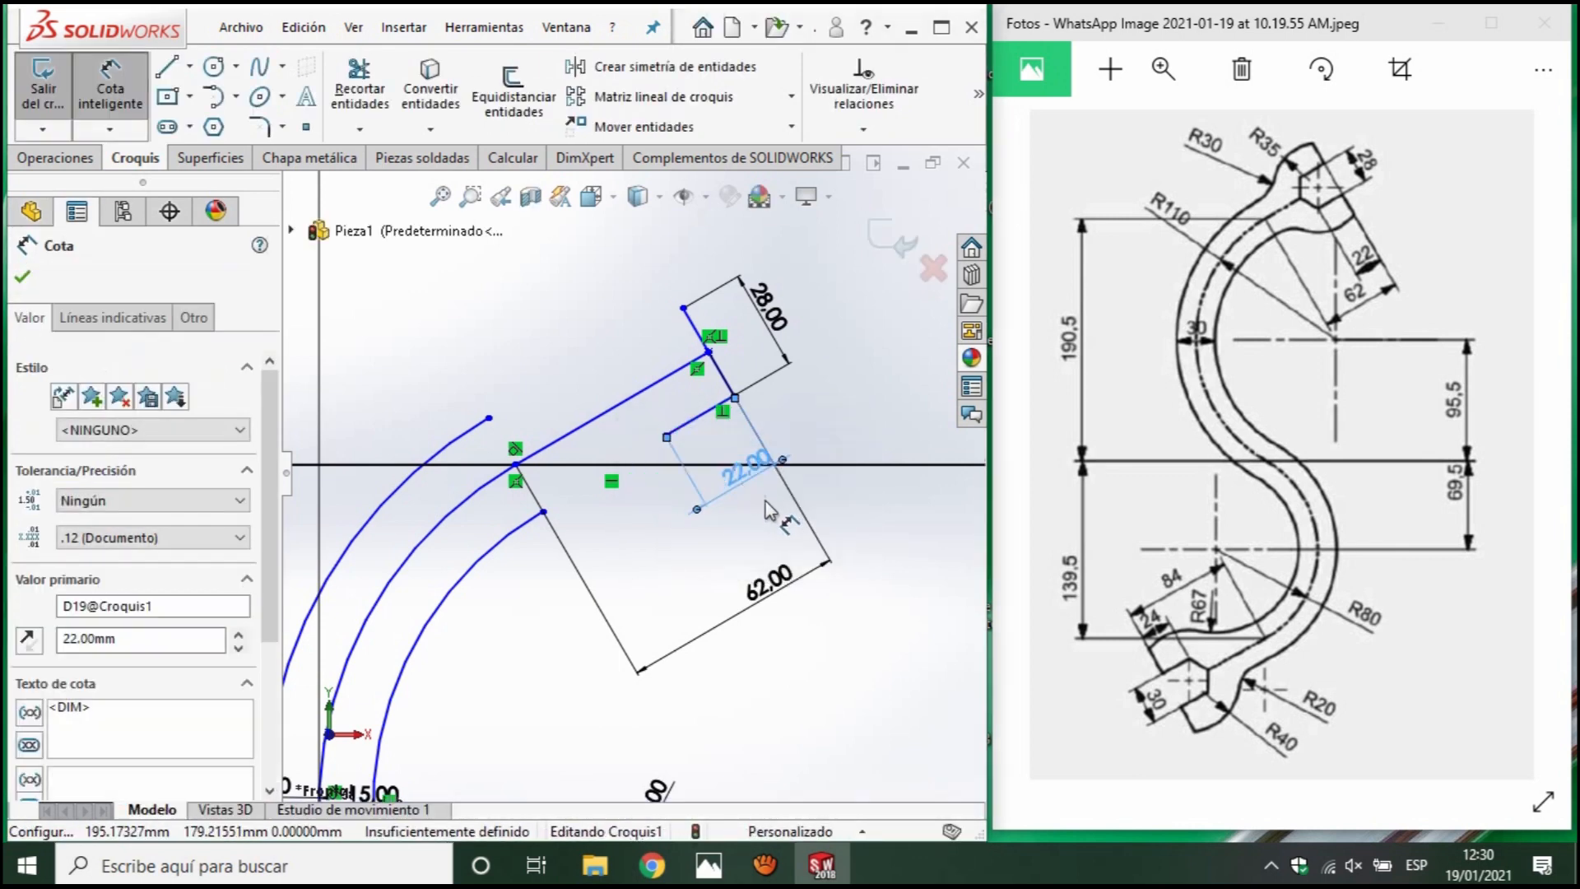
Draw a line about 71 mm long upward from the free end of the 22 mm line and make it vertical.
key(l)
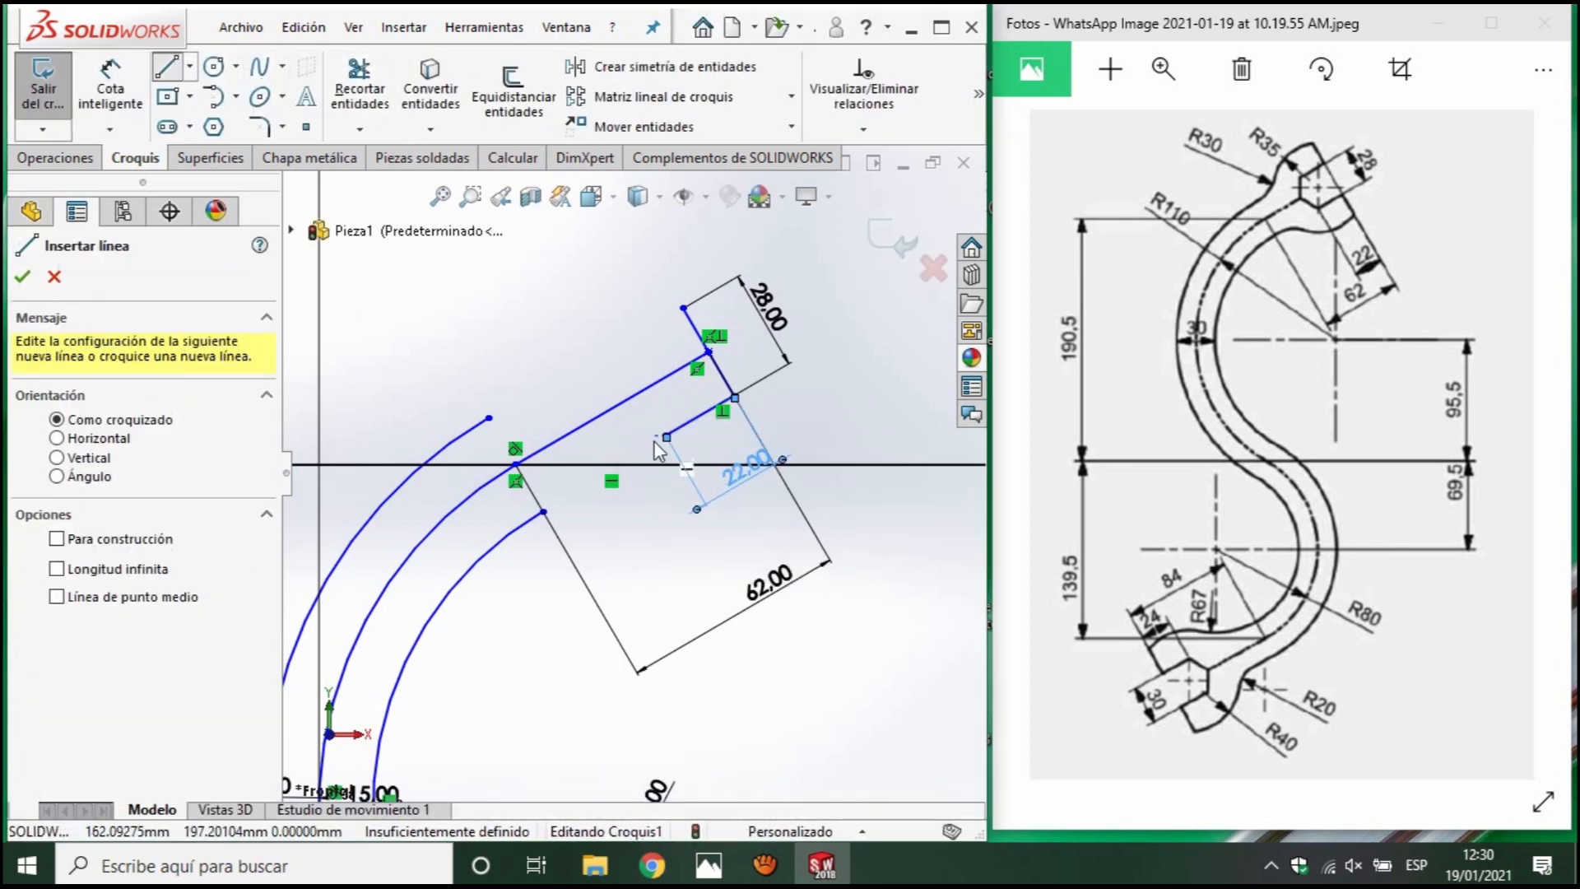
click(666, 434)
scroll(682, 308, up, 2)
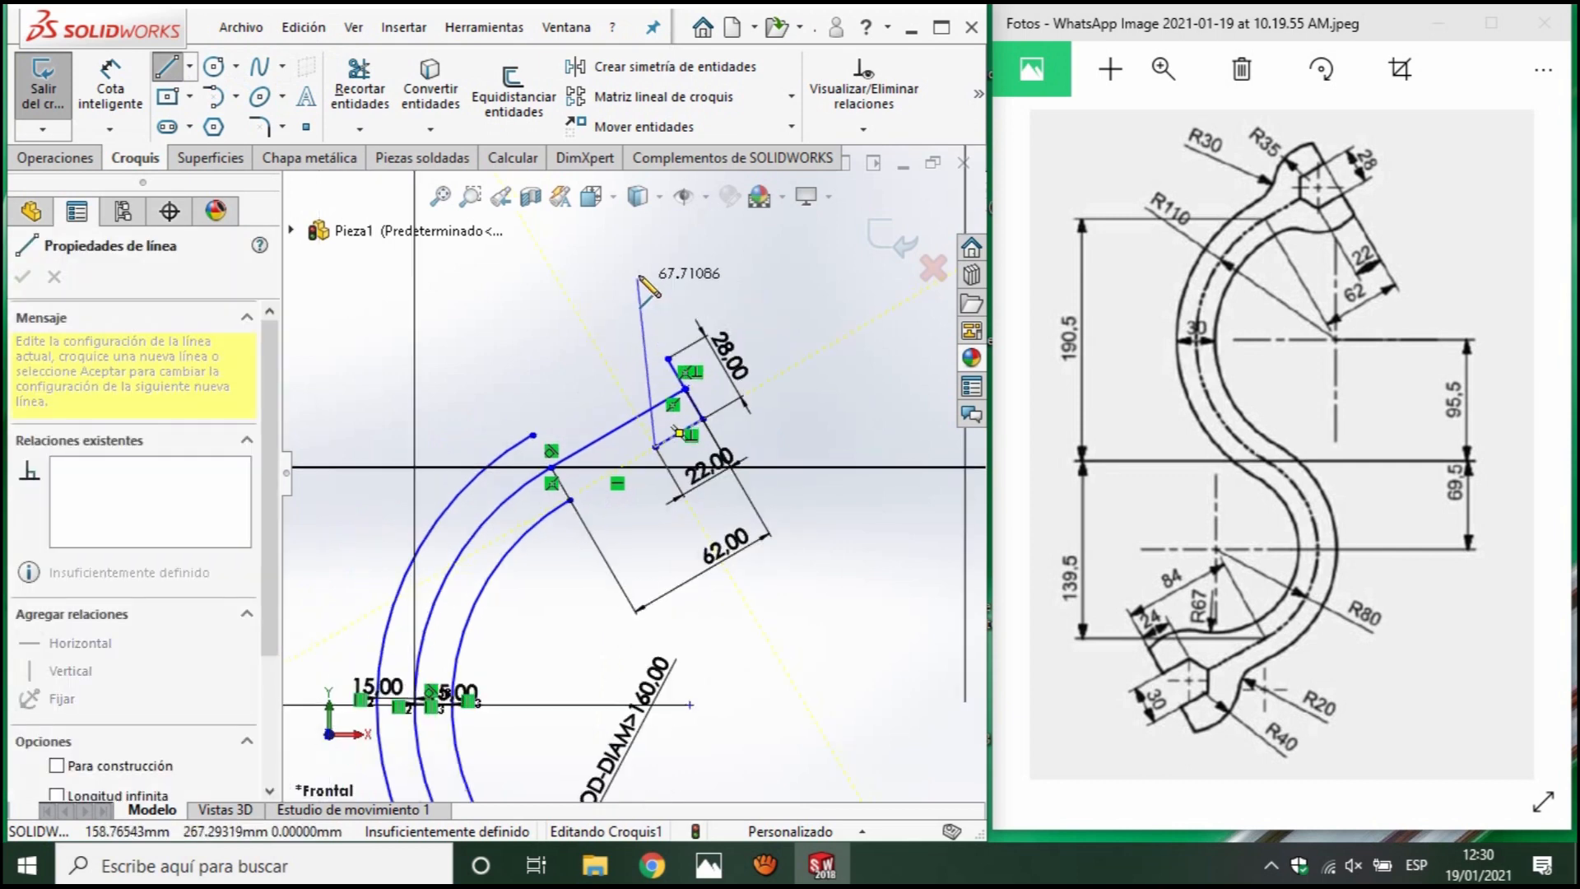
click(647, 272)
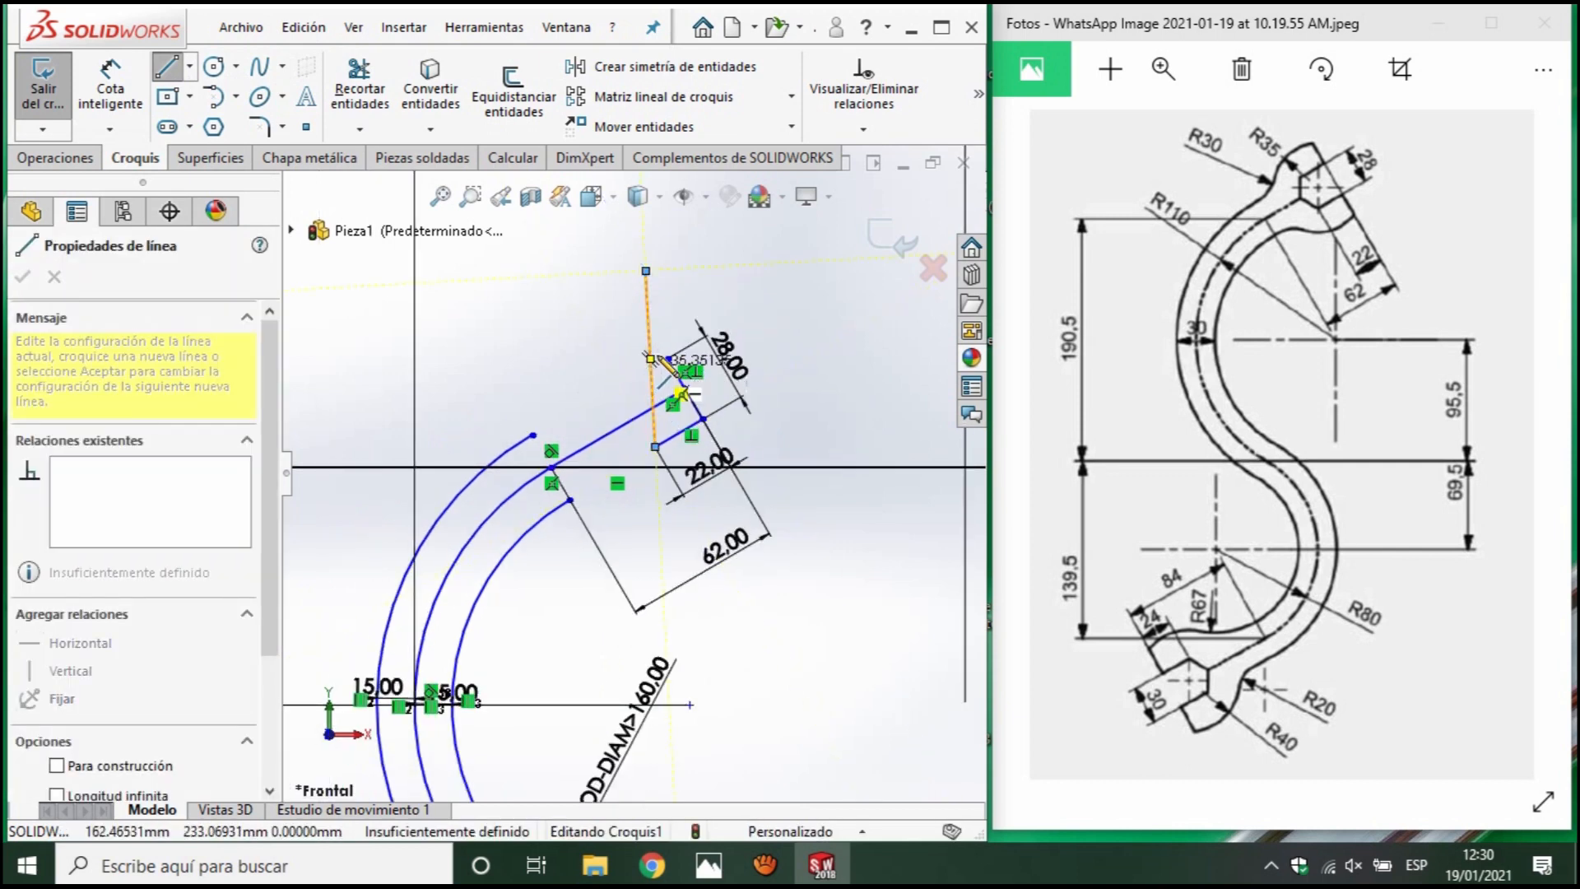
key(Escape)
click(655, 383)
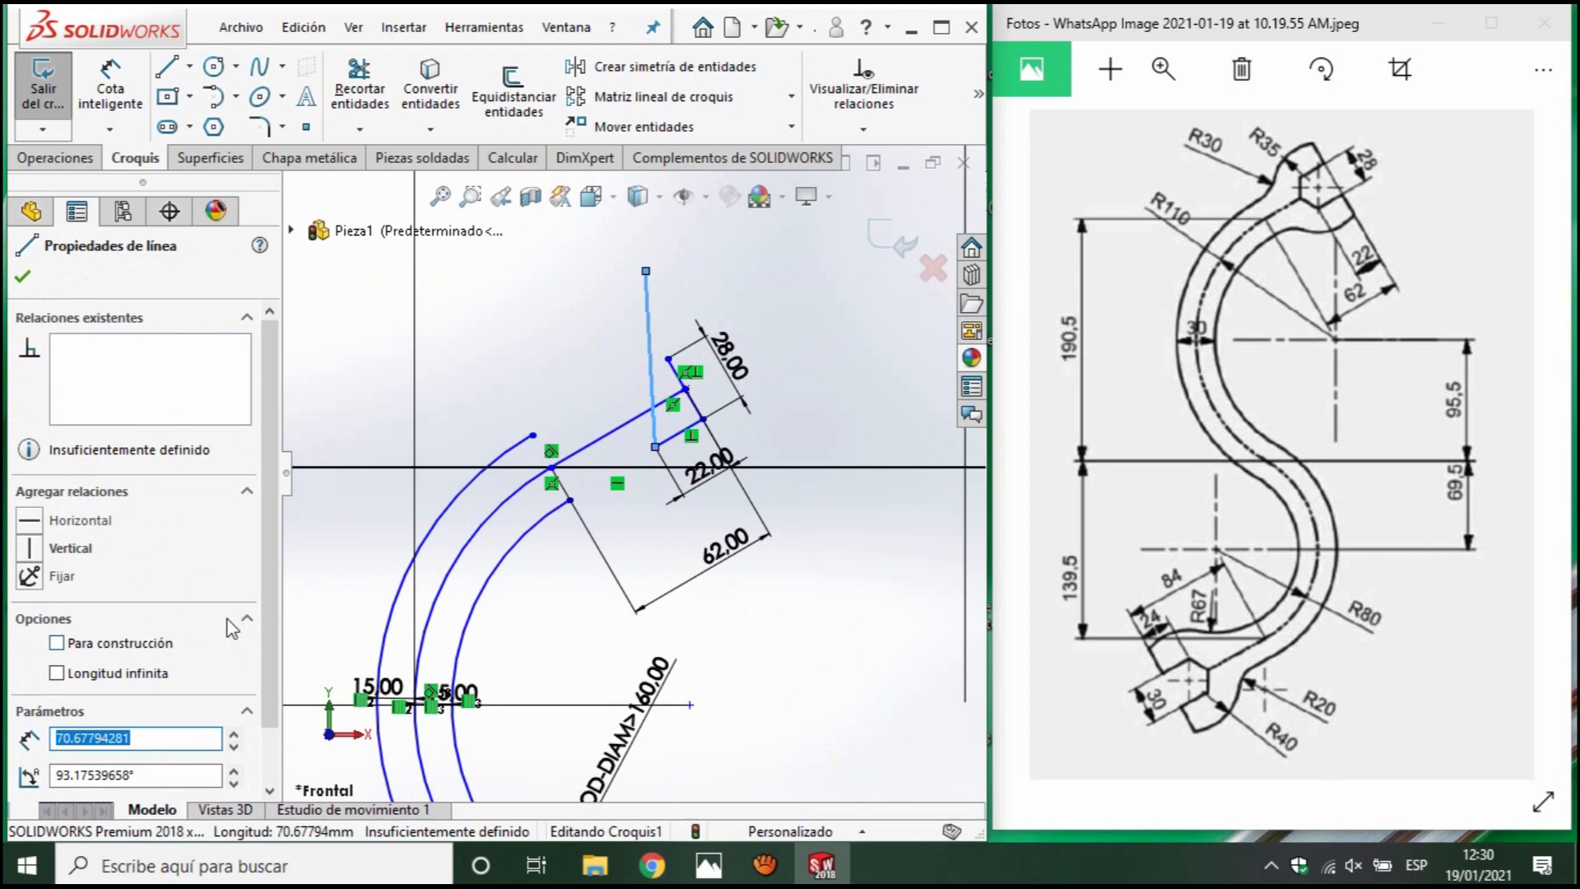
click(31, 548)
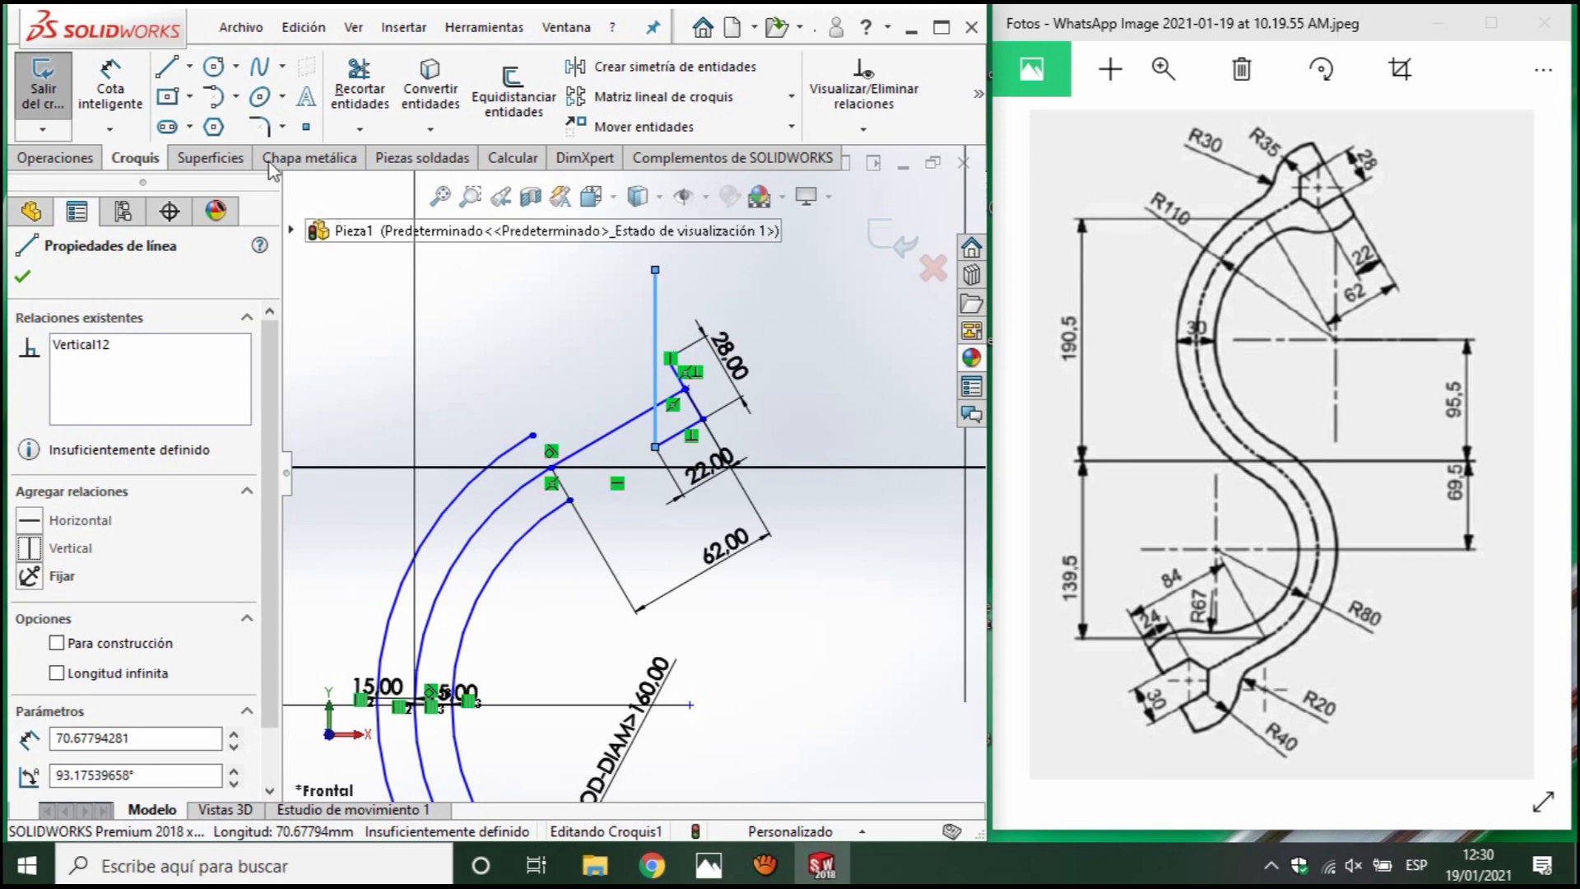
Draw a circle about 96 mm in diameter in the empty area to the right of the upper hook end.
click(213, 66)
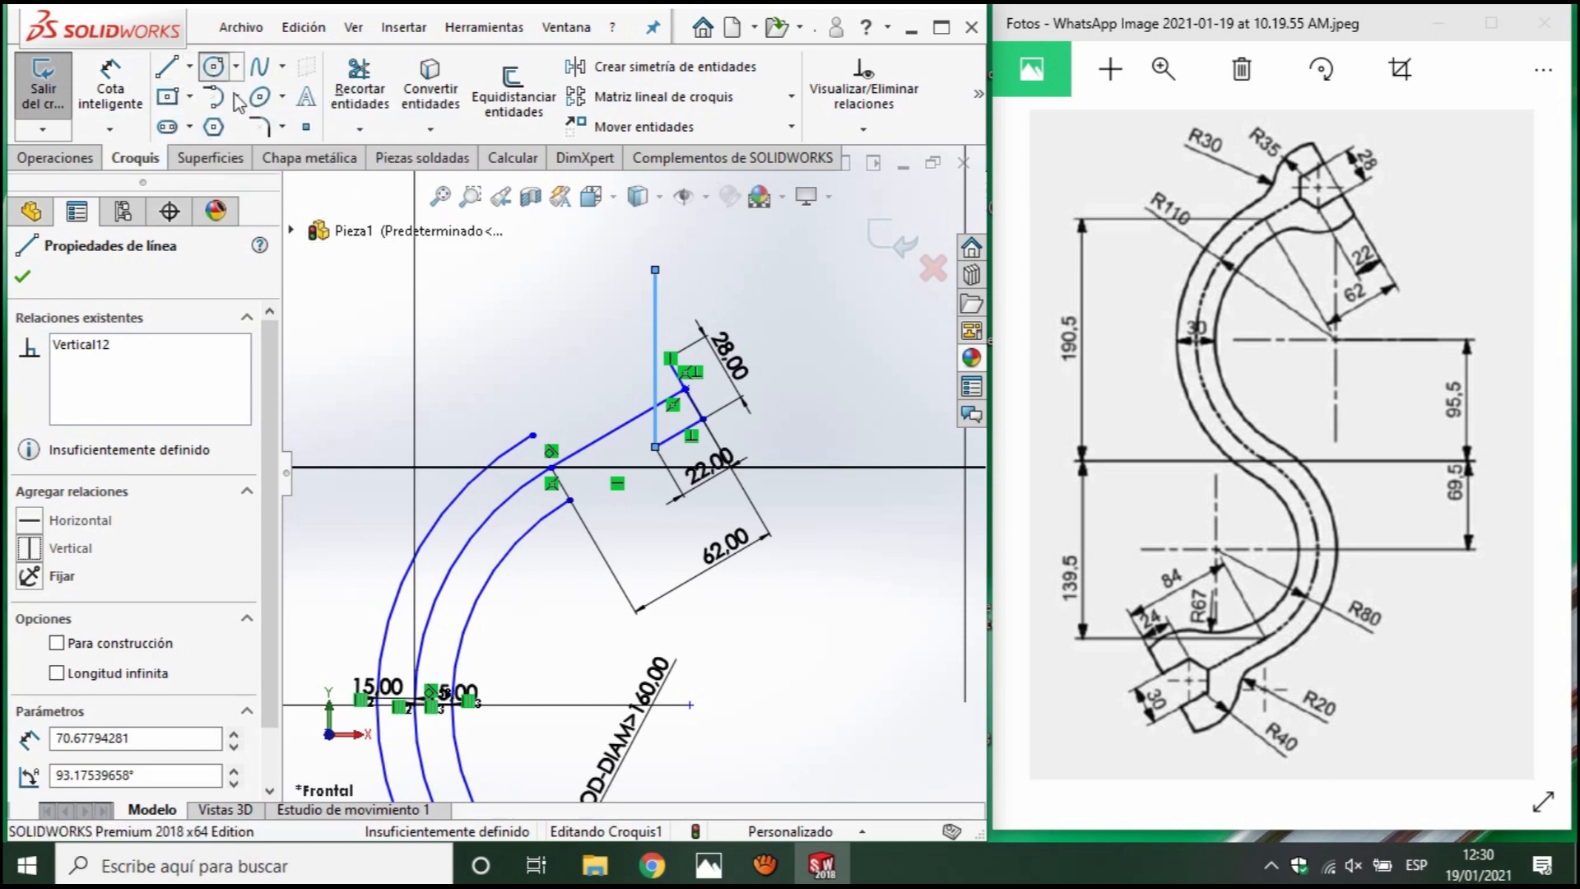
scroll(630, 469, up, 3)
click(773, 374)
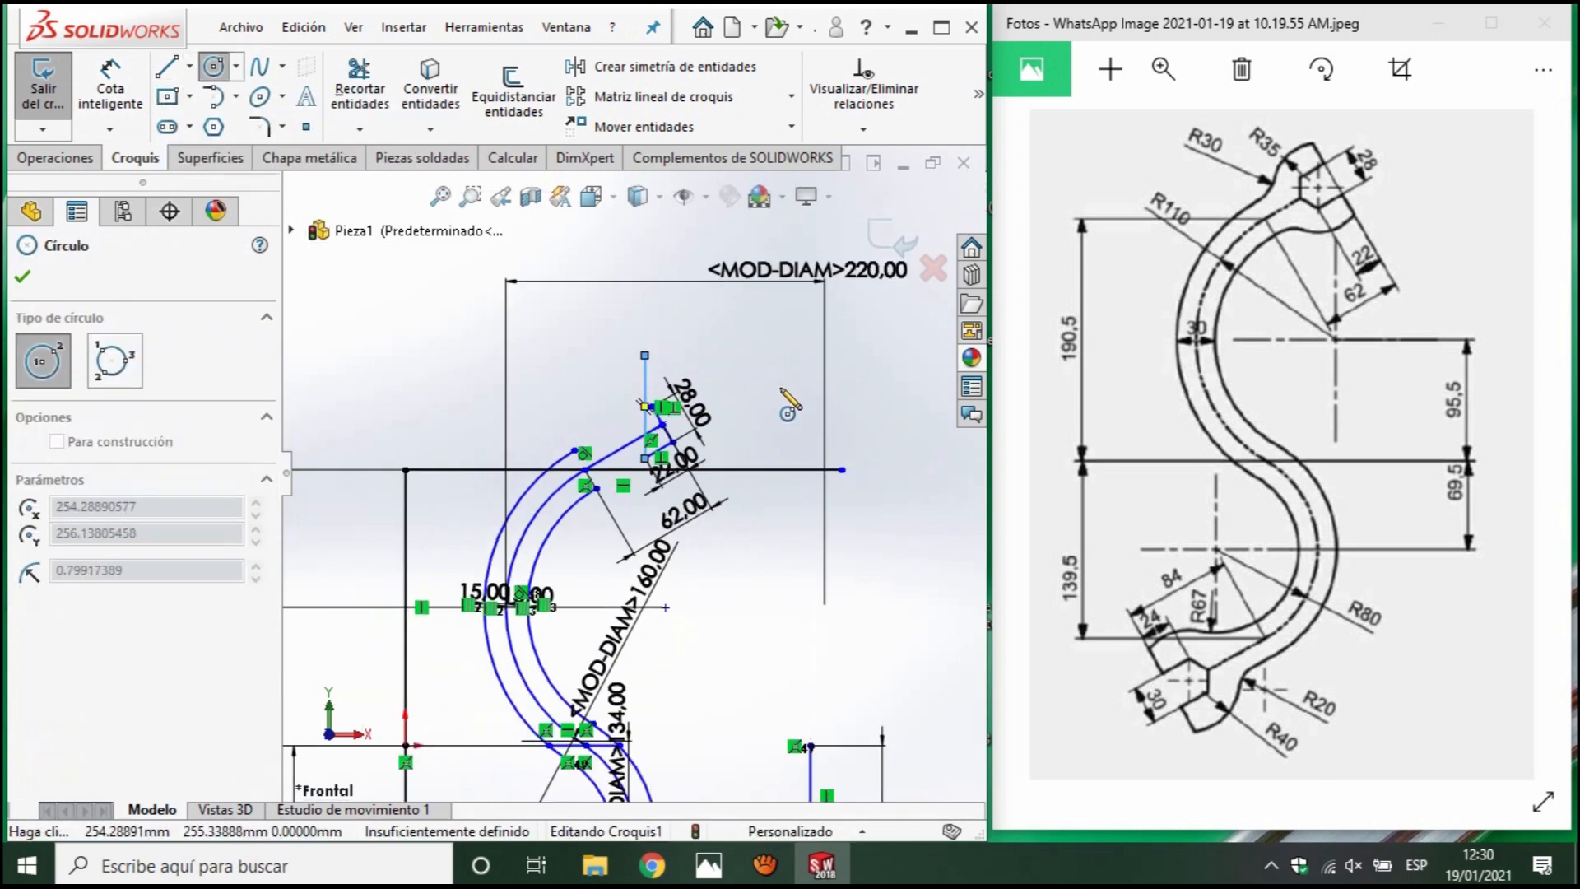
click(792, 445)
Dimension the new circle and set its diameter to 70 mm.
click(109, 90)
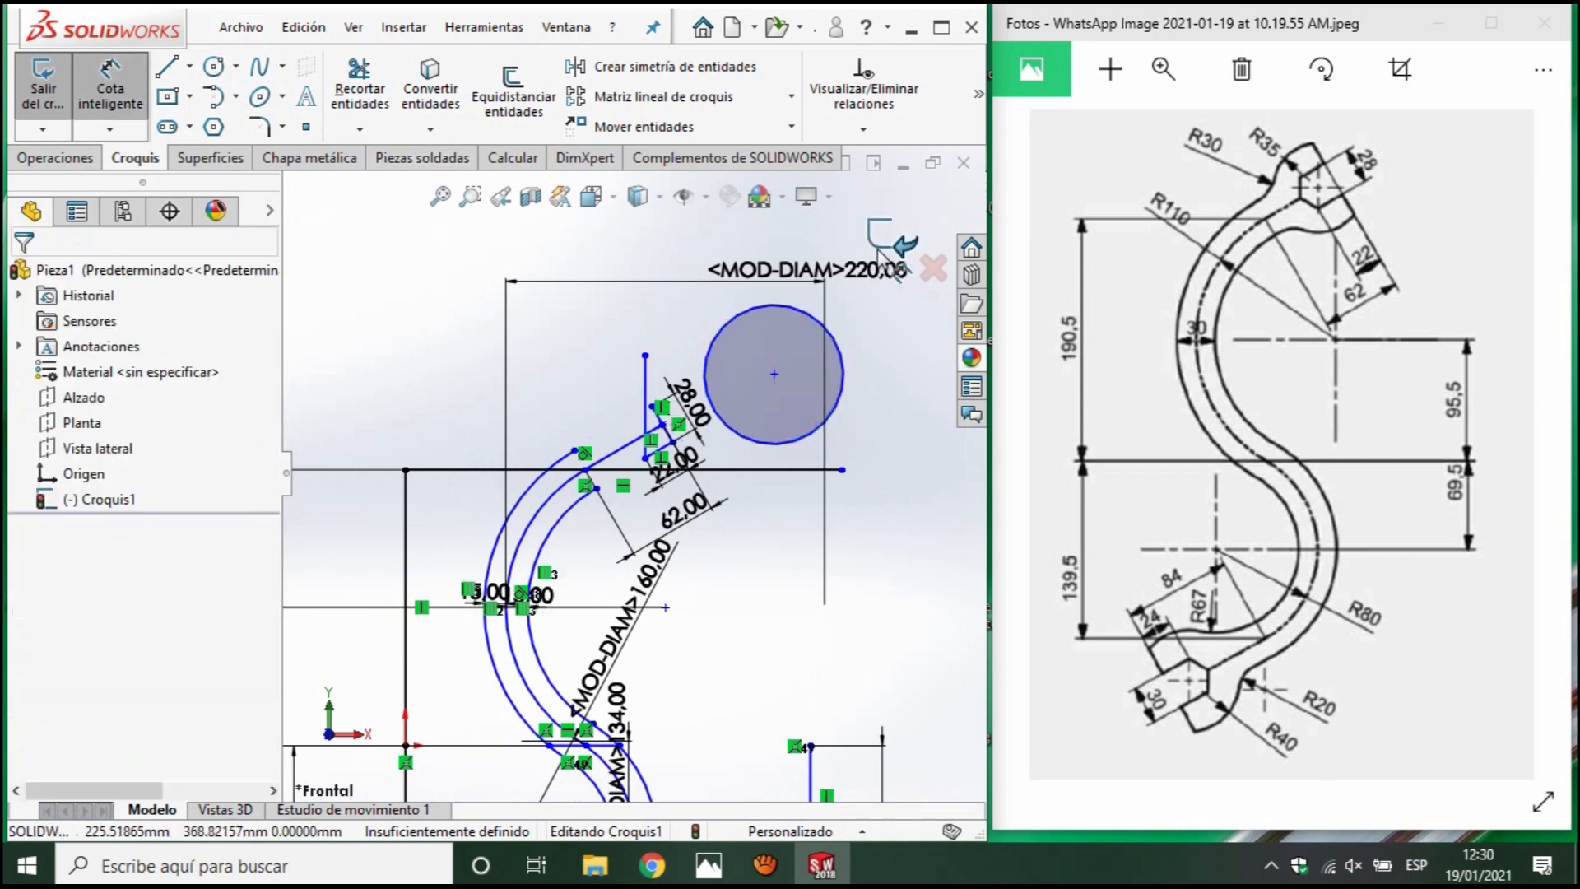
click(764, 308)
click(640, 276)
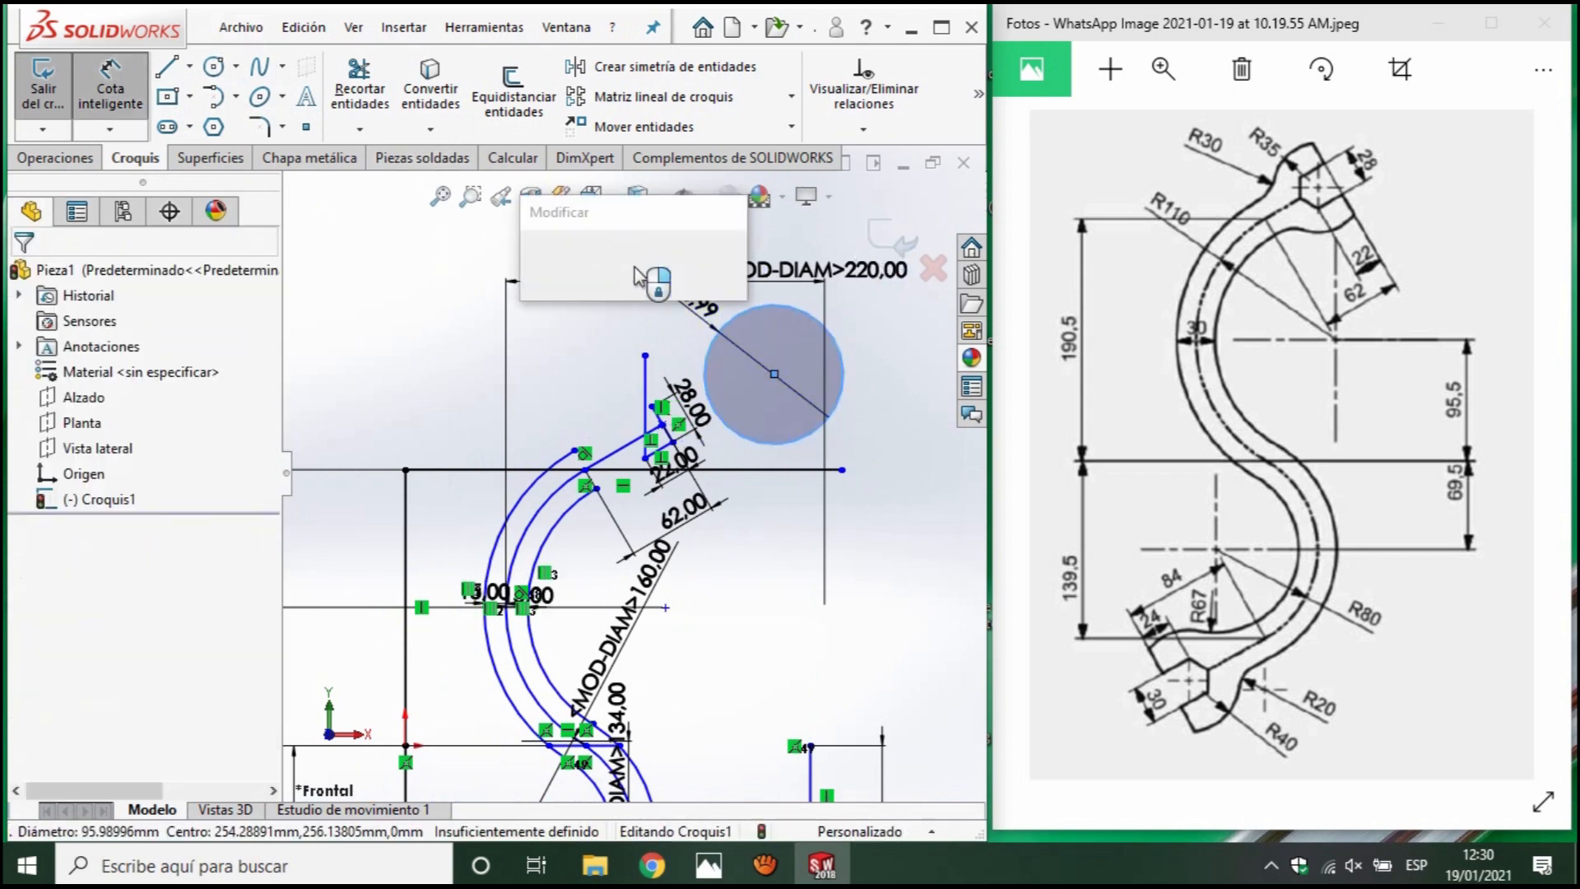
text(70)
key(Return)
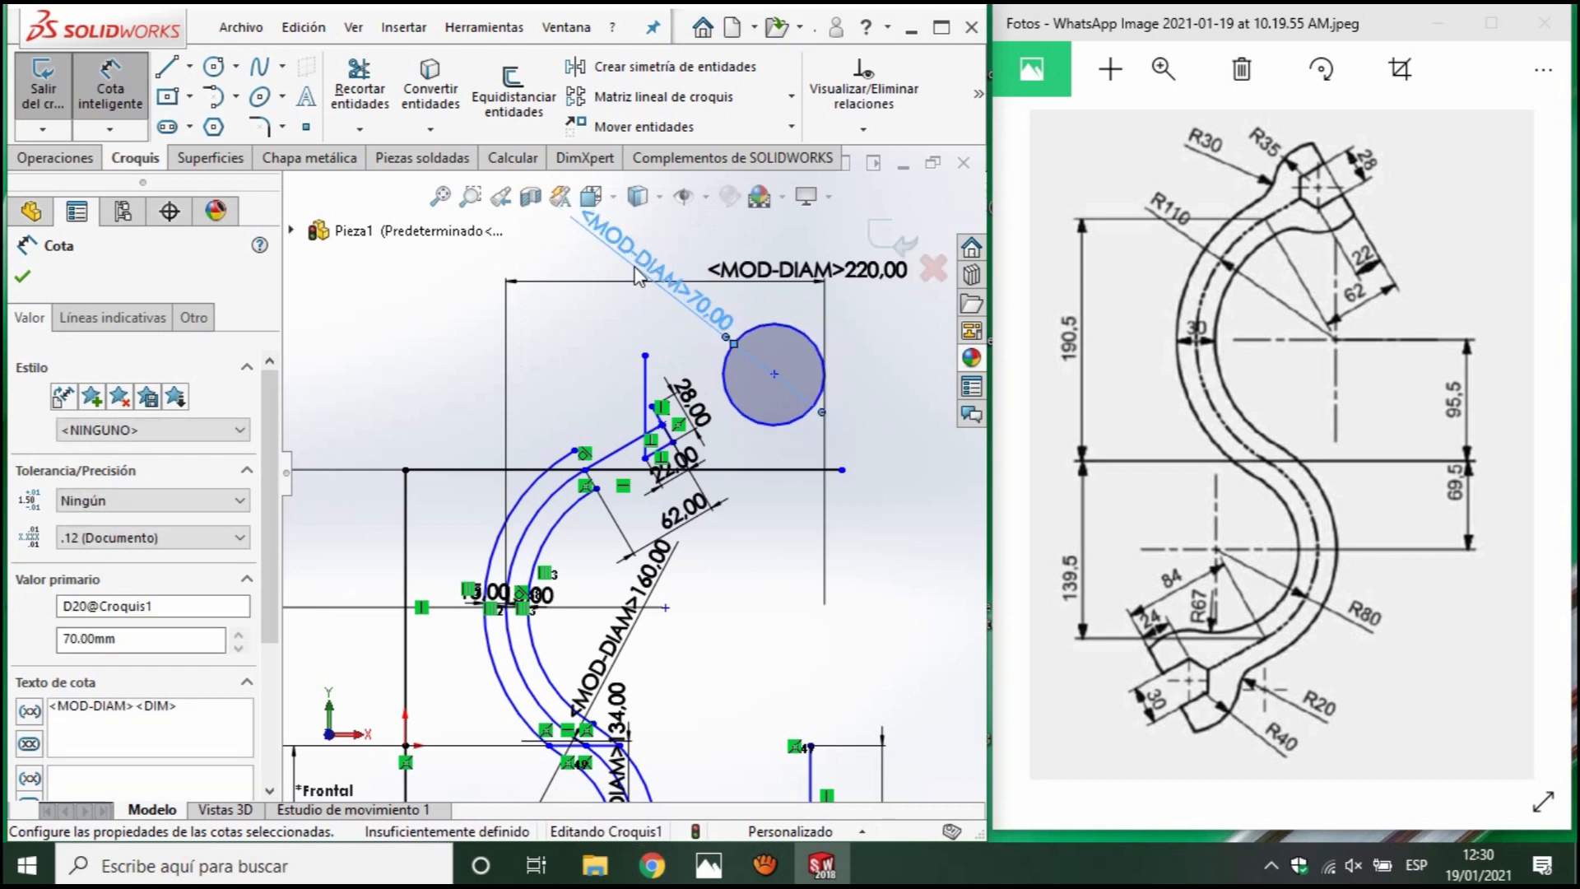
Move the 70 mm circle so its centre lies on the vertical line, just above that line's lower end.
scroll(823, 415, down, 4)
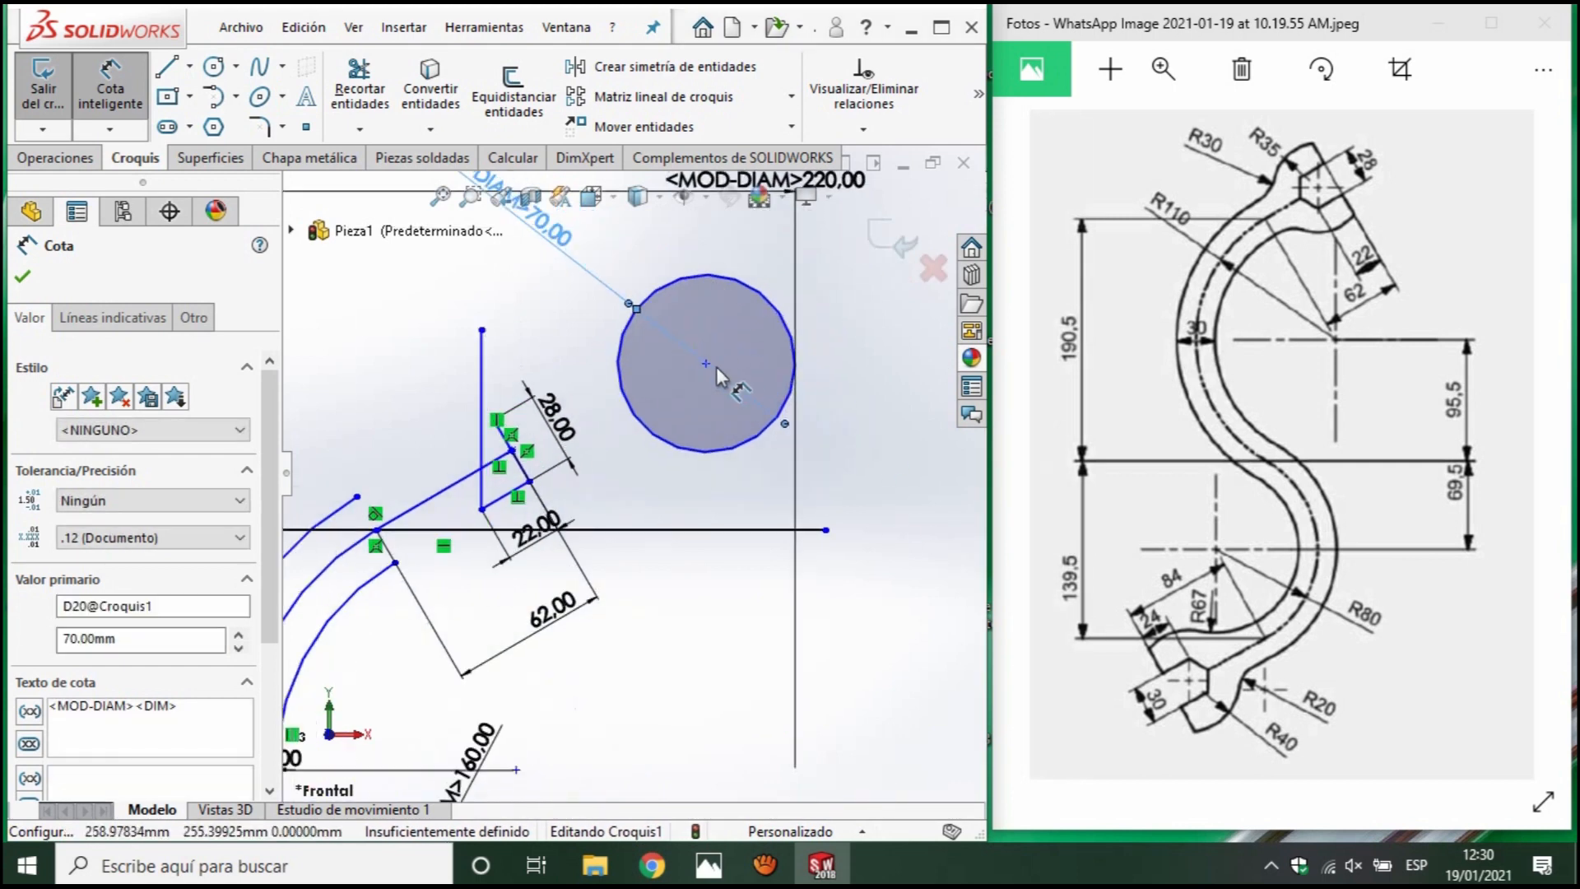
click(510, 435)
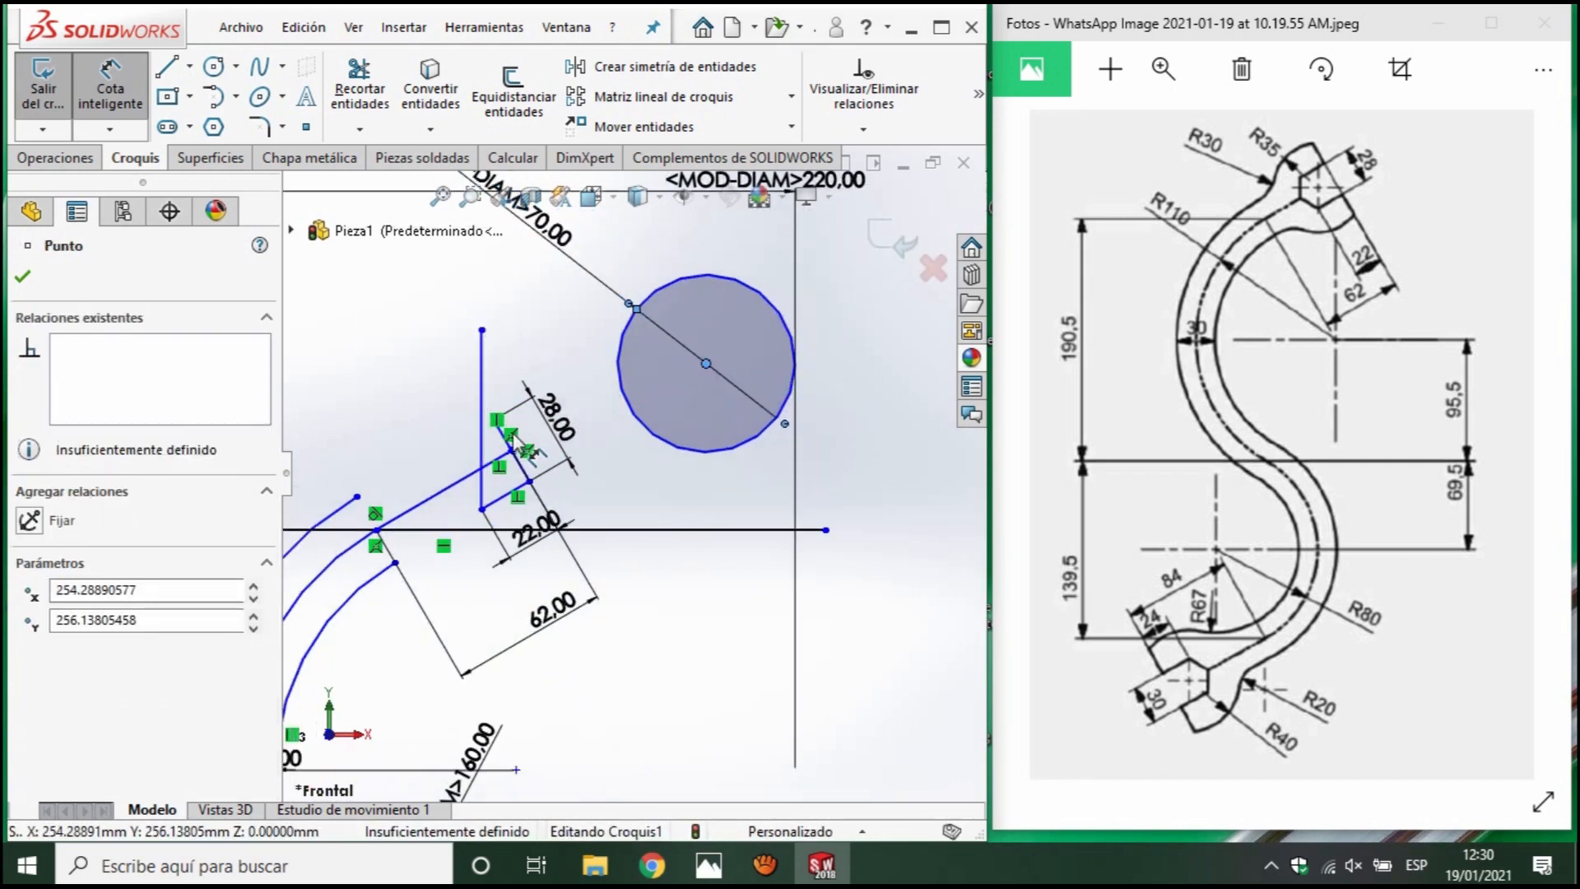
key(Escape)
key(Escape)
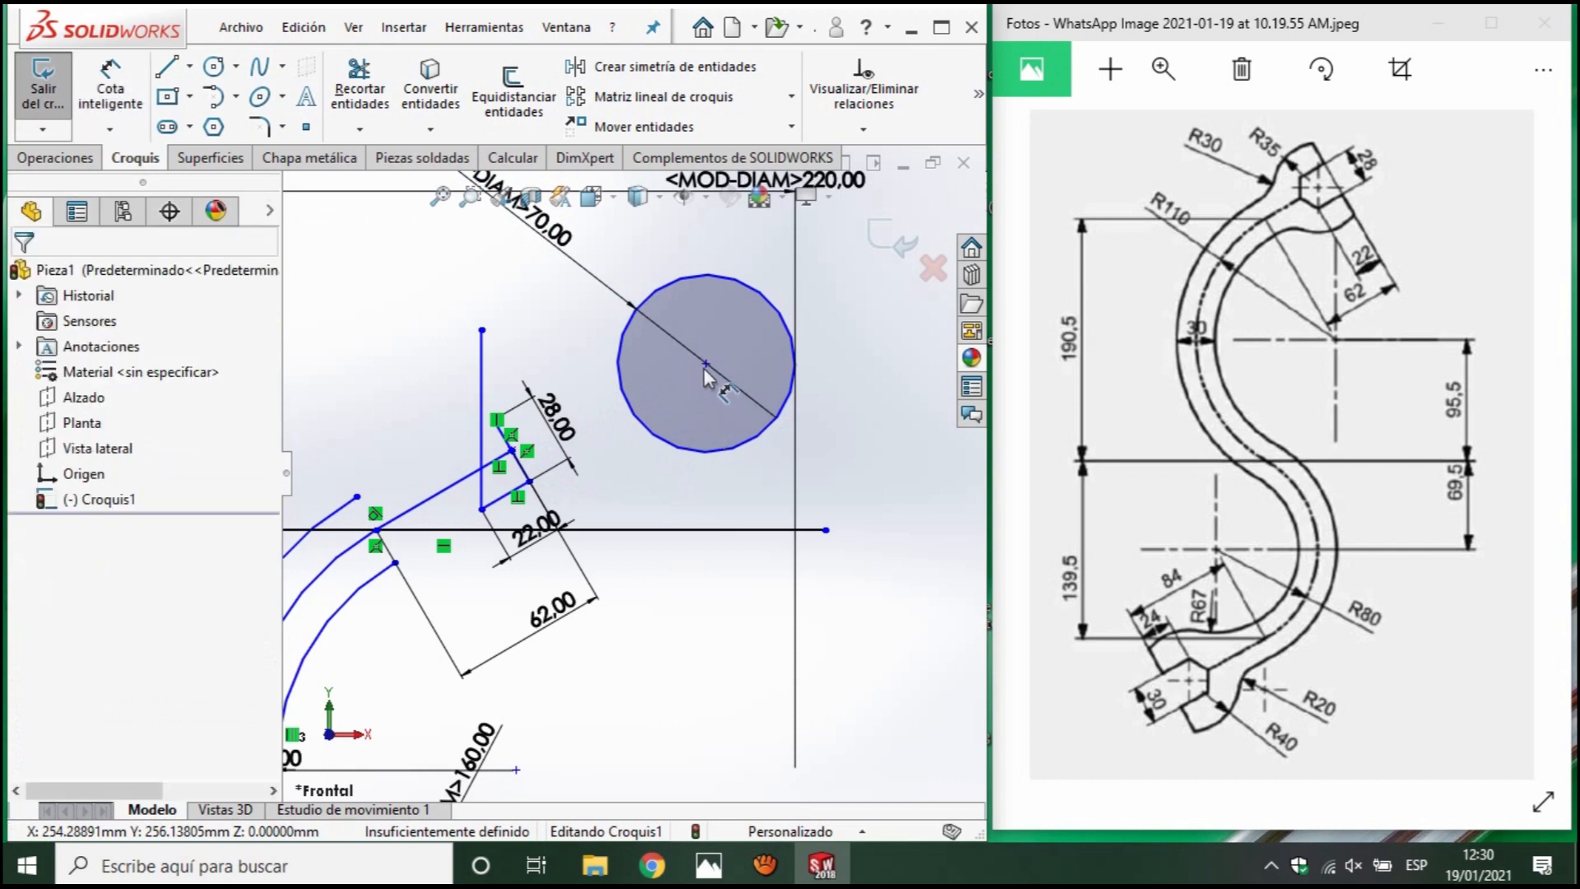
drag(704, 364, 487, 504)
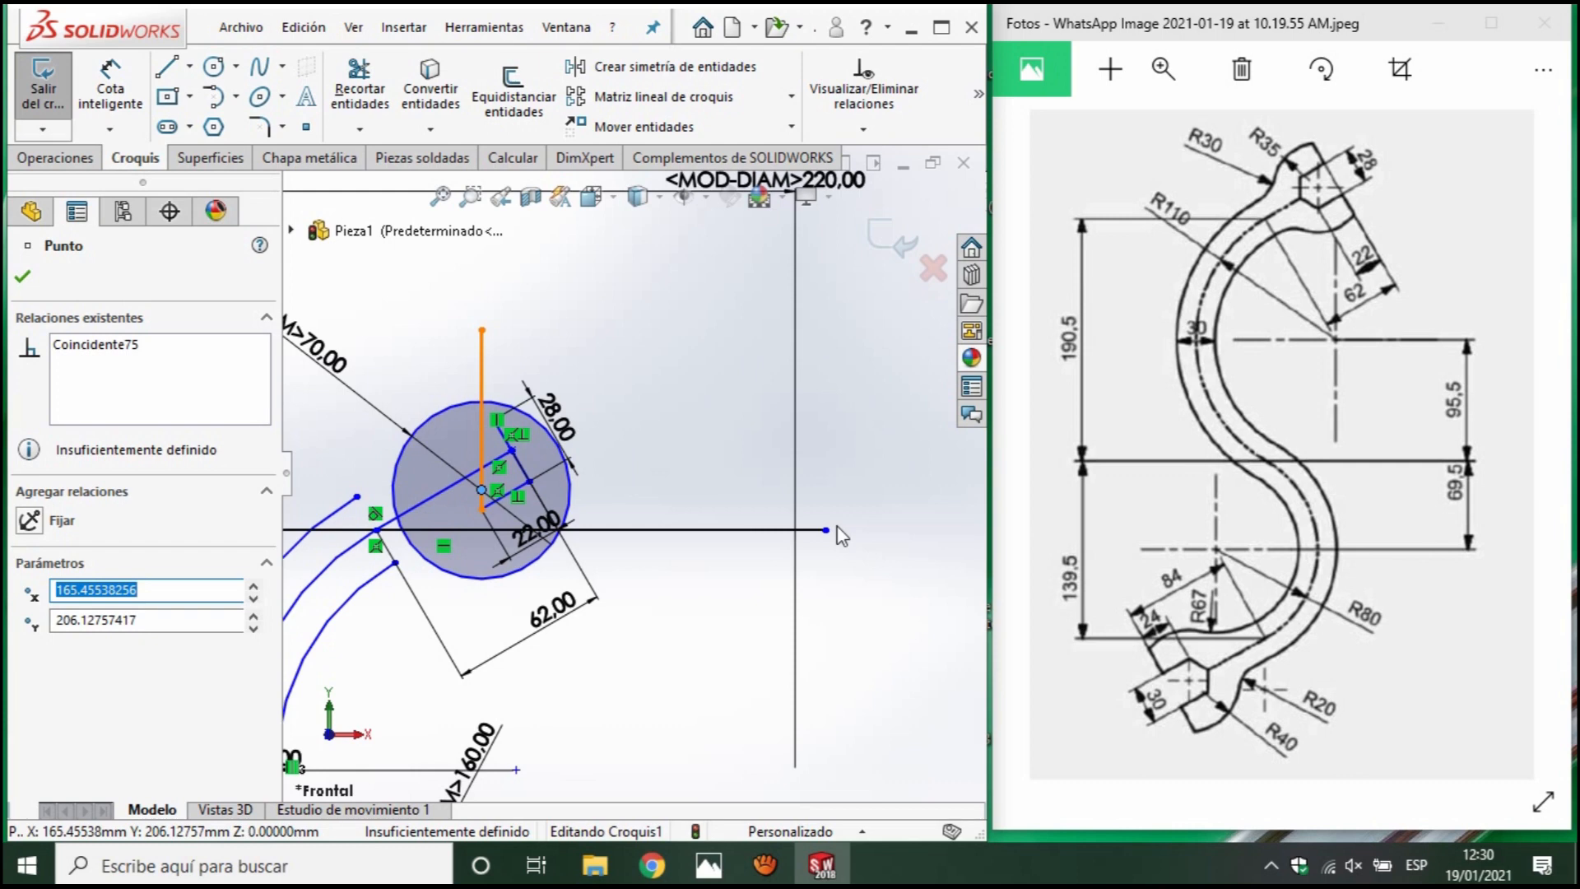
click(725, 521)
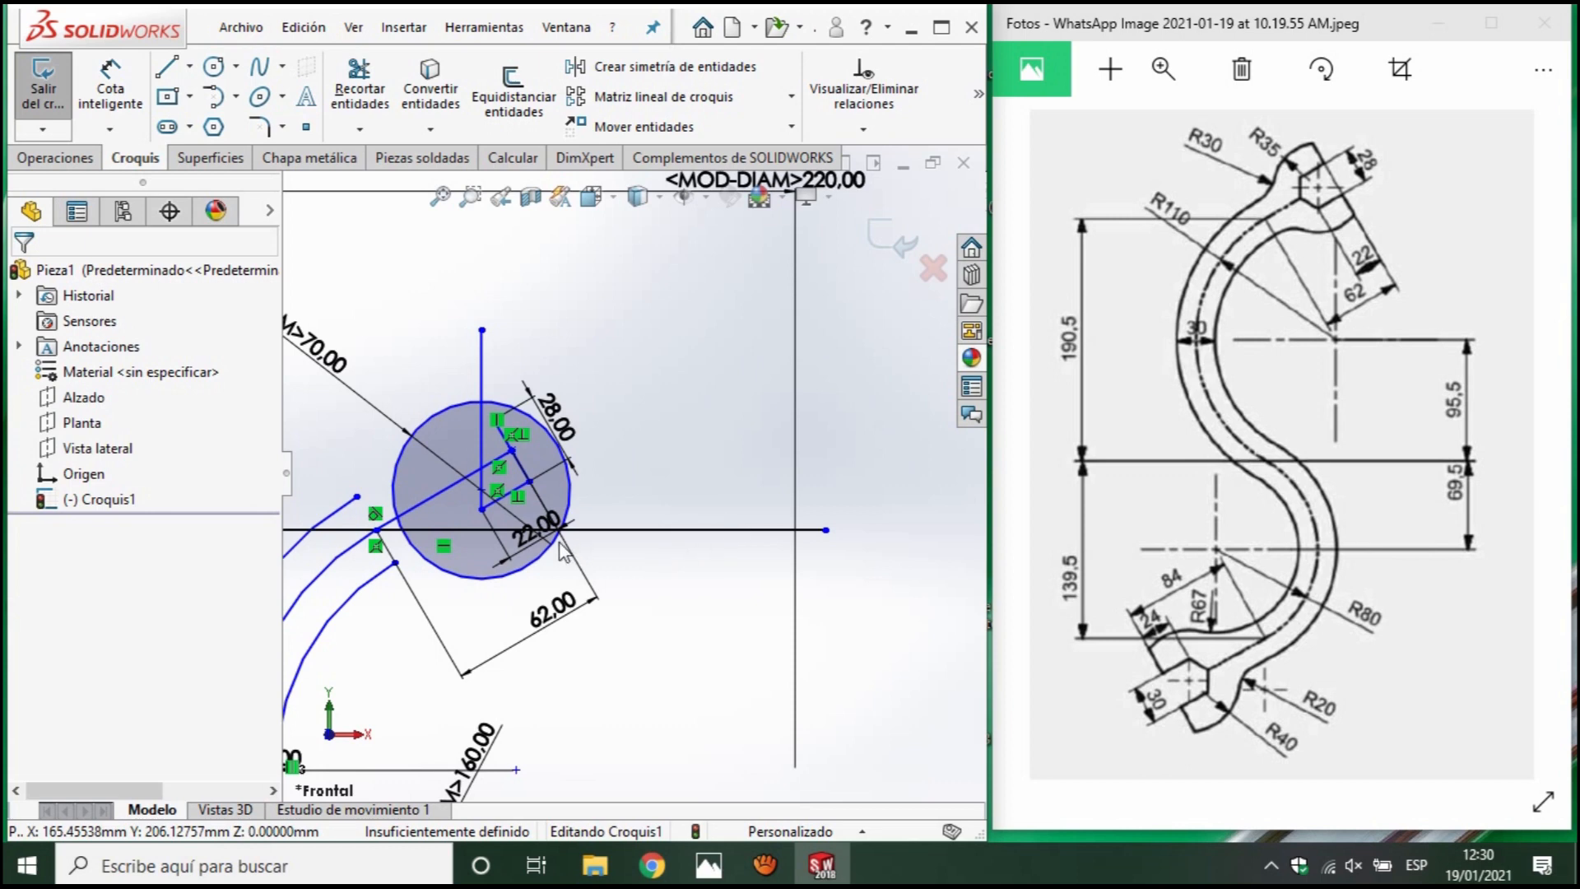
Draw a circle about 111 mm in diameter in the empty area to the right of and below the upper hook end.
scroll(491, 502, down, 3)
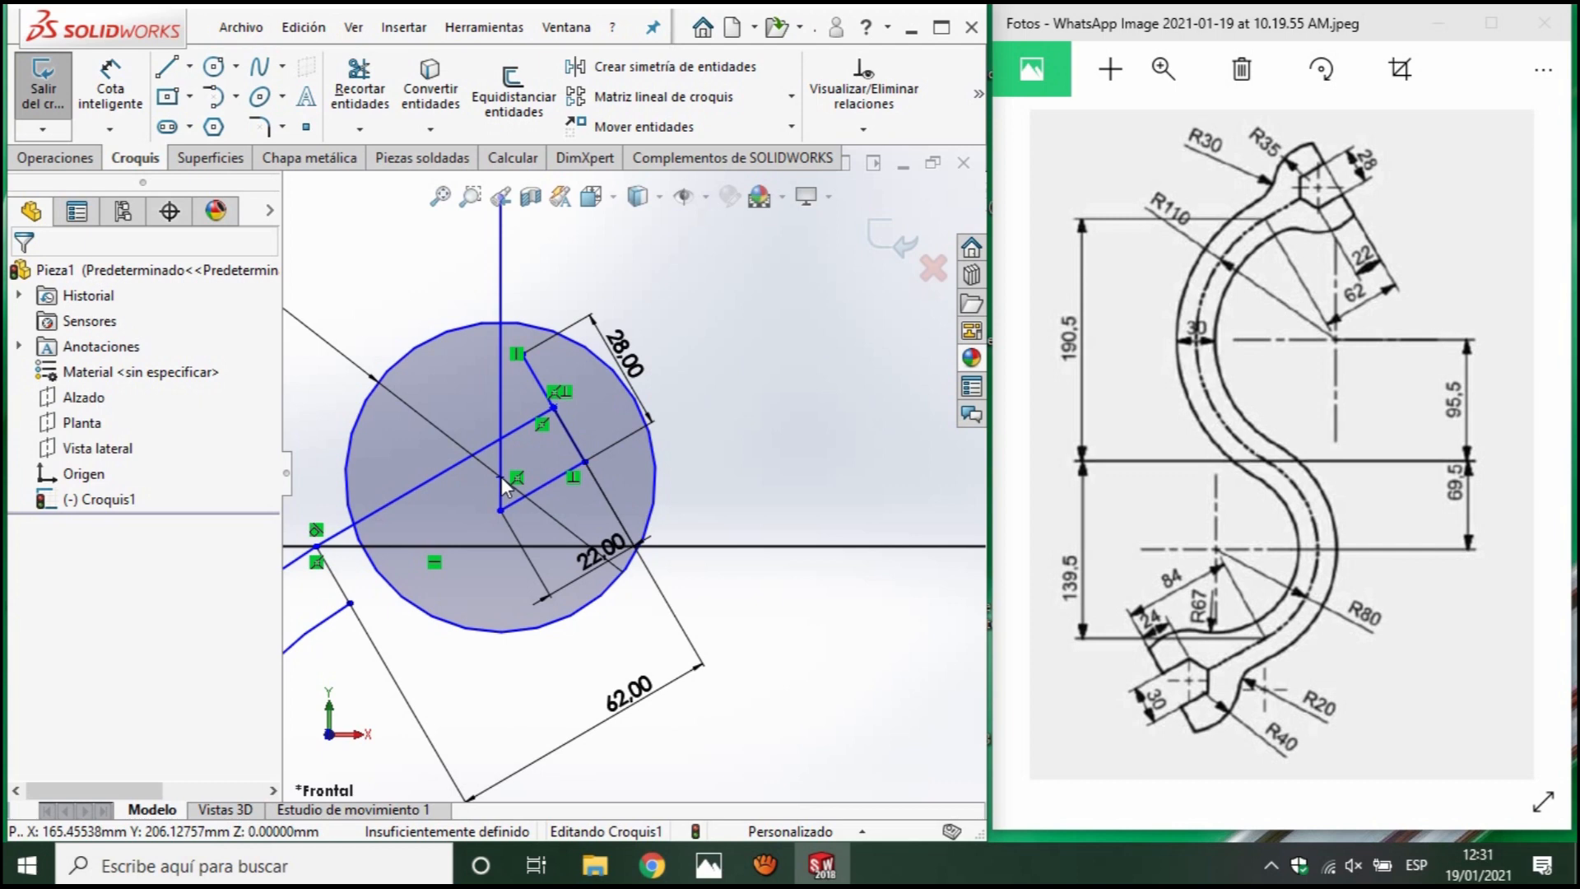
click(506, 488)
scroll(860, 633, up, 5)
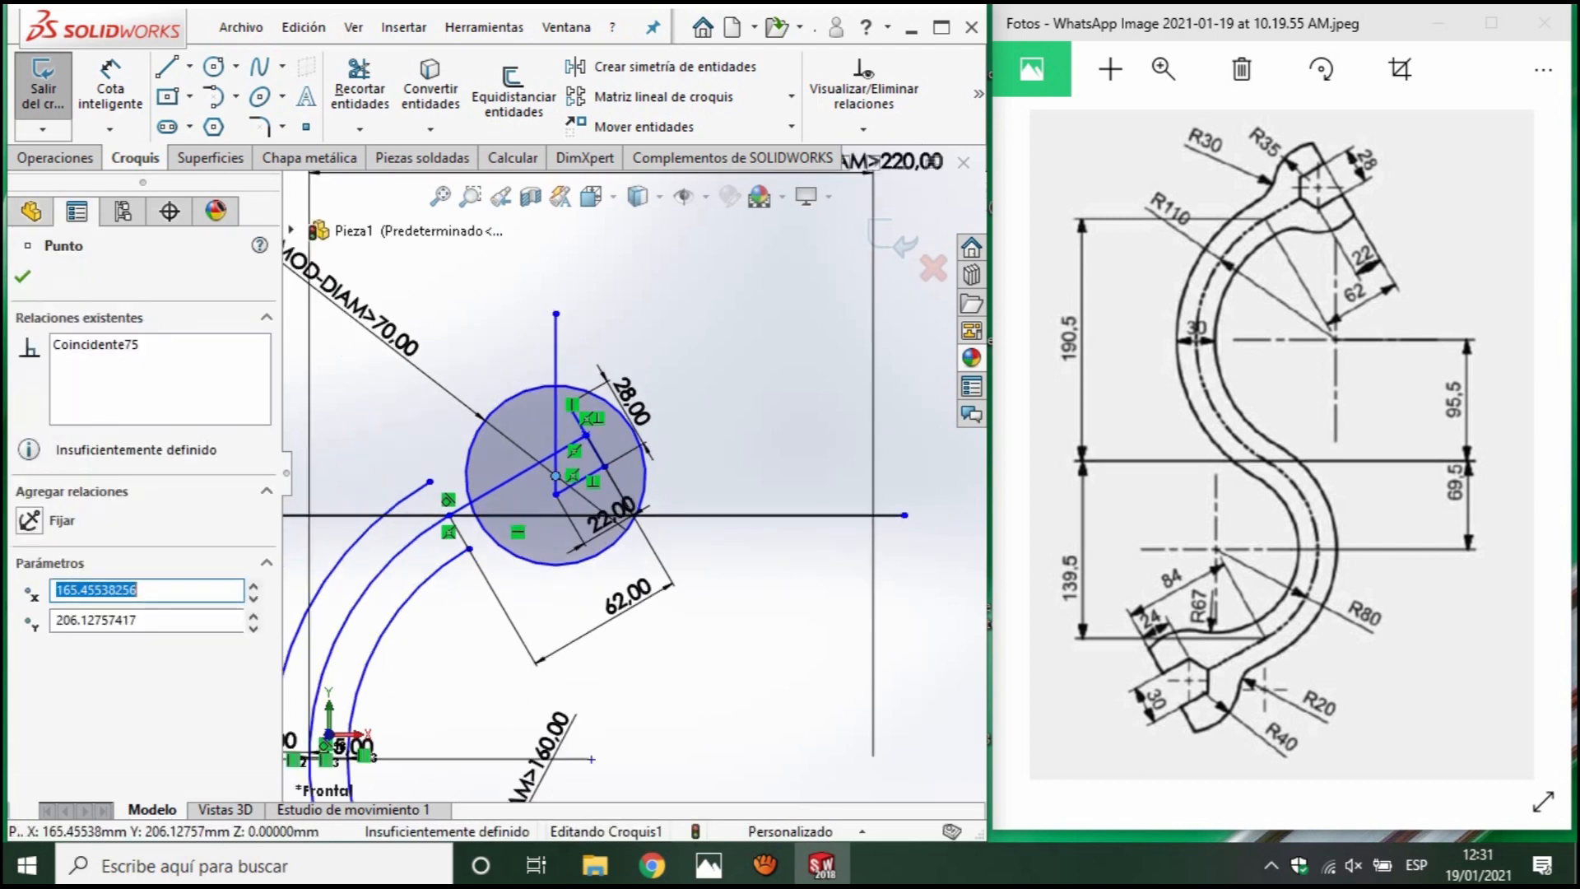
click(213, 66)
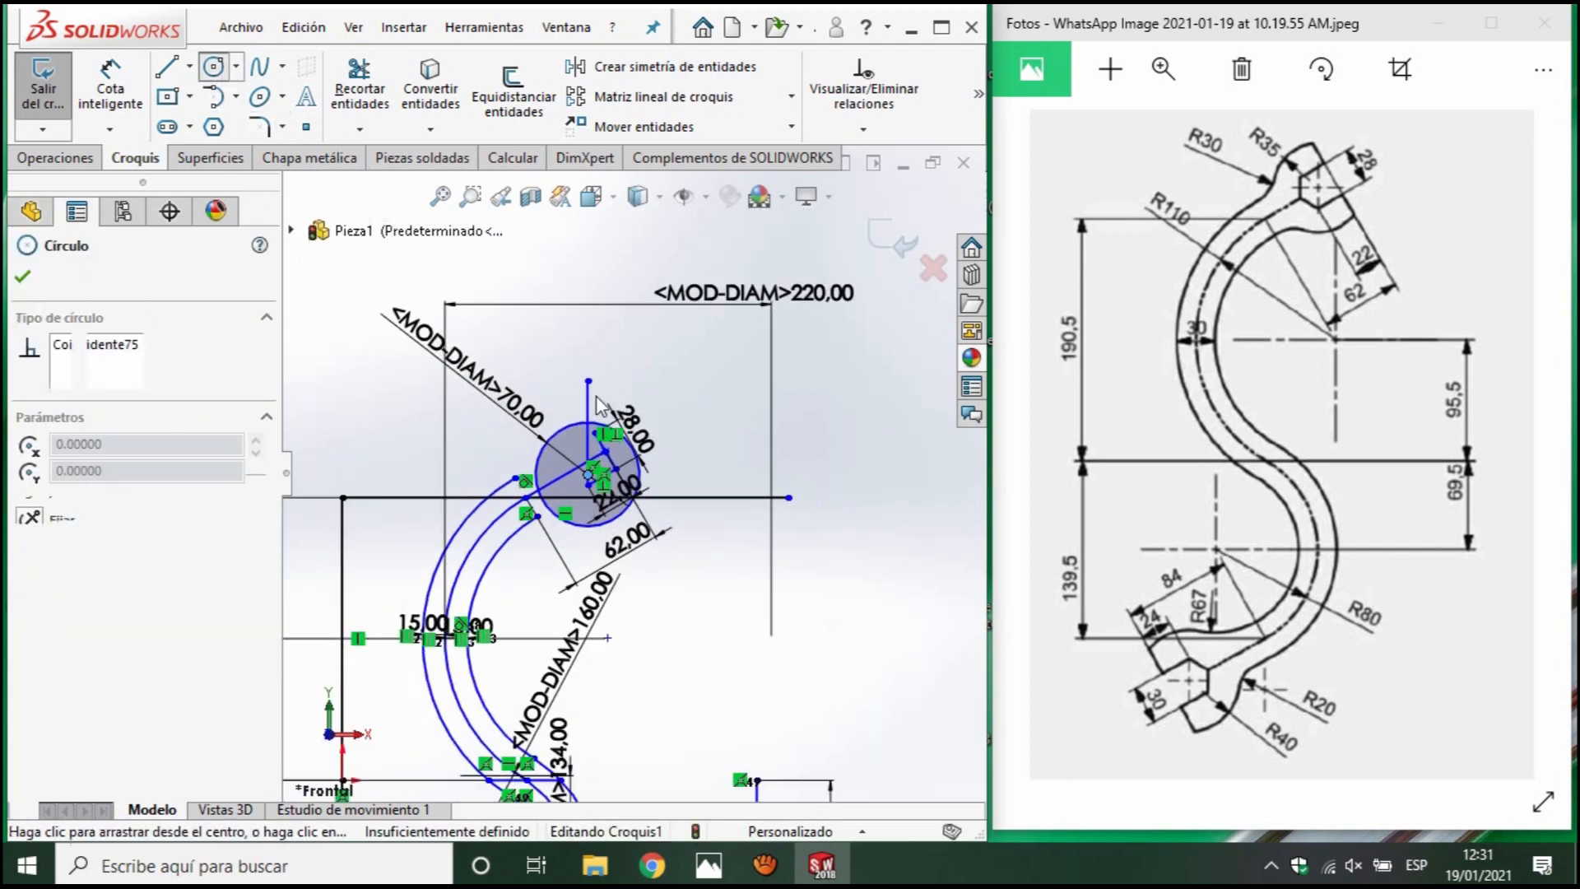
click(737, 629)
click(738, 547)
Dimension the new circle and set its diameter to 60 mm.
click(111, 90)
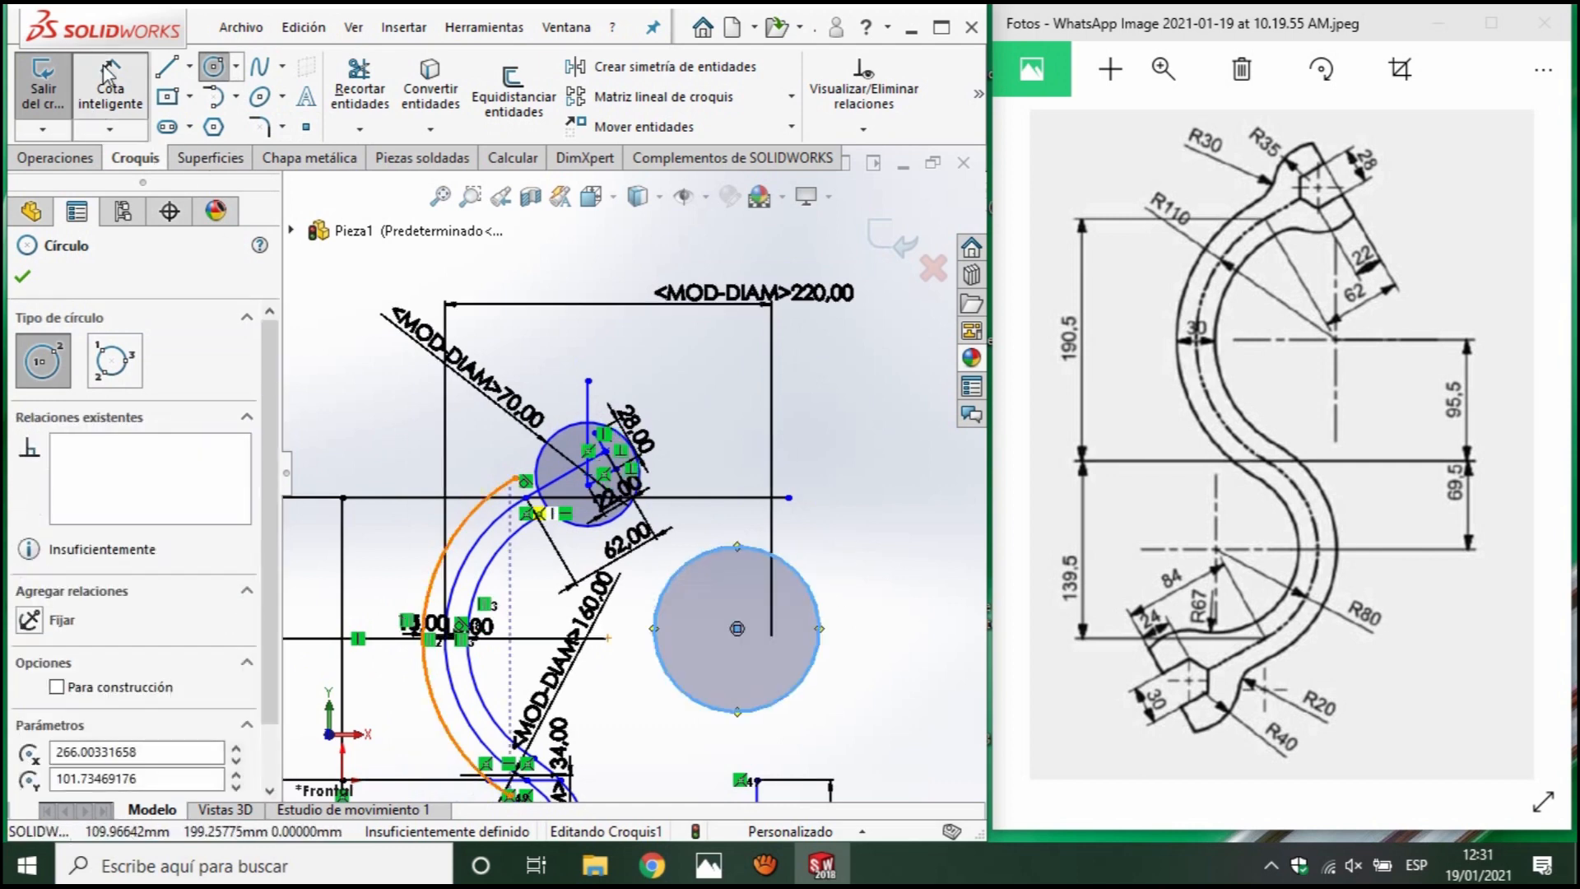
click(794, 576)
click(860, 461)
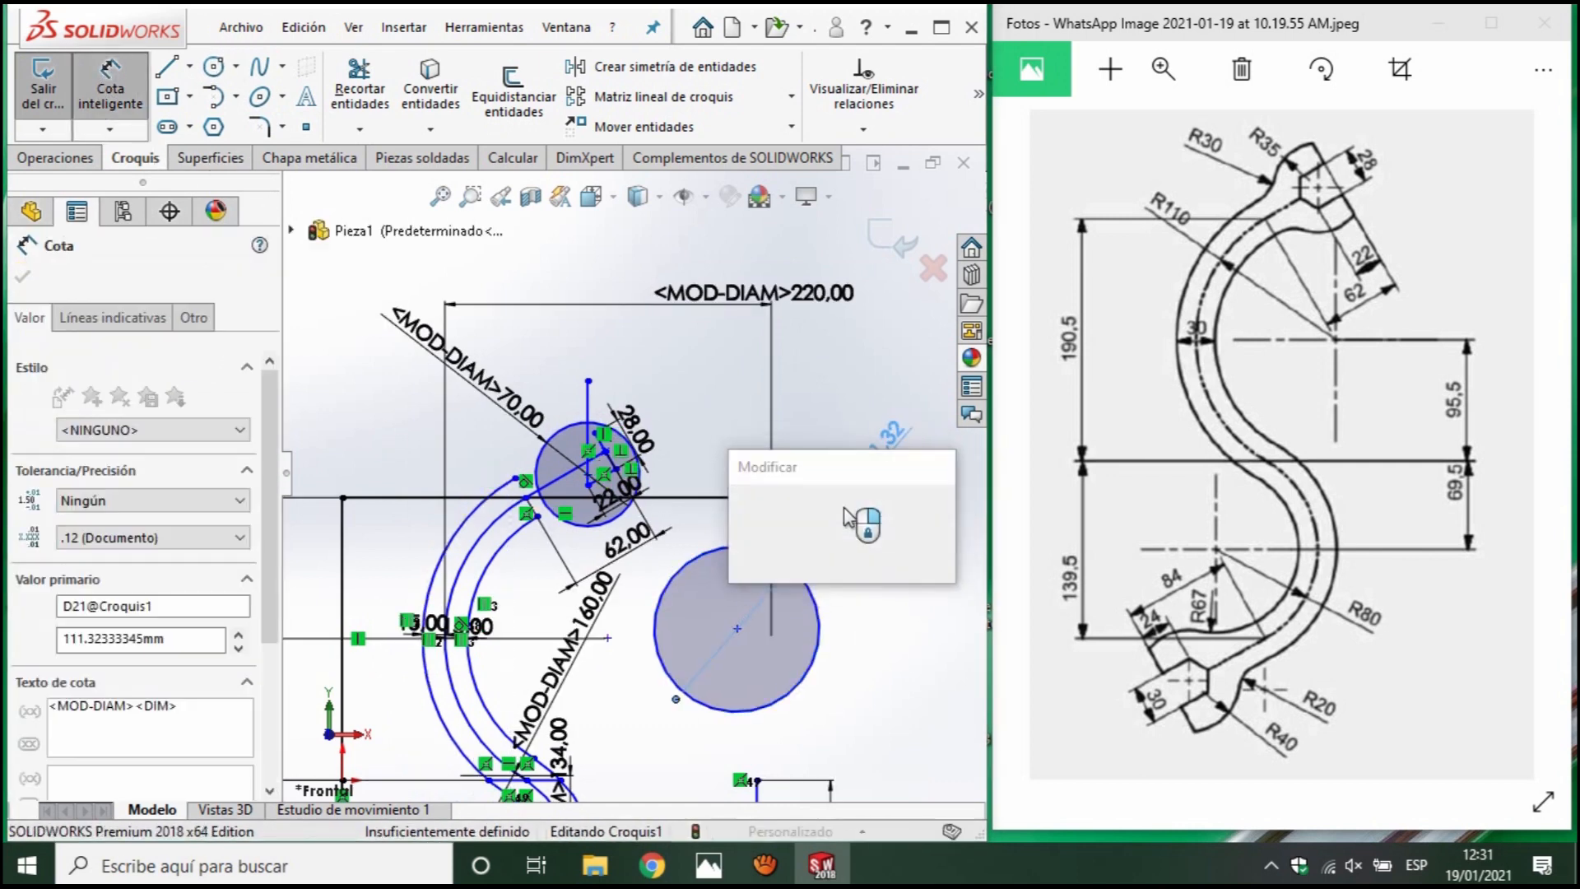
text(60)
key(Return)
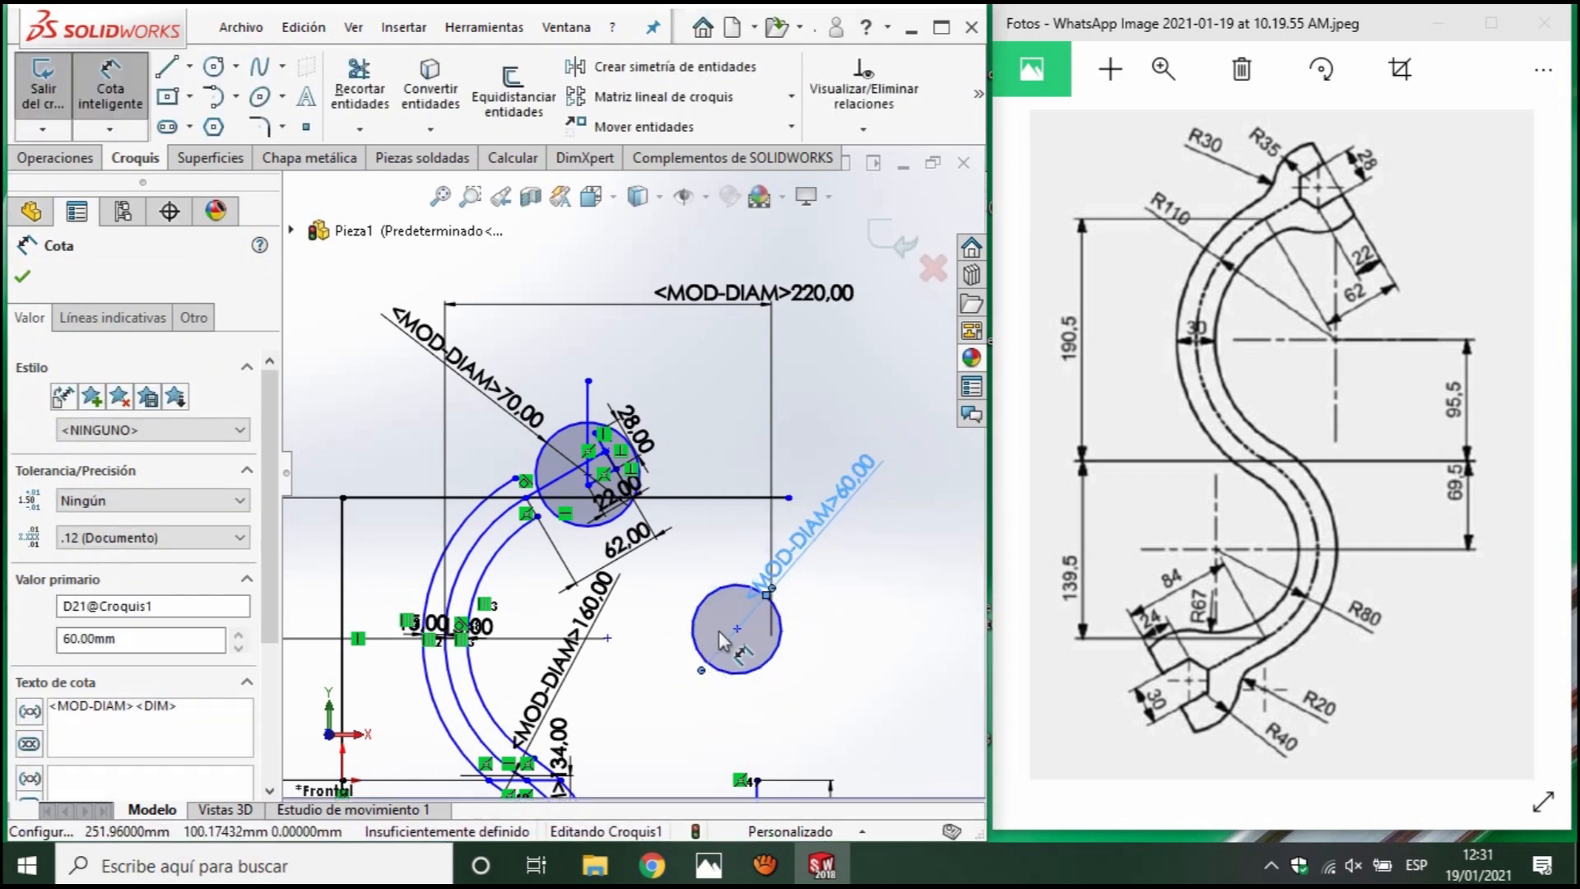
Move the 60 mm circle so its centre lies directly below the 70 mm circle's centre, with the two circles nearly touching.
scroll(720, 641, down, 2)
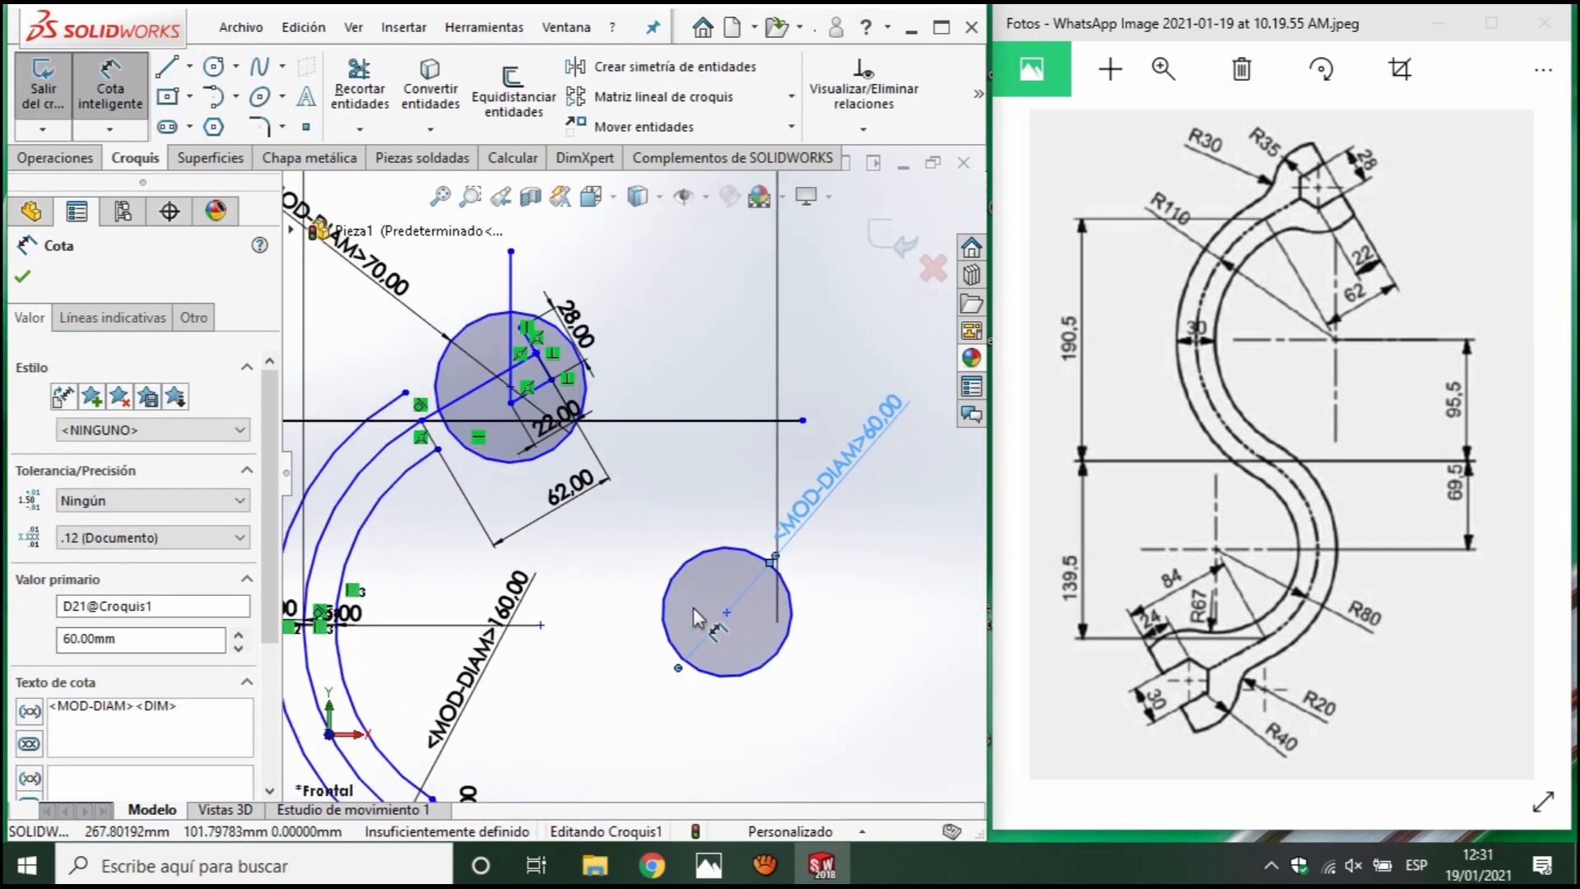
click(725, 613)
key(Escape)
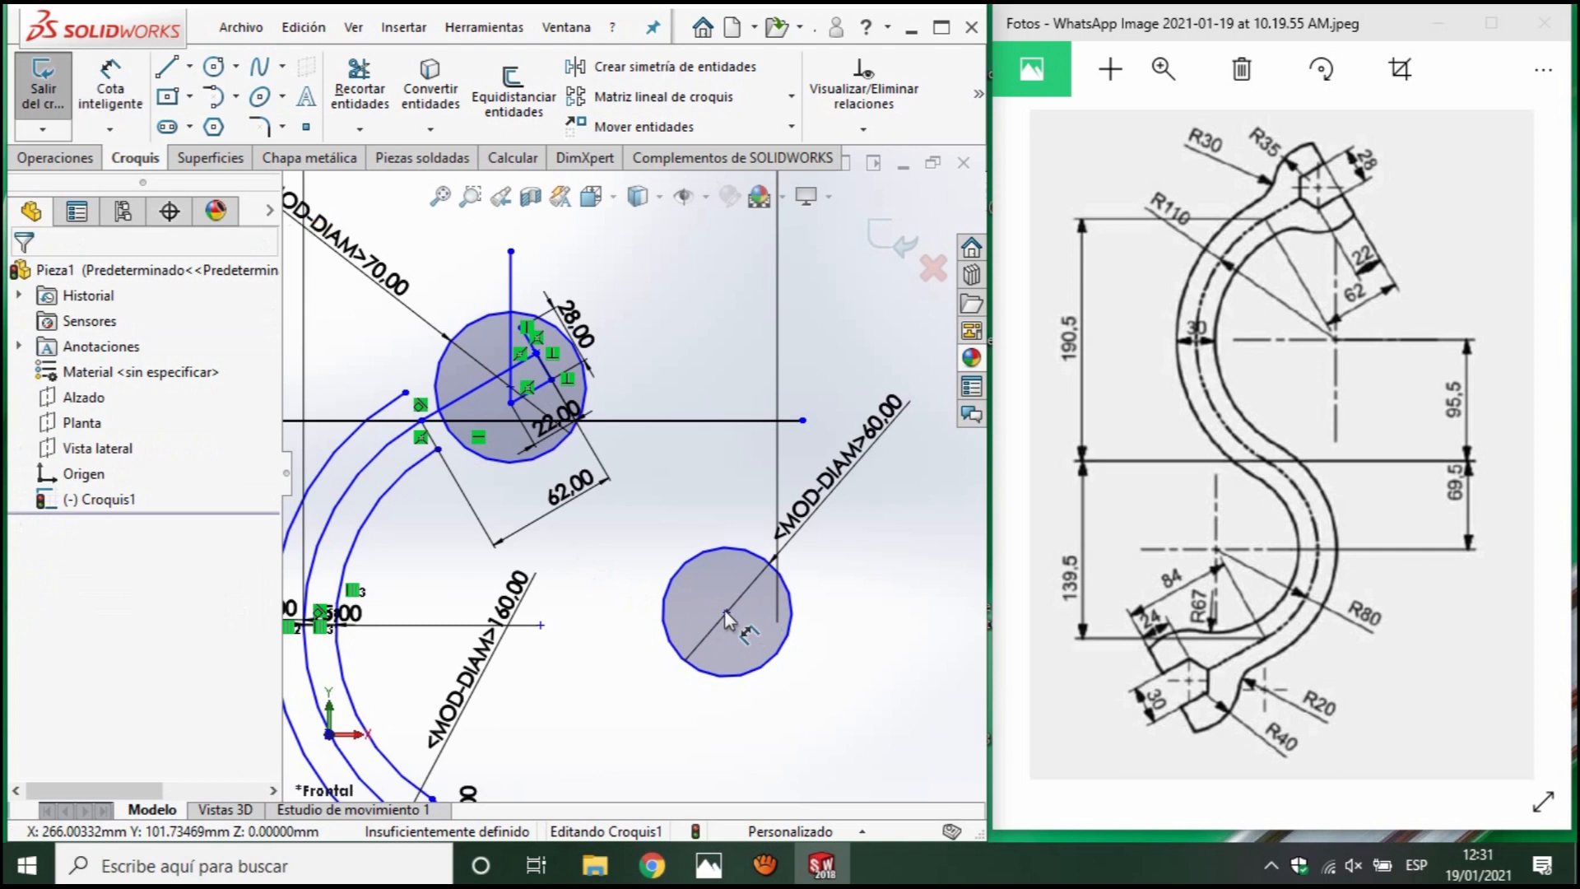
mouse_move(724, 610)
mouse_down()
mouse_move(481, 510)
mouse_move(505, 520)
mouse_up()
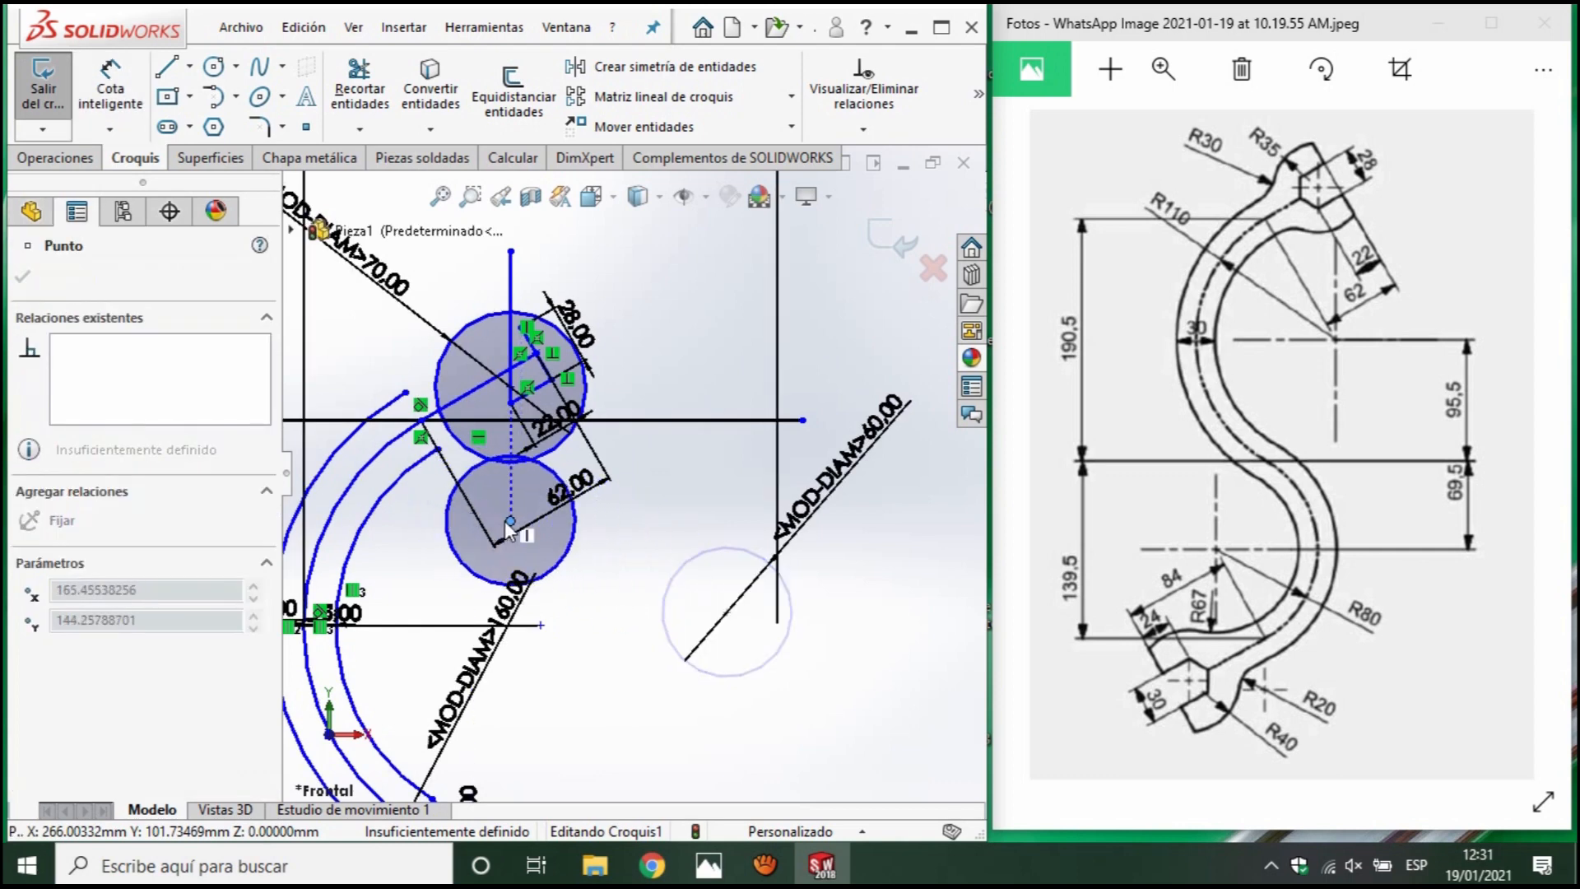
Make the 60 mm circle tangent to the inner offset arc of the upper hook.
scroll(466, 459, down, 2)
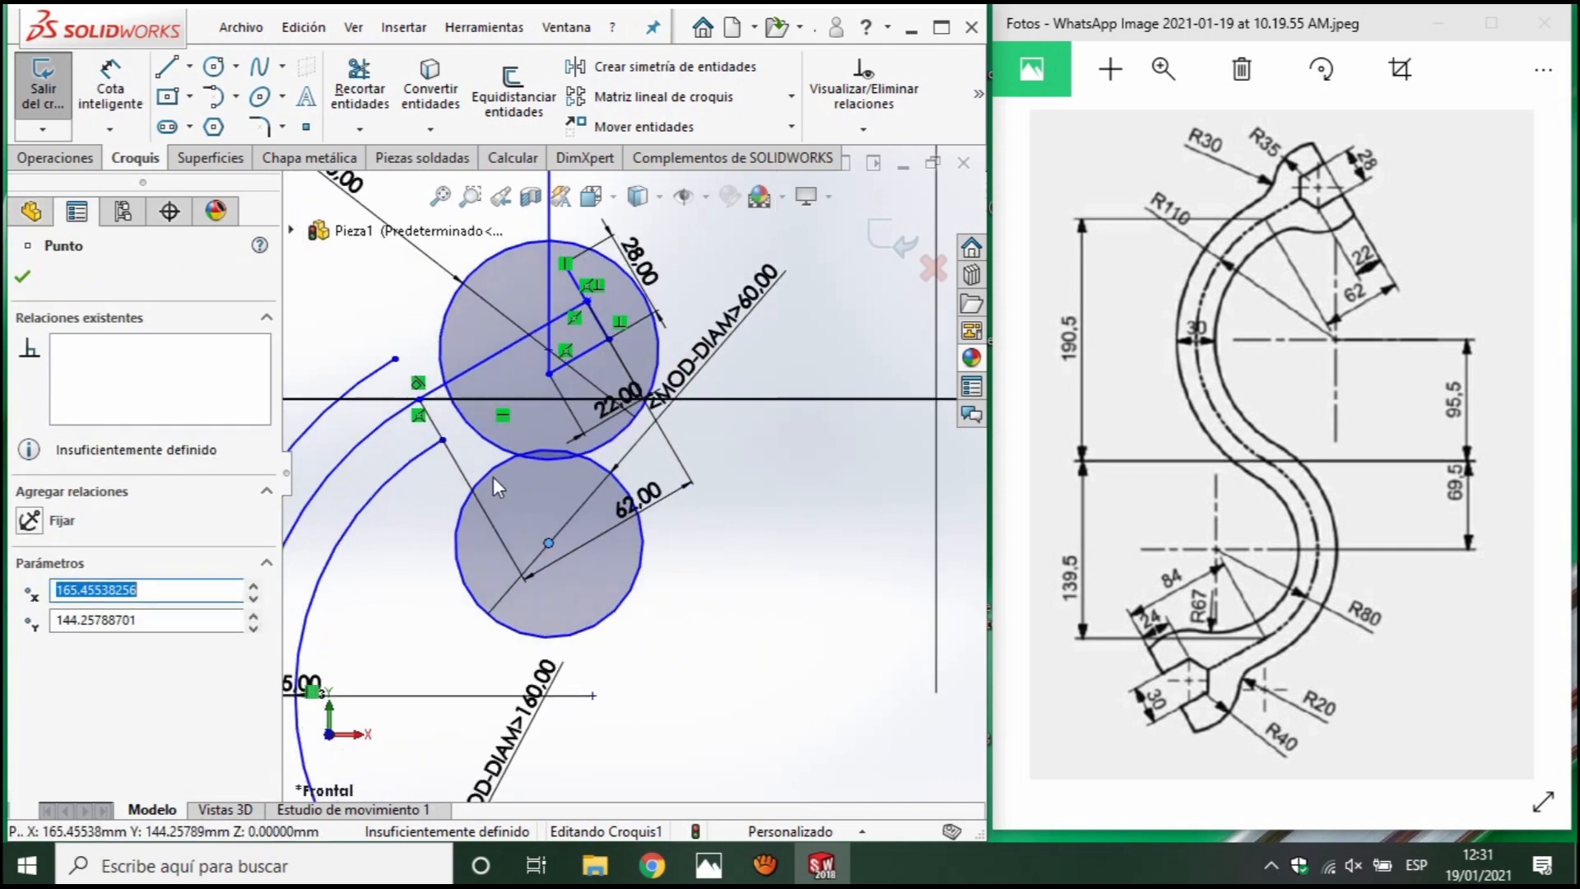
click(486, 474)
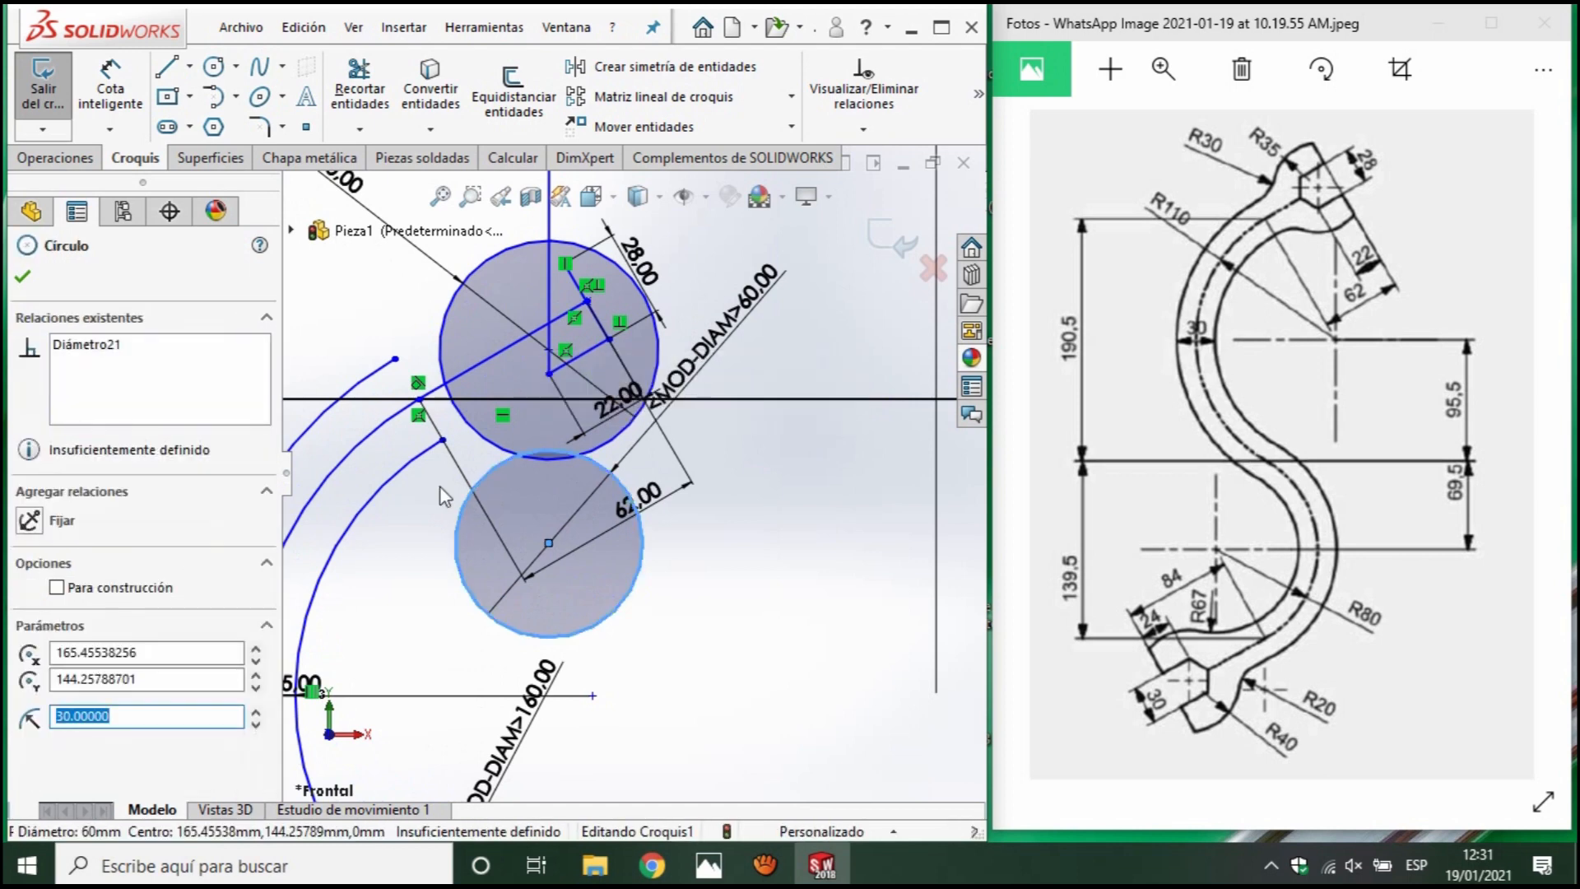
key(Return)
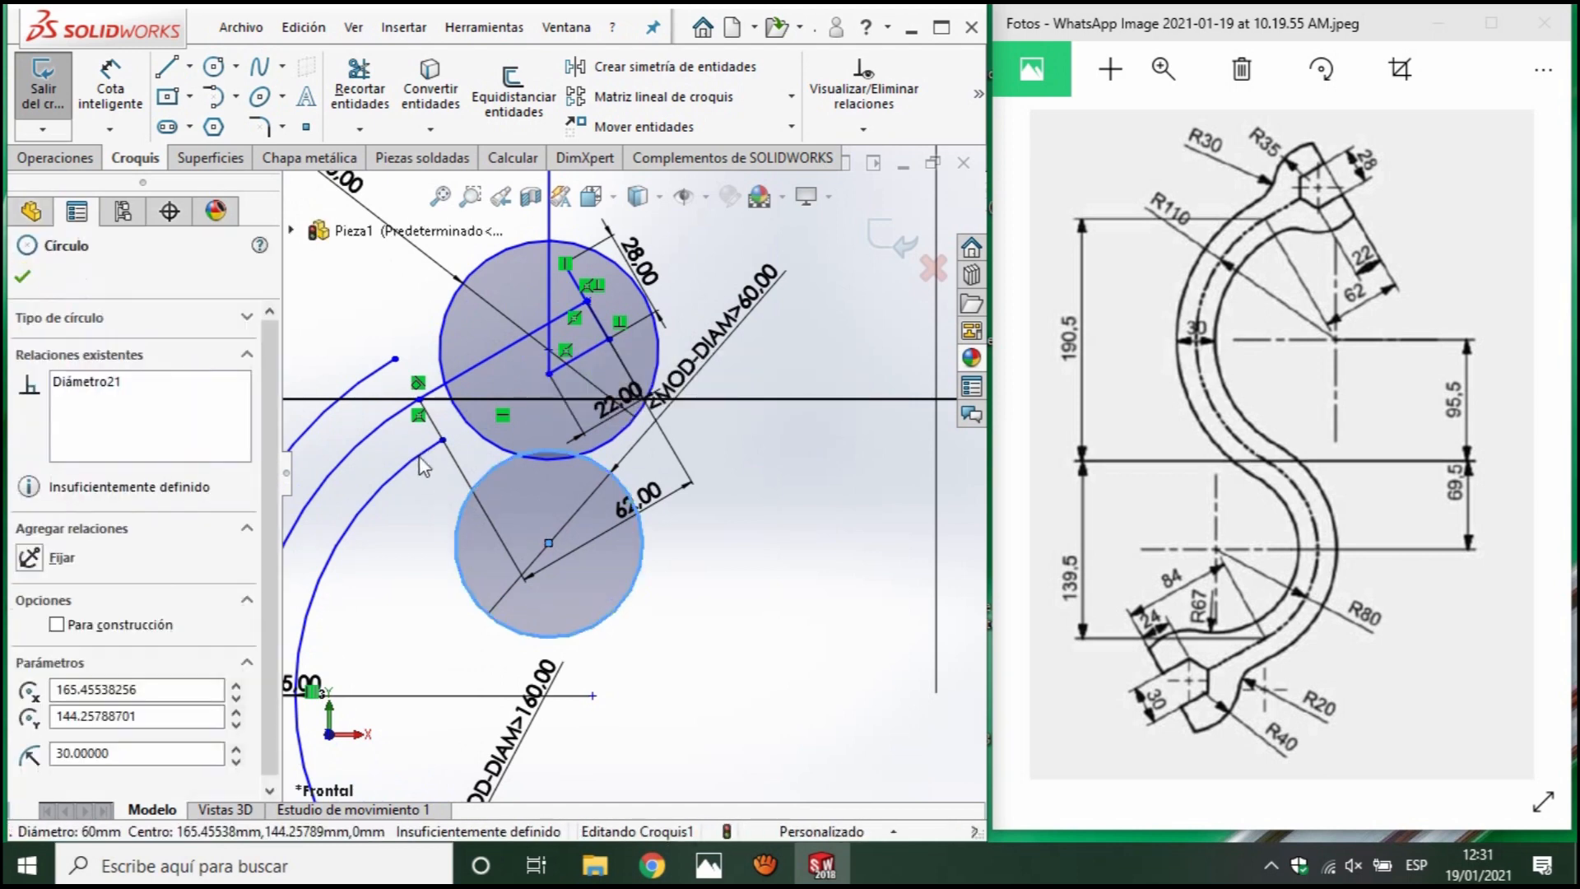
click(430, 459)
ctrl+click(461, 505)
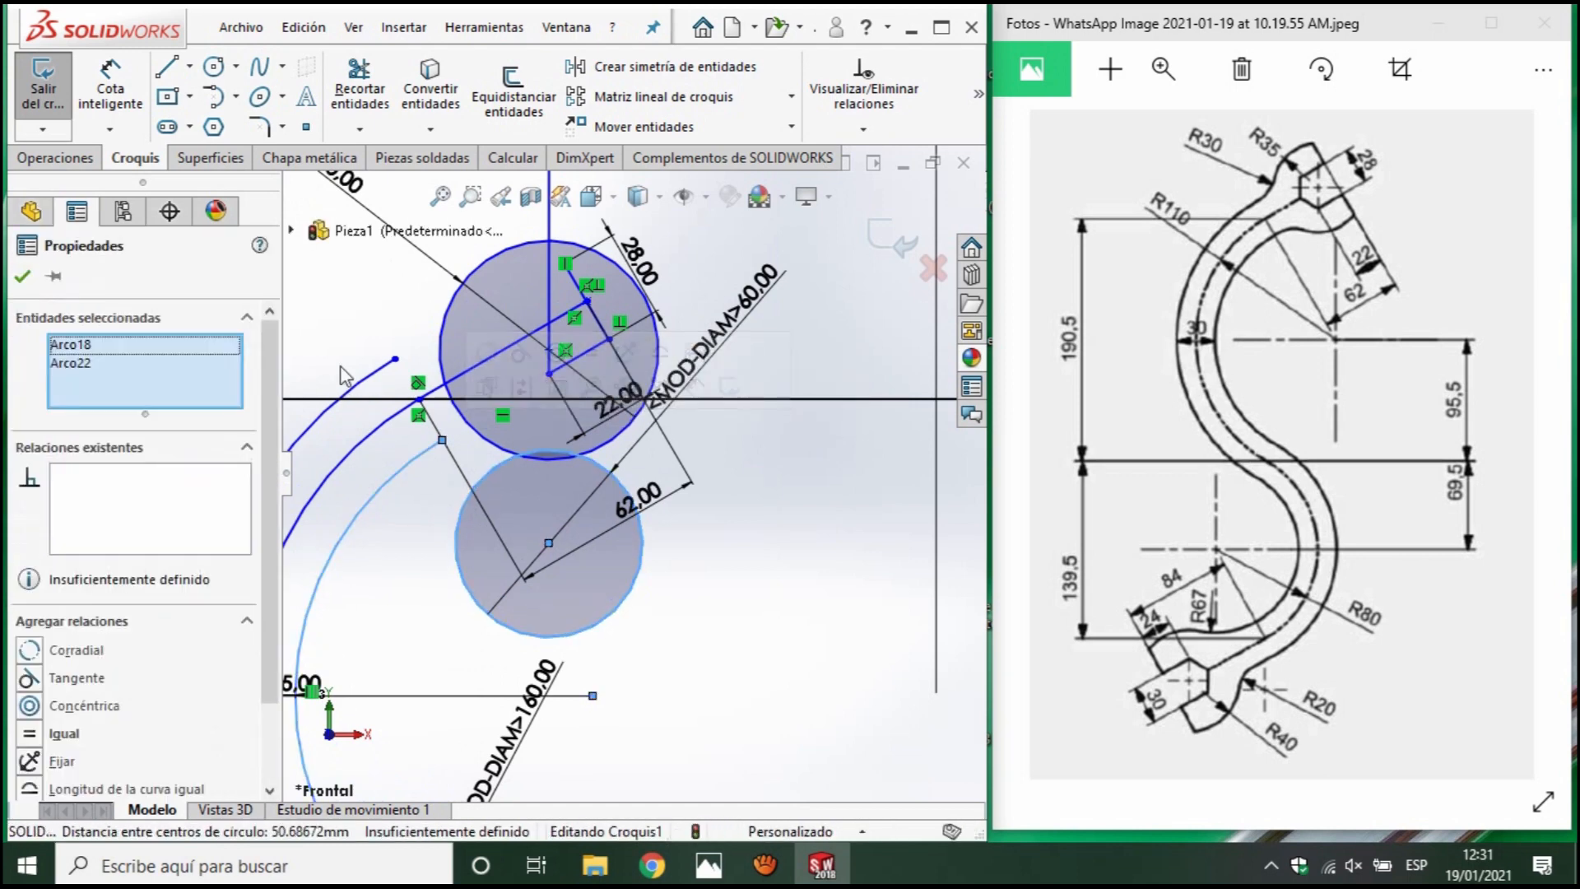
click(33, 678)
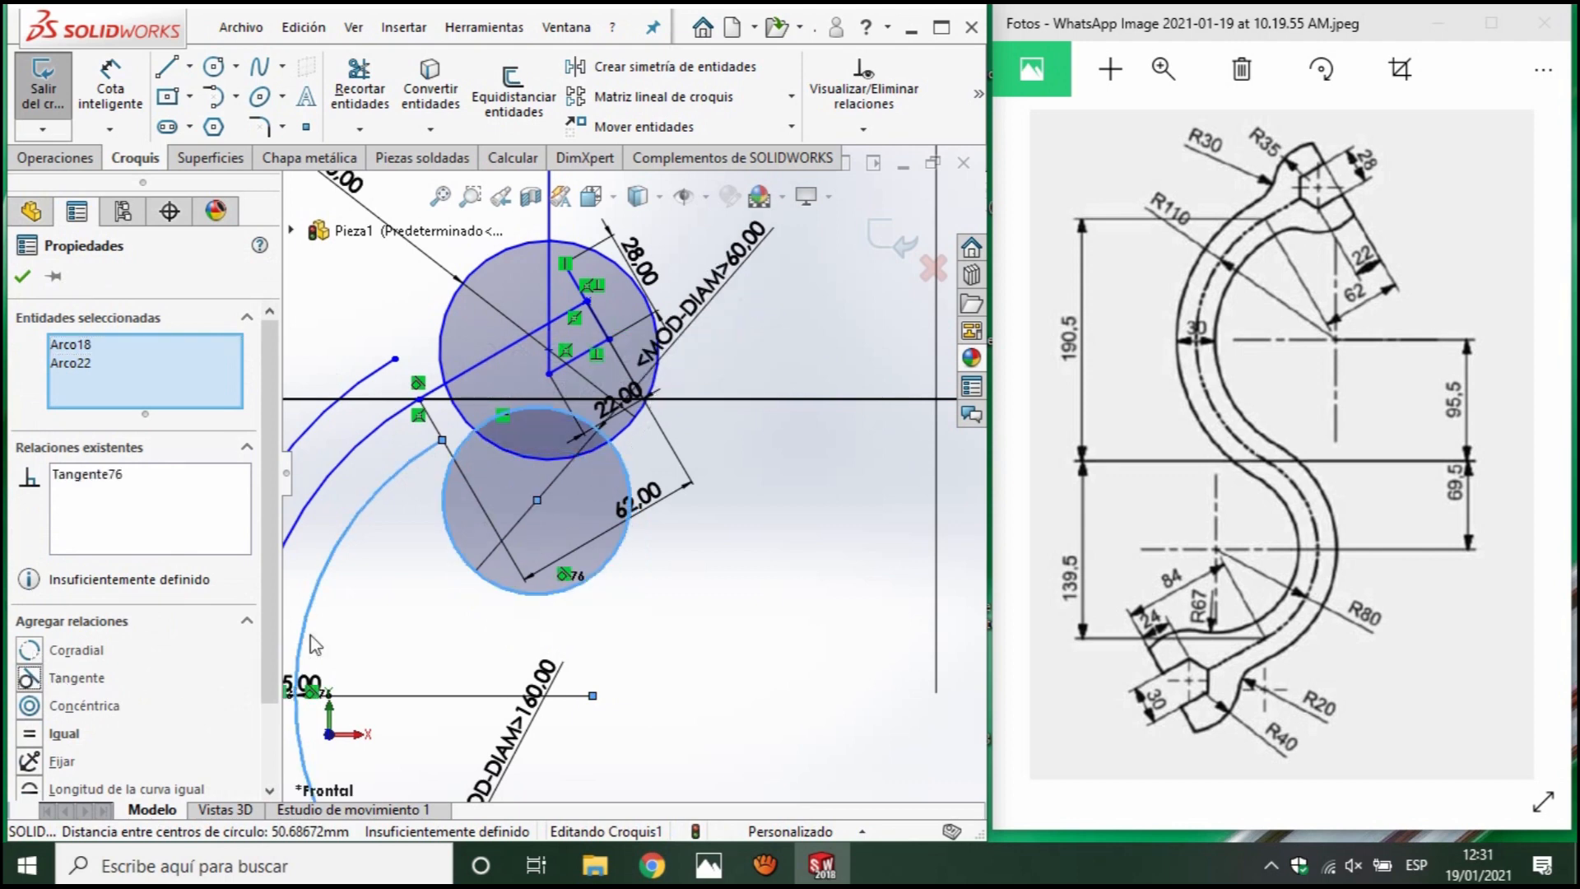
Make the 70 mm and 60 mm circles tangent to each other.
click(631, 432)
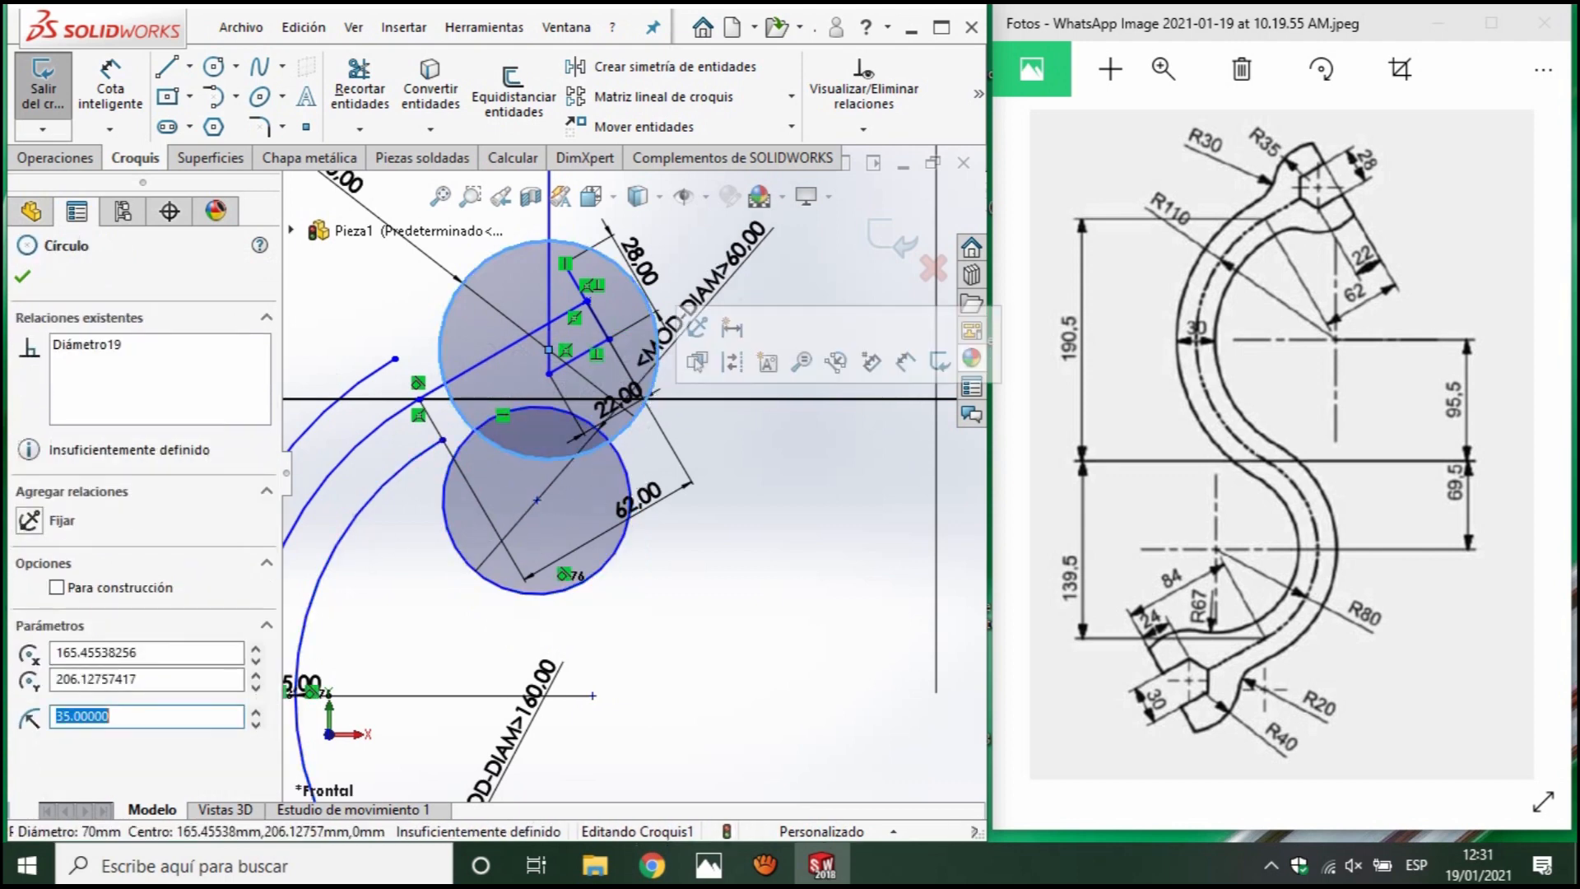
ctrl+click(619, 454)
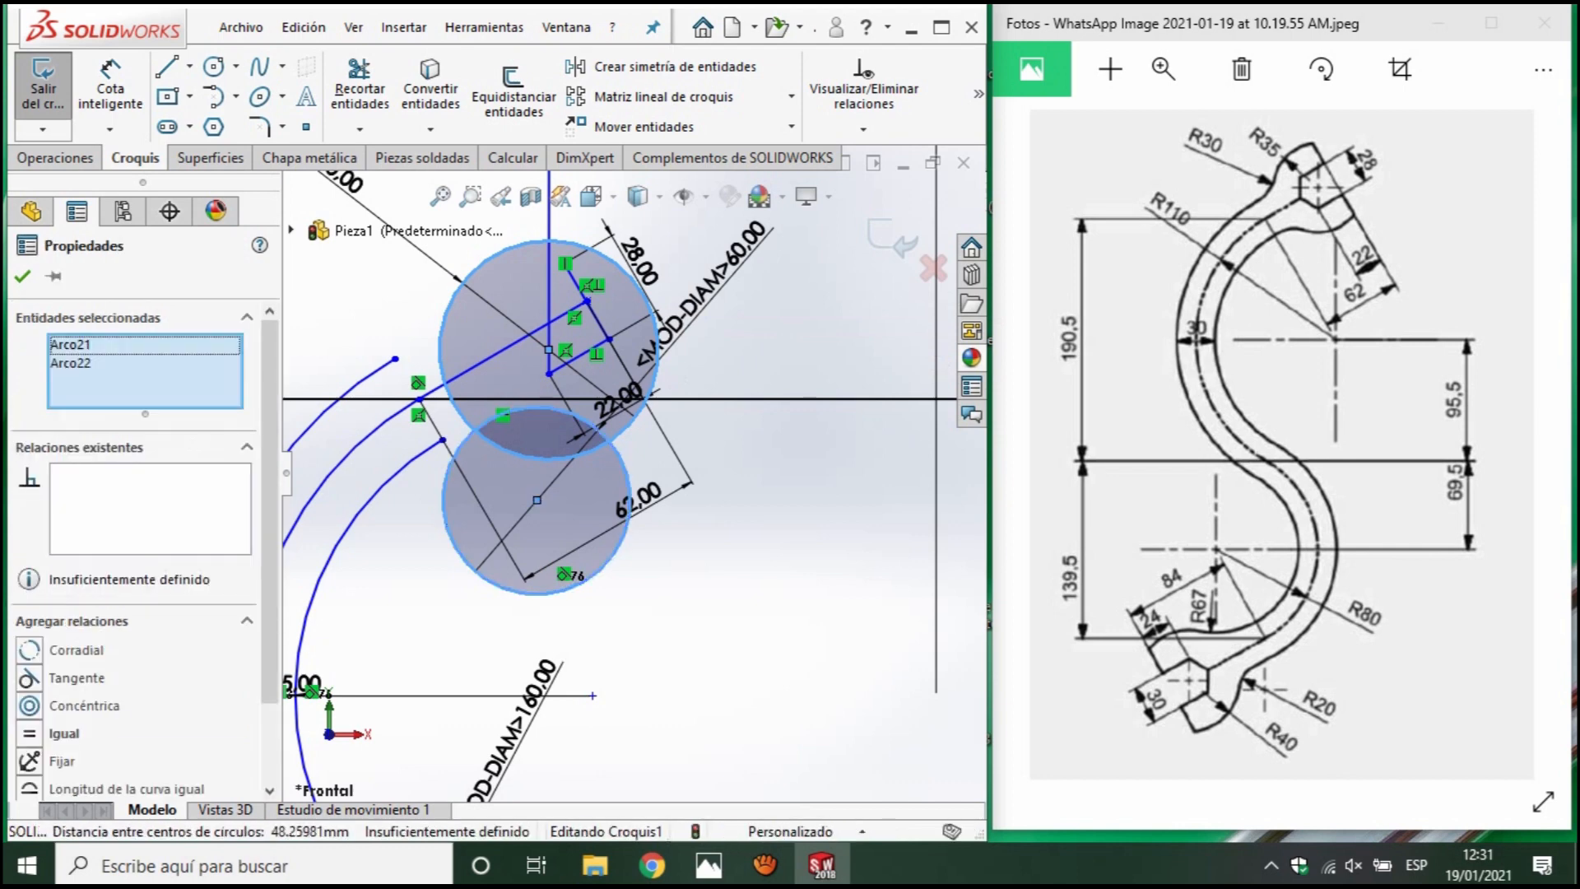
click(30, 679)
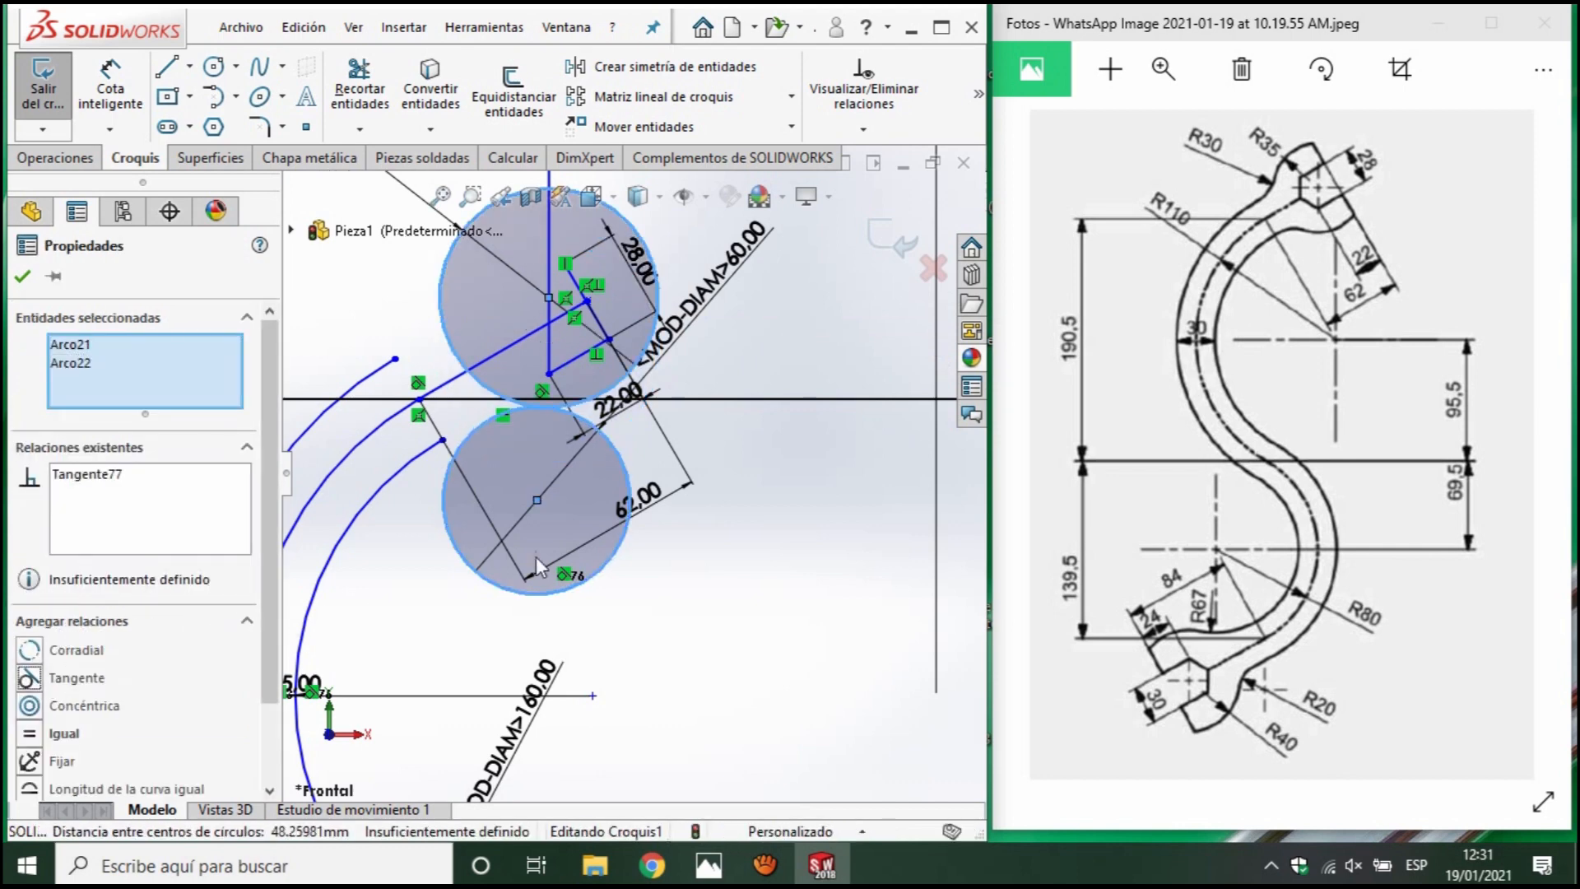
Try shifting the 60 mm circle's centre towards the end of the inner arc, and undo the move.
scroll(557, 494, up, 2)
scroll(532, 490, down, 2)
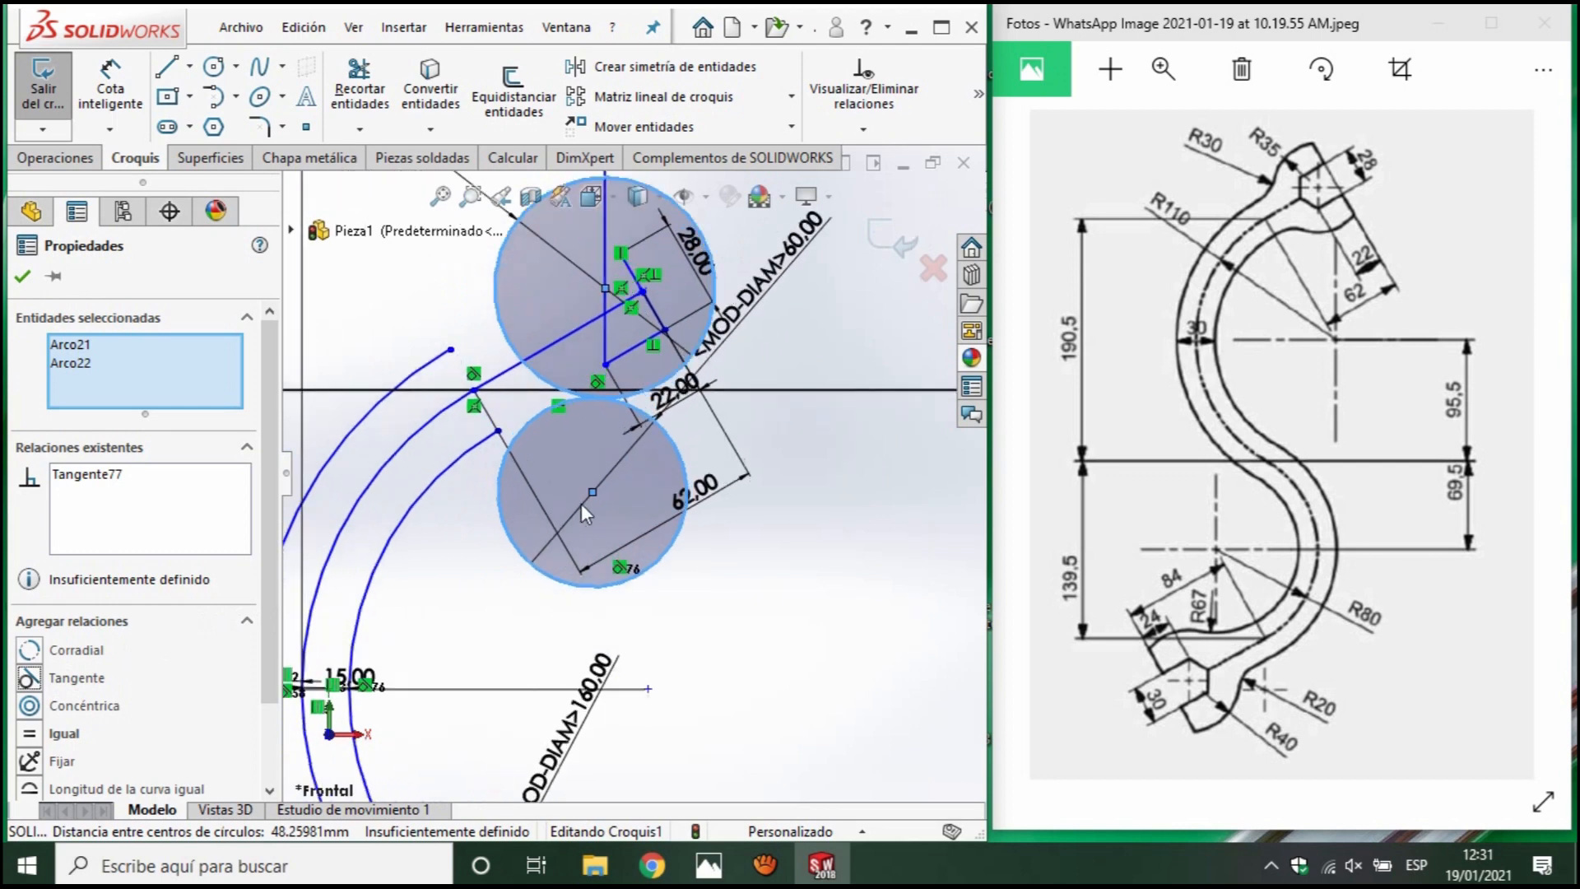
drag(591, 492, 558, 505)
click(633, 631)
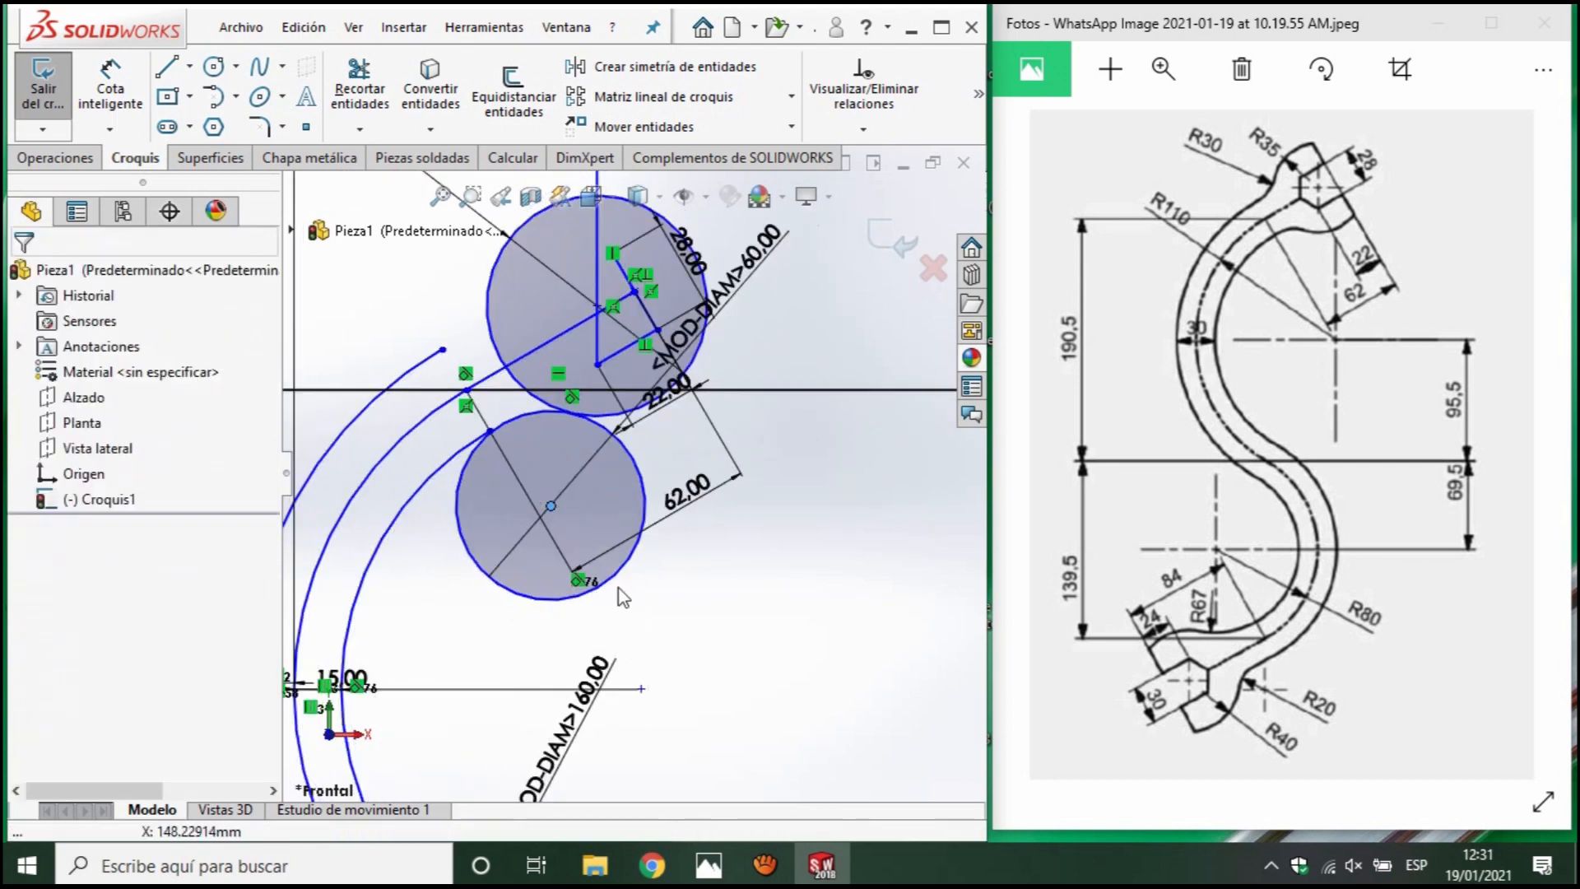
key(ctrl+z)
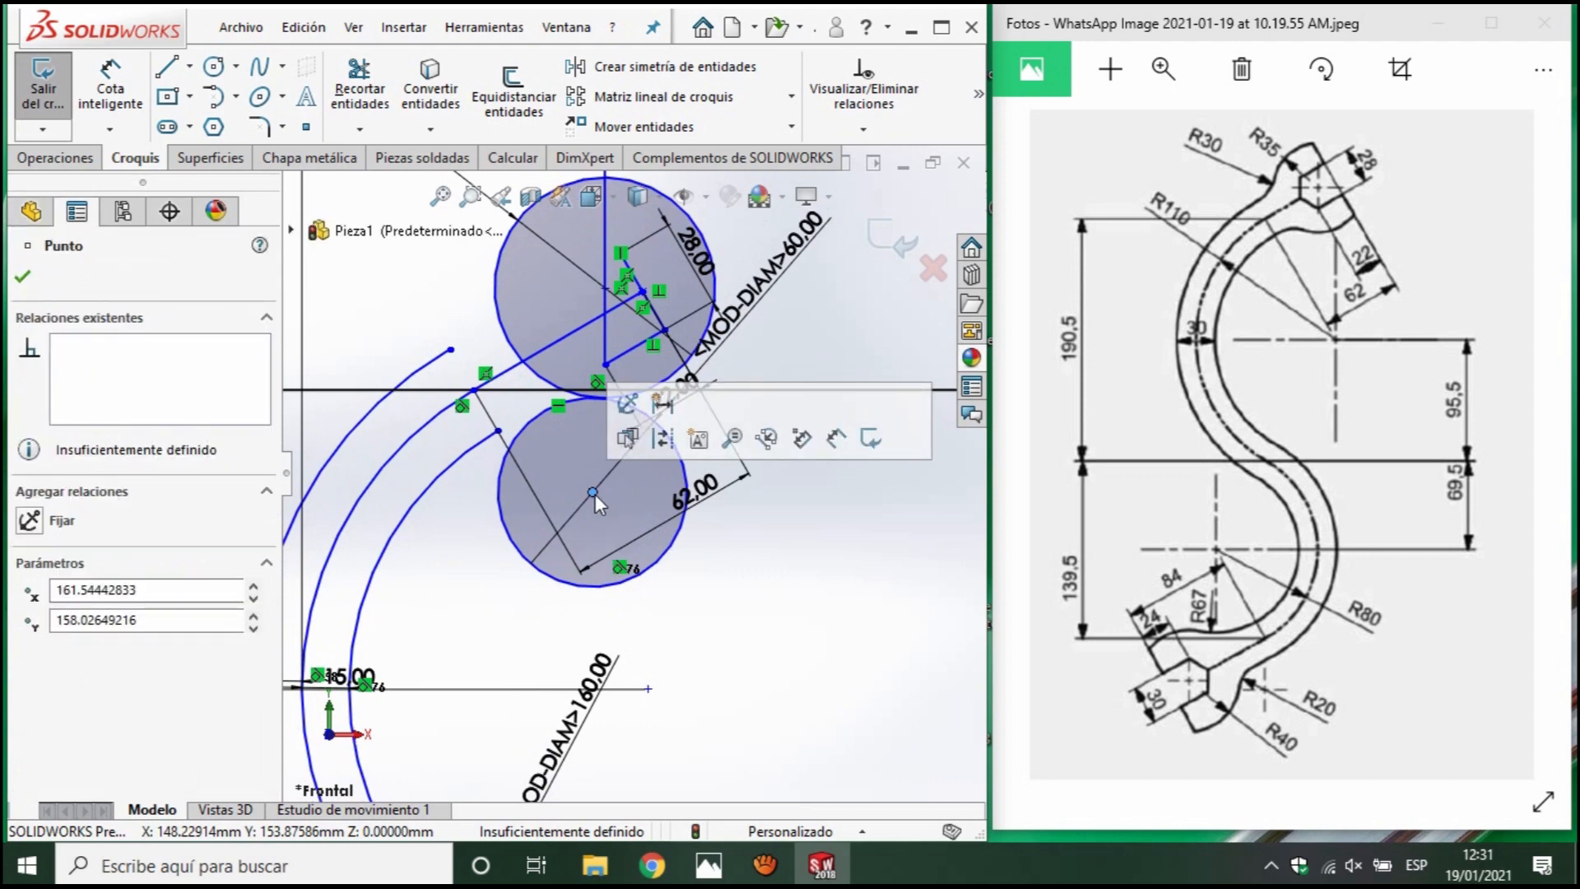
Try to fix the inner offset arc in place, and undo the Fix relation.
click(396, 537)
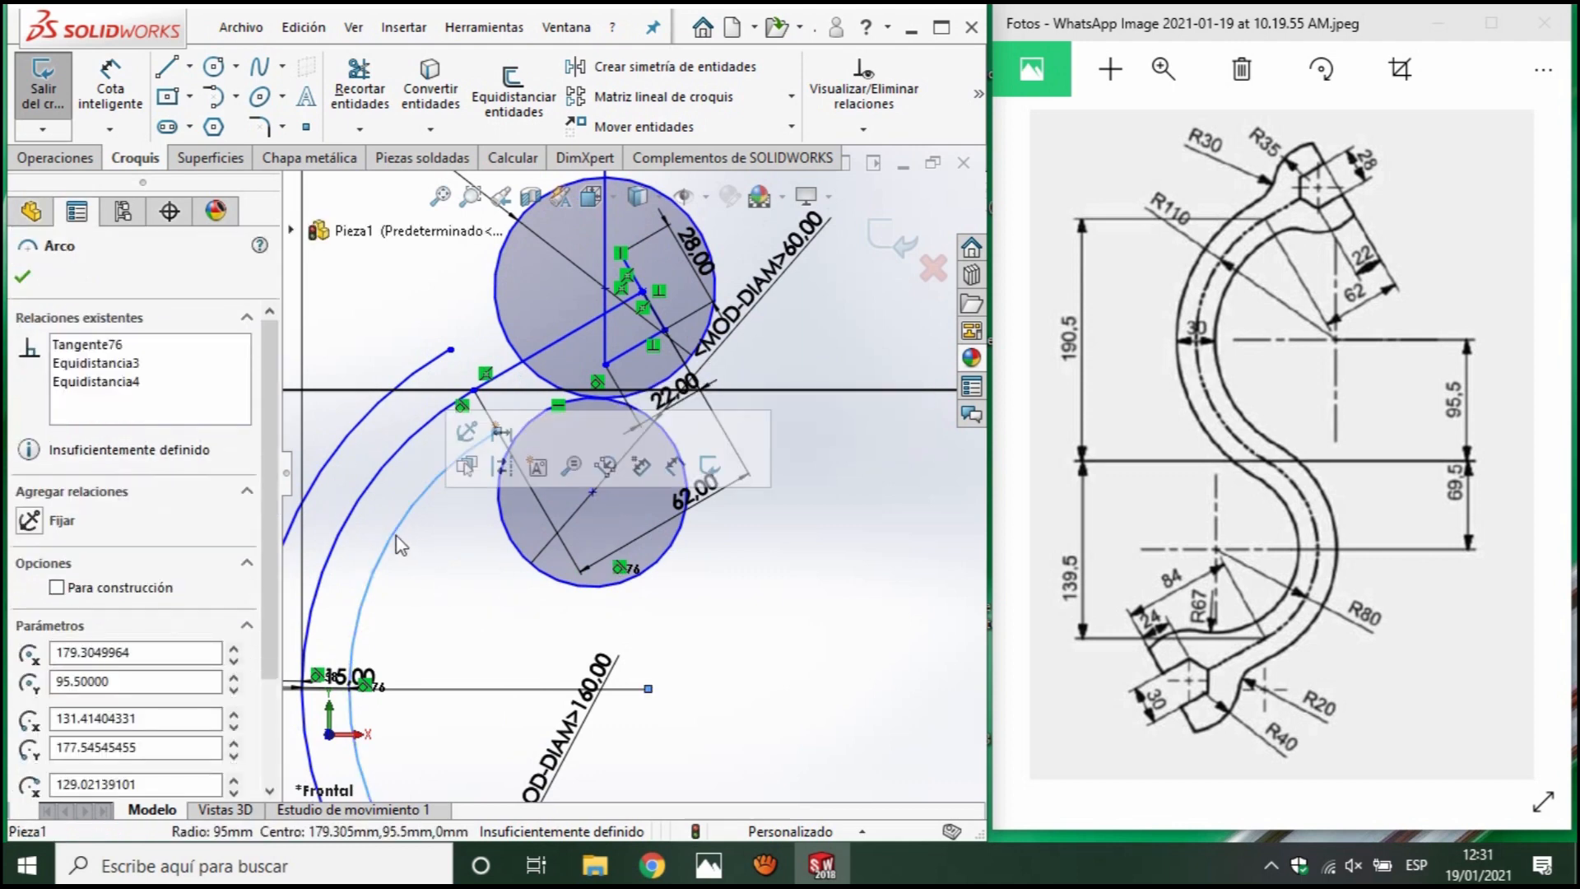
right_click(400, 545)
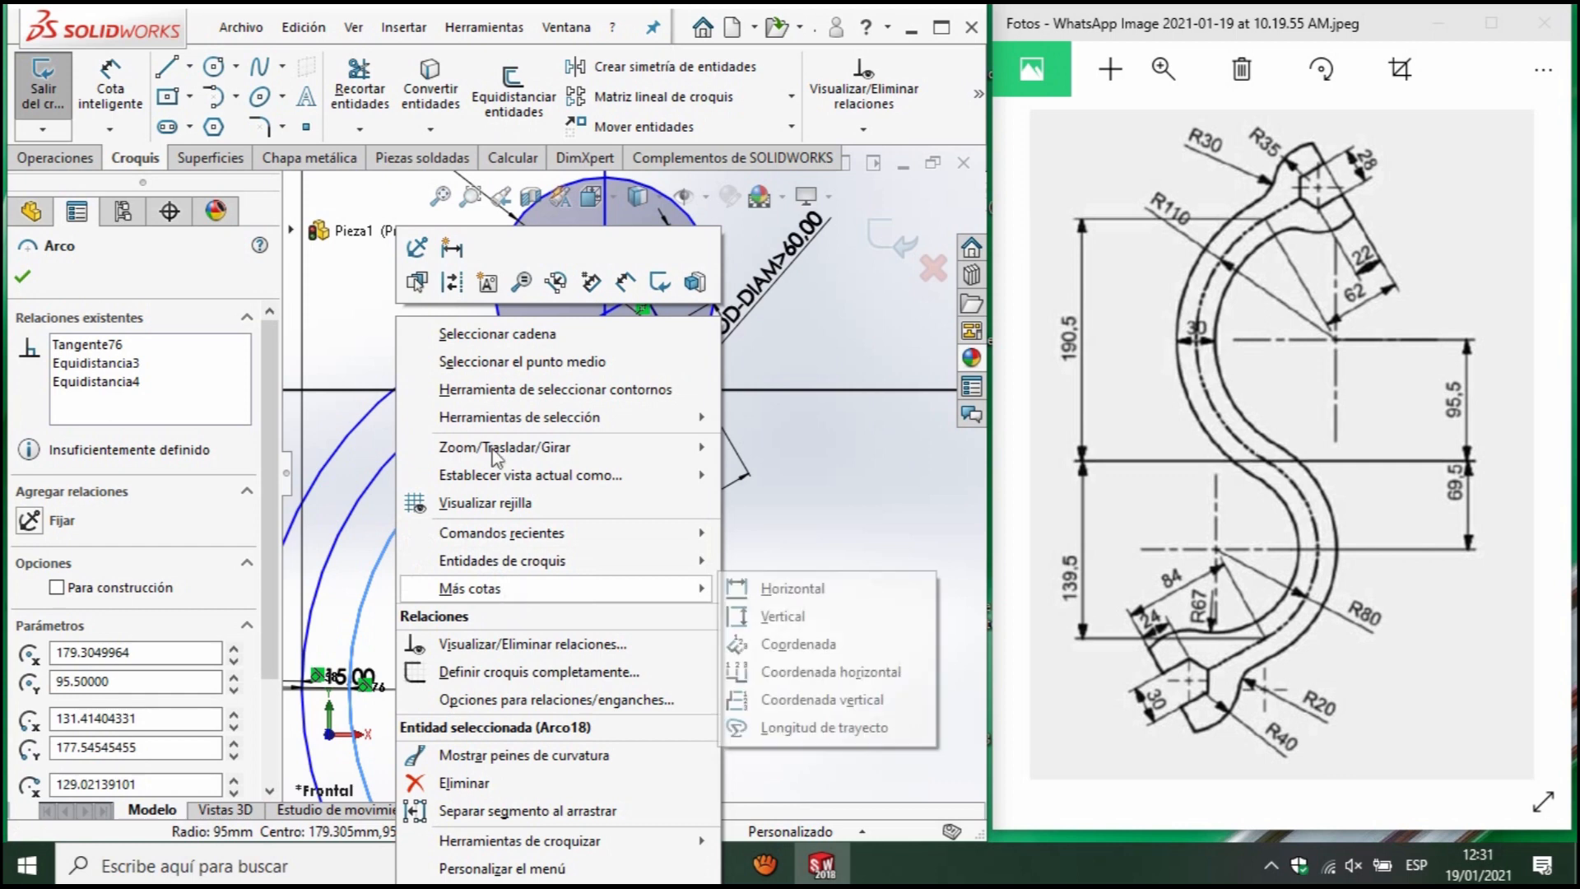
click(418, 247)
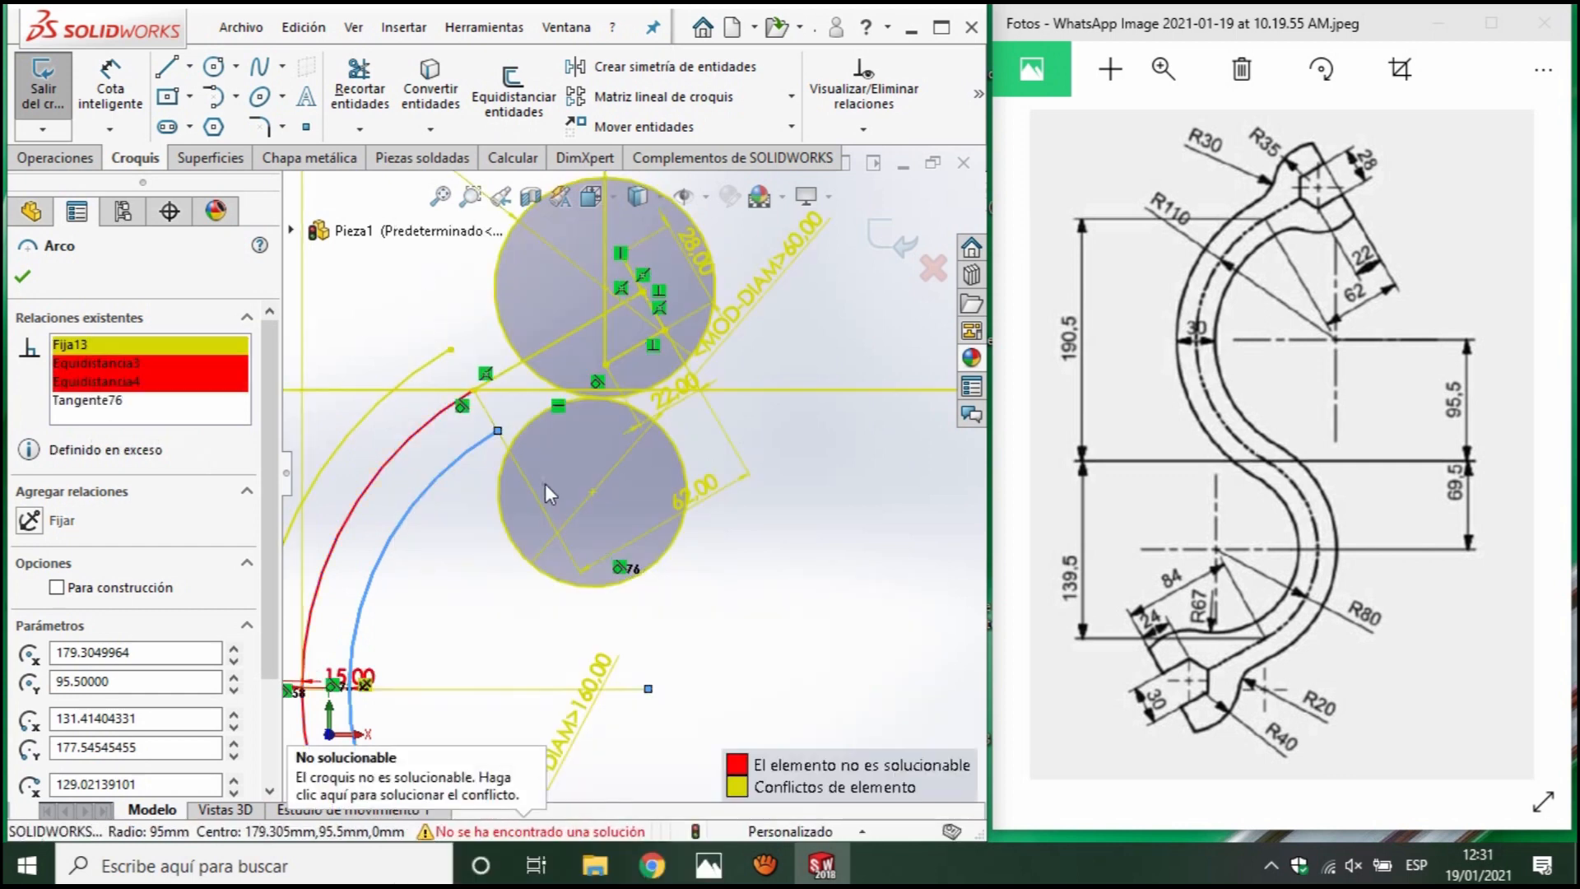
click(591, 493)
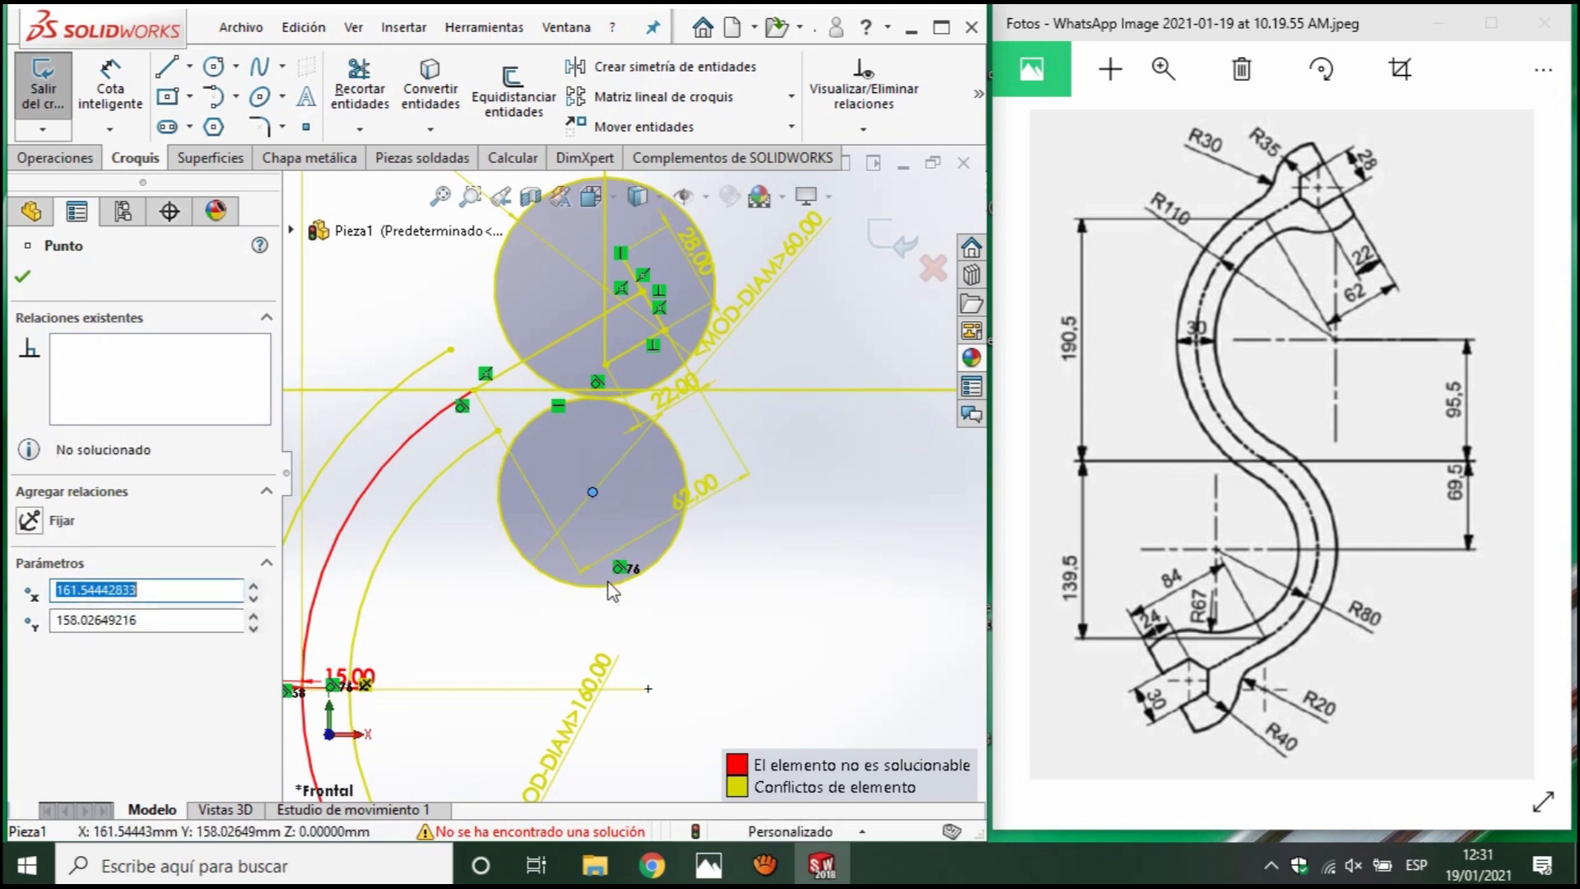
click(718, 613)
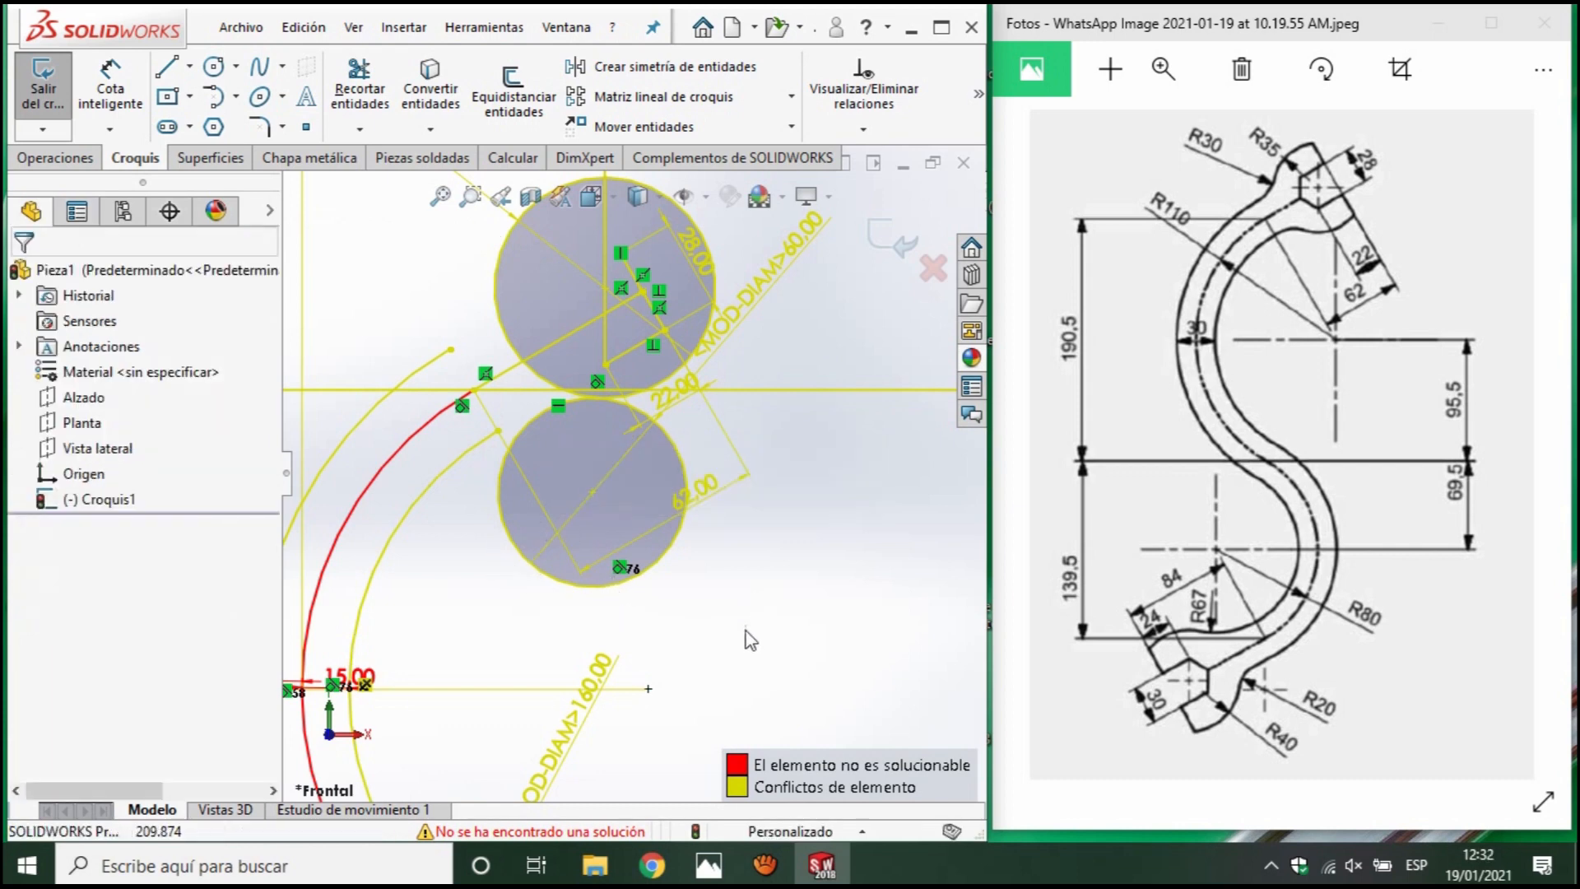
key(ctrl+z)
click(790, 644)
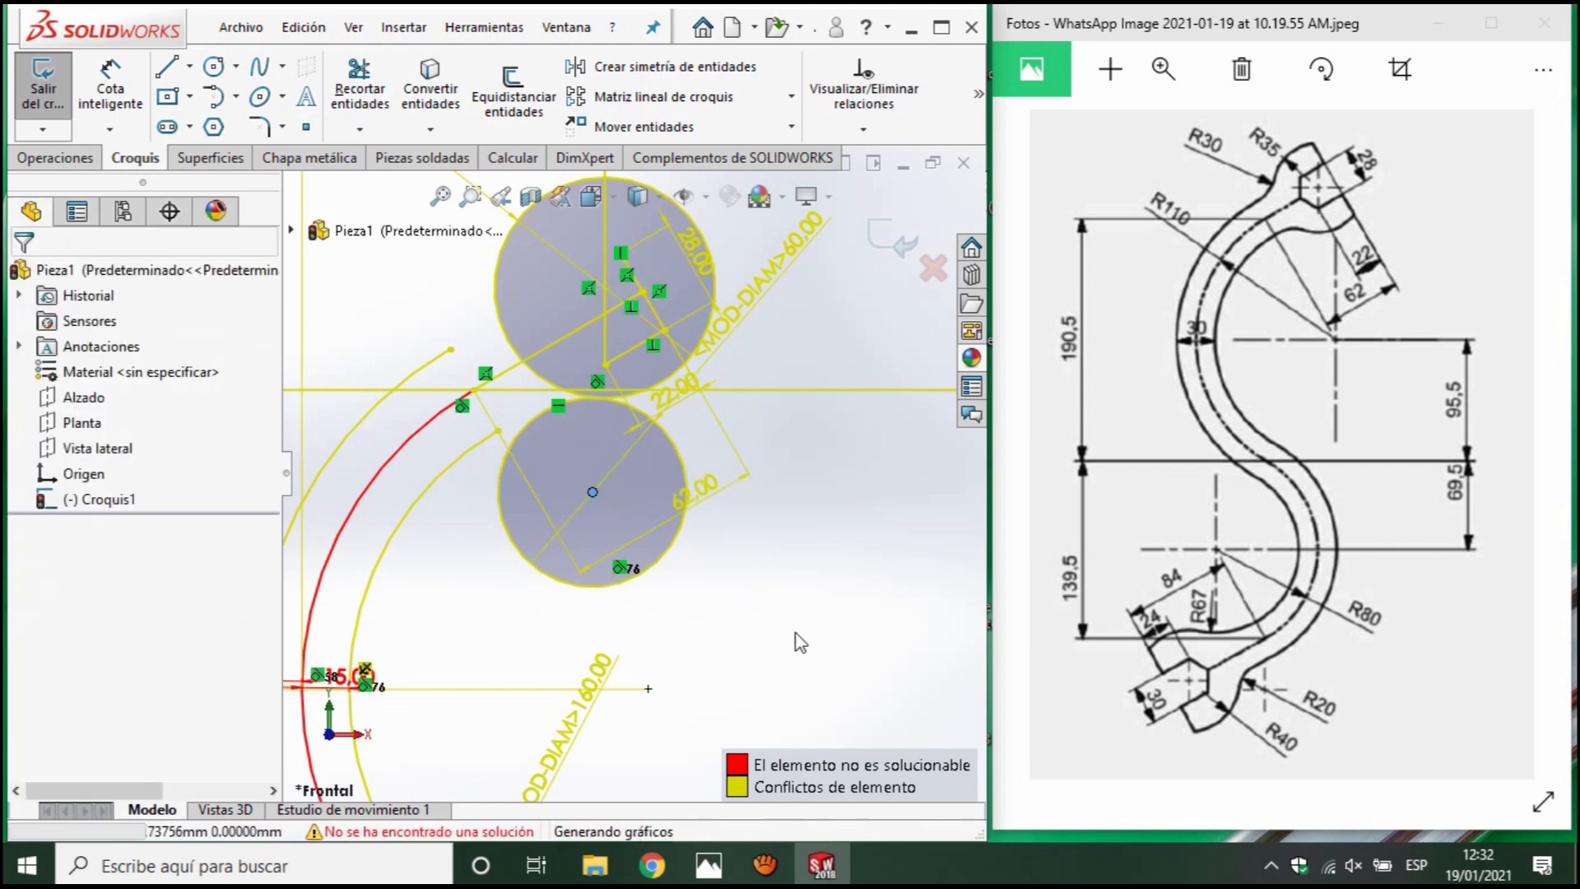
key(ctrl+z)
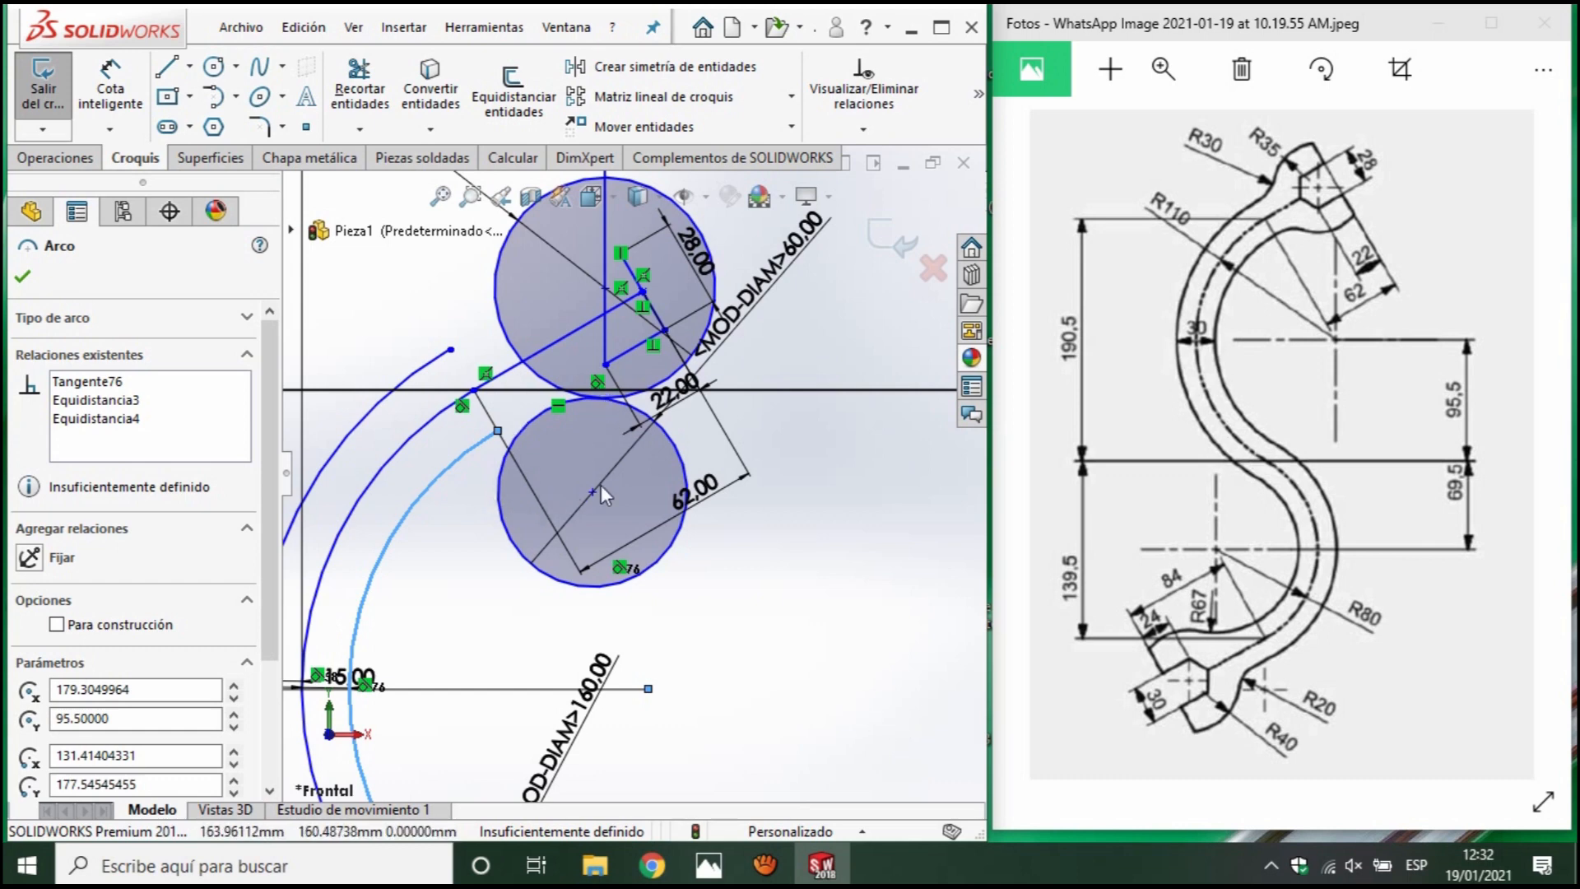
Try placing the 70 mm circle's centre where the vertical line crosses the inclined line from the middle arc's end, and undo it.
scroll(632, 471, up, 2)
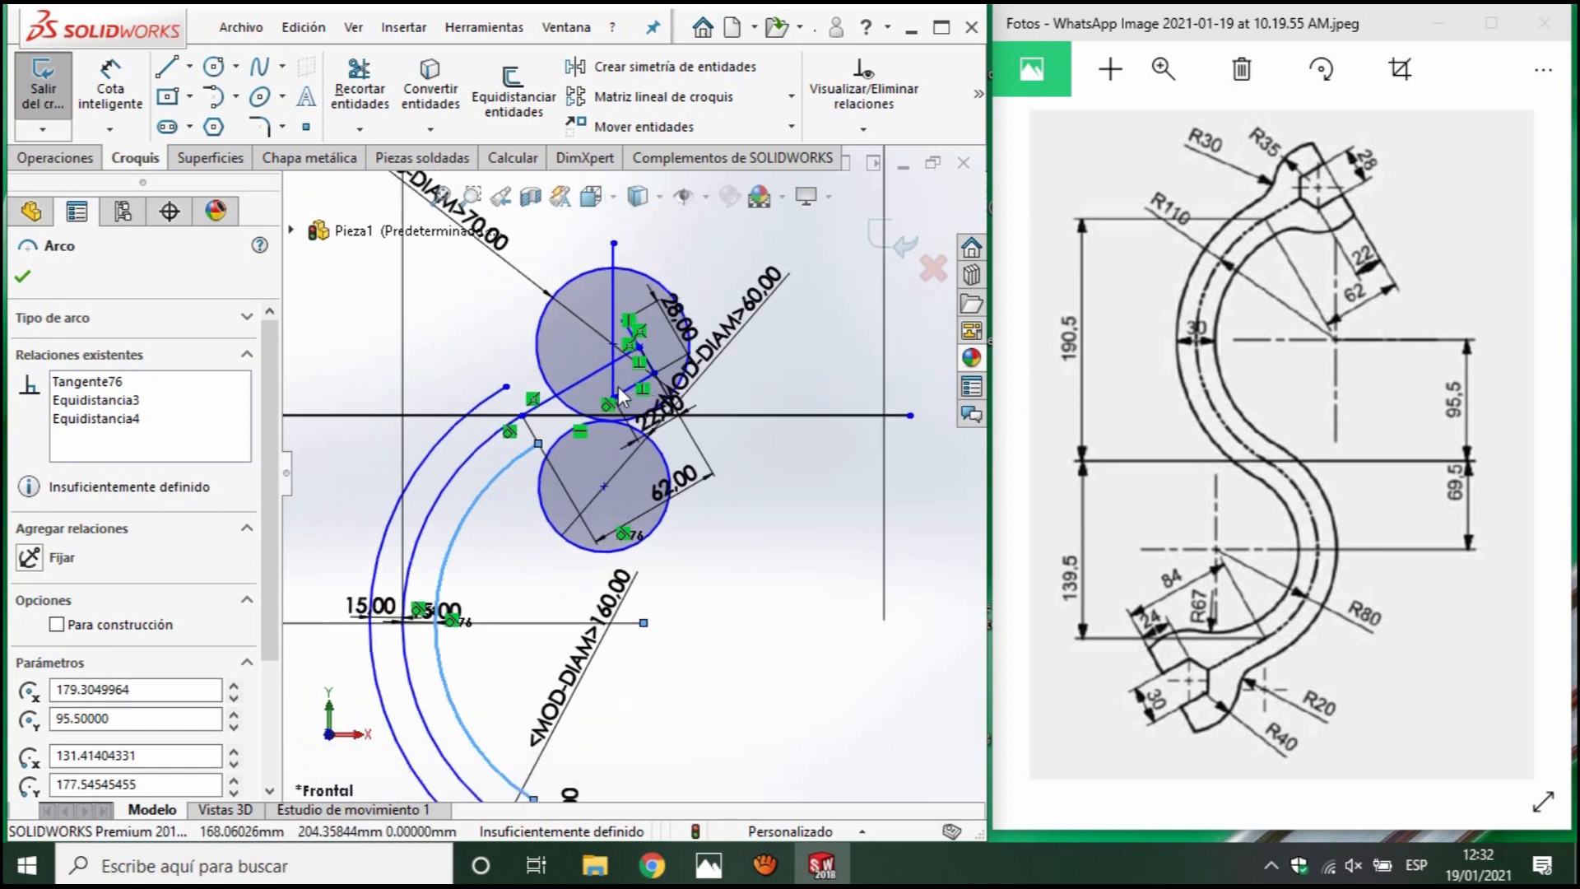
scroll(597, 362, down, 2)
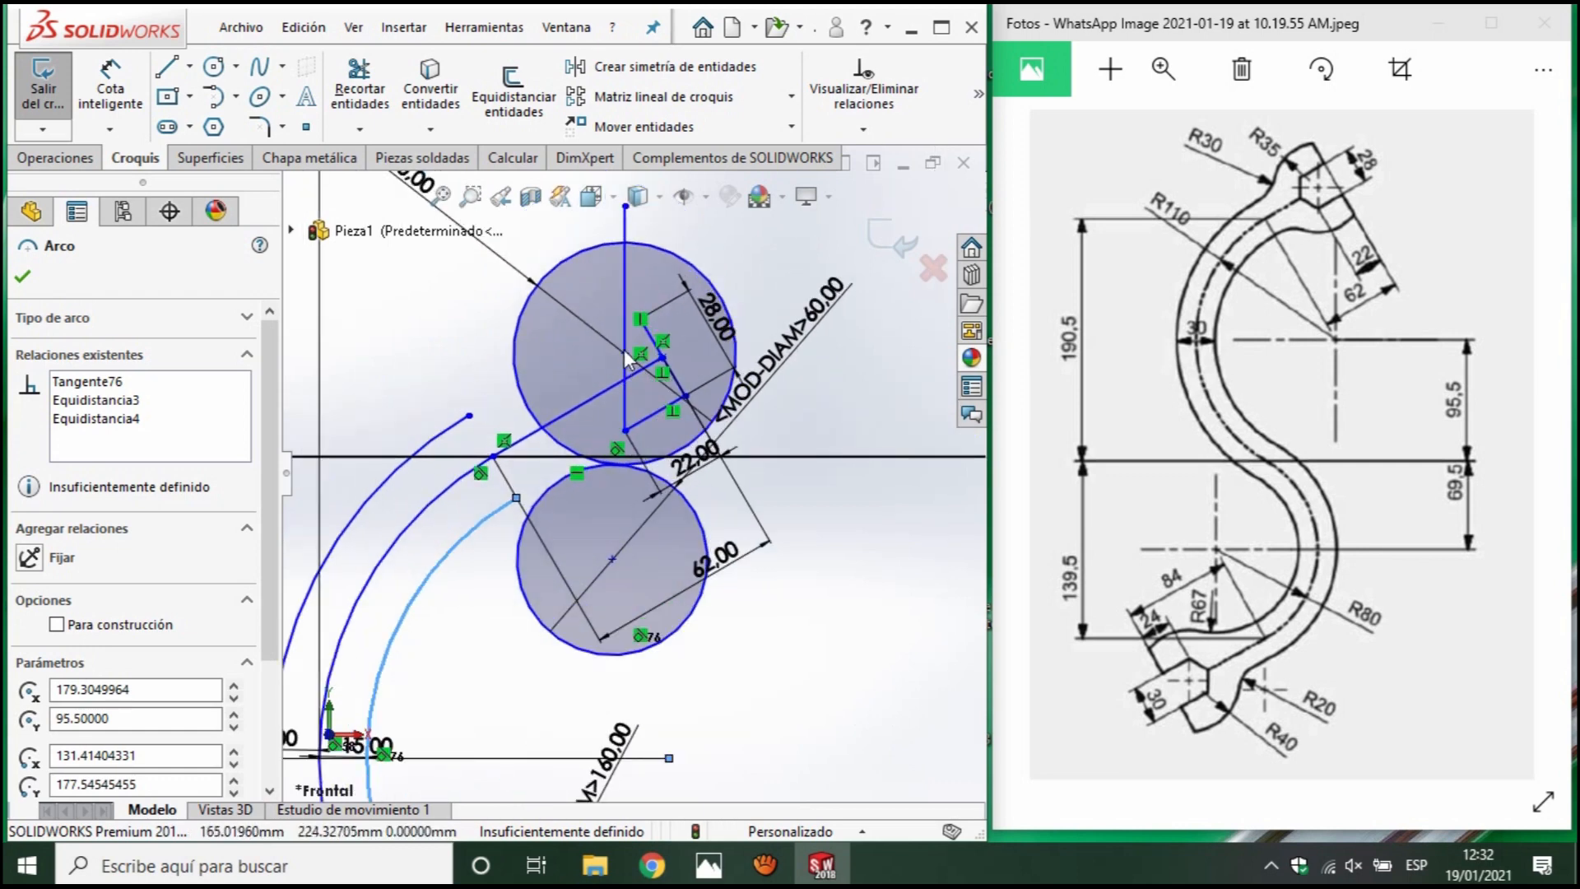
click(626, 356)
mouse_move(624, 378)
mouse_down()
mouse_move(619, 392)
mouse_move(639, 370)
mouse_move(642, 382)
mouse_up()
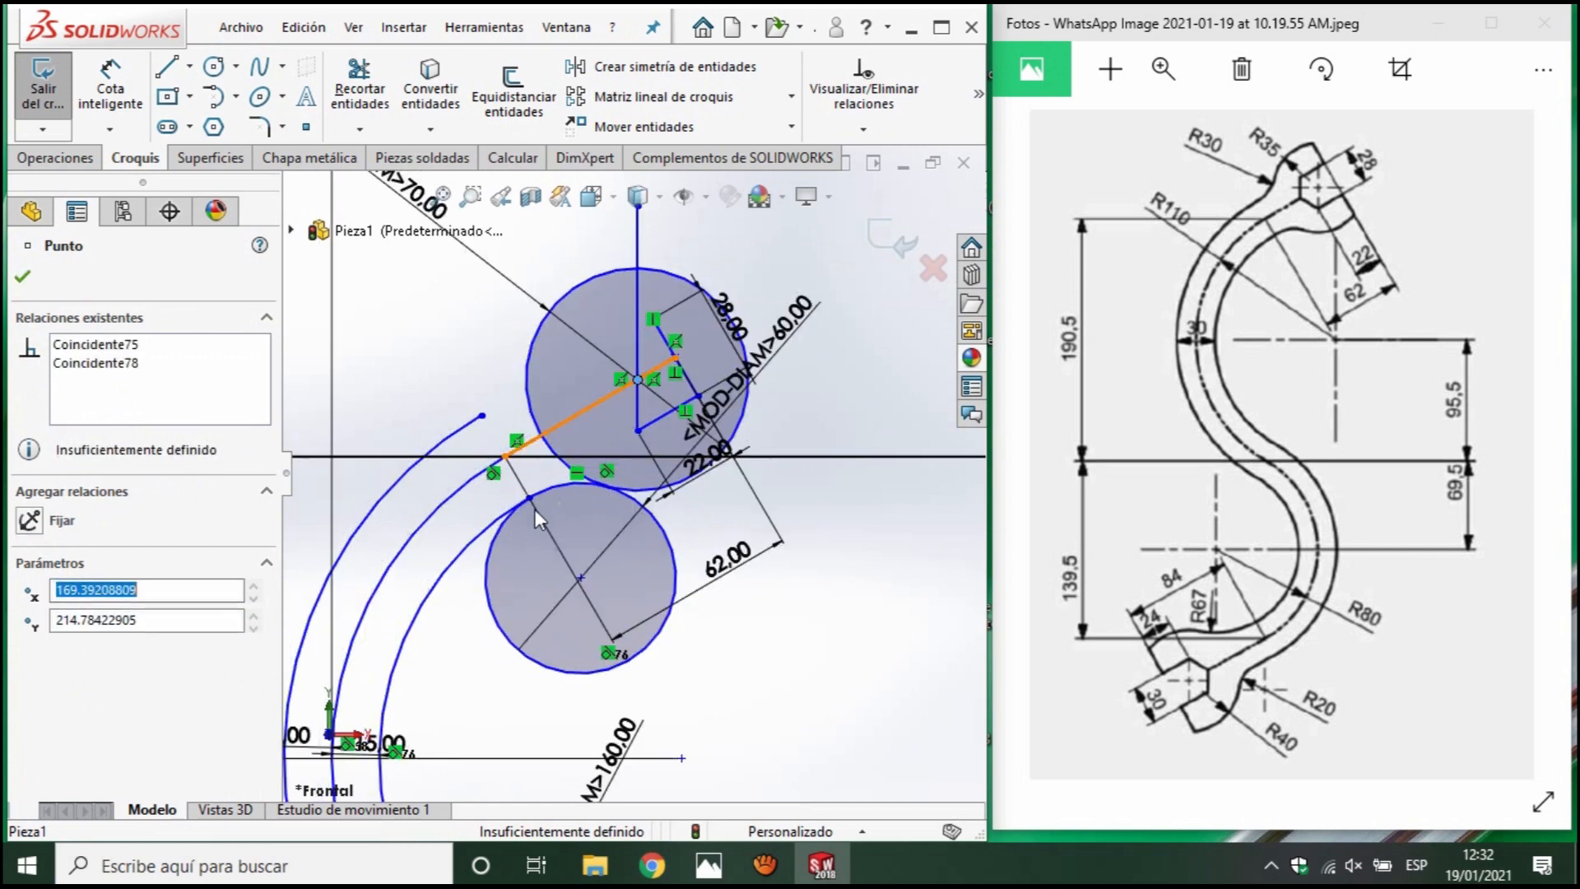
scroll(520, 507, down, 4)
scroll(531, 507, up, 3)
scroll(608, 506, down, 2)
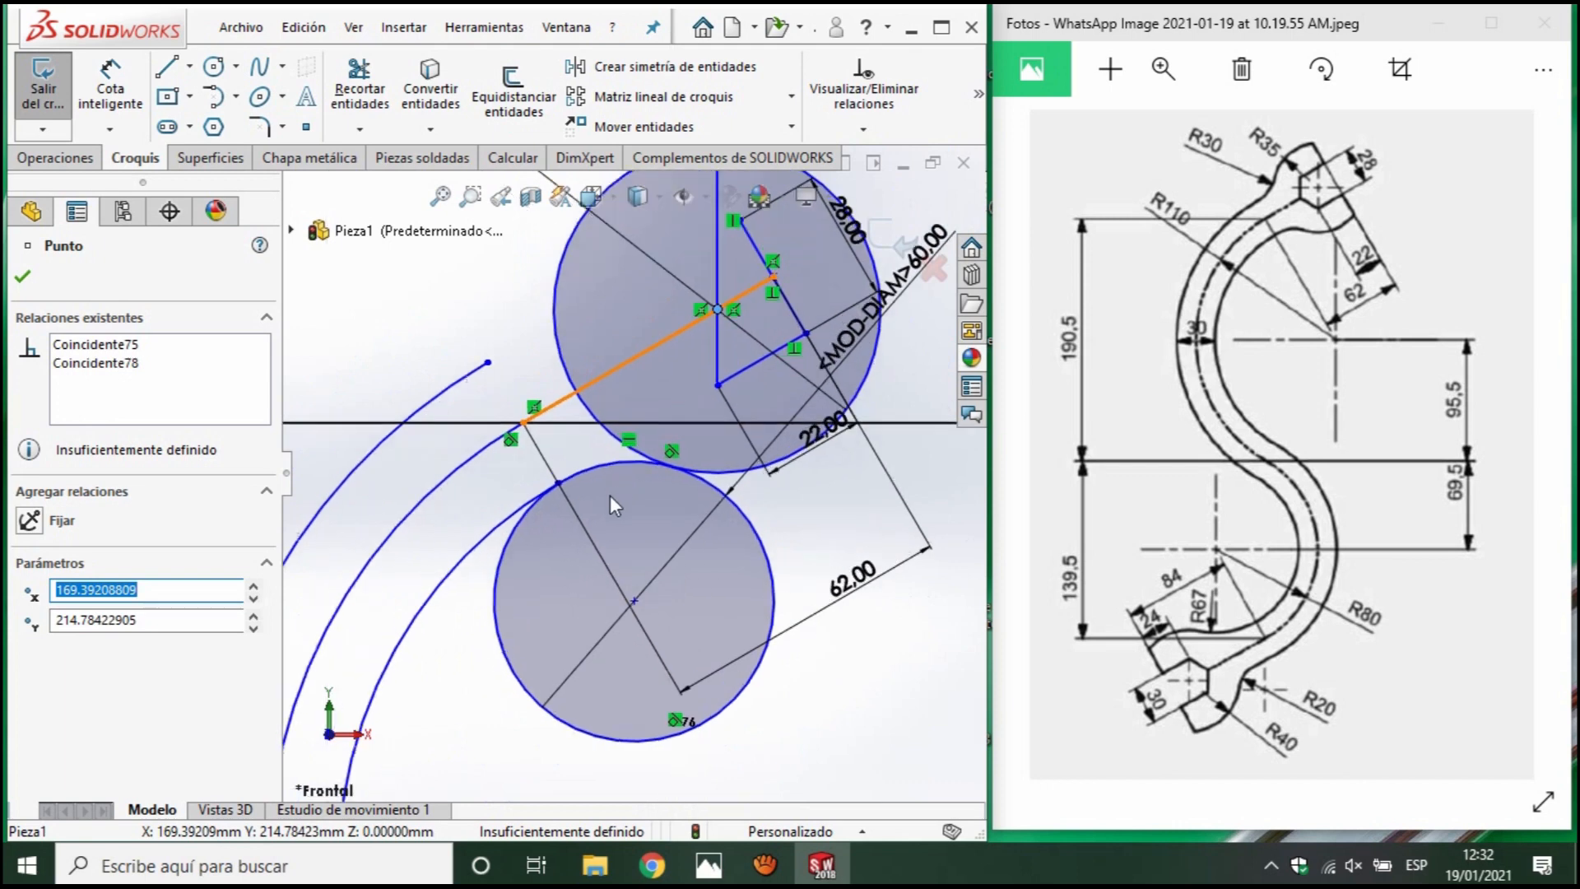
click(586, 461)
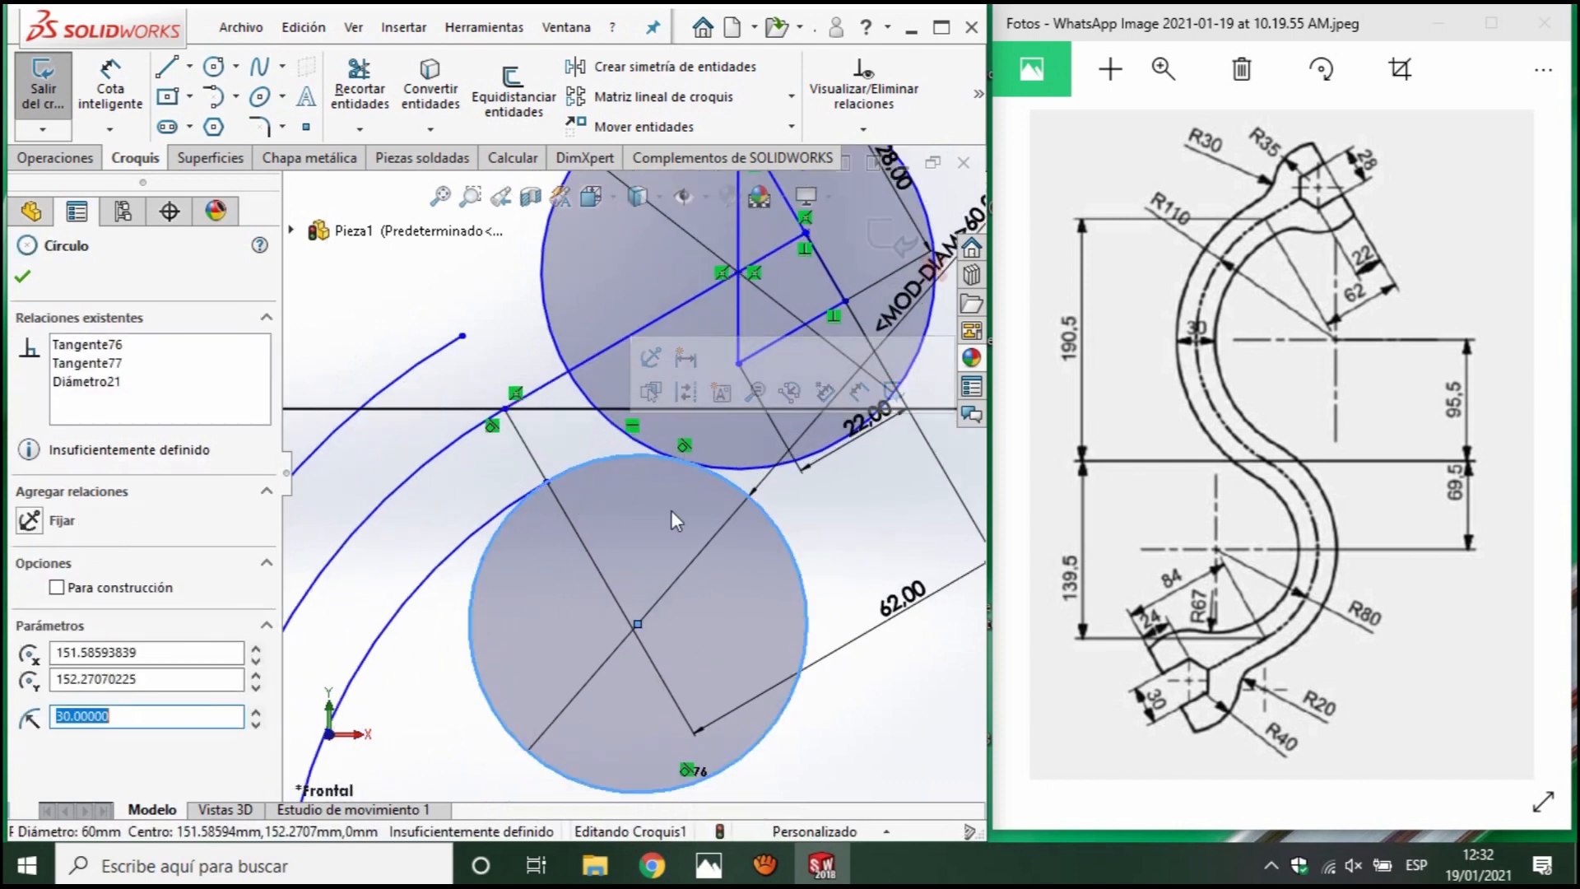
key(ctrl+z)
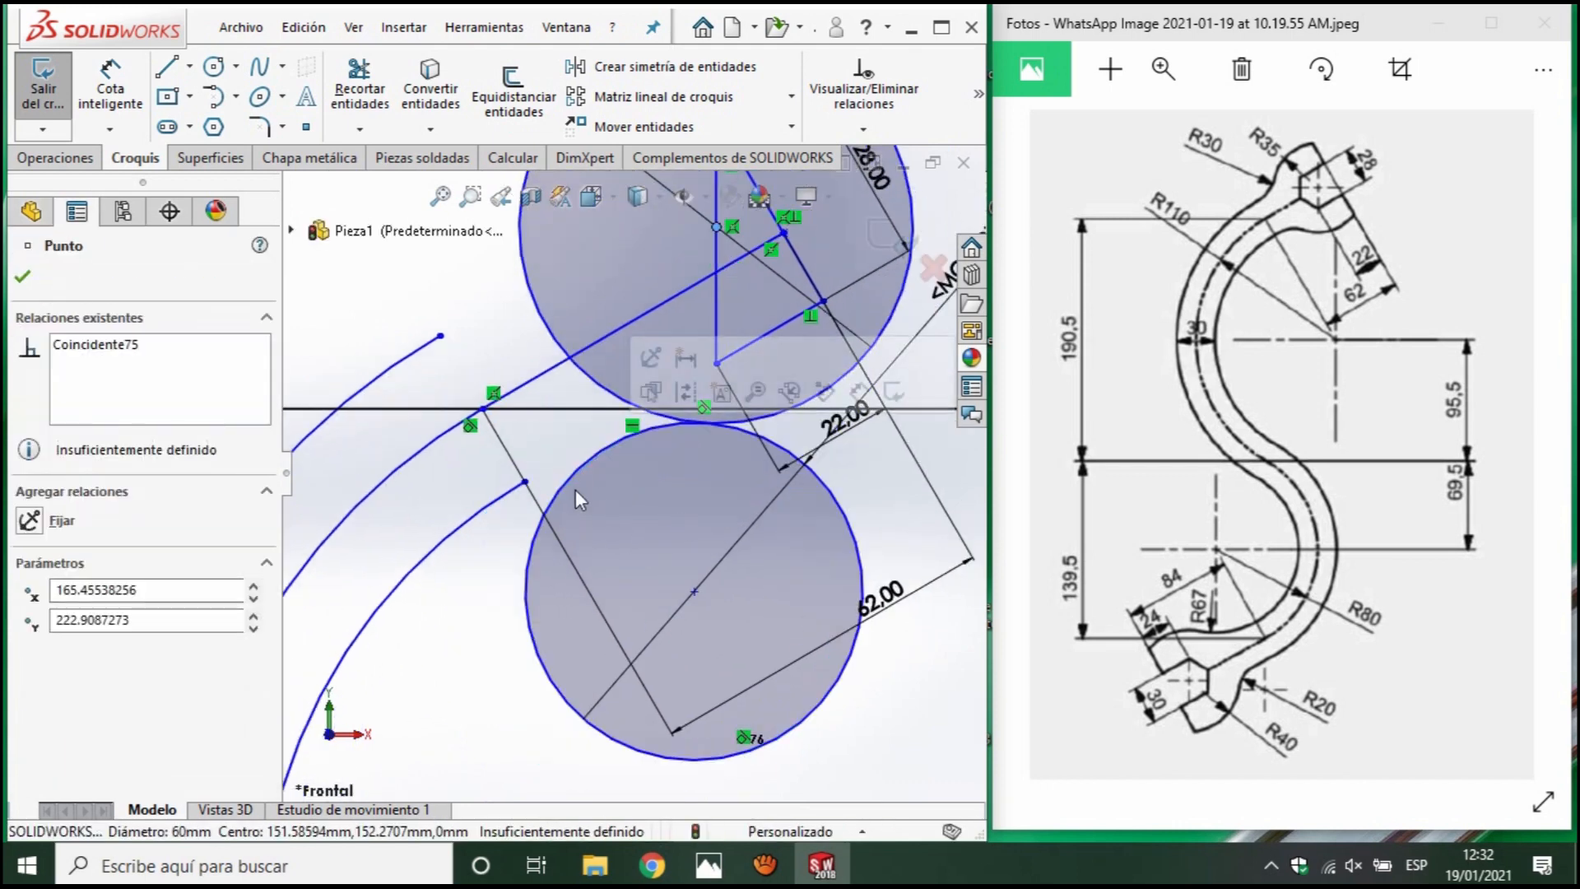
Try making the 60 mm circle tangent to the inner offset arc and shifting the circle's centre slightly.
click(581, 466)
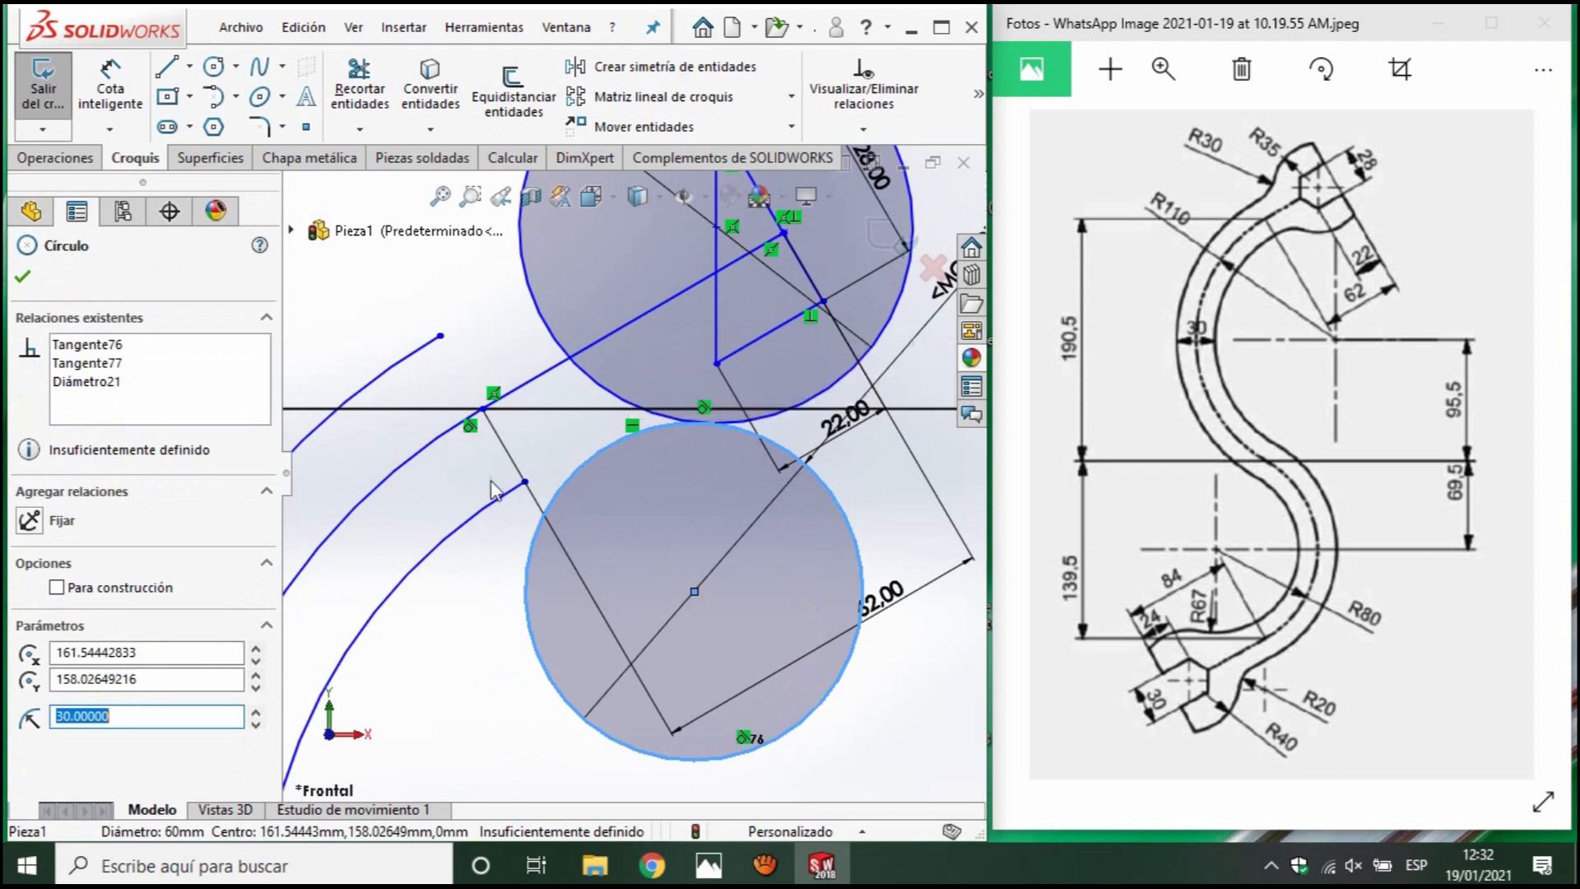
click(466, 526)
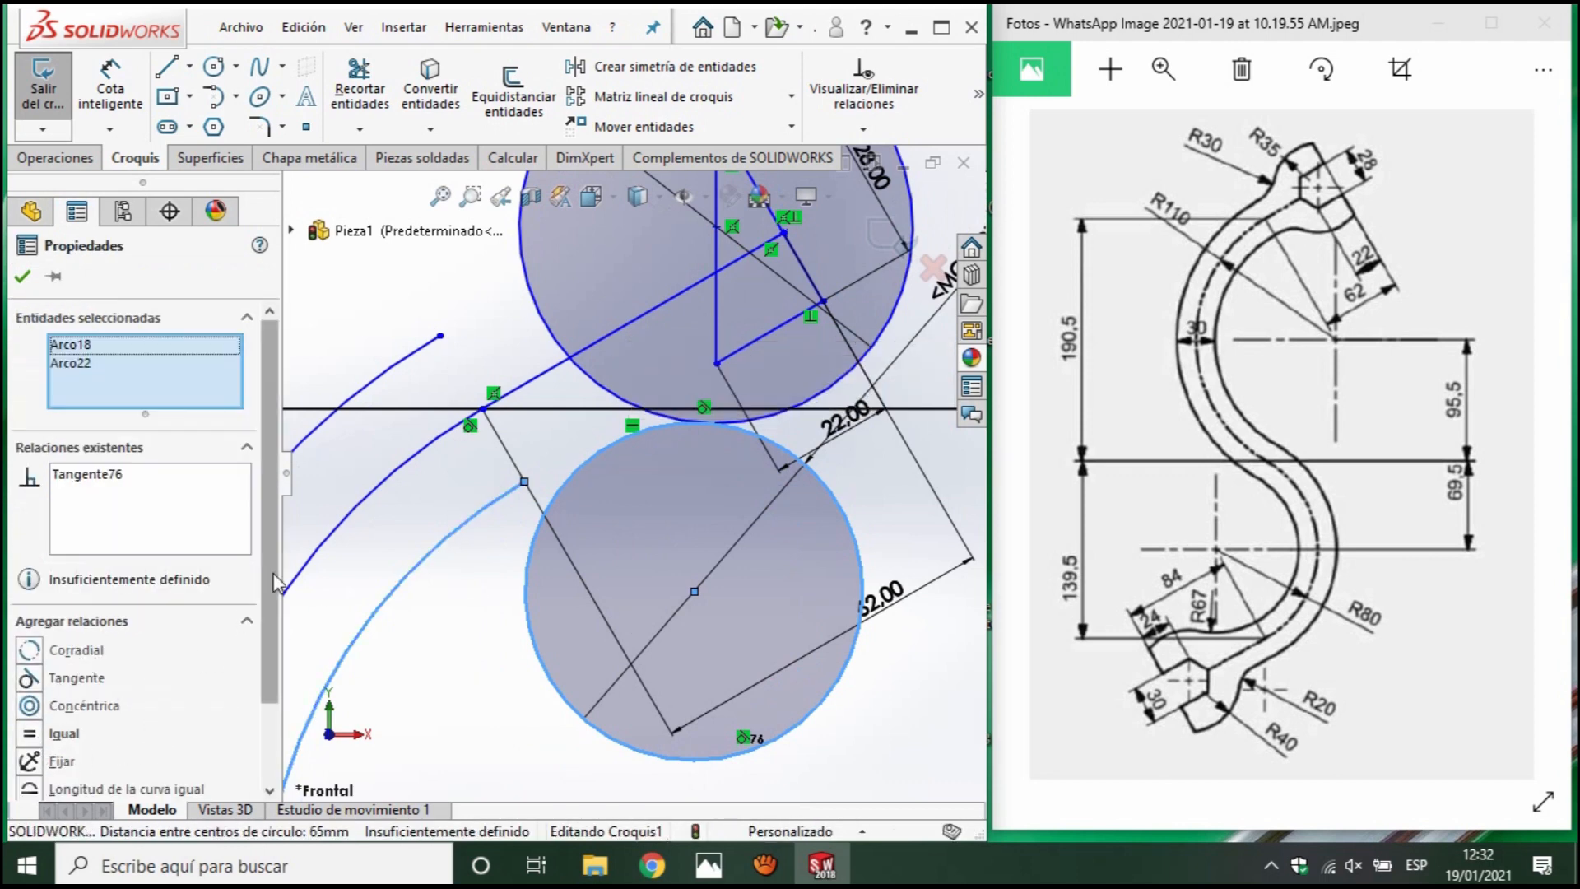
scroll(242, 629, down, 3)
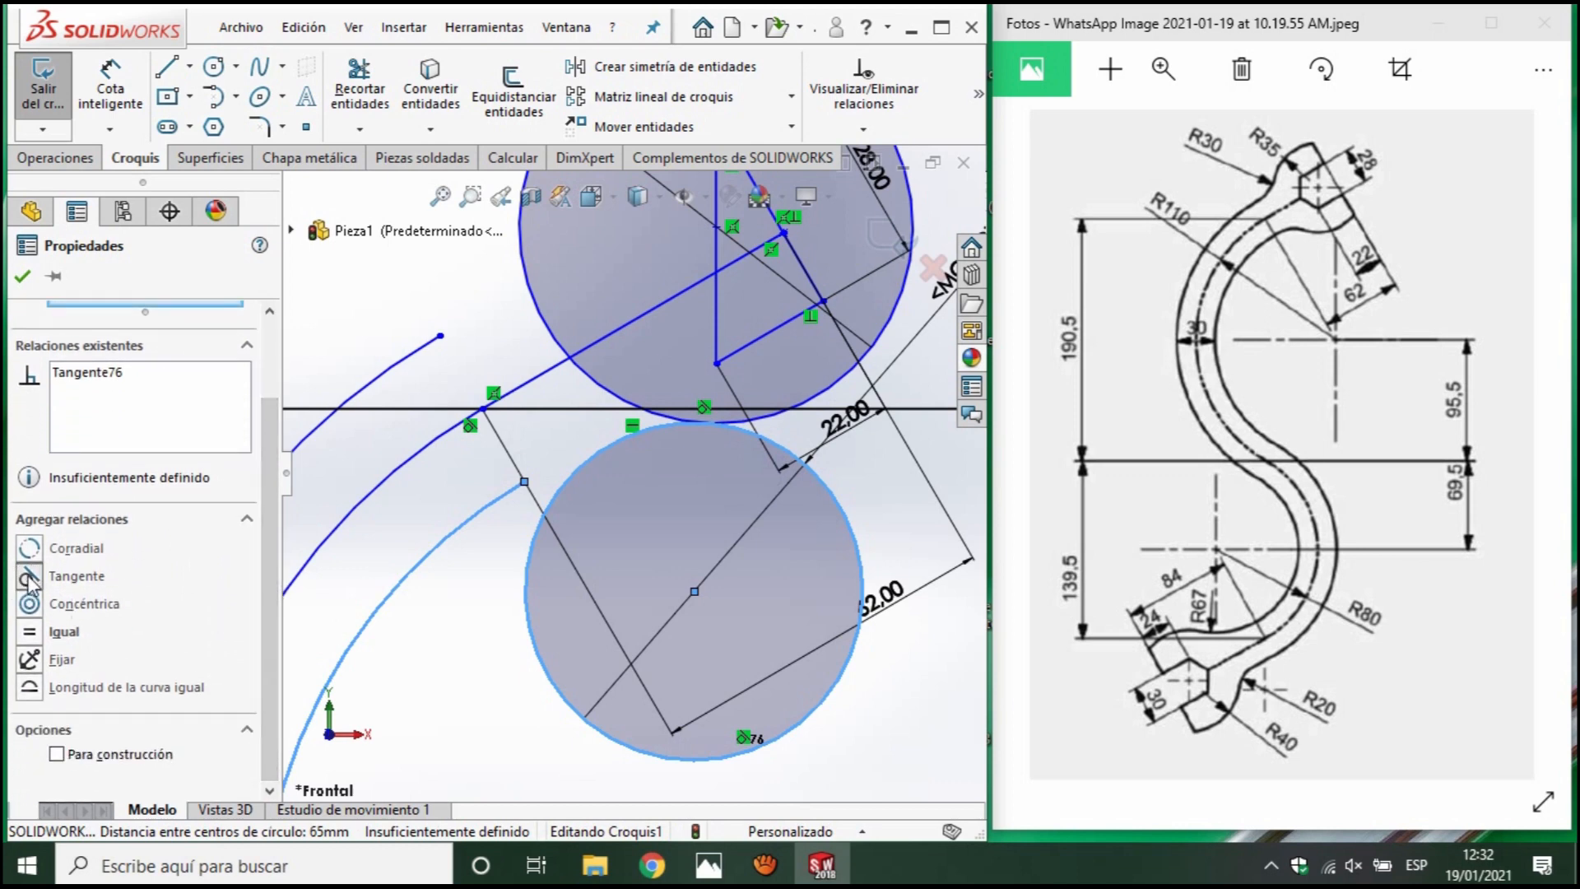
click(522, 739)
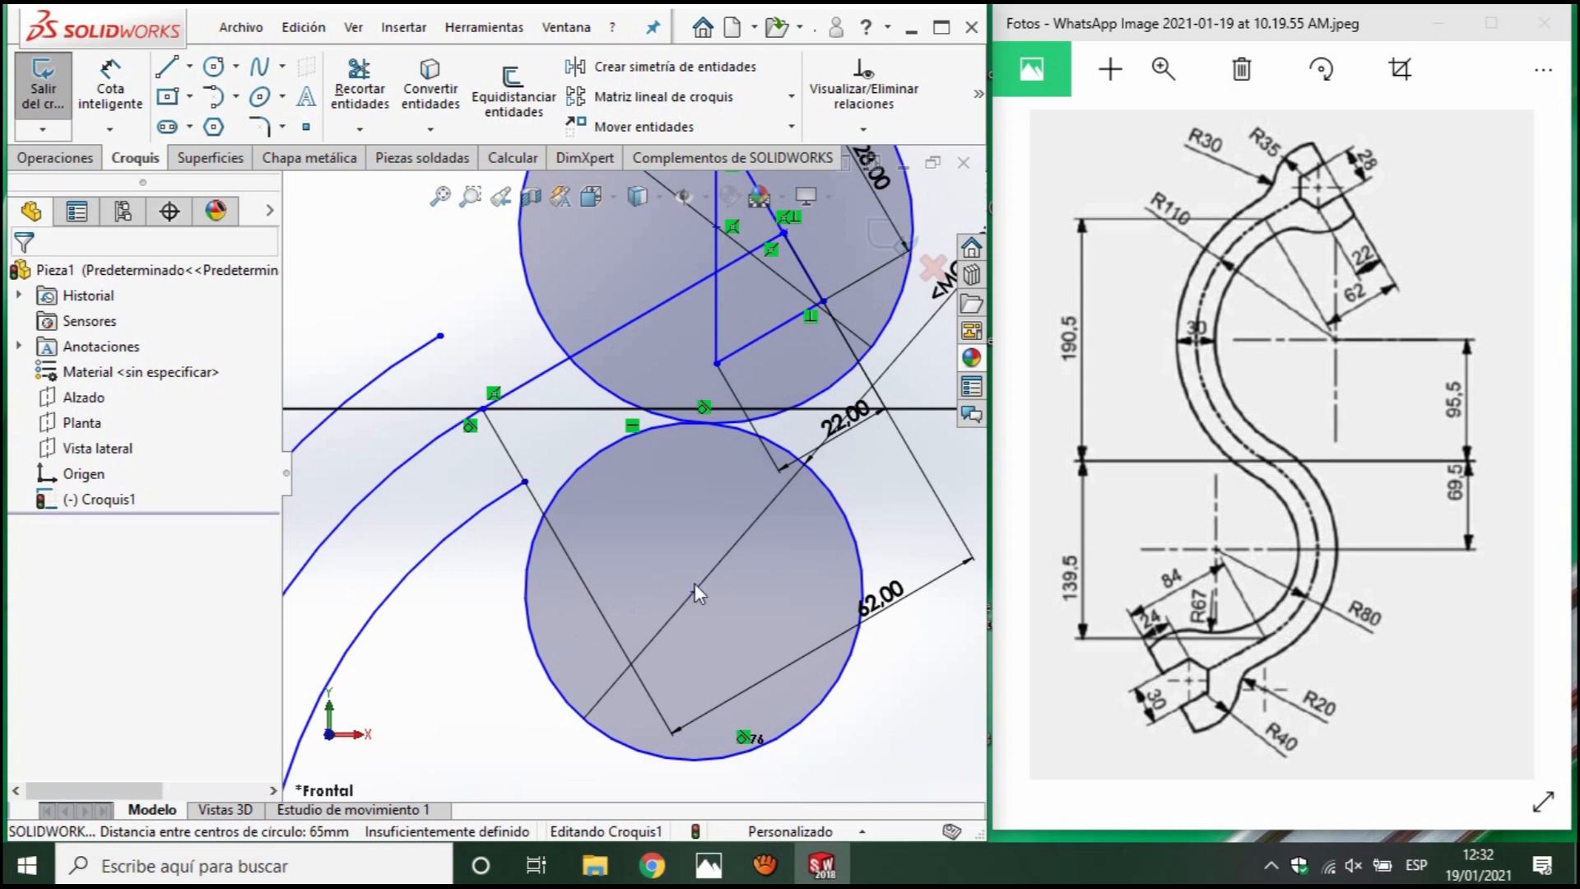
drag(693, 583, 689, 591)
click(634, 658)
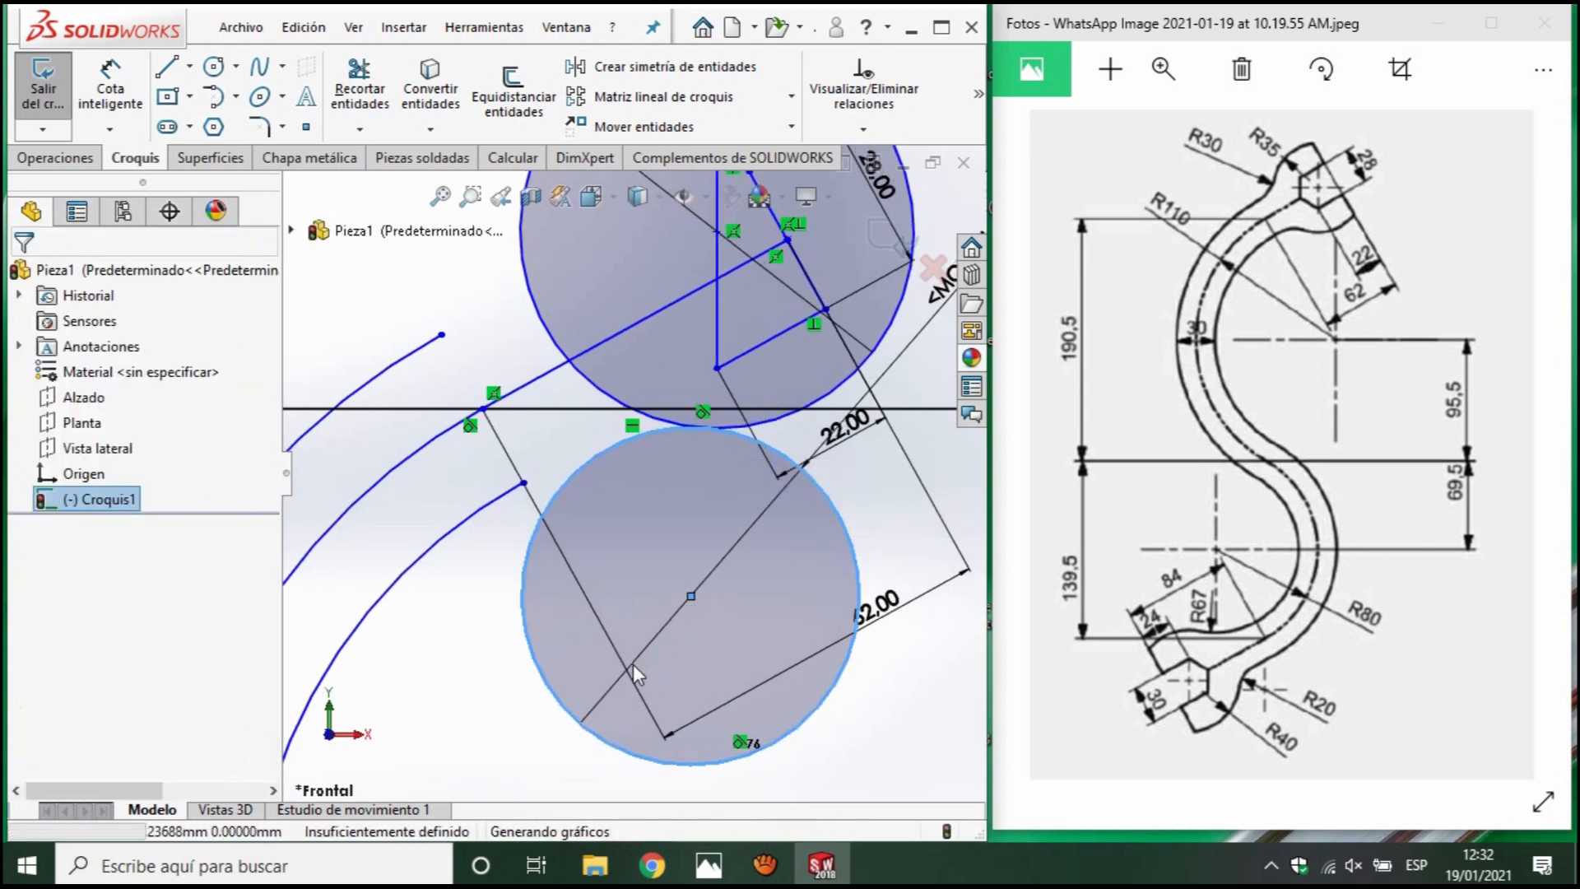
scroll(668, 568, up, 4)
click(854, 736)
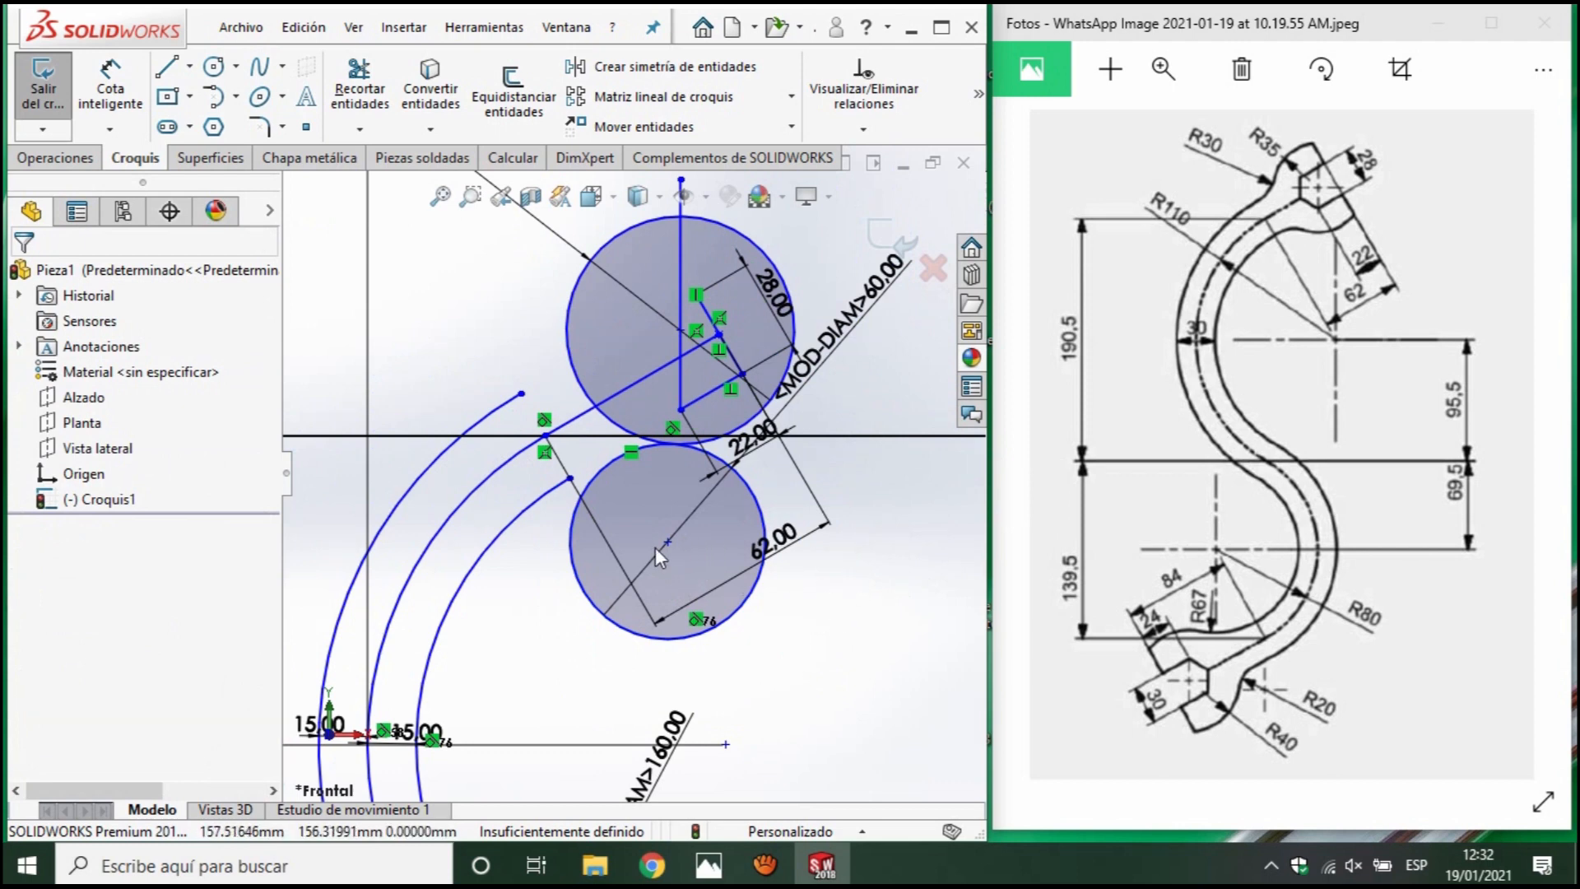
Delete the 60 mm circle below the 70 mm circle.
scroll(655, 481, up, 2)
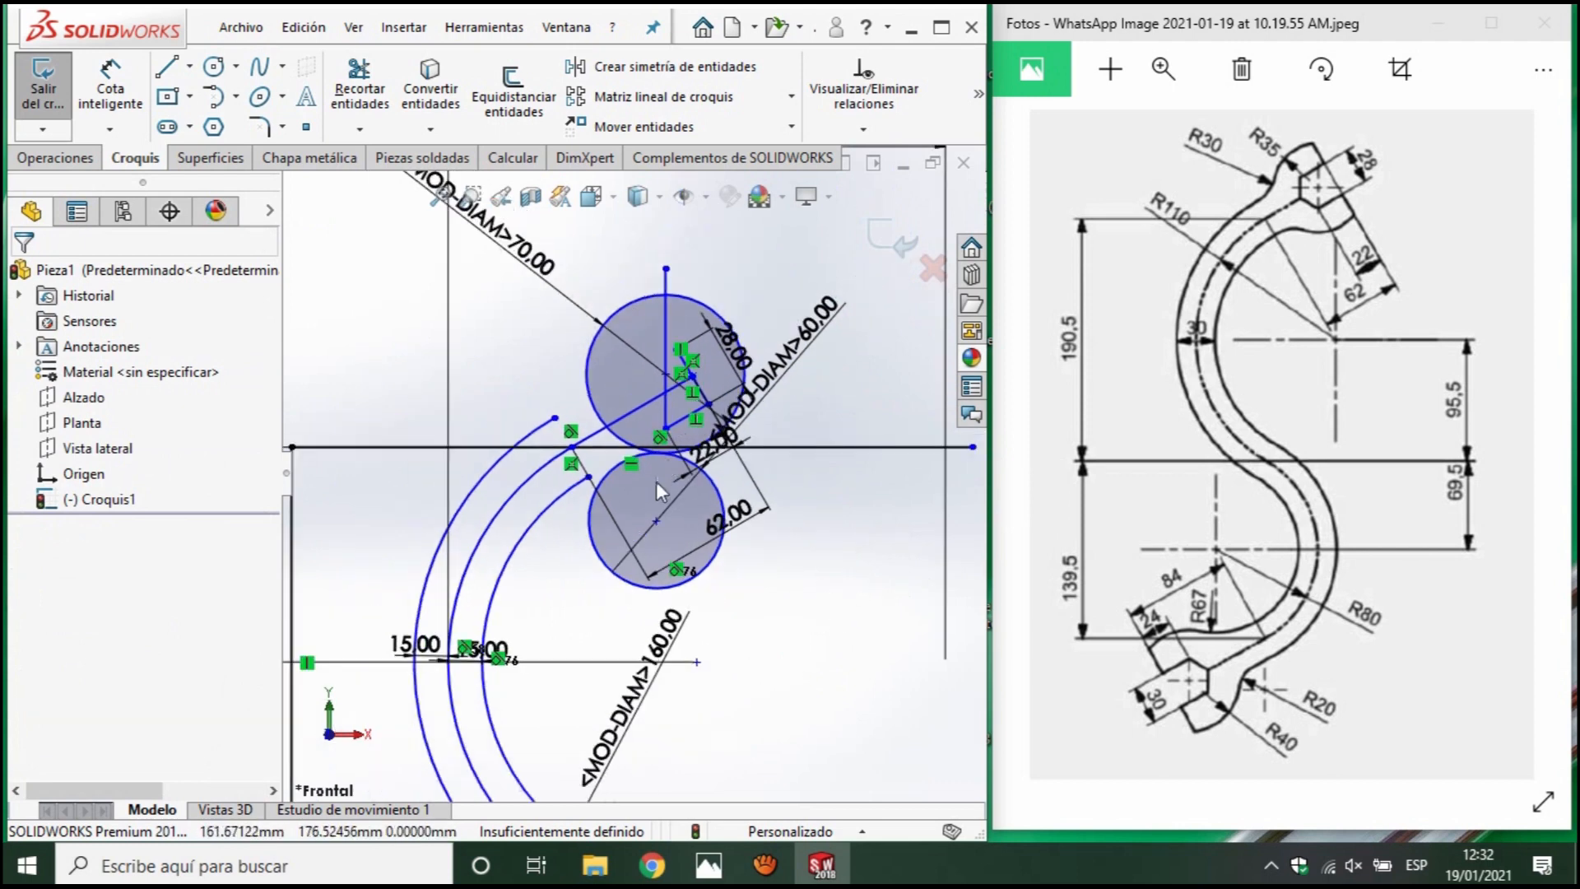
click(669, 517)
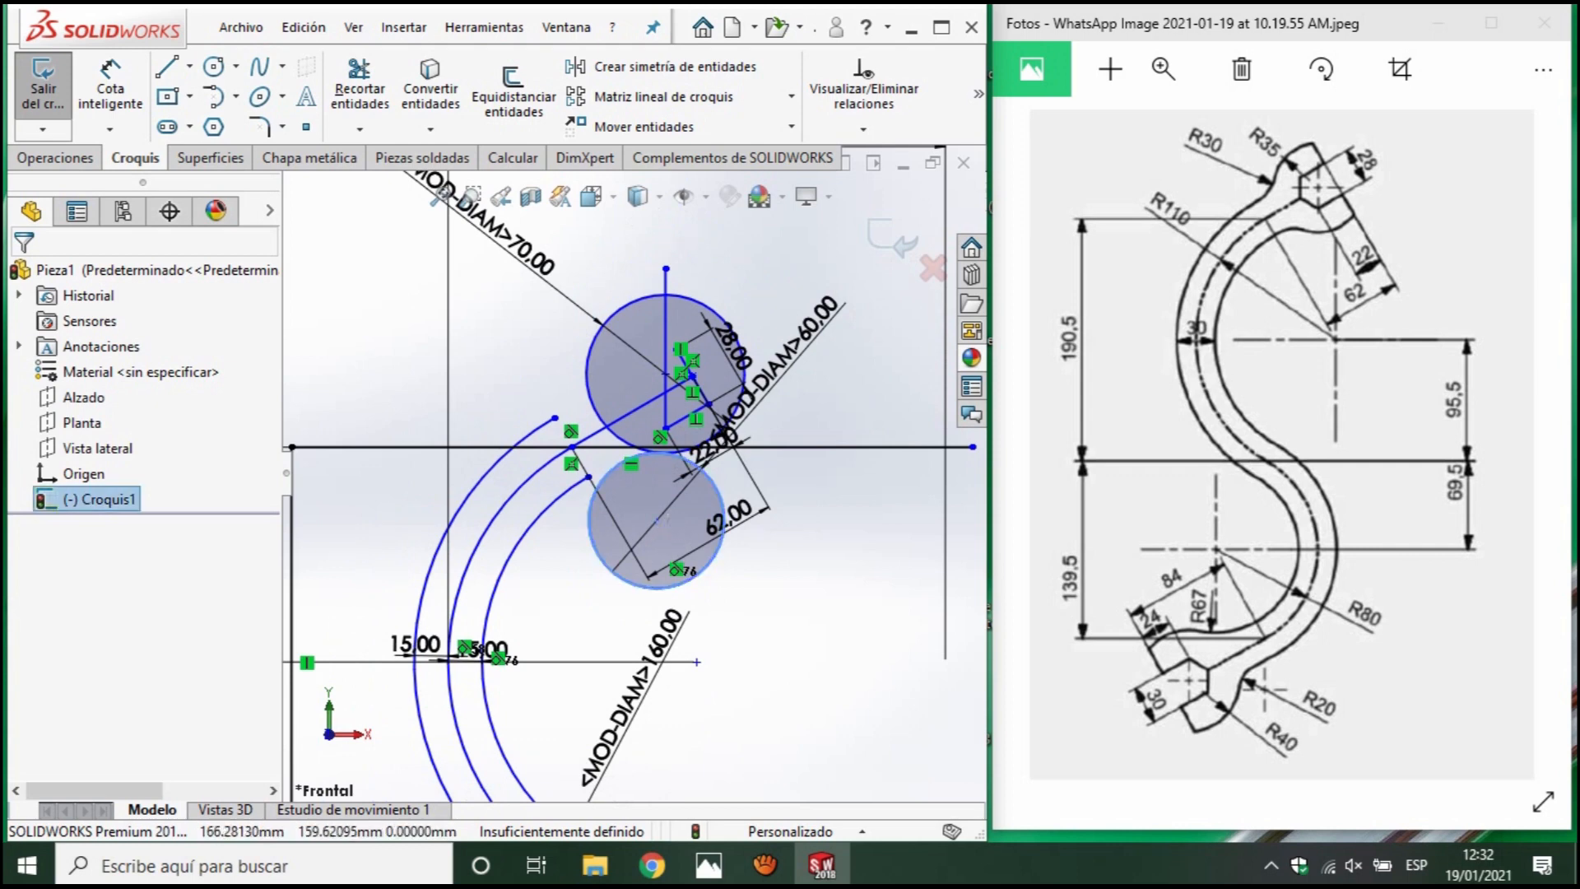
key(Delete)
click(659, 440)
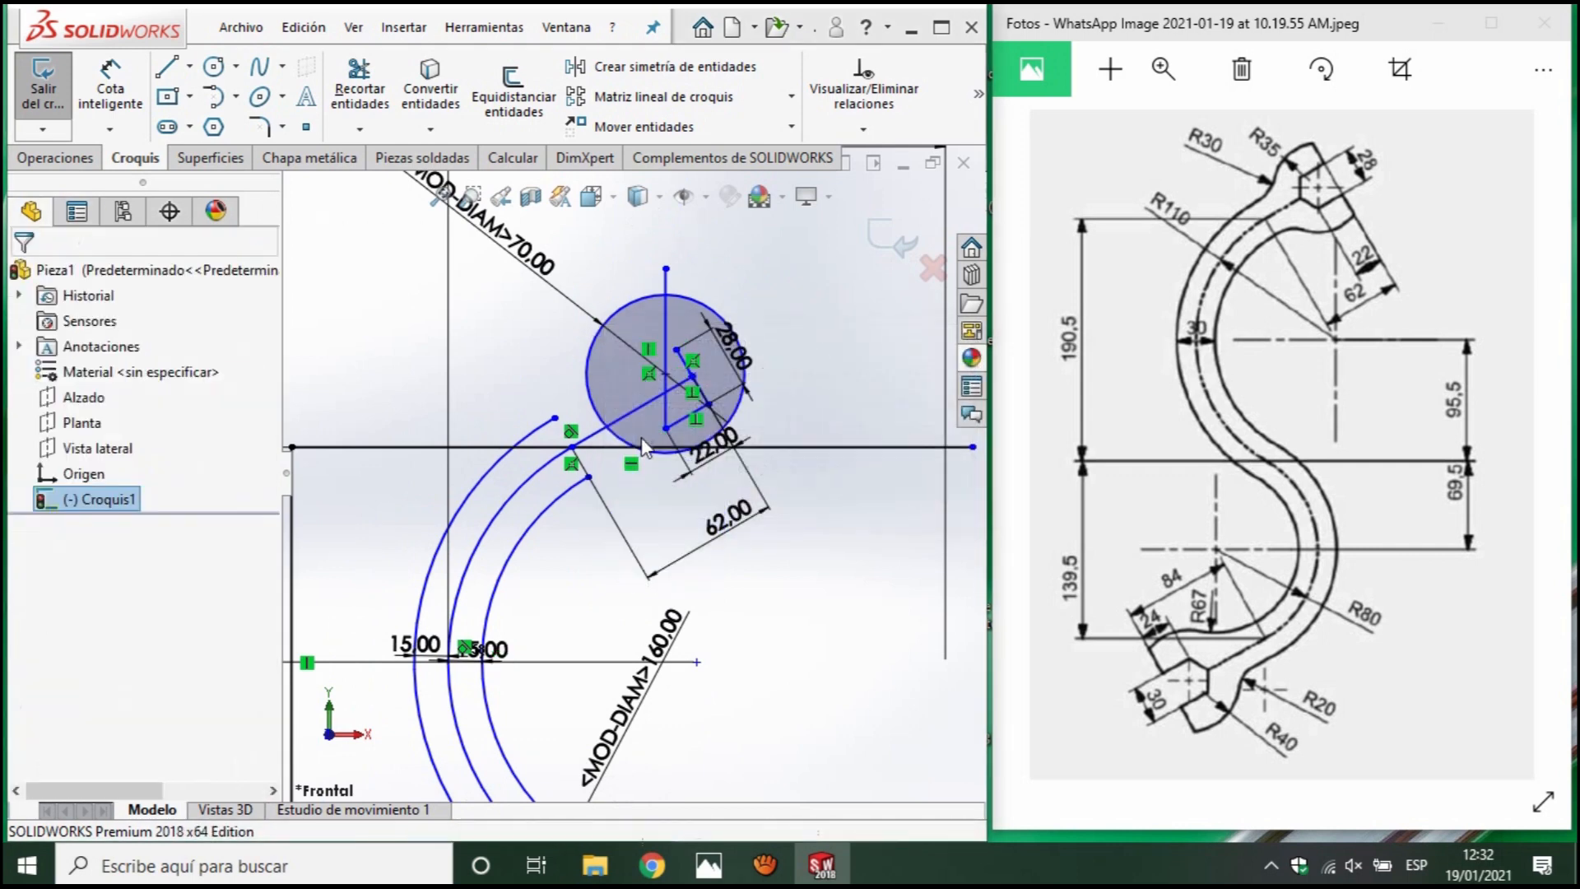
Draw a circle about 46 mm in diameter below the 70 mm circle, beside the inner arc's upper end.
click(235, 66)
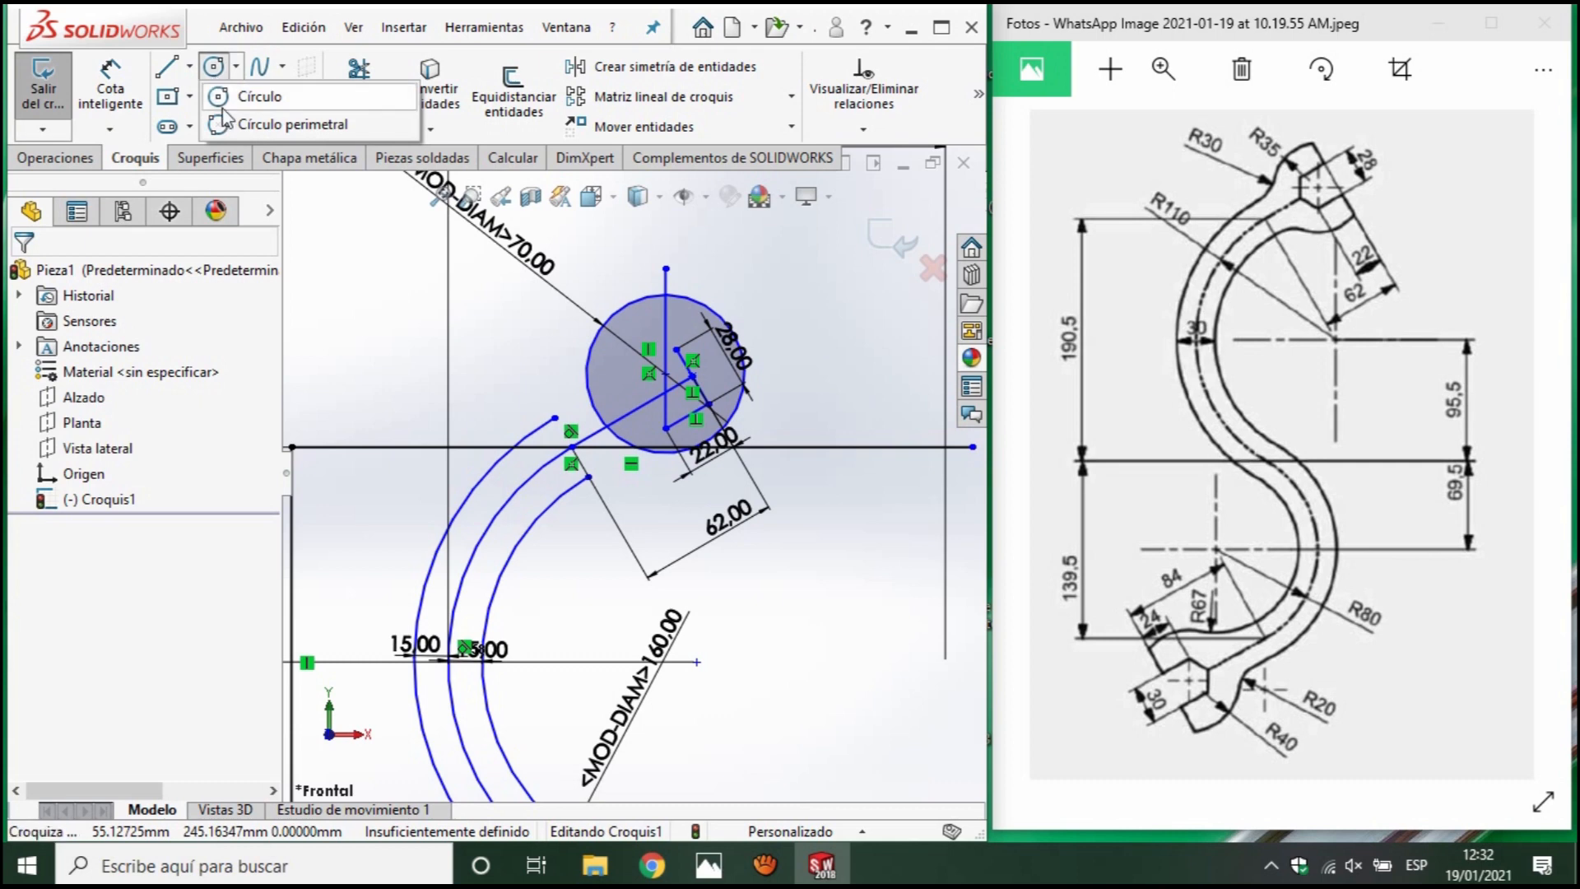
click(257, 97)
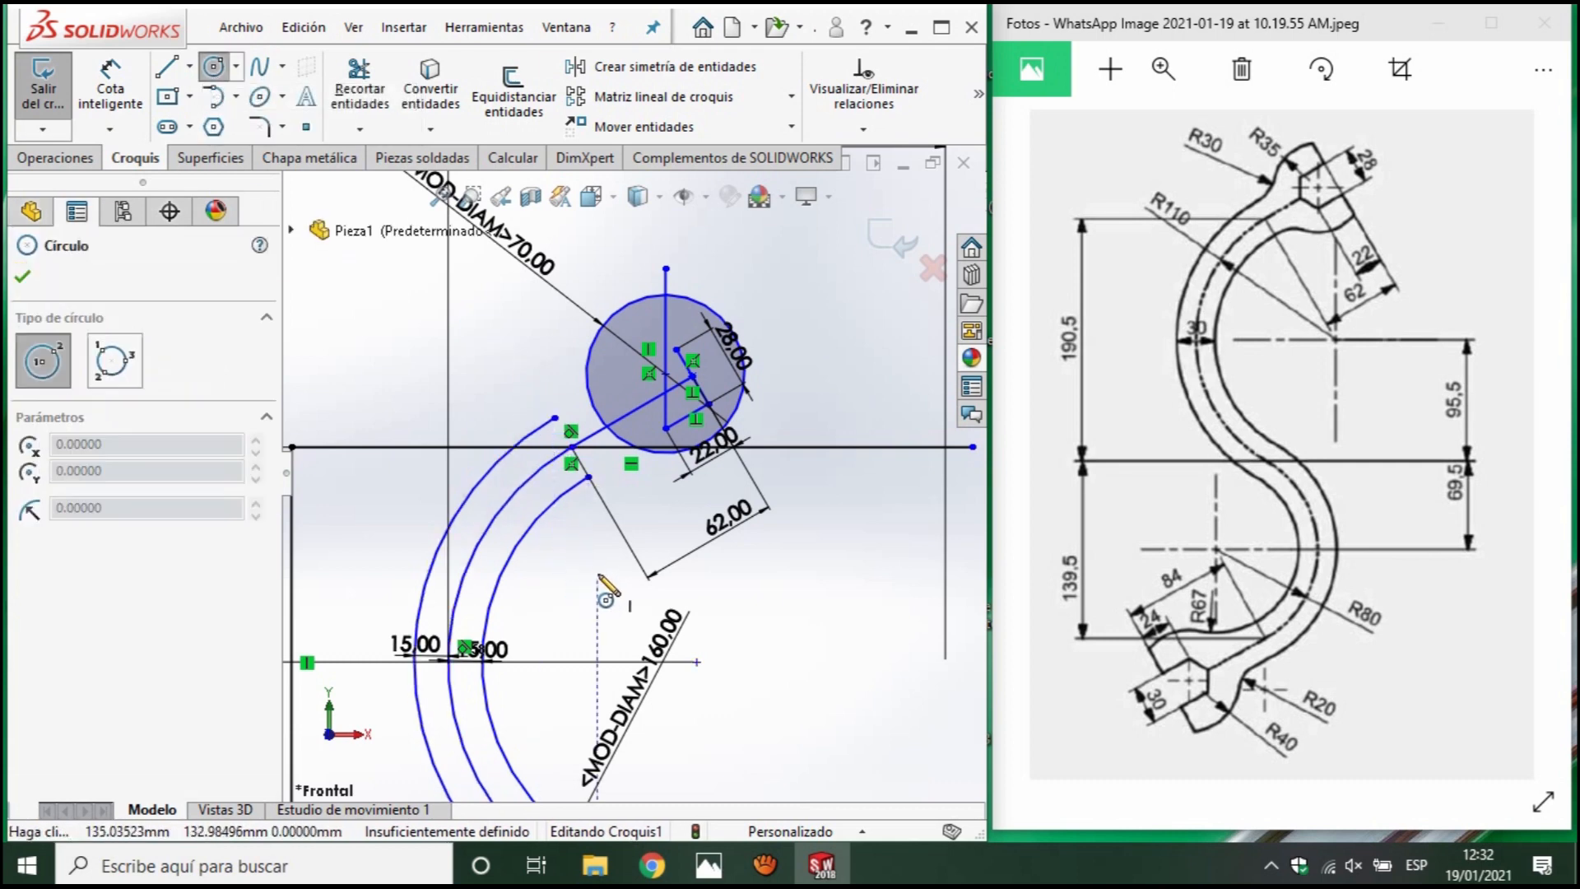
scroll(644, 531, down, 2)
click(643, 526)
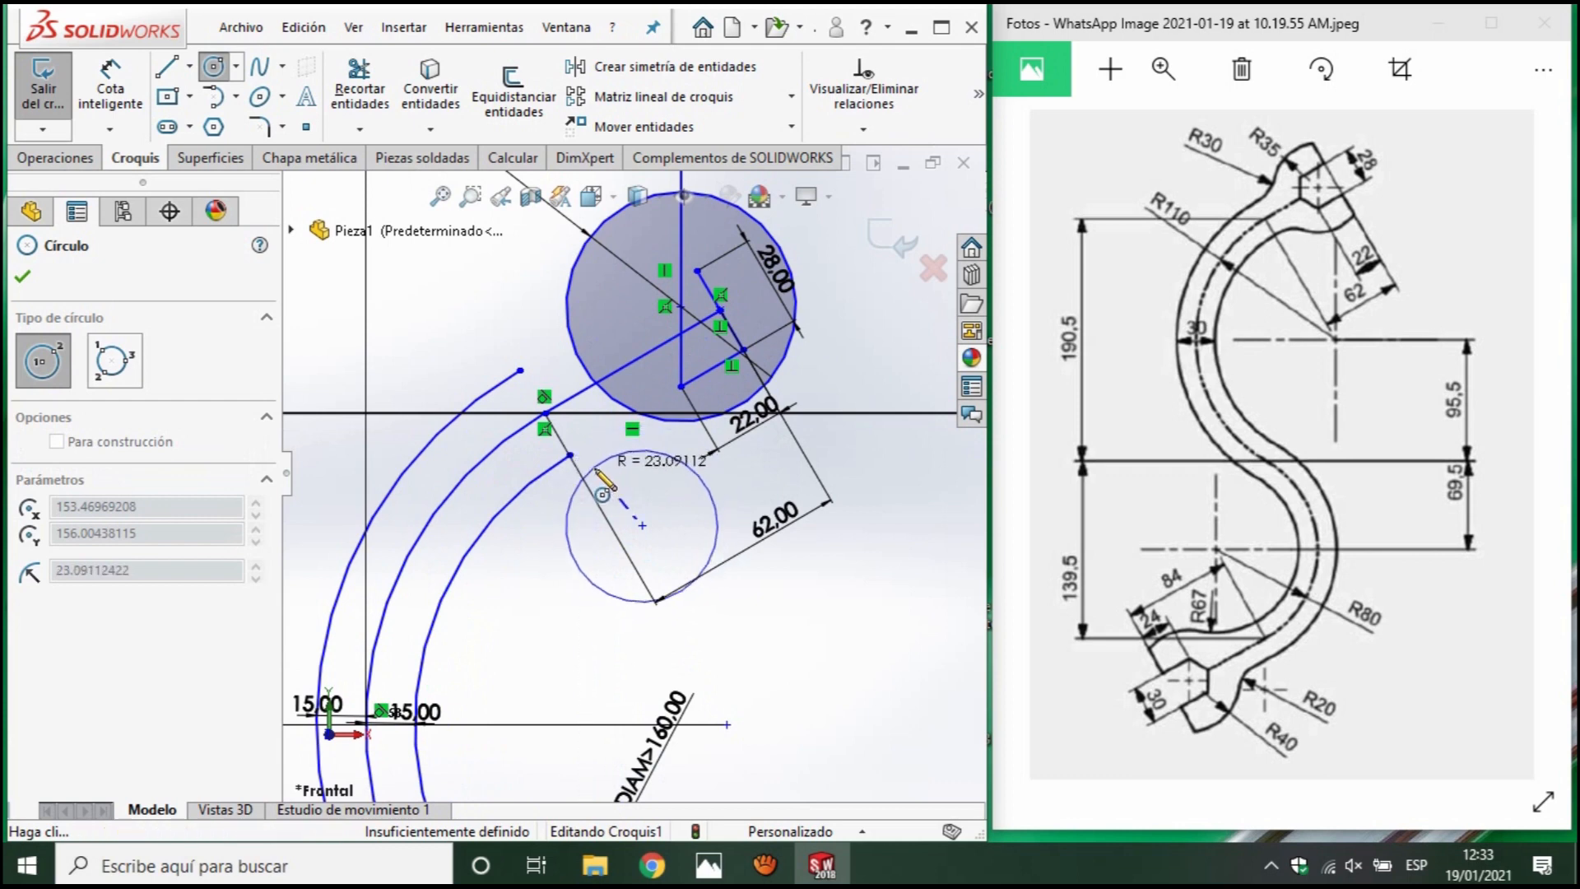
click(591, 474)
key(Escape)
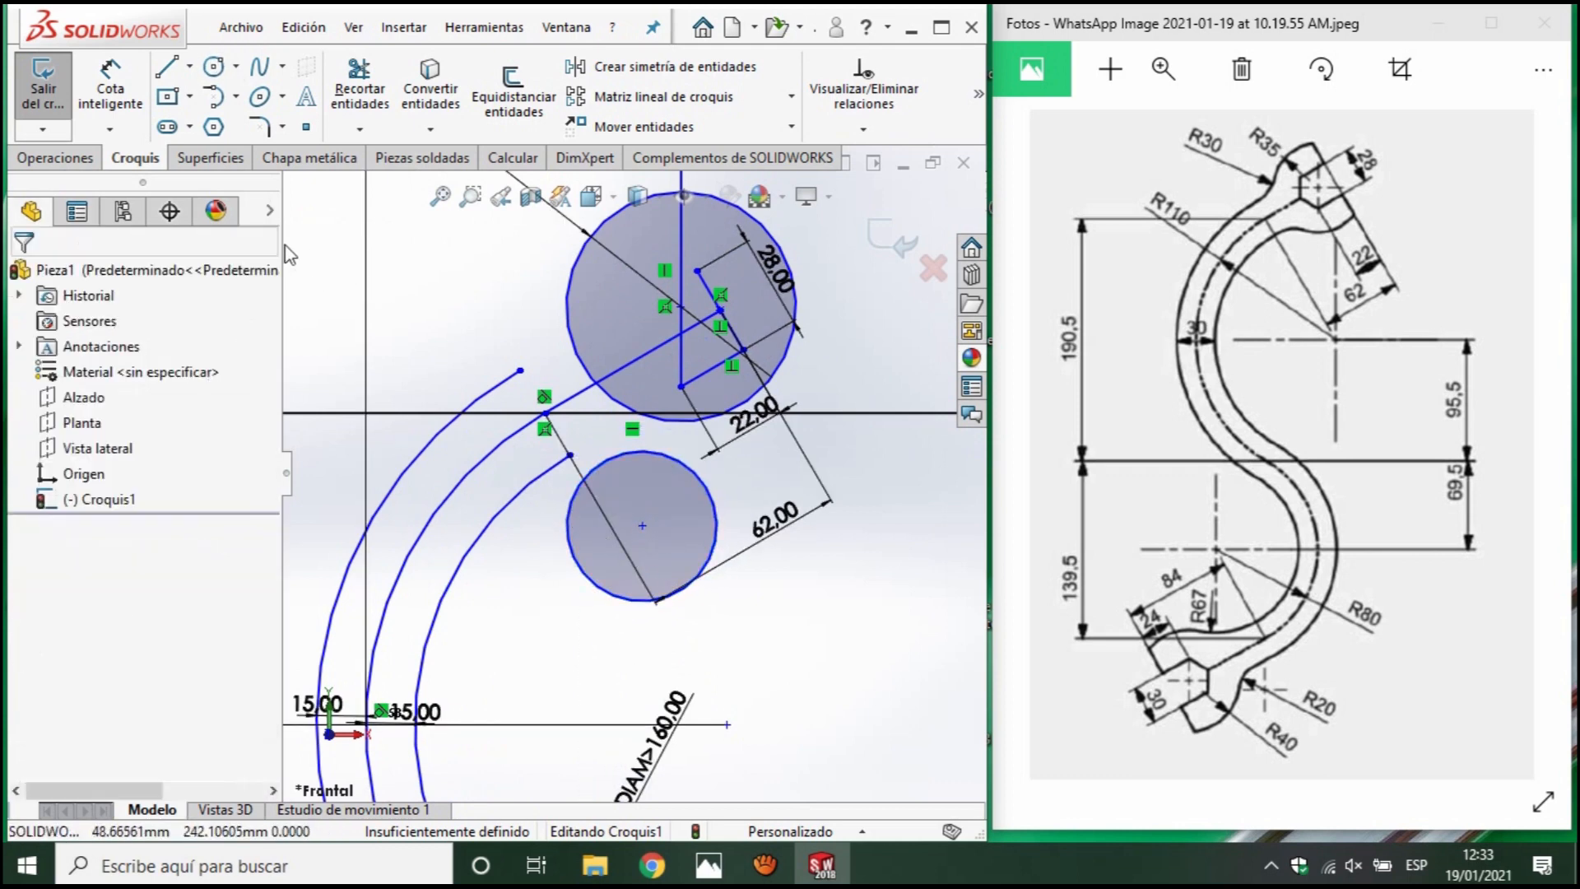
Dimension the new circle's diameter as 60 mm.
click(110, 87)
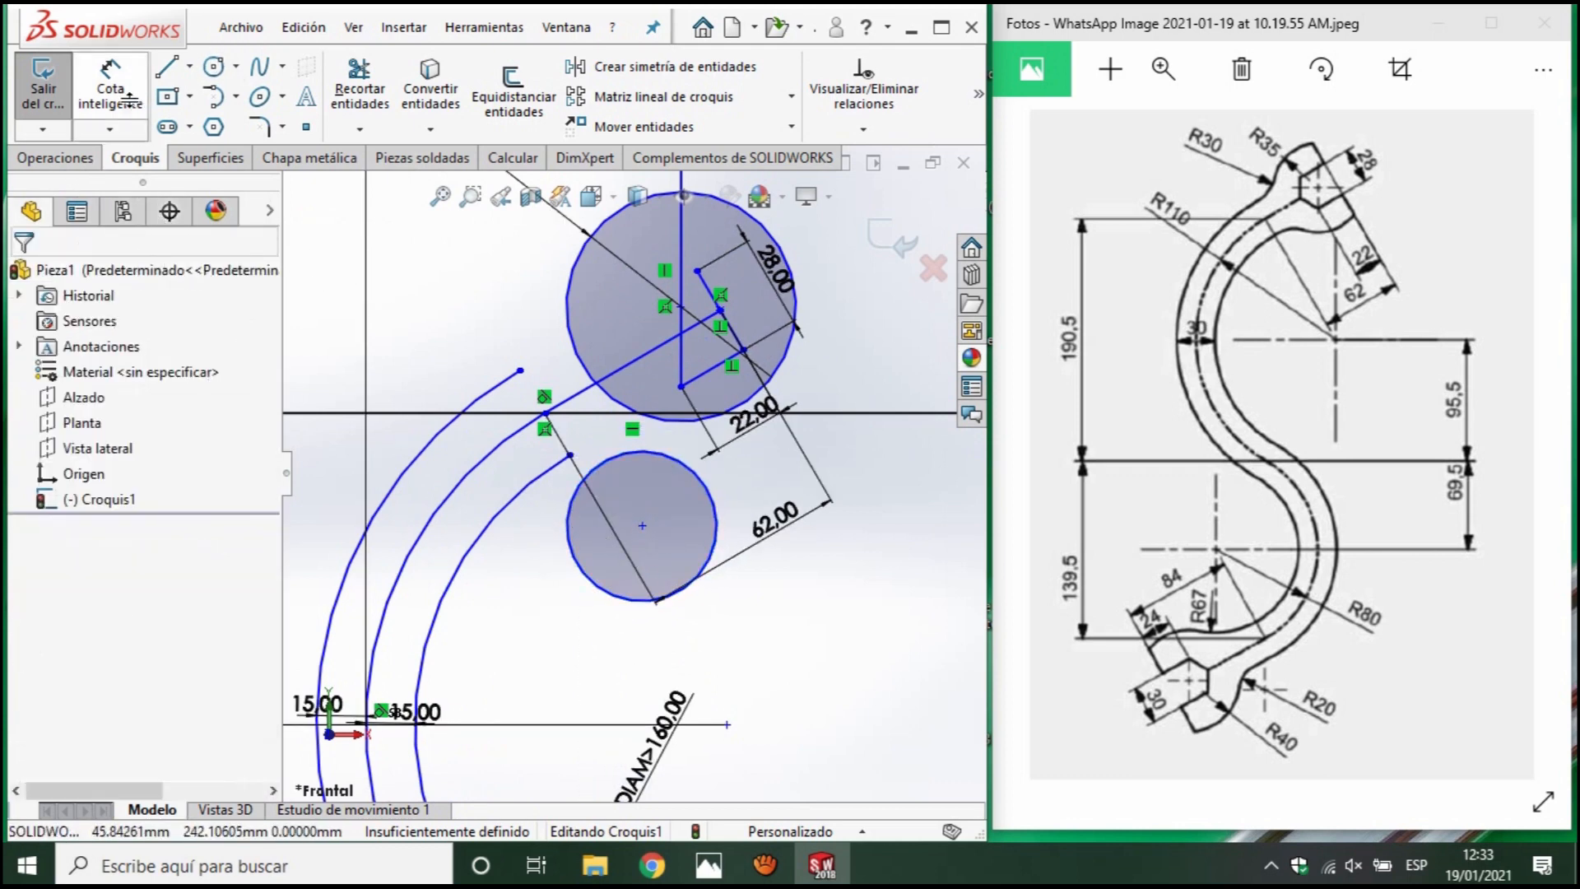
click(629, 457)
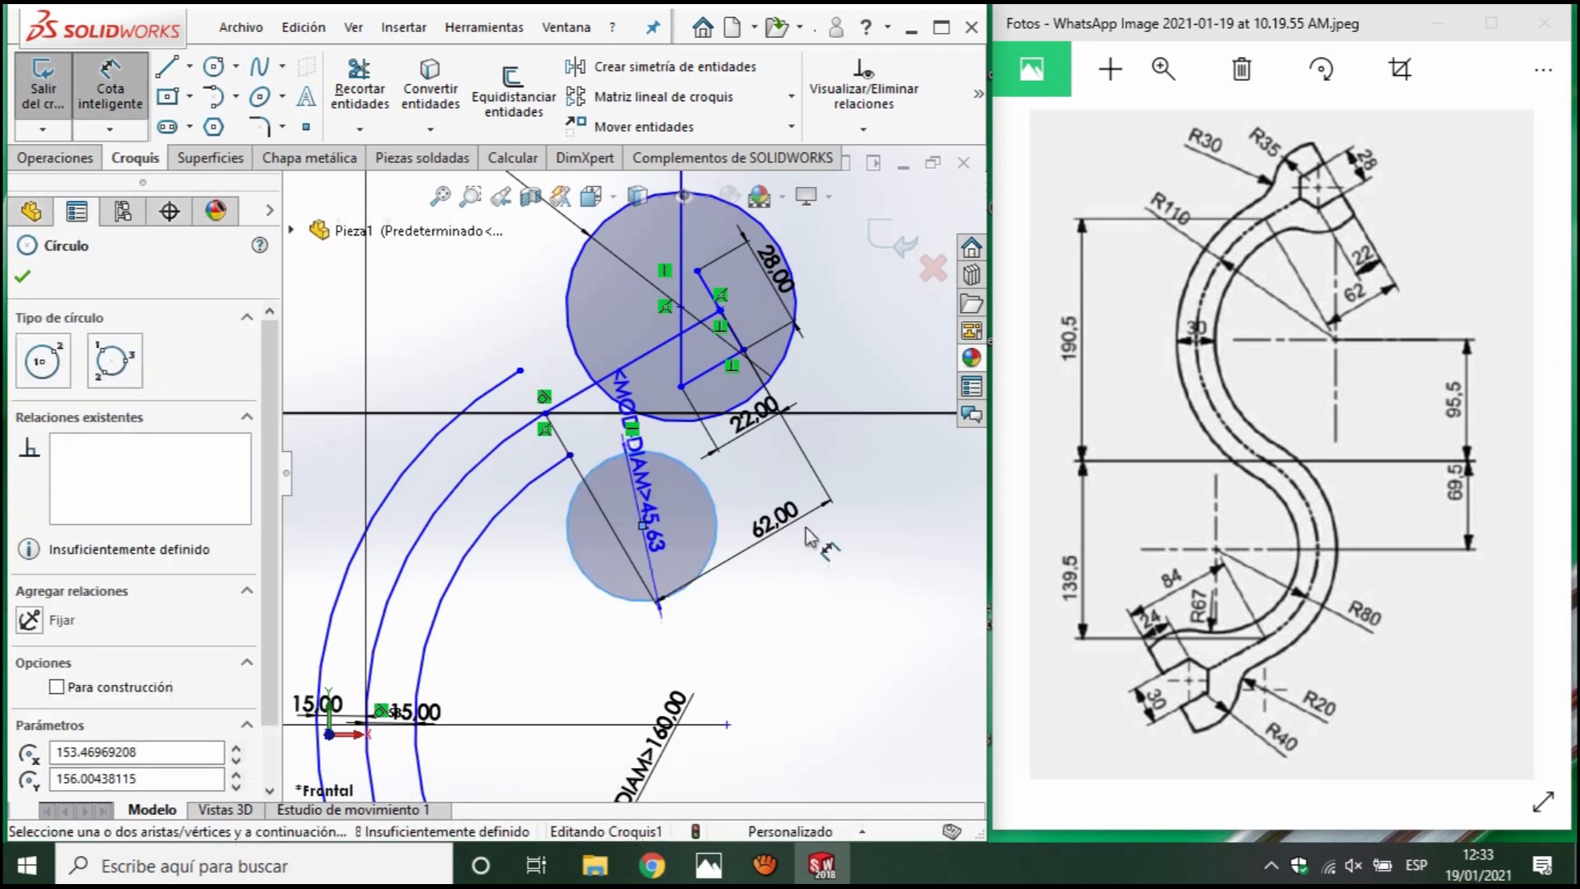
click(843, 546)
text(60)
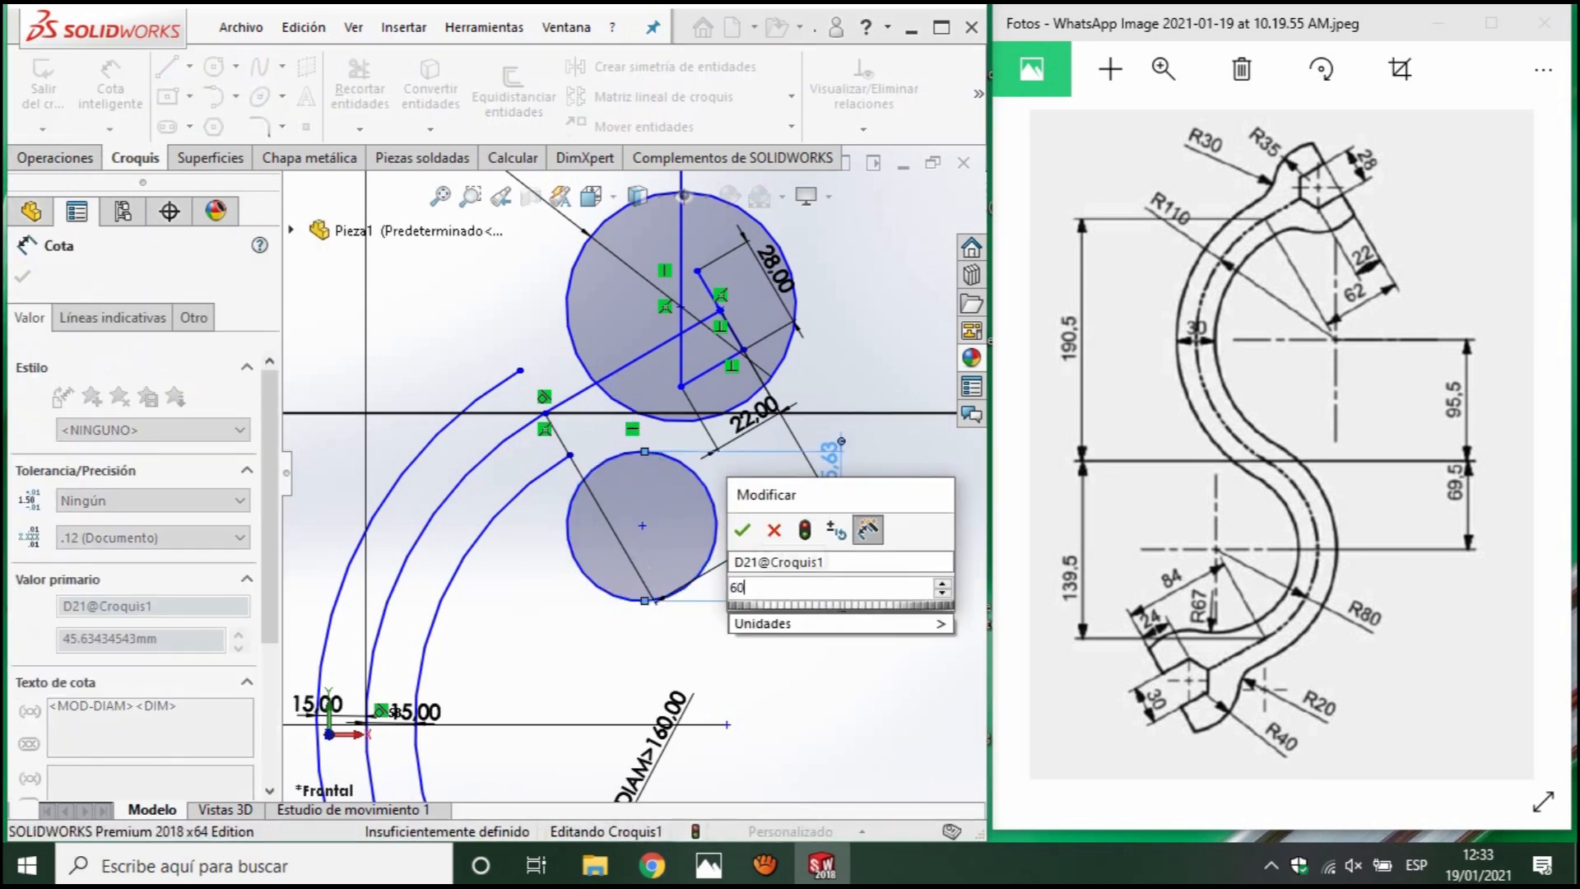
key(Return)
scroll(594, 509, down, 2)
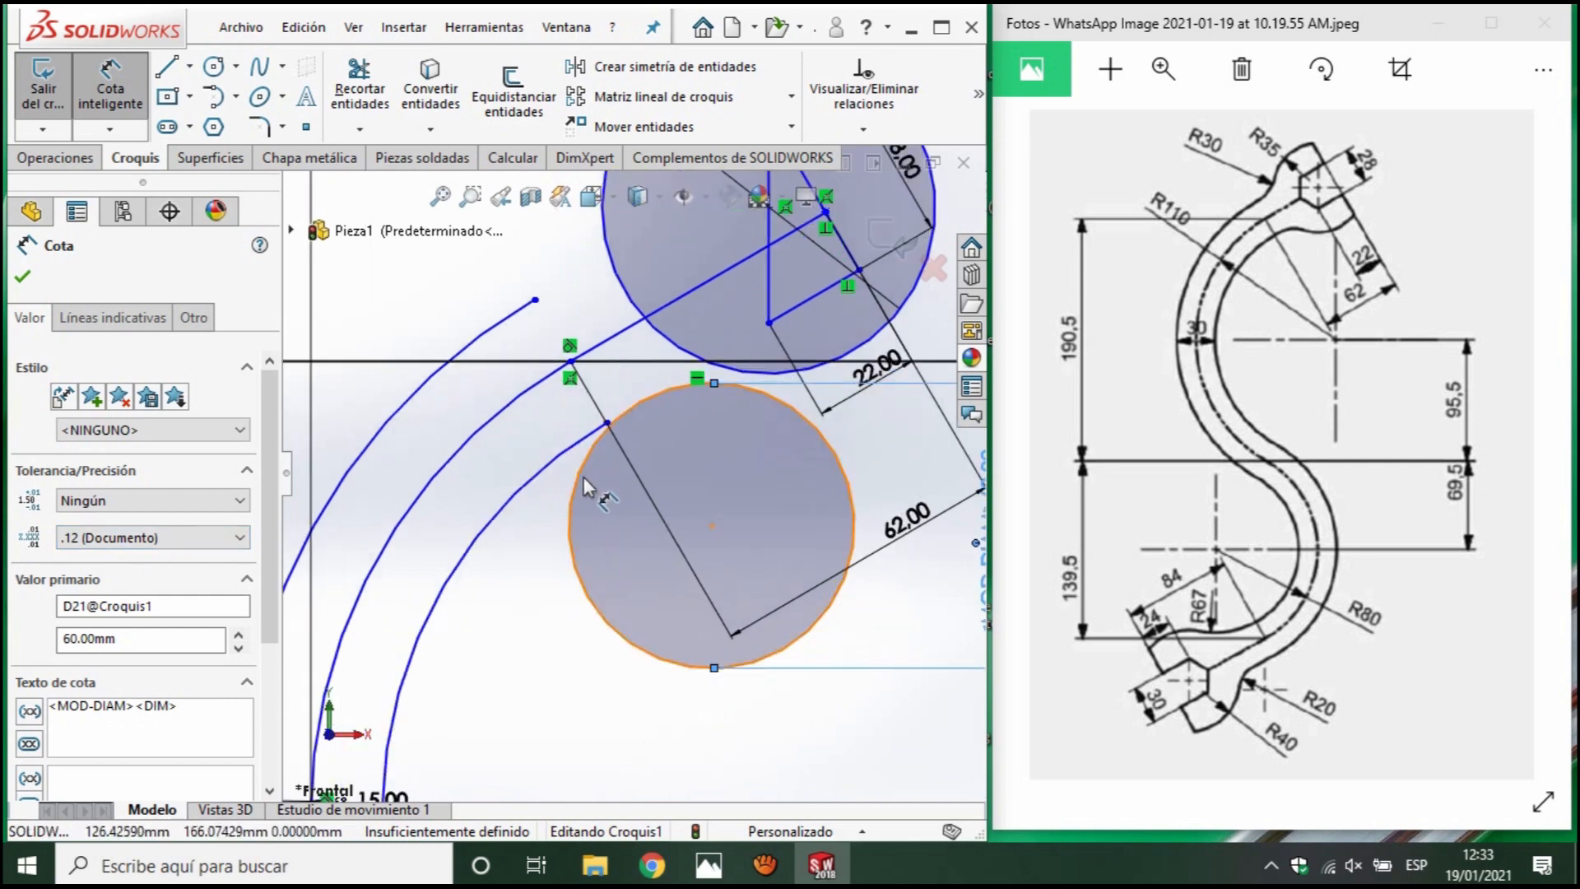
click(585, 486)
key(Escape)
key(Escape)
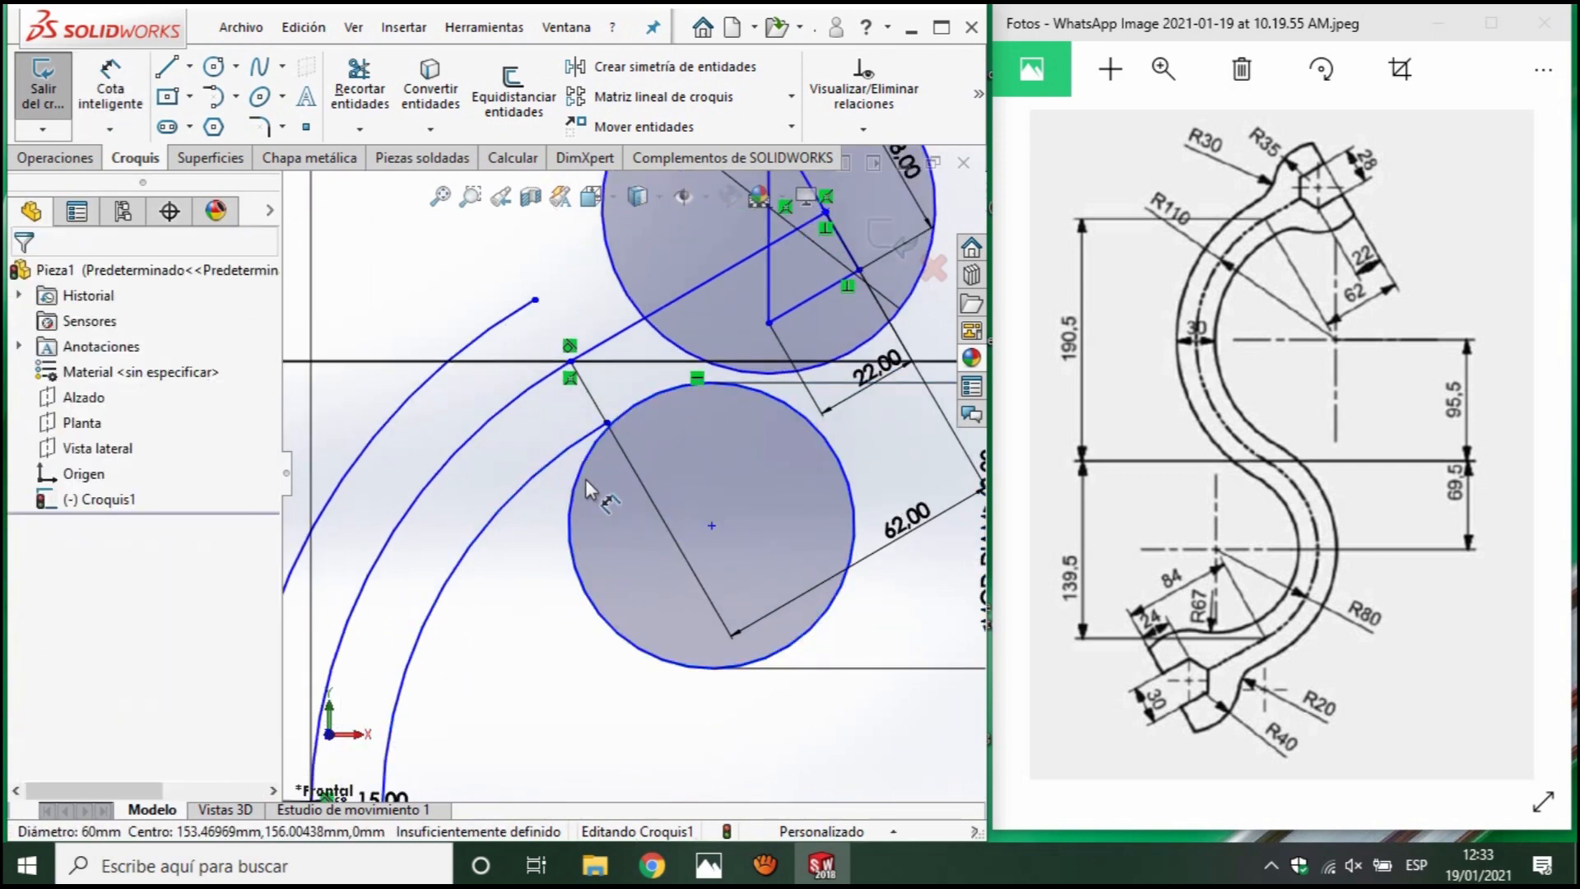
Extend the upper end of the inner offset arc to meet the 60 mm circle.
click(545, 474)
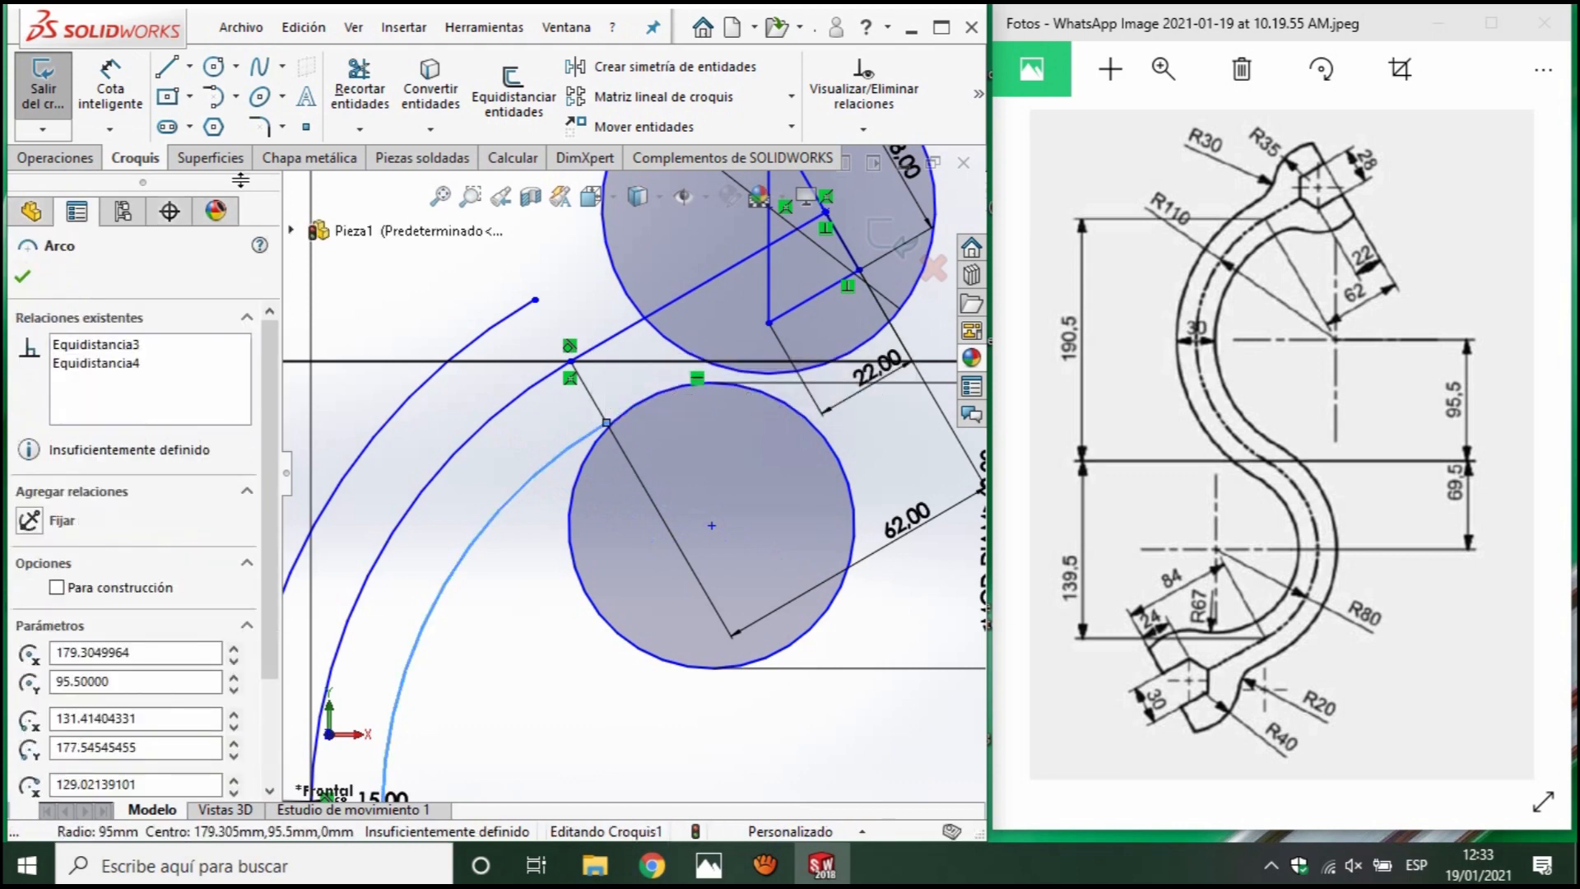
click(360, 129)
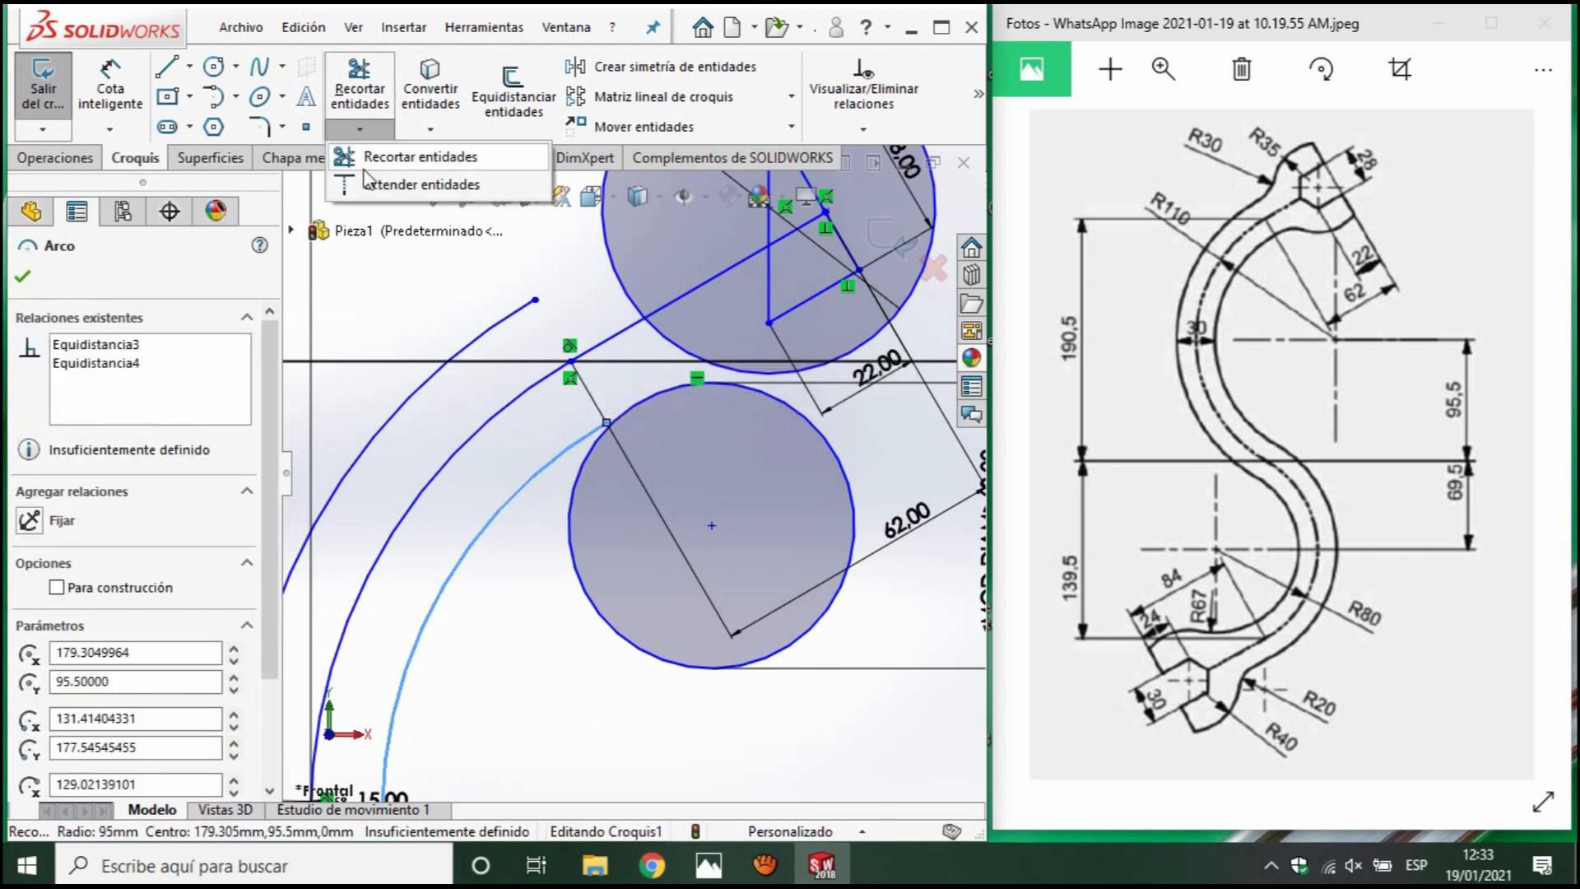
click(366, 186)
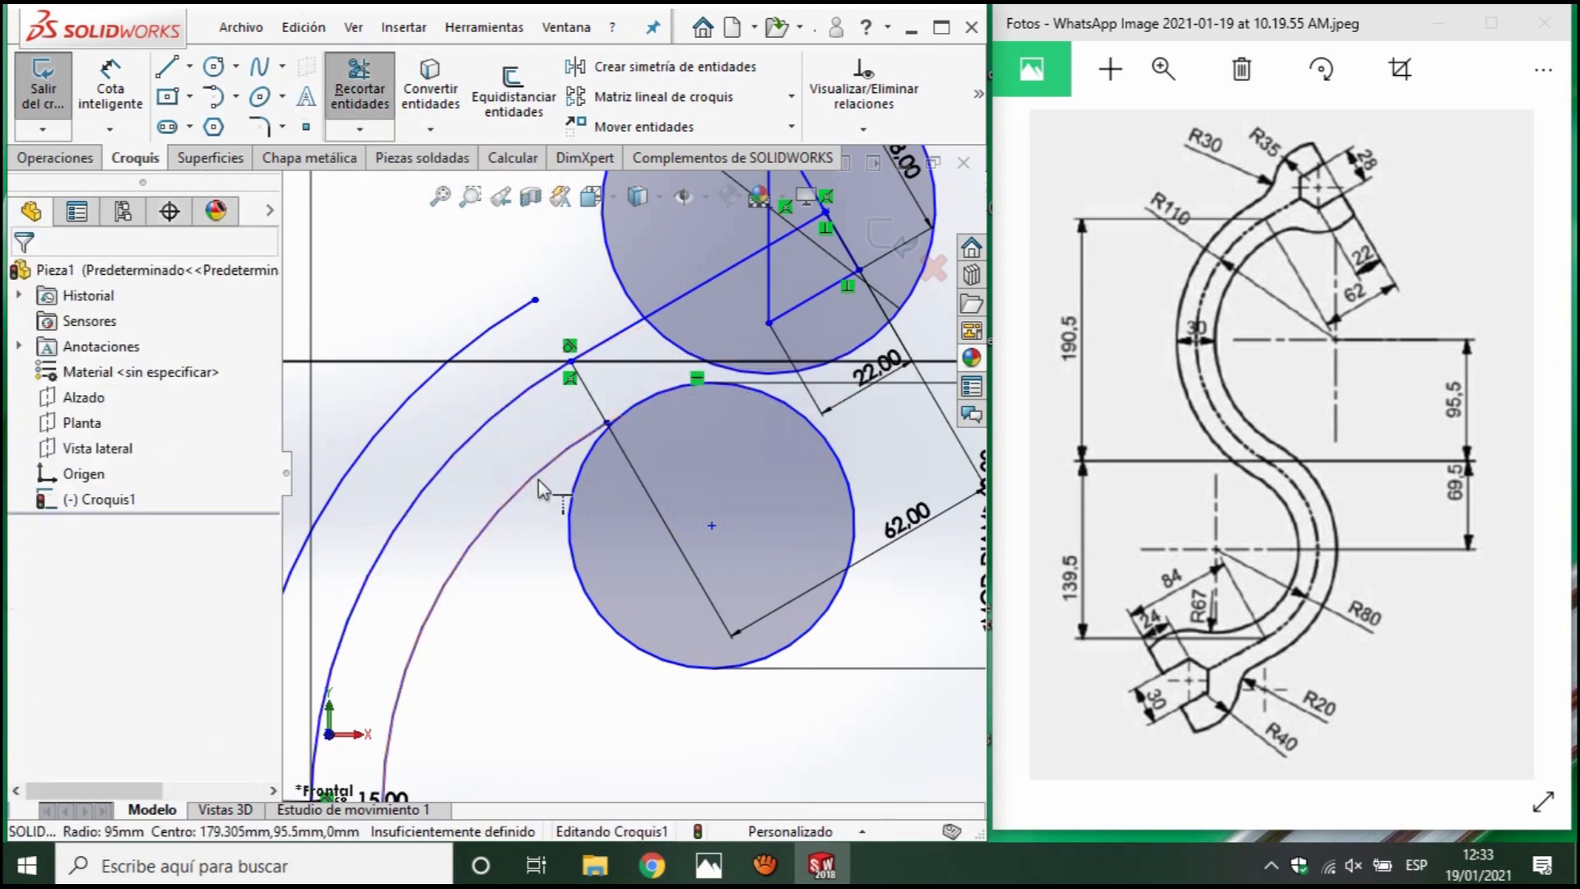
scroll(704, 349, down, 2)
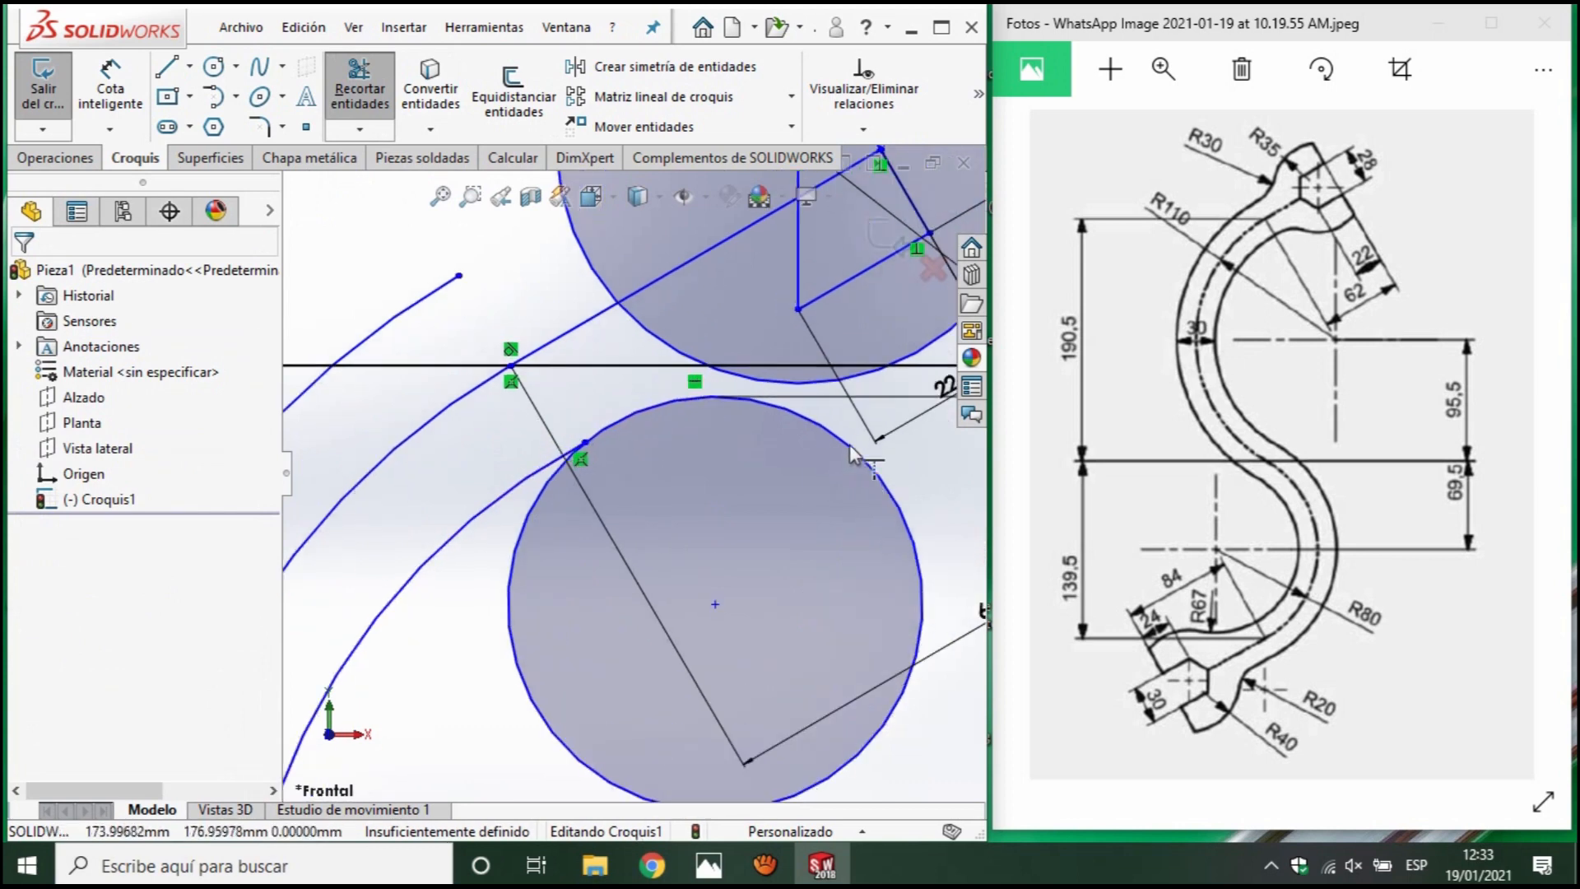
key(Escape)
Make the 60 mm circle tangent to the 70 mm circle.
click(797, 417)
ctrl+click(803, 383)
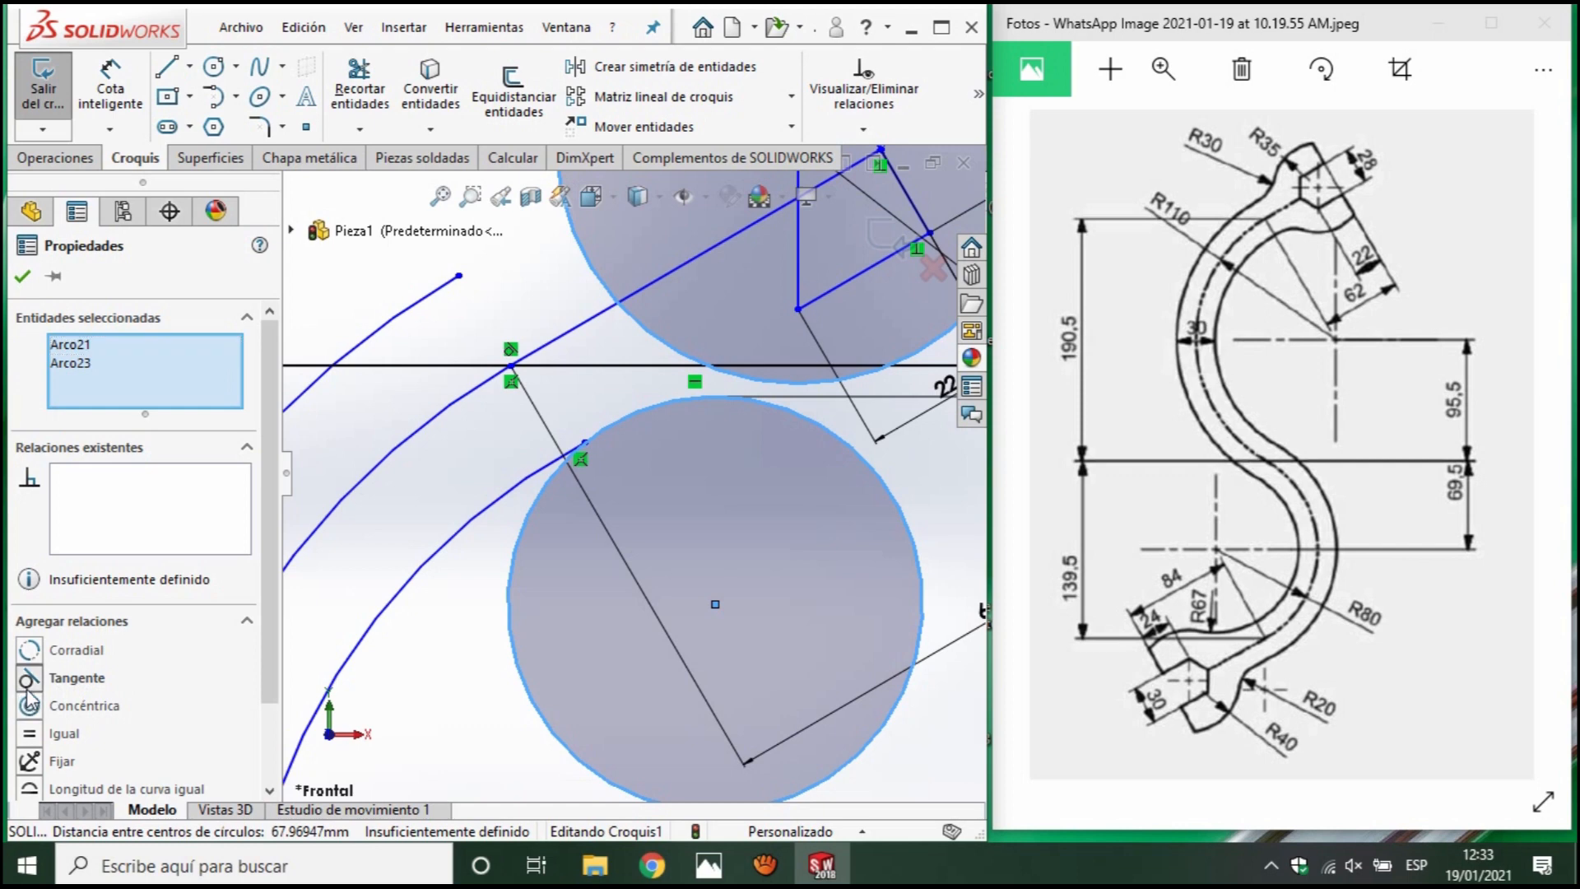
click(28, 677)
scroll(704, 357, up, 3)
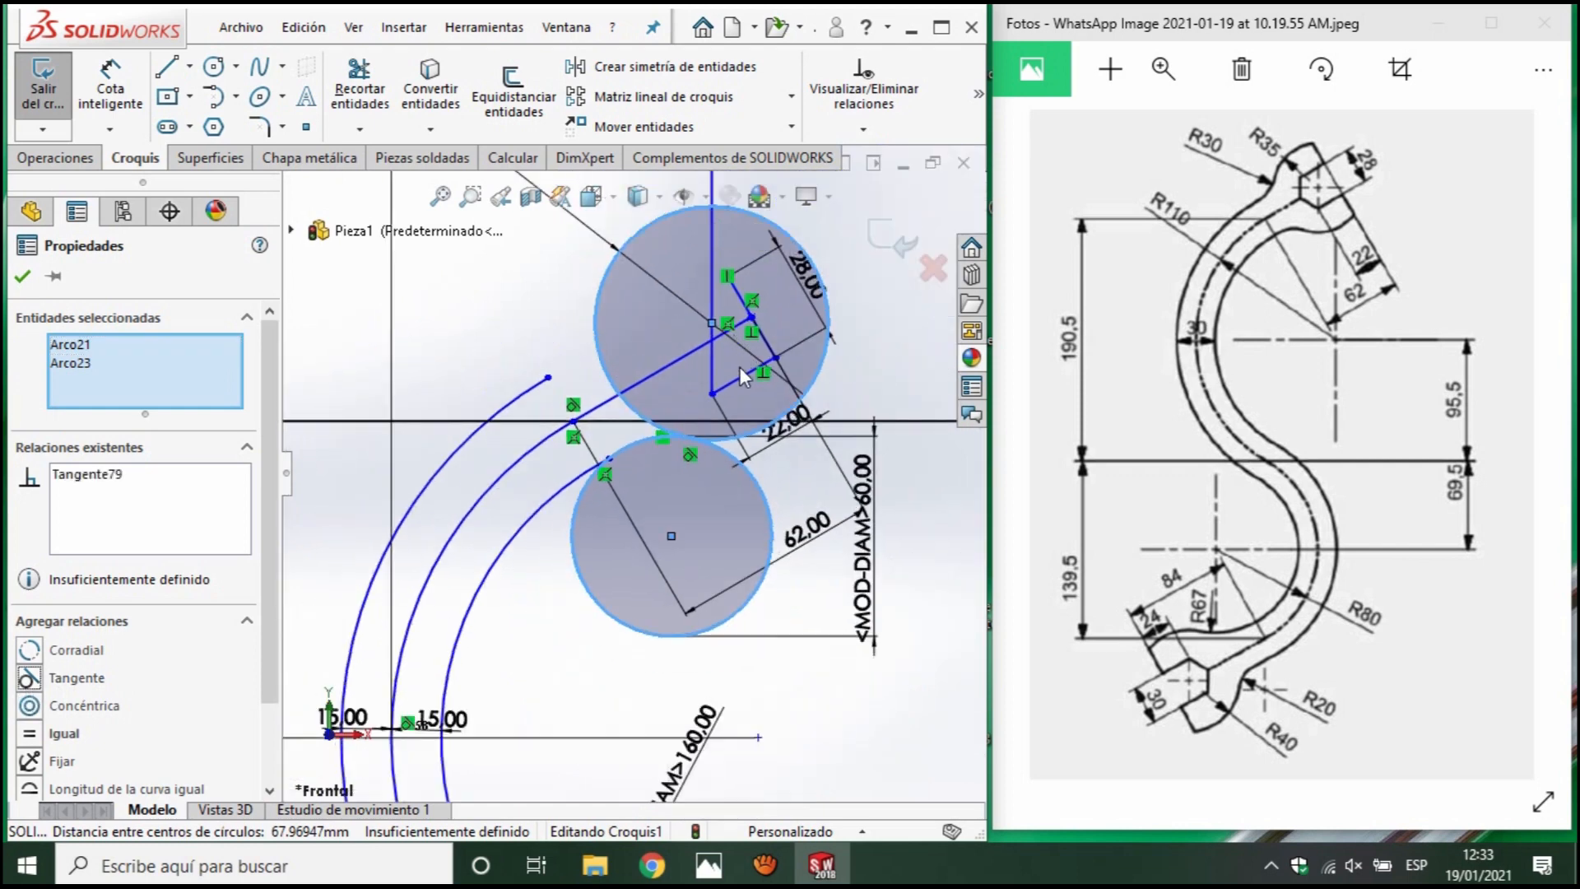
scroll(639, 462, down, 3)
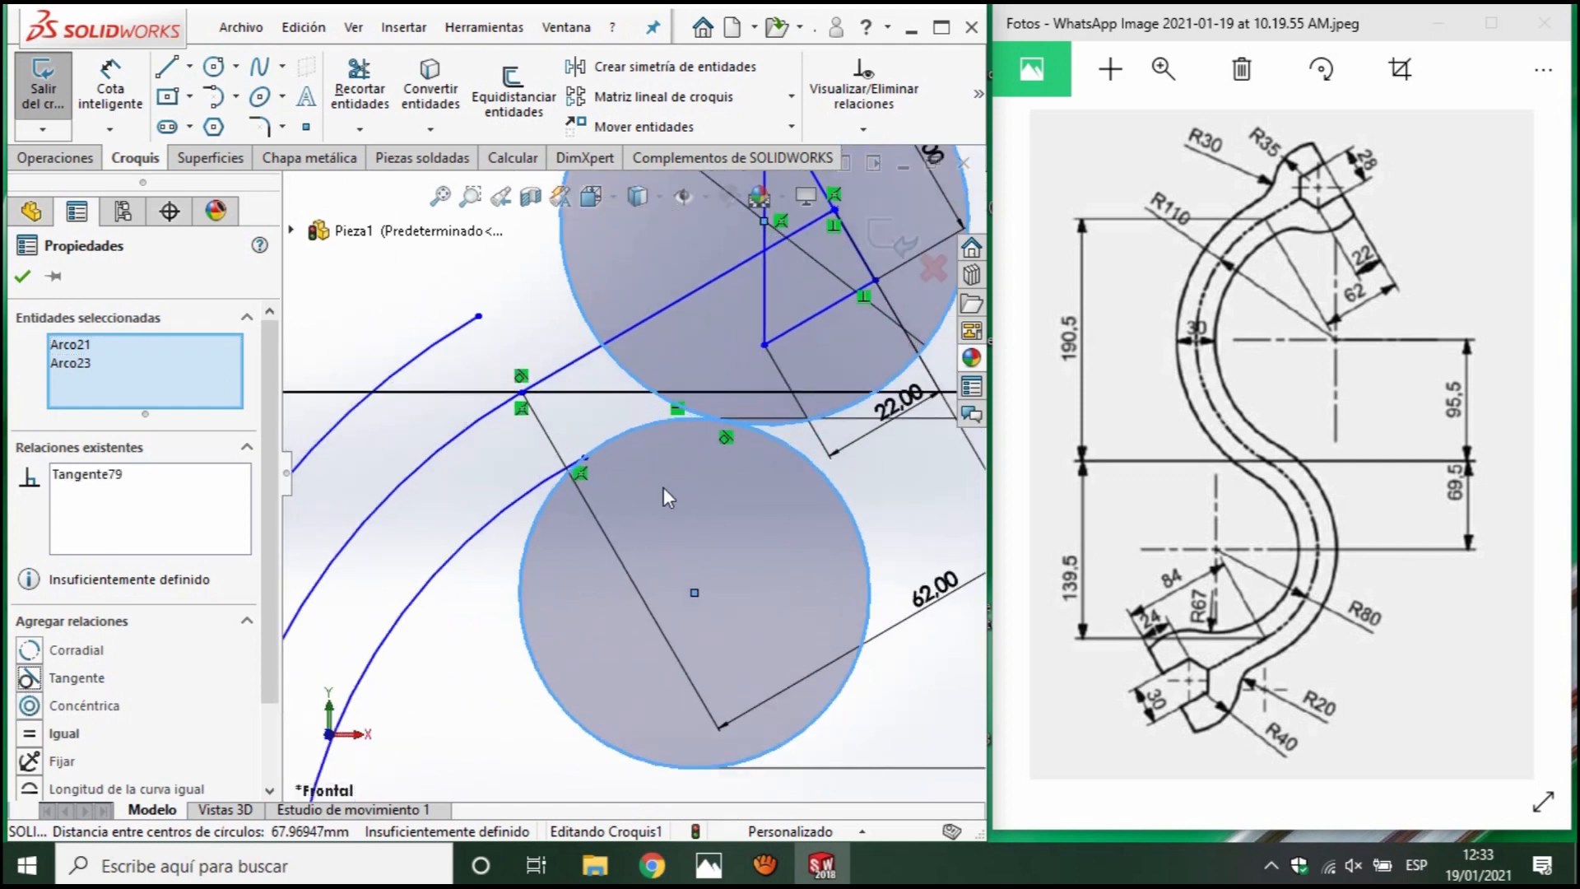
scroll(663, 488, up, 1)
scroll(625, 474, down, 5)
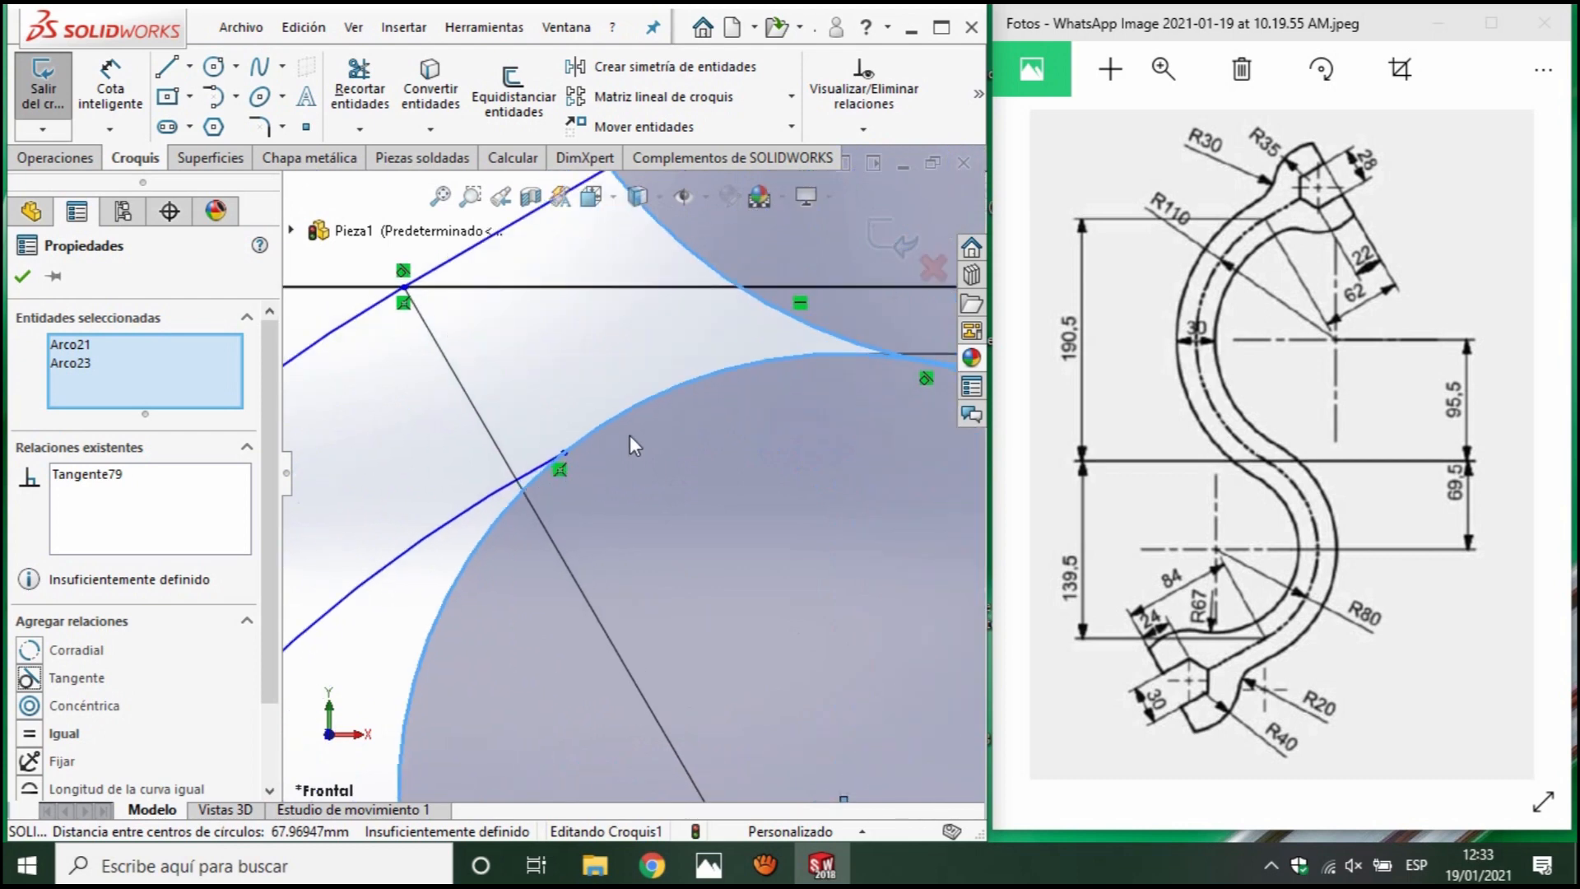
scroll(686, 492, up, 4)
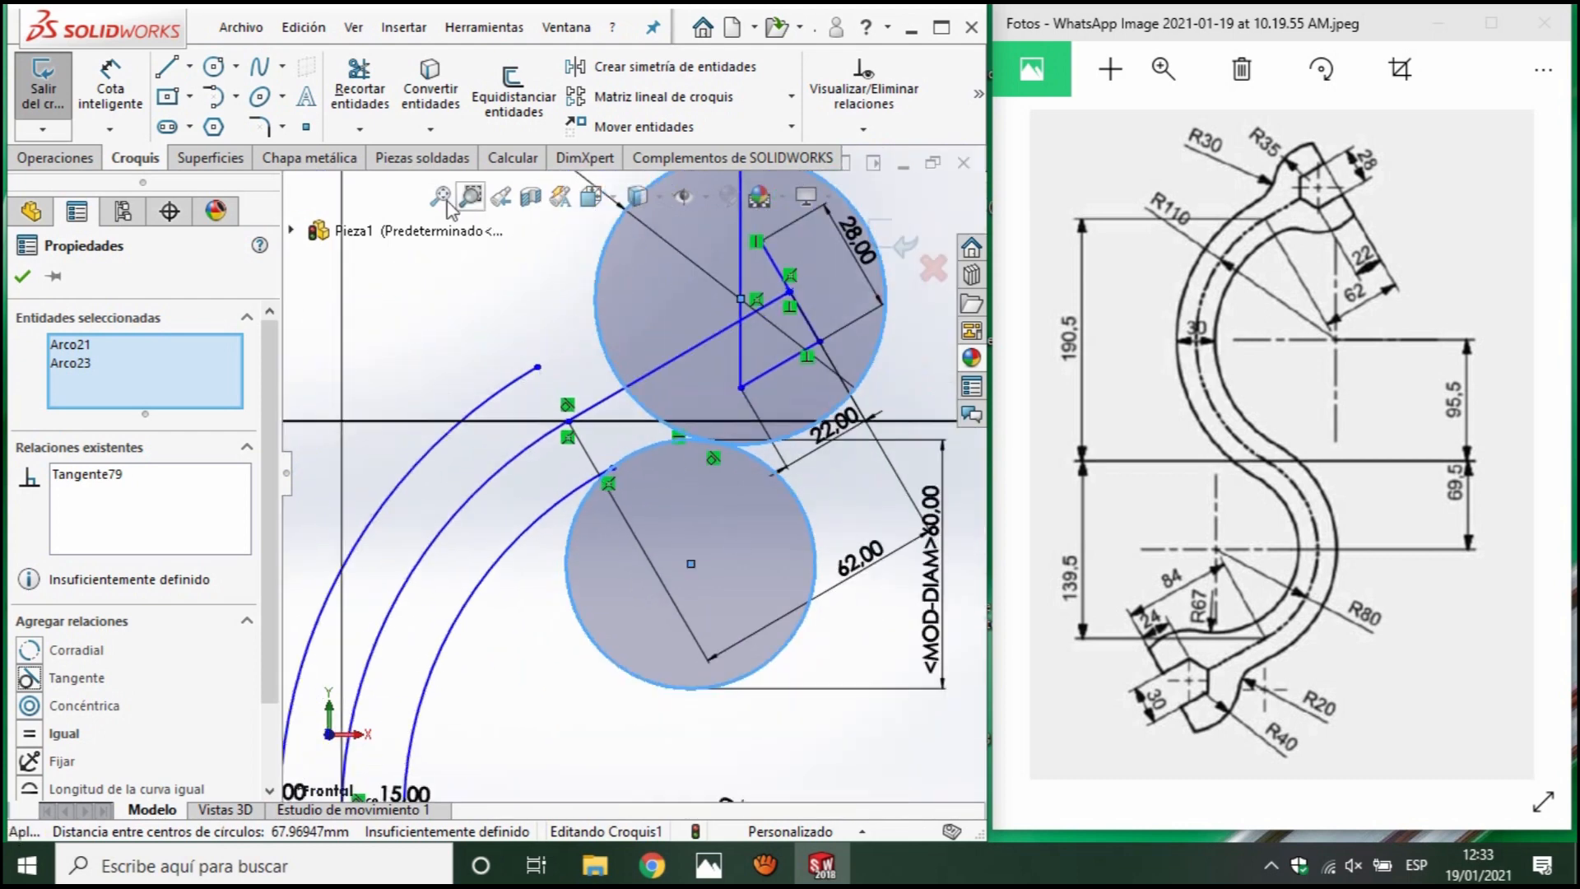
Trim the 60 mm circle to leave only the arc joining the inner offset arc to the 70 mm circle.
click(353, 87)
drag(851, 512, 624, 655)
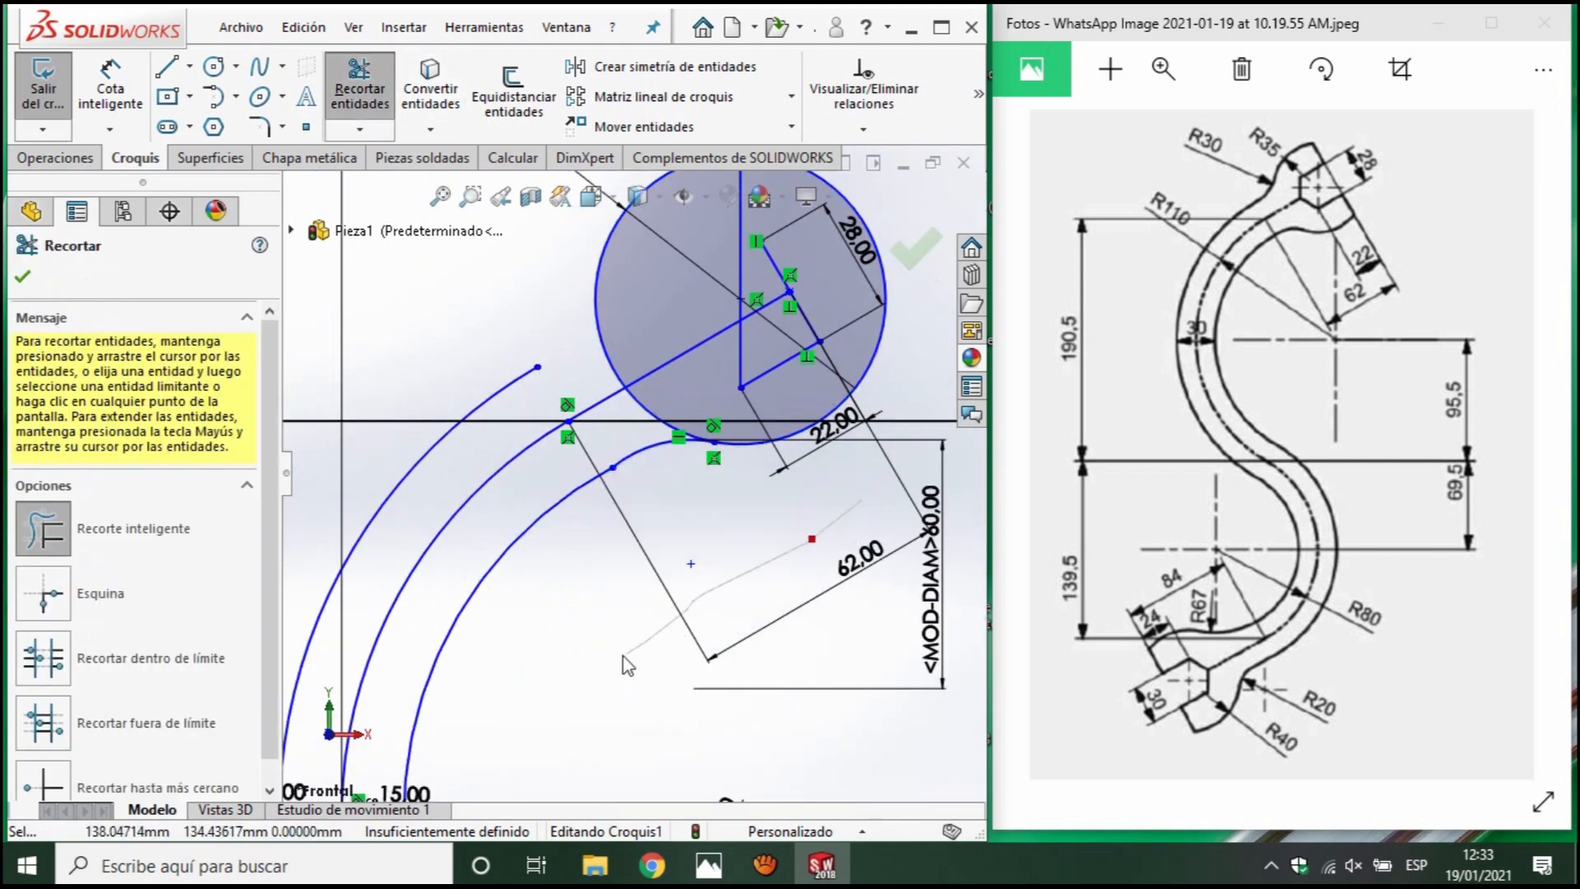
scroll(633, 481, up, 2)
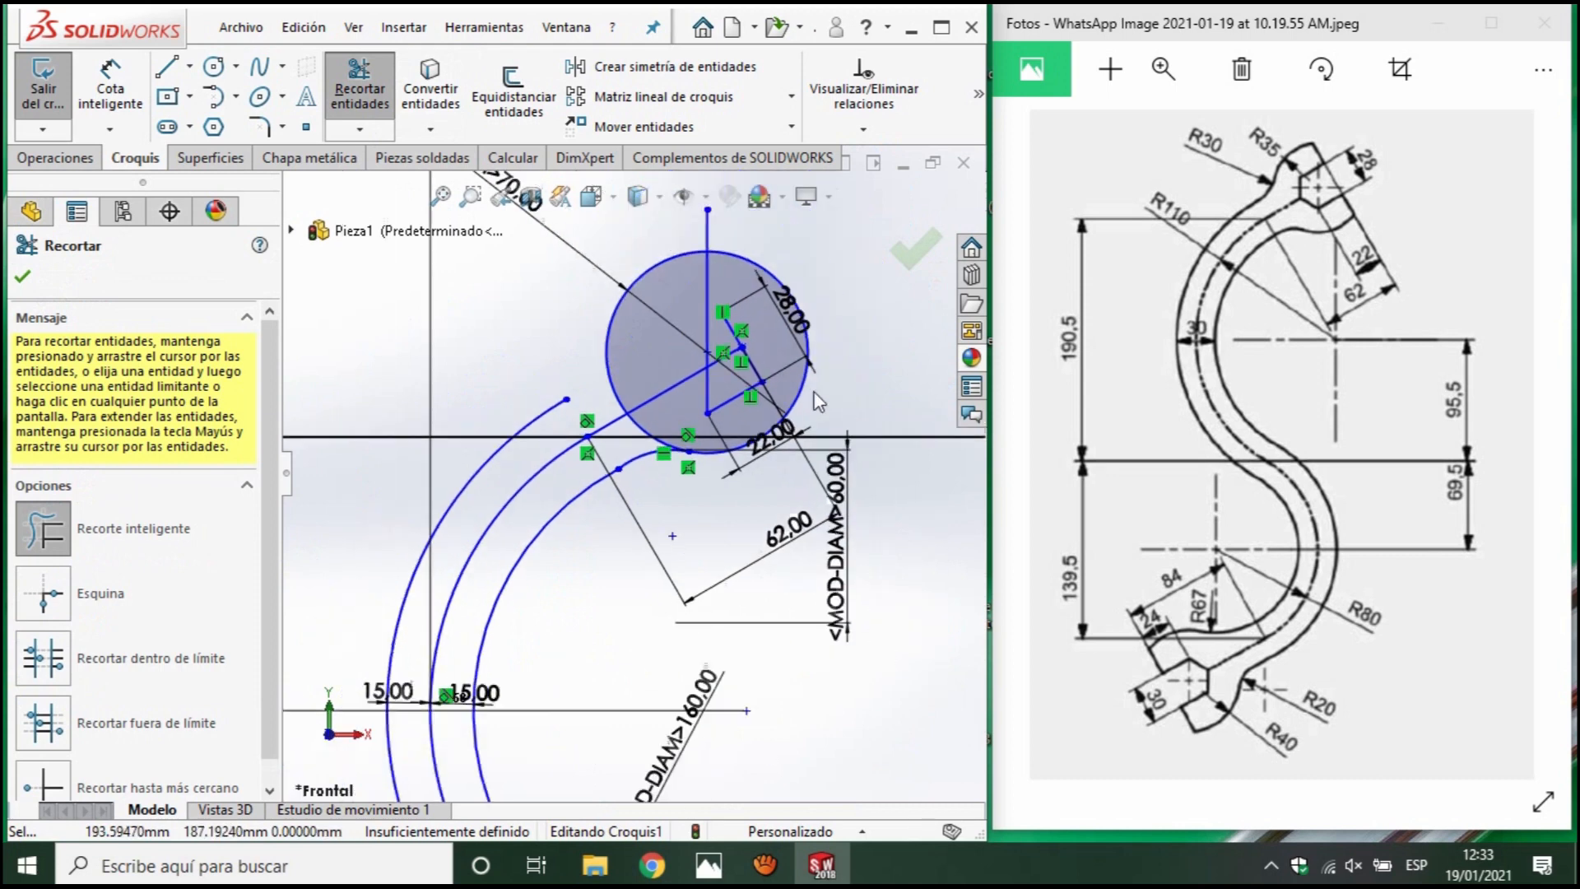
Draw a line from the lower end of the 28 mm line, continuing in its direction past the 70 mm circle.
click(162, 69)
click(762, 382)
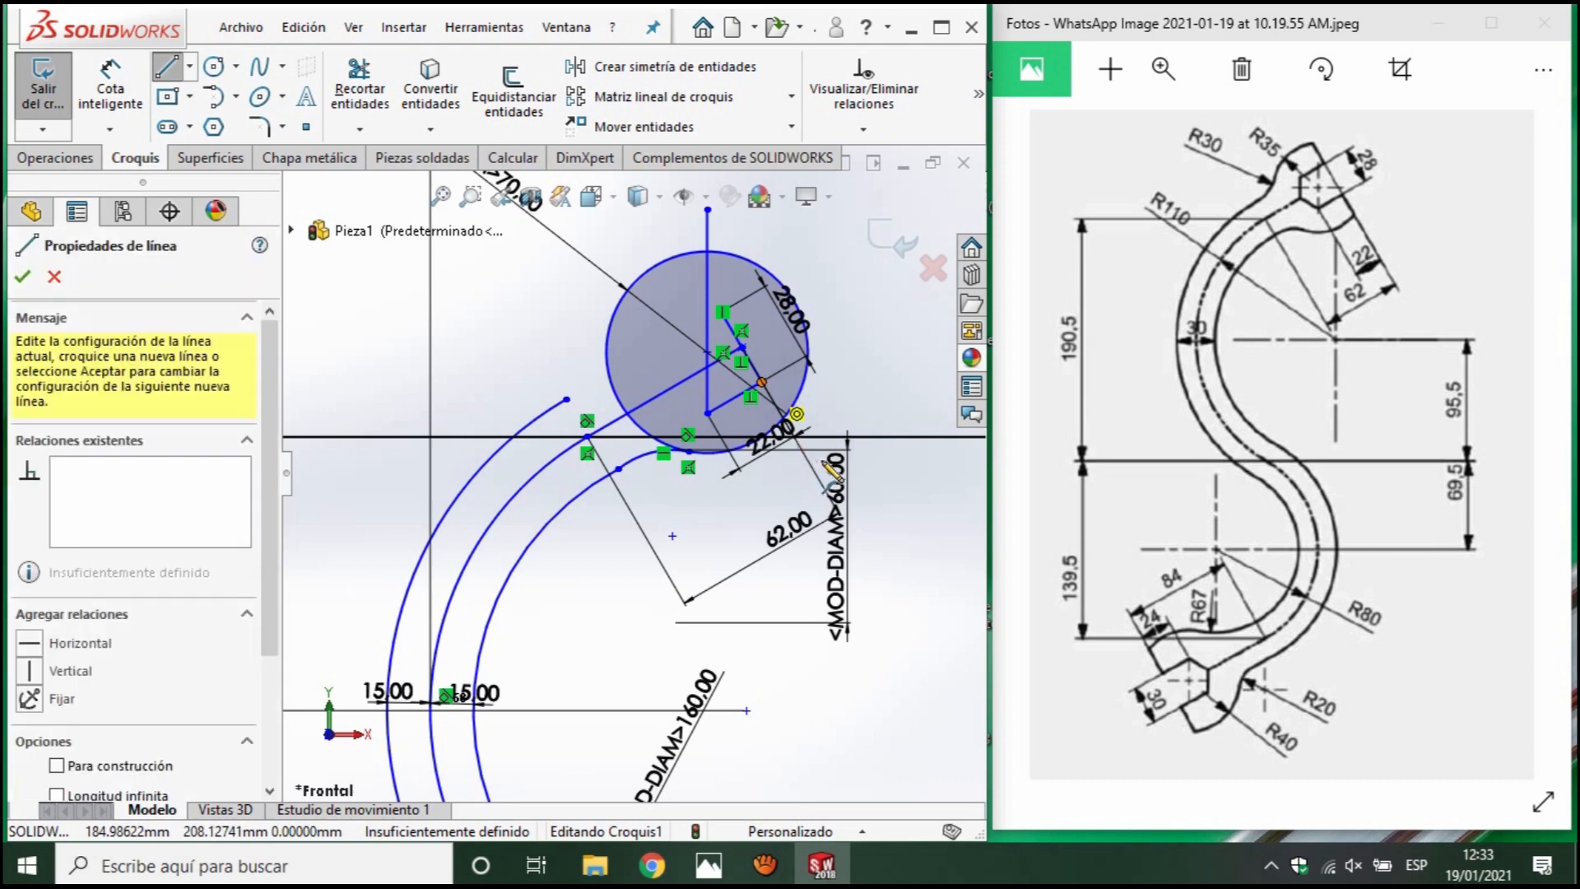
click(817, 477)
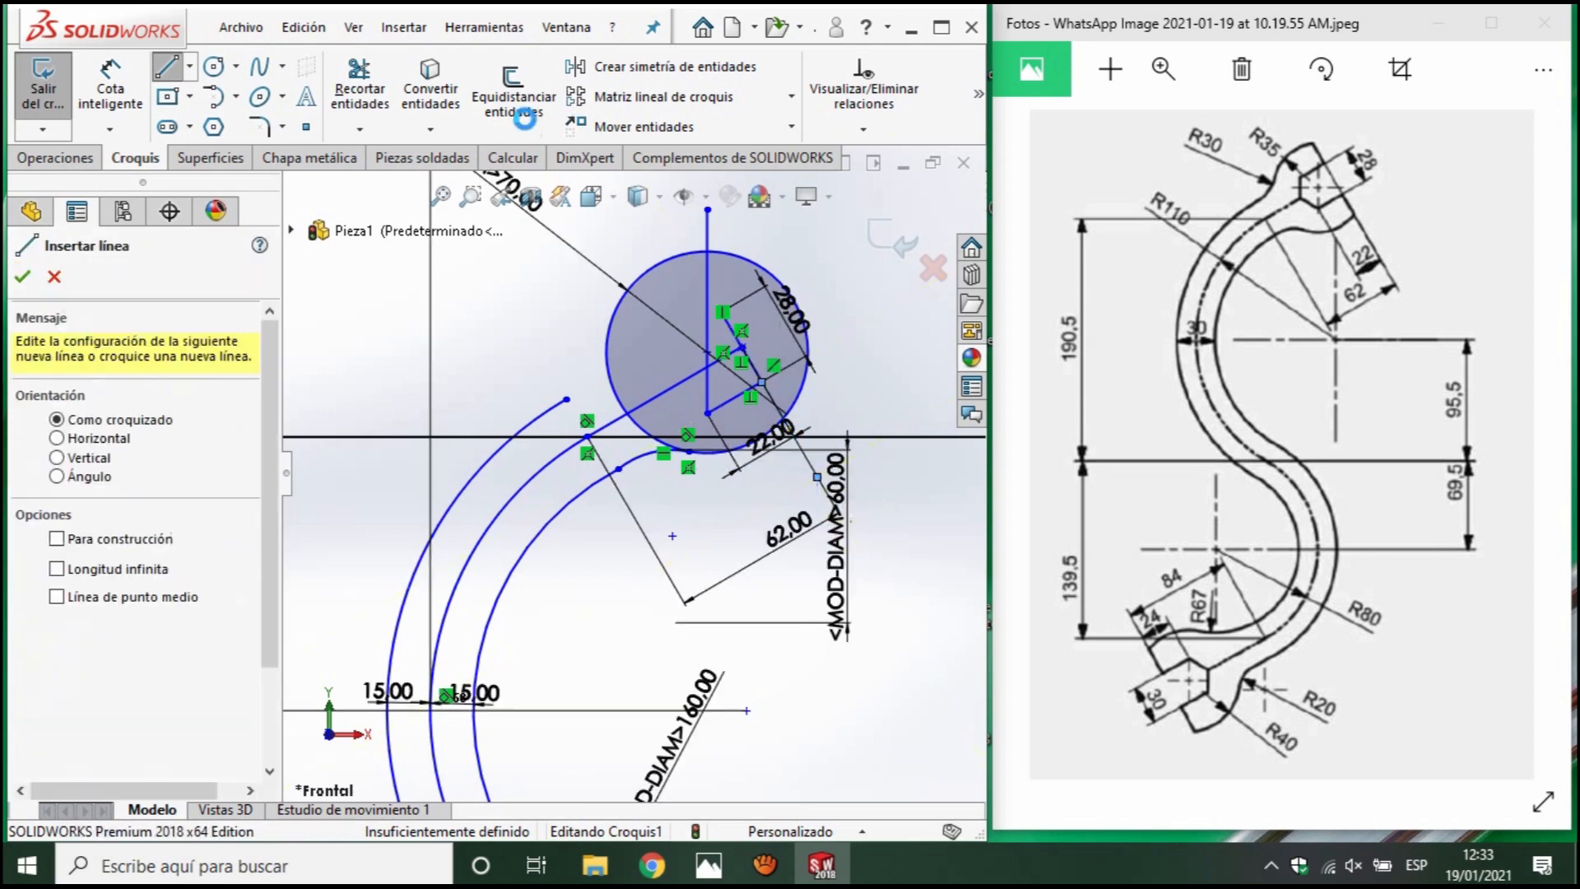
key(Escape)
Trim the 70 mm circle to the right of the vertical line and between the inclined centre line and the horizontal line.
click(359, 82)
drag(883, 403, 782, 324)
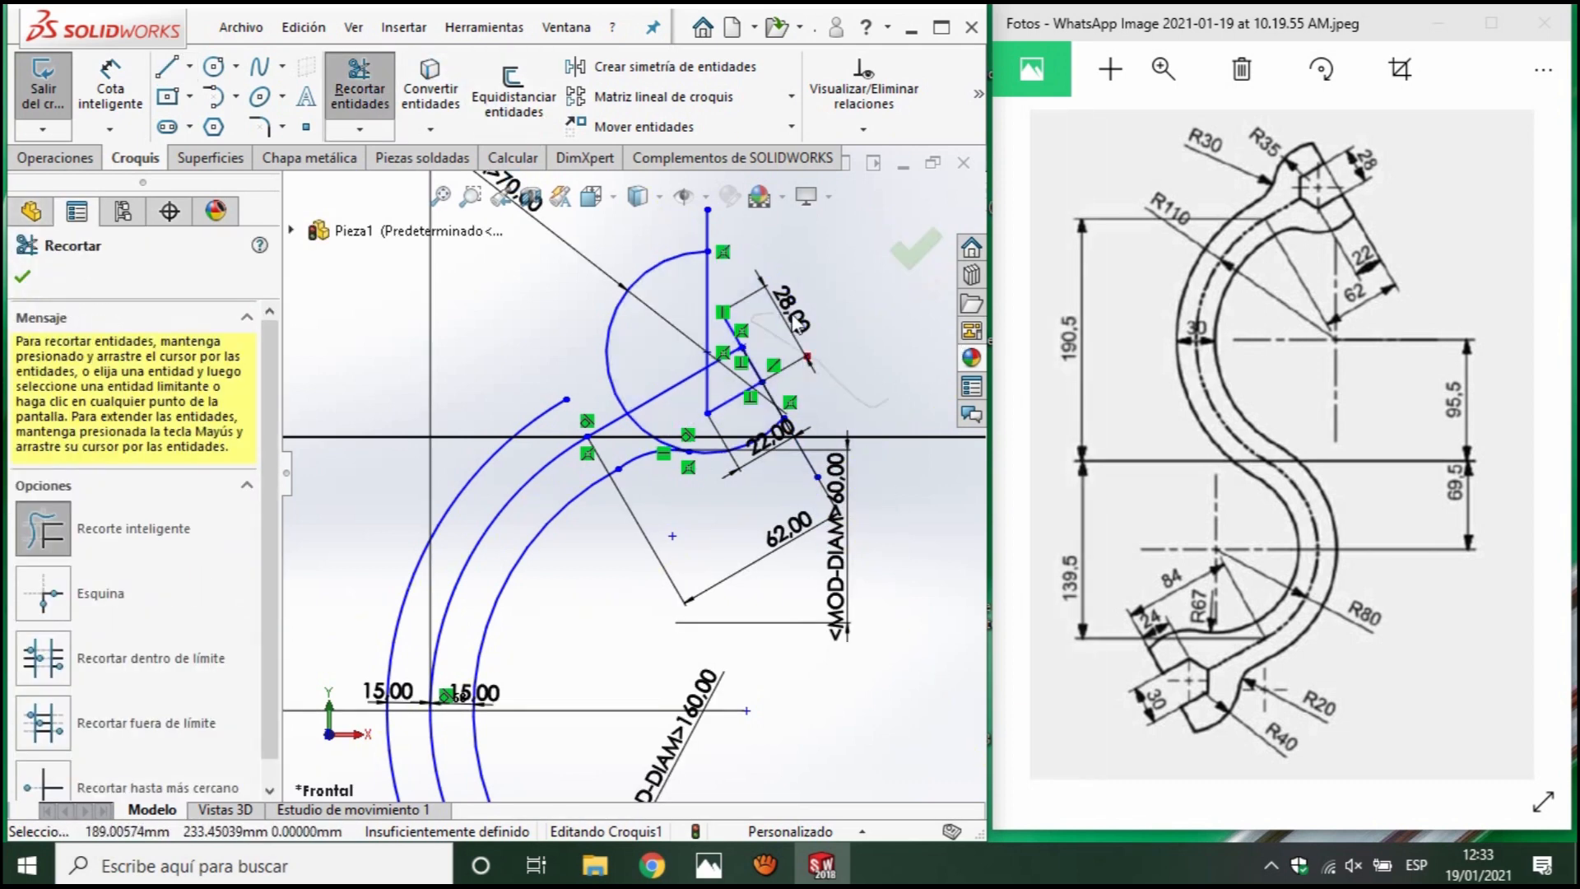
scroll(827, 441, down, 1)
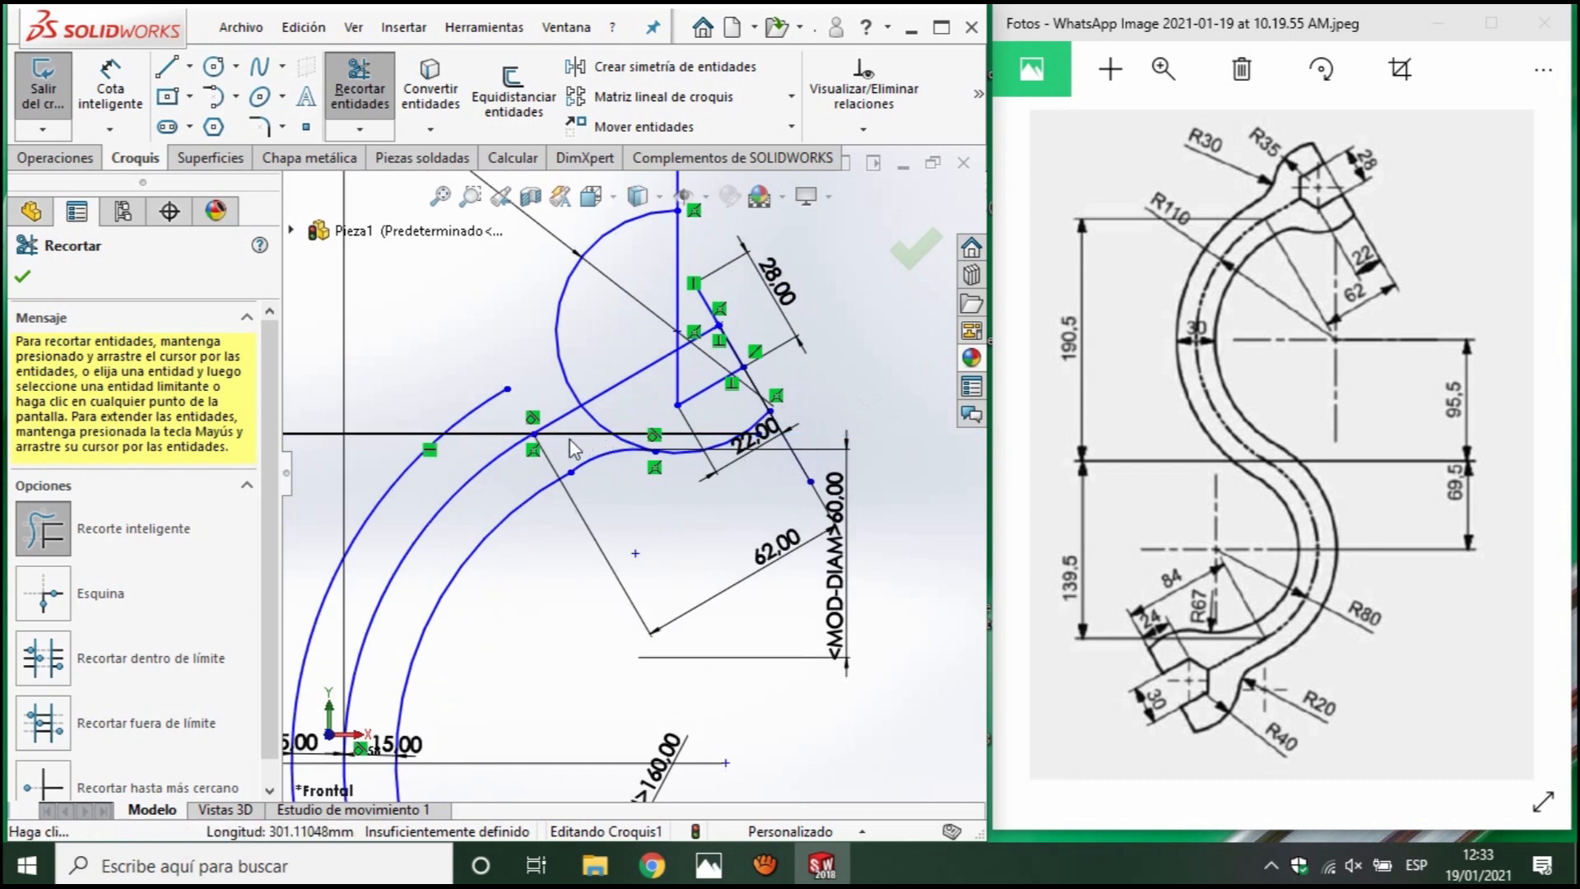
key(Escape)
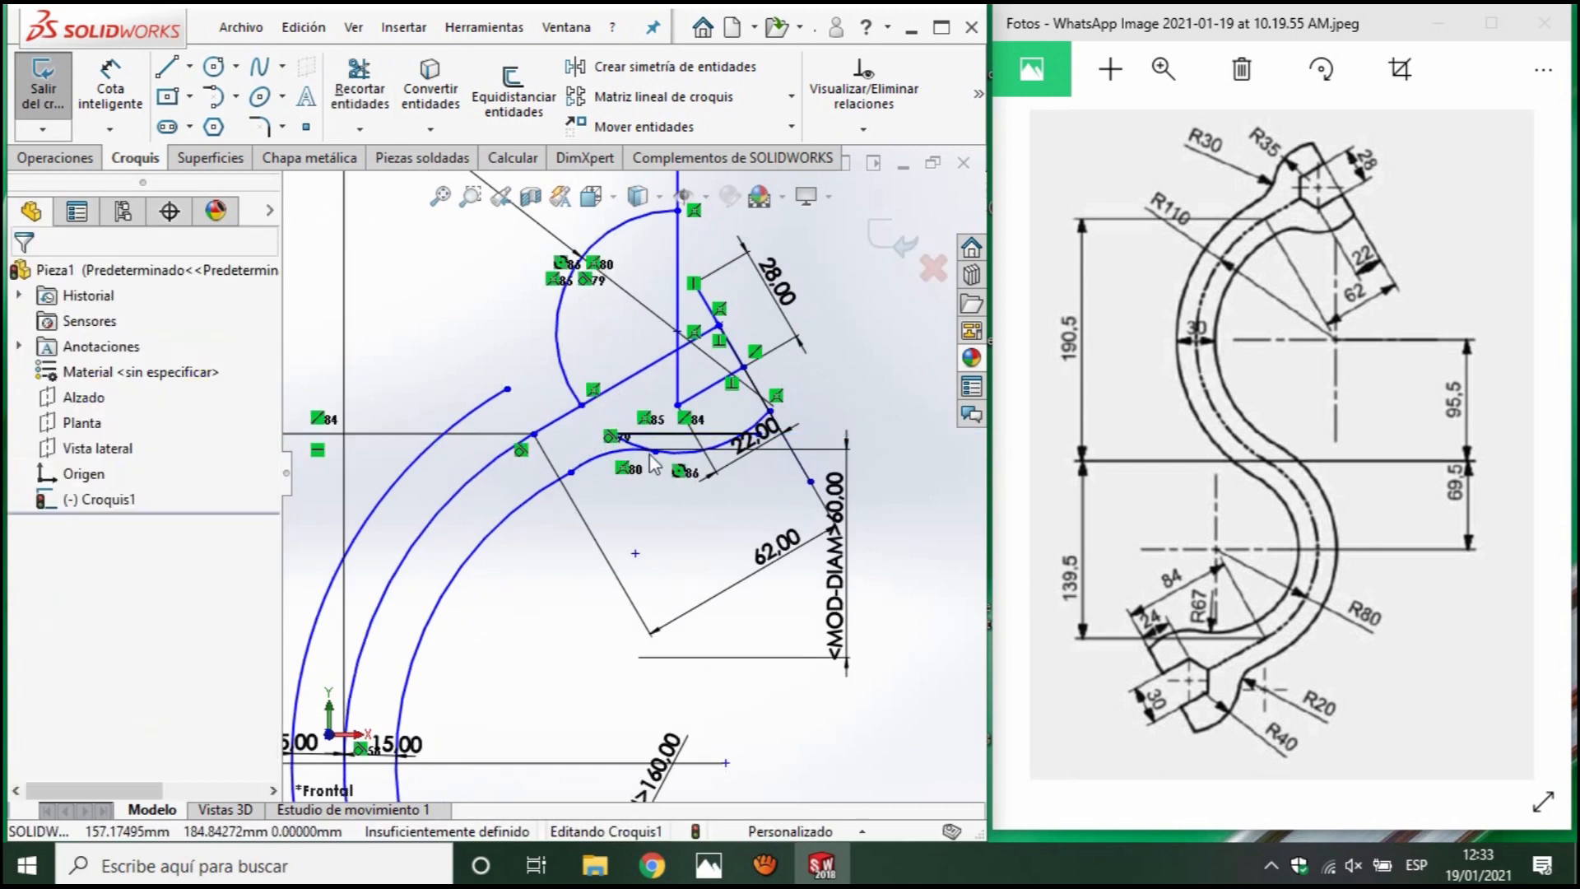
Trim the horizontal line and the leftover stub of the 70 mm circle beyond its tangent point with the 60 mm arc.
scroll(651, 462, down, 3)
click(360, 82)
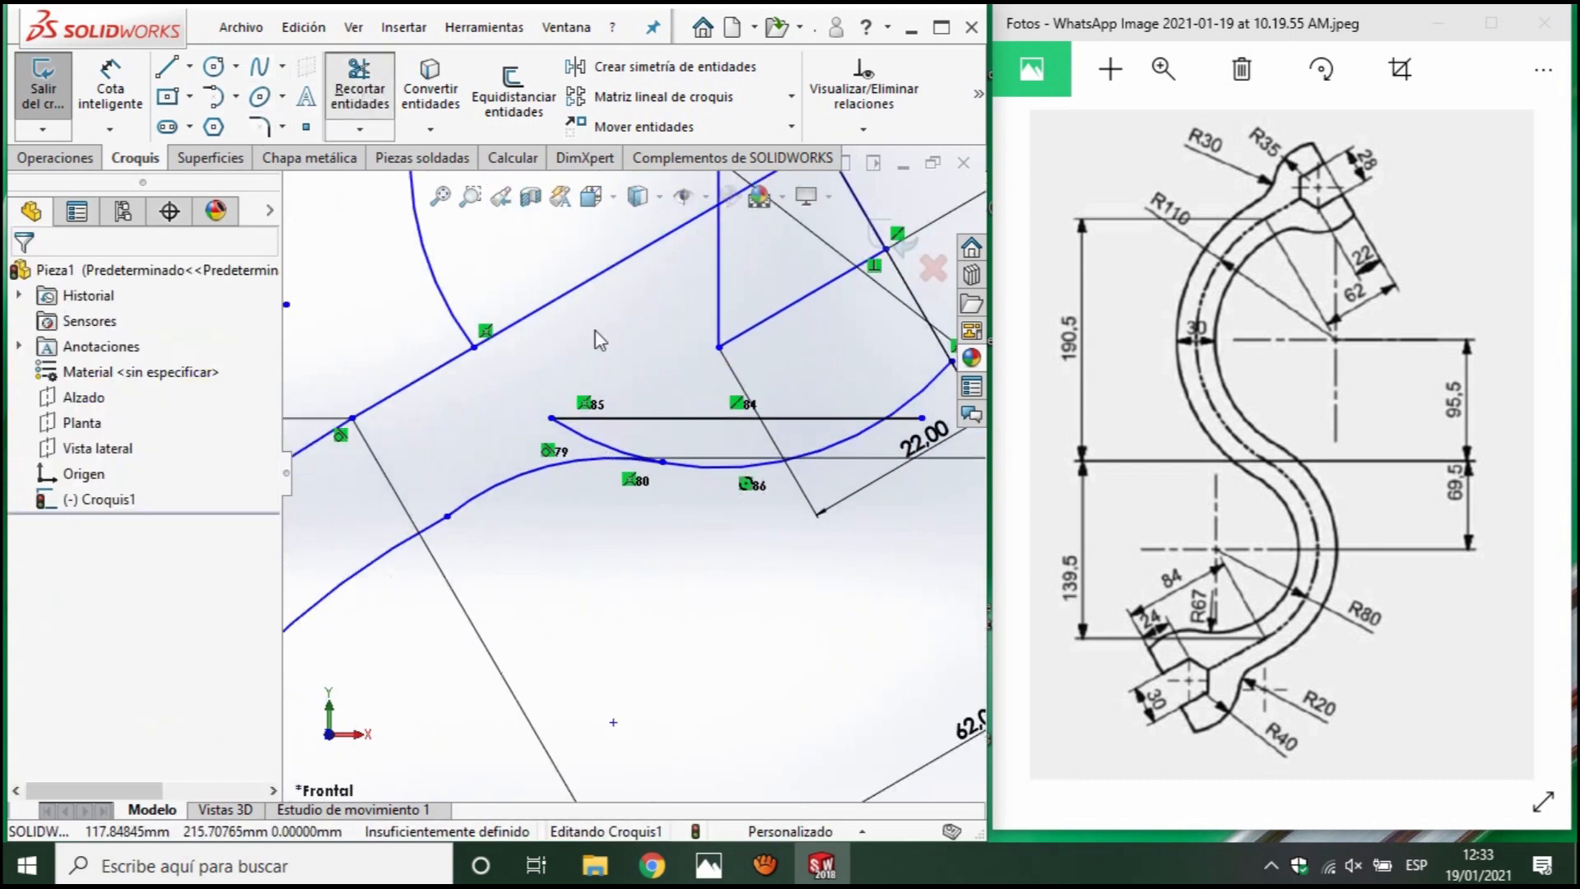
drag(636, 406, 579, 462)
scroll(609, 424, up, 2)
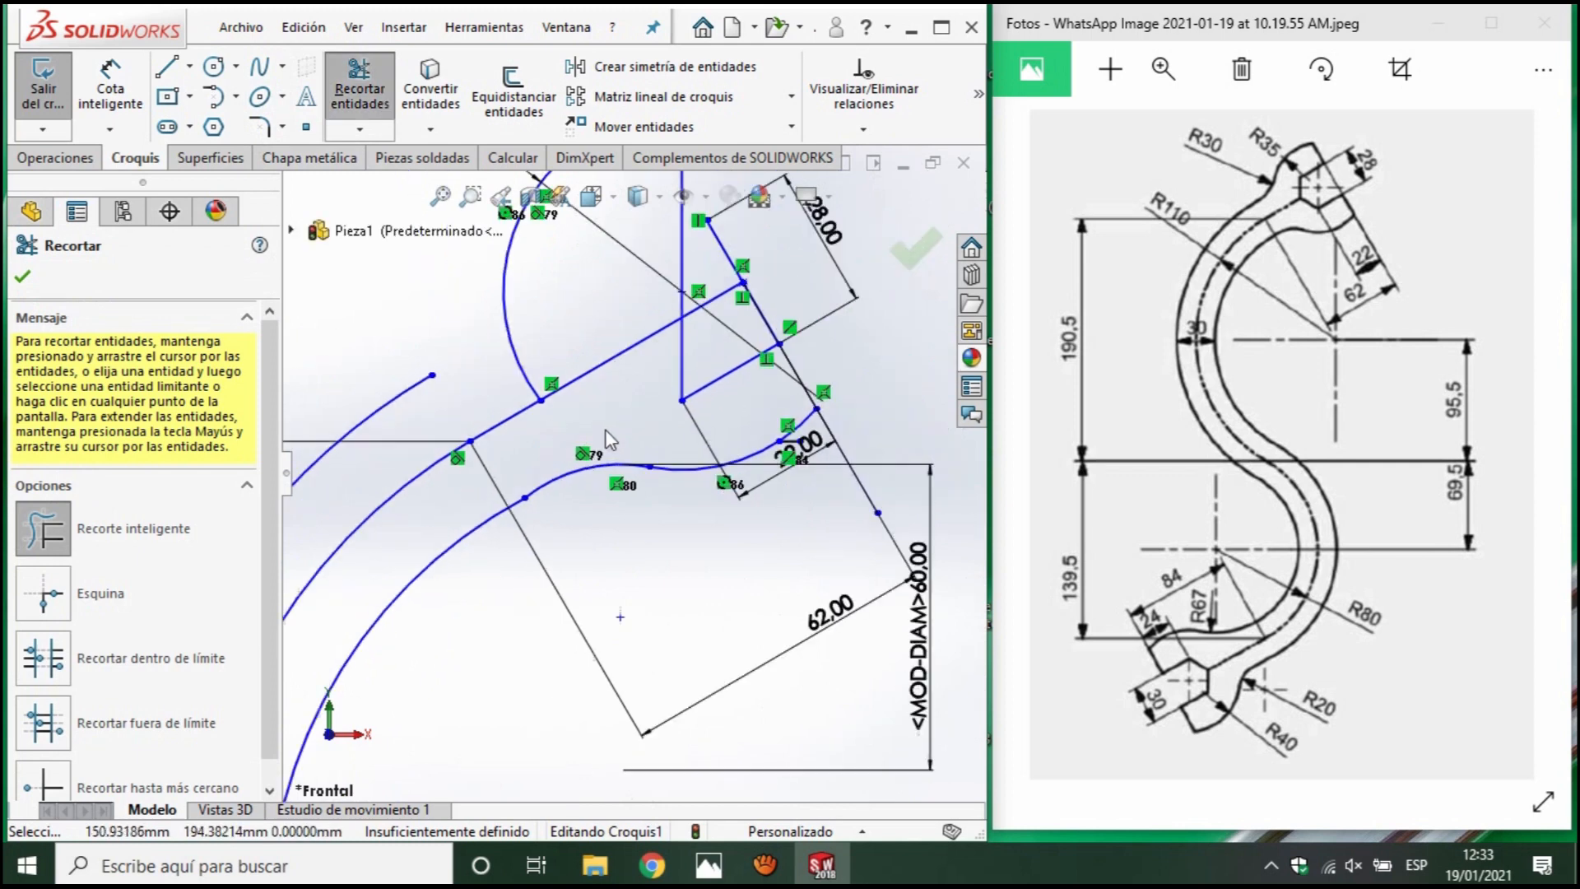
Remove the vertical line through the centre of the 70 mm circle and the circle's remaining upper arc.
drag(703, 381, 650, 395)
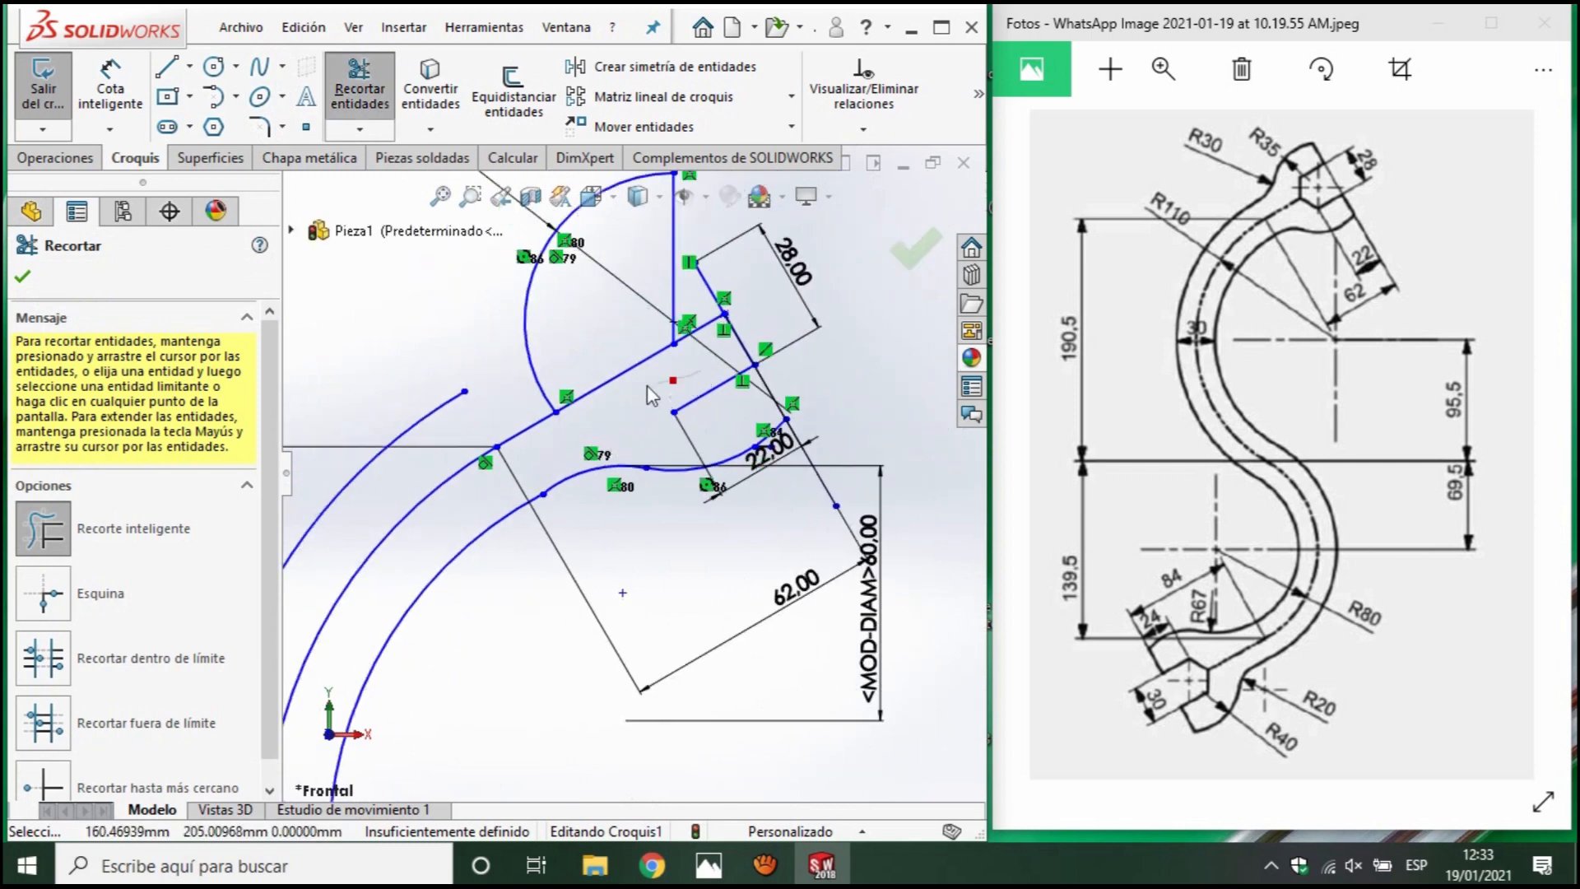
key(Escape)
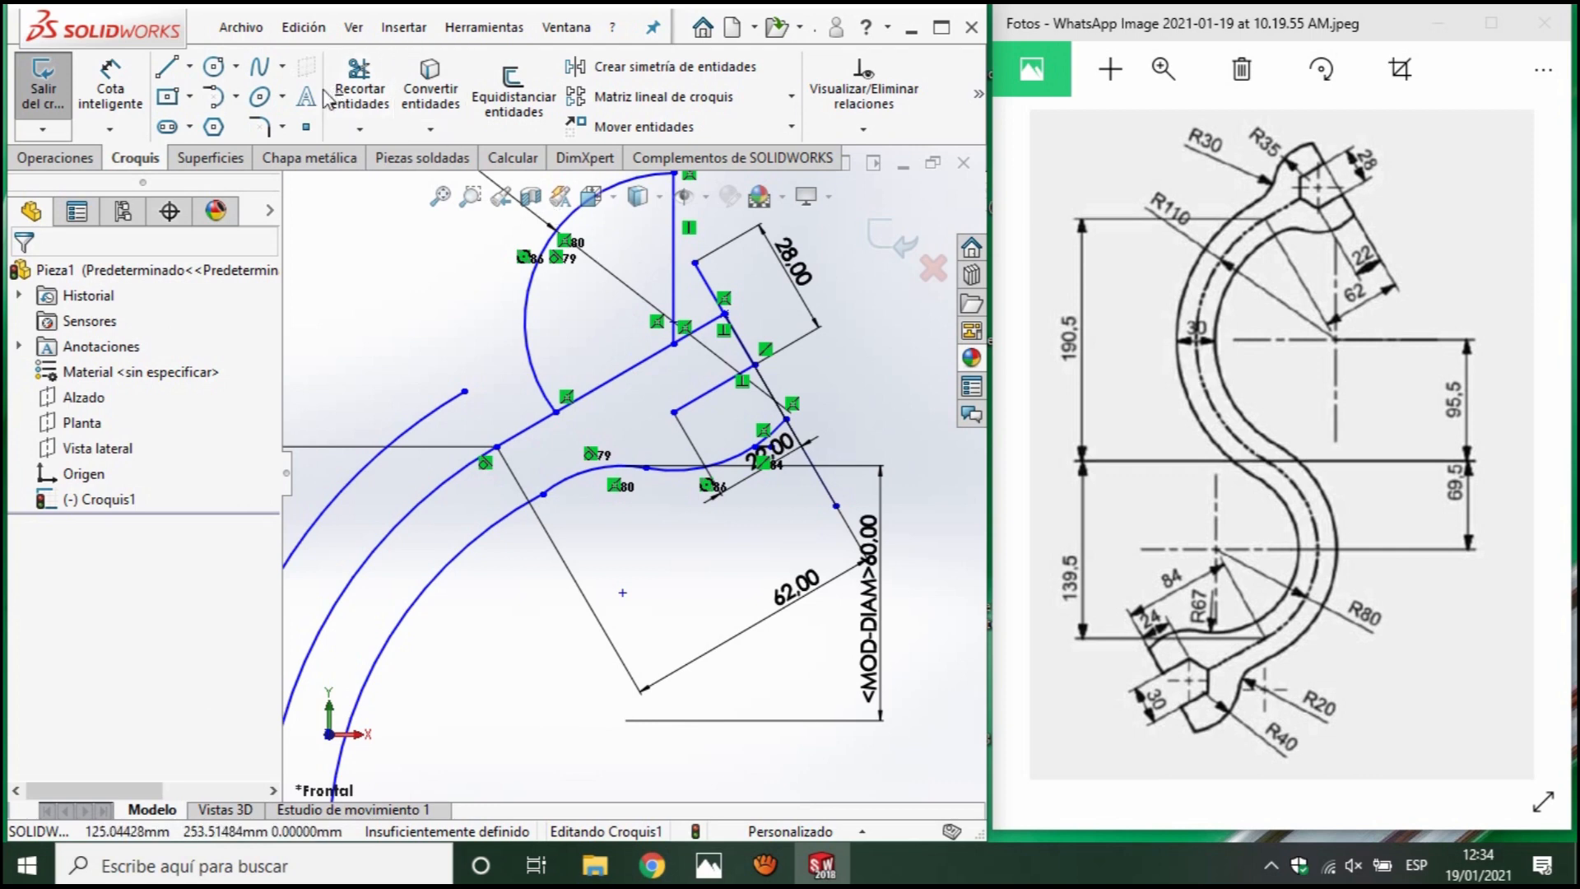
click(677, 265)
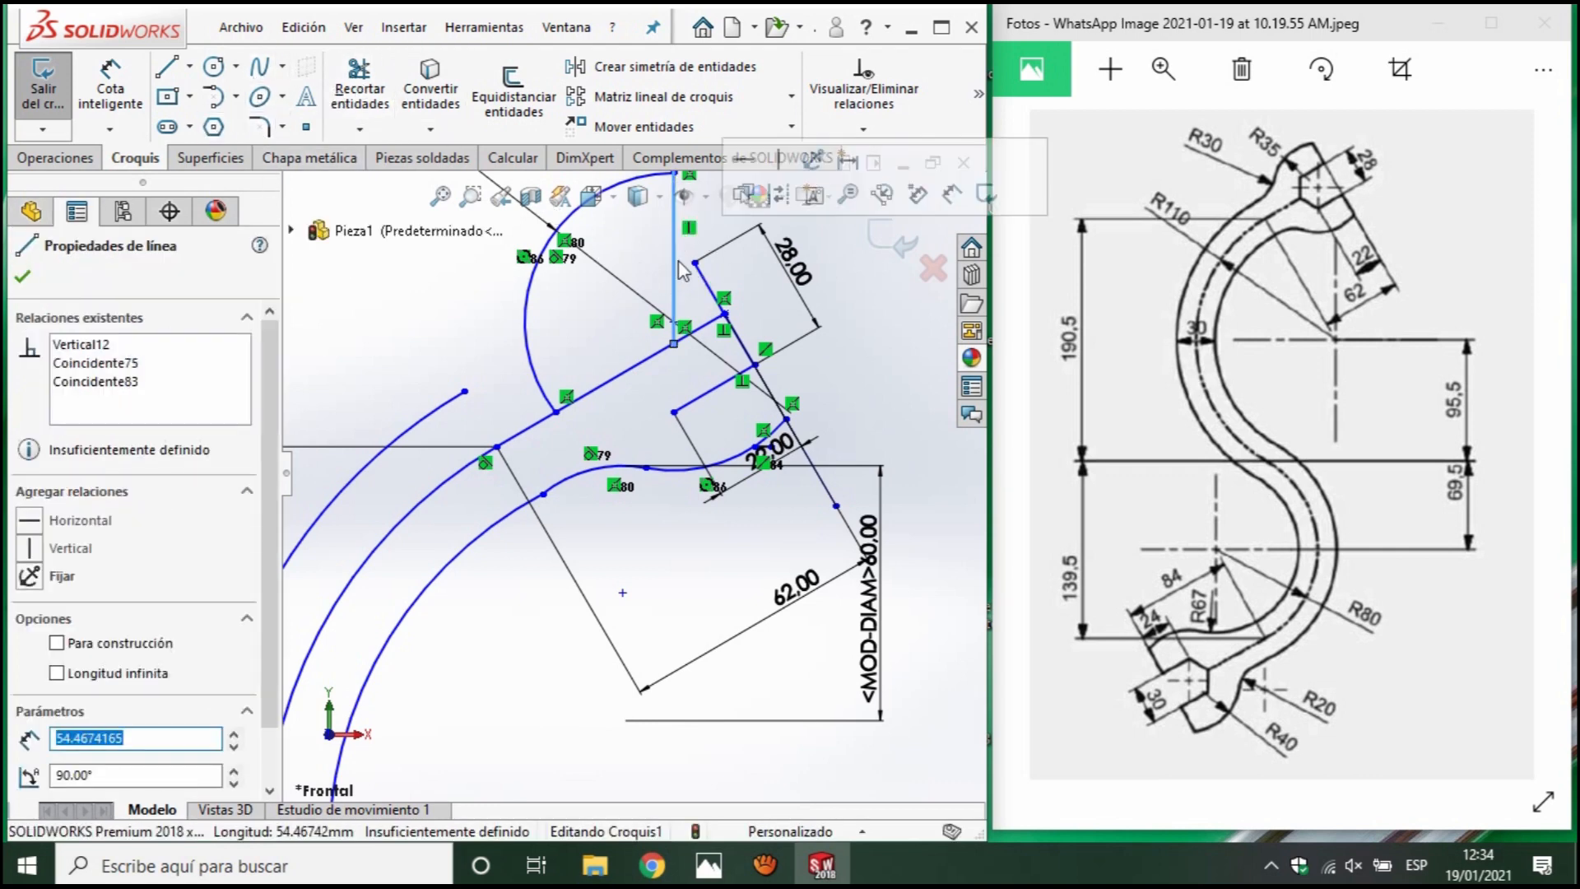
key(Delete)
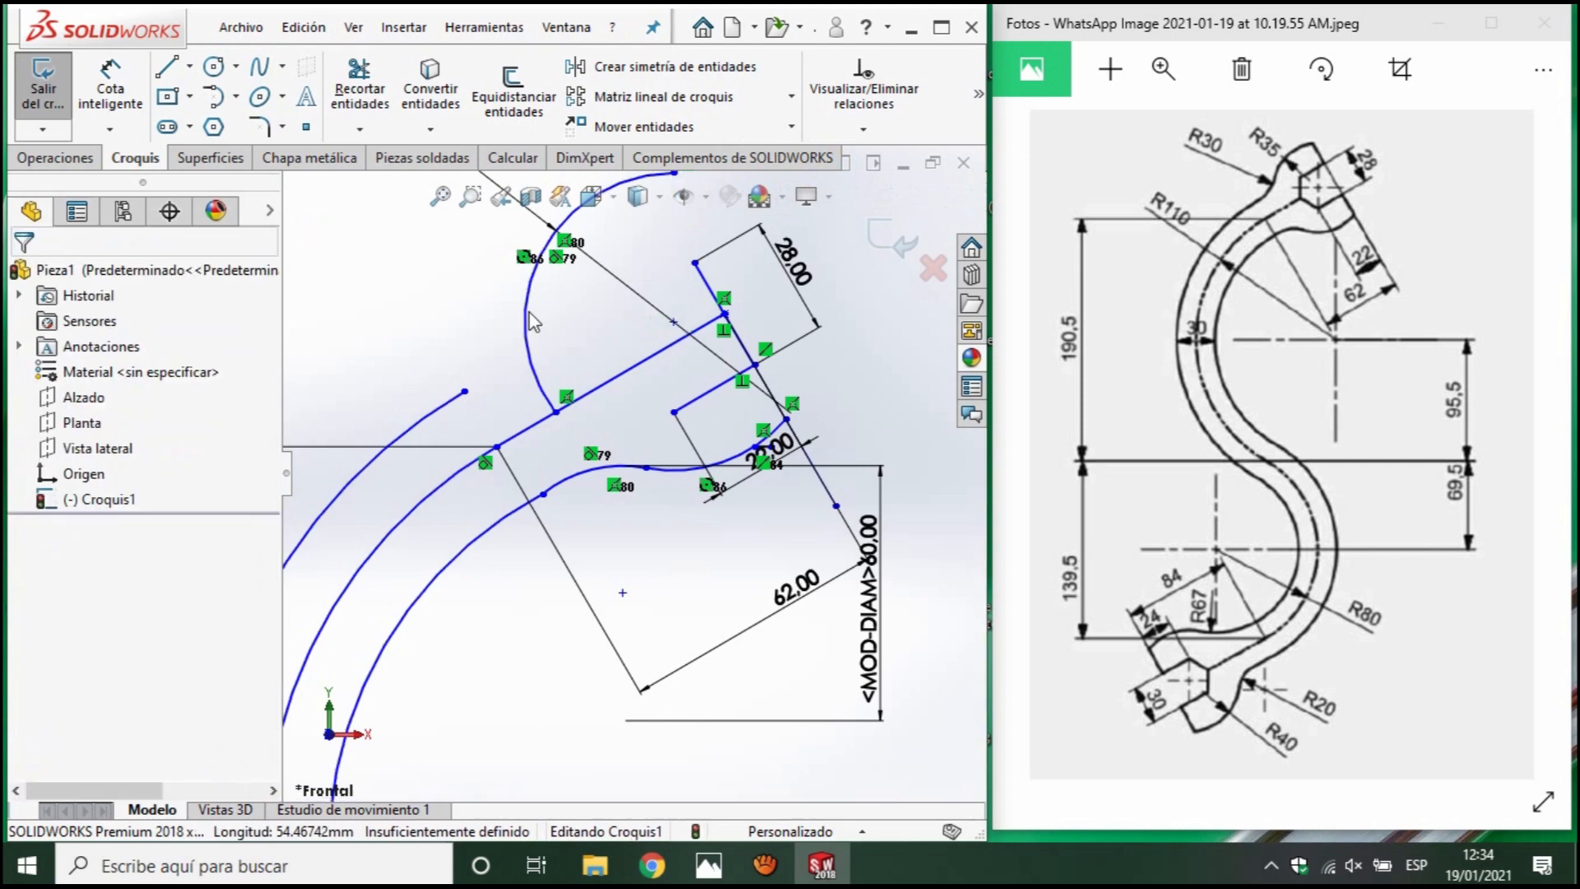
click(527, 319)
key(Delete)
click(641, 438)
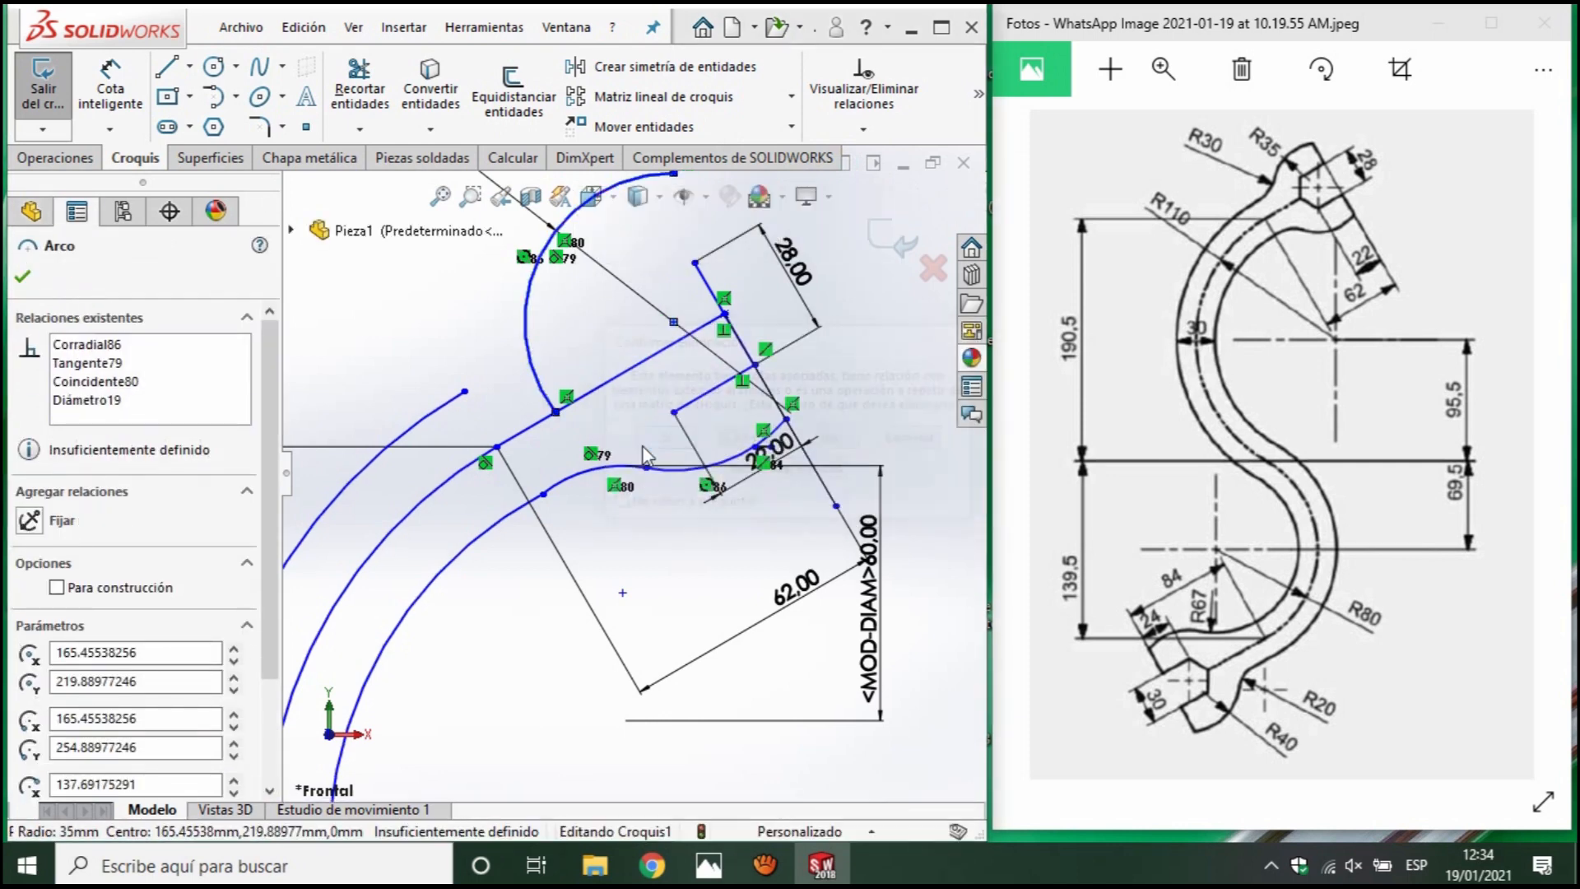
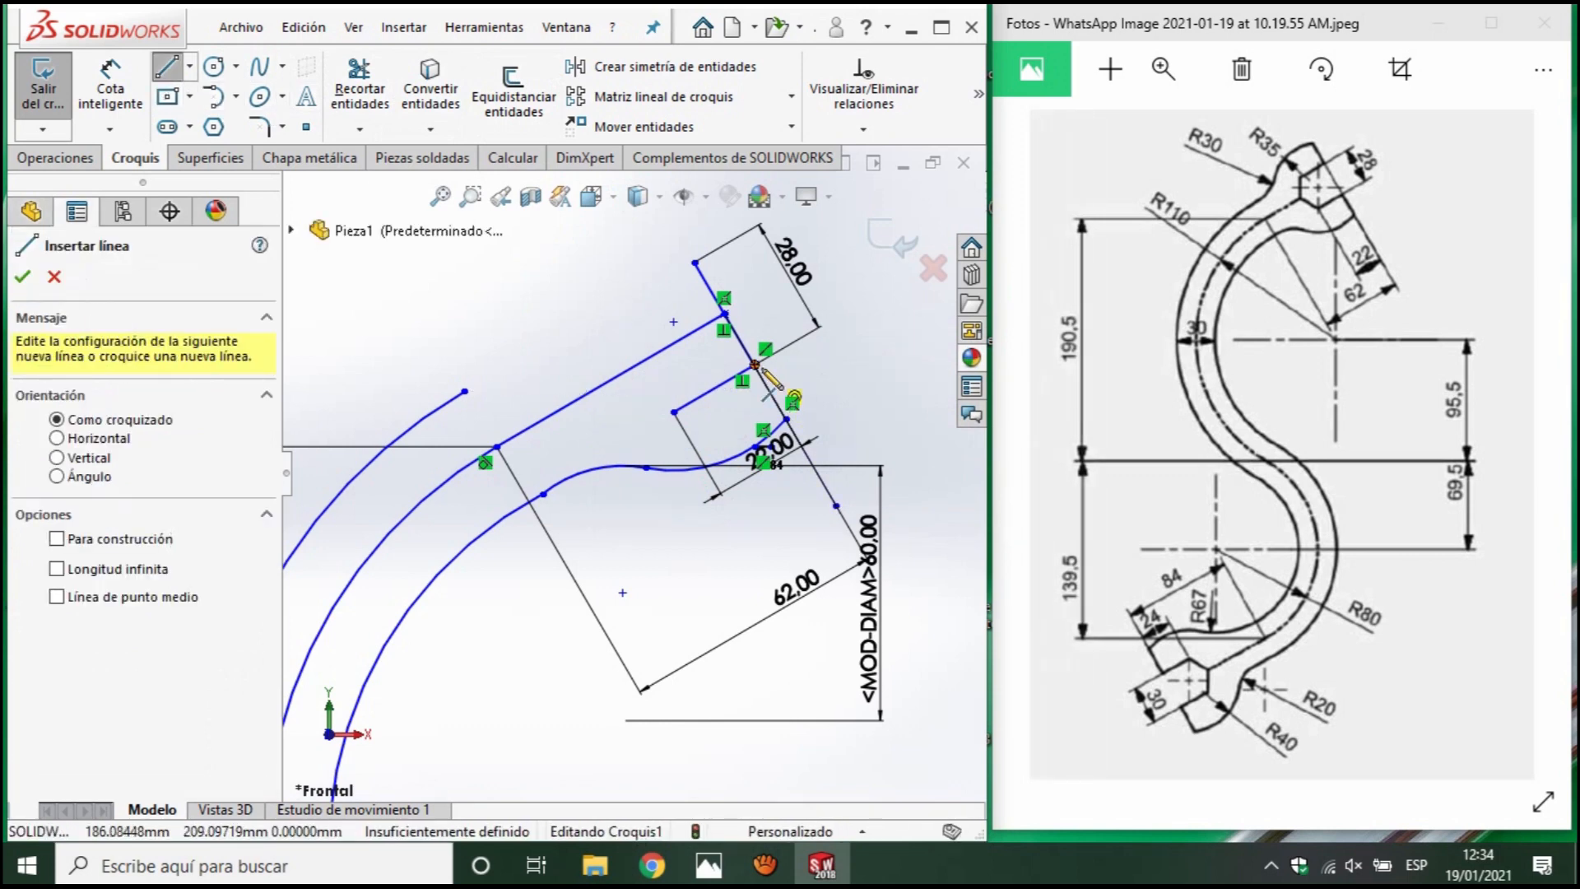
Draw a line from the lower end of the 28 mm line to the outer end of the R35 arc.
click(786, 419)
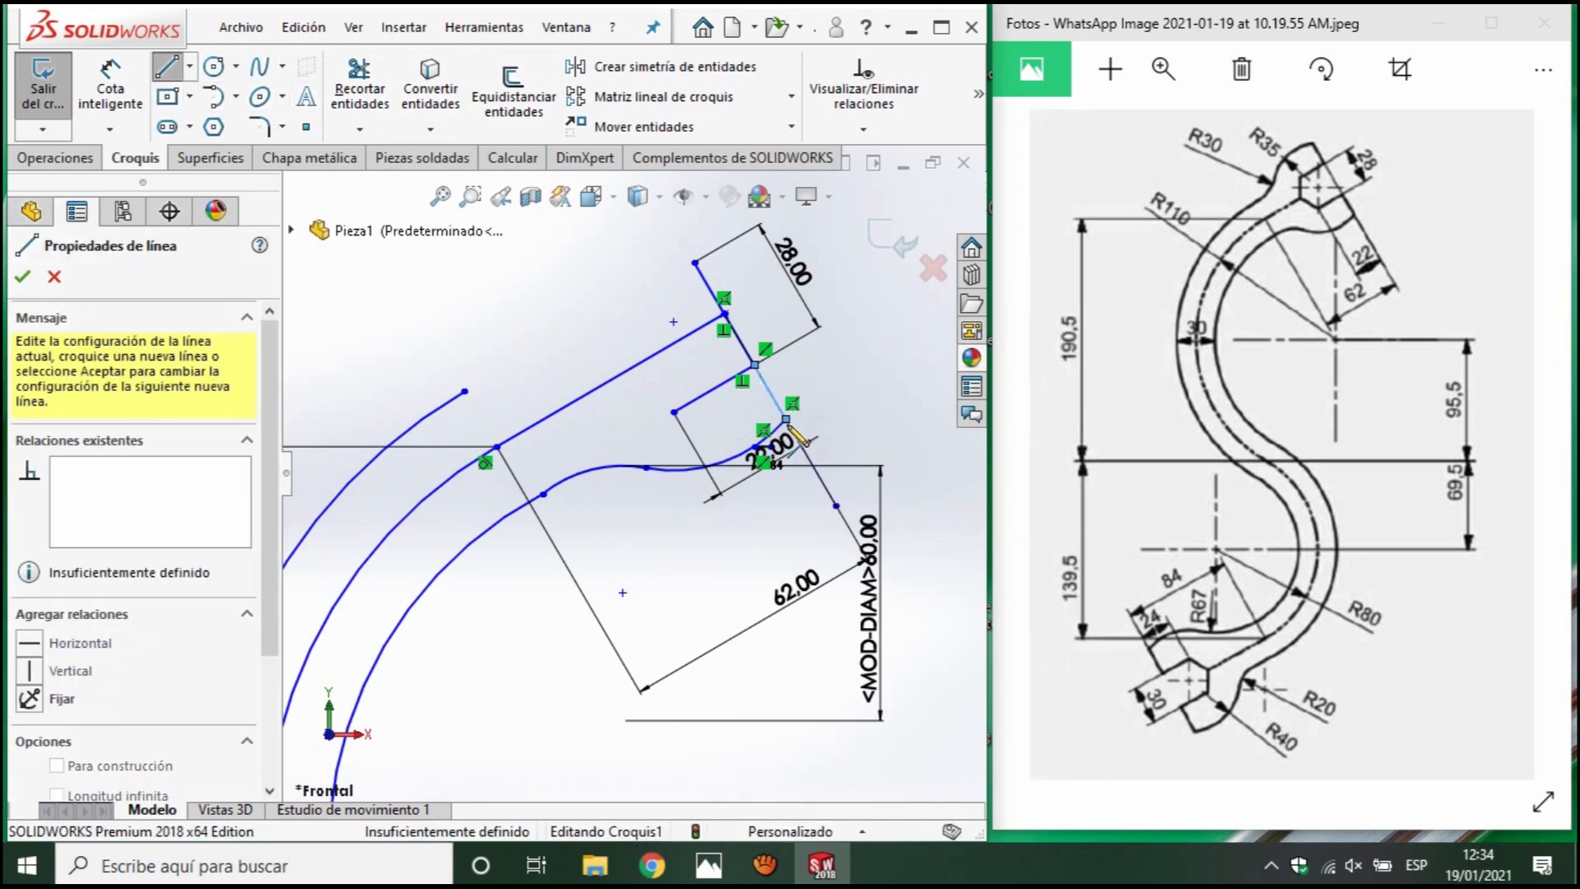
key(Escape)
key(Escape)
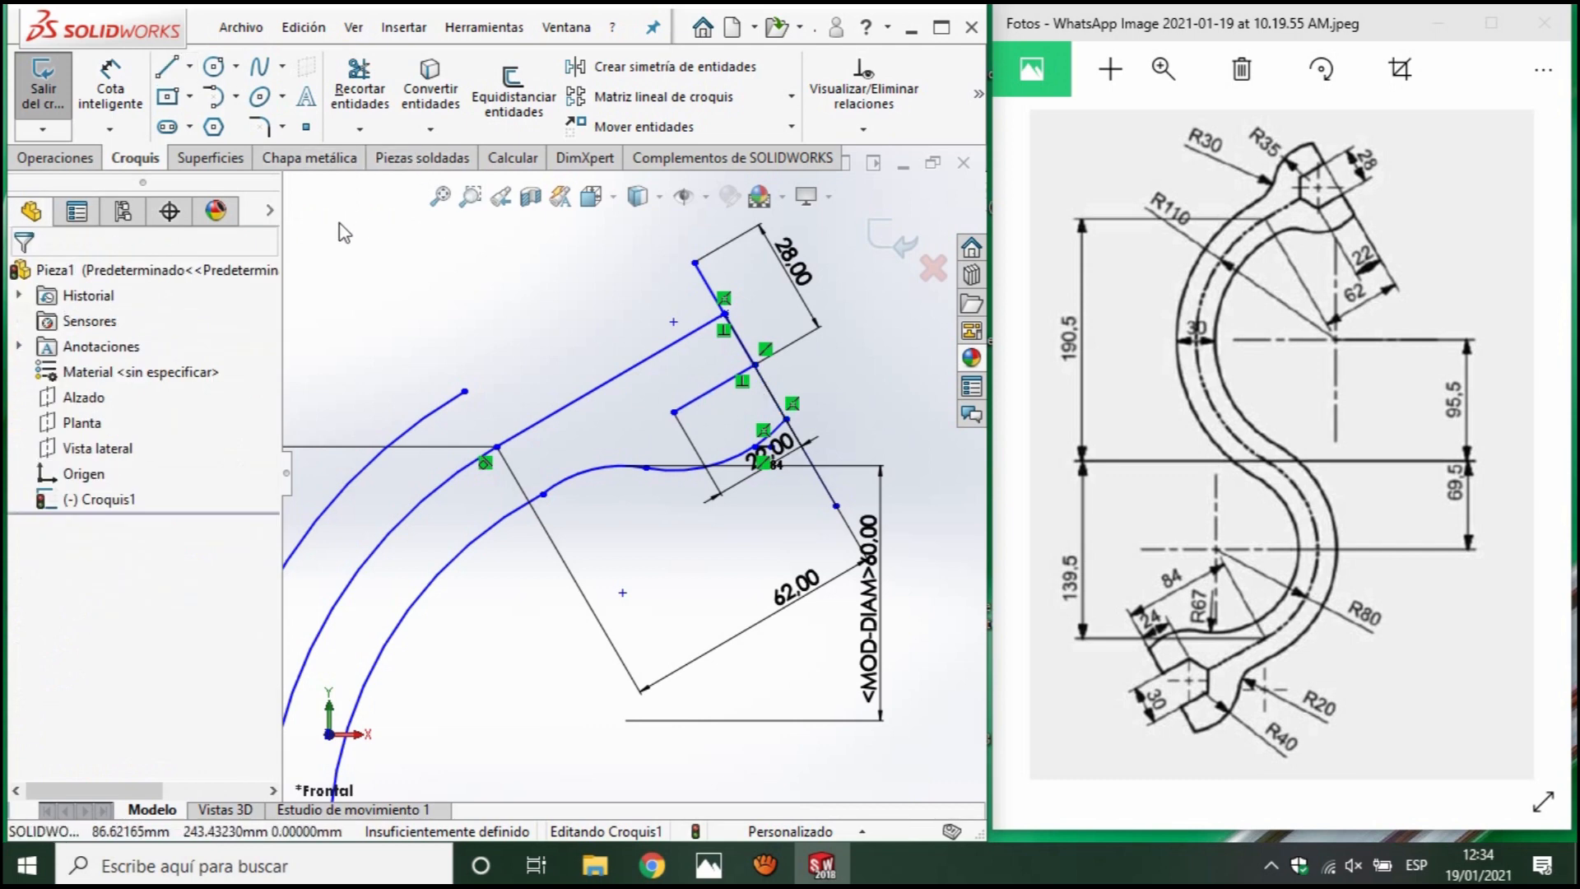
Draw a sloping line from the inner end of the 22 mm line to the inclined centre line.
click(167, 78)
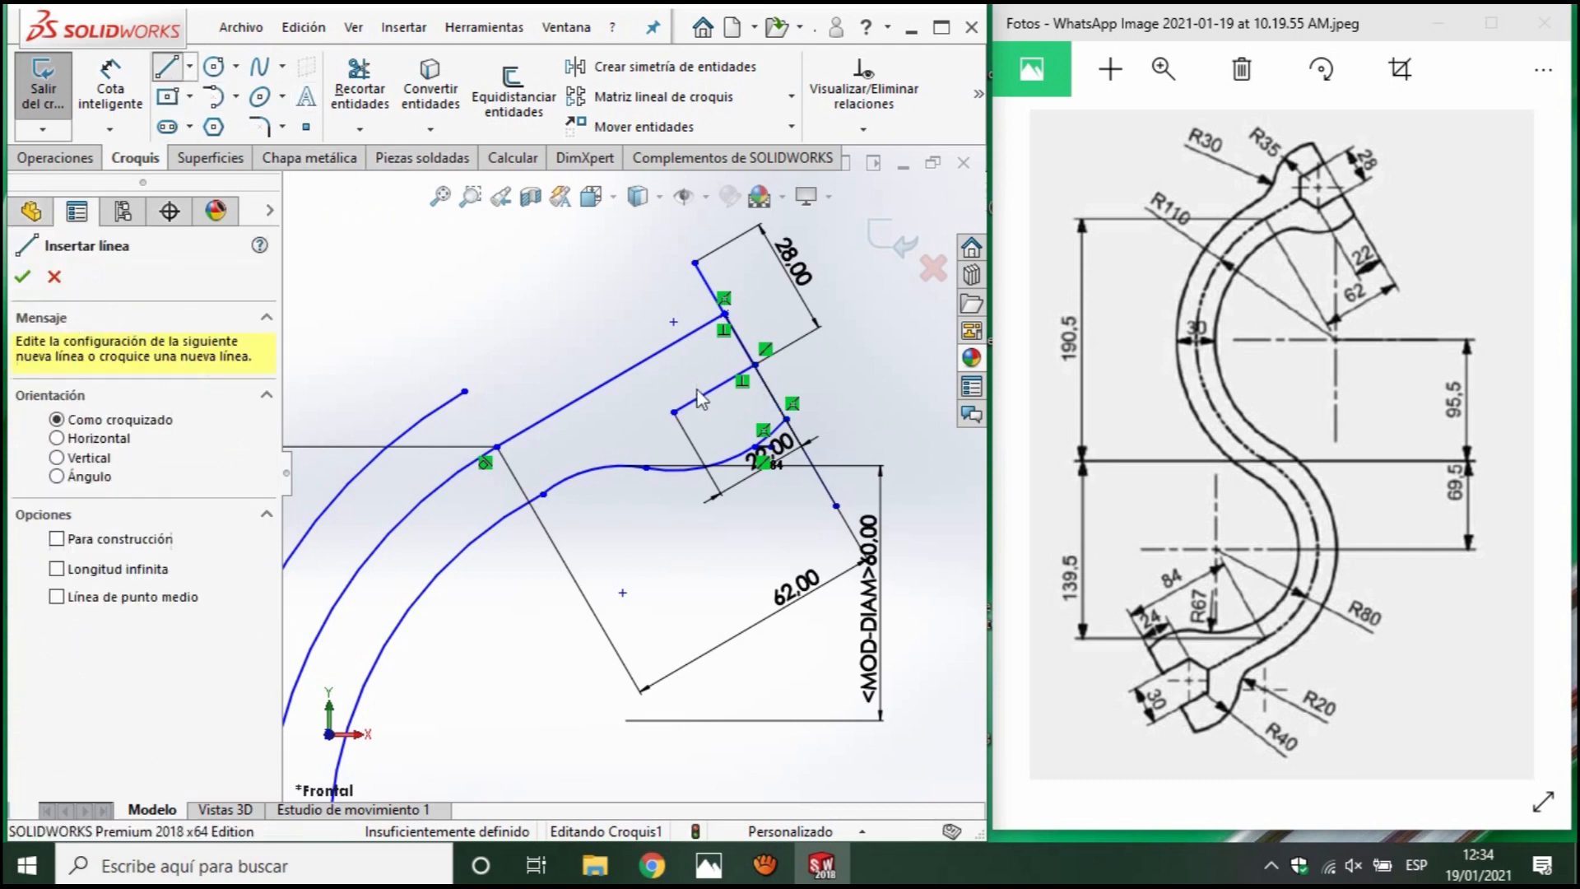
drag(673, 412, 591, 391)
key(Escape)
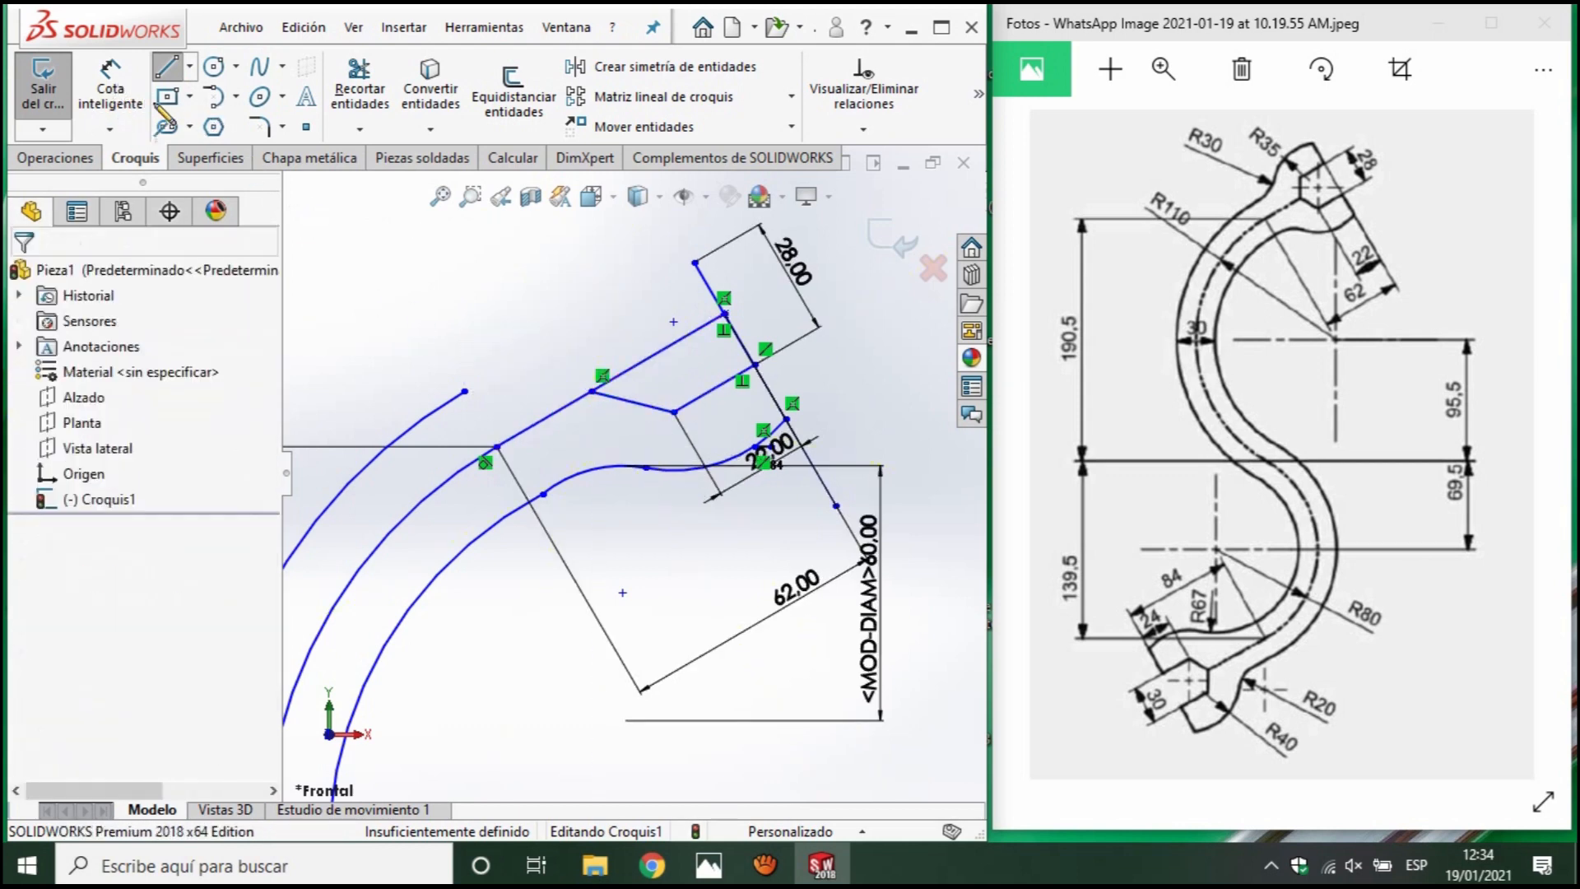
Dimension the angle between the sloping line and the 22 mm line as 90+45 degrees.
click(110, 89)
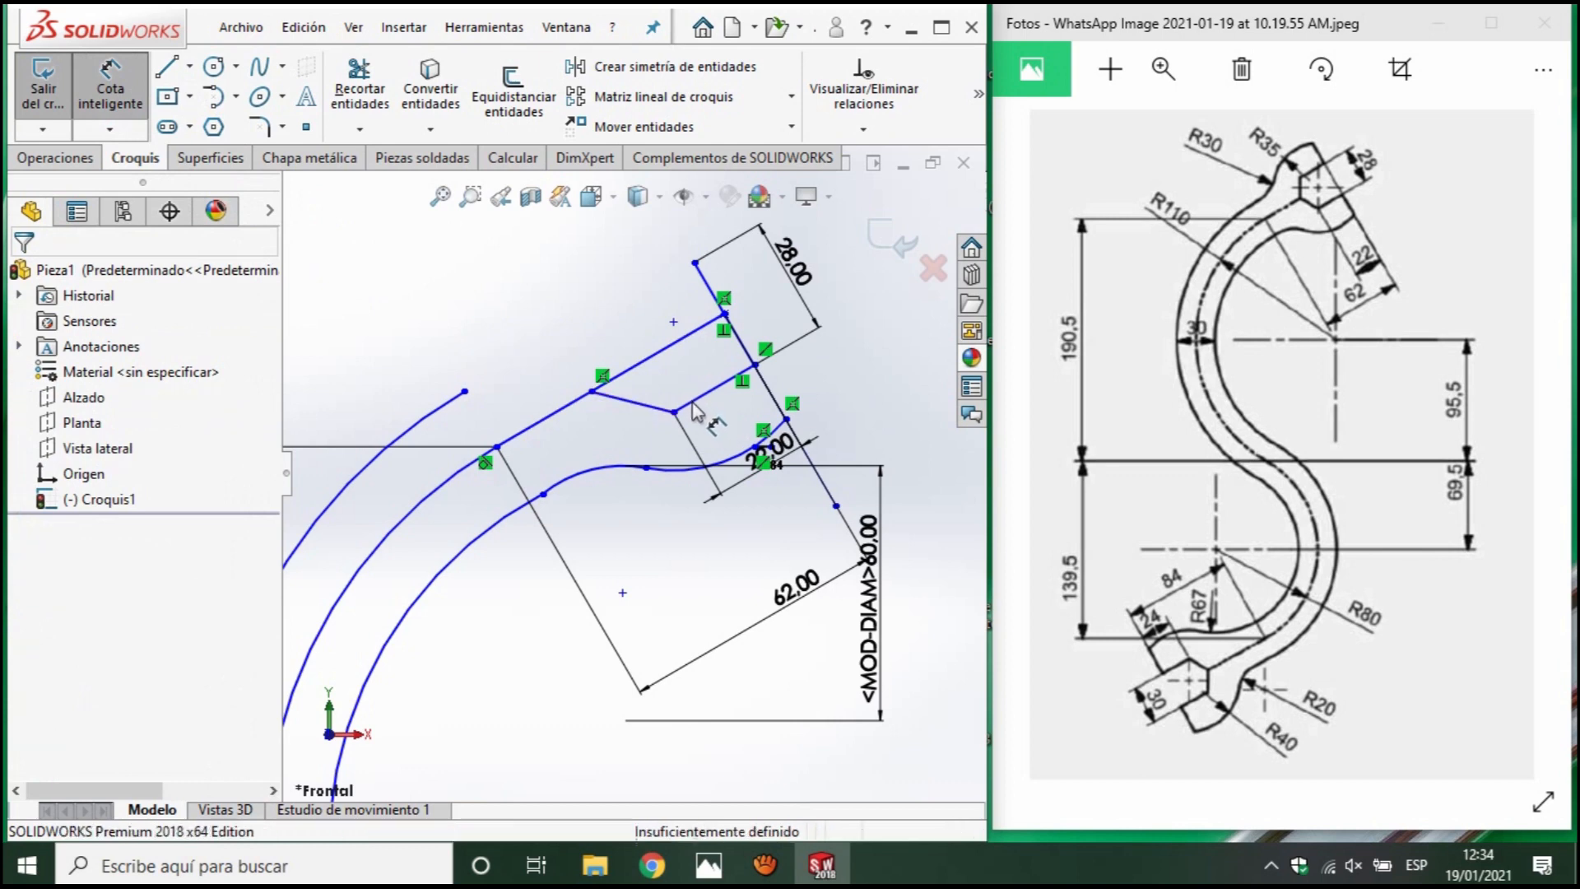
click(657, 409)
click(670, 410)
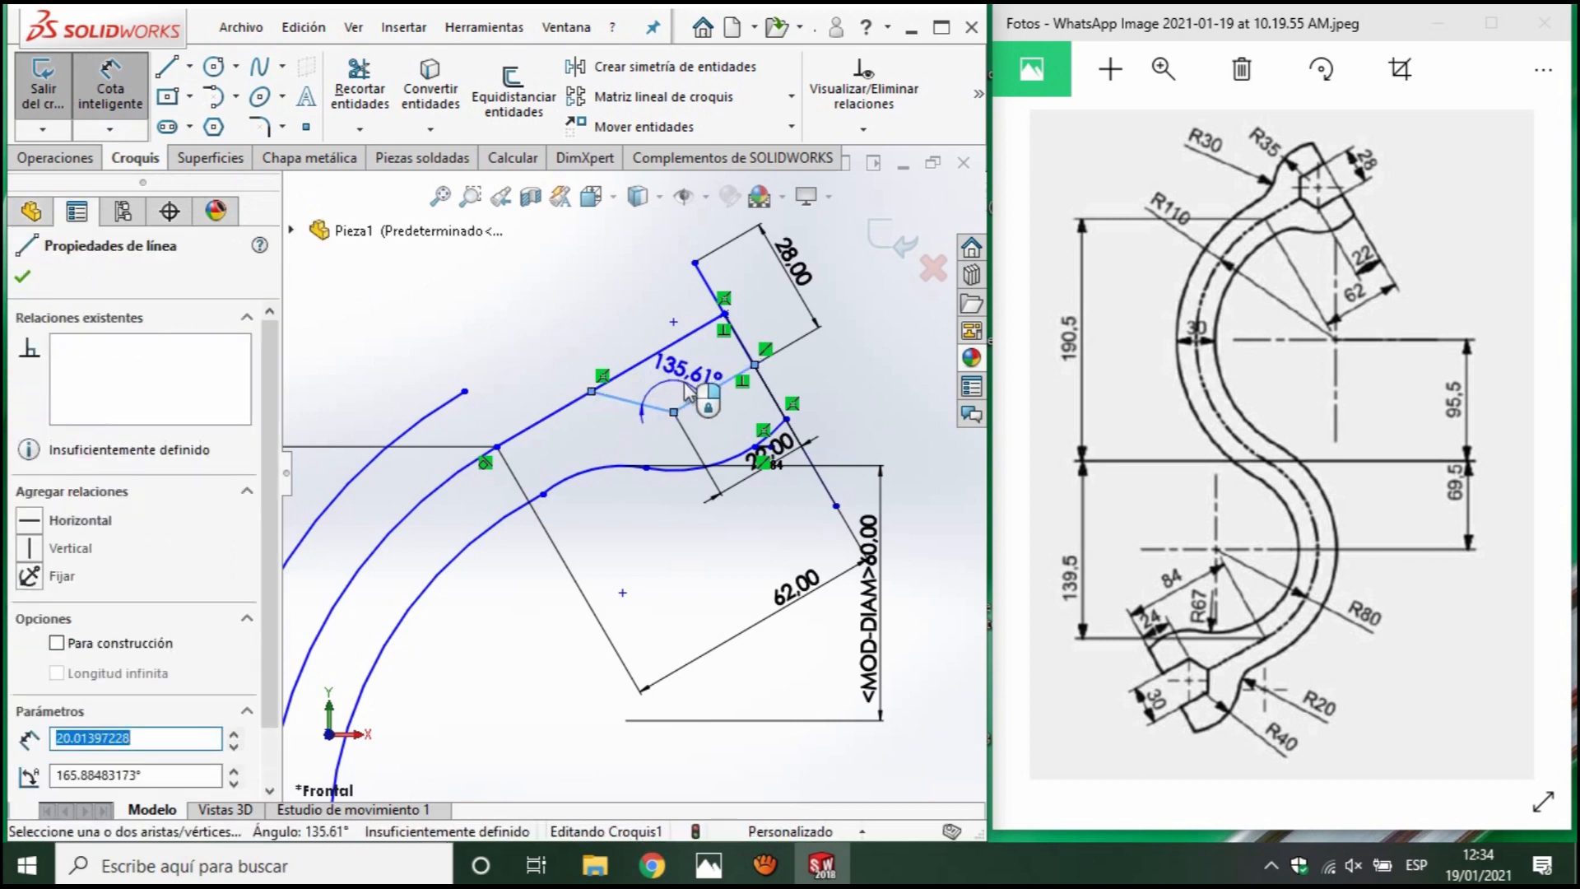
click(679, 374)
text(90+45)
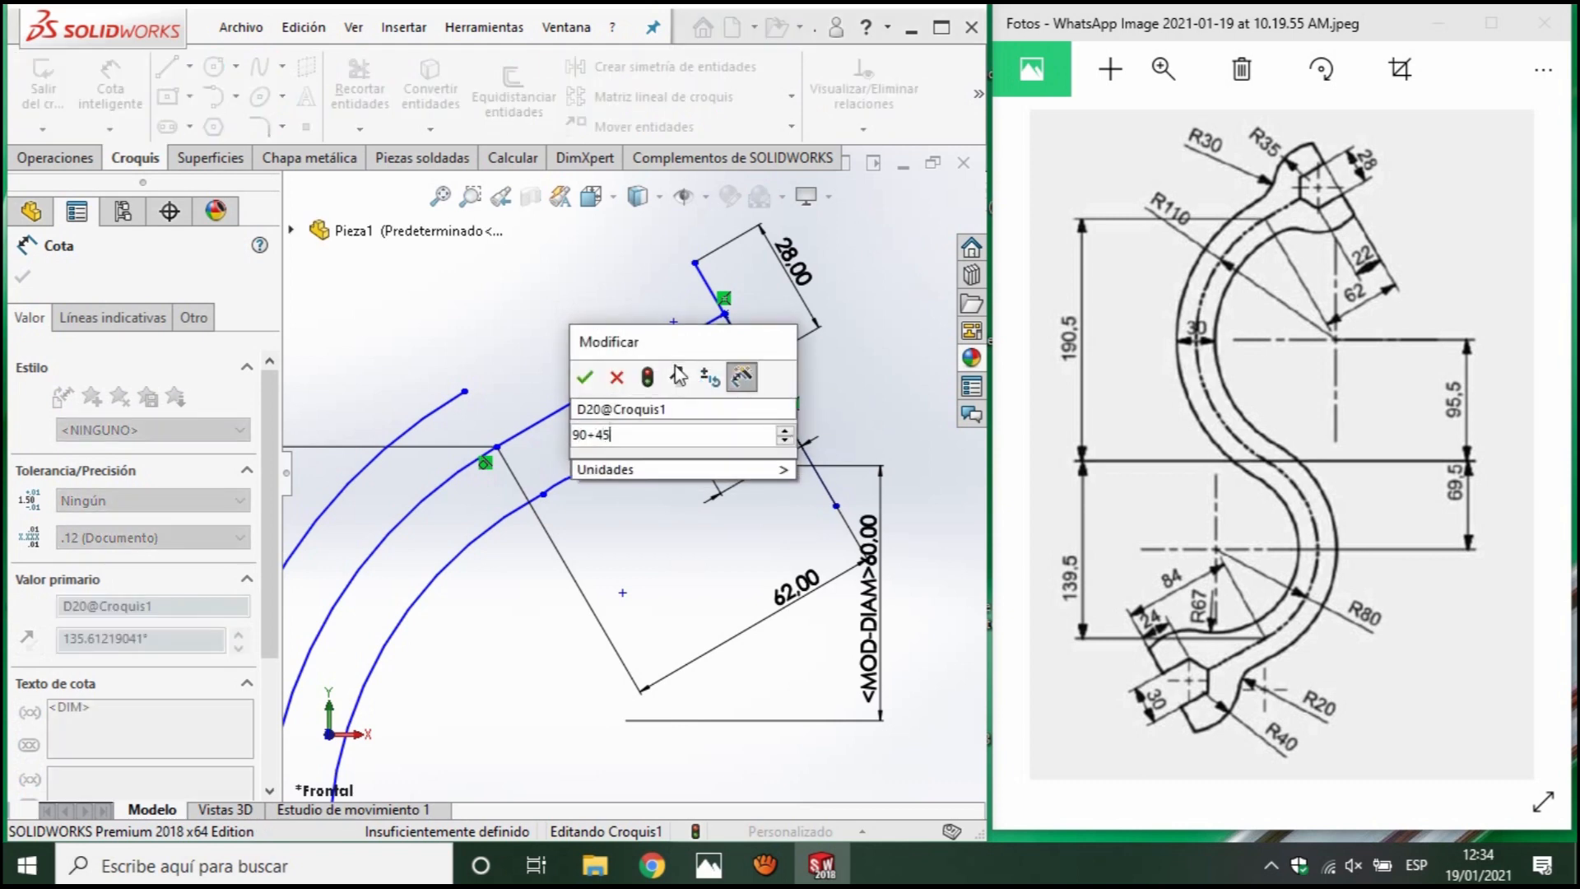
key(Return)
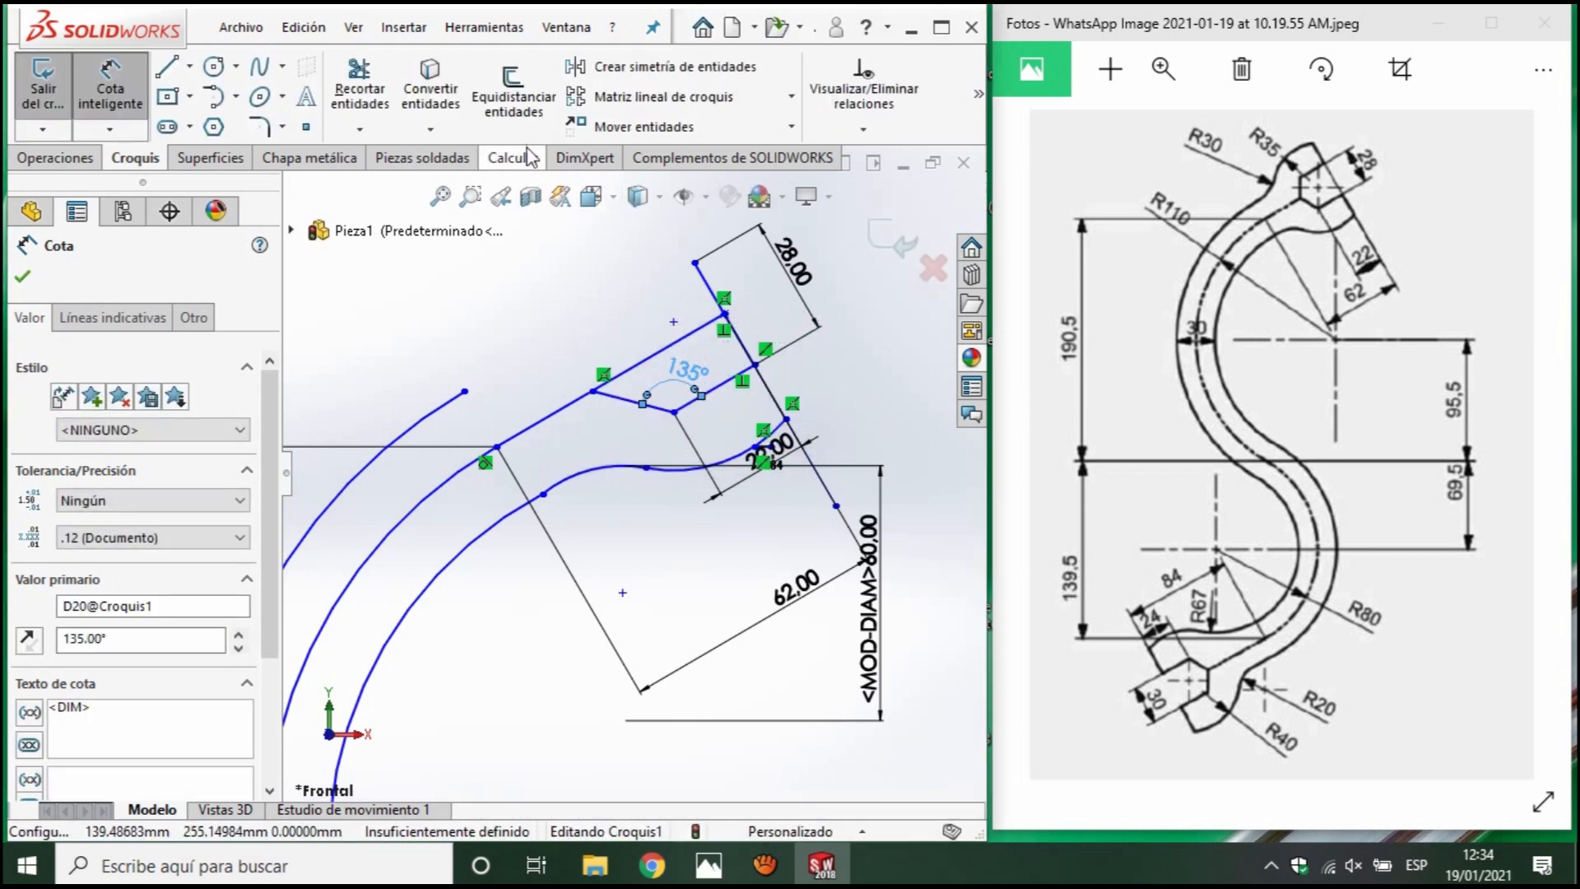
Trim away the 28 mm line and the inclined centre line beyond the sloping line.
click(356, 93)
mouse_move(819, 295)
mouse_down()
mouse_move(677, 344)
mouse_move(744, 284)
mouse_up()
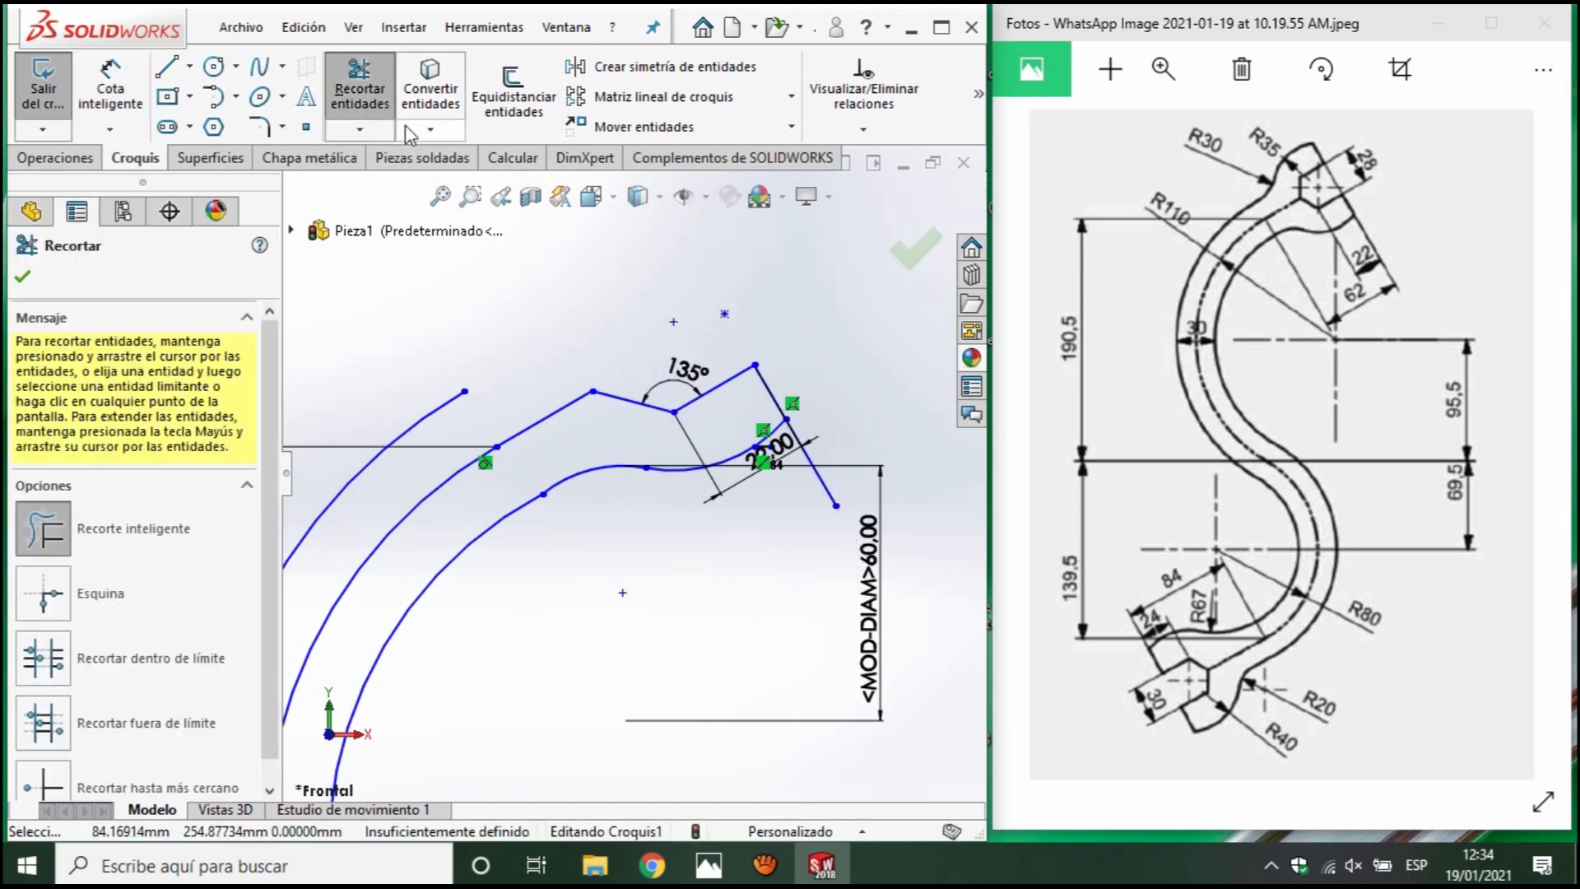
Mirror the lower half of the upper hook end, including its two arcs, about the inclined centre line, keeping the originals.
click(646, 72)
mouse_move(800, 549)
mouse_down()
mouse_move(680, 466)
mouse_move(610, 334)
mouse_move(626, 339)
mouse_up()
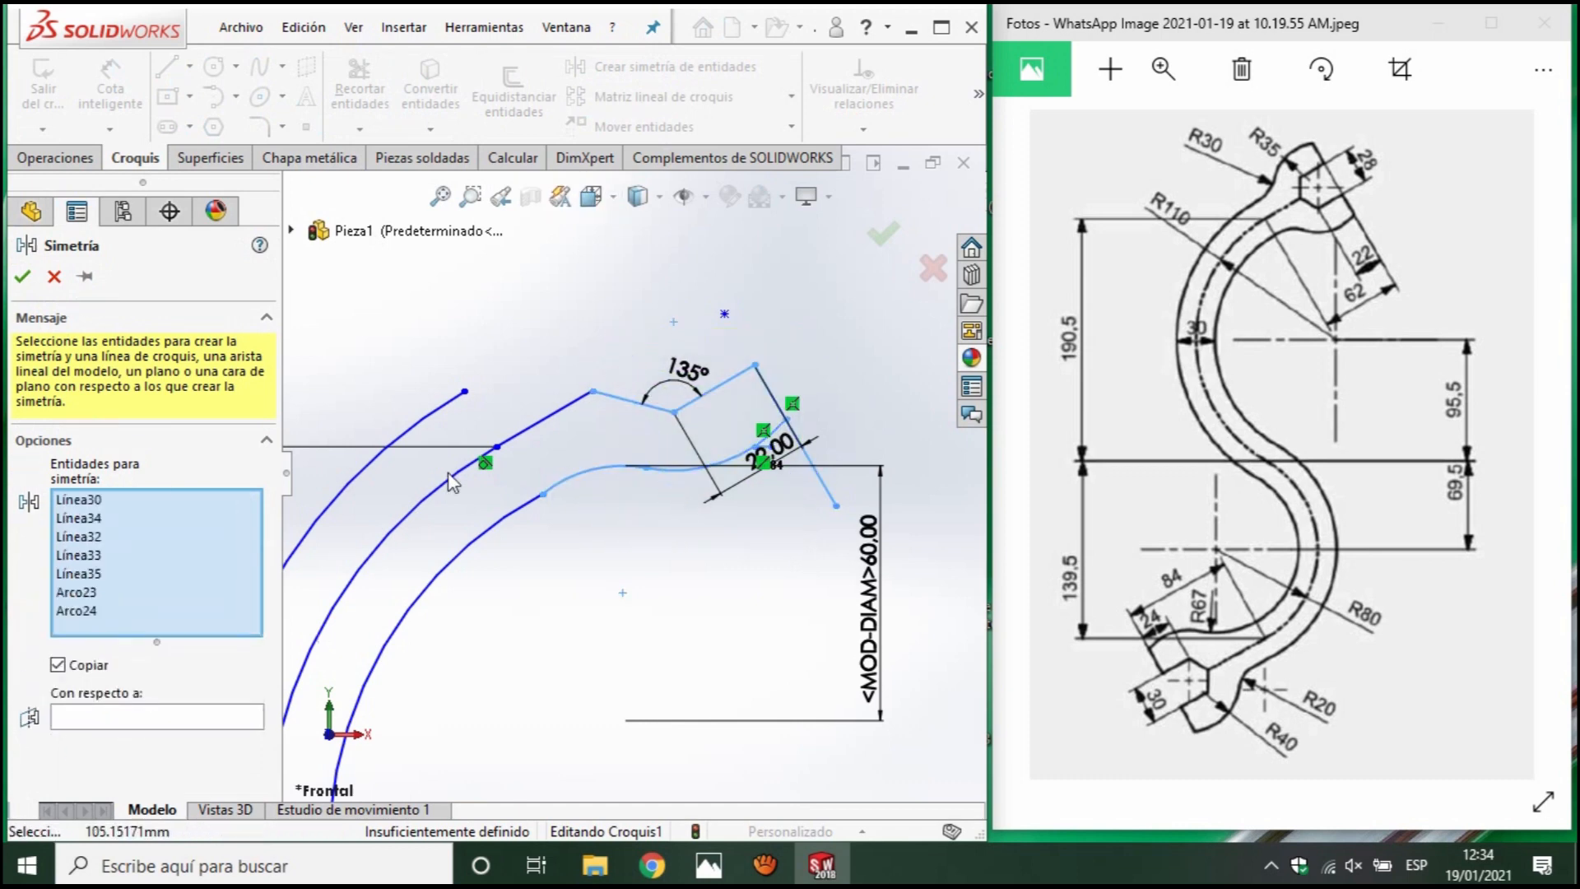
click(537, 427)
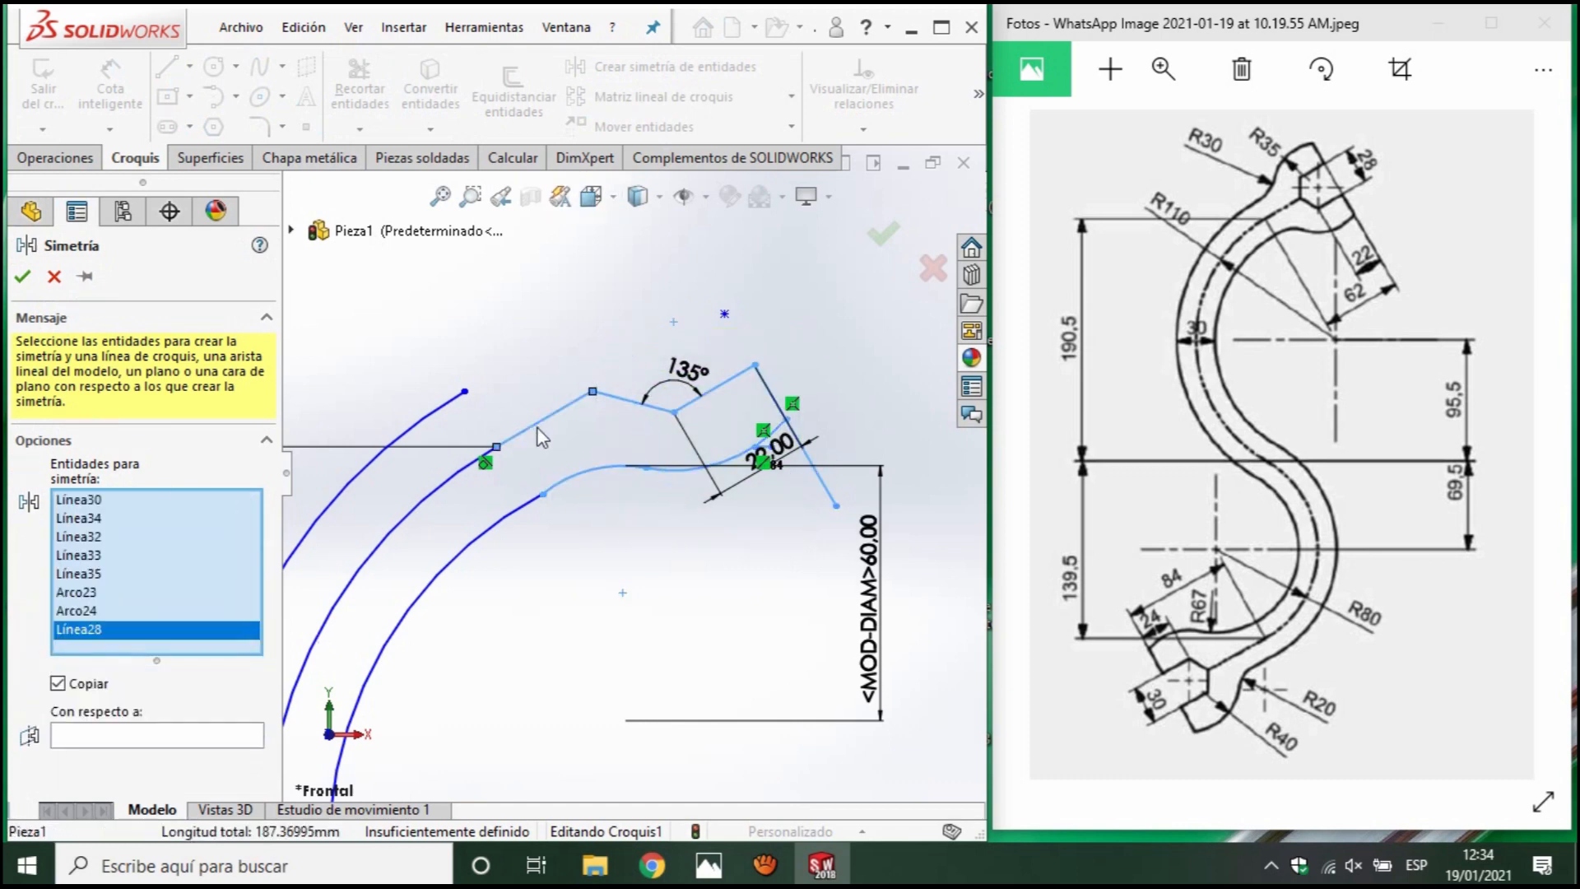
right_click(122, 645)
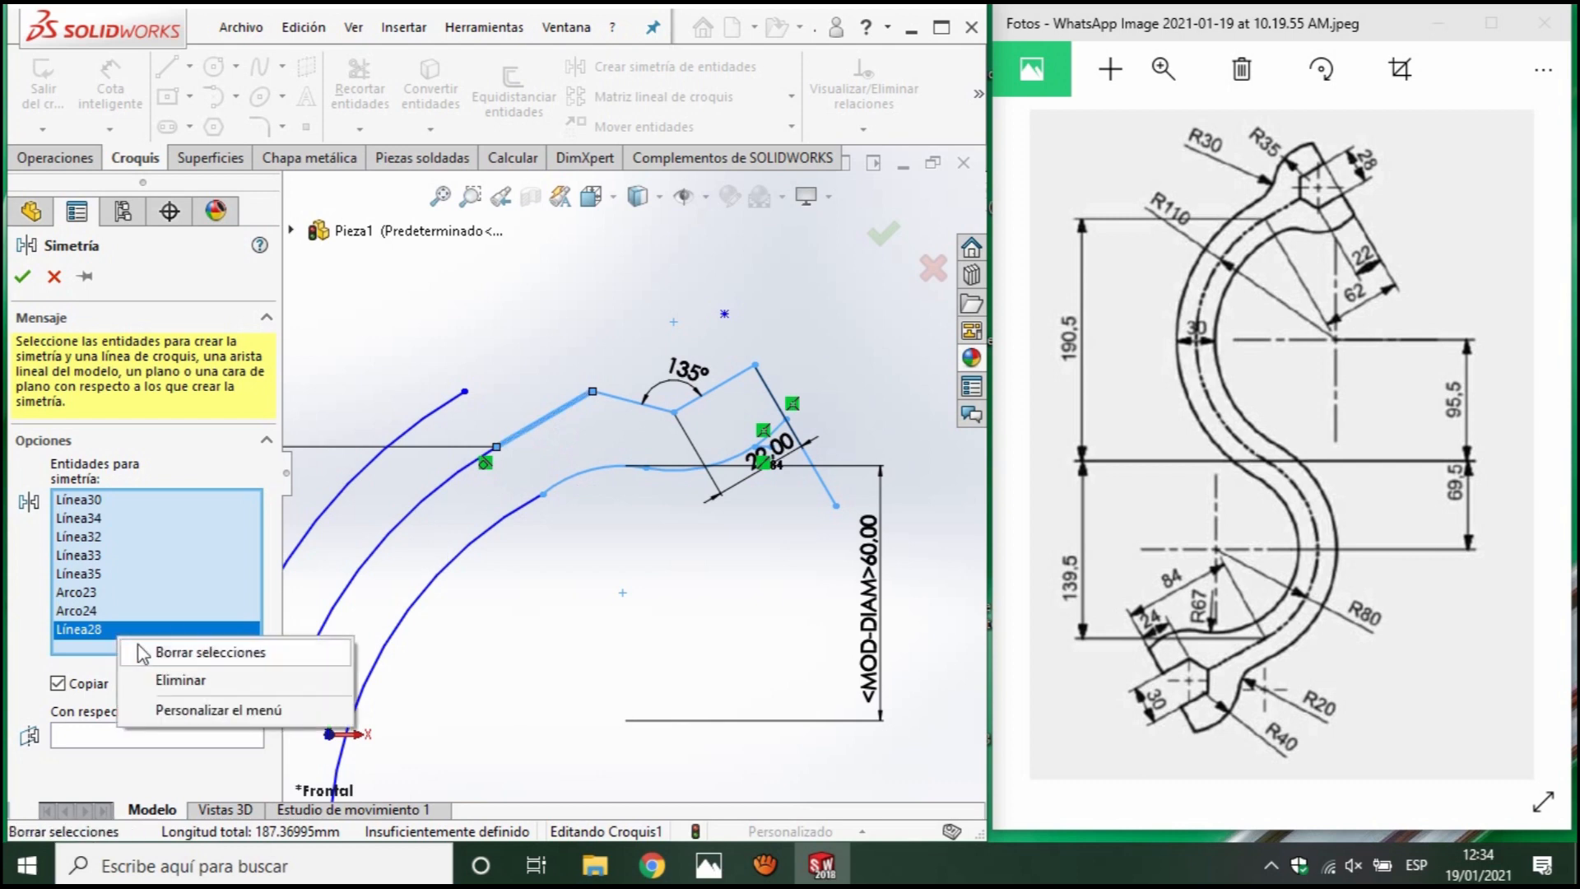
click(169, 686)
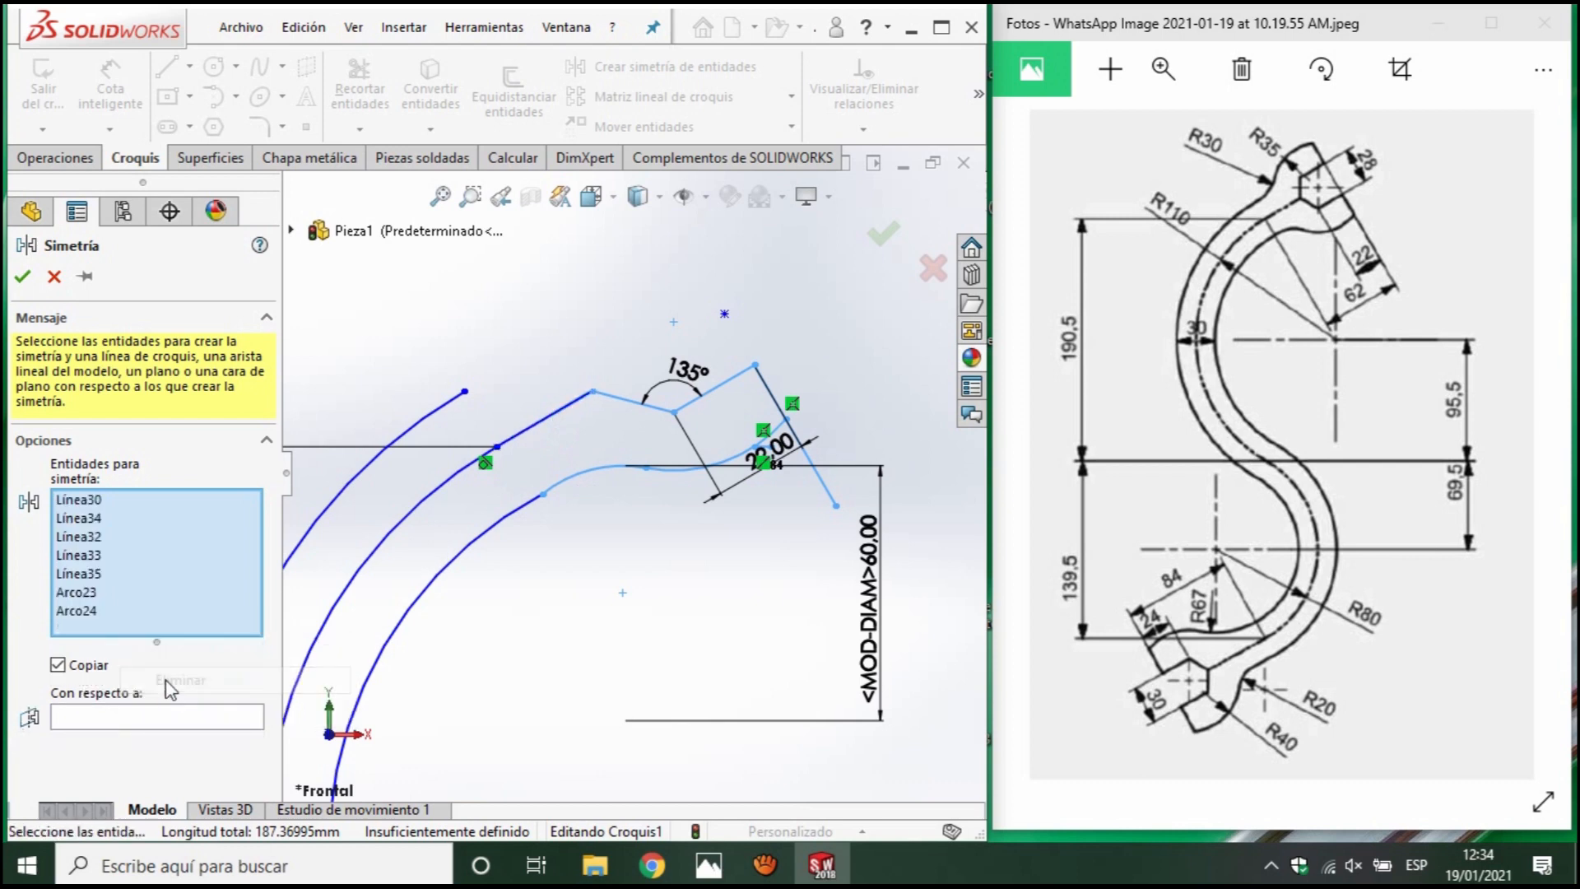
click(173, 729)
click(548, 428)
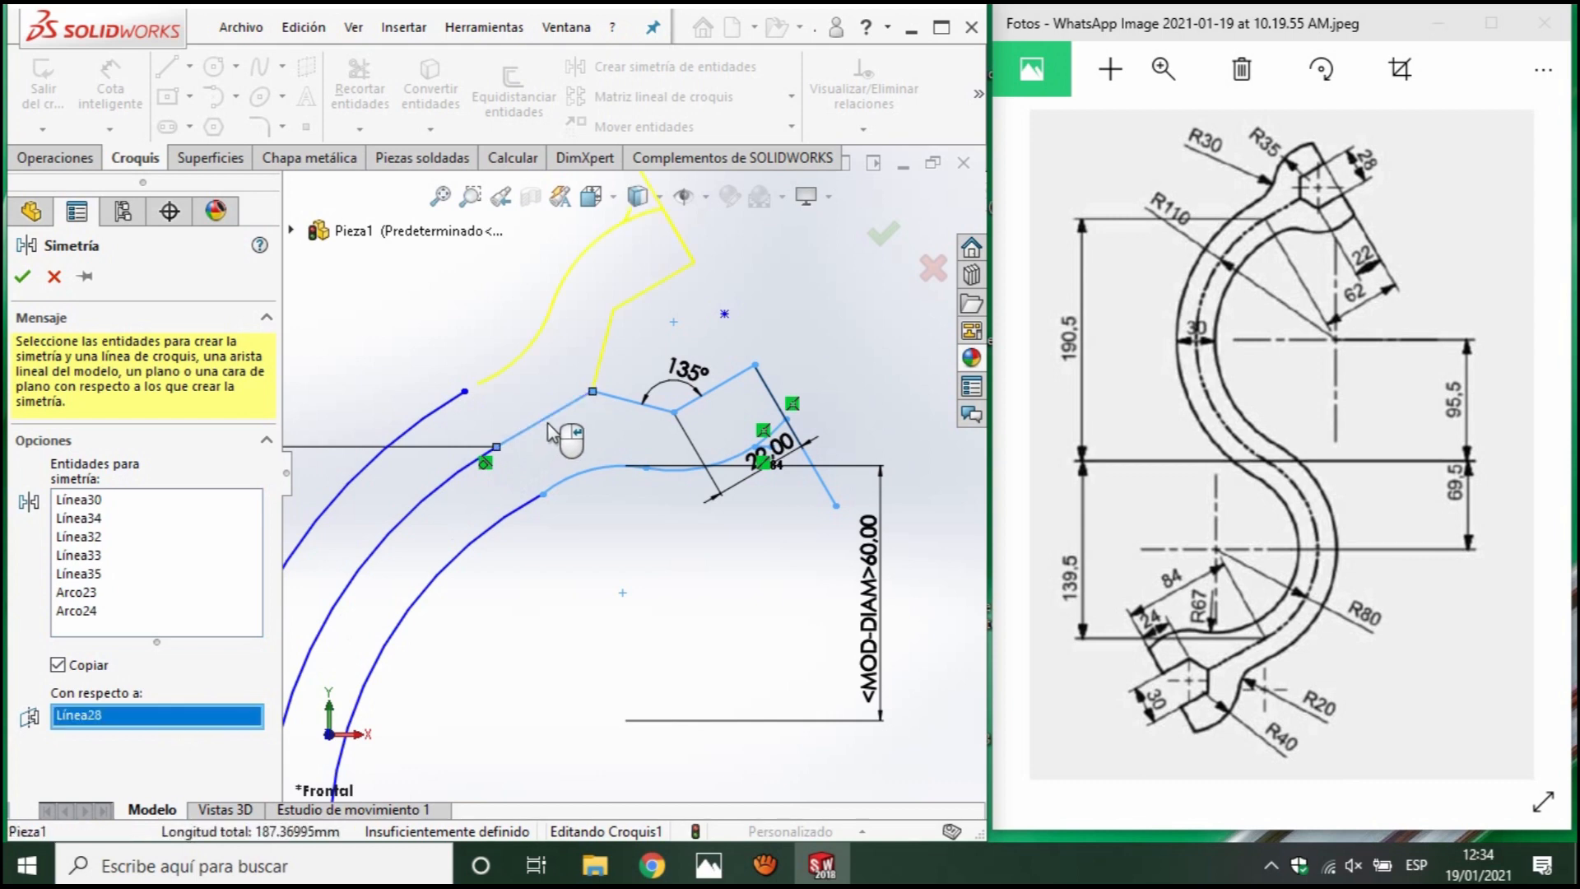
scroll(620, 421, up, 3)
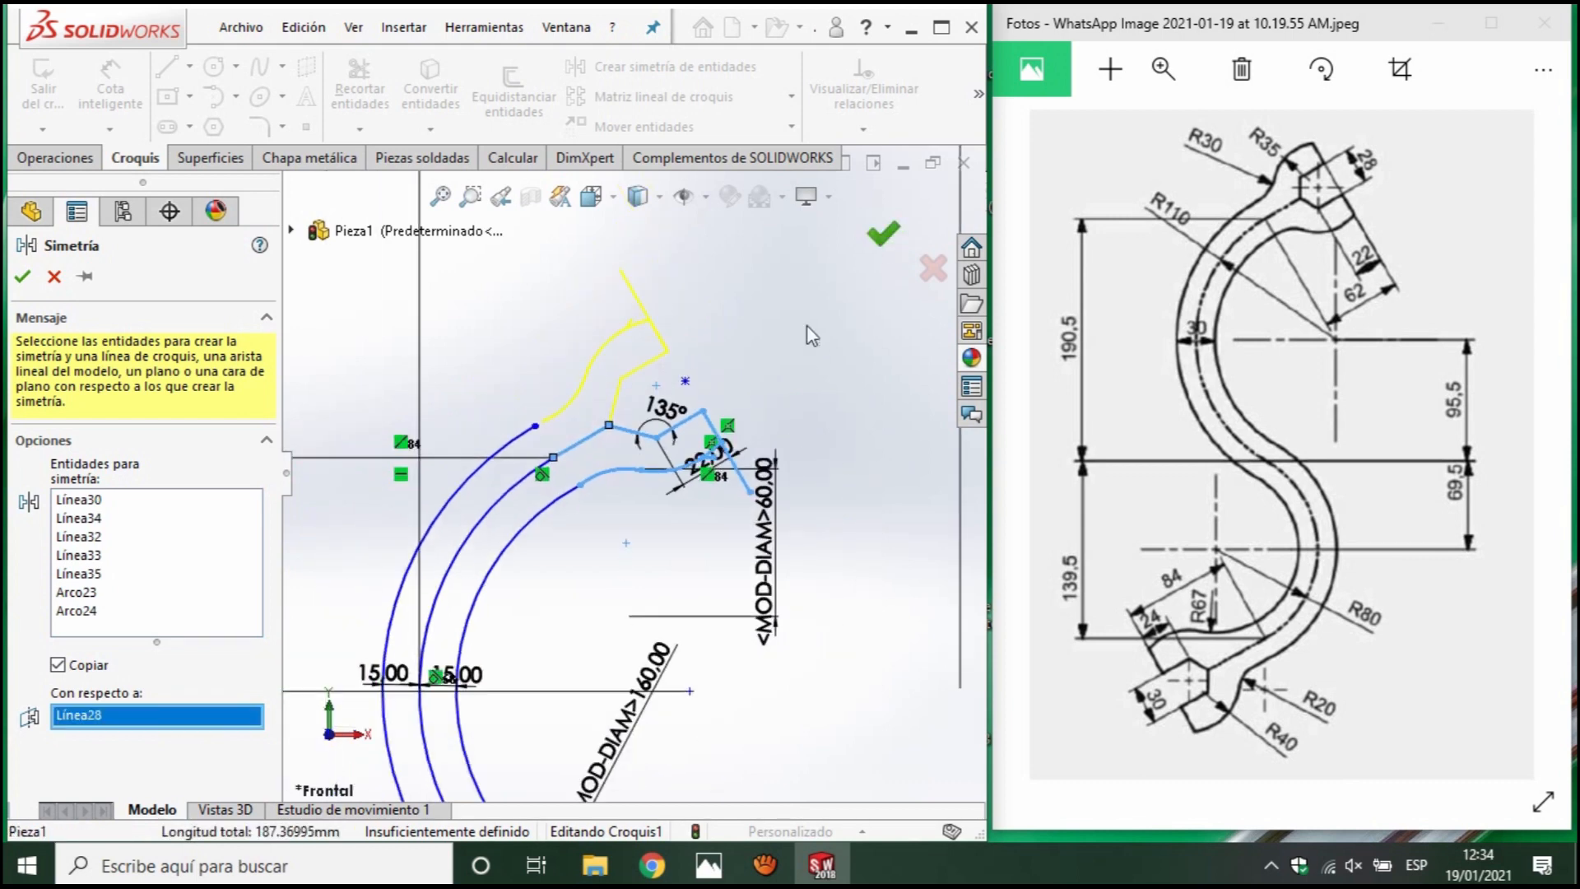
click(883, 235)
Extend the upper end of the outer offset arc to meet the mirrored R30 arc.
scroll(535, 432, down, 4)
click(520, 444)
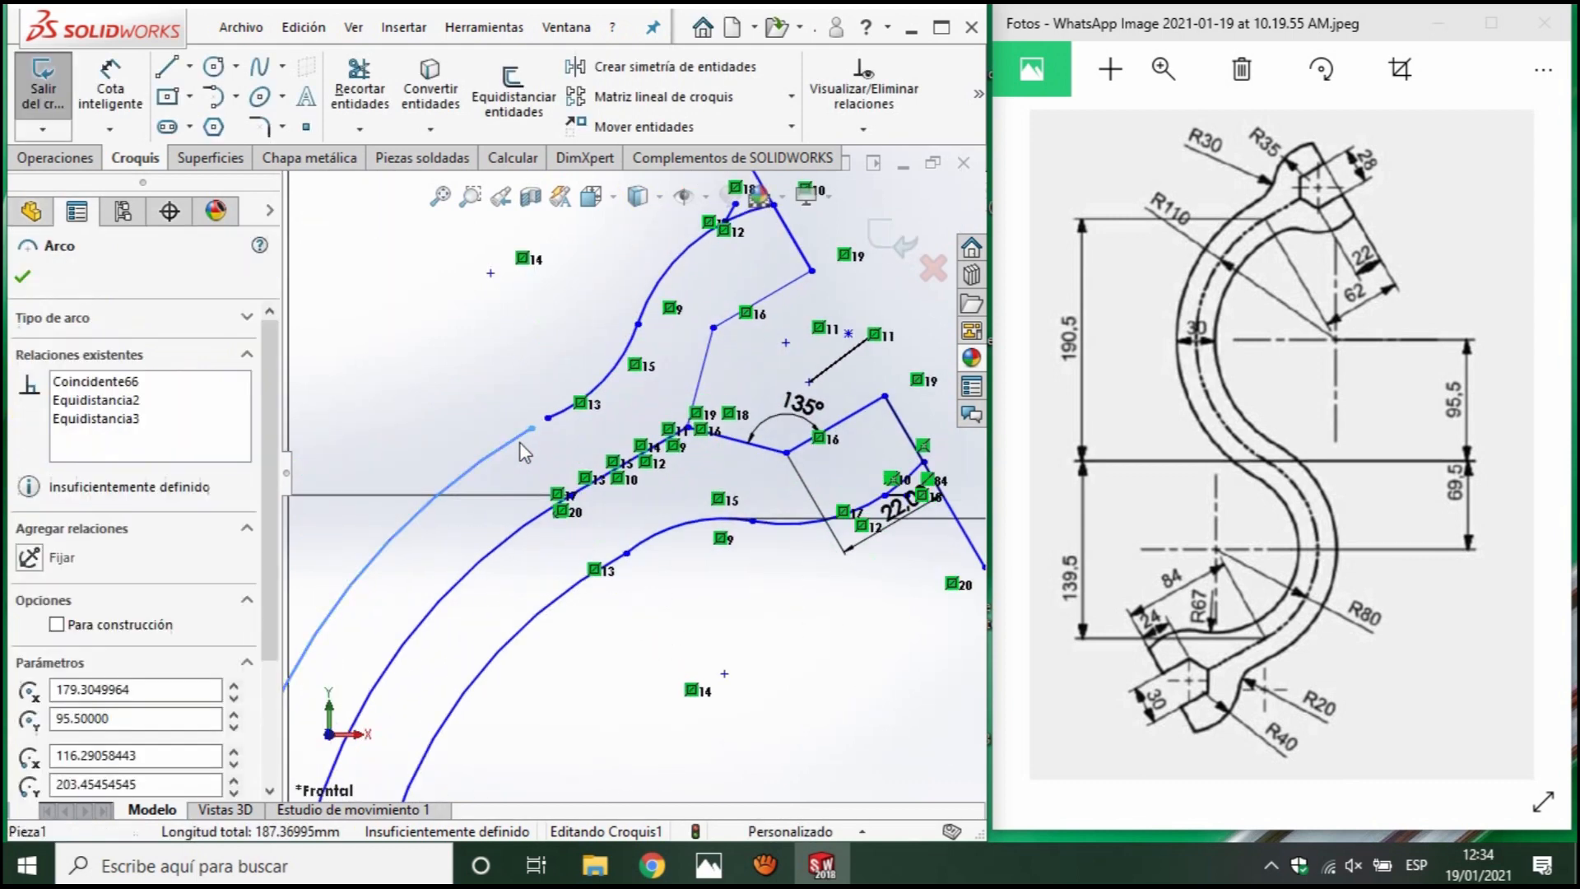
click(360, 128)
click(557, 362)
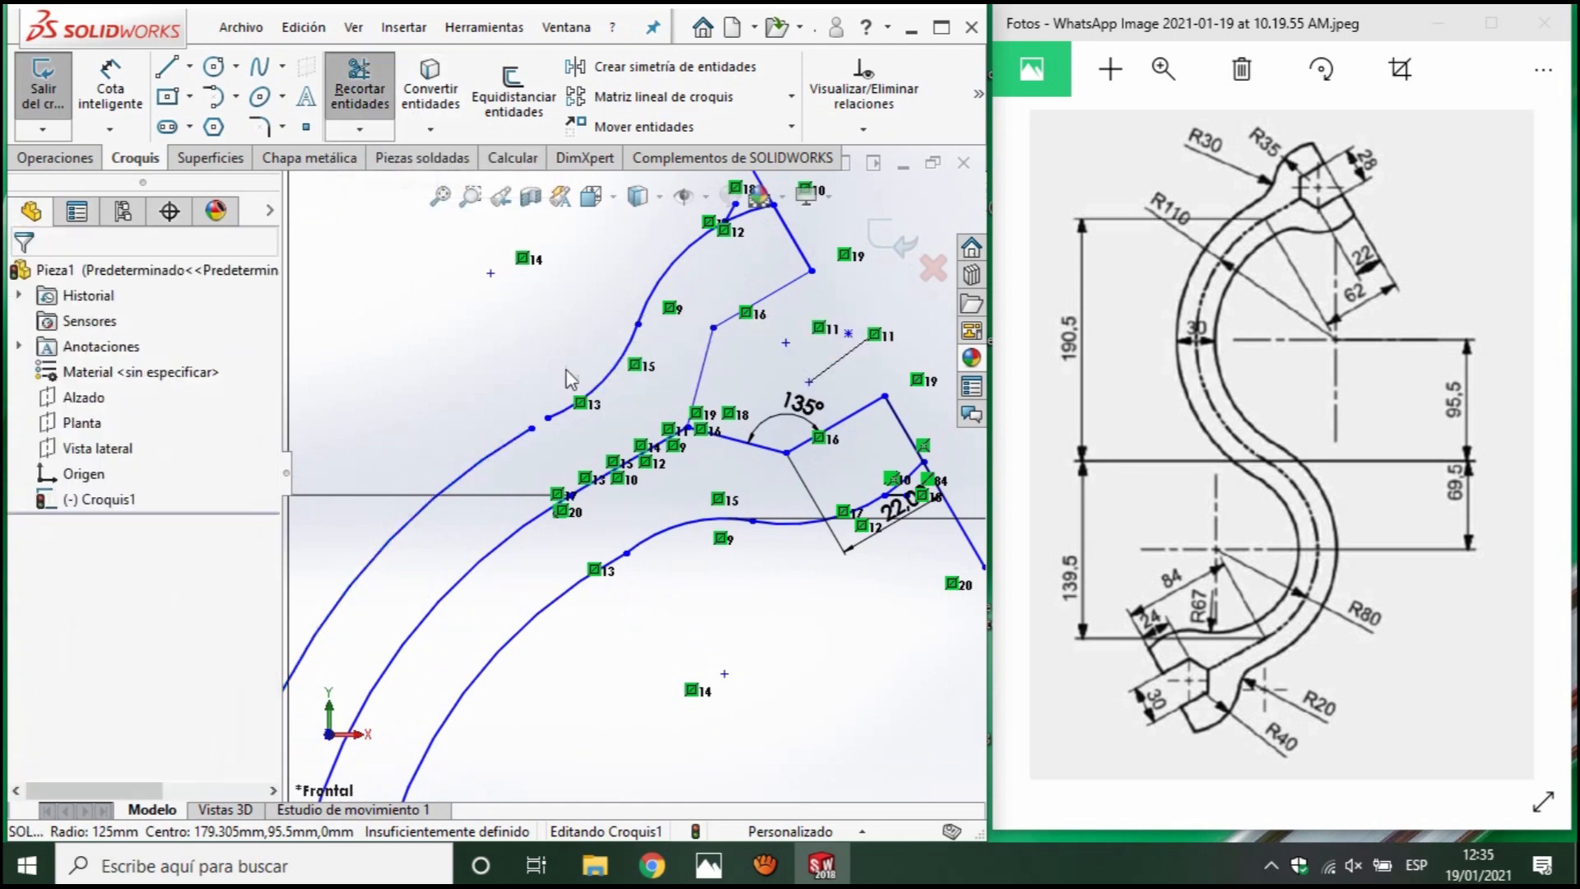
scroll(526, 460, down, 3)
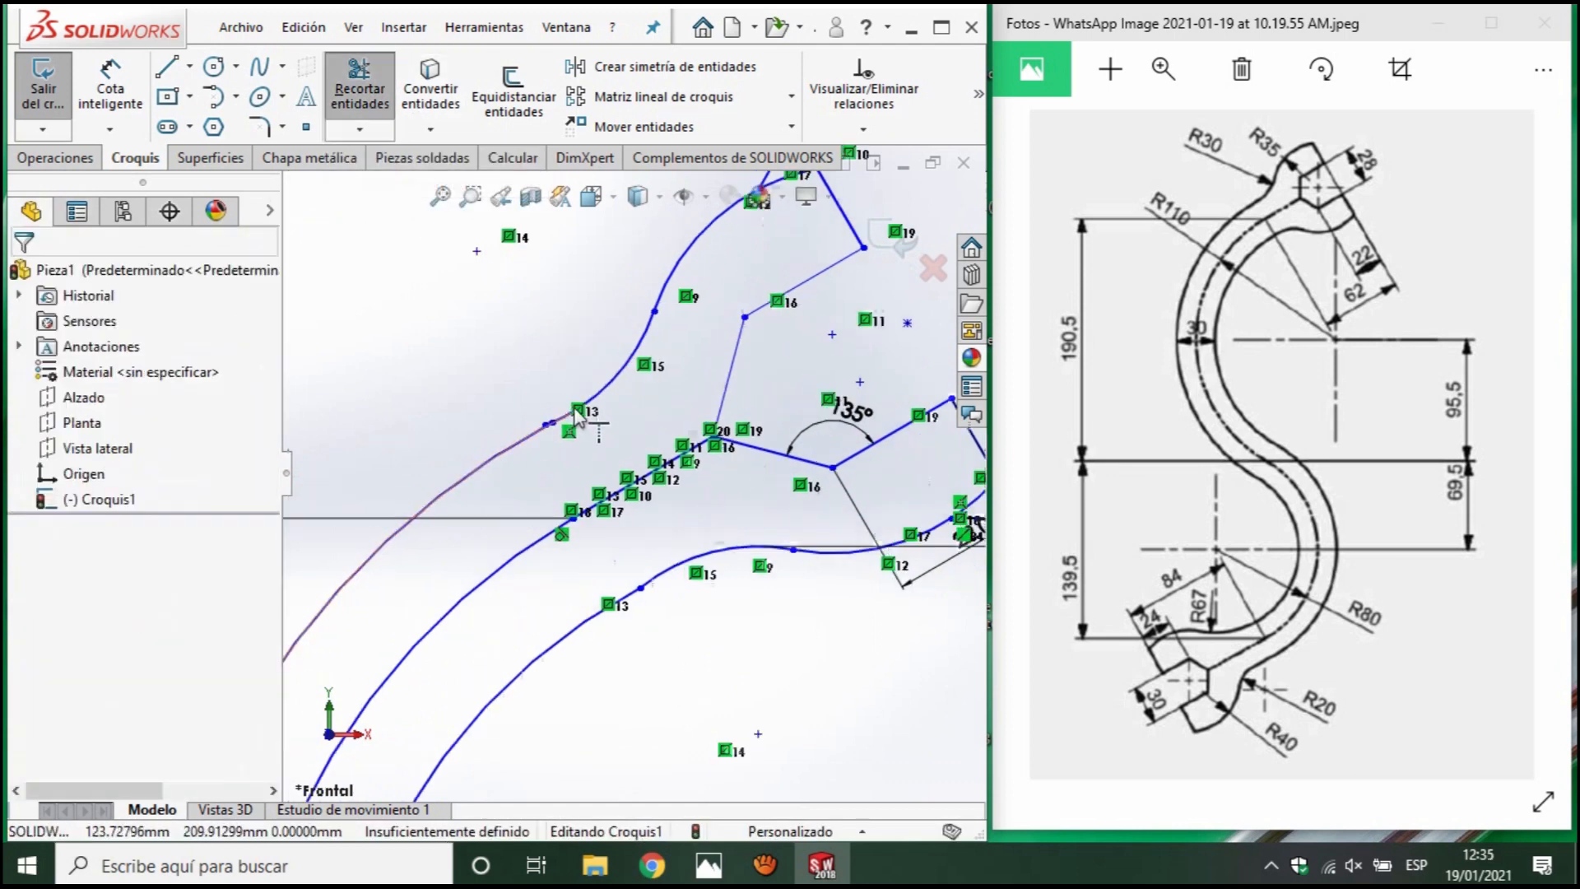
Try to trim the mirrored arc's short overhang where it meets the outer offset arc.
scroll(538, 473, down, 4)
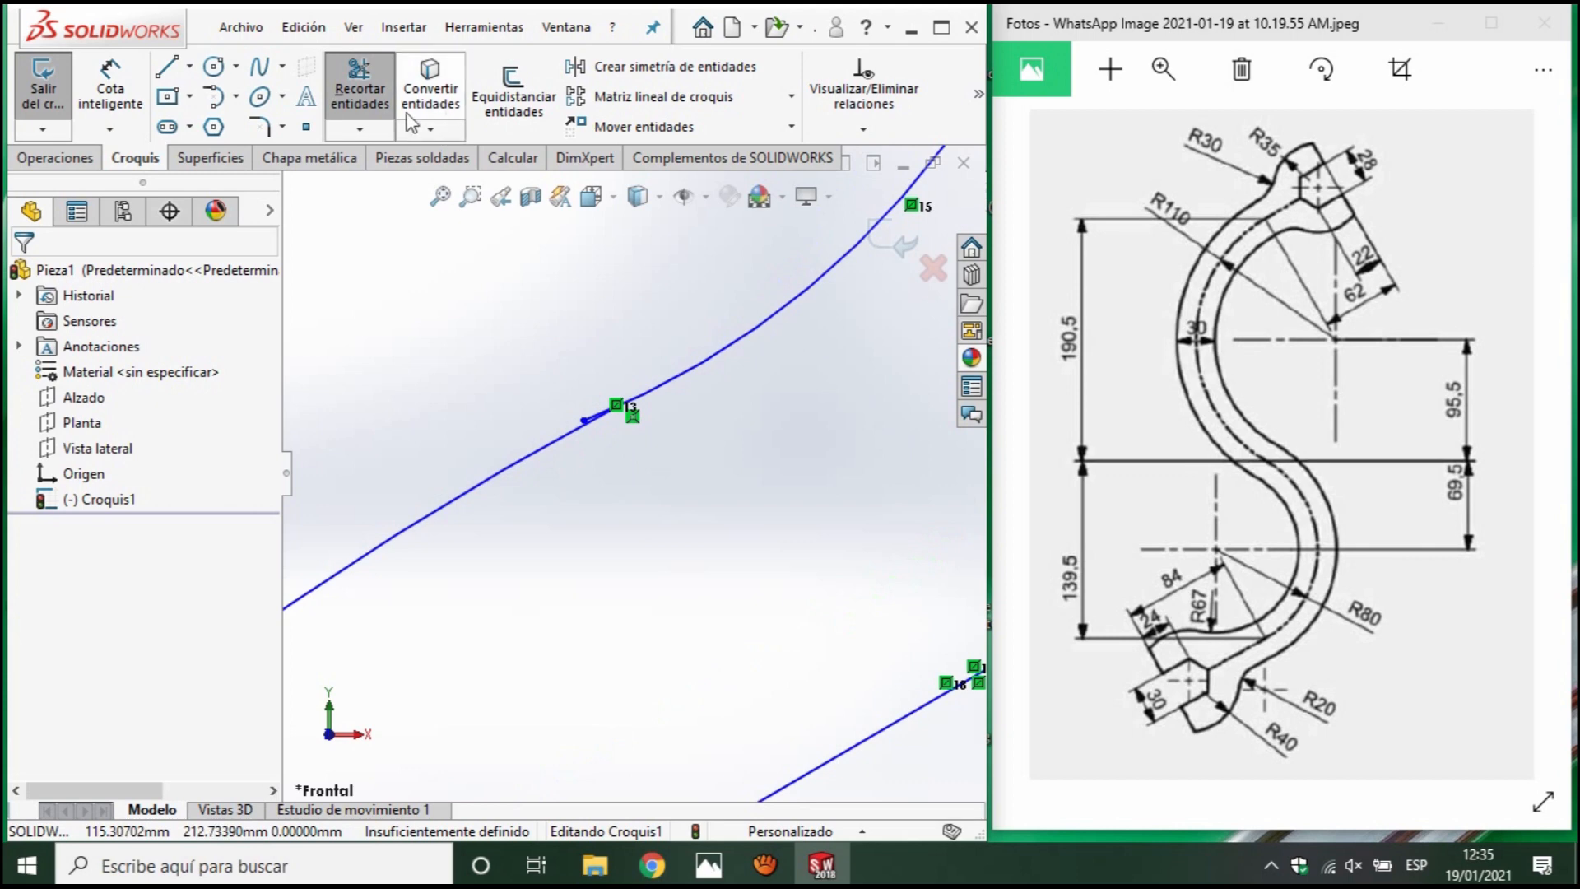
click(377, 105)
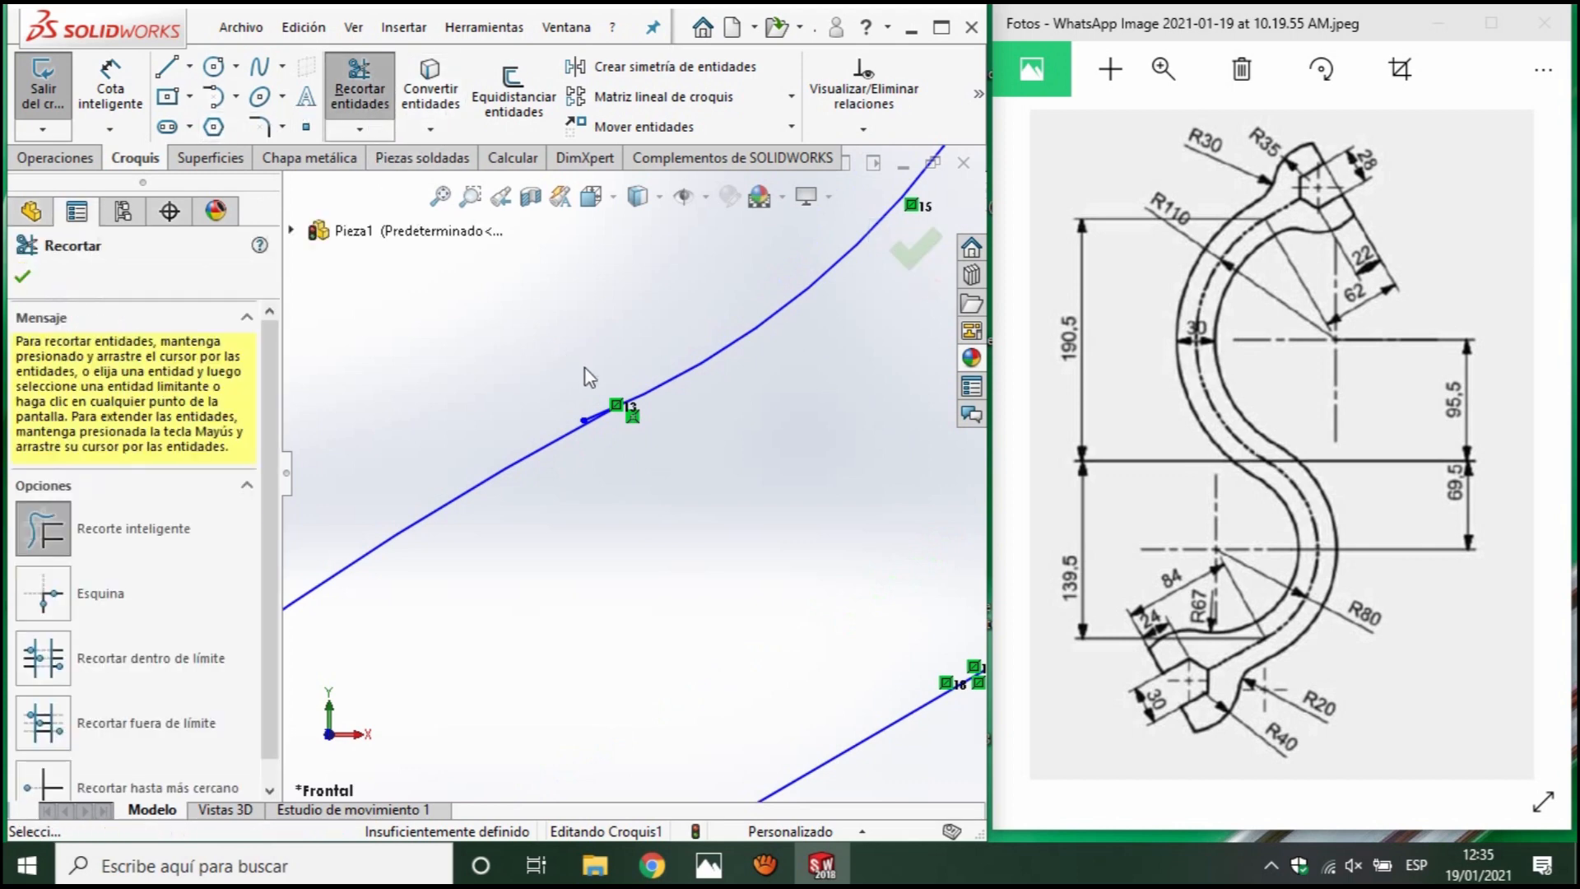
scroll(594, 411, down, 5)
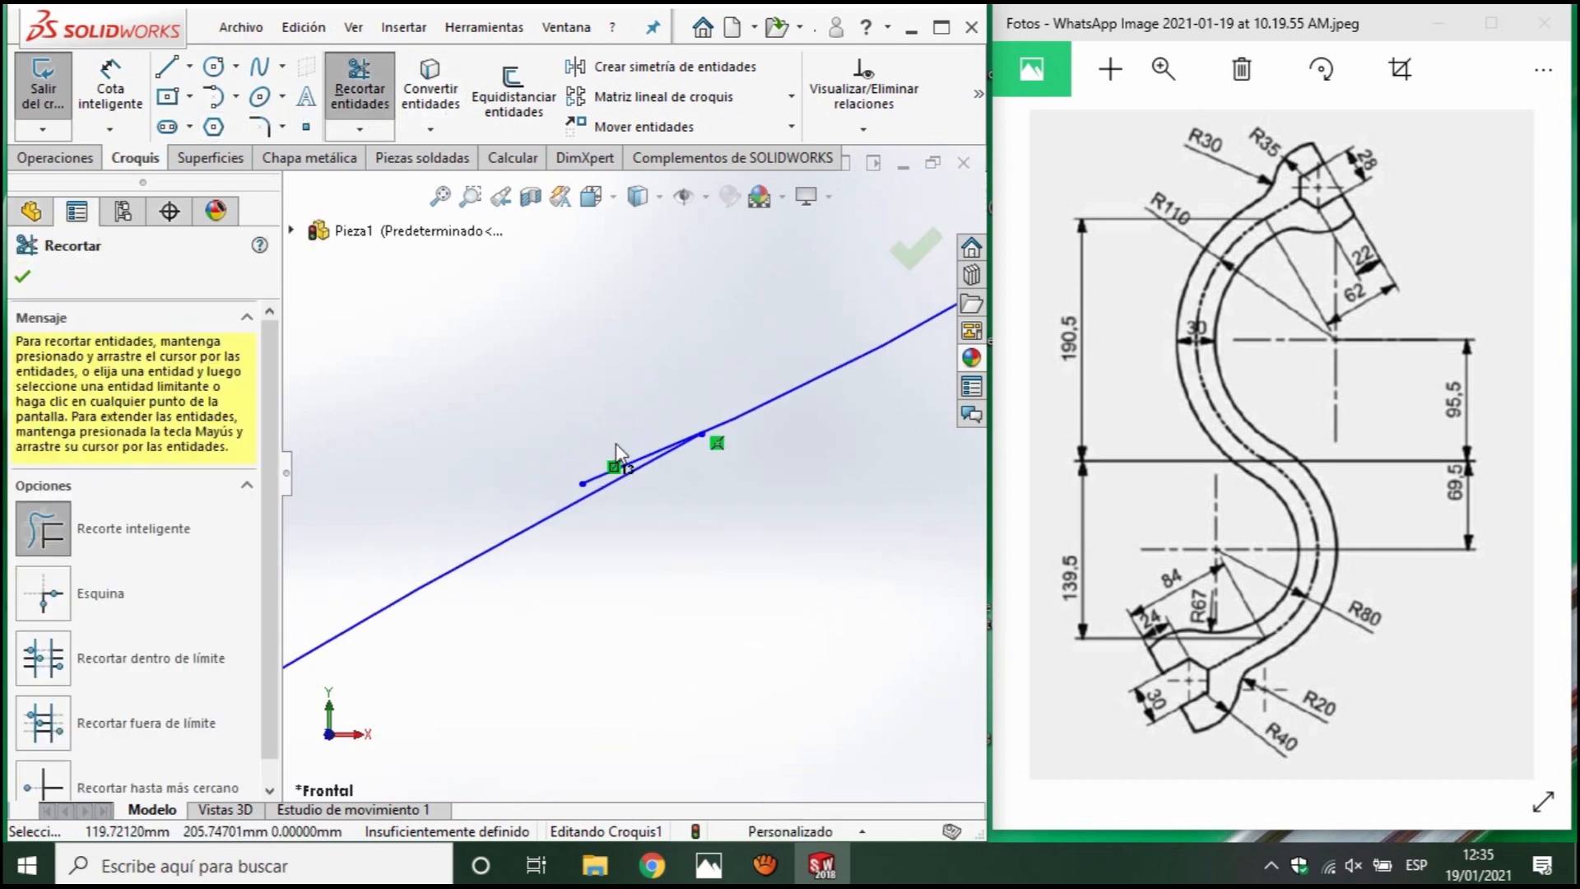
drag(610, 469, 597, 496)
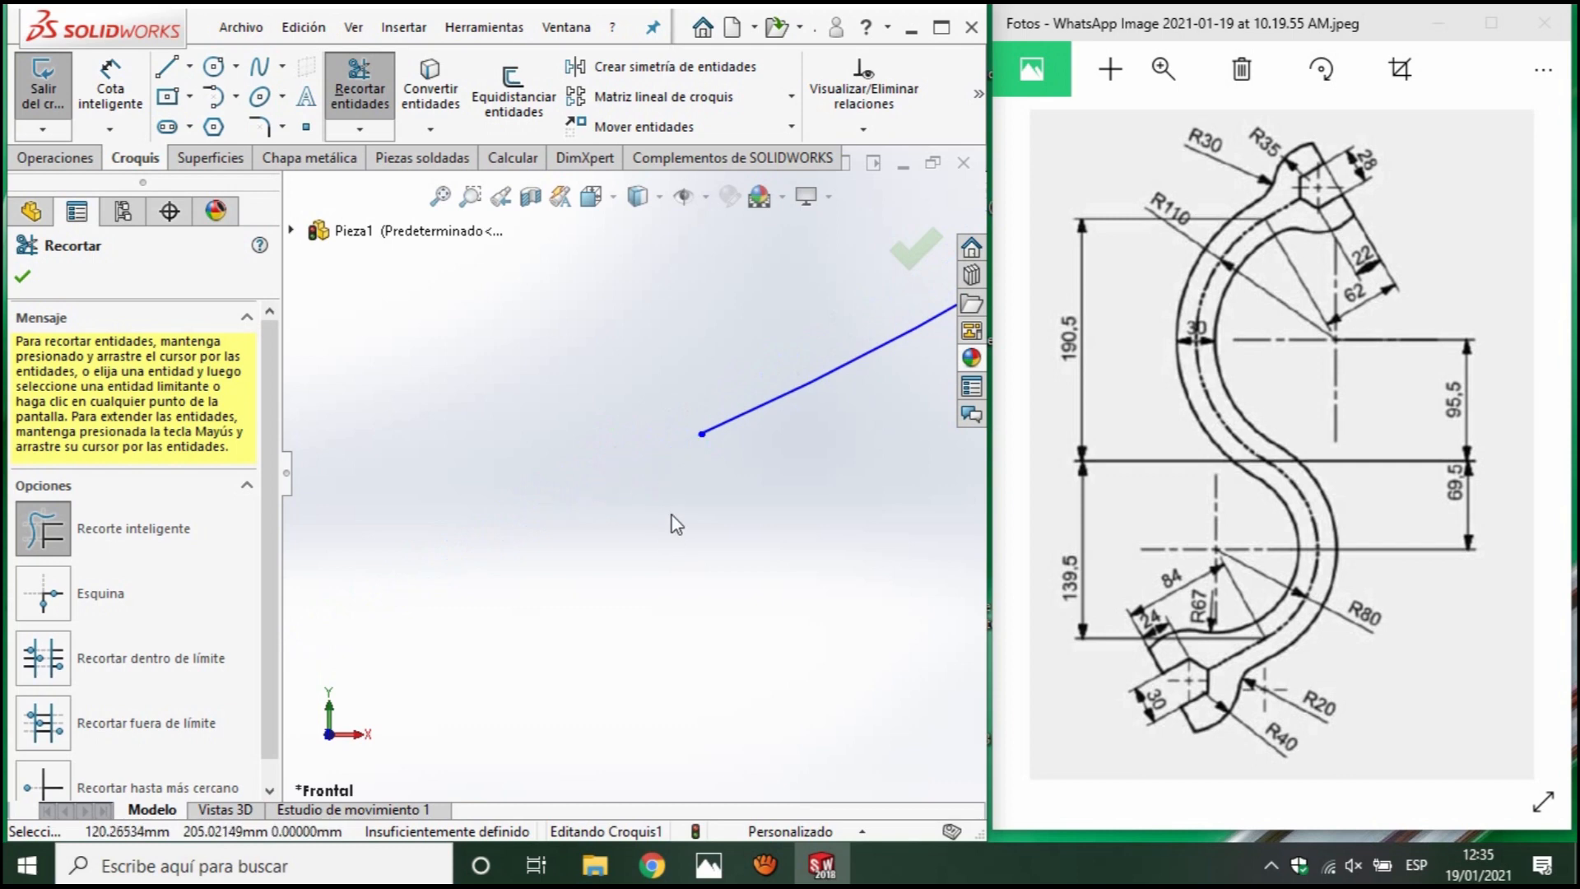
key(ctrl+z)
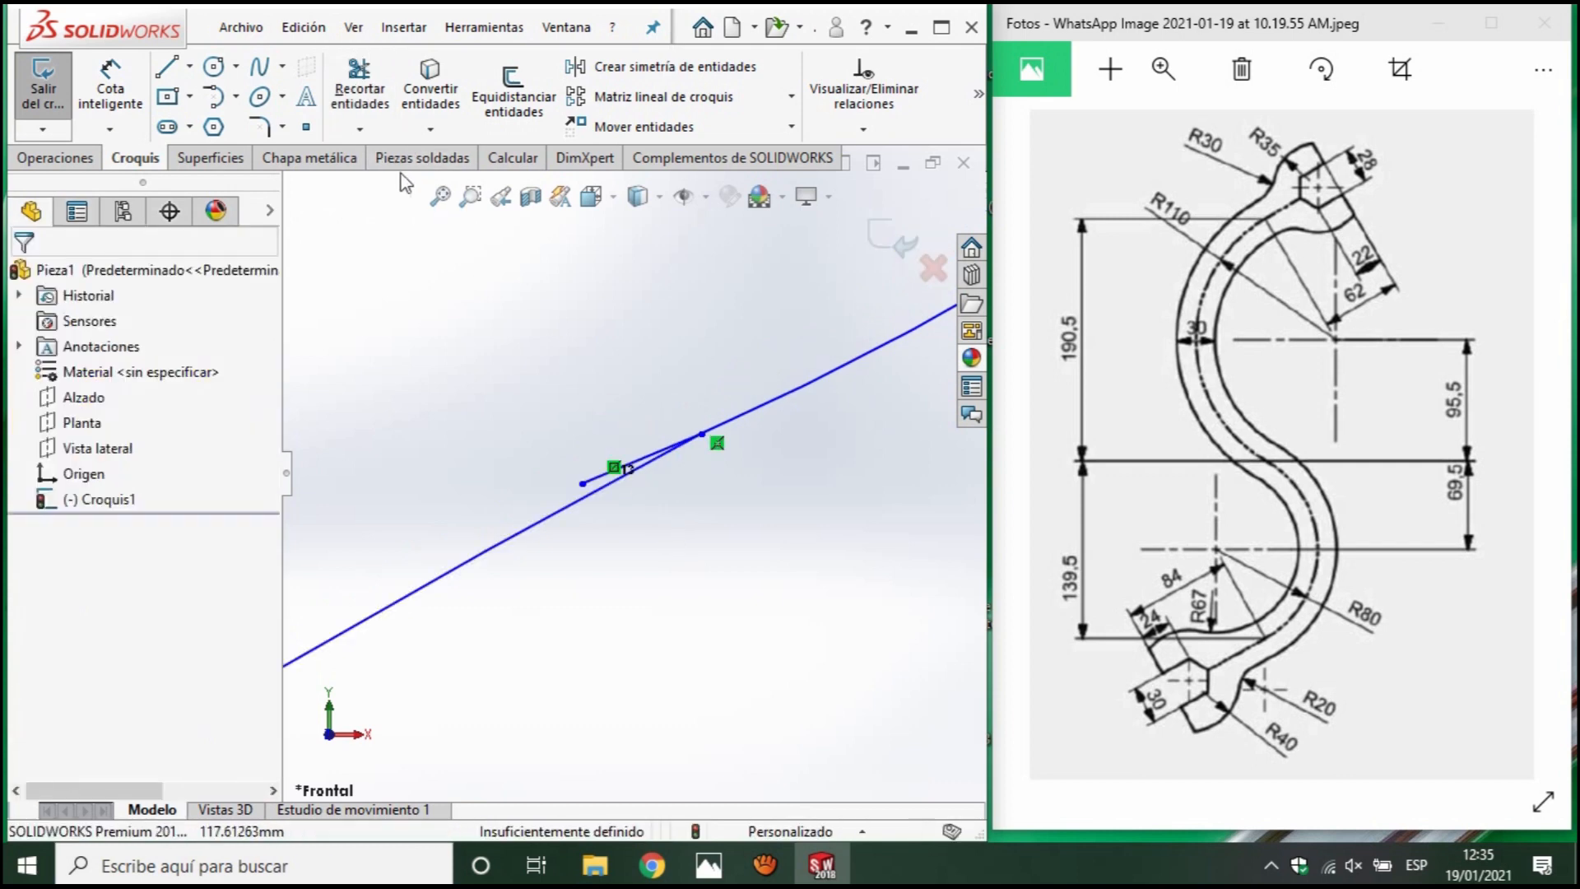
Trim off the mirrored arc's short overhang where it meets the outer offset arc.
click(359, 83)
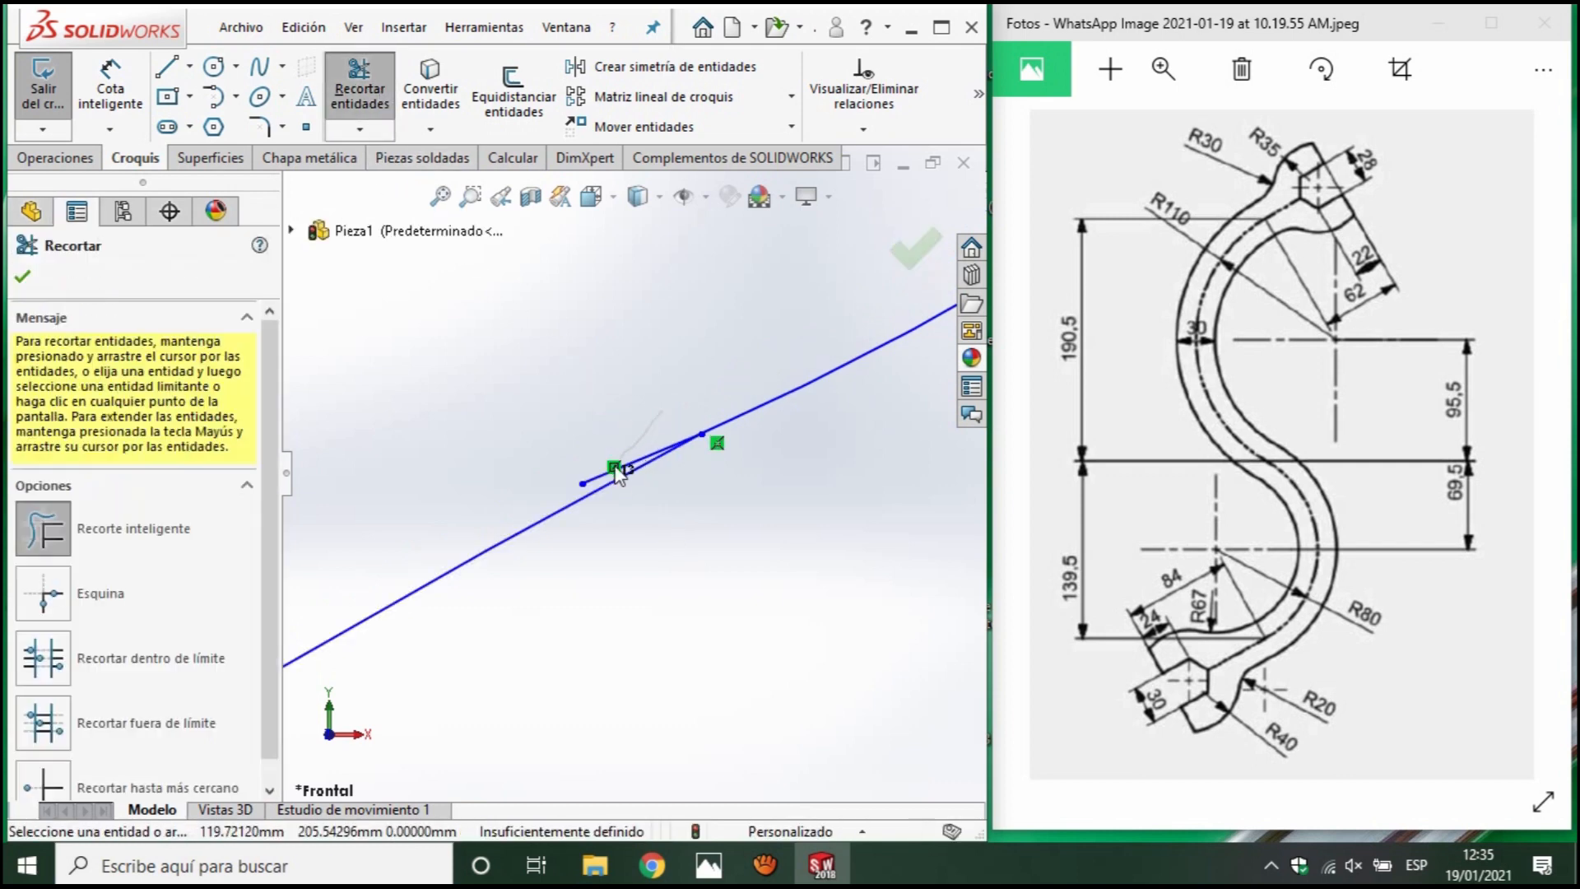
scroll(713, 488, up, 6)
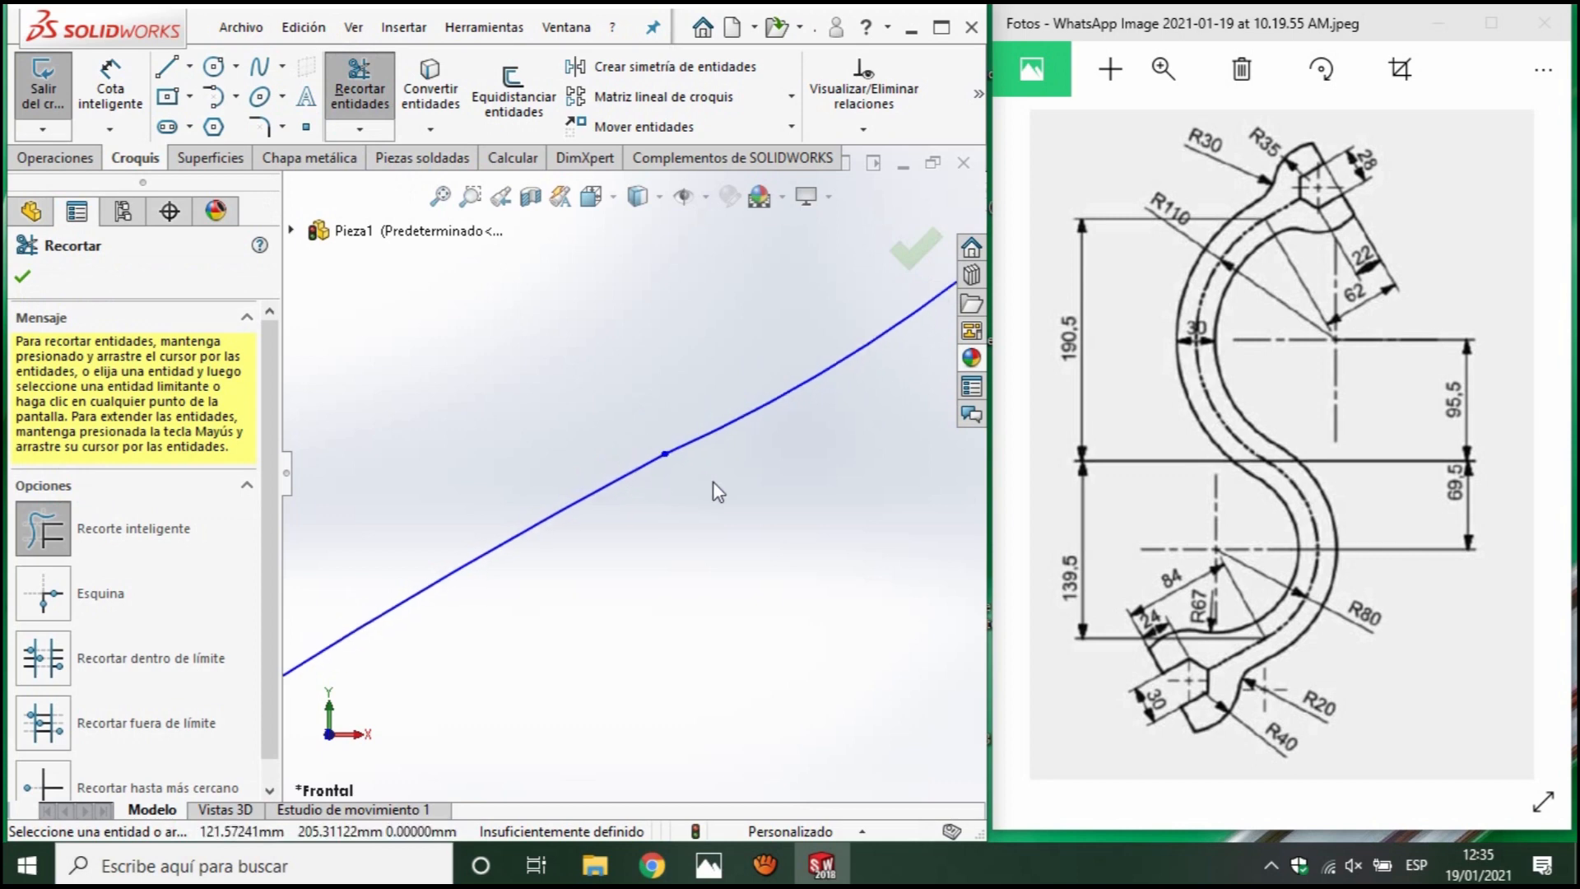
scroll(777, 476, up, 5)
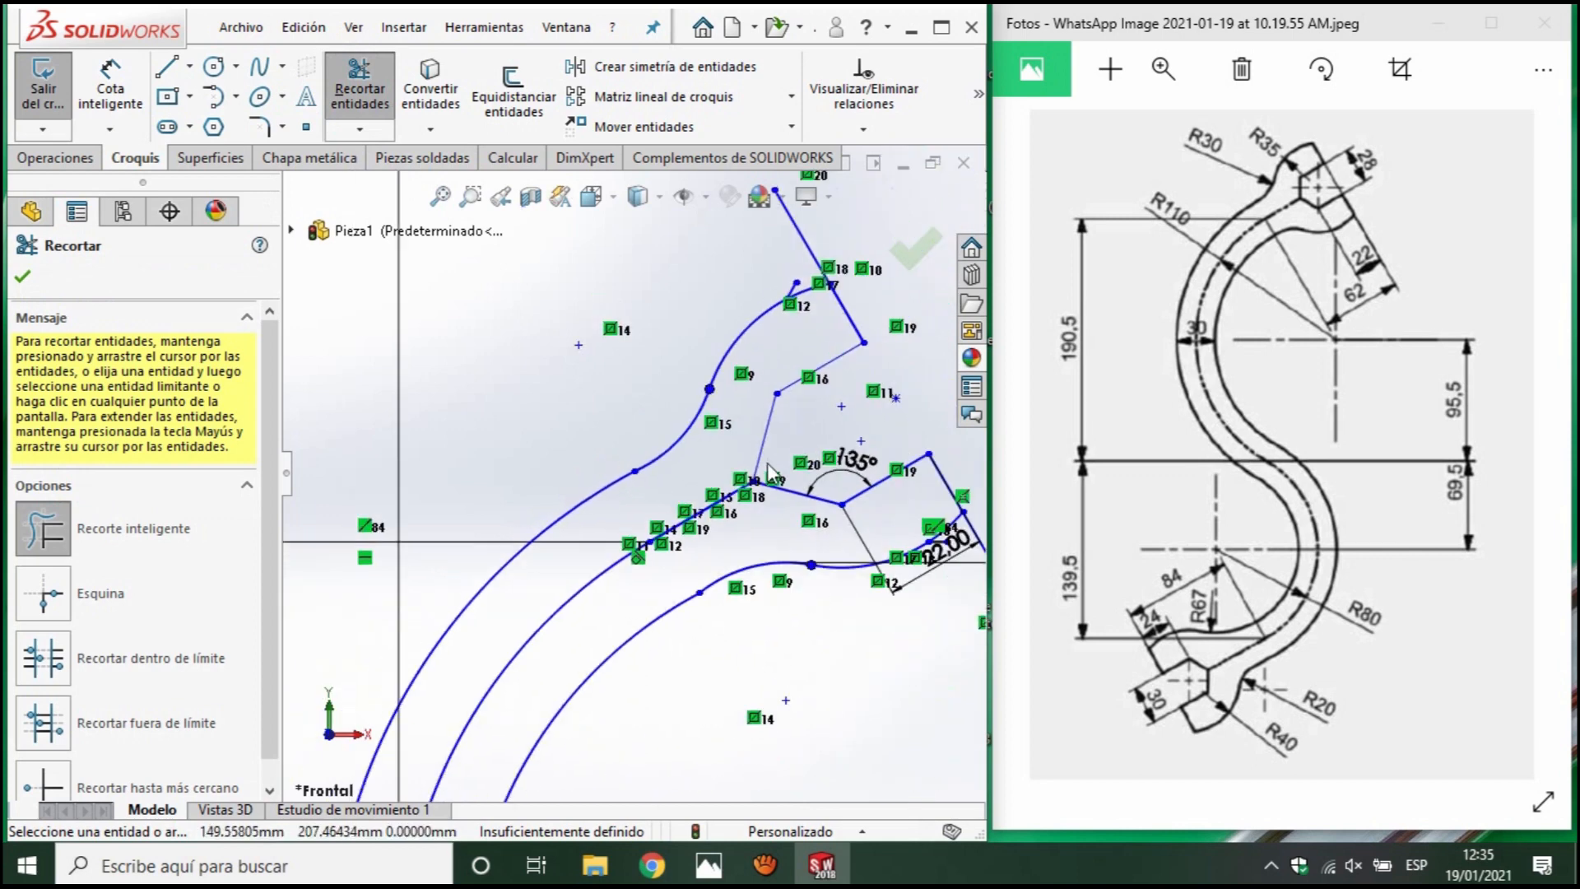
drag(772, 298, 780, 346)
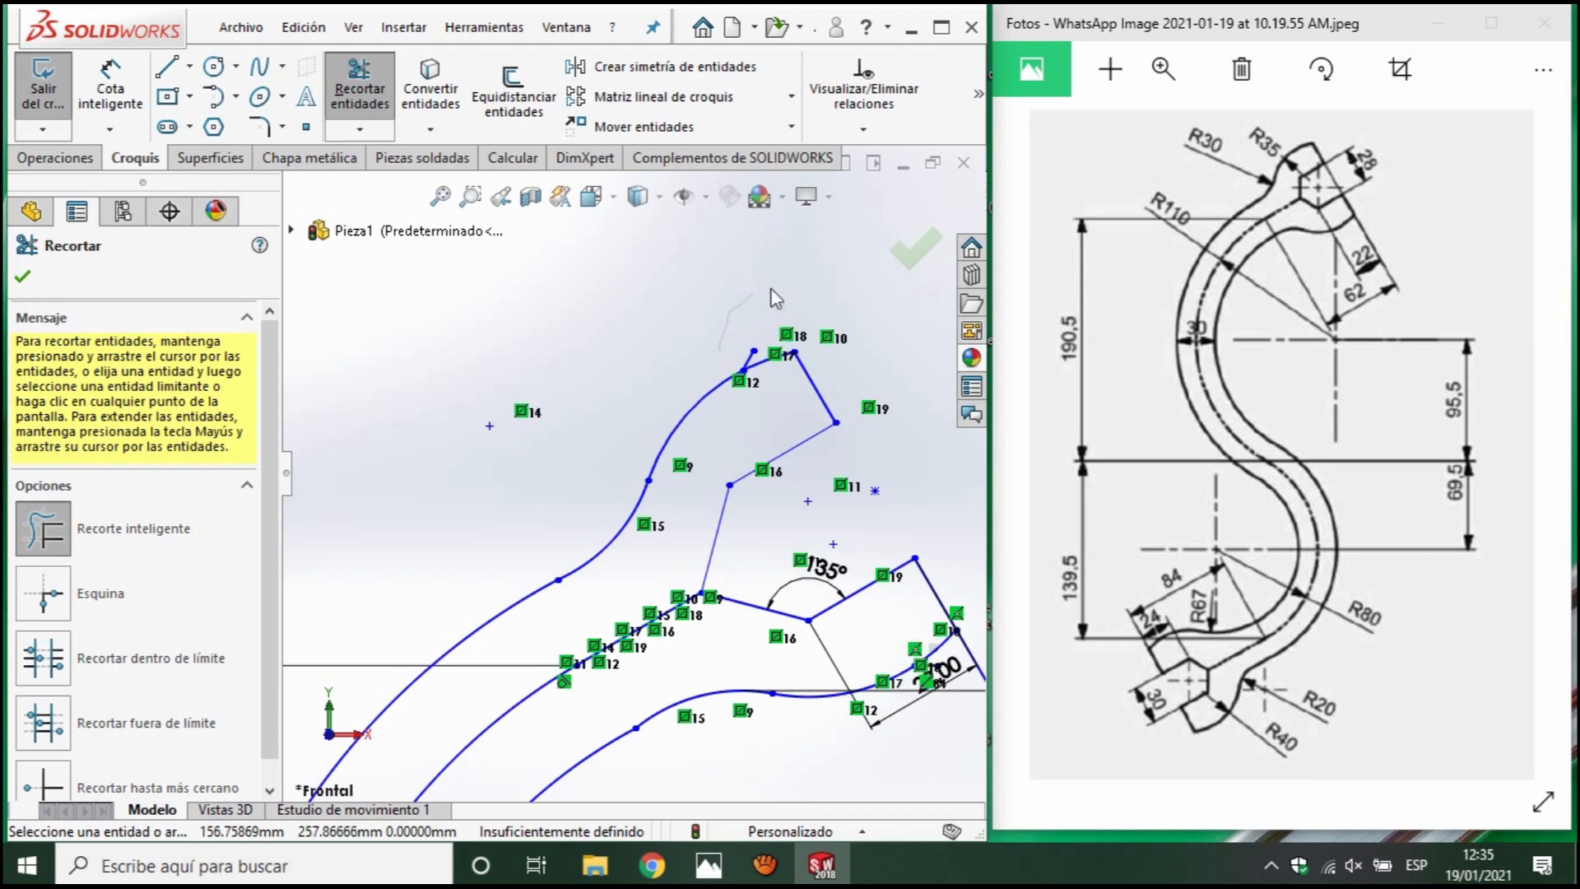
key(Escape)
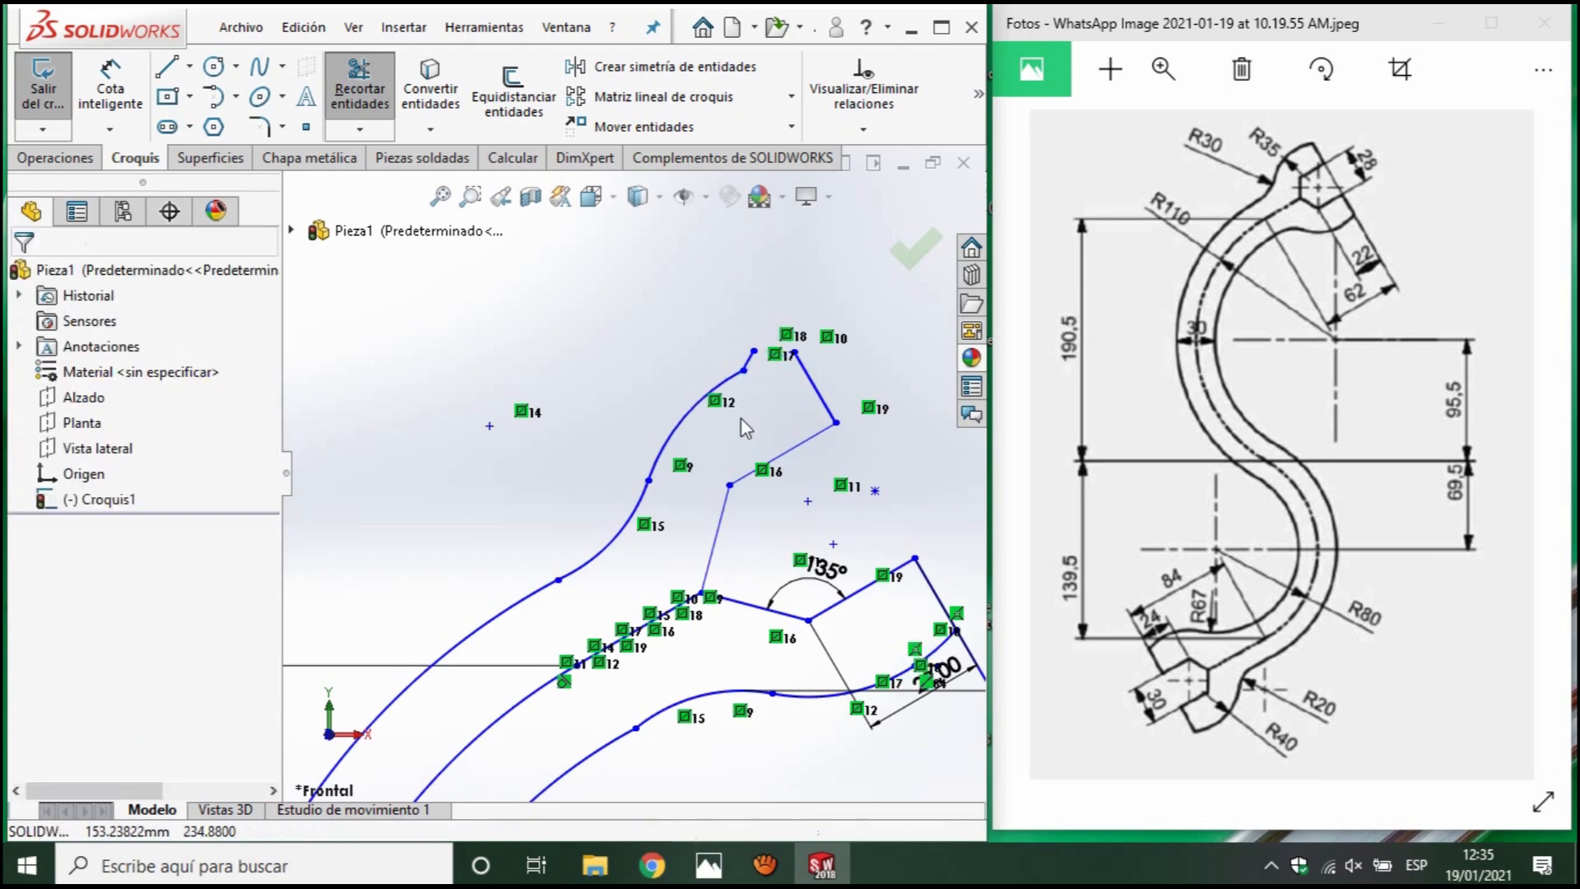
key(ctrl+z)
Trim the end line and the short stub that project beyond the mirrored arc at the upper hook tip.
scroll(822, 333, down, 4)
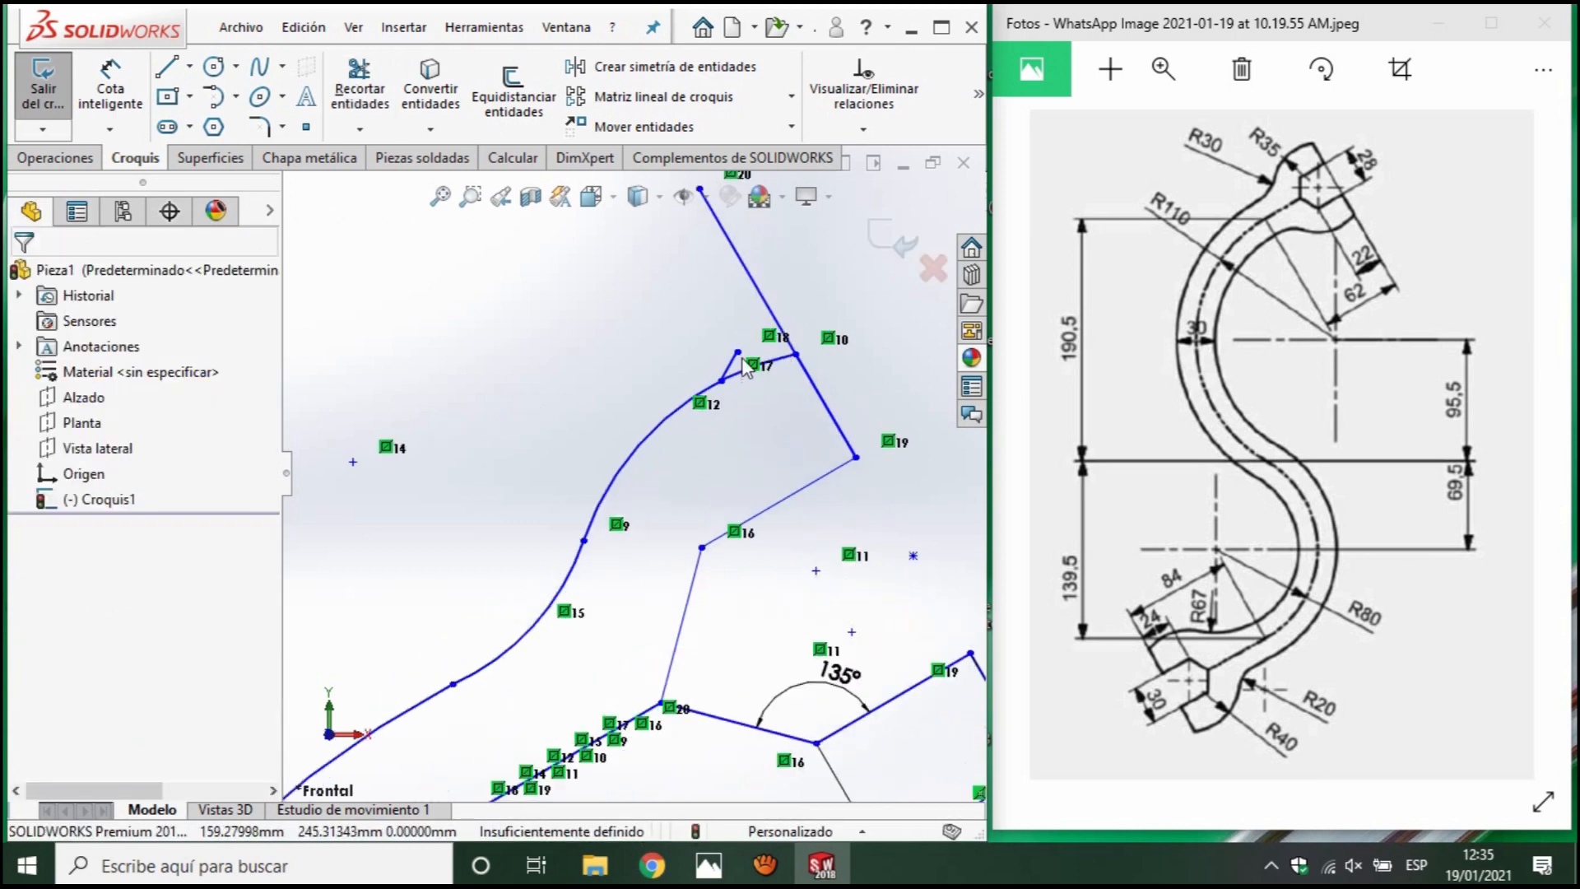
click(360, 93)
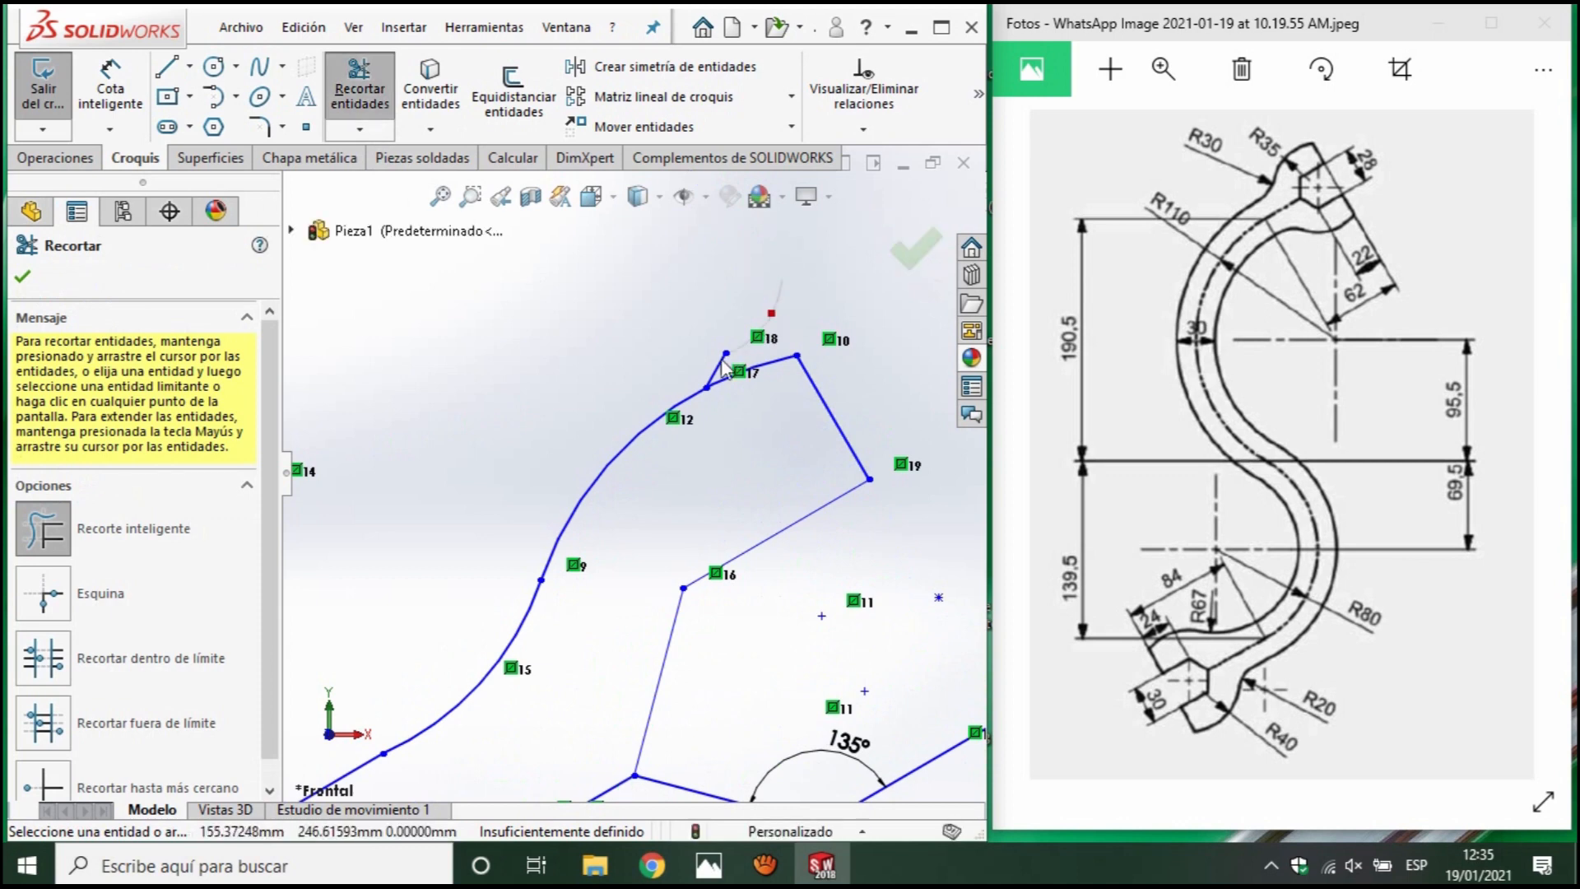
scroll(765, 623, up, 5)
scroll(792, 679, down, 4)
Trim away the horizontal line crossing the band between the two offset arcs at the middle of the S.
scroll(825, 586, down, 3)
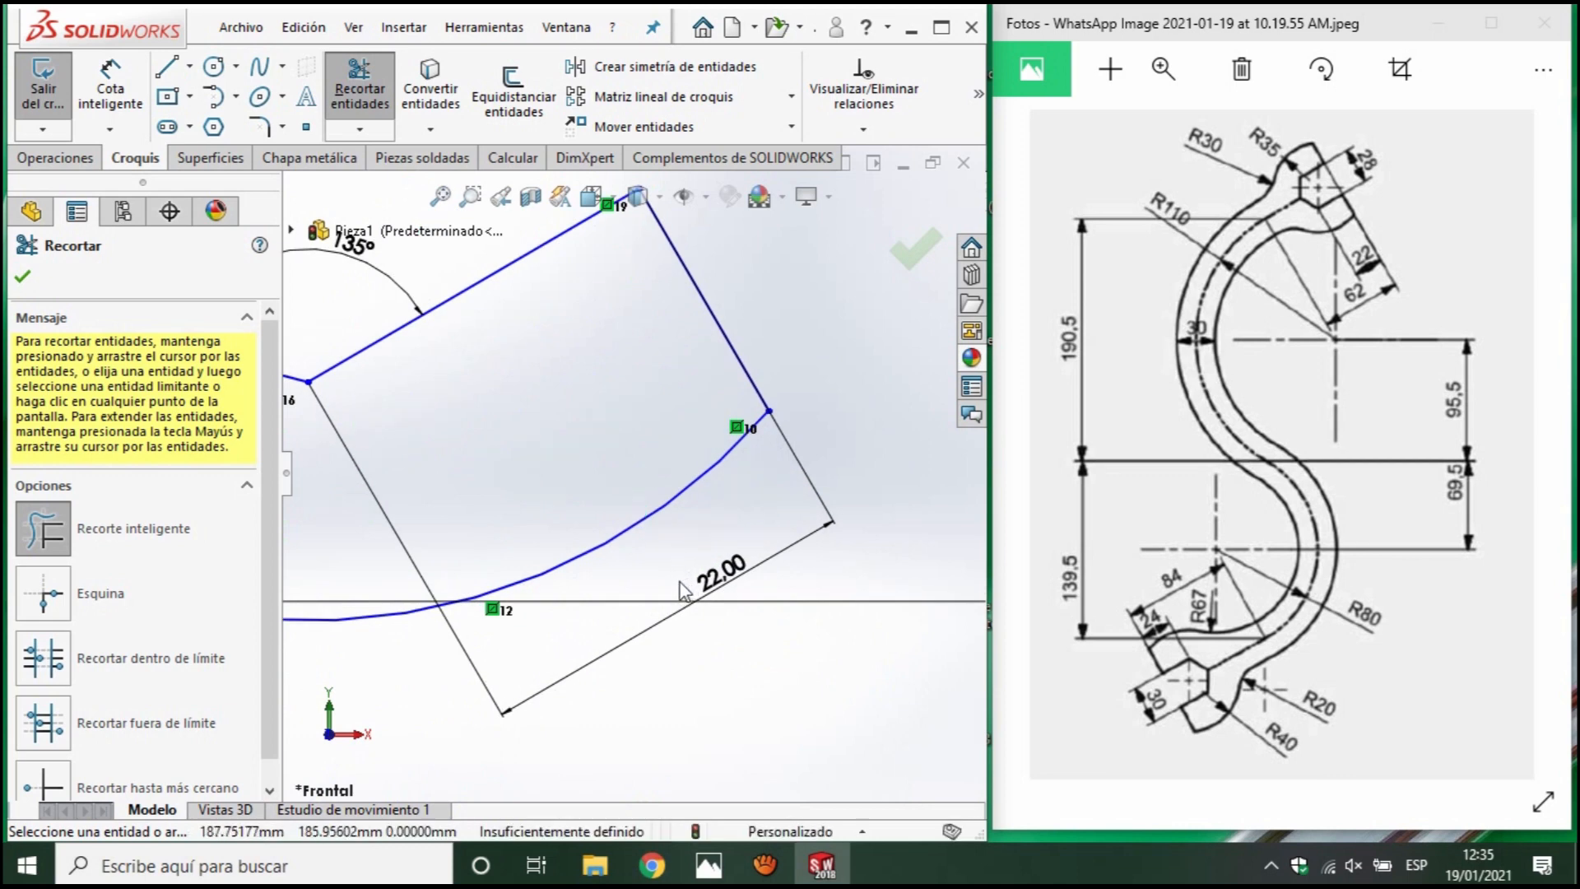
scroll(684, 589, up, 8)
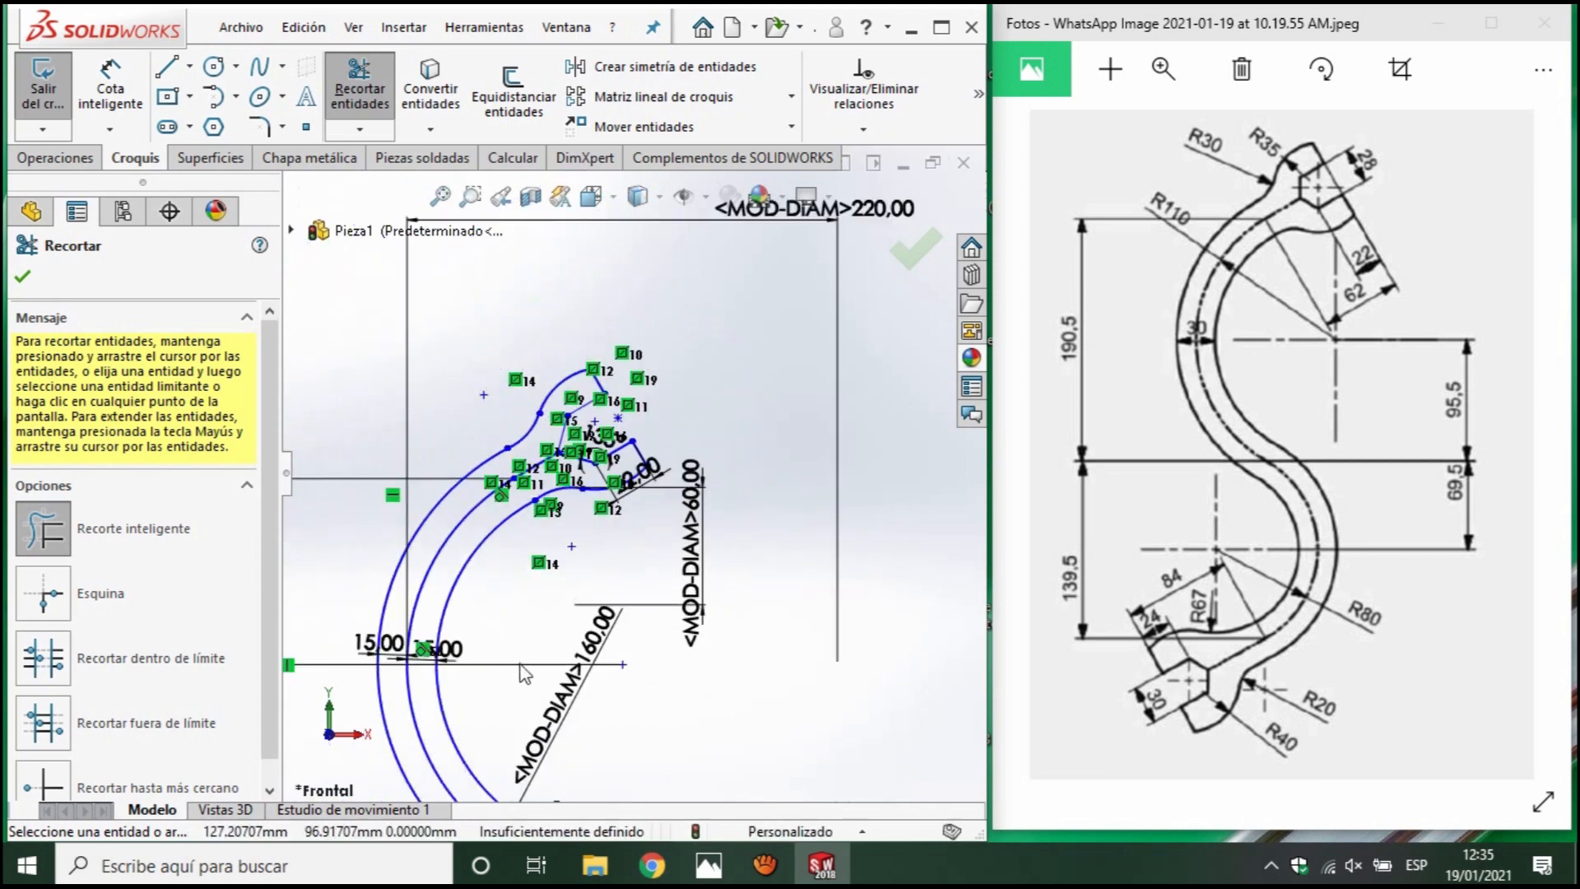
scroll(523, 665, up, 3)
scroll(603, 710, down, 4)
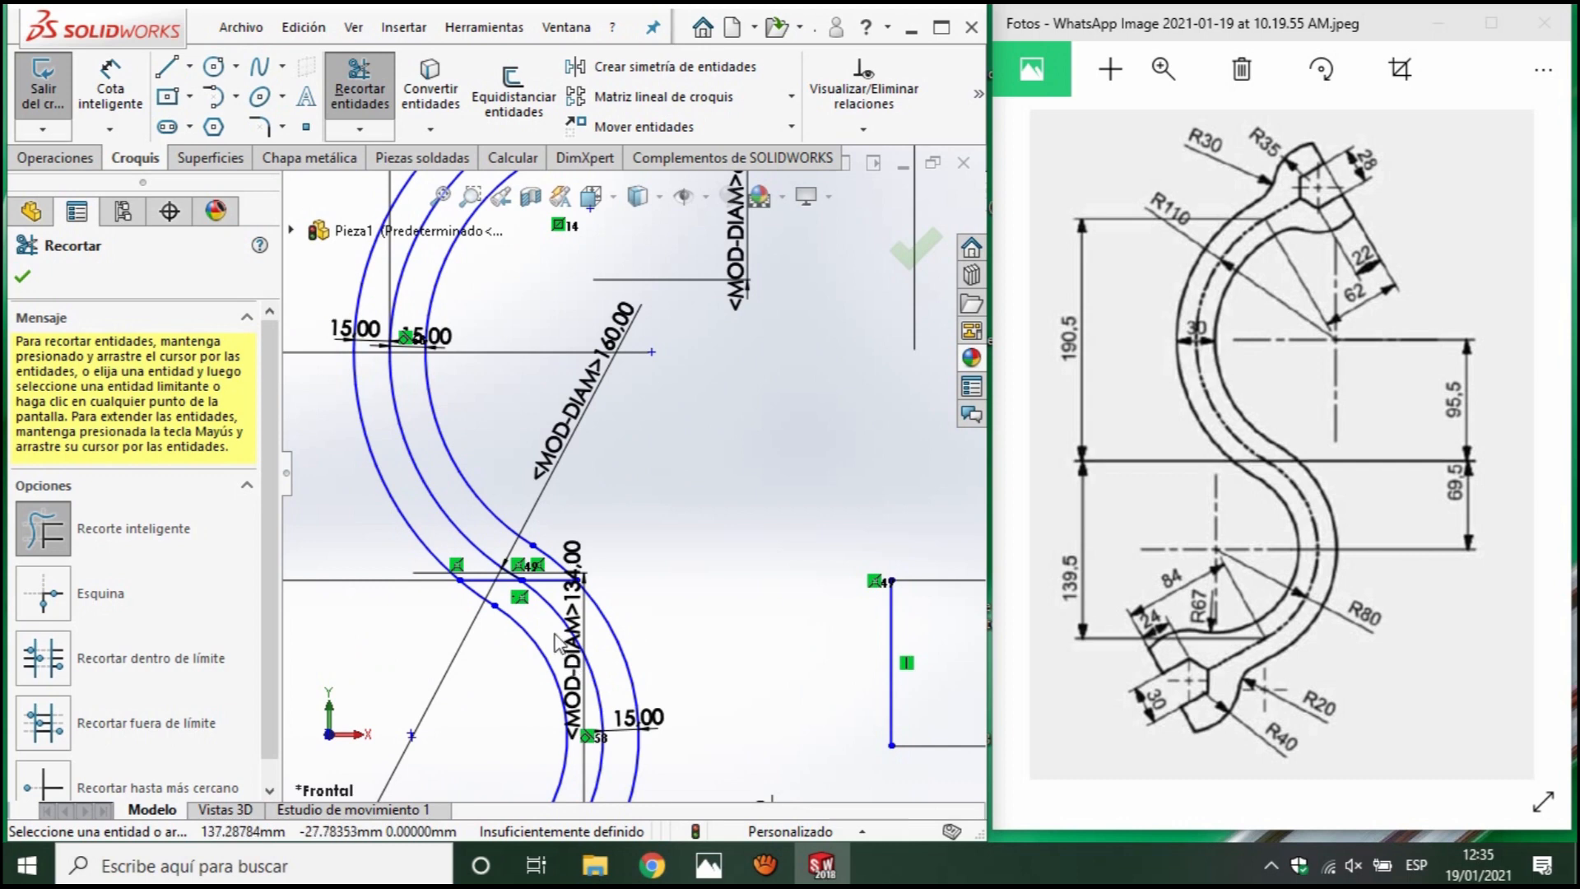
scroll(527, 592, down, 6)
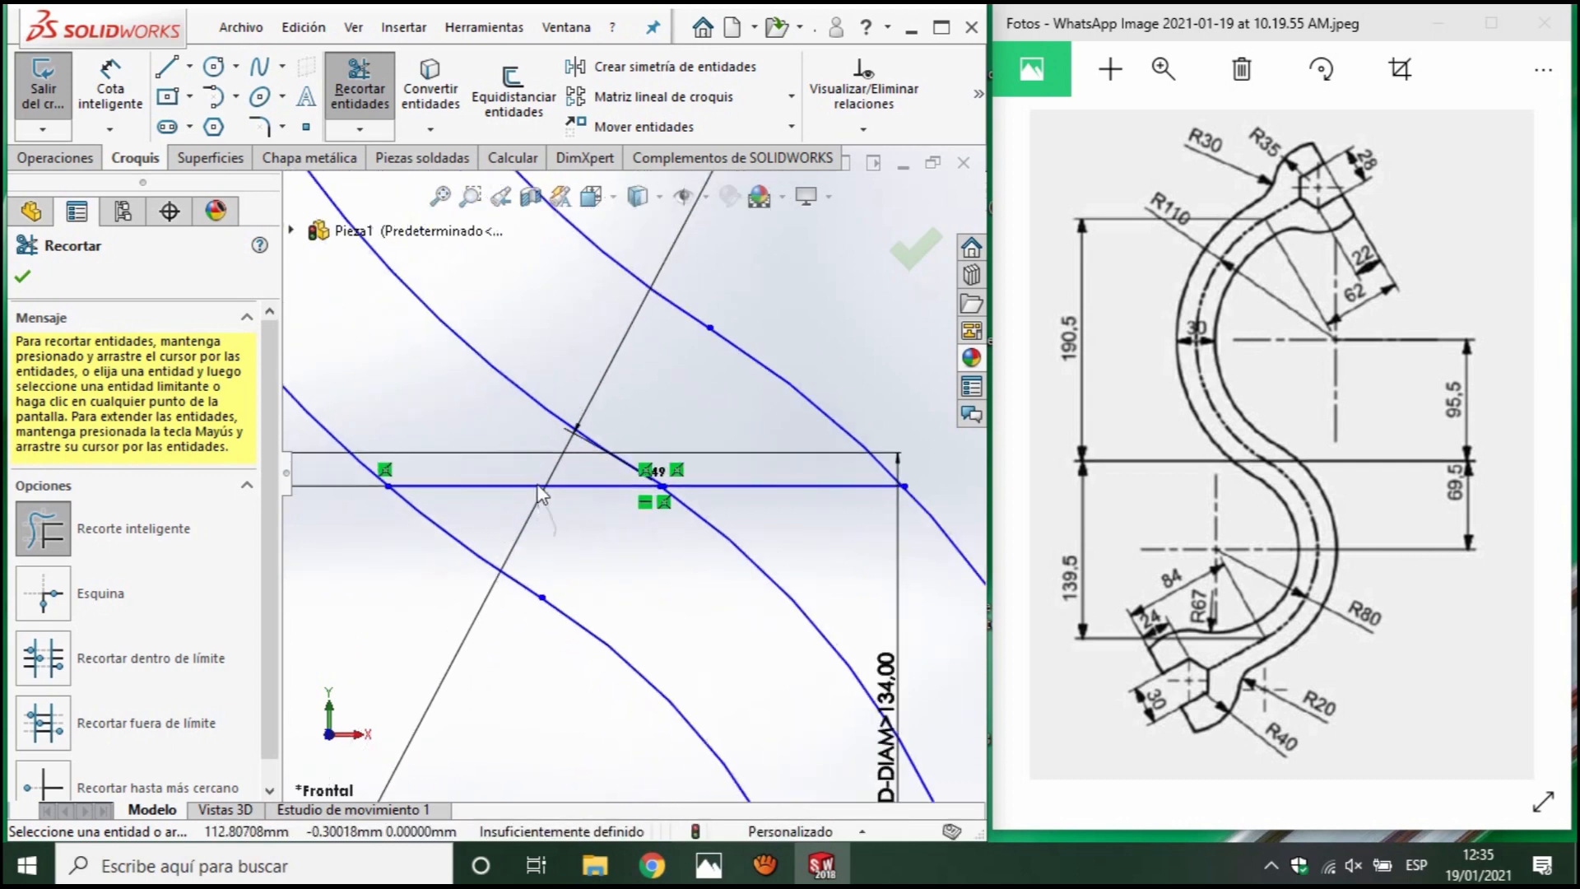
click(538, 486)
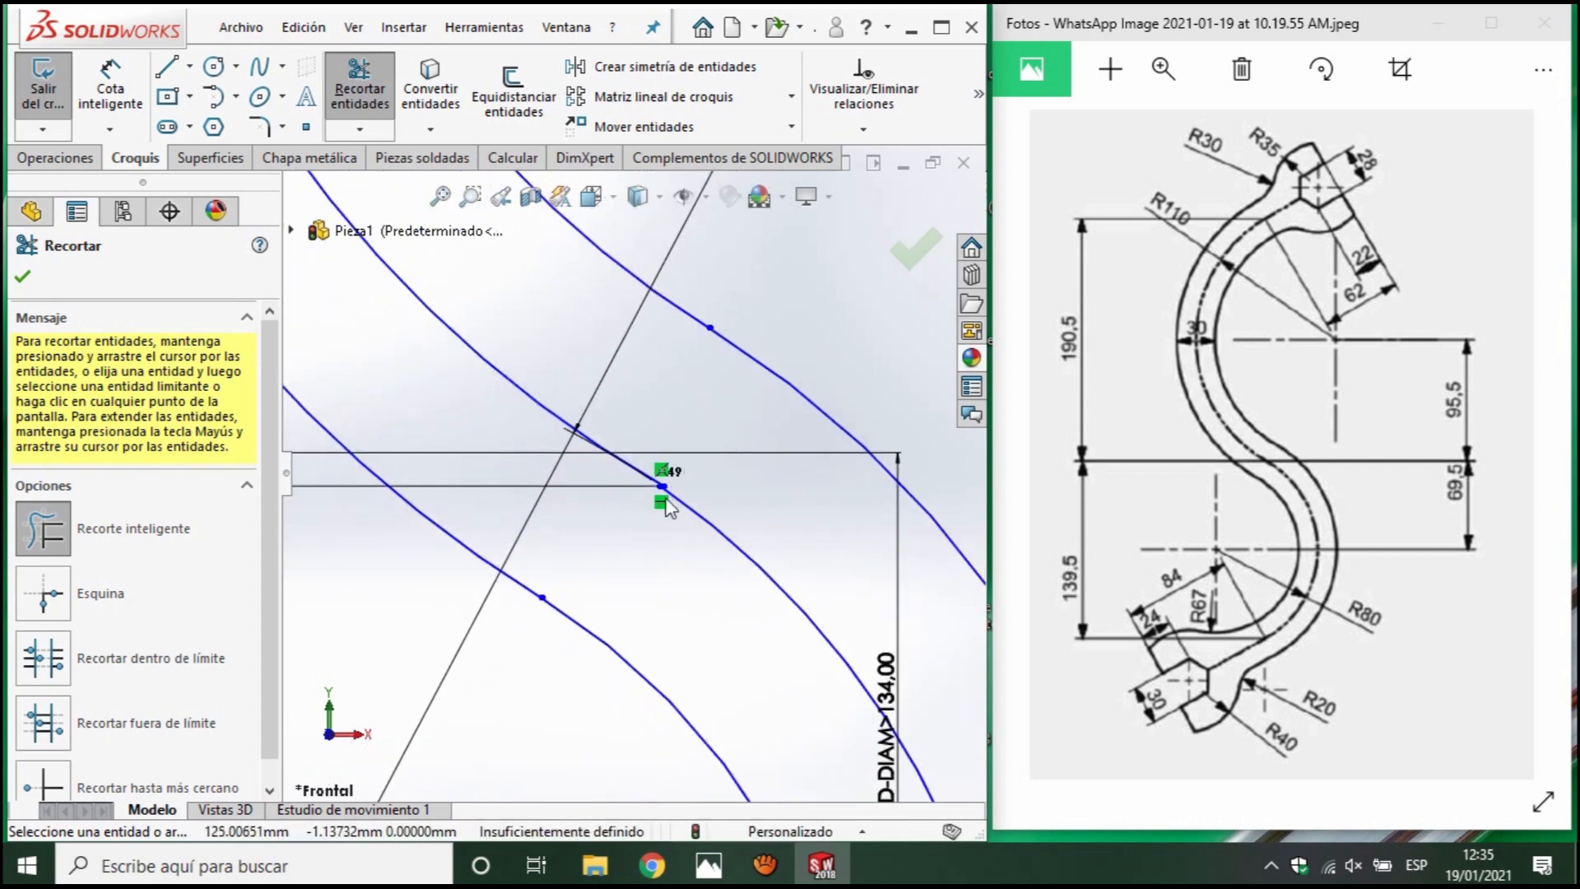
Extend the upper end of the lower centre arc to meet the upper centre arc at the middle of the S.
scroll(663, 494, down, 5)
scroll(661, 458, down, 3)
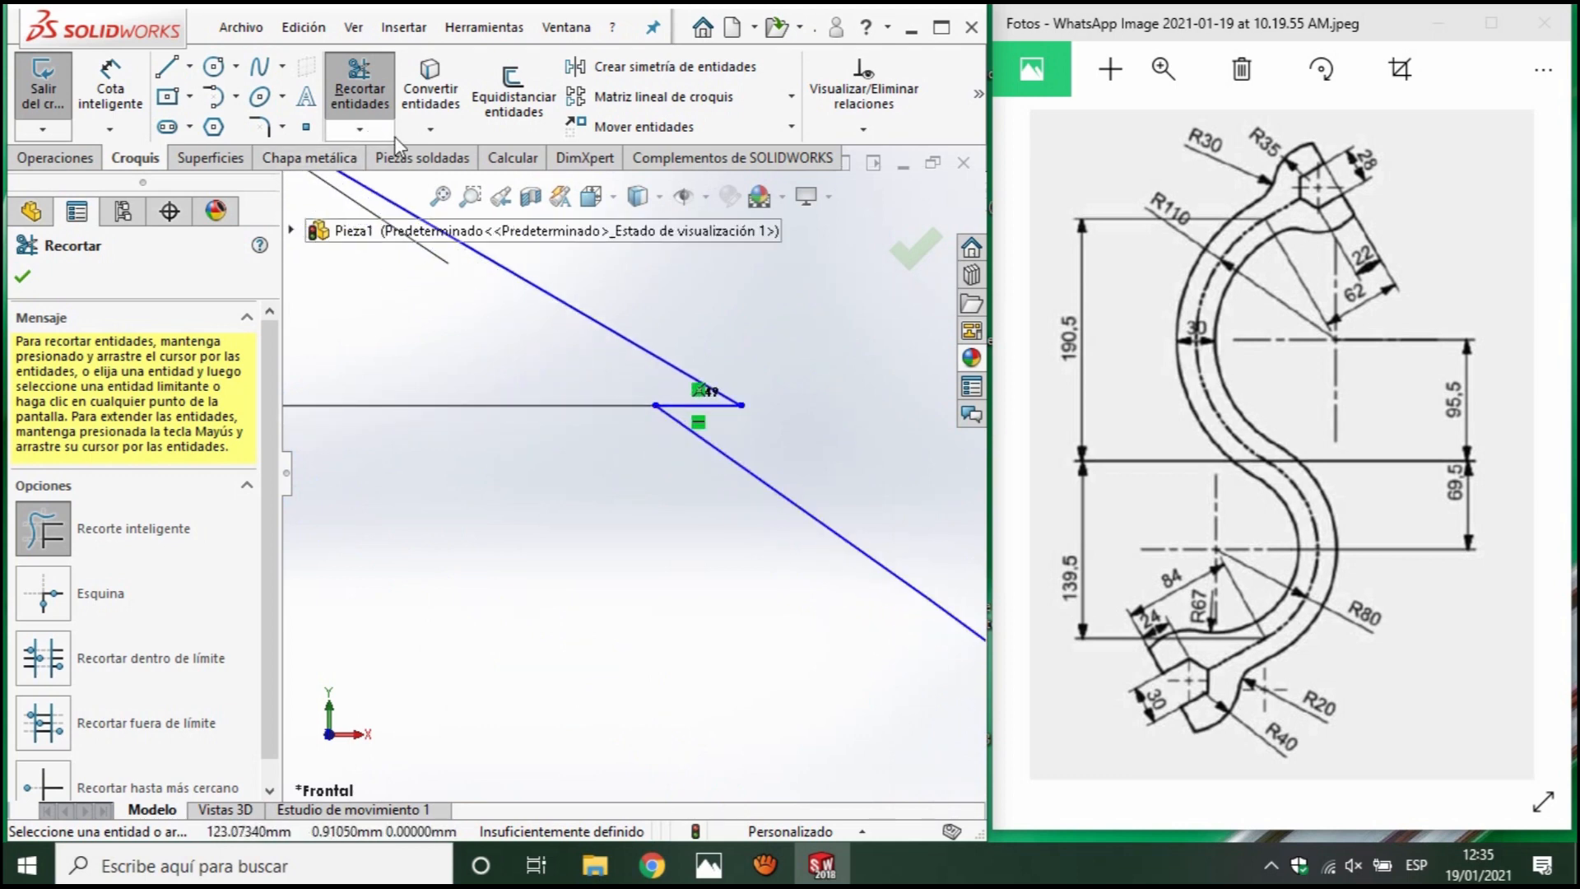
click(362, 130)
click(385, 186)
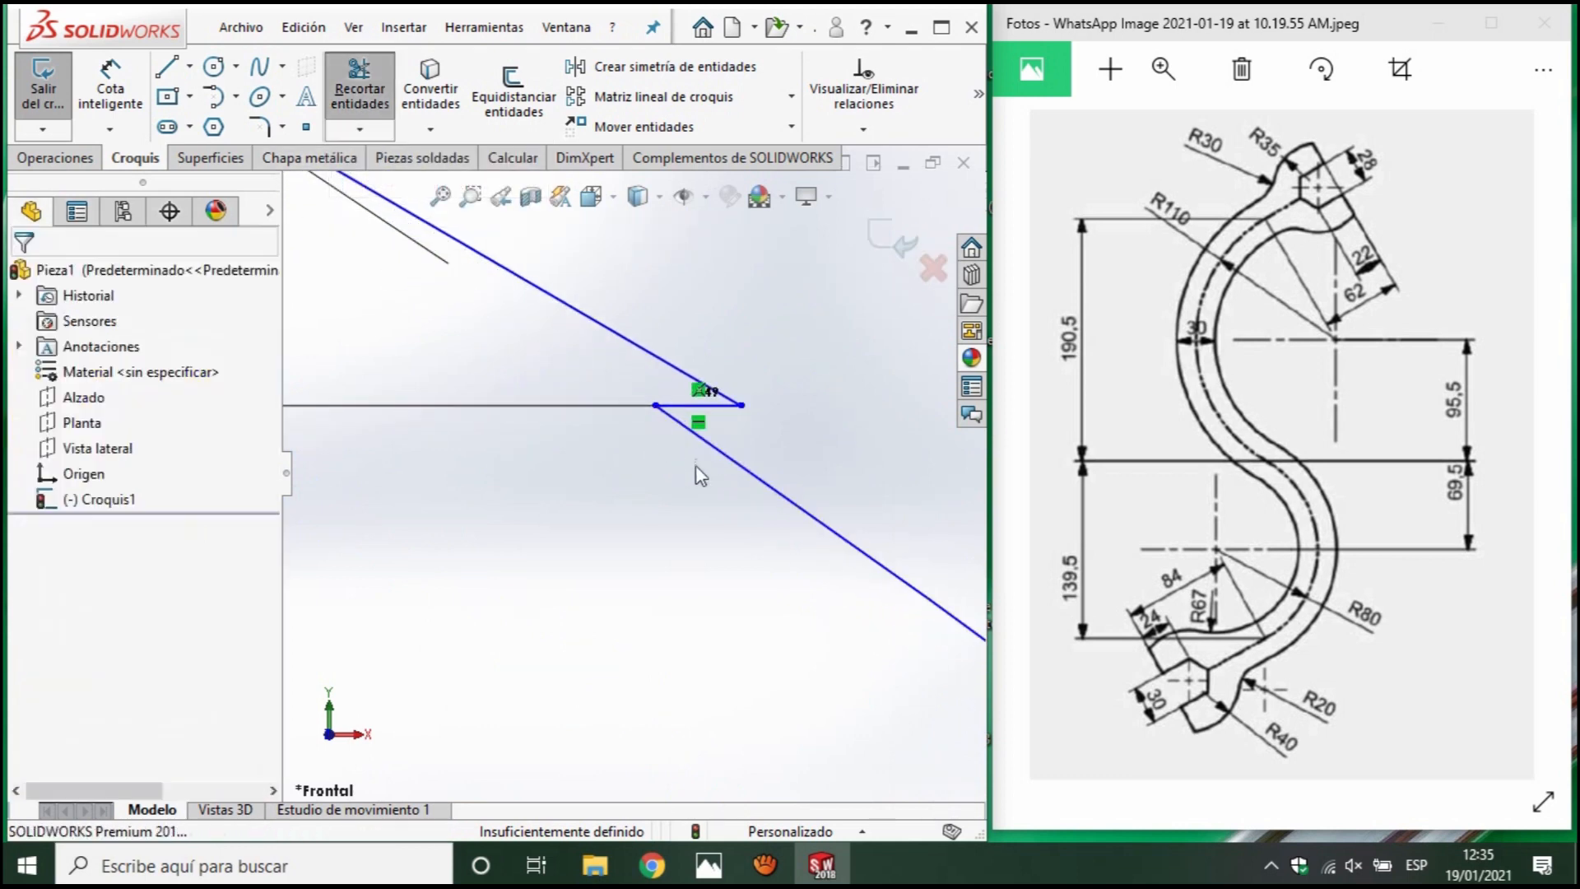
click(738, 461)
scroll(641, 520, up, 1)
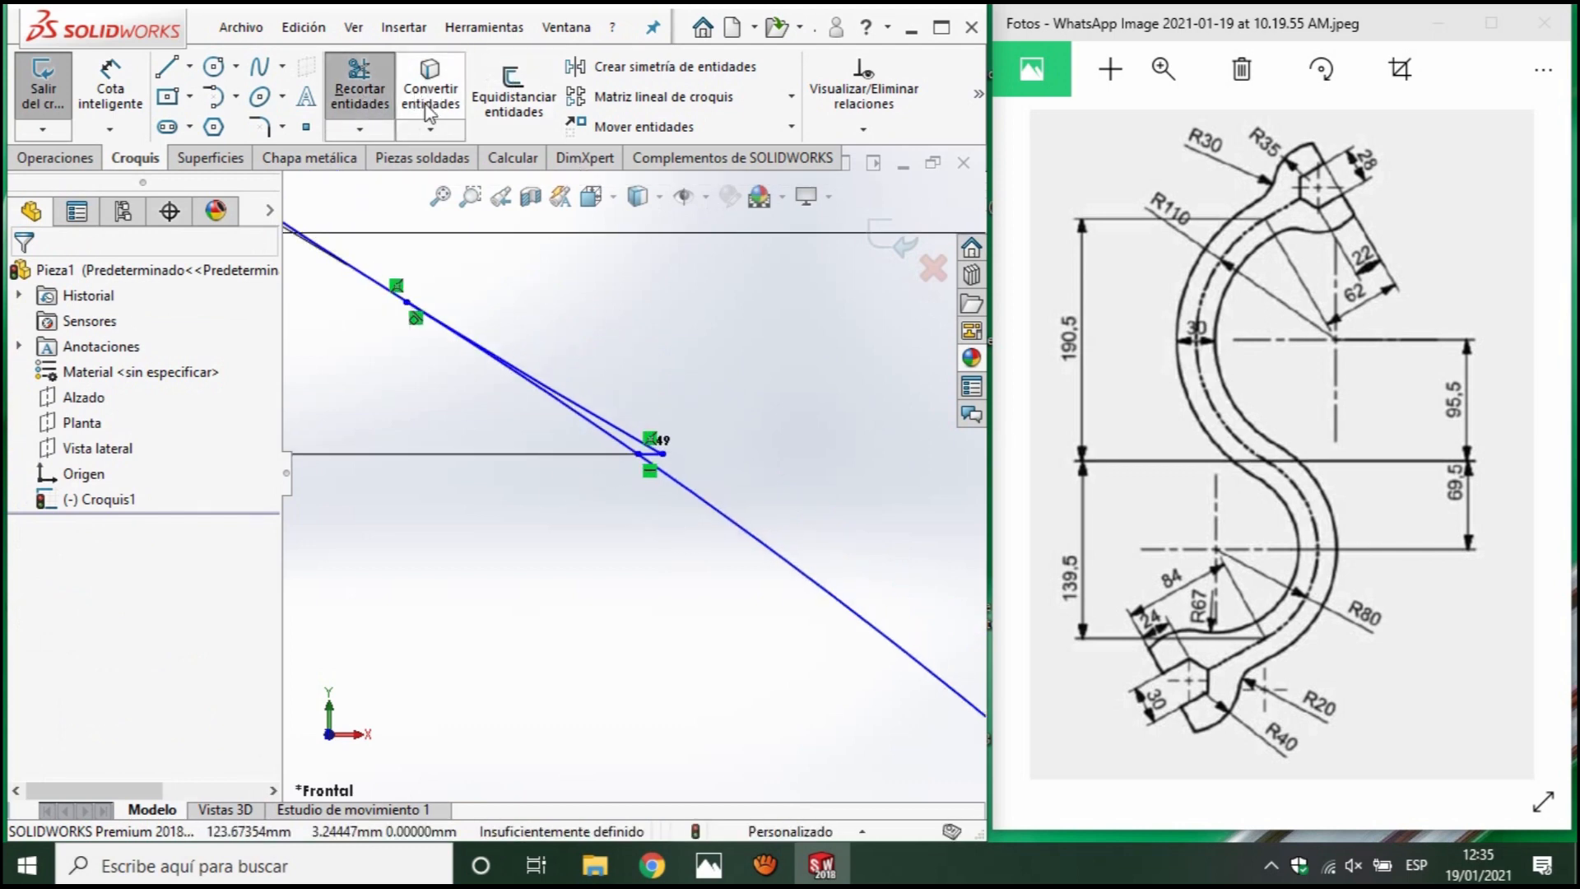
Trim the upper centre arc's overhang and the short horizontal remnant at the junction of the two centre arcs.
click(359, 129)
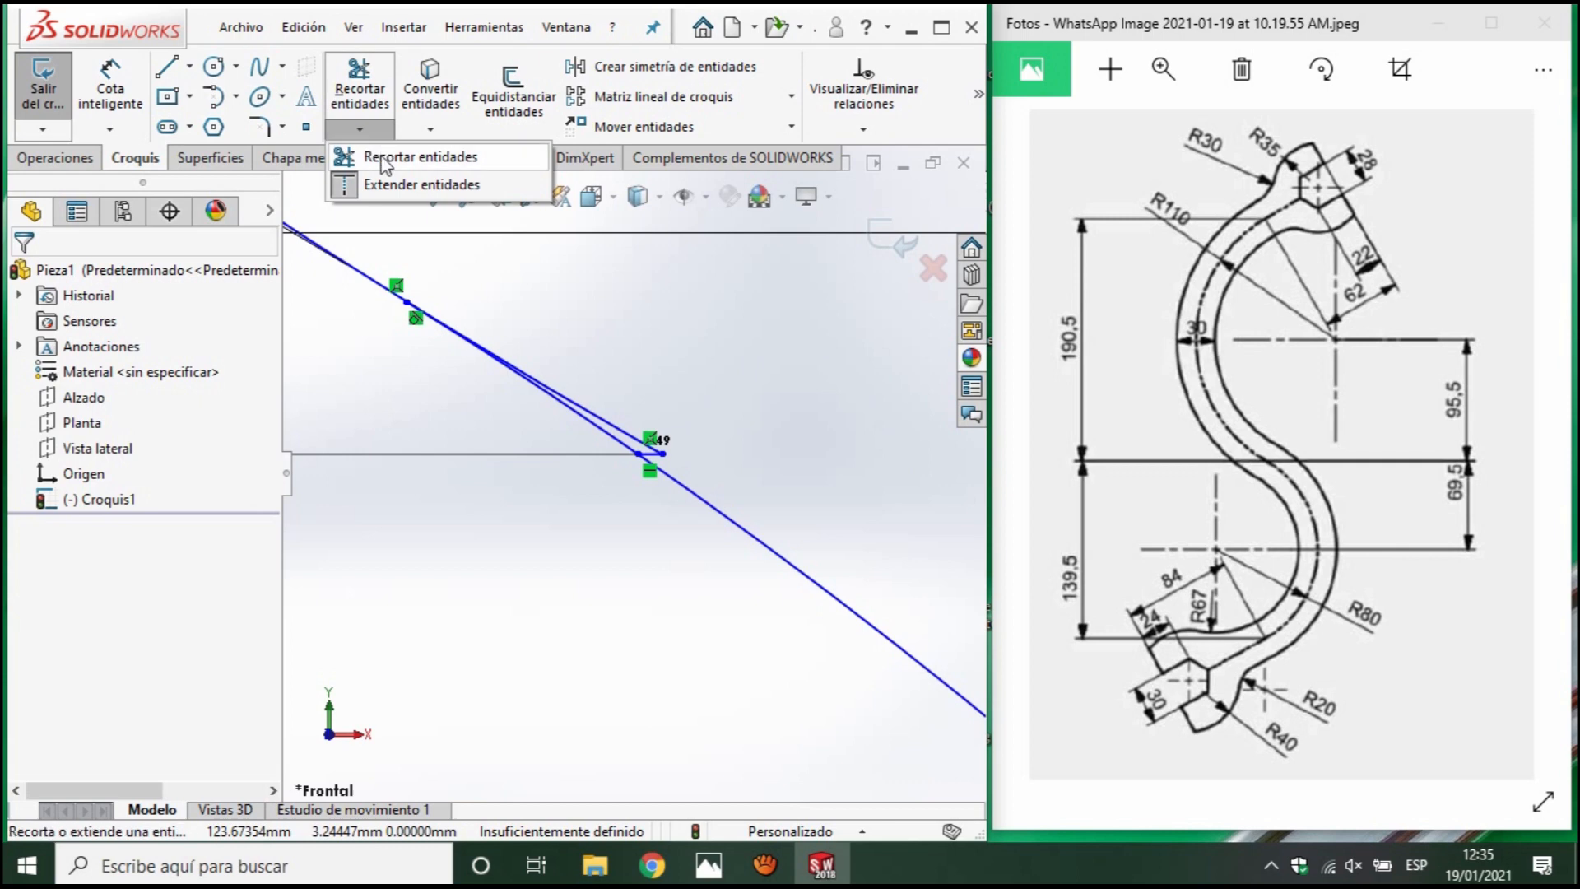
click(395, 156)
scroll(605, 383, down, 2)
drag(706, 559, 735, 585)
scroll(761, 605, up, 3)
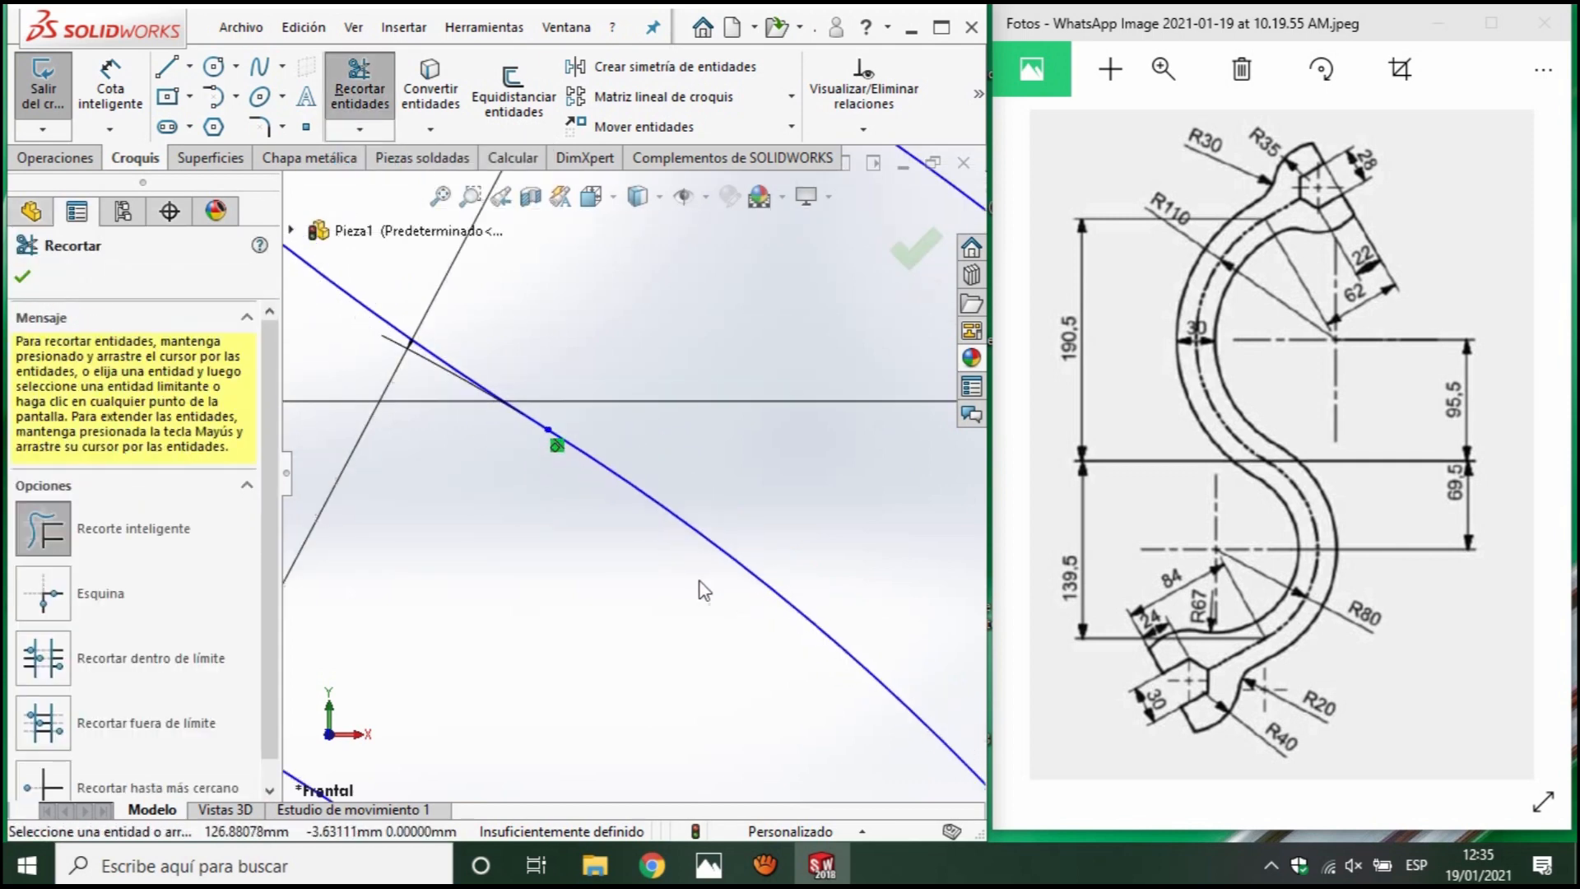
Trim away the separate 69.5 mm vertical reference line beside the profile.
scroll(688, 518, up, 6)
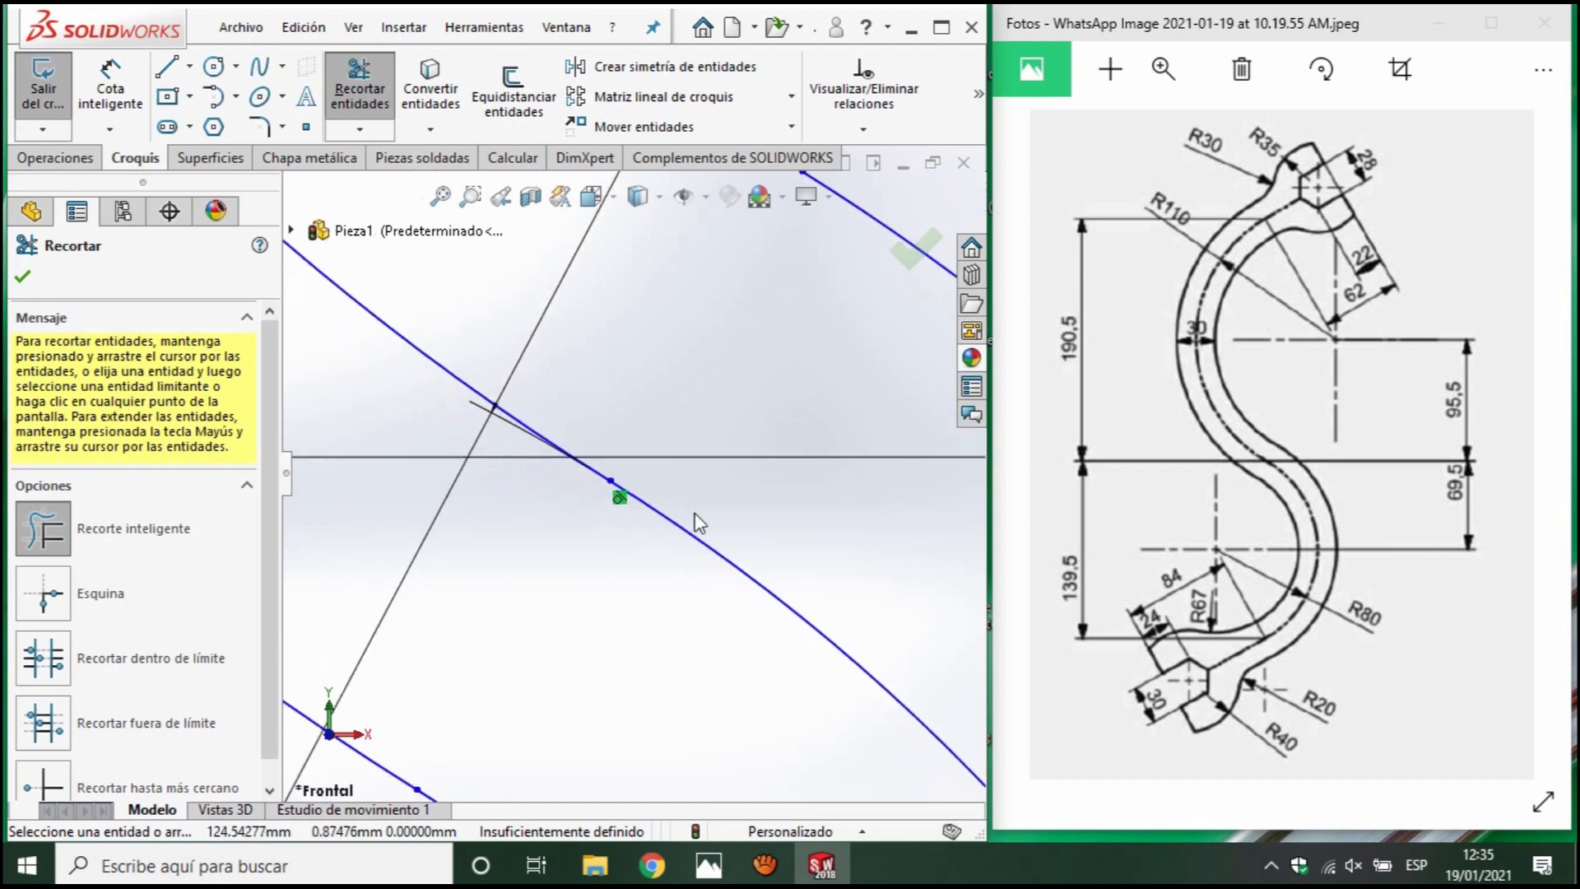
scroll(700, 570, up, 5)
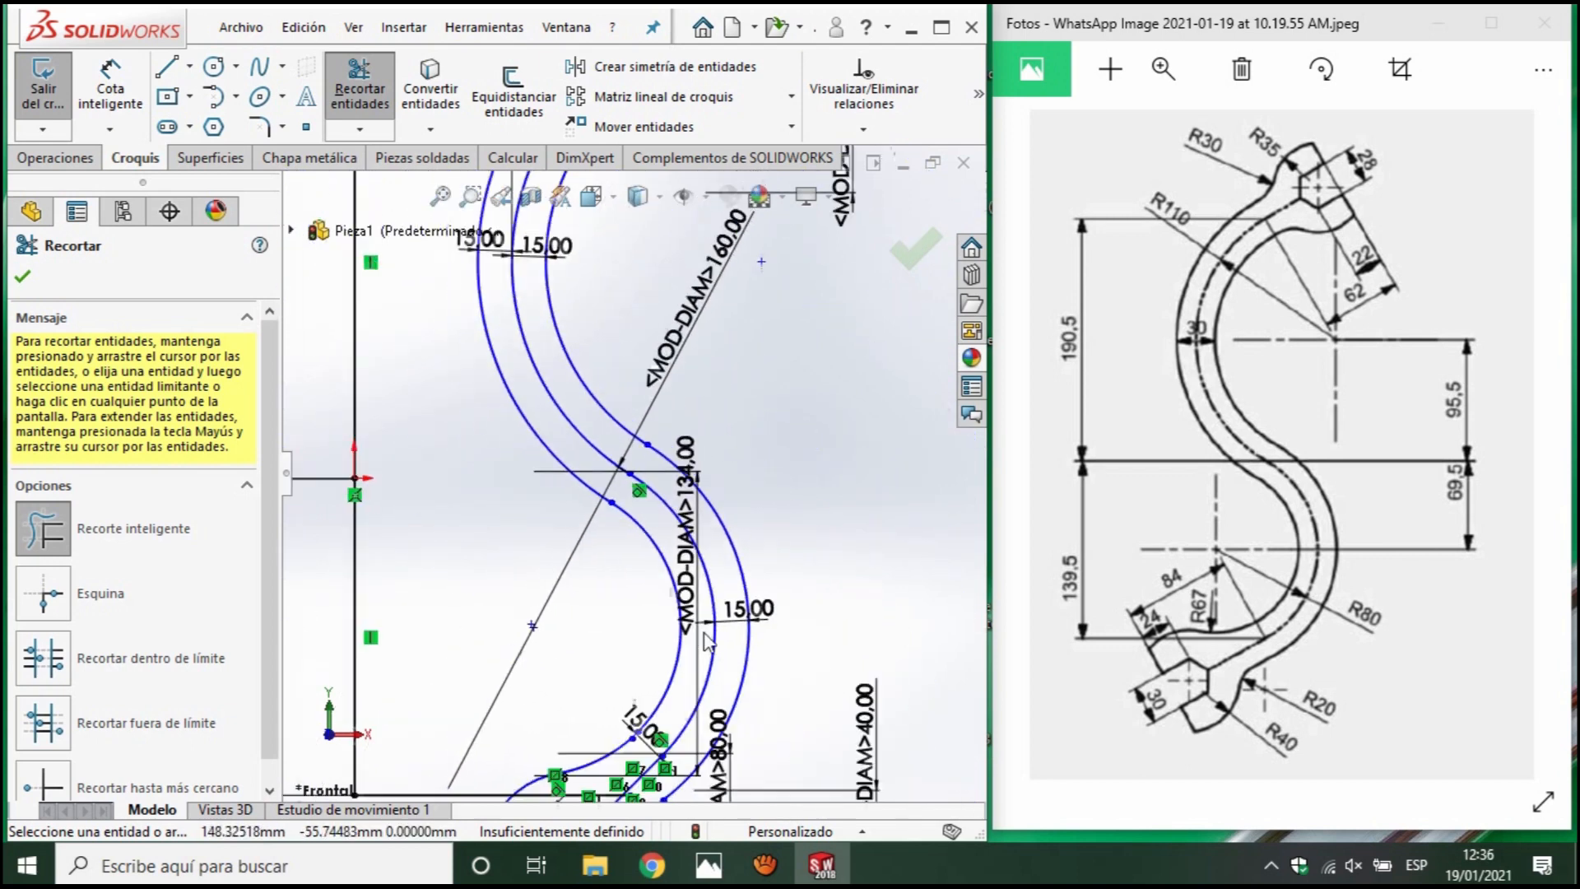
scroll(650, 788, down, 5)
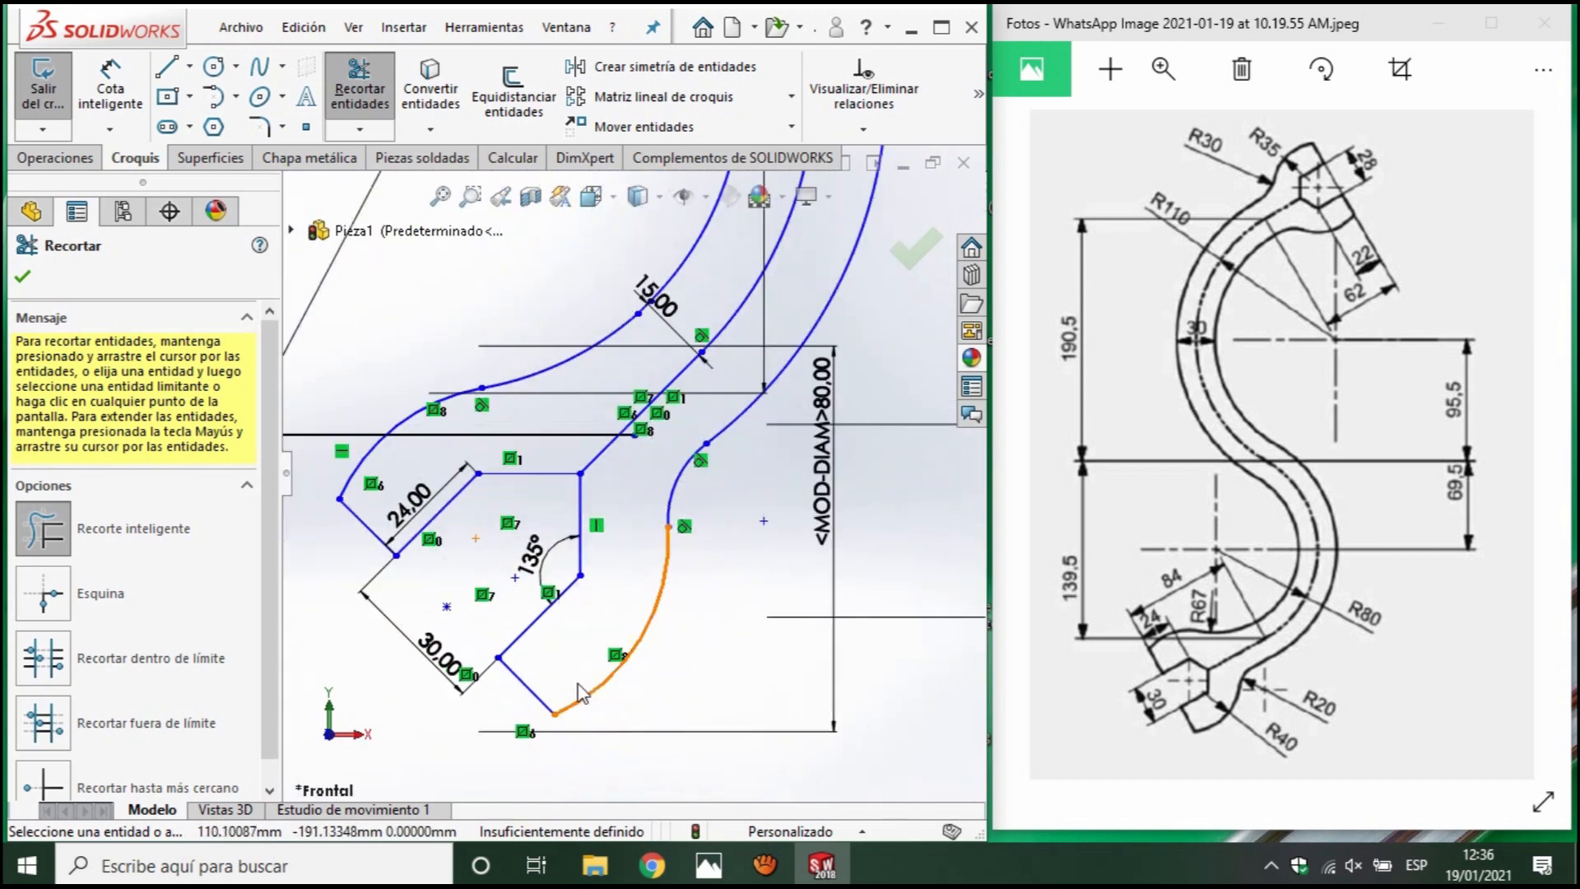
scroll(539, 586, up, 6)
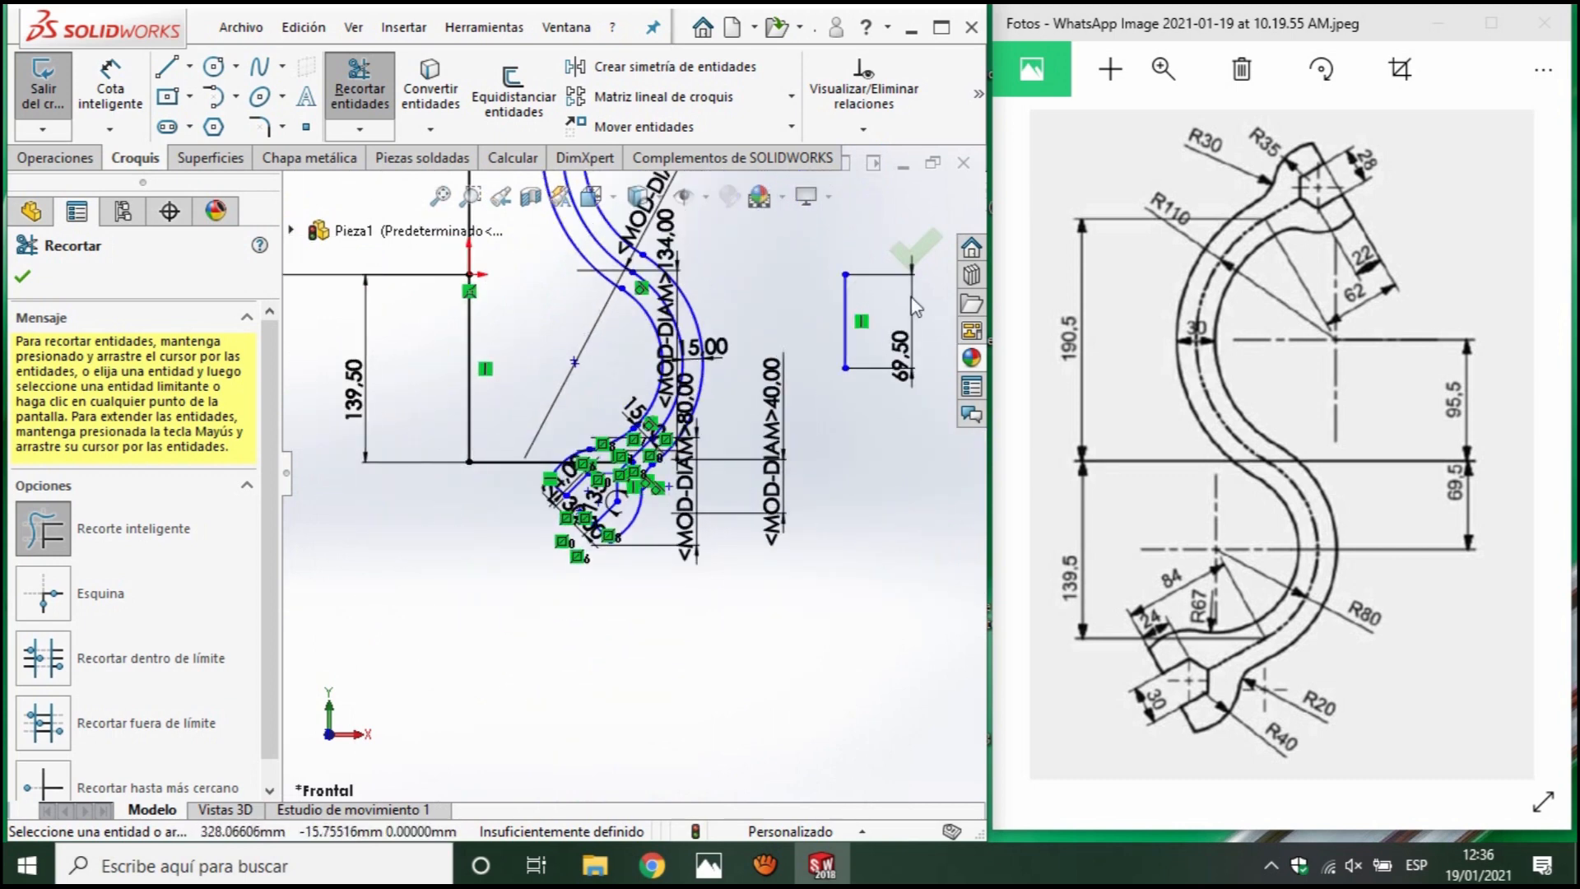
drag(880, 333, 823, 313)
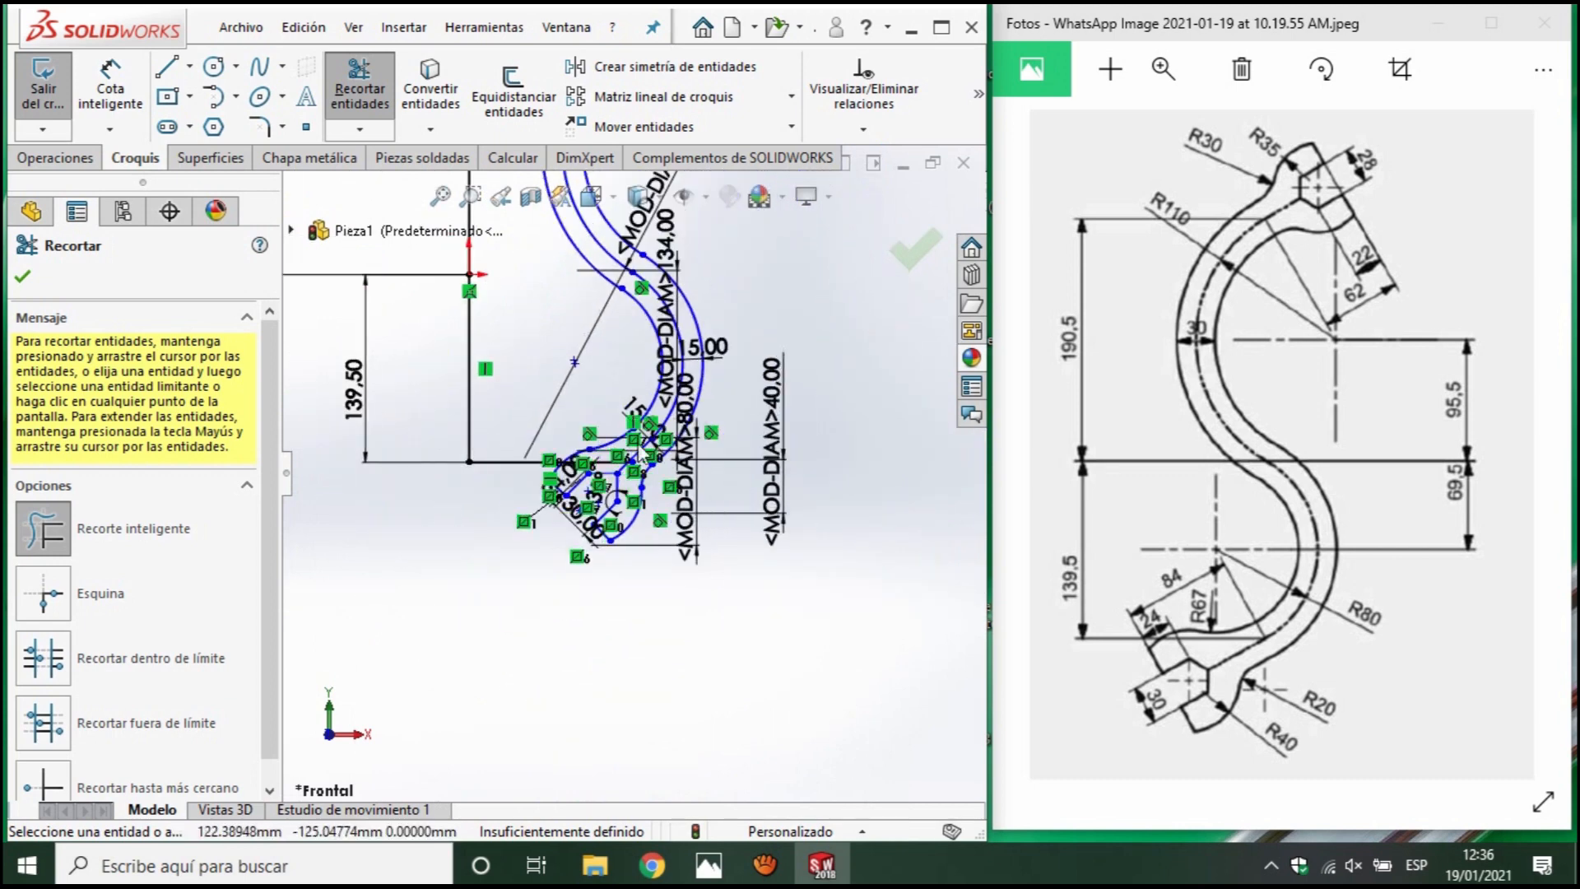
Delete the horizontal reference line at the lower hook end and the vertical 190.5 mm and 139.5 mm reference lines.
scroll(635, 454, down, 4)
scroll(609, 543, up, 5)
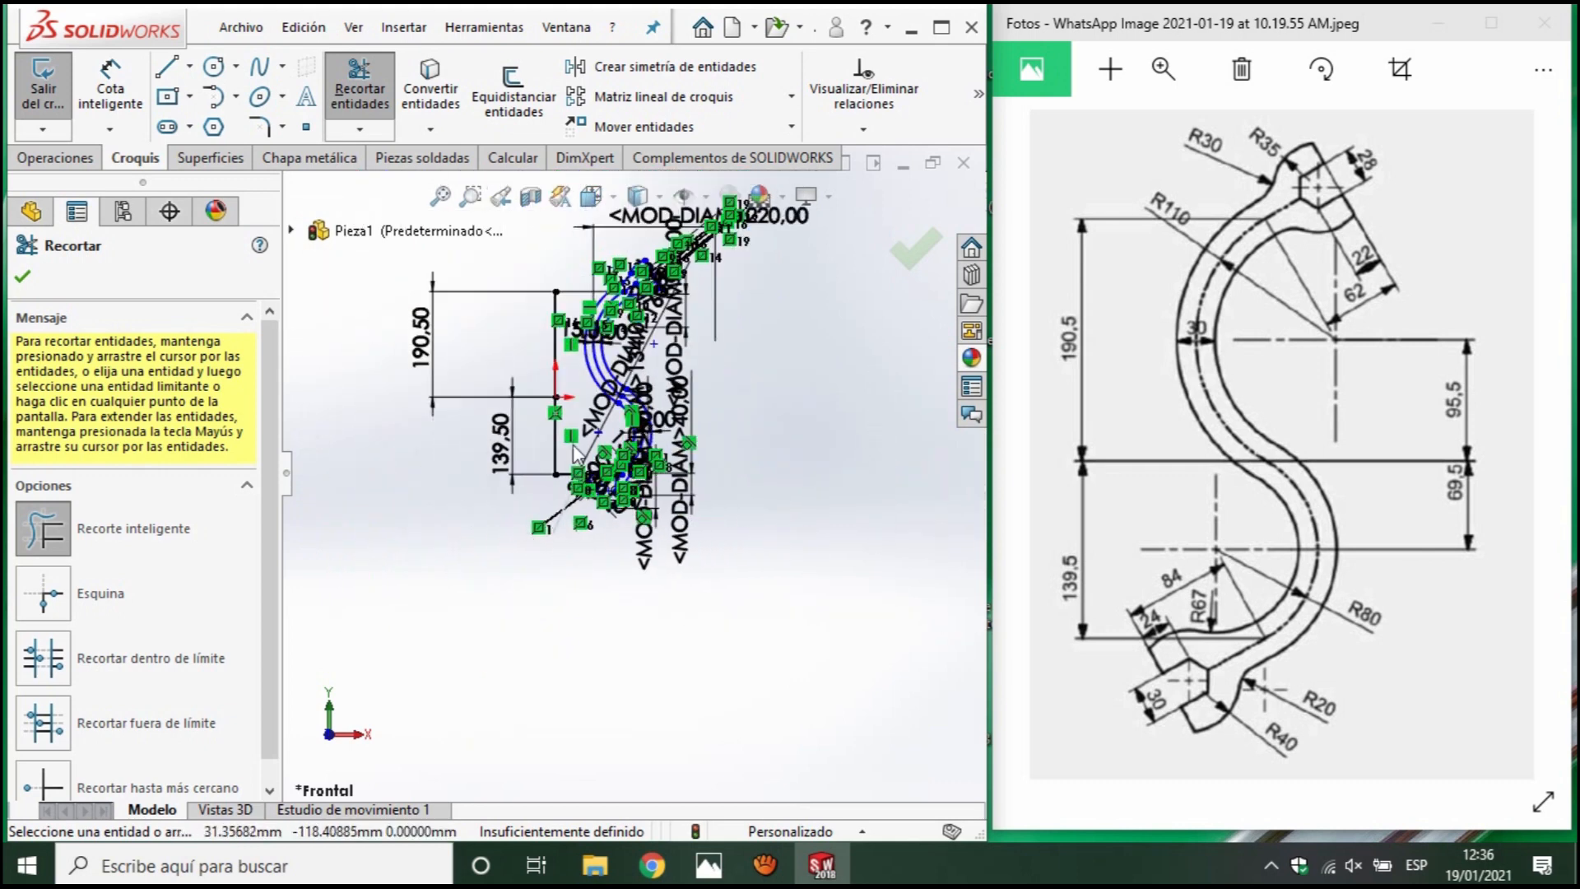
drag(576, 451, 593, 359)
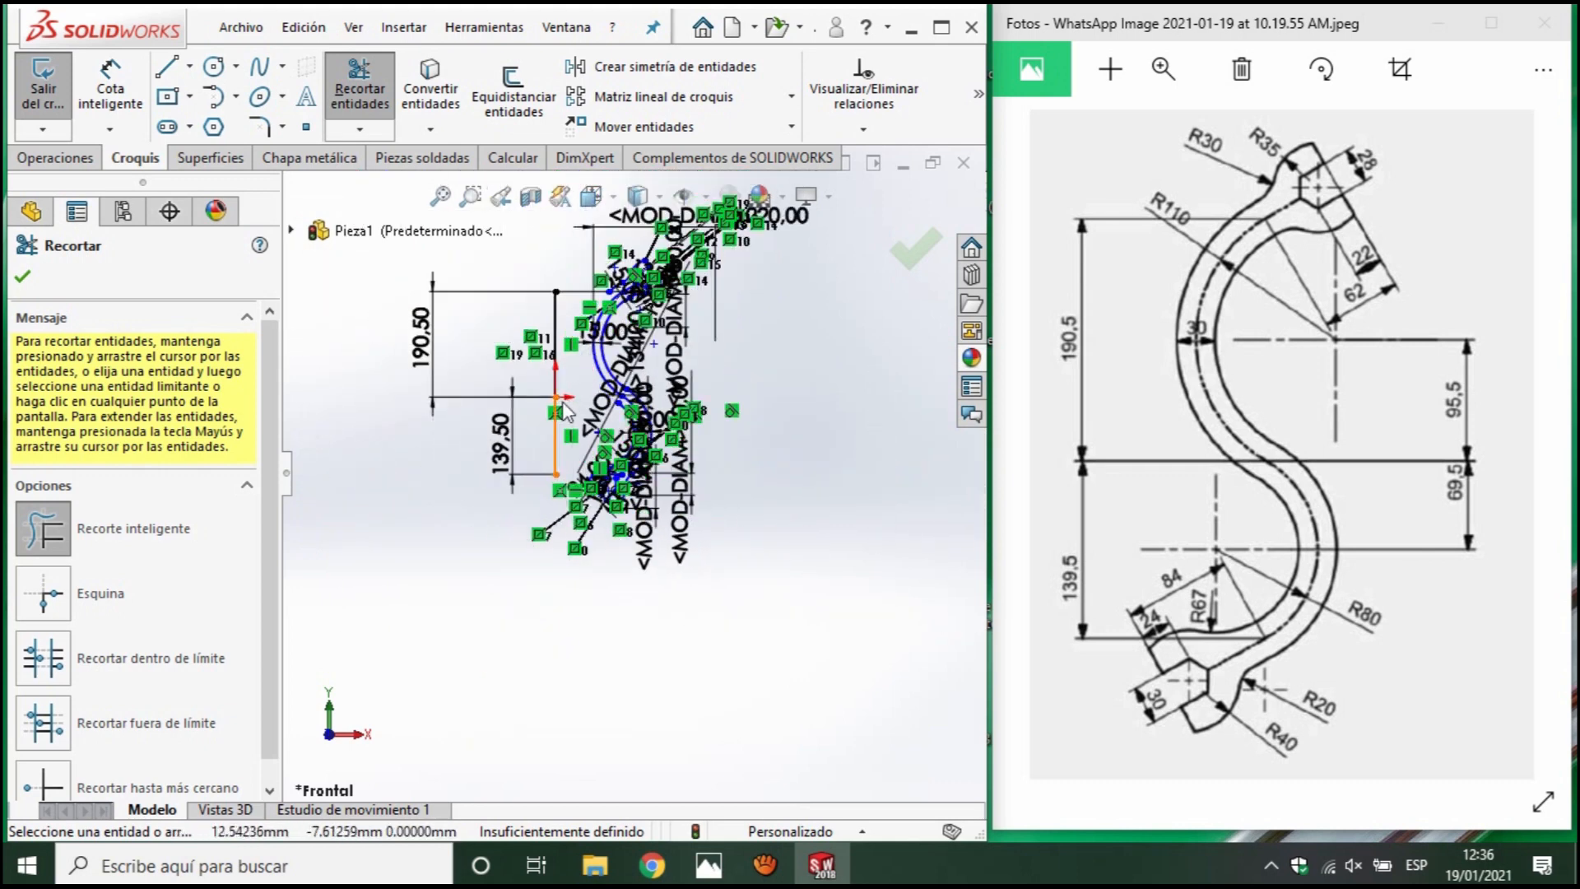
key(Escape)
scroll(609, 404, down, 3)
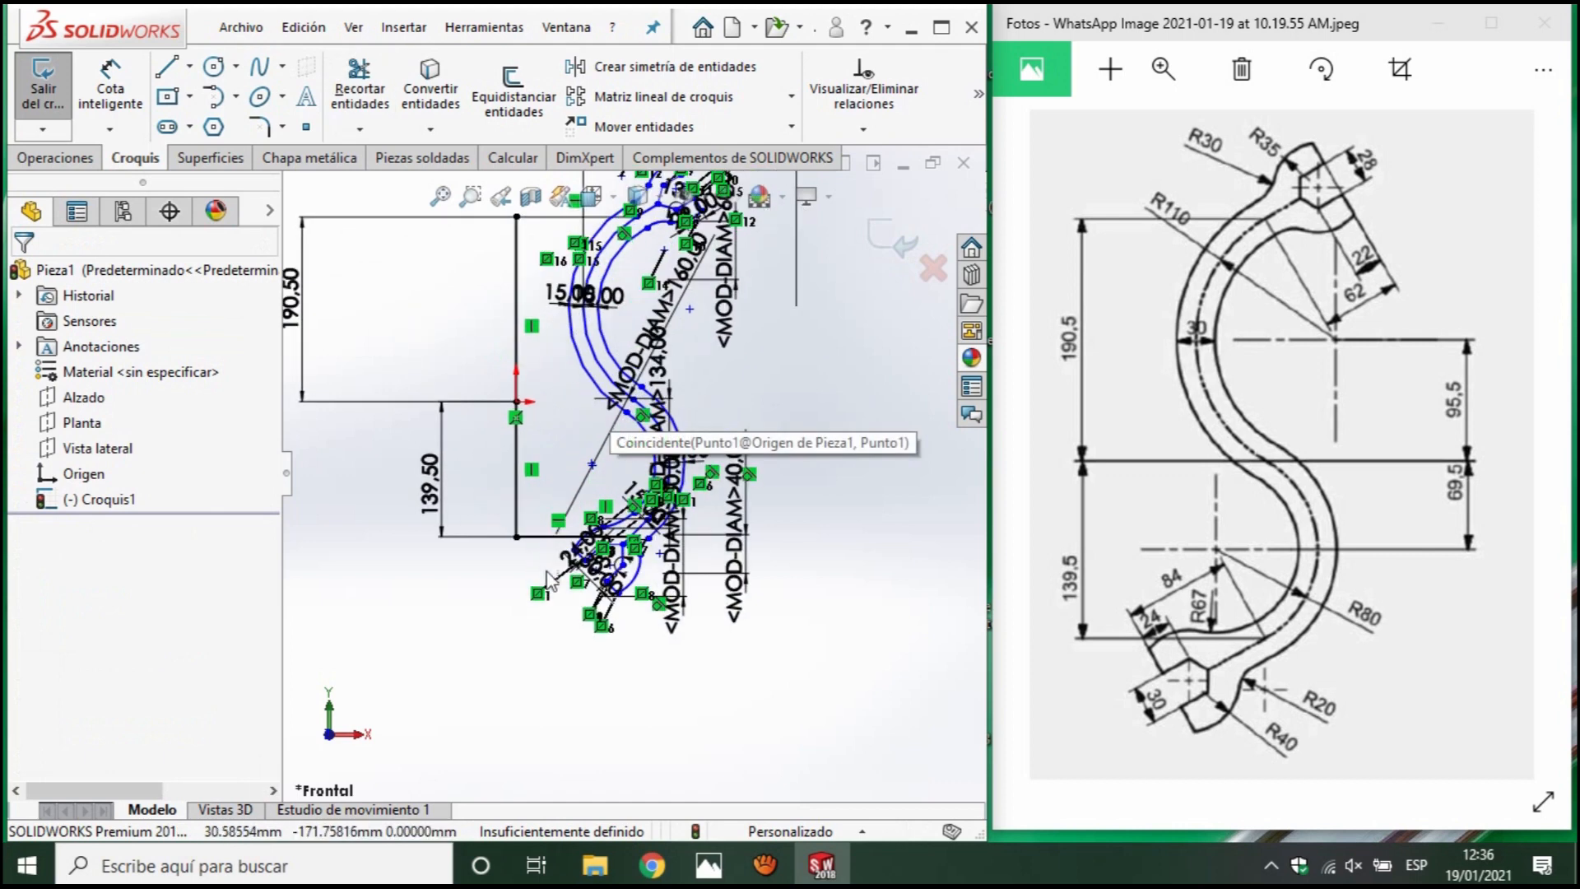
click(541, 469)
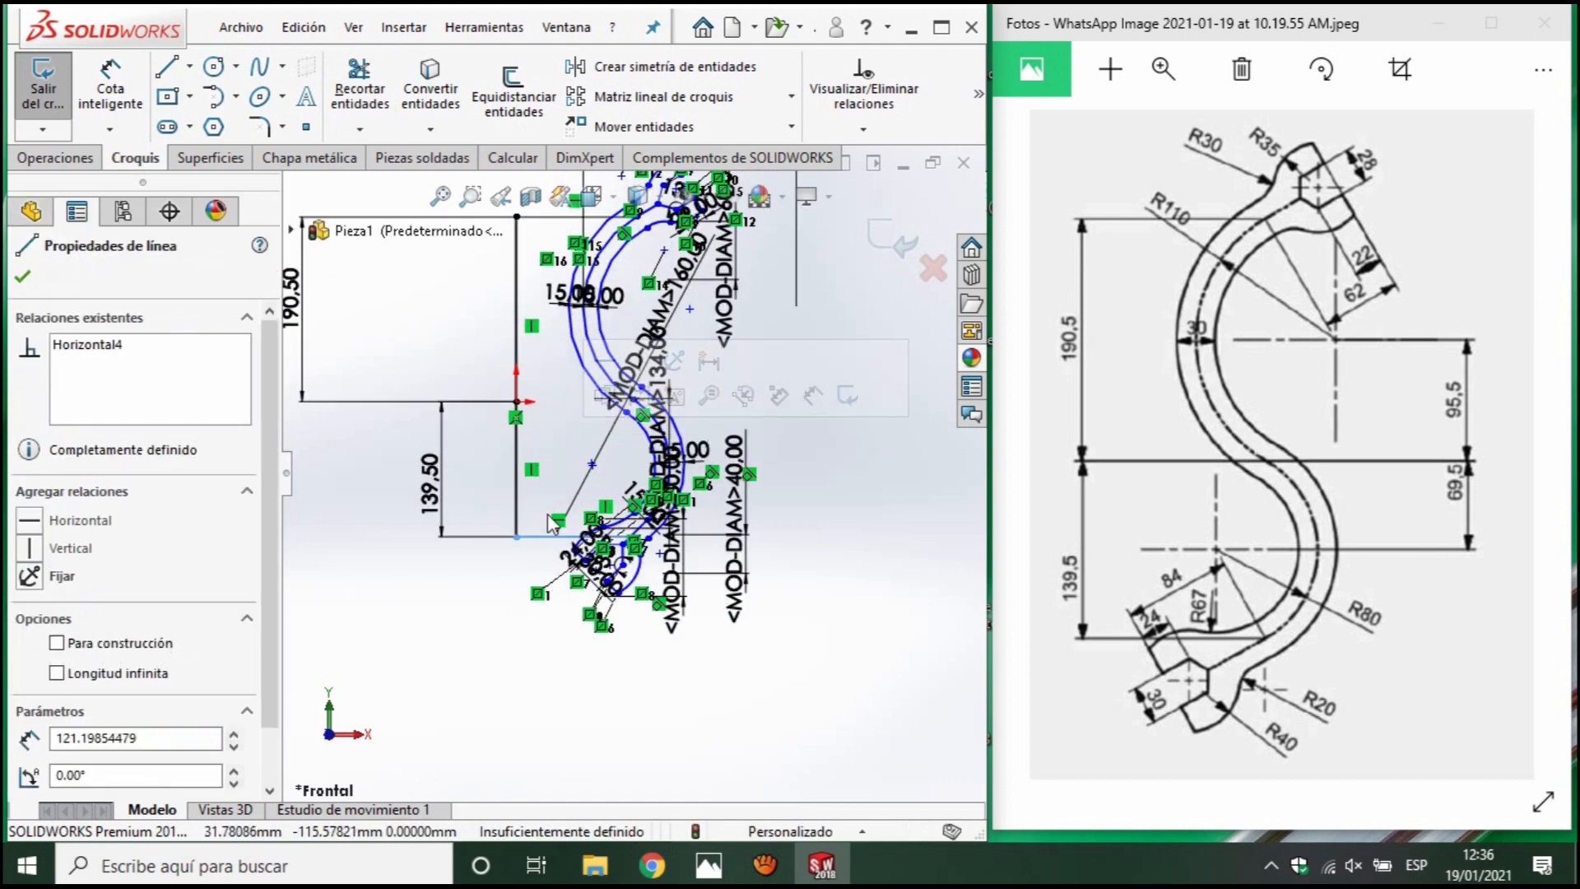
key(Delete)
drag(549, 589, 467, 220)
key(Delete)
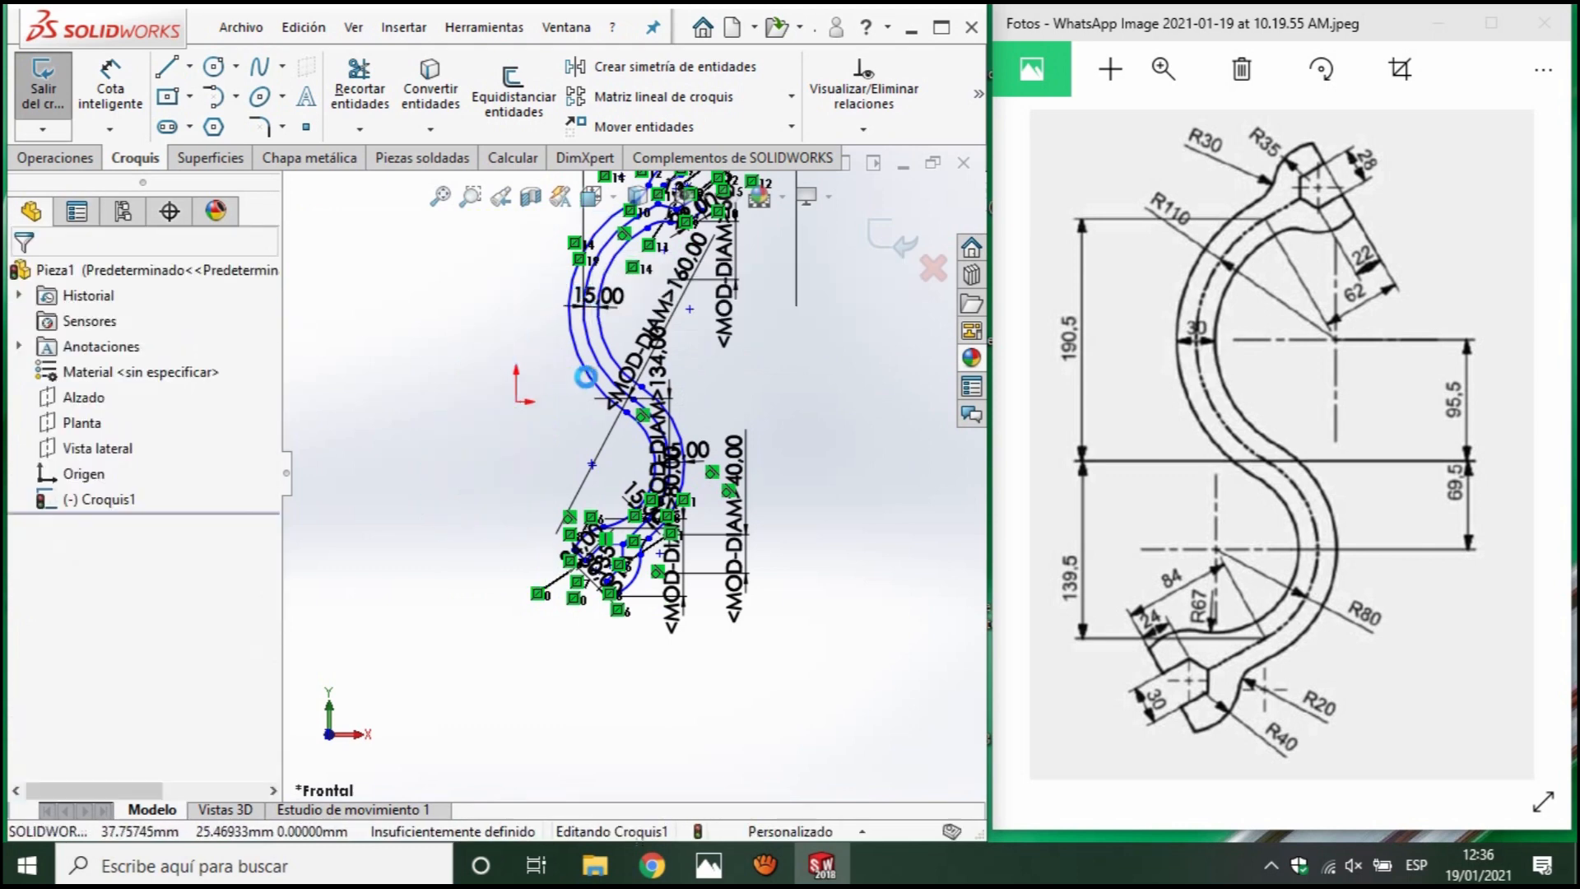
Extrude the hook profile to a blind depth of 10 mm, accepting the merge of its open contours.
scroll(643, 455, down, 3)
scroll(650, 660, down, 3)
scroll(656, 659, up, 4)
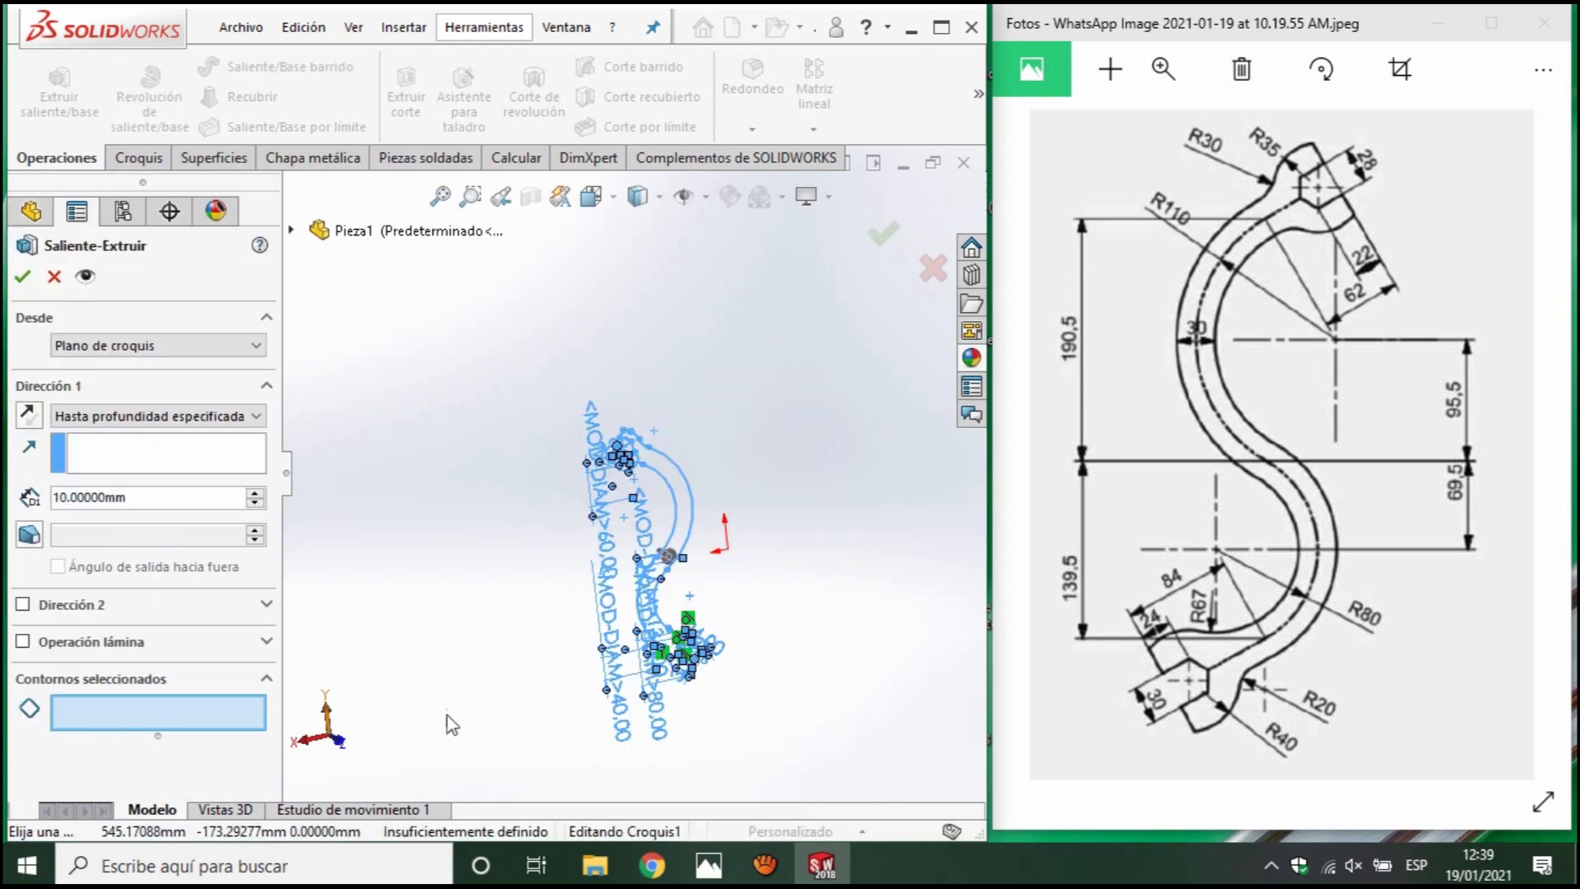
click(22, 276)
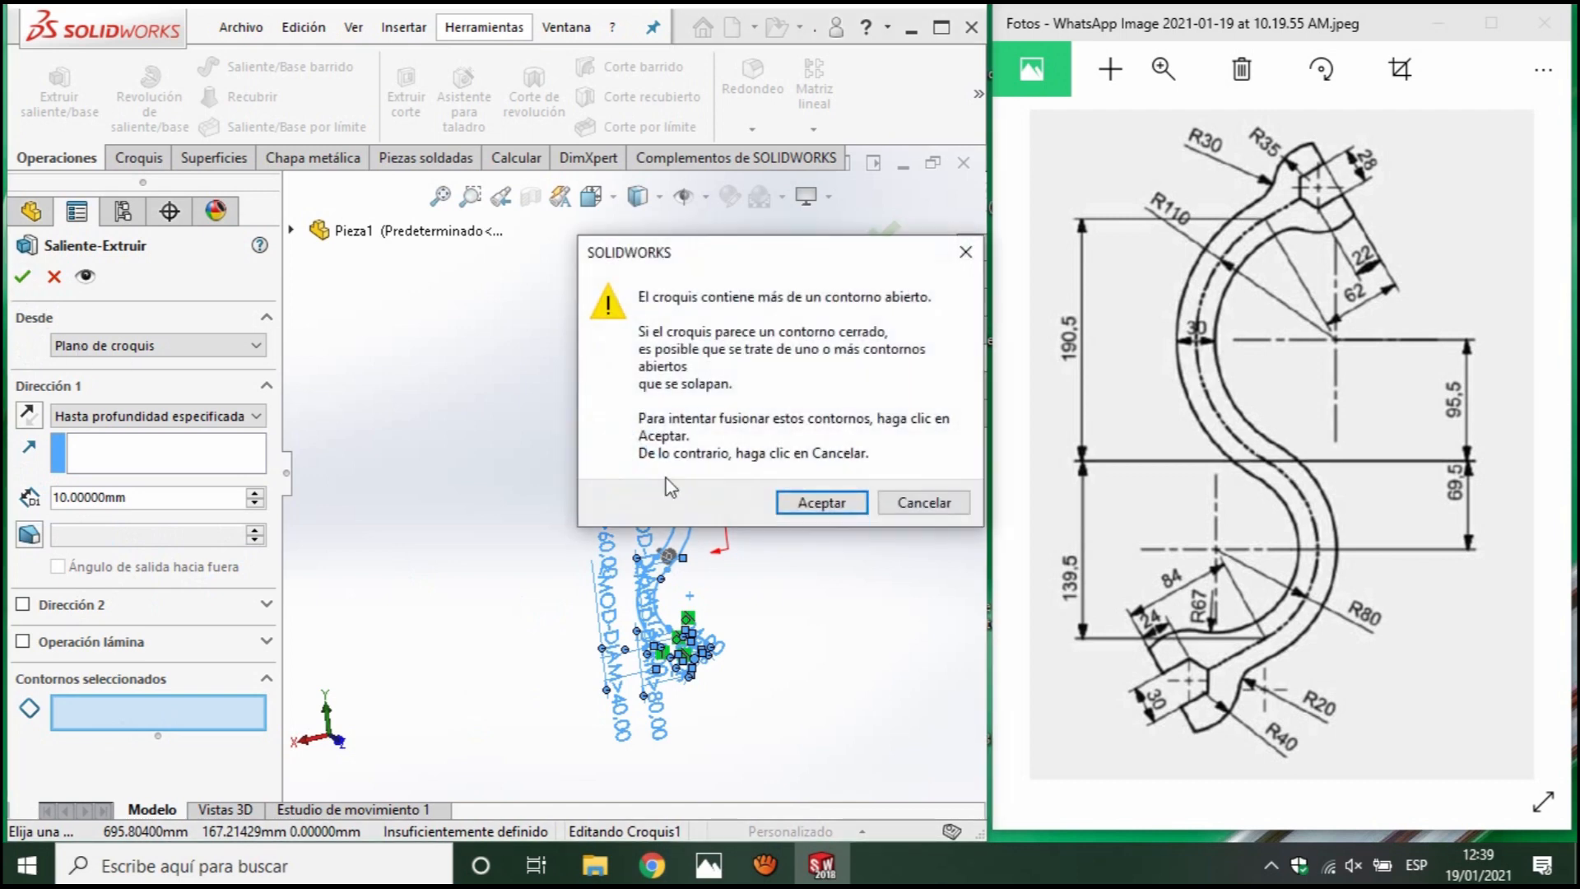
click(817, 506)
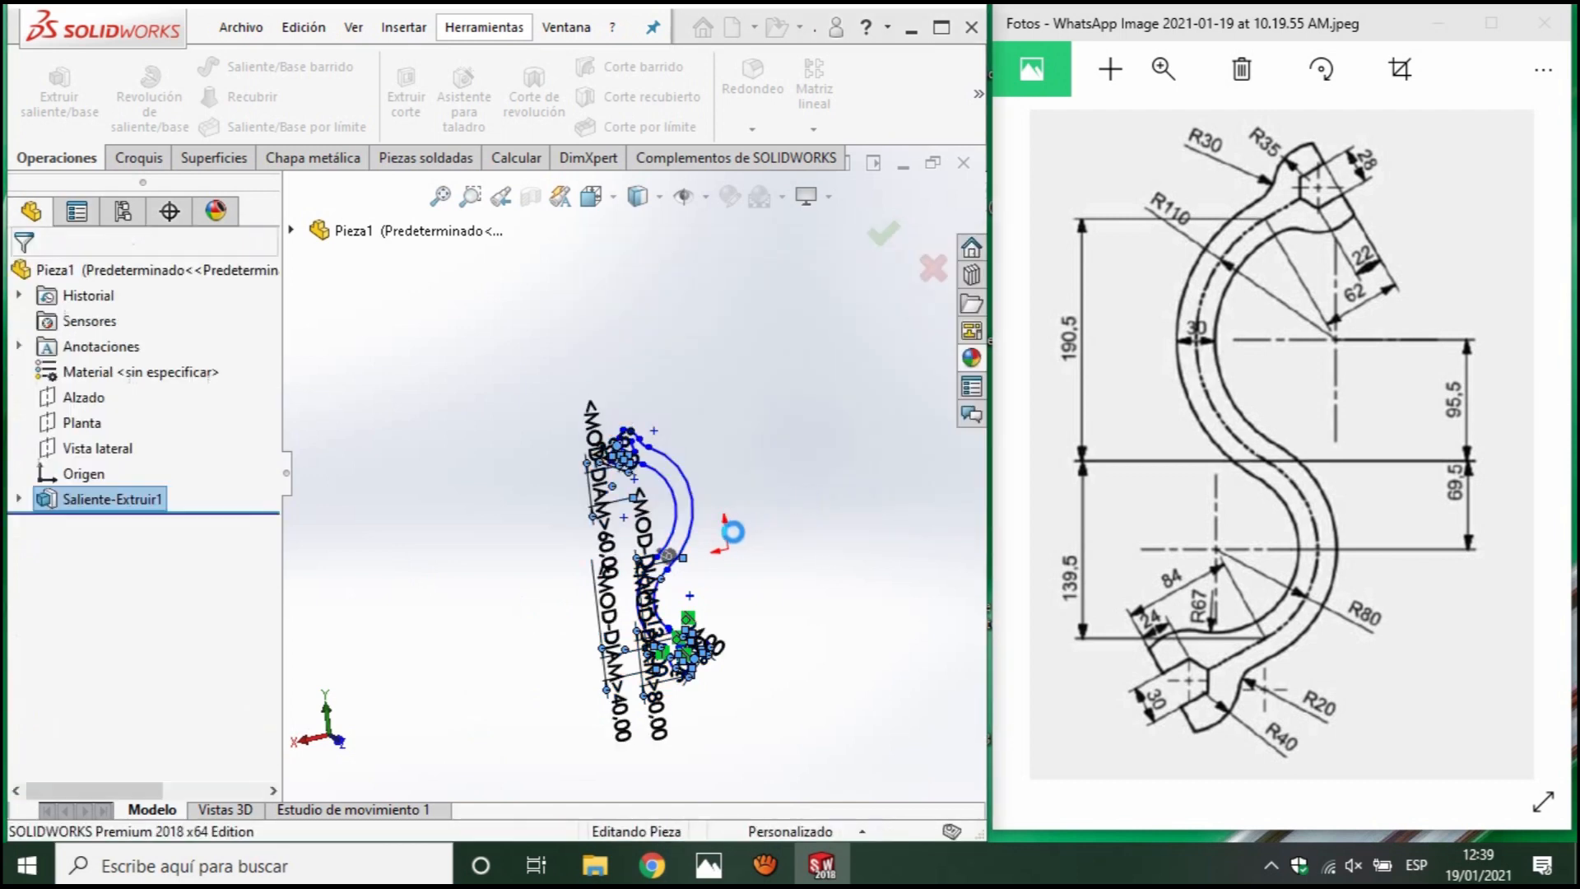
Examine the extruded S-hook and both forked ends from several angles.
middle_drag(677, 560, 563, 545)
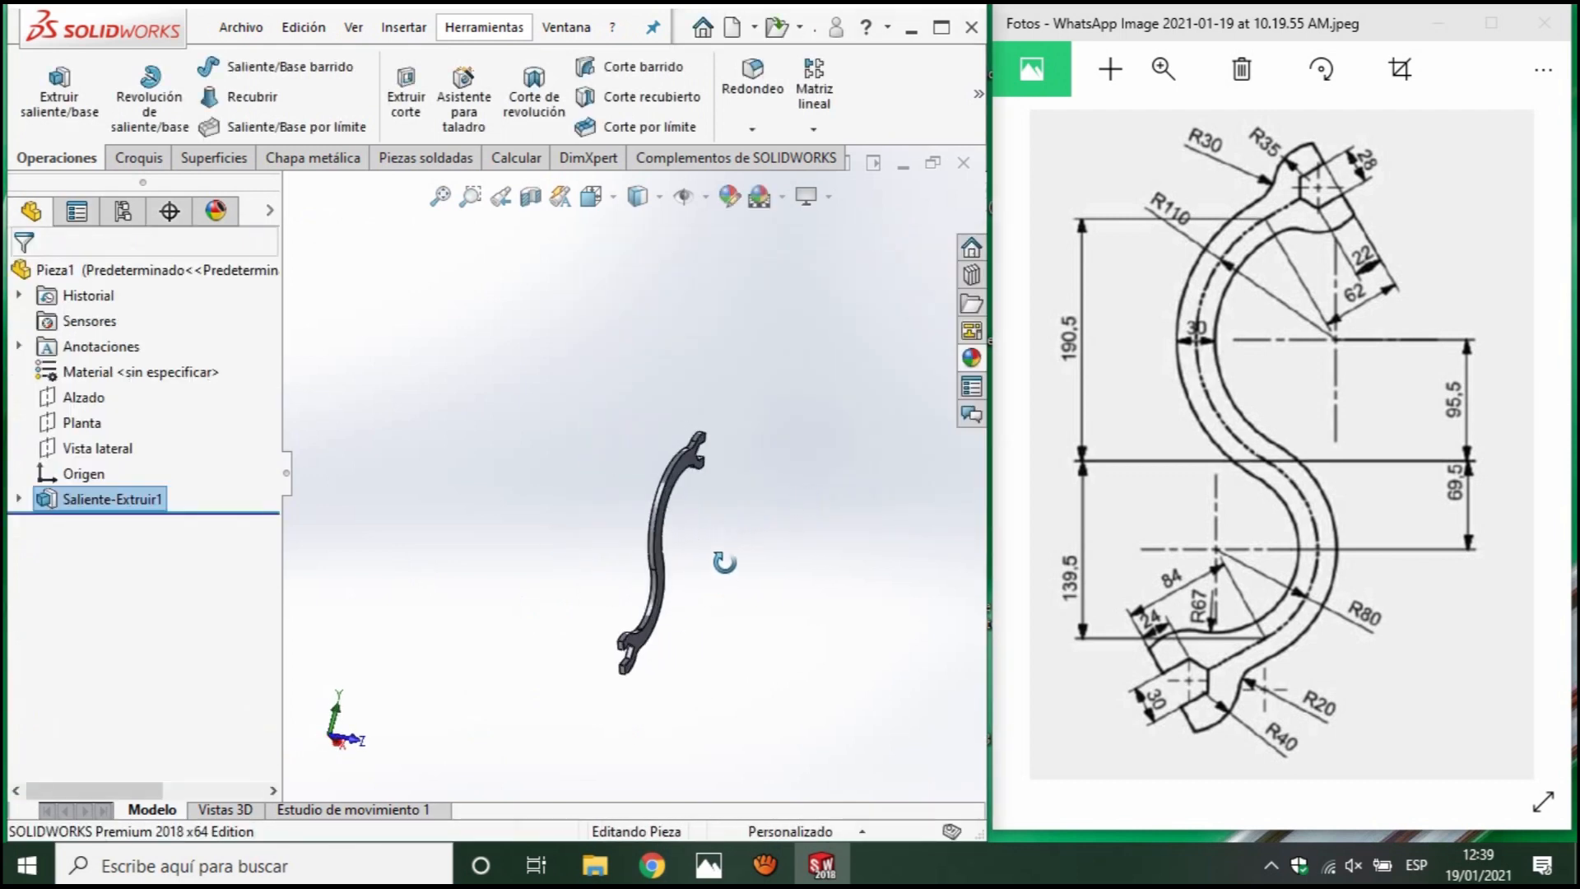
scroll(715, 560, down, 6)
middle_drag(541, 667, 469, 615)
scroll(470, 632, up, 4)
scroll(684, 592, down, 6)
middle_drag(683, 593, 626, 540)
scroll(603, 557, up, 7)
scroll(626, 540, down, 8)
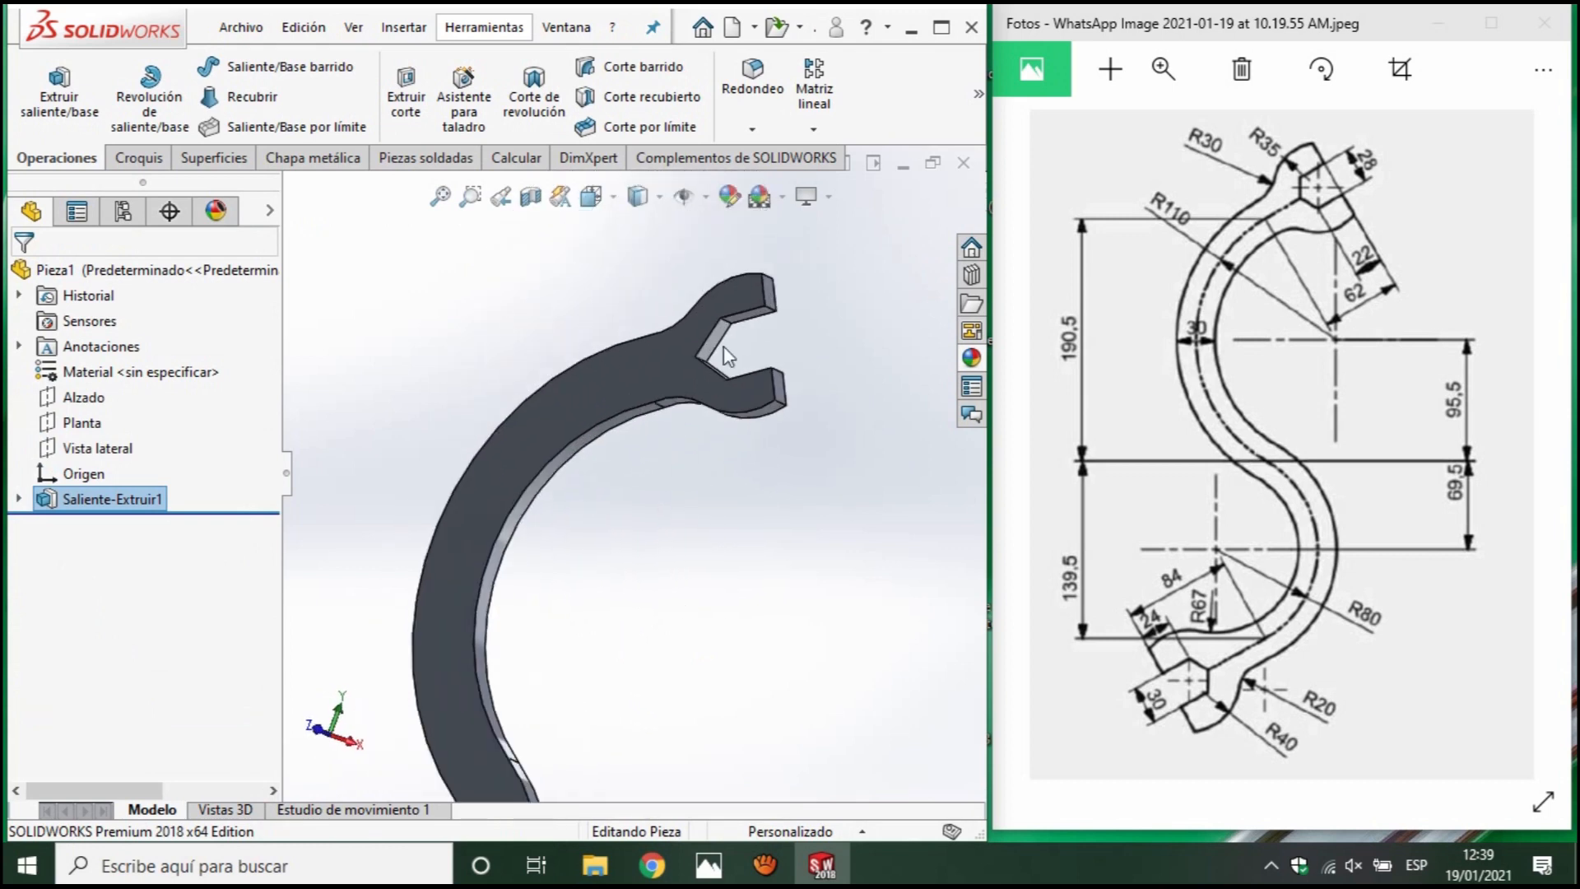
scroll(789, 488, up, 6)
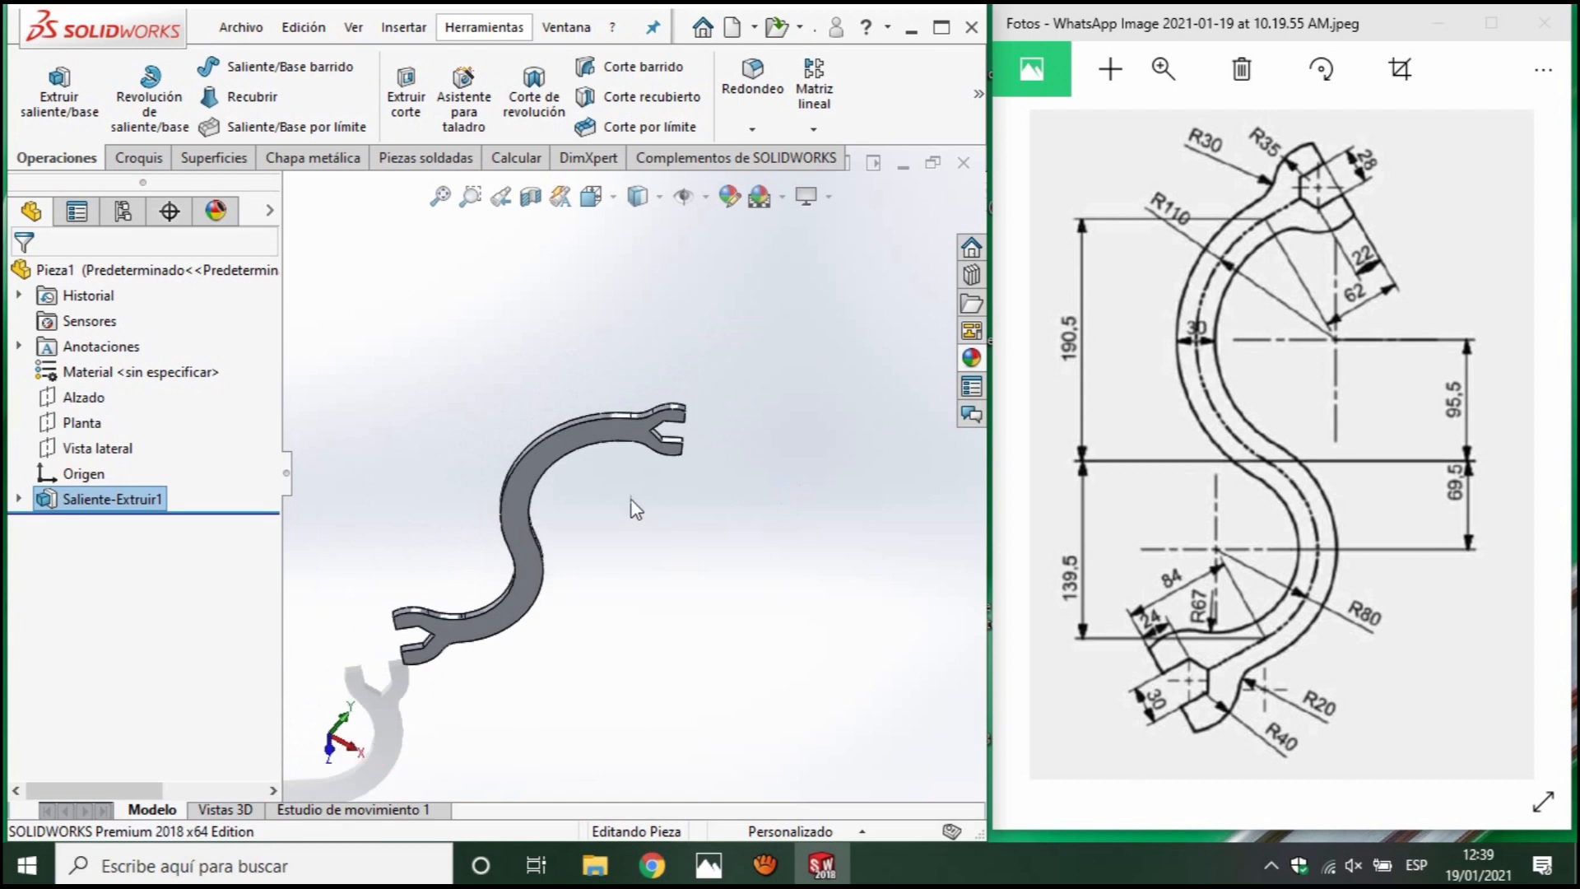
Show the profile sketch of the extrusion on the solid body.
click(18, 499)
click(123, 524)
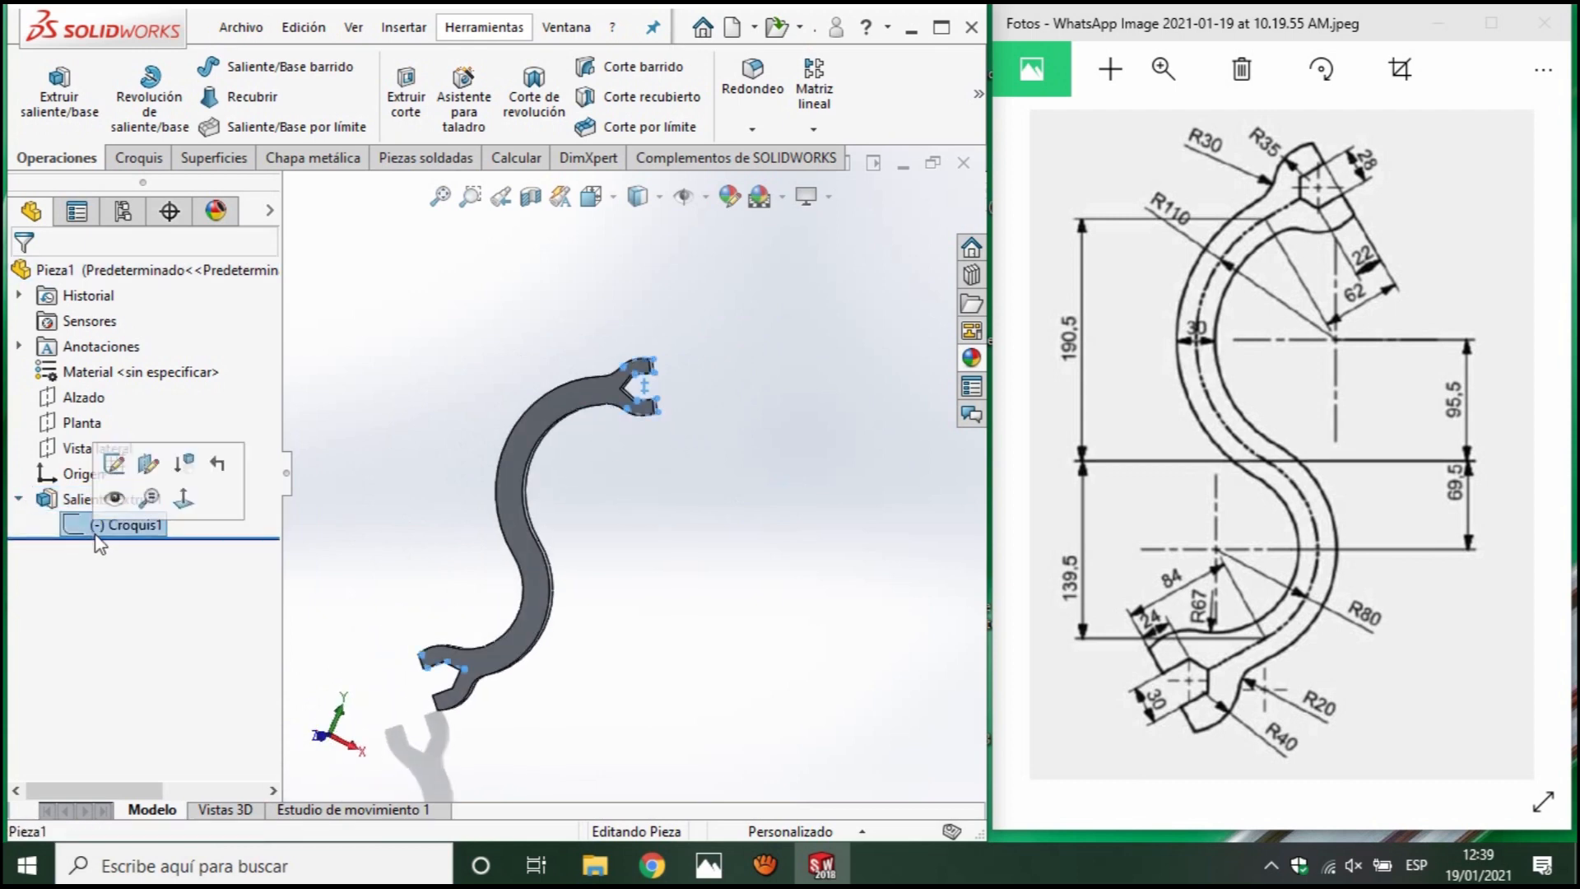
click(113, 498)
Examine the hook body with its visible sketch from several angles and finish in the isometric view.
scroll(526, 671, down, 5)
middle_drag(527, 670, 694, 707)
scroll(694, 709, up, 5)
middle_drag(631, 627, 552, 444)
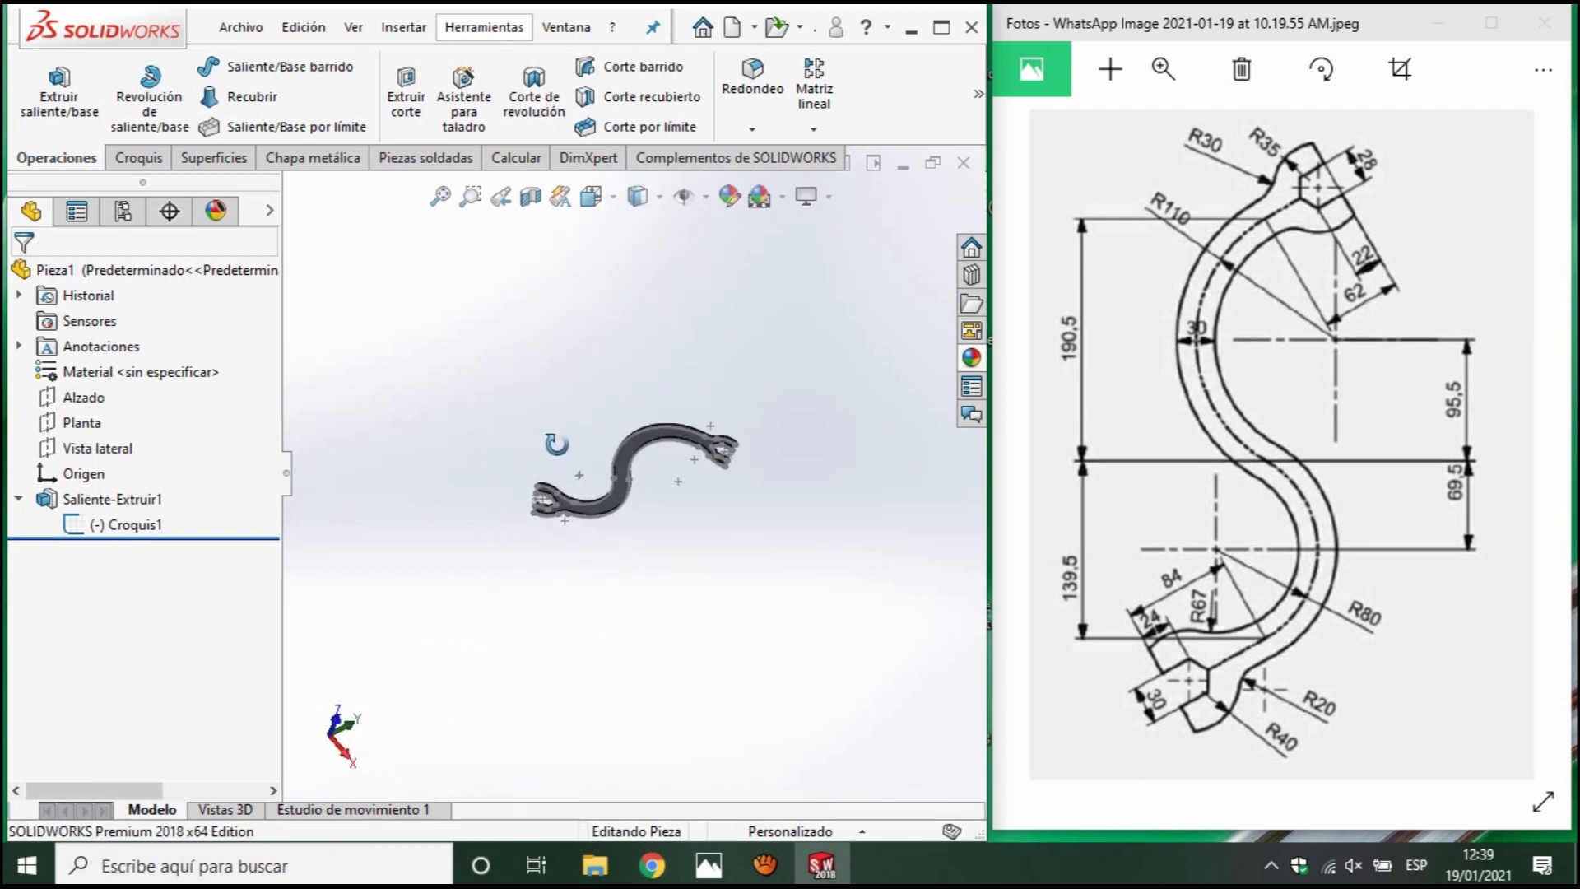
scroll(640, 504, down, 5)
scroll(598, 527, up, 5)
scroll(600, 536, down, 6)
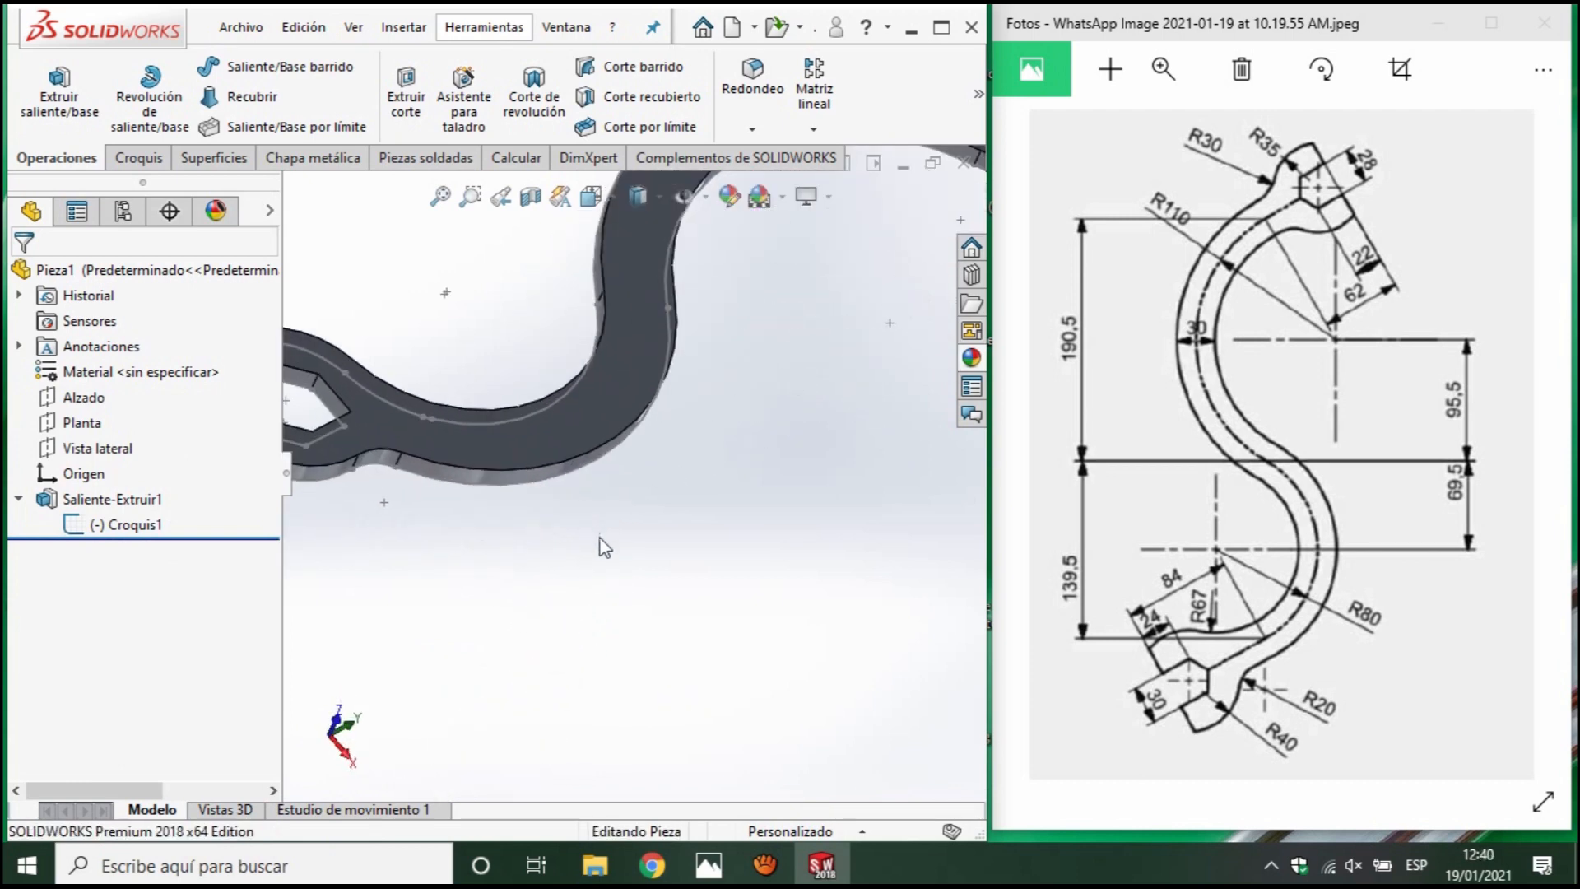
middle_drag(600, 538, 592, 433)
scroll(592, 434, up, 5)
key(ctrl+7)
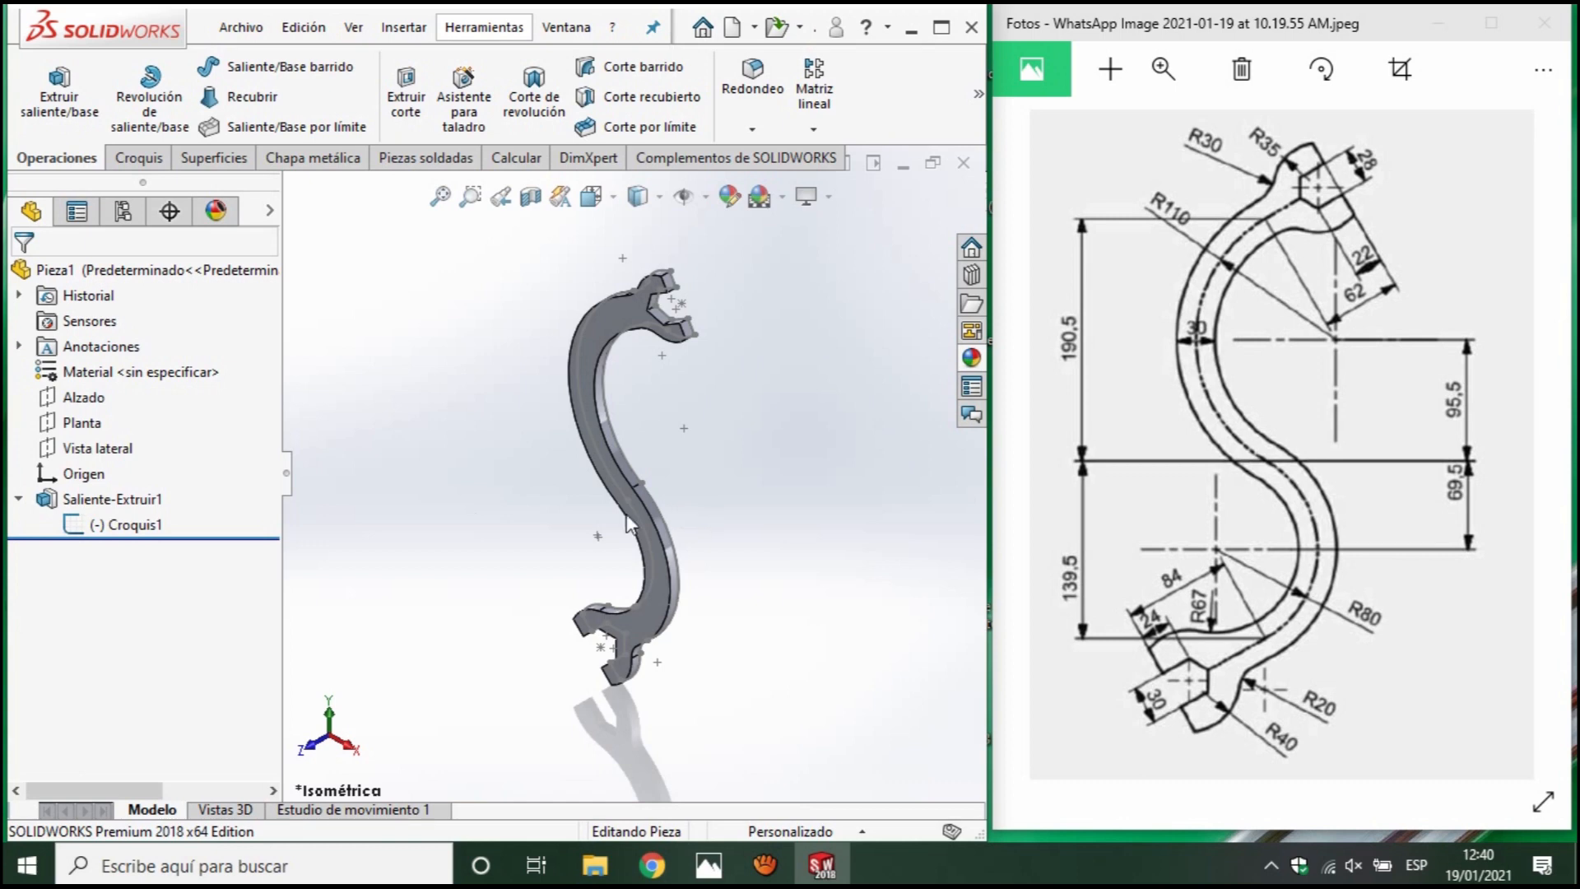
Turn off RealView graphics for the hook model.
click(829, 196)
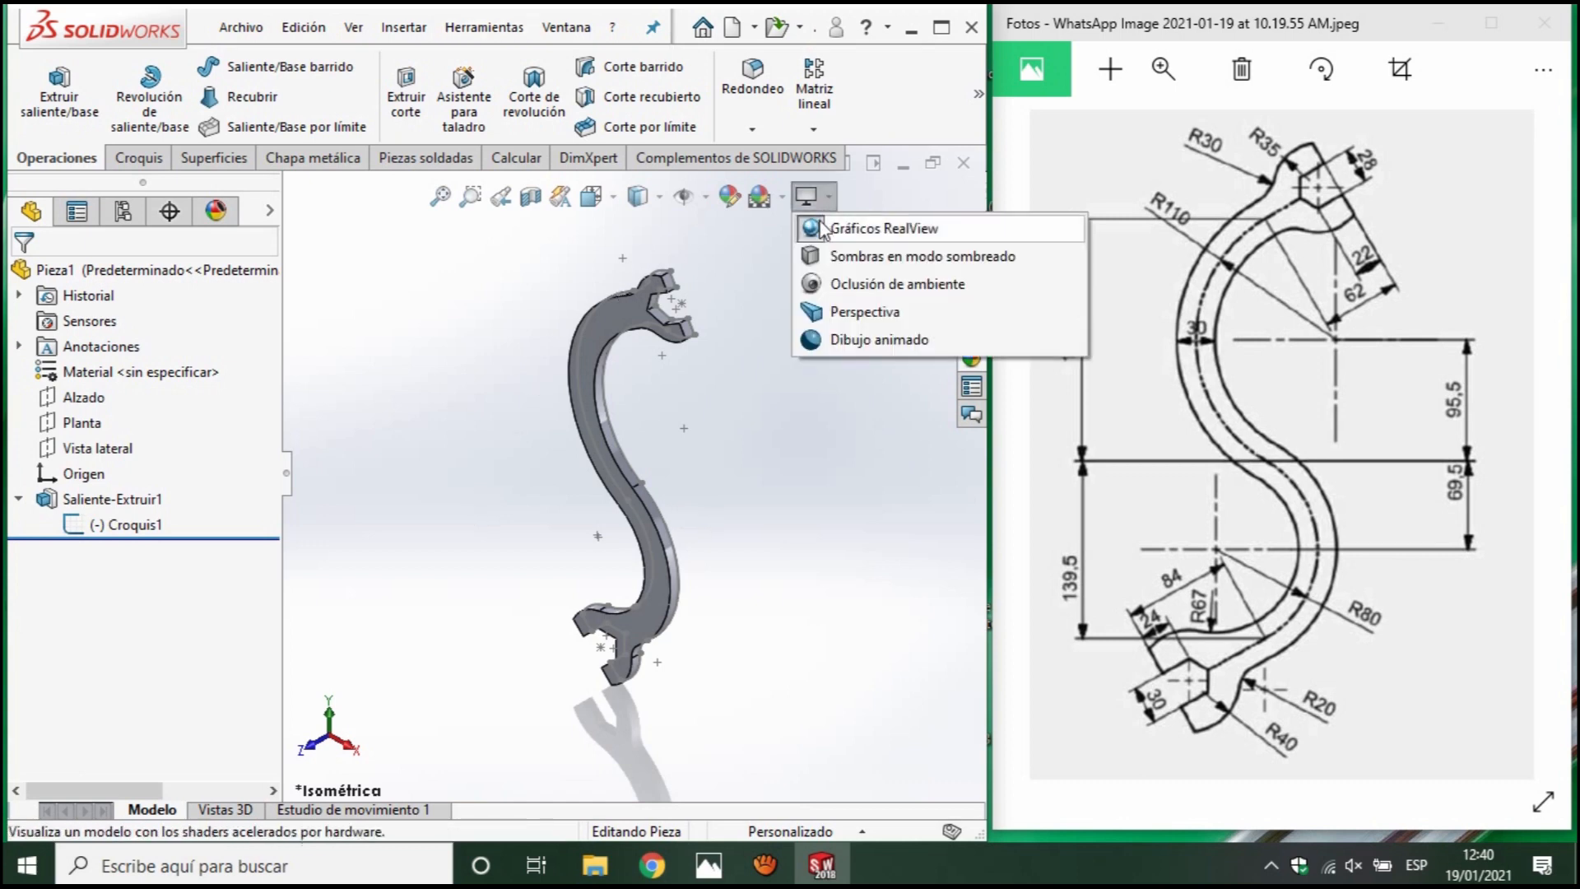
click(821, 231)
middle_drag(647, 428, 81, 640)
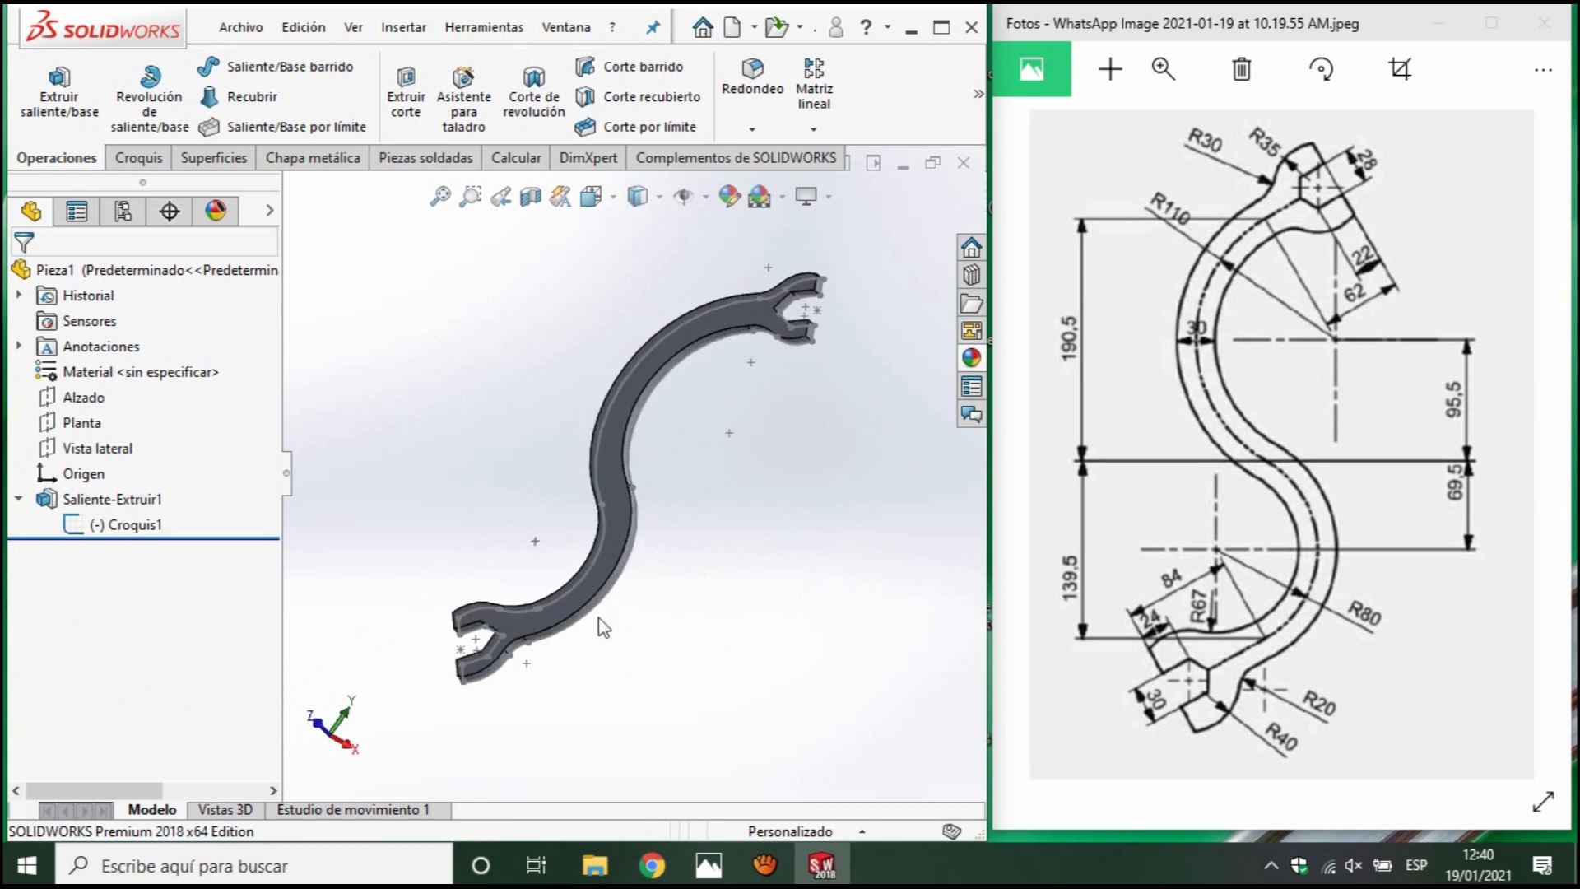